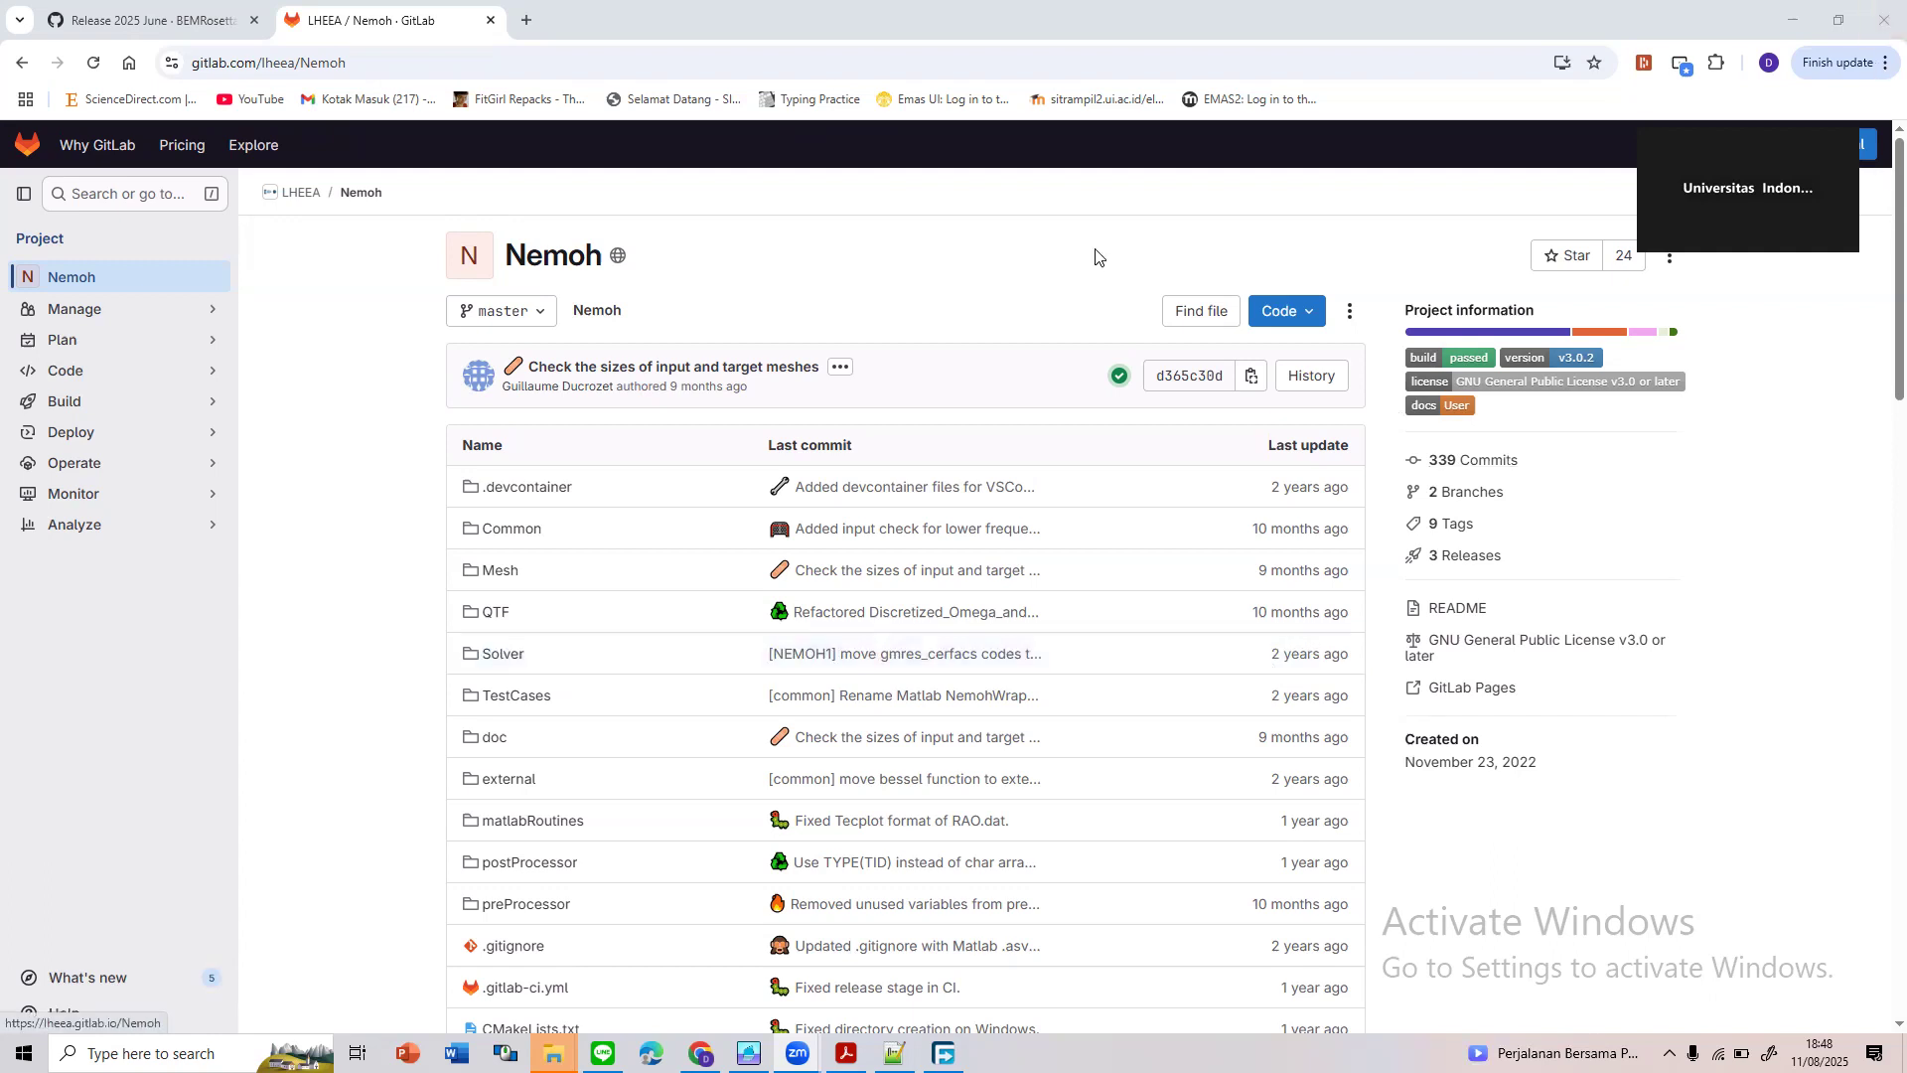
# Review the Nemoh GitLab repository page and its README through the pre-built binaries and compilation sections
pyautogui.click(185, 10)
pyautogui.click(322, 11)
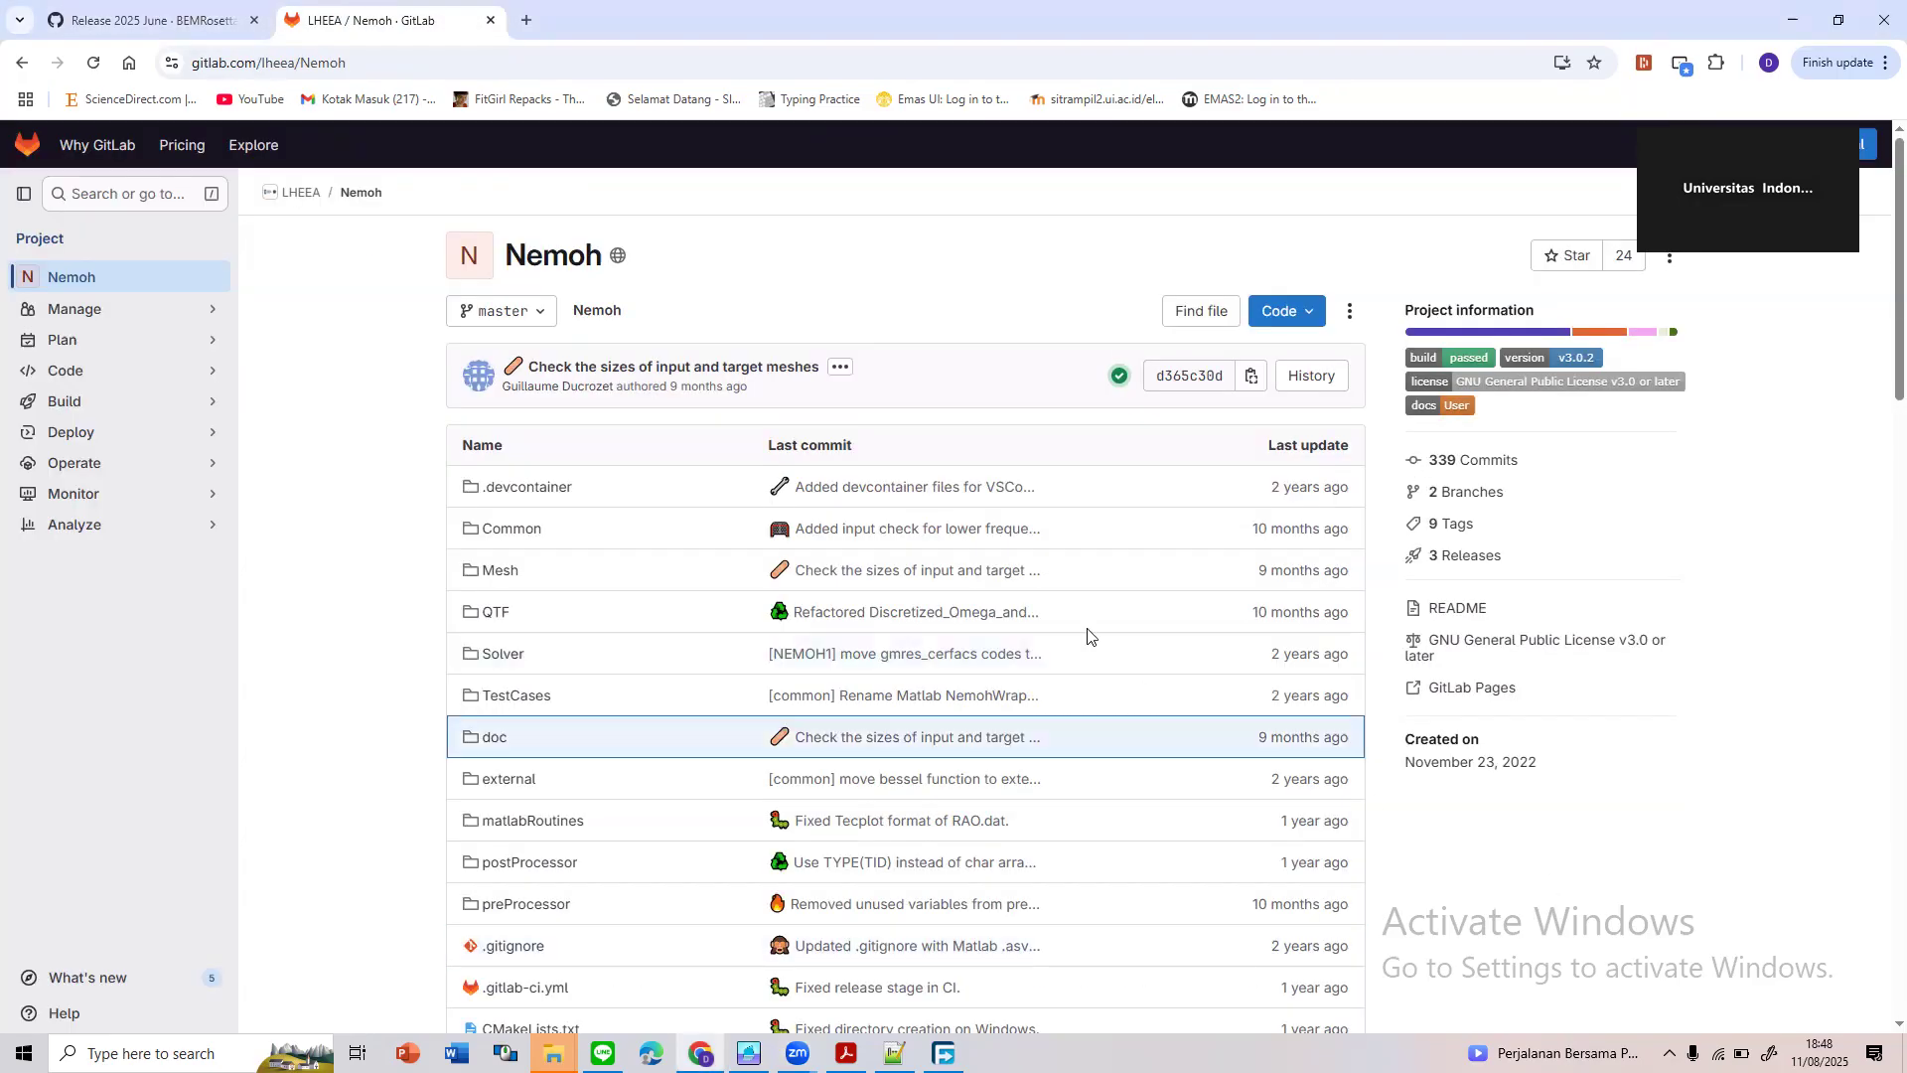
pyautogui.click(364, 62)
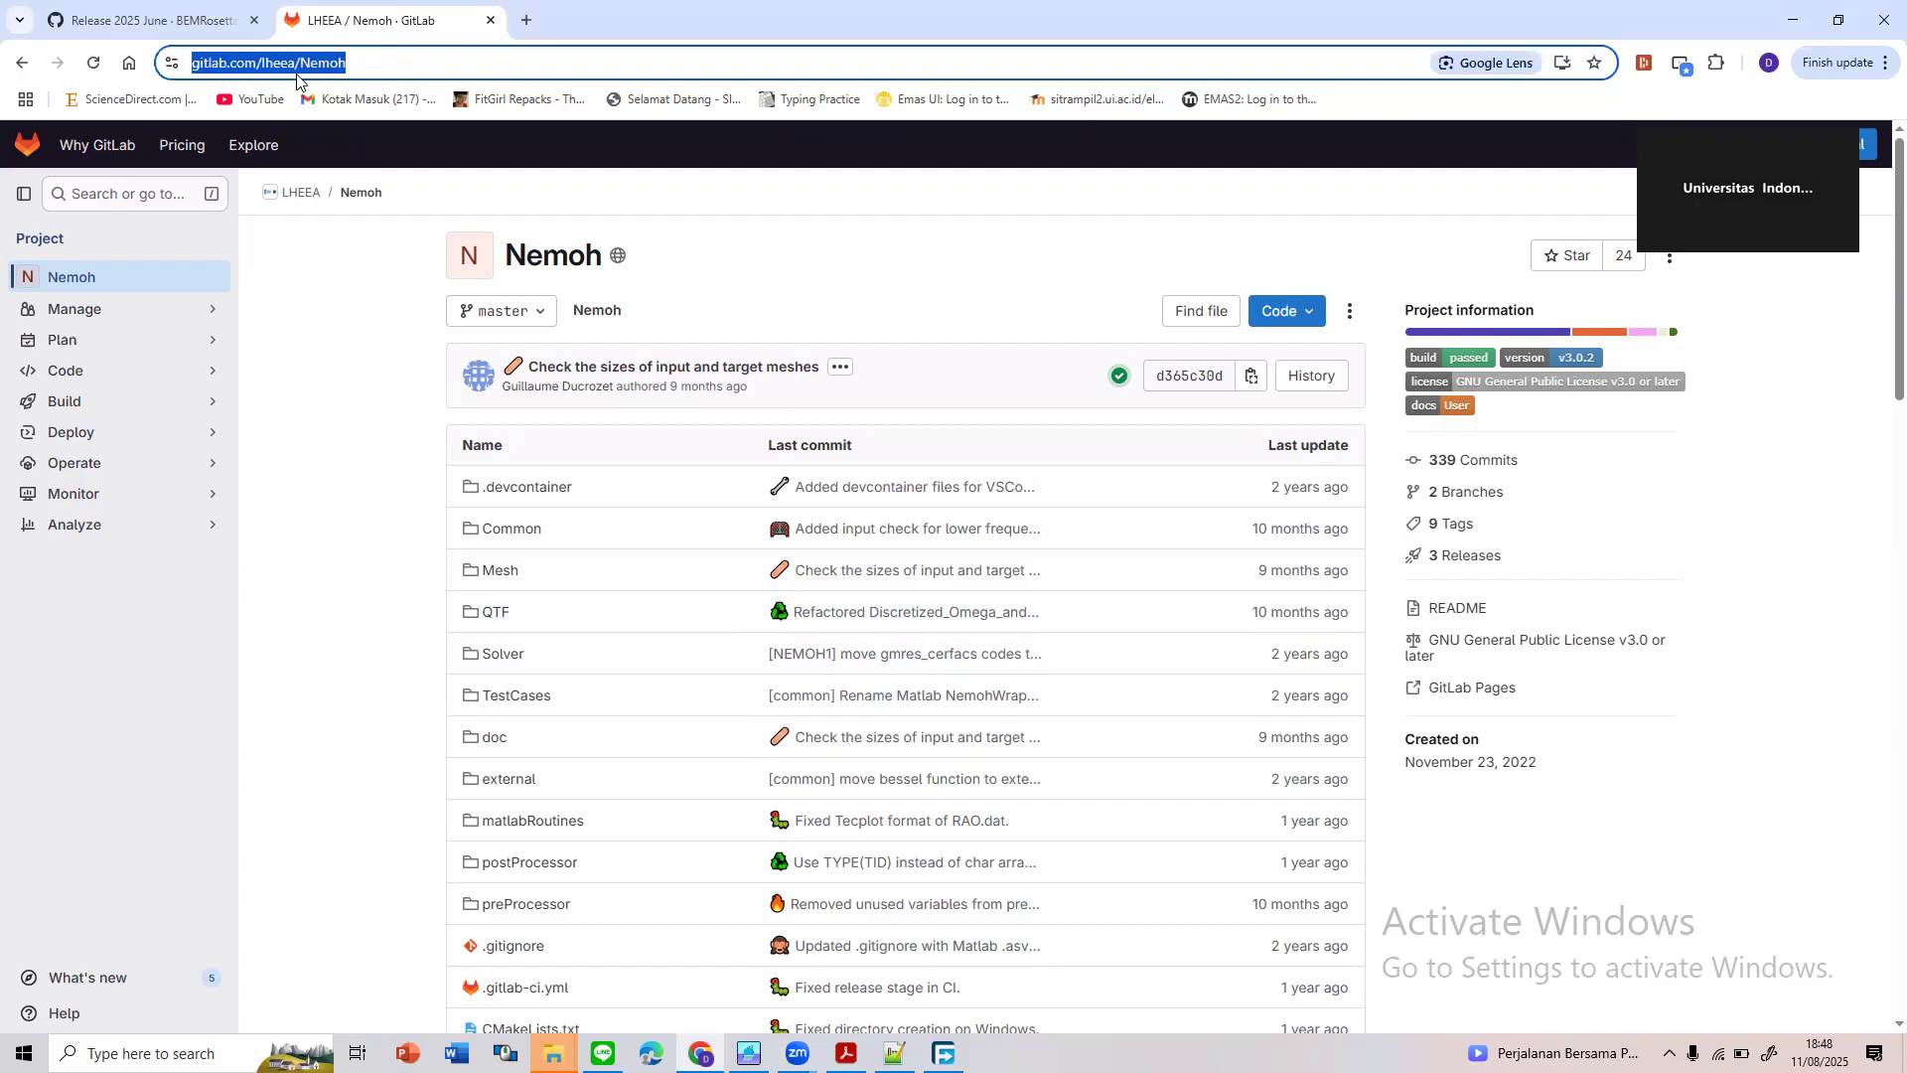
pyautogui.click(852, 273)
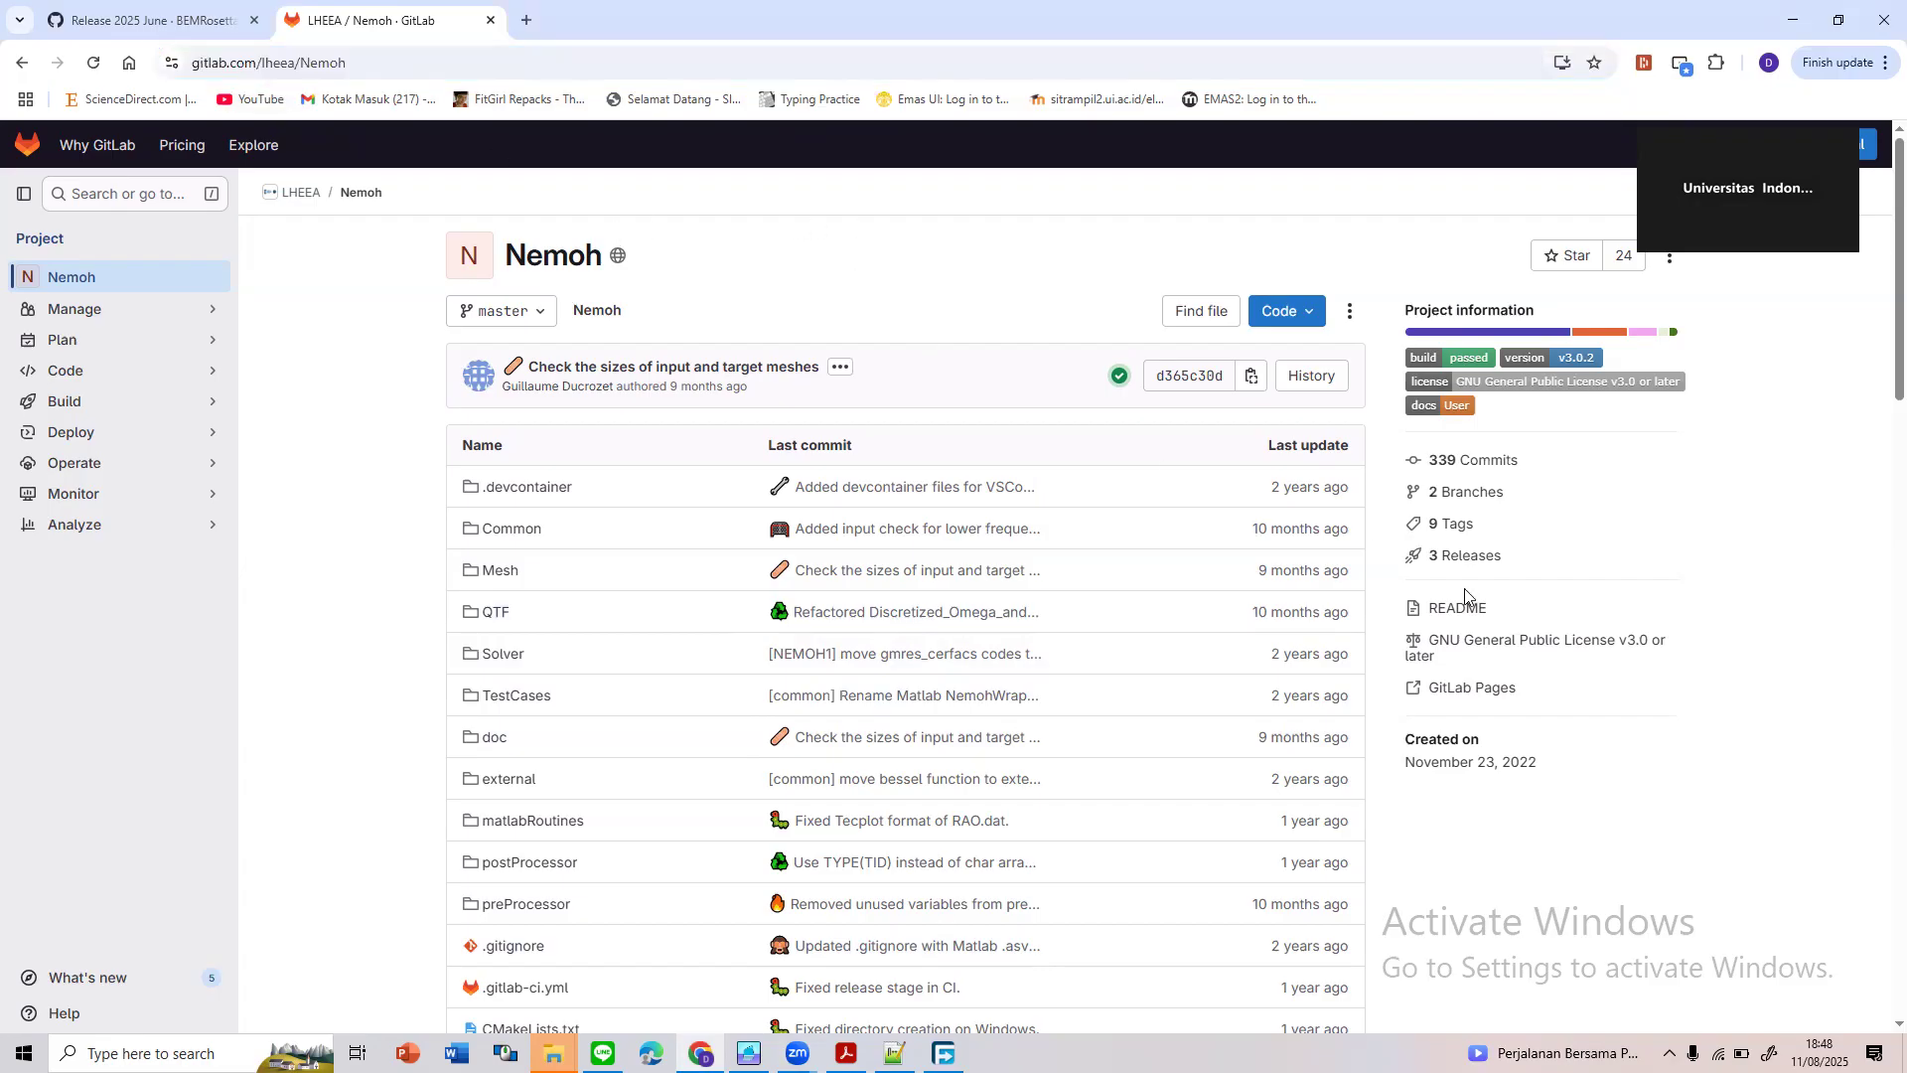
pyautogui.scroll(-6, 1112, 541)
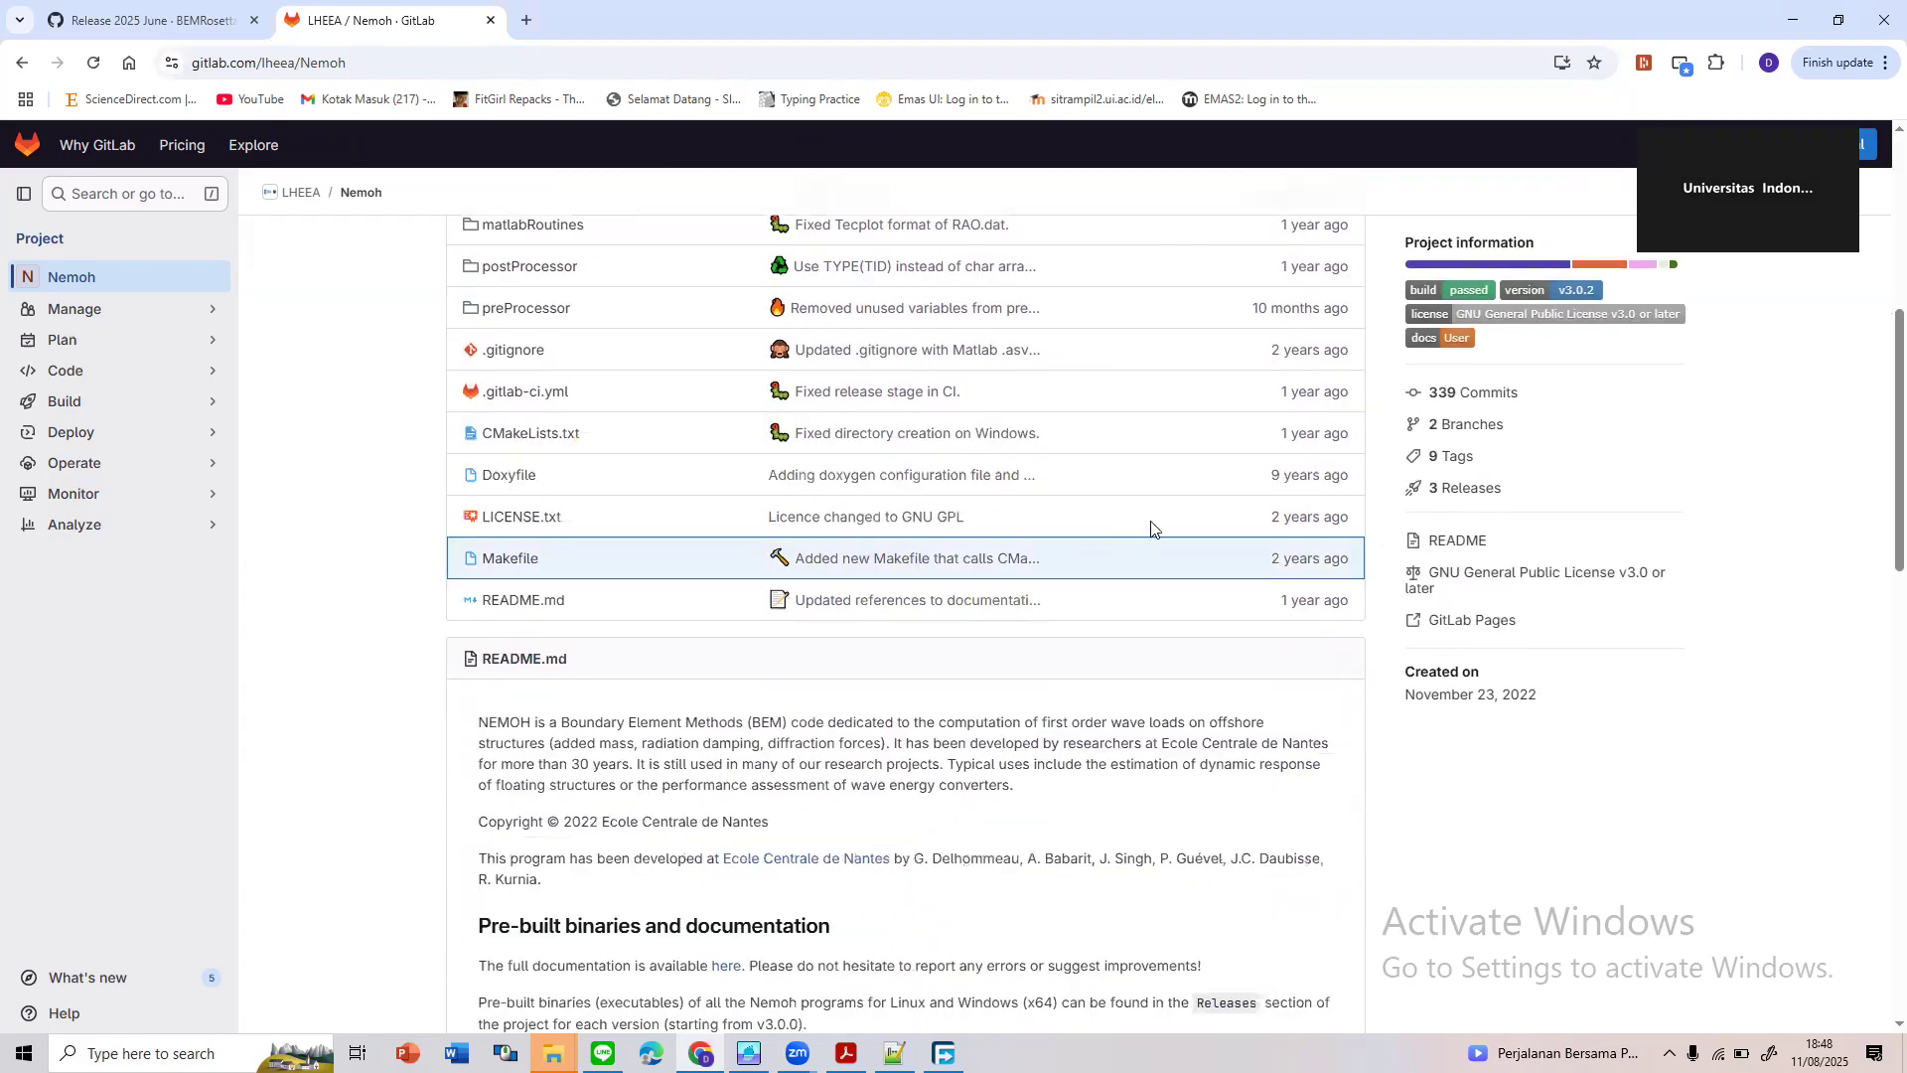
pyautogui.scroll(-9, 1093, 650)
pyautogui.scroll(9, 994, 596)
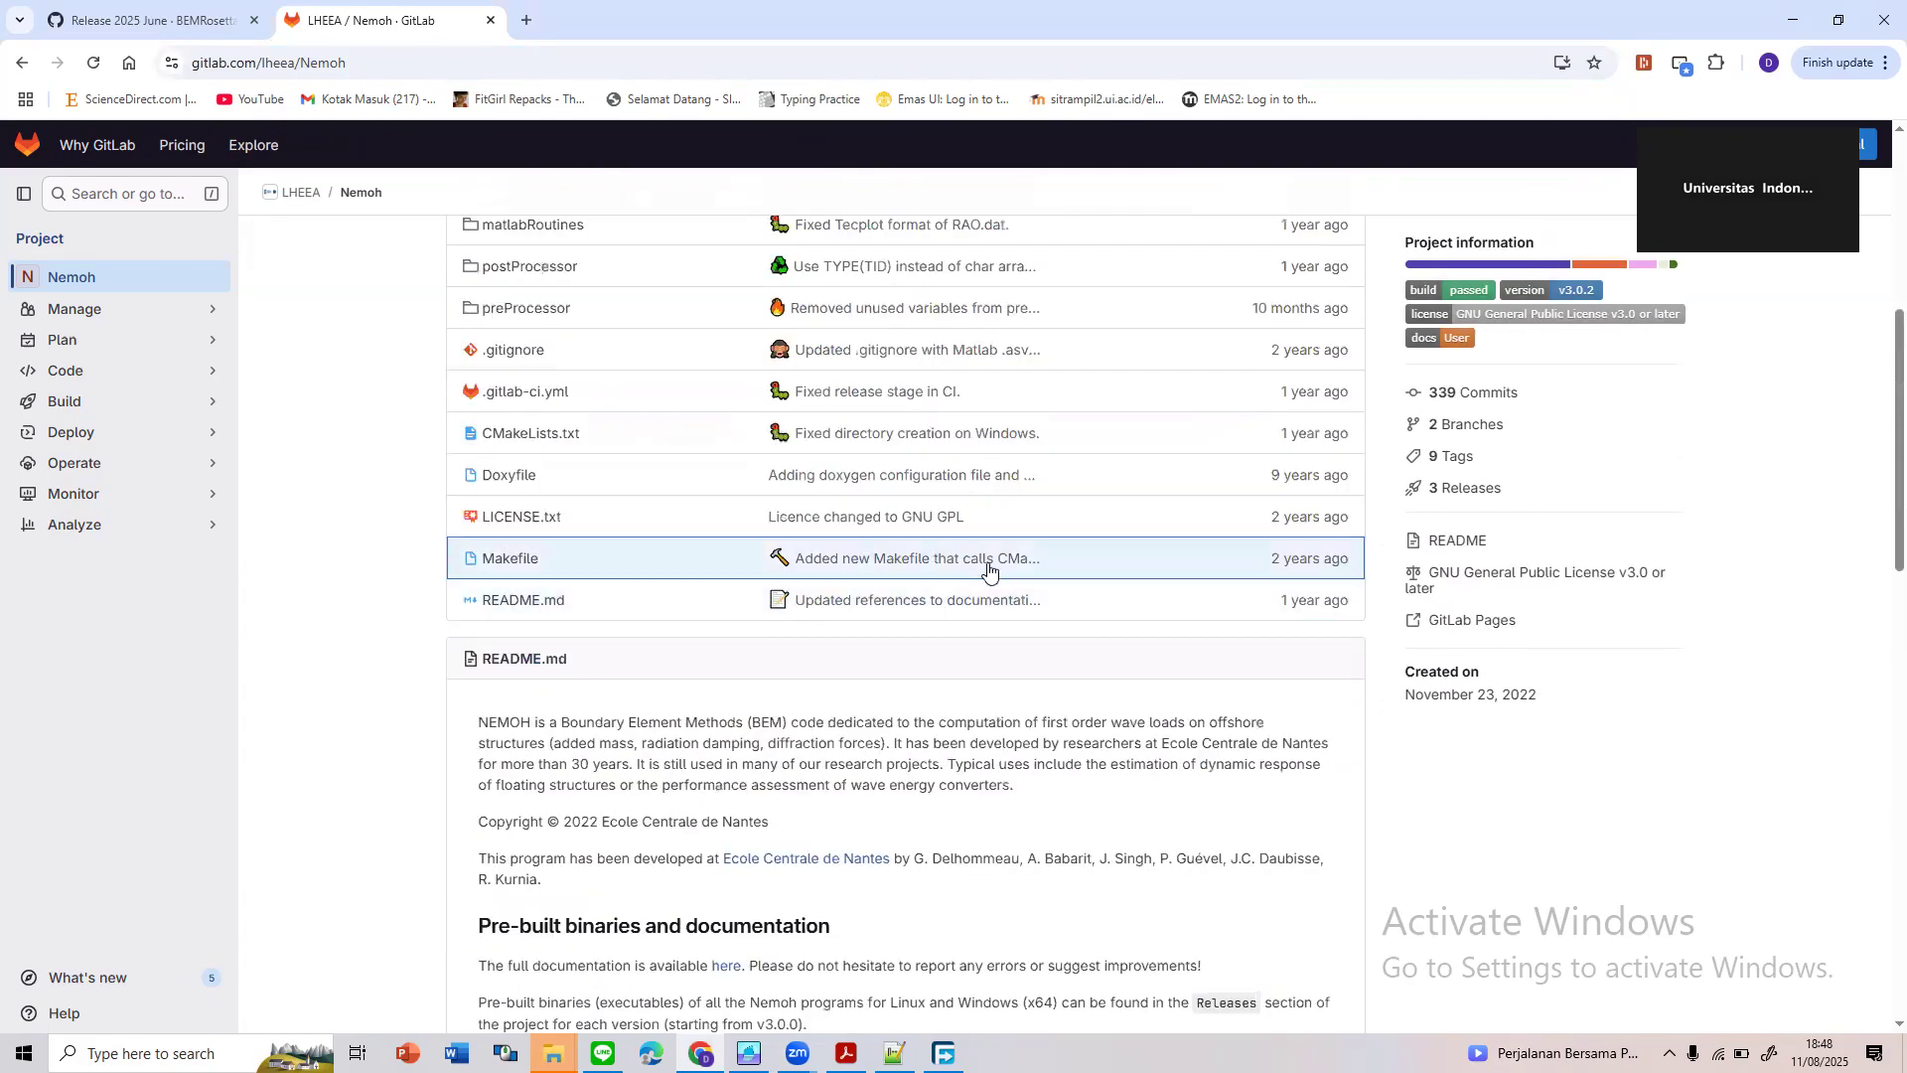
pyautogui.scroll(-6, 1107, 651)
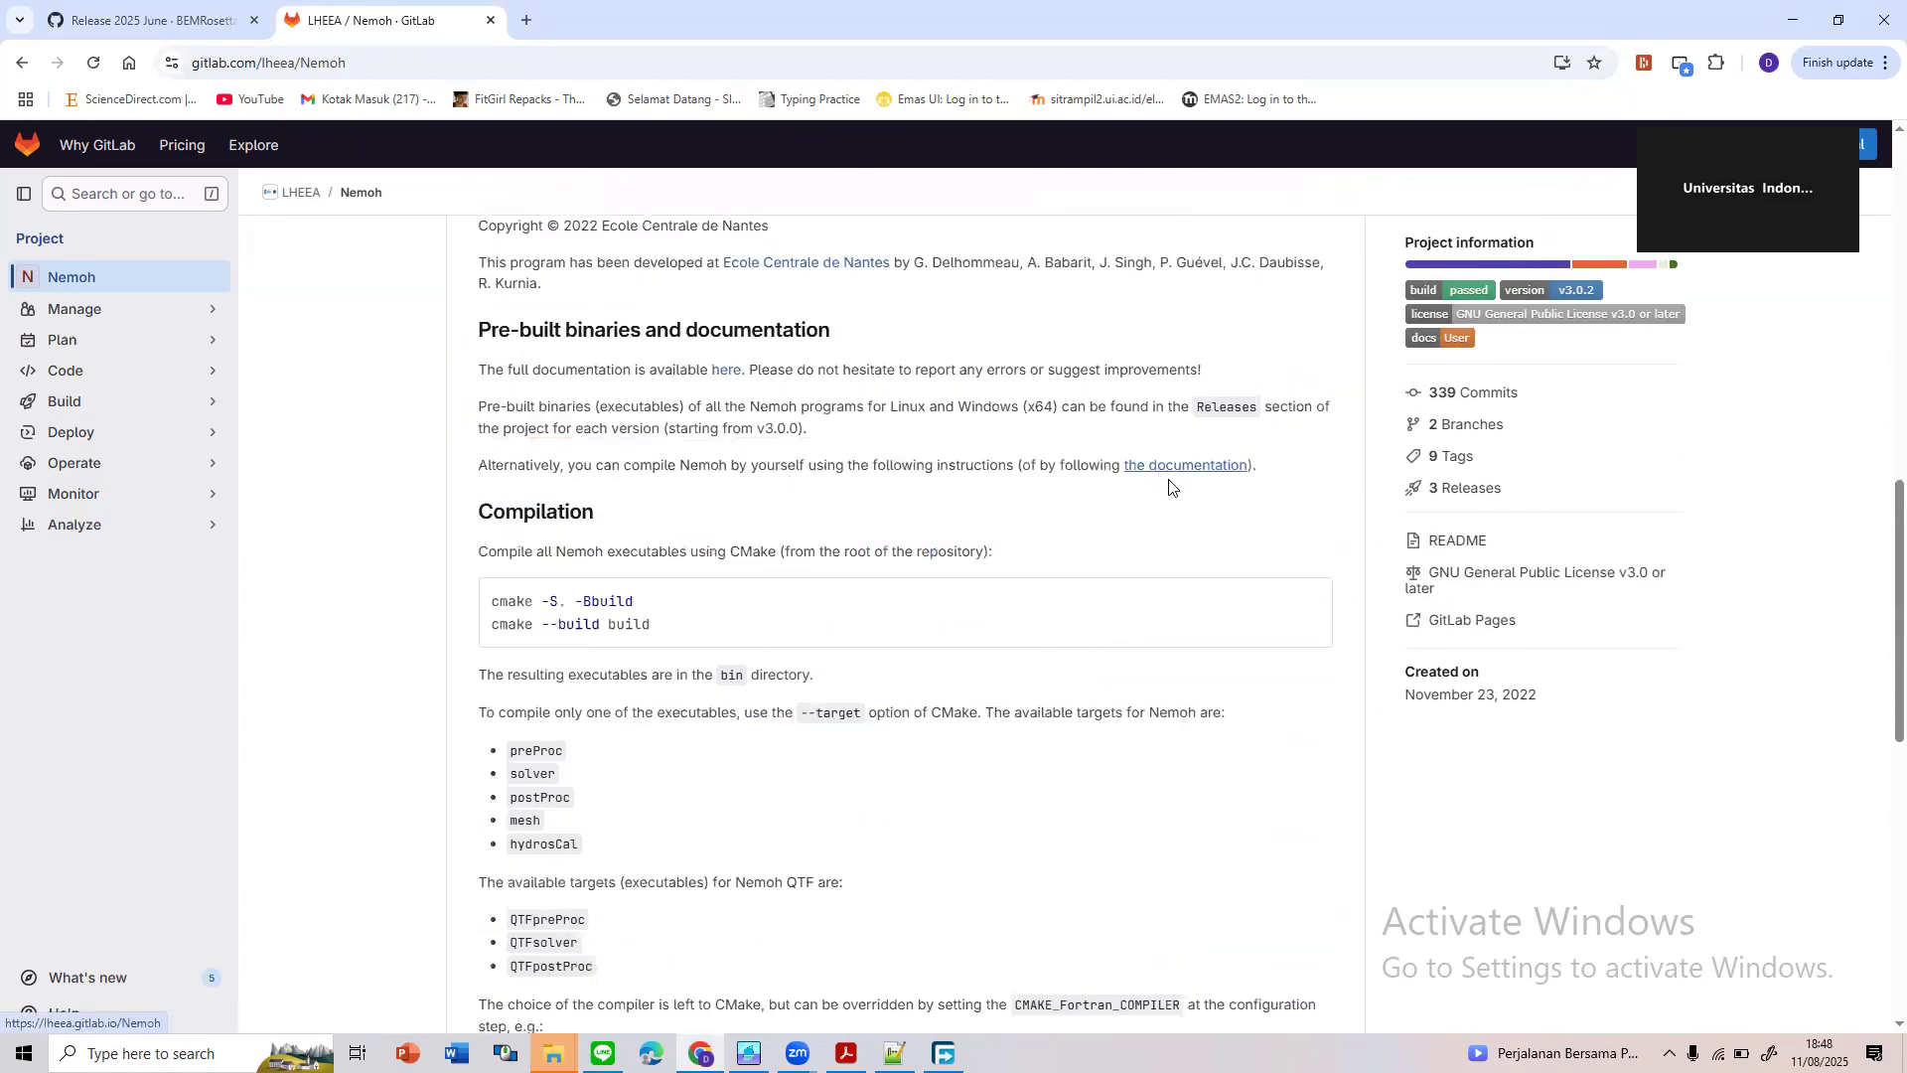
# Open the full Nemoh documentation linked in the README and examine its Input/Output summary of files per program
pyautogui.click(716, 376)
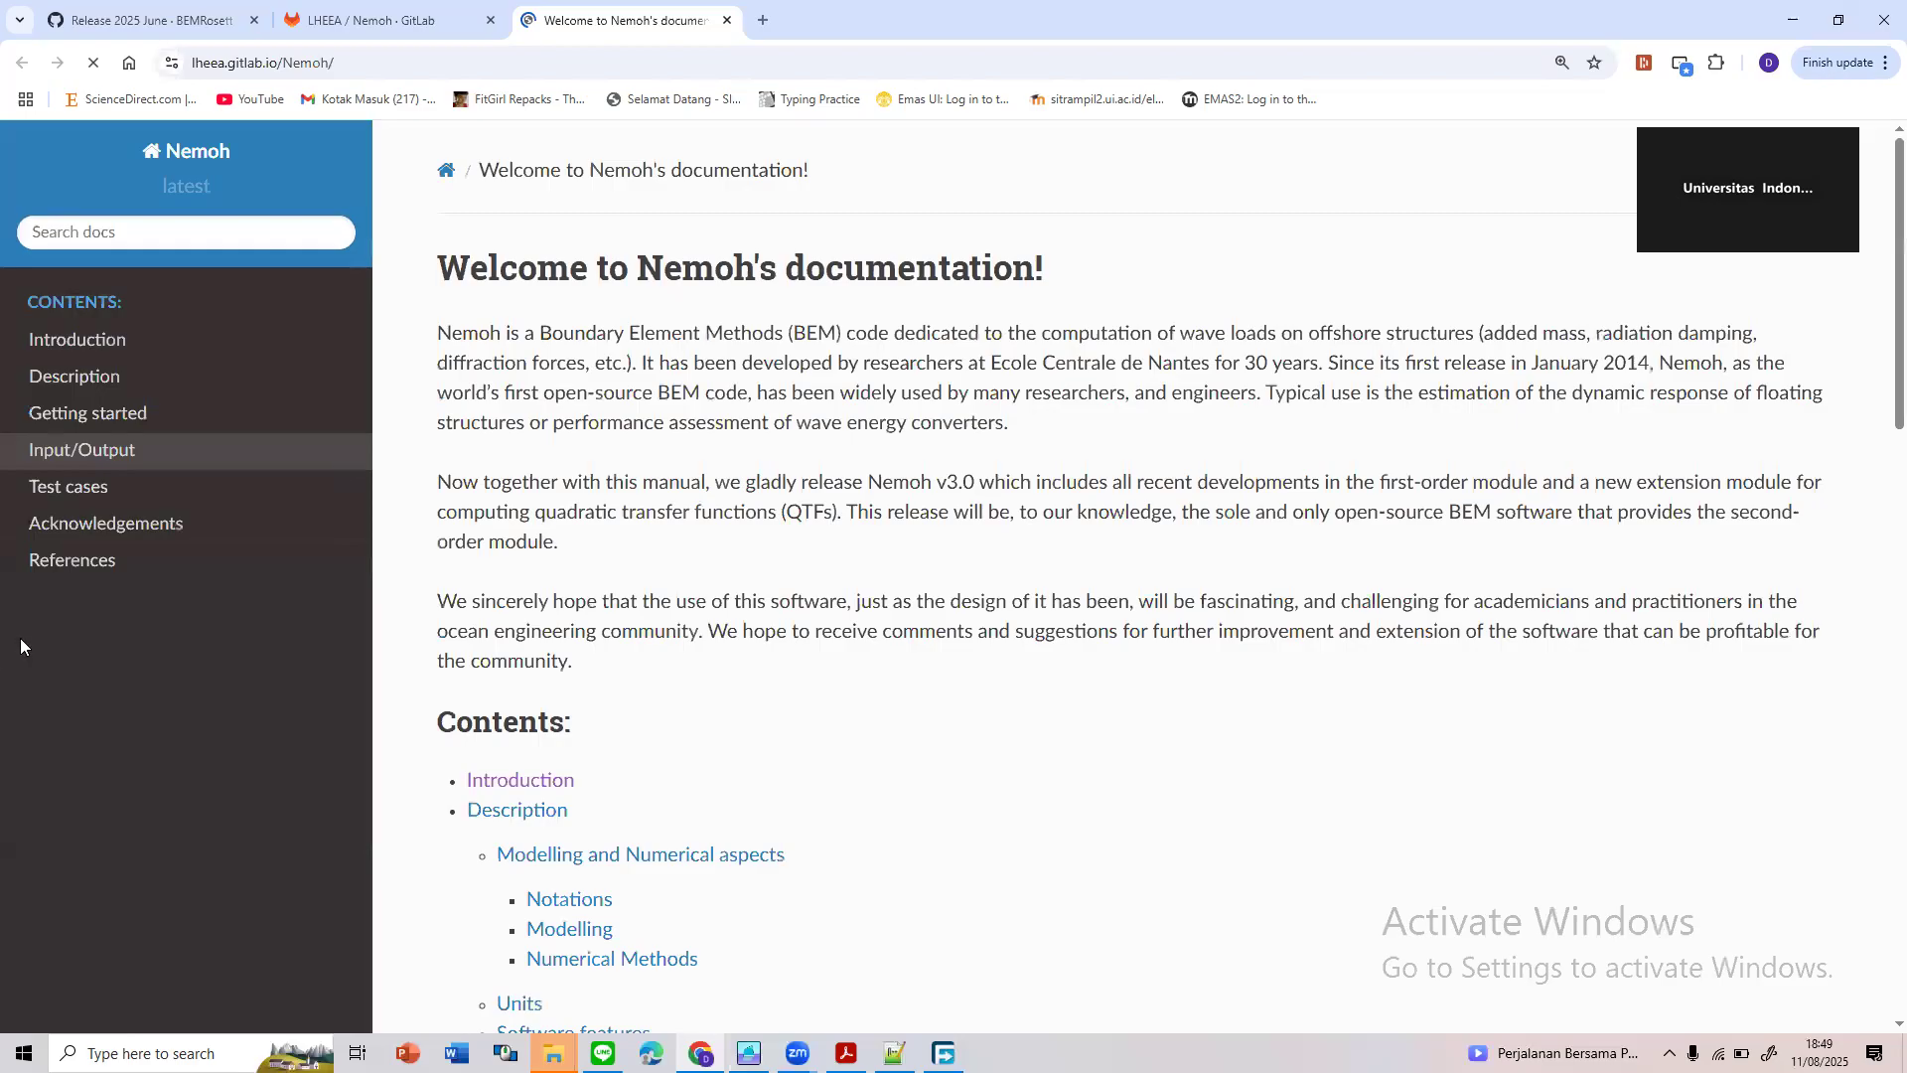
pyautogui.click(178, 444)
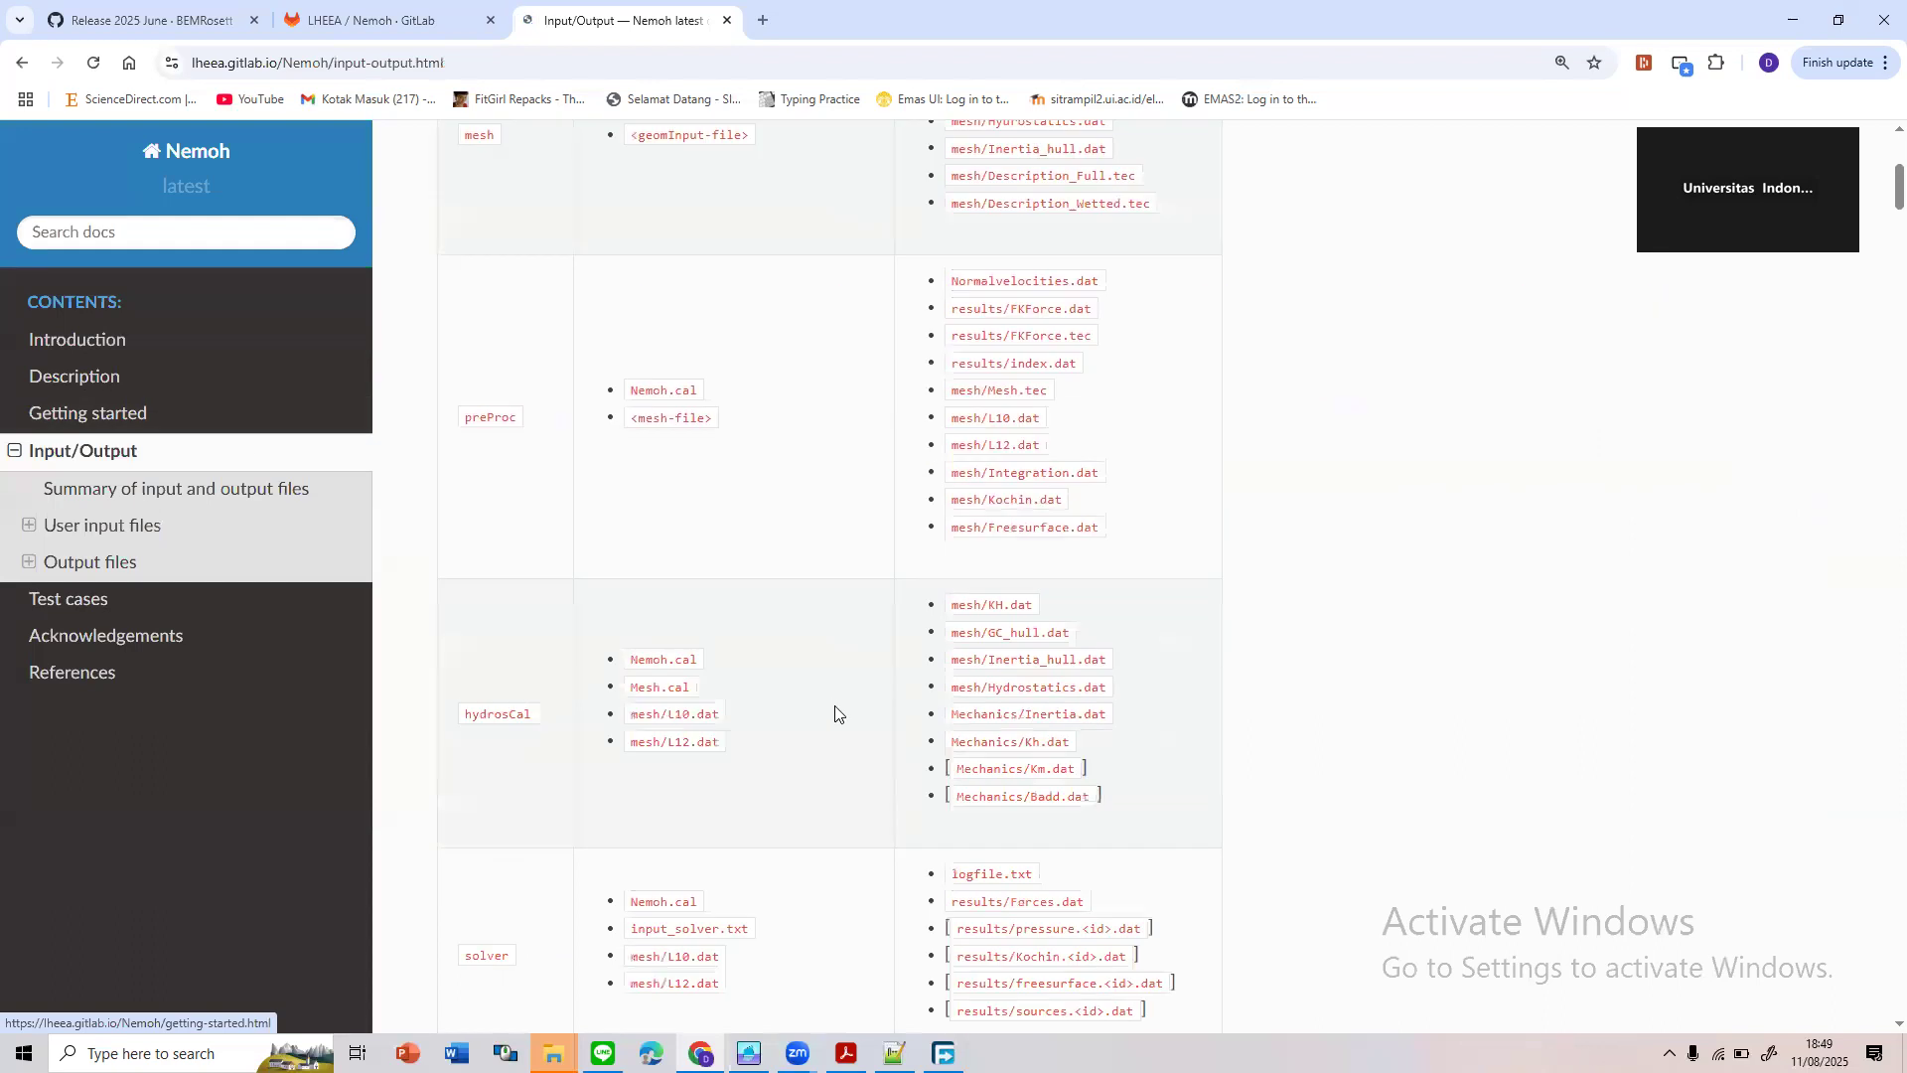
pyautogui.scroll(-12, 835, 712)
pyautogui.scroll(5, 804, 632)
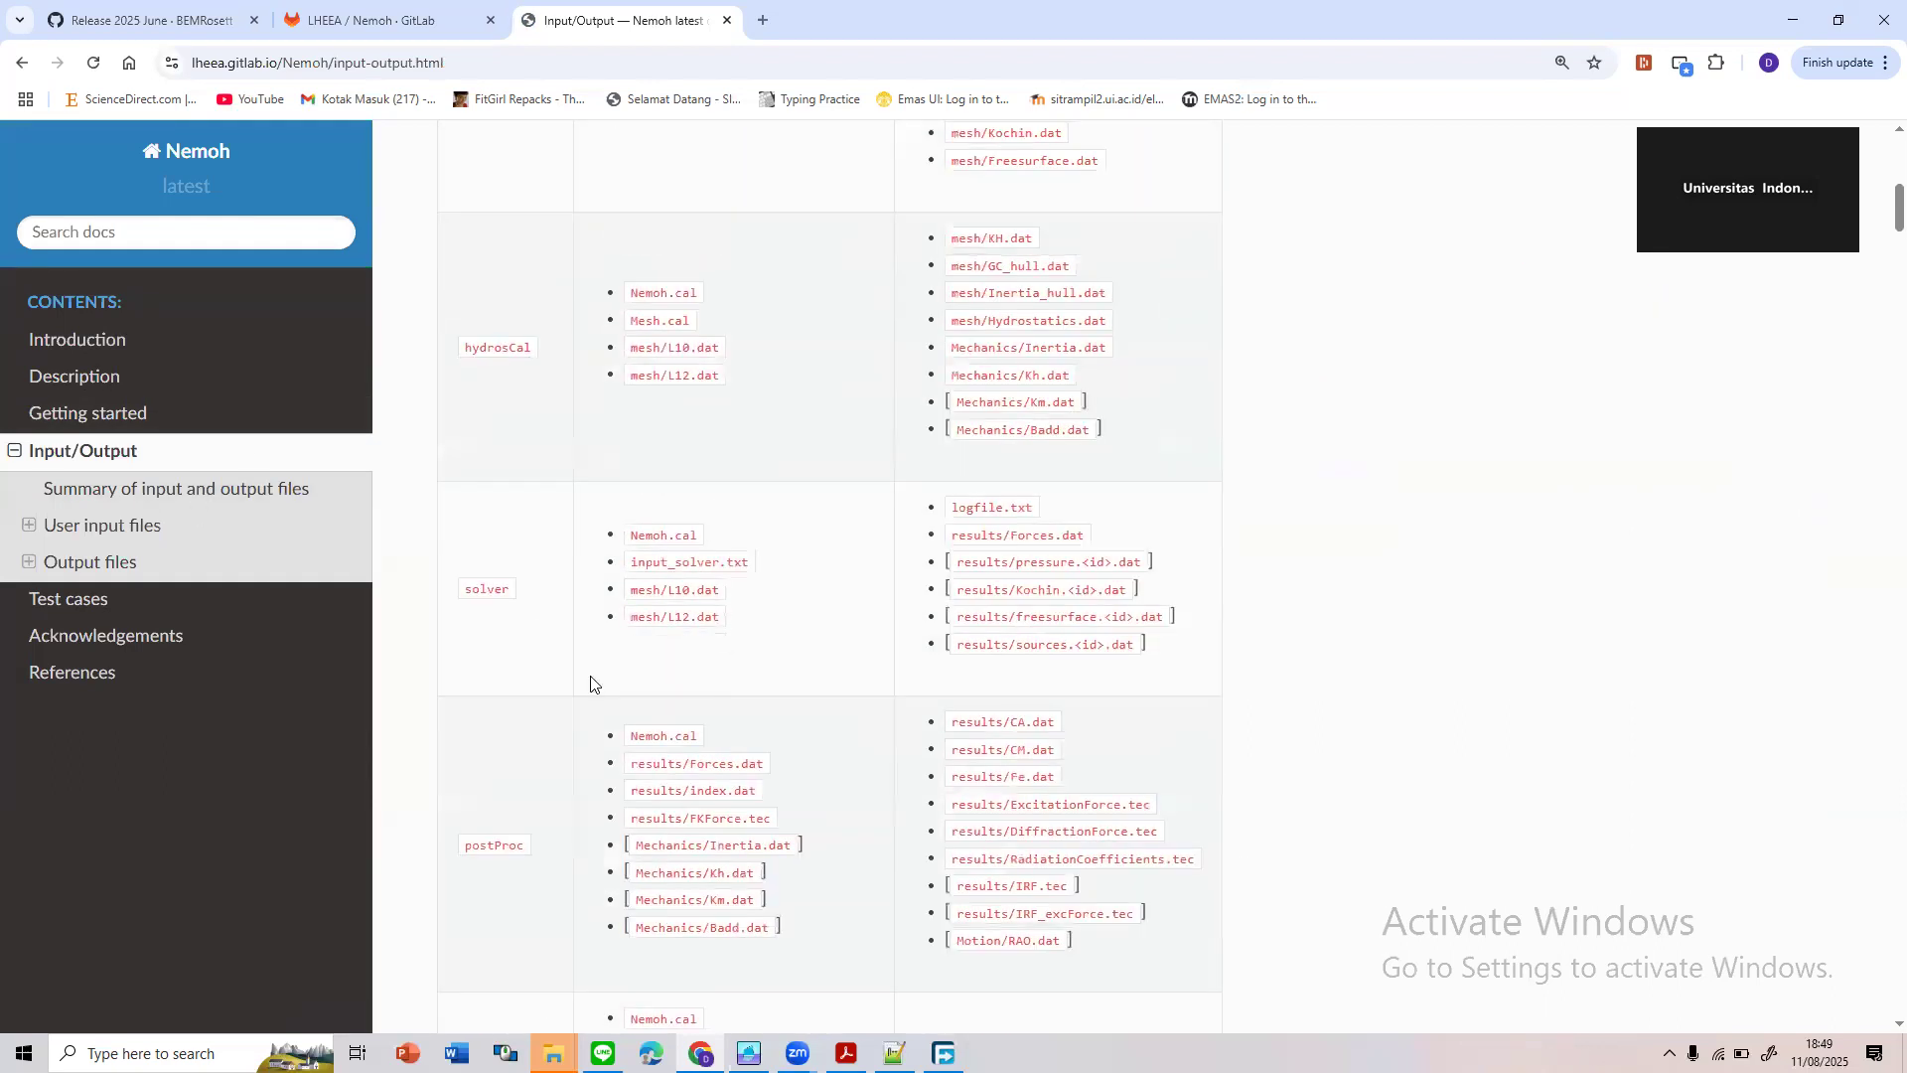
pyautogui.scroll(10, 591, 683)
# Look through the documentation's Test cases page, from 1_Cylinder to 3_Nonsymmetrical
pyautogui.click(115, 600)
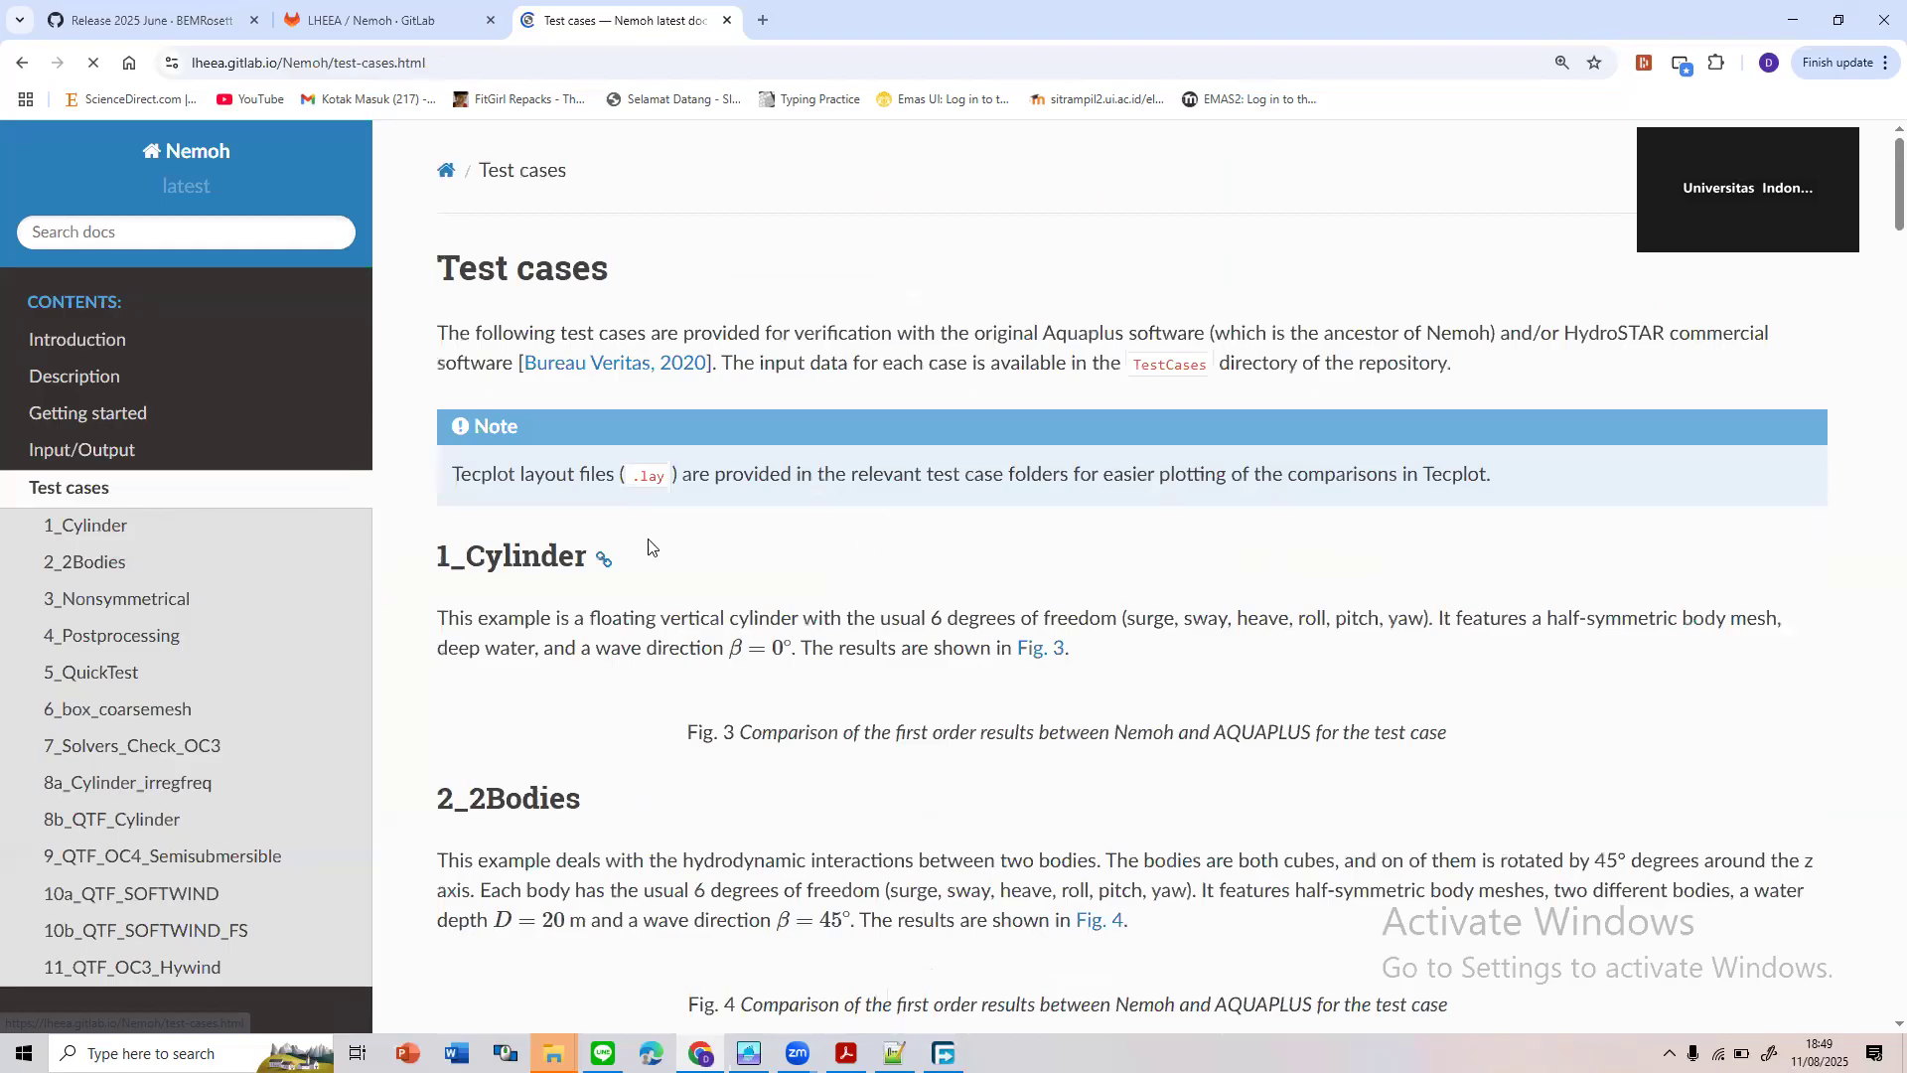
pyautogui.scroll(-6, 663, 553)
pyautogui.scroll(-3, 1000, 559)
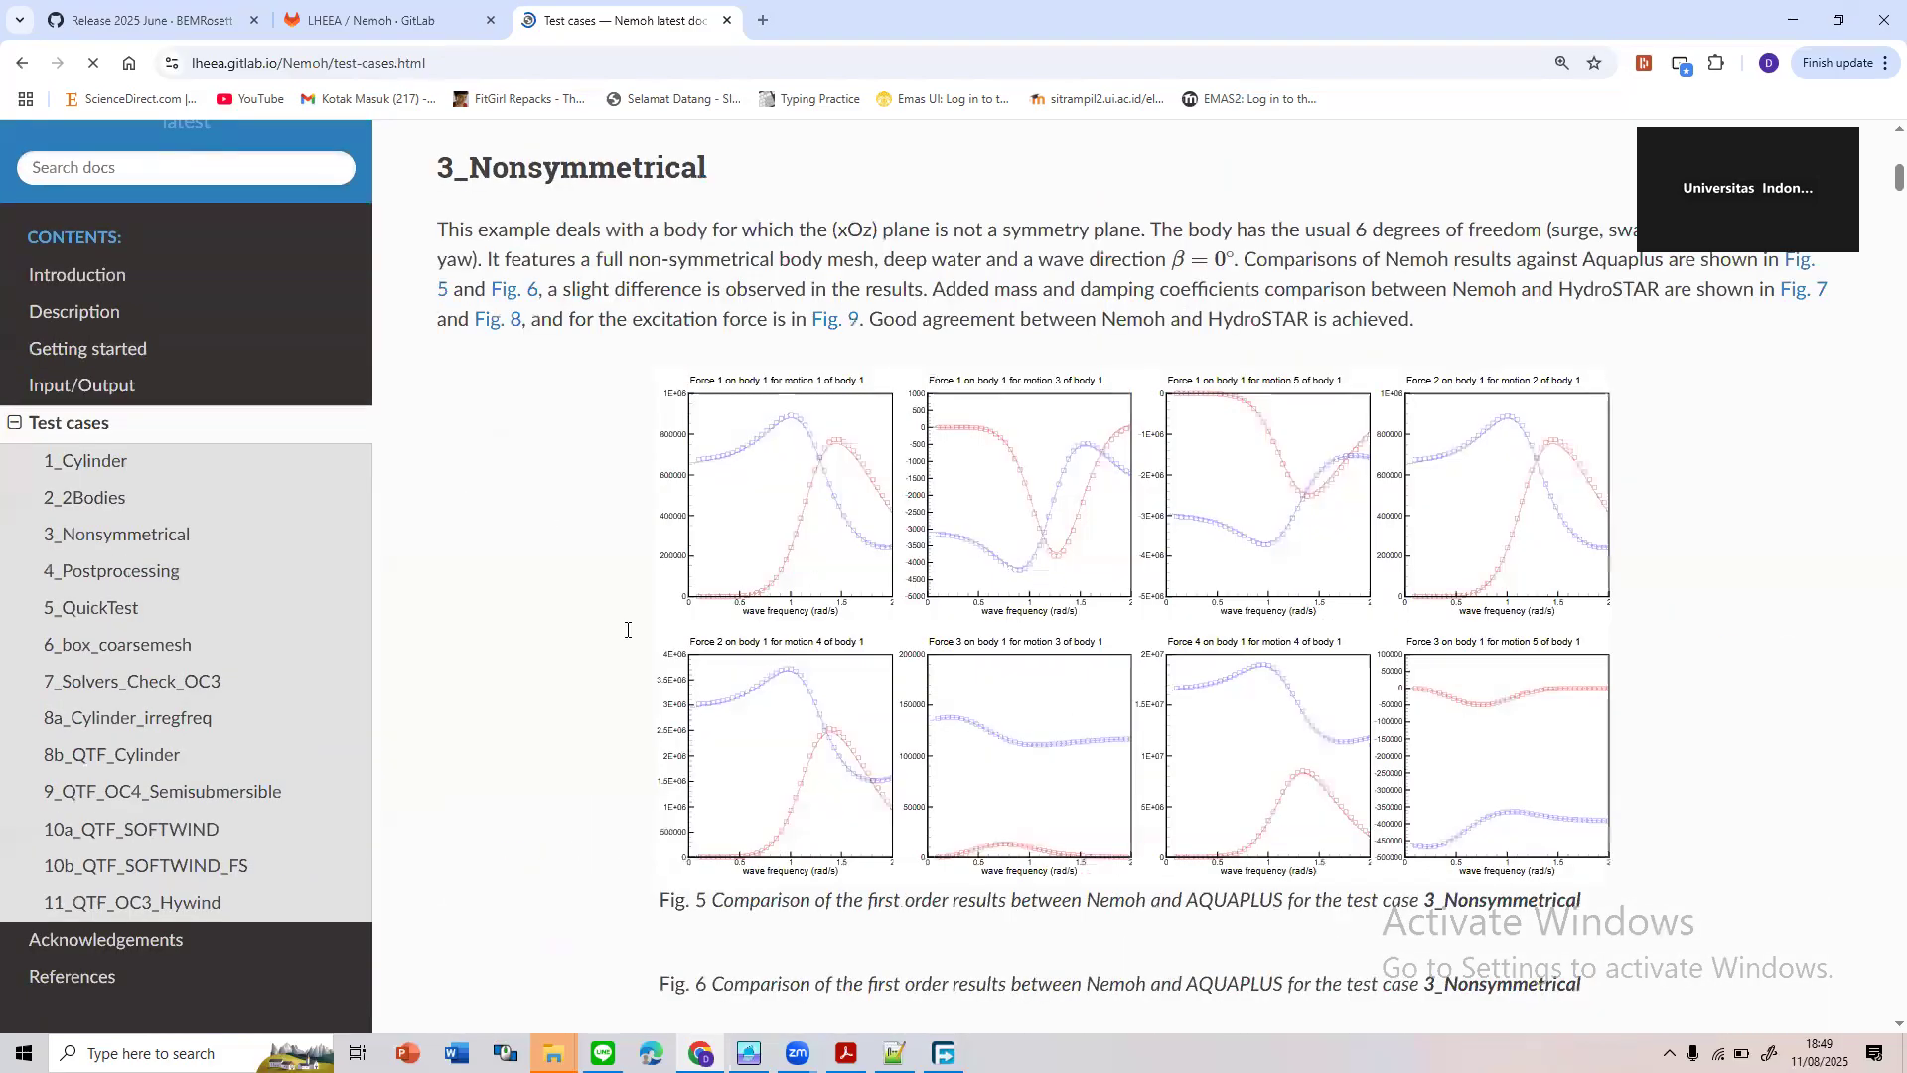
pyautogui.scroll(3, 626, 556)
pyautogui.scroll(6, 999, 745)
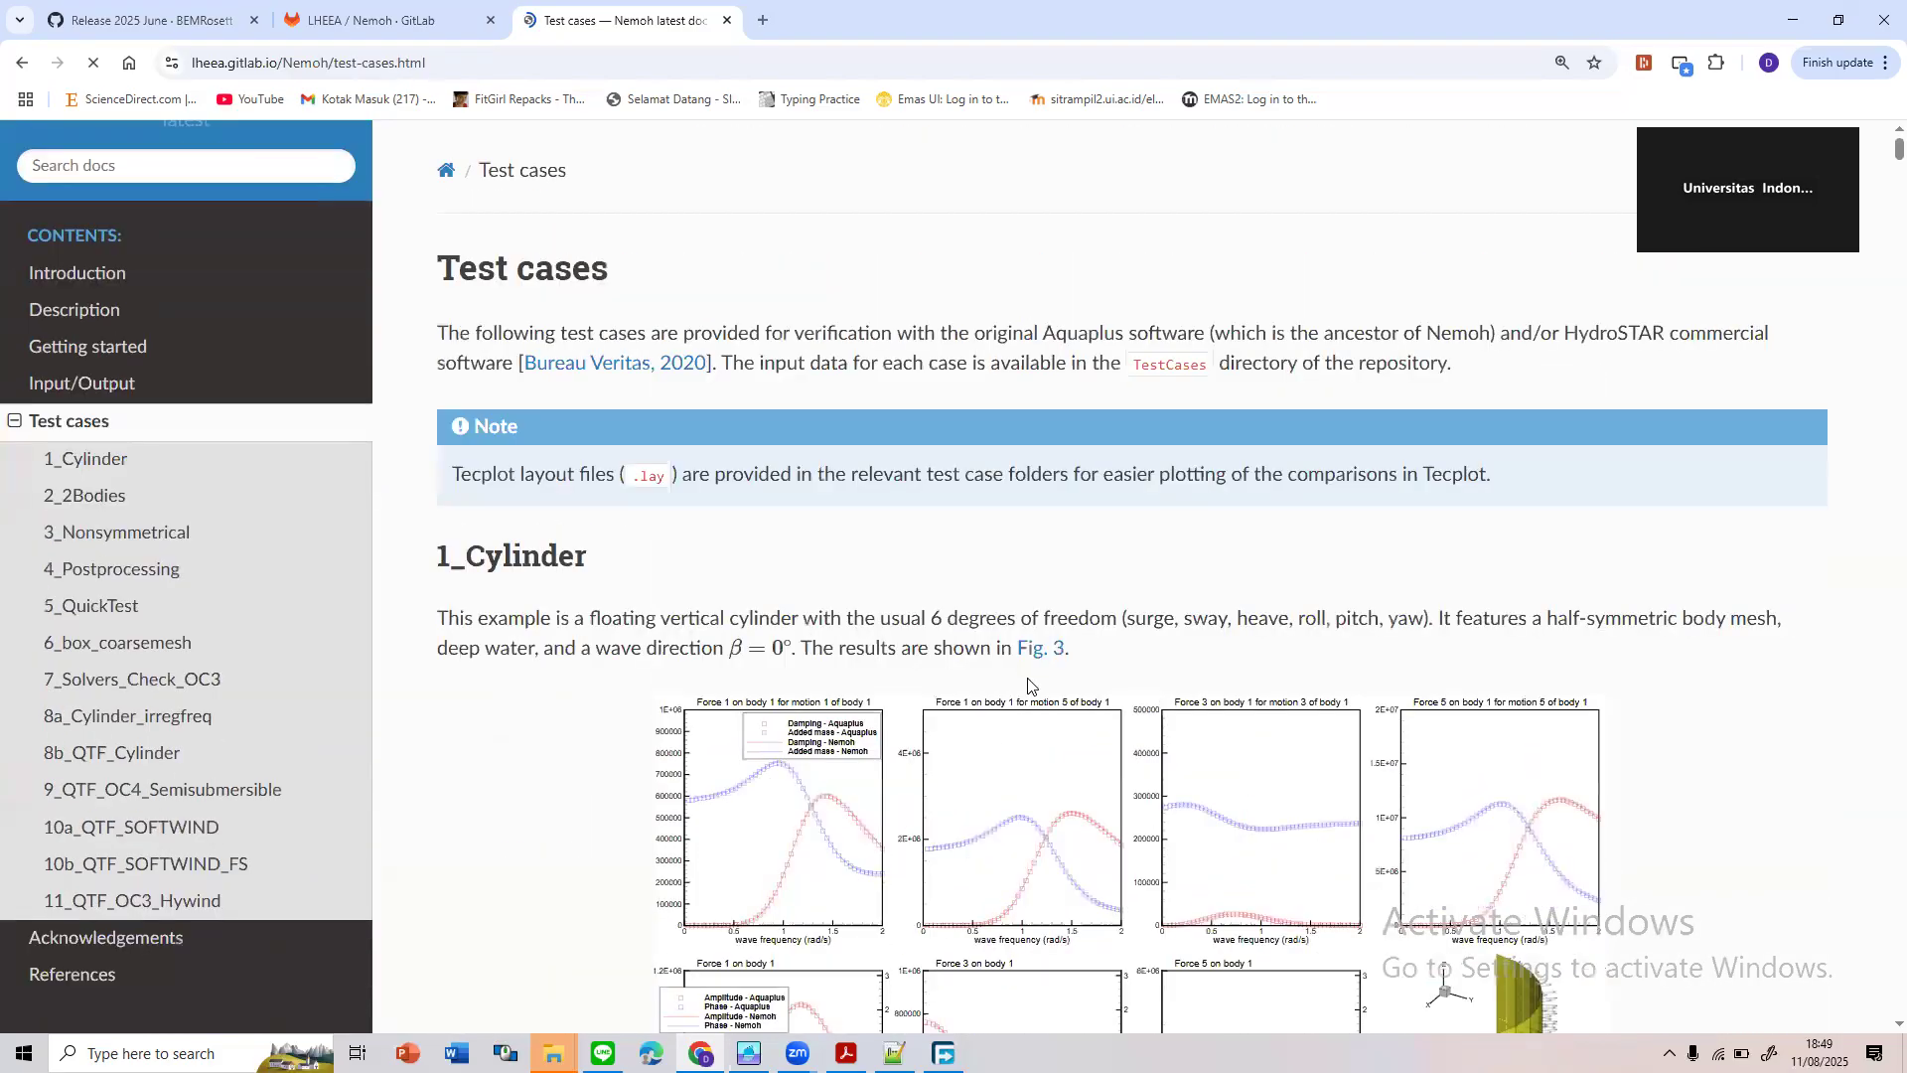
# Return to the Nemoh GitLab repository and open its Releases page to examine the v3.0.2 packages
pyautogui.click(404, 6)
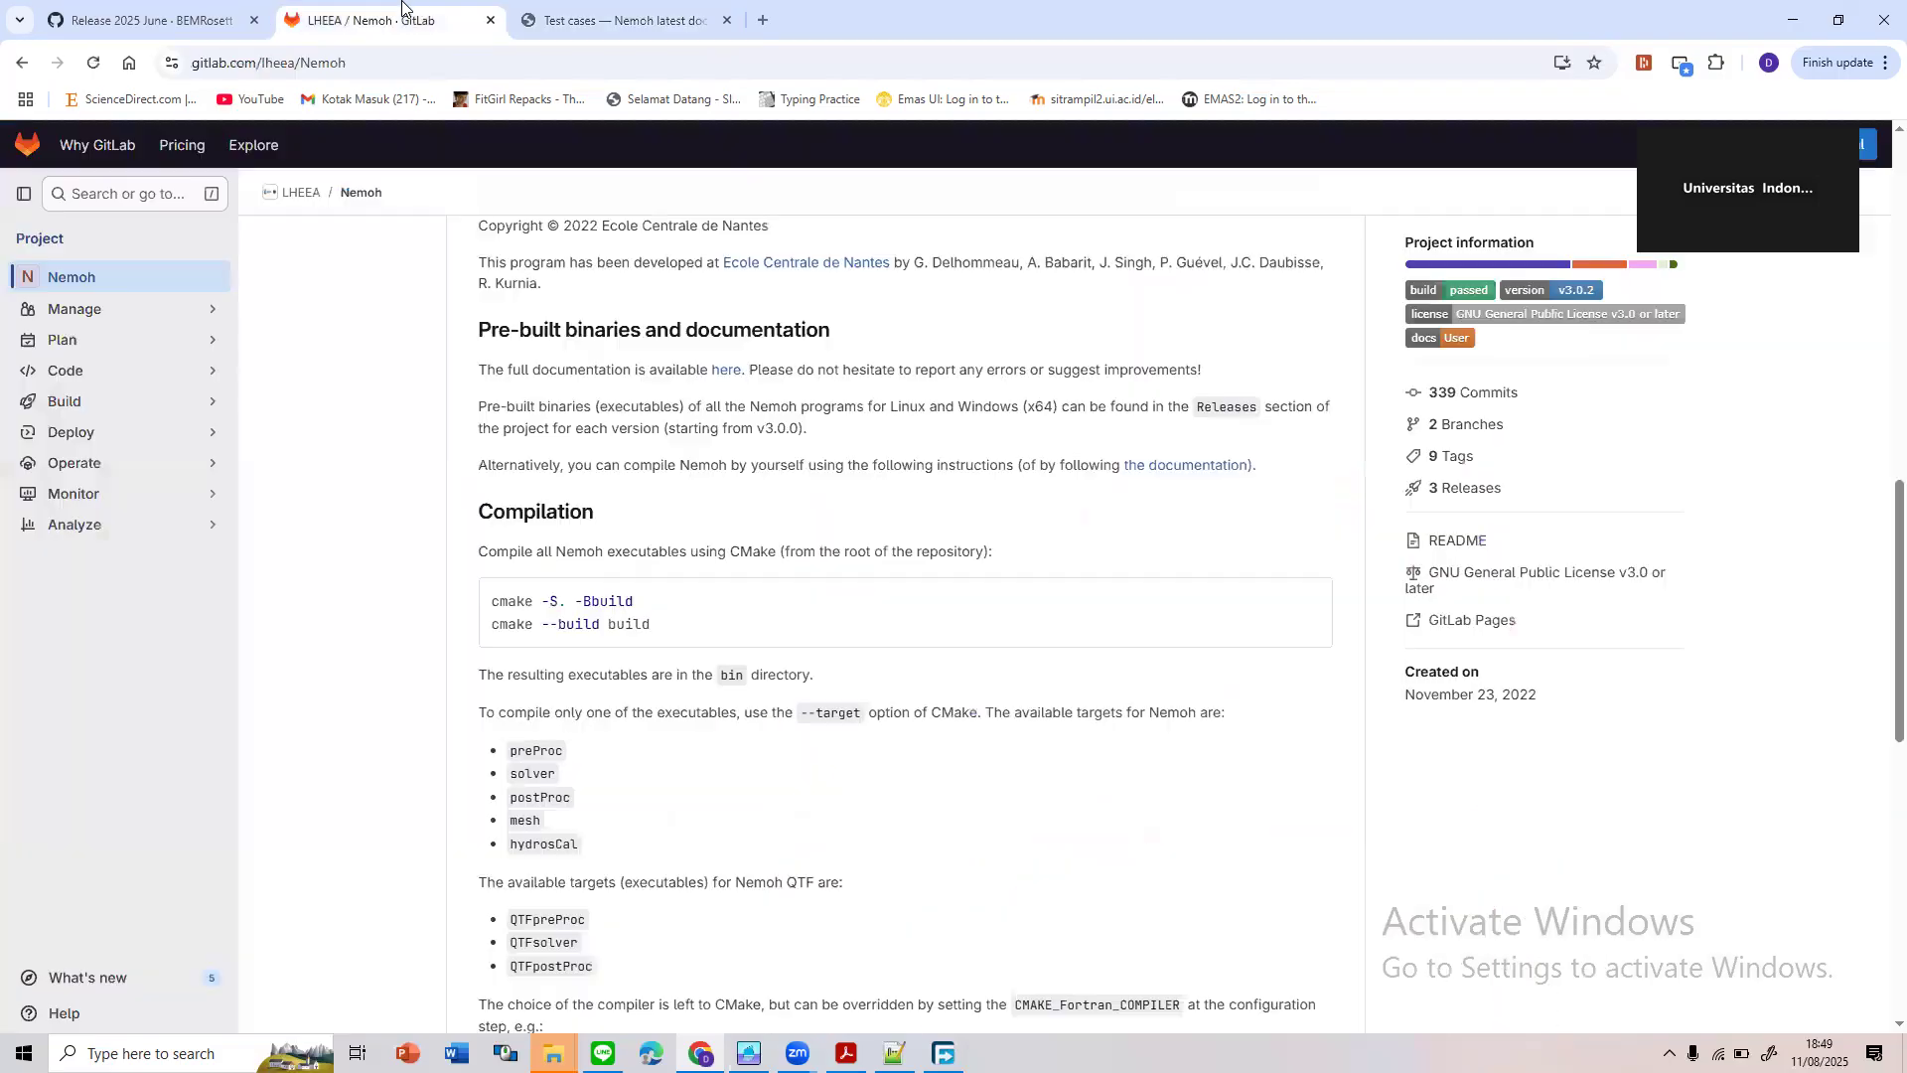
pyautogui.click(1468, 487)
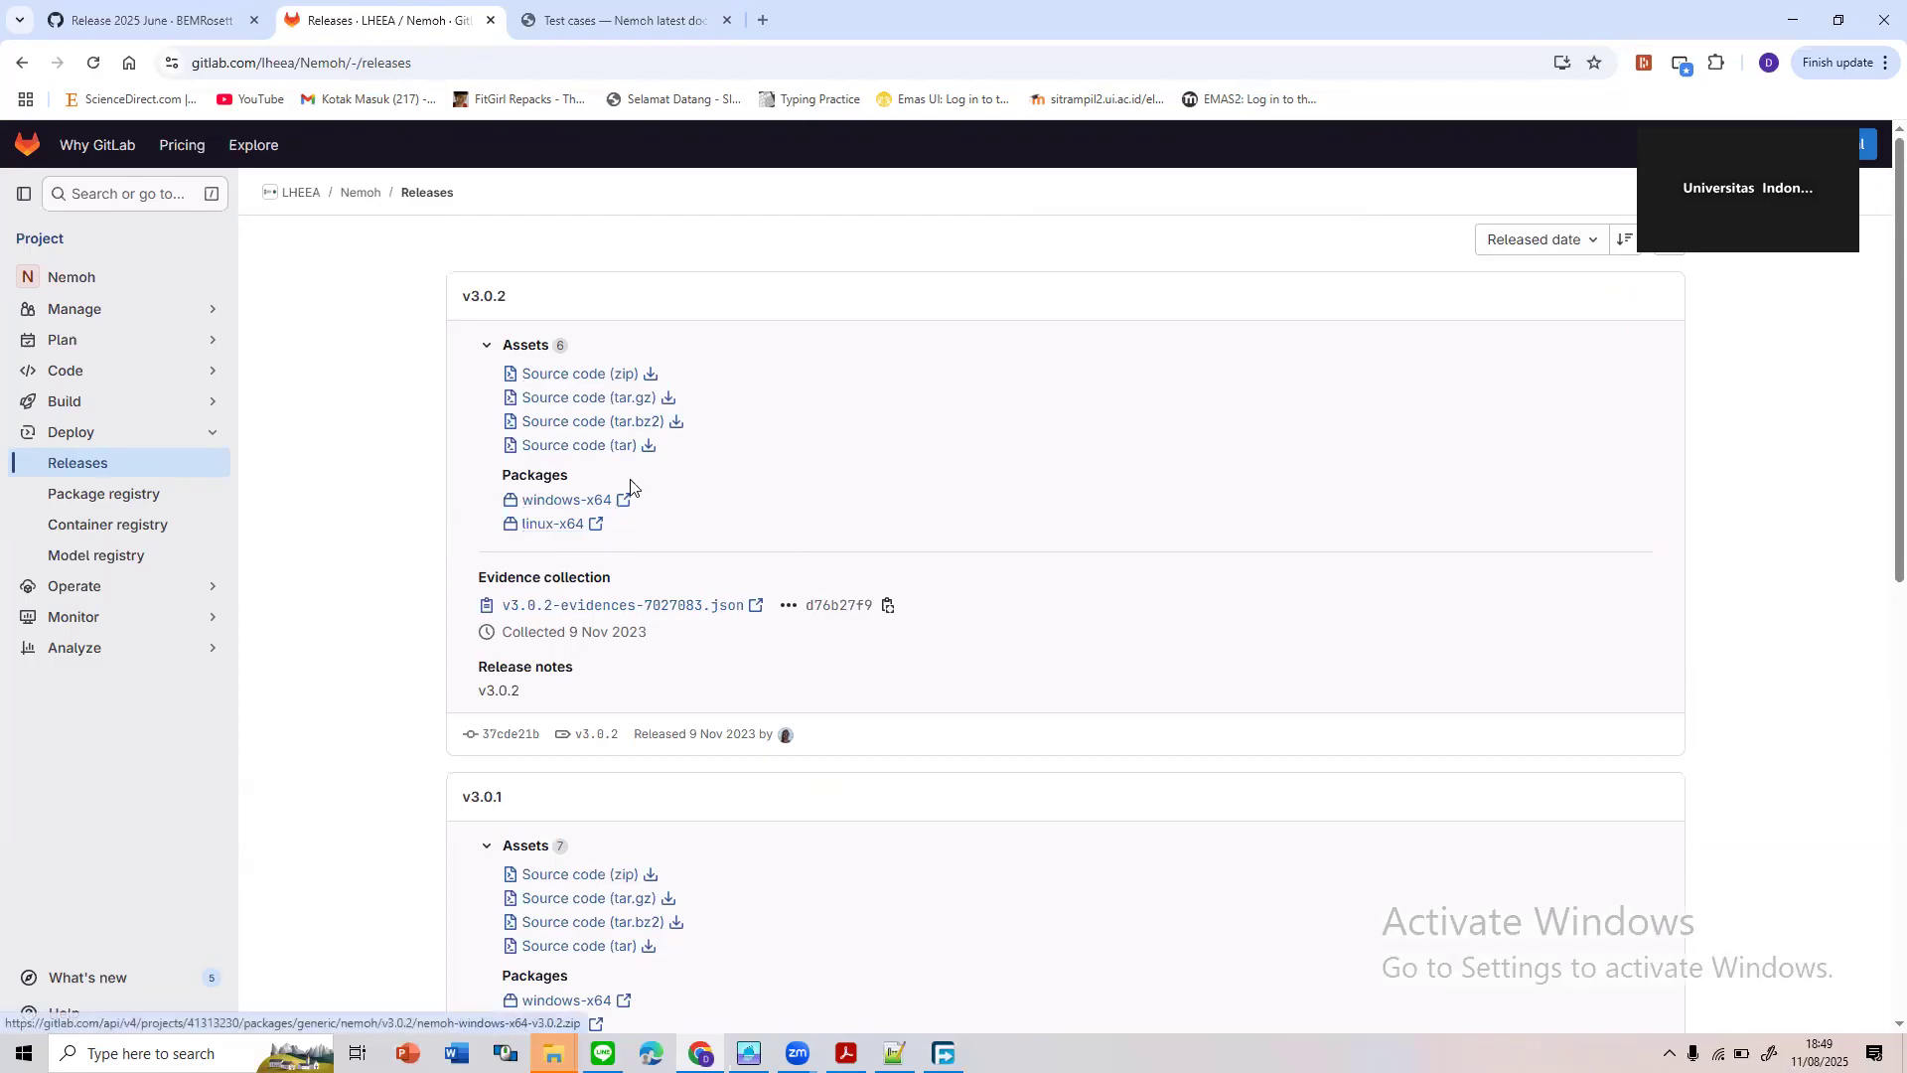
pyautogui.scroll(-3, 1010, 685)
pyautogui.scroll(3, 1010, 690)
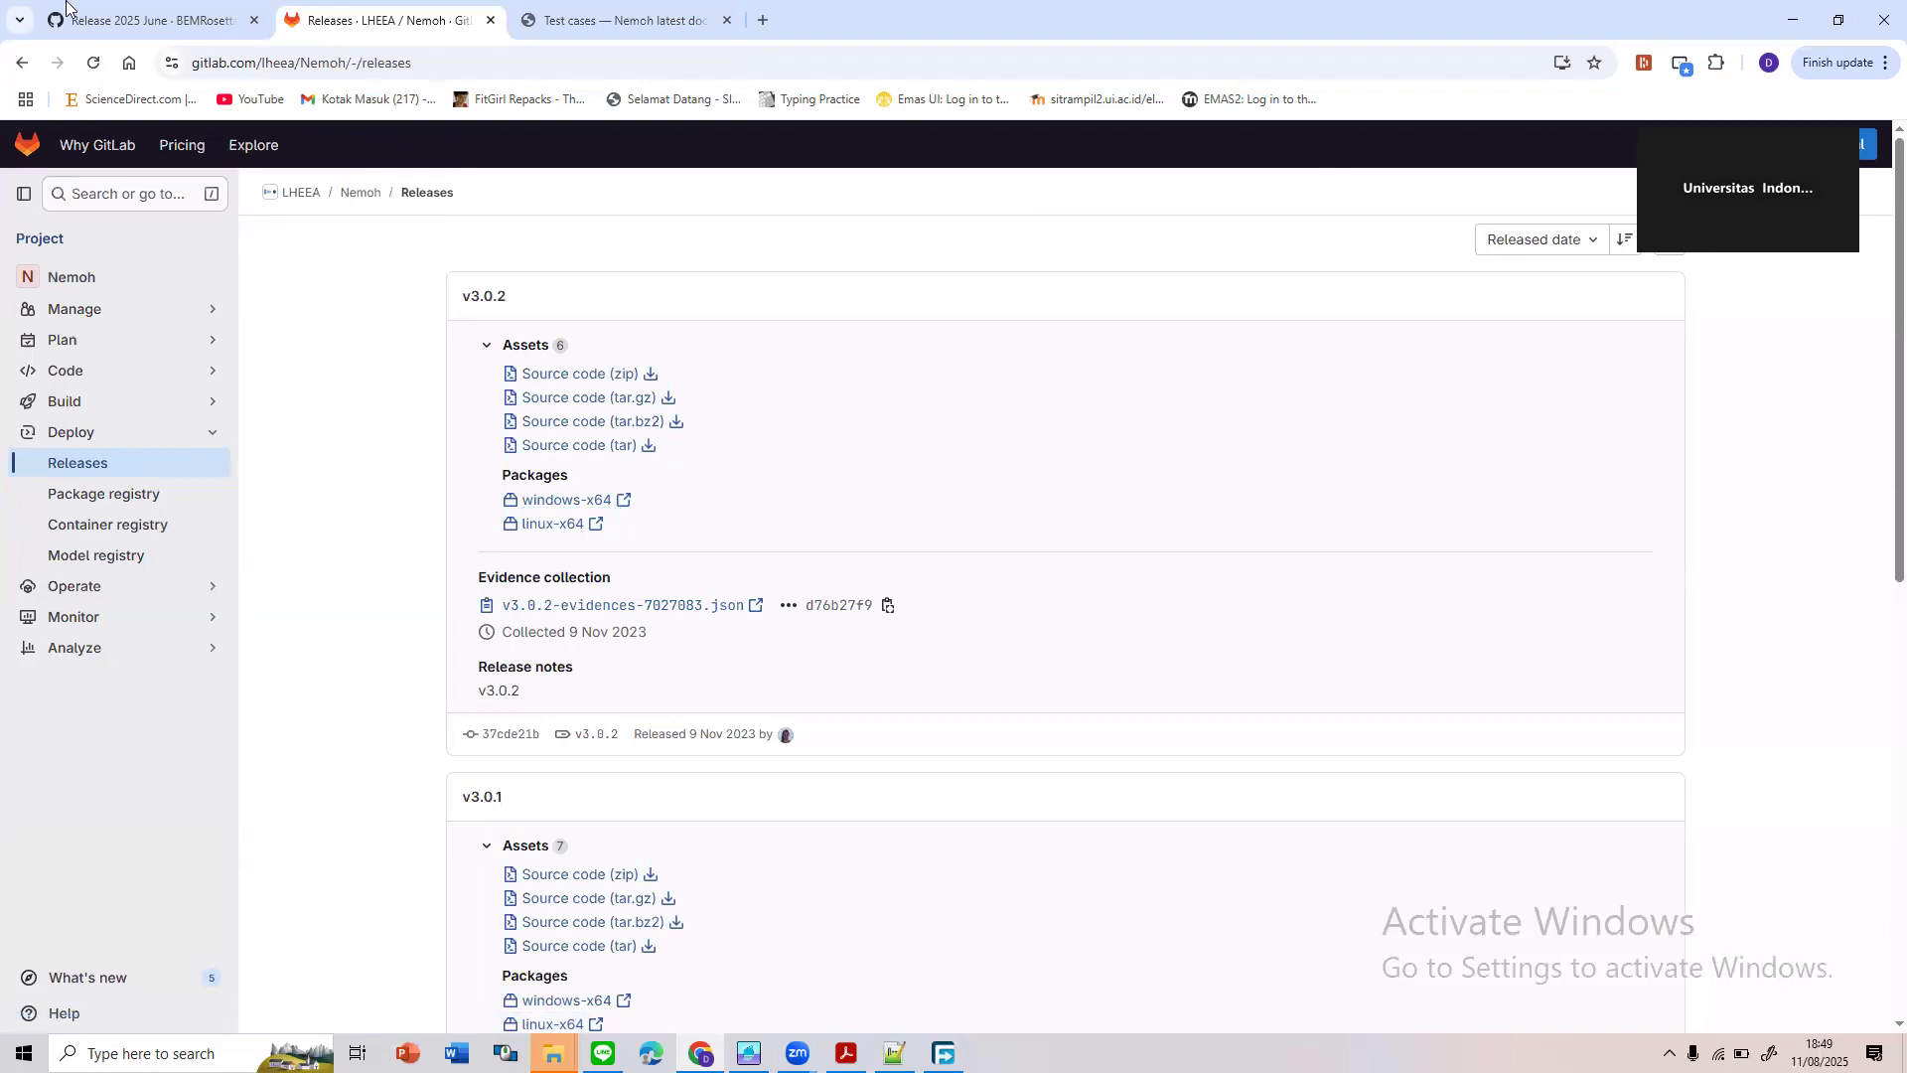
# Switch to the Software folder in File Explorer and extract nemoh-windows-x64-v3.0.2.zip directly into it
pyautogui.moveTo(553, 1048)
pyautogui.click(316, 973)
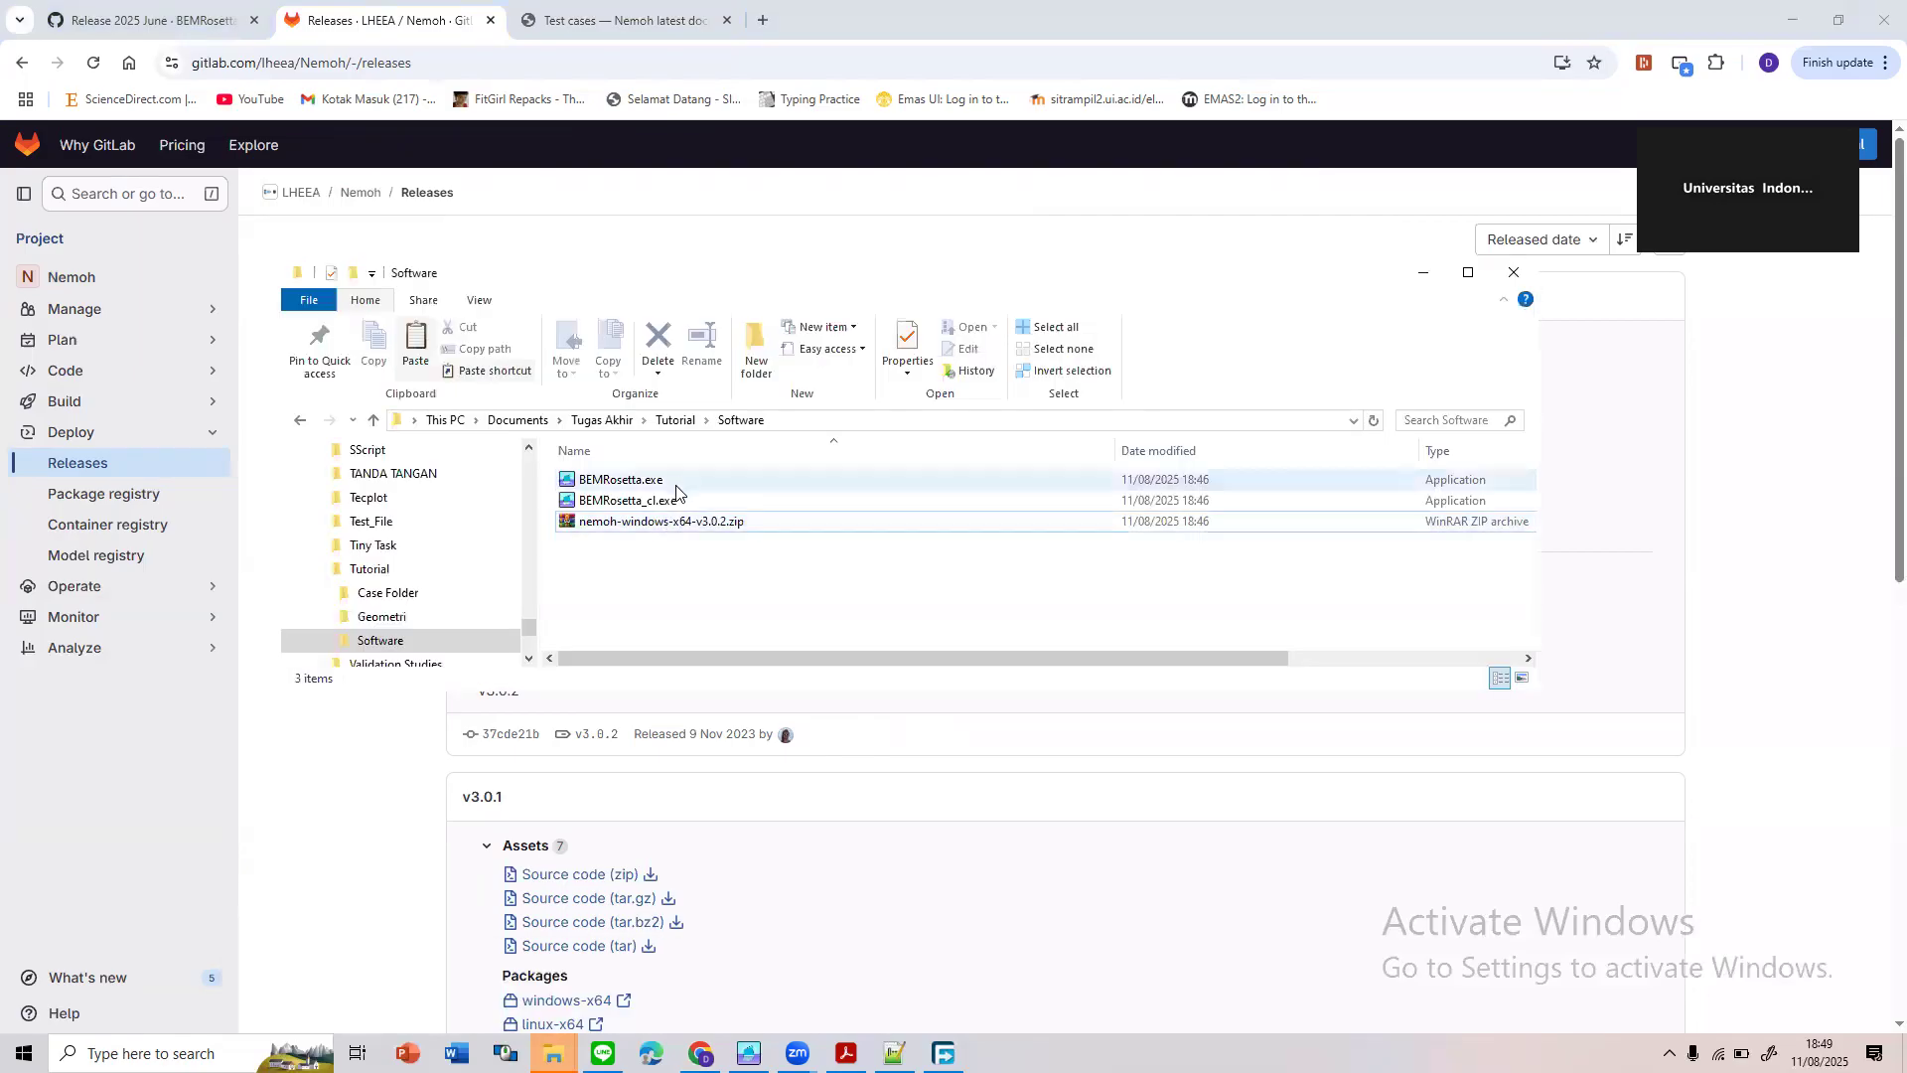
pyautogui.click(667, 522)
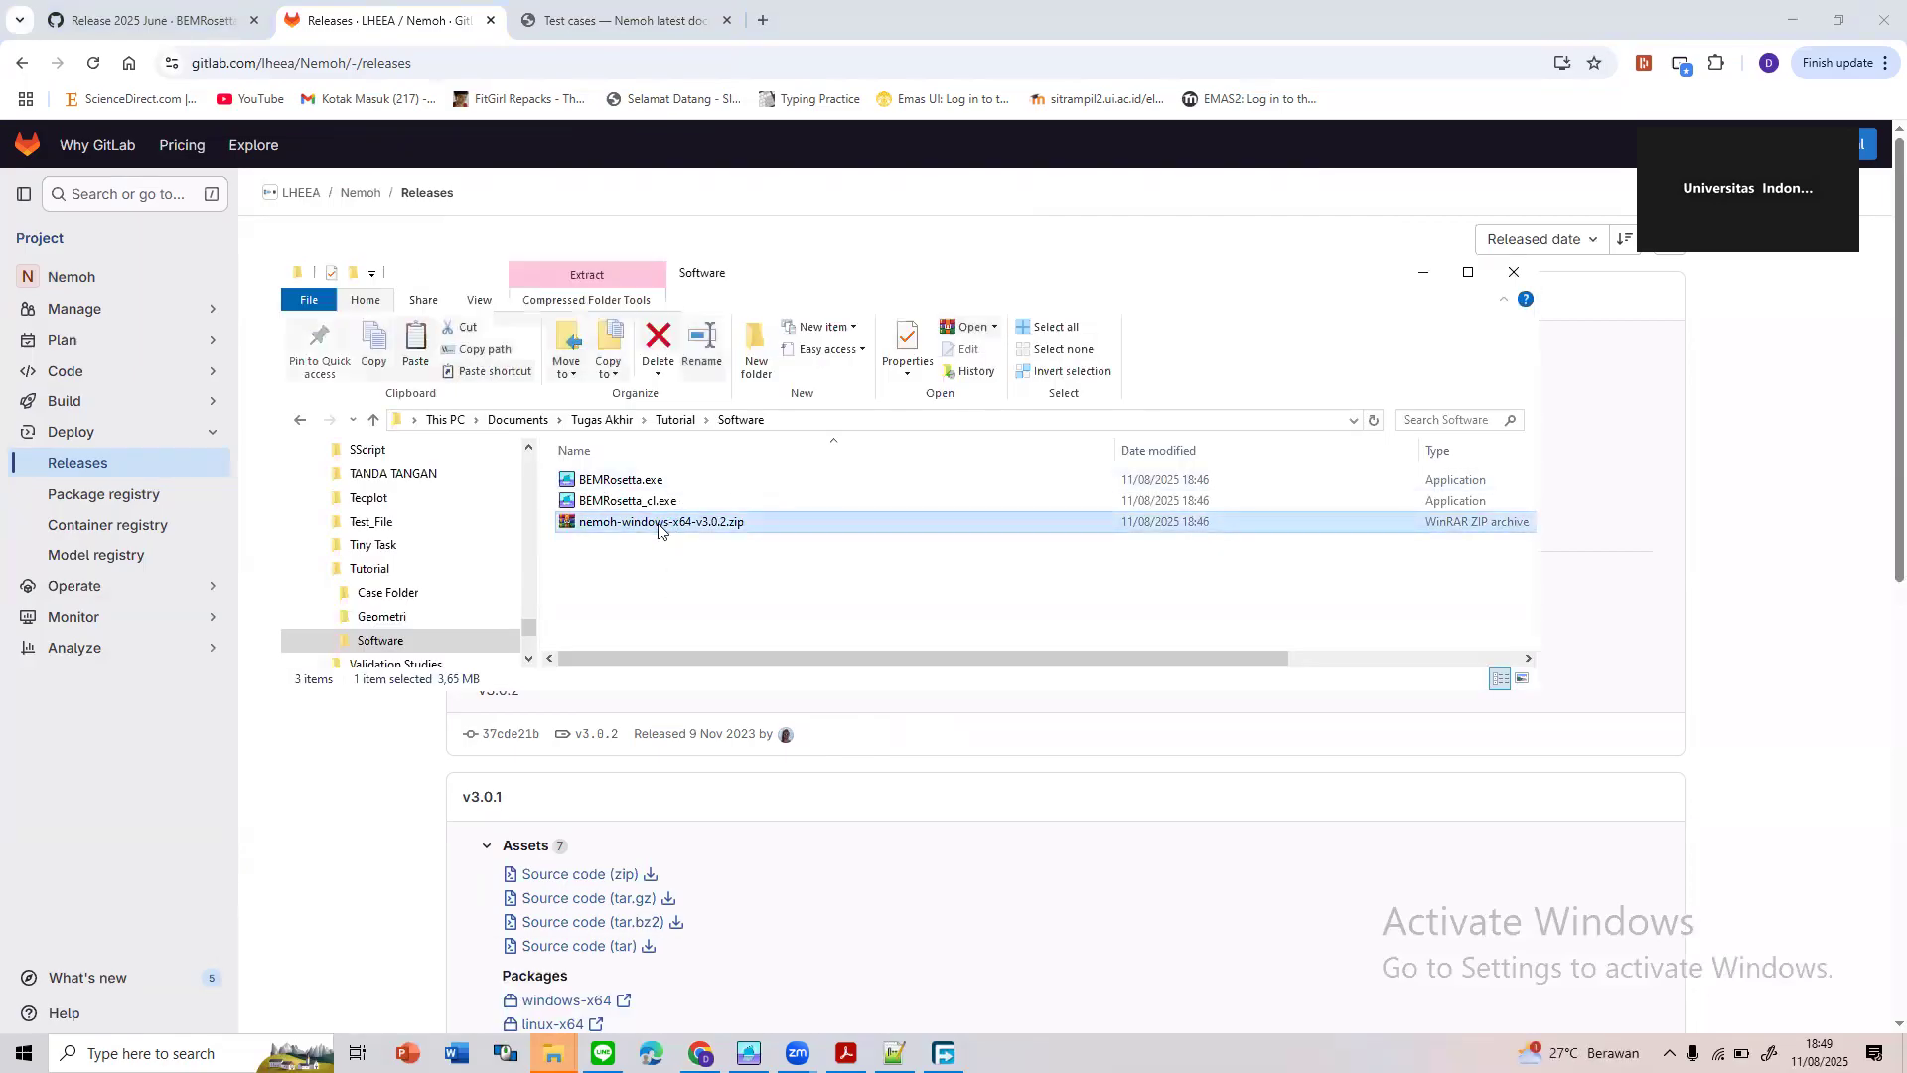
pyautogui.rightClick(710, 532)
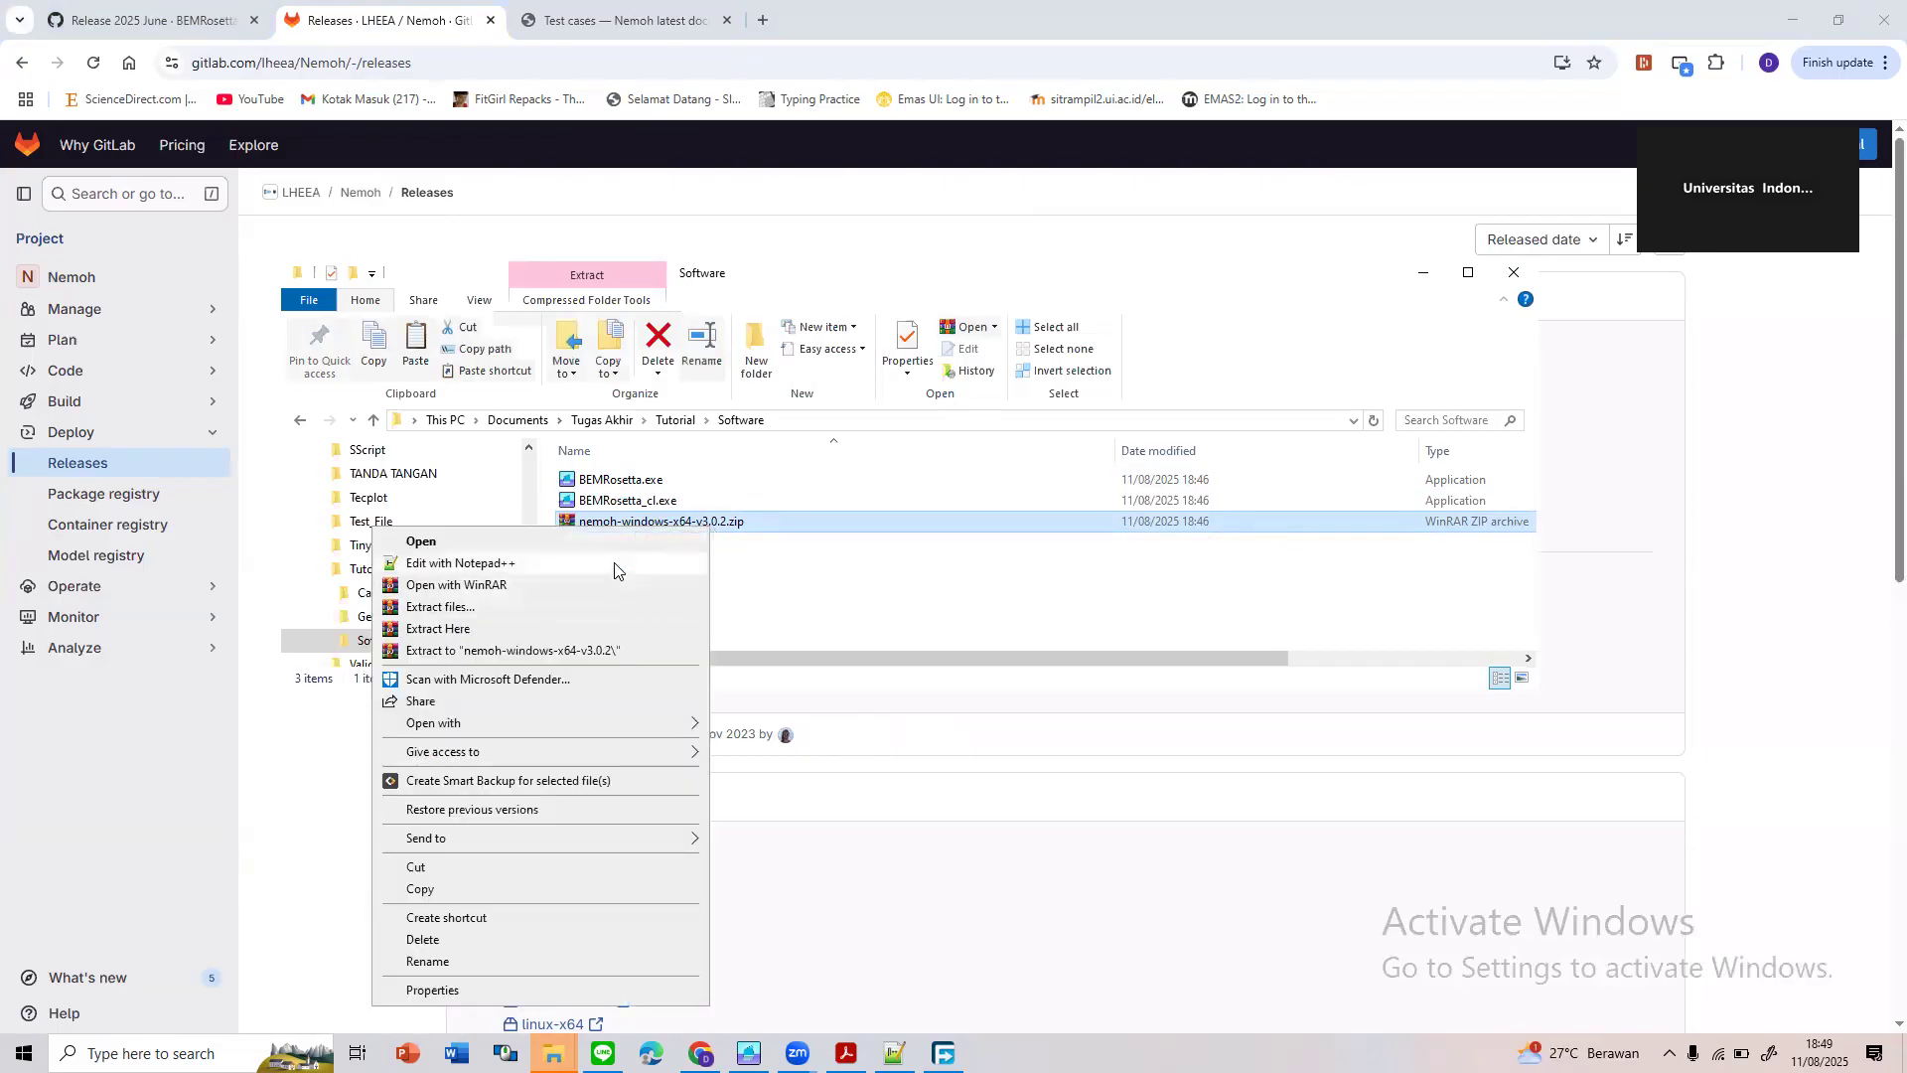
pyautogui.click(604, 628)
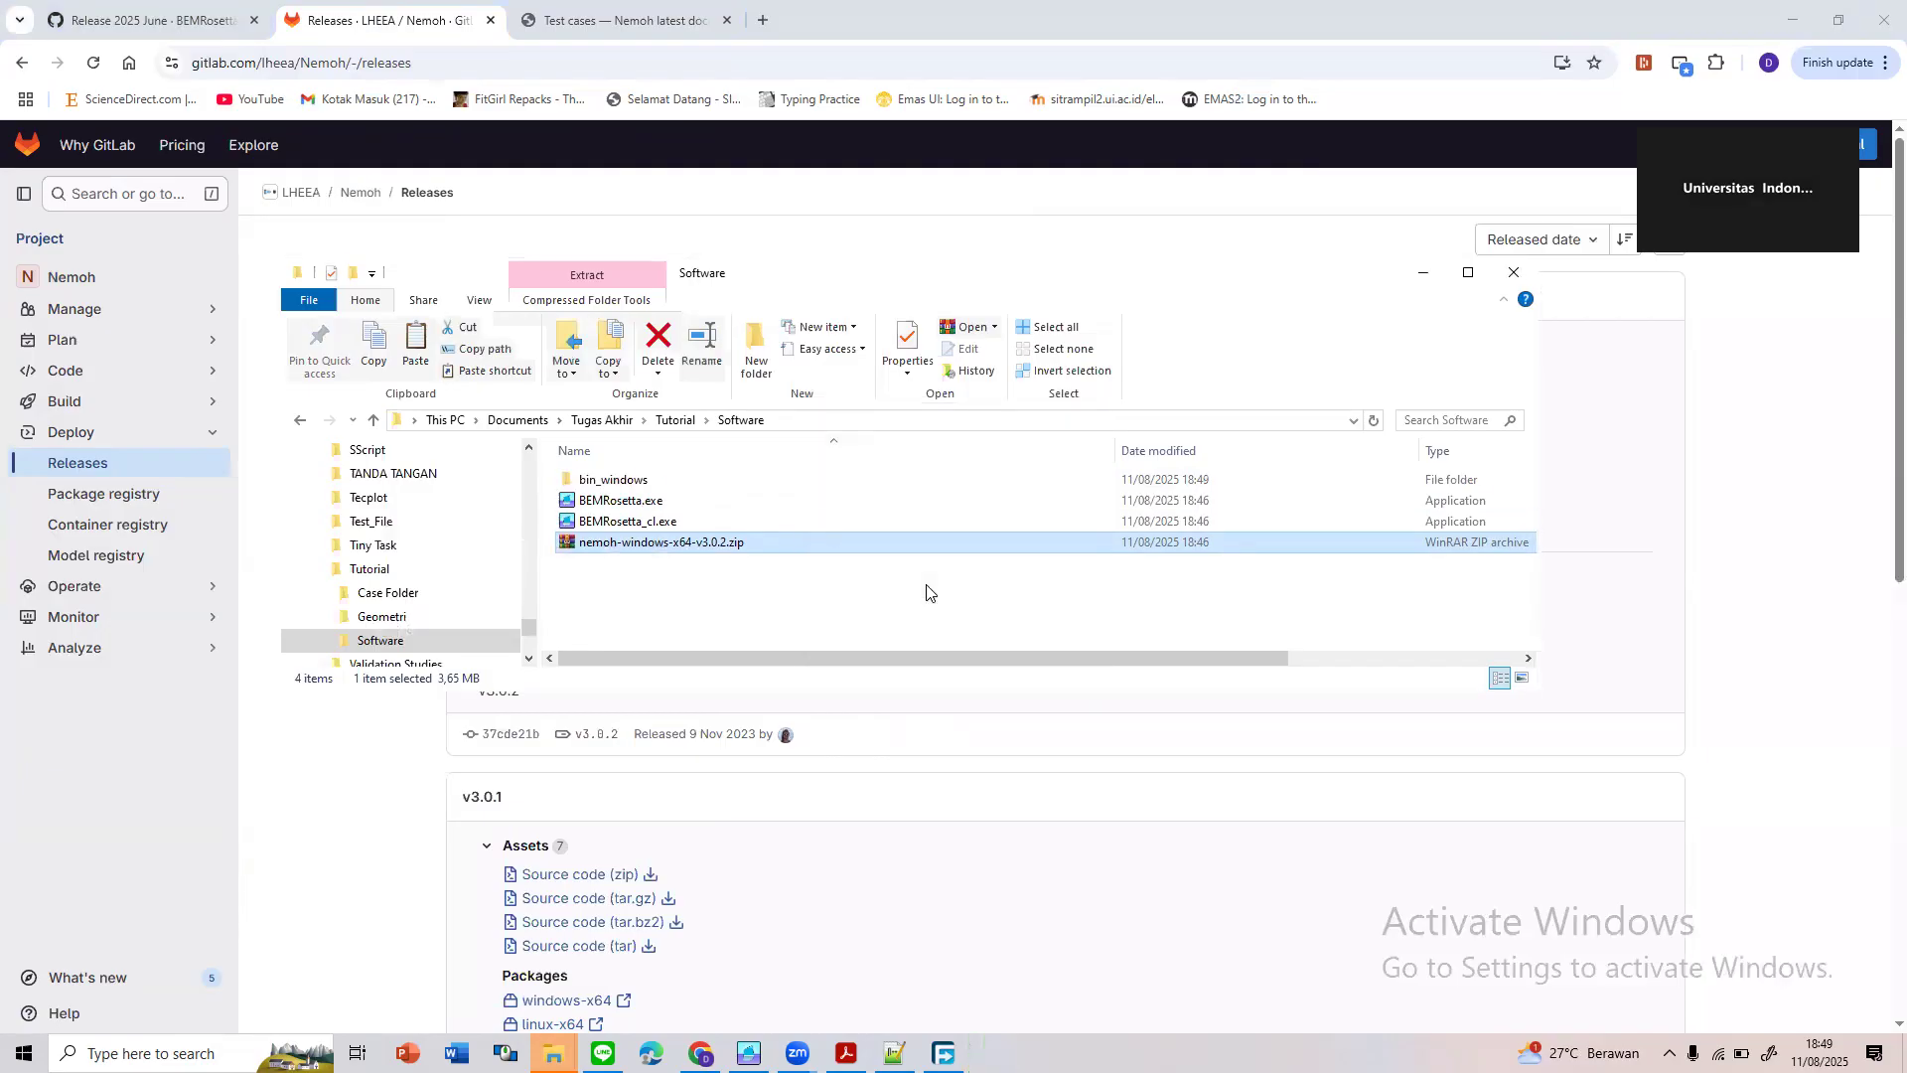
# Examine the executables in the extracted bin_windows folder and return to the Software folder
pyautogui.doubleClick(747, 480)
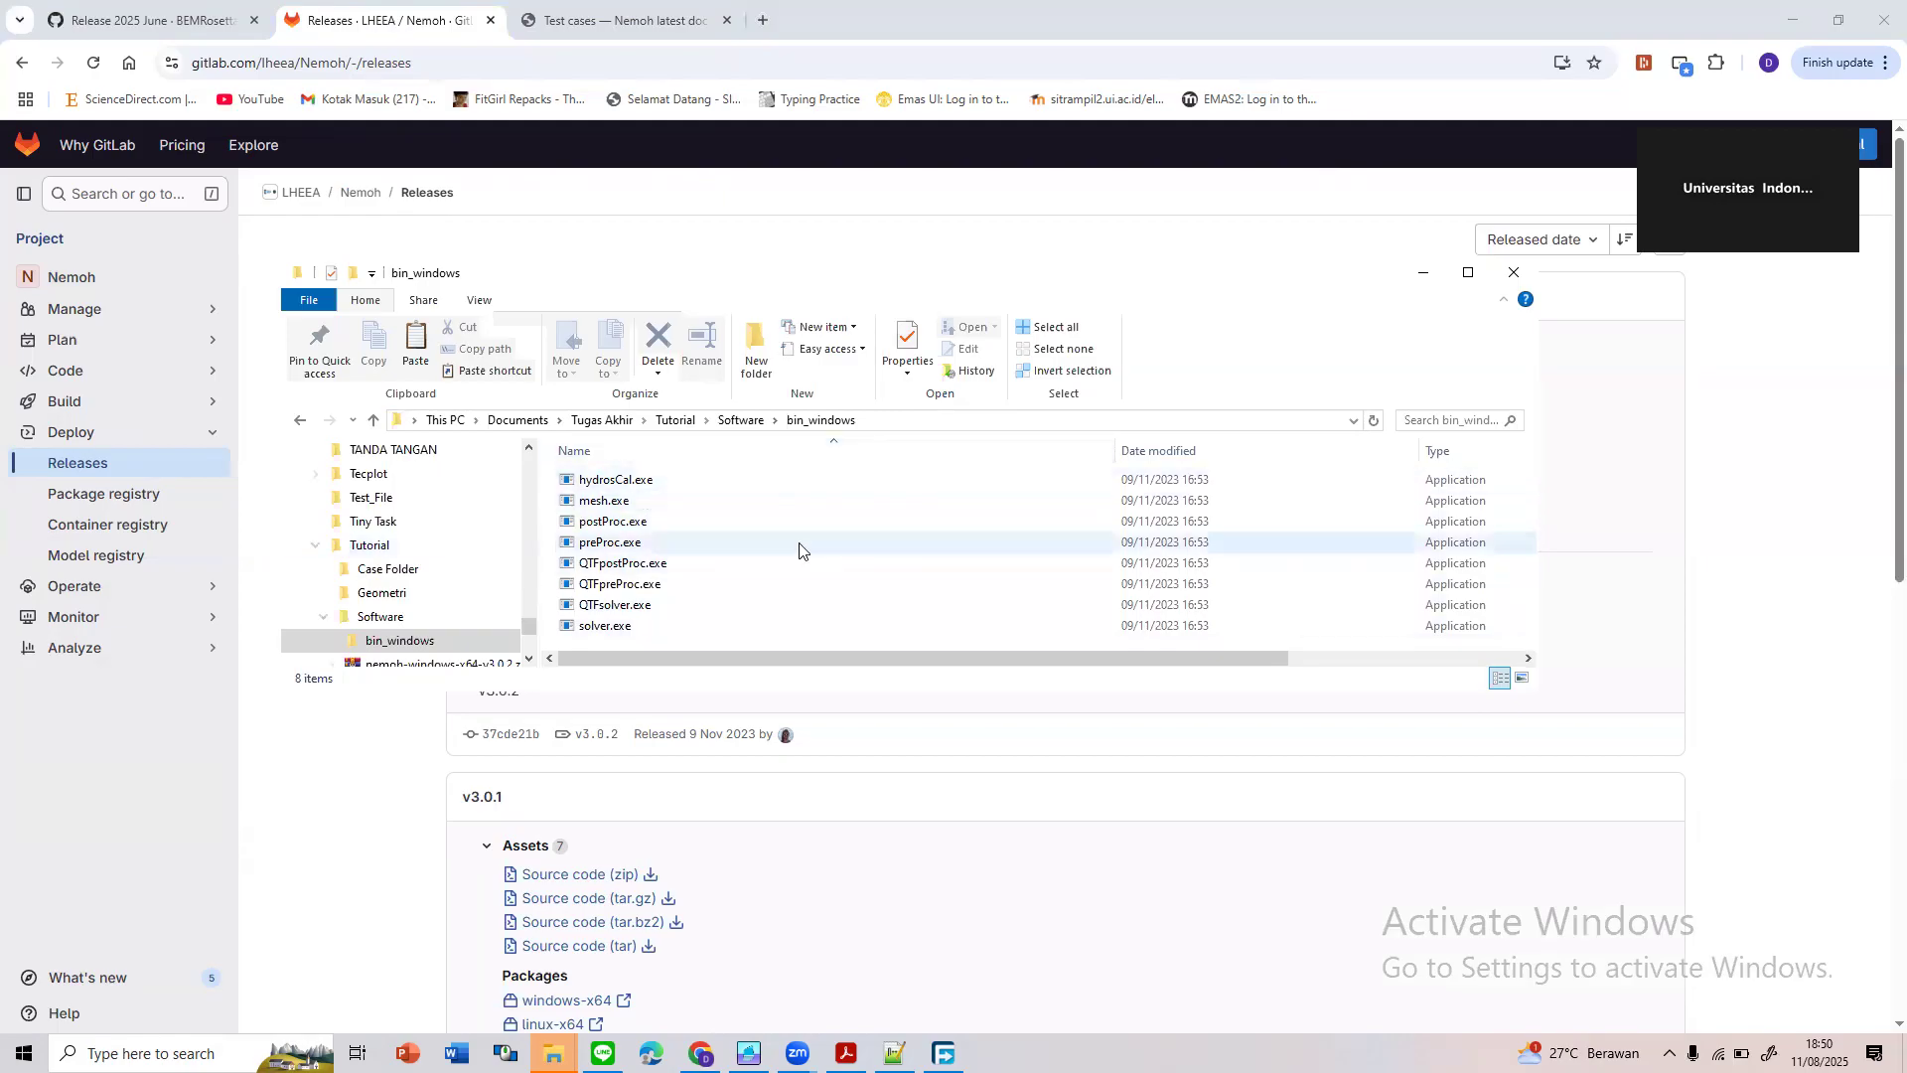
pyautogui.click(752, 420)
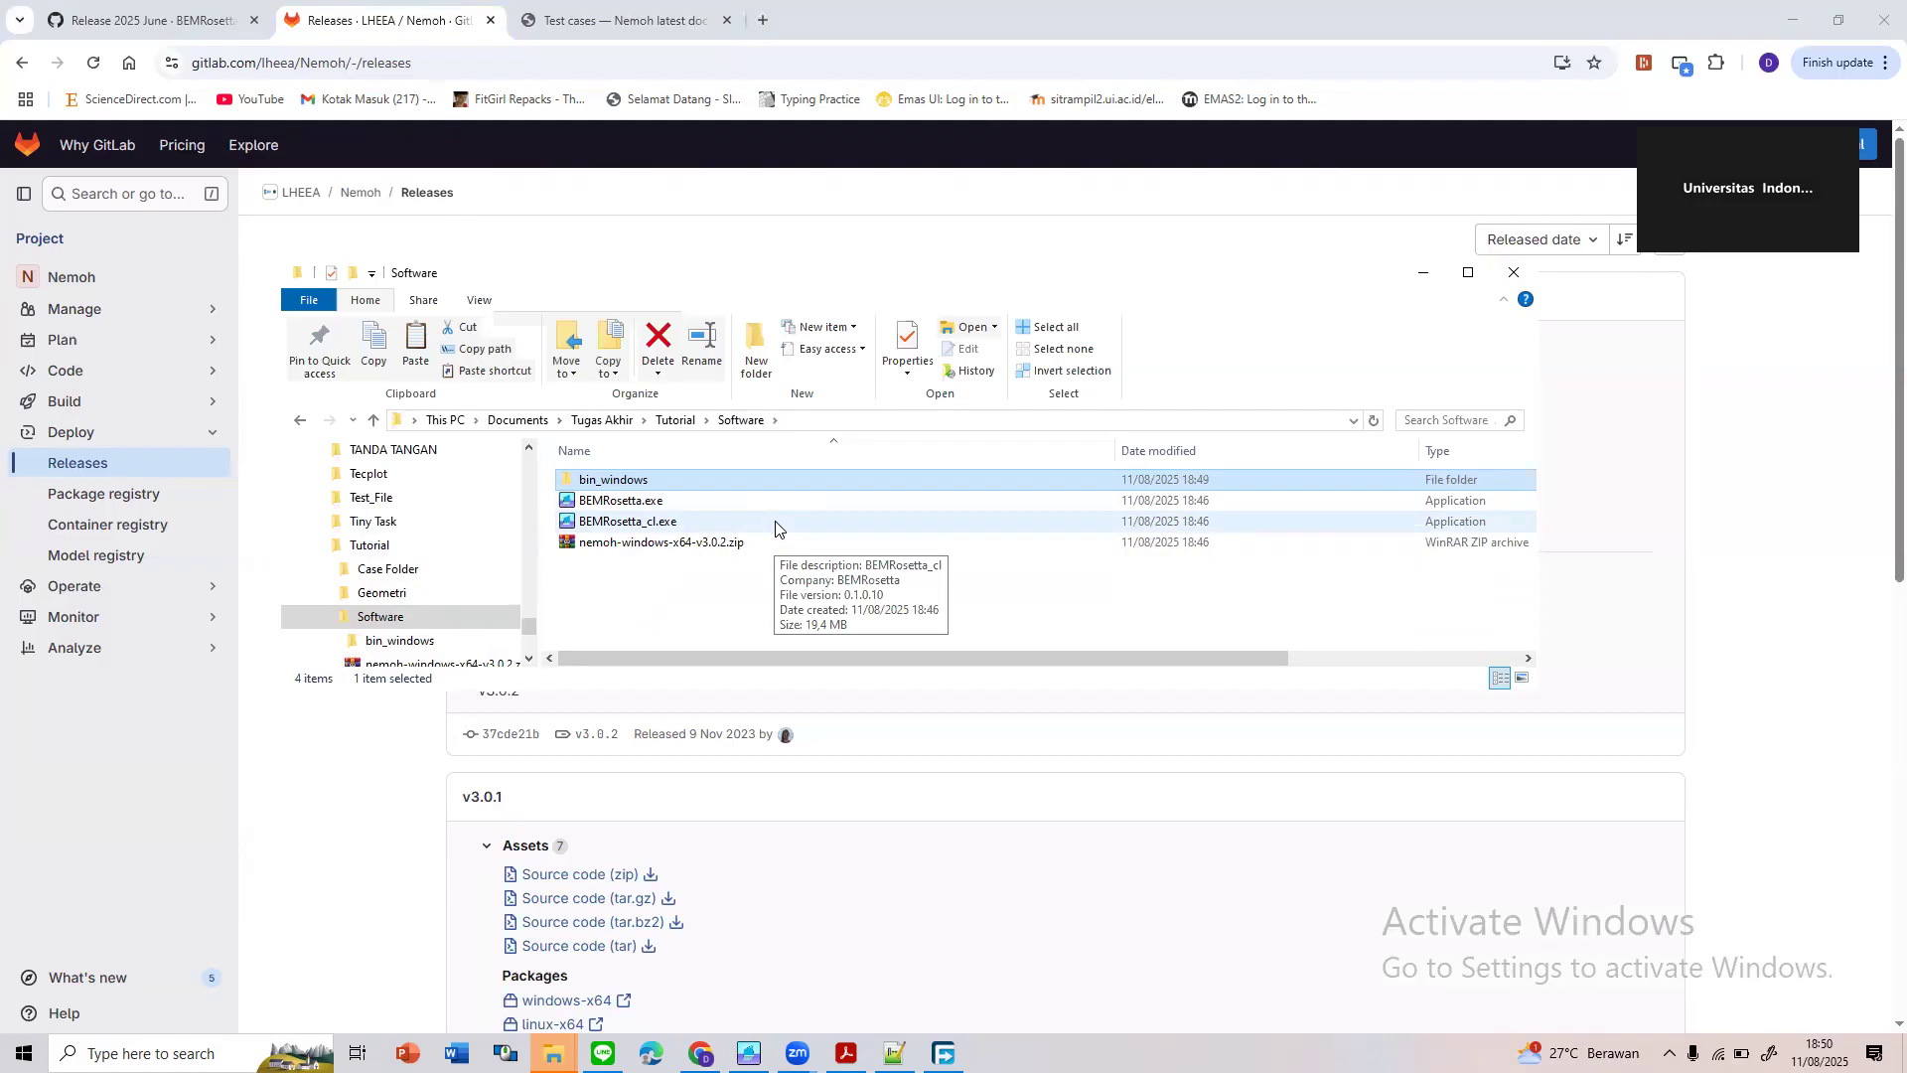
pyautogui.click(711, 578)
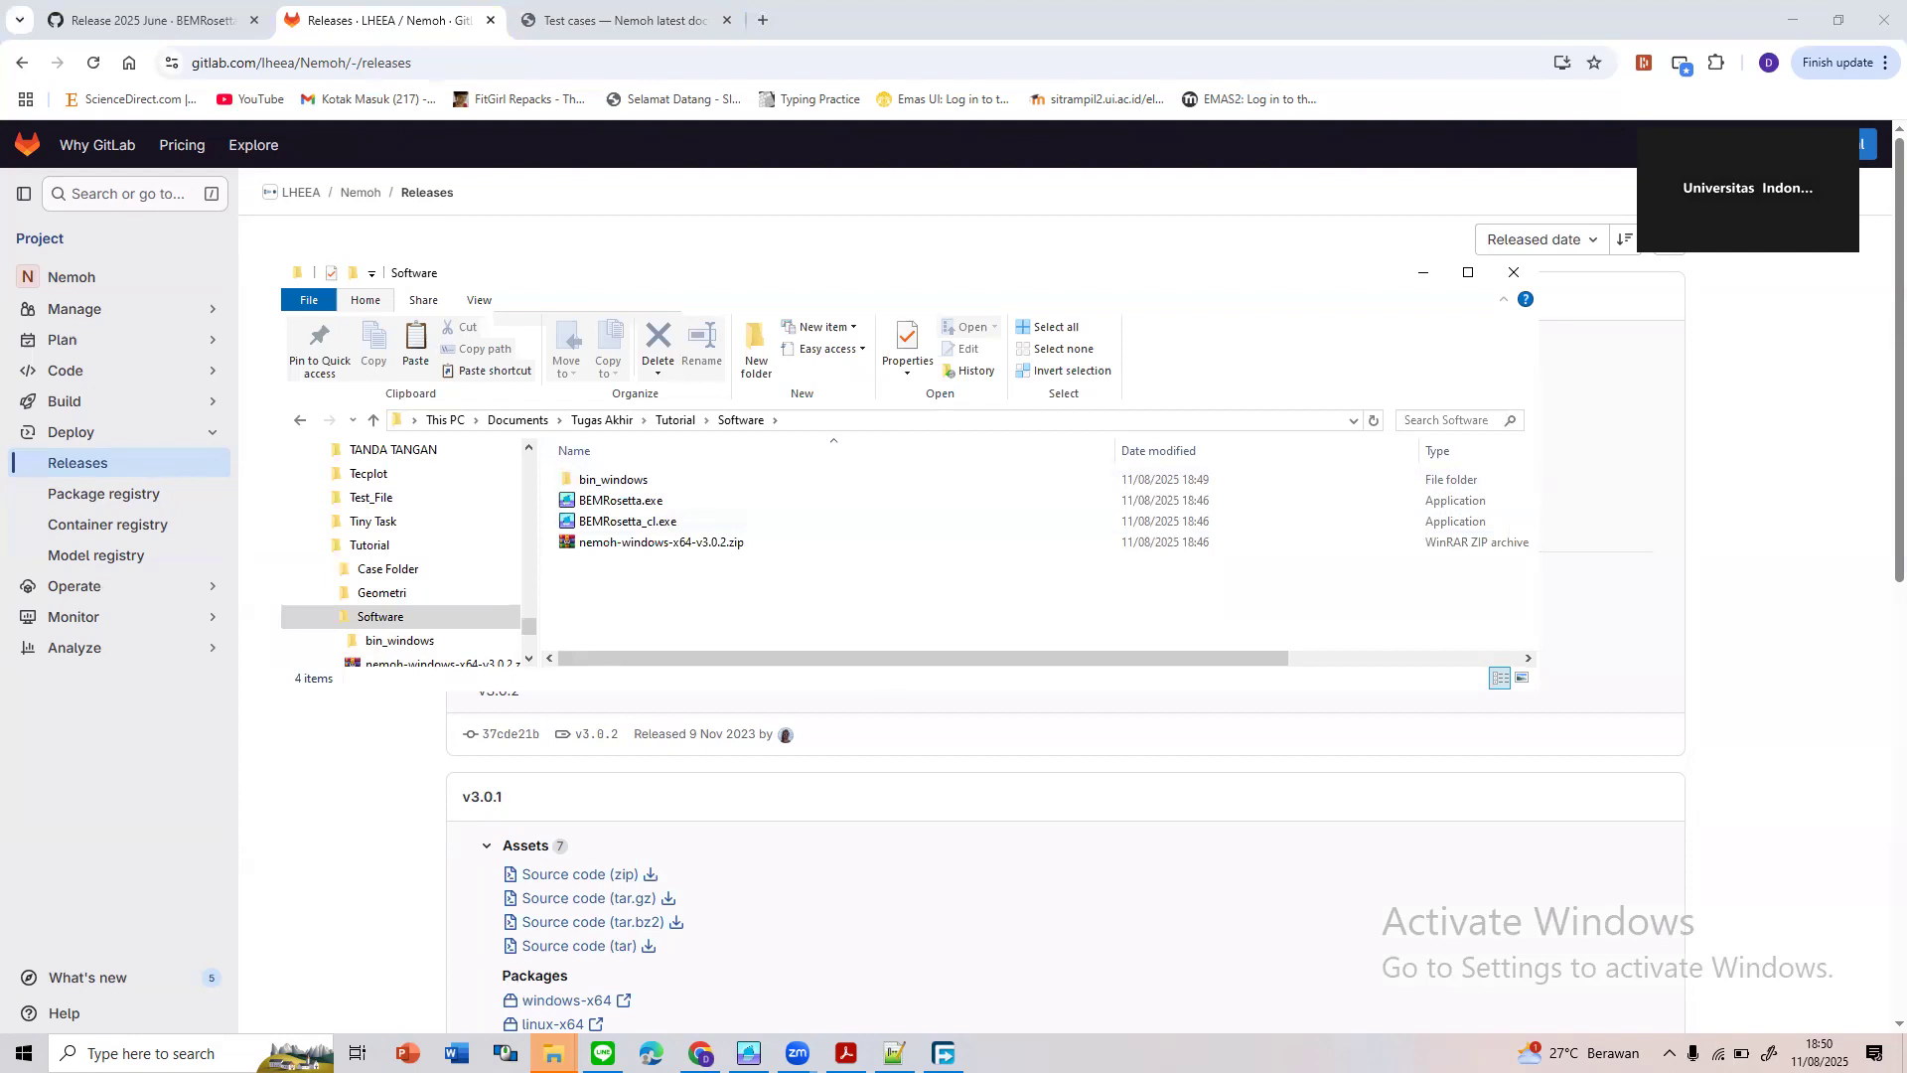
# Open the Case Folder inside the Pengerjaan Optimmasi Automasi (CCF) folder in a new File Explorer window
pyautogui.moveTo(554, 1053)
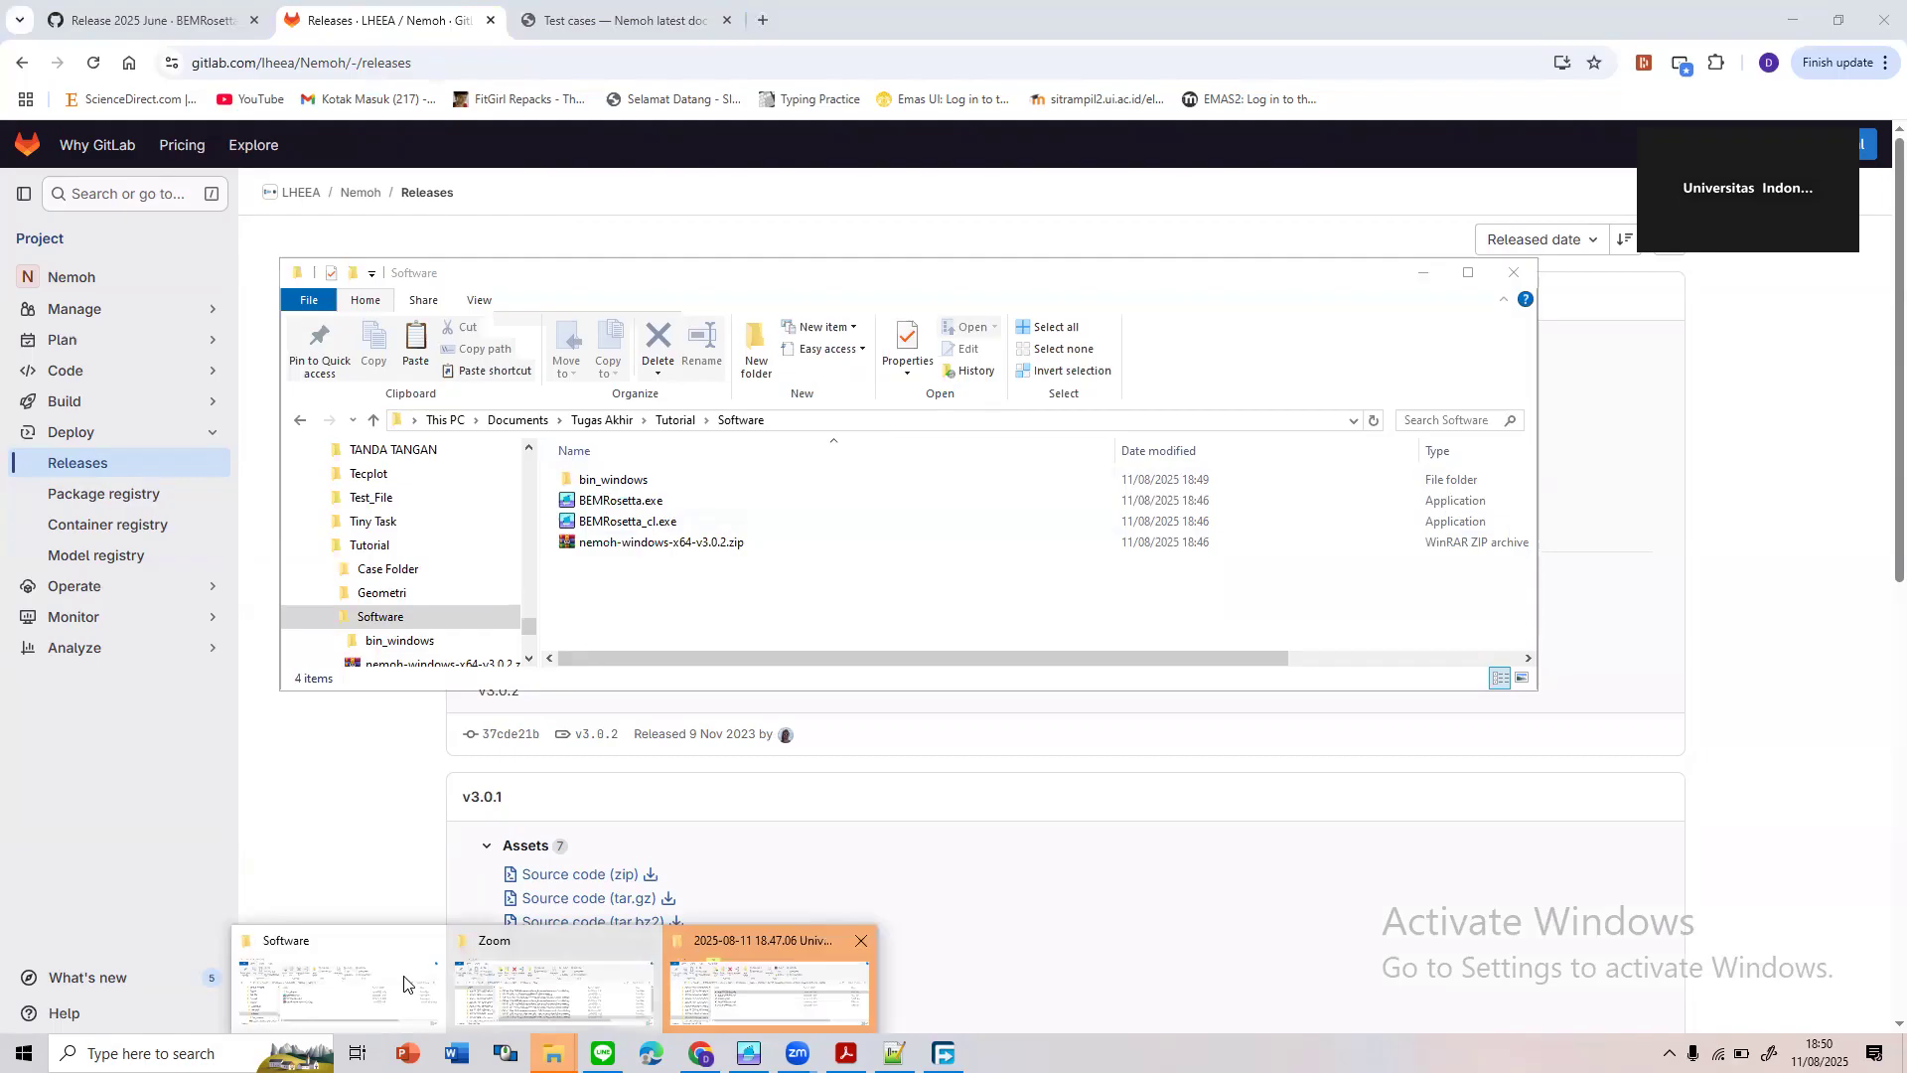
pyautogui.rightClick(463, 545)
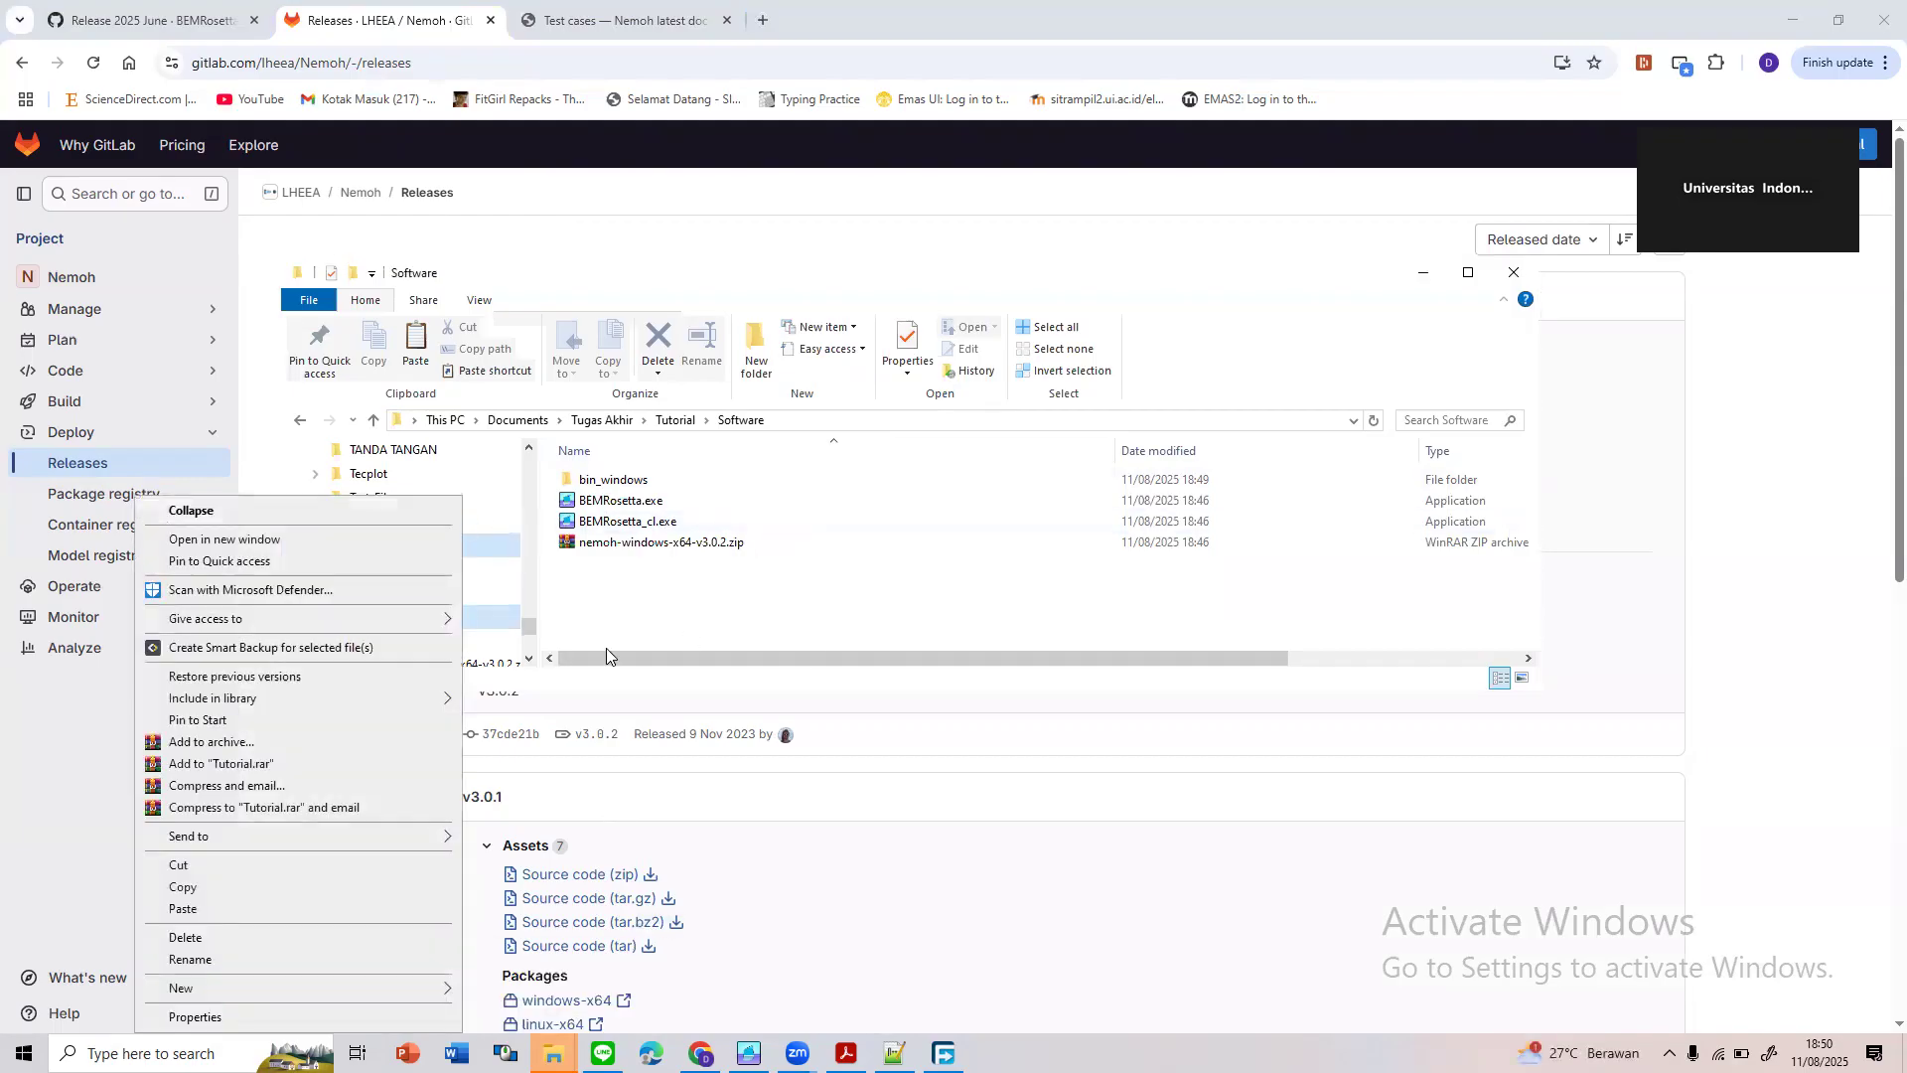
pyautogui.click(606, 647)
pyautogui.scroll(-2, 464, 505)
pyautogui.scroll(6, 467, 505)
pyautogui.scroll(1, 465, 512)
pyautogui.rightClick(463, 518)
pyautogui.click(692, 596)
pyautogui.scroll(5, 453, 504)
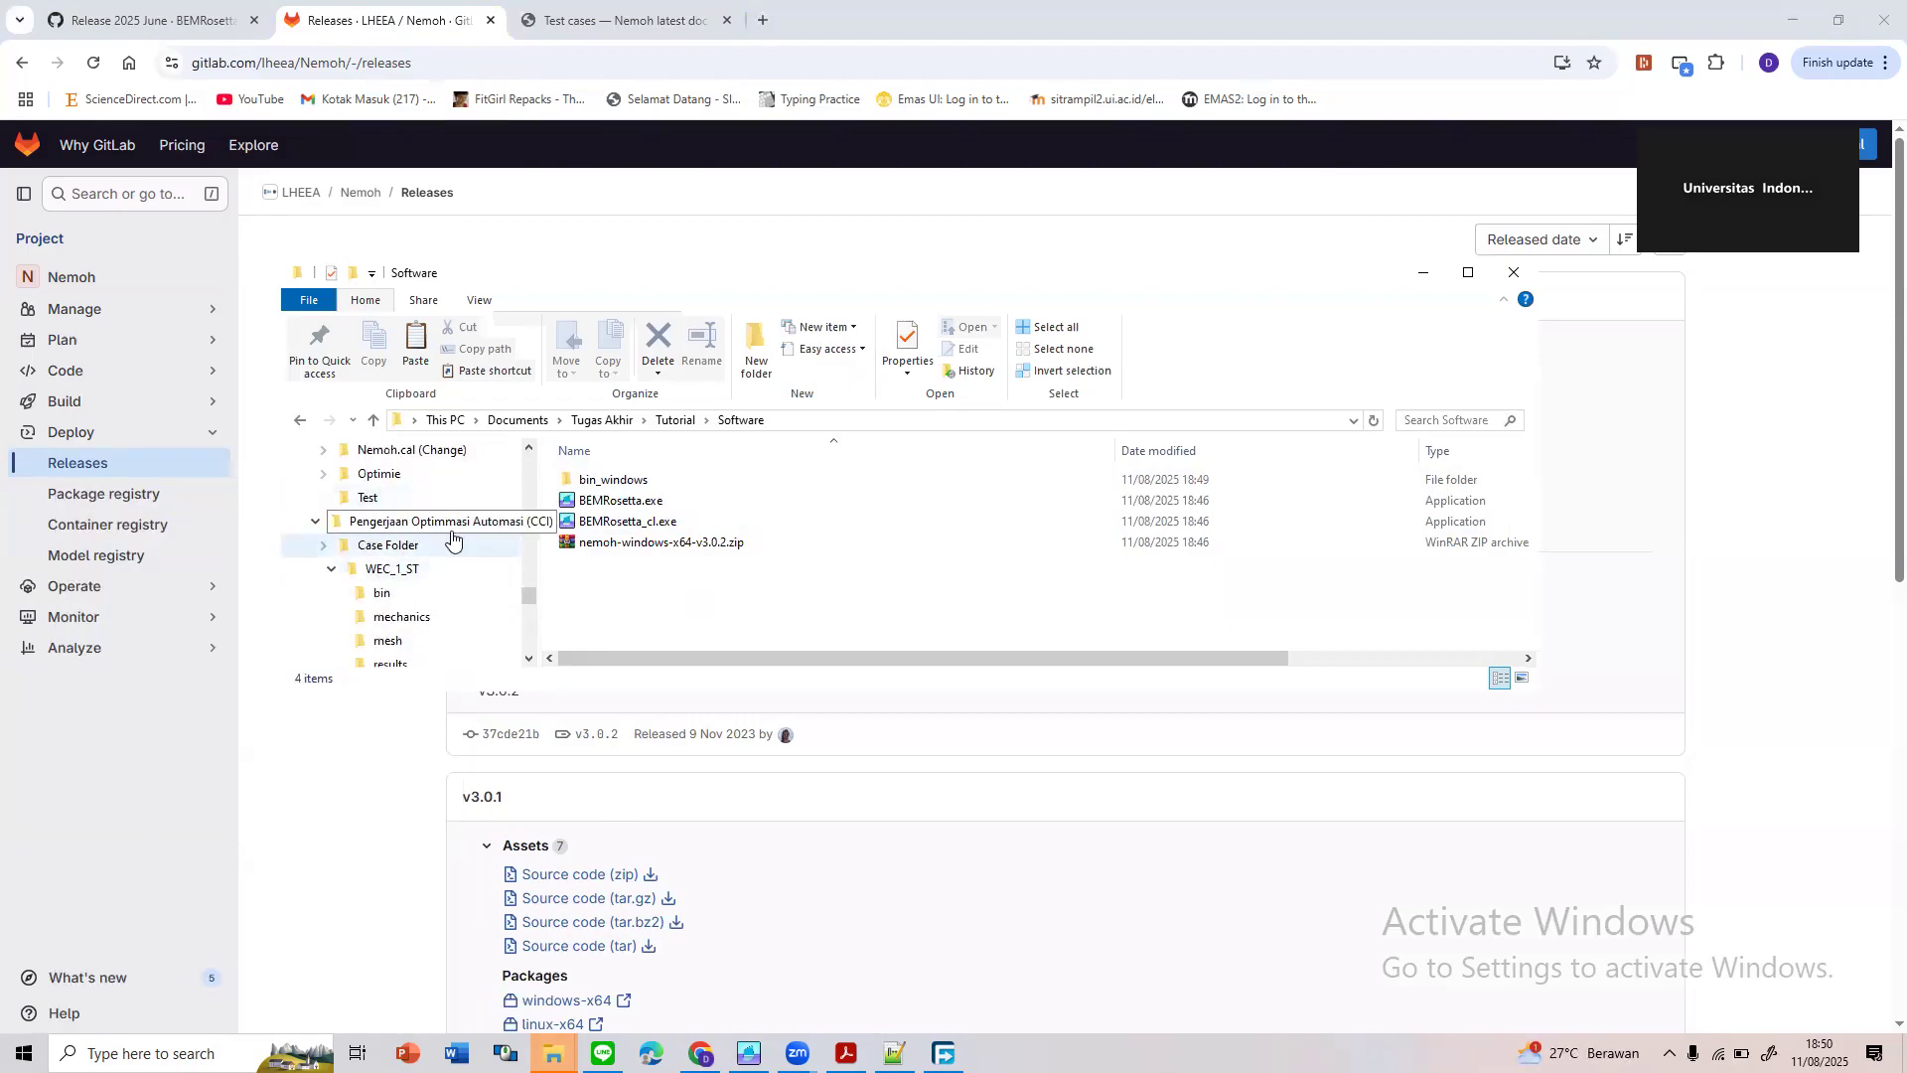
pyautogui.rightClick(440, 547)
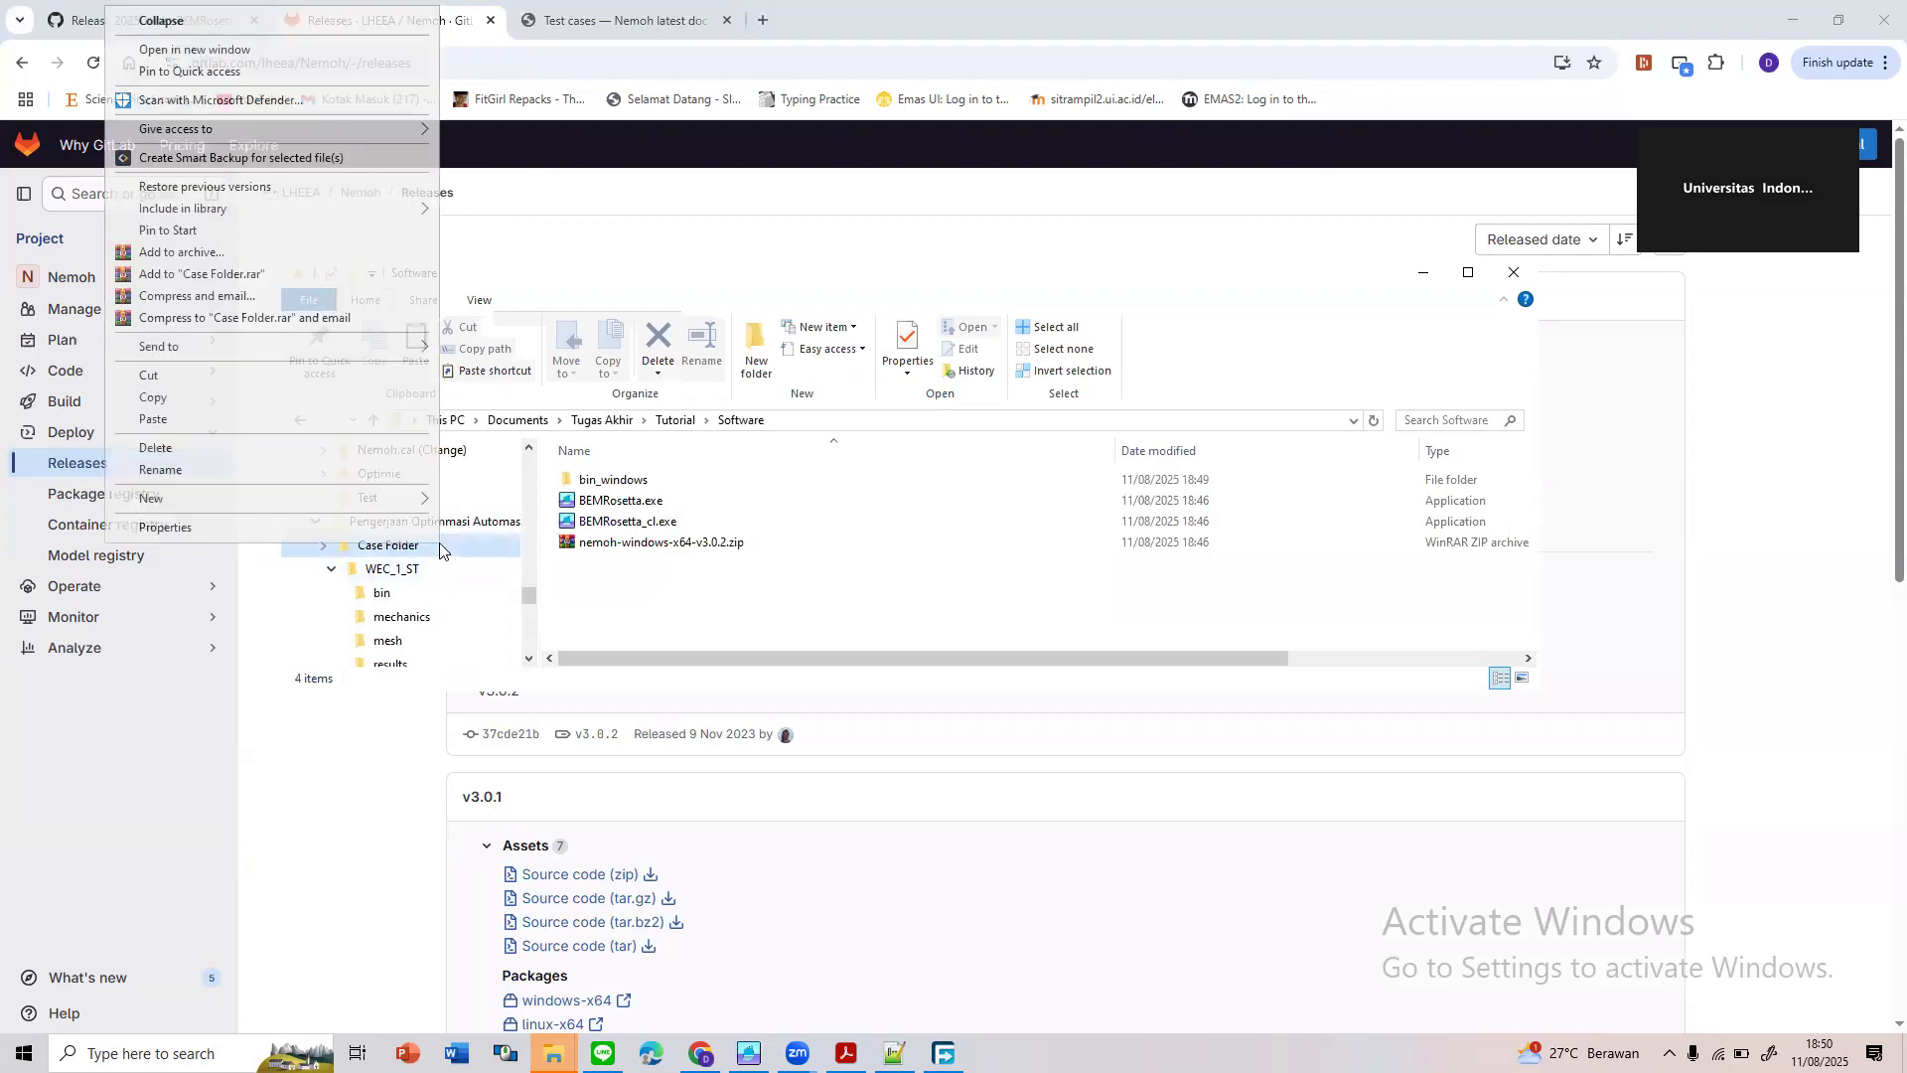
pyautogui.click(325, 53)
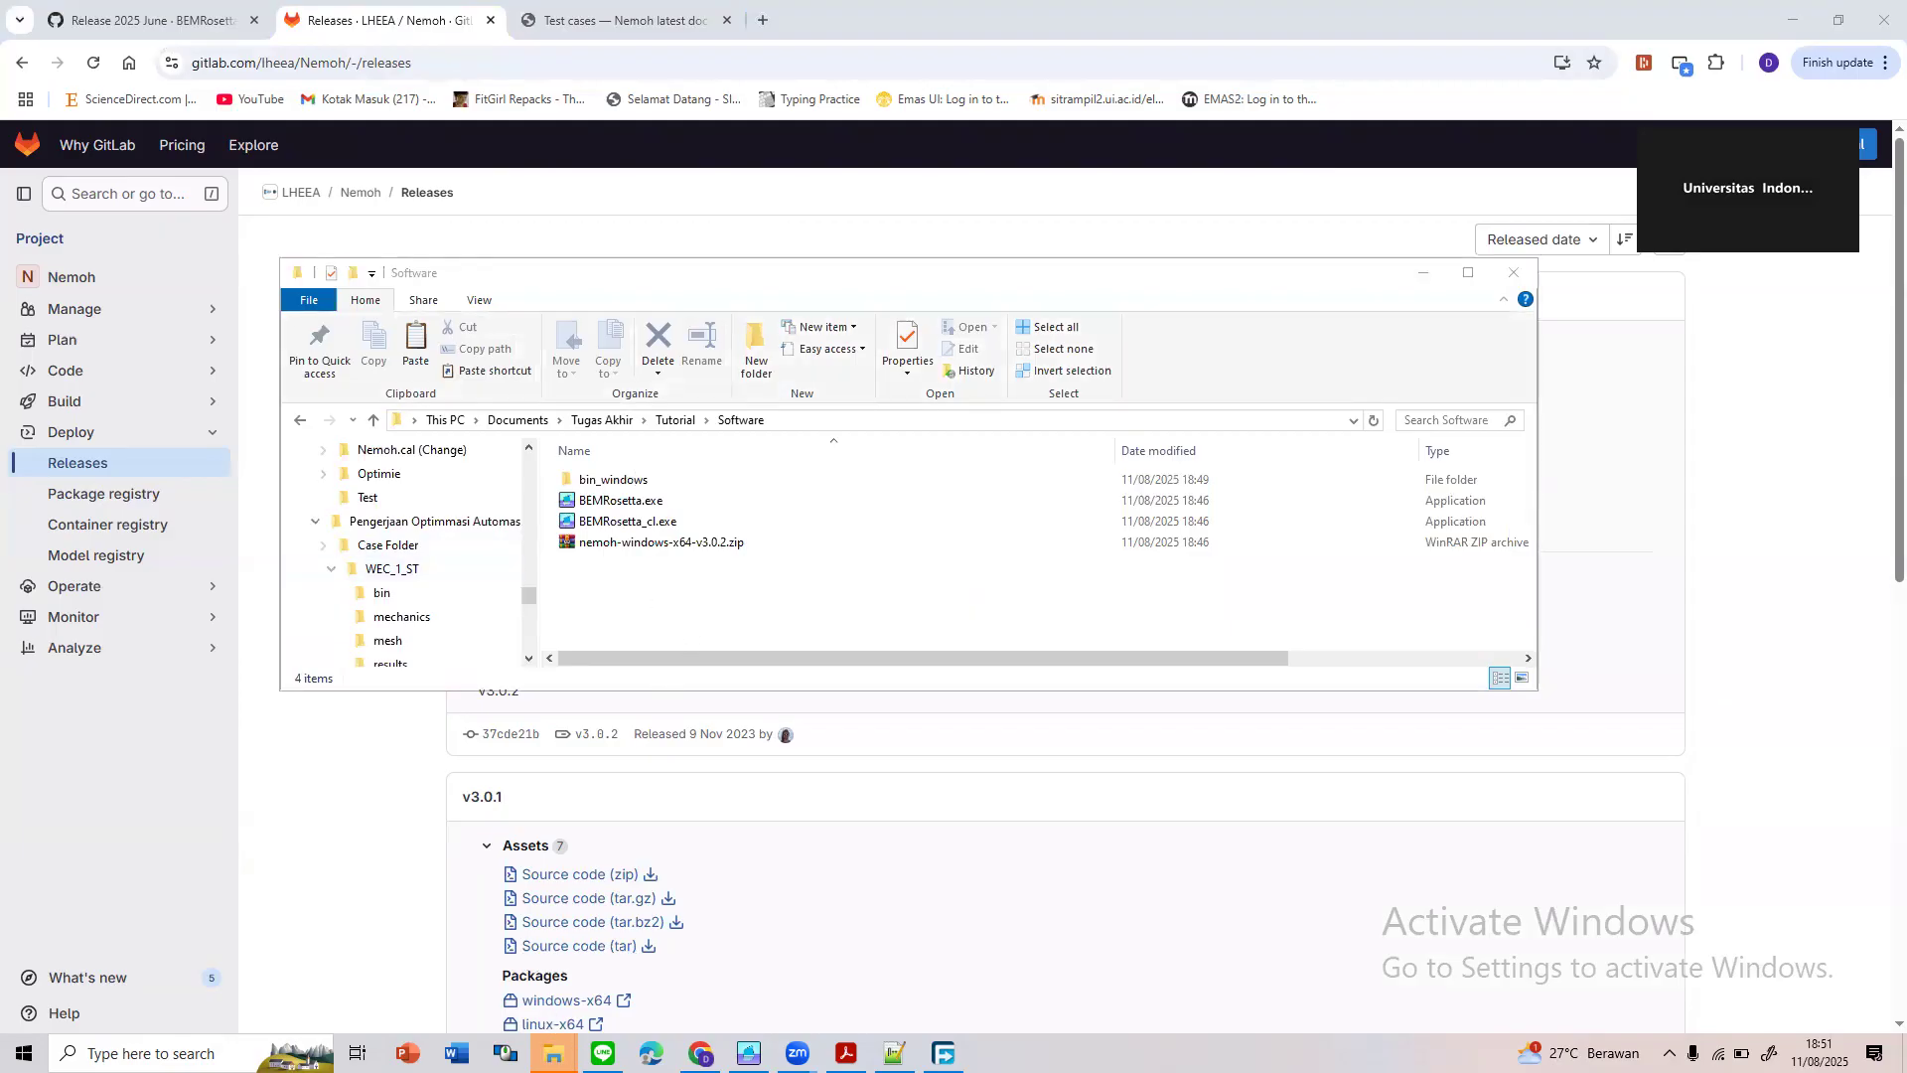
# Open the WEC_1_ST case folder in the new window and move that window over the Software folder window
pyautogui.moveTo(553, 1053)
pyautogui.click(792, 978)
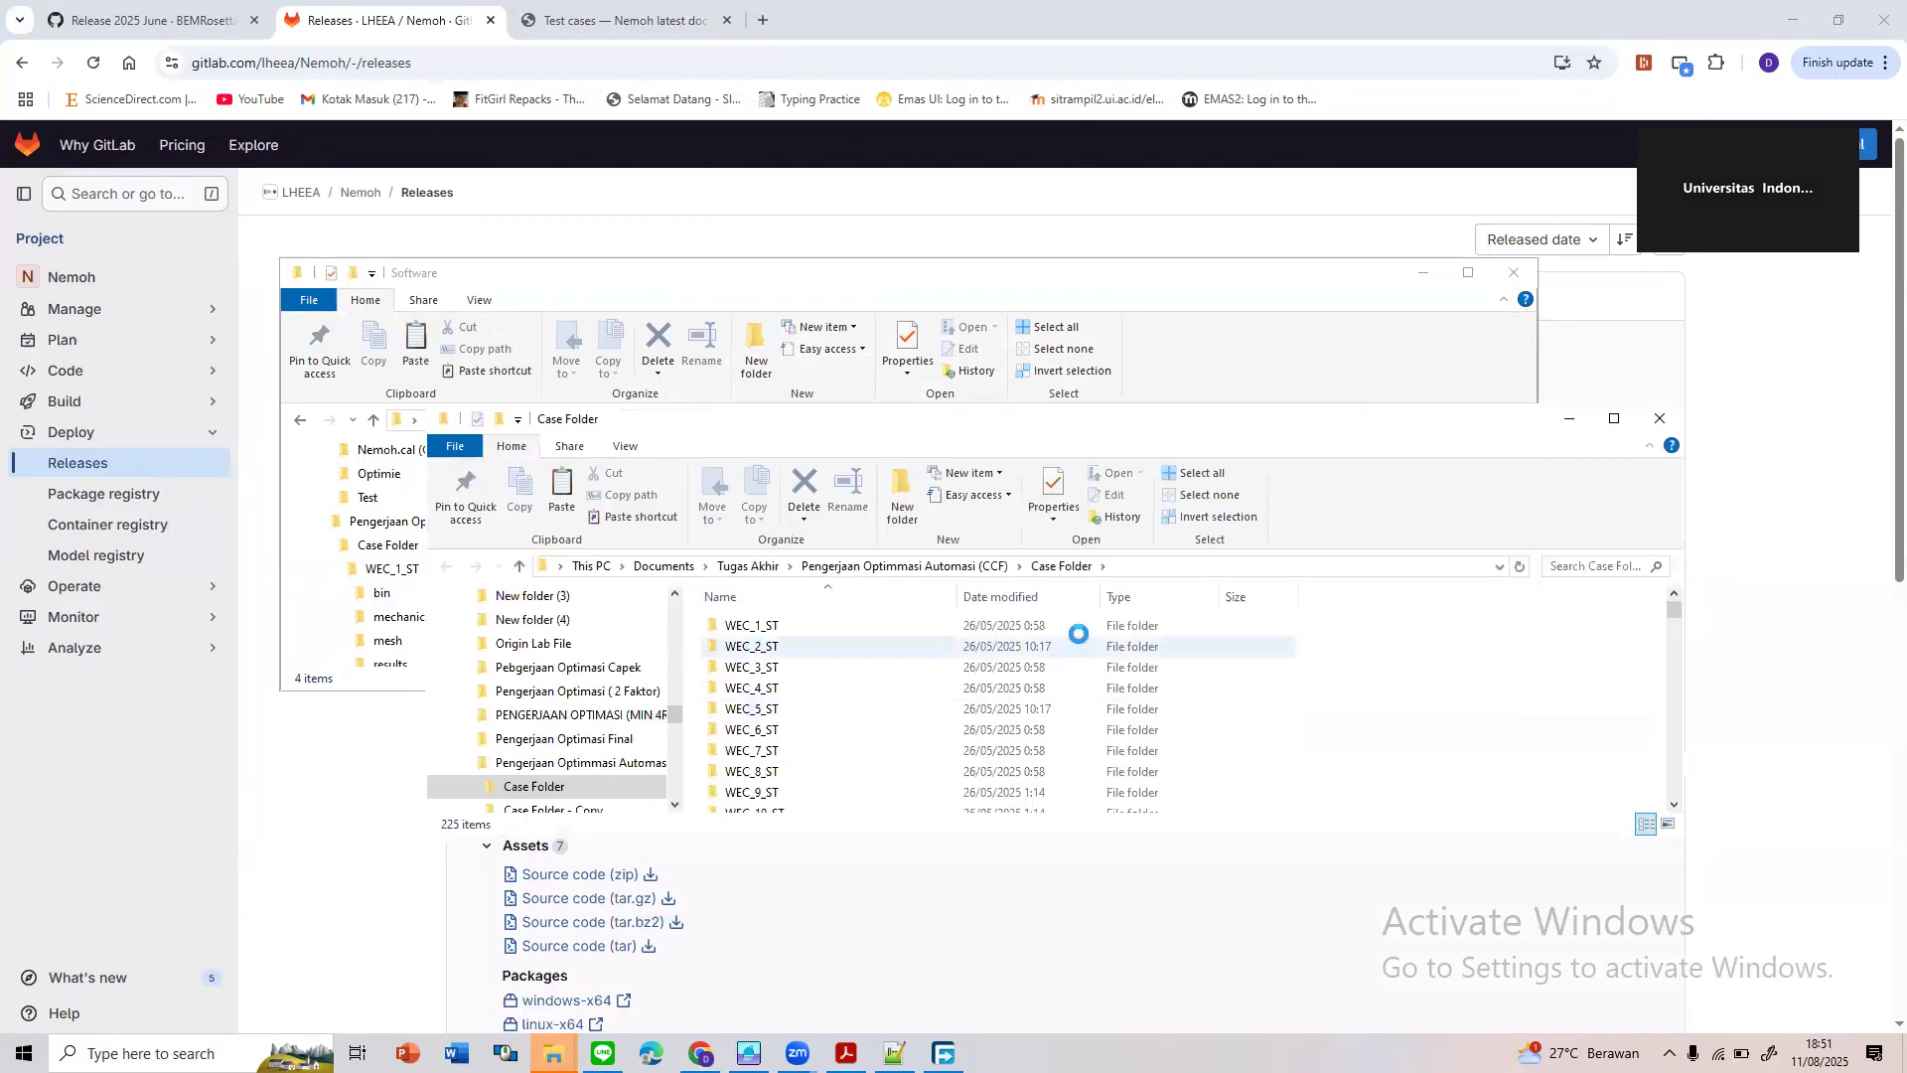
pyautogui.click(854, 626)
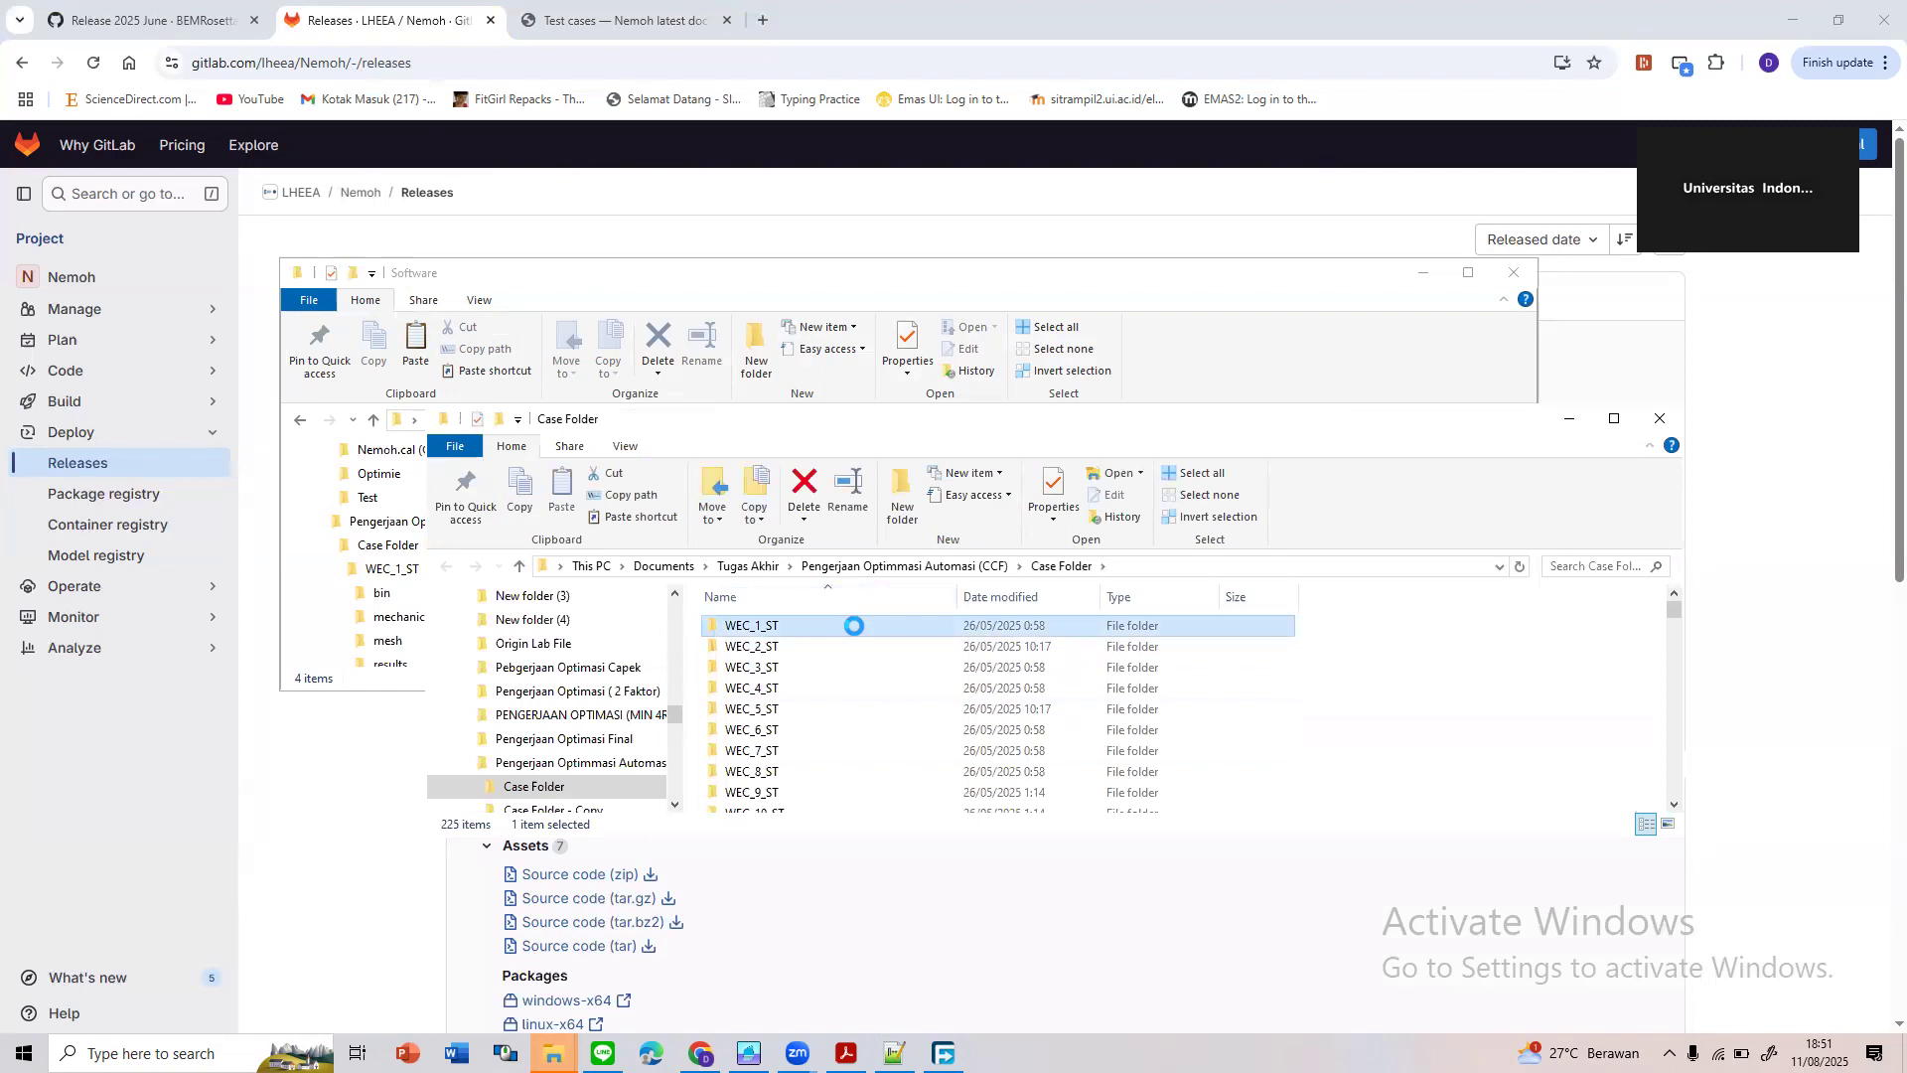
pyautogui.doubleClick(855, 625)
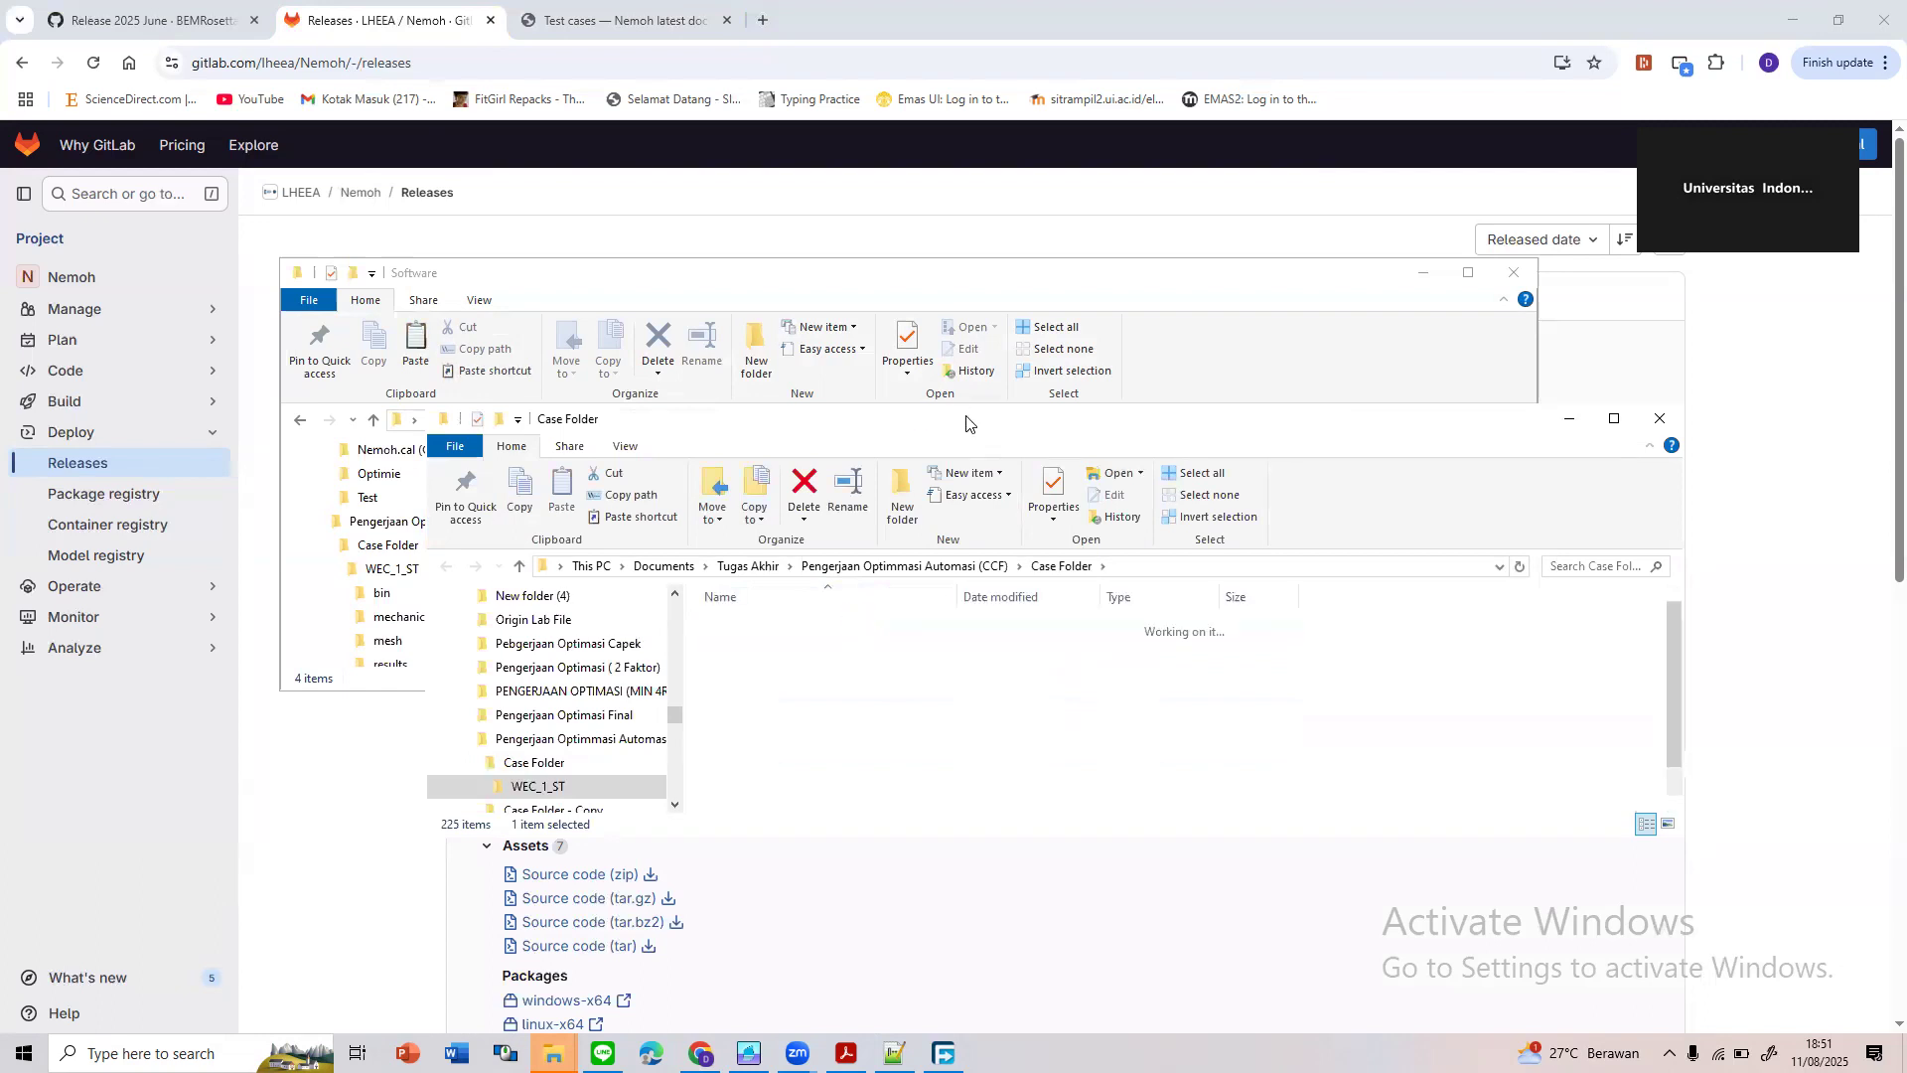
pyautogui.moveTo(965, 424); pyautogui.dragTo(933, 354)
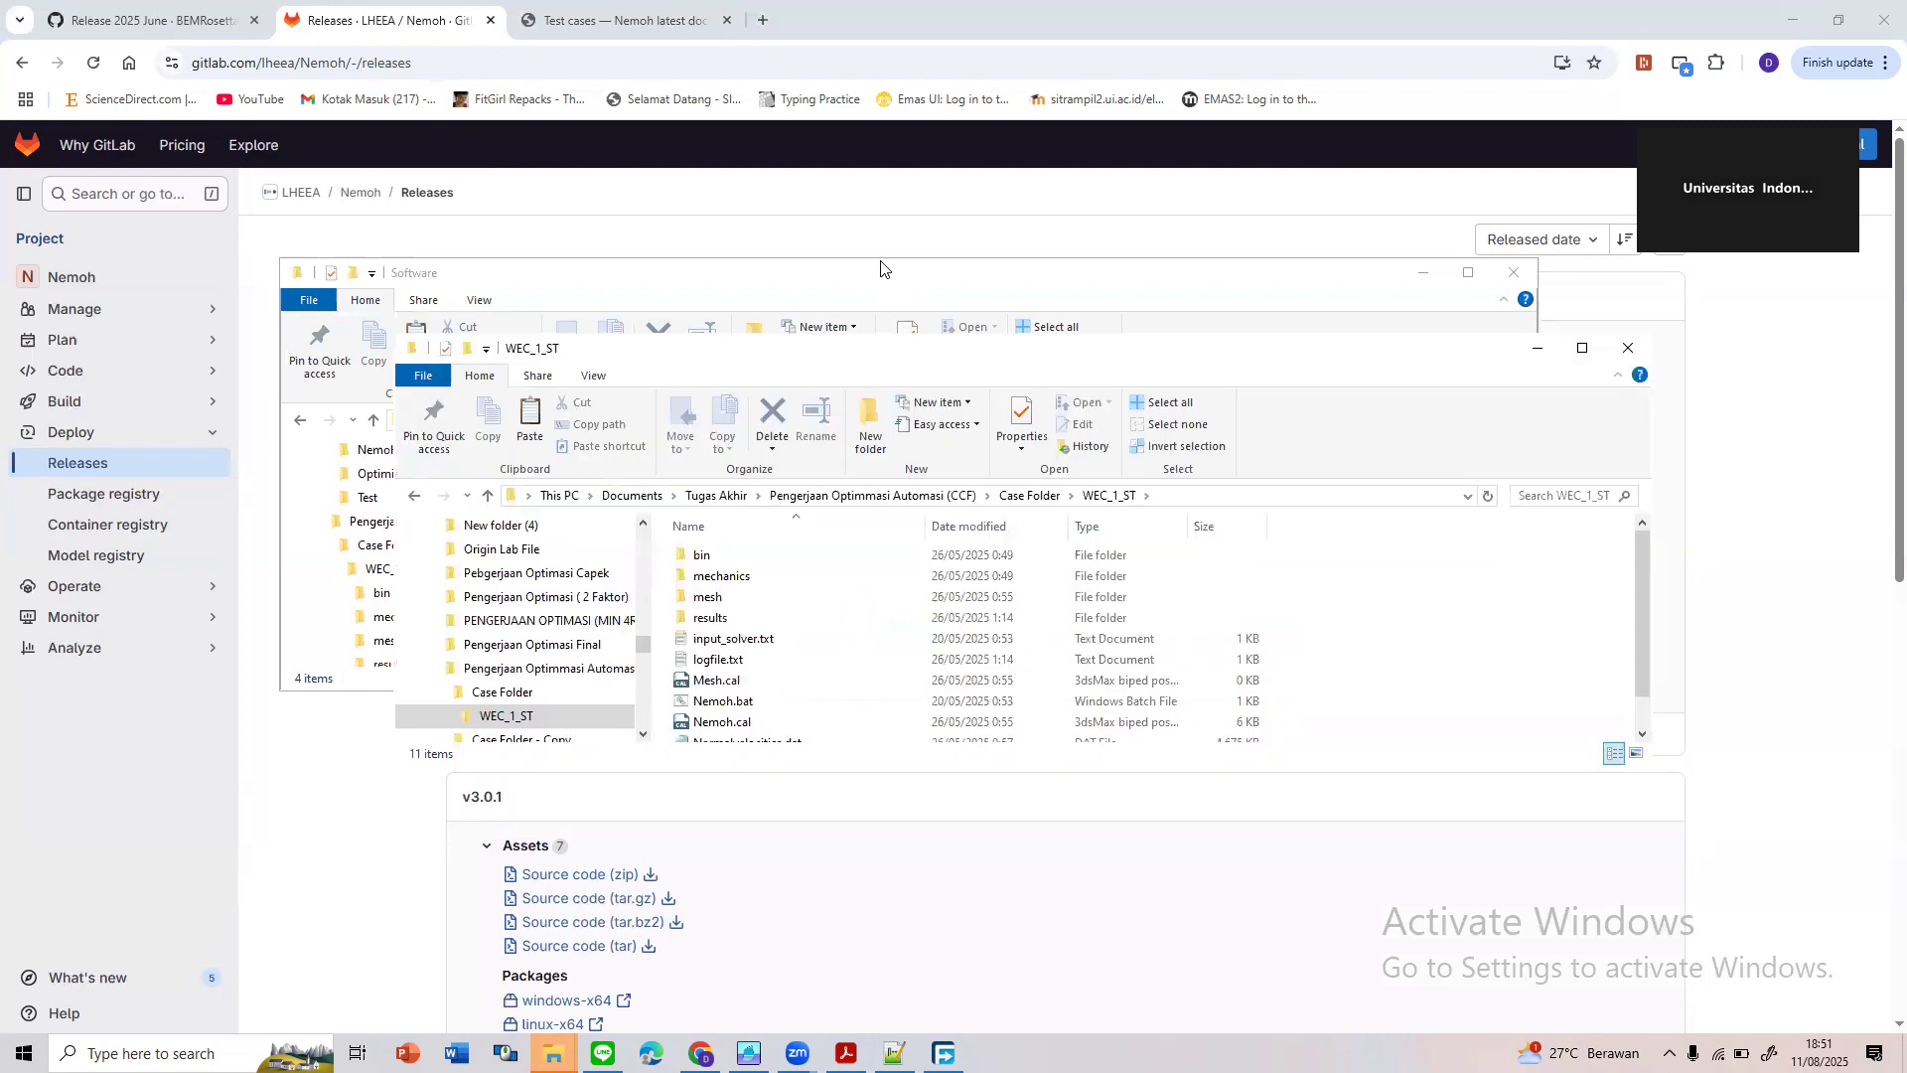
pyautogui.moveTo(880, 267); pyautogui.dragTo(844, 273)
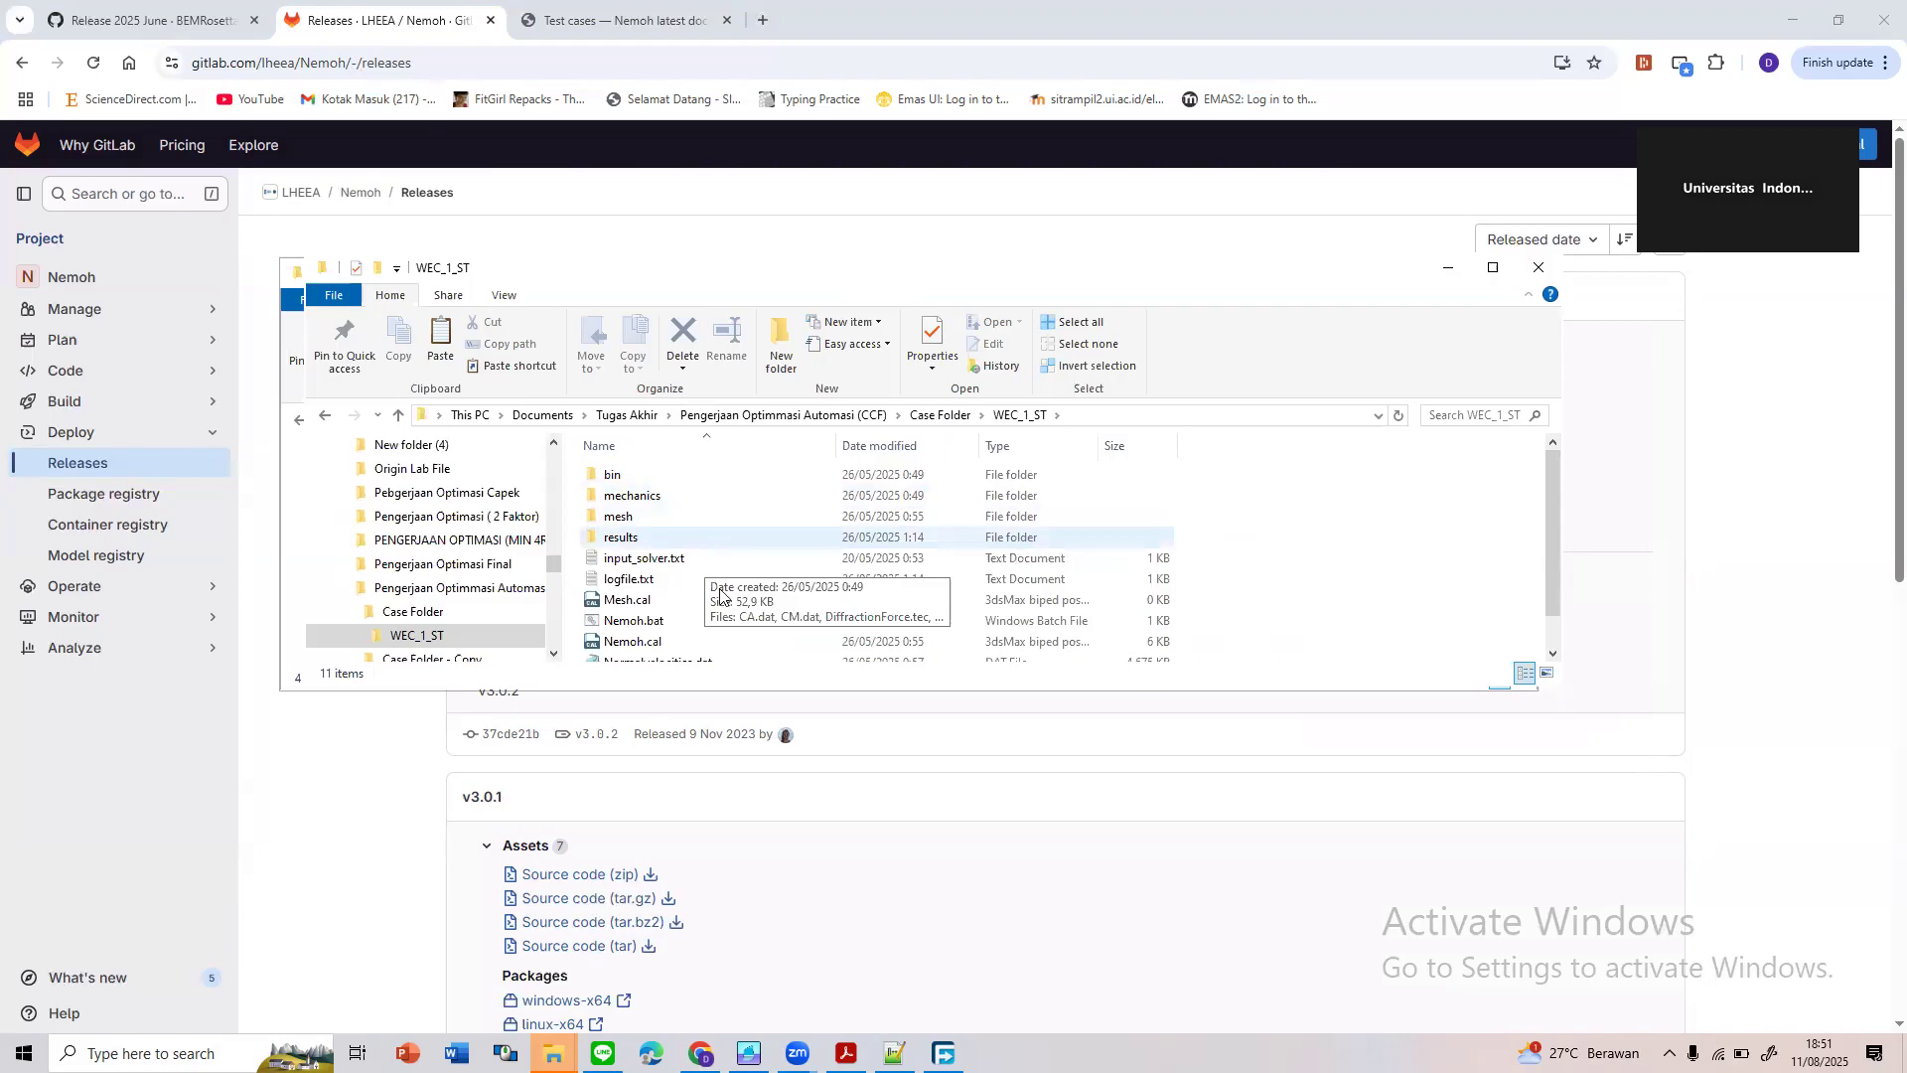
# Open the Nemoh.cal file from the WEC_1_ST case folder for editing in Notepad++
pyautogui.scroll(-1, 685, 571)
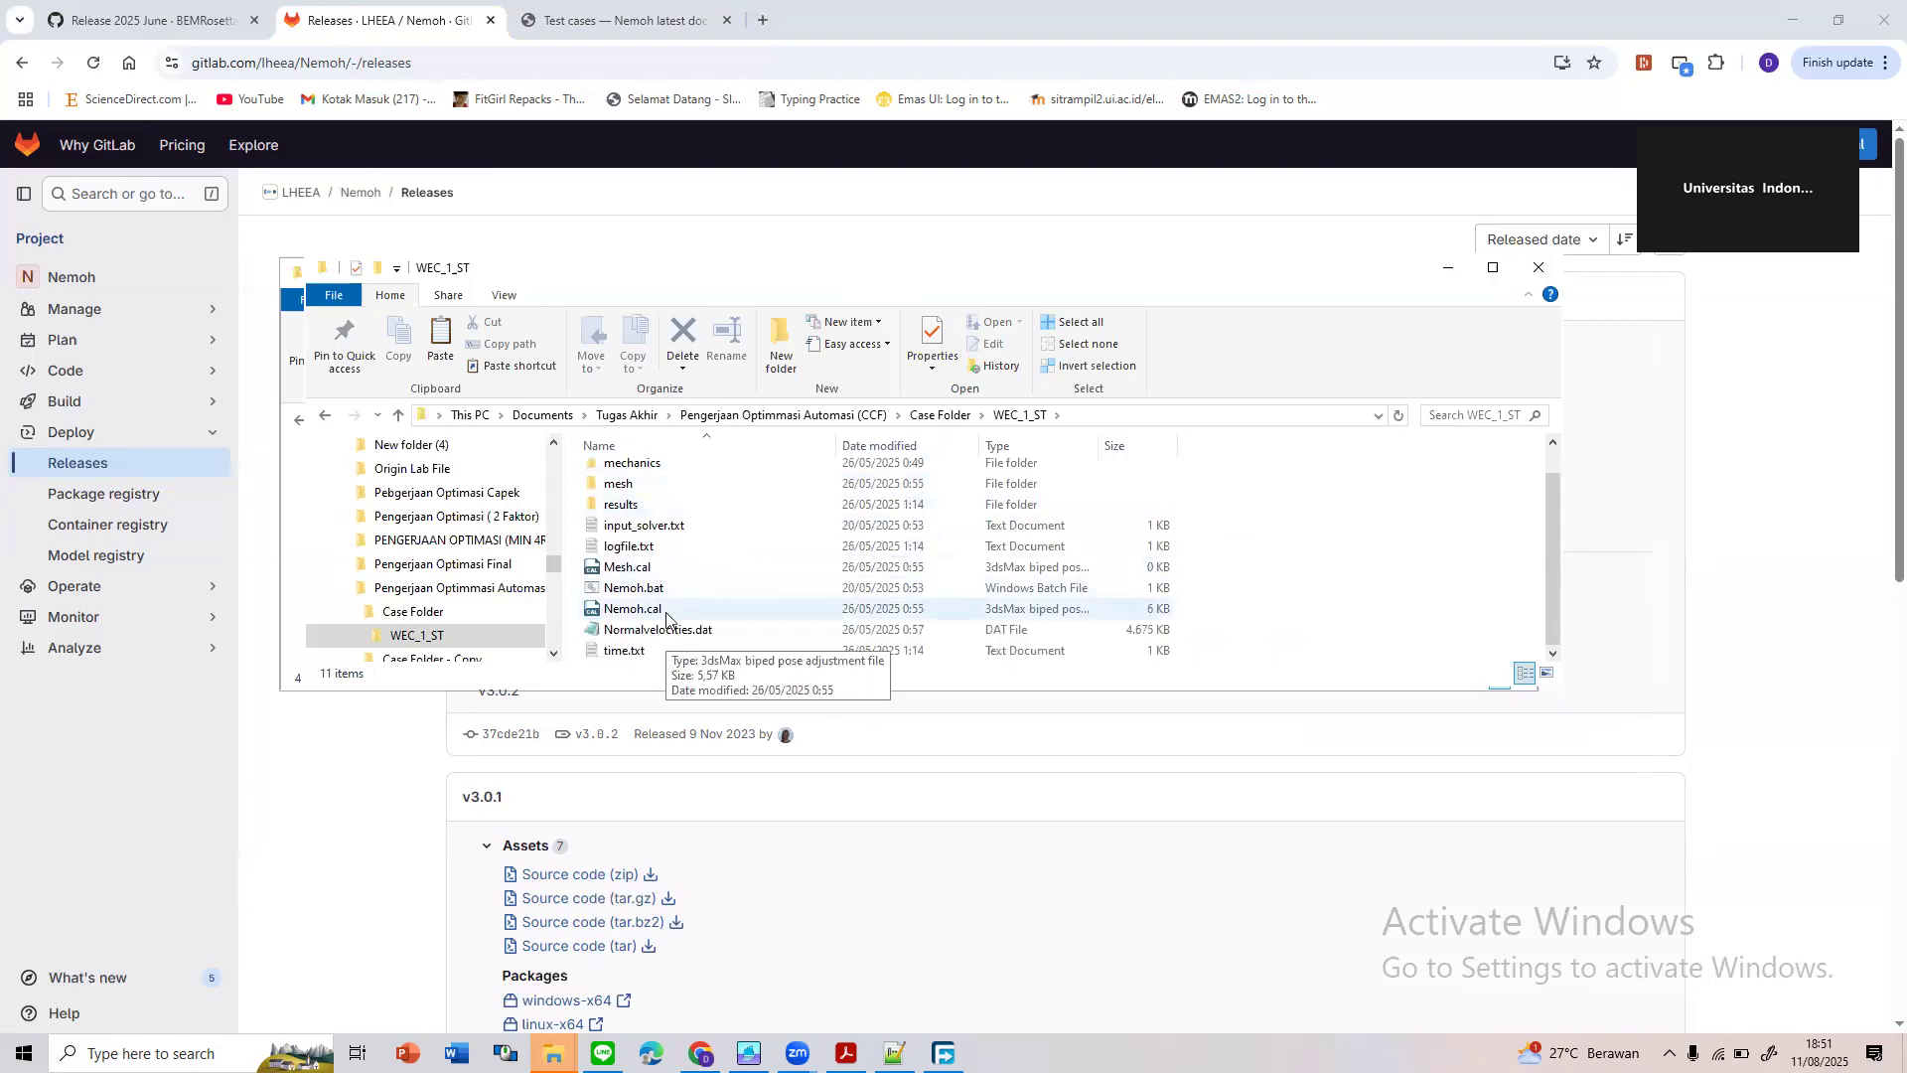
pyautogui.rightClick(668, 618)
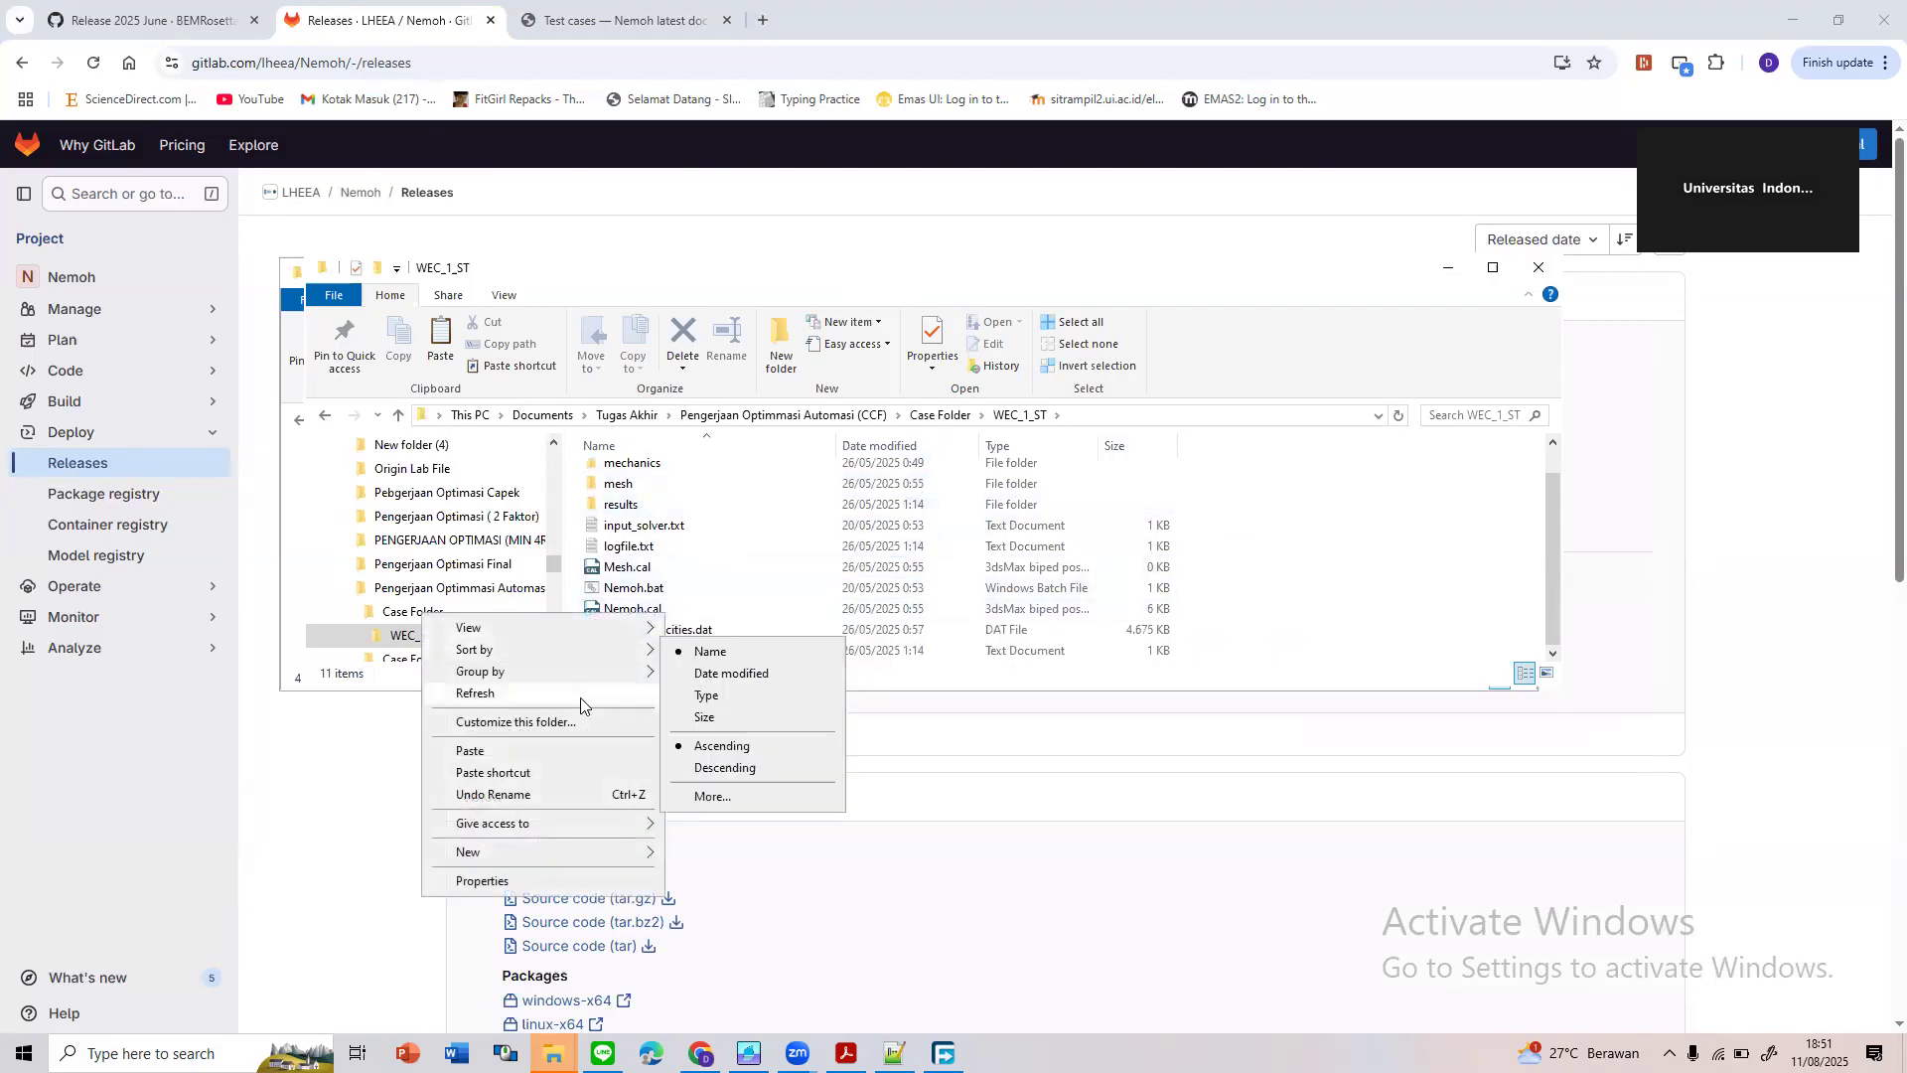
pyautogui.click(877, 596)
pyautogui.click(673, 624)
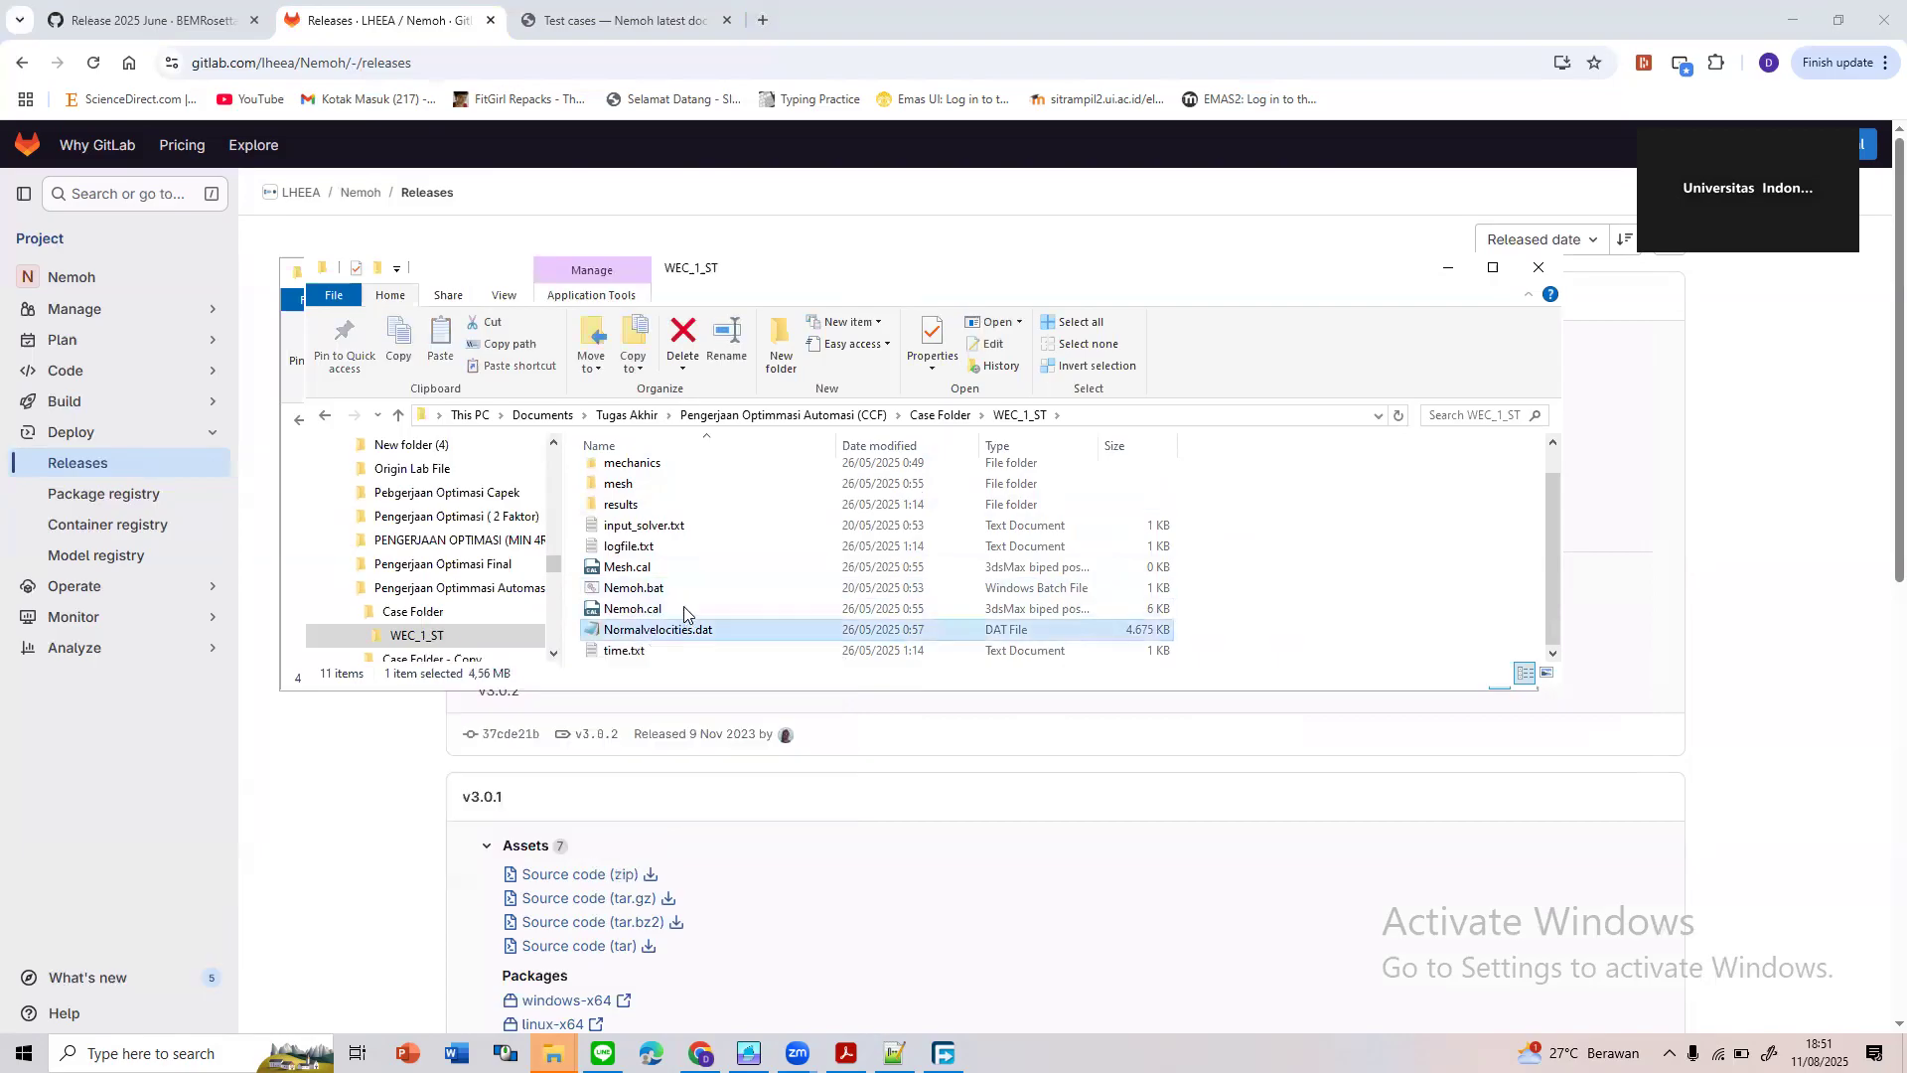
pyautogui.click(683, 608)
pyautogui.rightClick(683, 608)
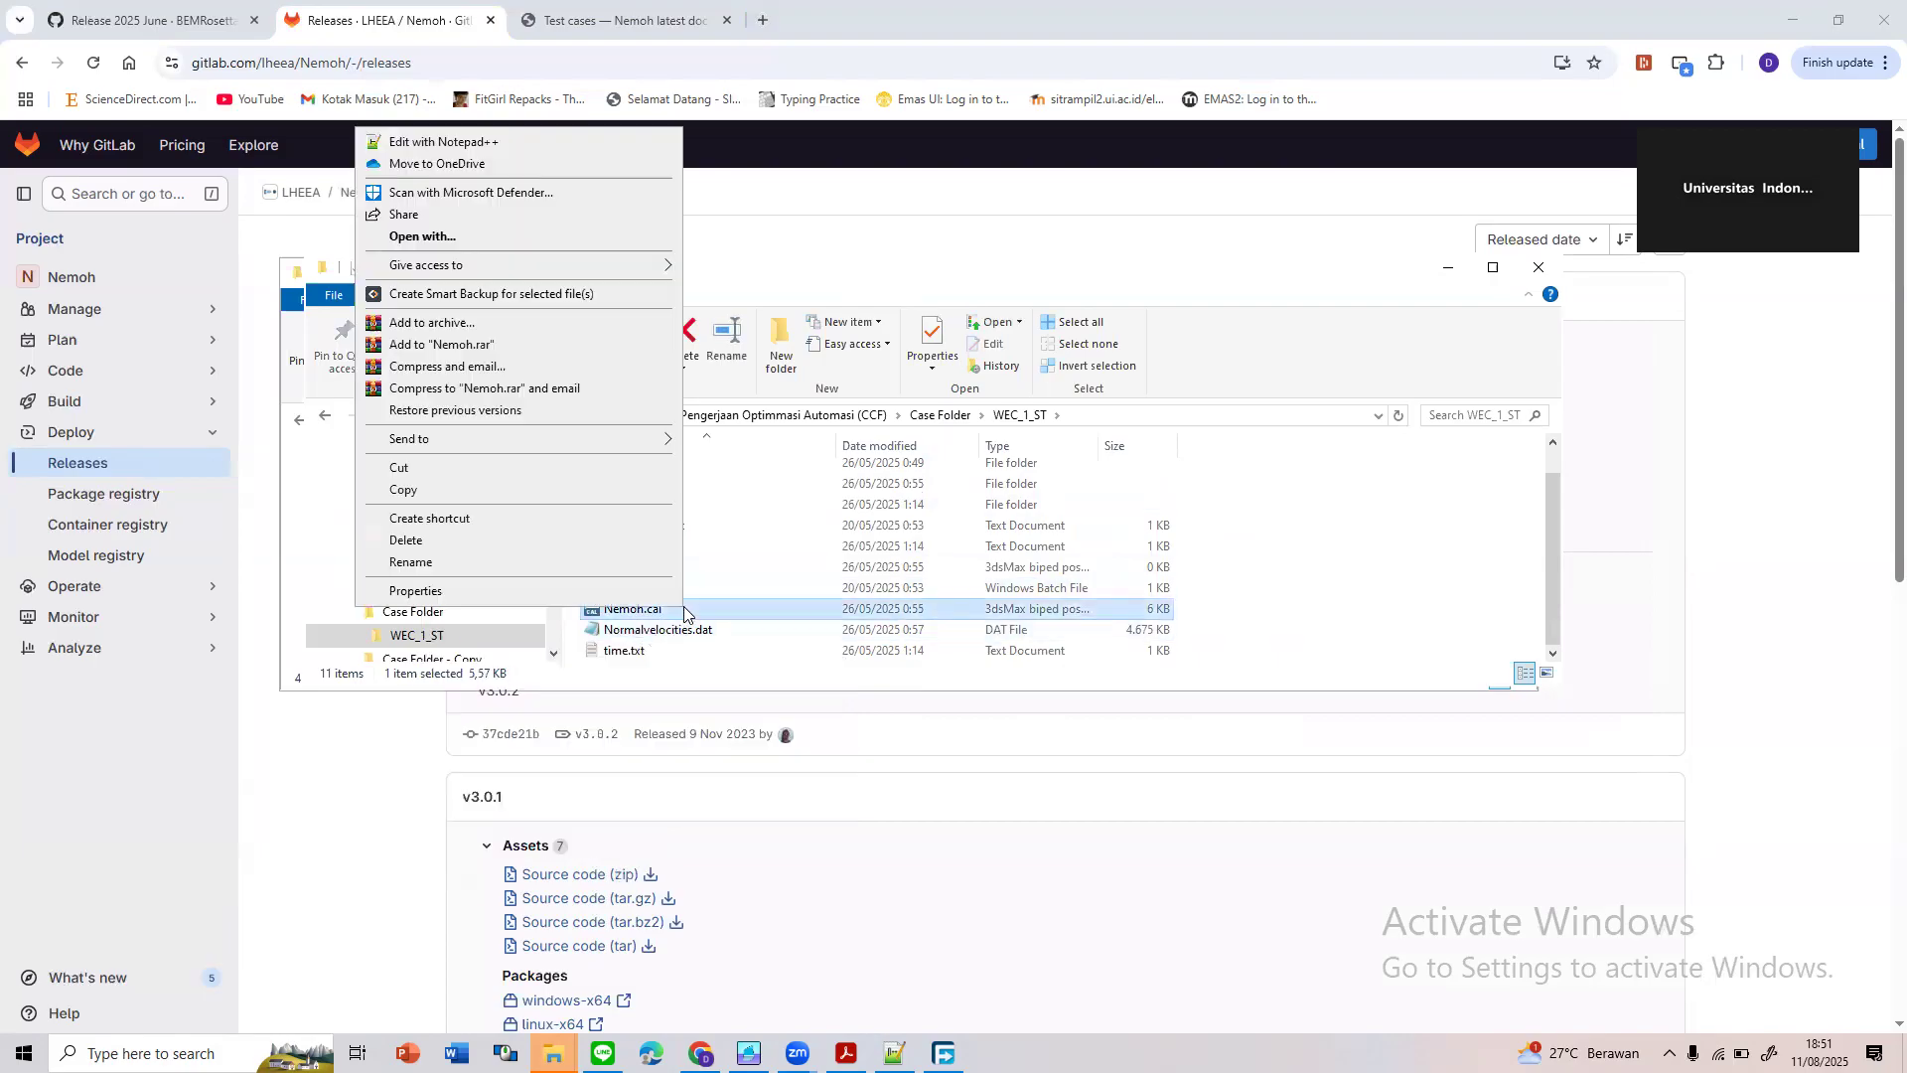
pyautogui.click(556, 142)
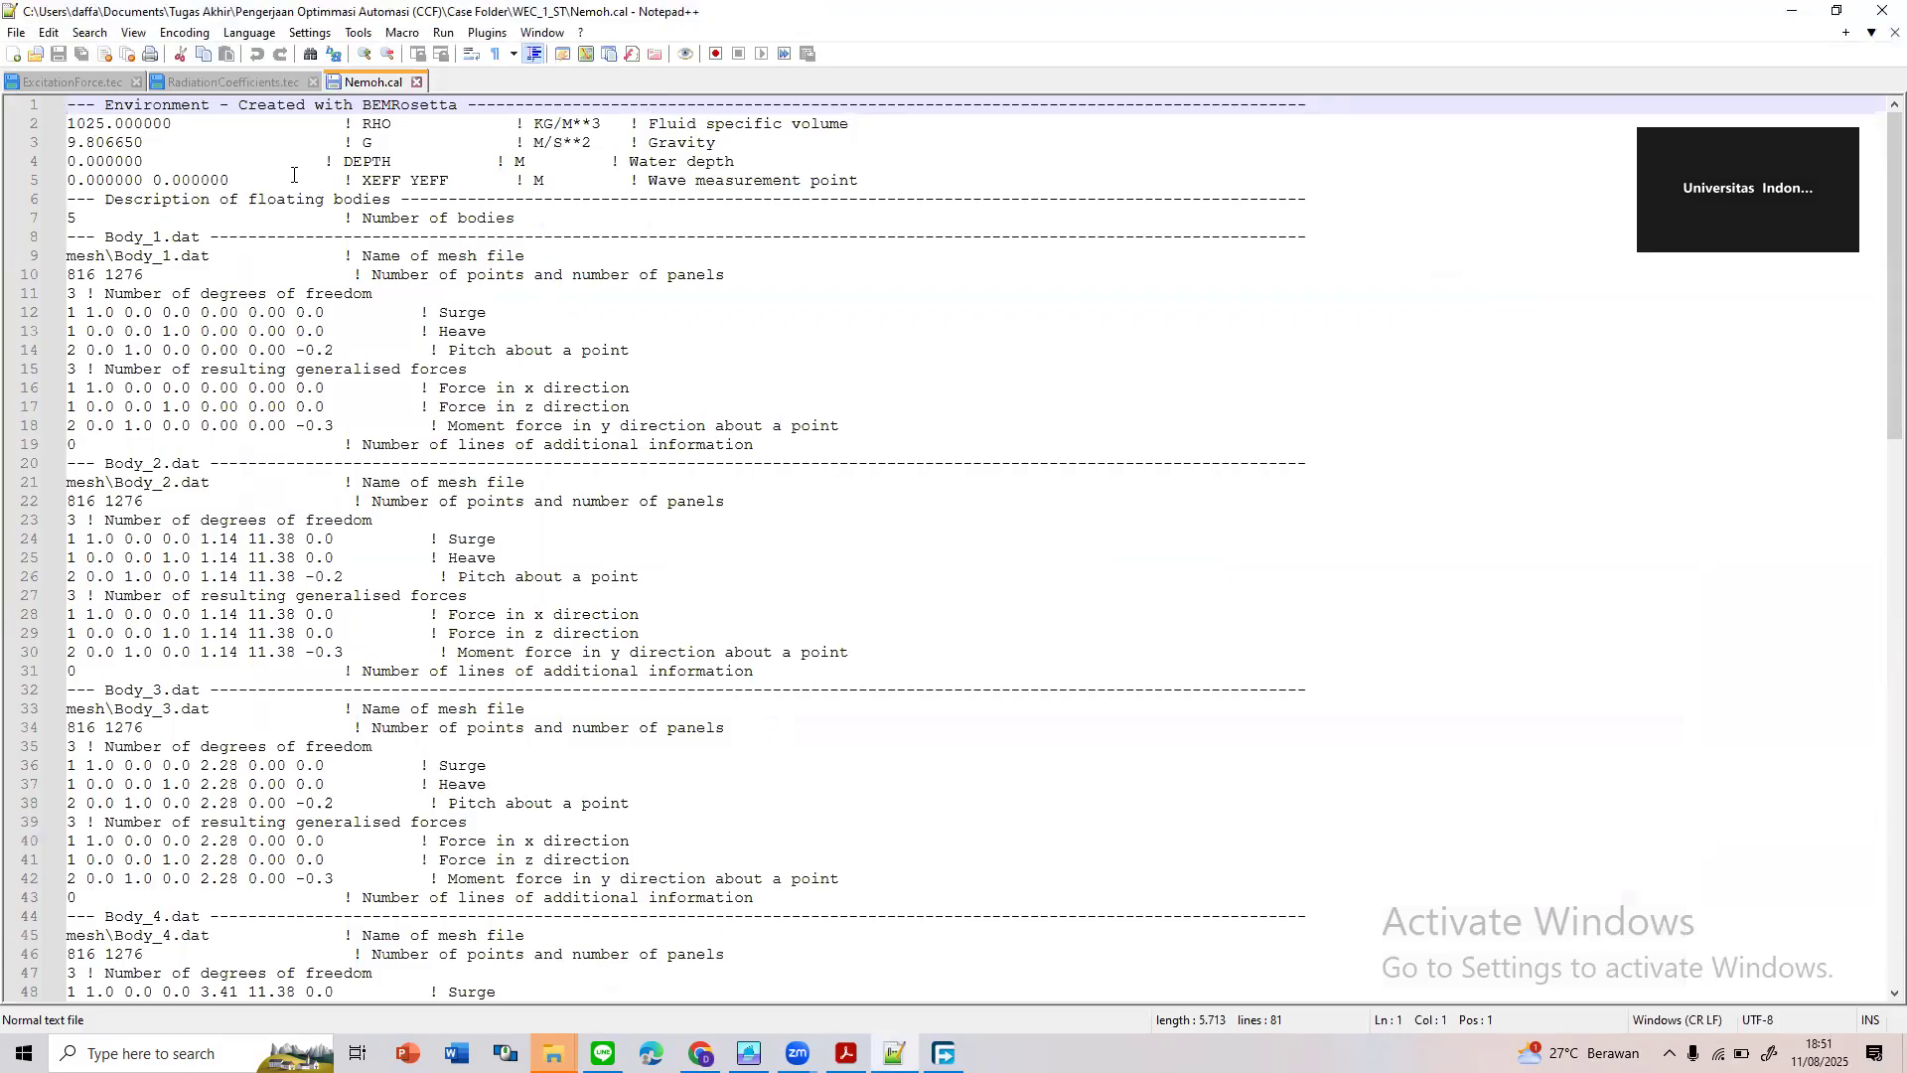
# Examine the environment settings, number of bodies and per-body mesh file entries in Nemoh.cal, and minimise the editor
pyautogui.click(80, 111)
pyautogui.moveTo(359, 989); pyautogui.dragTo(535, 916)
pyautogui.click(743, 696)
pyautogui.scroll(11, 251, 279)
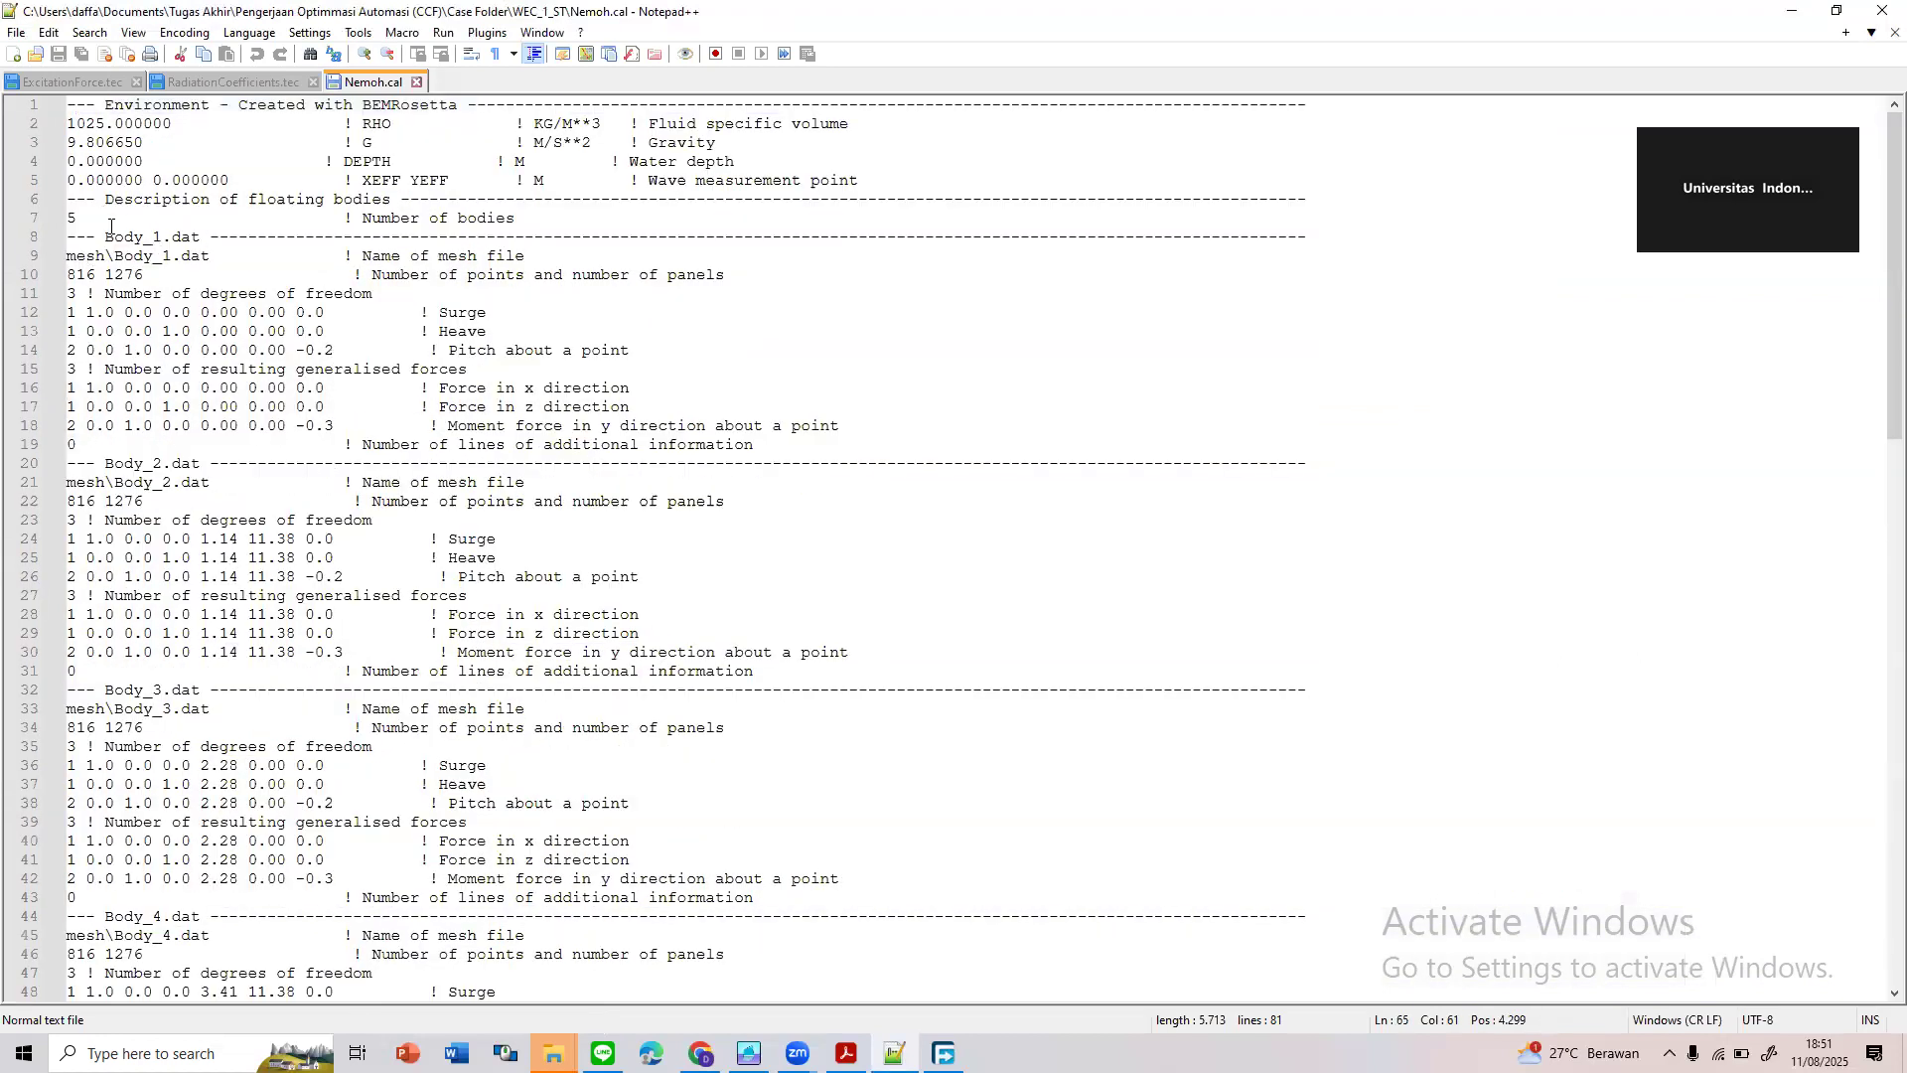
pyautogui.moveTo(96, 219); pyautogui.dragTo(65, 222)
pyautogui.click(147, 275)
pyautogui.click(184, 512)
pyautogui.click(239, 765)
pyautogui.scroll(-3, 323, 693)
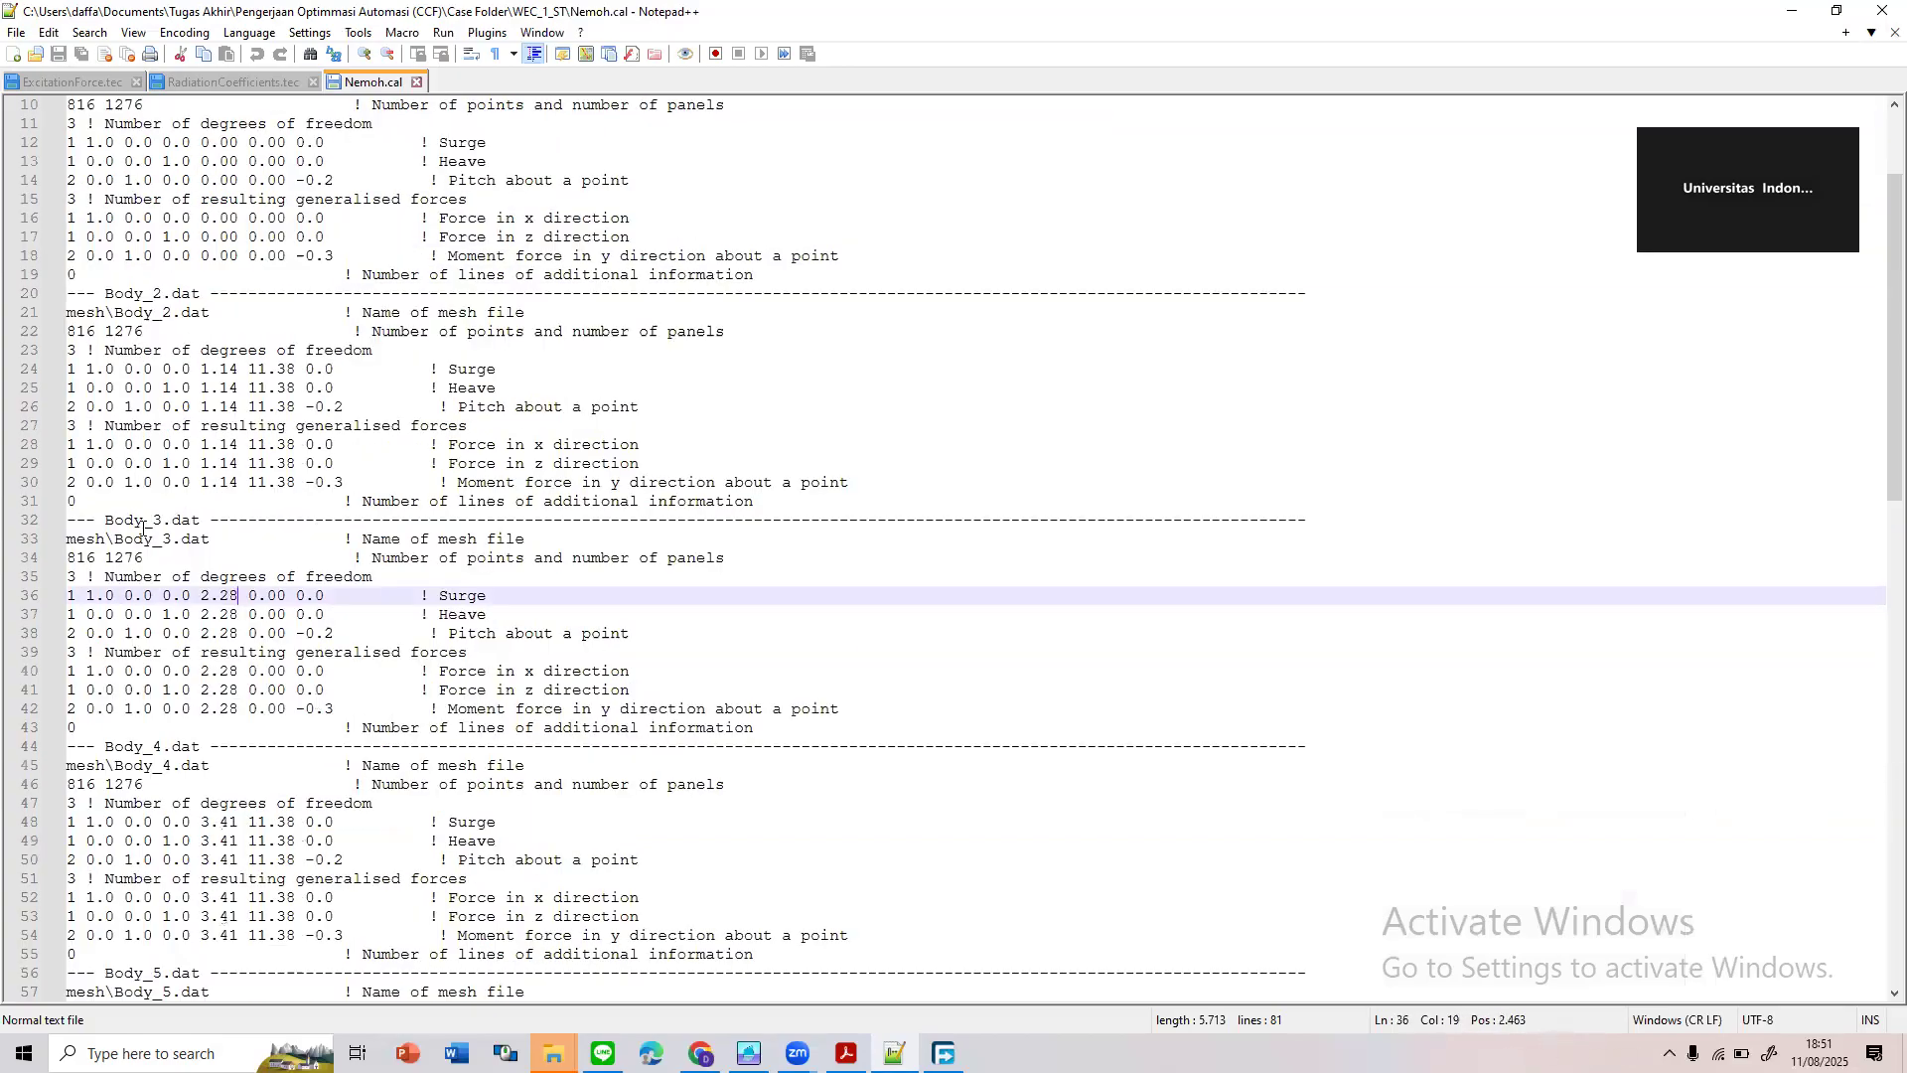
pyautogui.moveTo(213, 540); pyautogui.dragTo(47, 530)
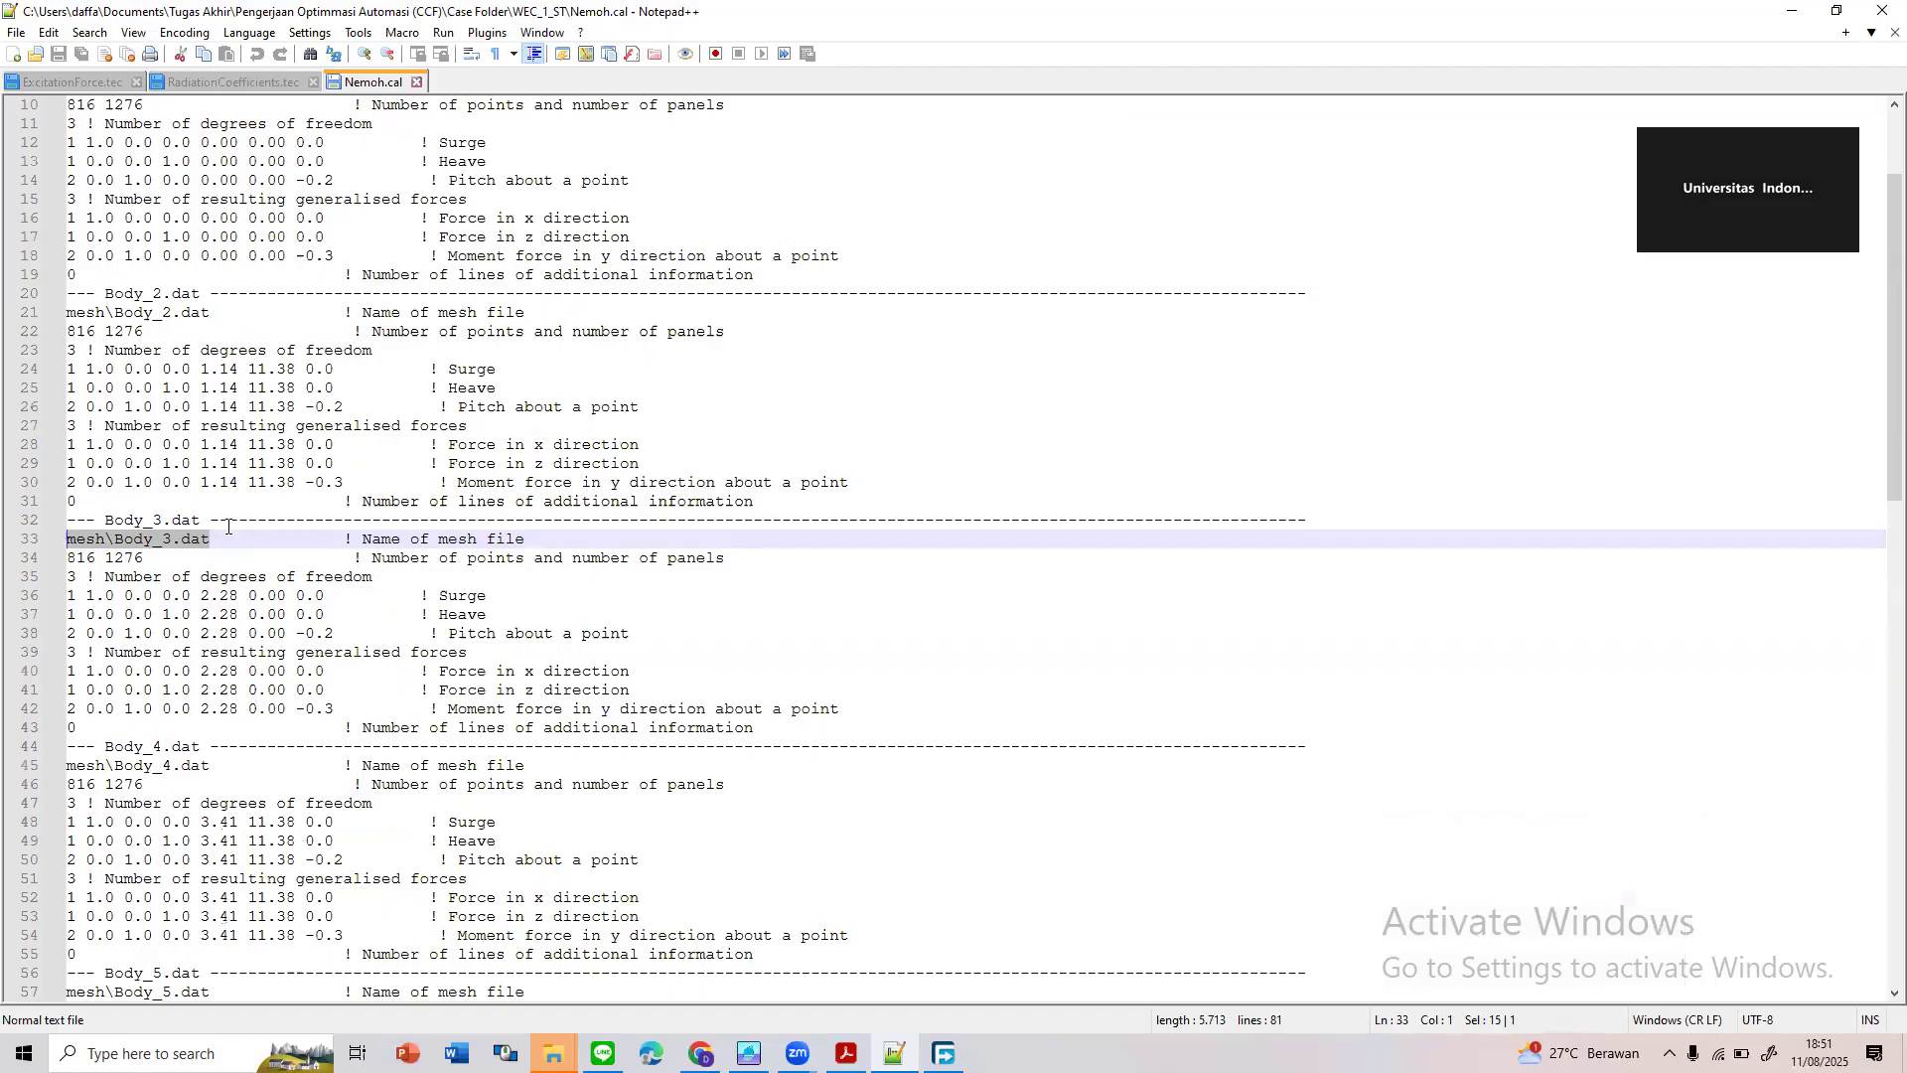
pyautogui.click(1794, 10)
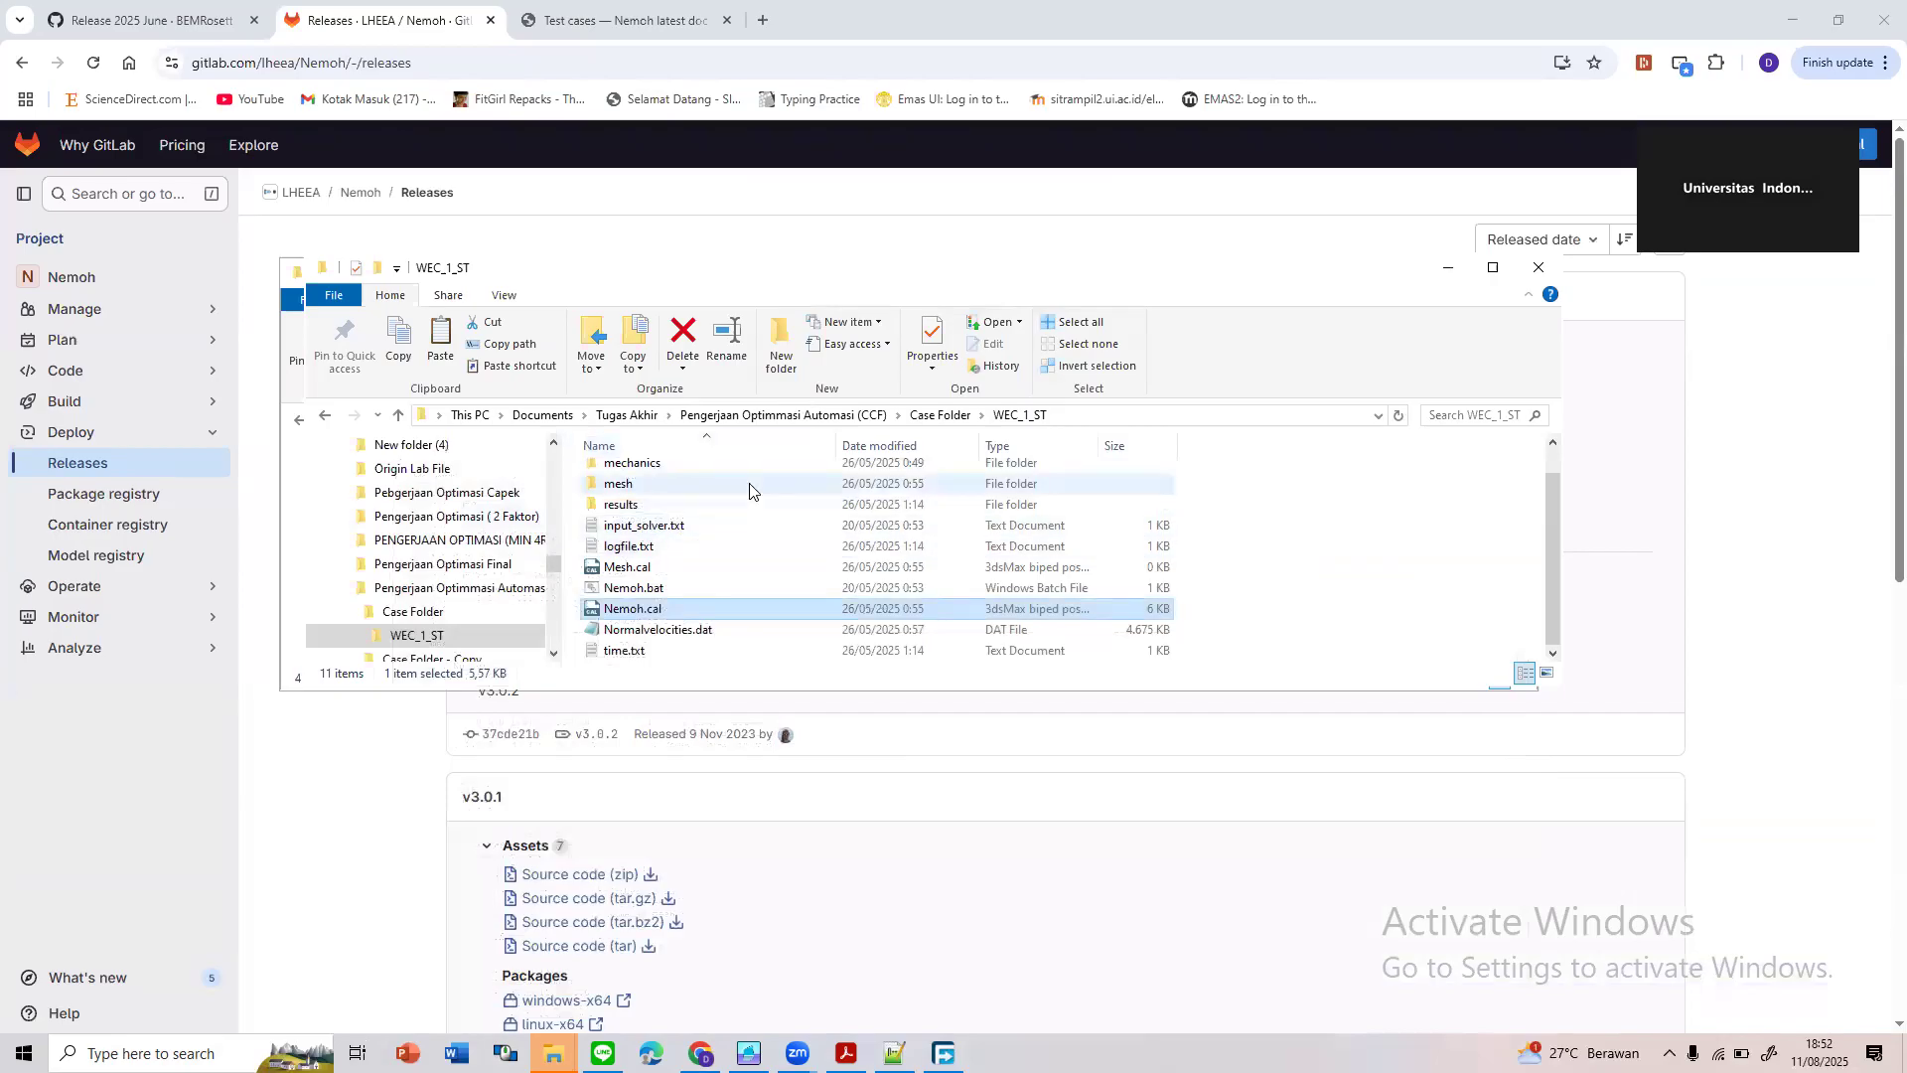
# Look through the subfolders and input files in the WEC_1_ST case folder
pyautogui.scroll(1, 775, 584)
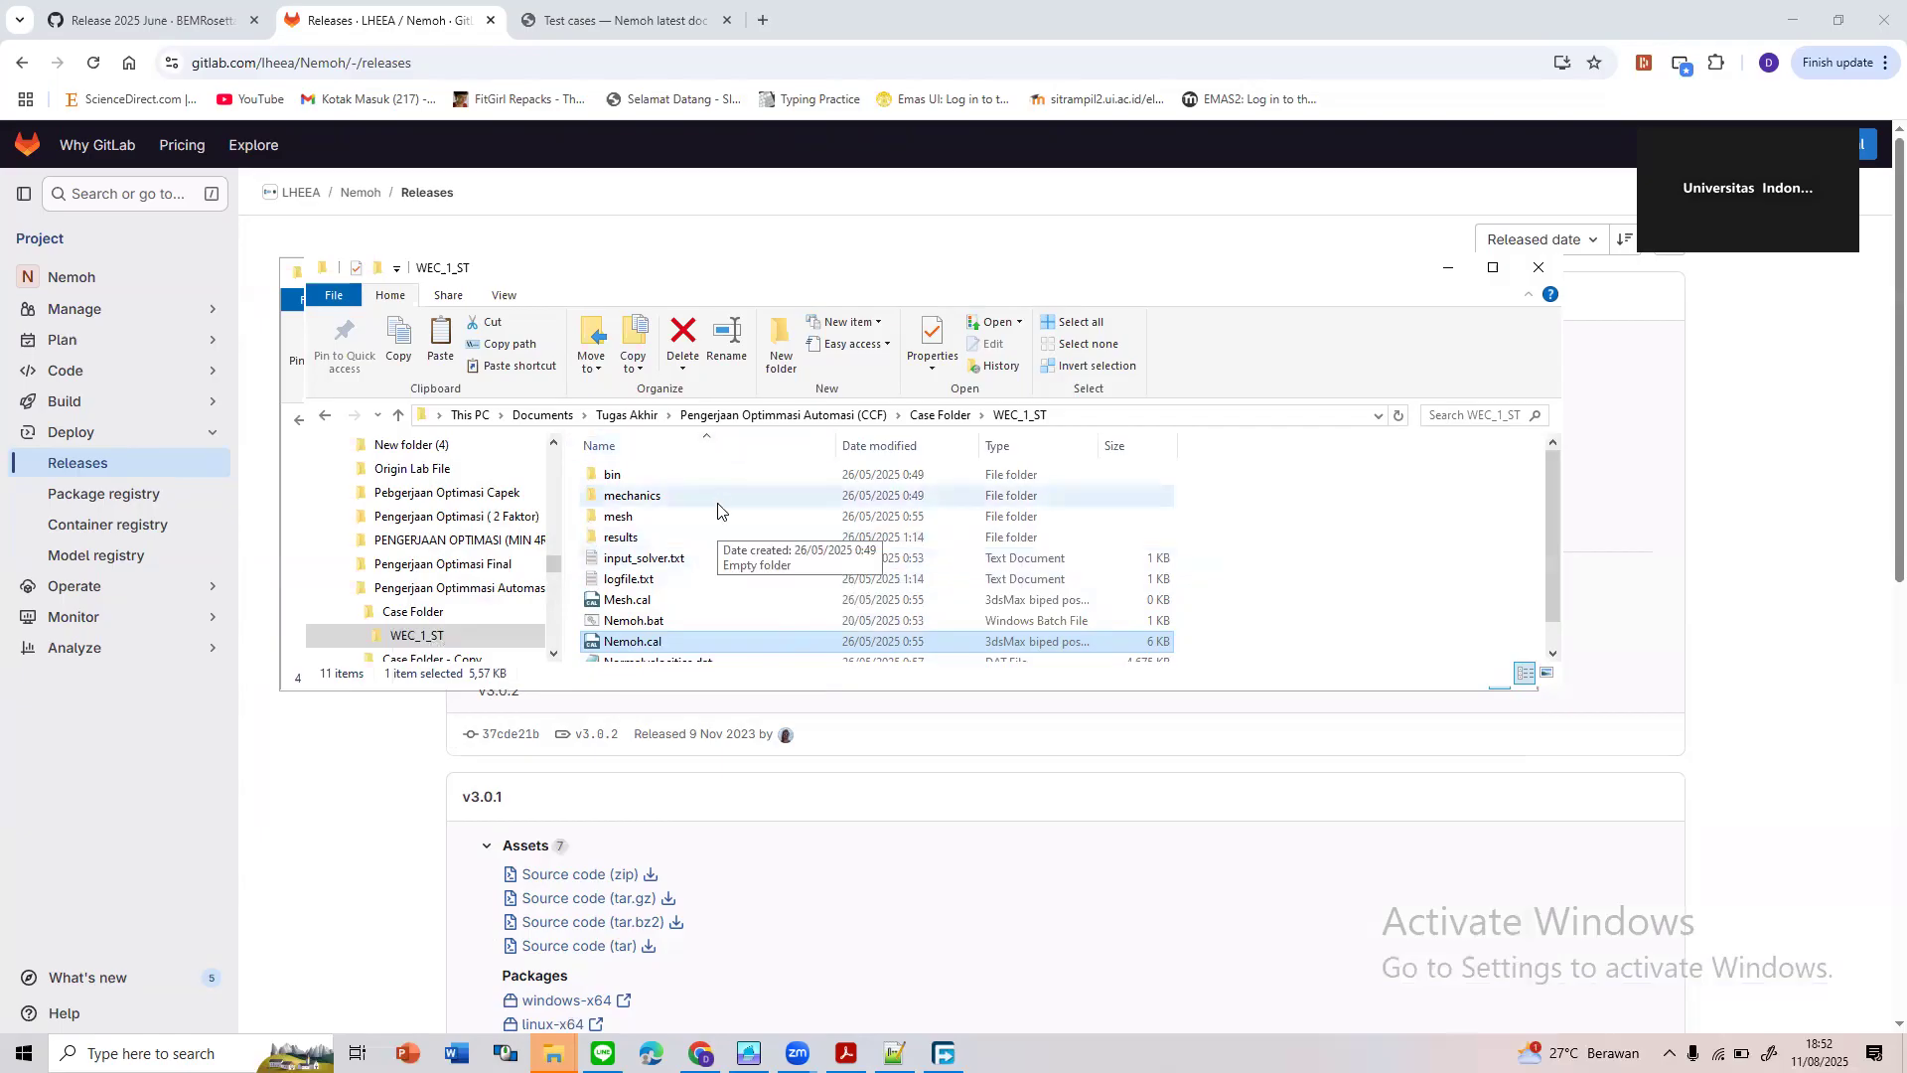
pyautogui.scroll(-1, 718, 510)
pyautogui.scroll(1, 785, 586)
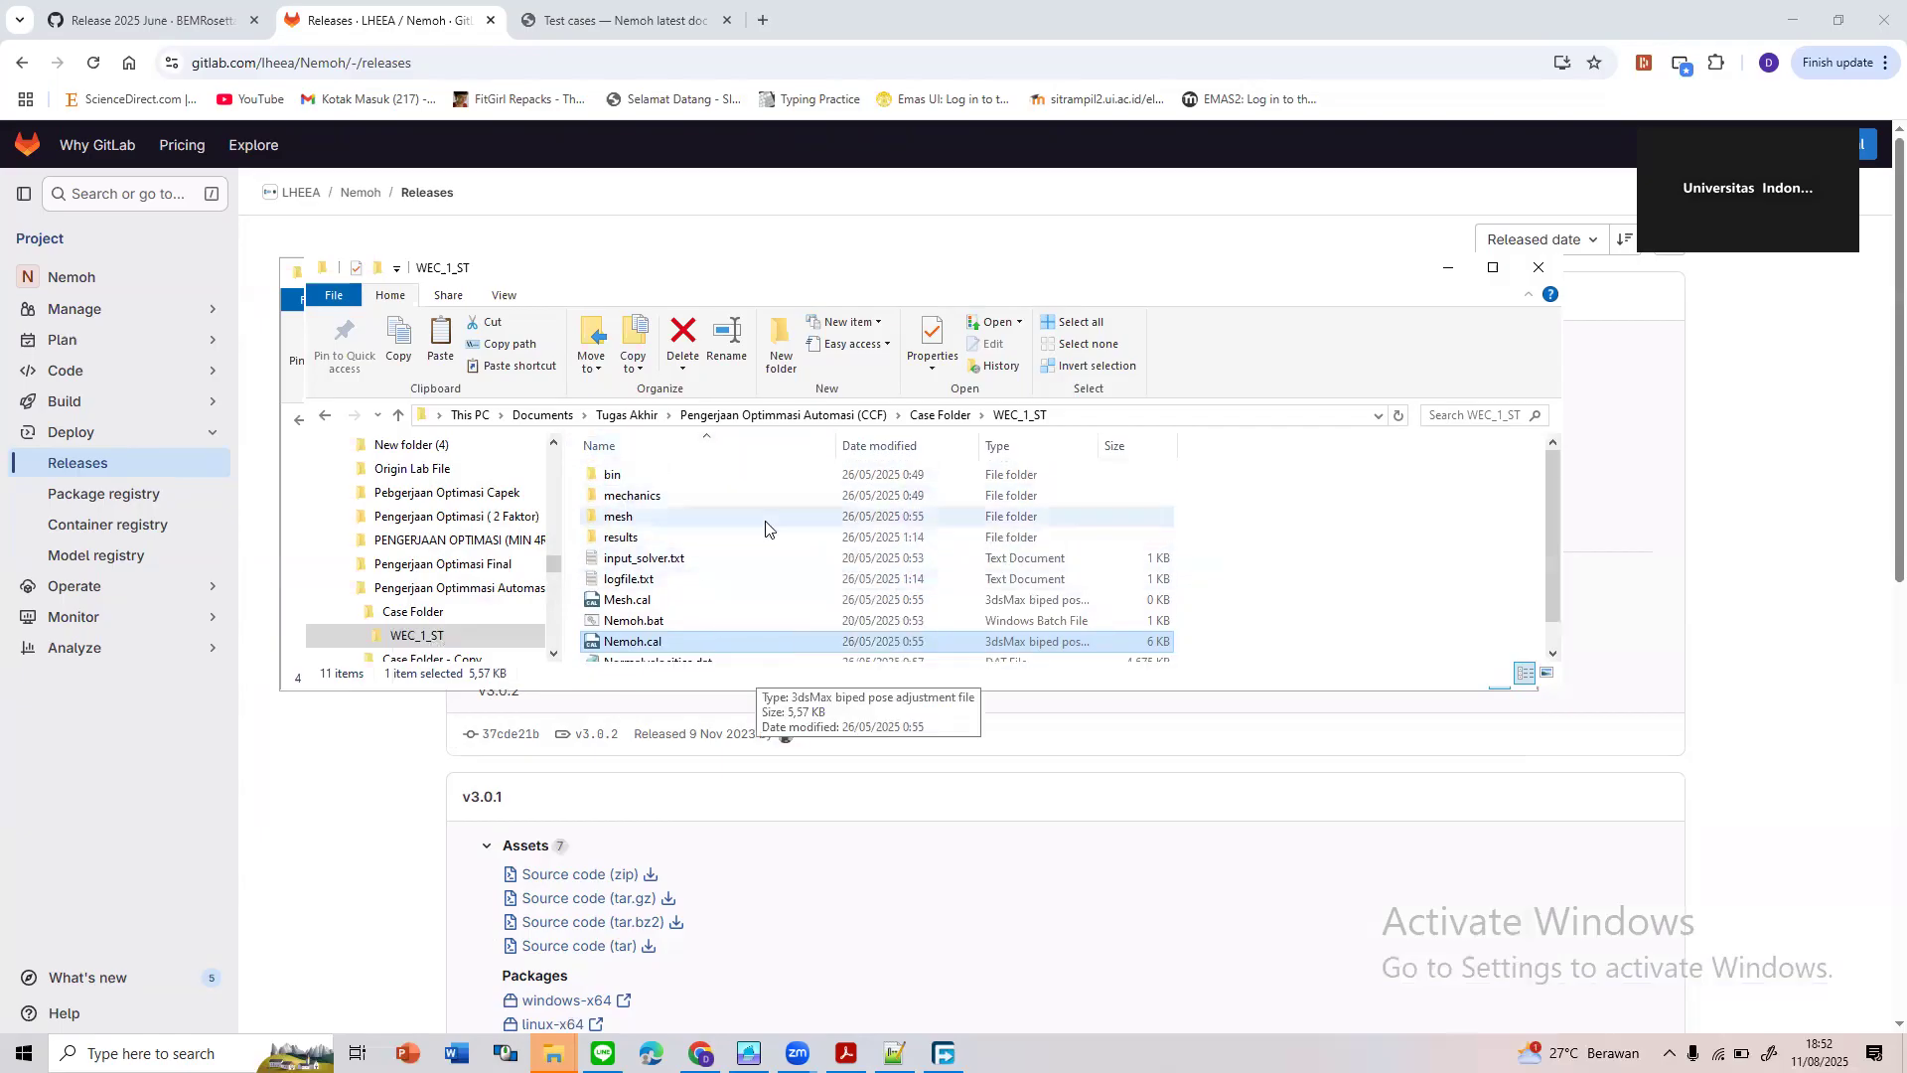
pyautogui.scroll(-1, 766, 533)
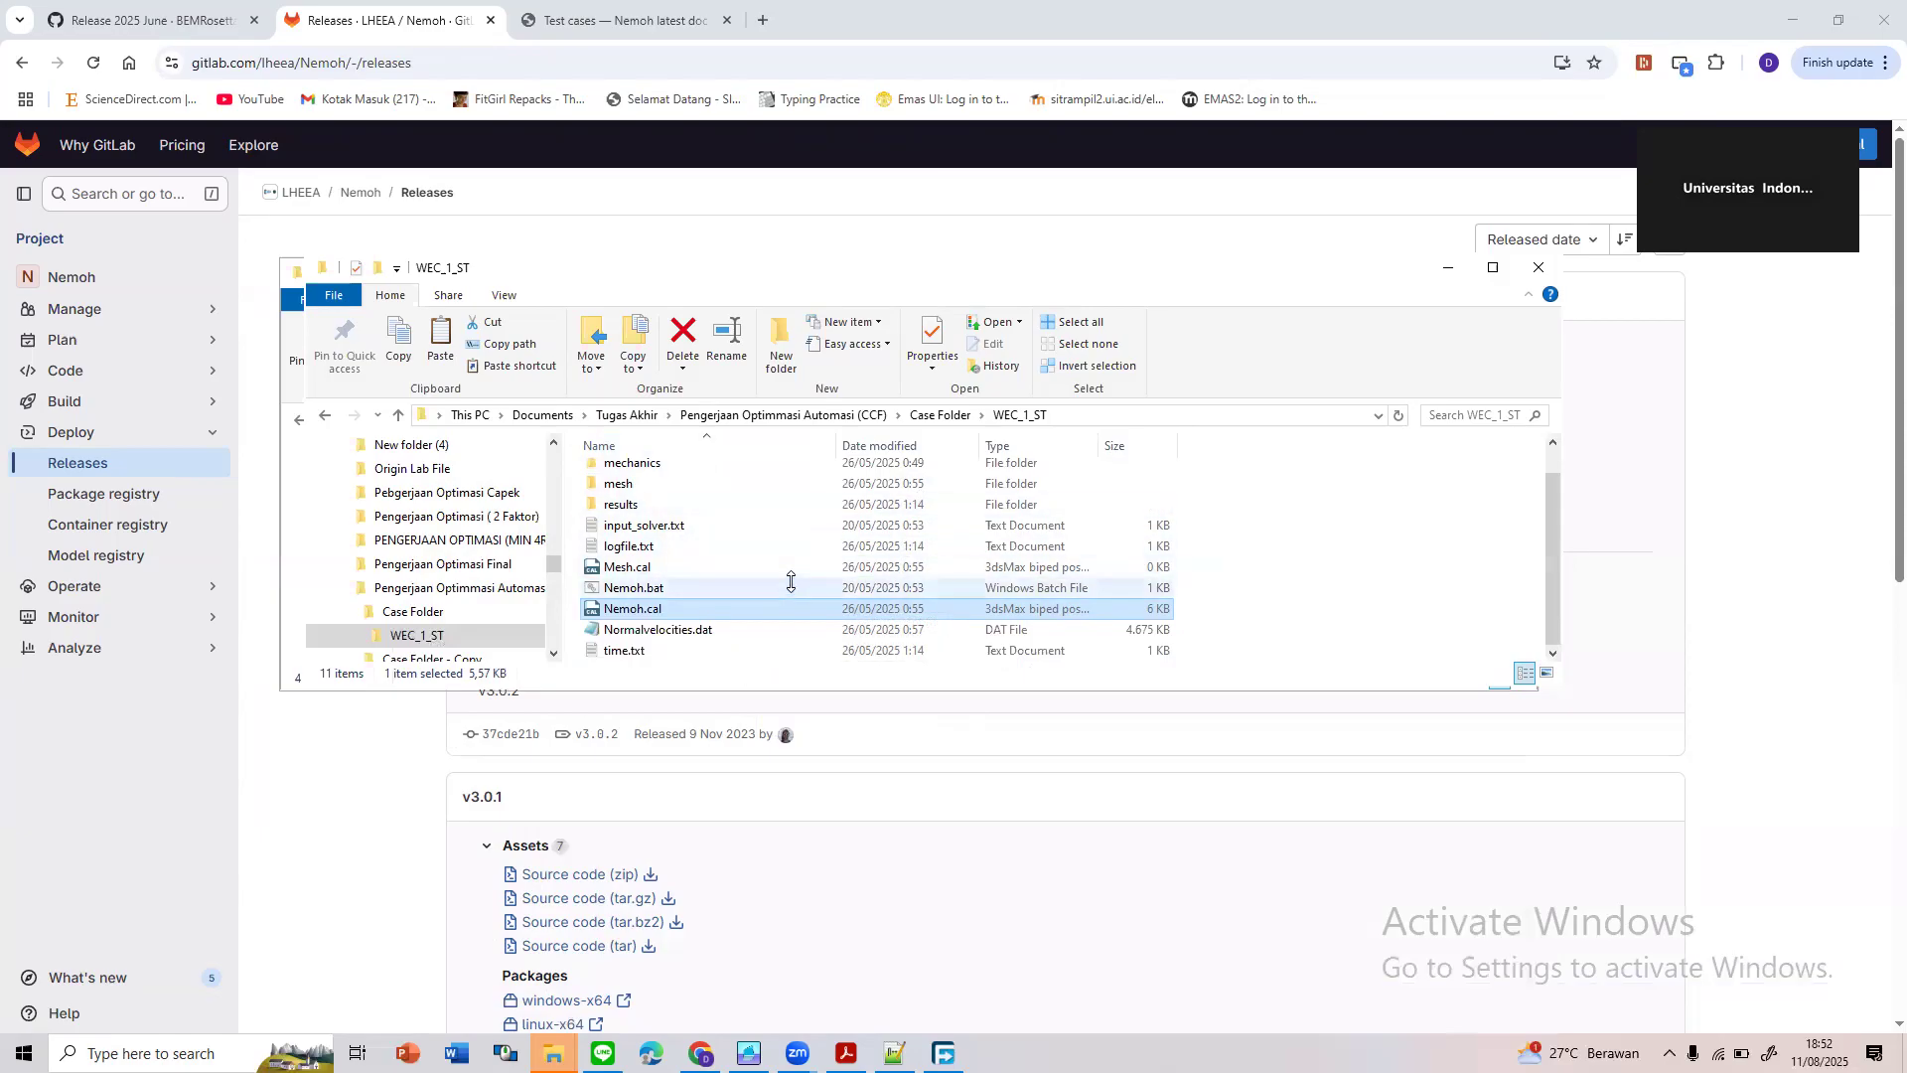
pyautogui.scroll(1, 799, 544)
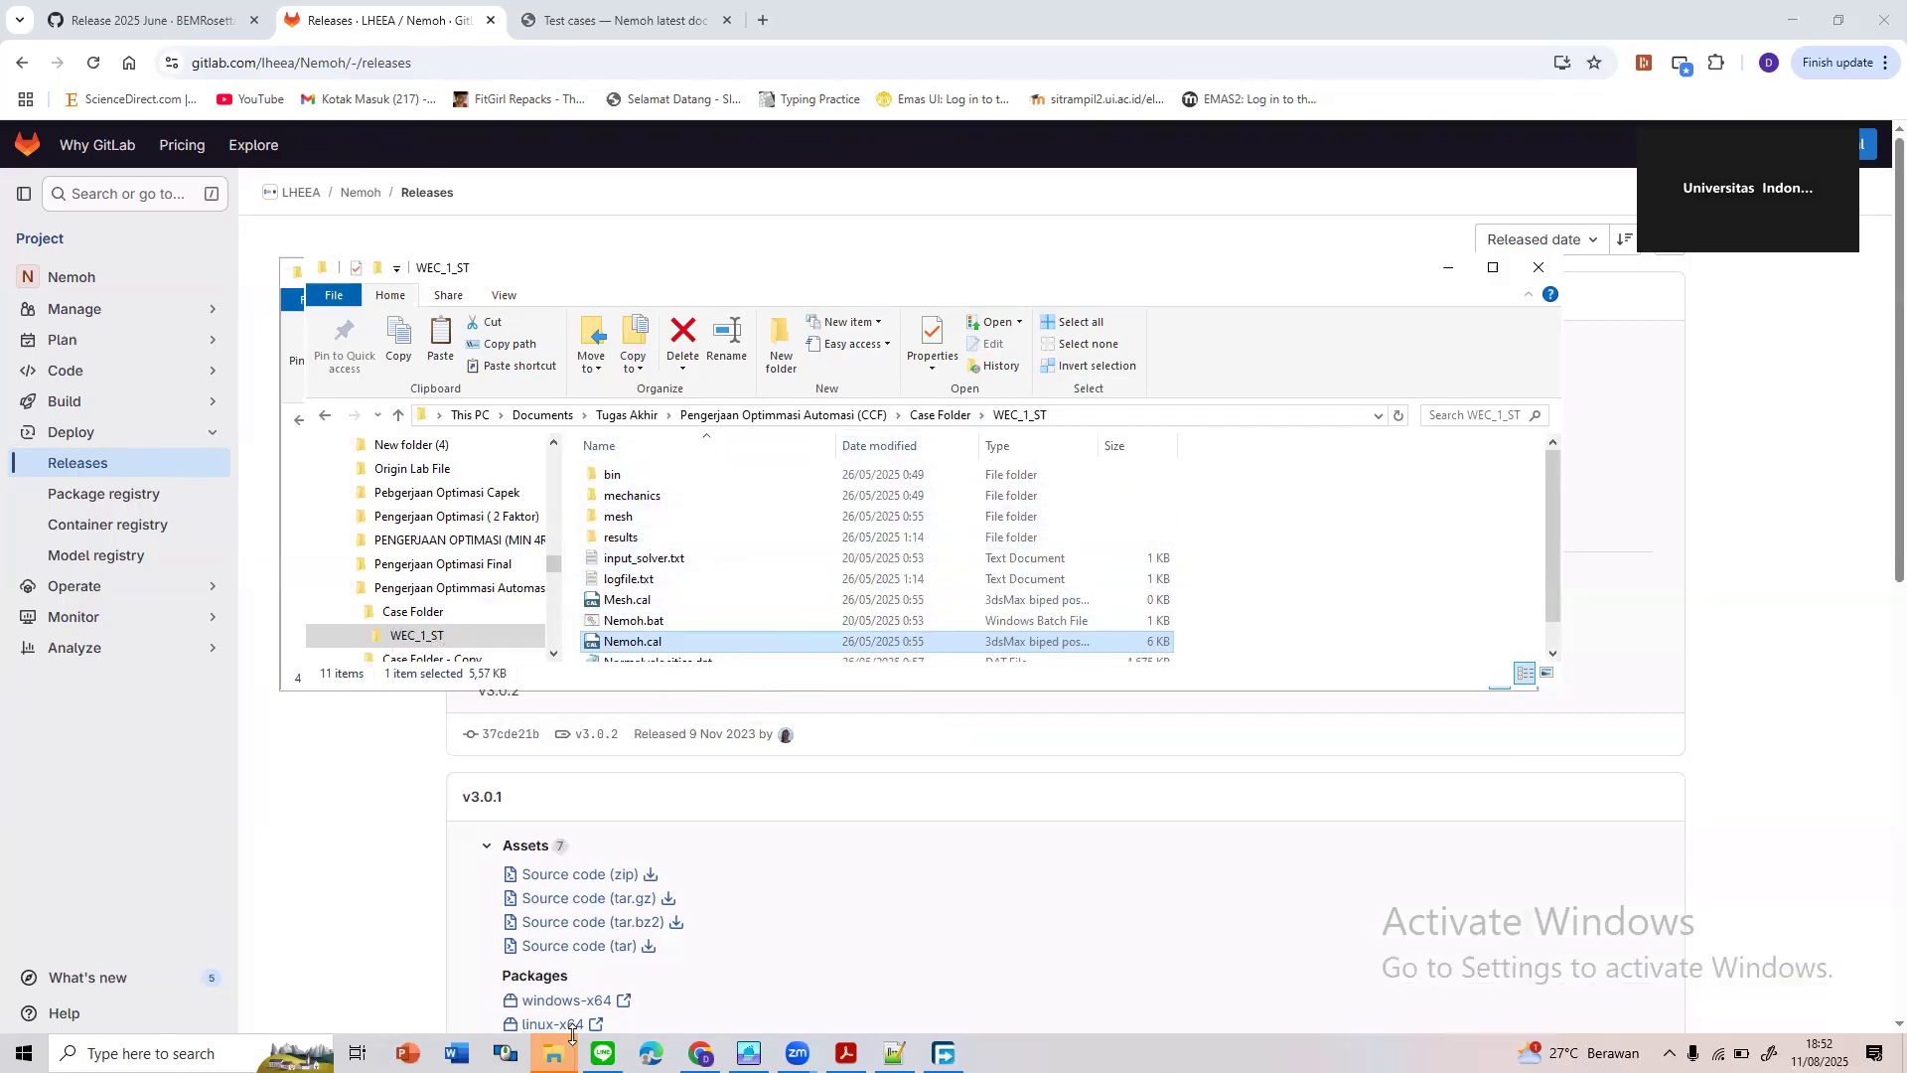
# Bring the Software folder window to the front and minimise the unrelated recording folder window
pyautogui.moveTo(553, 1051)
pyautogui.click(665, 979)
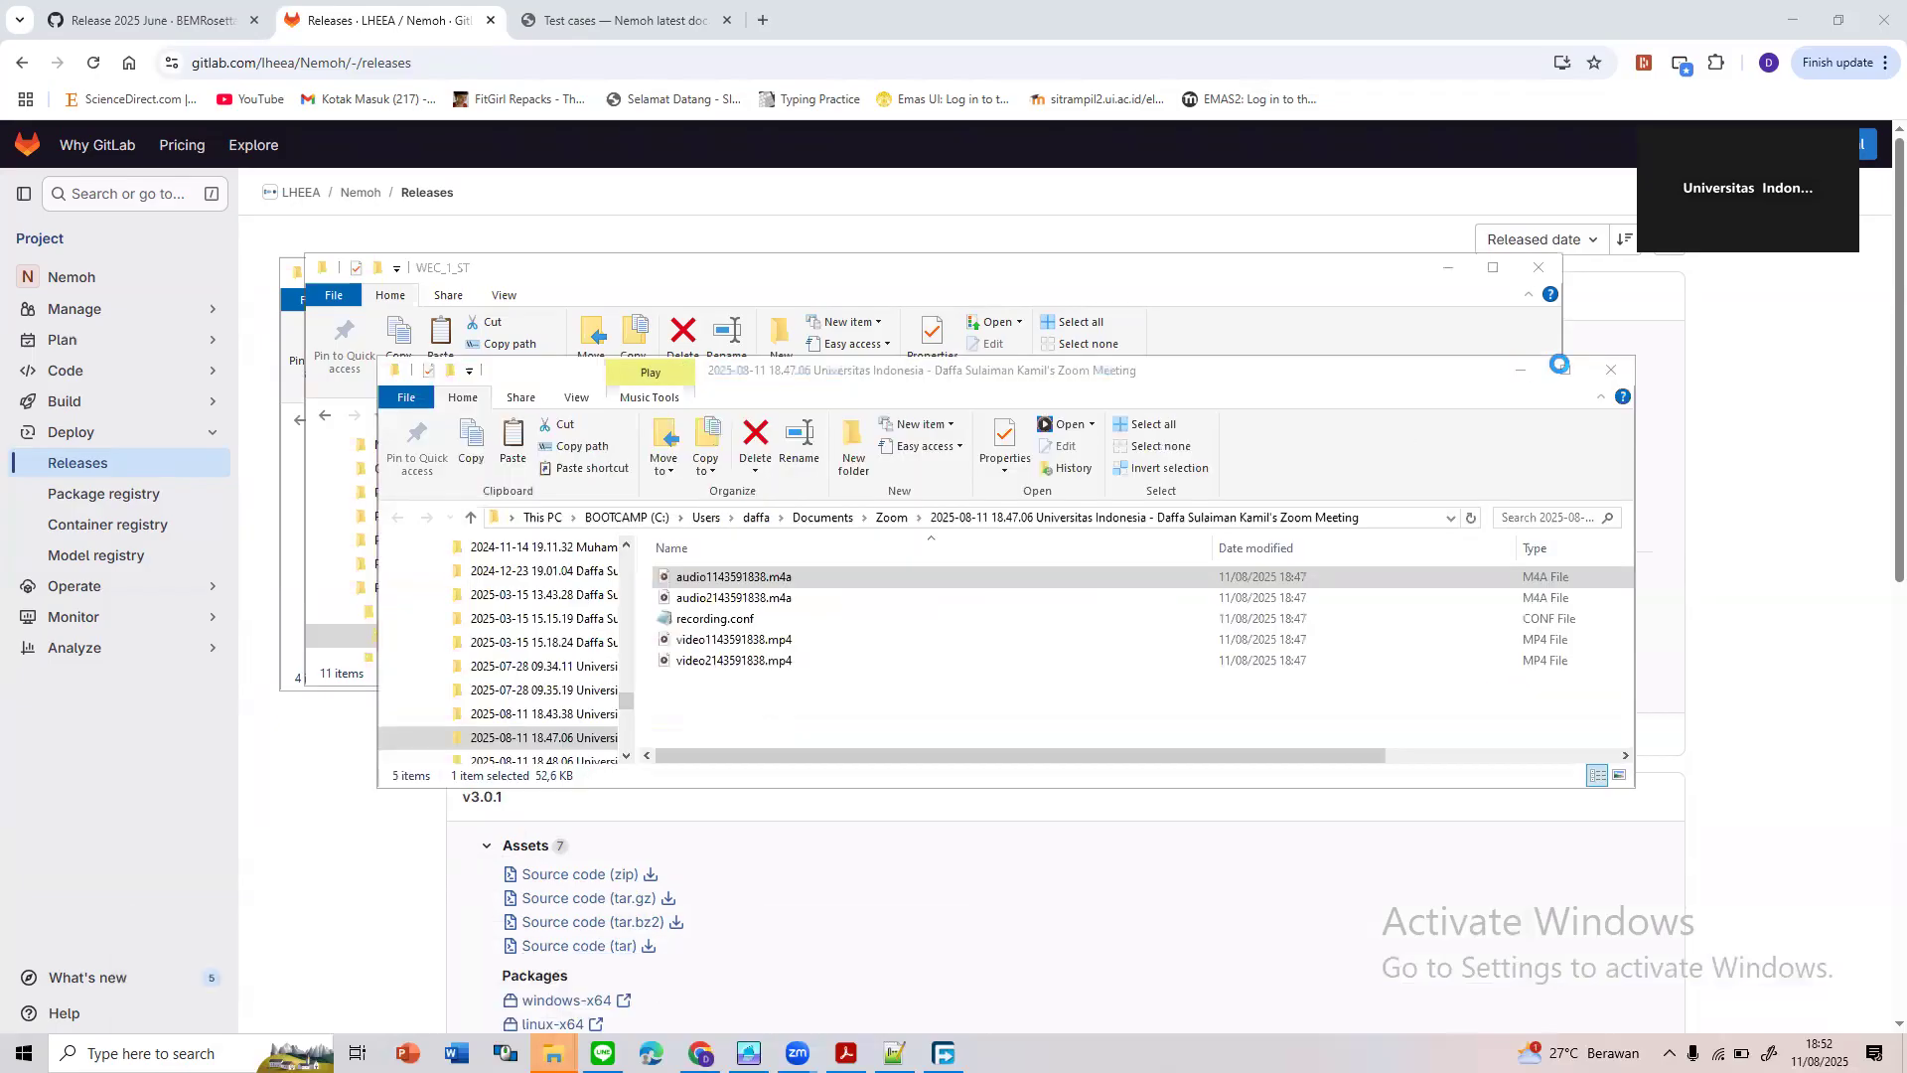
pyautogui.click(1522, 370)
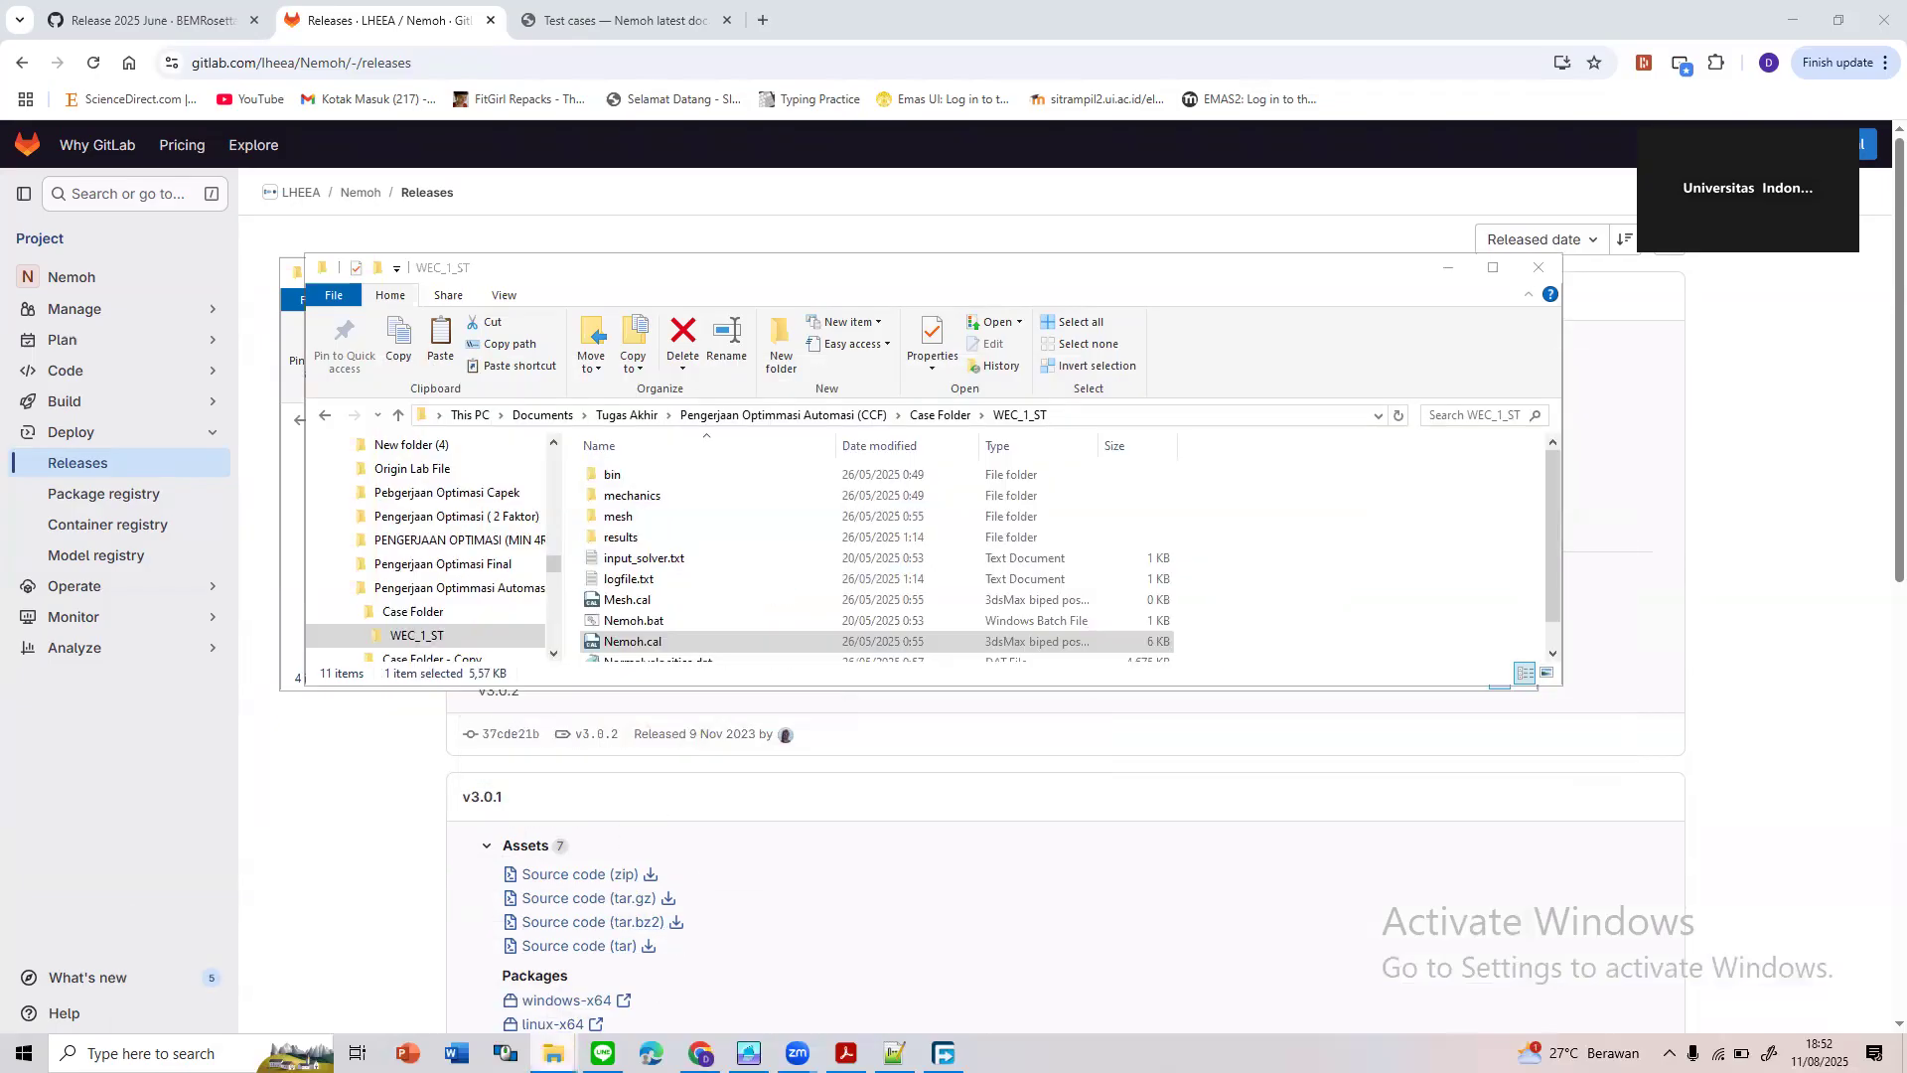
pyautogui.moveTo(553, 1051)
pyautogui.click(280, 994)
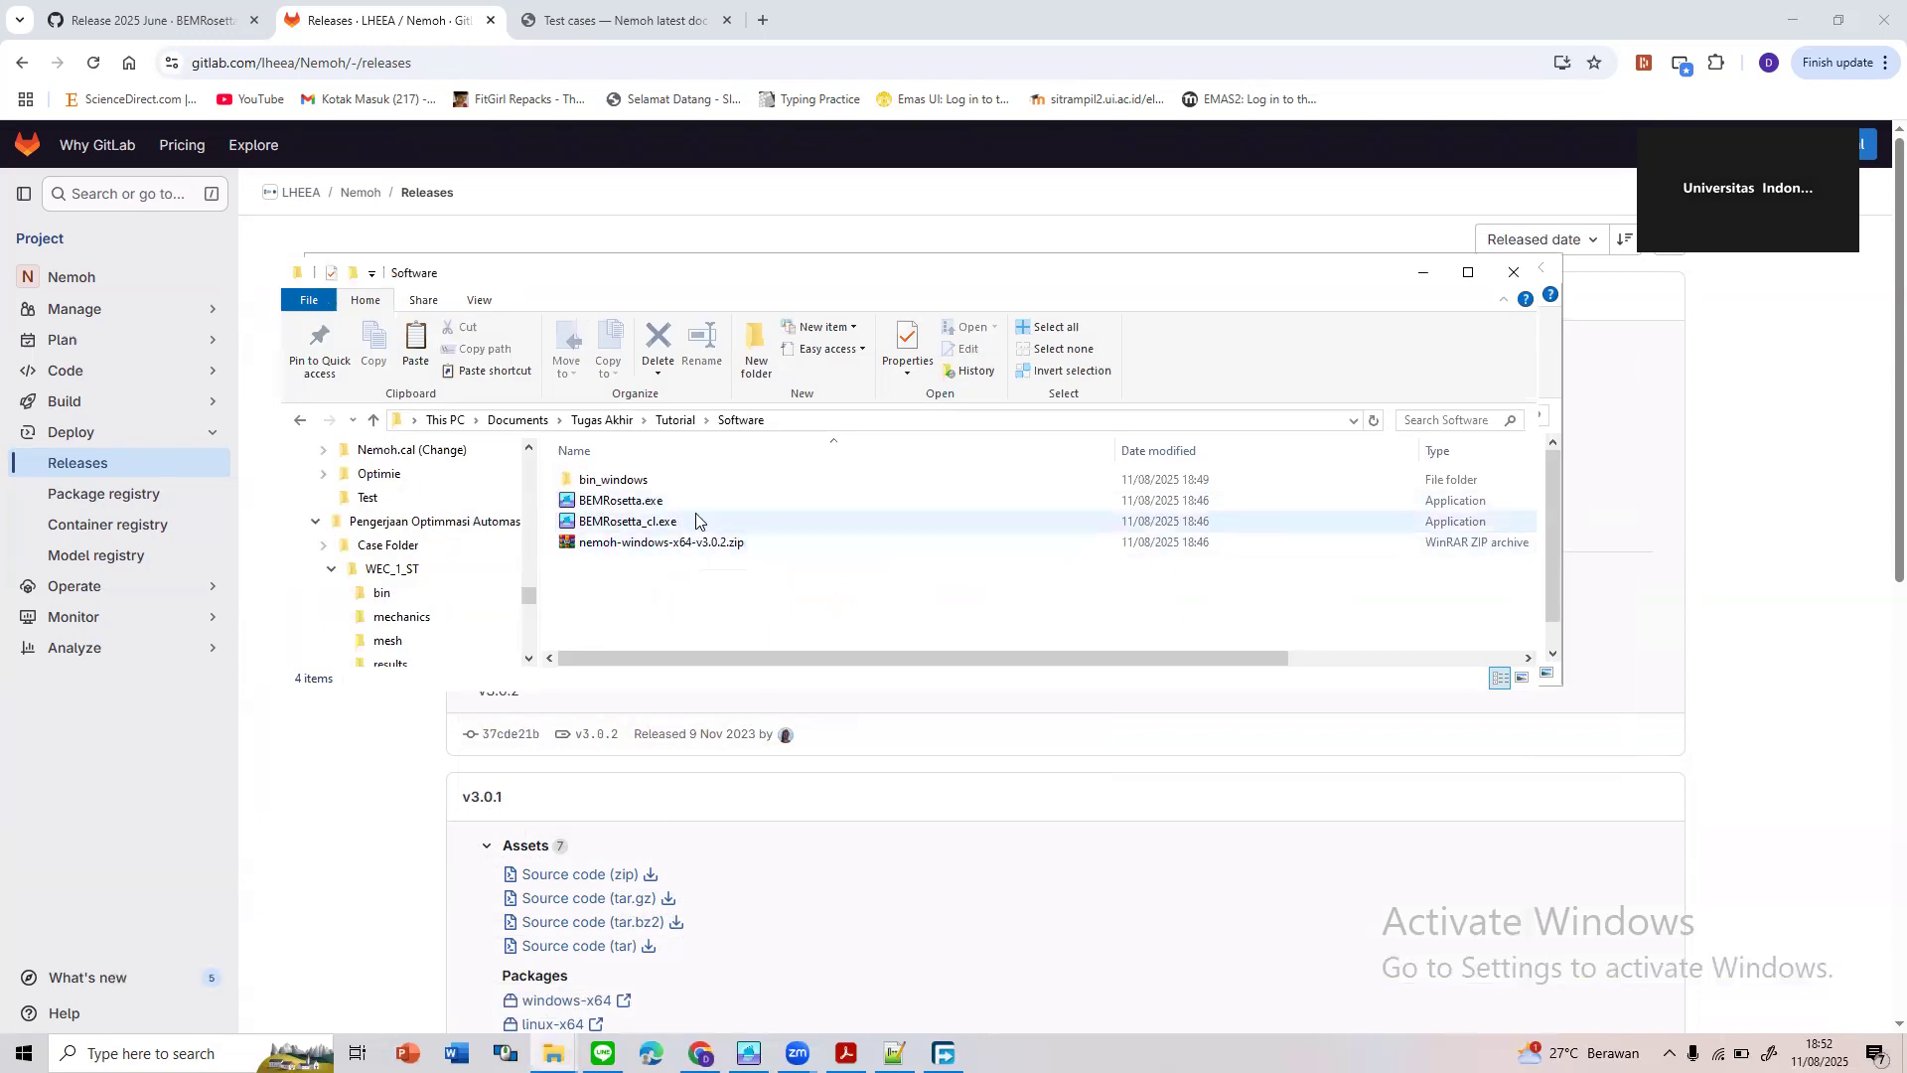
pyautogui.moveTo(695, 520)
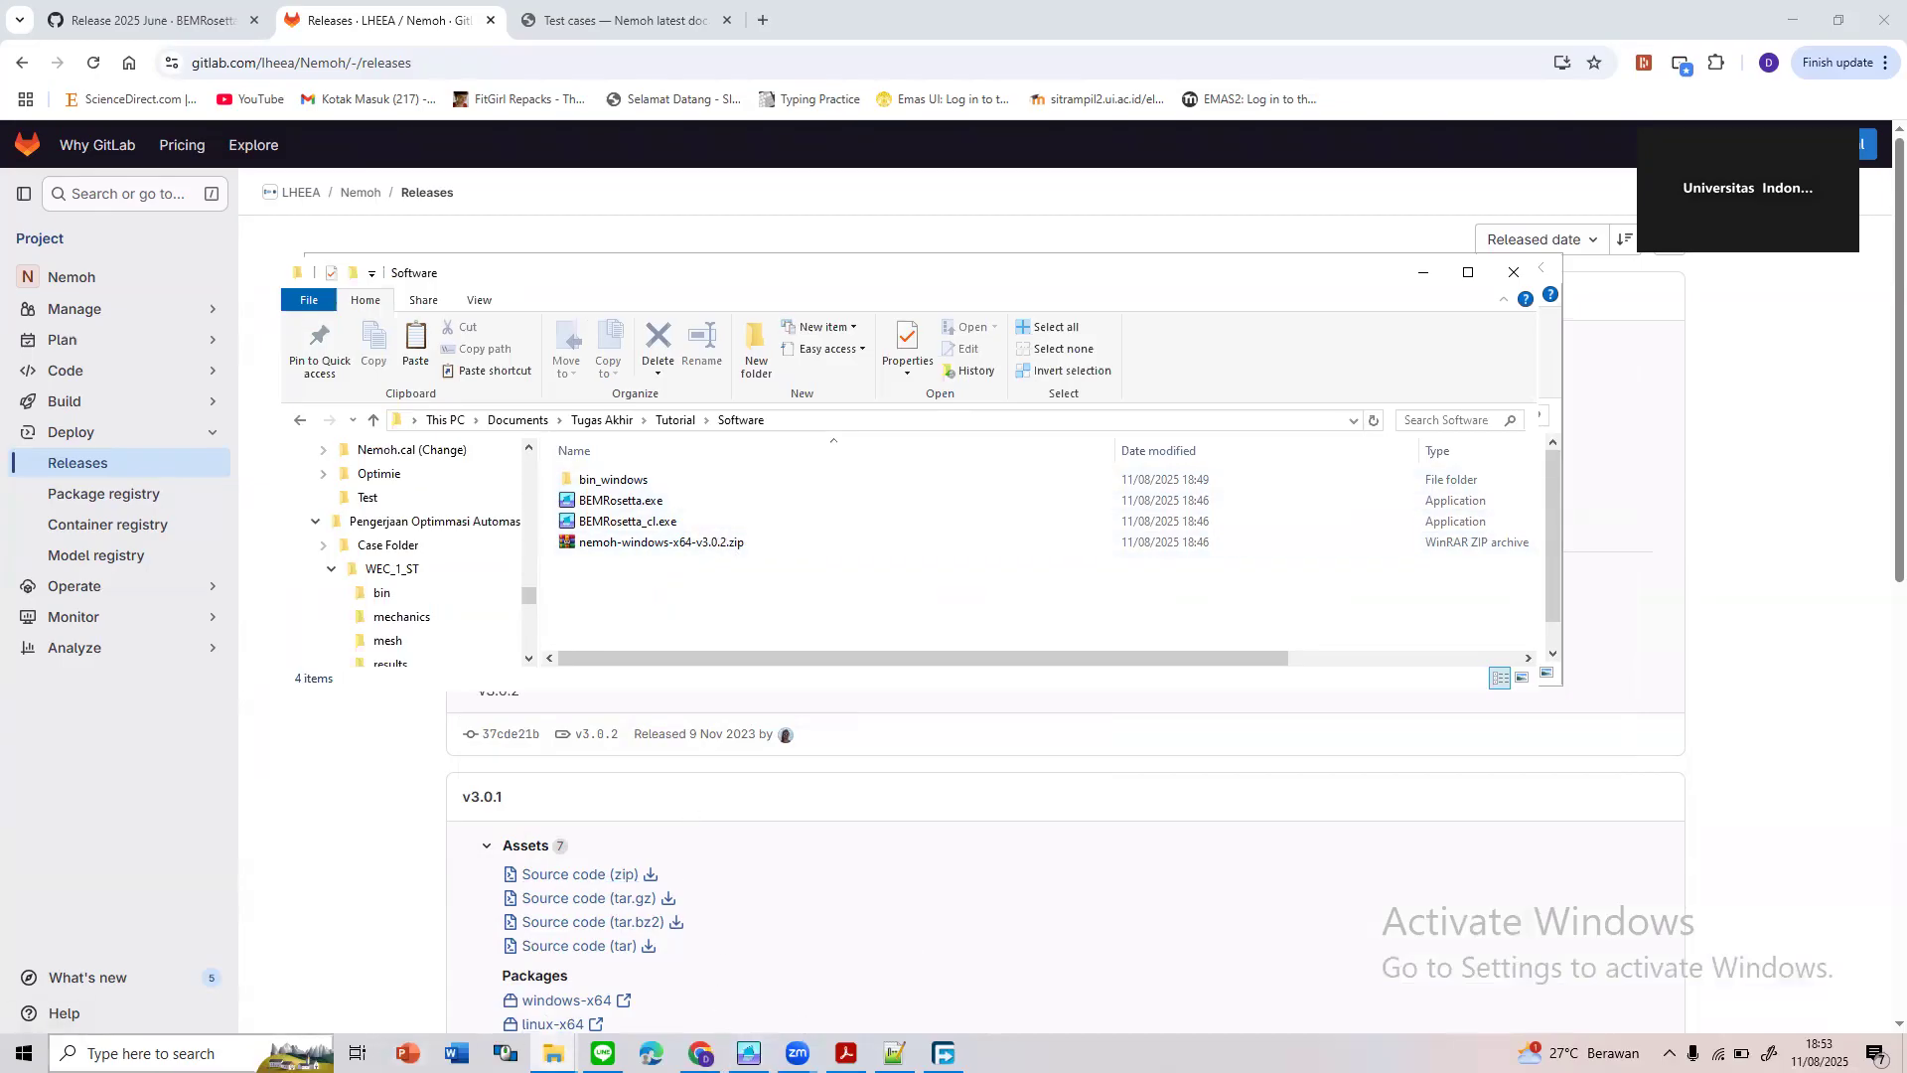
# Search Windows for bemrosetta and switch to the BEMRosetta application
pyautogui.press('super+s')
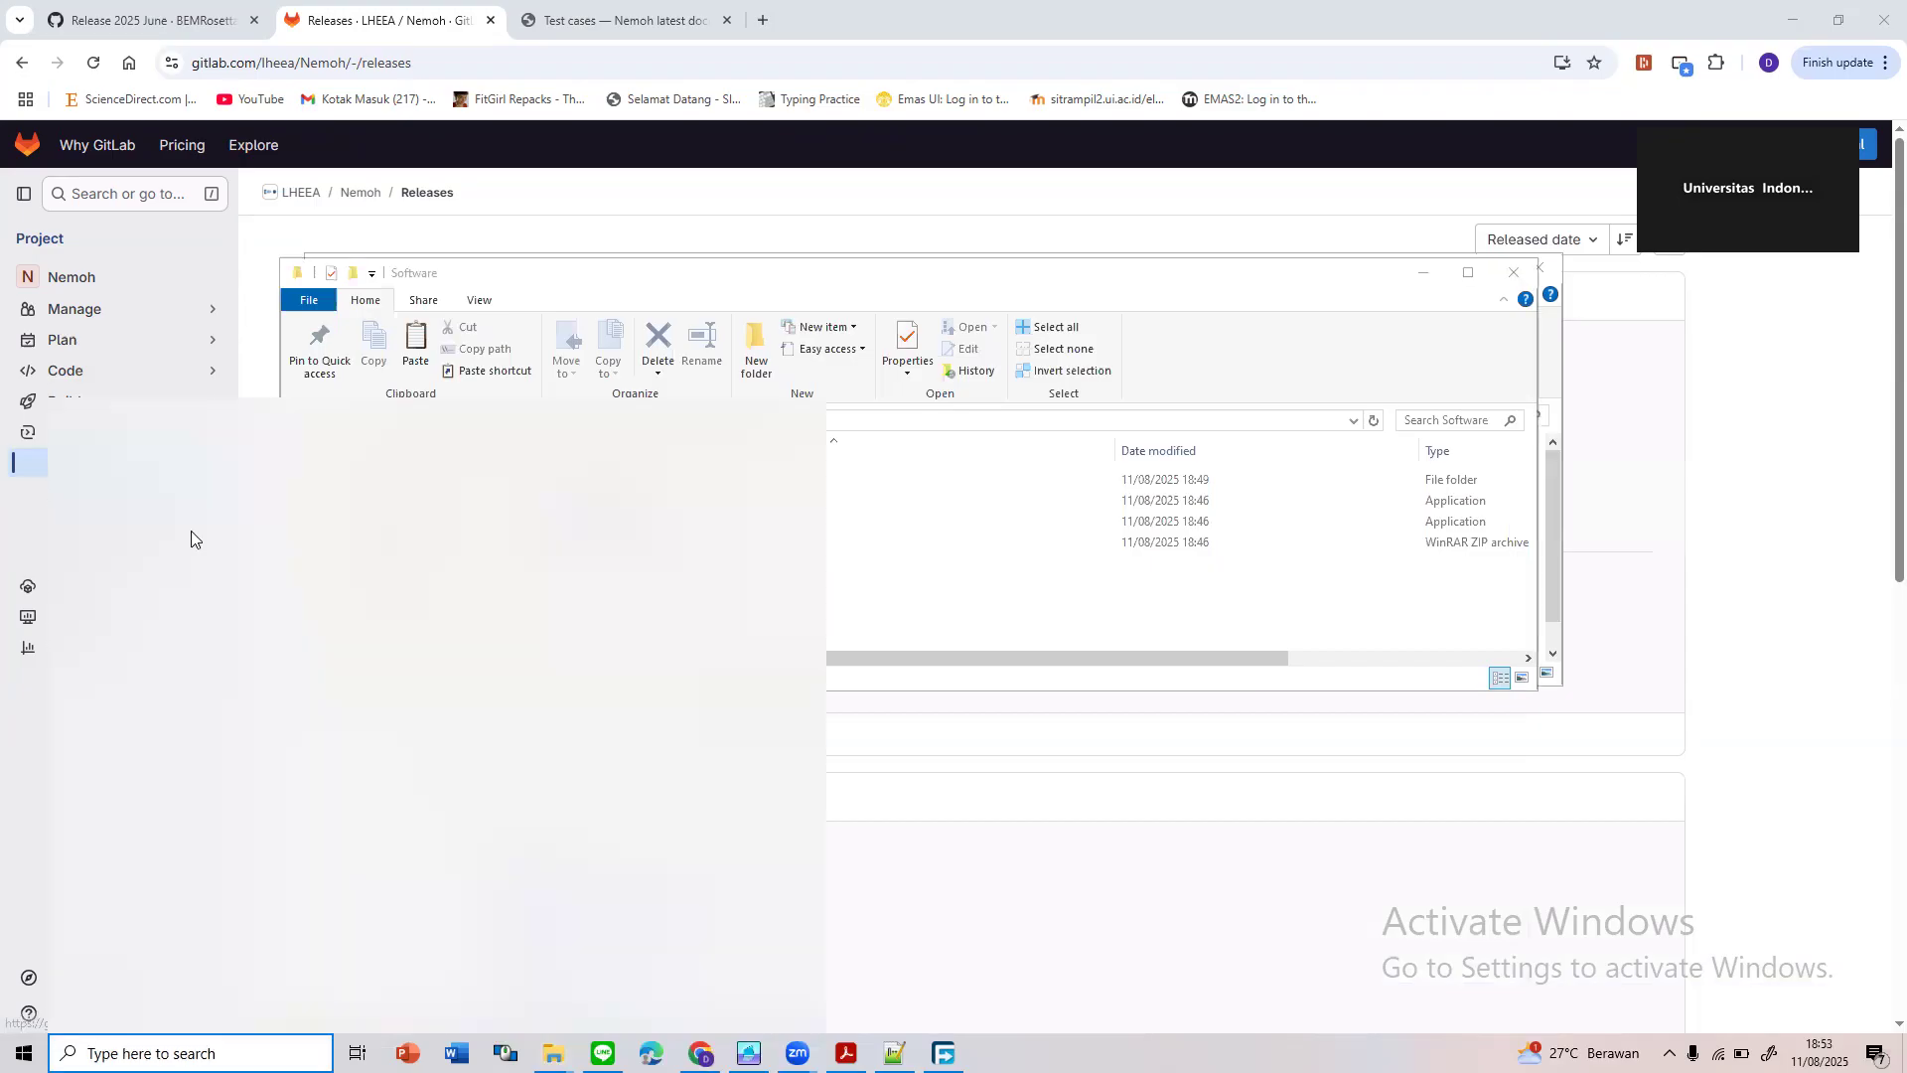
pyautogui.write('bemroset')
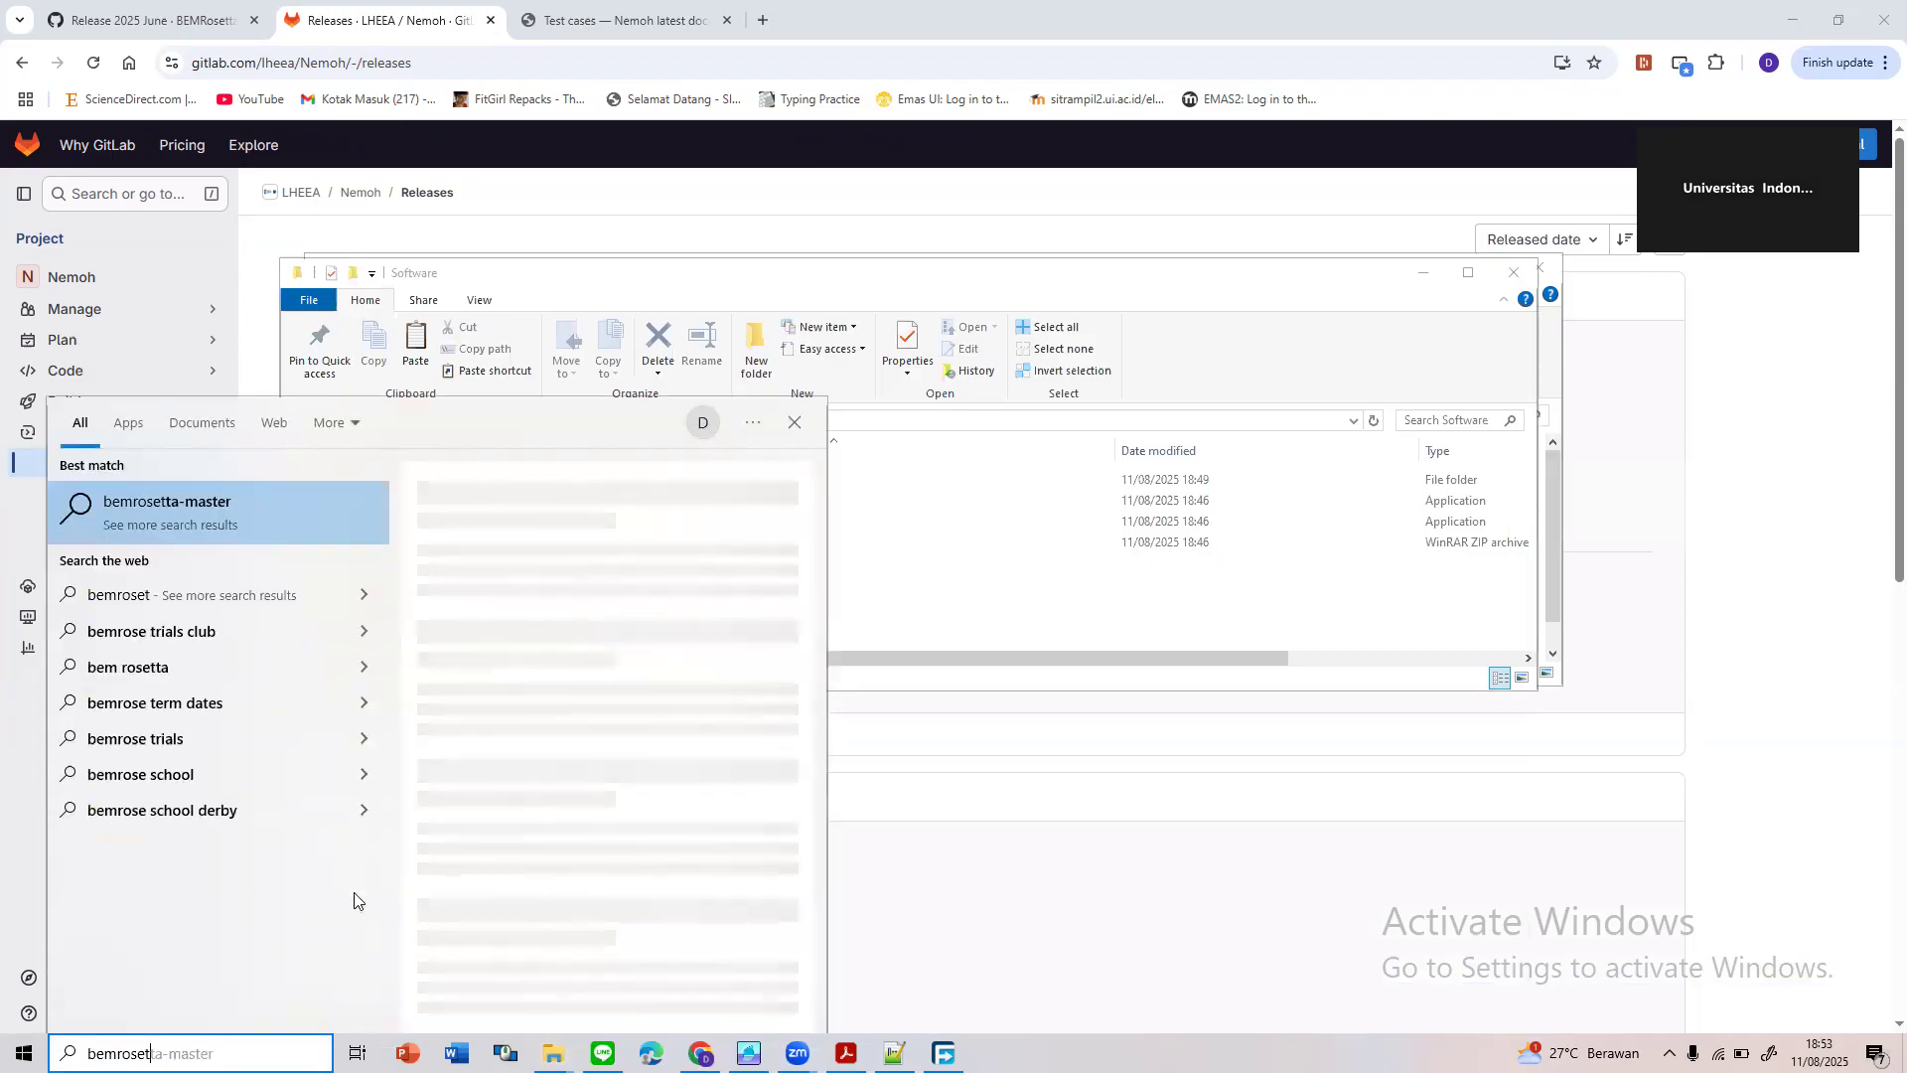
pyautogui.write('ta')
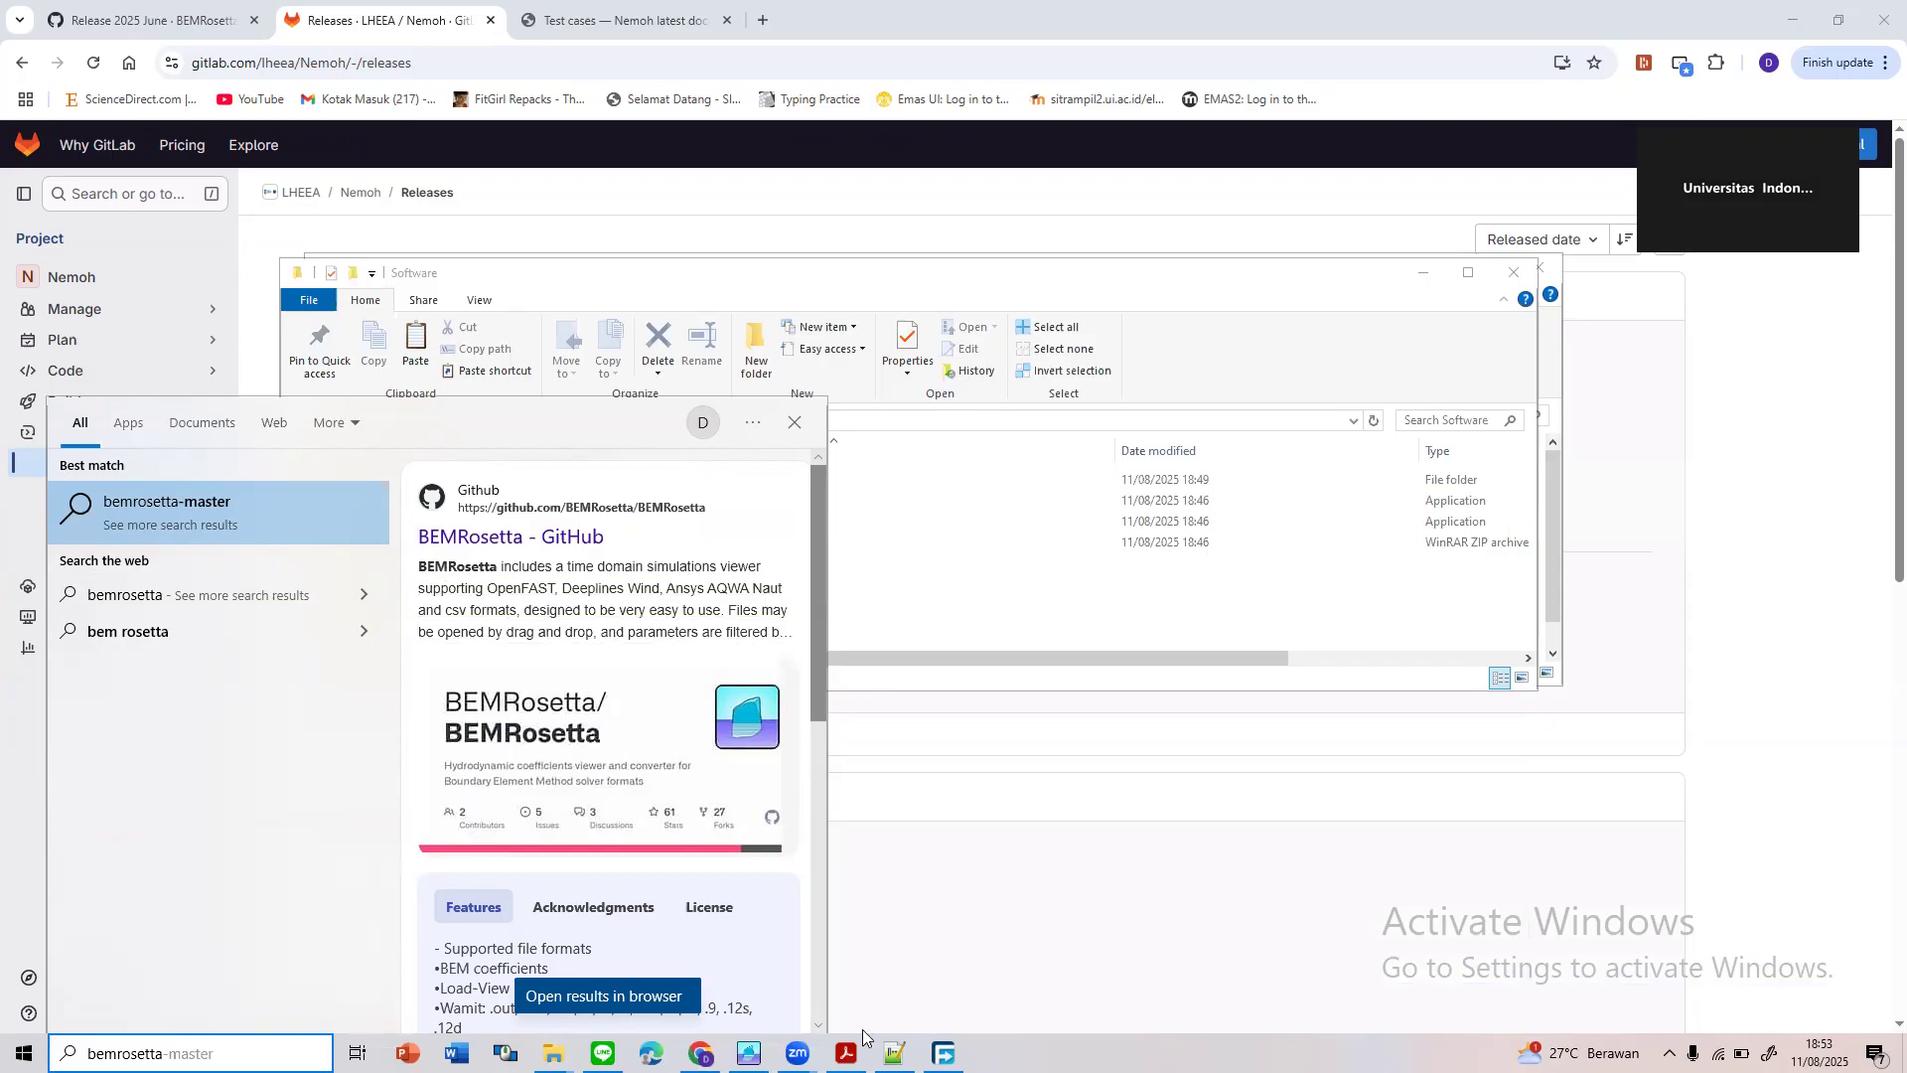
pyautogui.click(748, 1053)
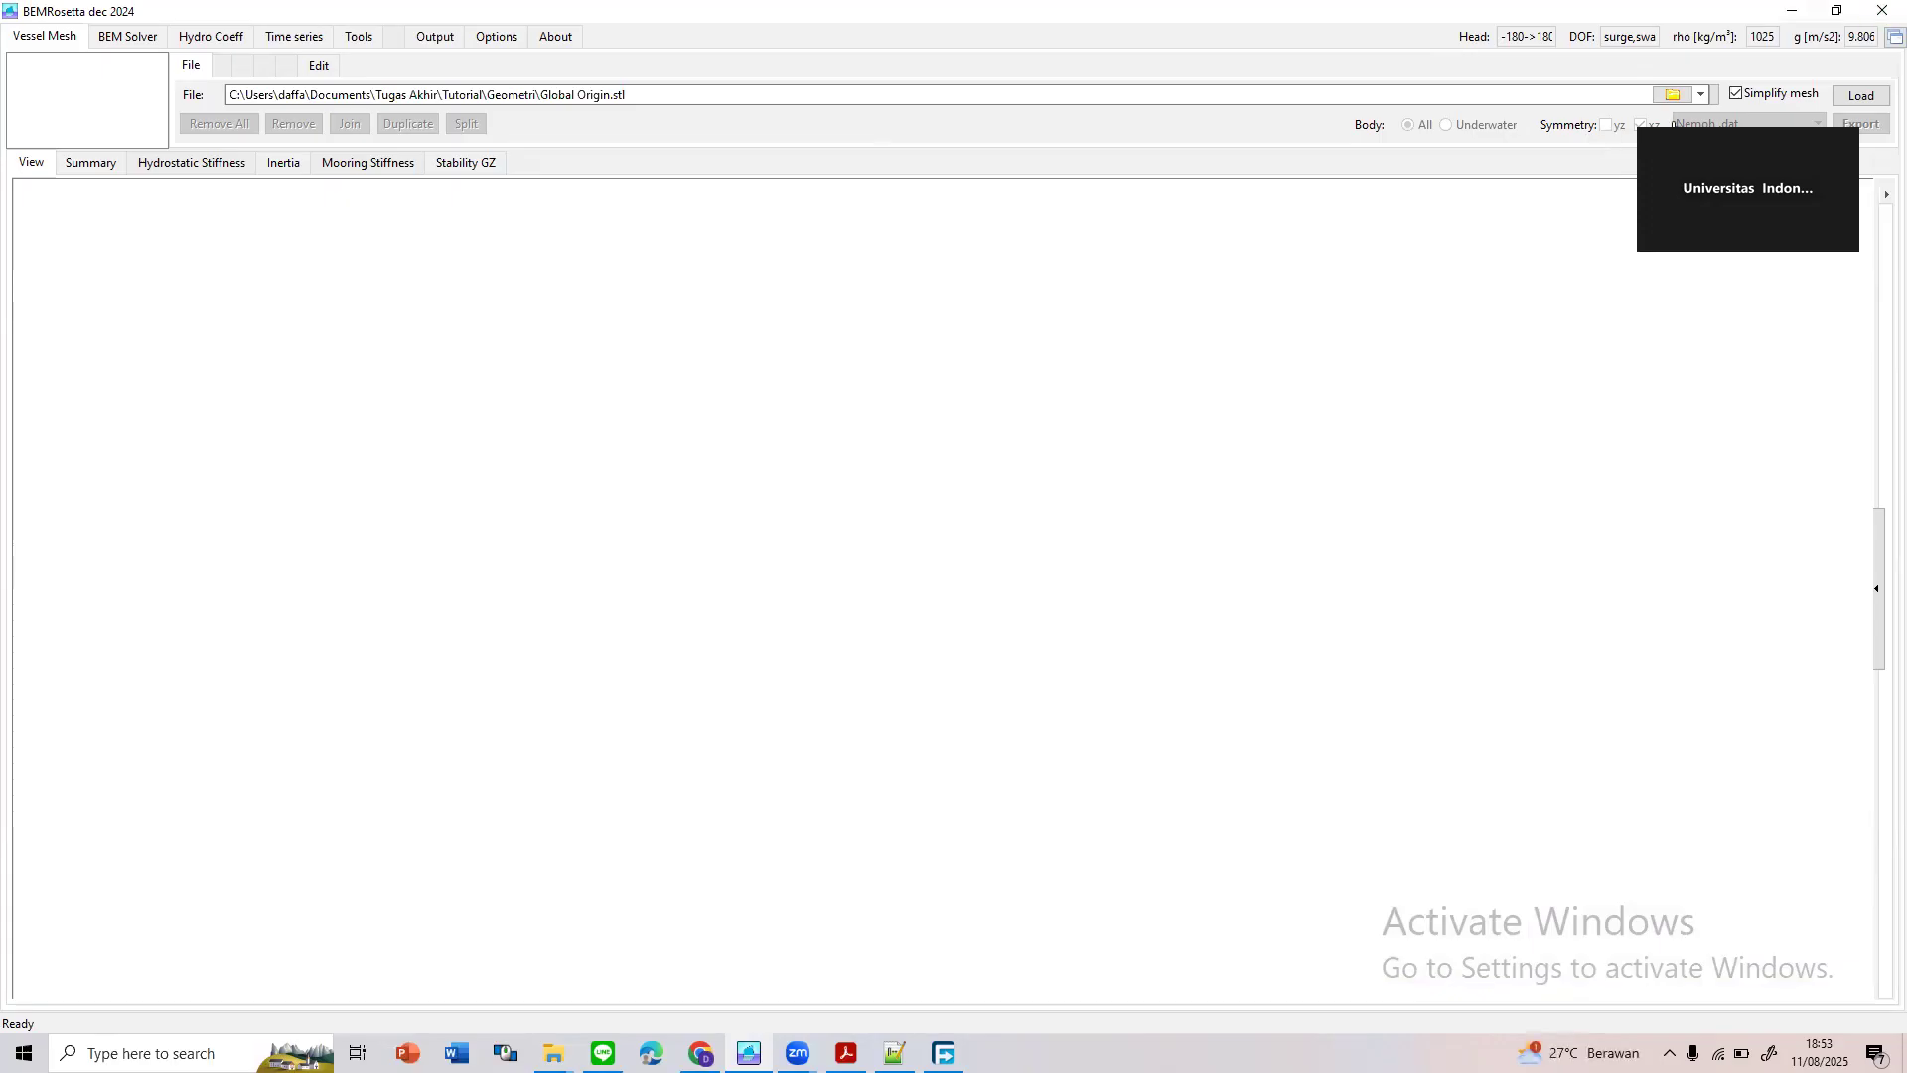
pyautogui.click(1672, 96)
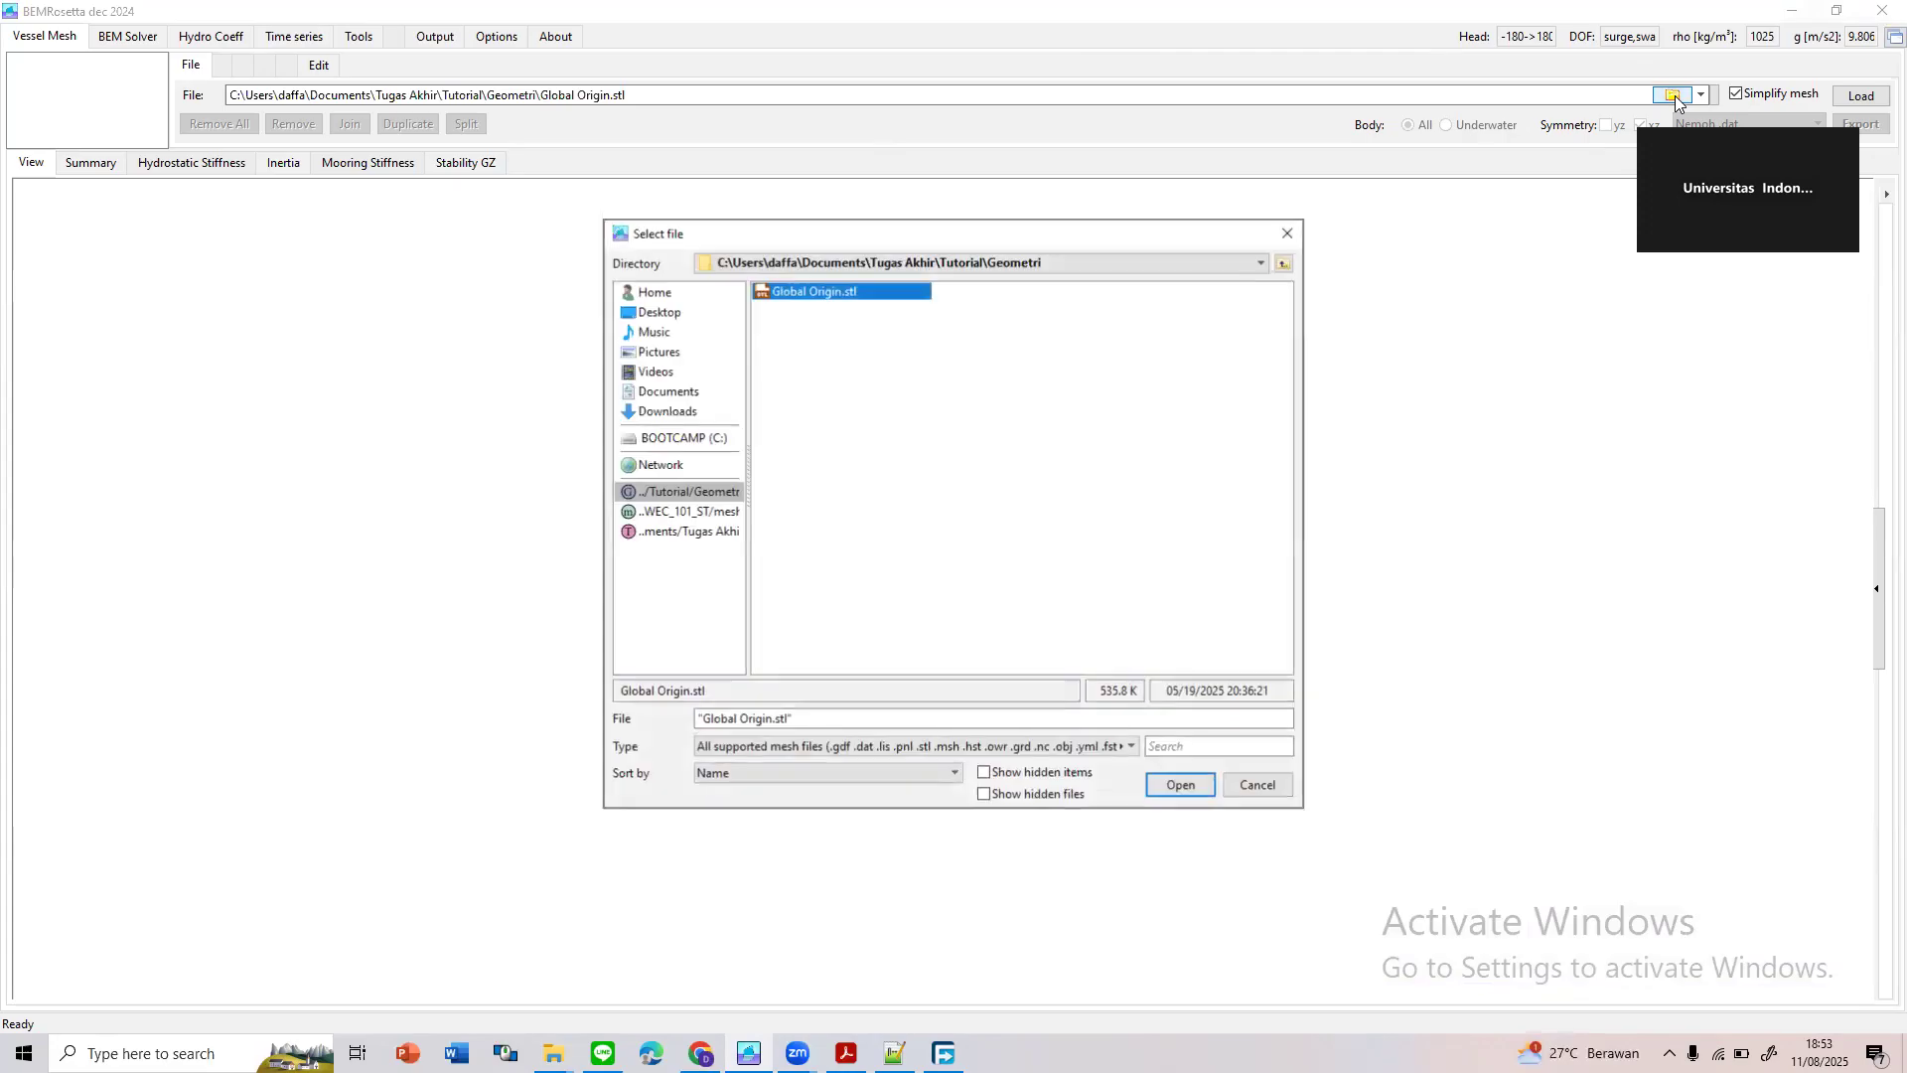
pyautogui.click(1288, 235)
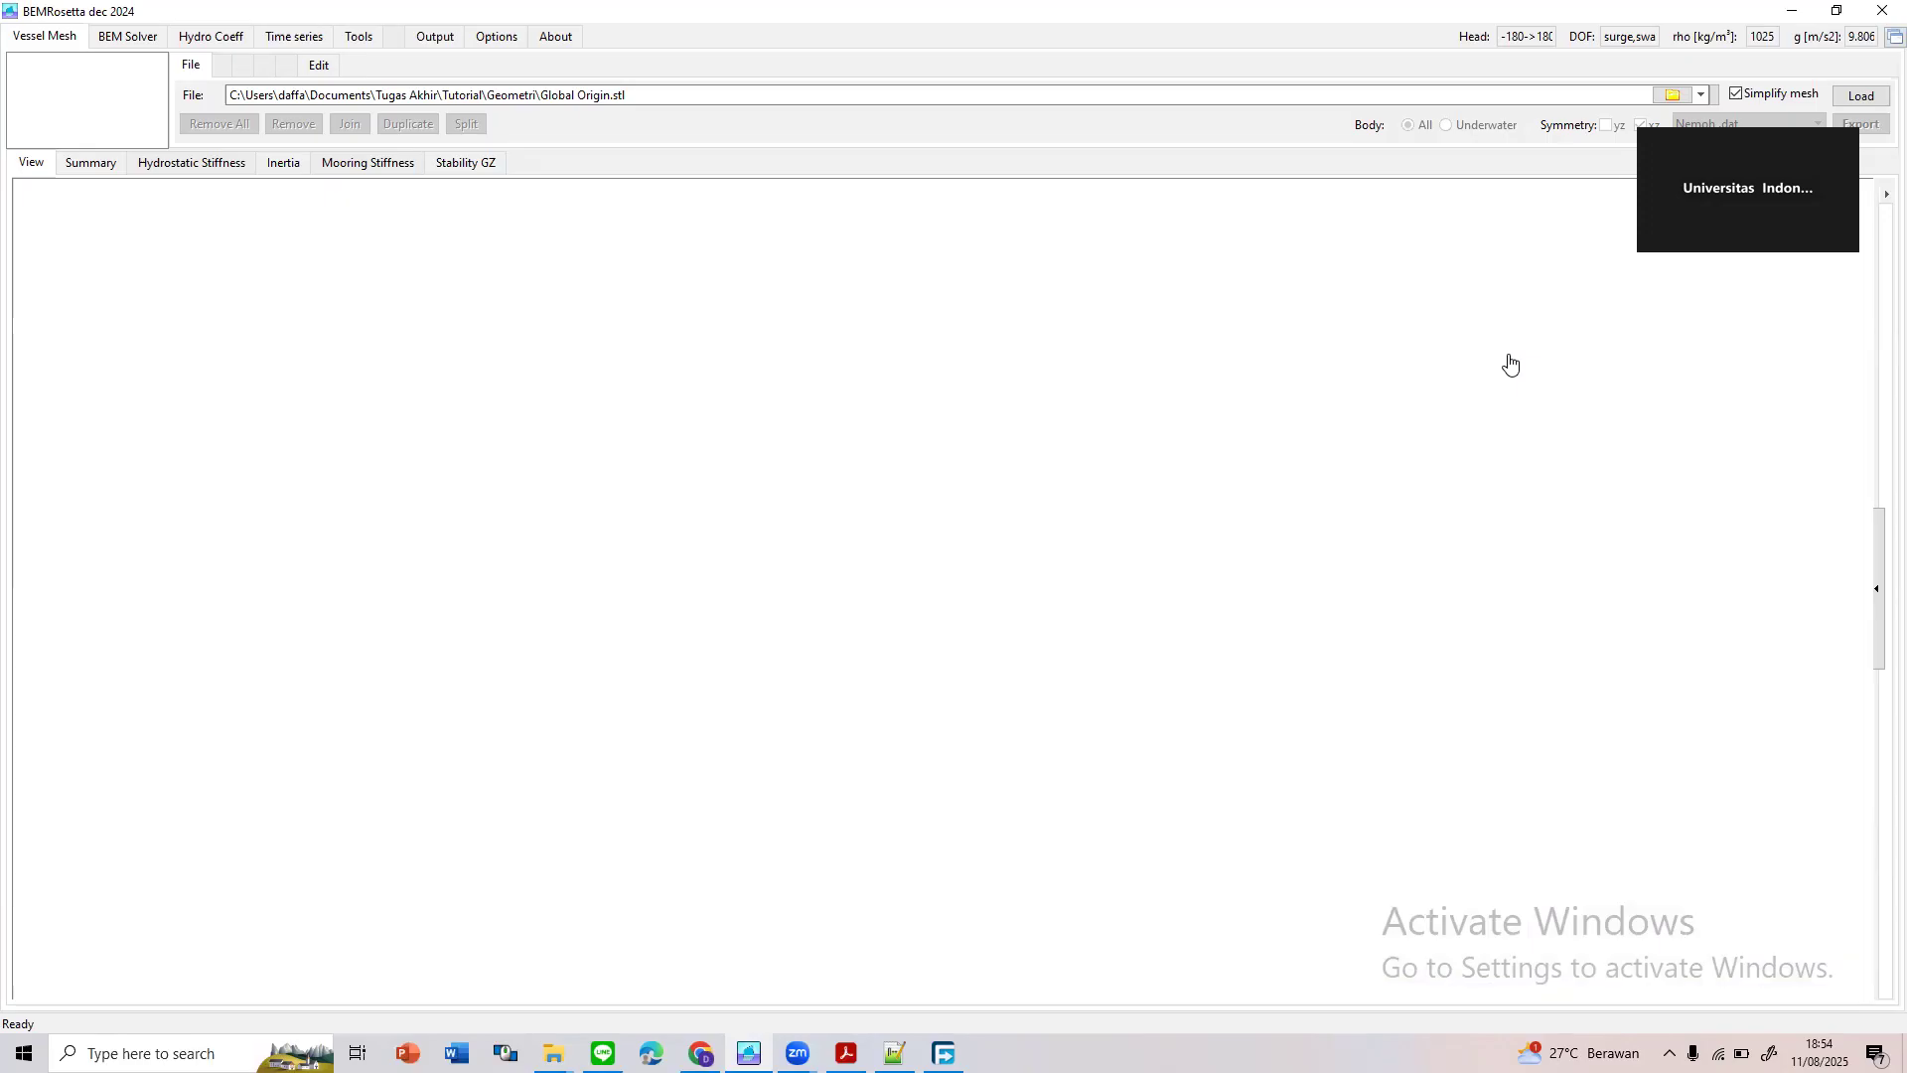
pyautogui.click(1669, 96)
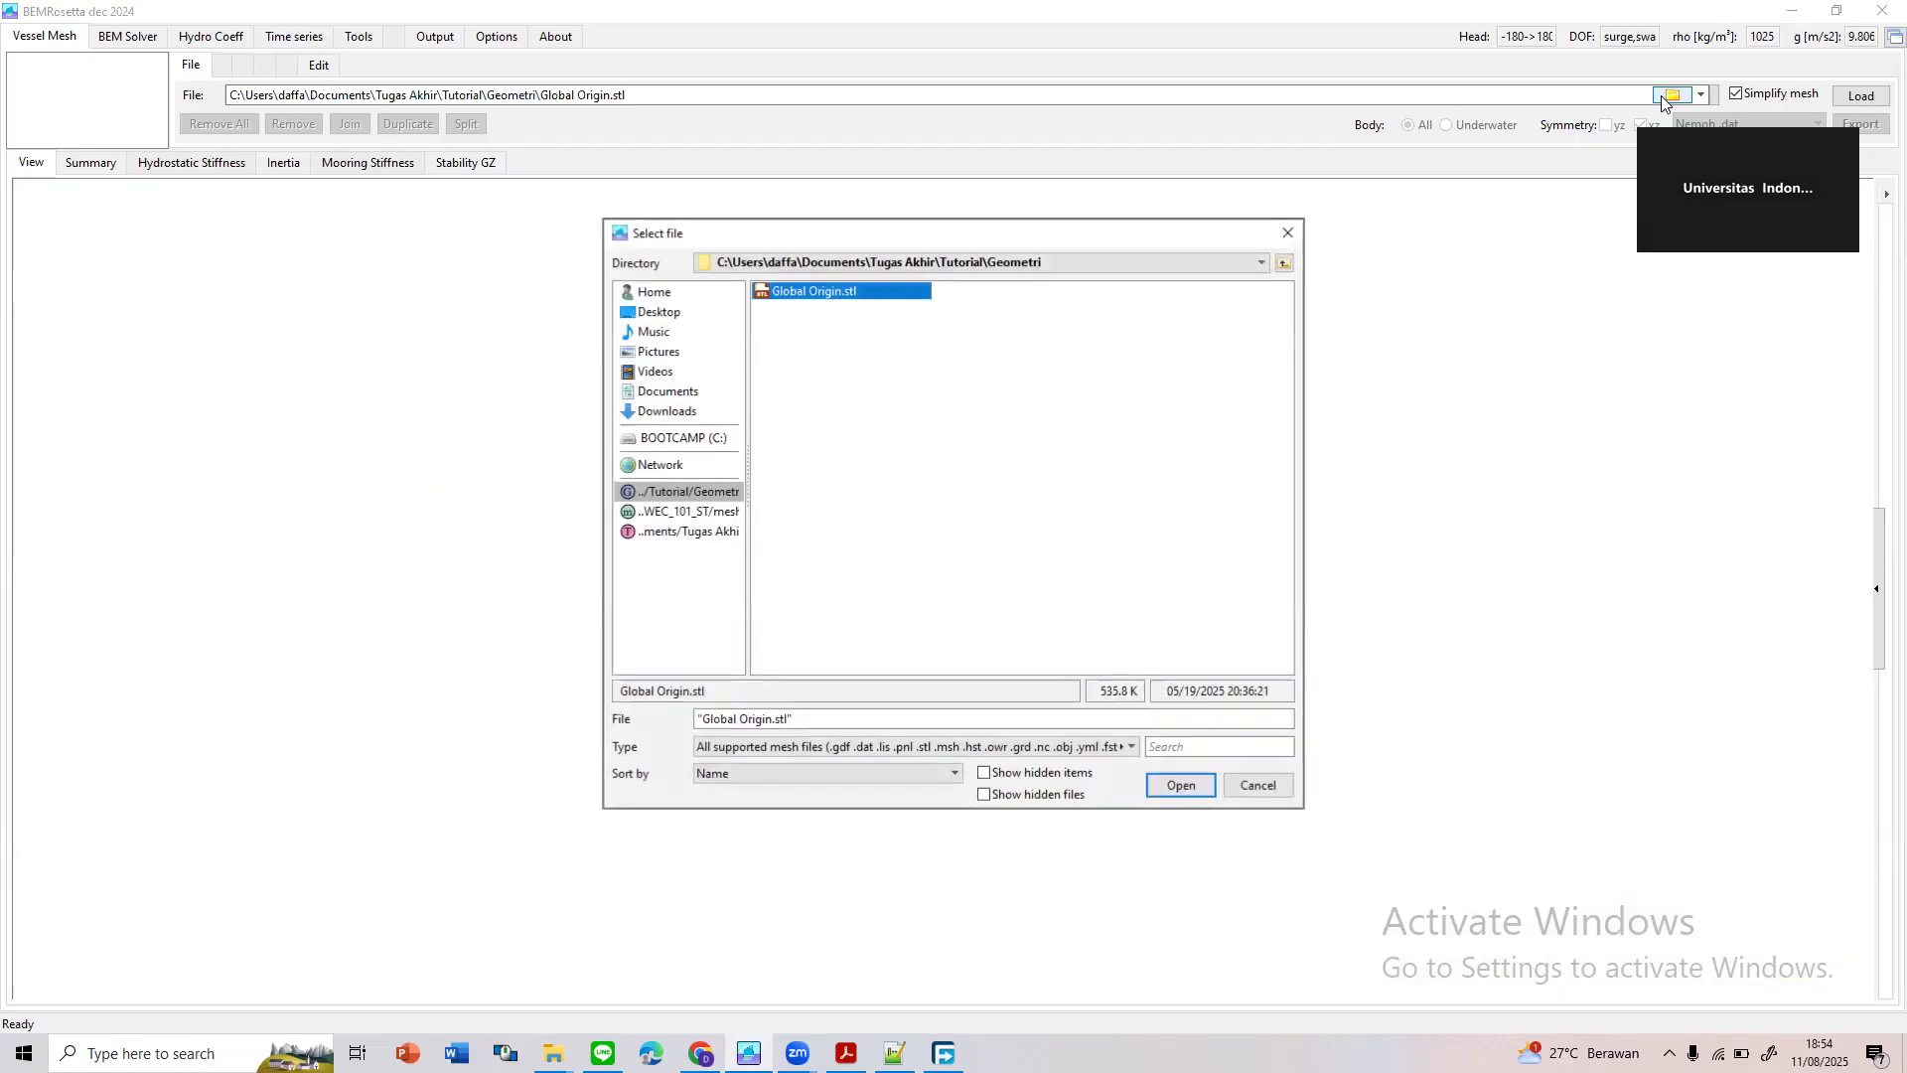
pyautogui.click(1288, 235)
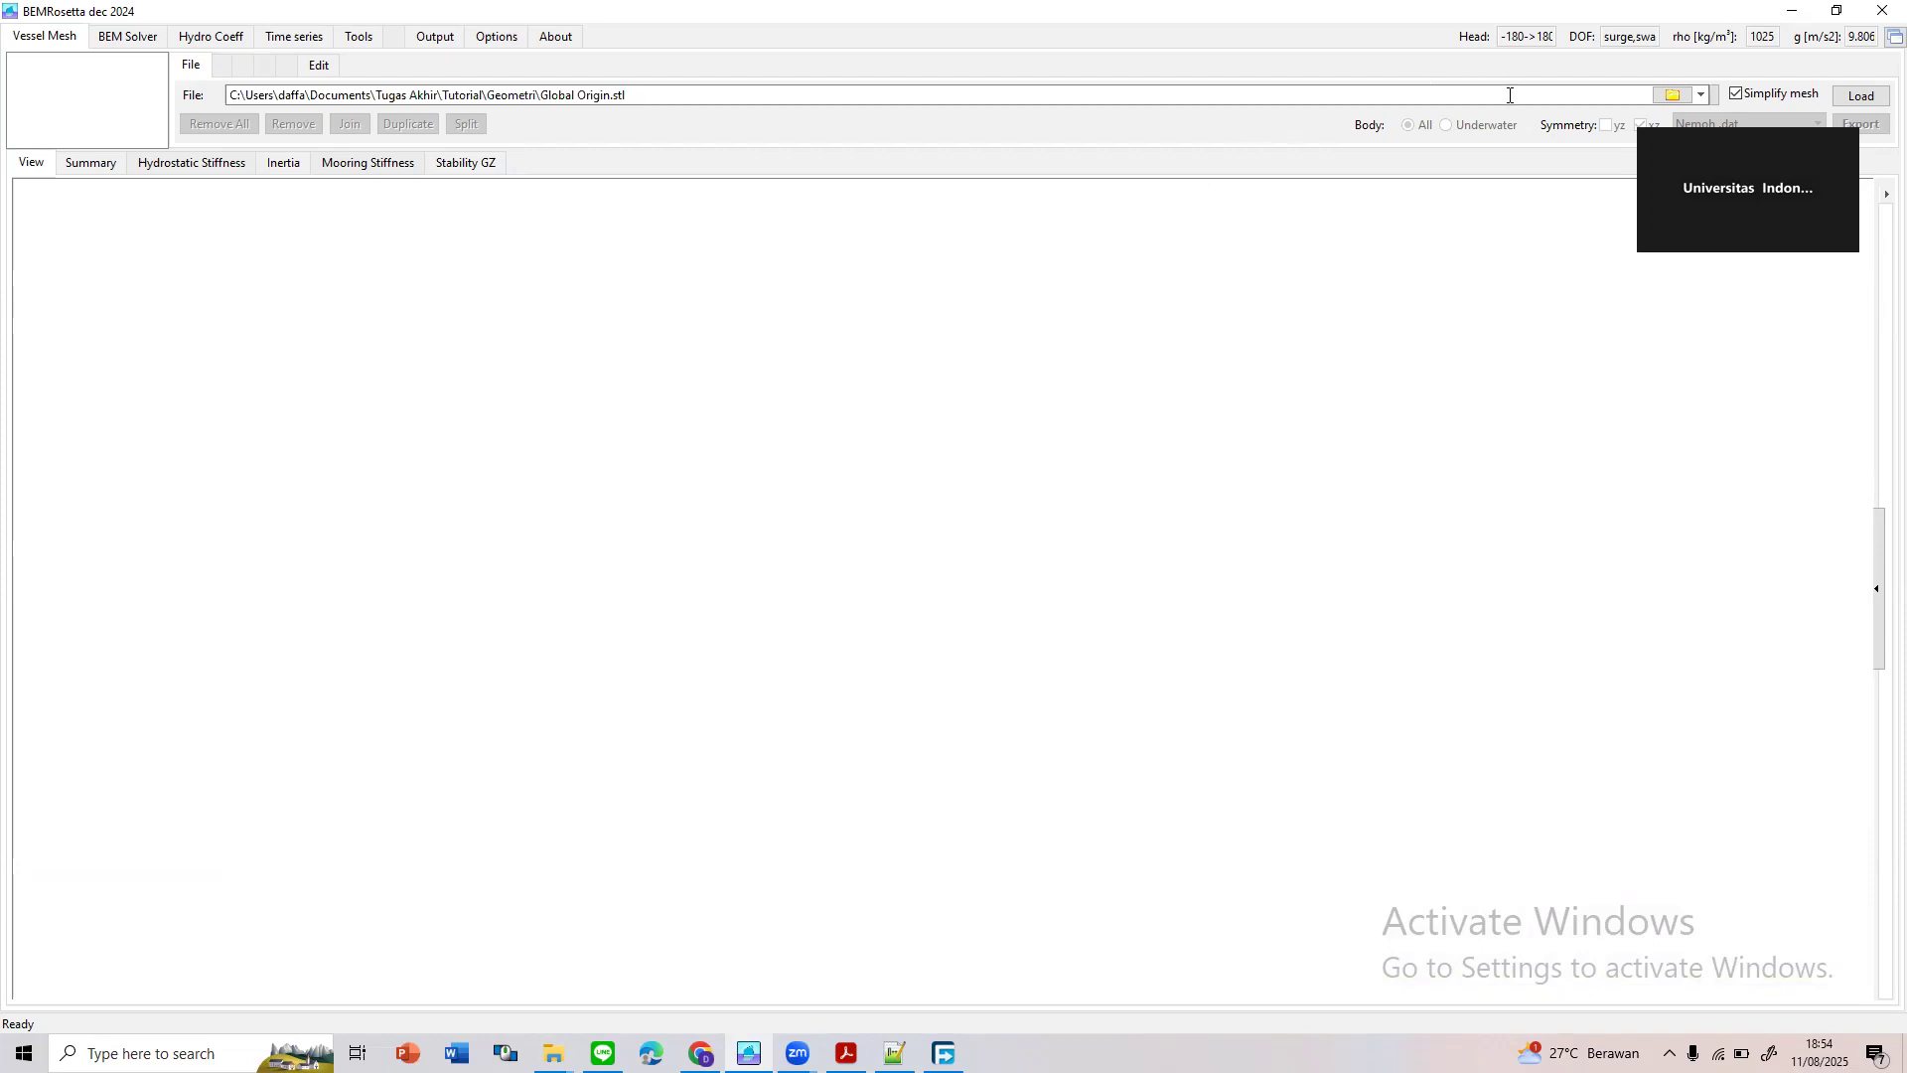
pyautogui.click(1673, 96)
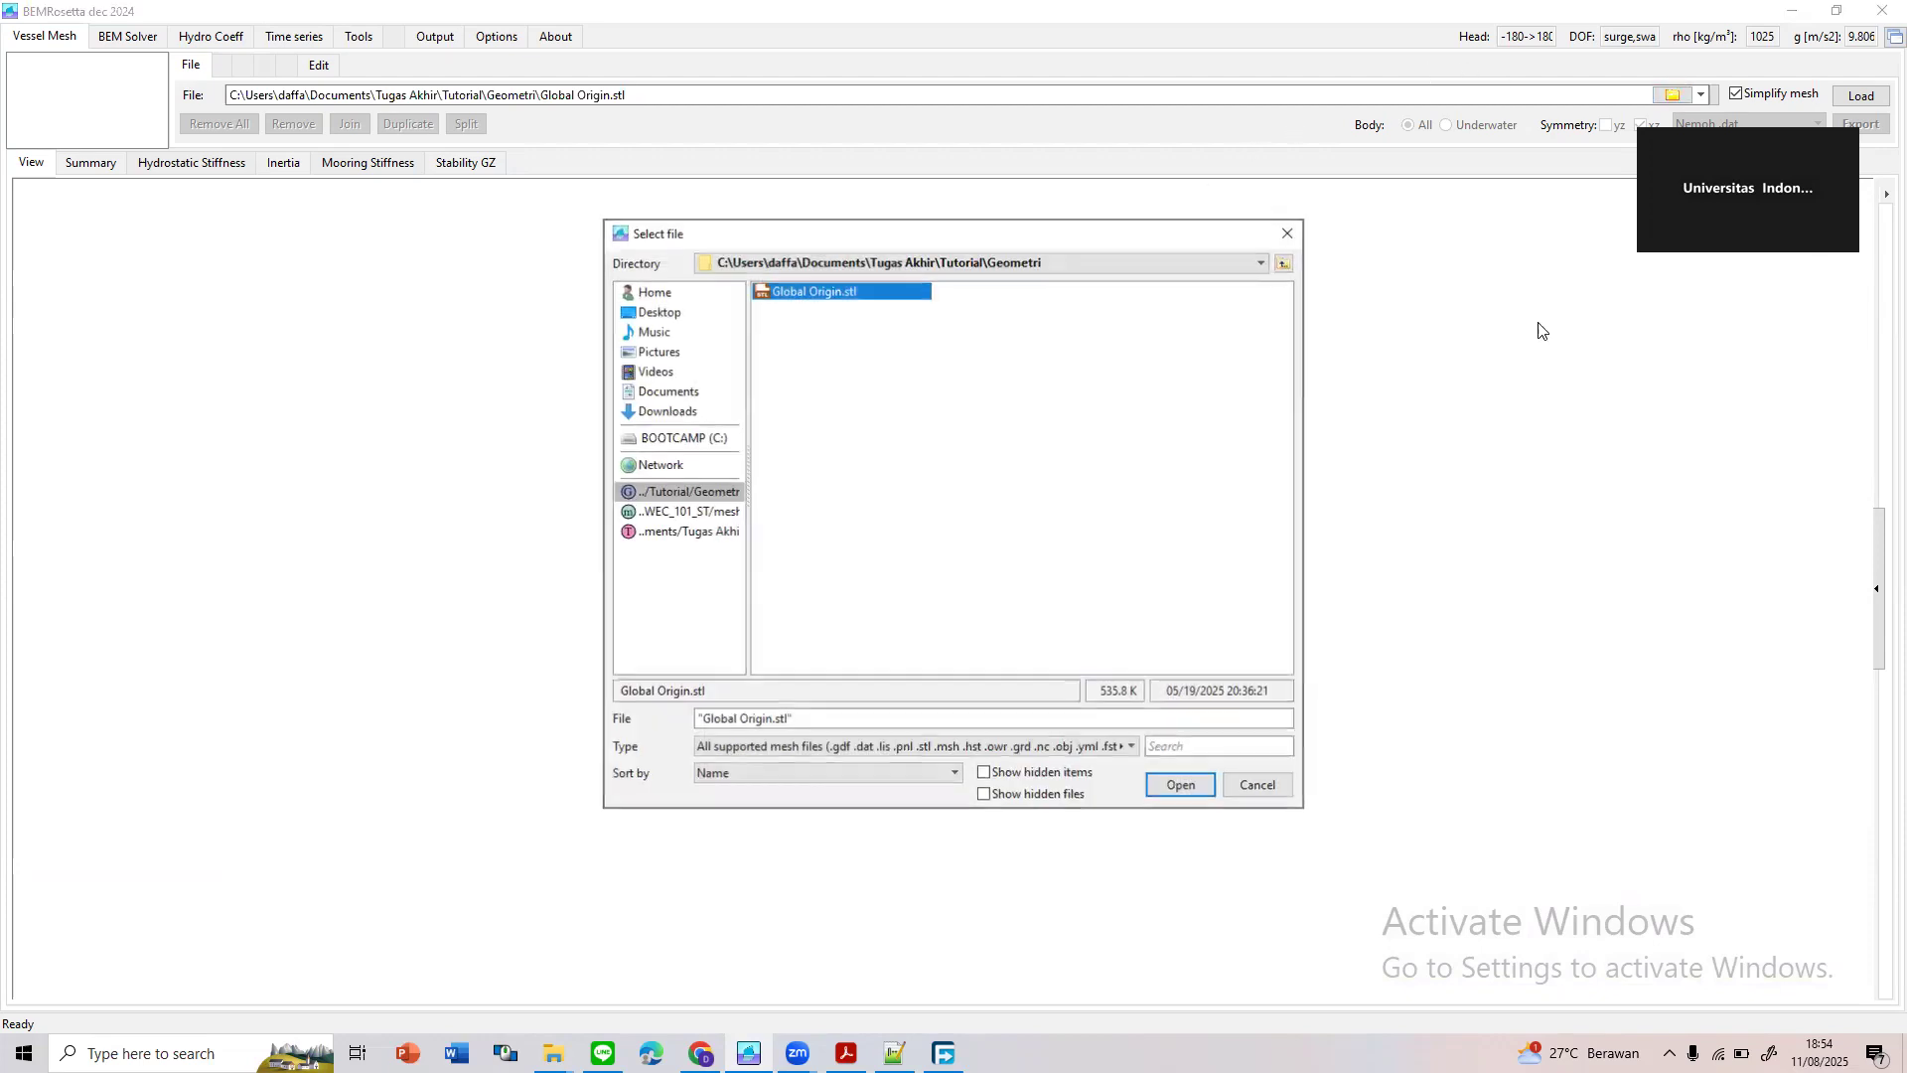
pyautogui.click(1289, 233)
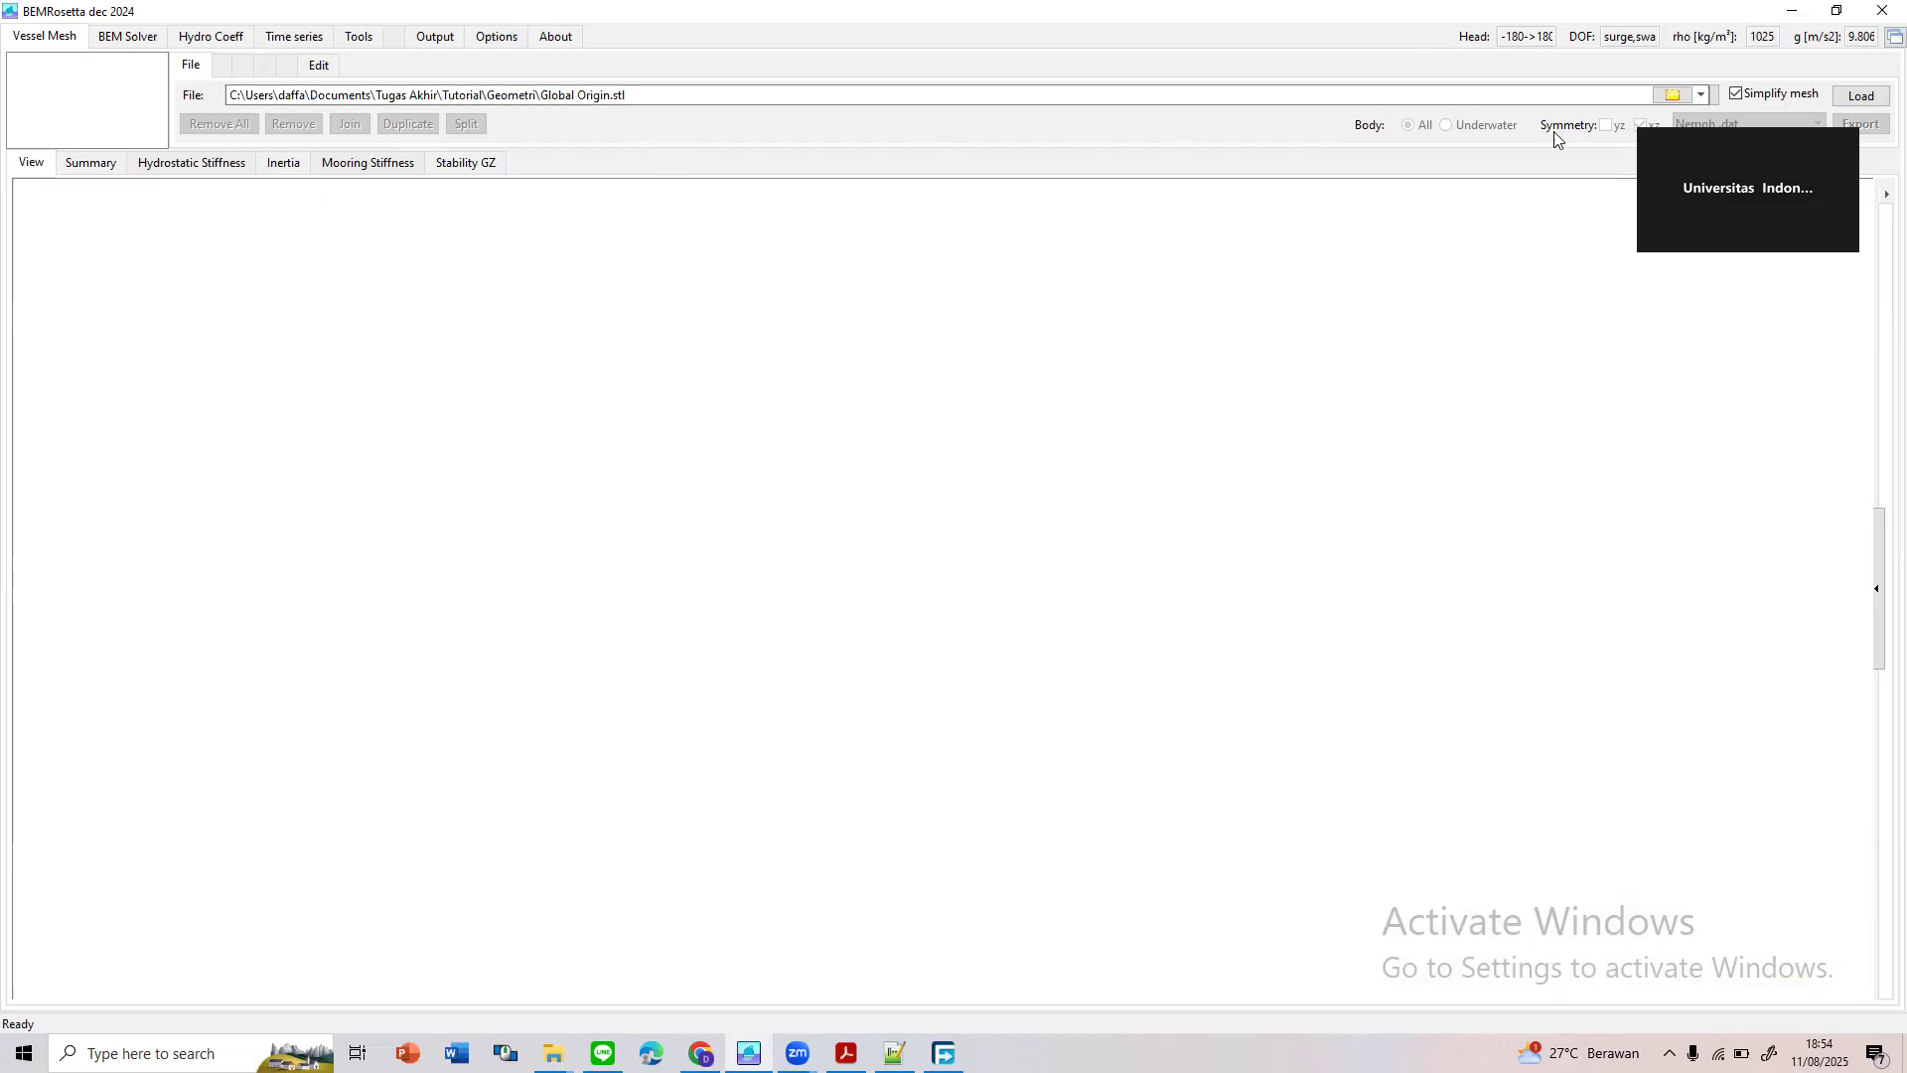
pyautogui.click(1673, 94)
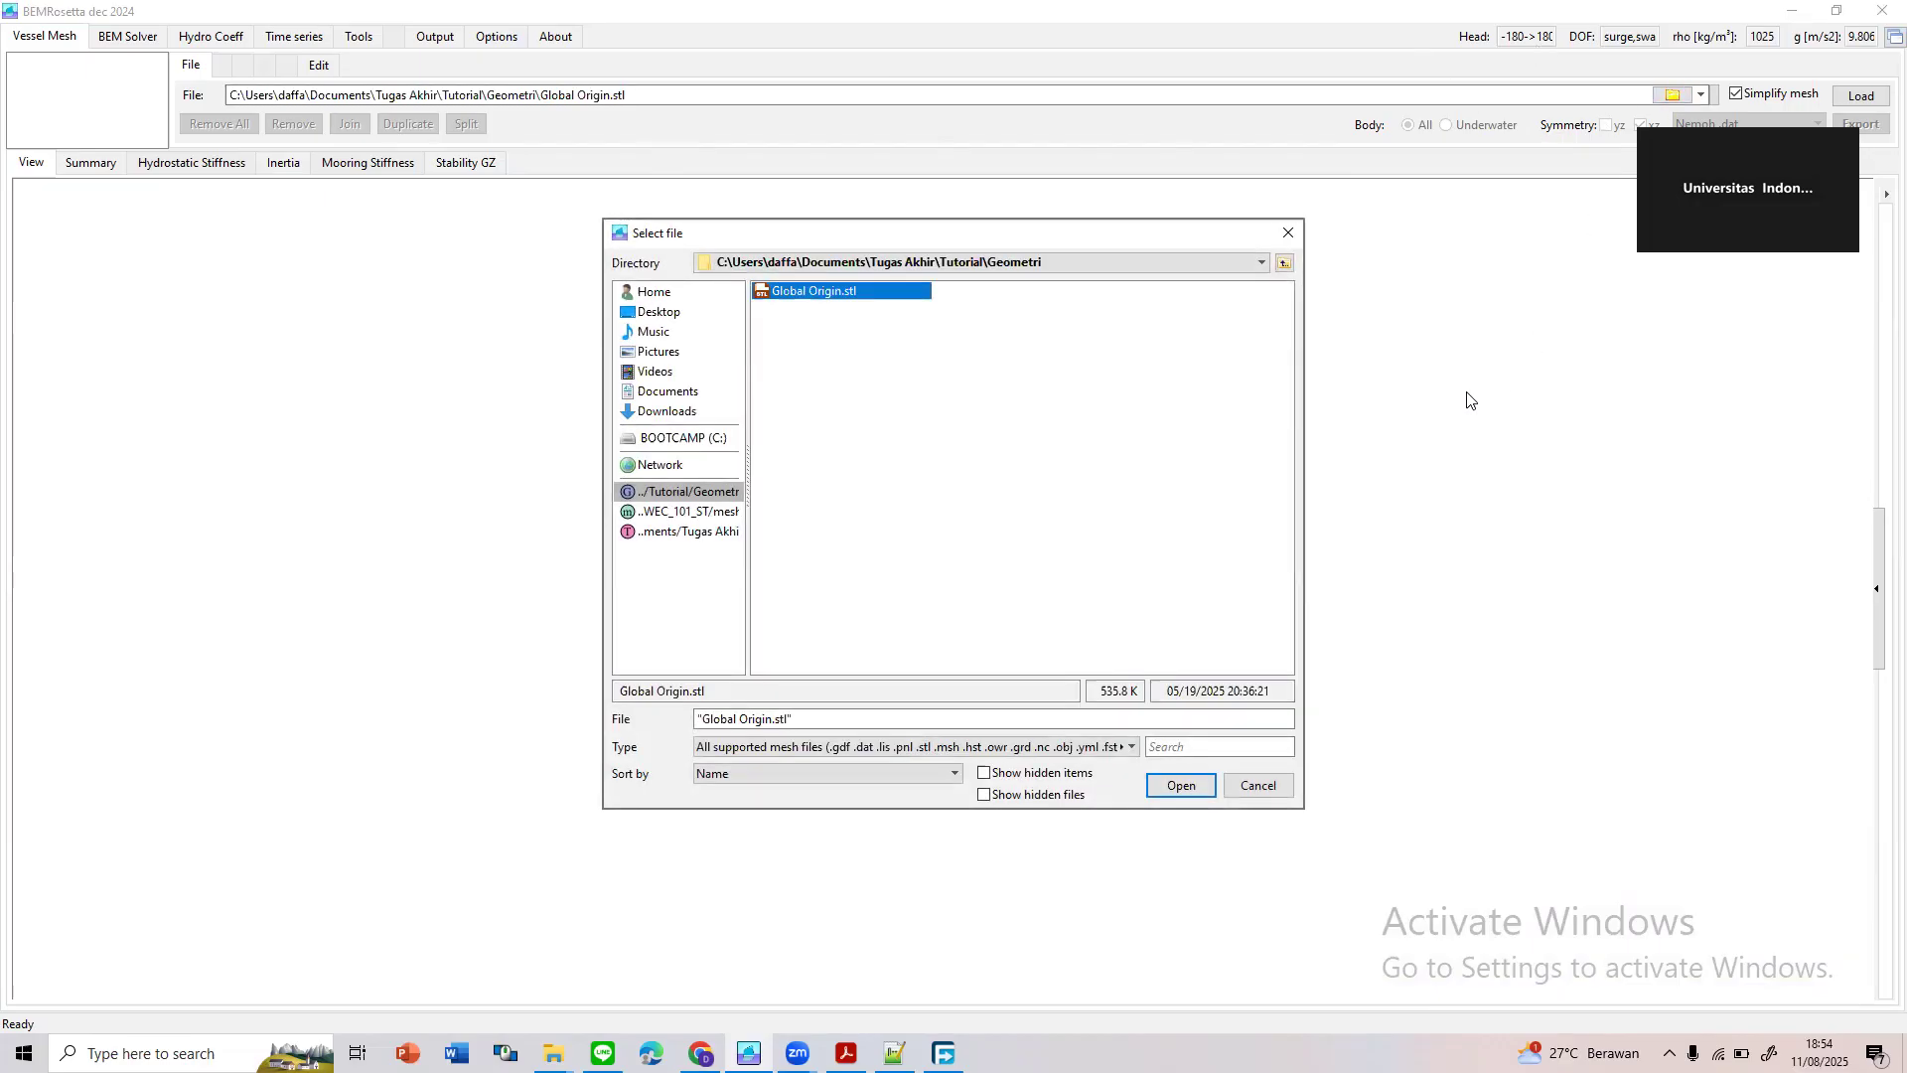
pyautogui.click(1288, 230)
pyautogui.doubleClick(1388, 25)
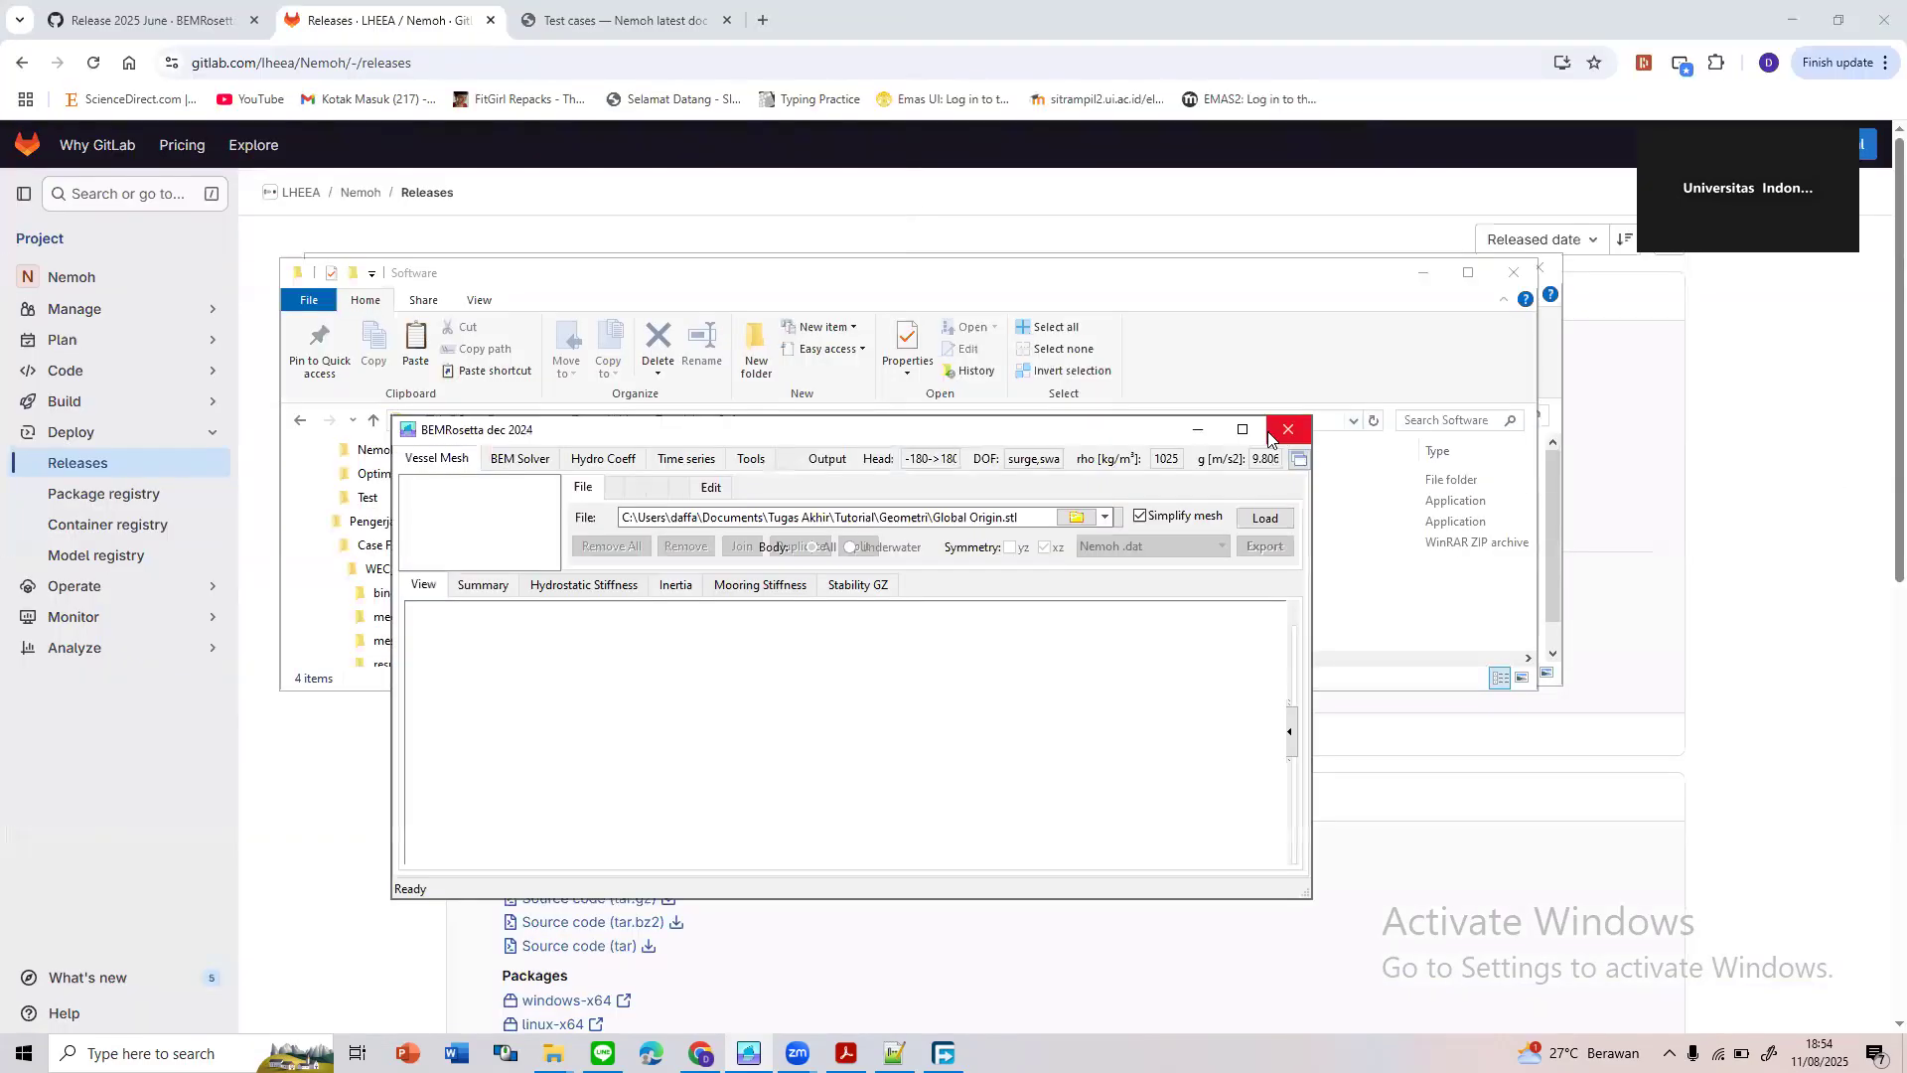
pyautogui.click(1243, 427)
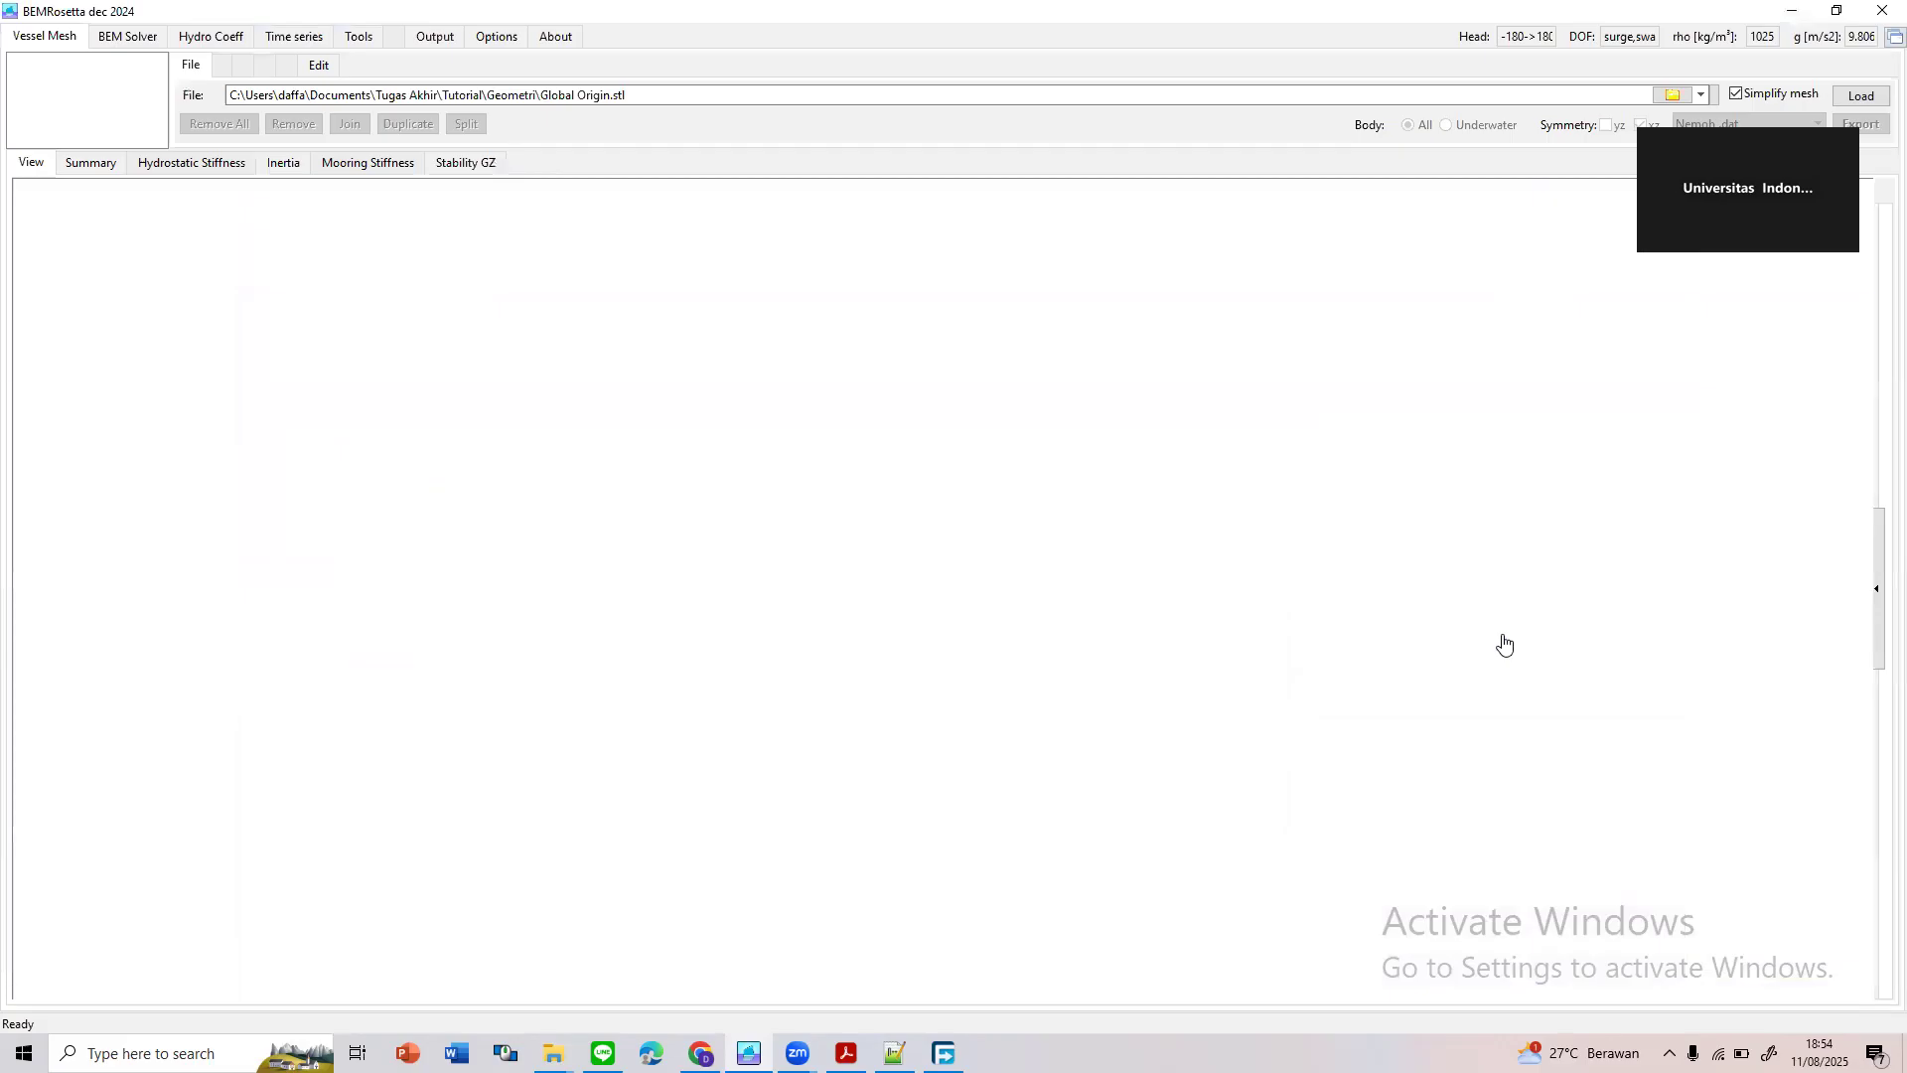
# Look through the Geometri folder and the supported mesh file types in an enlarged mesh file selection dialog, and close it without loading
pyautogui.click(1672, 94)
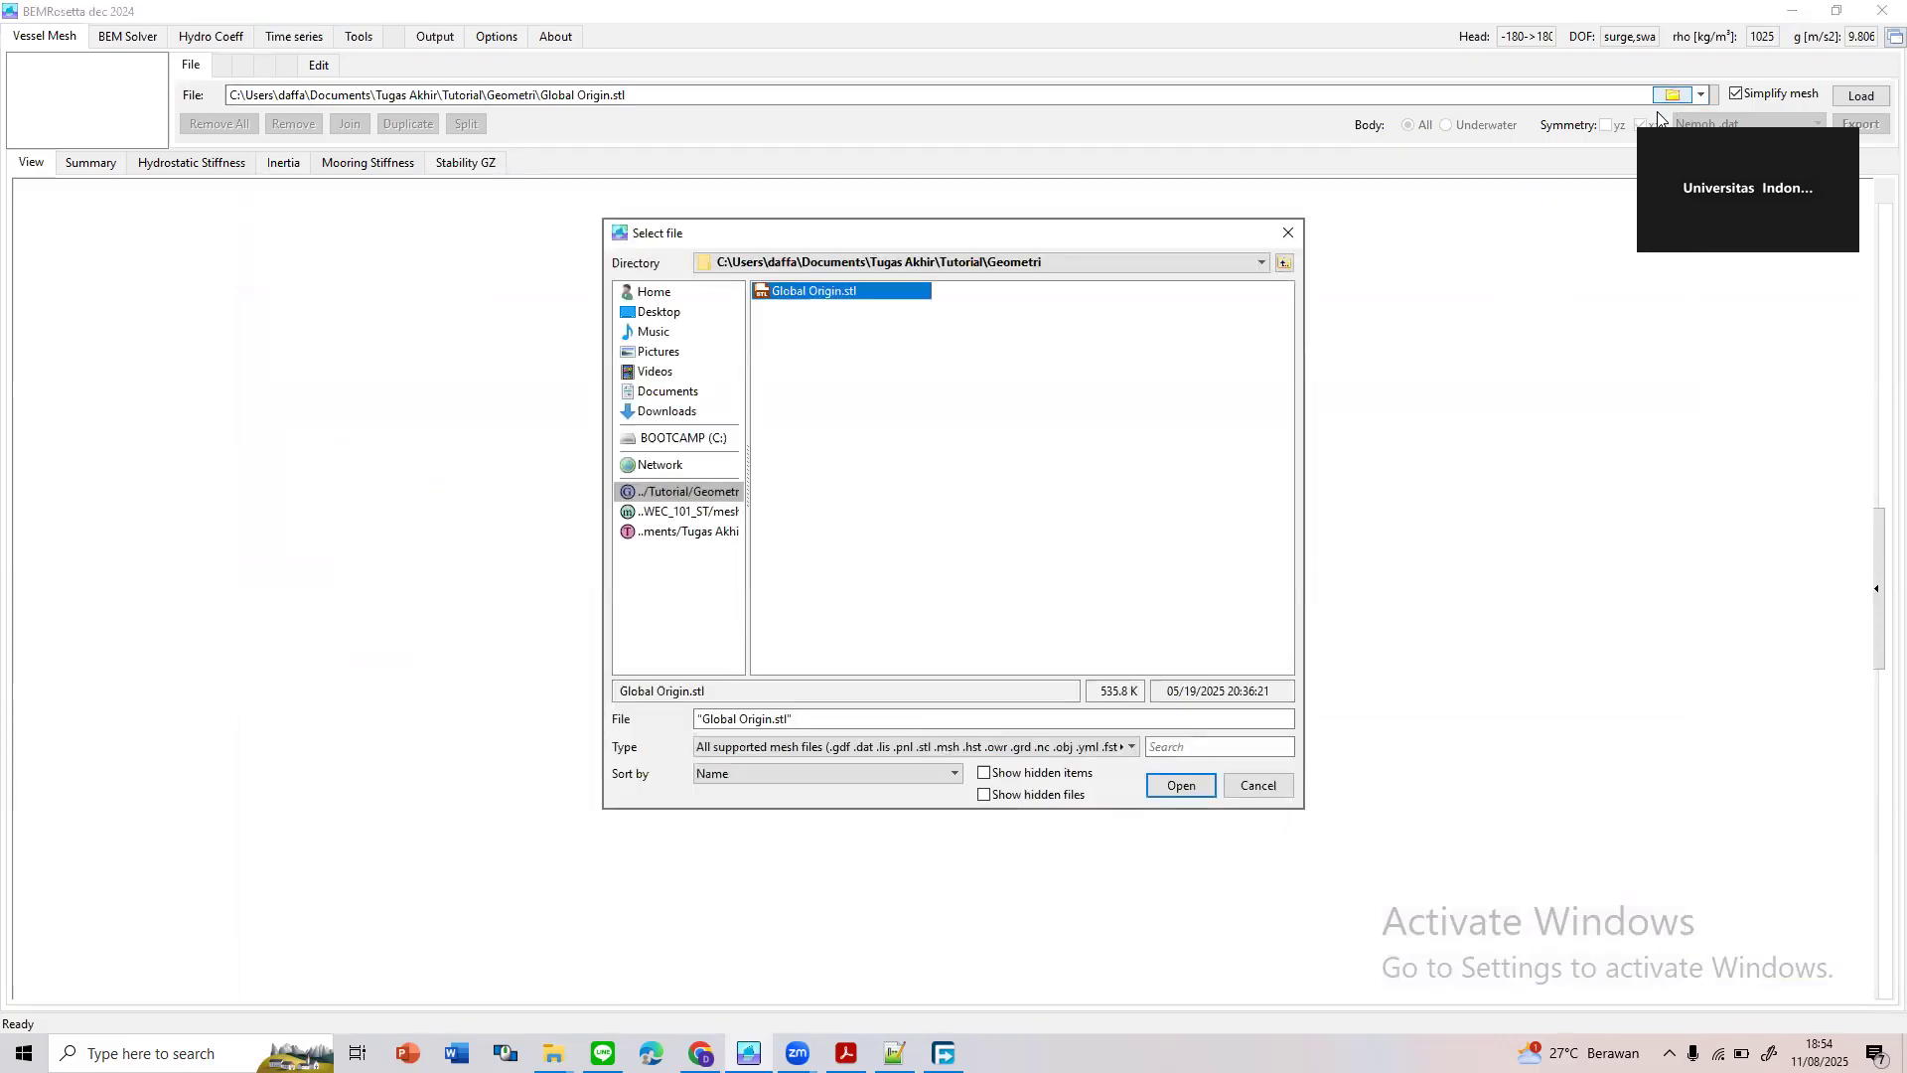
pyautogui.click(1284, 262)
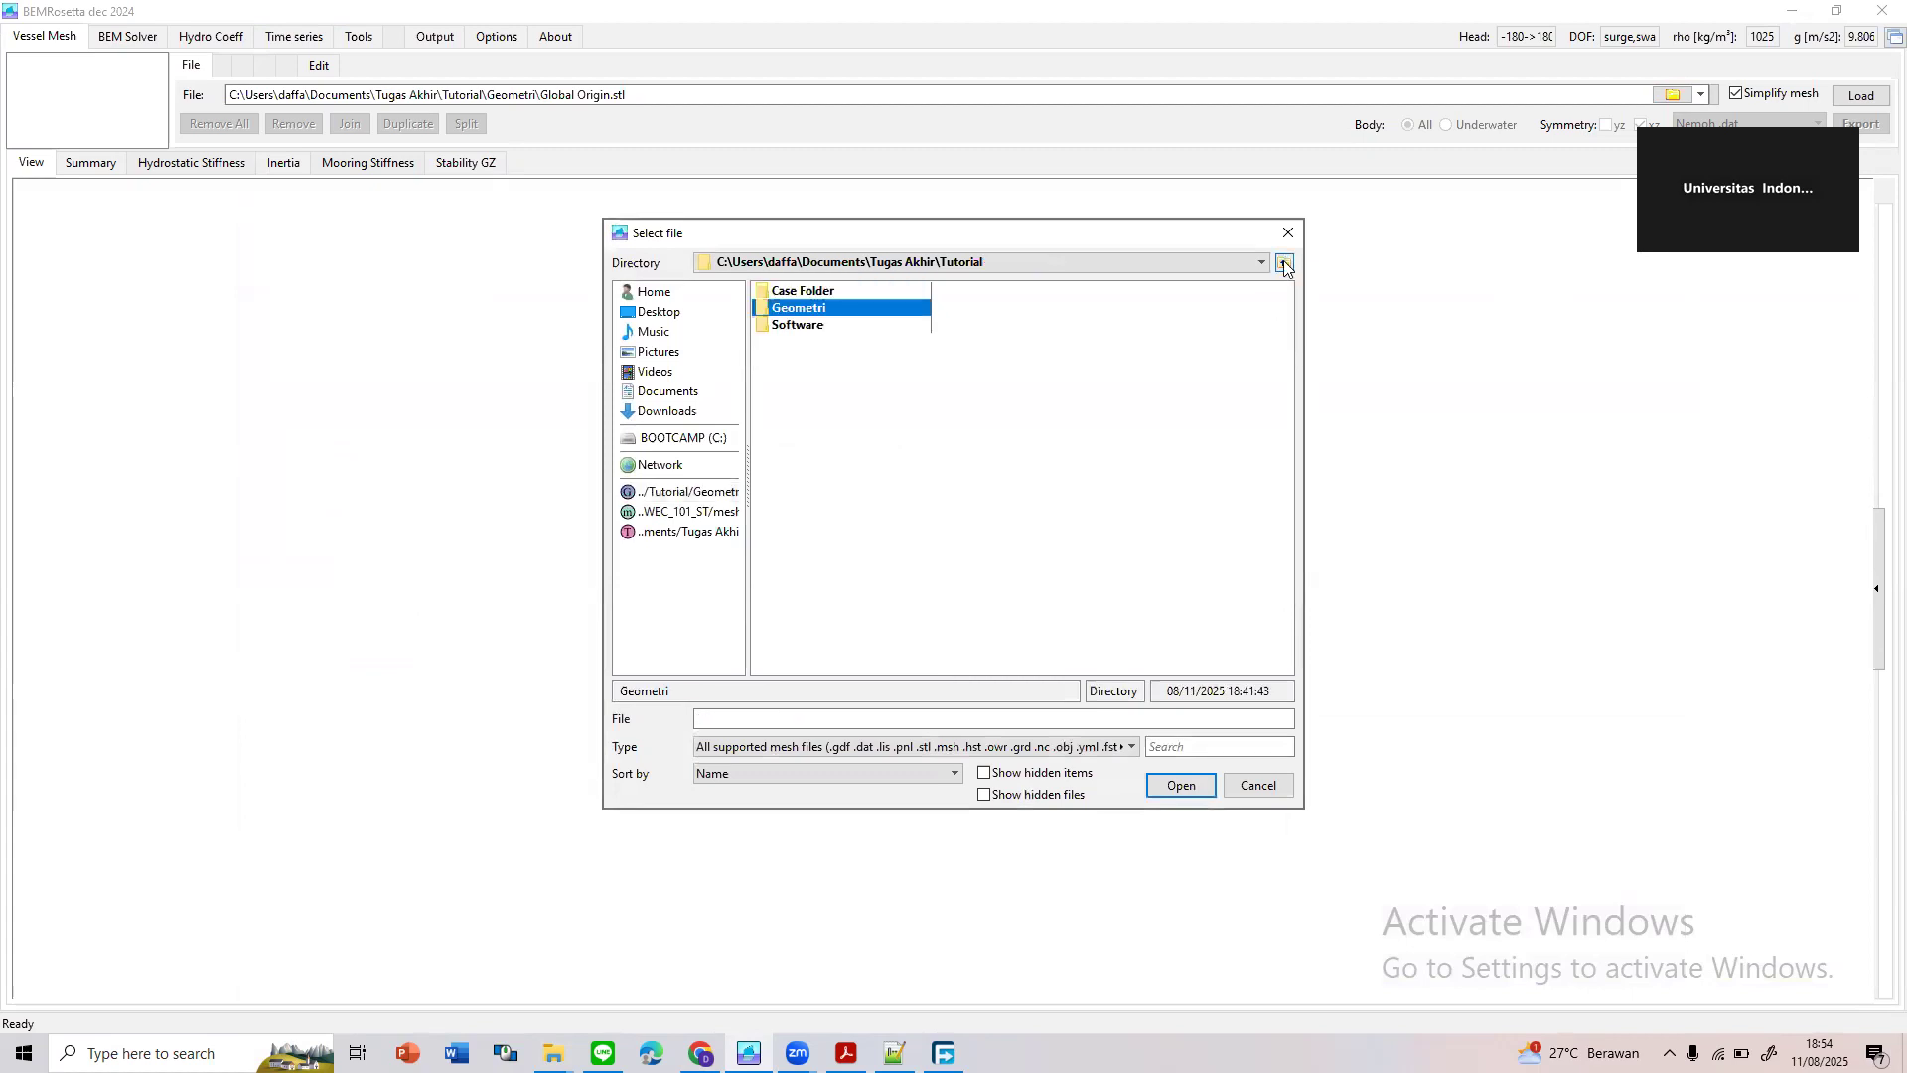
pyautogui.doubleClick(851, 310)
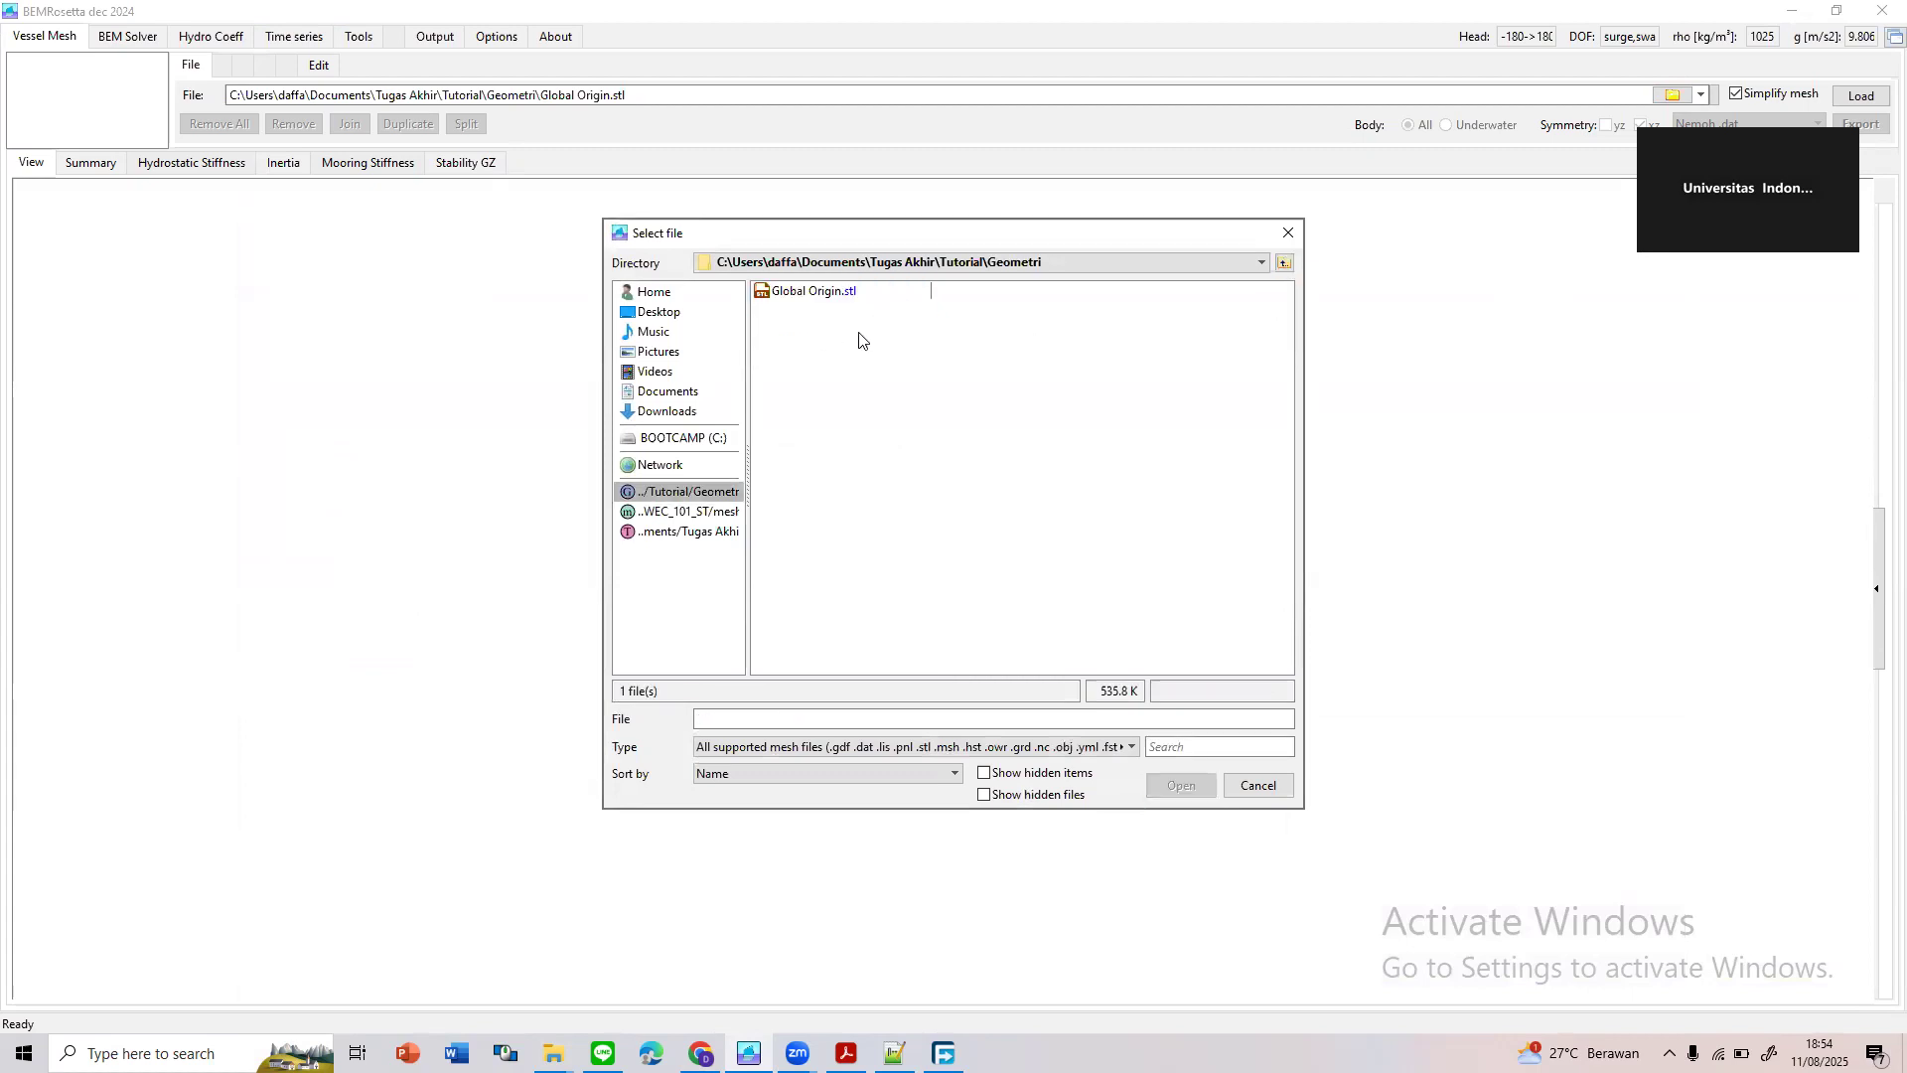
pyautogui.click(846, 747)
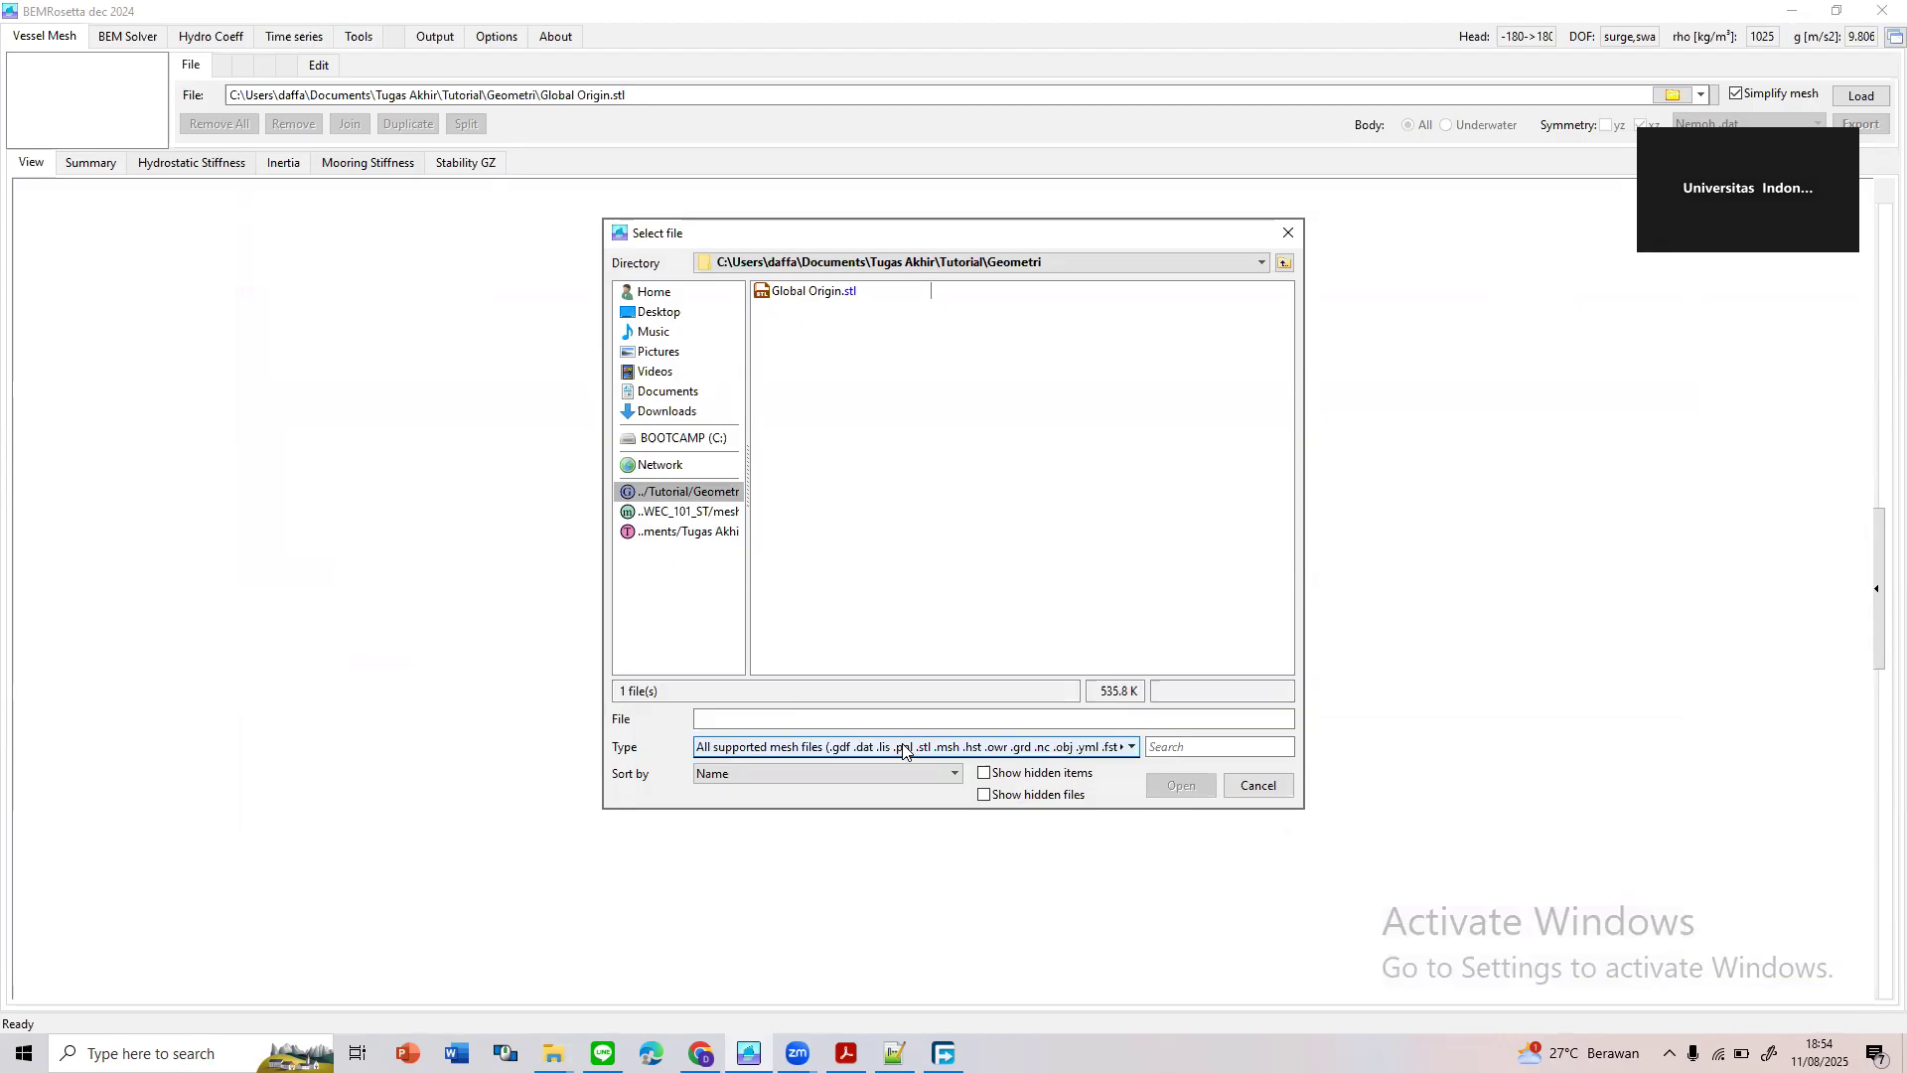
pyautogui.click(1307, 811)
pyautogui.moveTo(1307, 811); pyautogui.dragTo(1655, 919)
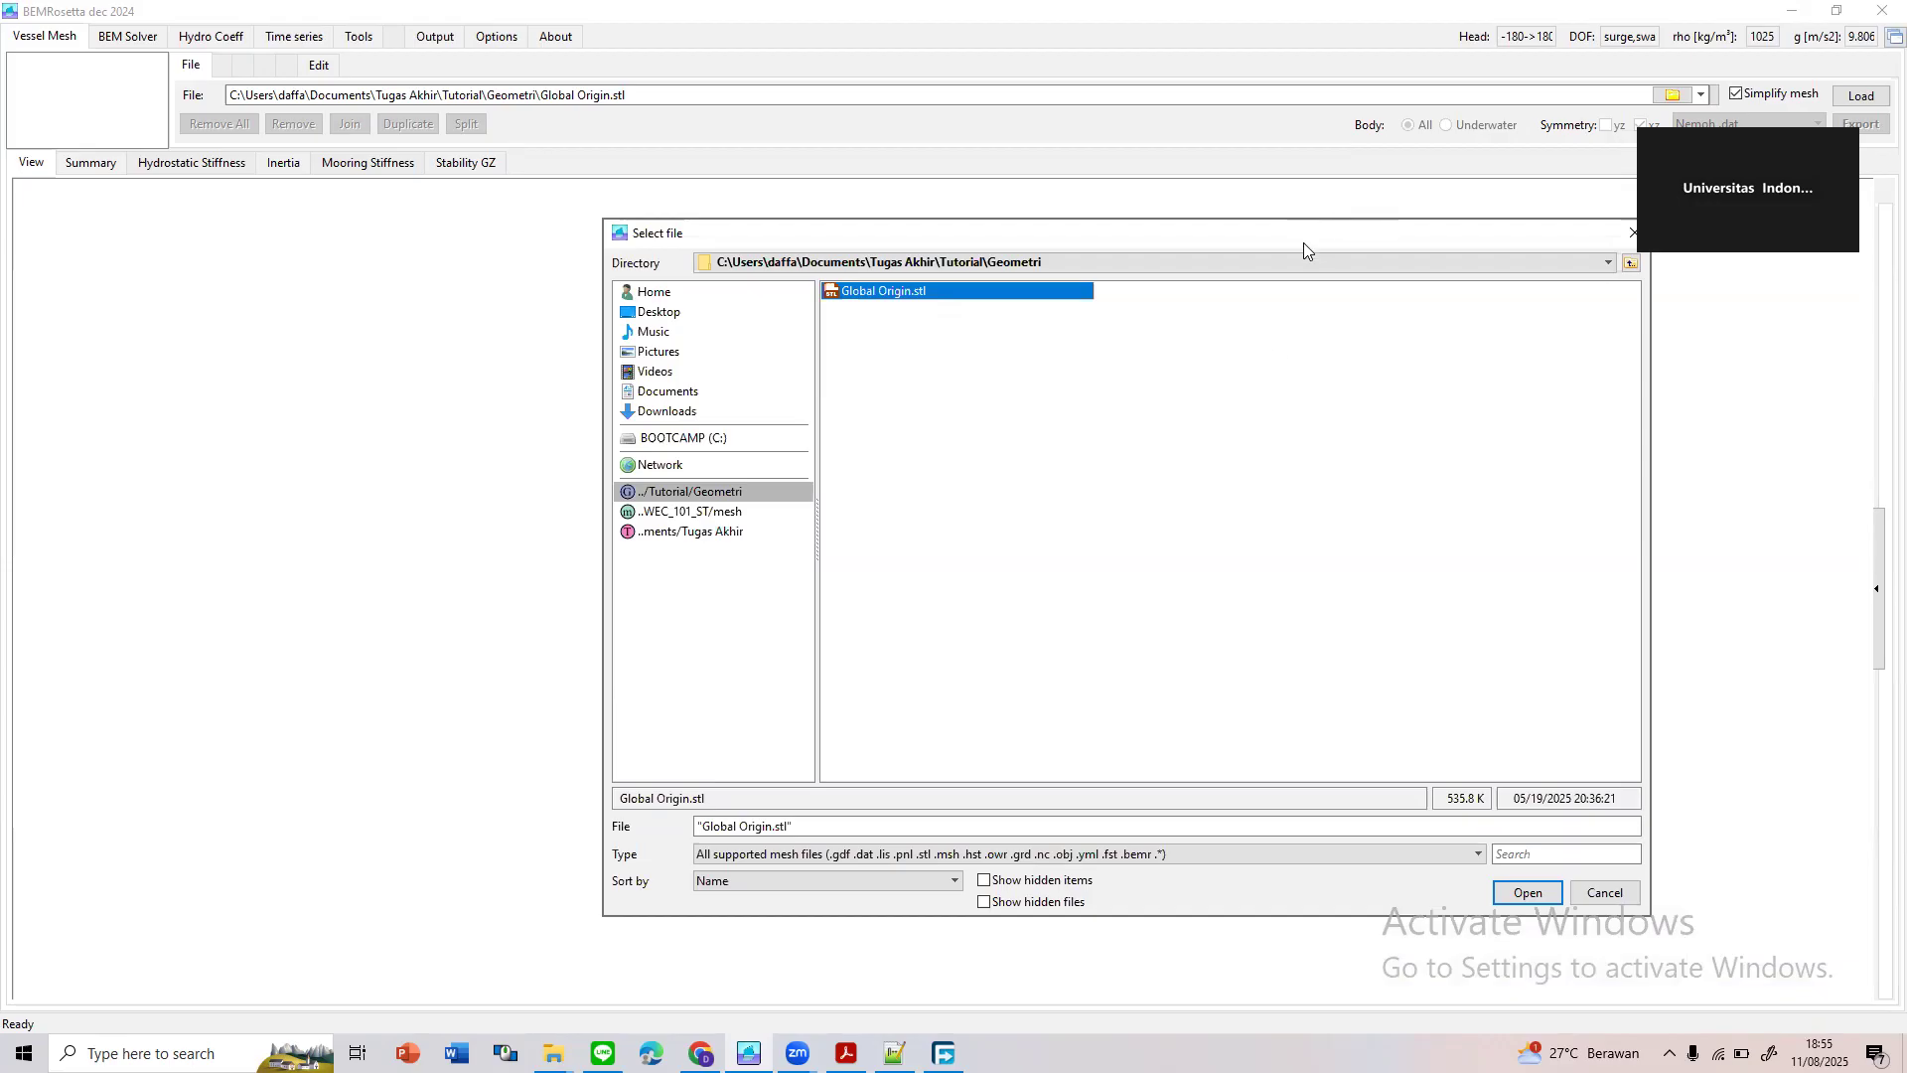
pyautogui.moveTo(1303, 243); pyautogui.dragTo(1337, 193)
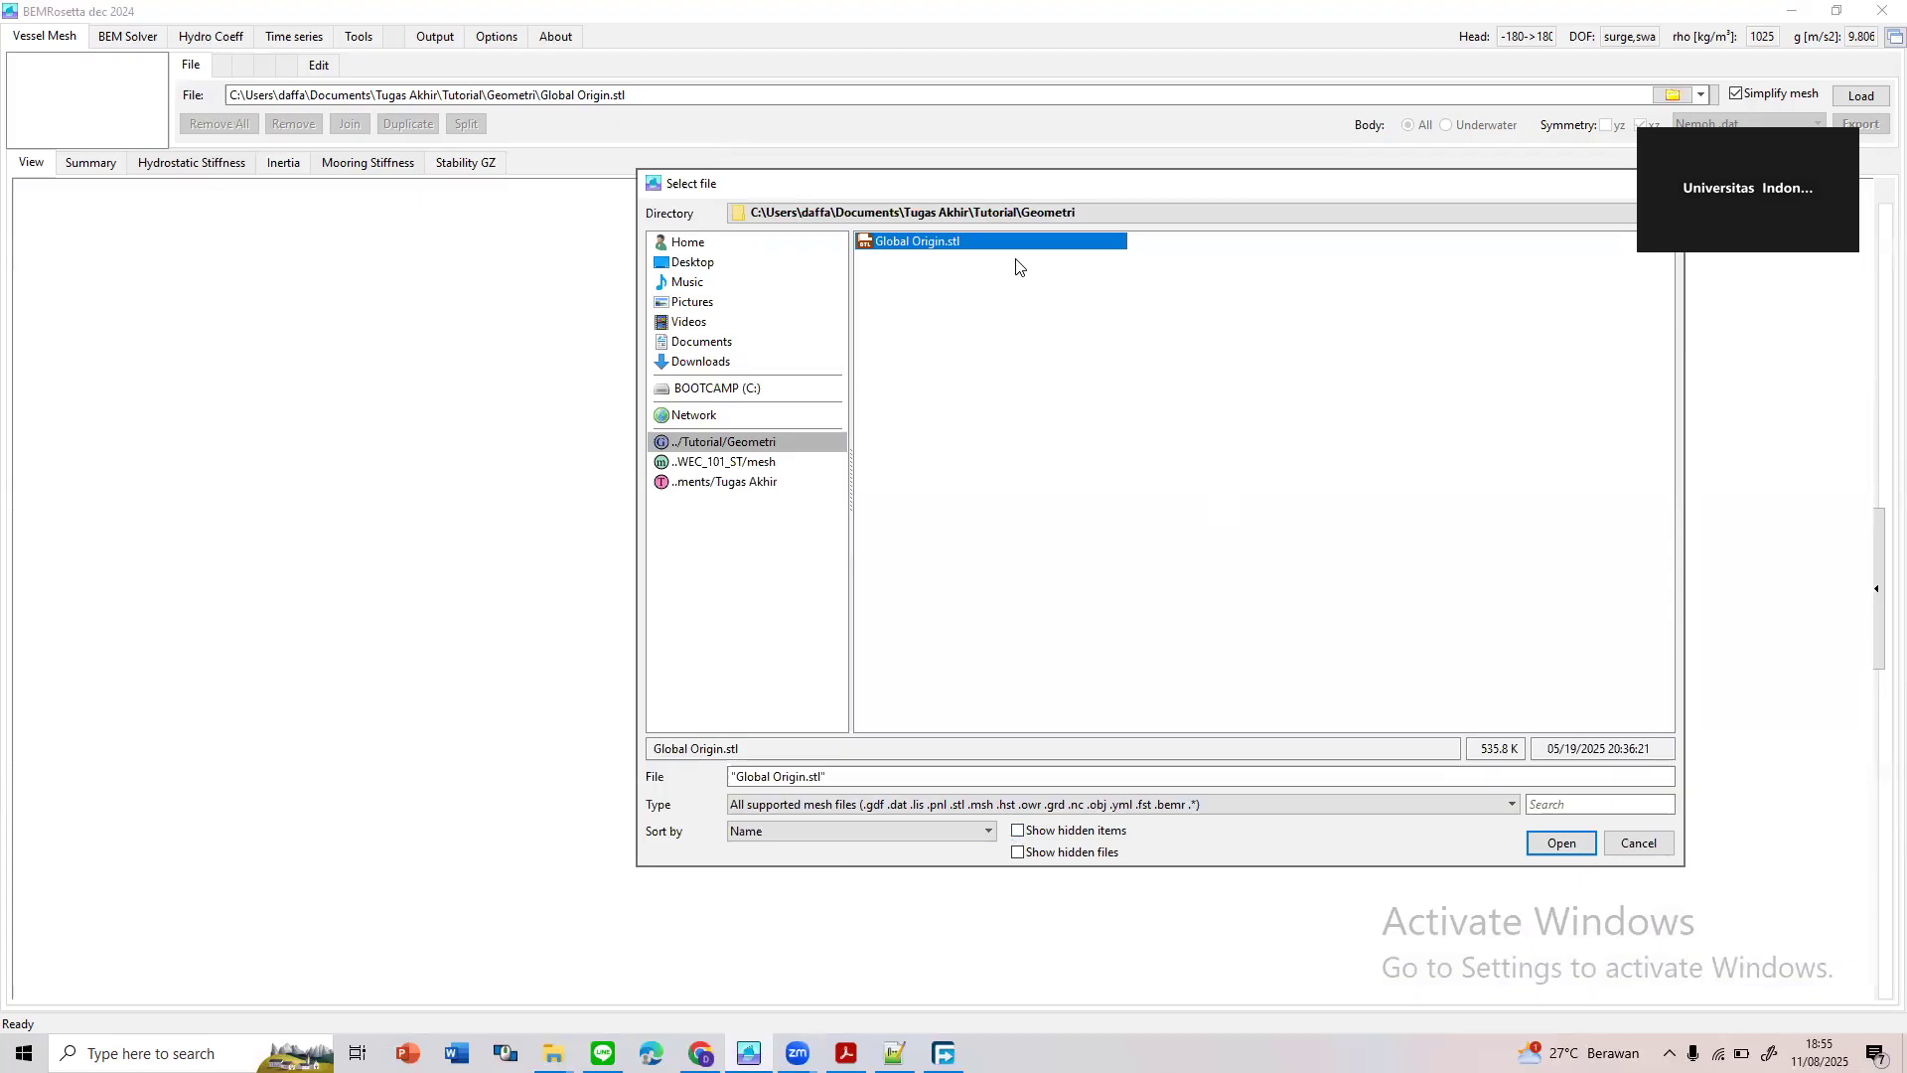
pyautogui.click(1657, 838)
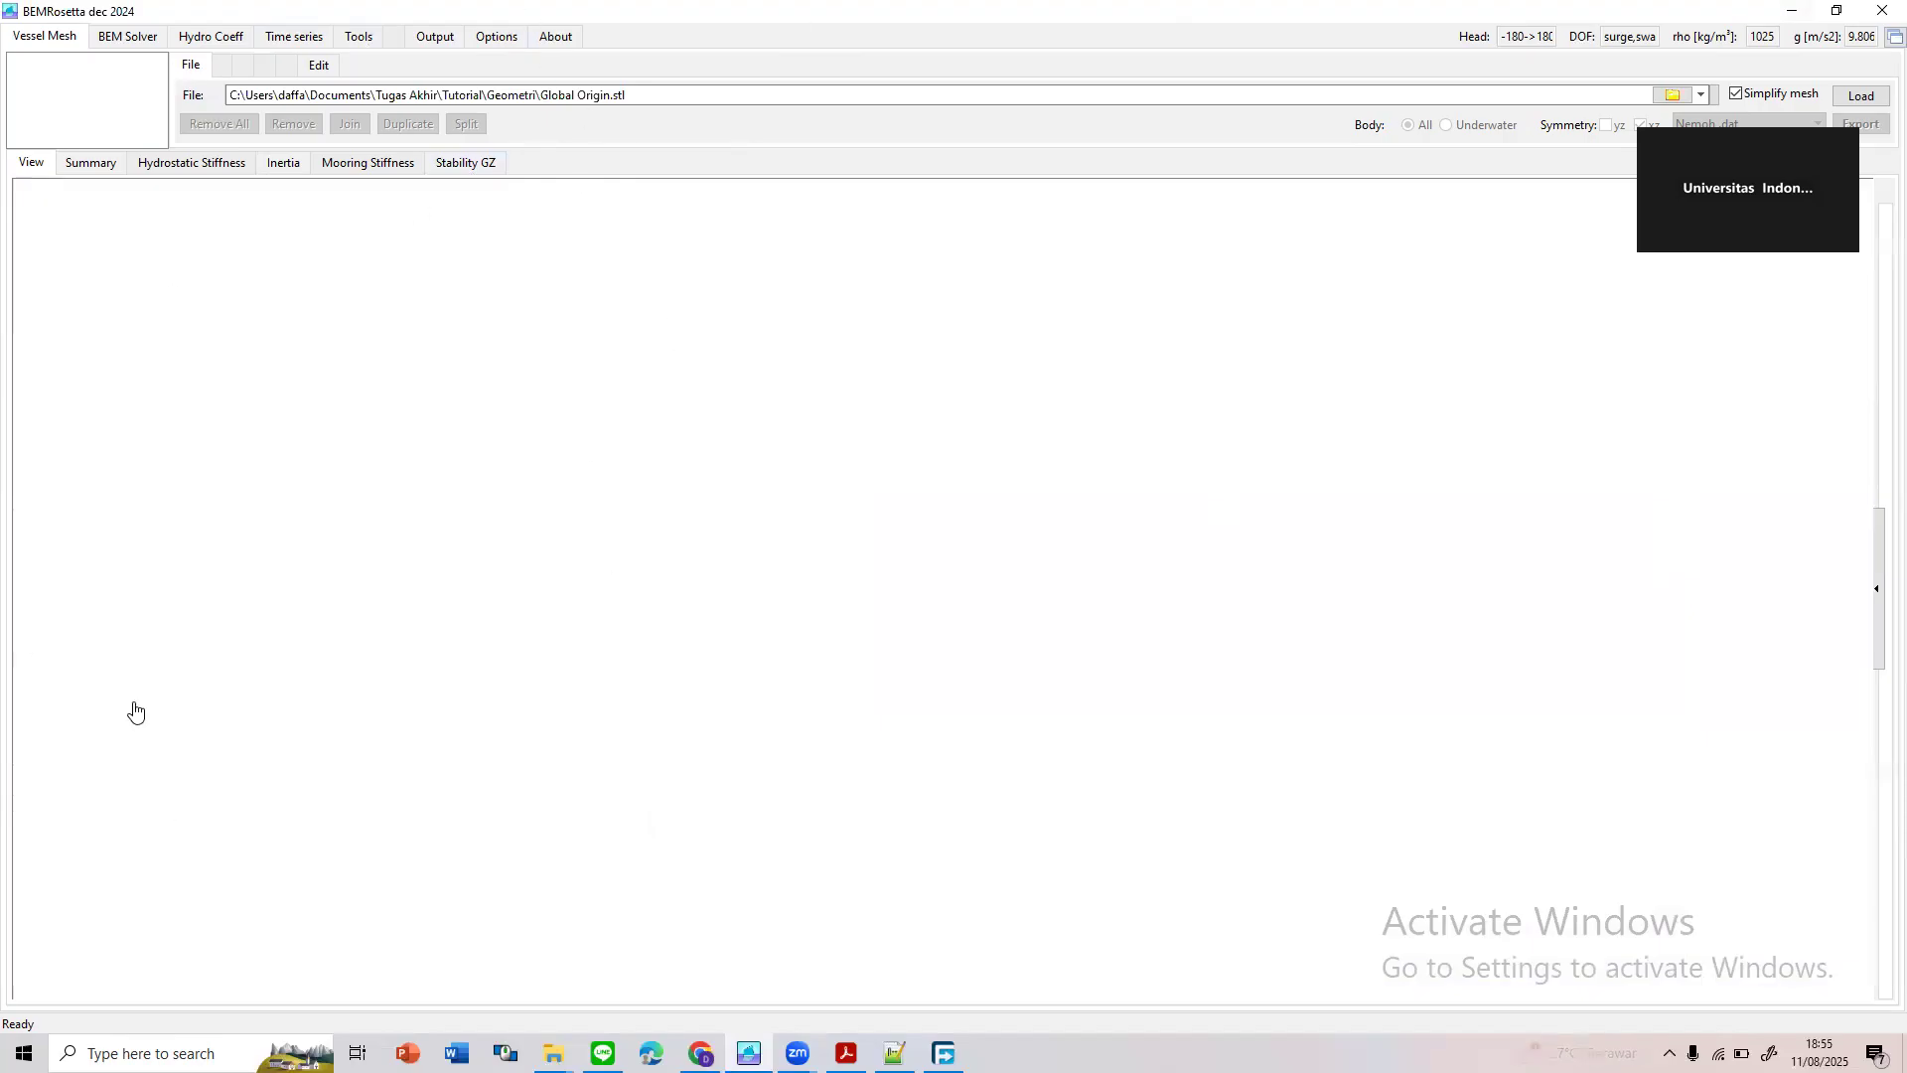
# Load Global Origin.stl from the Tutorial\Geometri folder as the vessel mesh
pyautogui.click(127, 35)
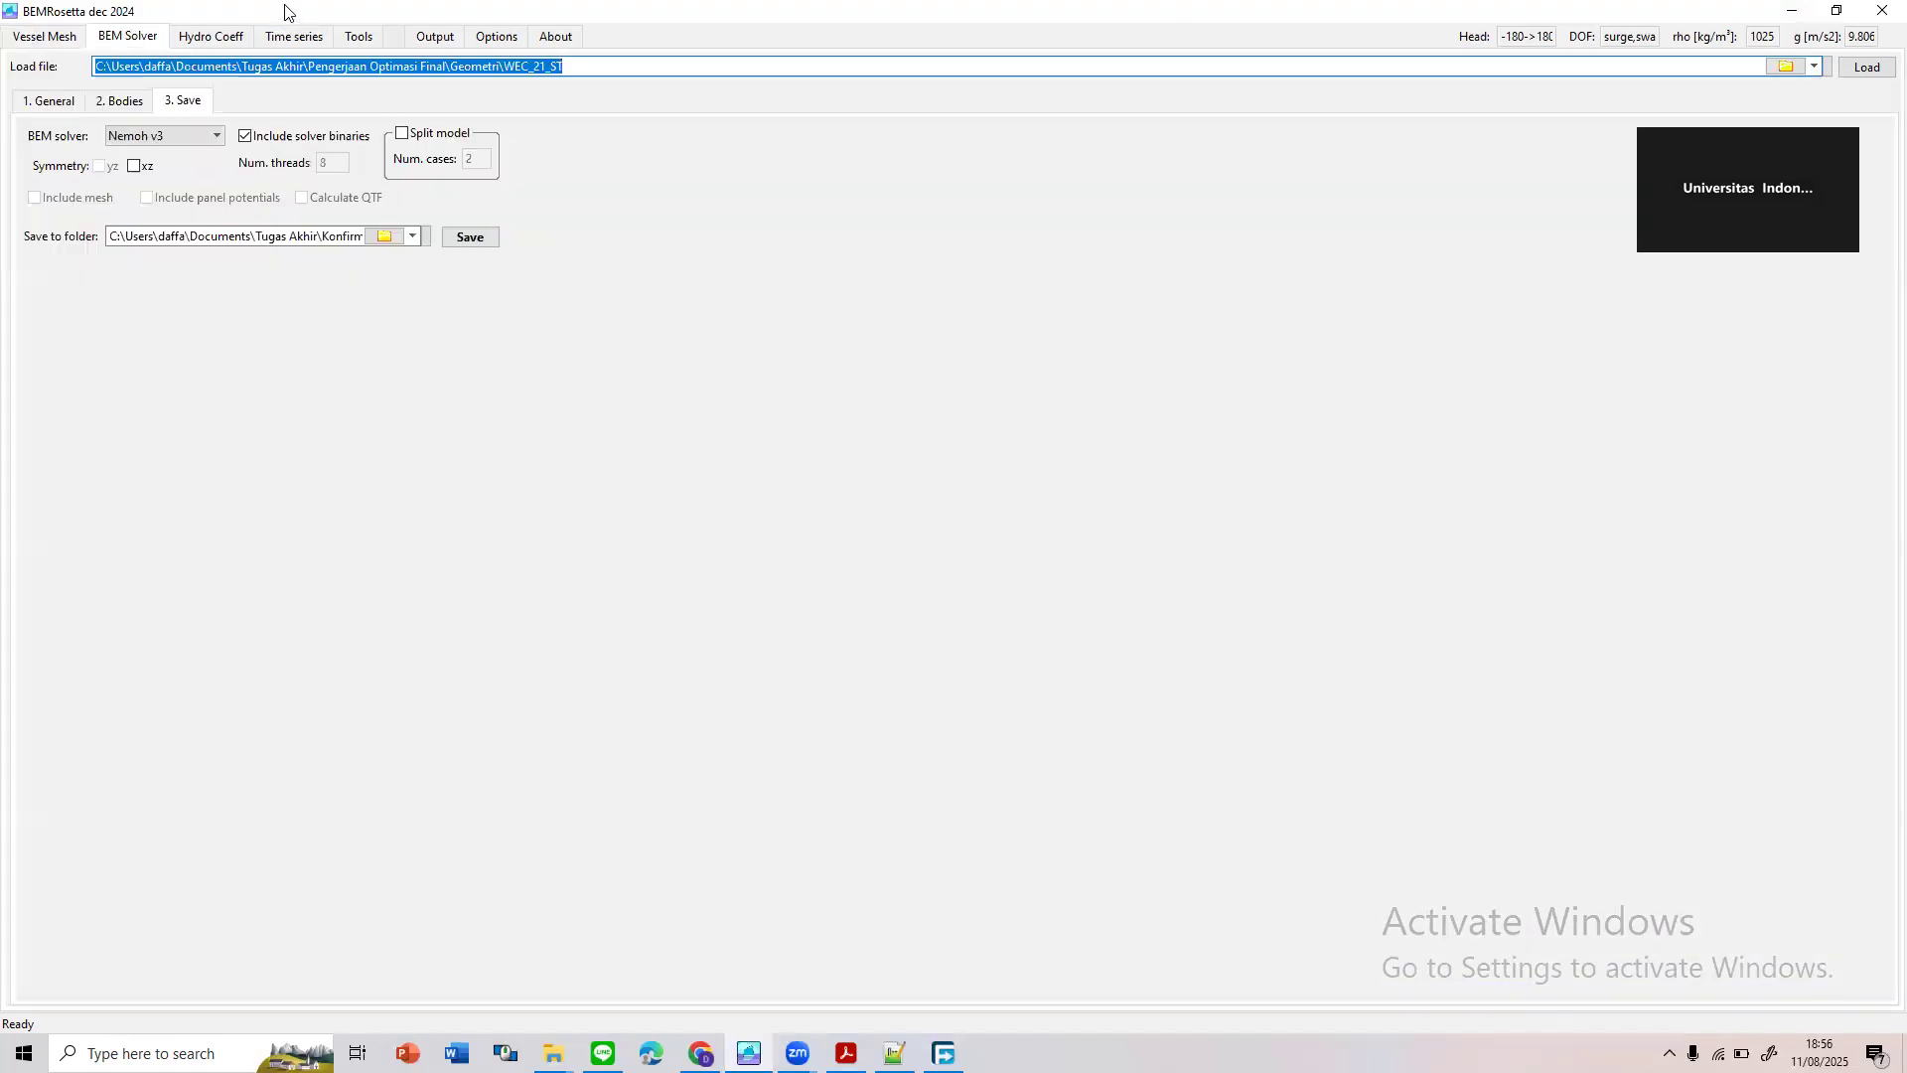
pyautogui.click(76, 39)
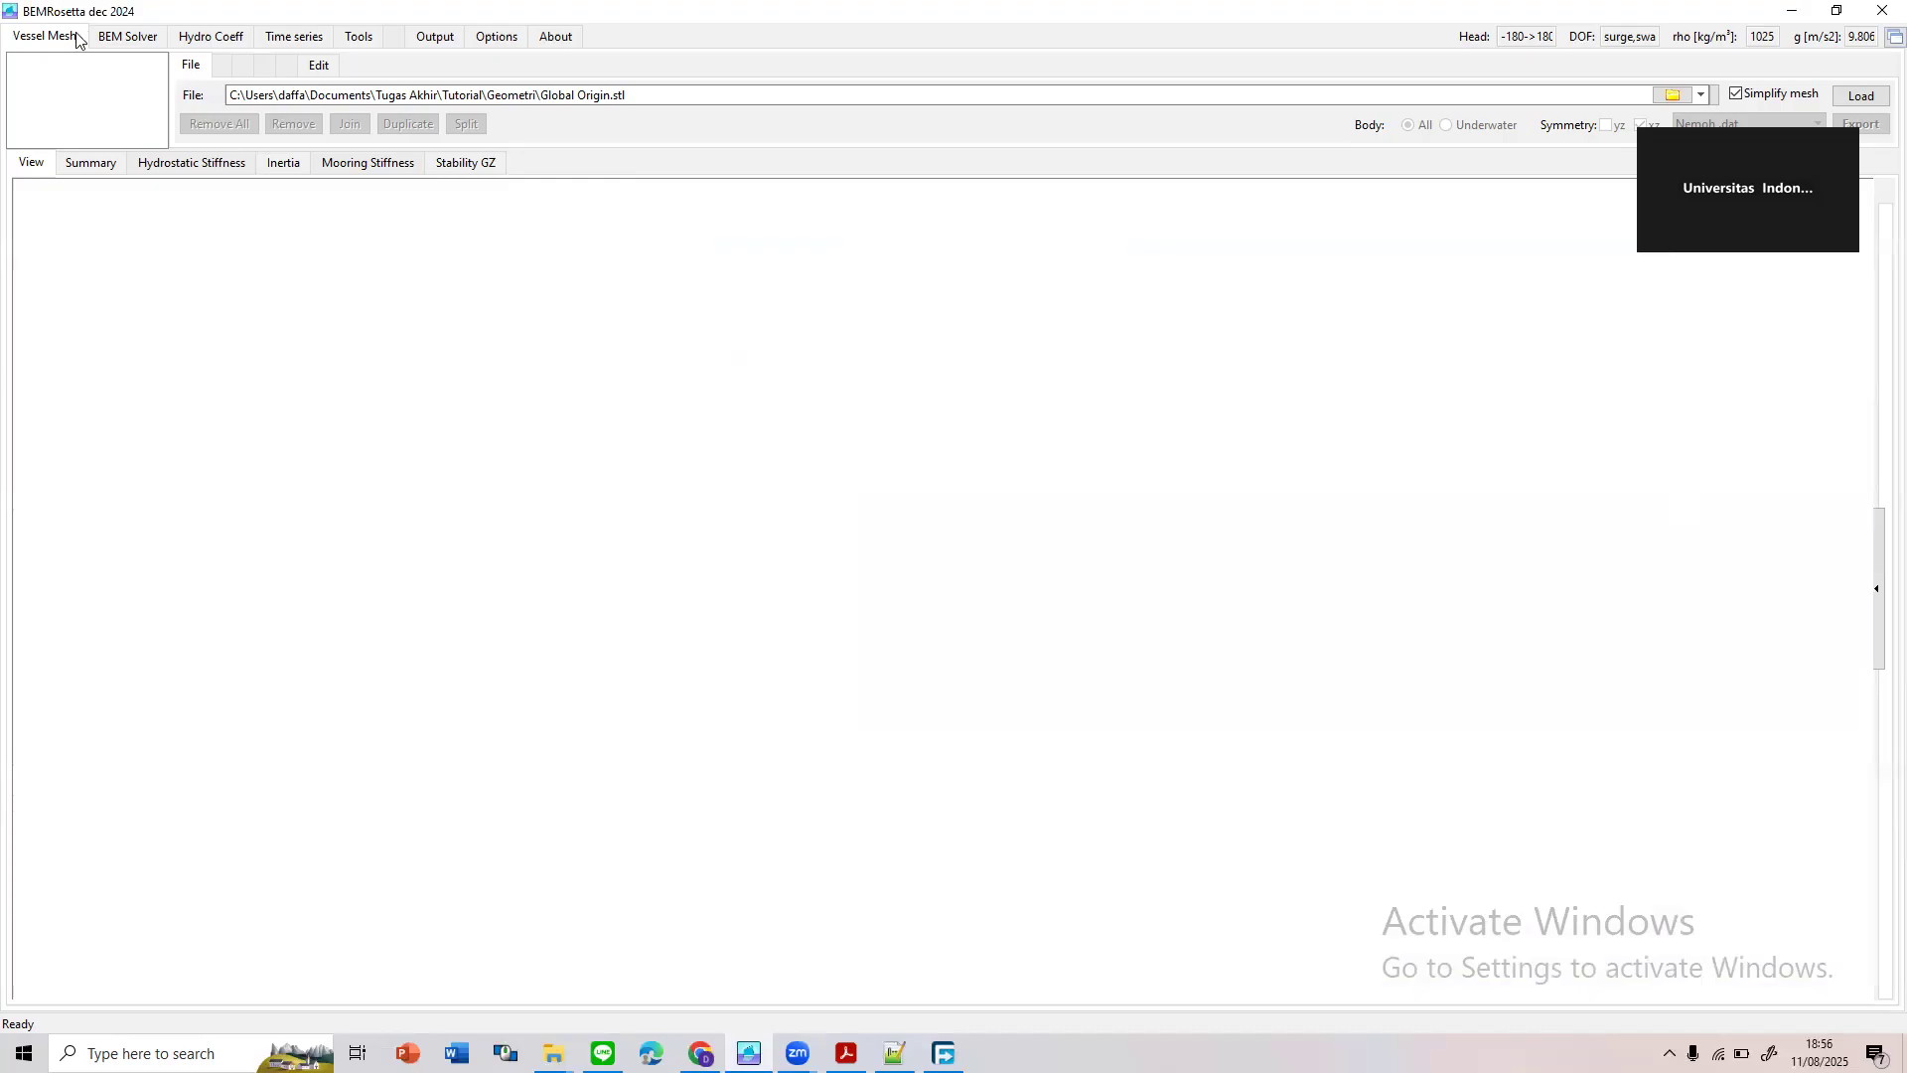
pyautogui.click(1673, 94)
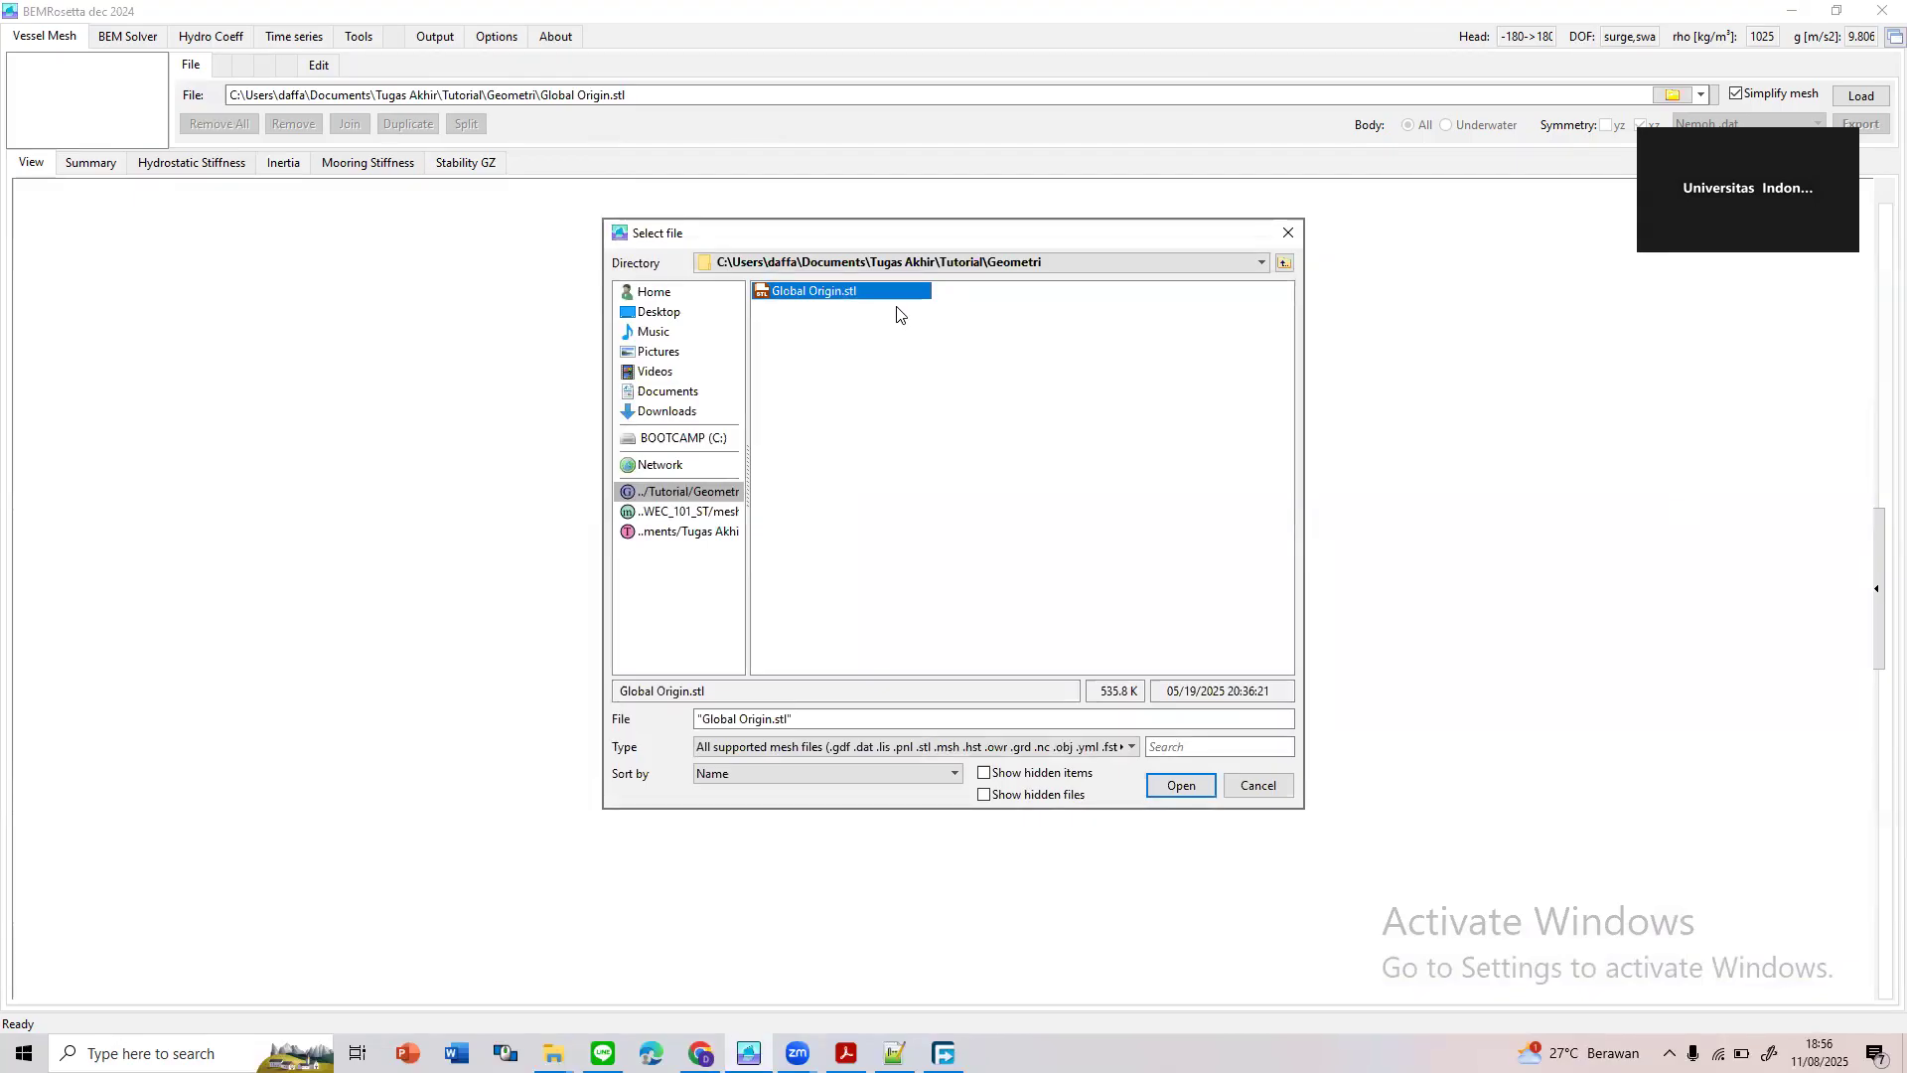
pyautogui.doubleClick(907, 290)
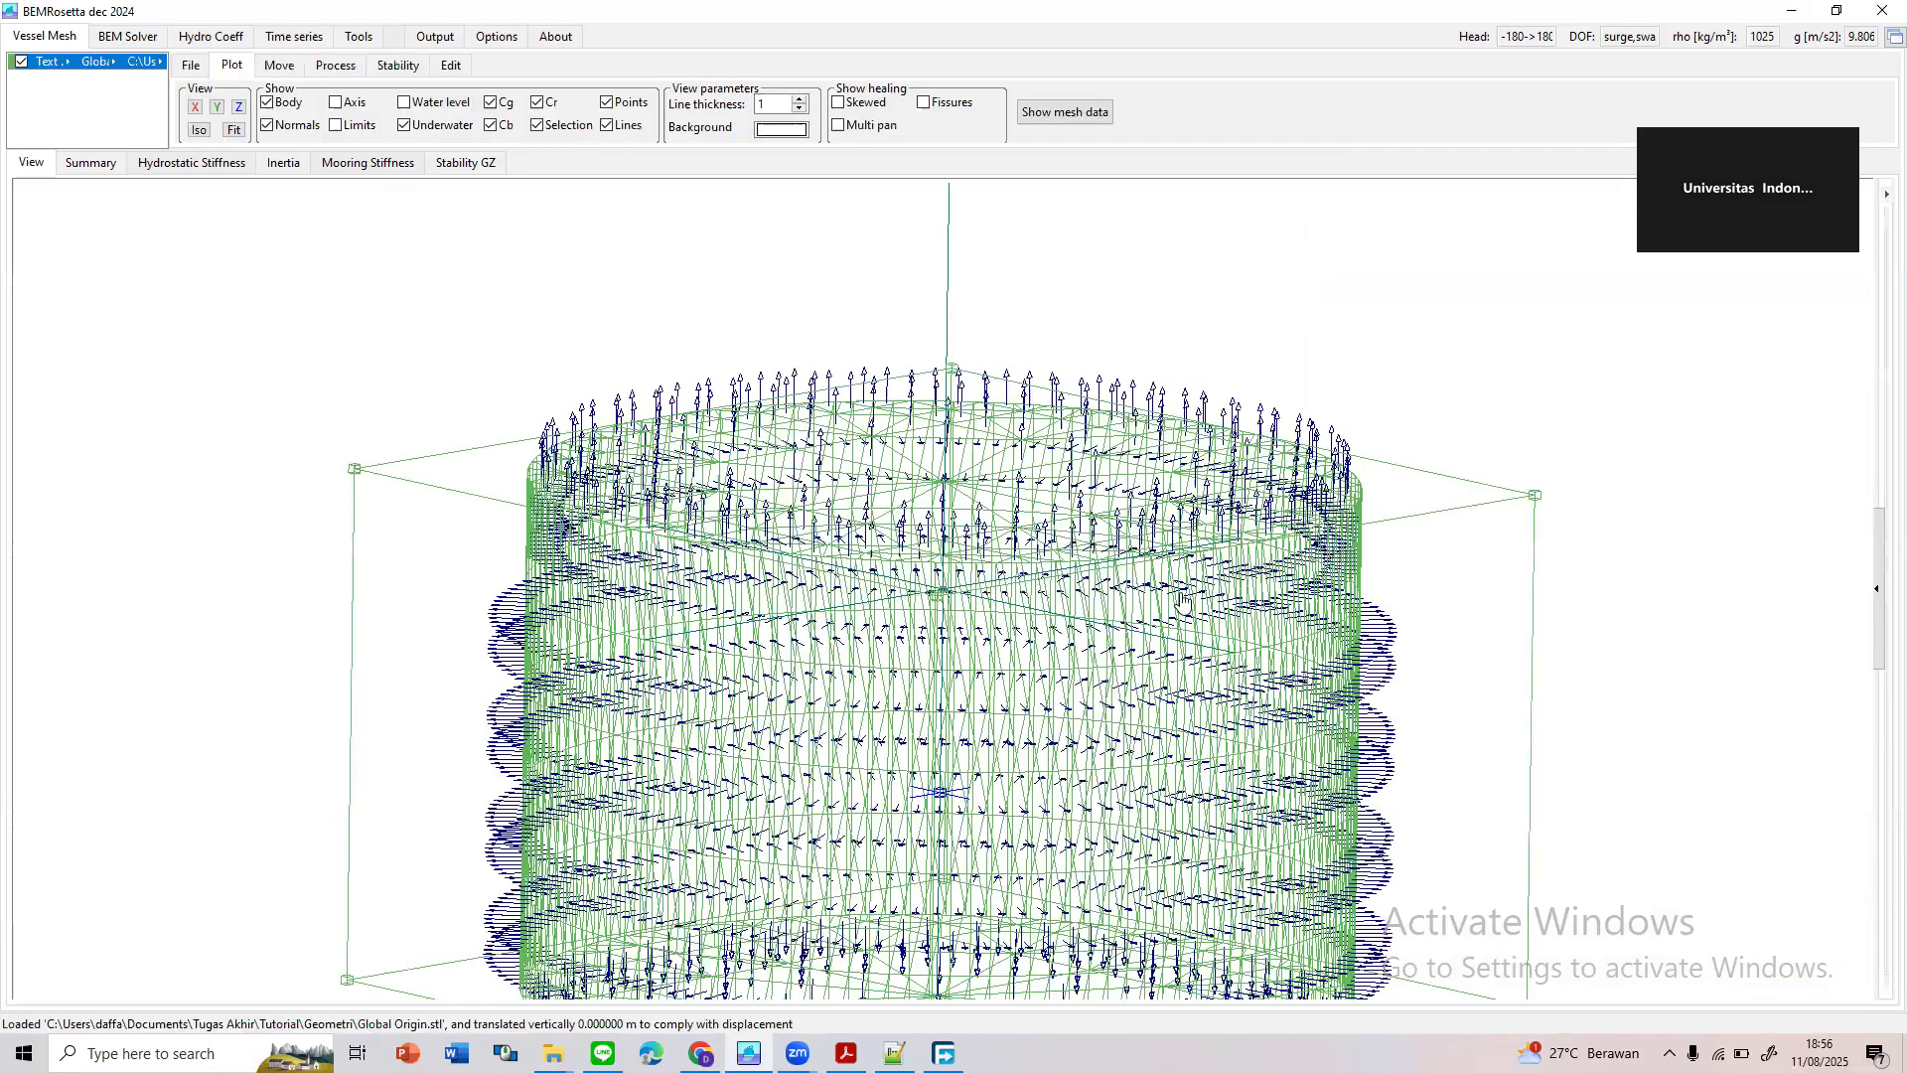
# Examine the loaded Global Origin mesh and its panel normals from all sides, including the top and underside
pyautogui.scroll(-5, 689, 427)
pyautogui.moveTo(689, 426); pyautogui.dragTo(1123, 743)
pyautogui.scroll(4, 1023, 697)
pyautogui.scroll(3, 1011, 644)
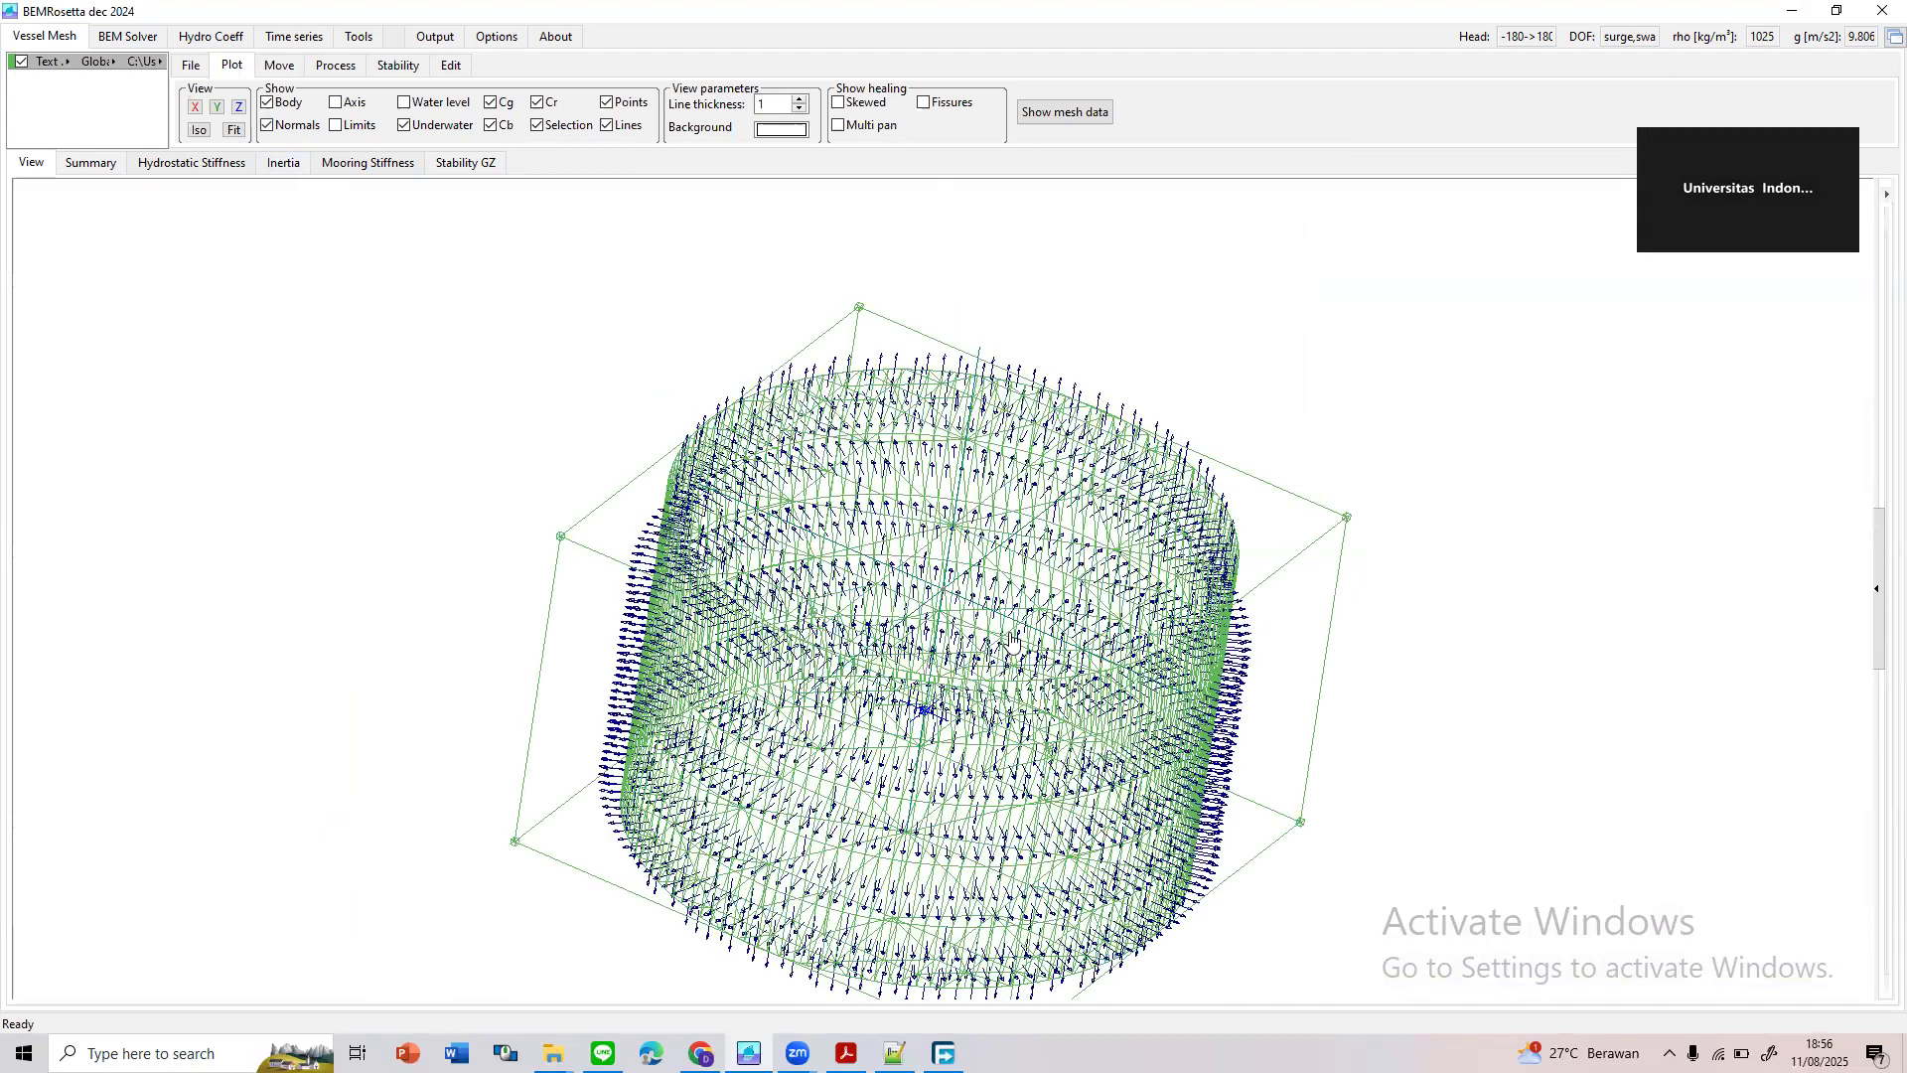
pyautogui.moveTo(1140, 593); pyautogui.dragTo(954, 541)
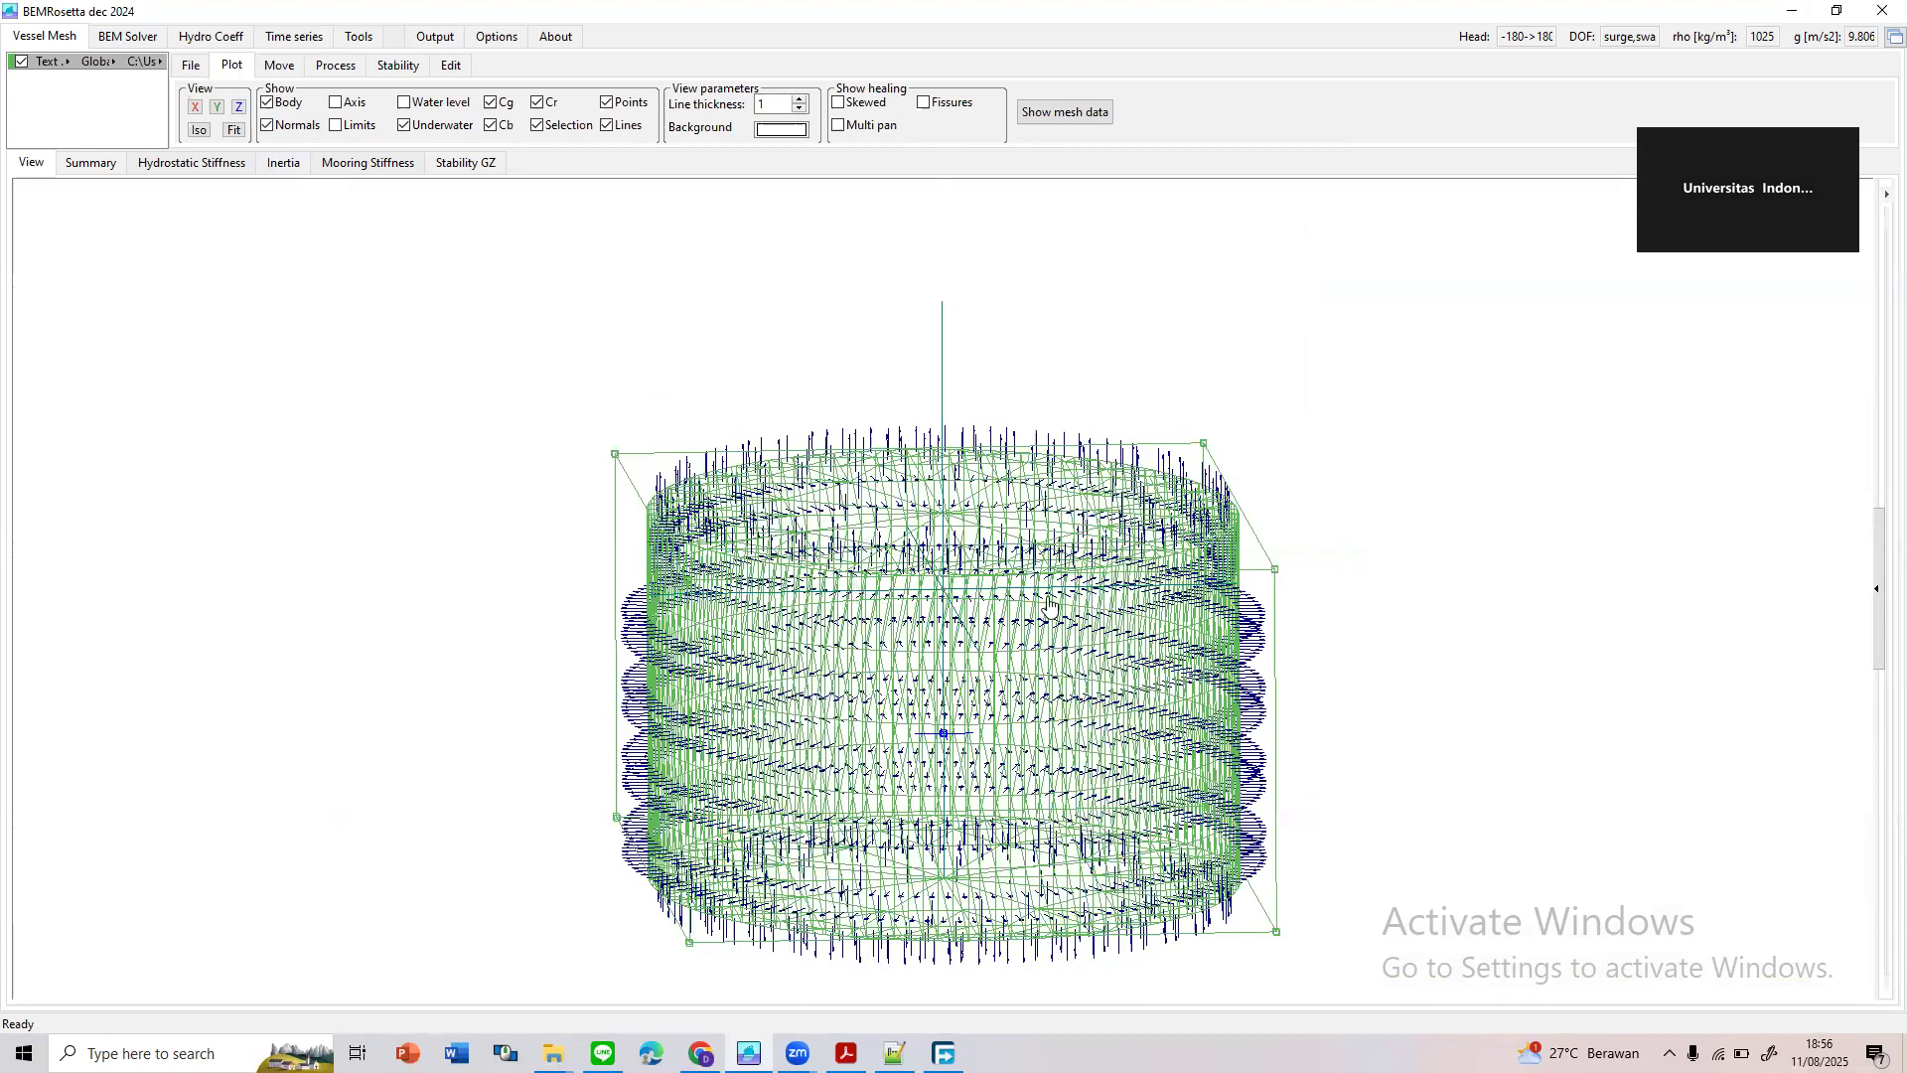
pyautogui.scroll(3, 1050, 608)
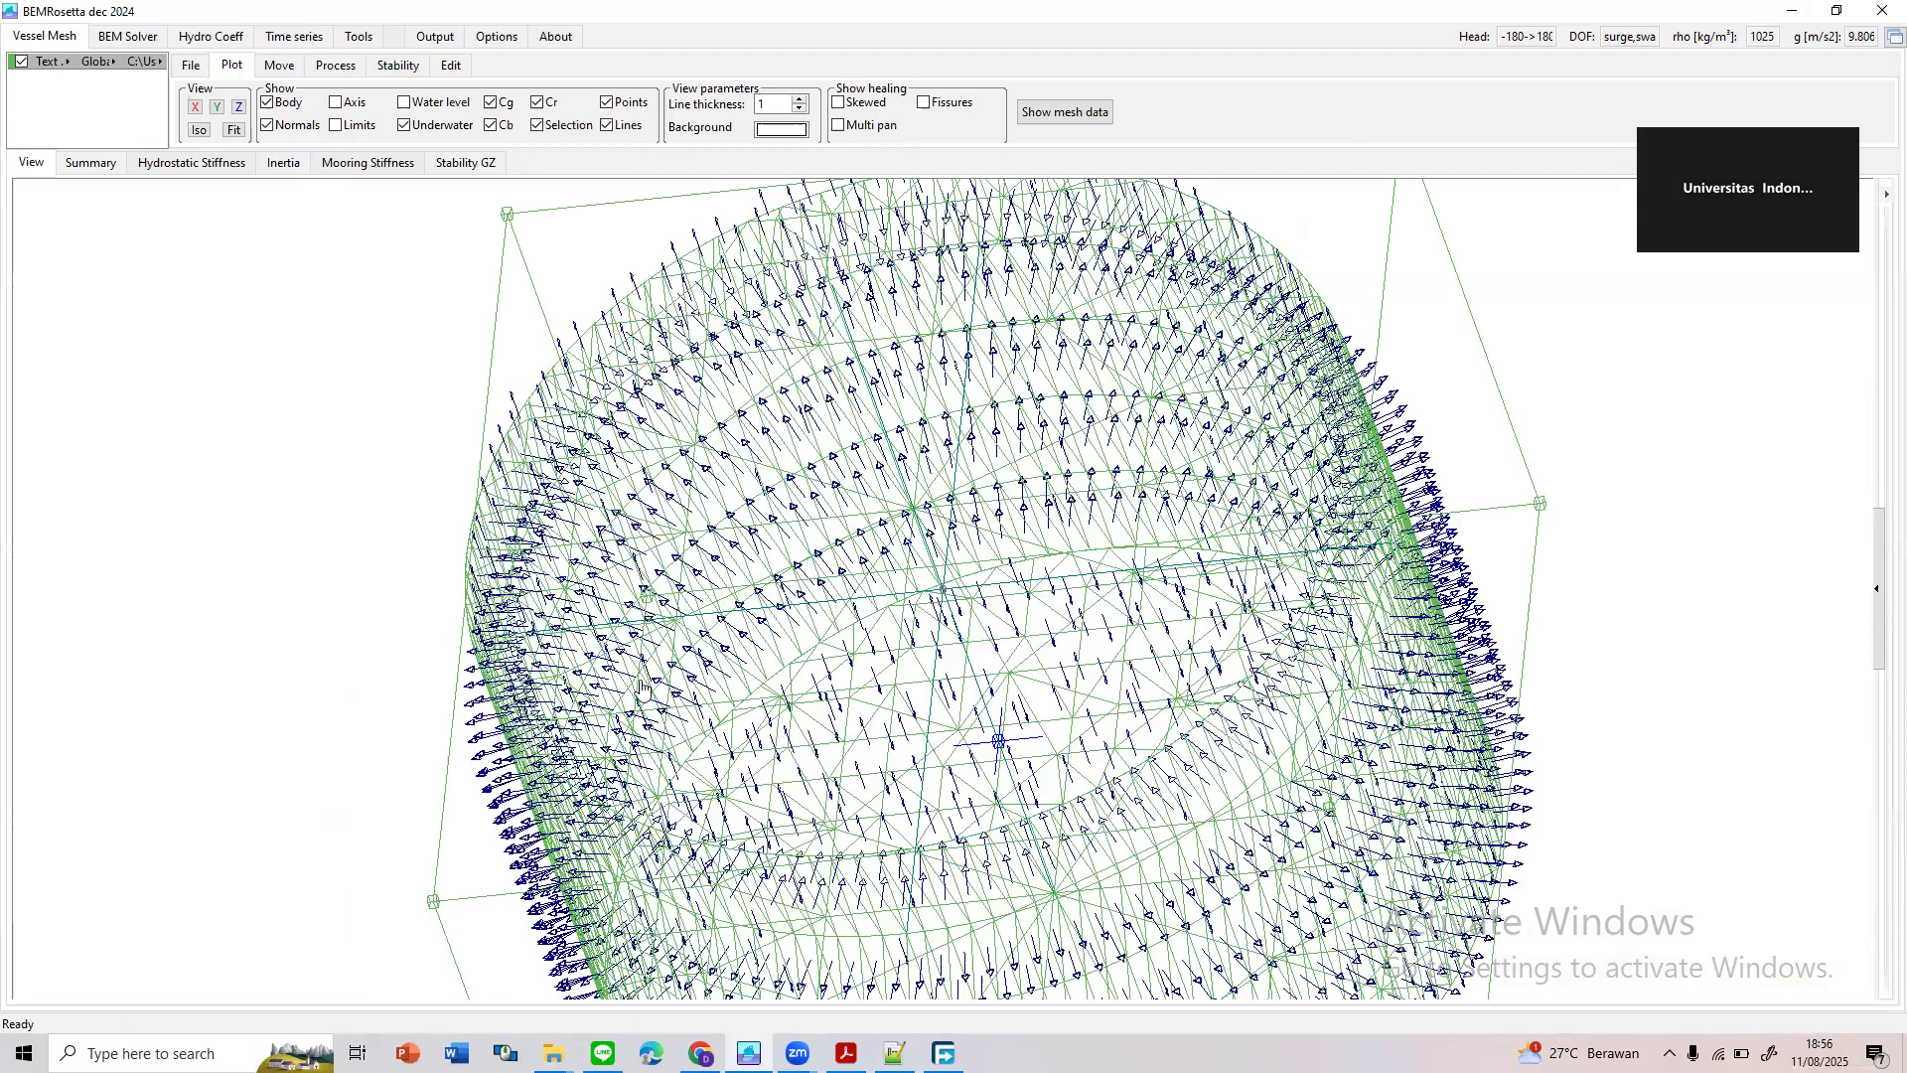
pyautogui.moveTo(1253, 701); pyautogui.dragTo(1361, 637)
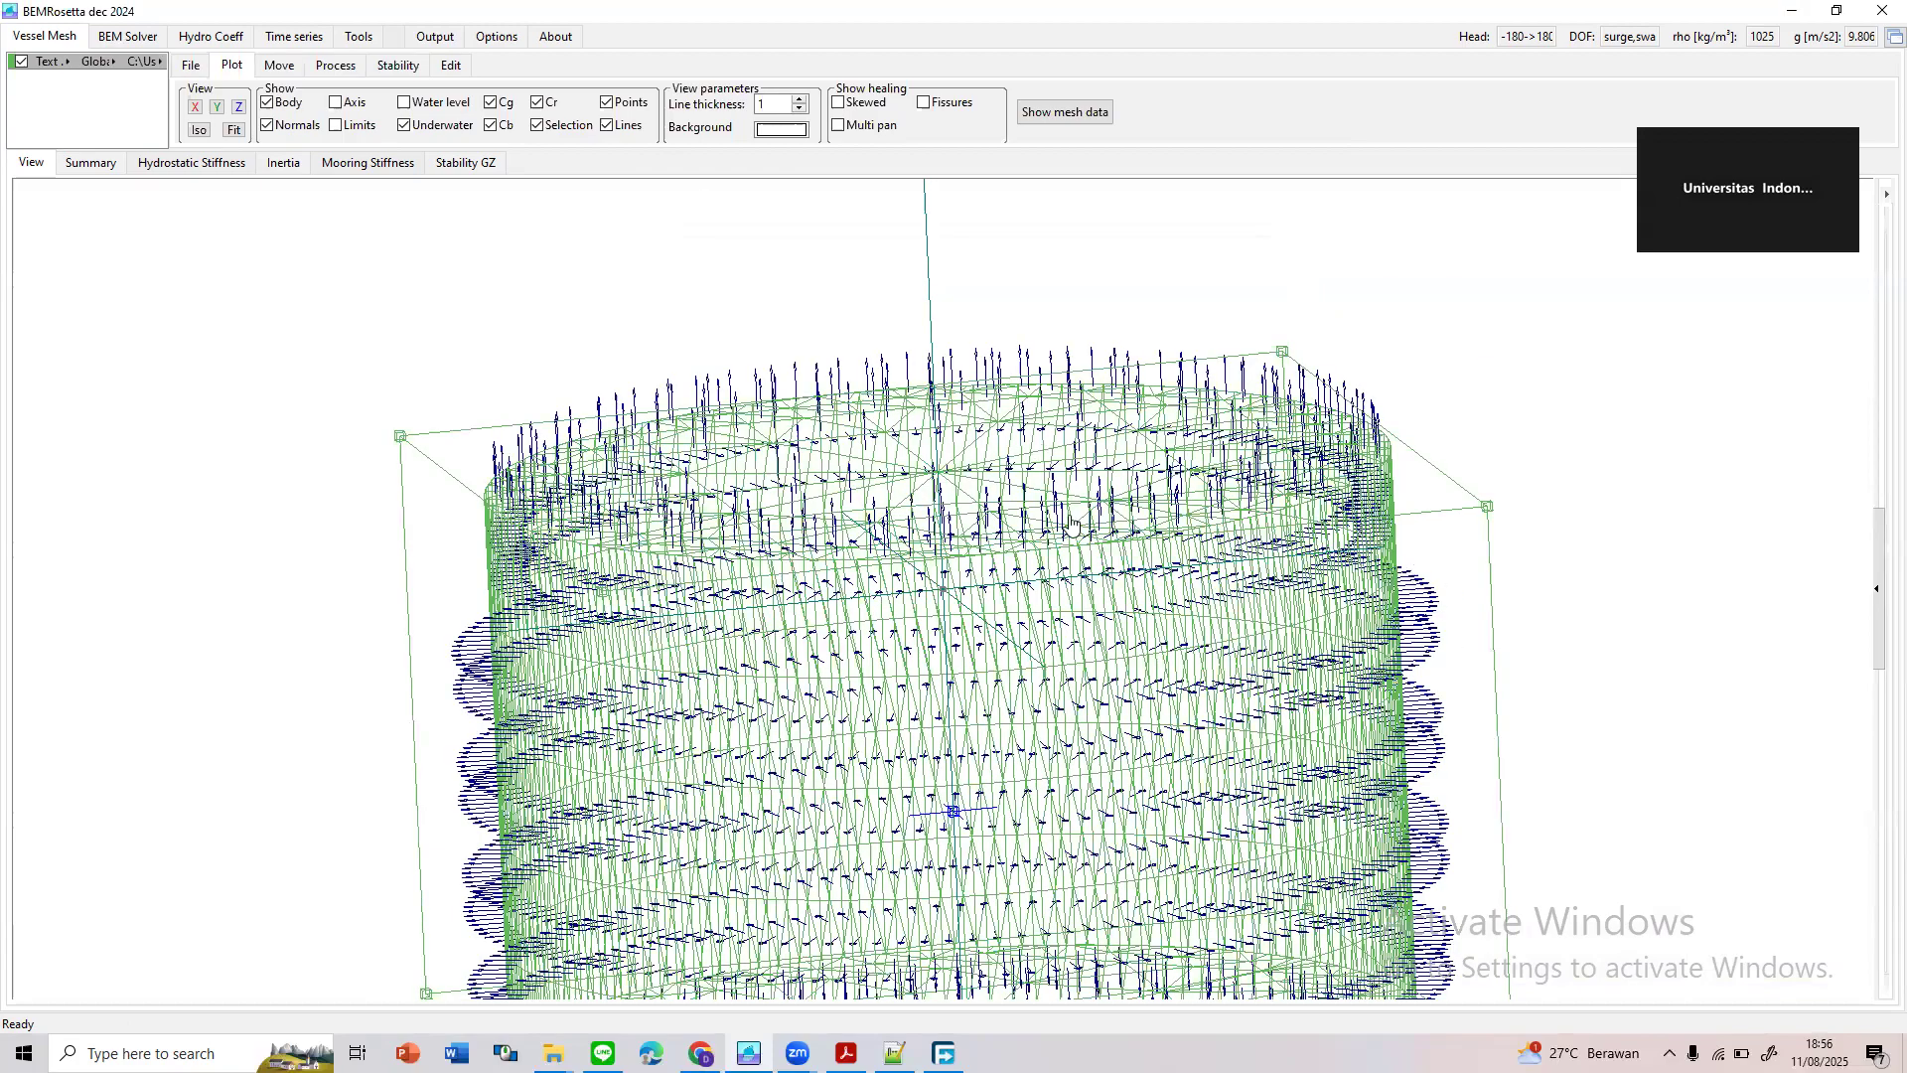
pyautogui.moveTo(1070, 526); pyautogui.dragTo(1106, 465)
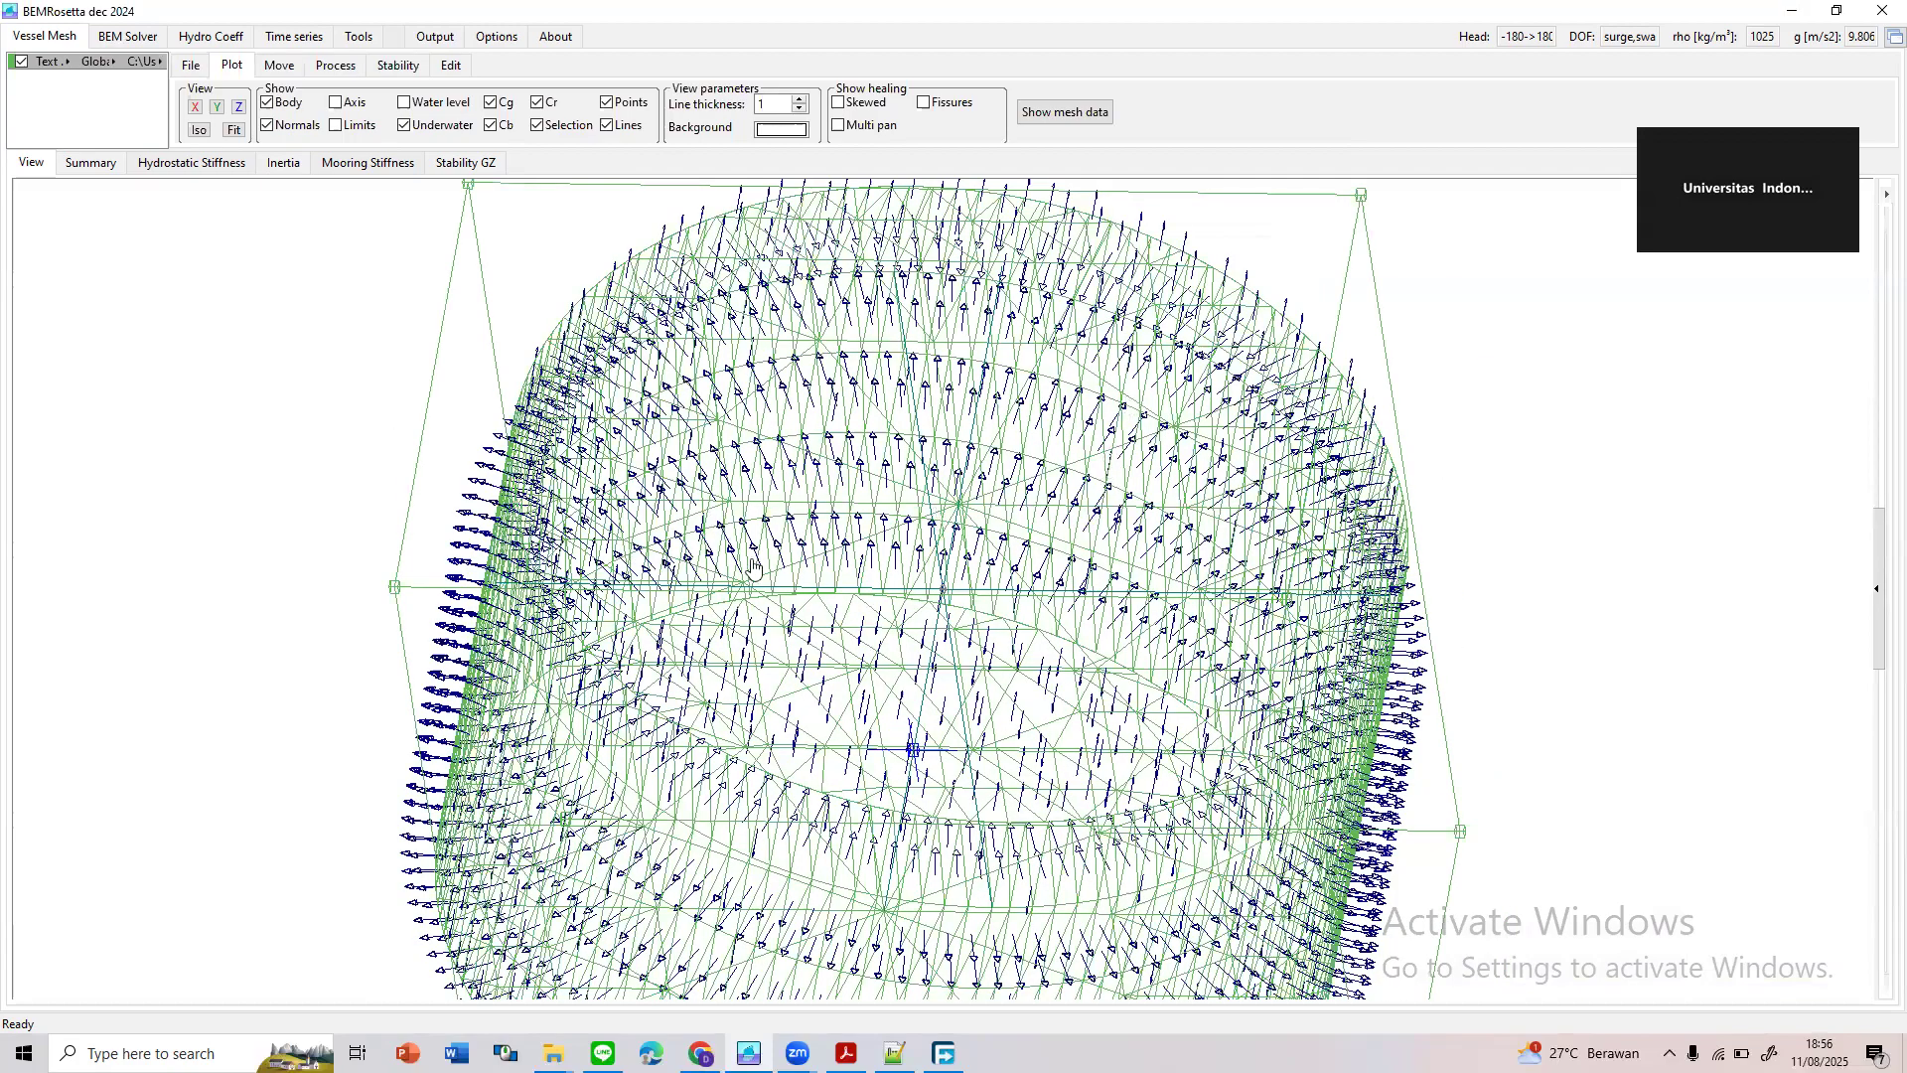
pyautogui.moveTo(668, 707); pyautogui.dragTo(1080, 576)
pyautogui.moveTo(924, 400); pyautogui.dragTo(957, 314)
pyautogui.moveTo(696, 427); pyautogui.dragTo(629, 310)
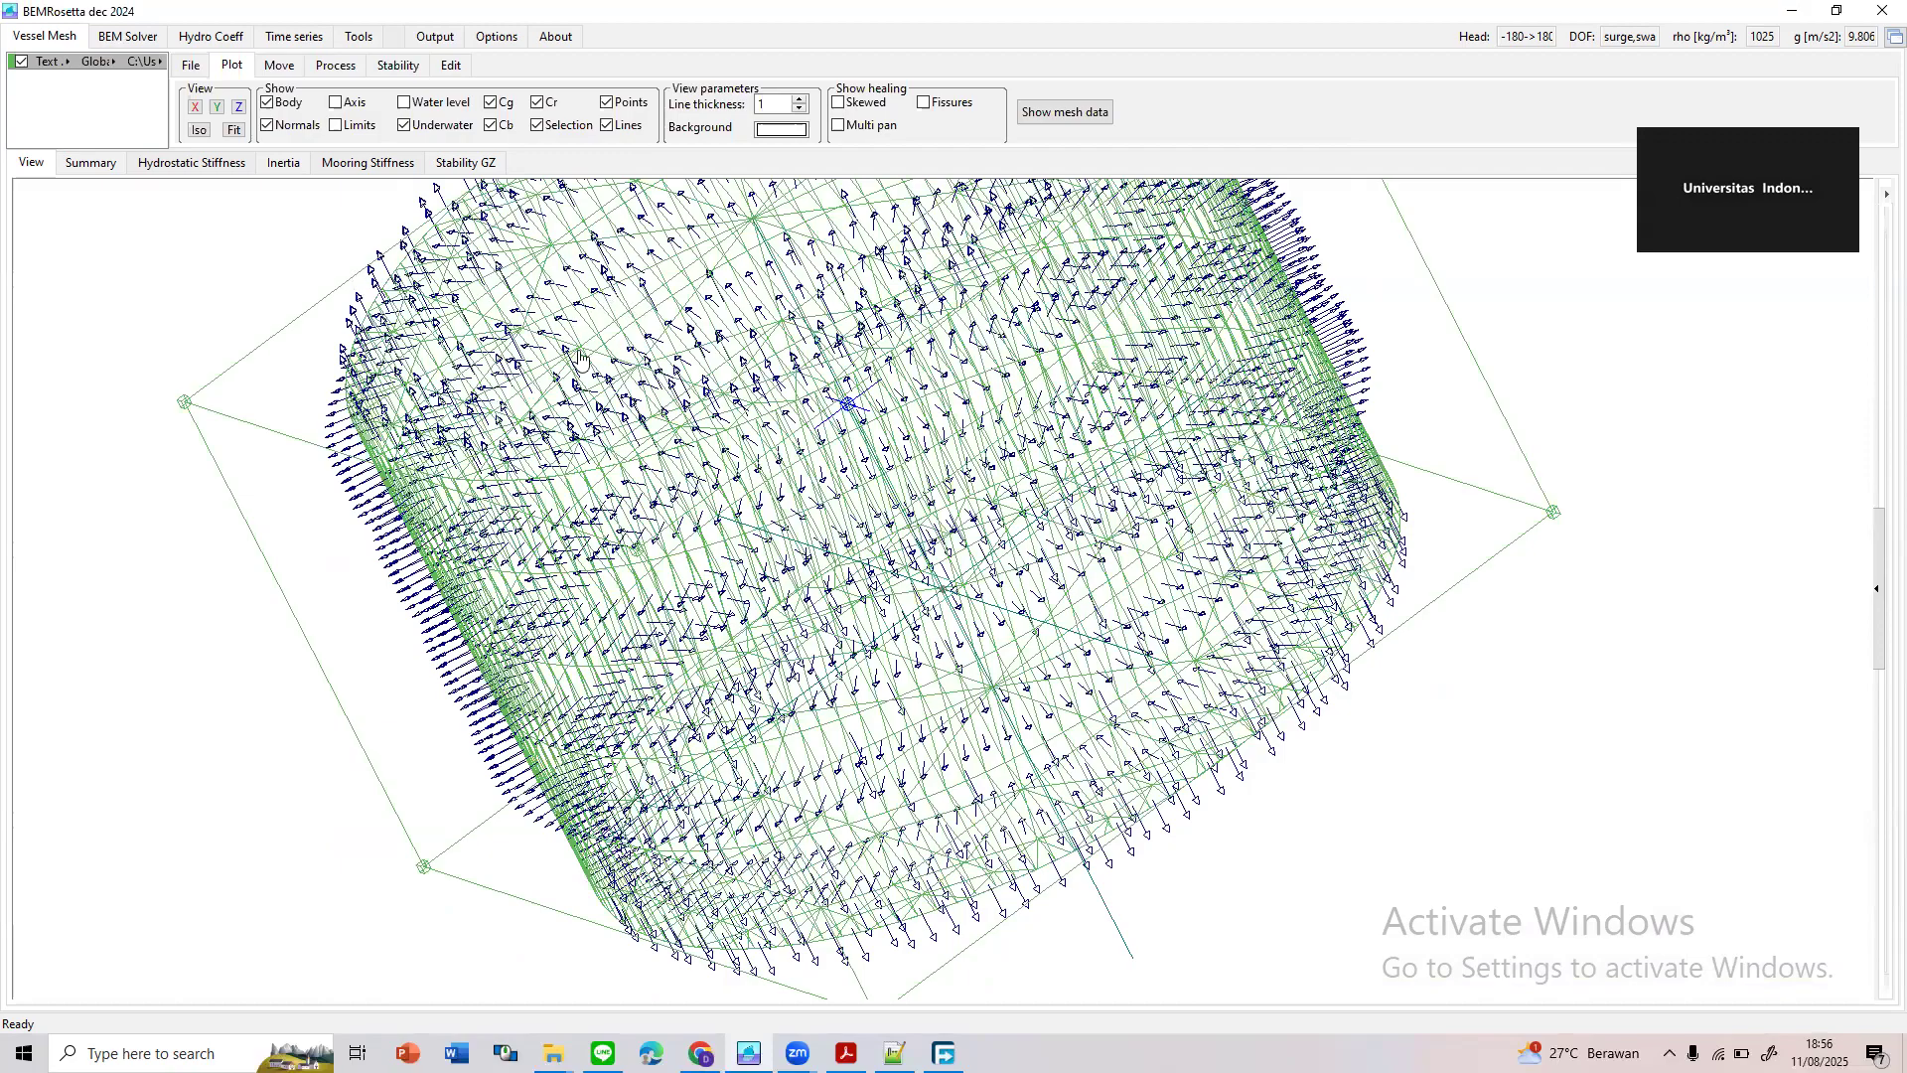
pyautogui.scroll(-3, 1378, 568)
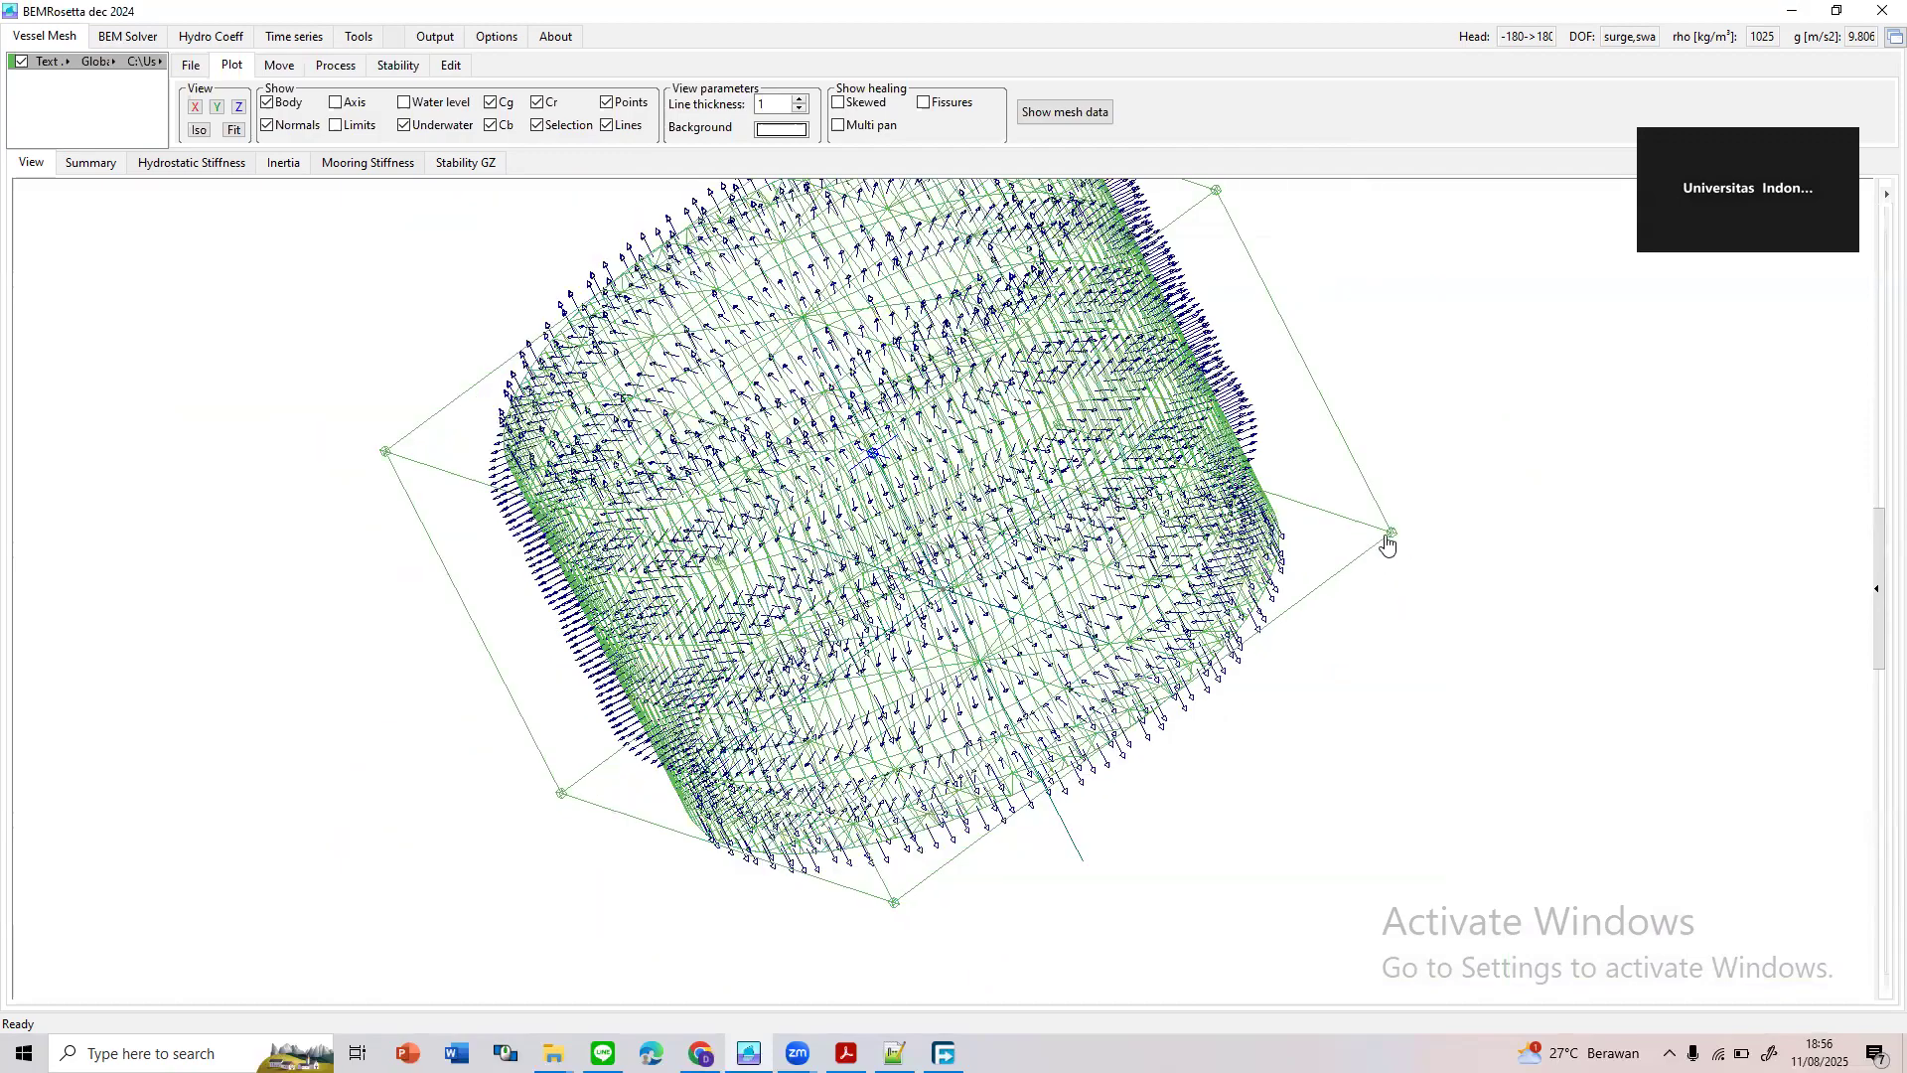
pyautogui.moveTo(1320, 561); pyautogui.dragTo(1341, 532)
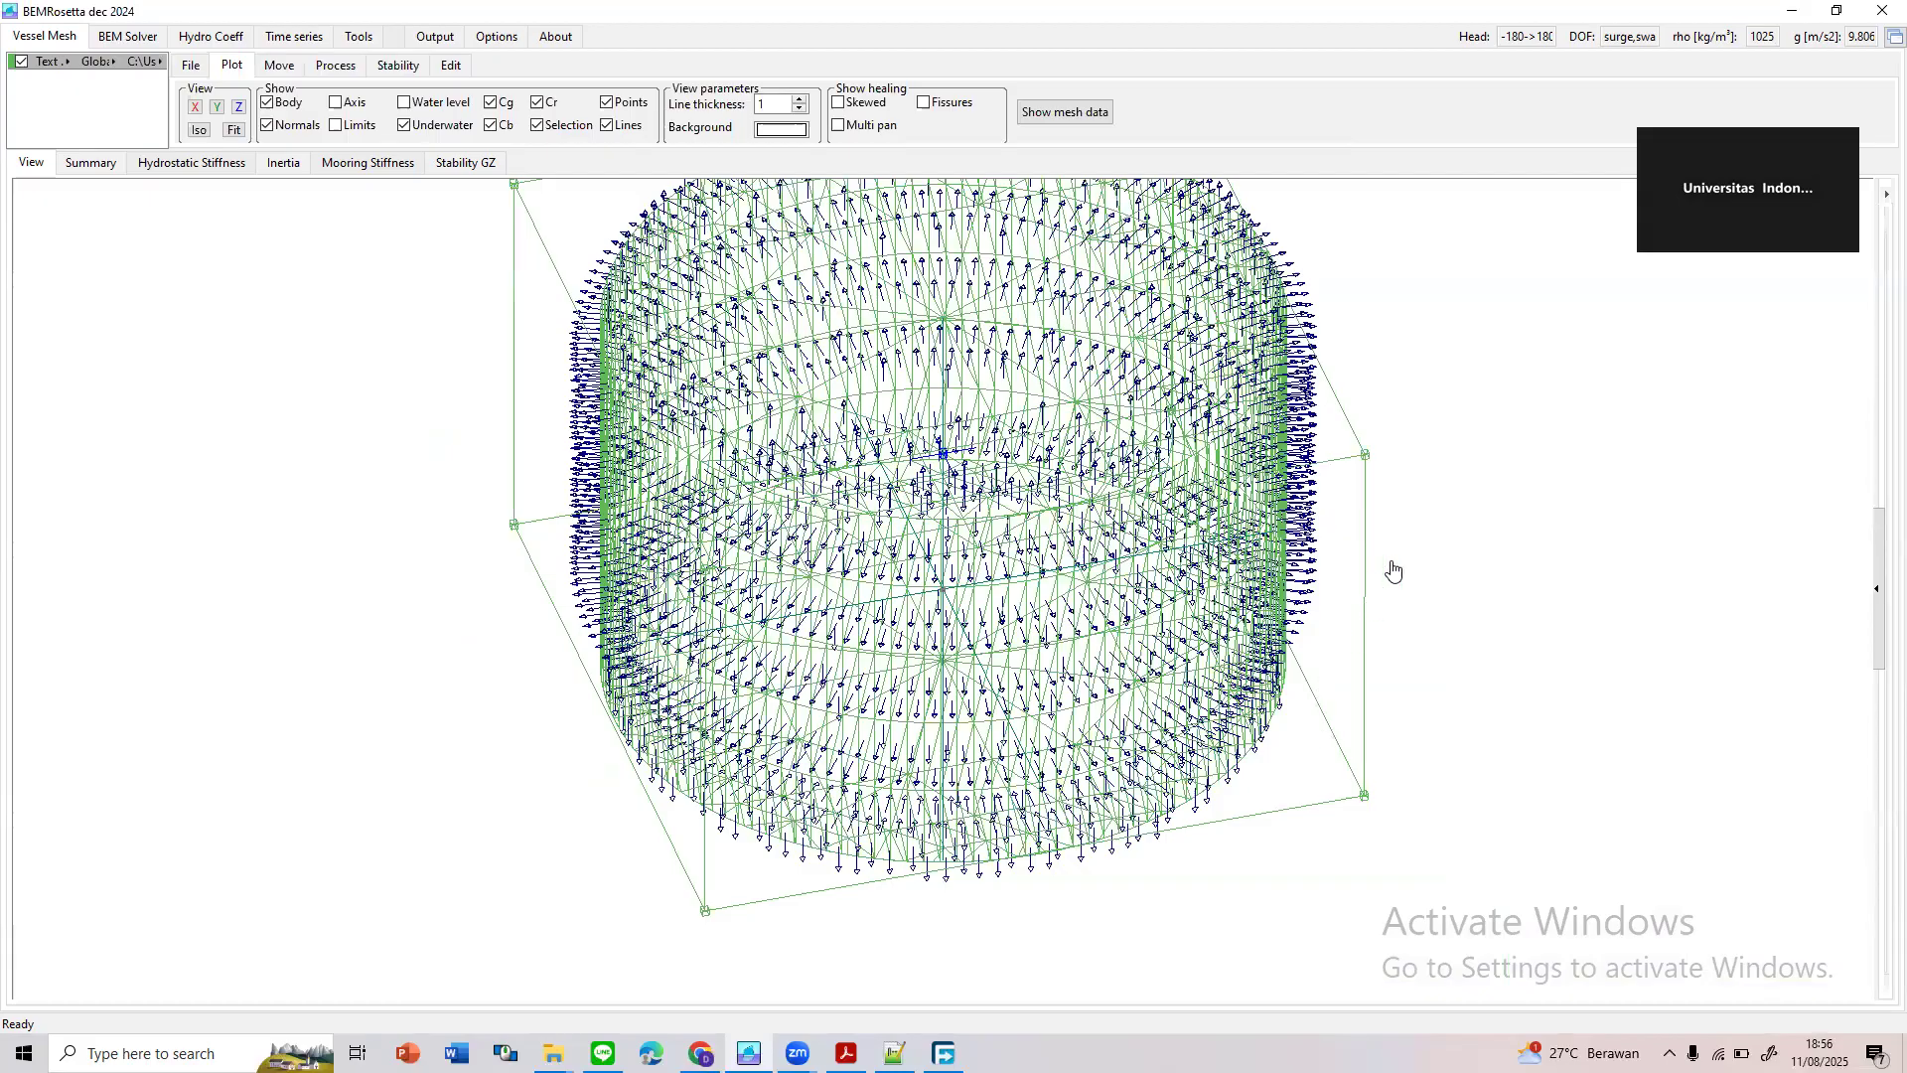
pyautogui.moveTo(885, 399); pyautogui.dragTo(1100, 662)
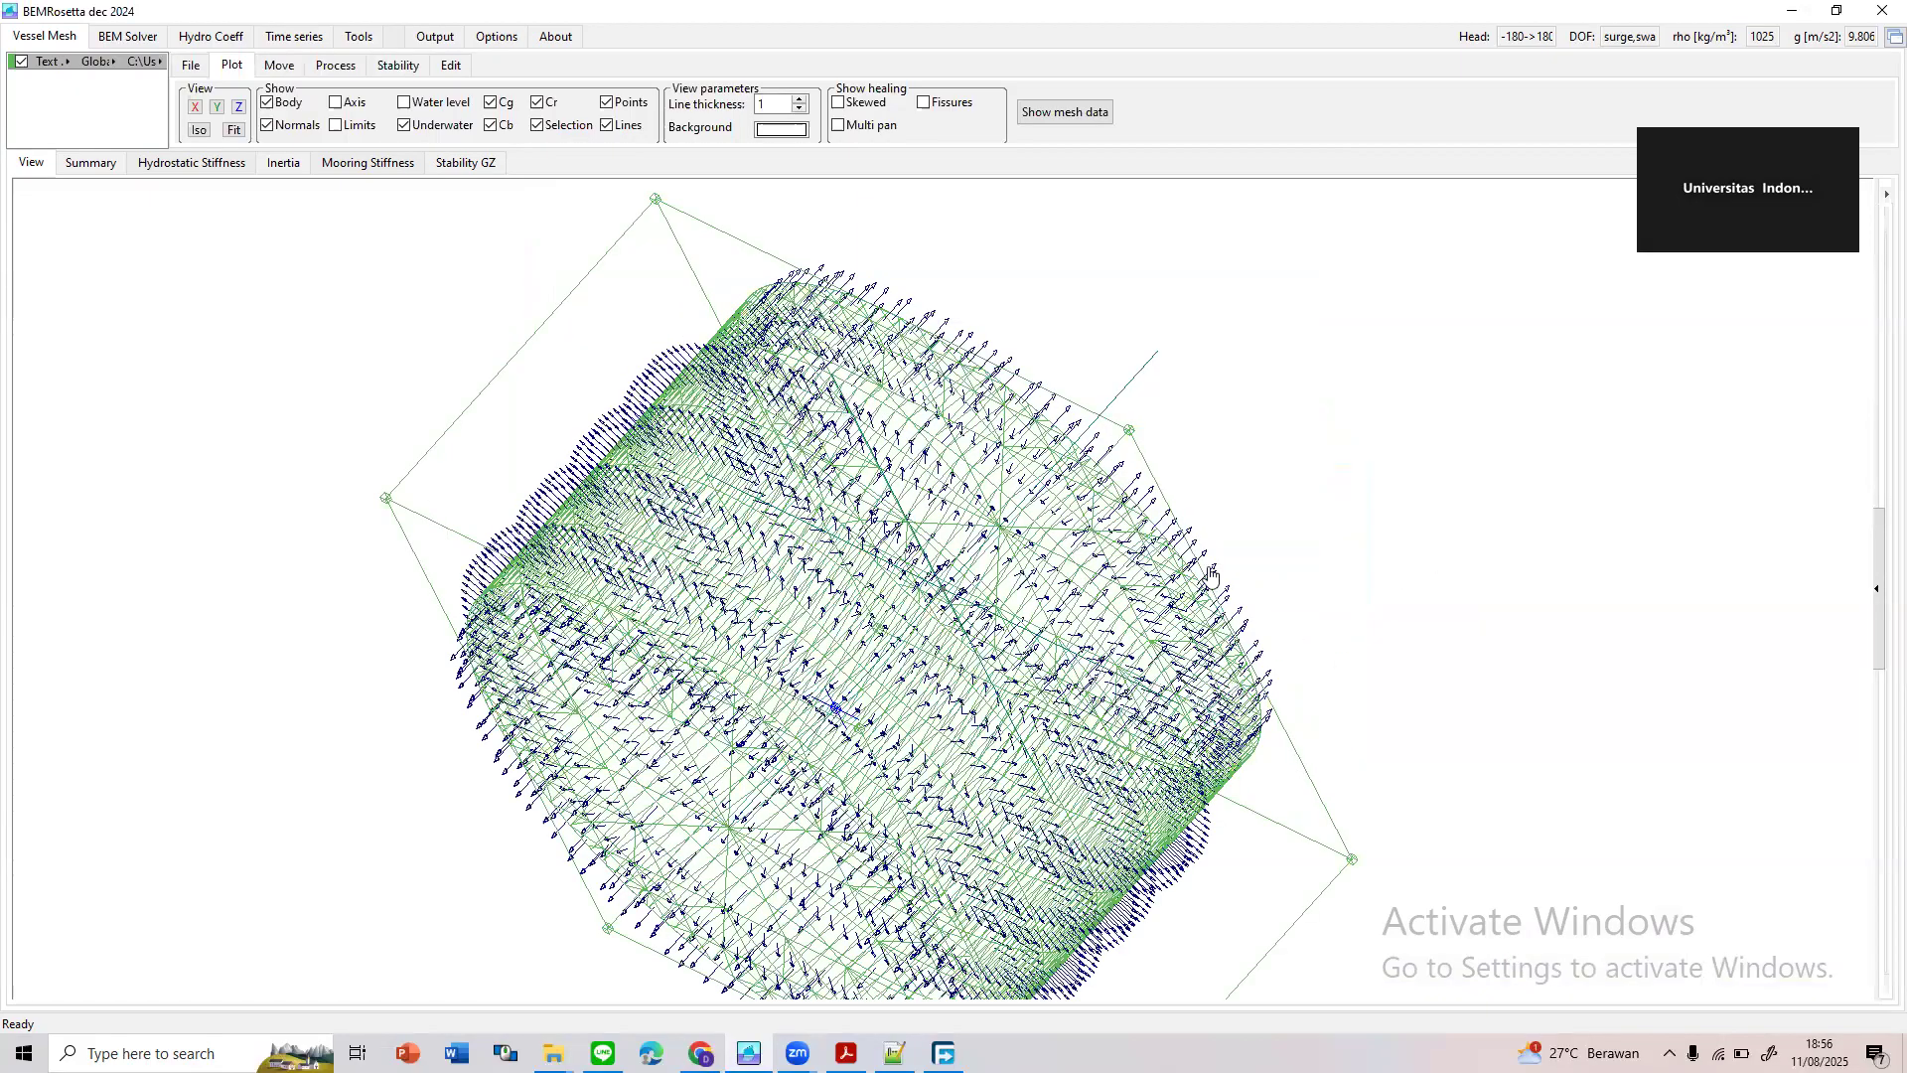
pyautogui.moveTo(1212, 578); pyautogui.dragTo(1111, 653)
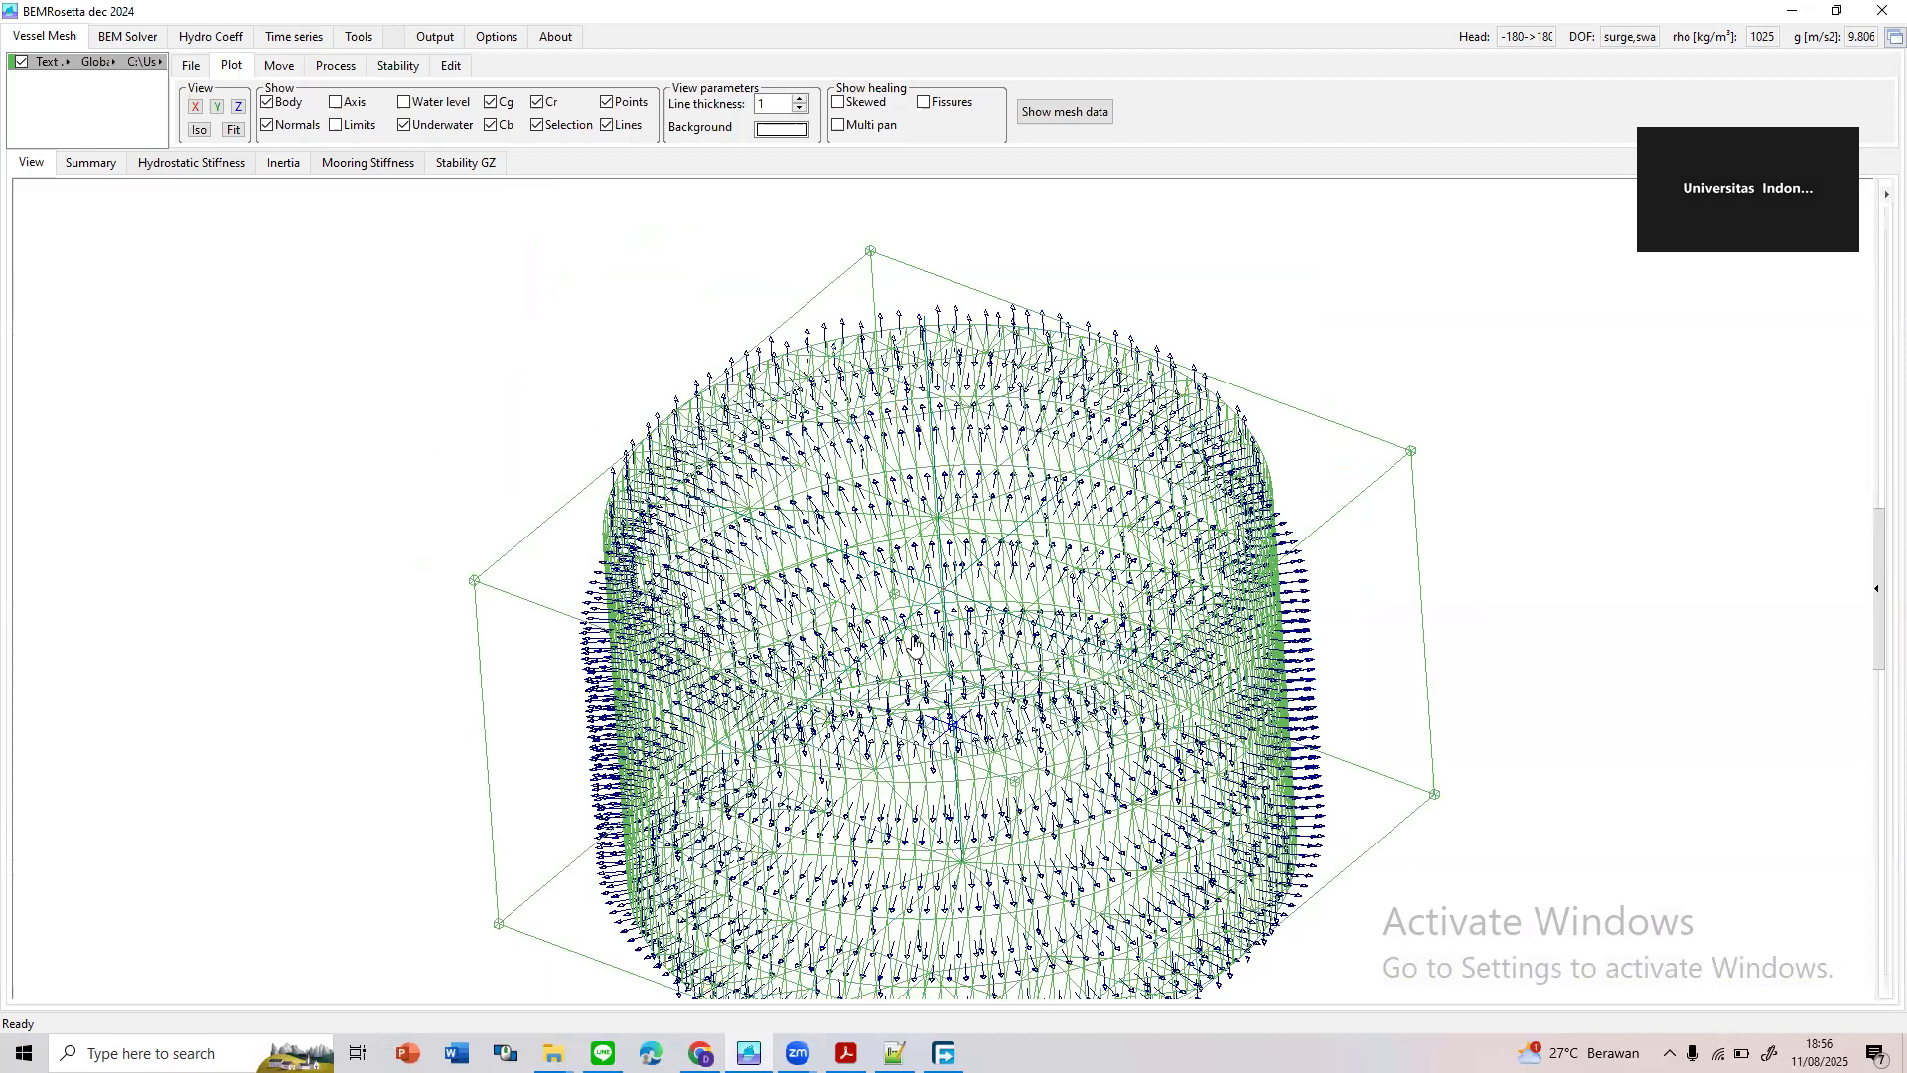
pyautogui.moveTo(879, 698); pyautogui.dragTo(846, 536)
pyautogui.moveTo(847, 472); pyautogui.dragTo(384, 294)
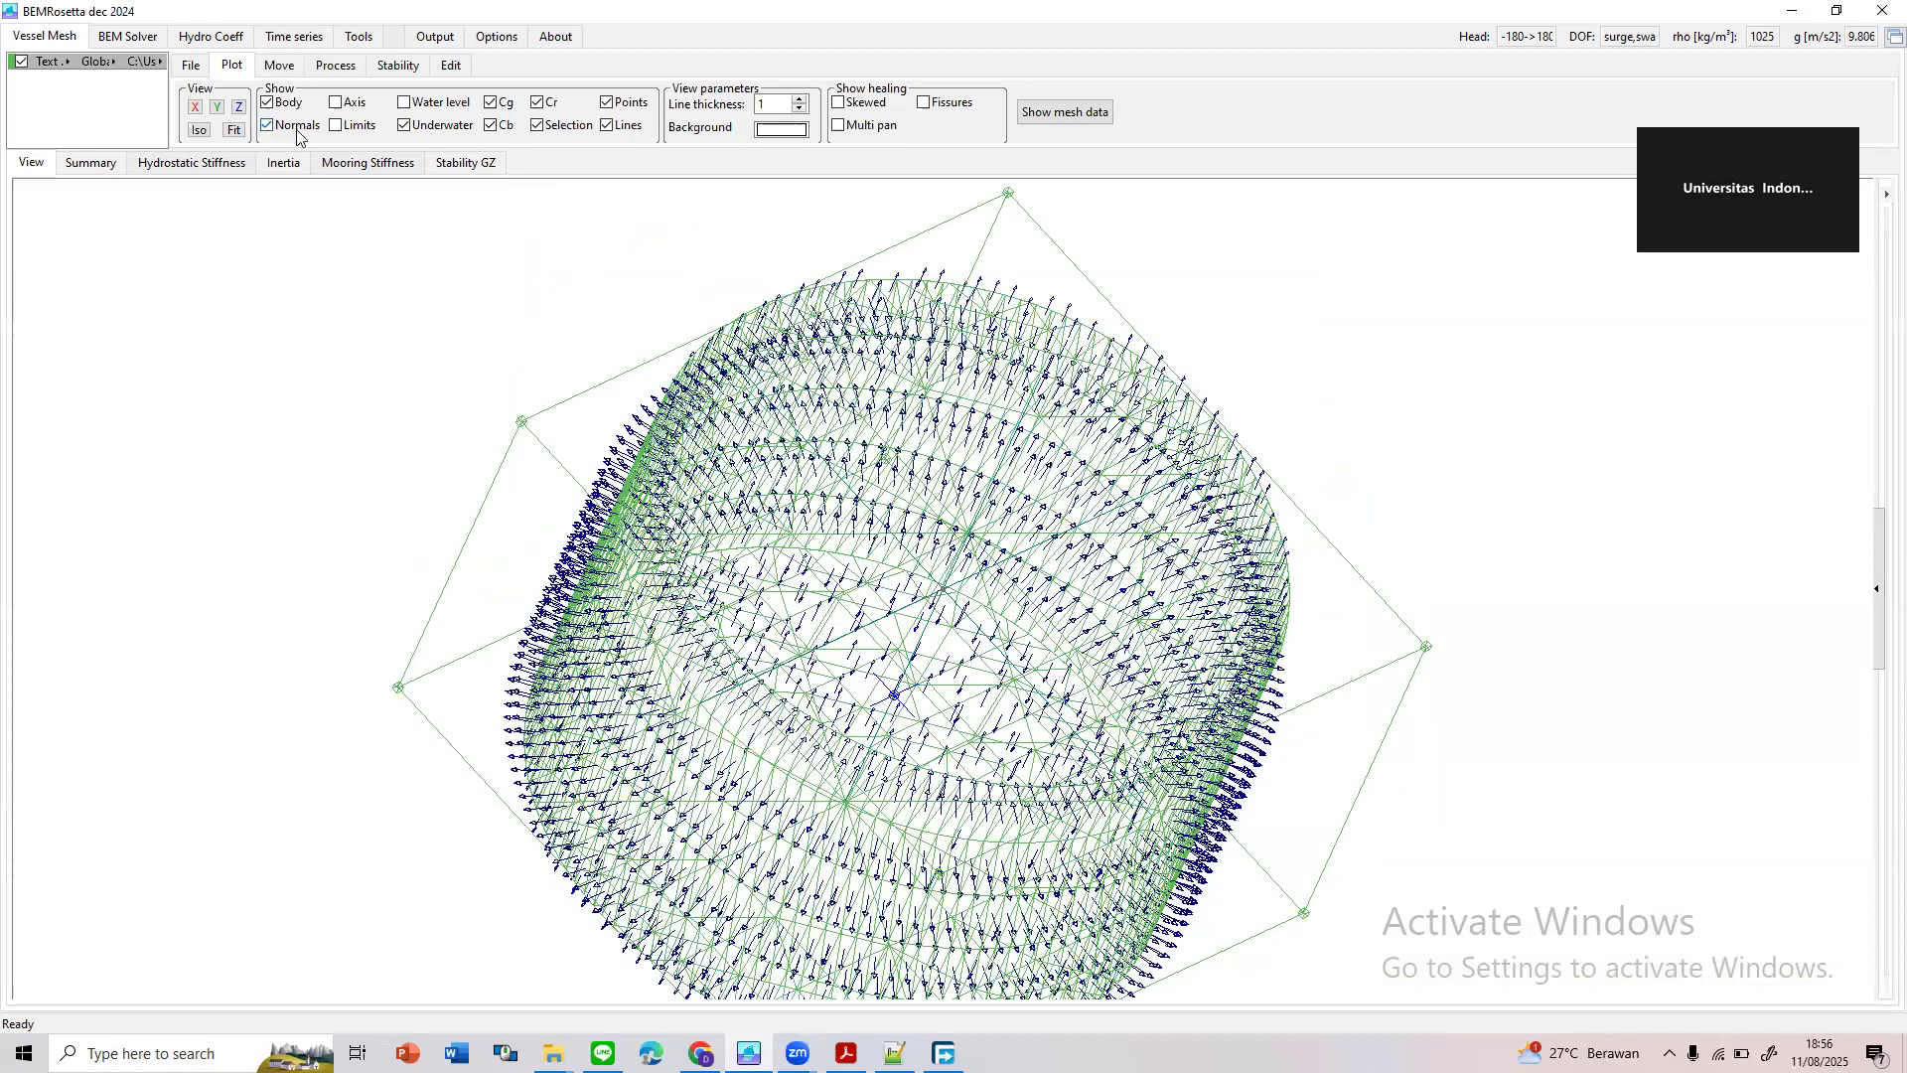
# Hide the normals to inspect the bare mesh panels of the body, and show the normals again
pyautogui.moveTo(850, 668); pyautogui.dragTo(859, 519)
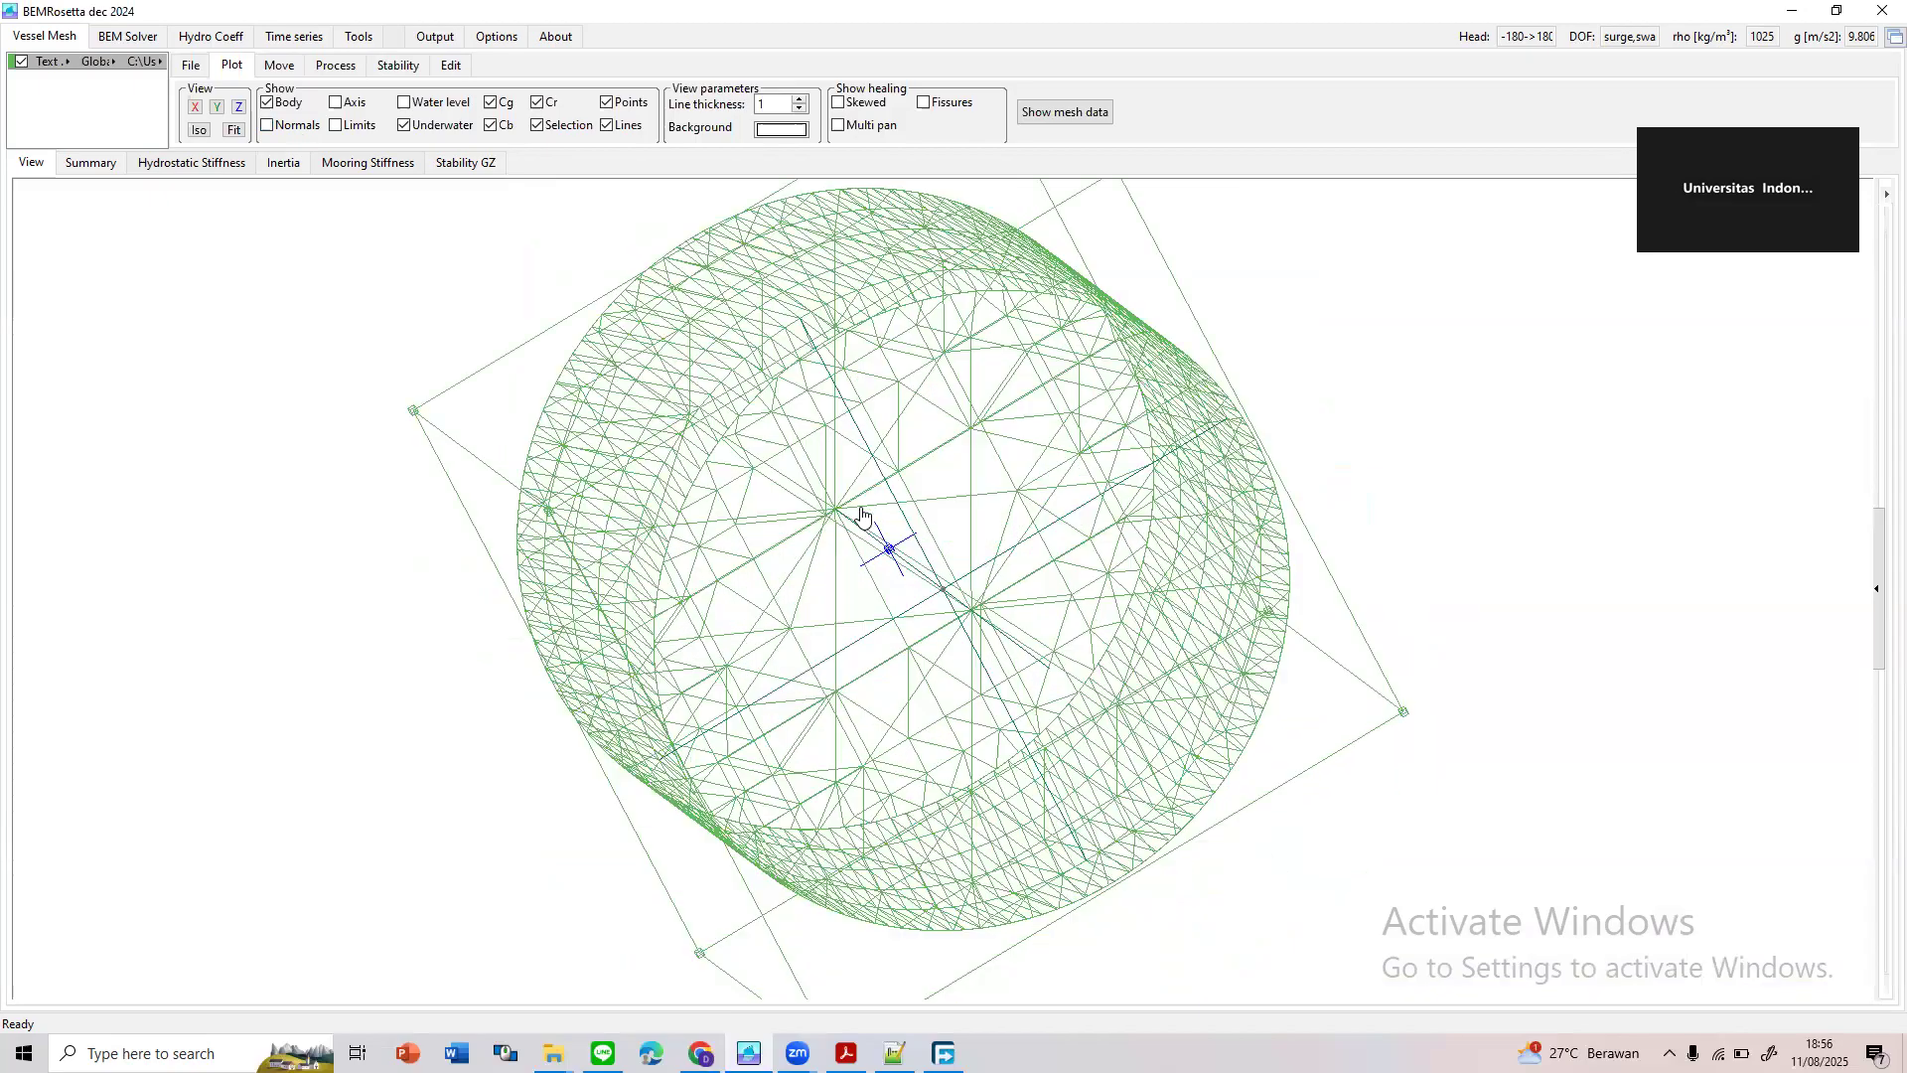
pyautogui.moveTo(745, 541); pyautogui.dragTo(836, 626)
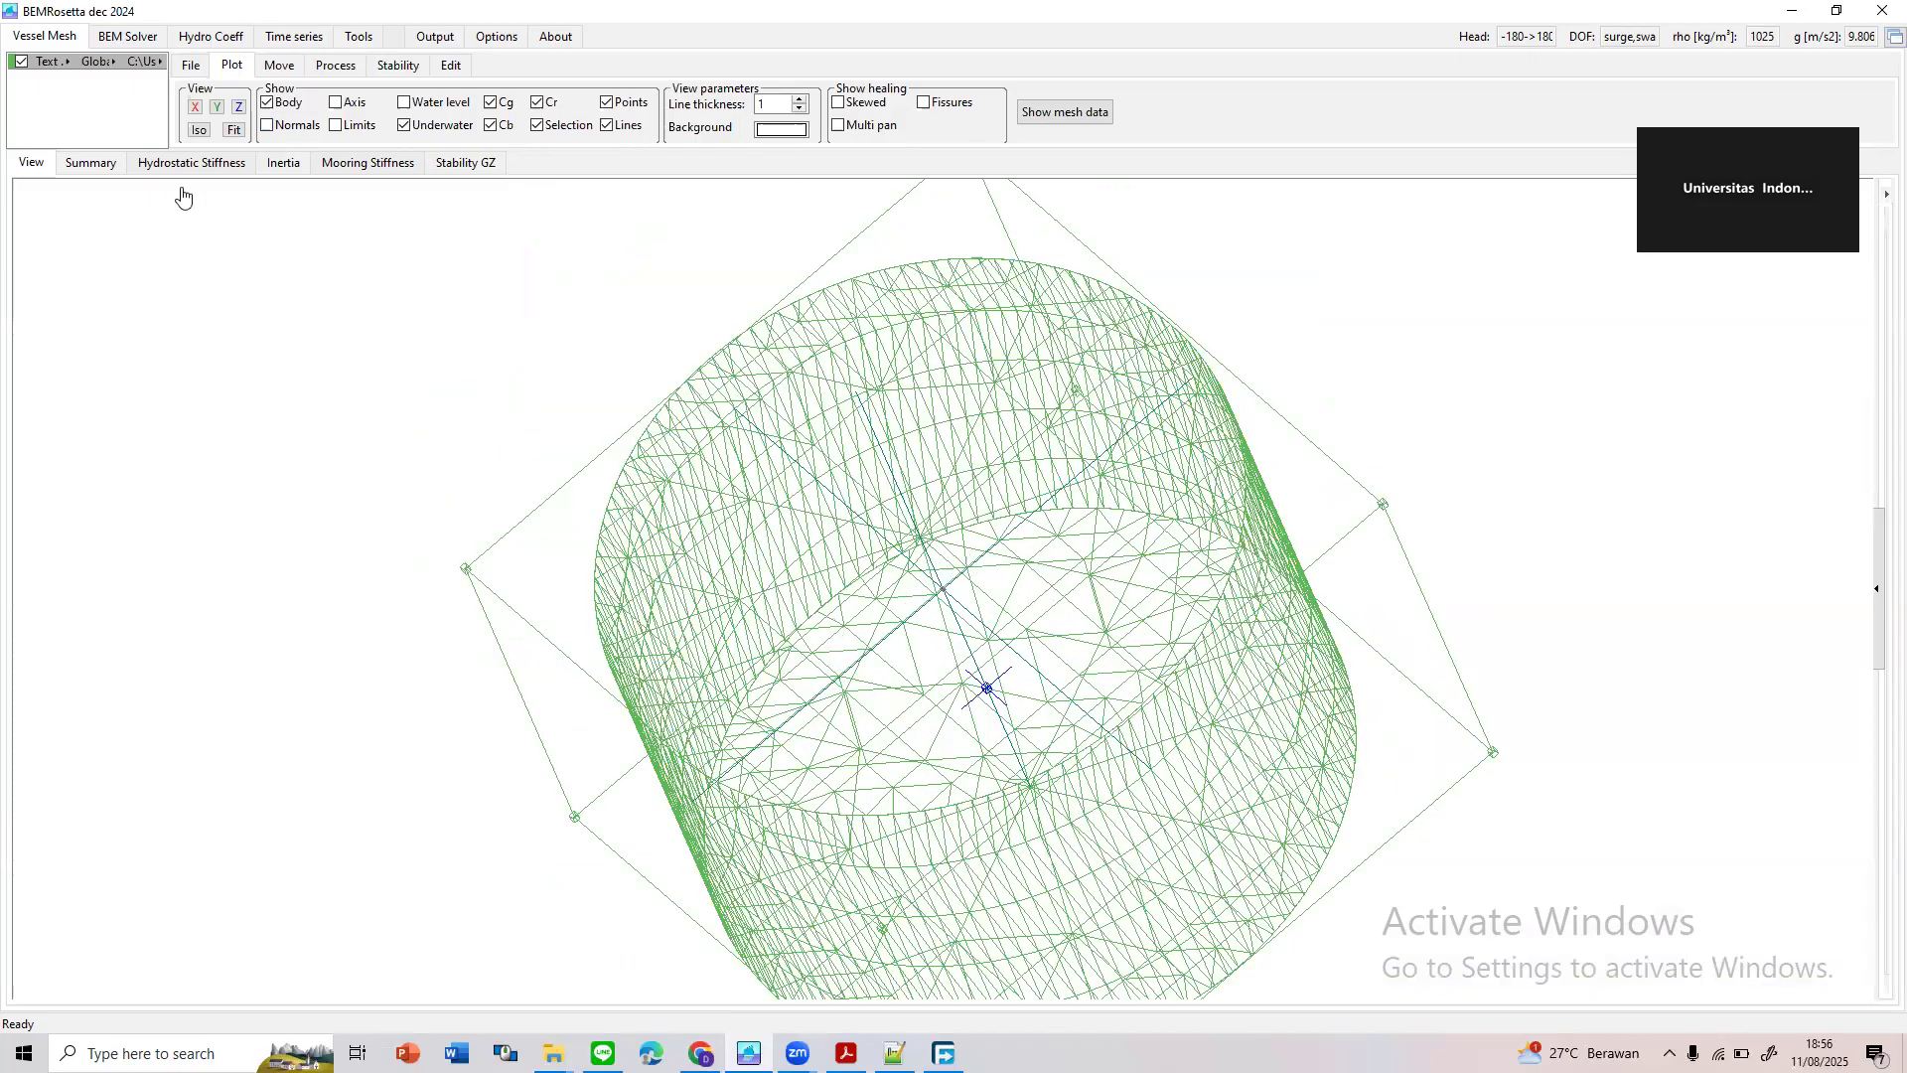
pyautogui.click(264, 127)
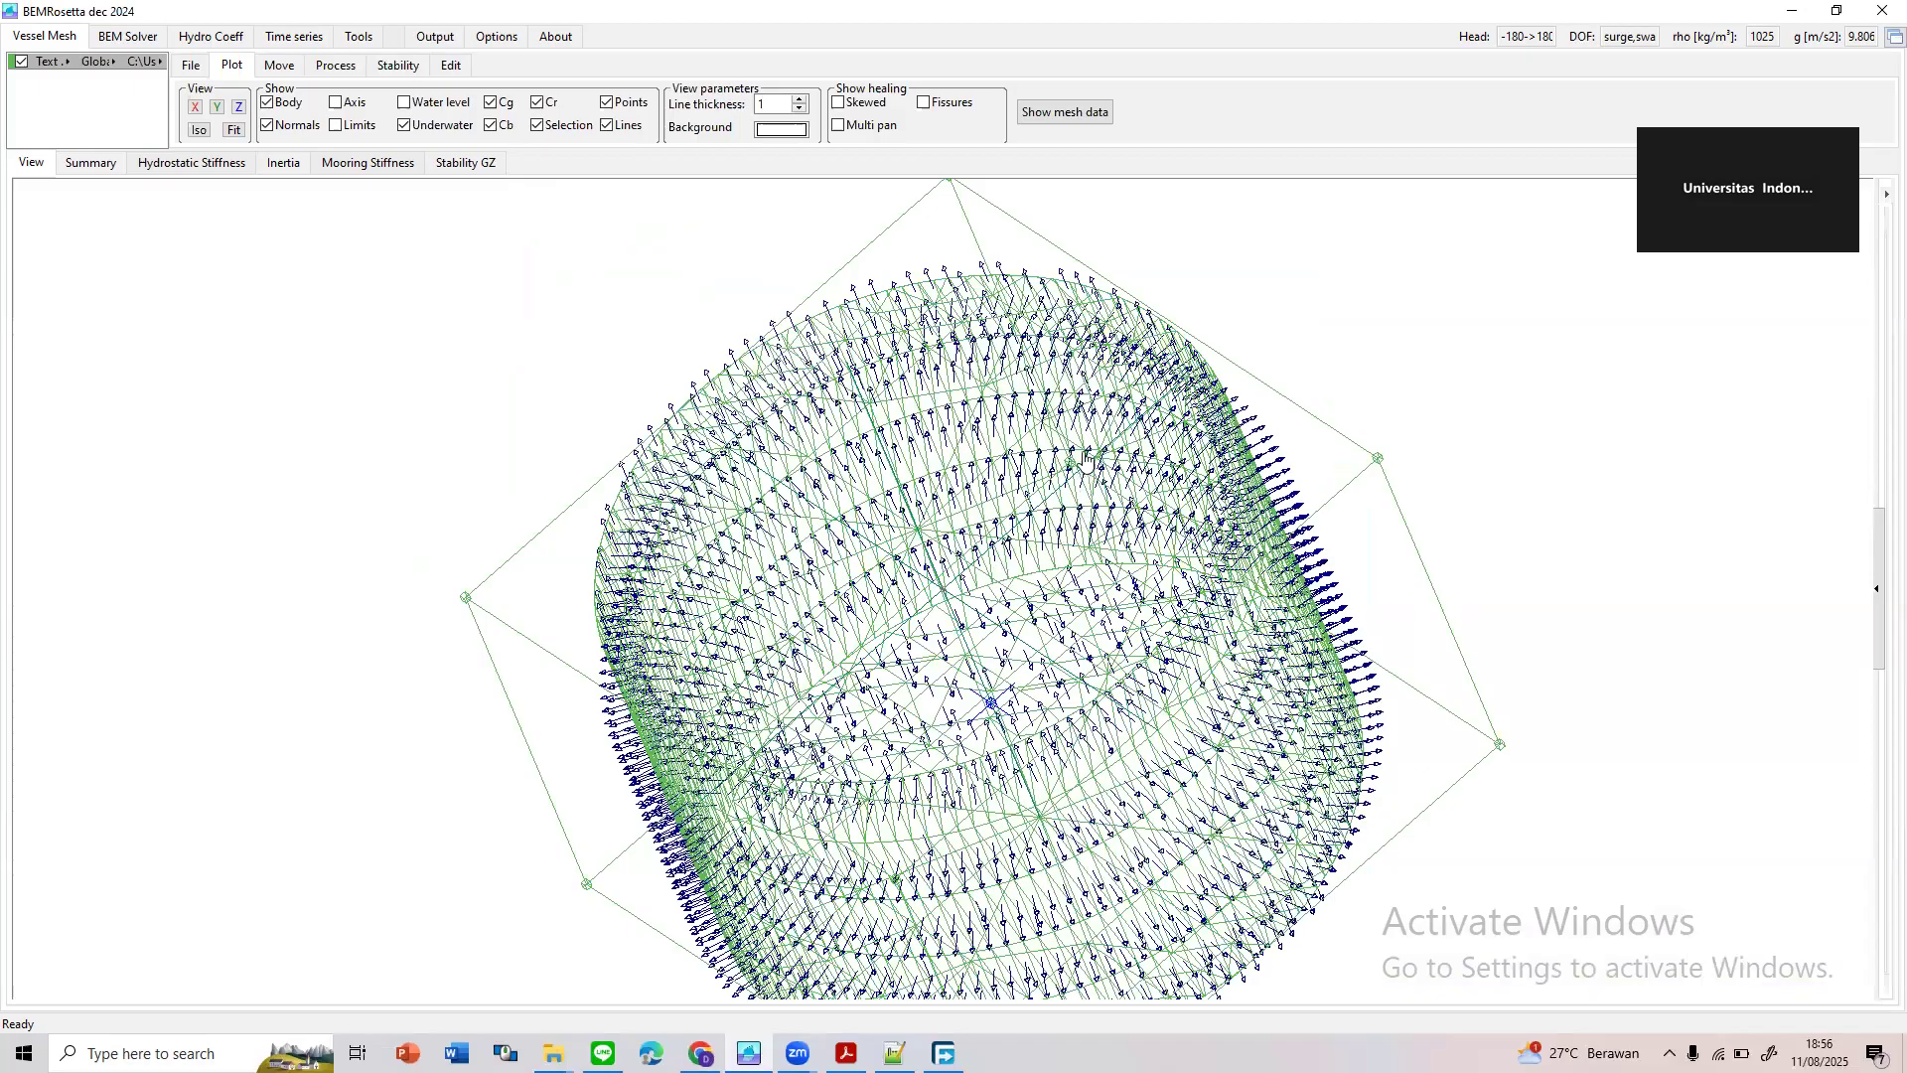
# Check the direction of the normals on the body's side wall and top face, up close and from above
pyautogui.moveTo(1197, 290); pyautogui.dragTo(1002, 268)
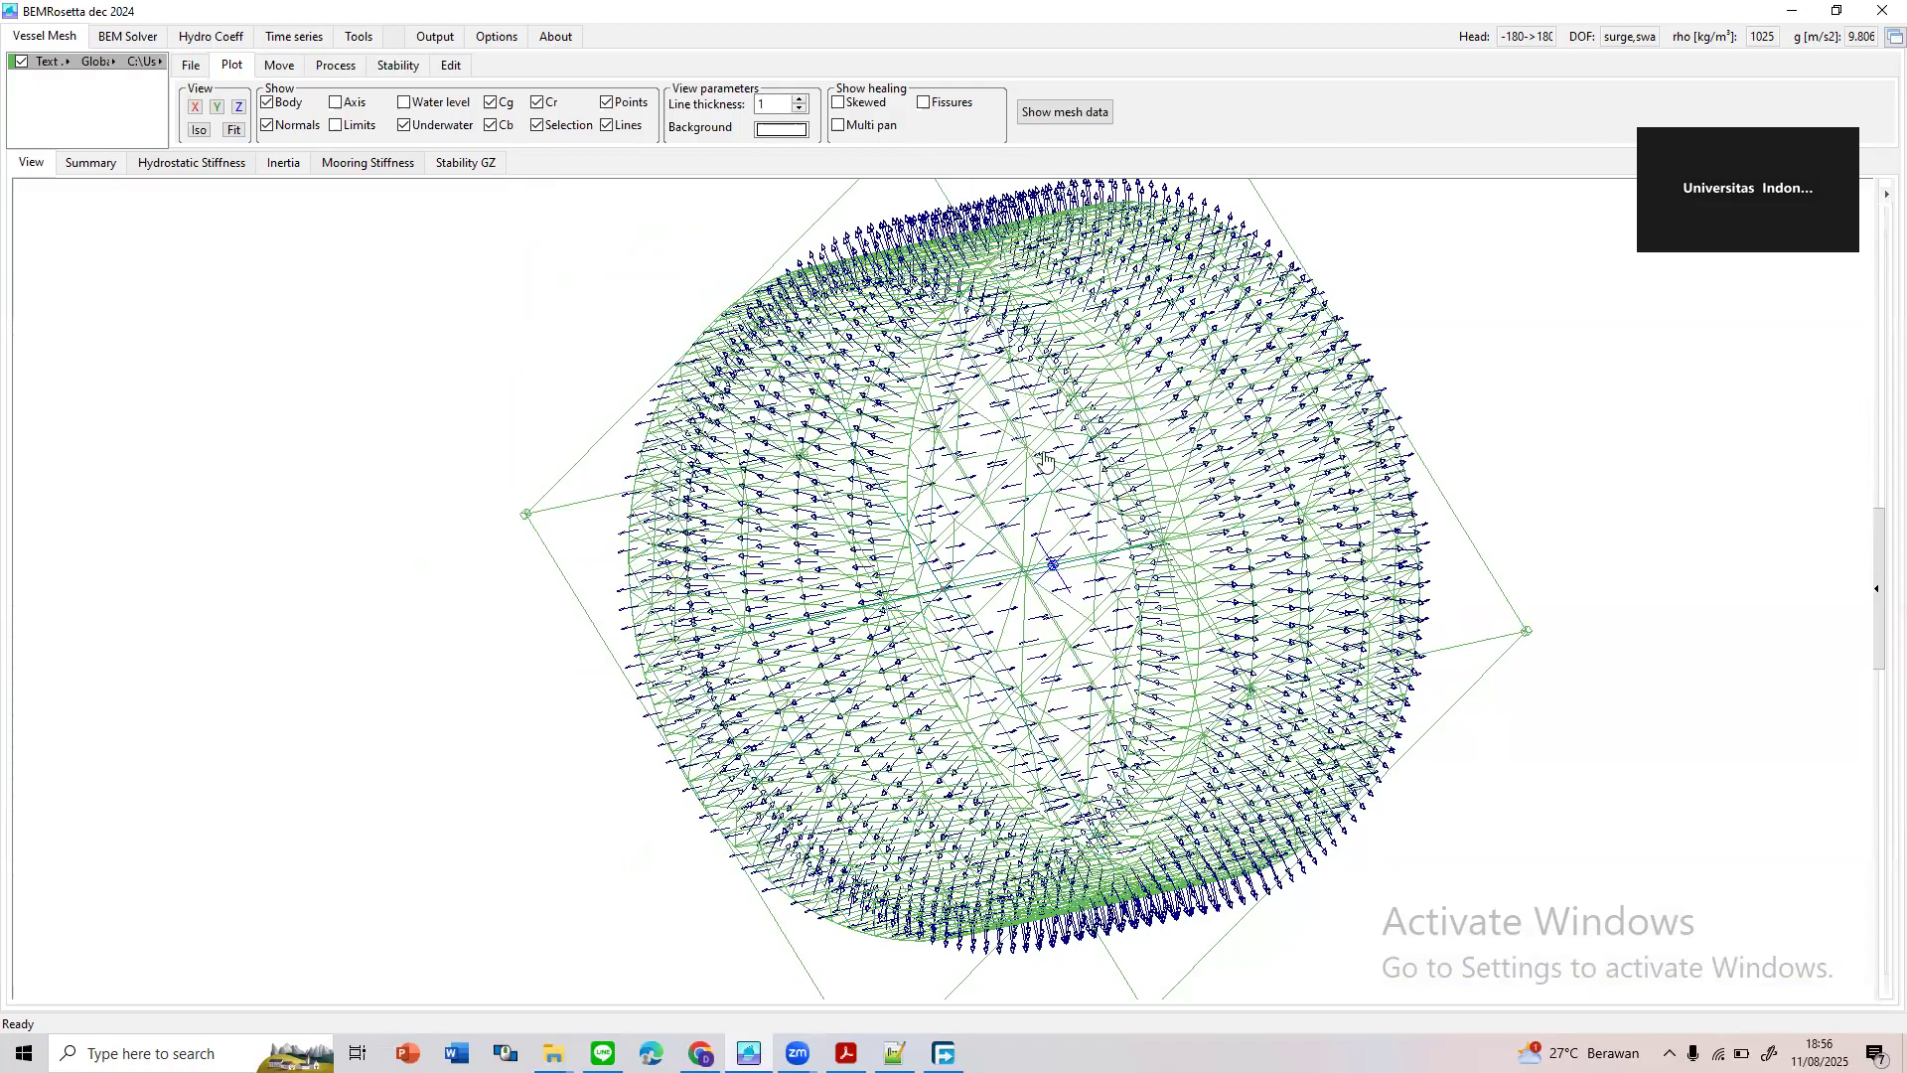
pyautogui.moveTo(1092, 544); pyautogui.dragTo(1016, 370)
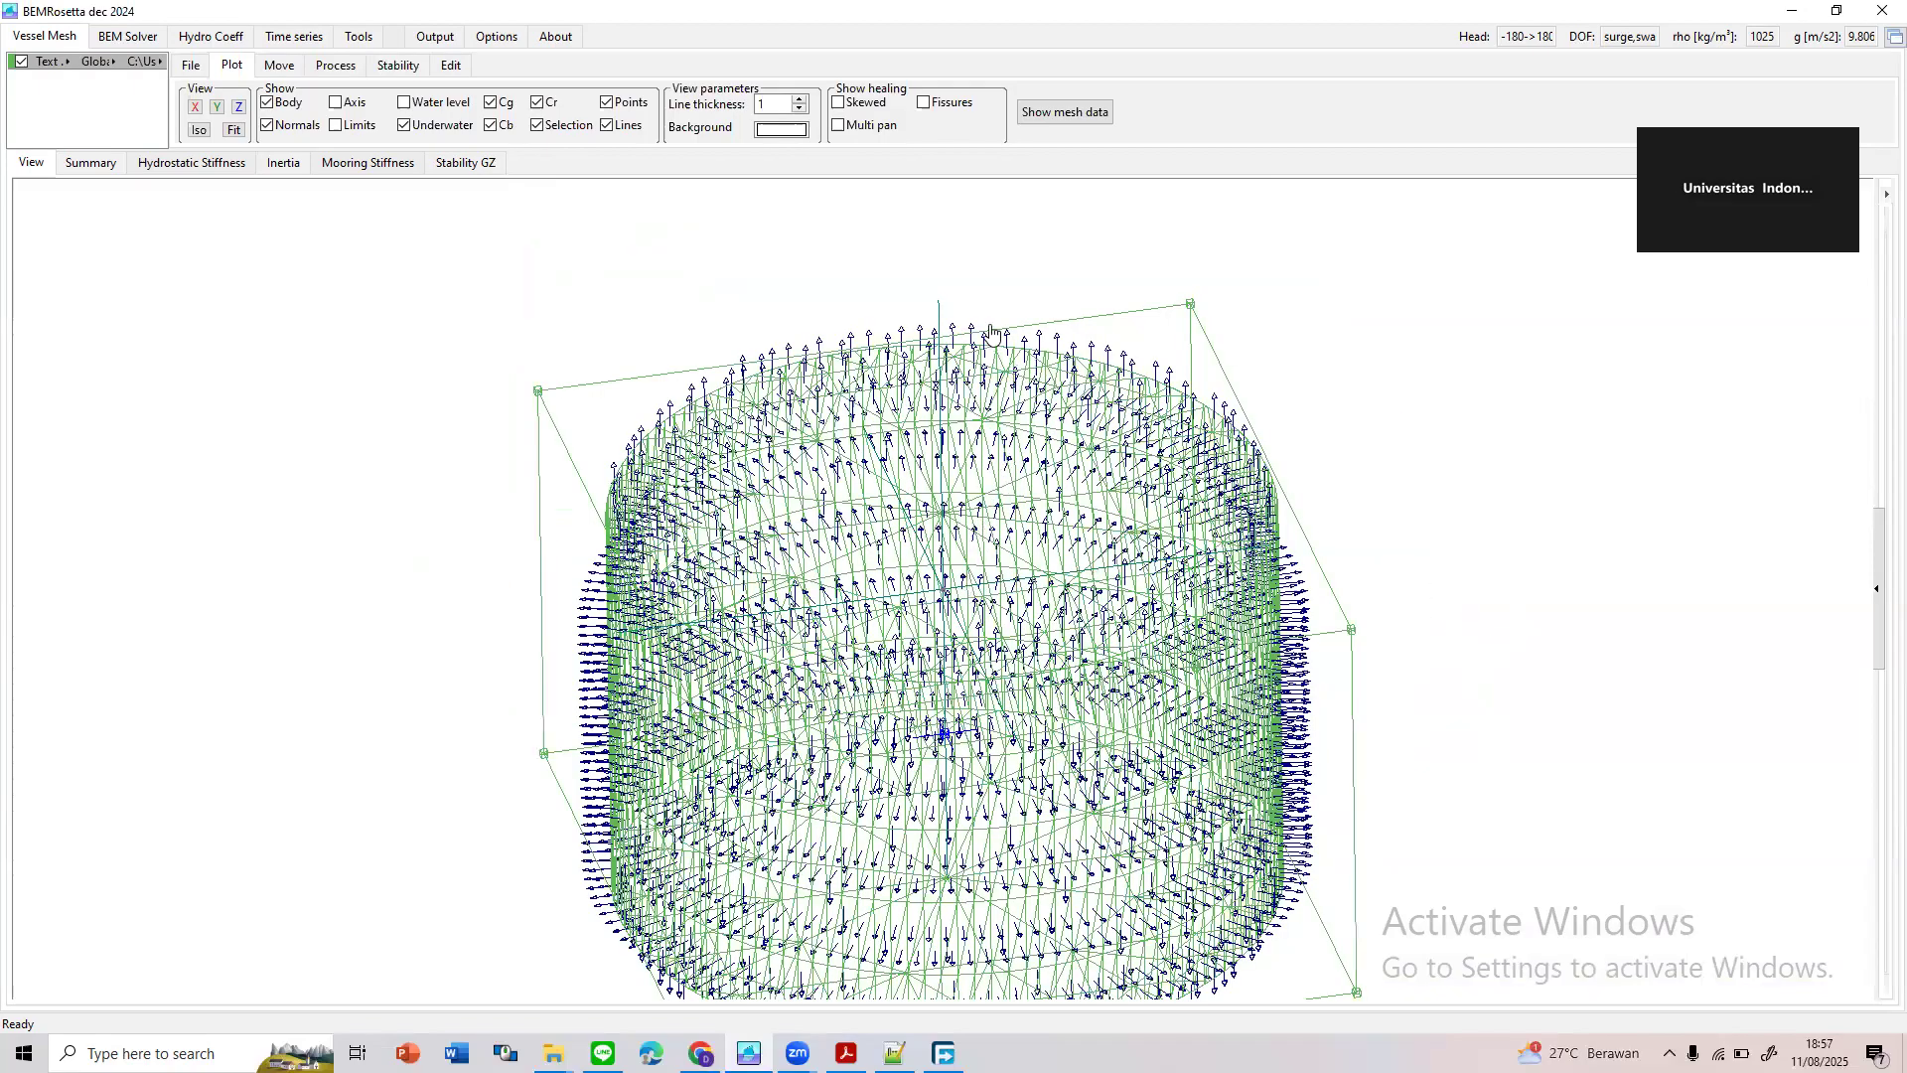
pyautogui.scroll(5, 989, 333)
pyautogui.scroll(-3, 1182, 357)
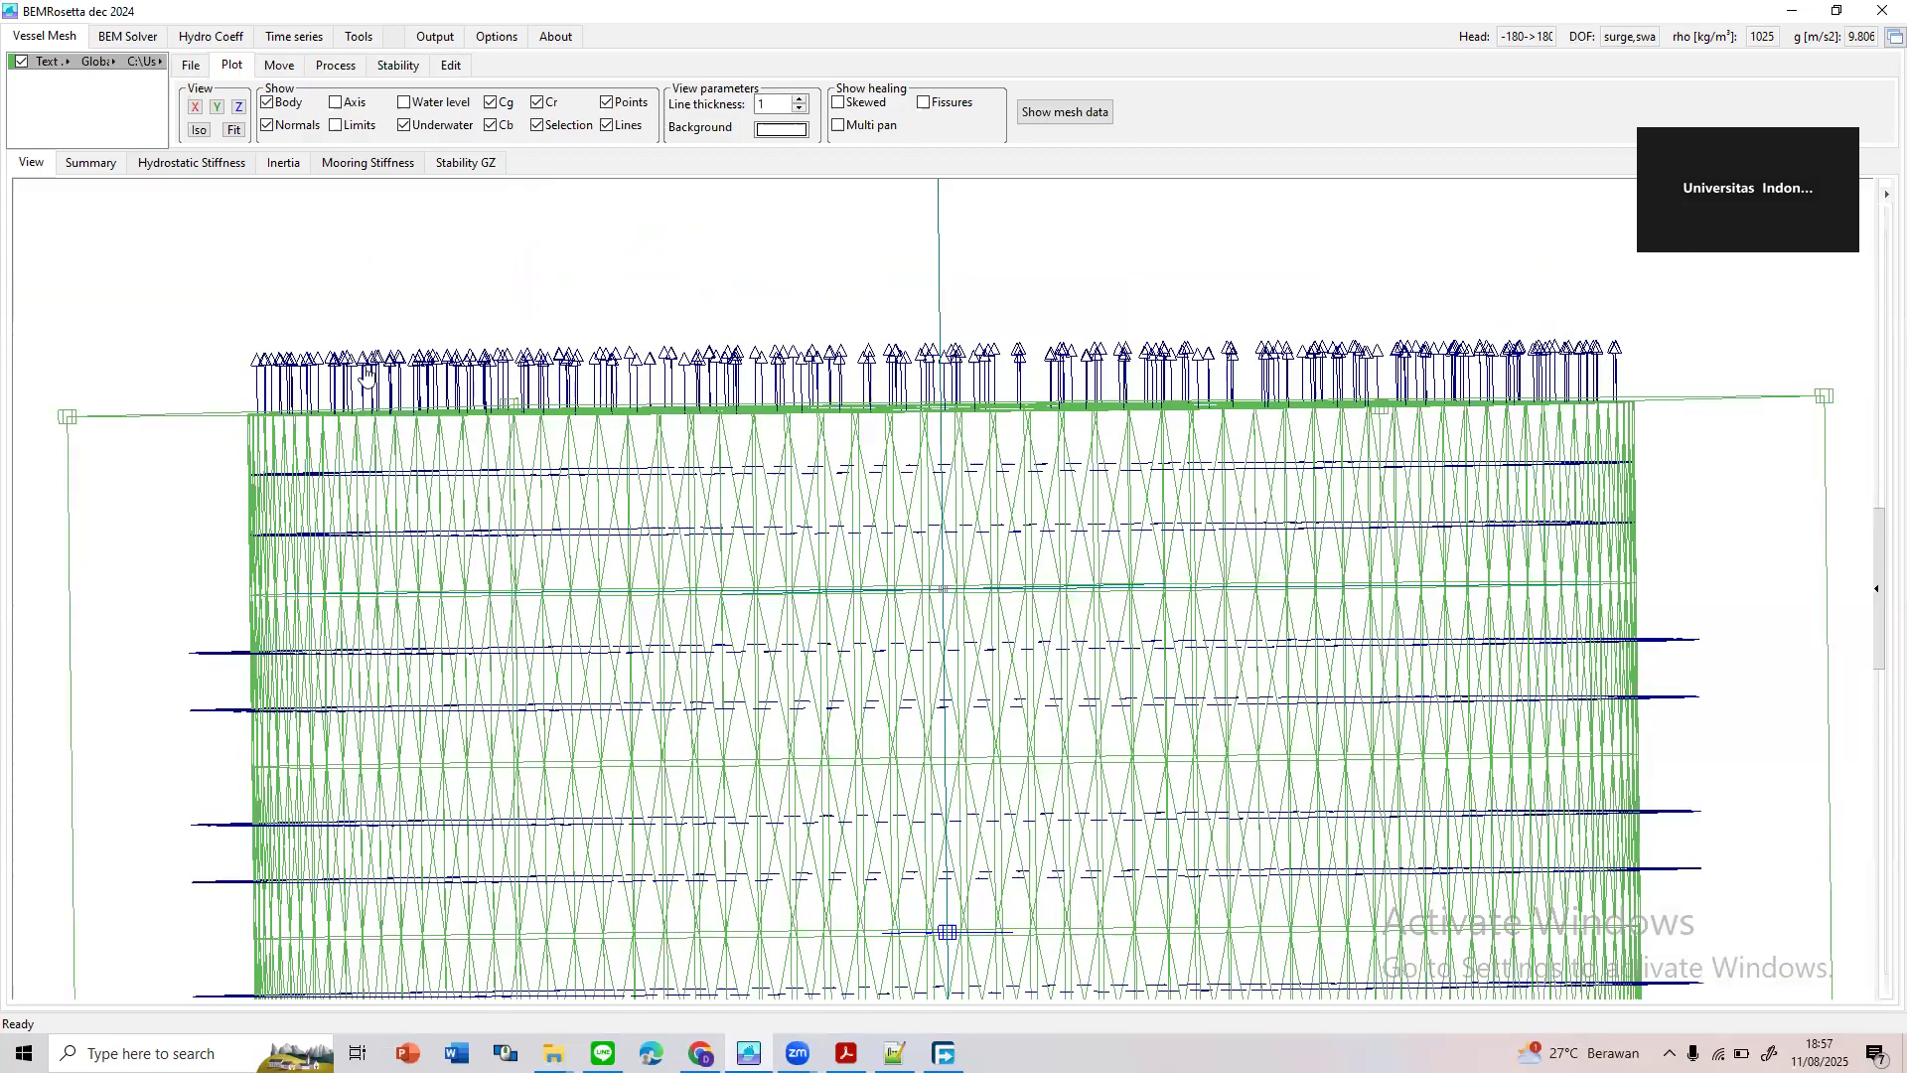
pyautogui.moveTo(859, 305); pyautogui.dragTo(873, 364)
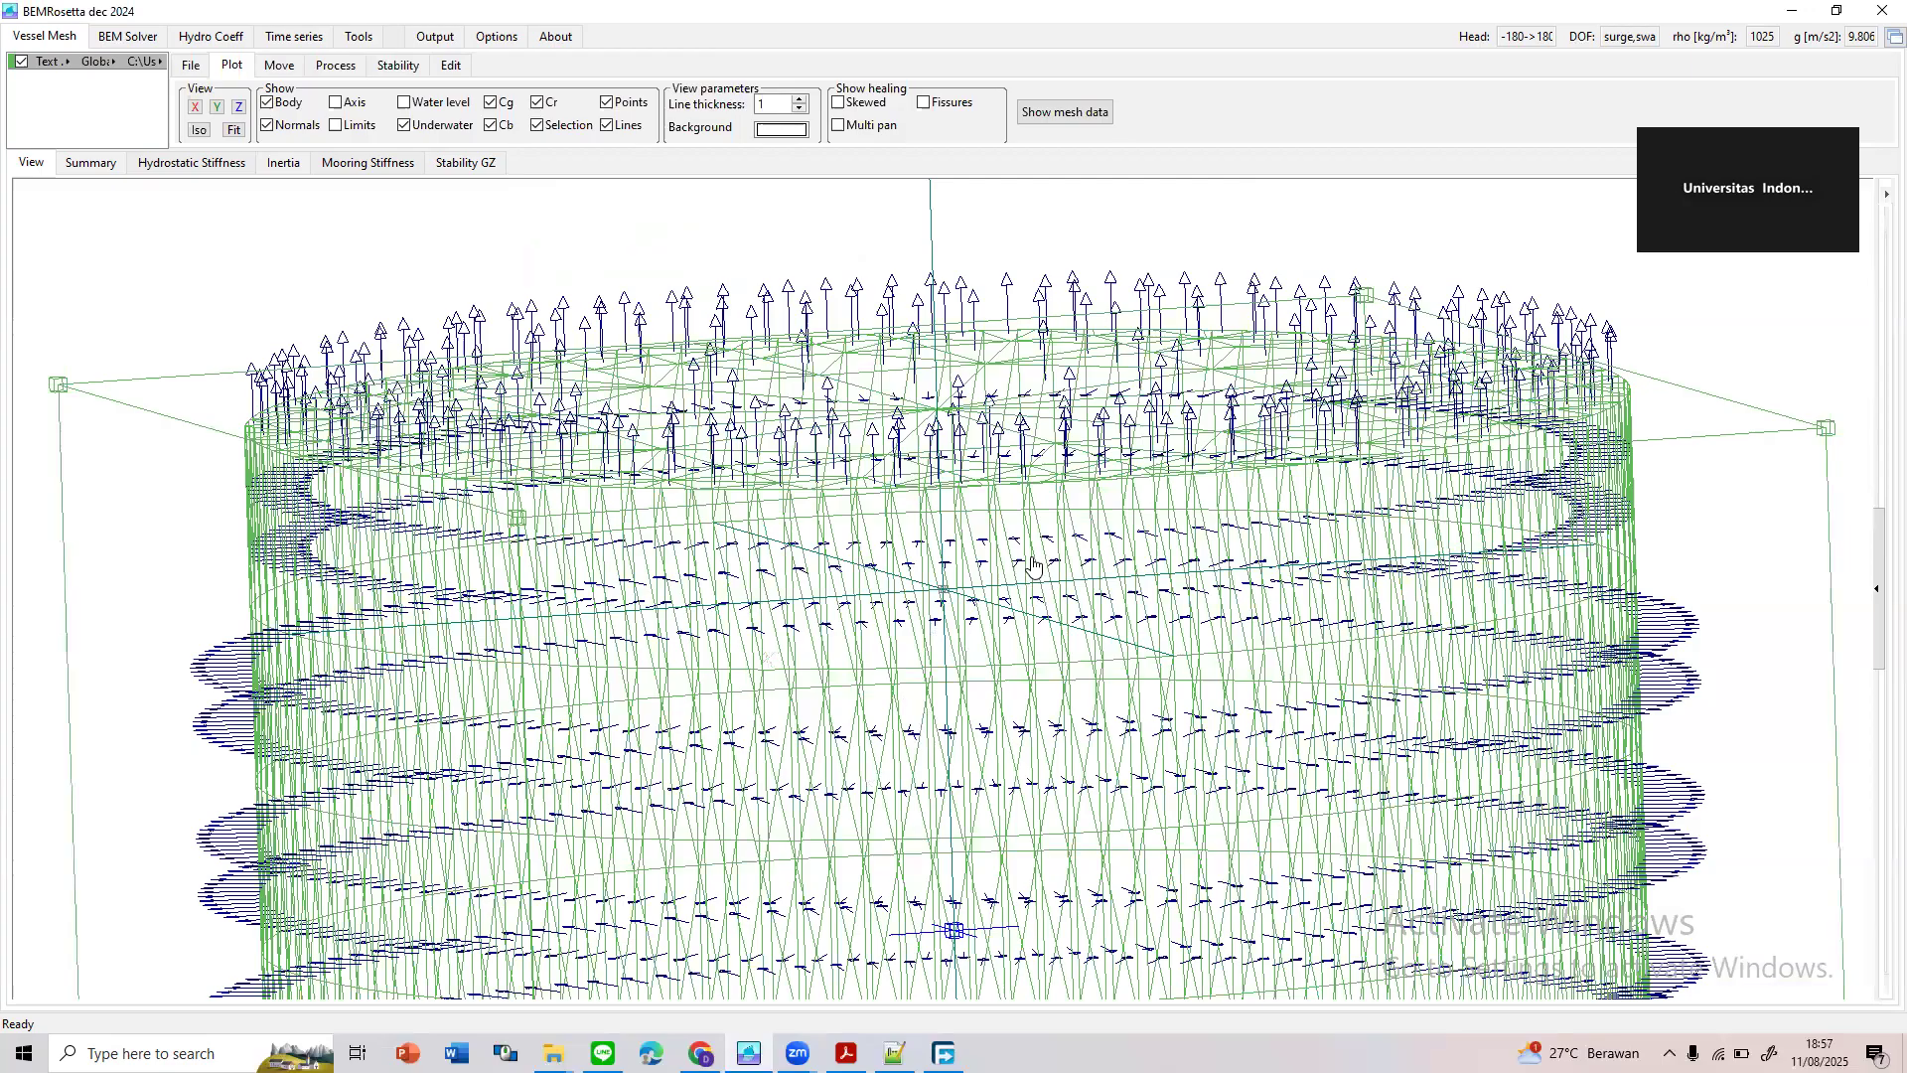
pyautogui.scroll(-2, 1196, 339)
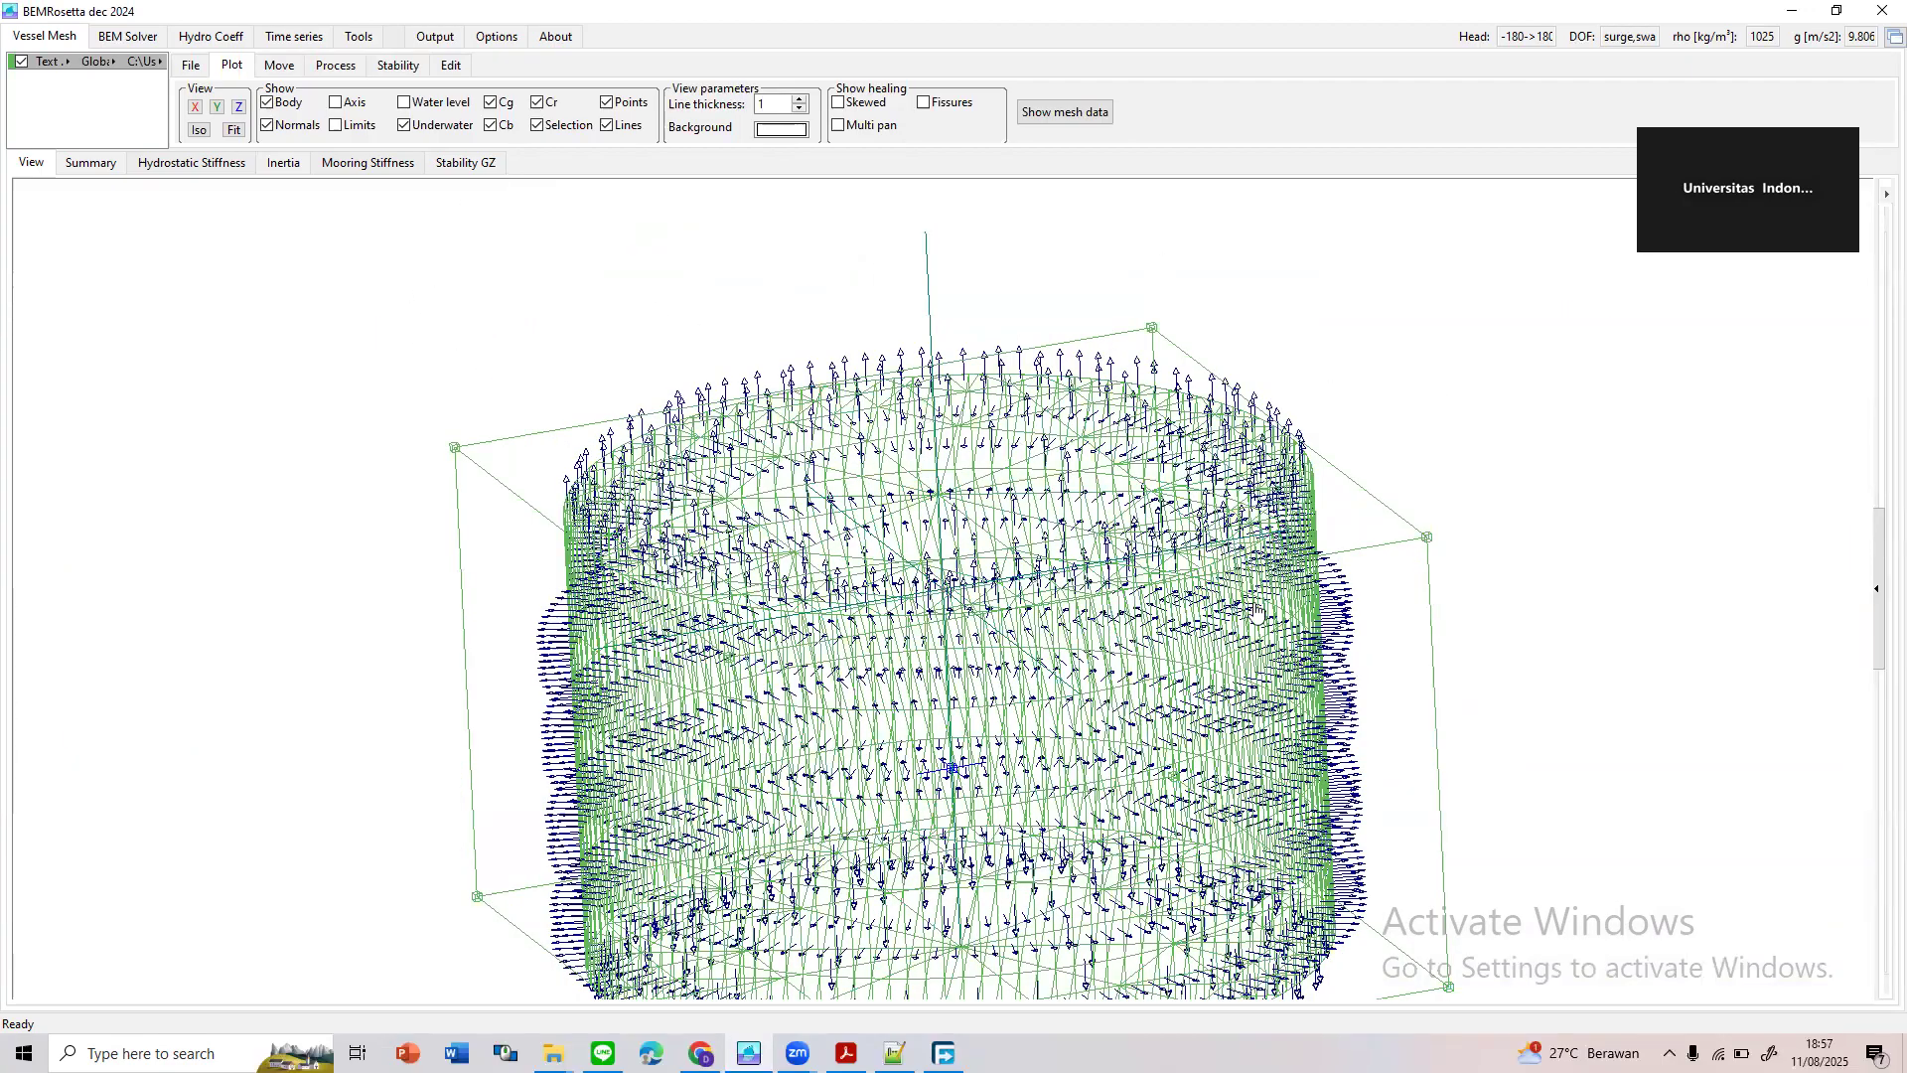
pyautogui.scroll(1, 1256, 614)
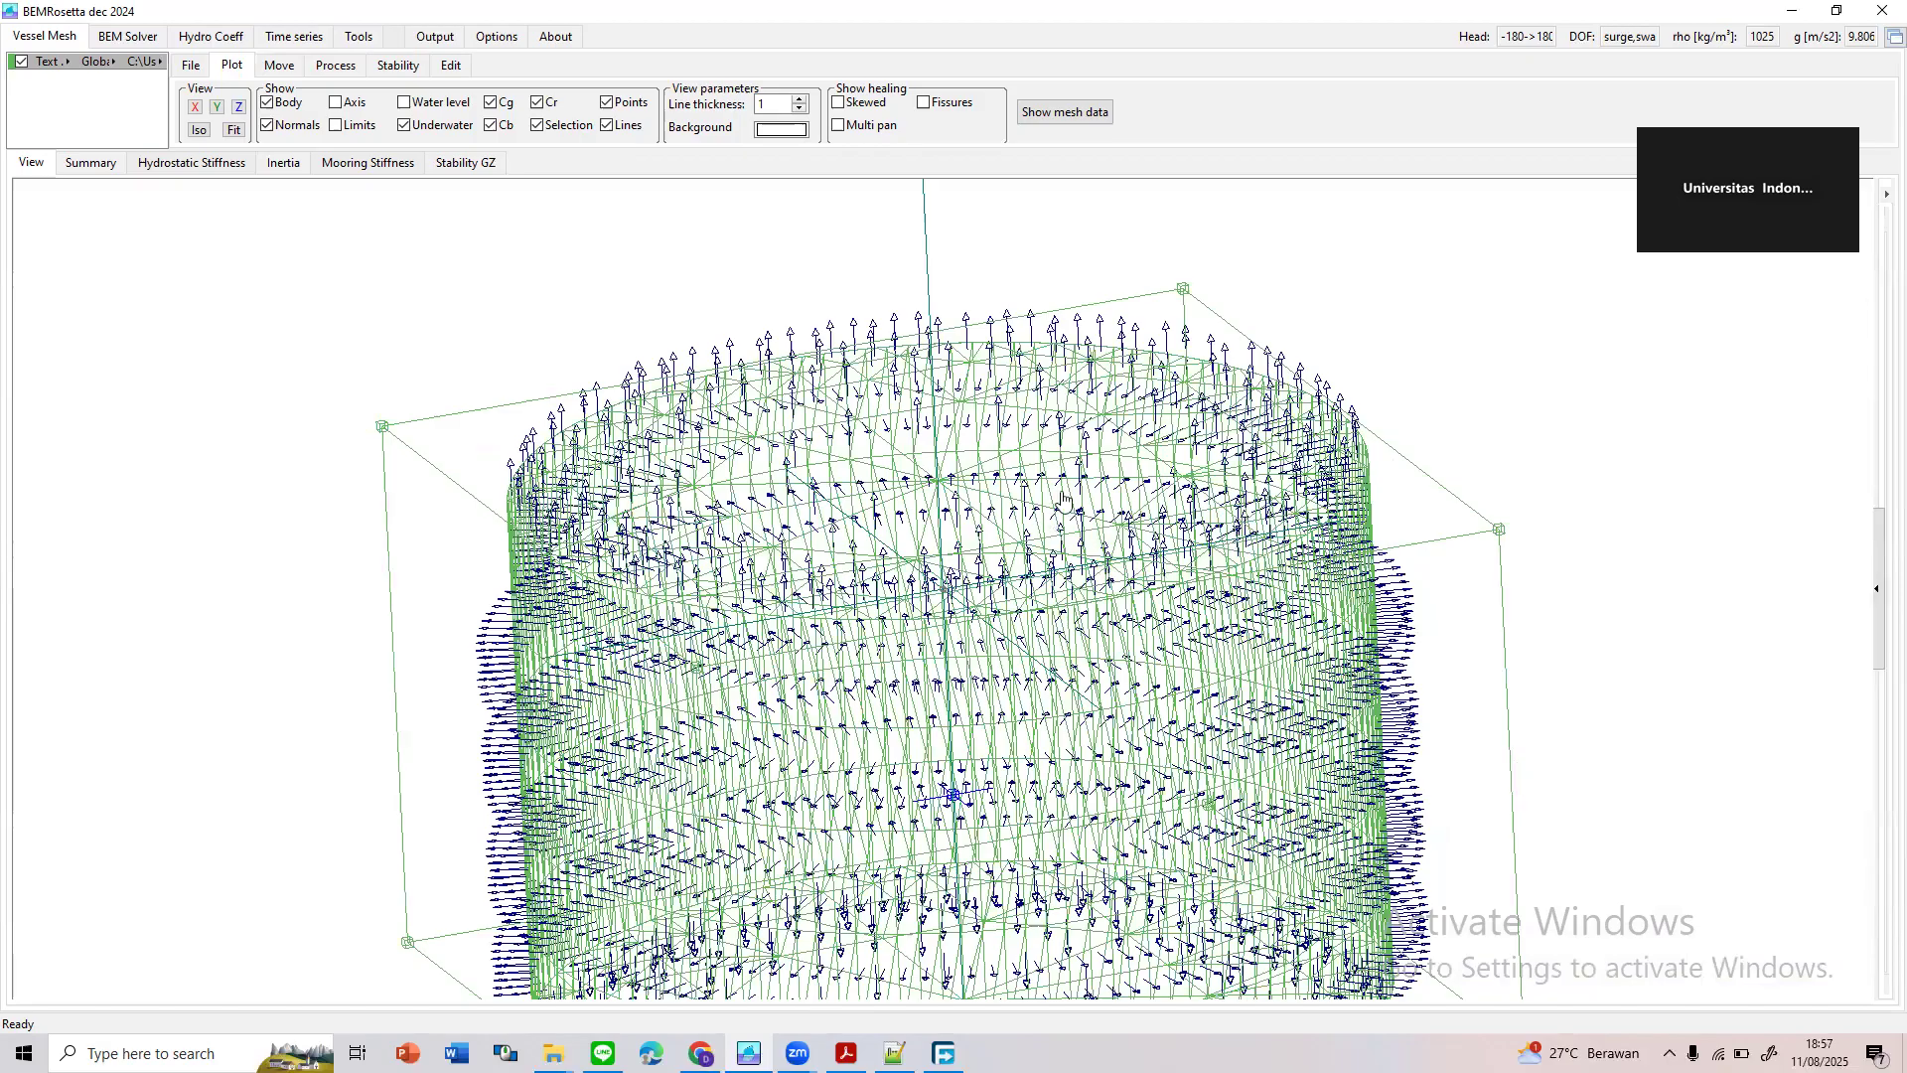
pyautogui.scroll(-1, 1063, 502)
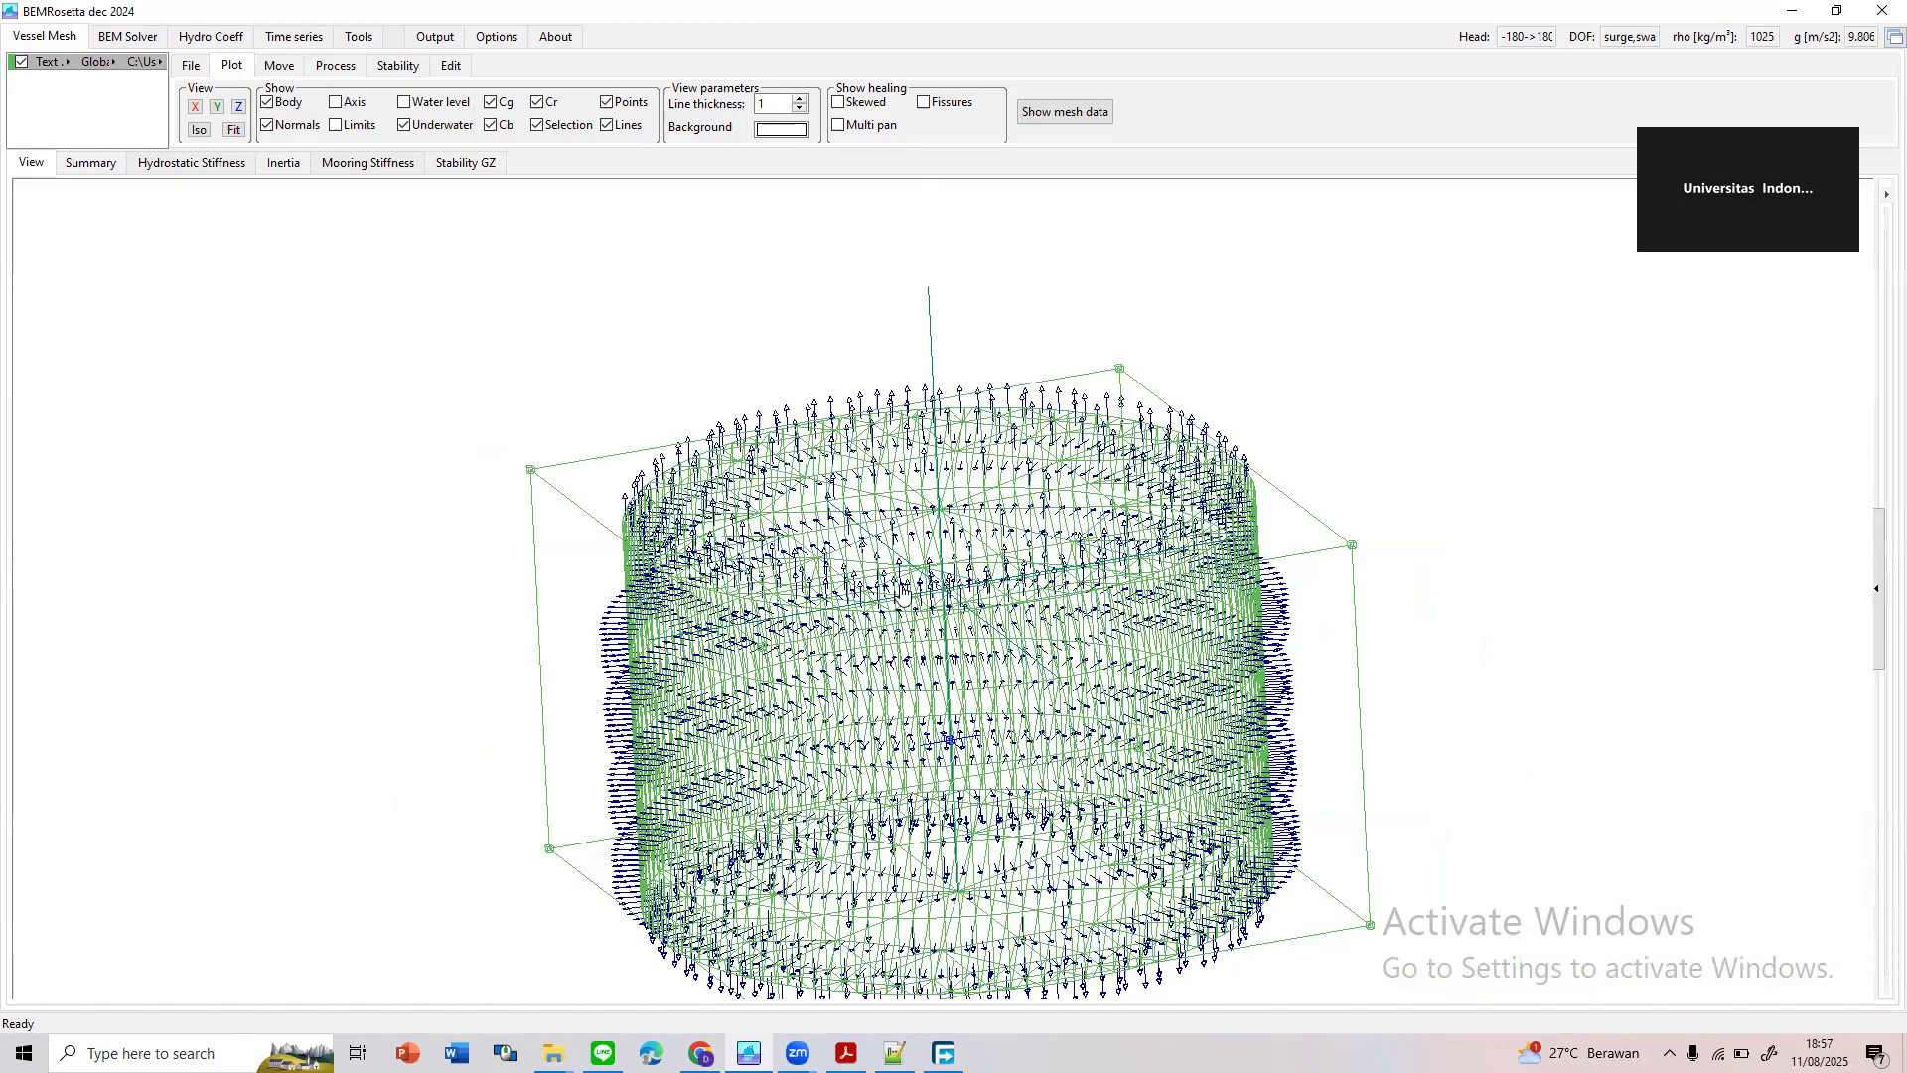
pyautogui.moveTo(1207, 578); pyautogui.dragTo(1074, 506)
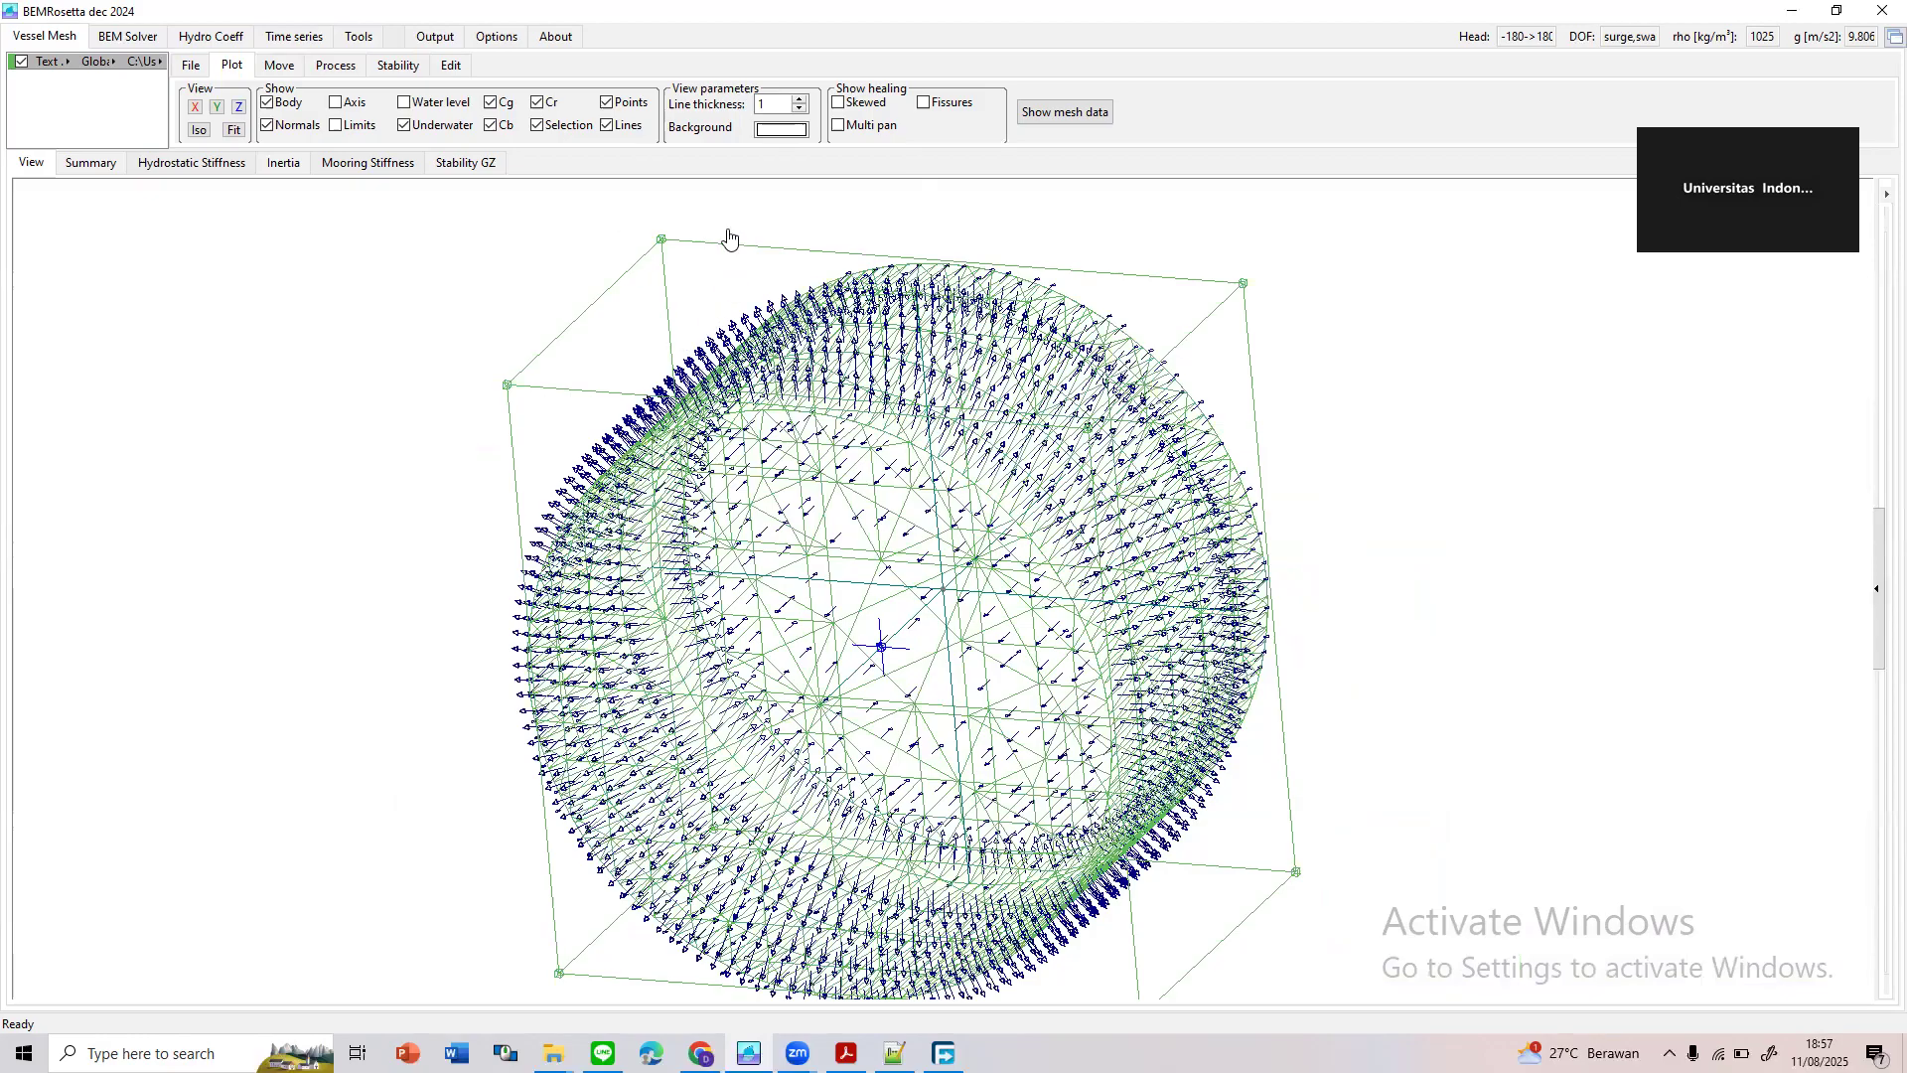
# Export the mesh in Nemoh .dat format as Global Origin.dat into the Tutorial\Geometri folder
pyautogui.click(191, 66)
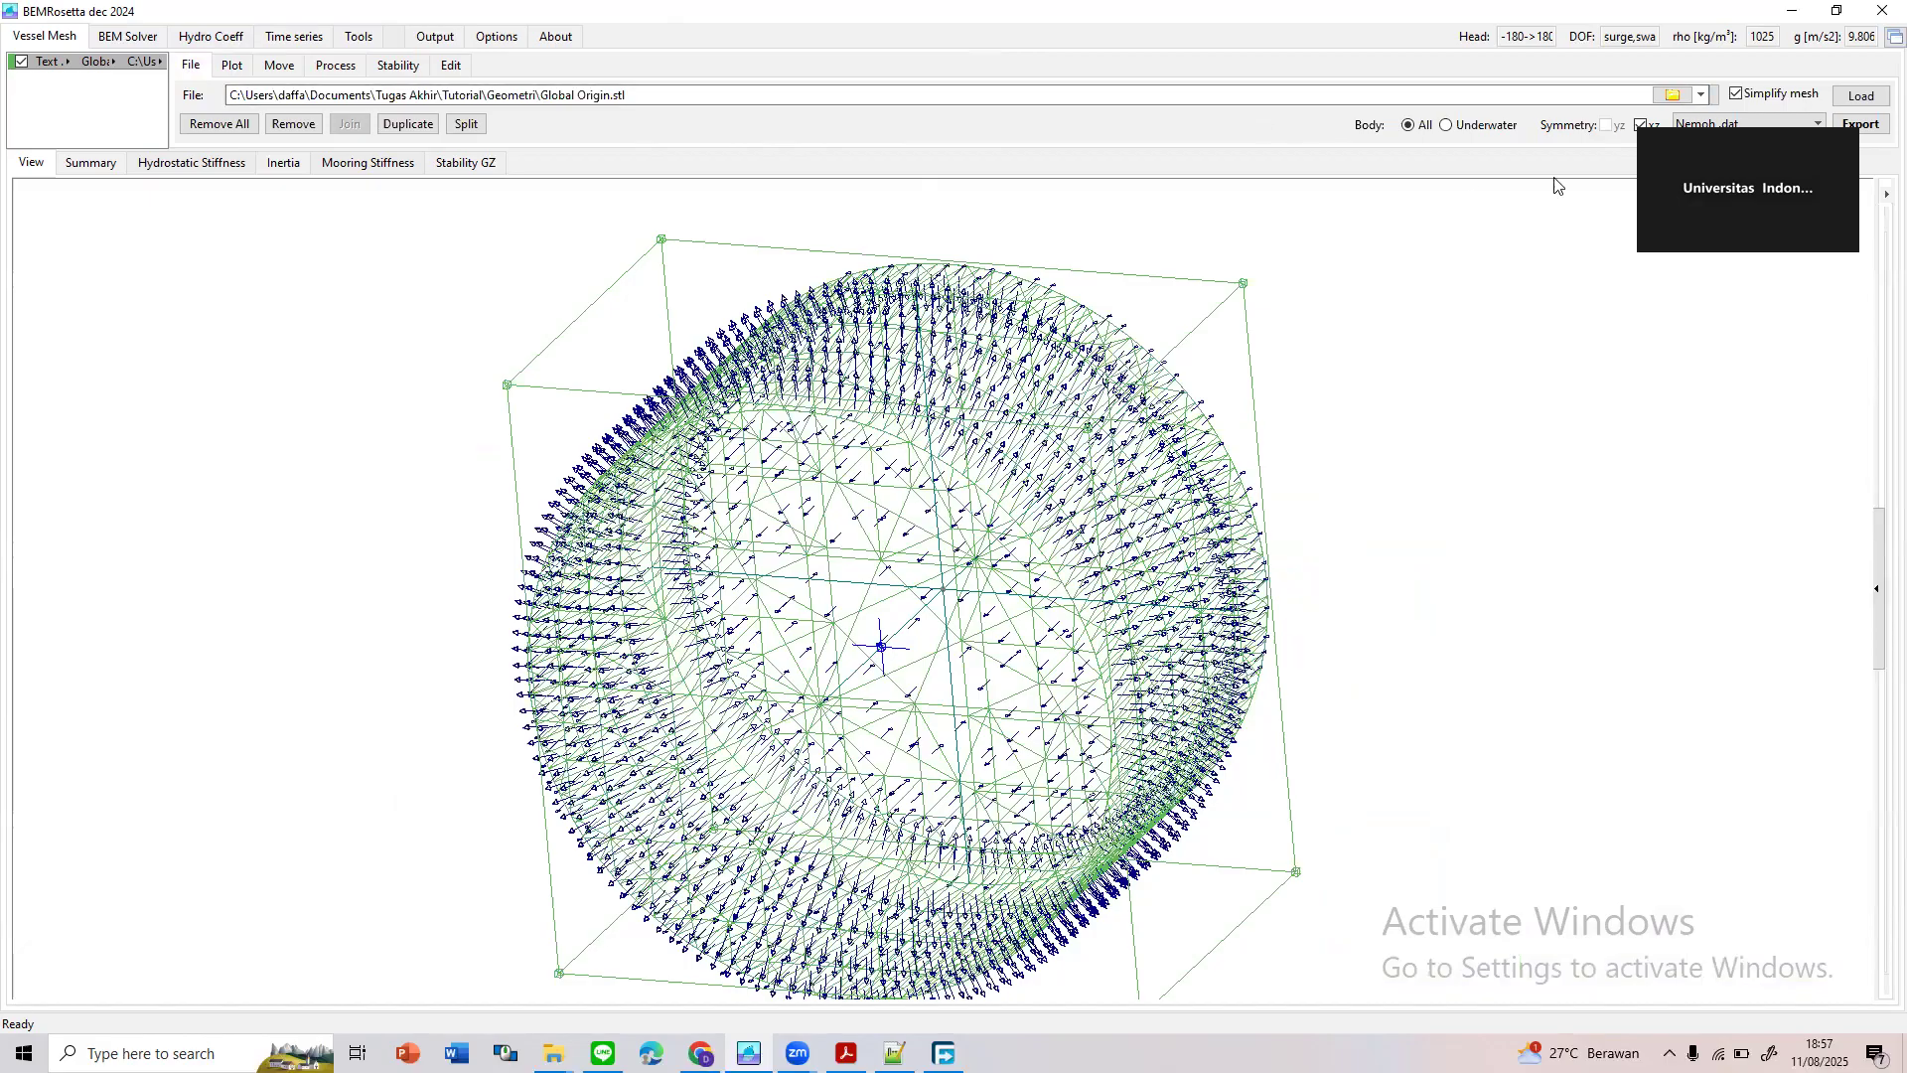
pyautogui.click(1775, 121)
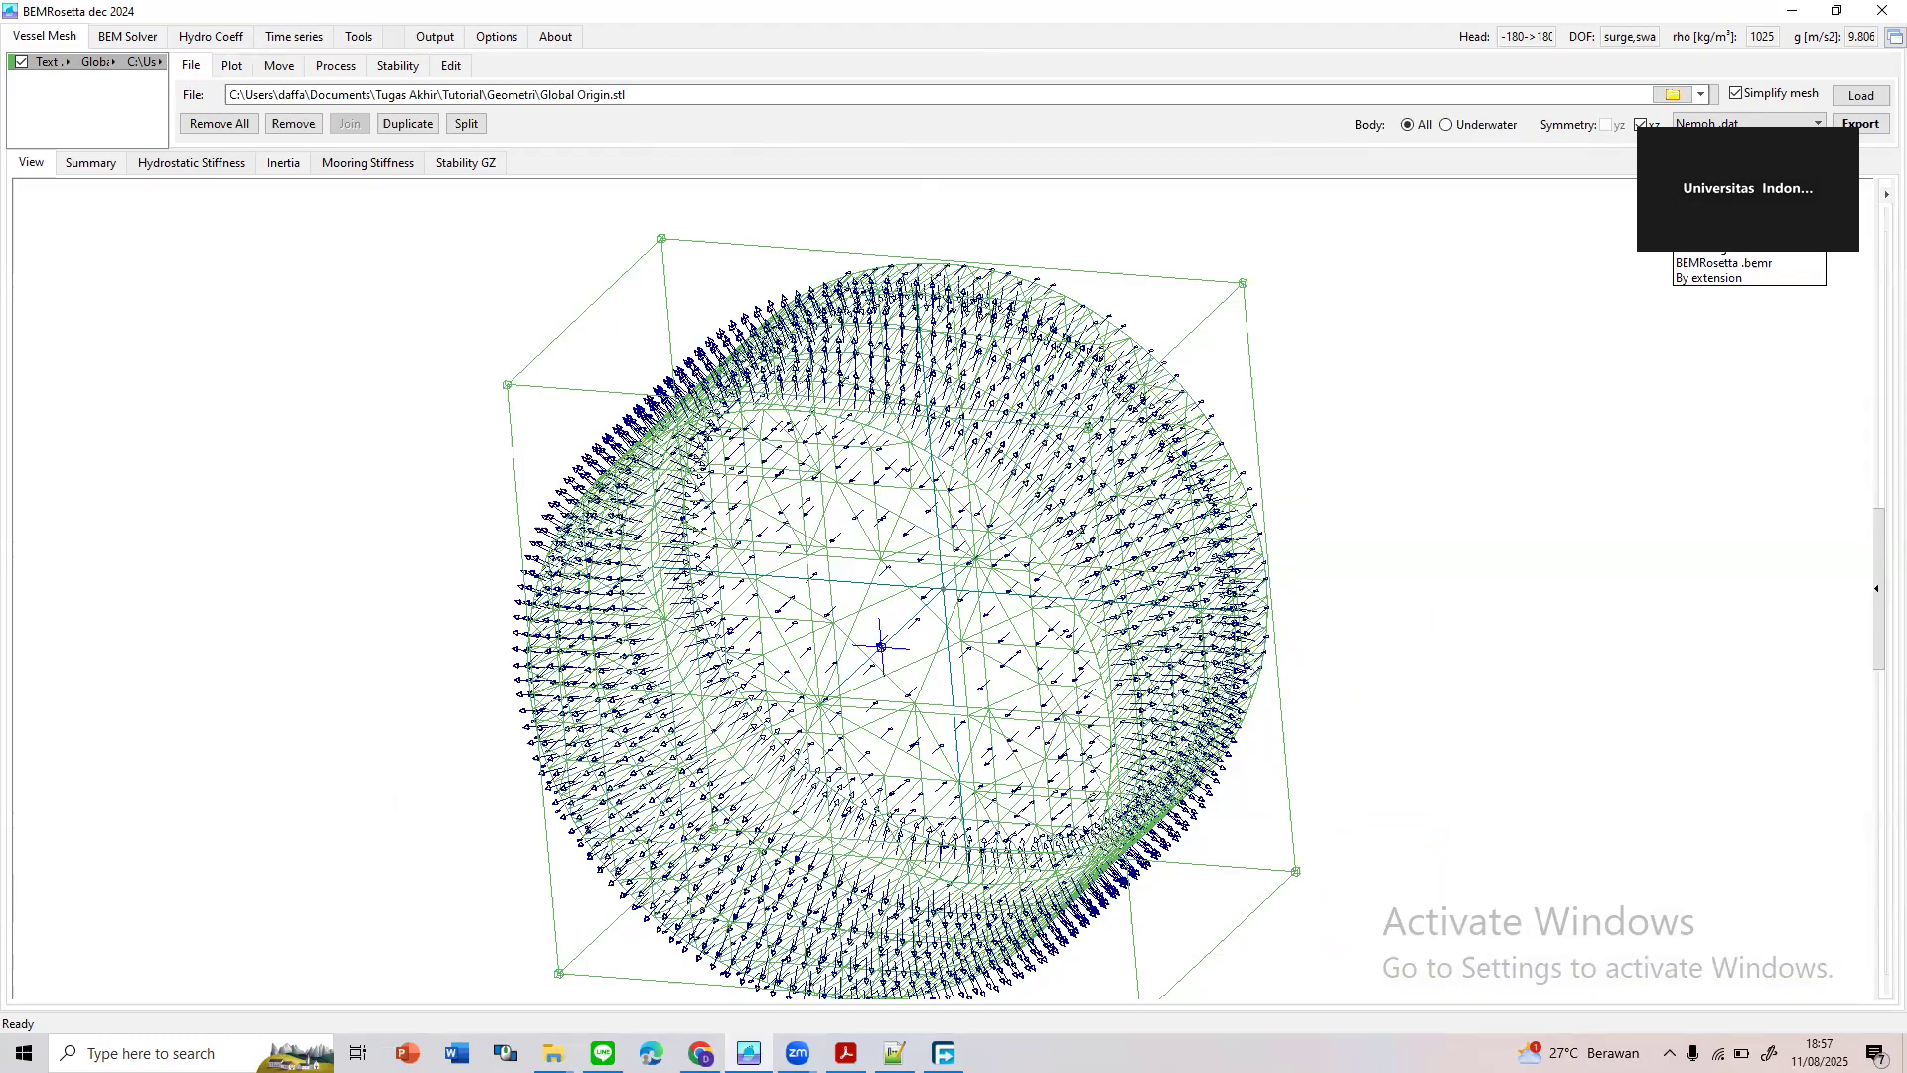
pyautogui.click(1729, 159)
pyautogui.click(1872, 128)
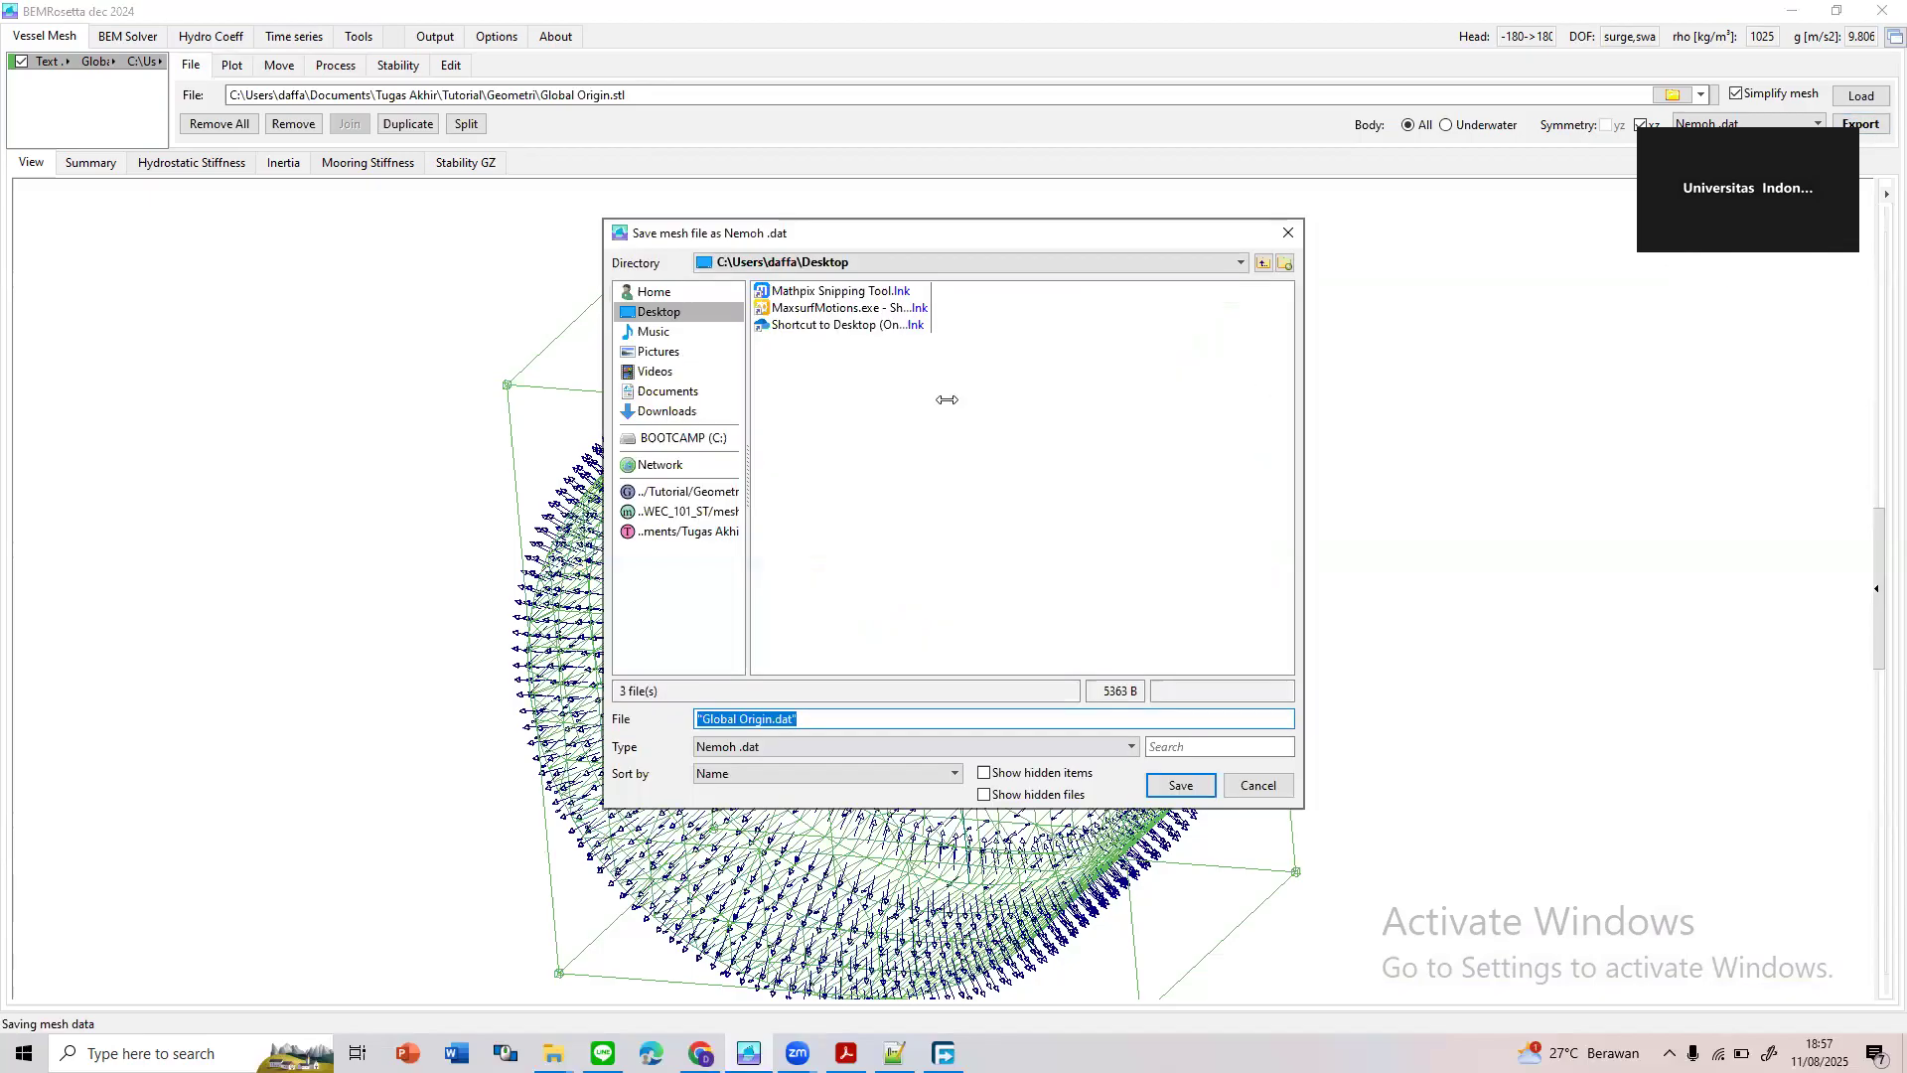
pyautogui.click(703, 491)
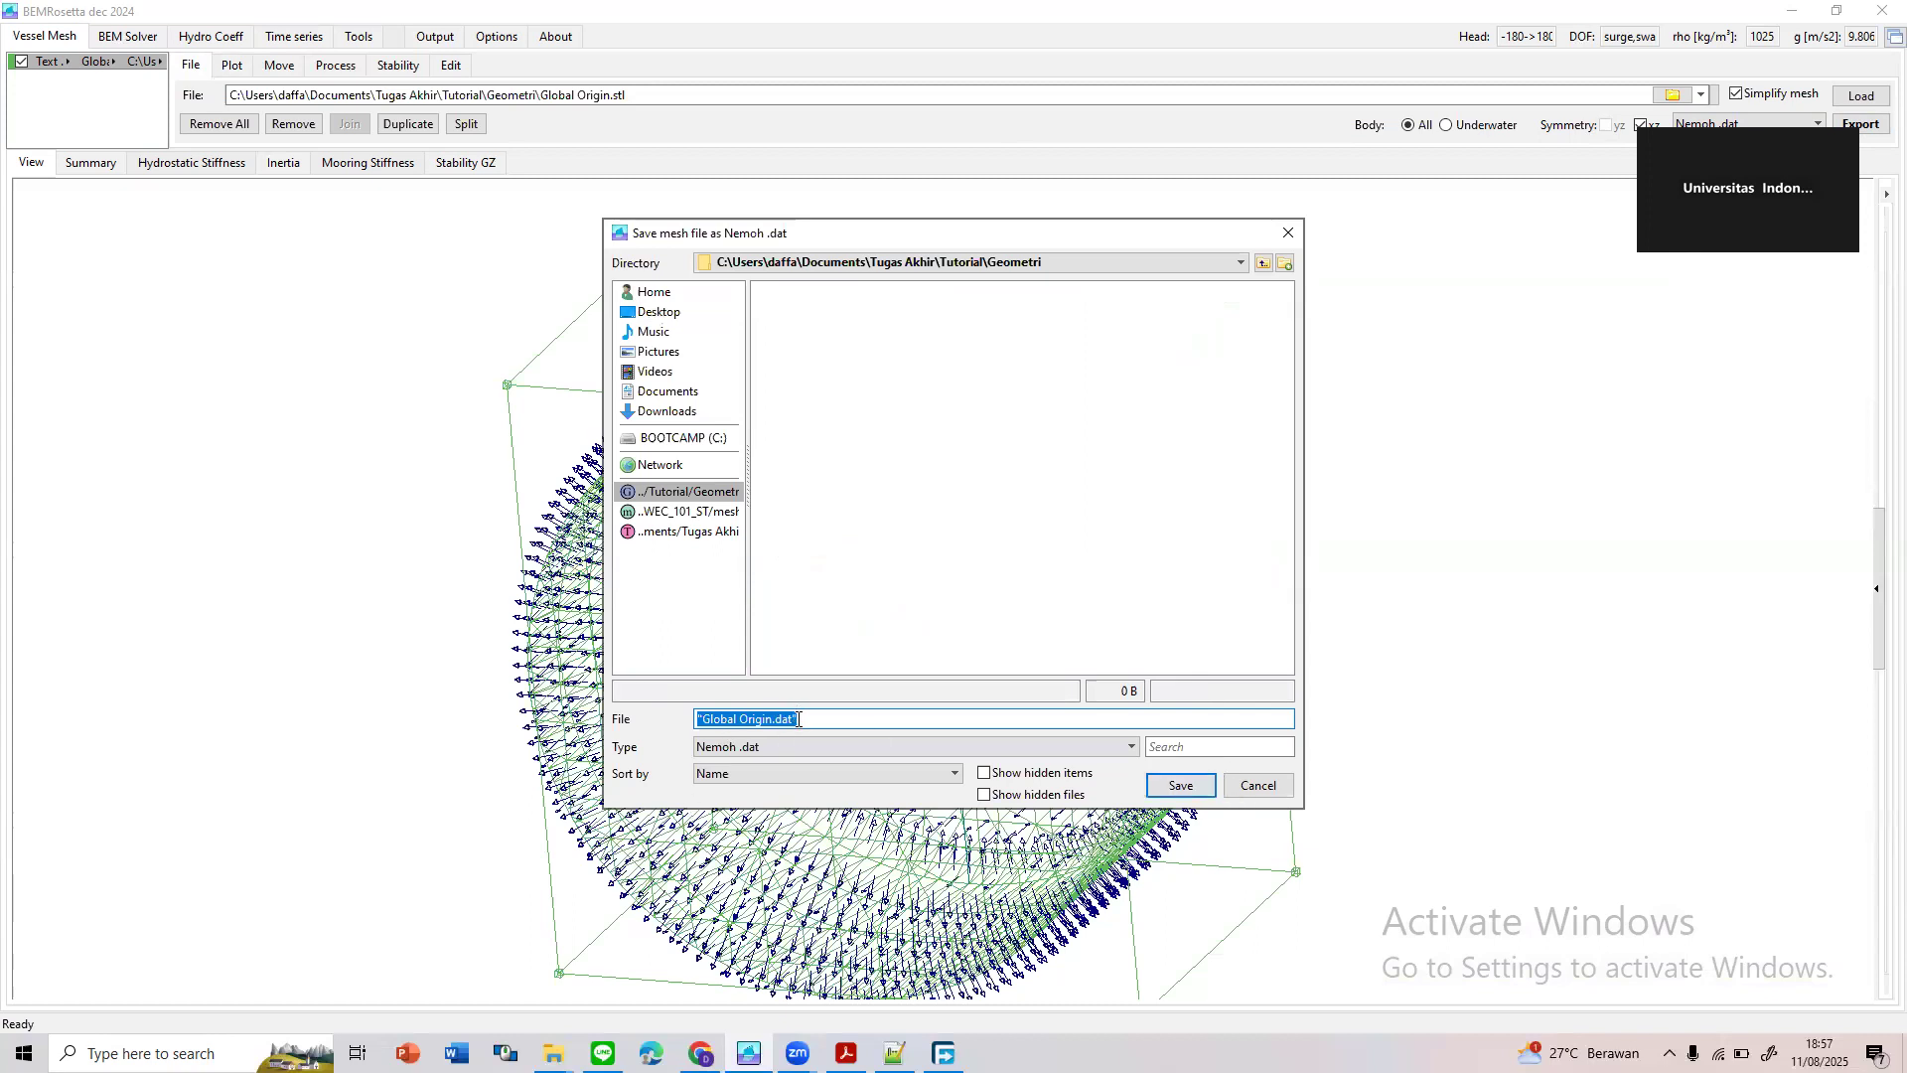
pyautogui.click(1173, 787)
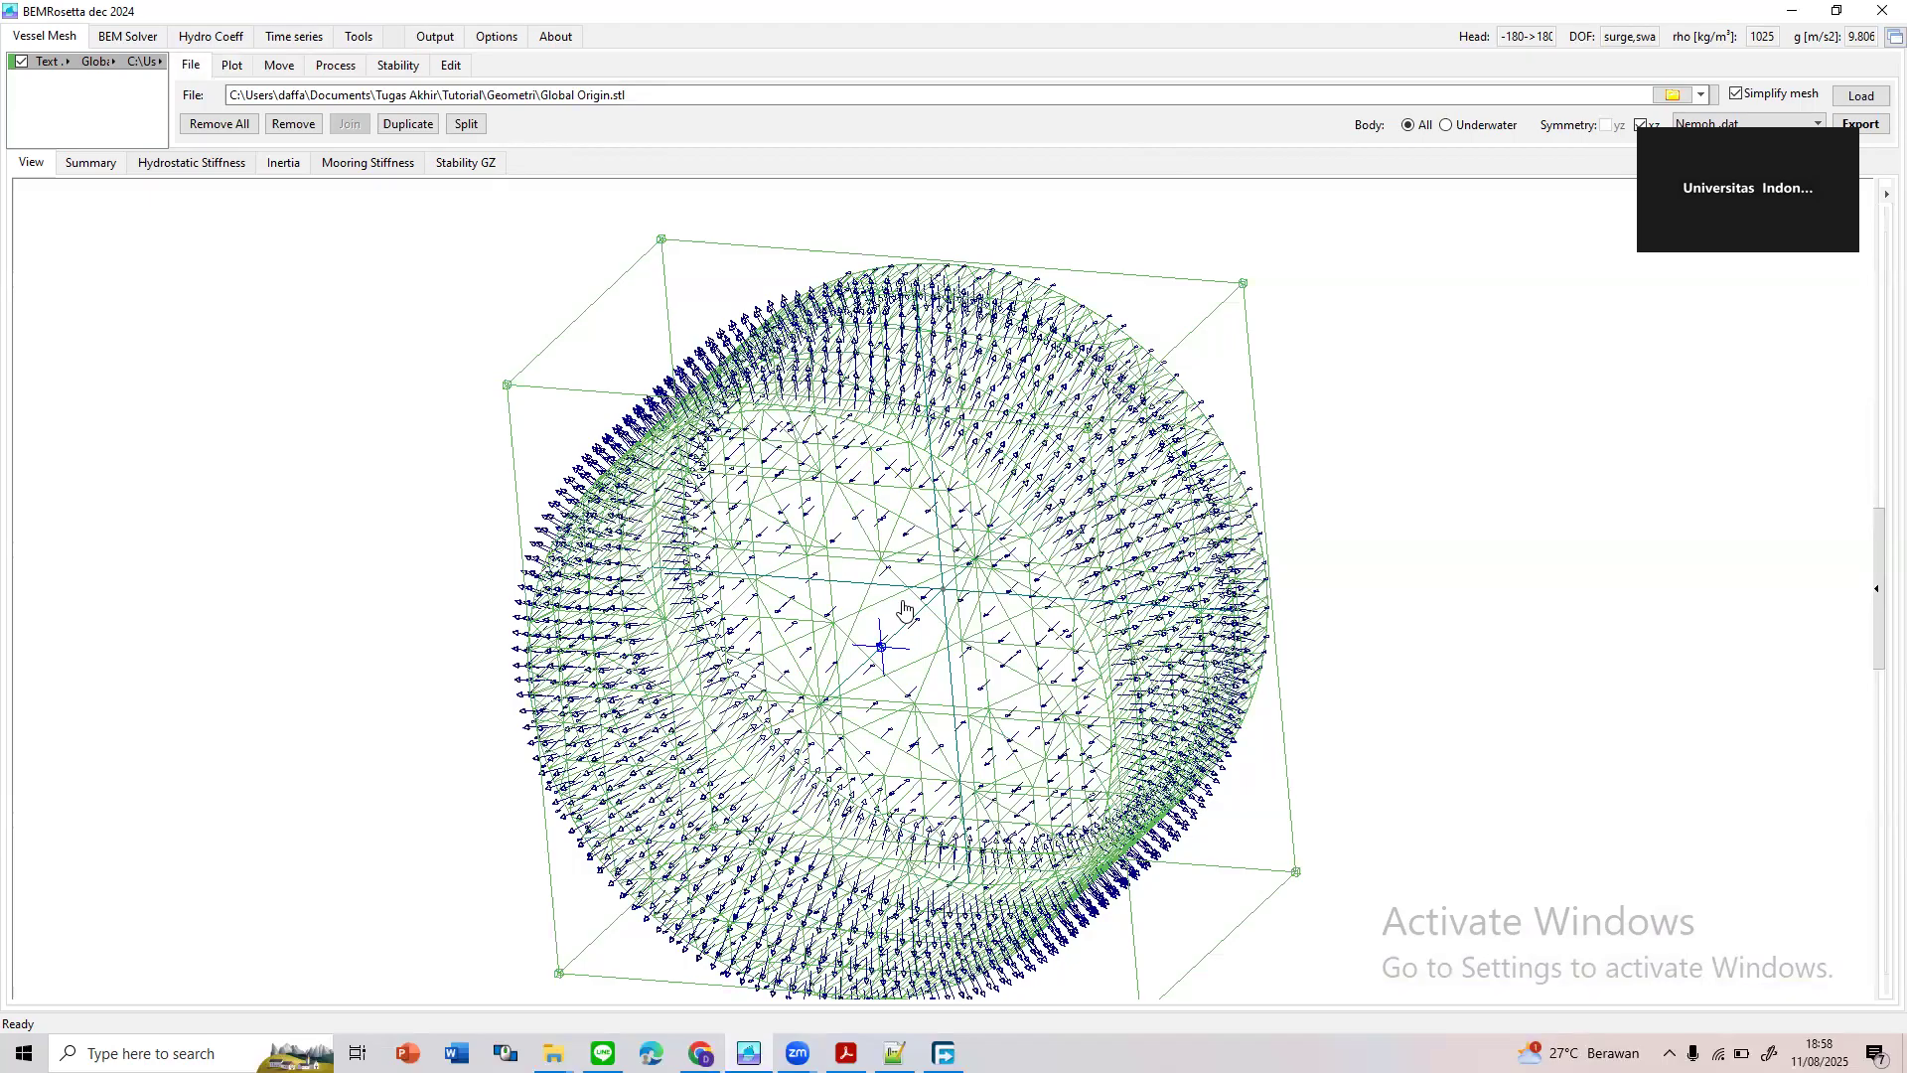
# View the body from its side, and open the general settings of the BEM solver case
pyautogui.moveTo(1264, 590); pyautogui.dragTo(821, 794)
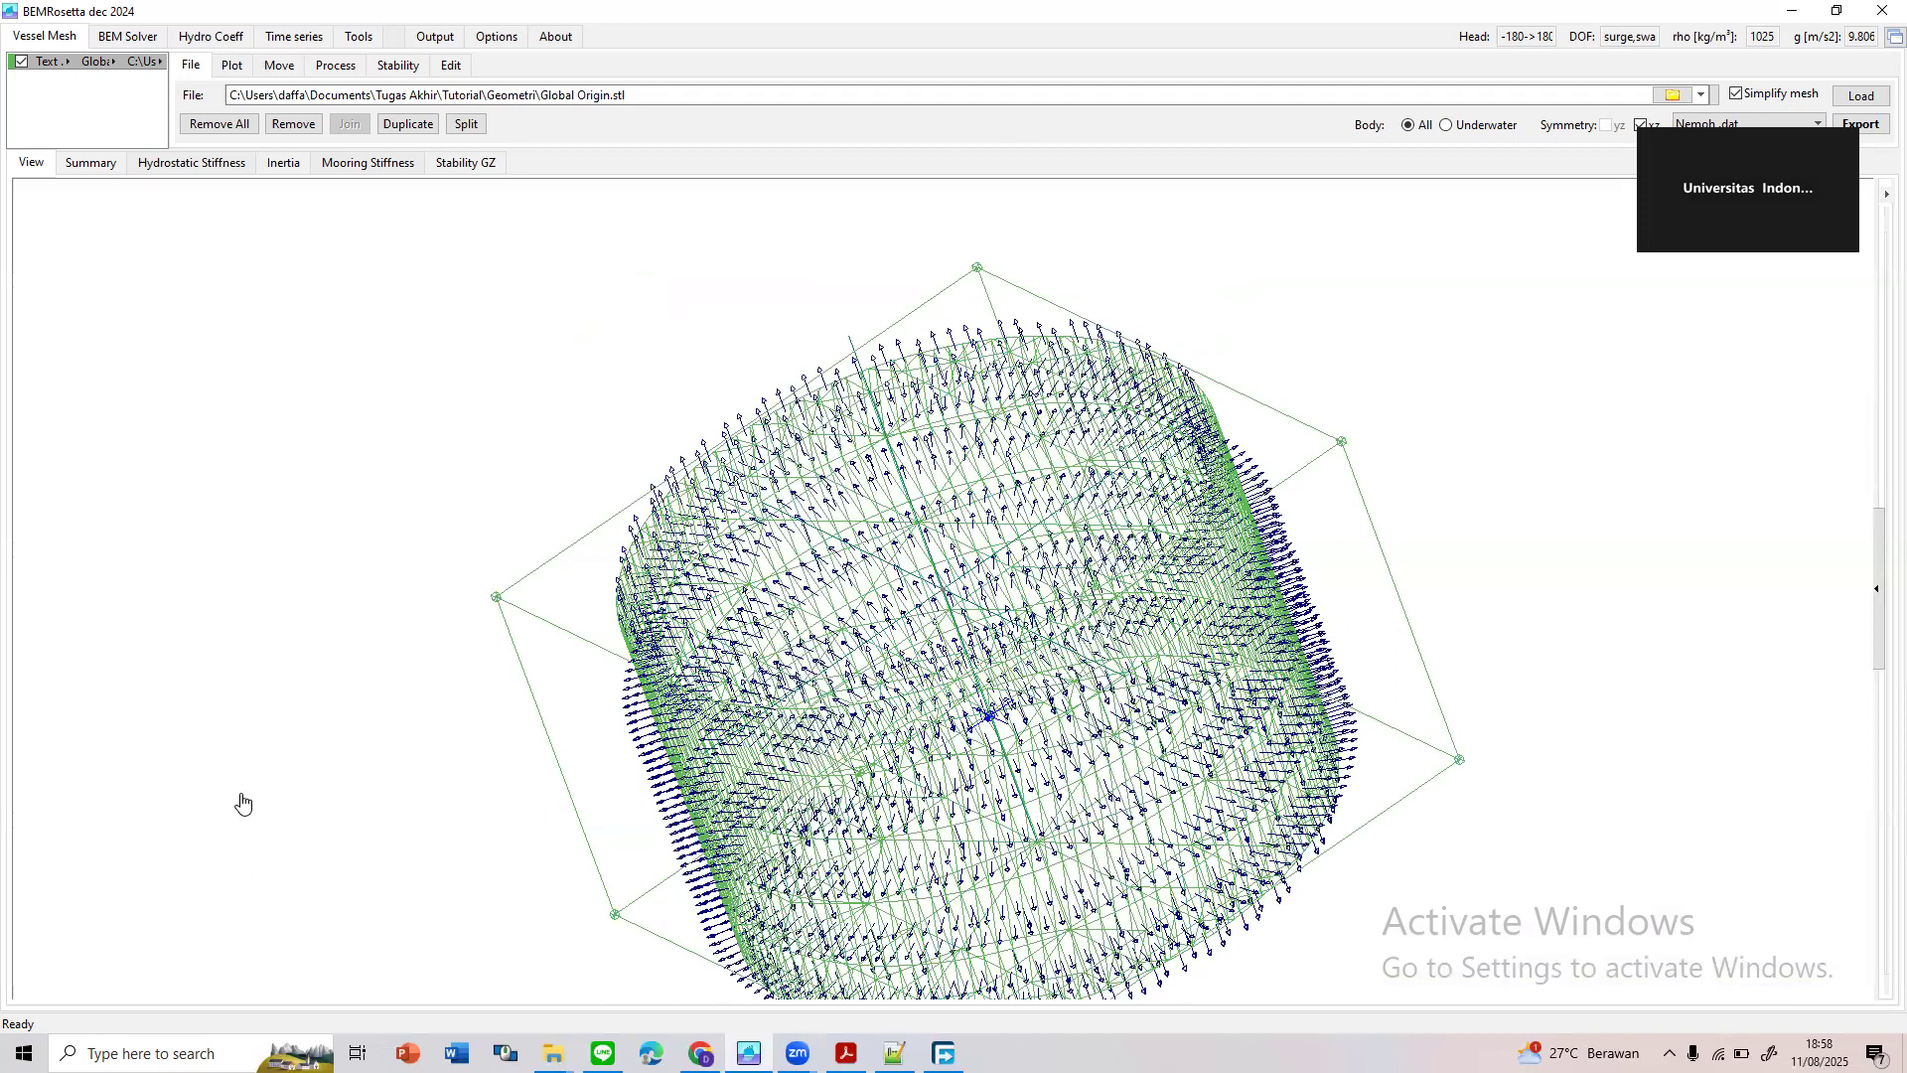
pyautogui.click(157, 38)
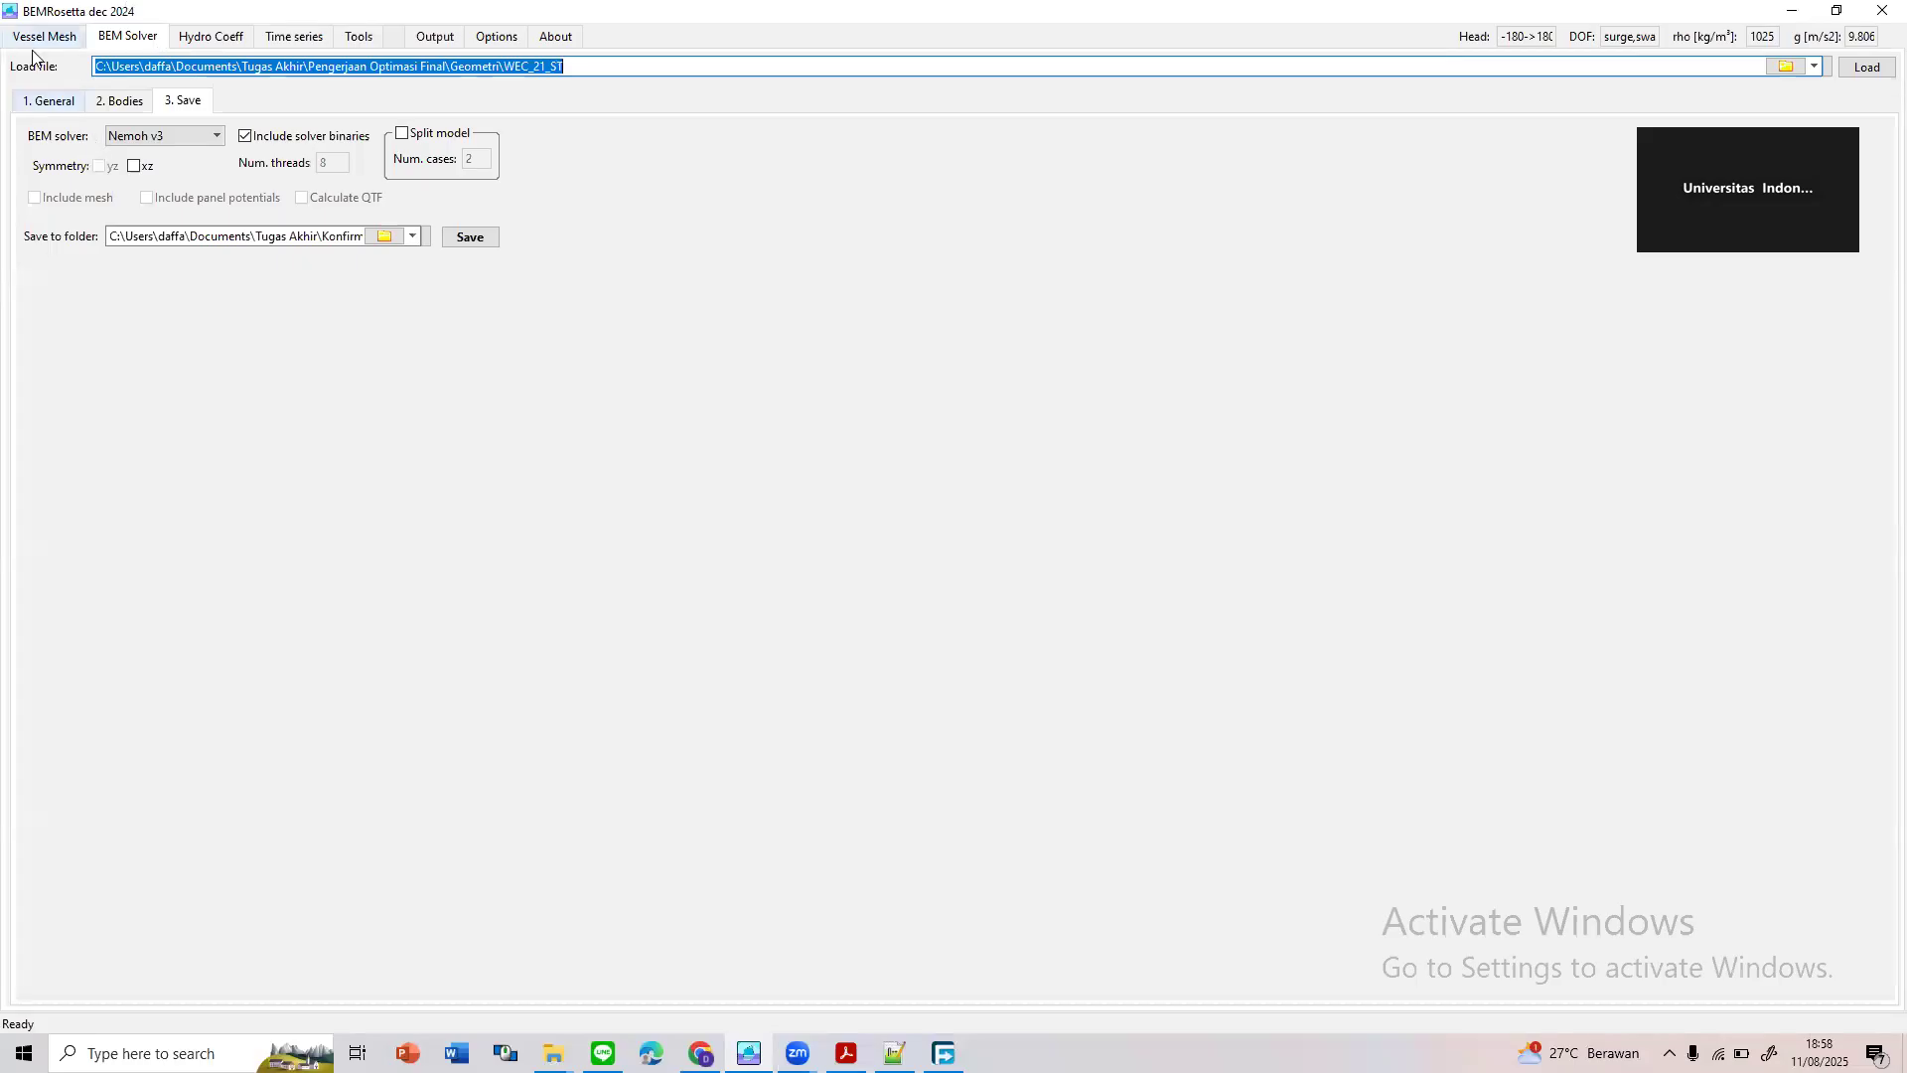
pyautogui.click(56, 105)
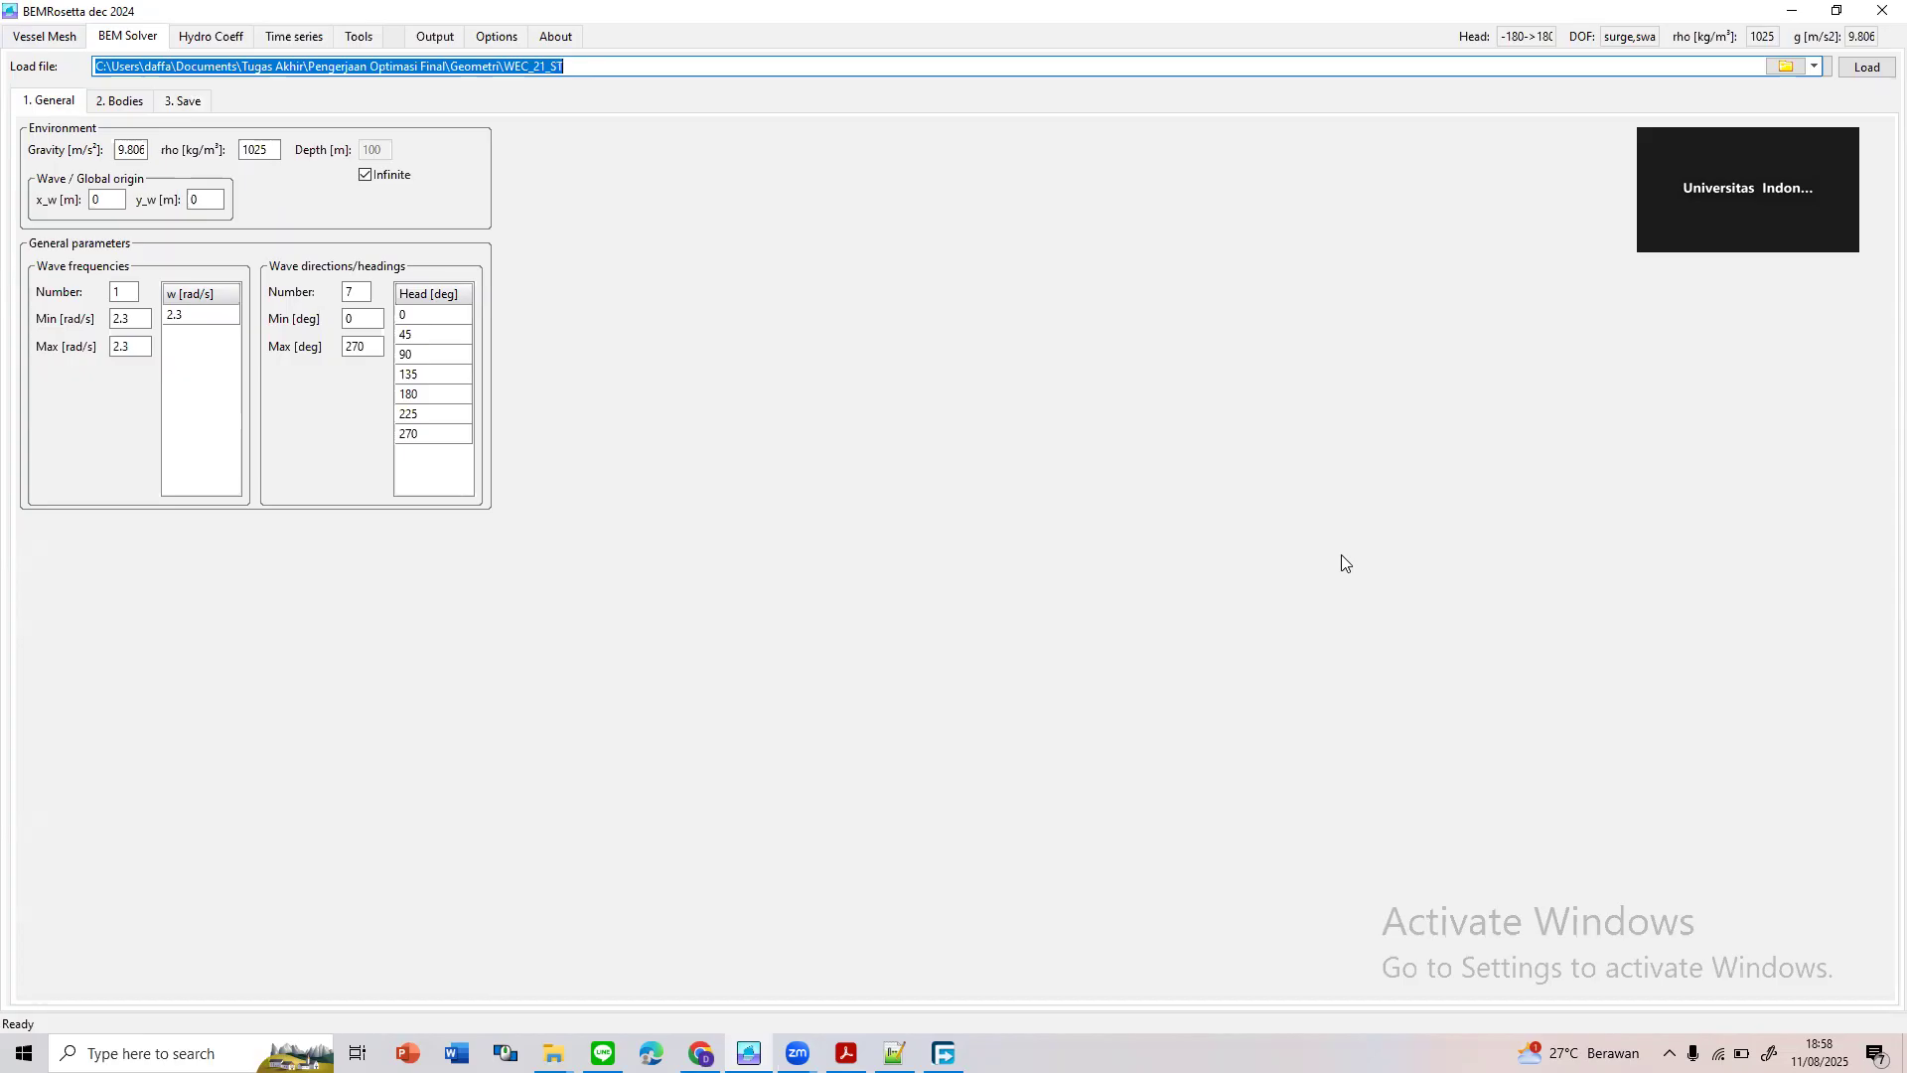
# Run Nemoh.bat from the existing WEC_1_ST case folder in File Explorer
pyautogui.click(553, 1053)
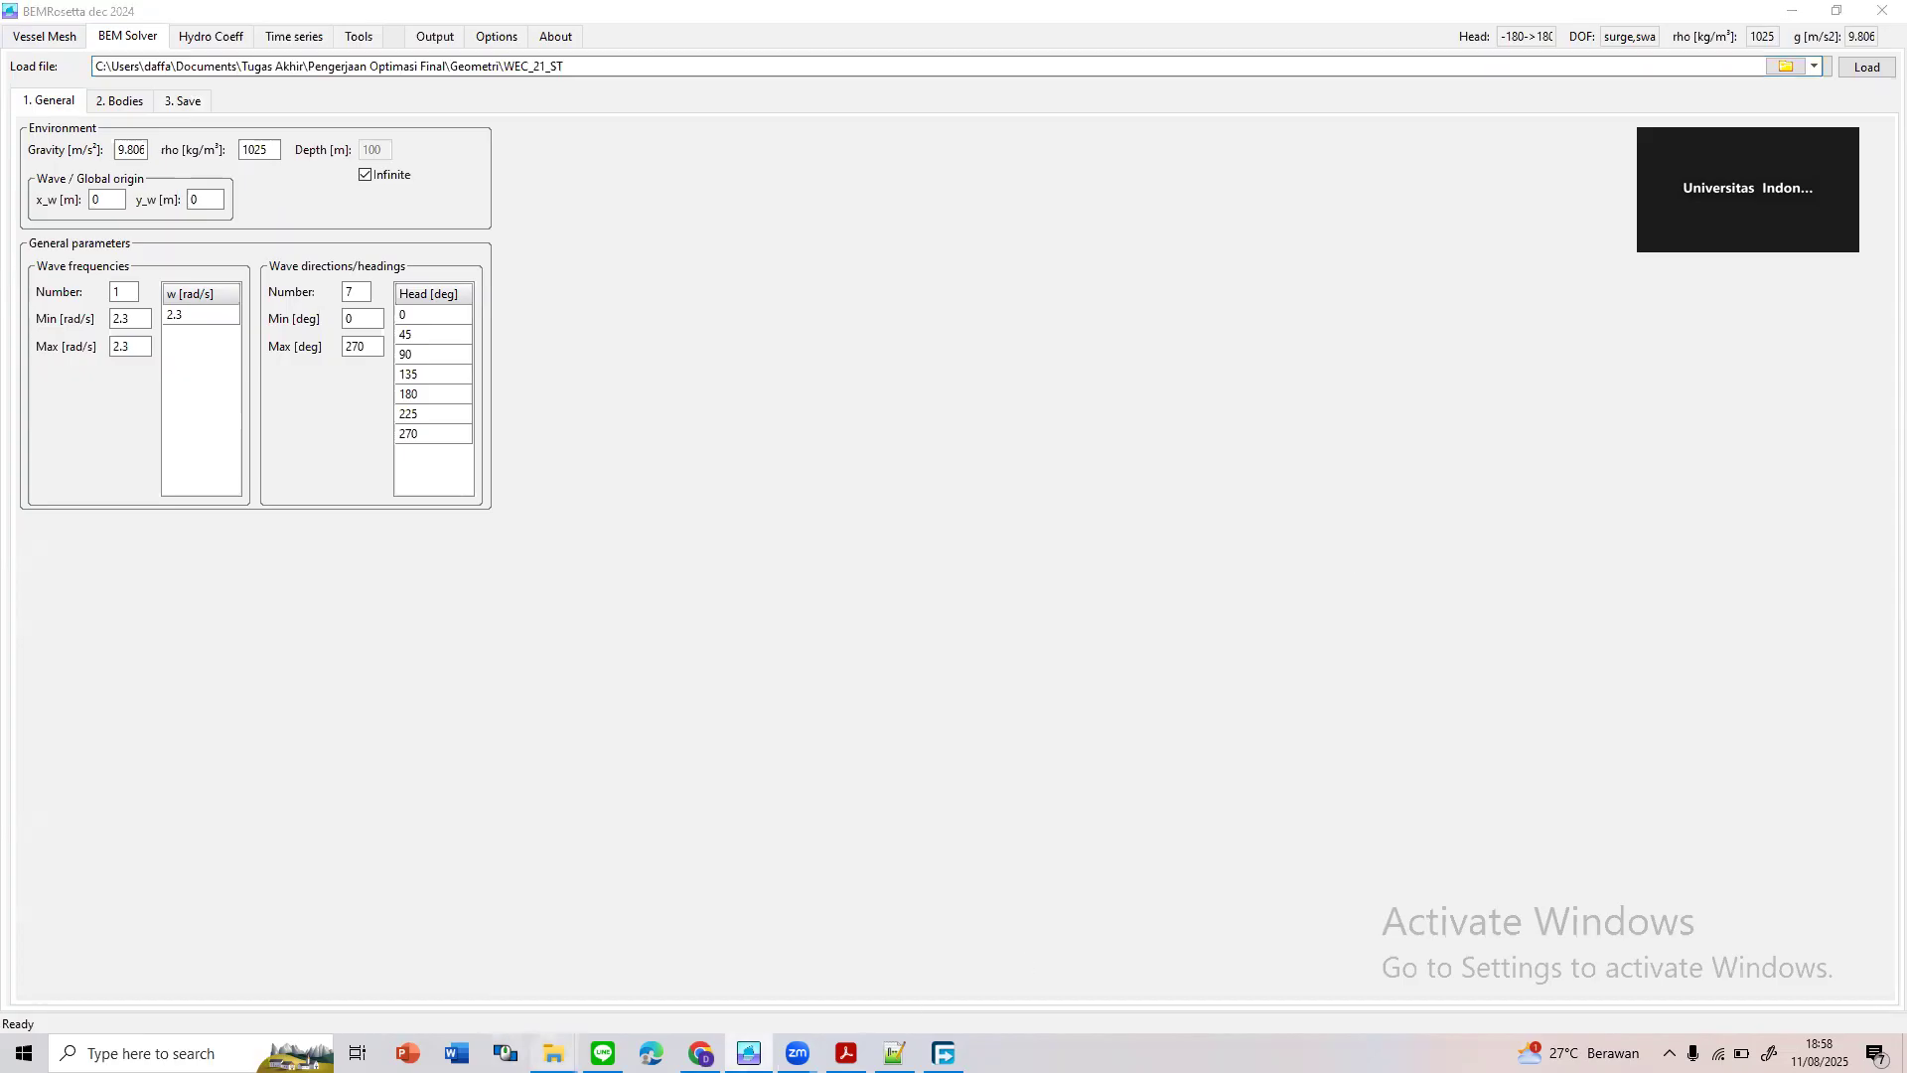
pyautogui.click(268, 1000)
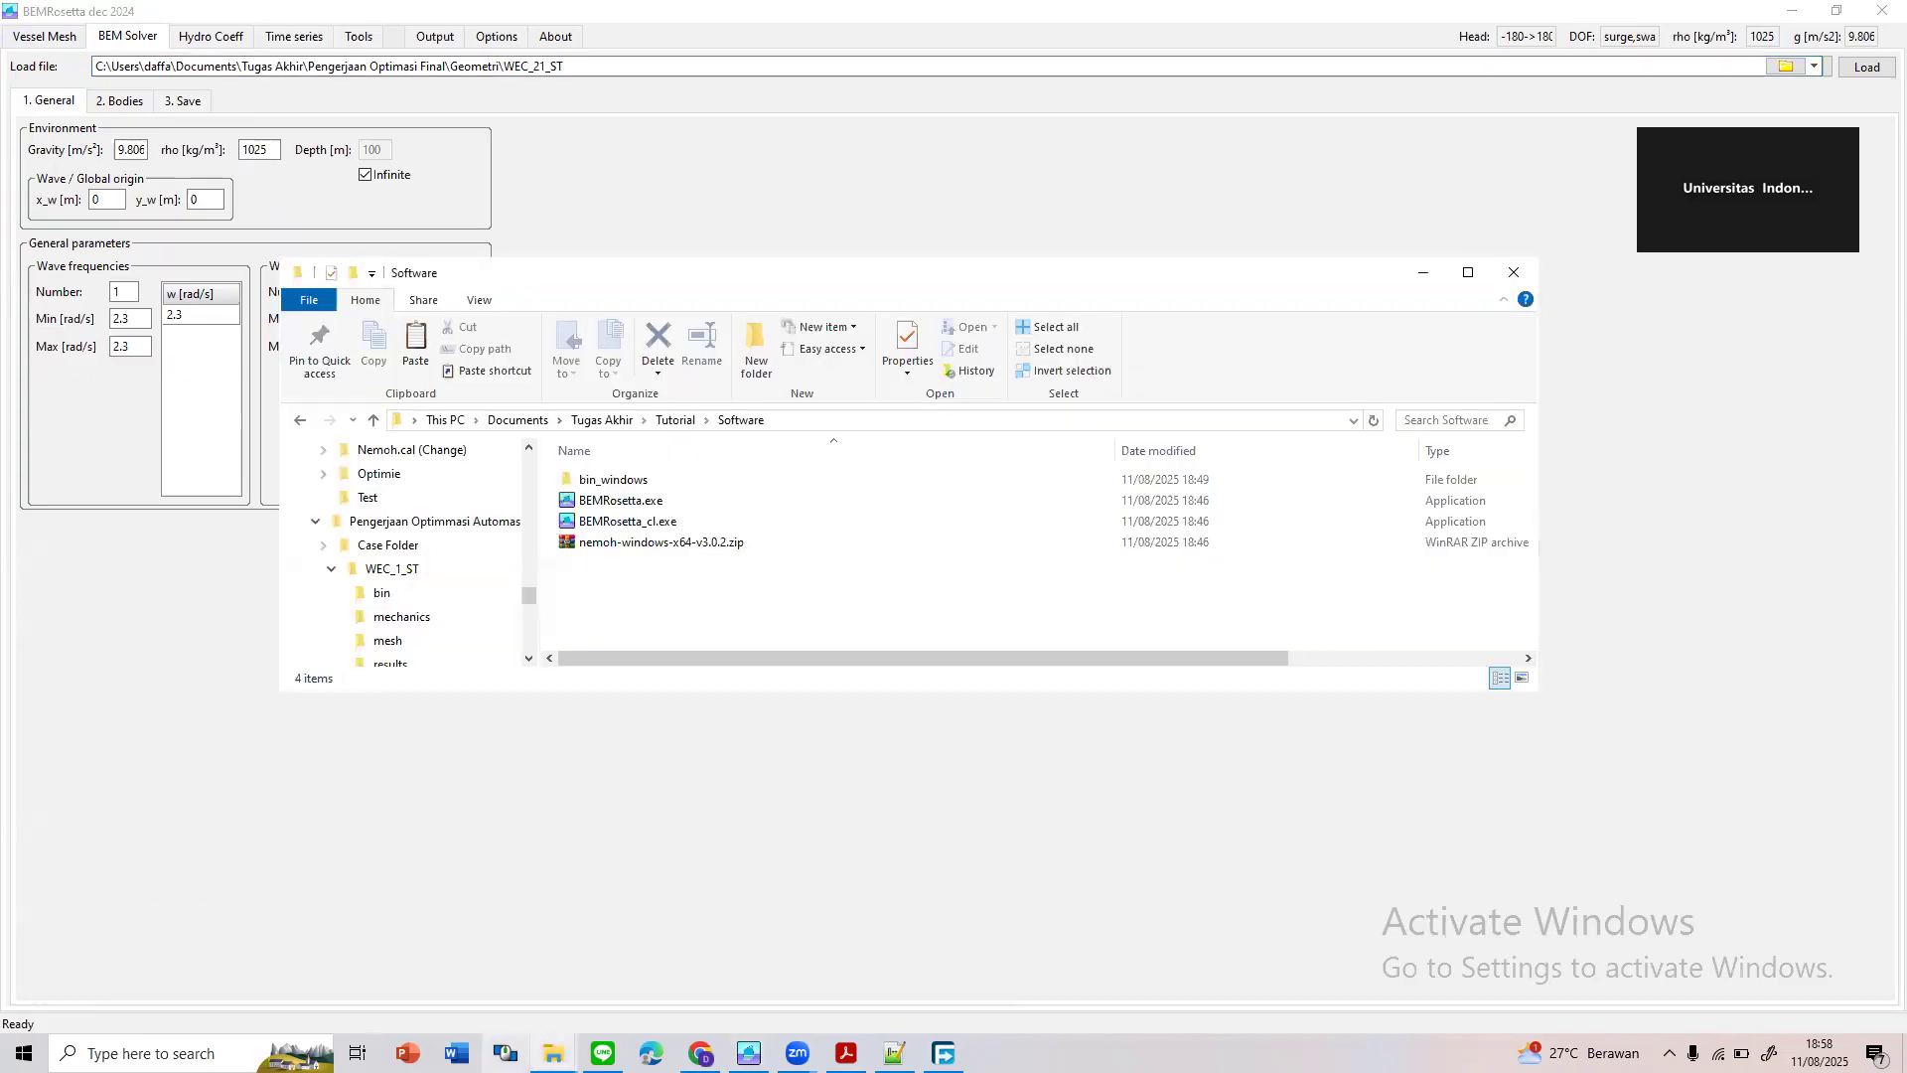
pyautogui.moveTo(541, 1051)
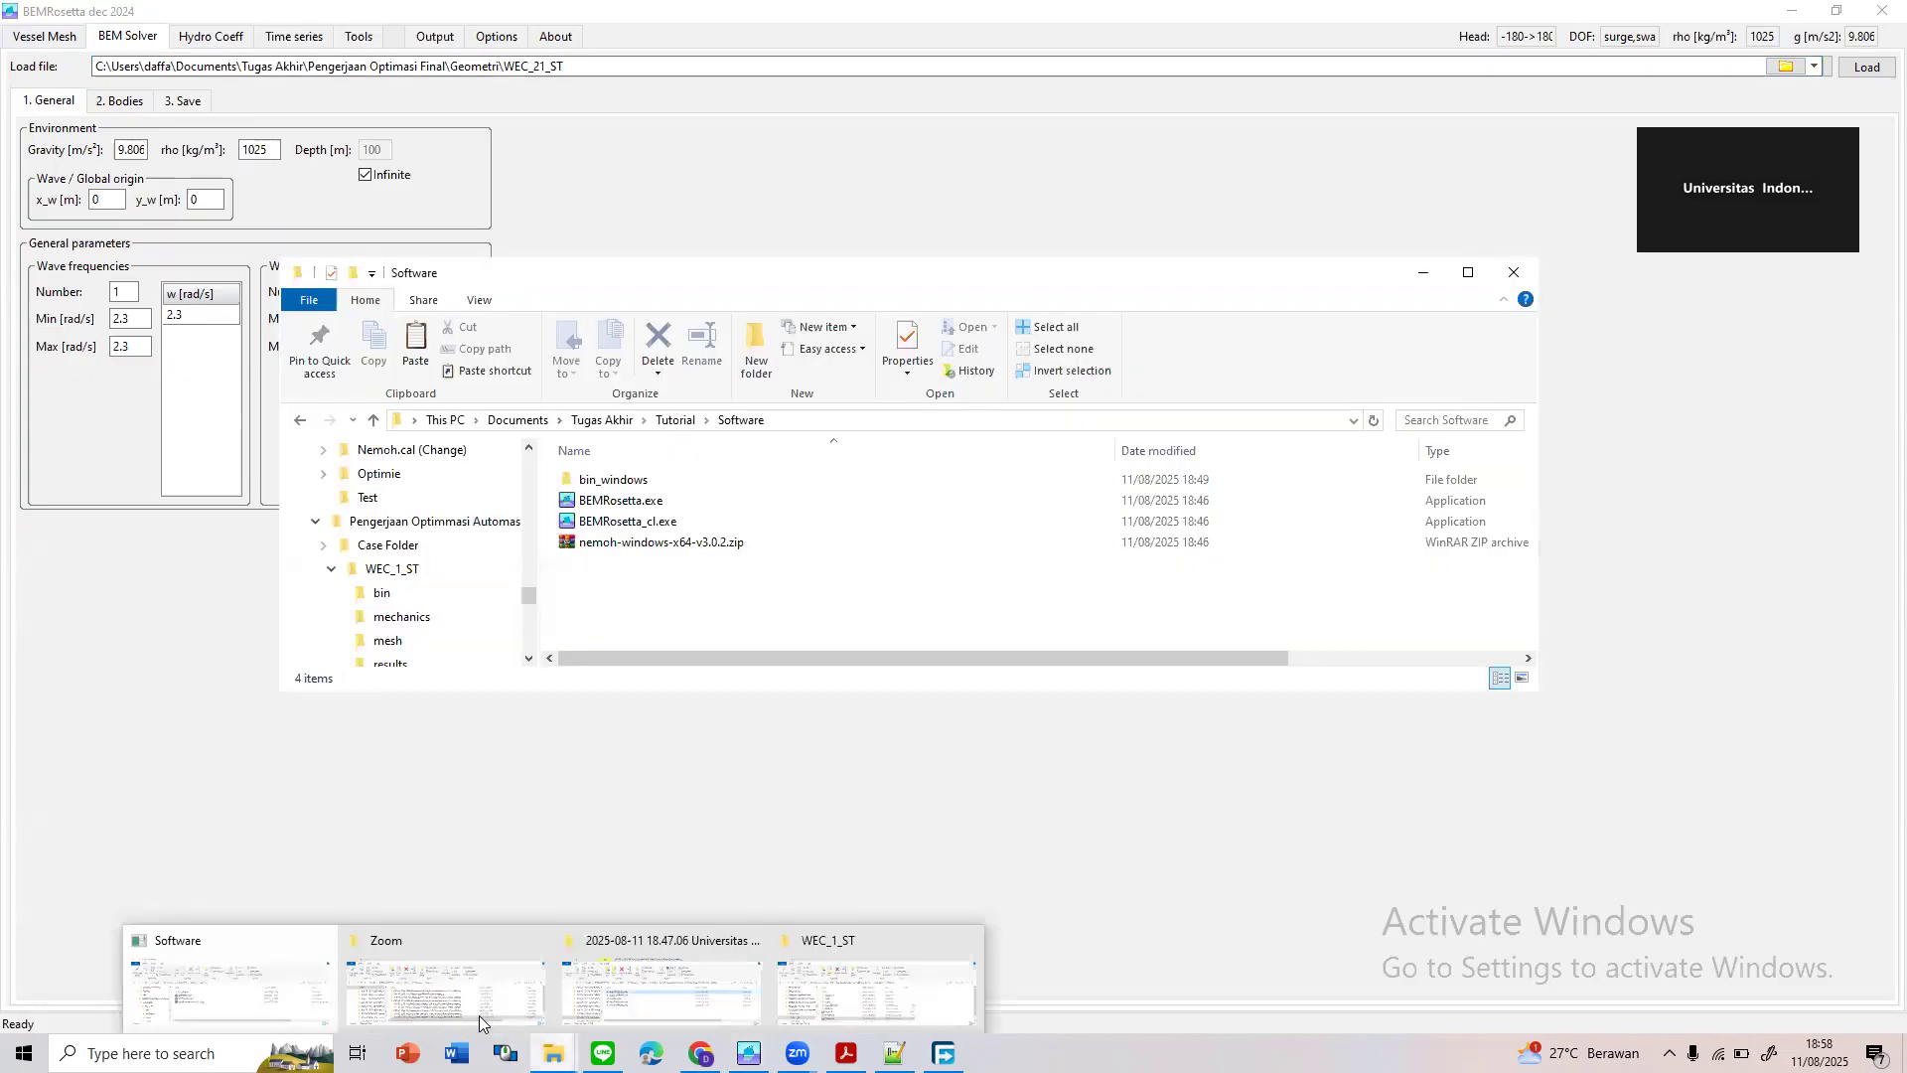
pyautogui.click(882, 985)
pyautogui.scroll(-1, 656, 616)
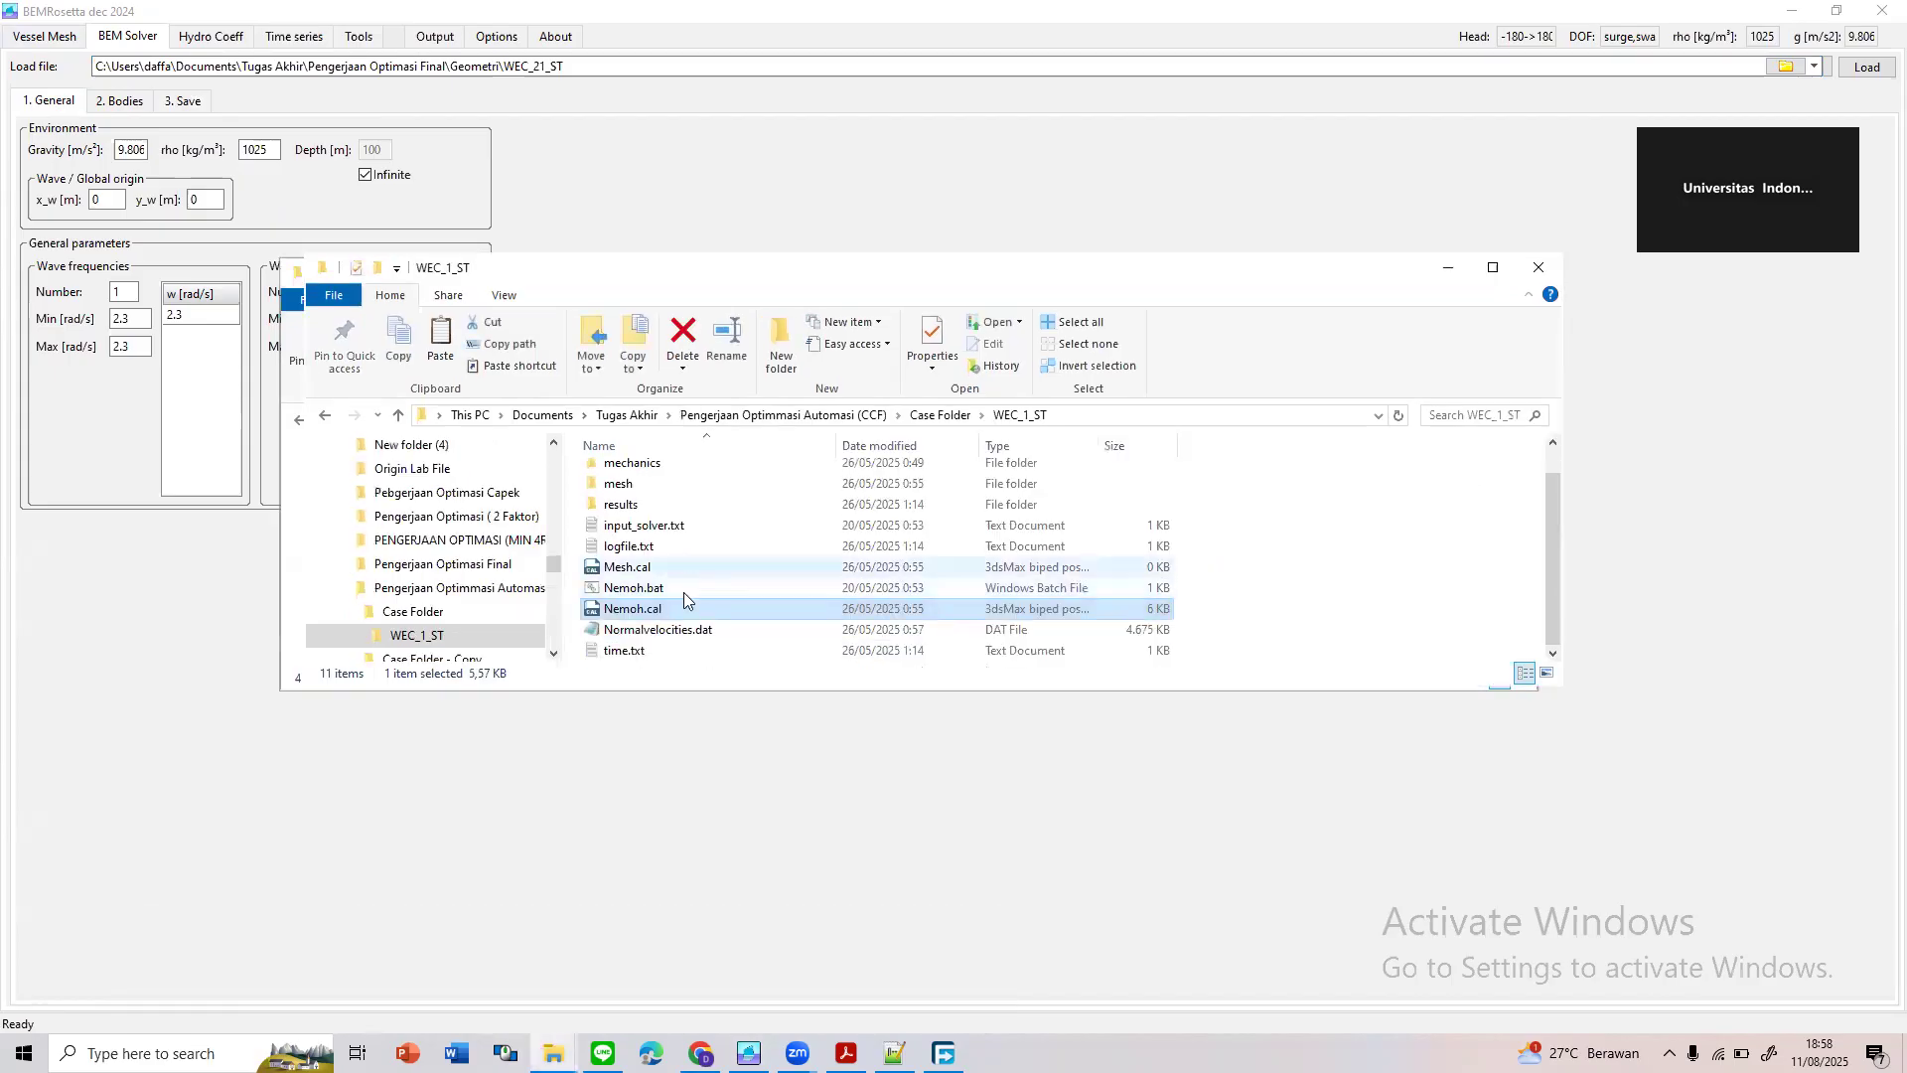
pyautogui.doubleClick(694, 588)
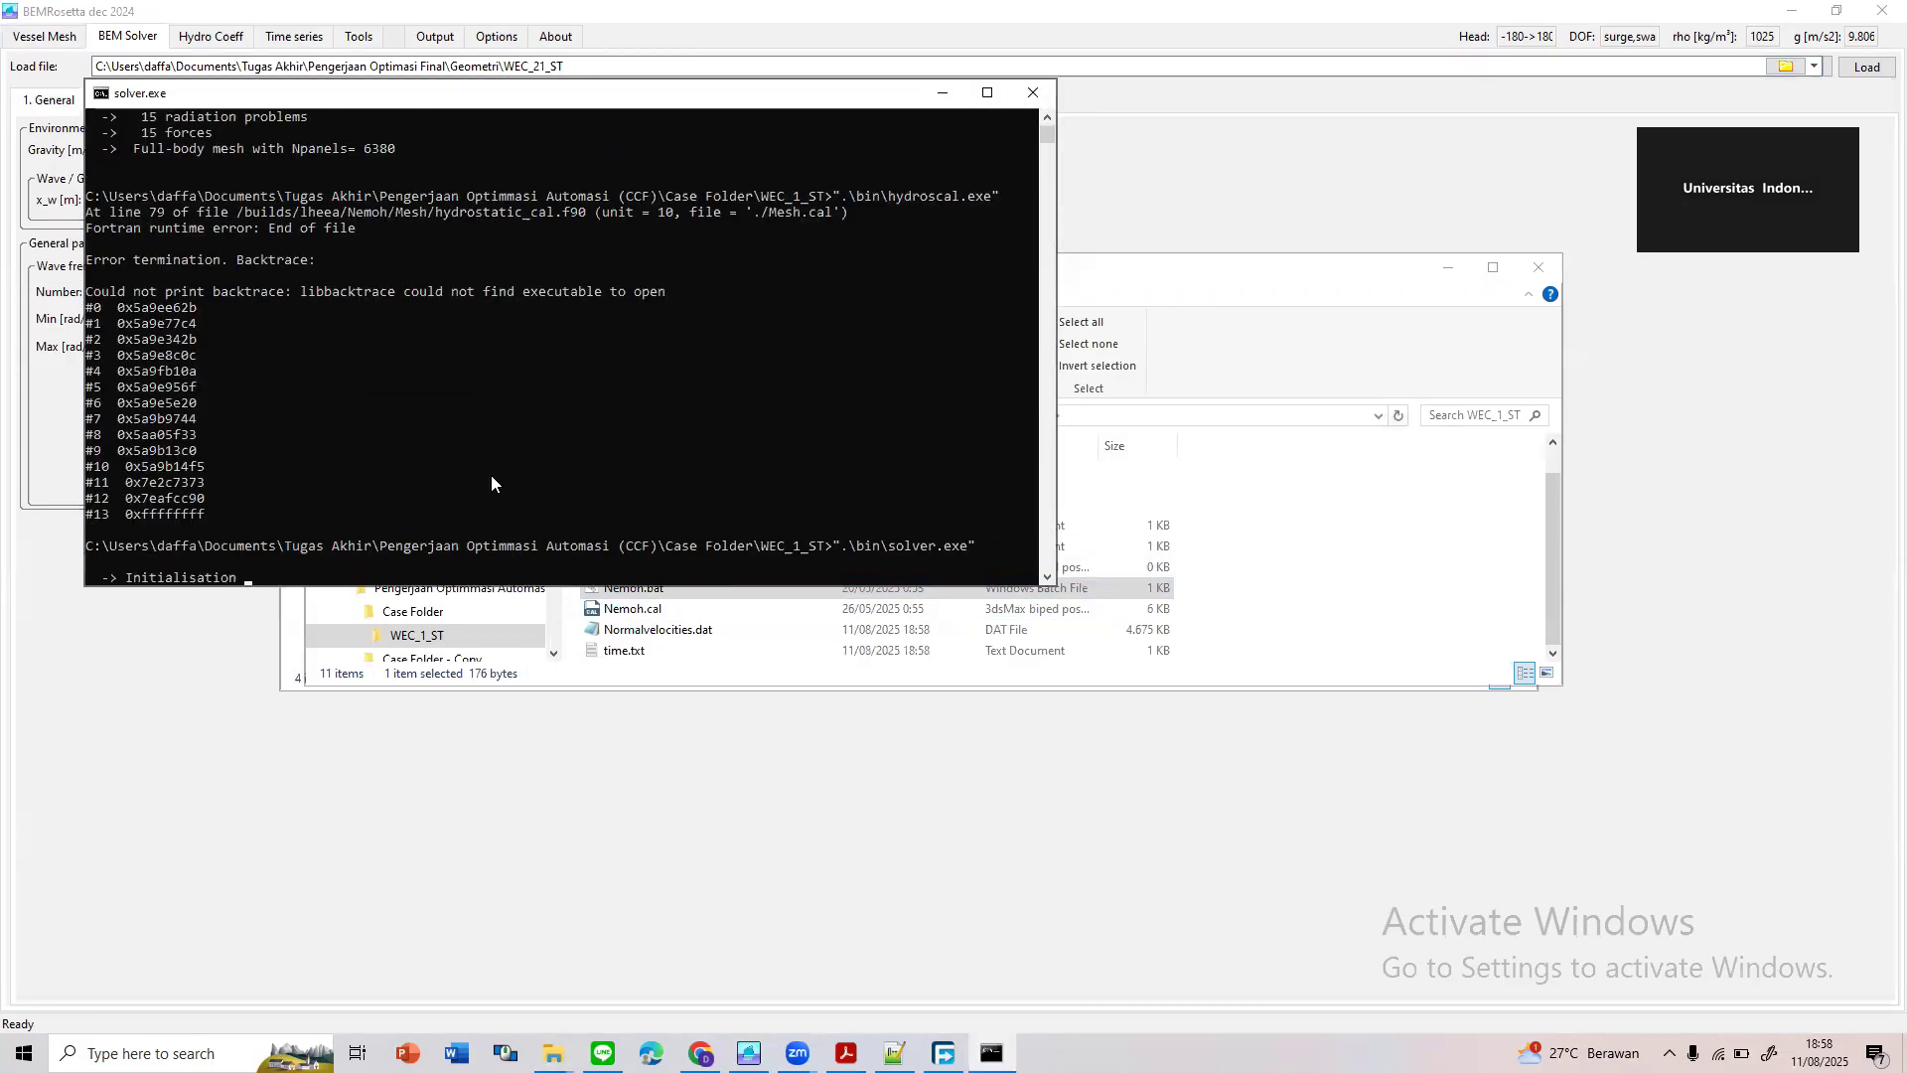
# Read the solver console output from the calculation summary to the initialisation stage, close the console and return to BEMRosetta
pyautogui.scroll(9, 502, 340)
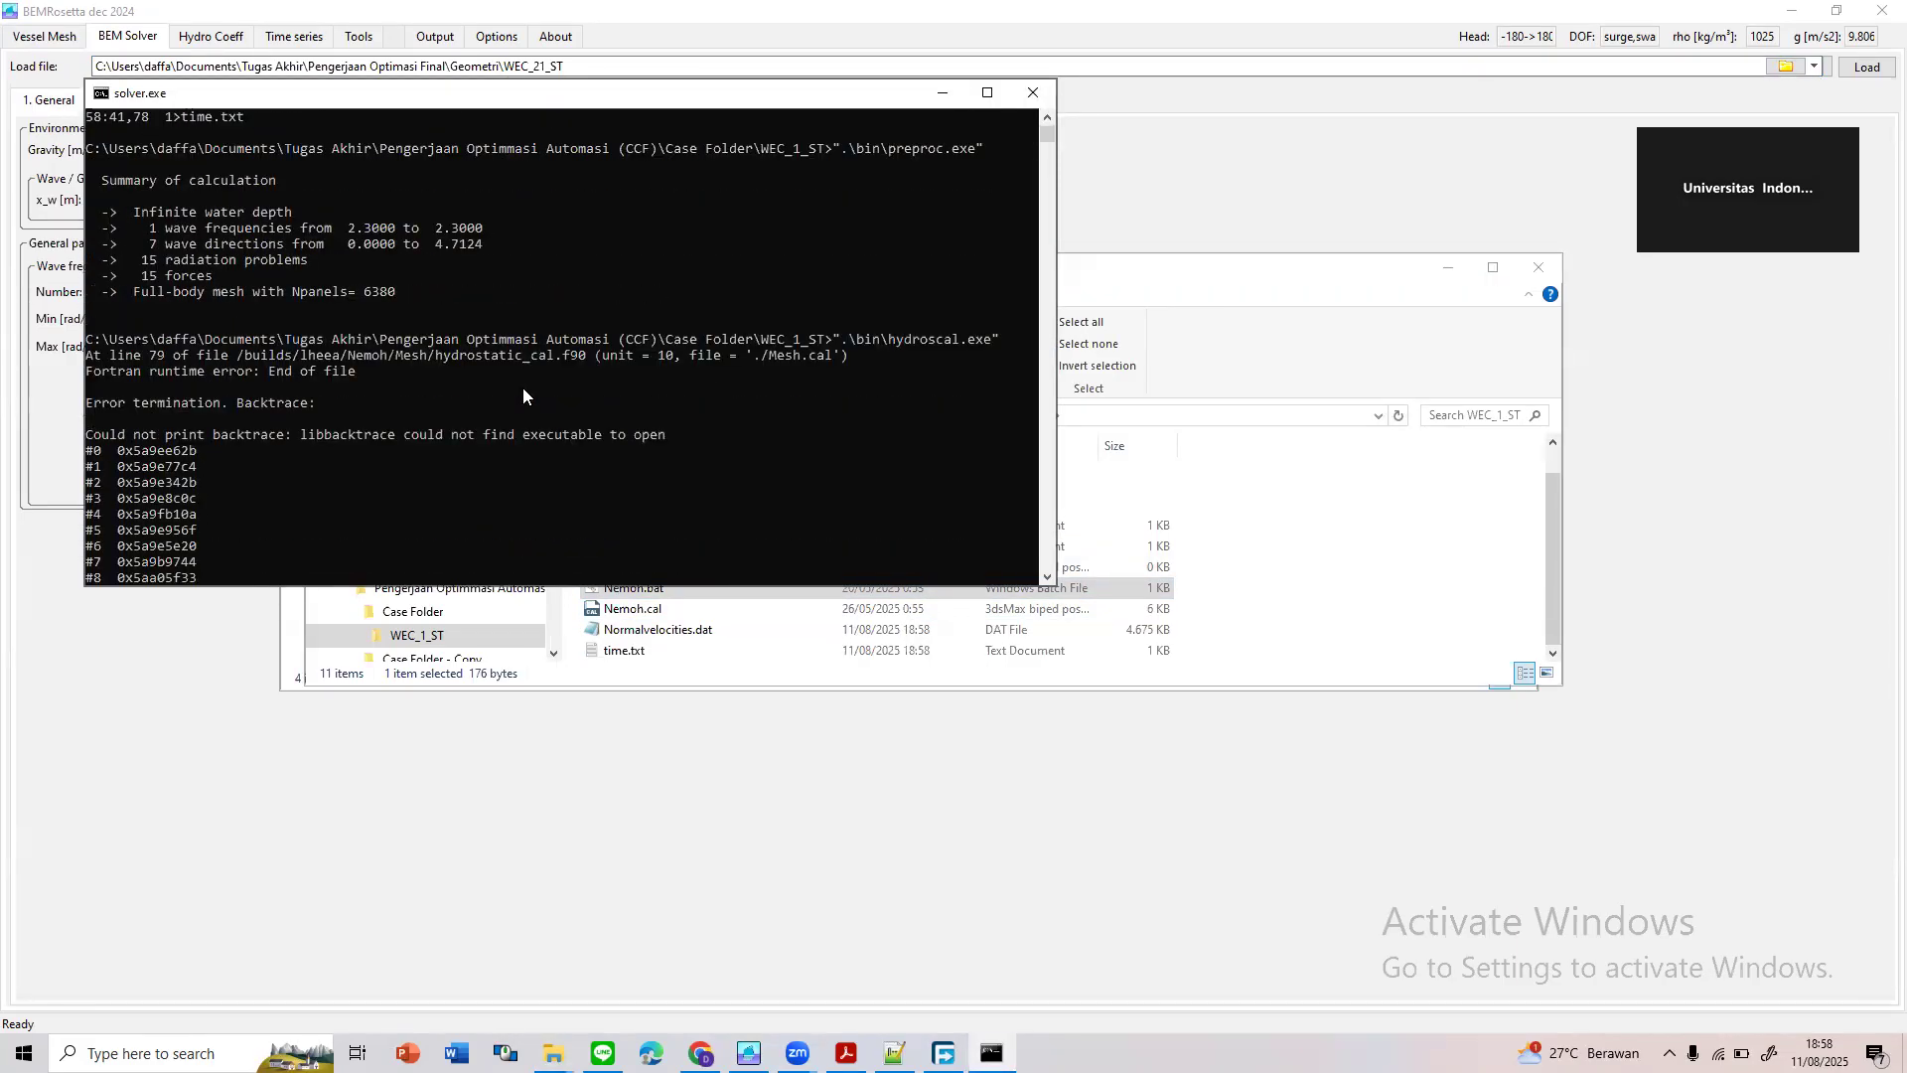
pyautogui.scroll(-6, 640, 424)
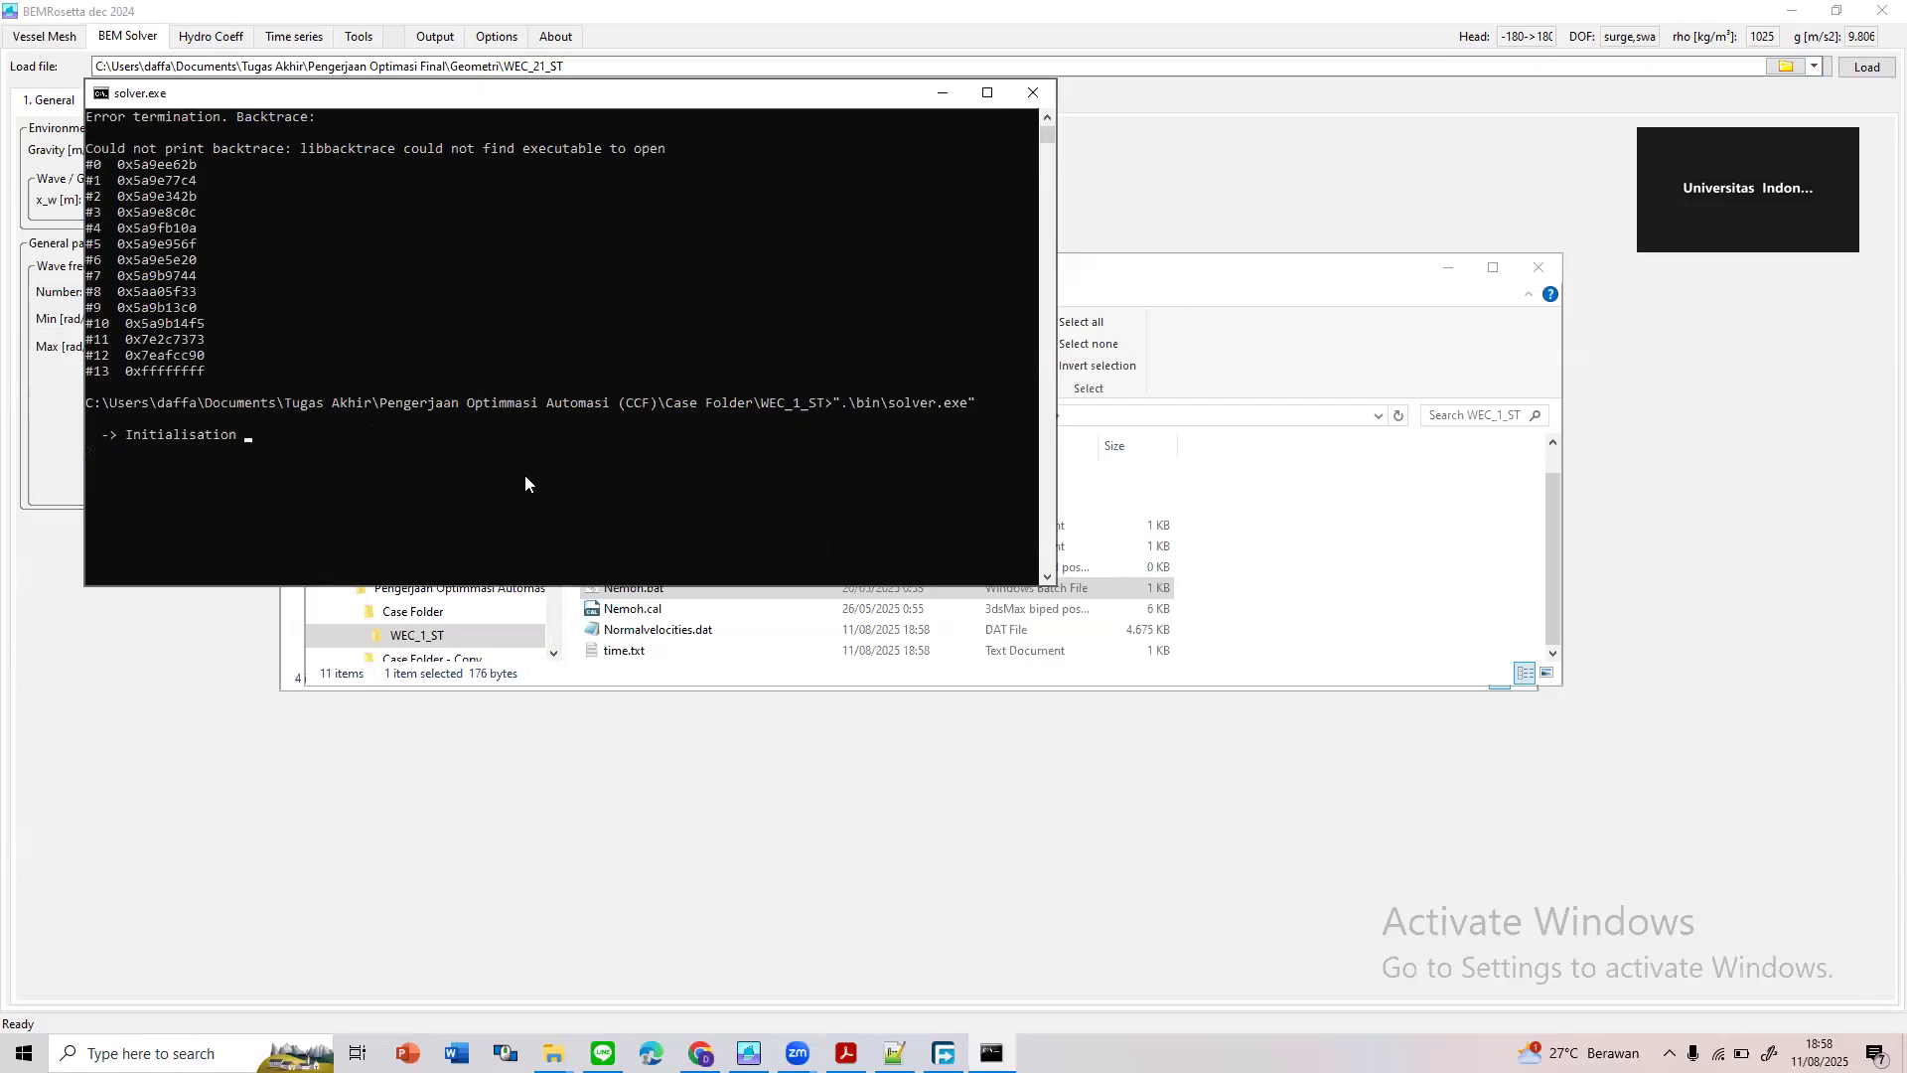
pyautogui.scroll(5, 534, 427)
pyautogui.scroll(-5, 578, 415)
pyautogui.scroll(7, 397, 377)
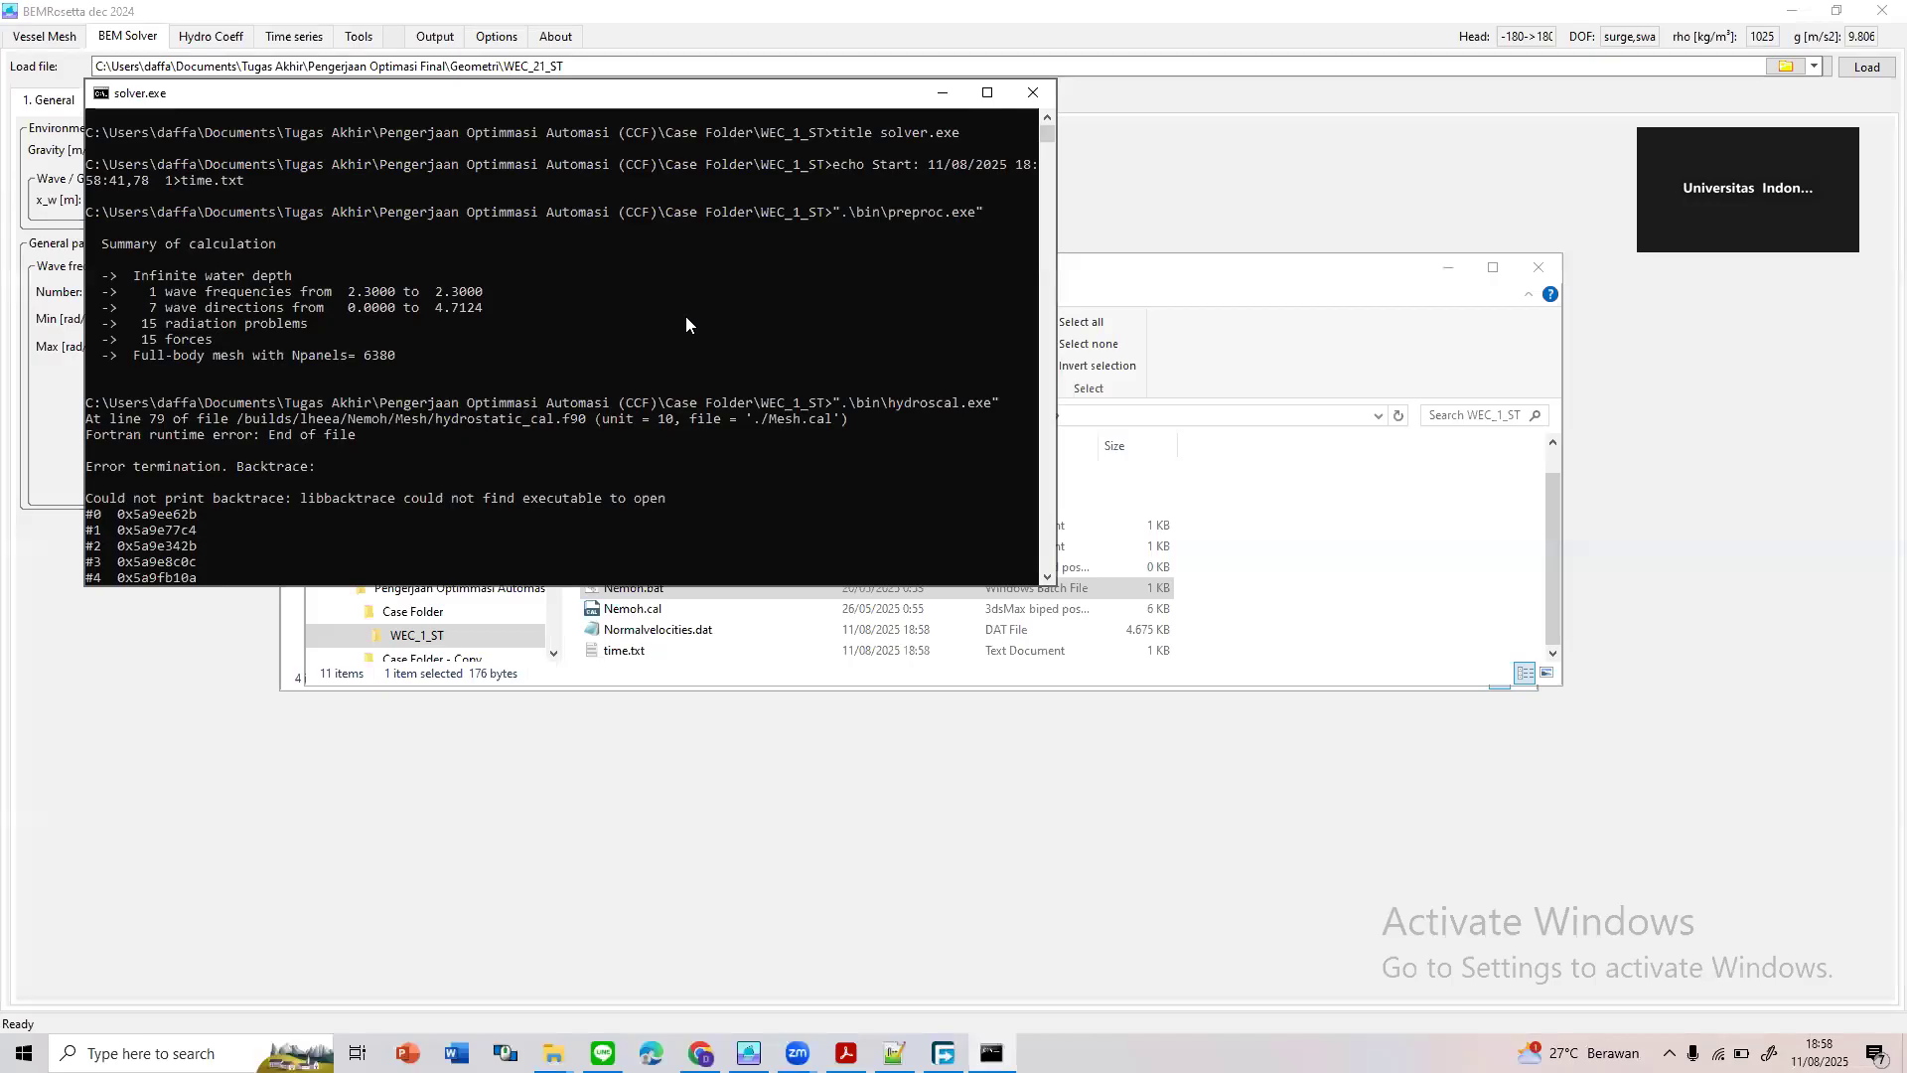
pyautogui.scroll(-6, 686, 316)
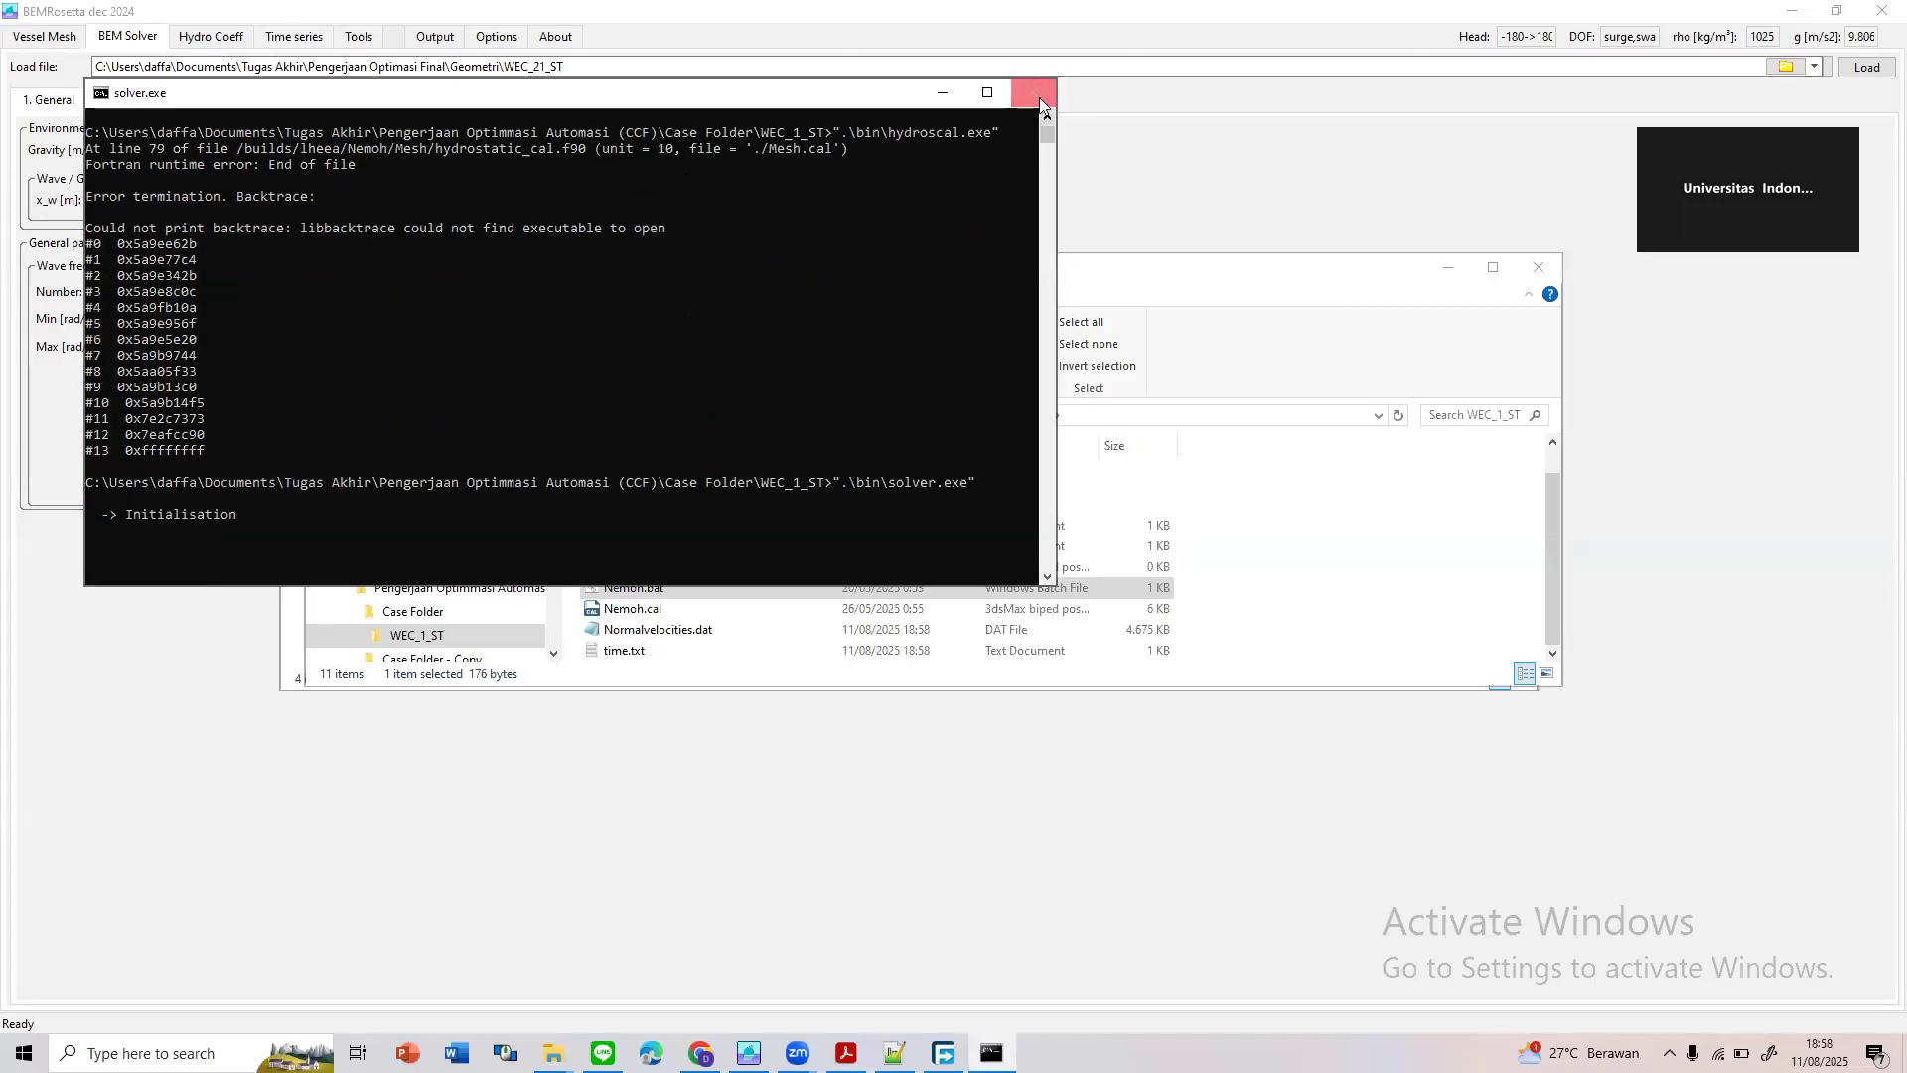
pyautogui.click(1035, 94)
pyautogui.click(867, 176)
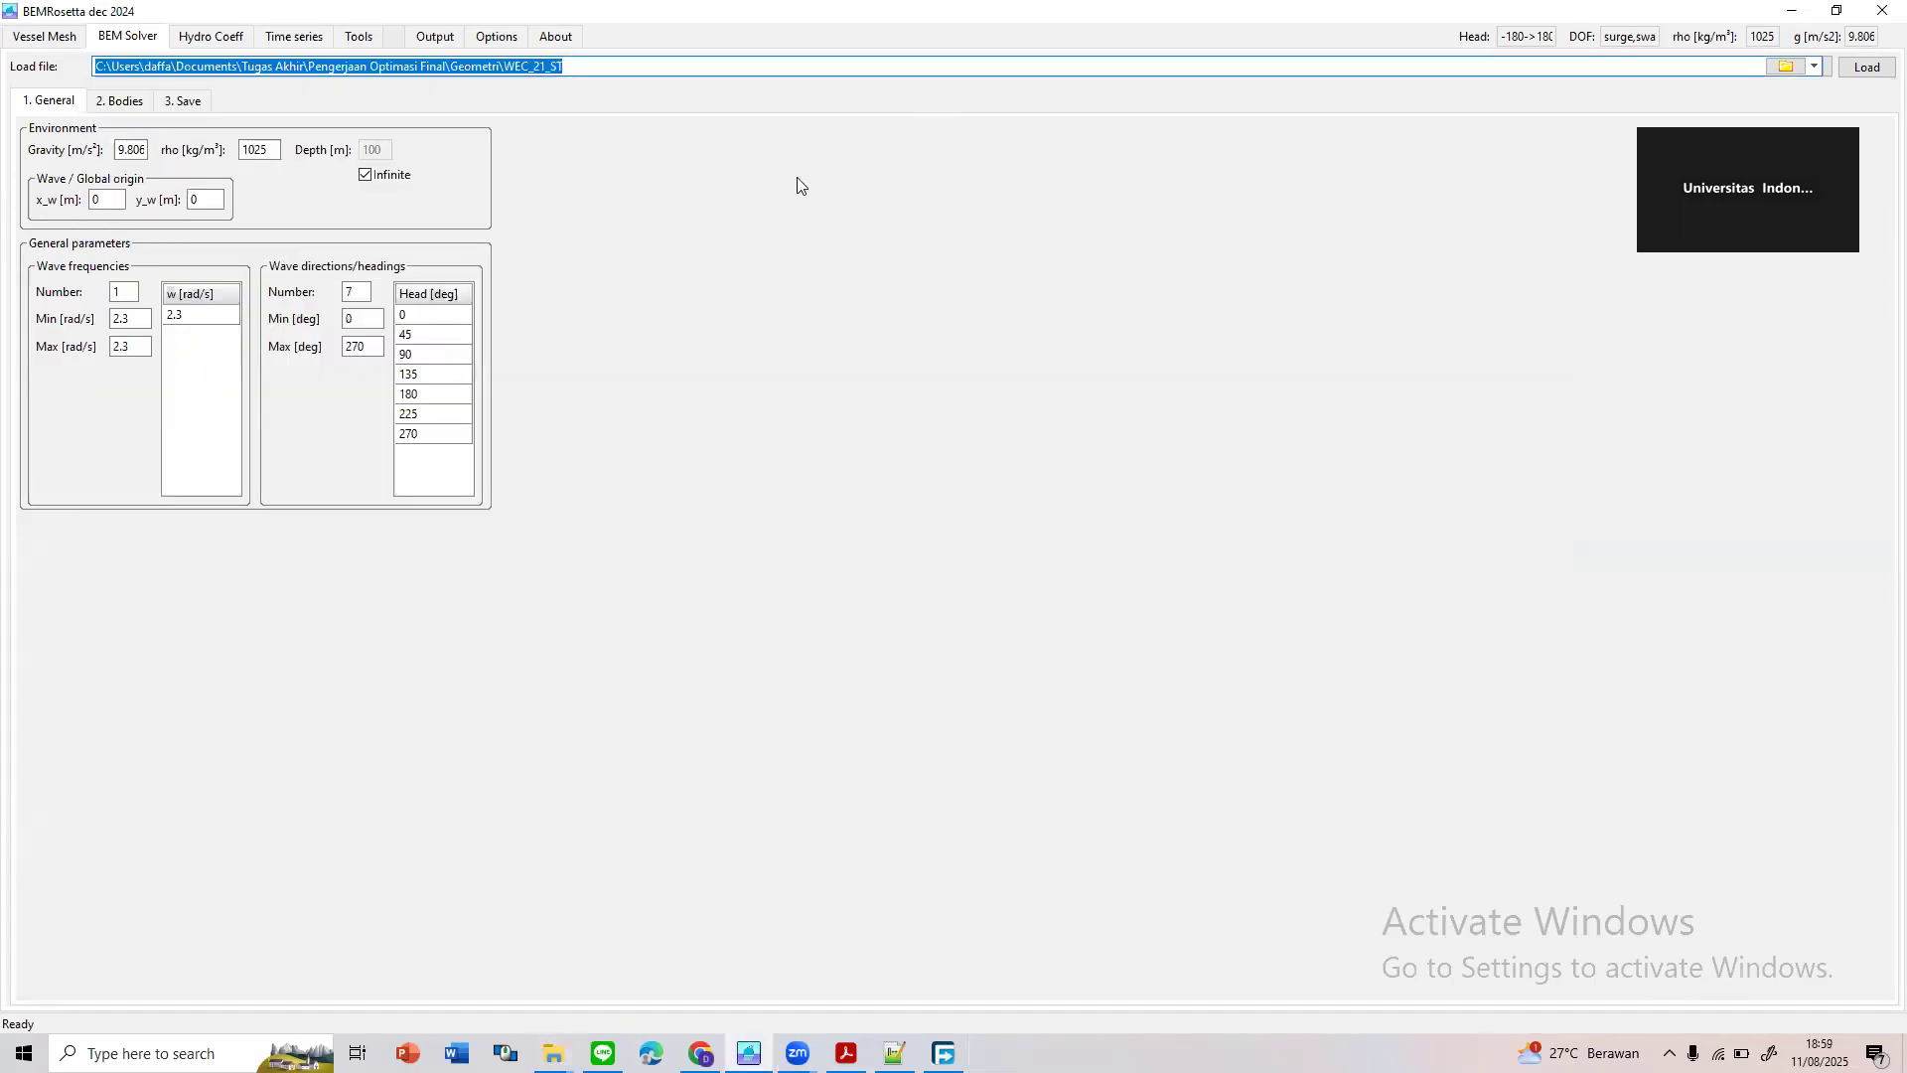
# Review the gravity and water density entries in the BEM solver's environment settings
pyautogui.click(70, 42)
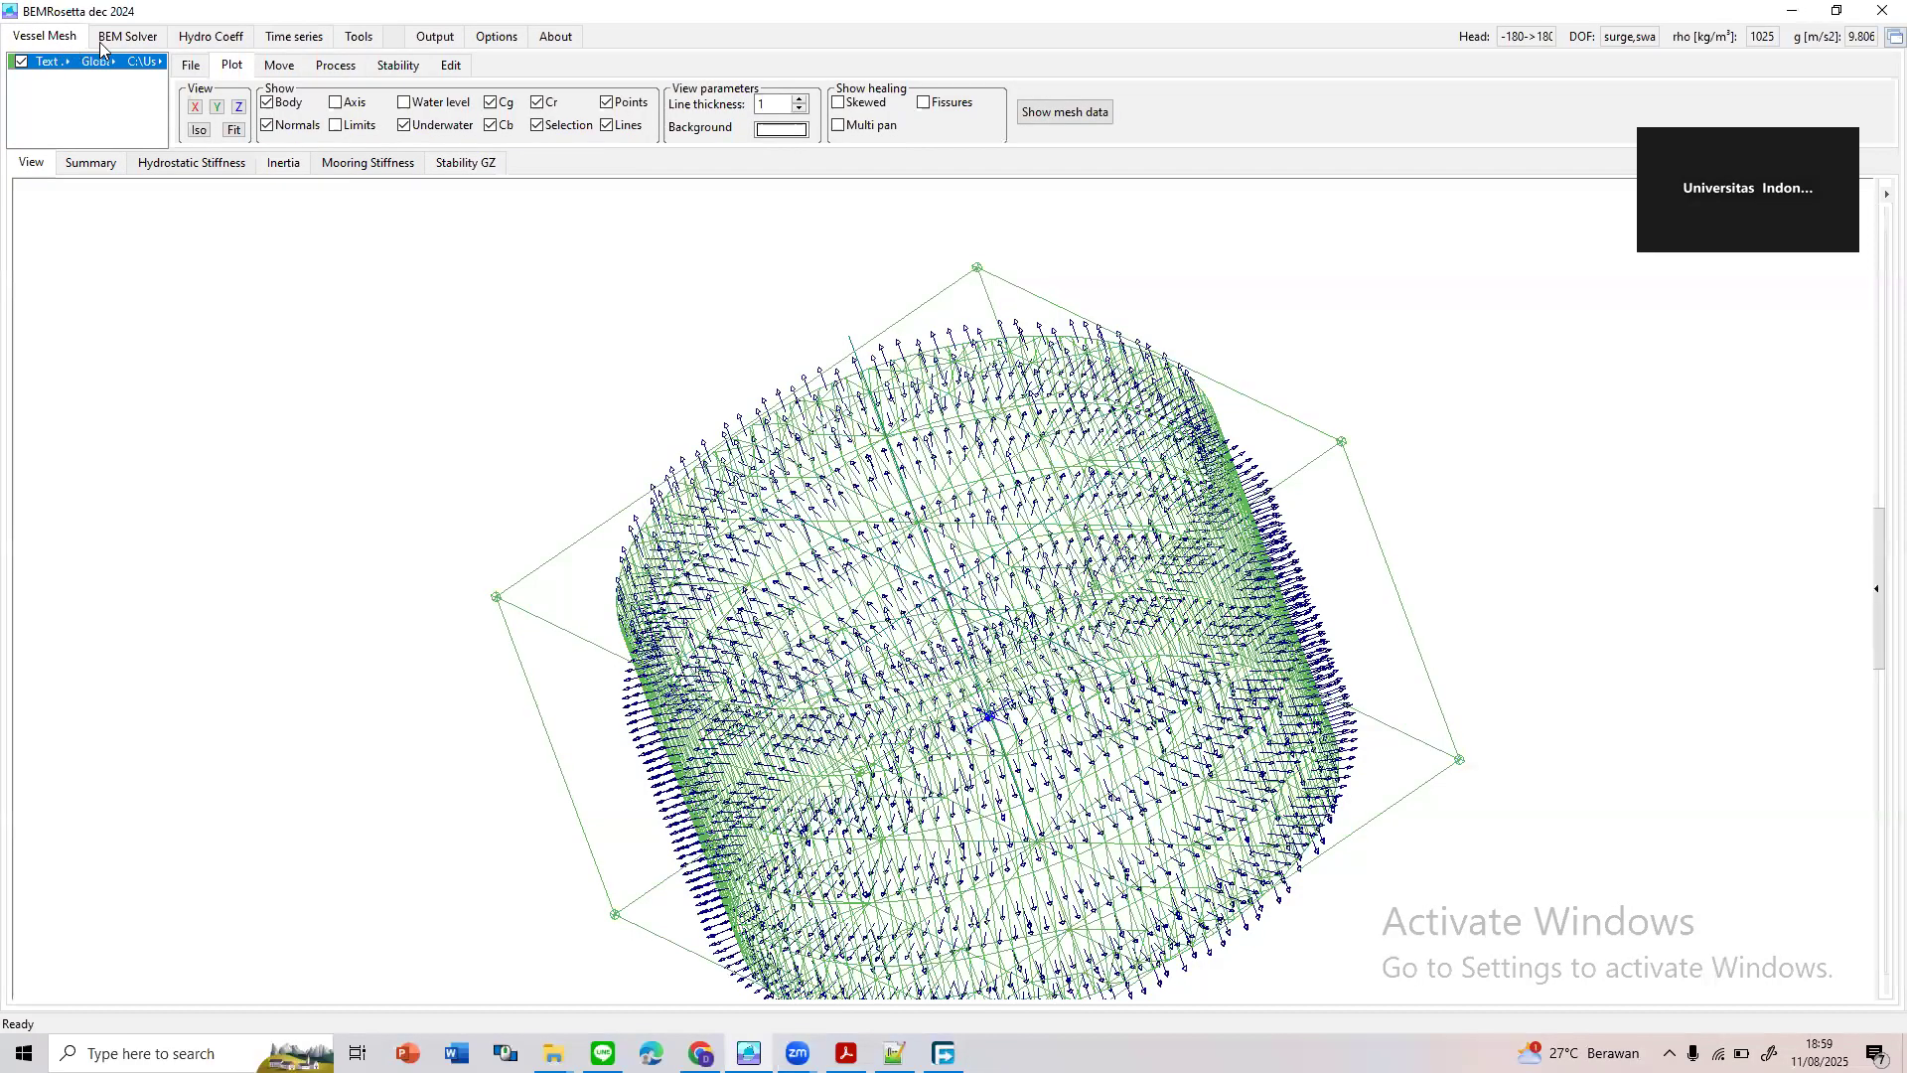
pyautogui.click(130, 37)
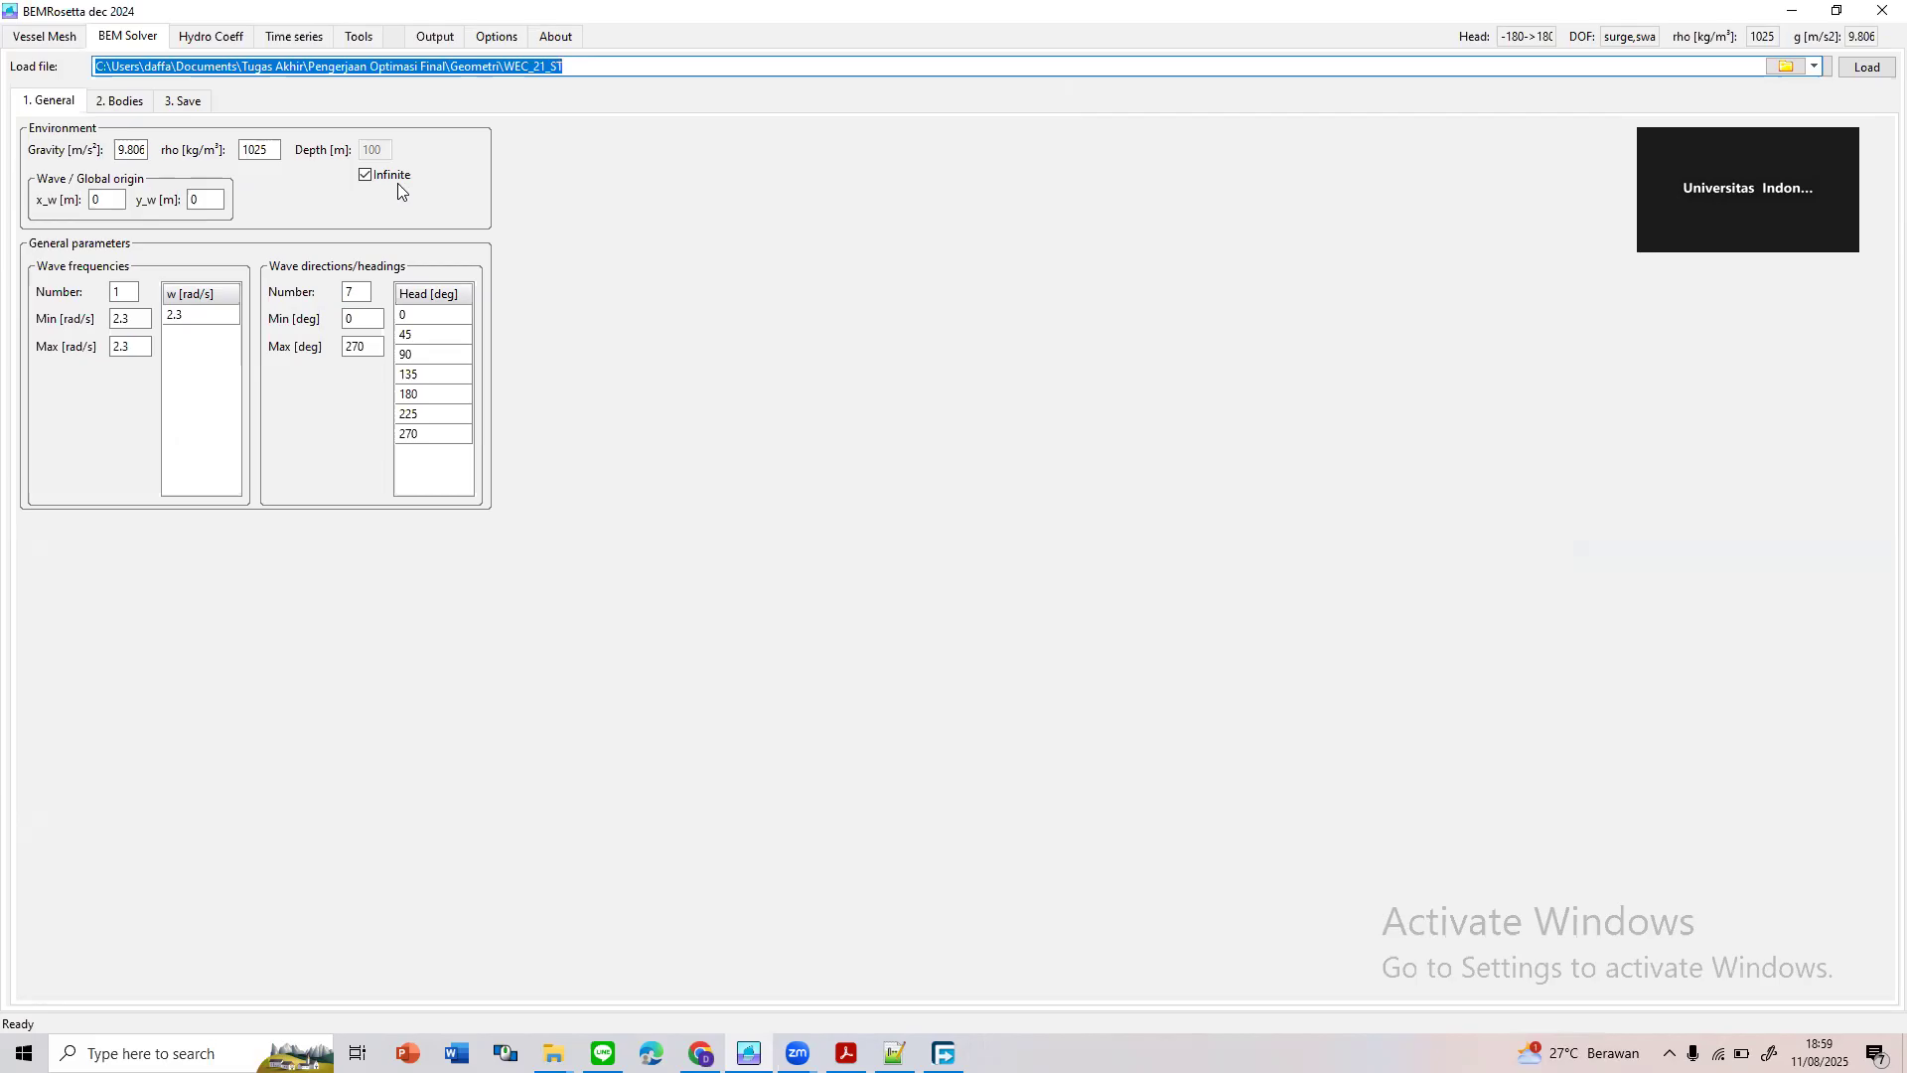
pyautogui.click(125, 149)
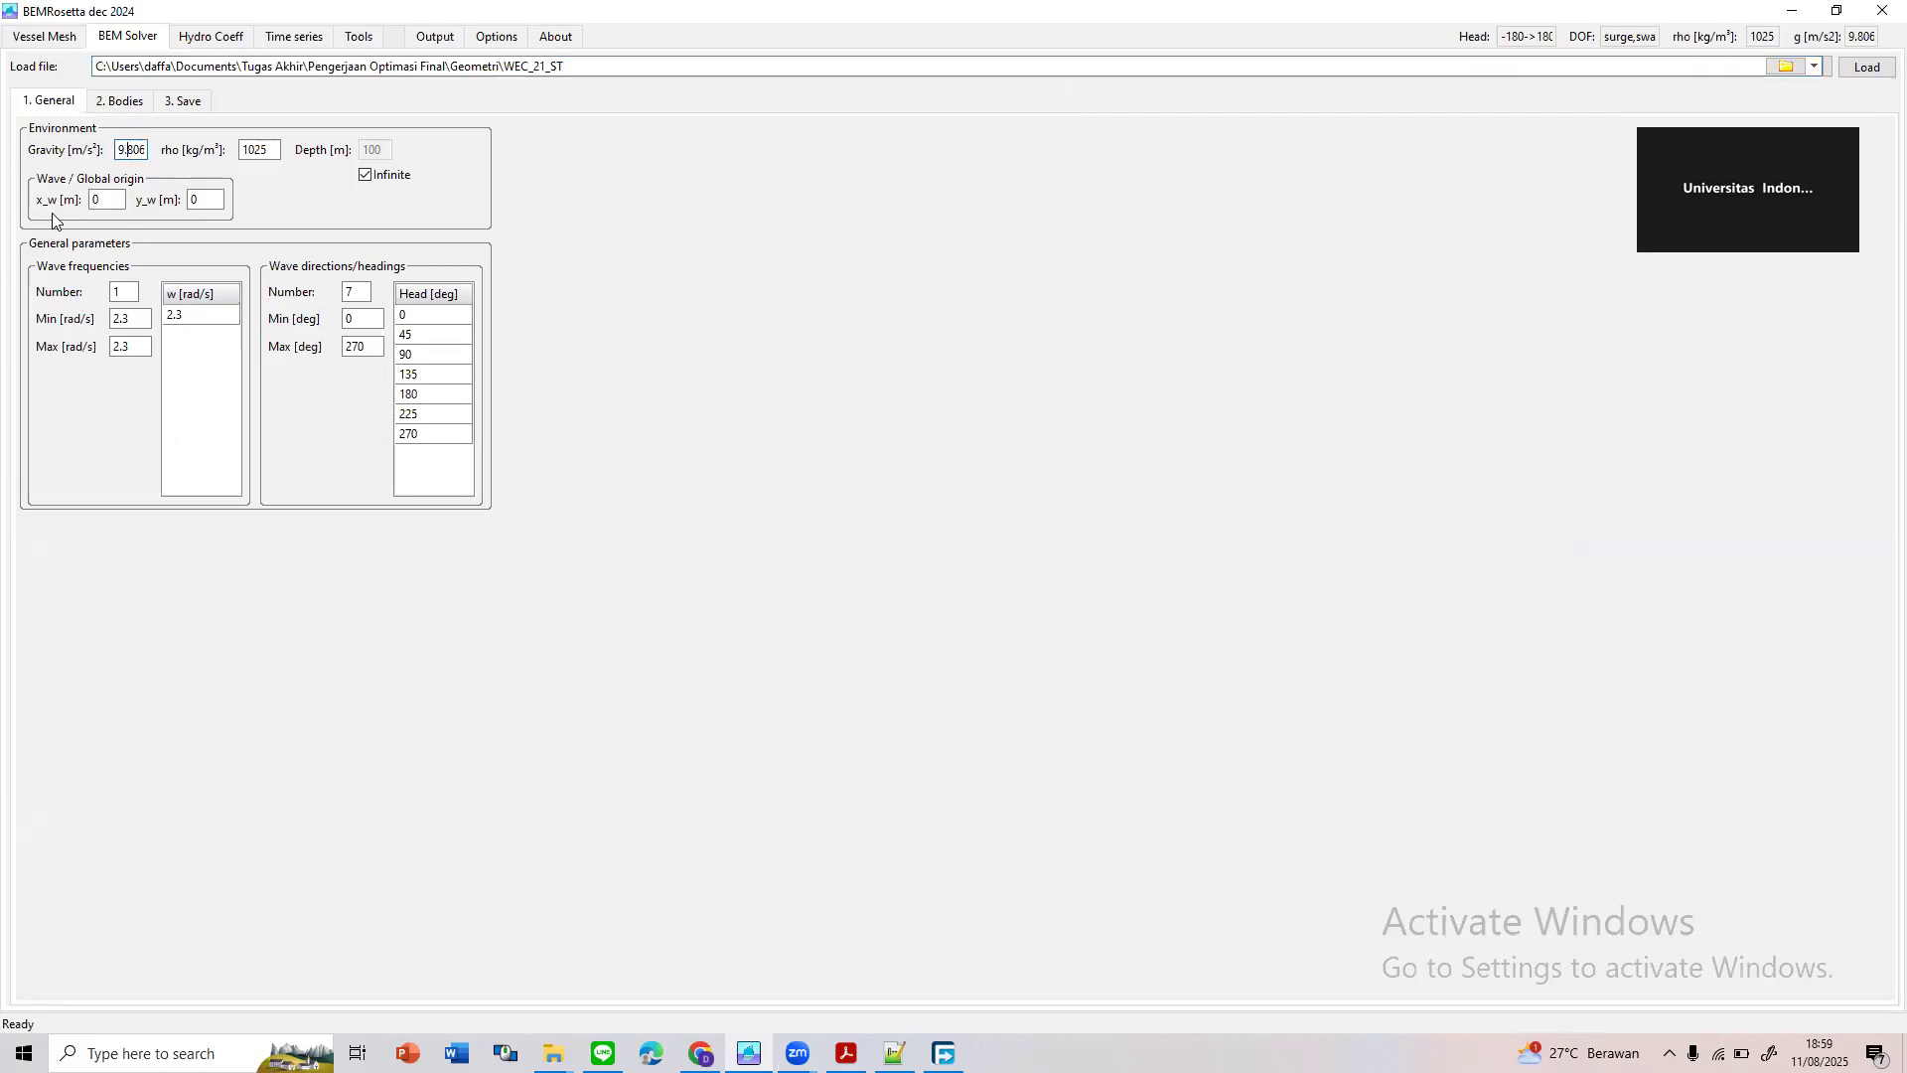
pyautogui.moveTo(117, 149); pyautogui.dragTo(270, 148)
pyautogui.click(264, 149)
pyautogui.moveTo(275, 149); pyautogui.dragTo(189, 155)
pyautogui.click(274, 149)
pyautogui.click(273, 148)
pyautogui.click(267, 151)
# Define 10 wave frequencies from 0.1 to 2 rad/s and check the generated frequency list
pyautogui.click(126, 293)
pyautogui.write('0')
pyautogui.click(142, 317)
pyautogui.press('BackSpace')
pyautogui.press('BackSpace')
pyautogui.press('BackSpace')
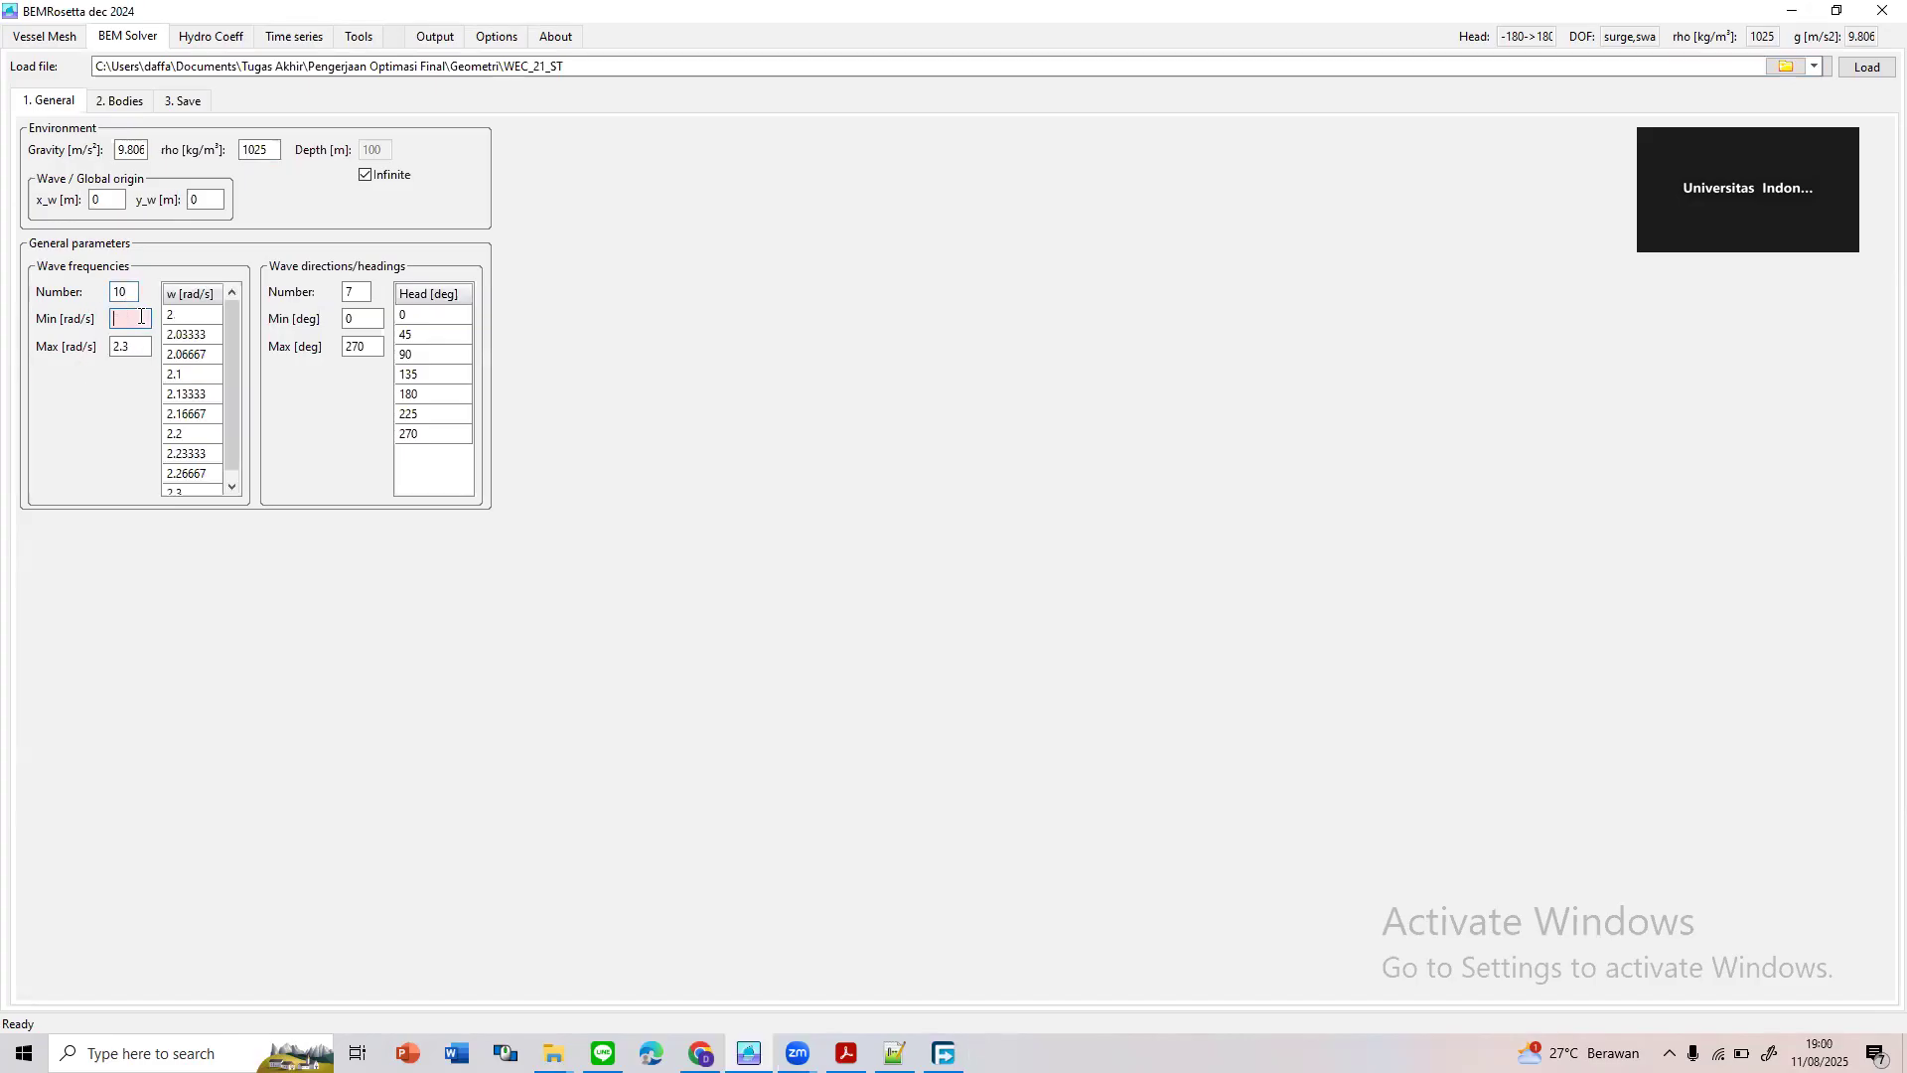
pyautogui.write('0.1')
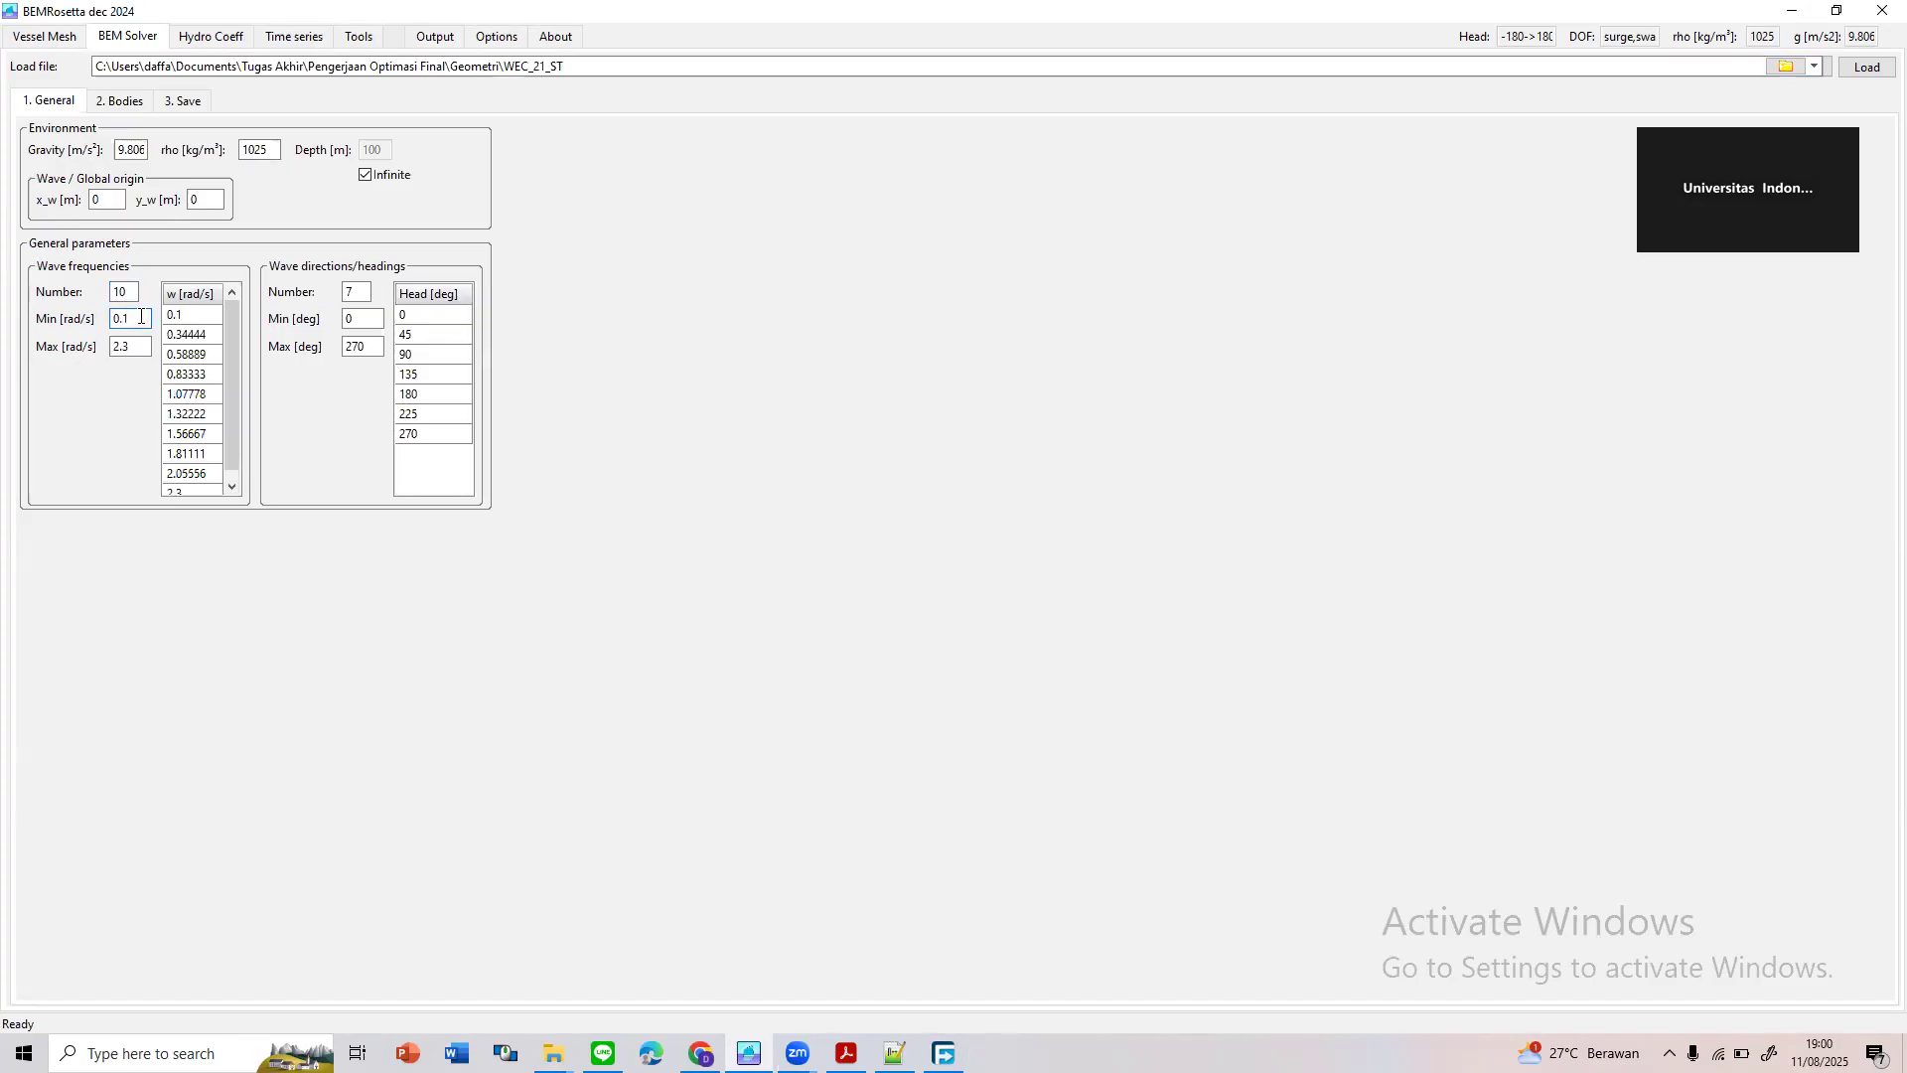
pyautogui.click(144, 346)
pyautogui.press('BackSpace')
pyautogui.scroll(-1, 205, 326)
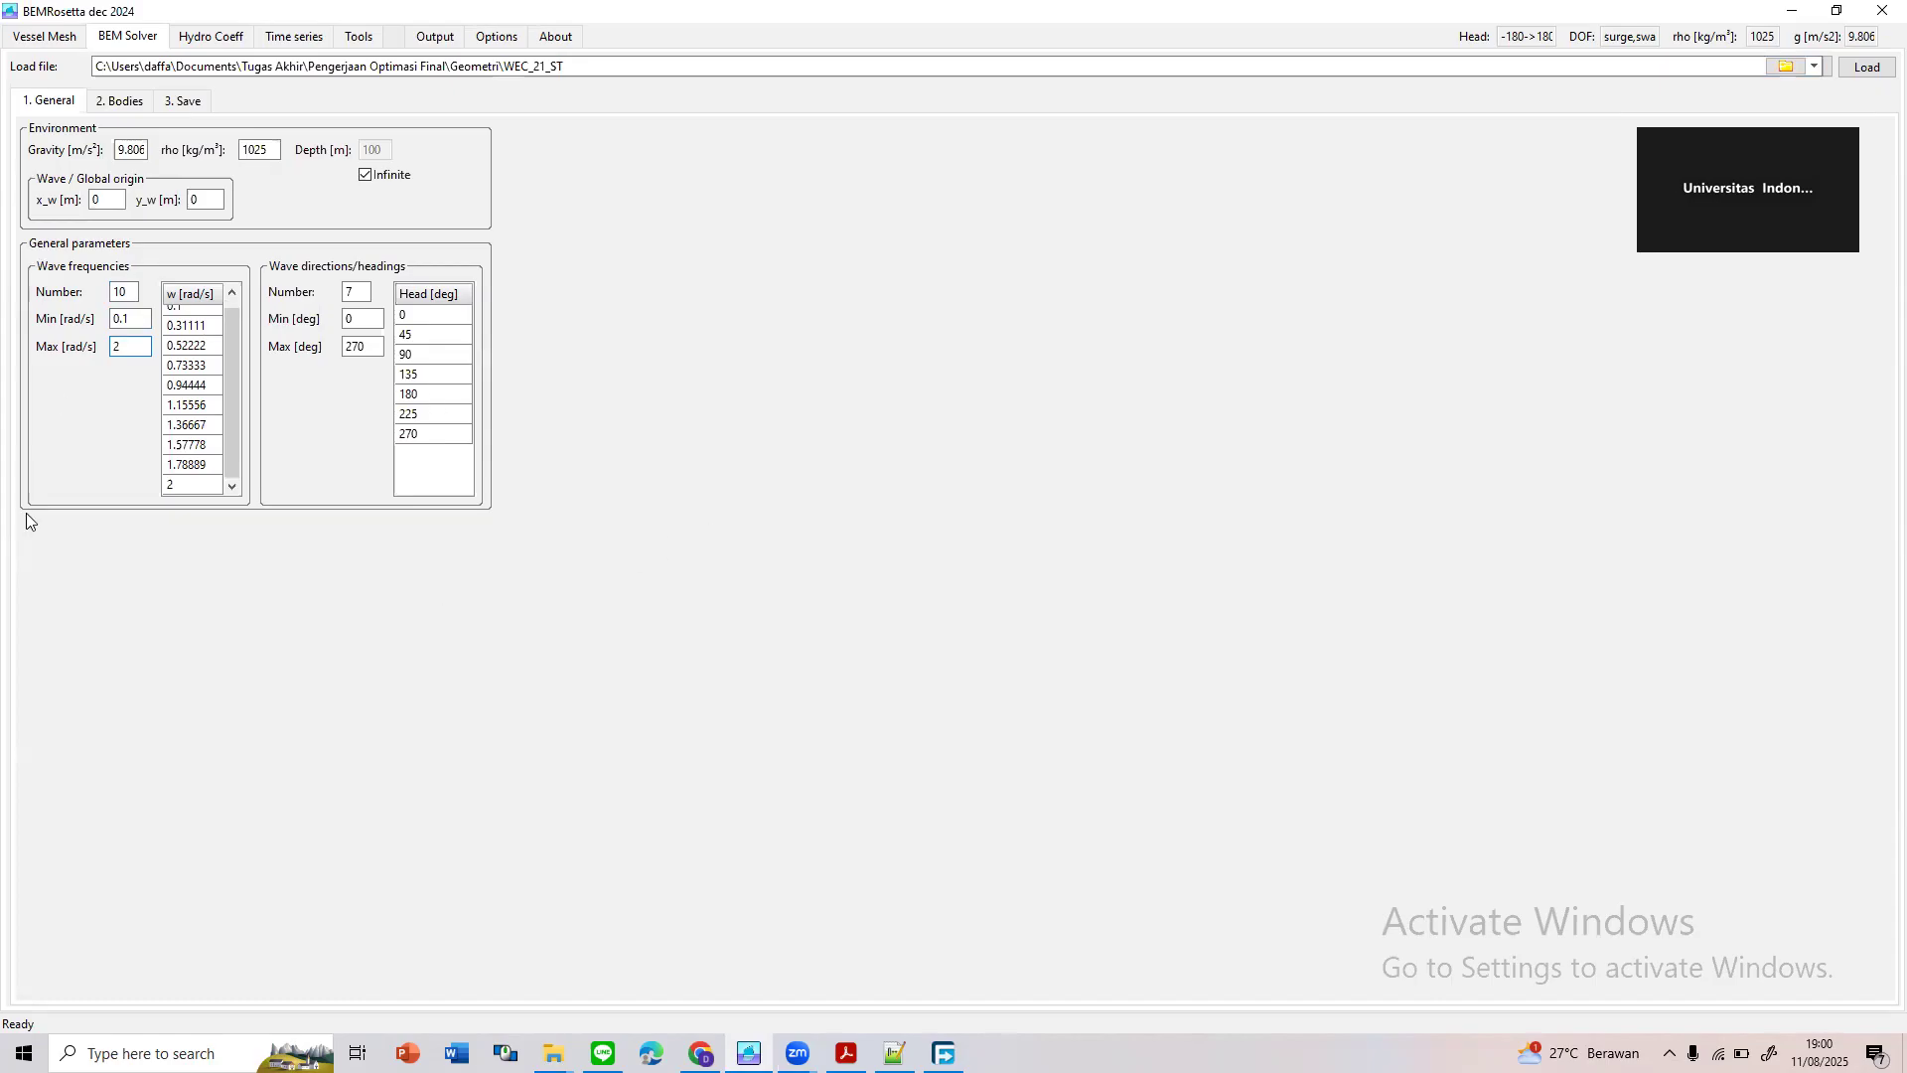
pyautogui.scroll(1, 207, 463)
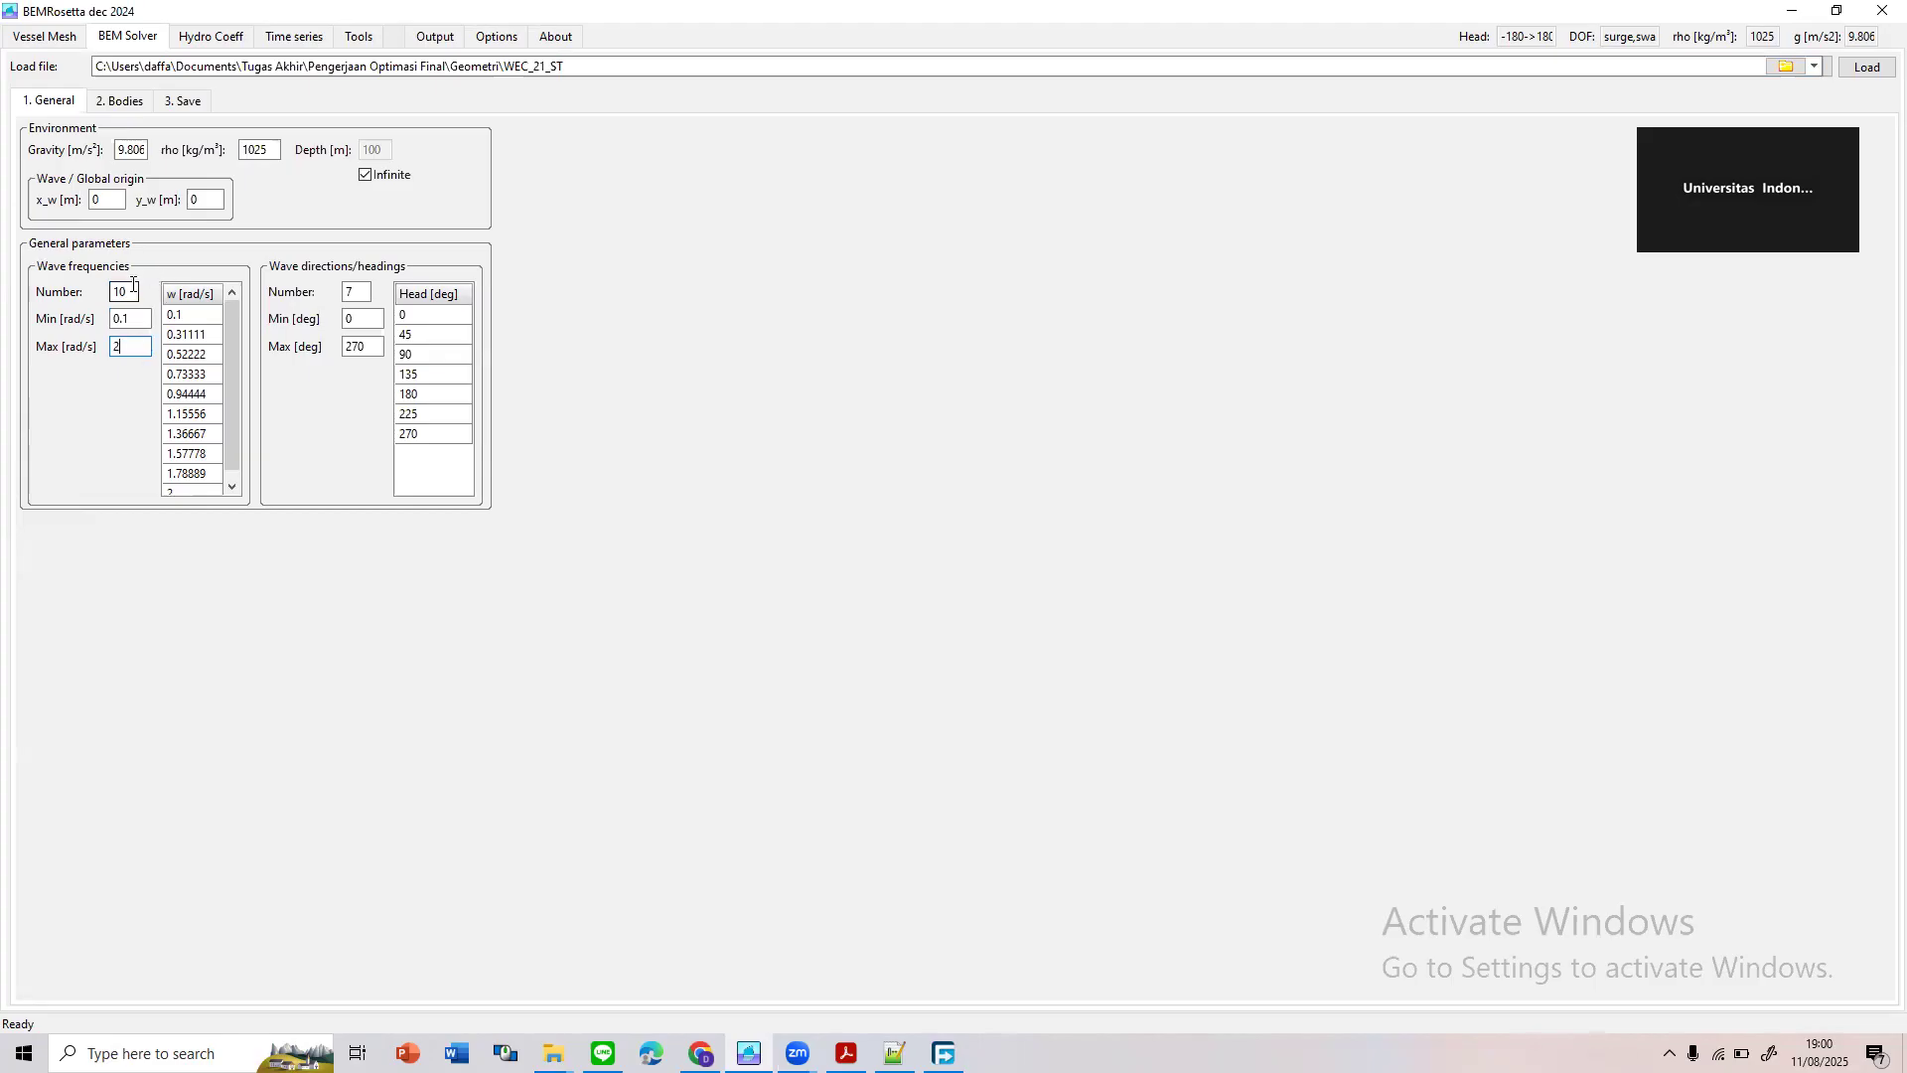
pyautogui.scroll(-1, 216, 315)
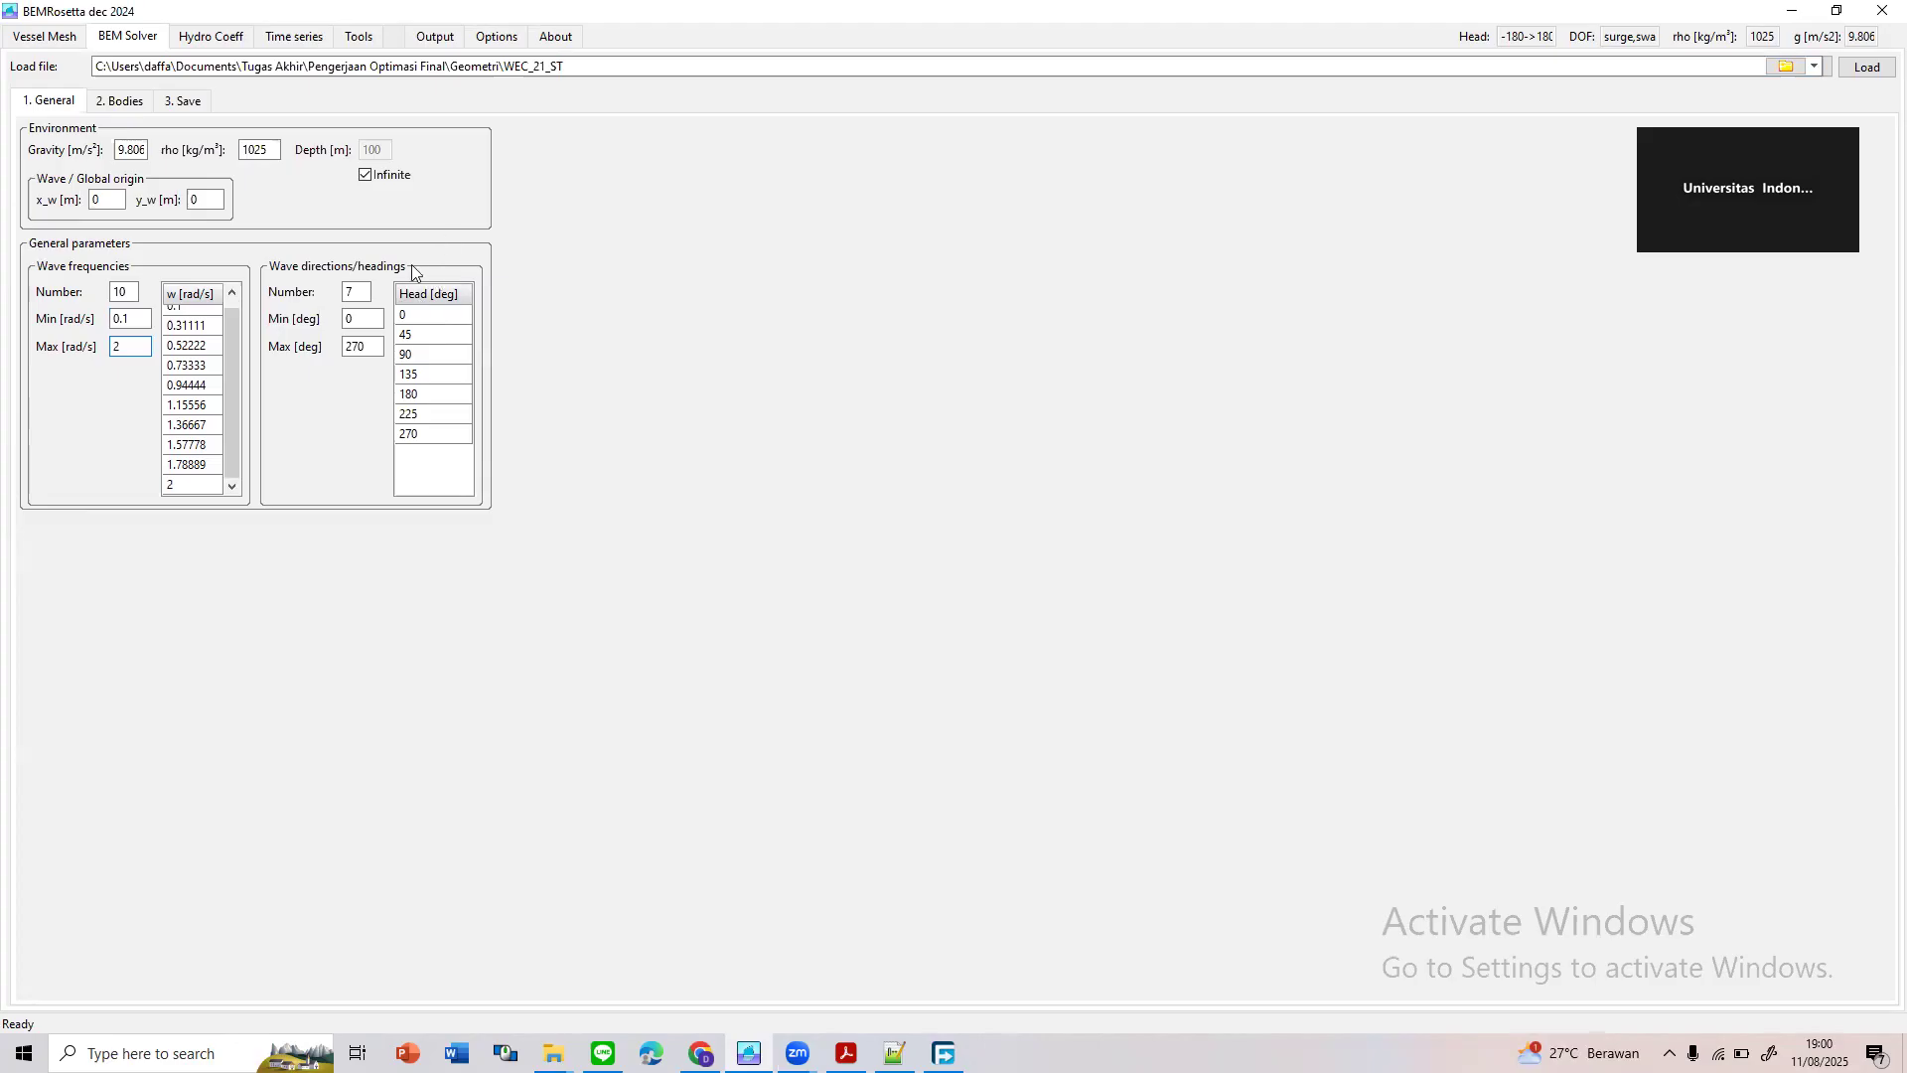
# Set the number of wave headings to 10 and look through the generated heading list
pyautogui.click(380, 320)
pyautogui.doubleClick(365, 294)
pyautogui.write('10')
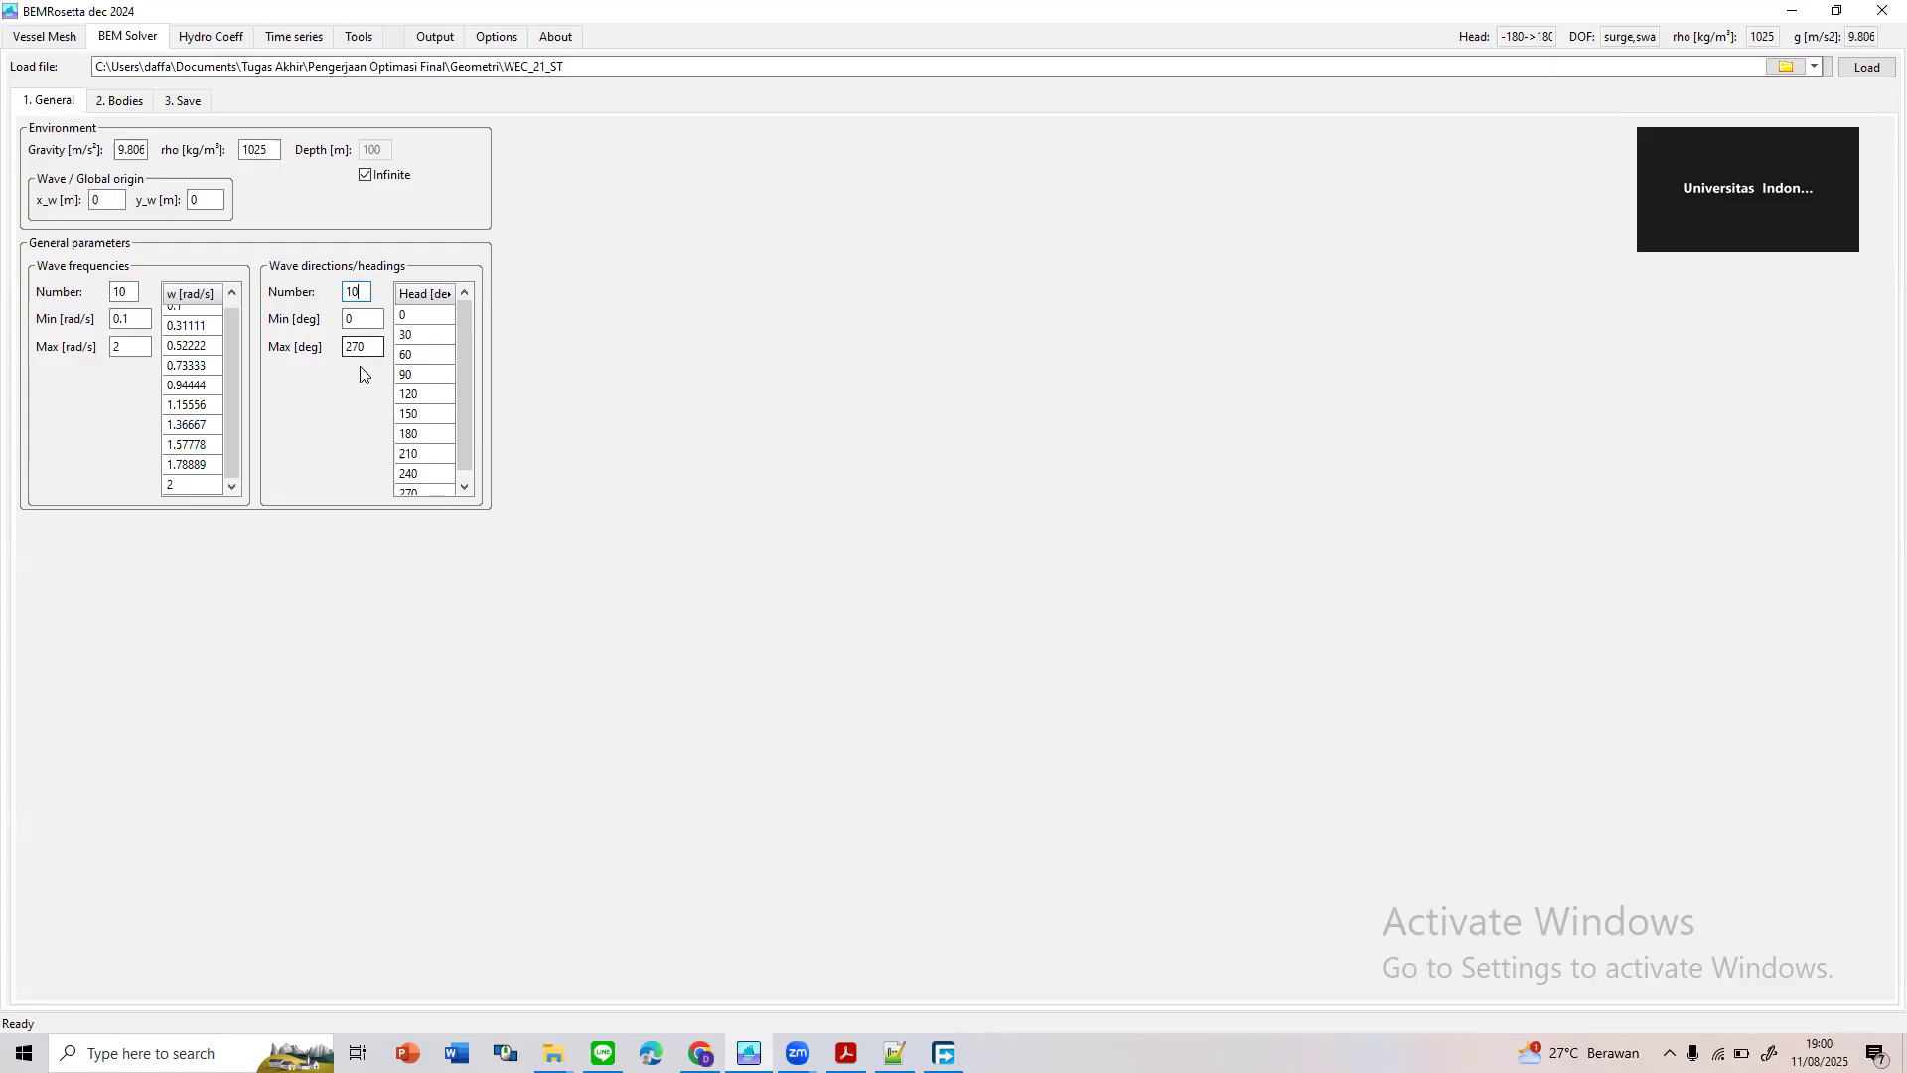
pyautogui.scroll(-1, 463, 395)
pyautogui.scroll(1, 436, 418)
# Set the number of wave headings to 2 and the maximum heading to 90 degrees
pyautogui.click(378, 319)
pyautogui.click(361, 292)
pyautogui.press('BackSpace')
pyautogui.press('BackSpace')
pyautogui.write('2')
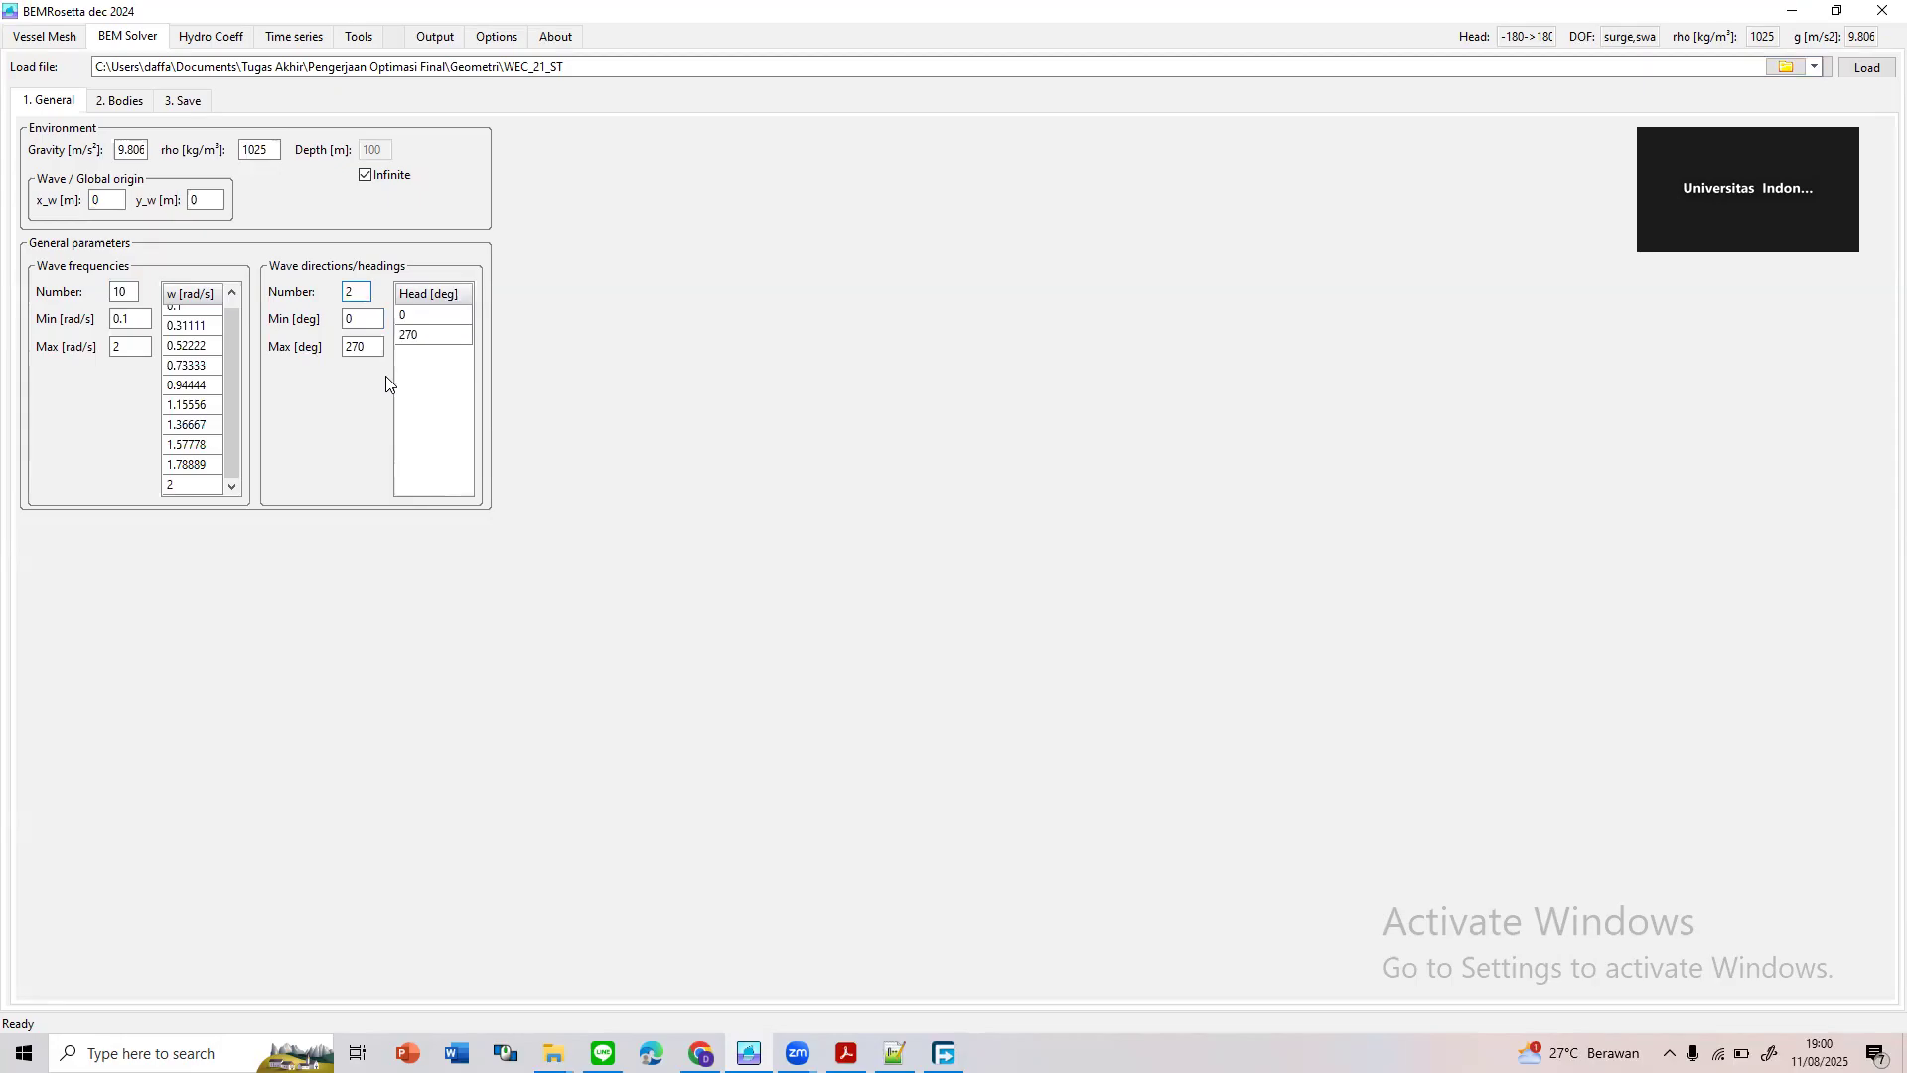
pyautogui.click(378, 353)
pyautogui.press('BackSpace')
pyautogui.press('BackSpace')
pyautogui.press('BackSpace')
pyautogui.write('90')
# Add two more bodies to the solver case and select Body 1
pyautogui.click(120, 100)
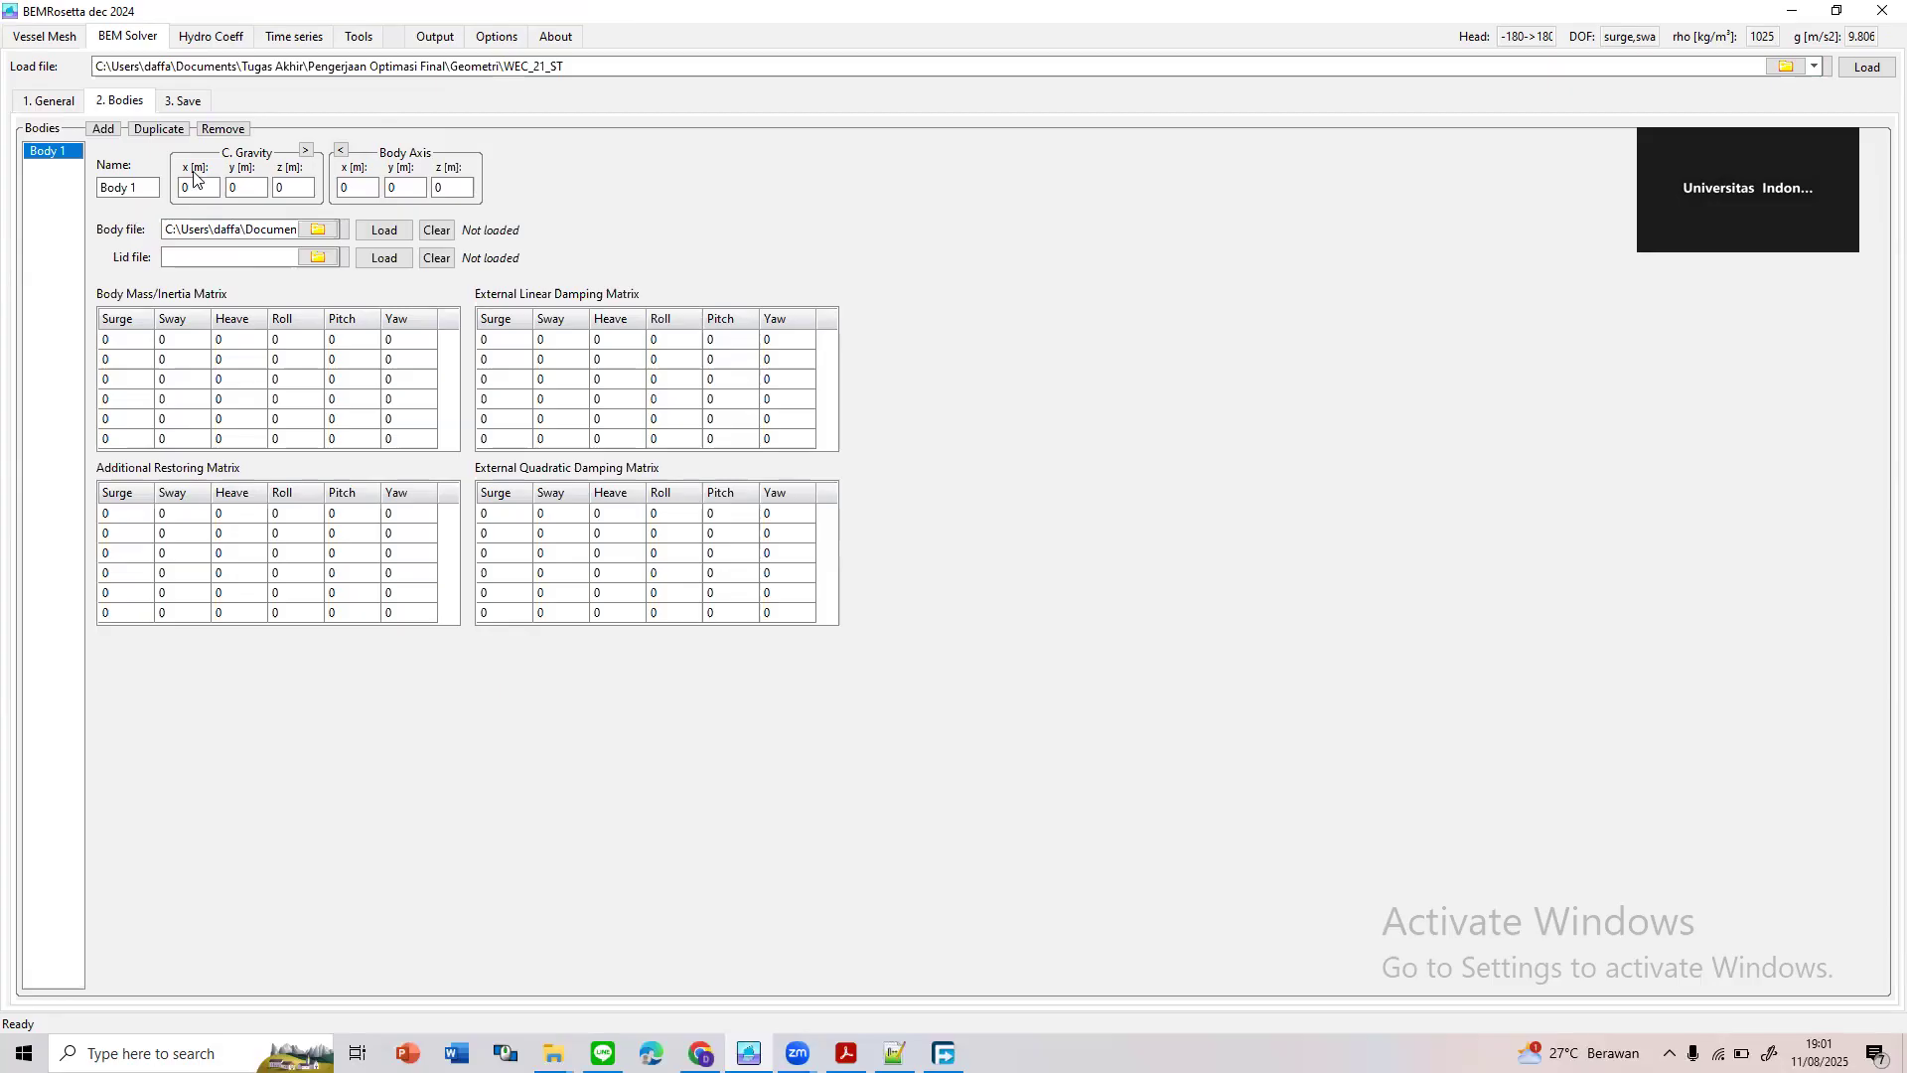
pyautogui.click(104, 129)
pyautogui.click(104, 129)
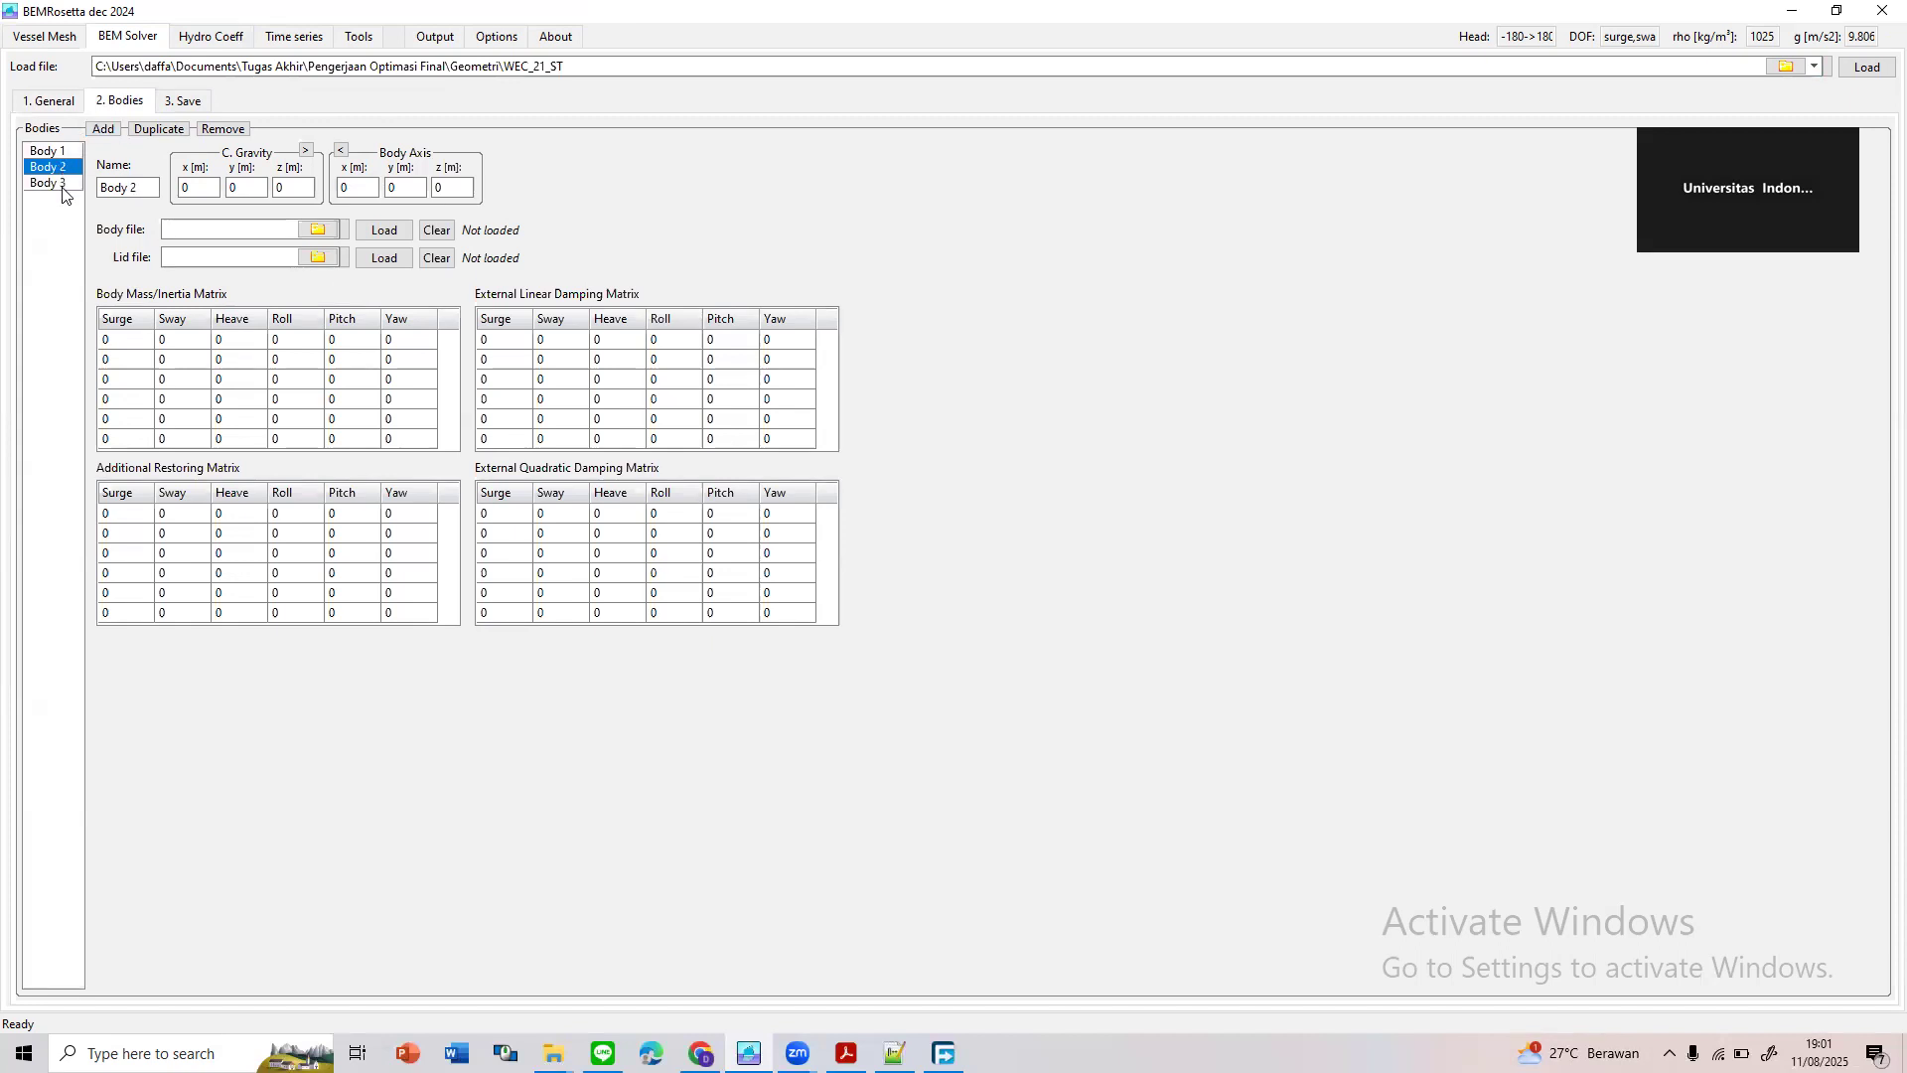
pyautogui.click(67, 151)
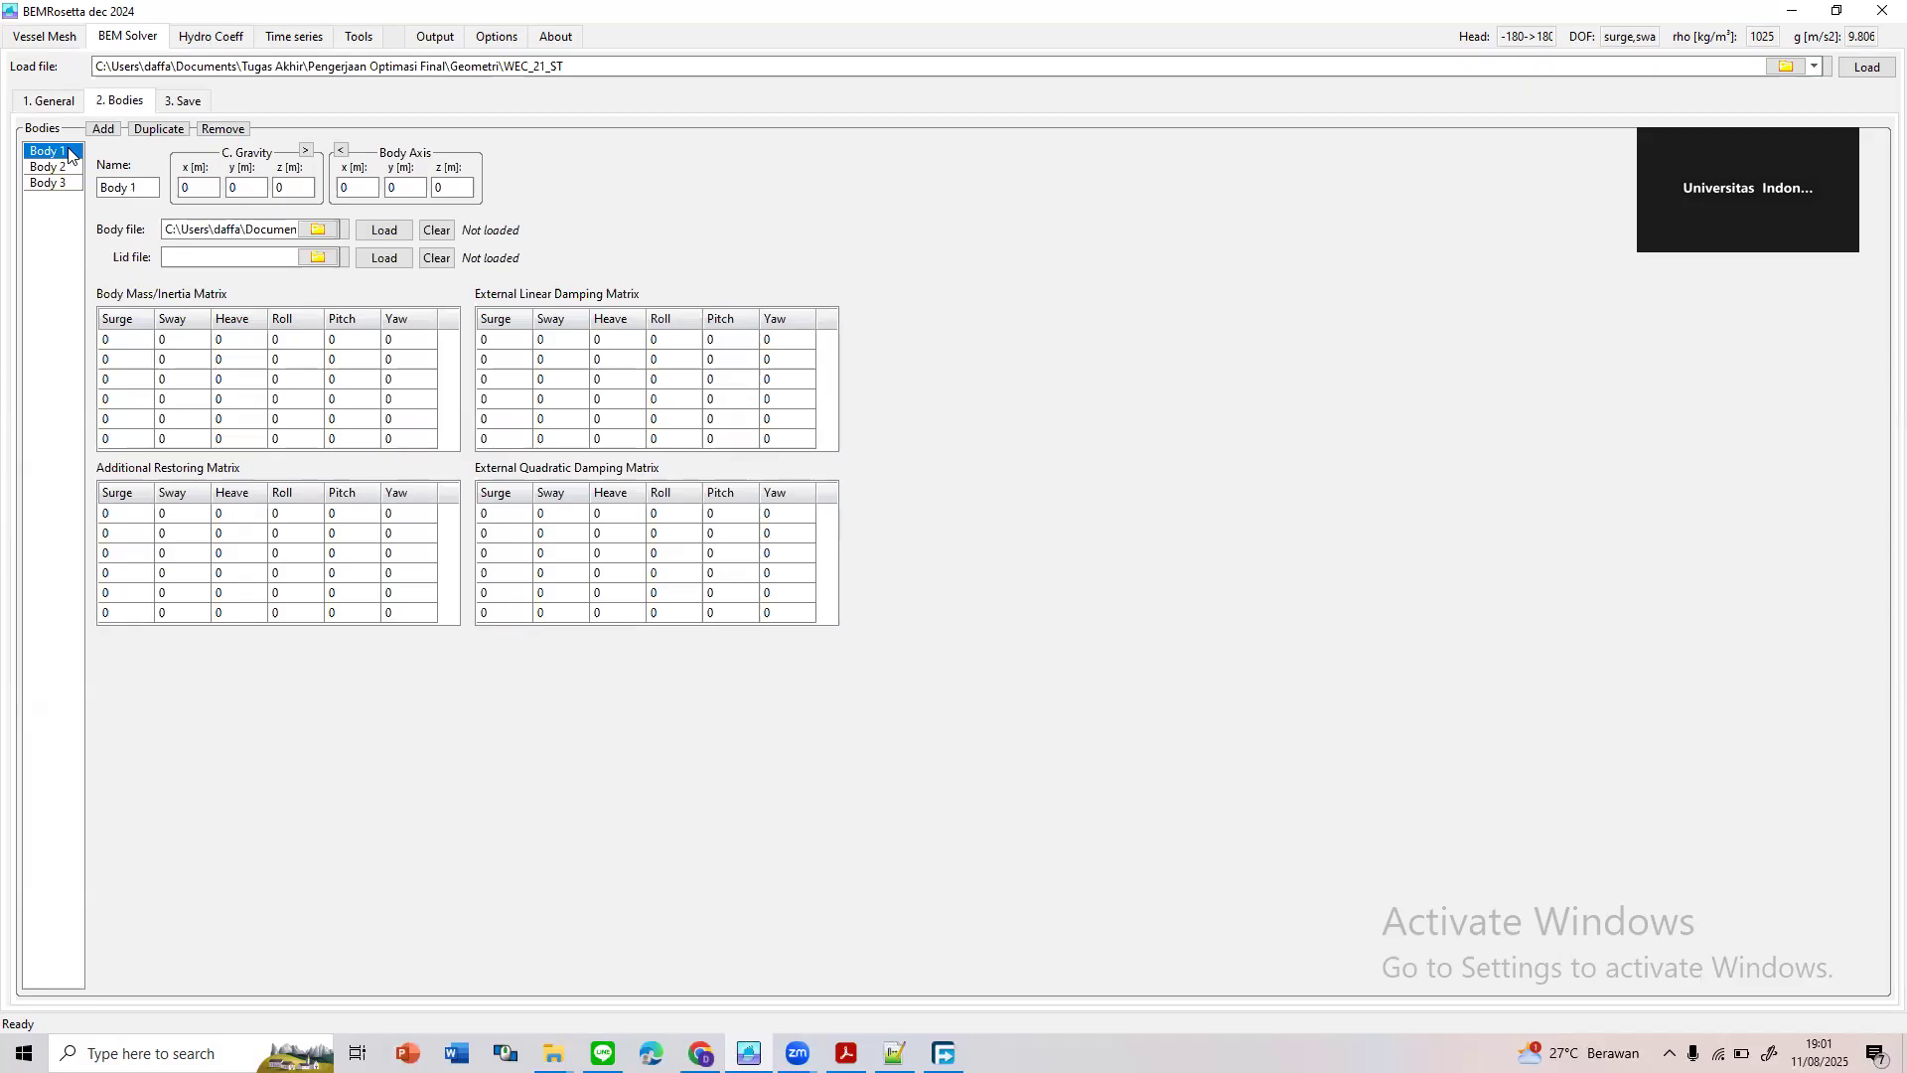
# Return to the vessel mesh and examine the whole body from several angles at a smaller scale
pyautogui.click(55, 34)
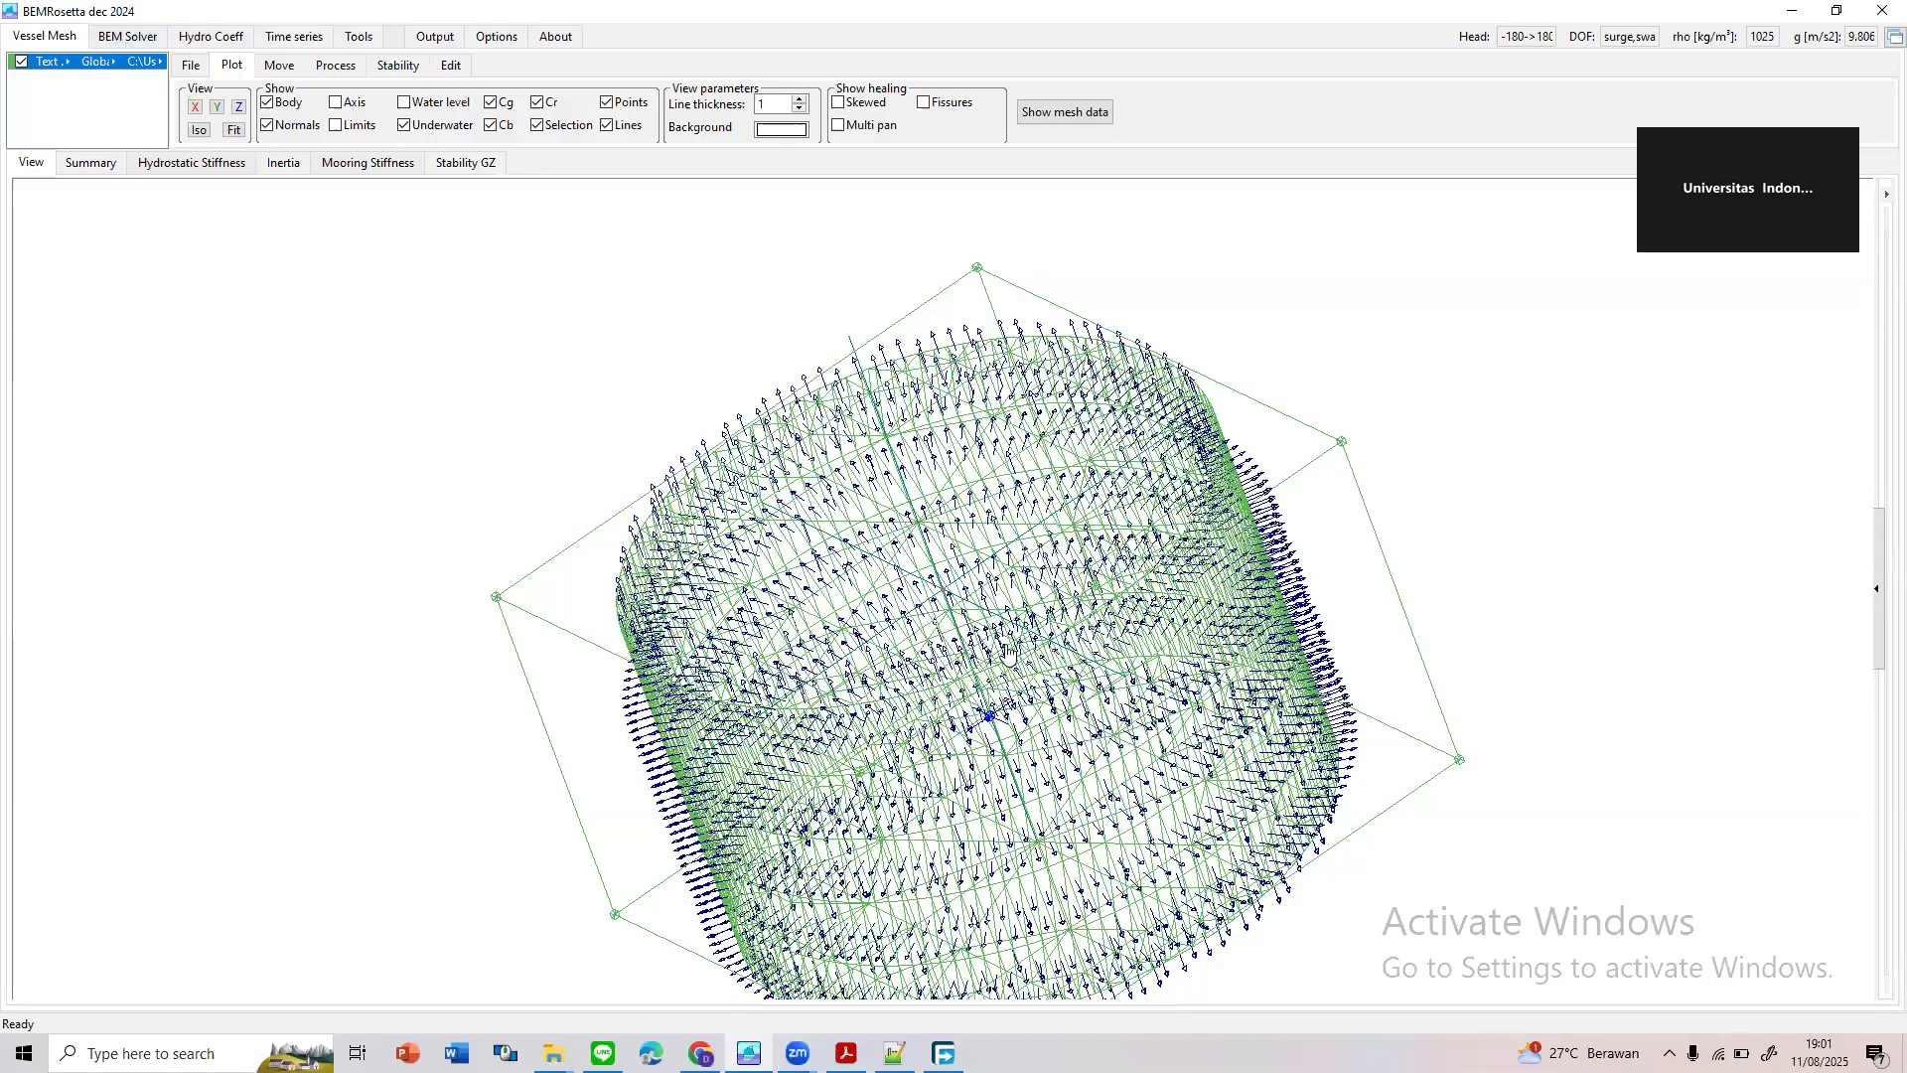
pyautogui.scroll(-5, 1008, 656)
pyautogui.moveTo(1253, 593); pyautogui.dragTo(722, 696)
pyautogui.scroll(-3, 647, 419)
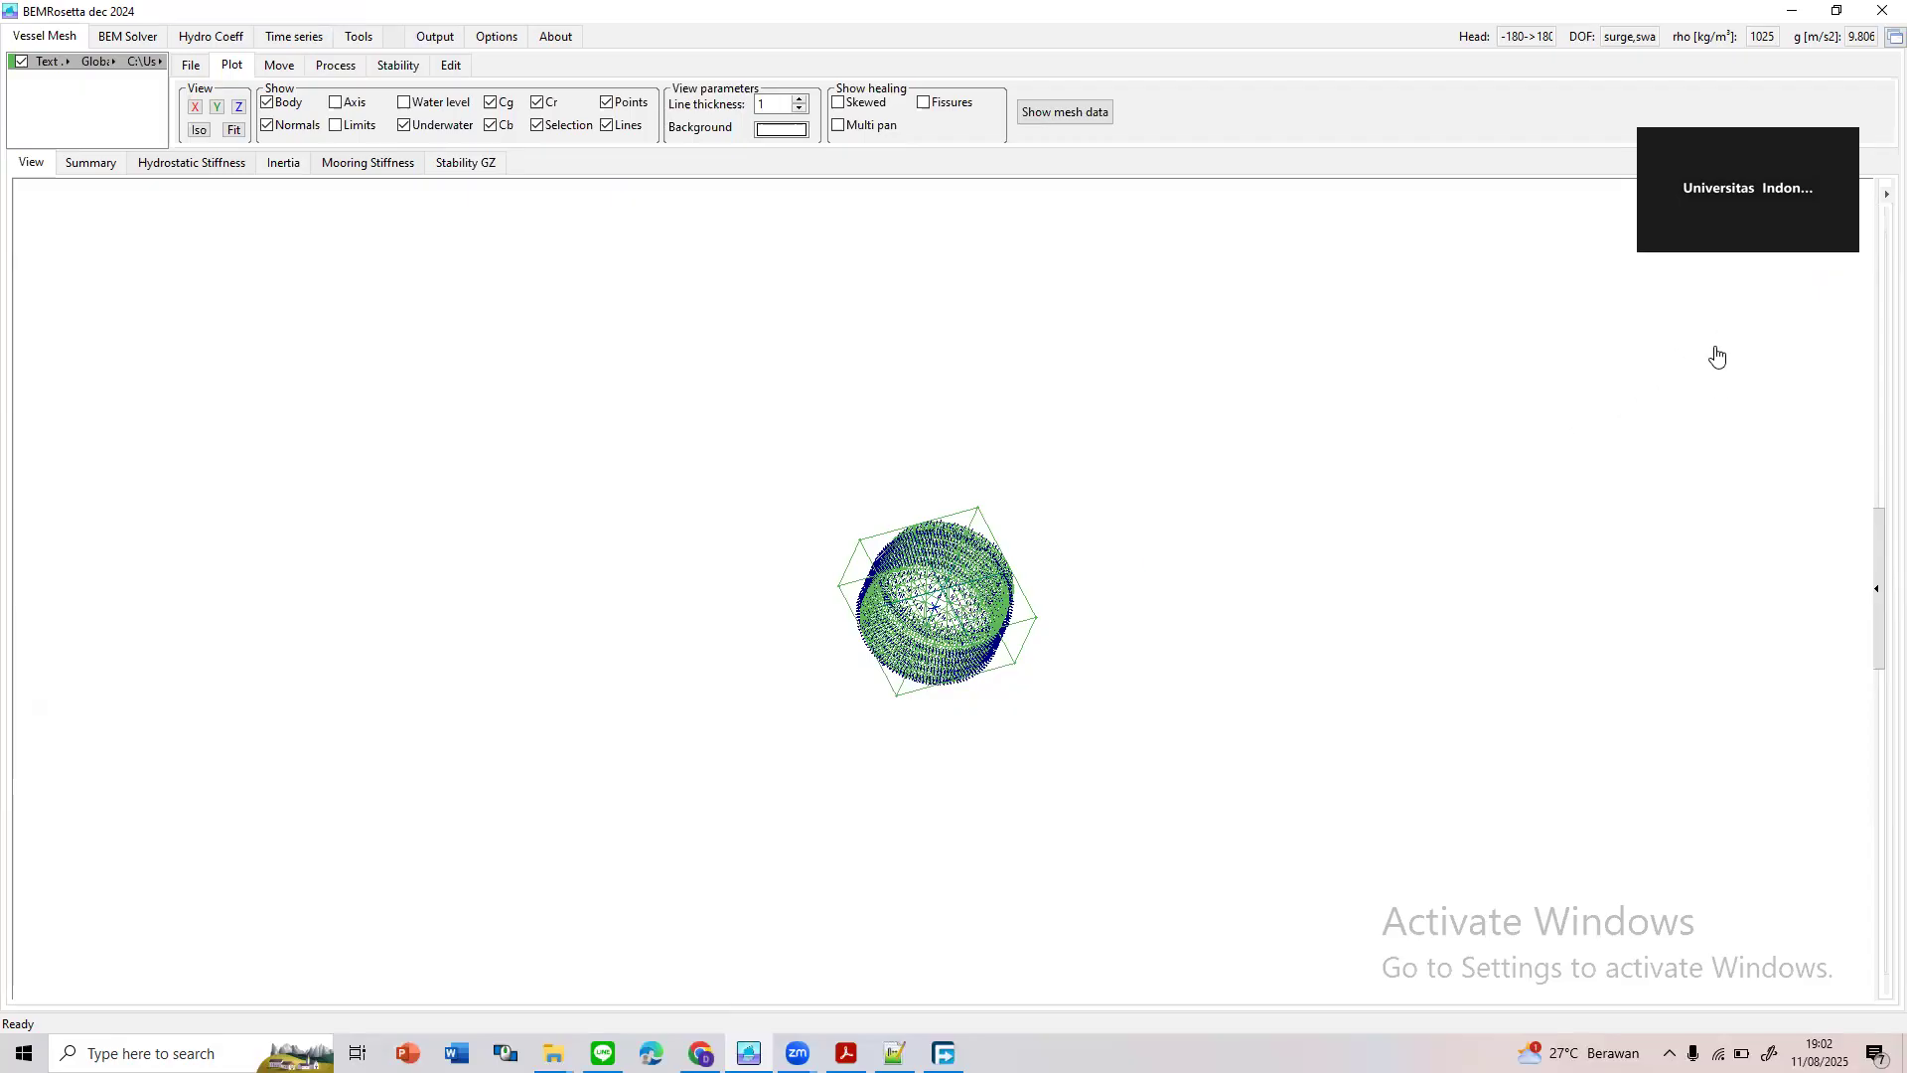
pyautogui.moveTo(1464, 511); pyautogui.dragTo(1326, 546)
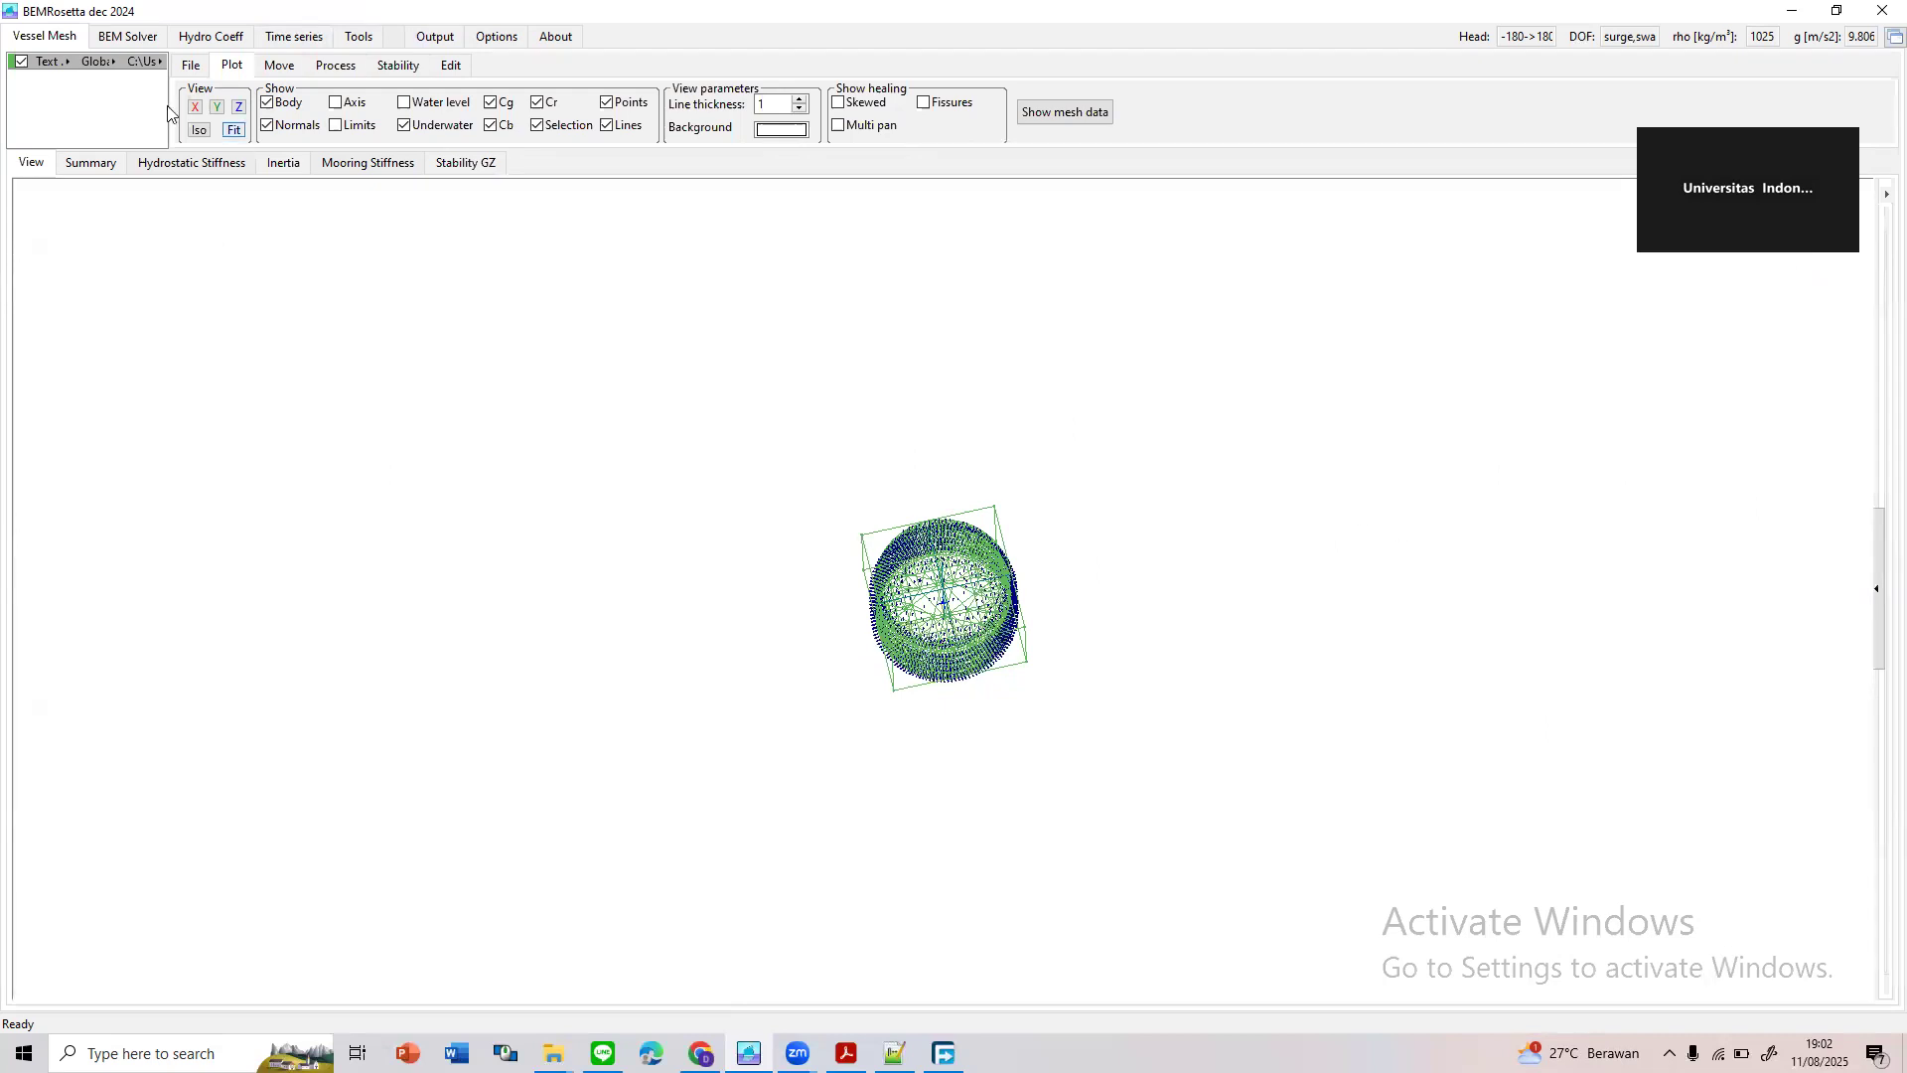
pyautogui.click(190, 64)
pyautogui.click(1673, 94)
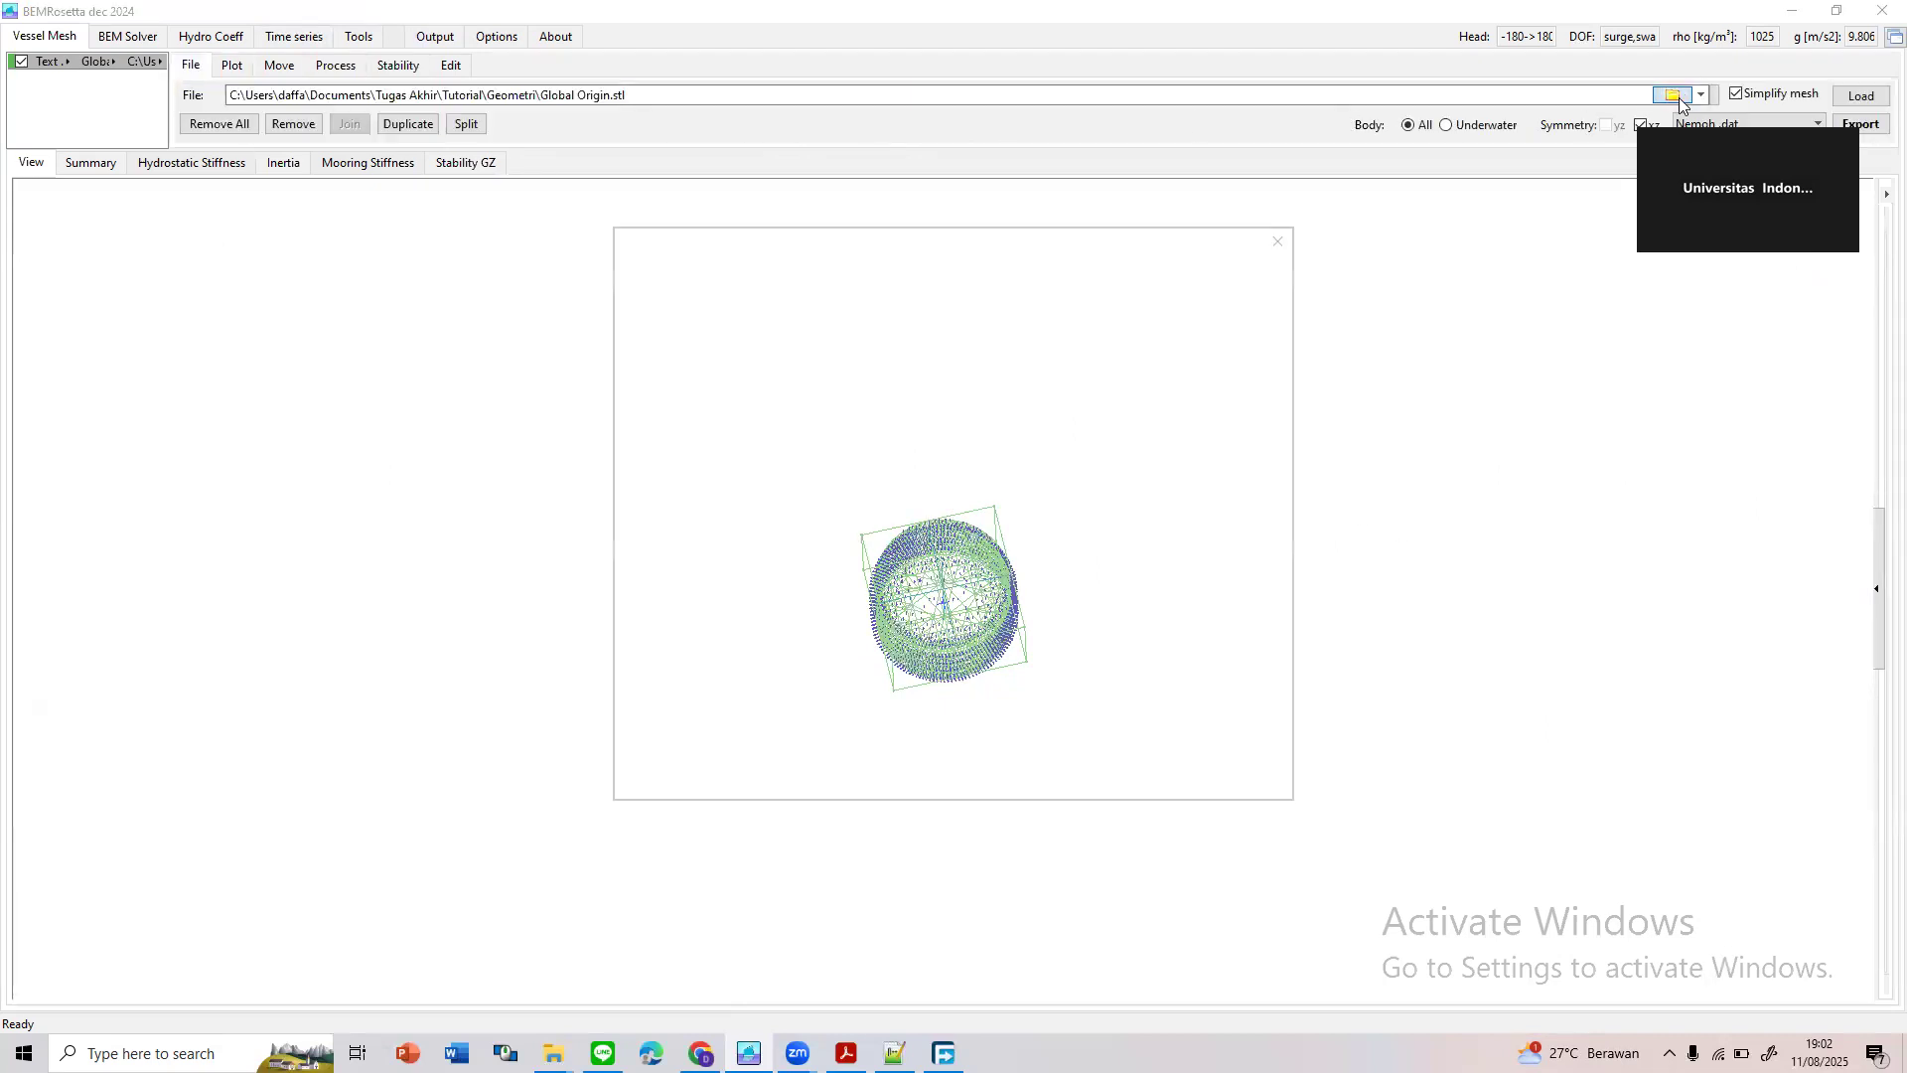
pyautogui.click(1290, 232)
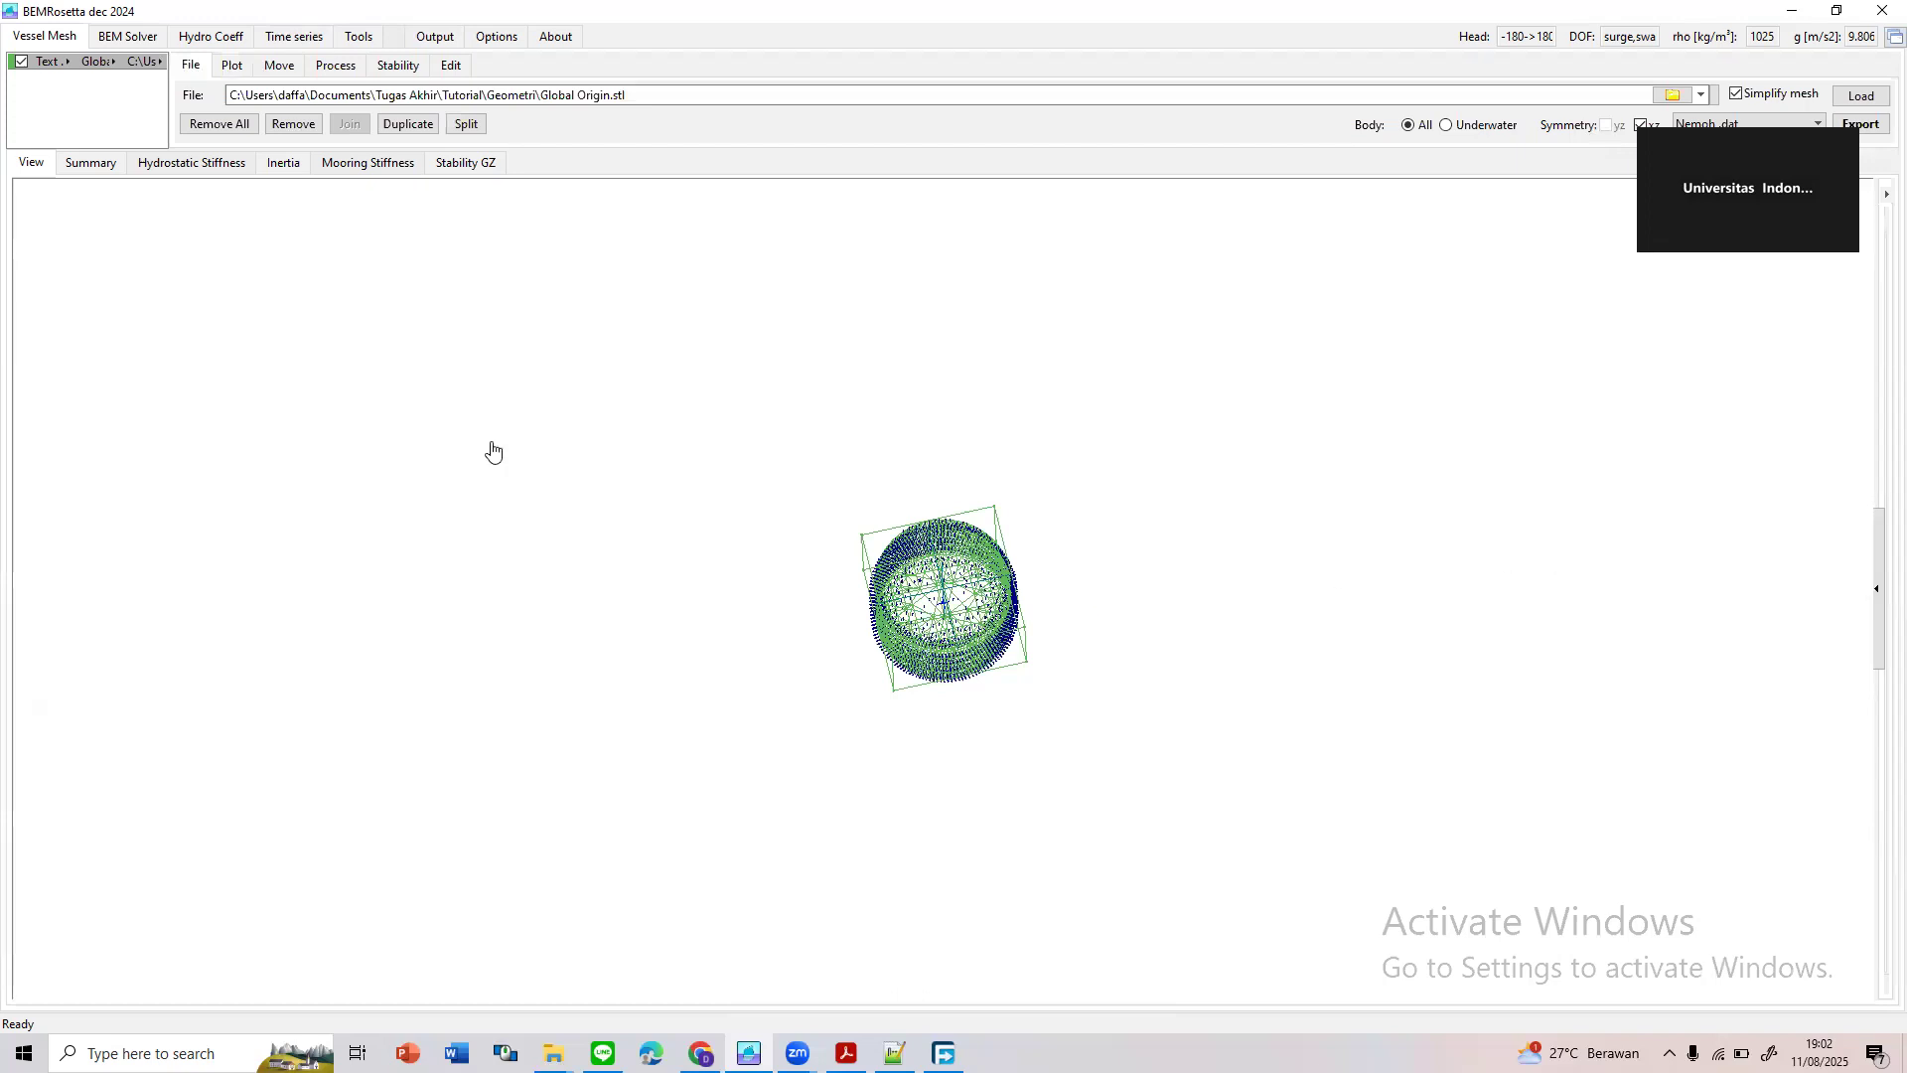
# Translate the Global Origin mesh 2 m along x and check its offset from the origin
pyautogui.click(278, 66)
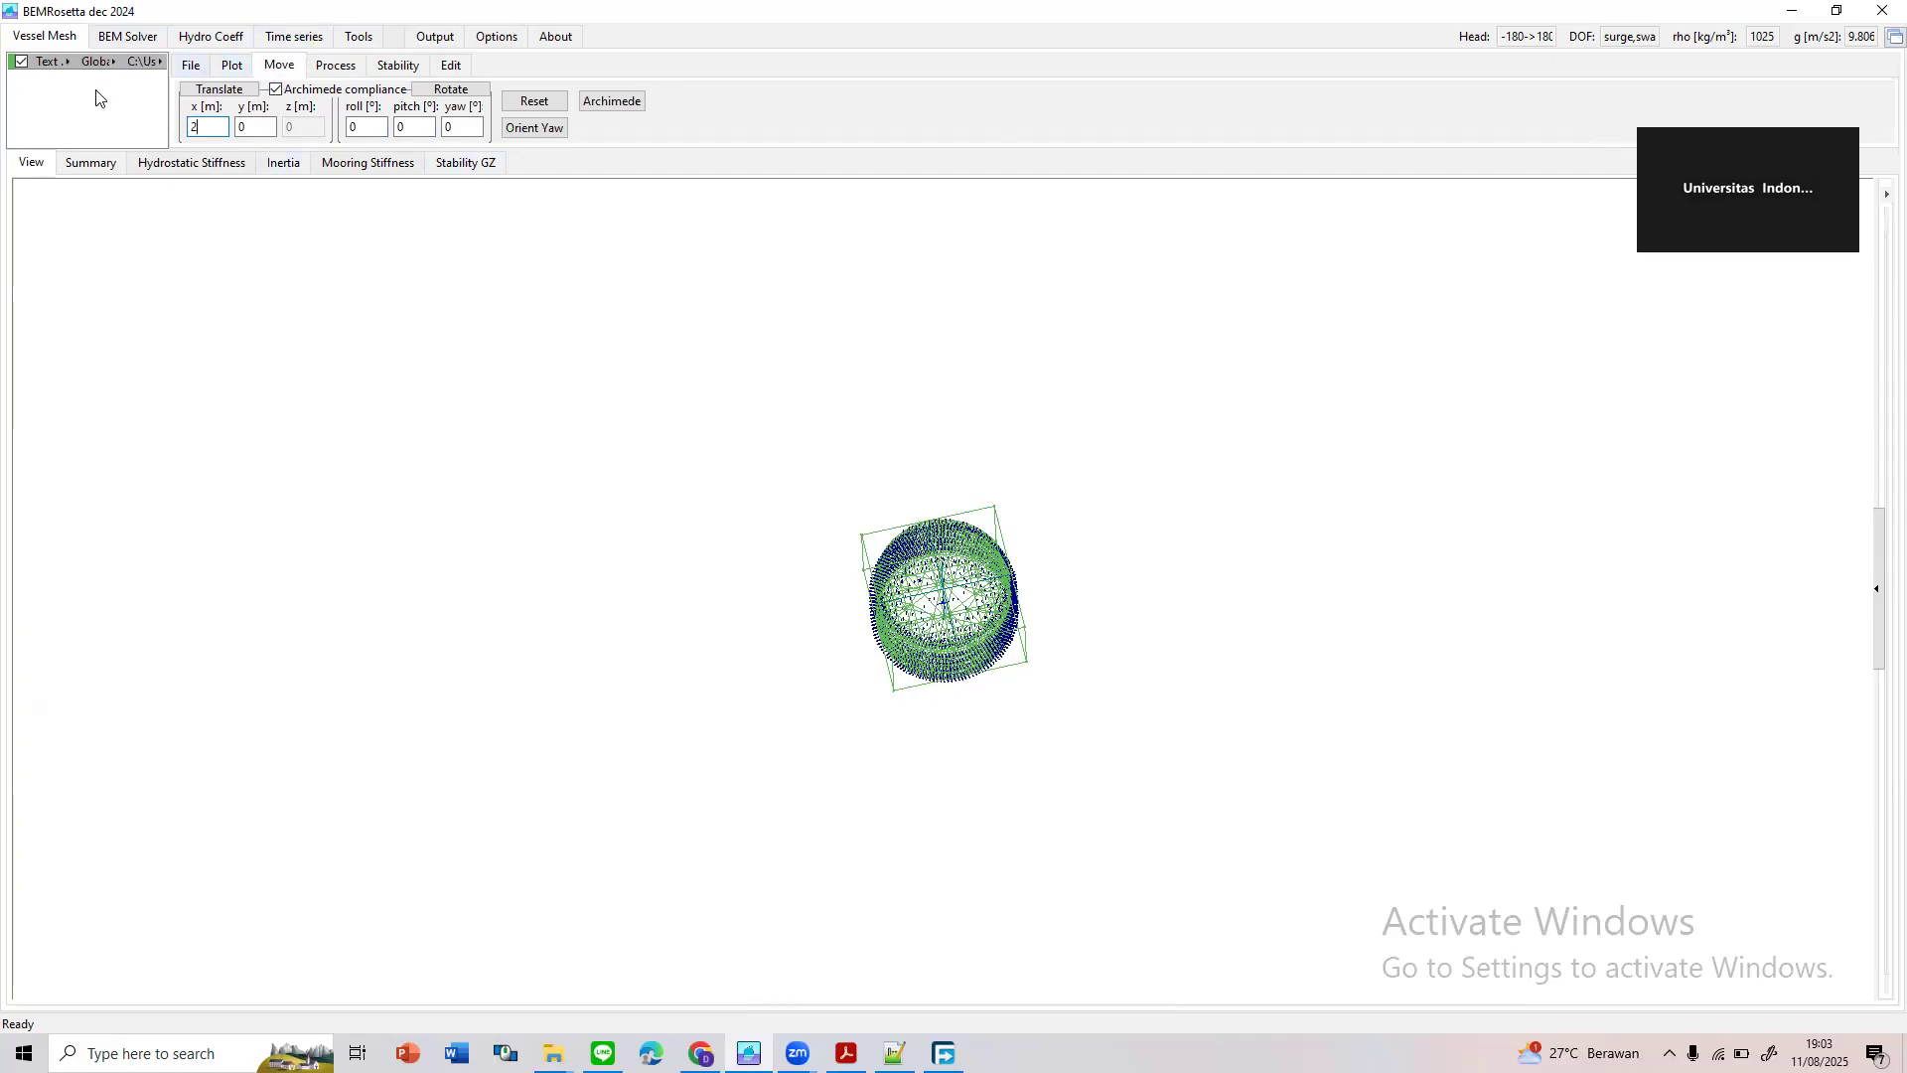
pyautogui.click(192, 66)
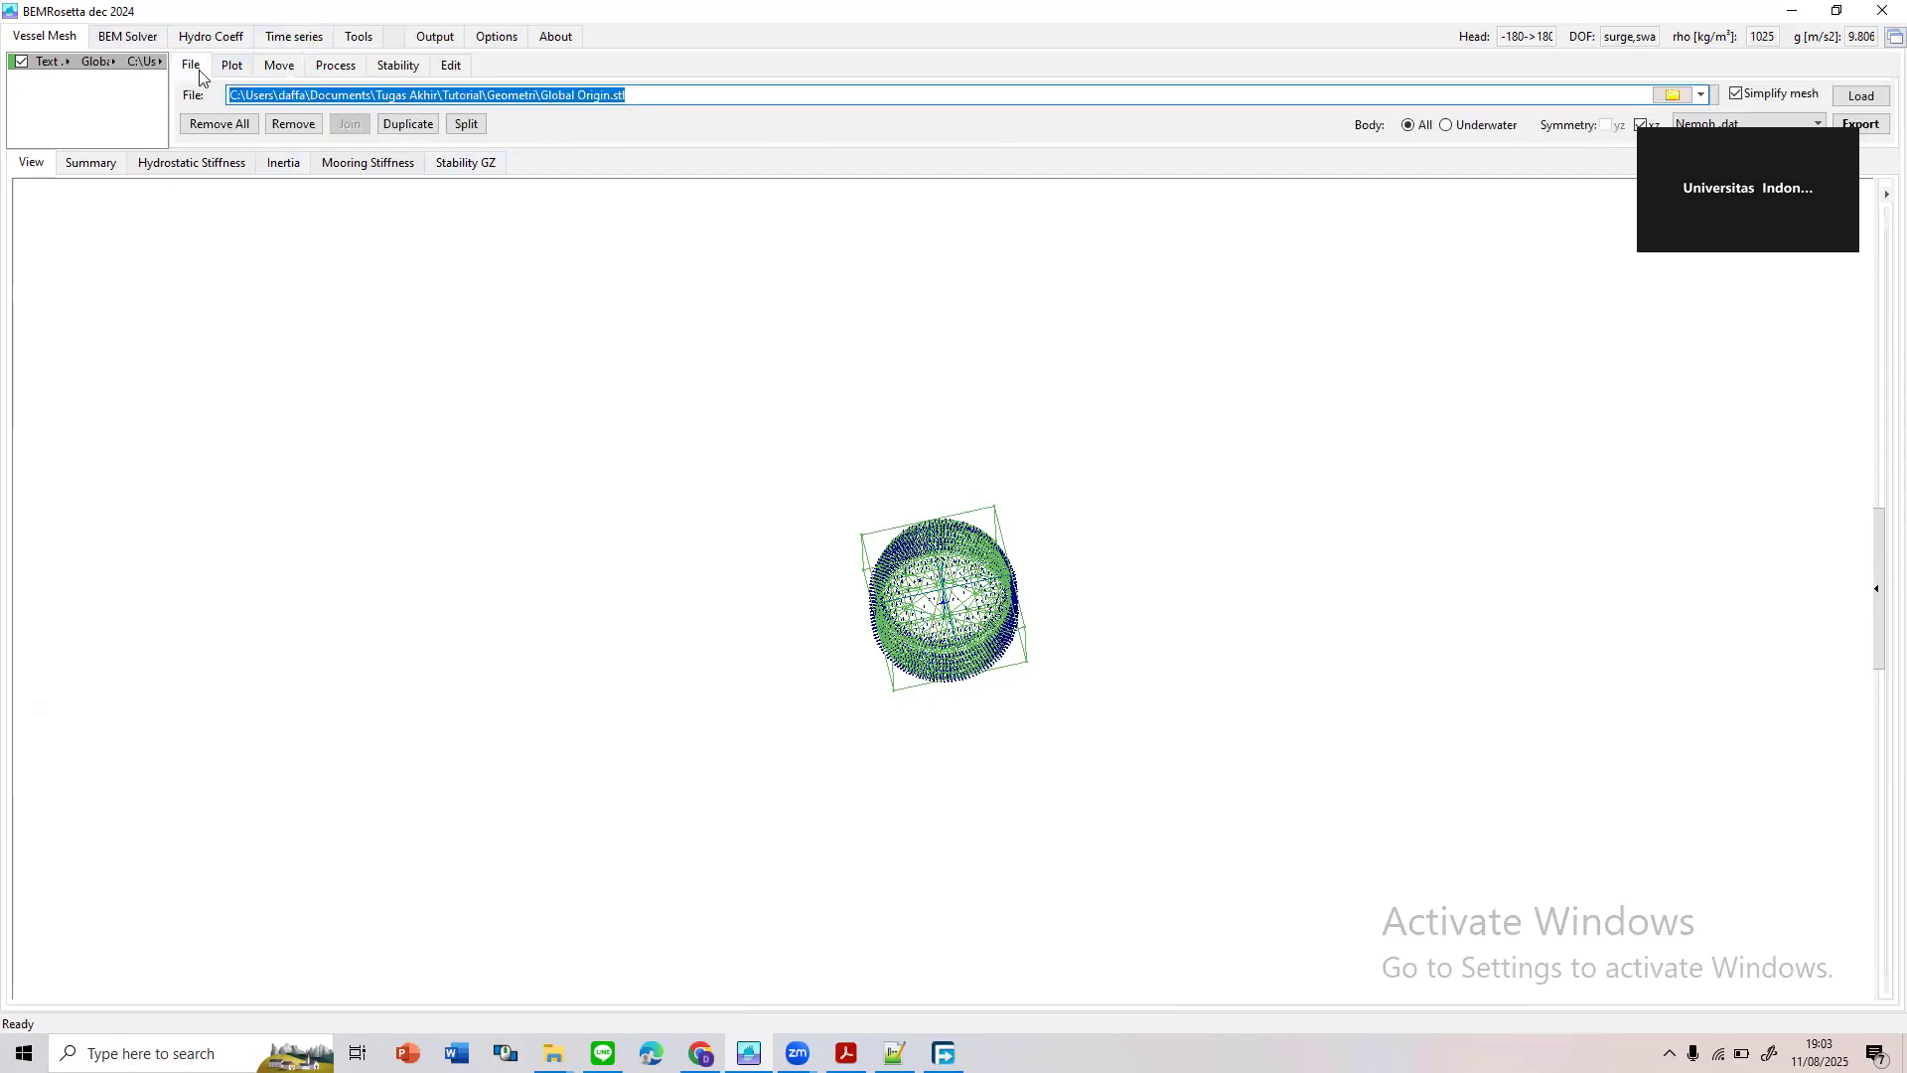
pyautogui.click(278, 63)
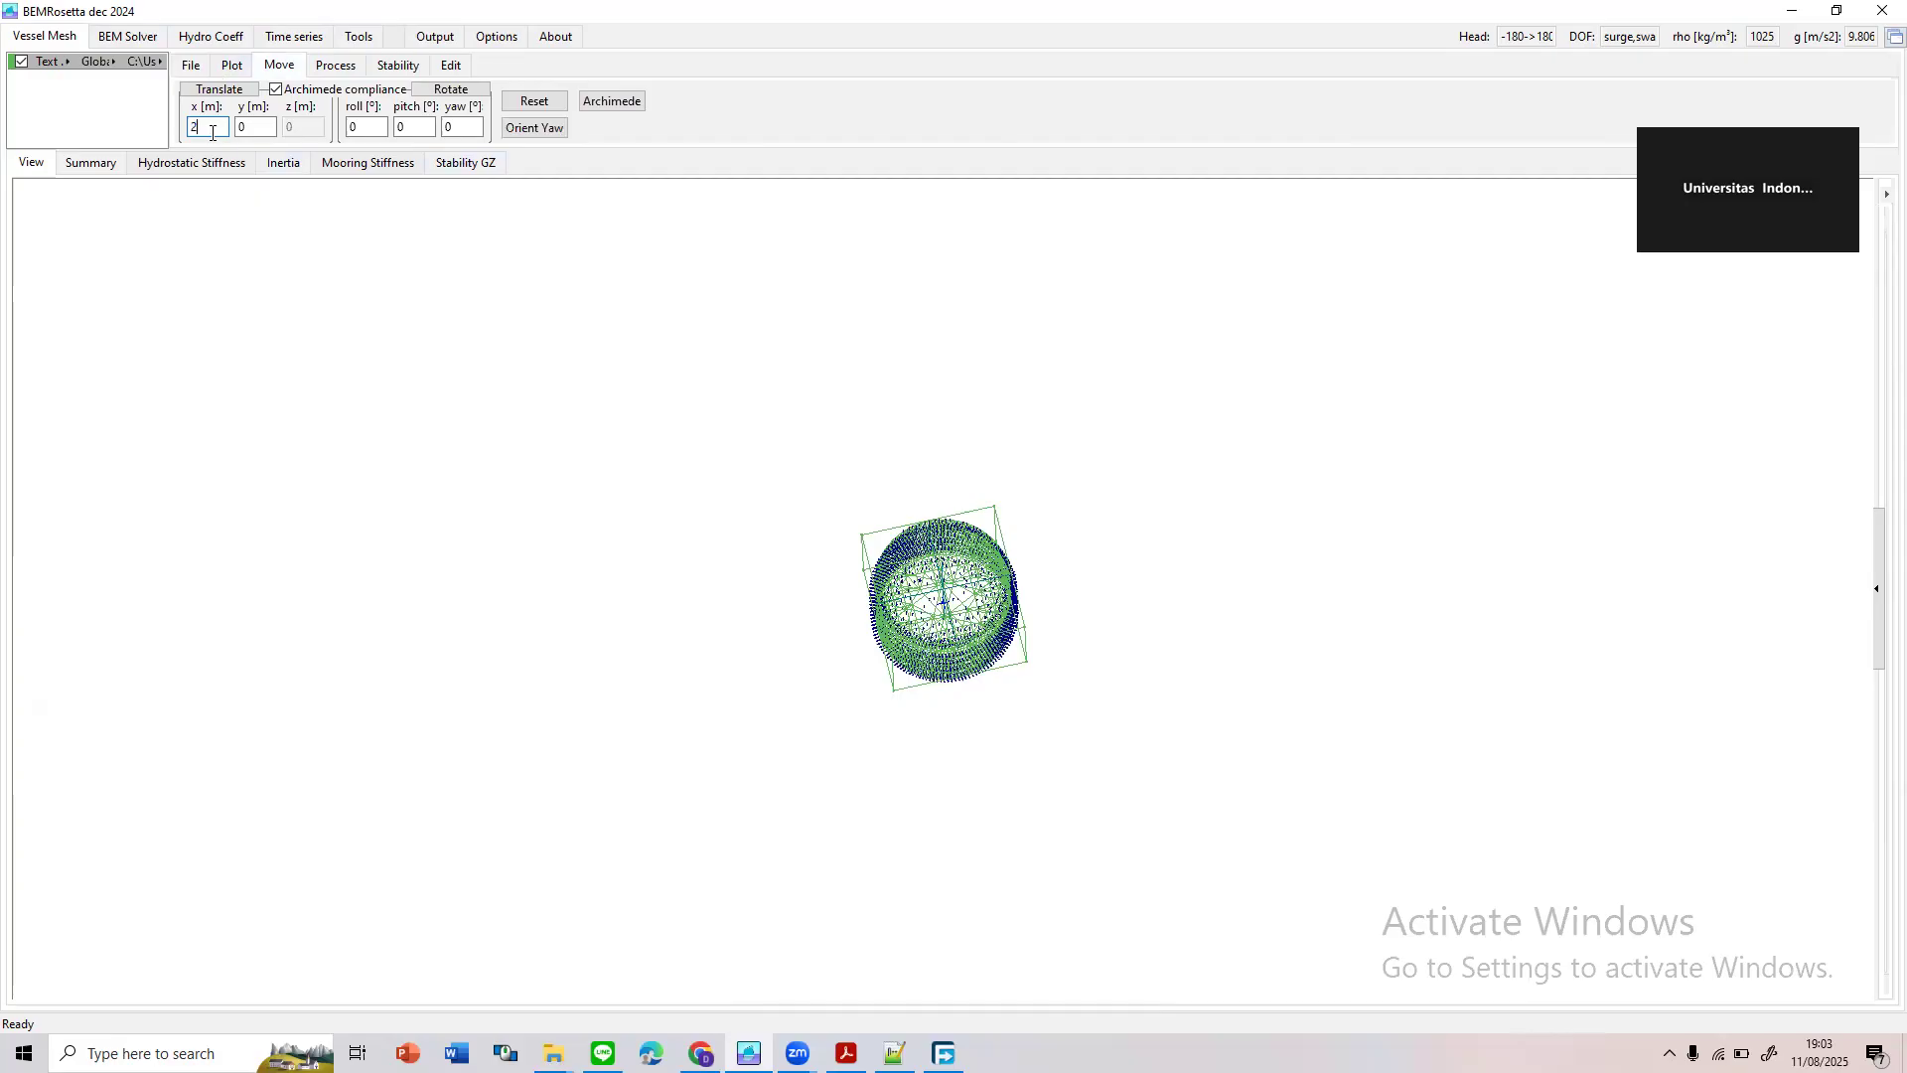
pyautogui.click(254, 128)
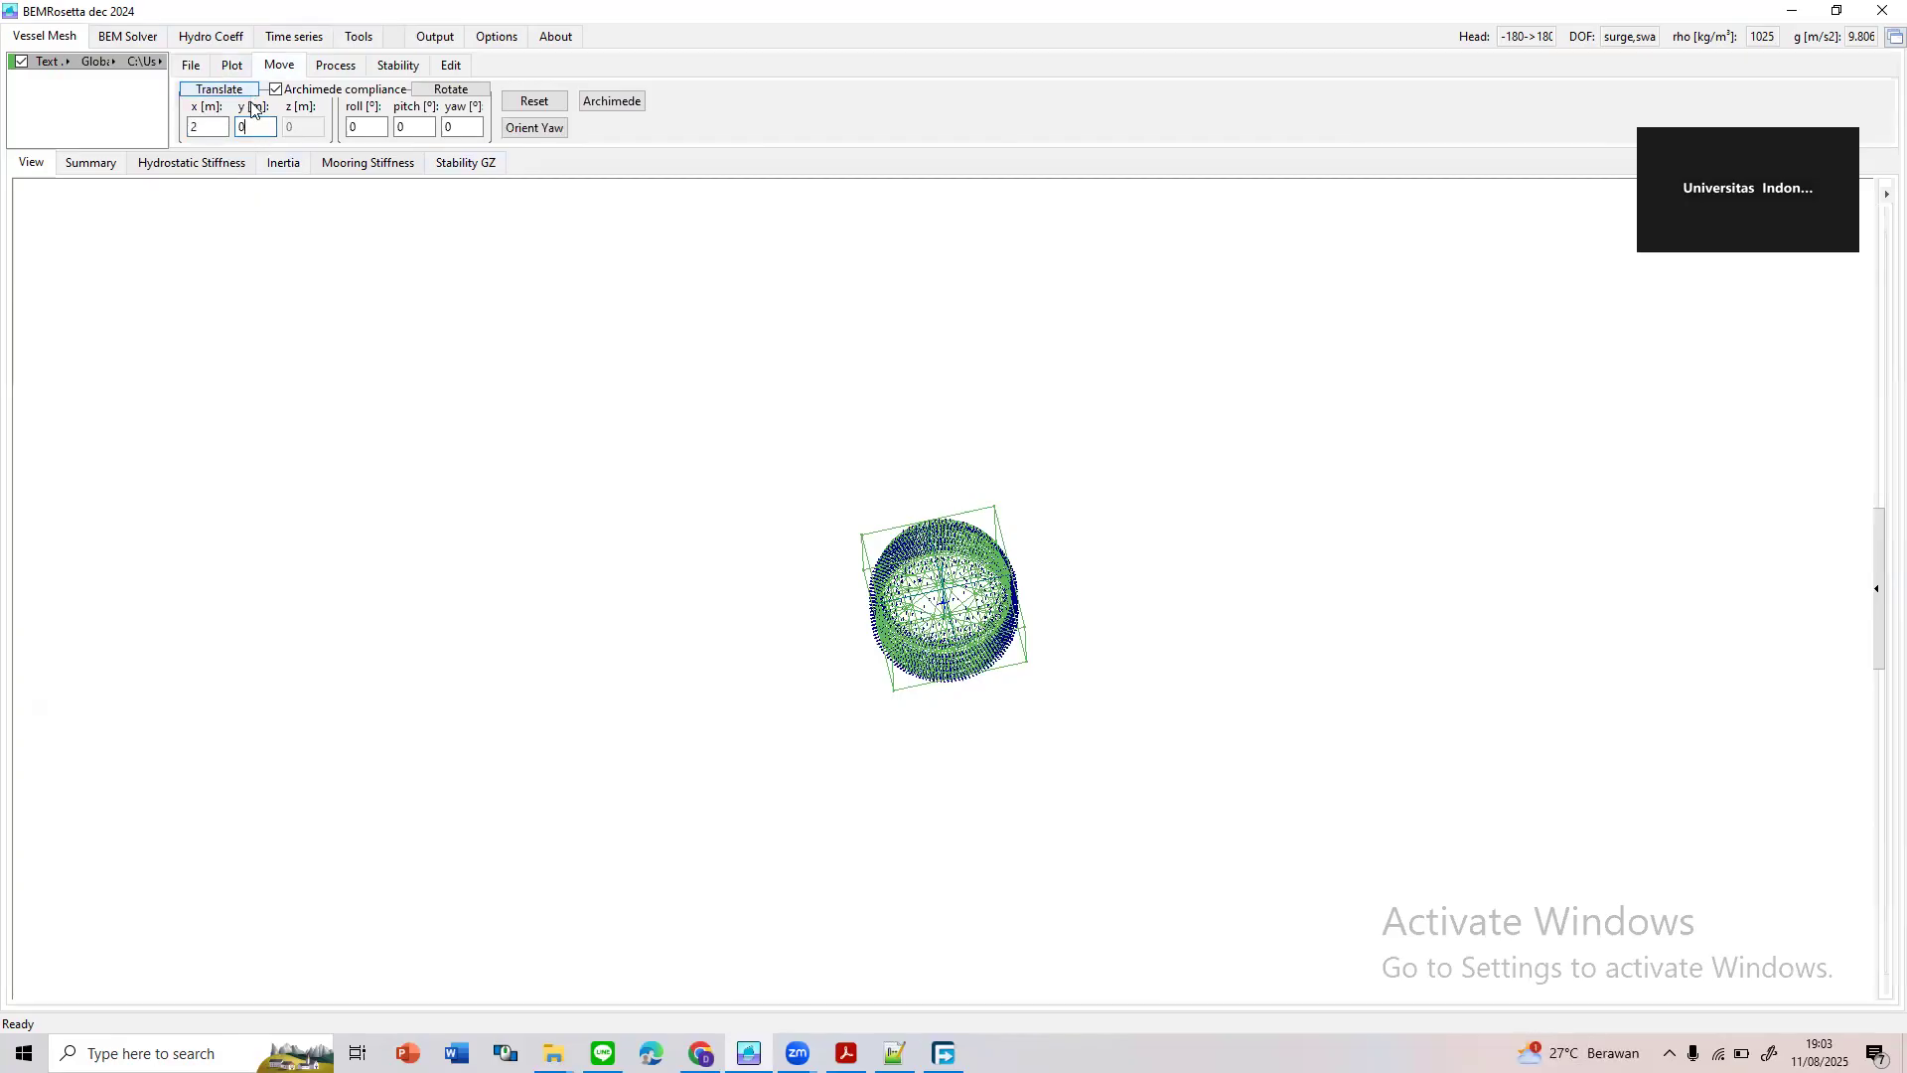
pyautogui.click(209, 131)
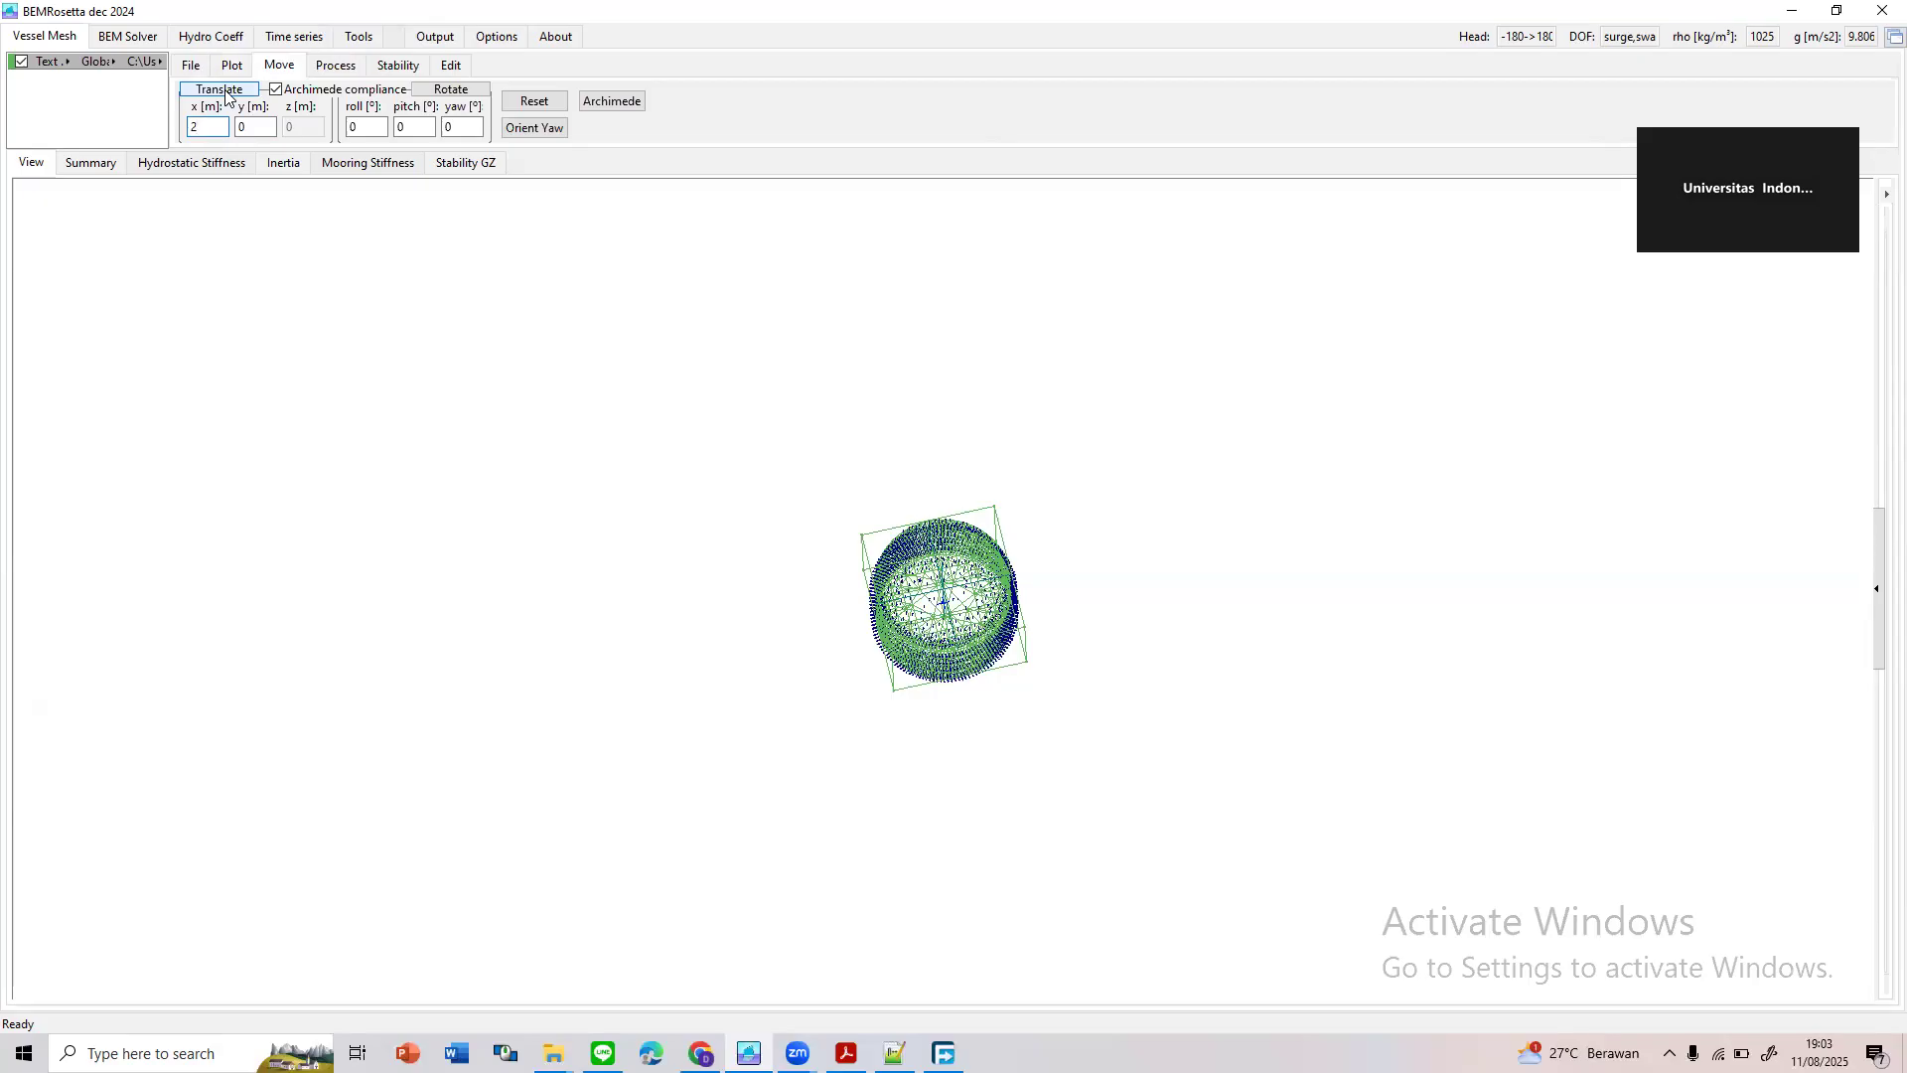
pyautogui.press('Return')
pyautogui.moveTo(1225, 479); pyautogui.dragTo(1110, 536)
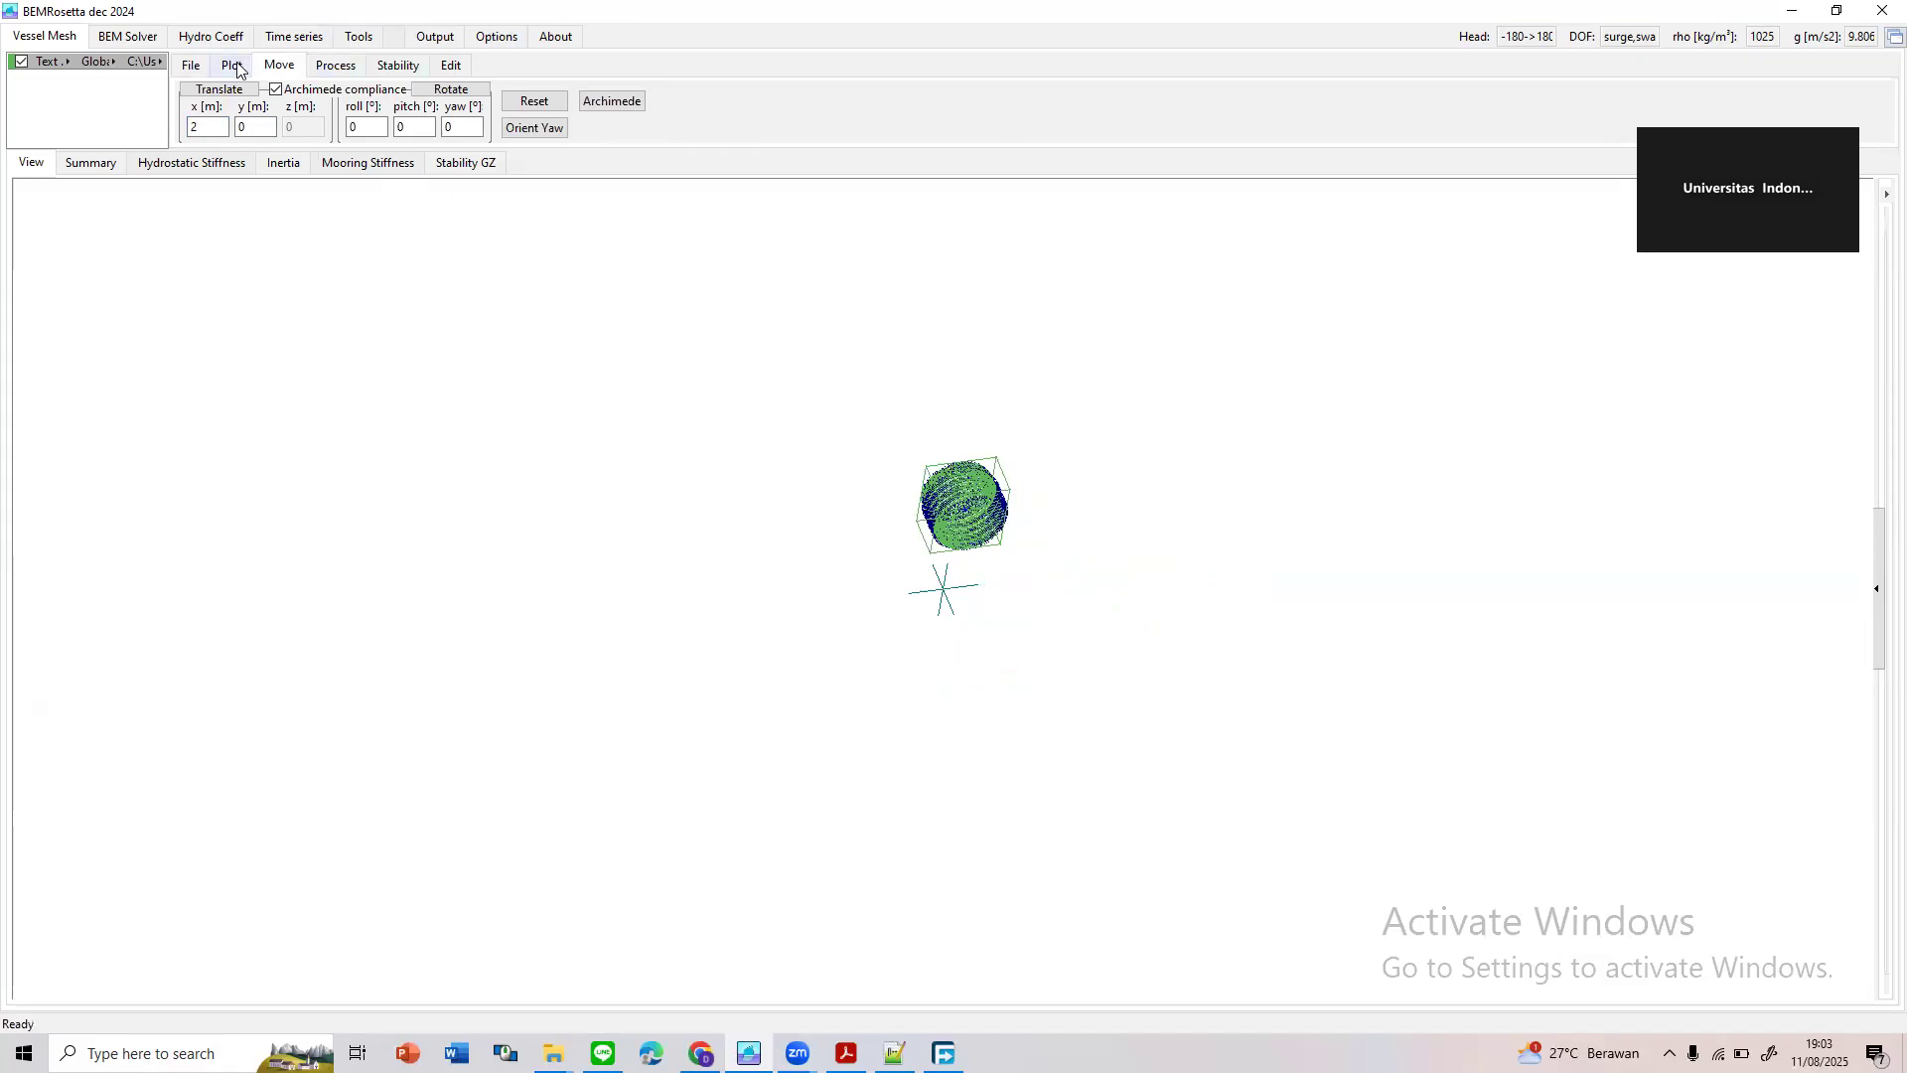
pyautogui.click(198, 71)
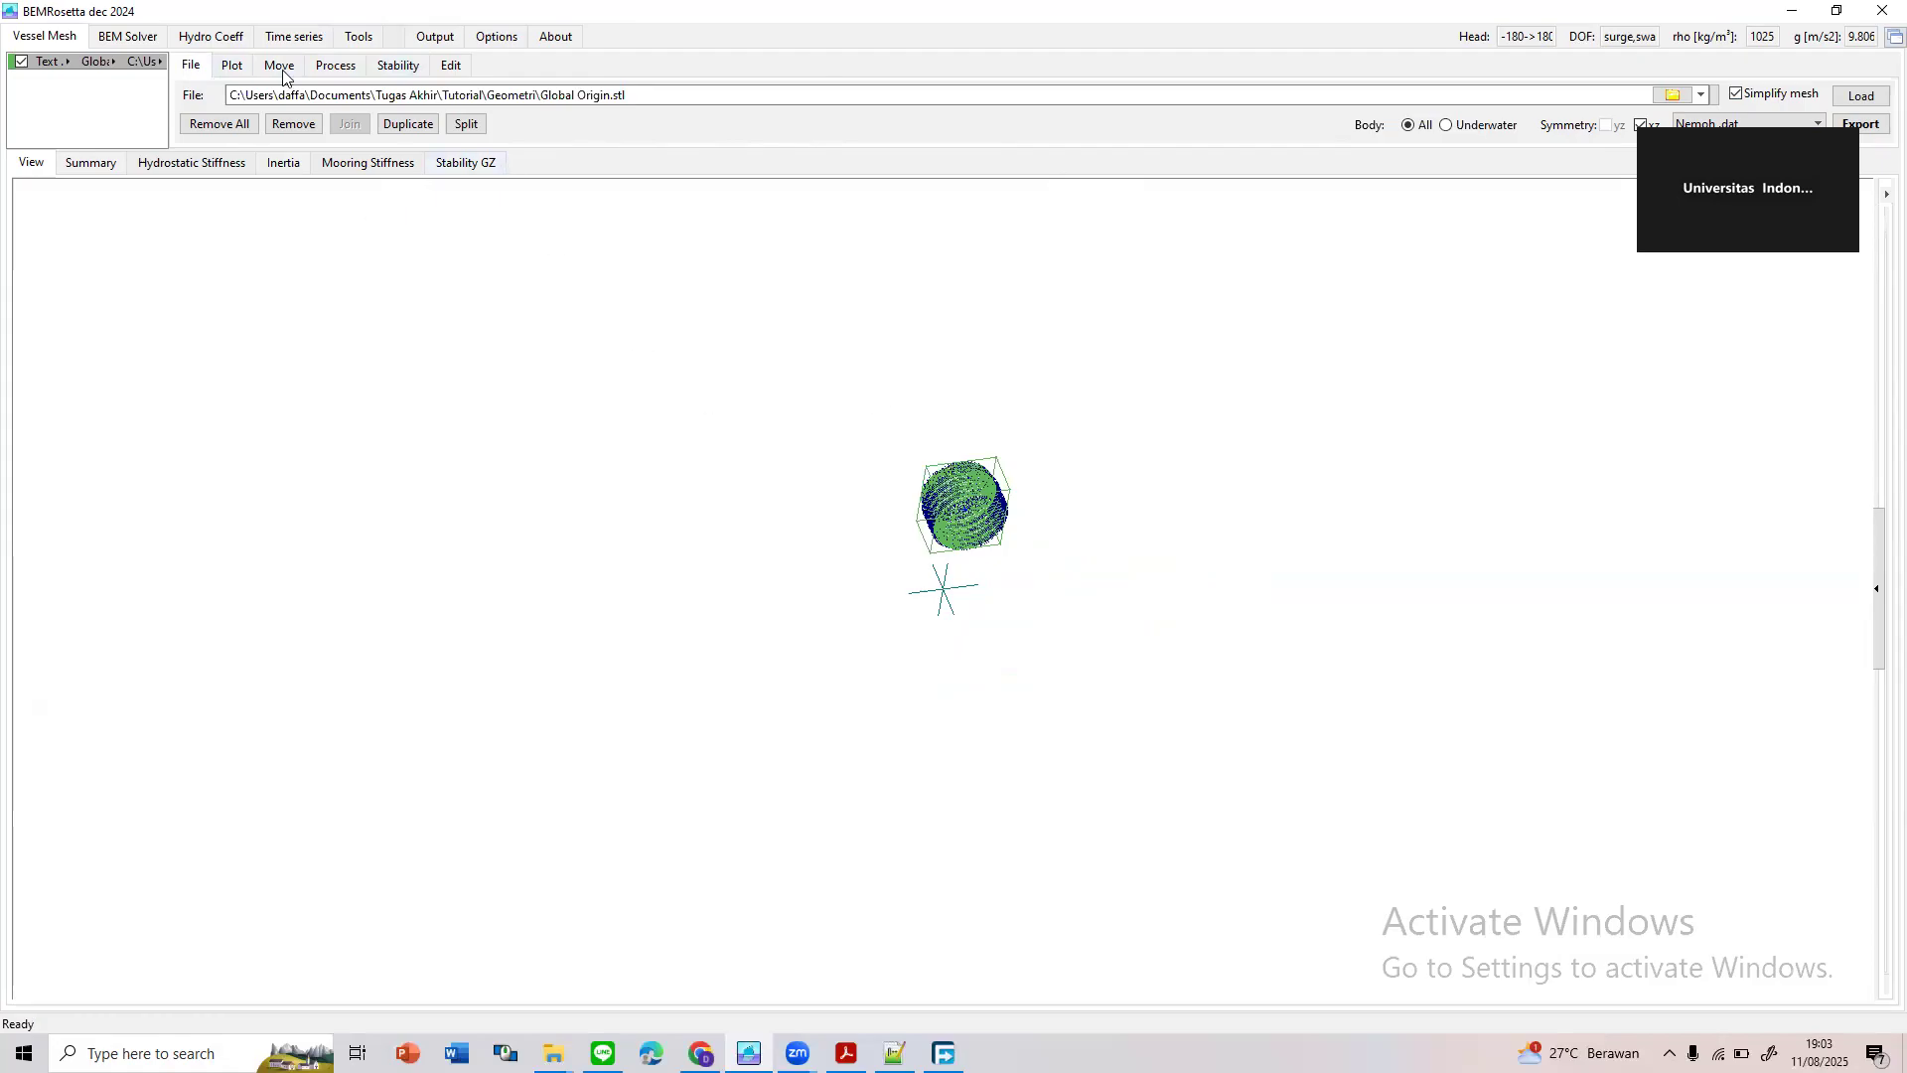
pyautogui.moveTo(1234, 643); pyautogui.dragTo(1247, 645)
pyautogui.moveTo(1018, 579)
pyautogui.mouseDown()
pyautogui.moveTo(1137, 676)
pyautogui.moveTo(1039, 604)
pyautogui.mouseUp()
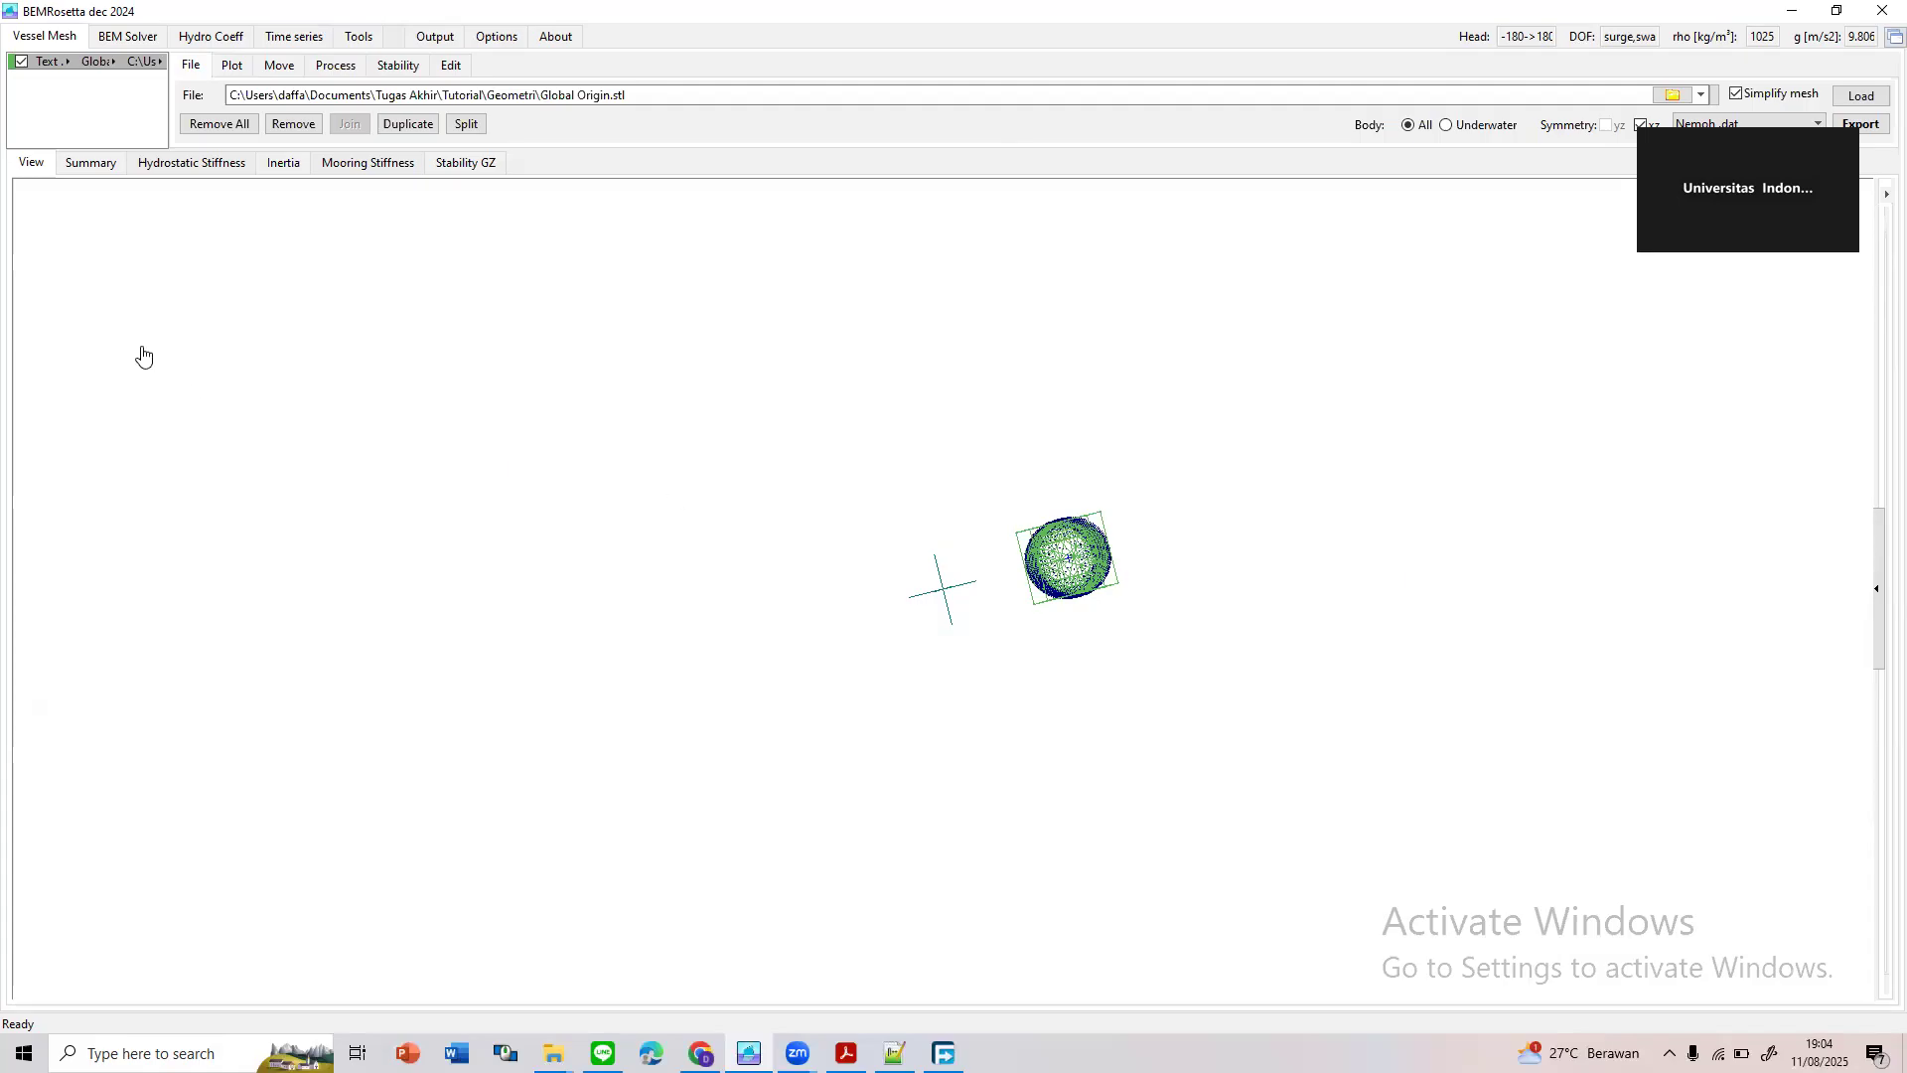
# Remove the translated mesh and load Global Origin.stl again
pyautogui.rightClick(65, 67)
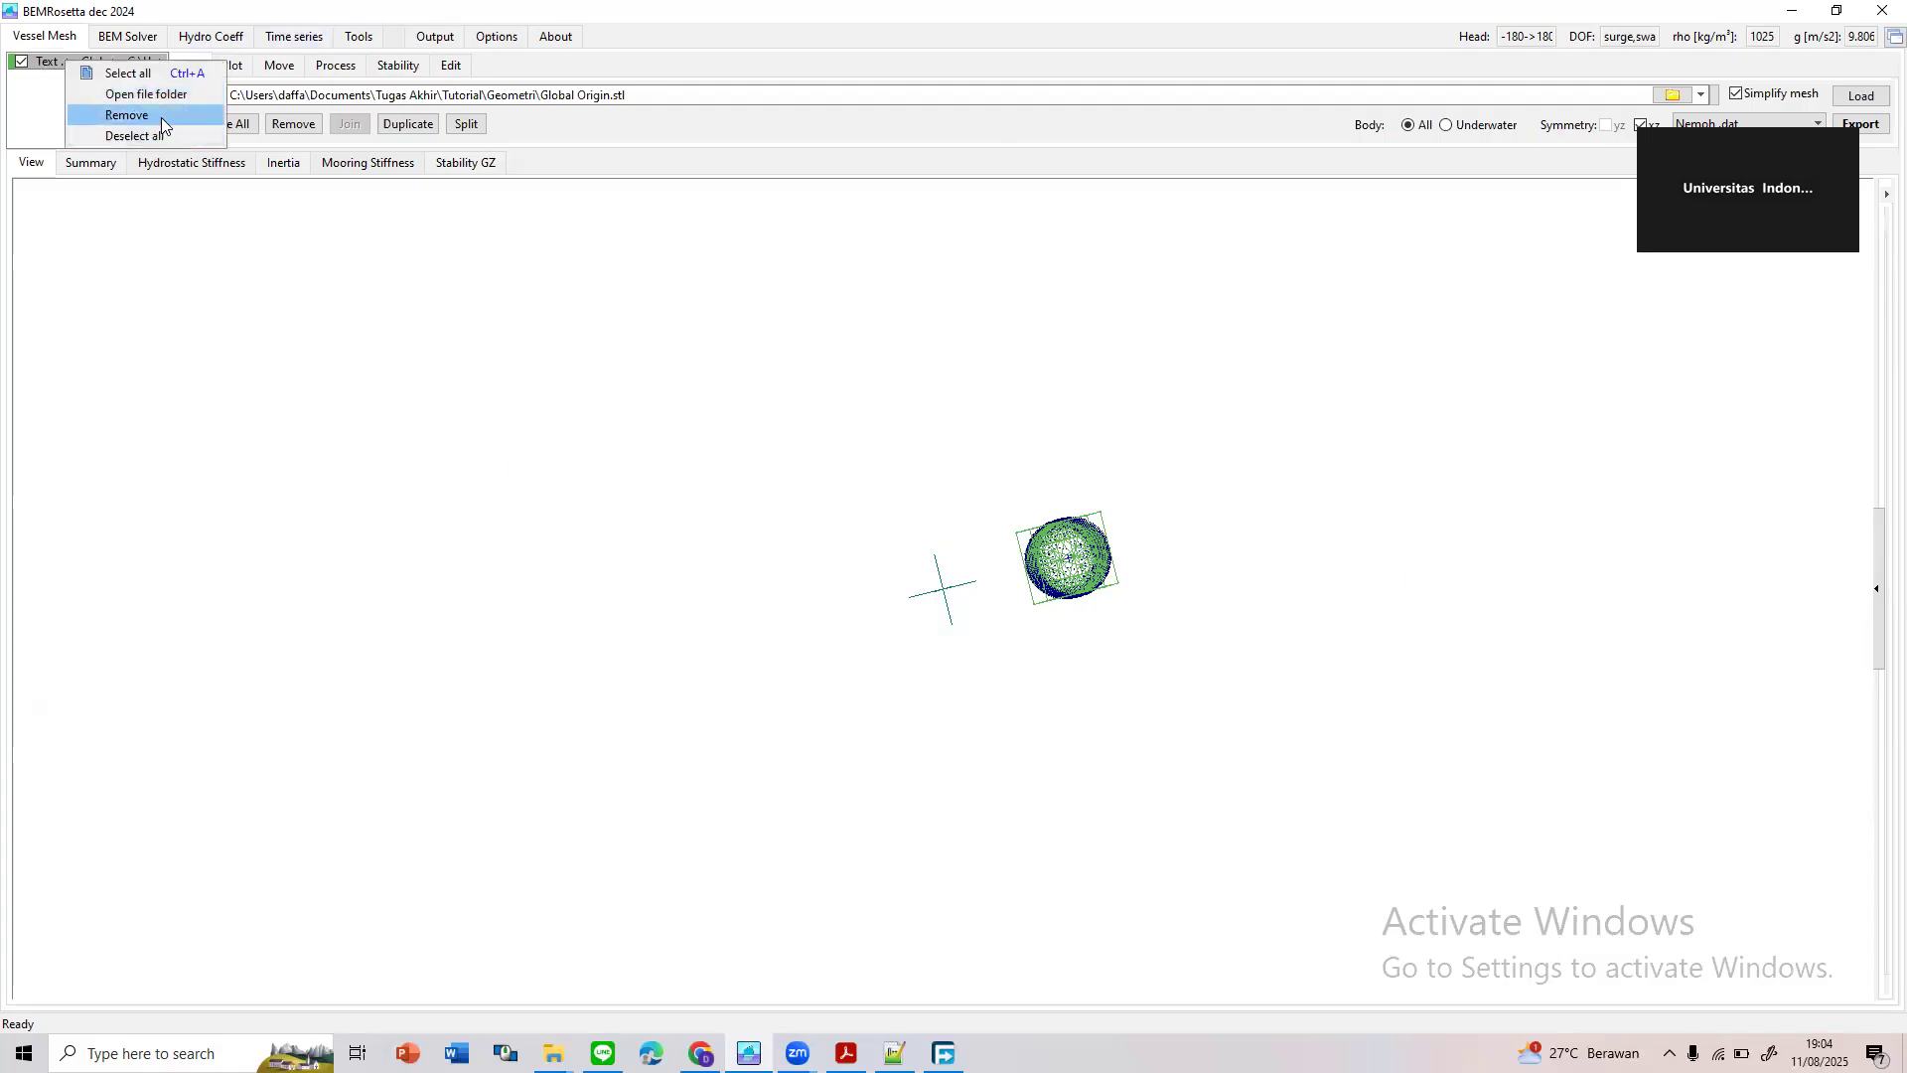
pyautogui.click(161, 117)
pyautogui.click(1677, 95)
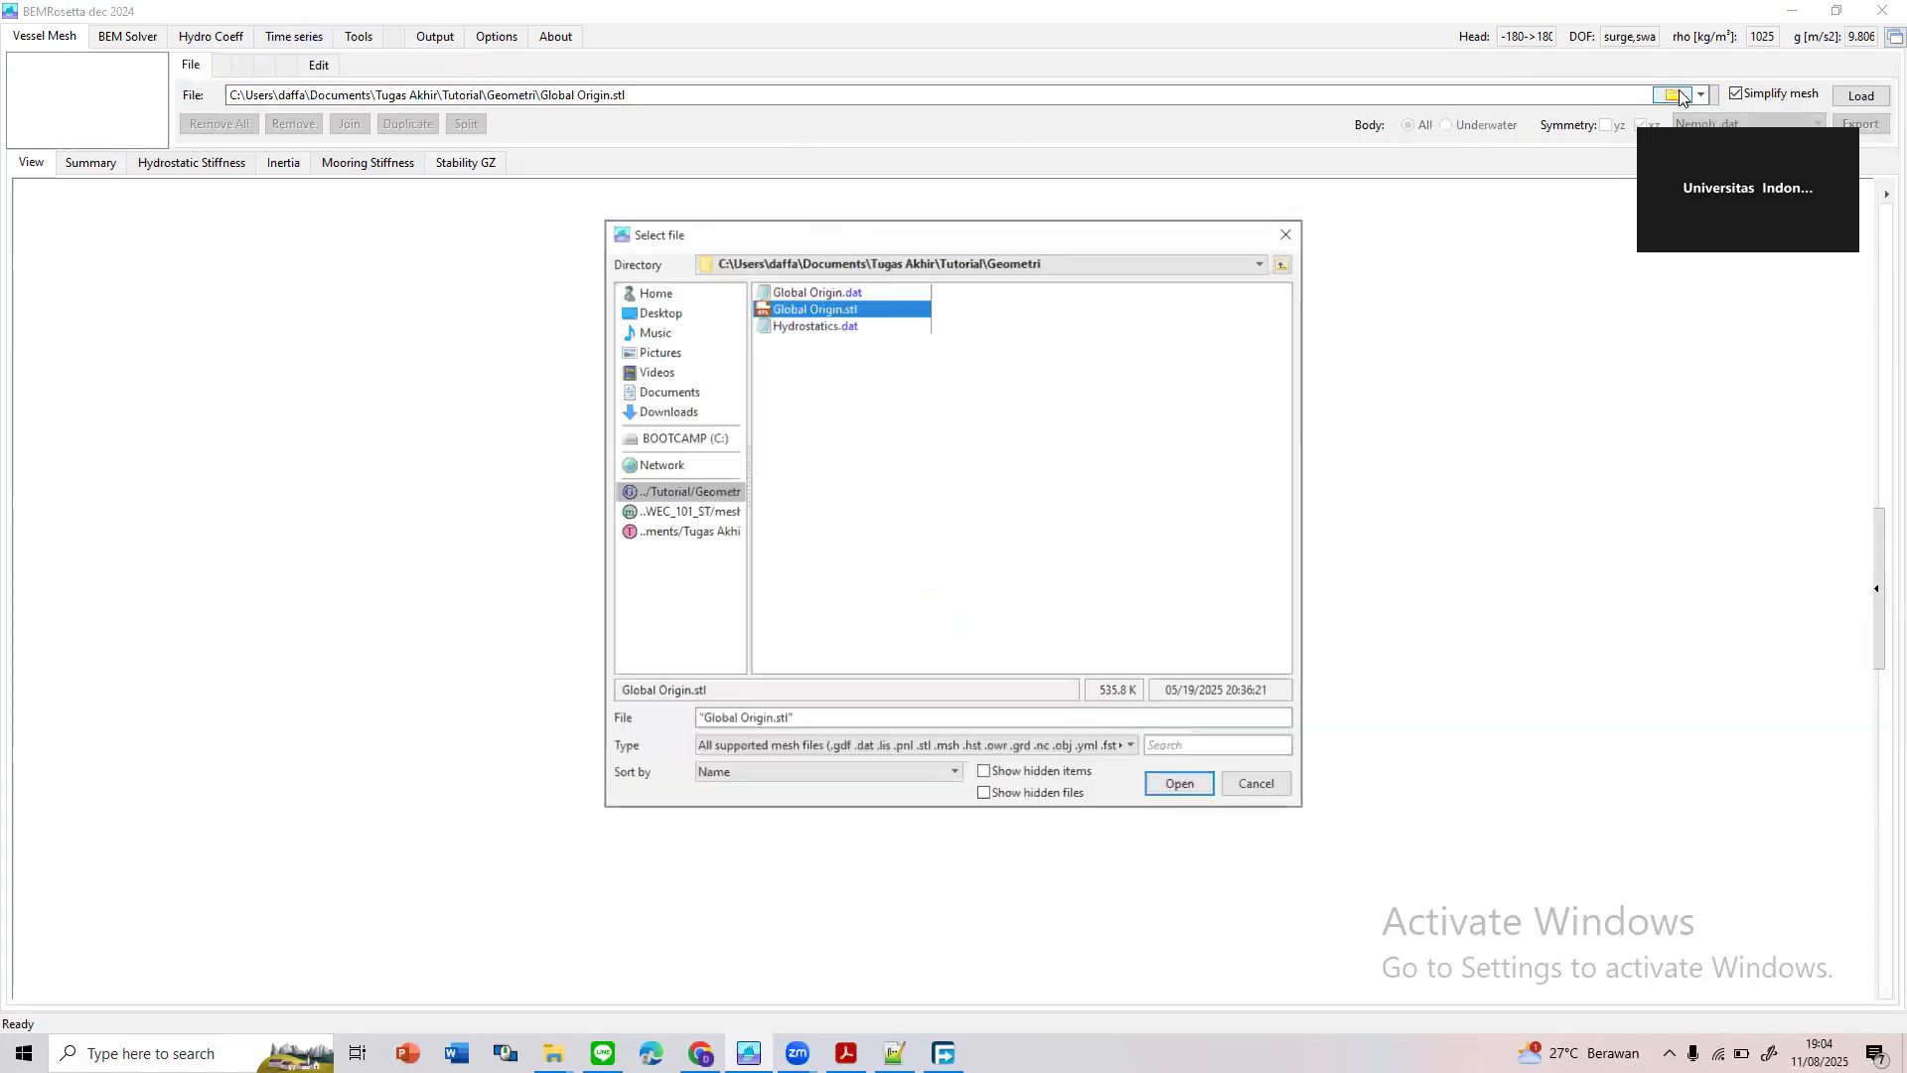
pyautogui.doubleClick(818, 307)
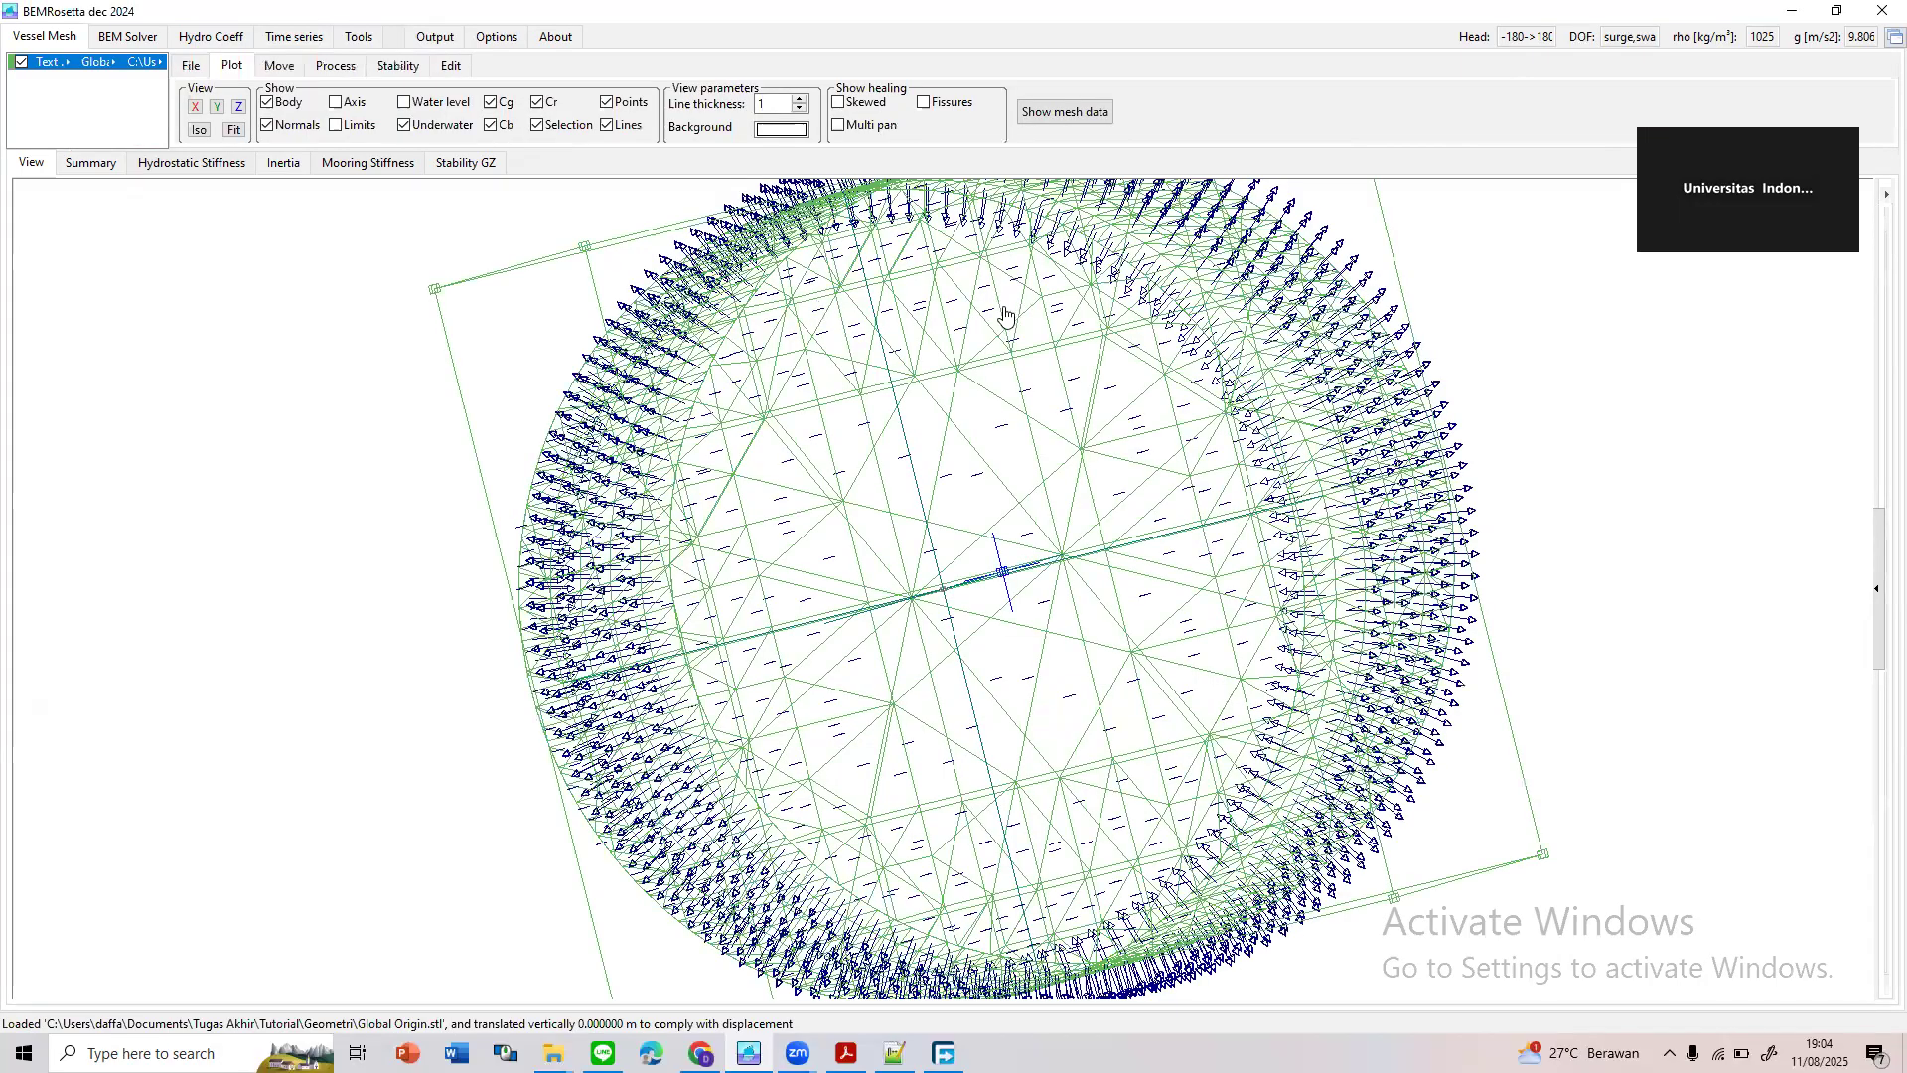
pyautogui.scroll(-5, 1053, 566)
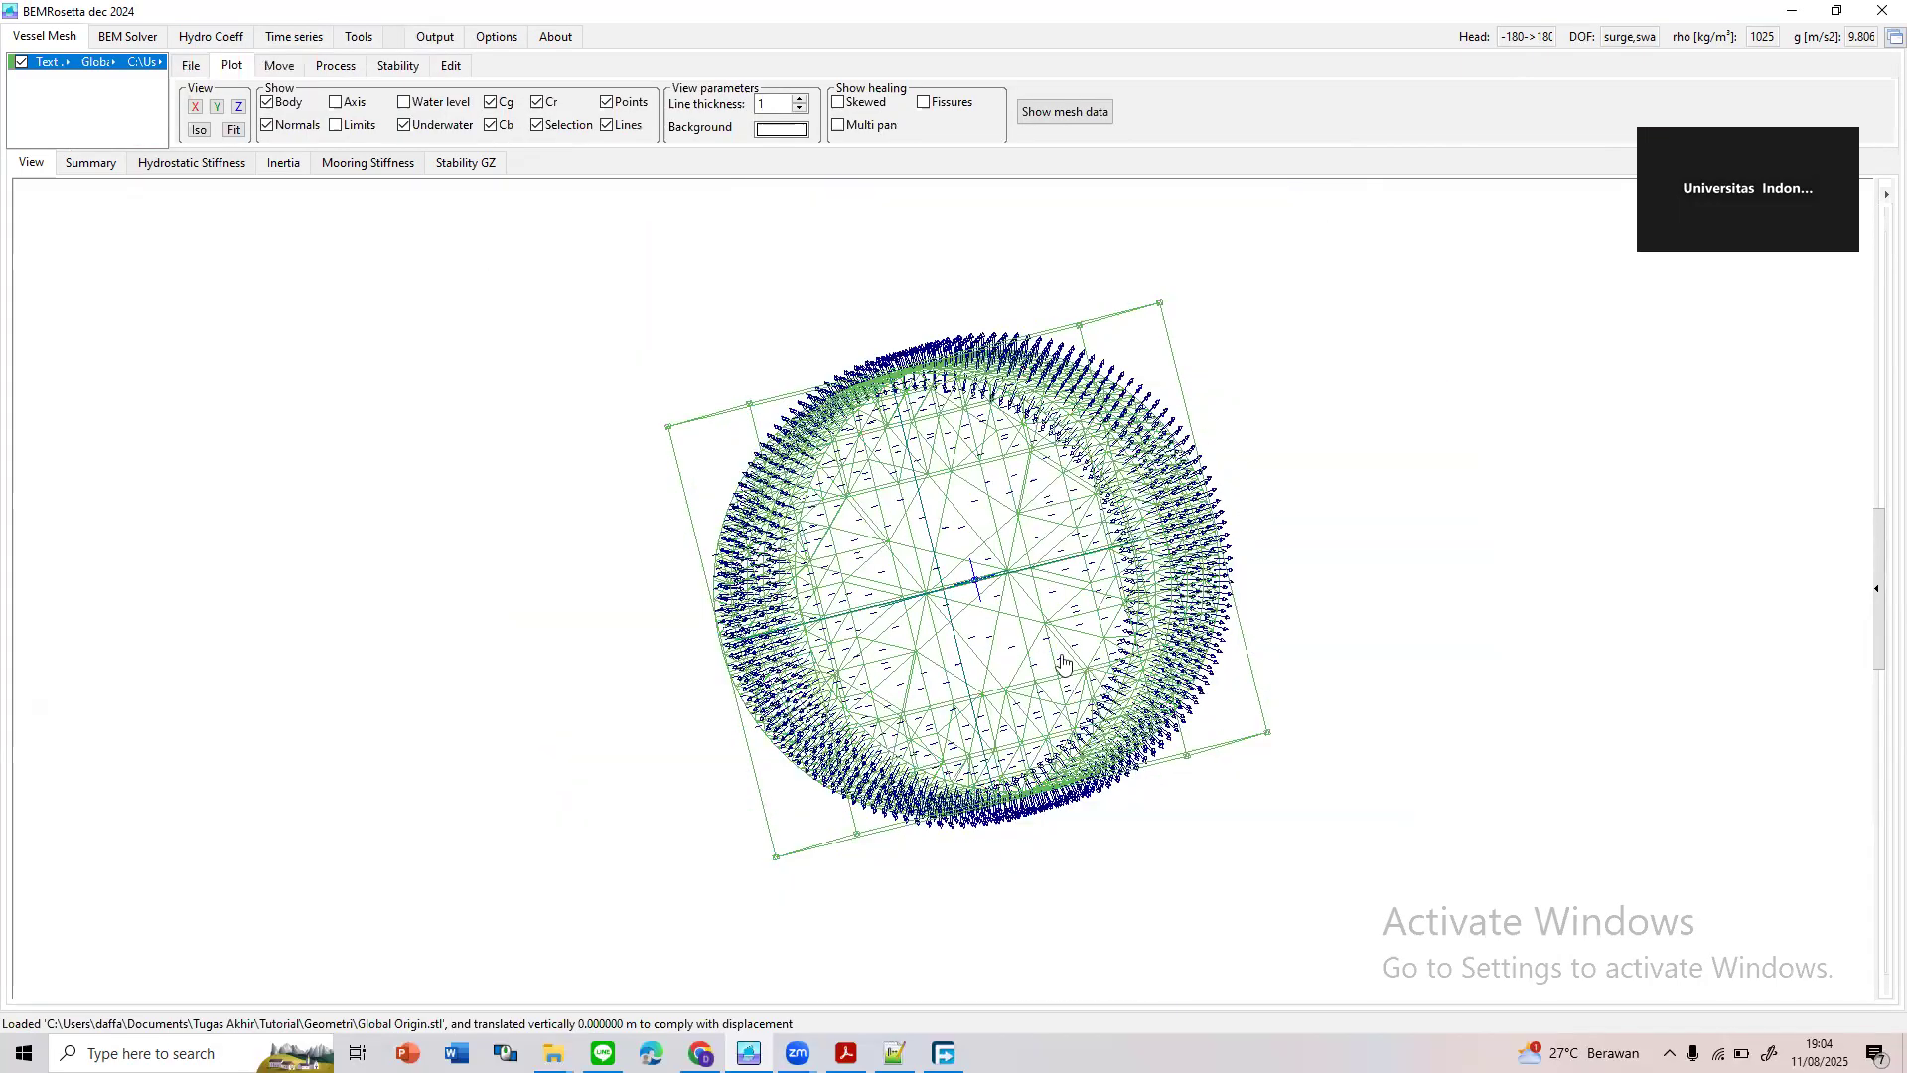
# Export the reloaded mesh in Nemoh .dat format, overwriting Global Origin.dat in the Geometri folder
pyautogui.click(190, 65)
pyautogui.click(1859, 124)
pyautogui.click(1187, 782)
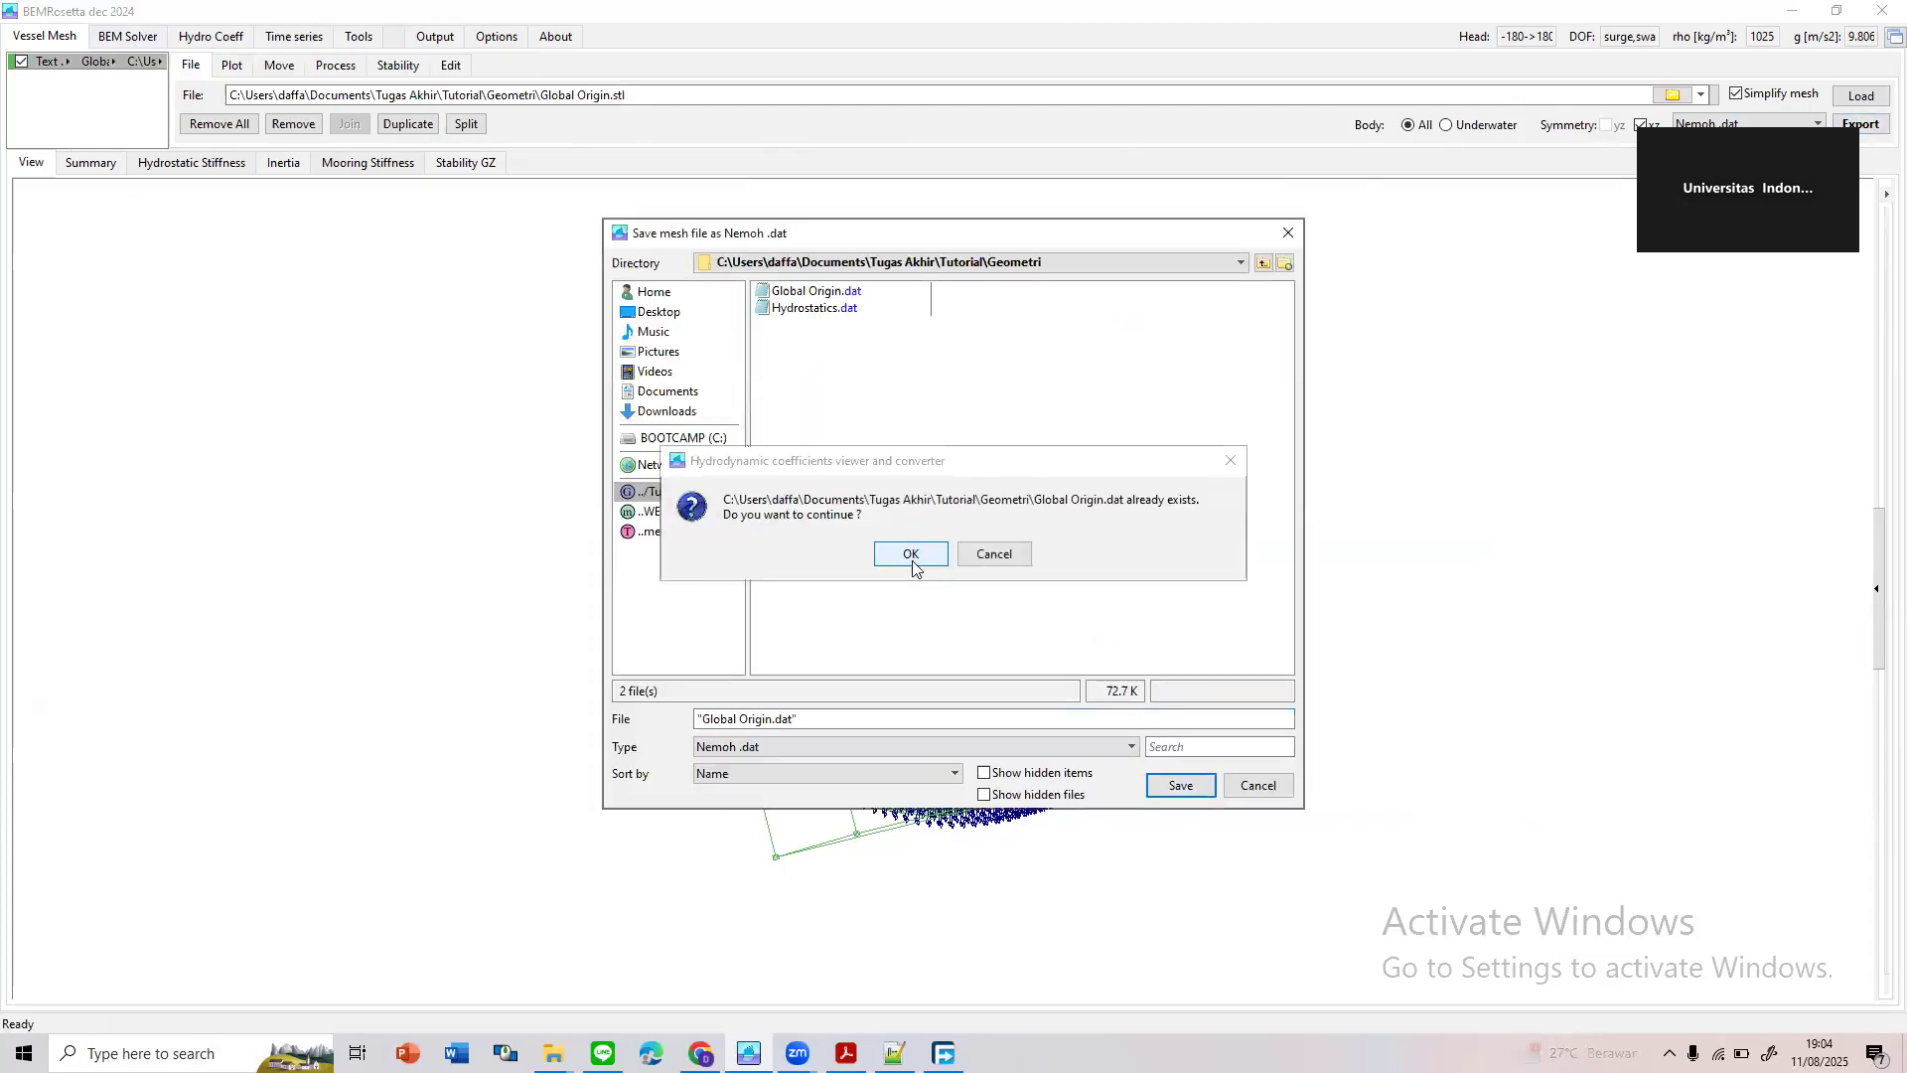
pyautogui.click(910, 554)
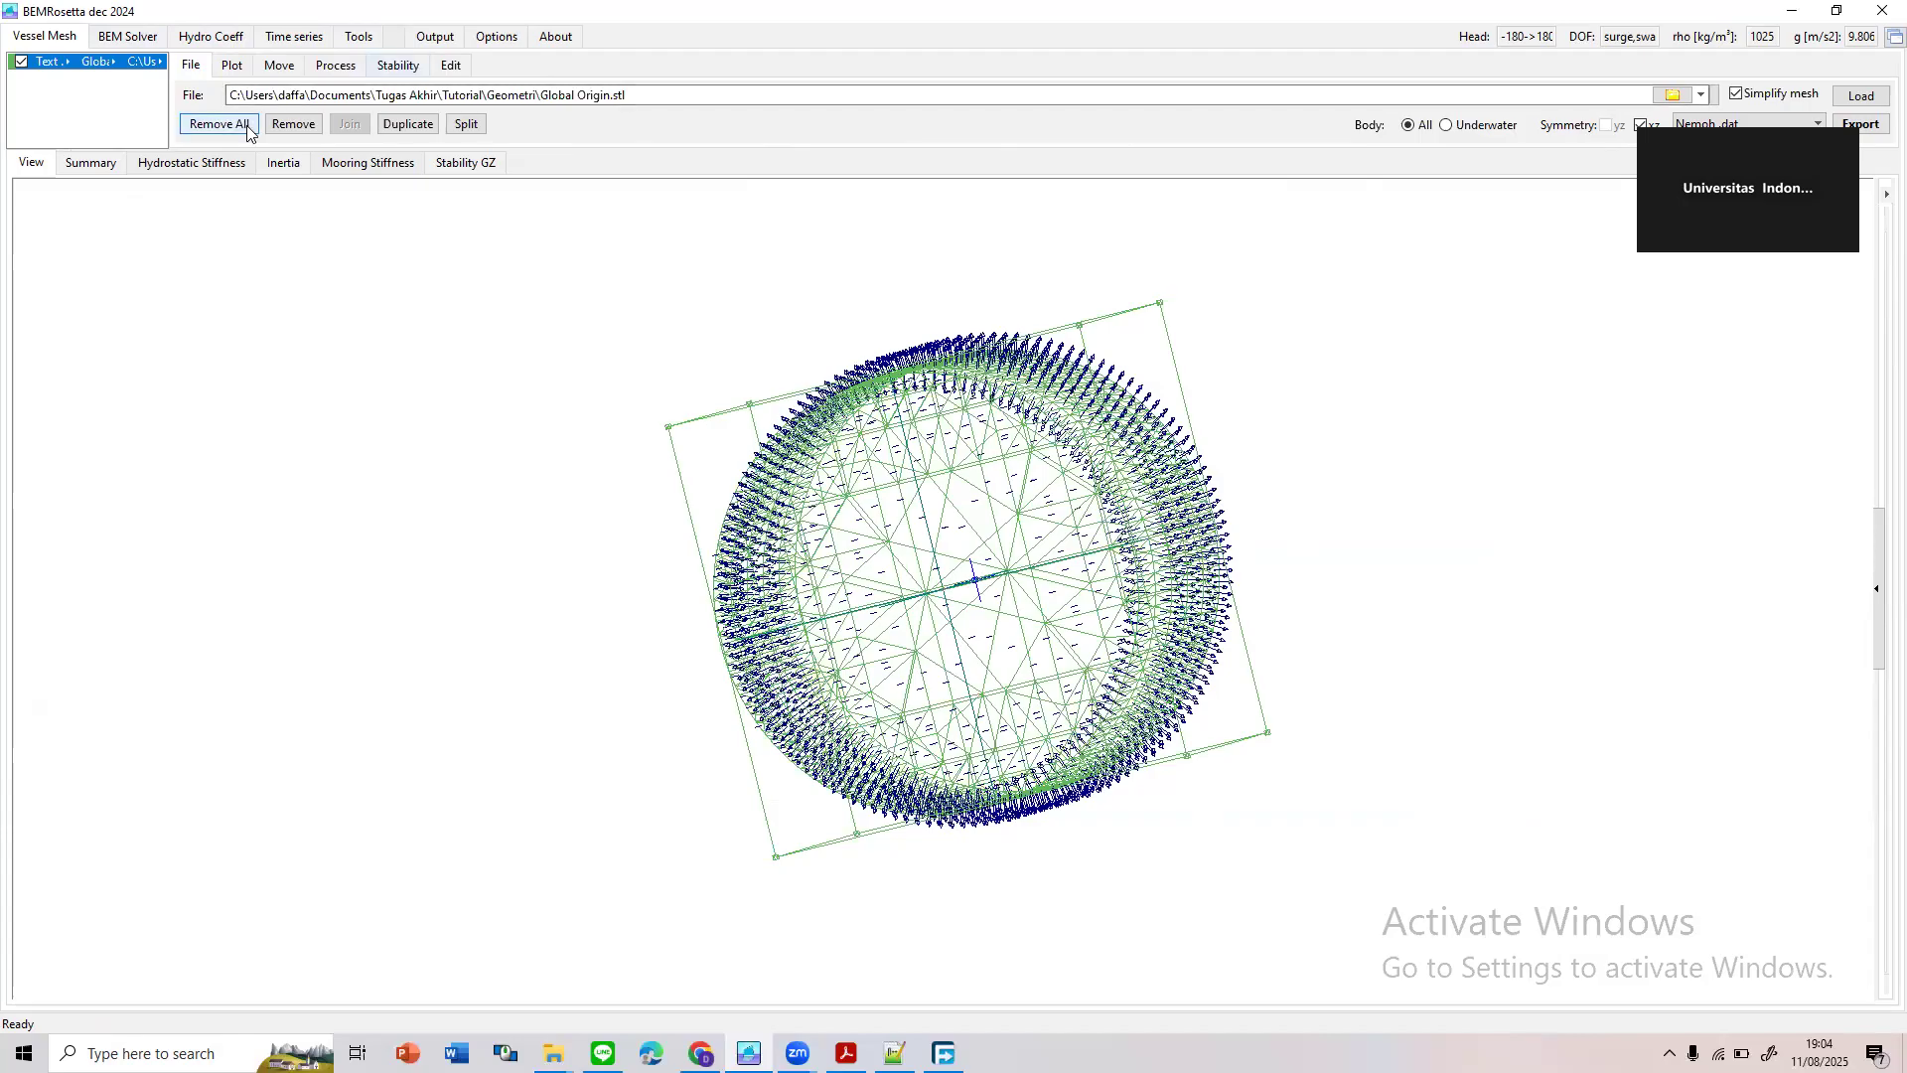
# Remove all loaded meshes, open the exported Global Origin.dat from the Geometri folder and view it from the side
pyautogui.click(247, 125)
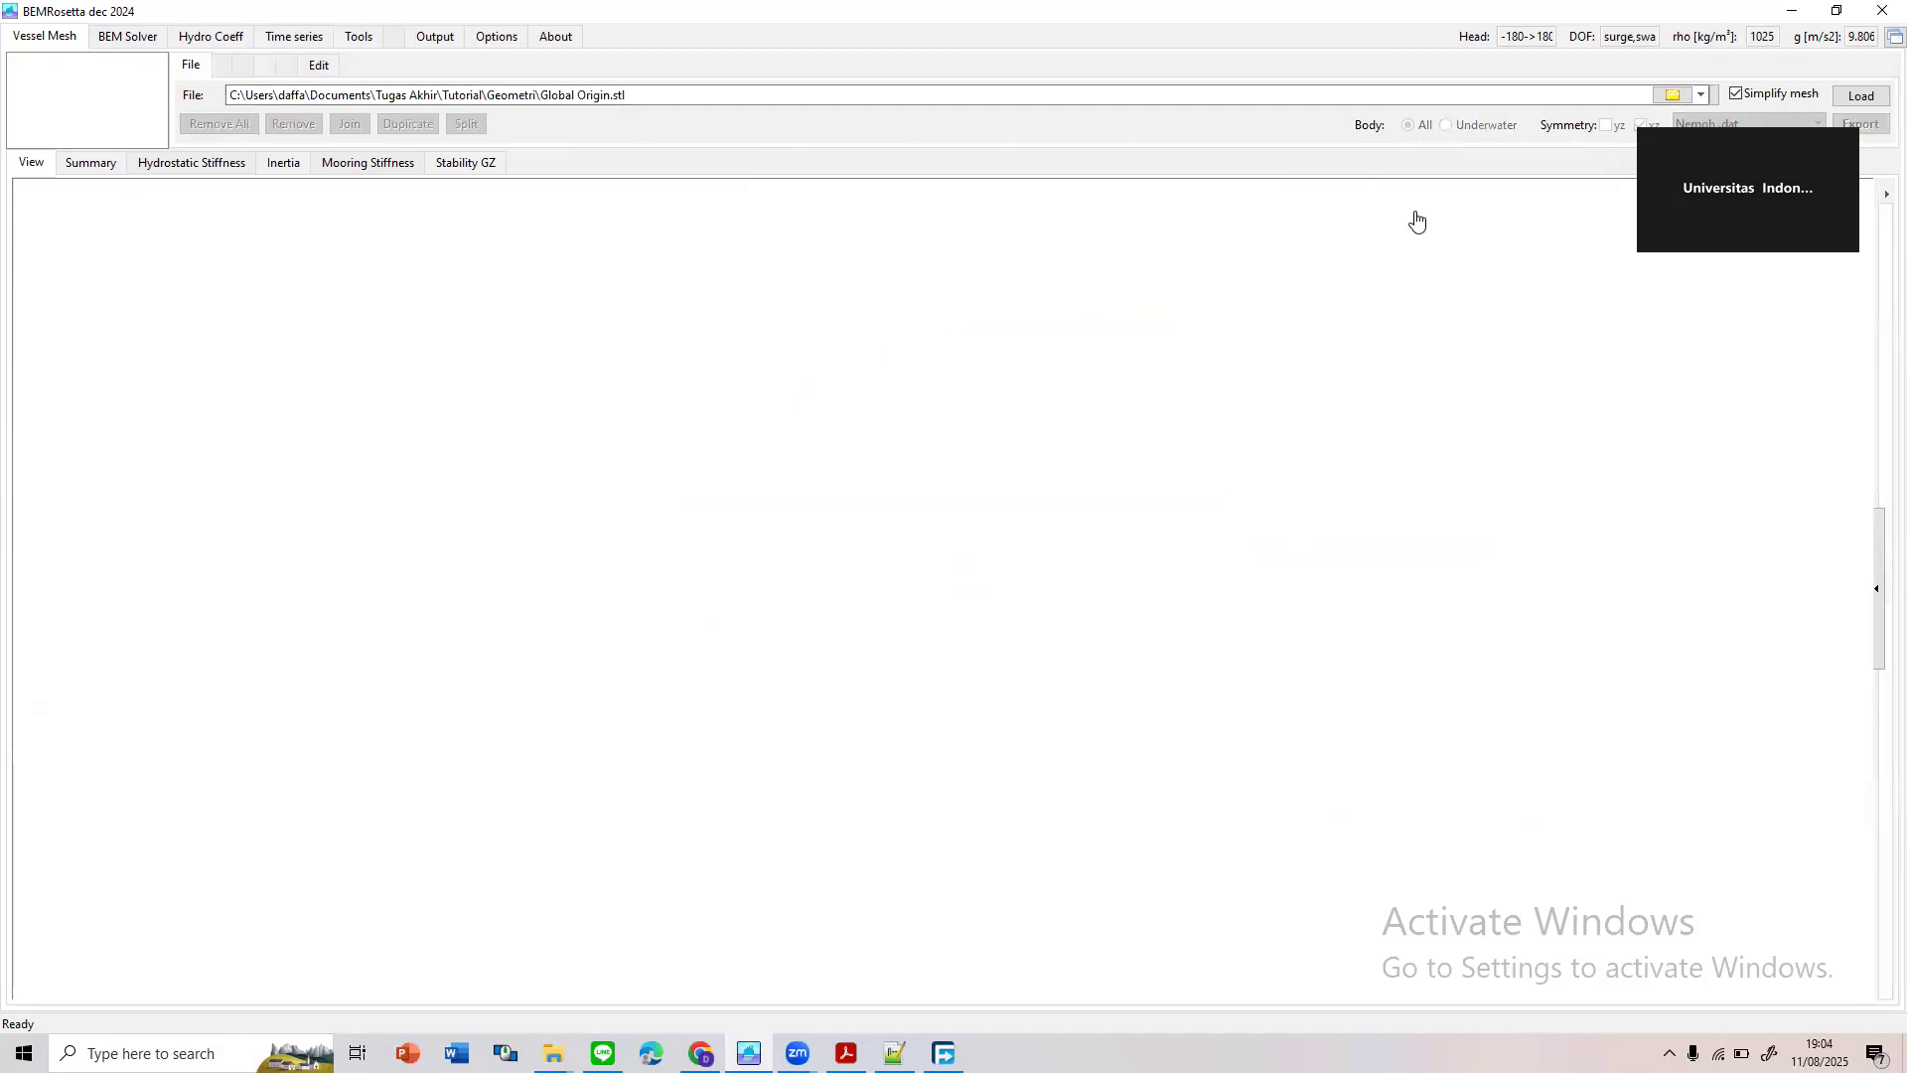
pyautogui.click(1671, 94)
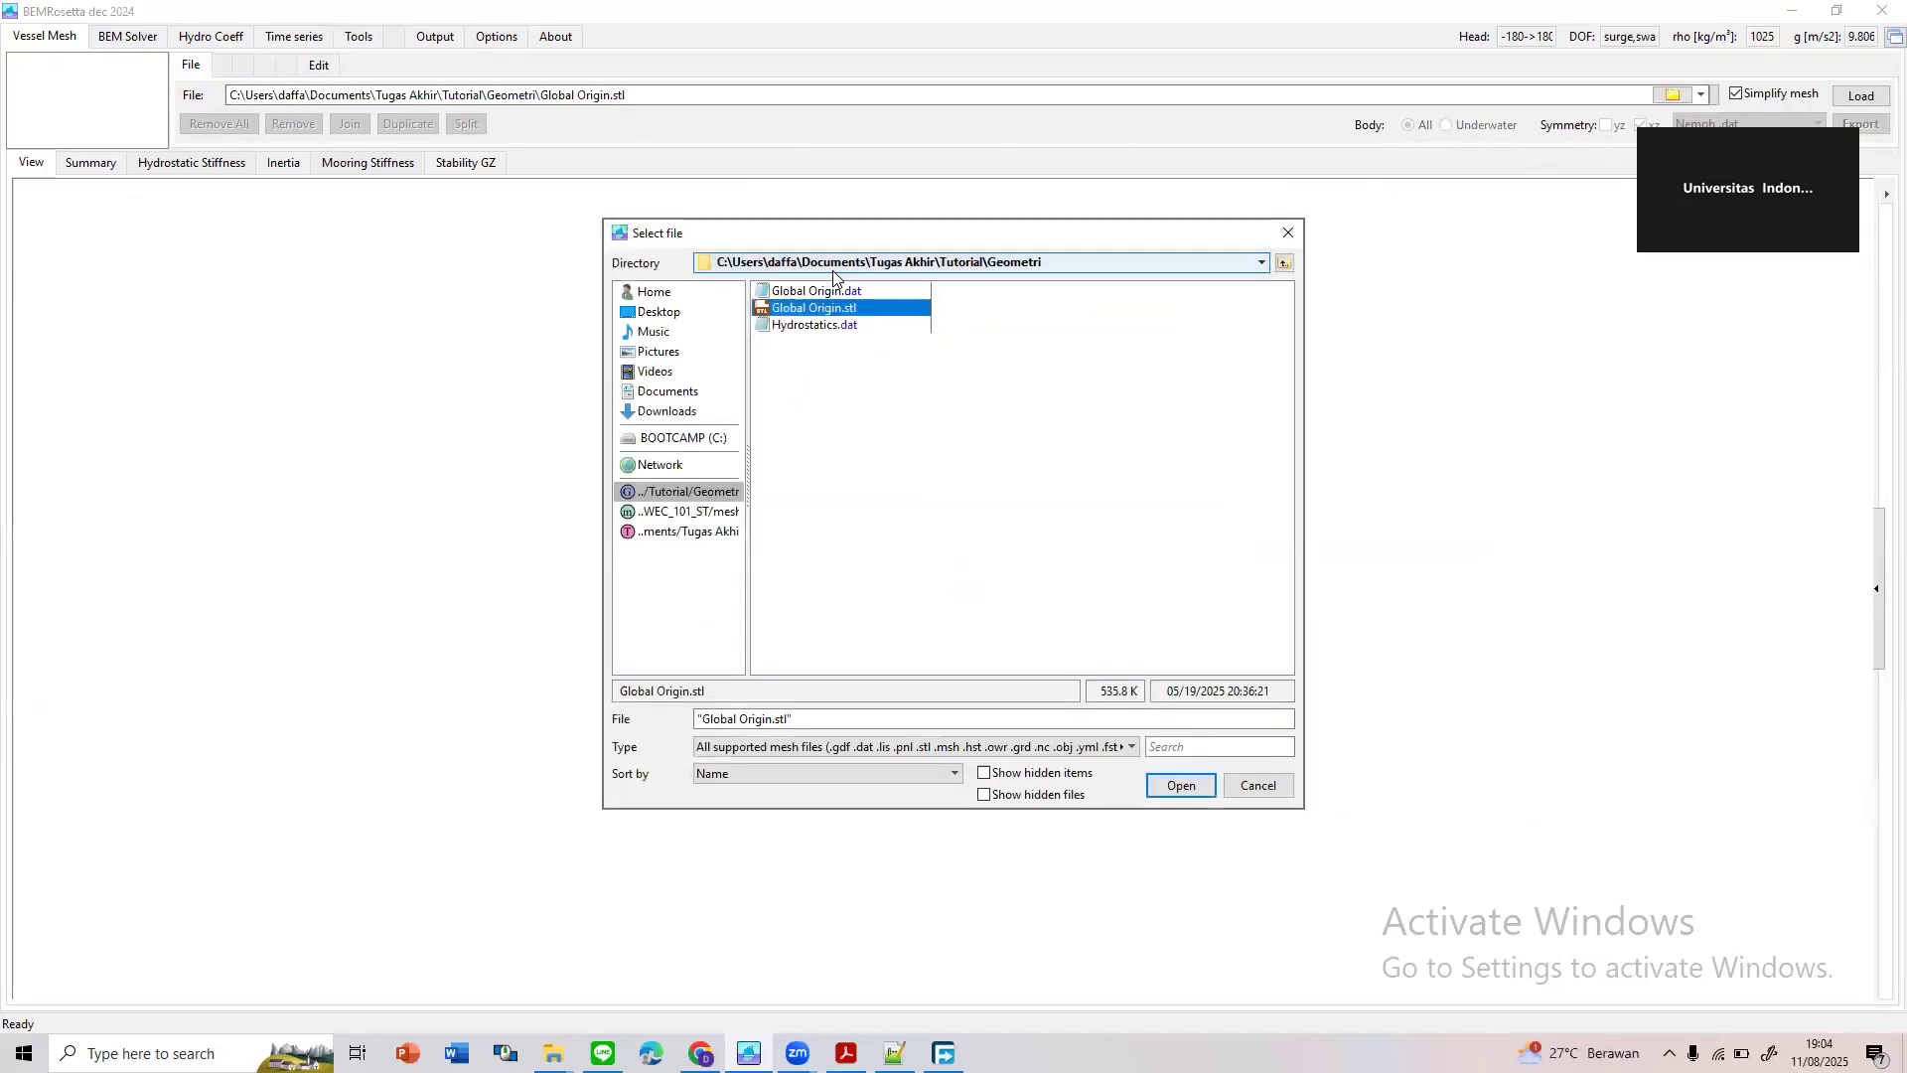
pyautogui.click(833, 292)
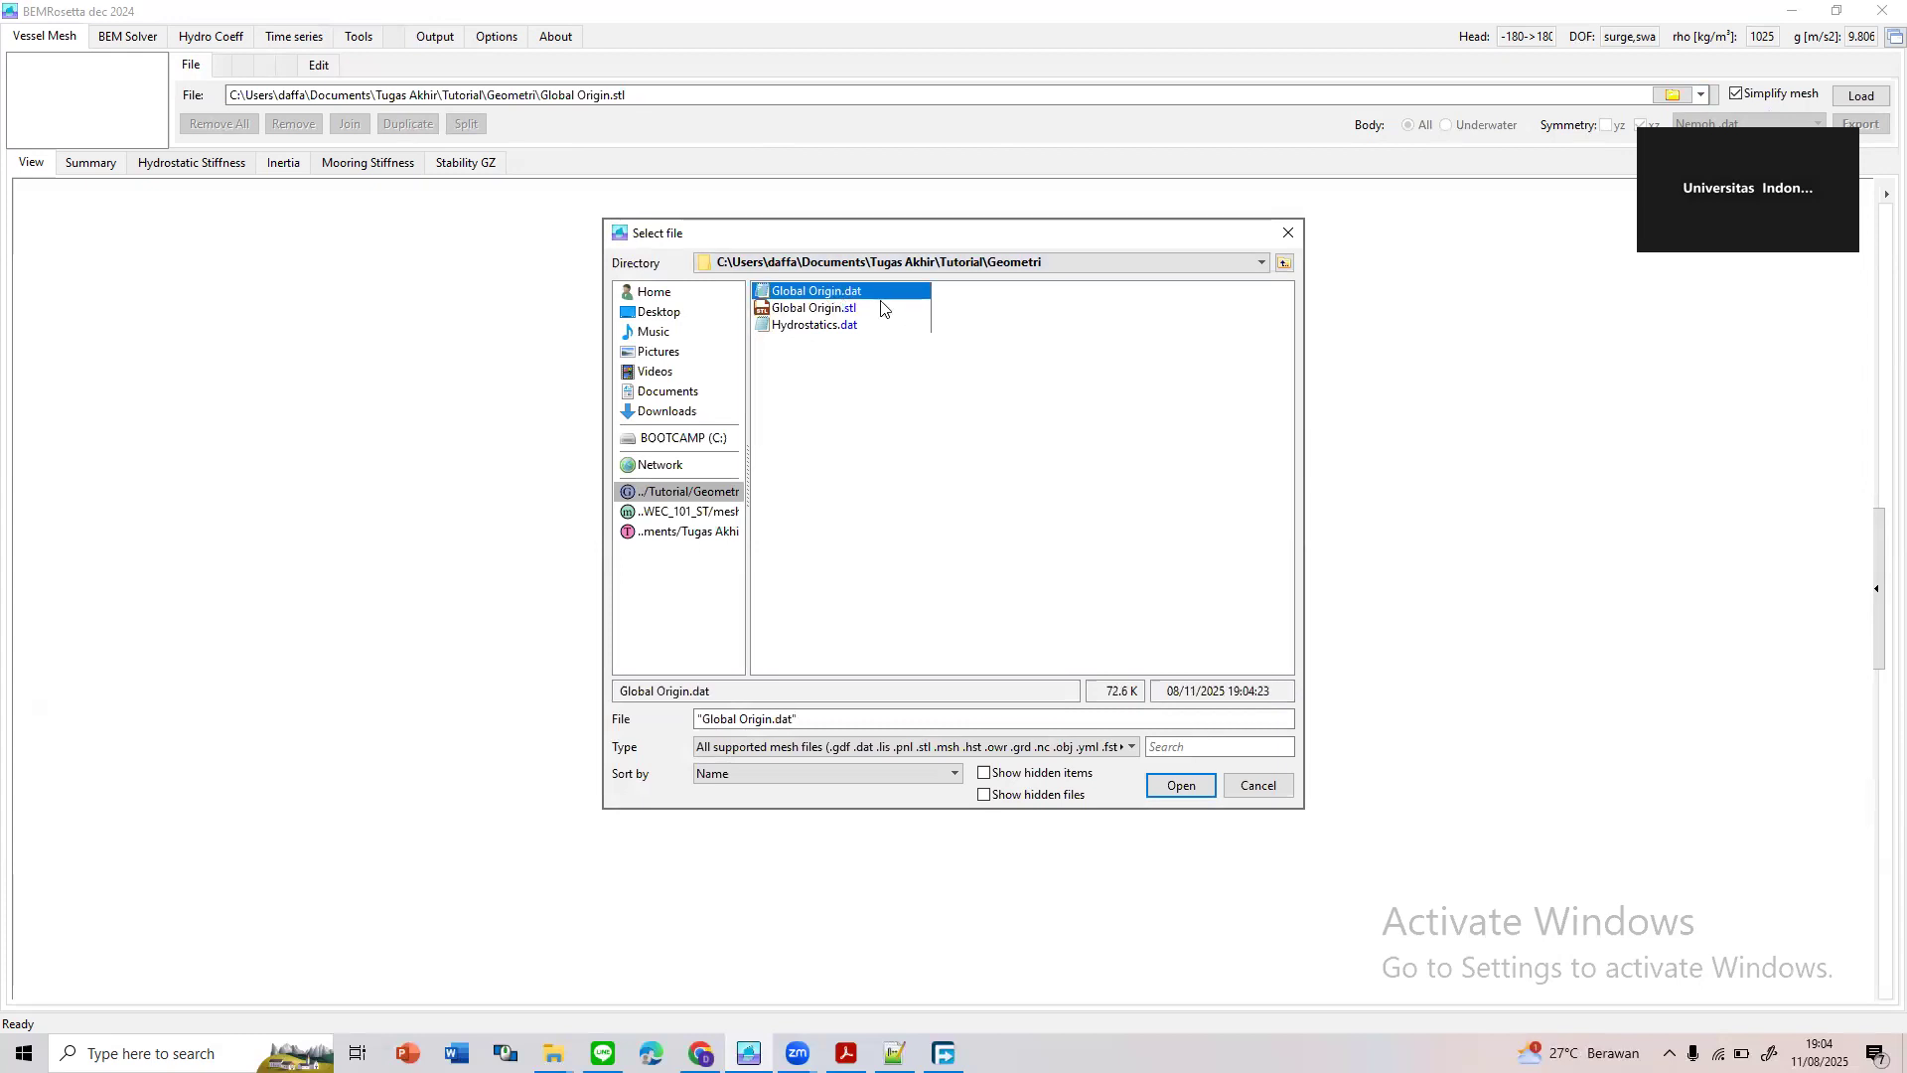
pyautogui.click(830, 310)
pyautogui.click(872, 293)
pyautogui.click(881, 294)
pyautogui.click(885, 293)
pyautogui.click(938, 370)
pyautogui.click(893, 289)
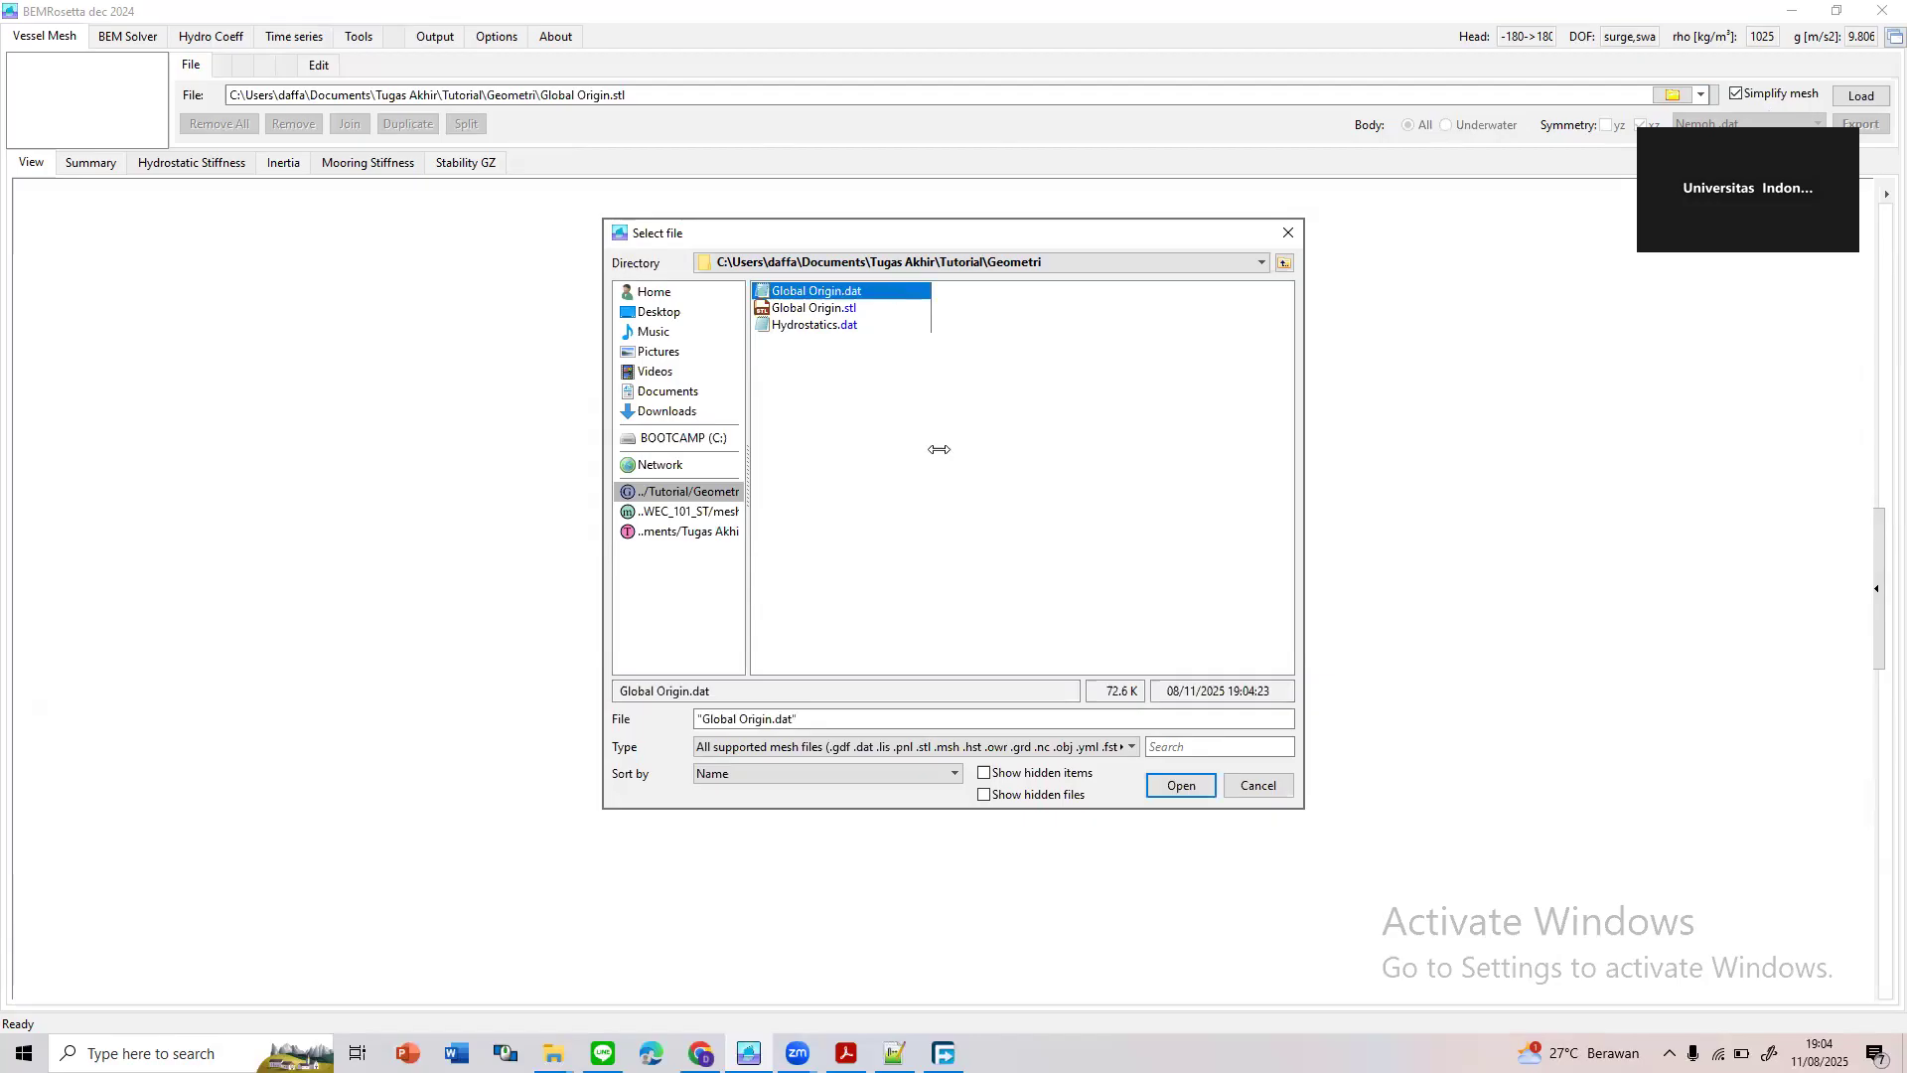
pyautogui.click(1182, 785)
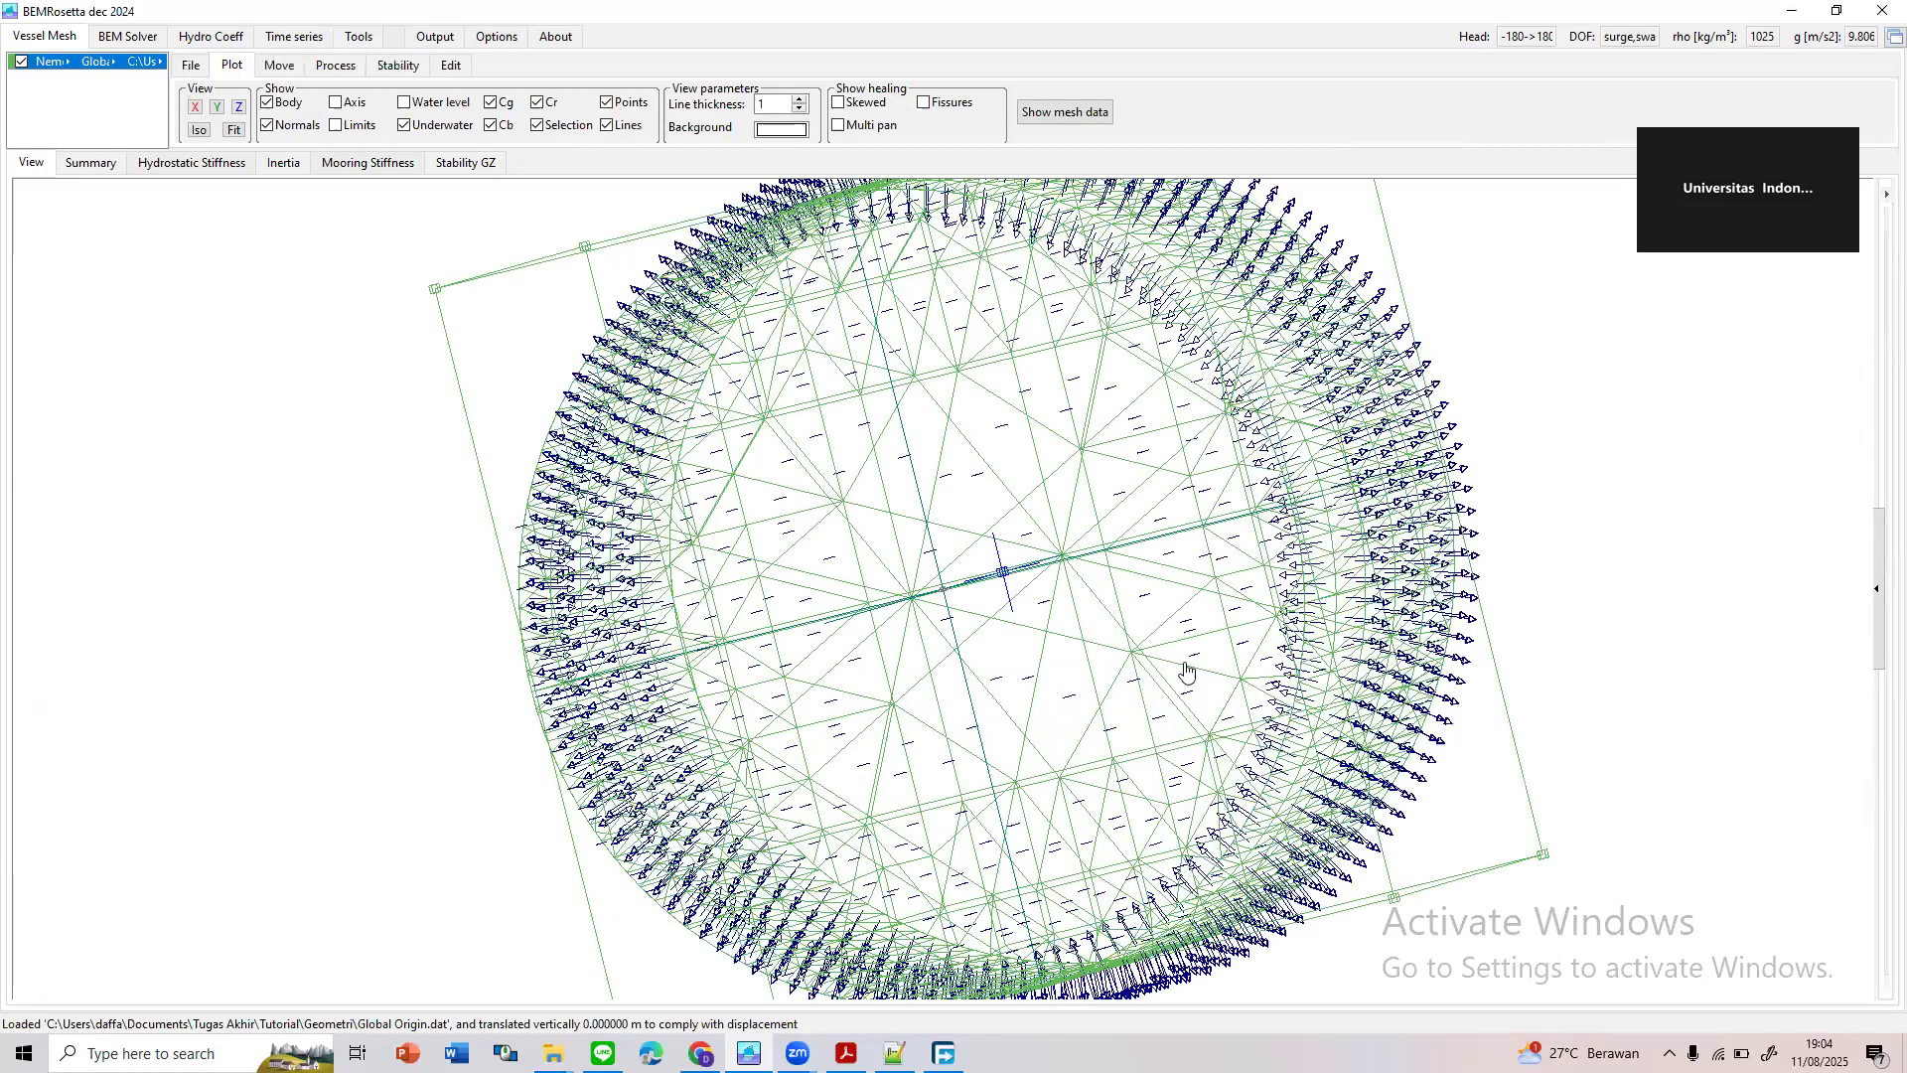
pyautogui.scroll(-2, 1127, 781)
pyautogui.moveTo(417, 443); pyautogui.dragTo(776, 445)
# Extract the wet-side hull from the Global Origin.dat mesh with Get Hull and compare it with the full body
pyautogui.click(335, 66)
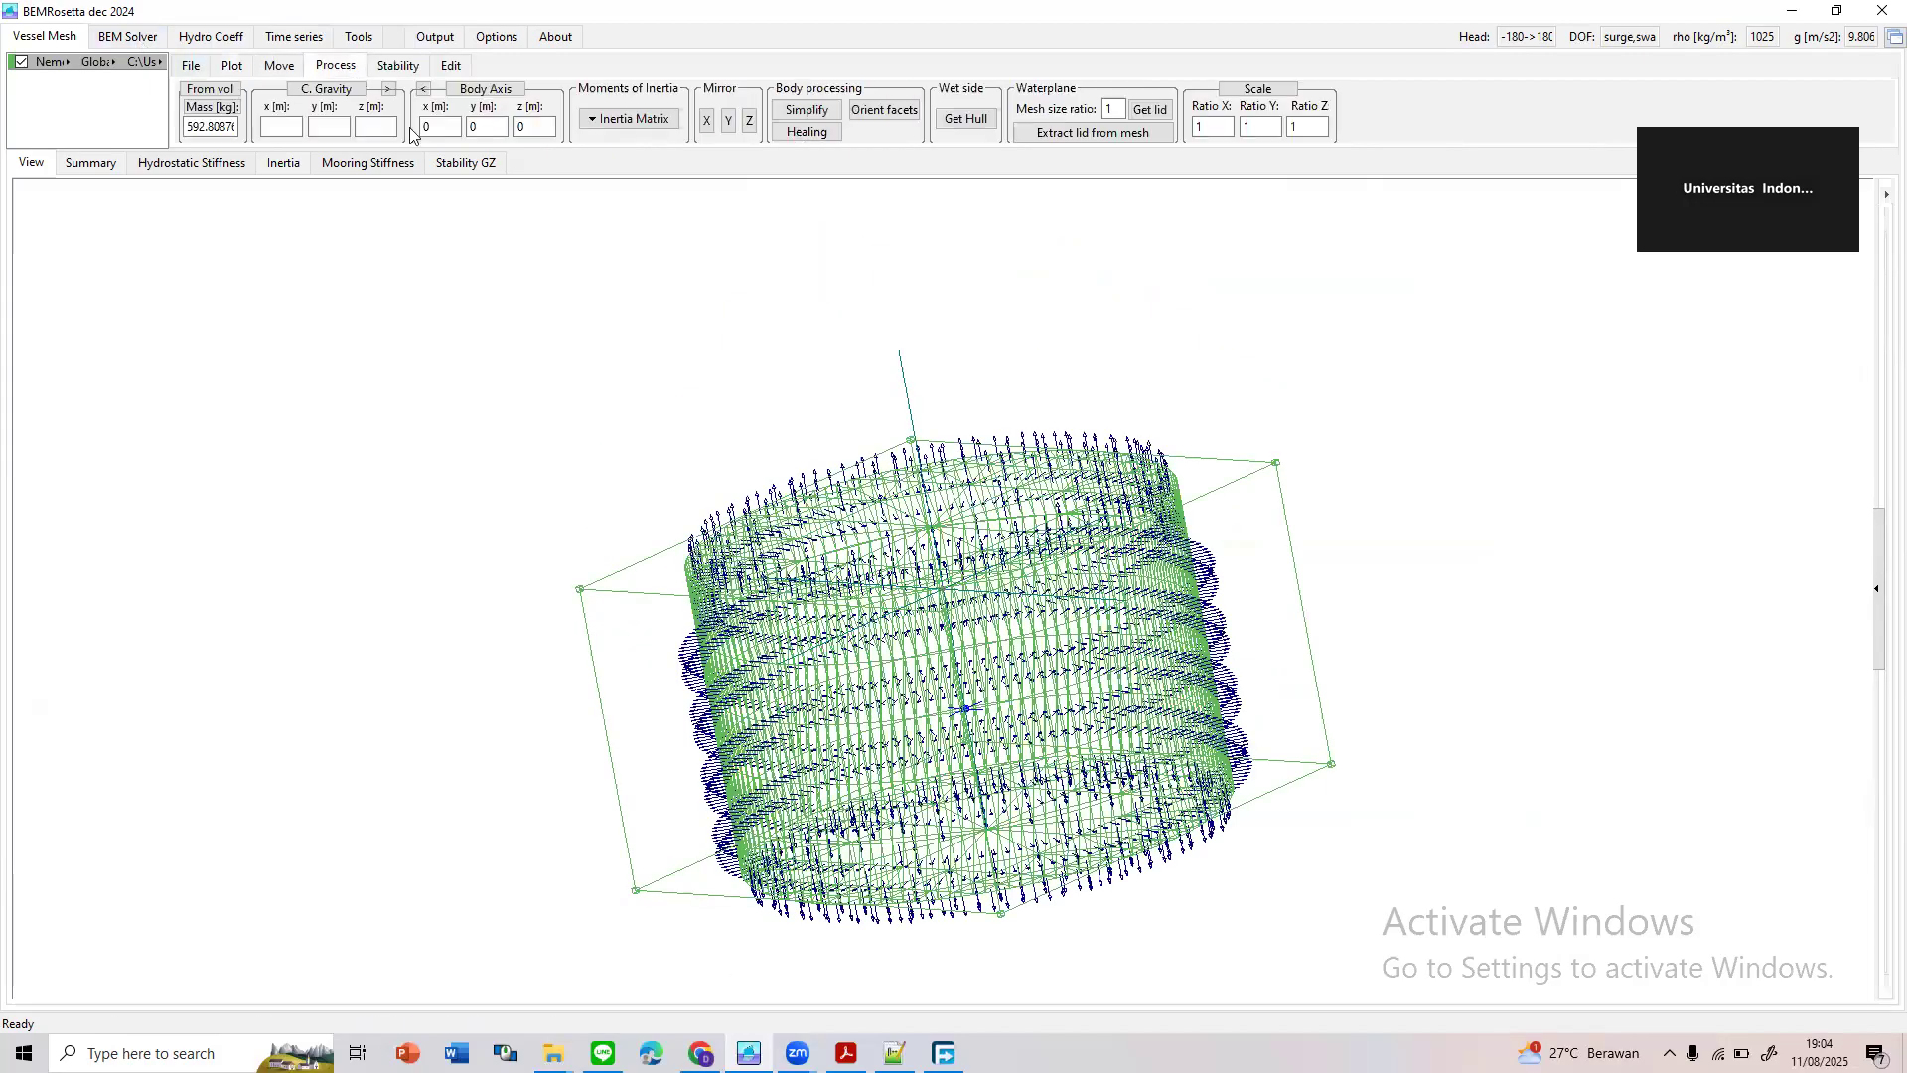
pyautogui.click(959, 120)
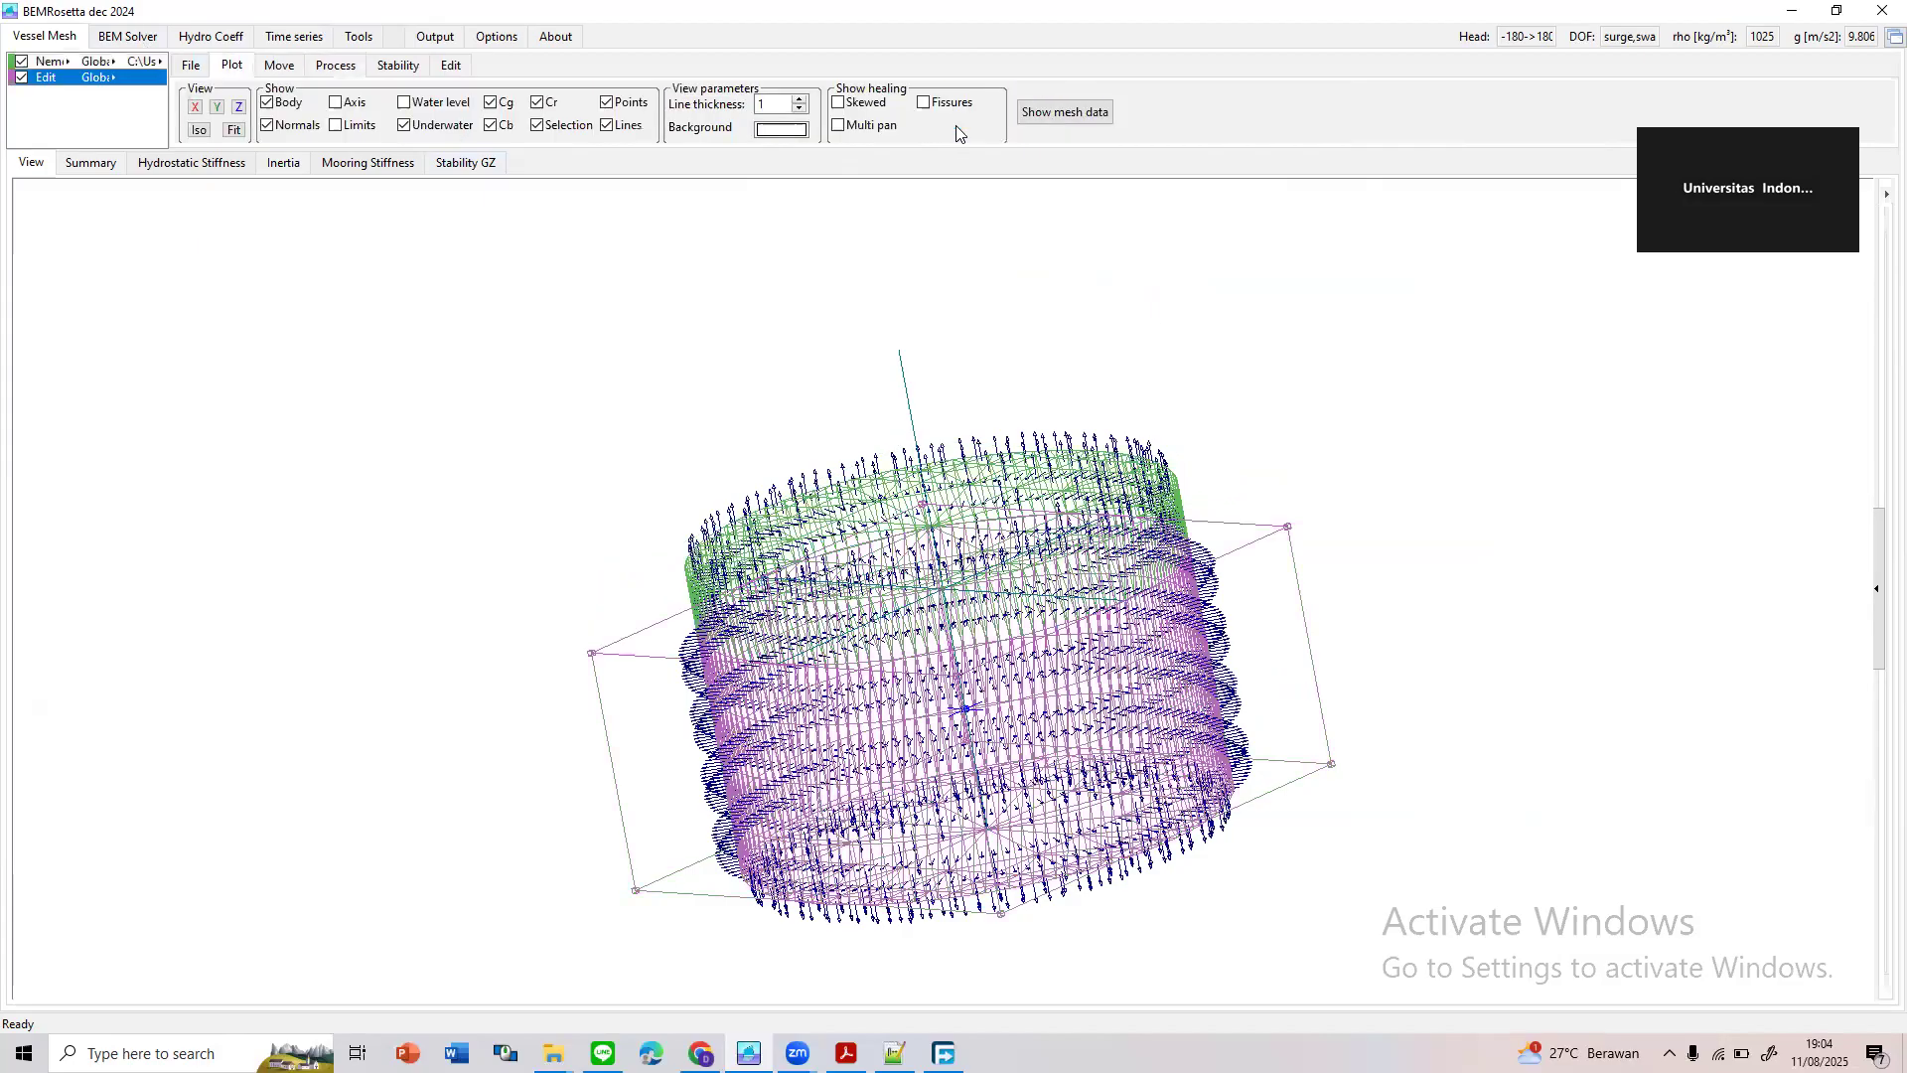
pyautogui.moveTo(934, 768); pyautogui.dragTo(755, 563)
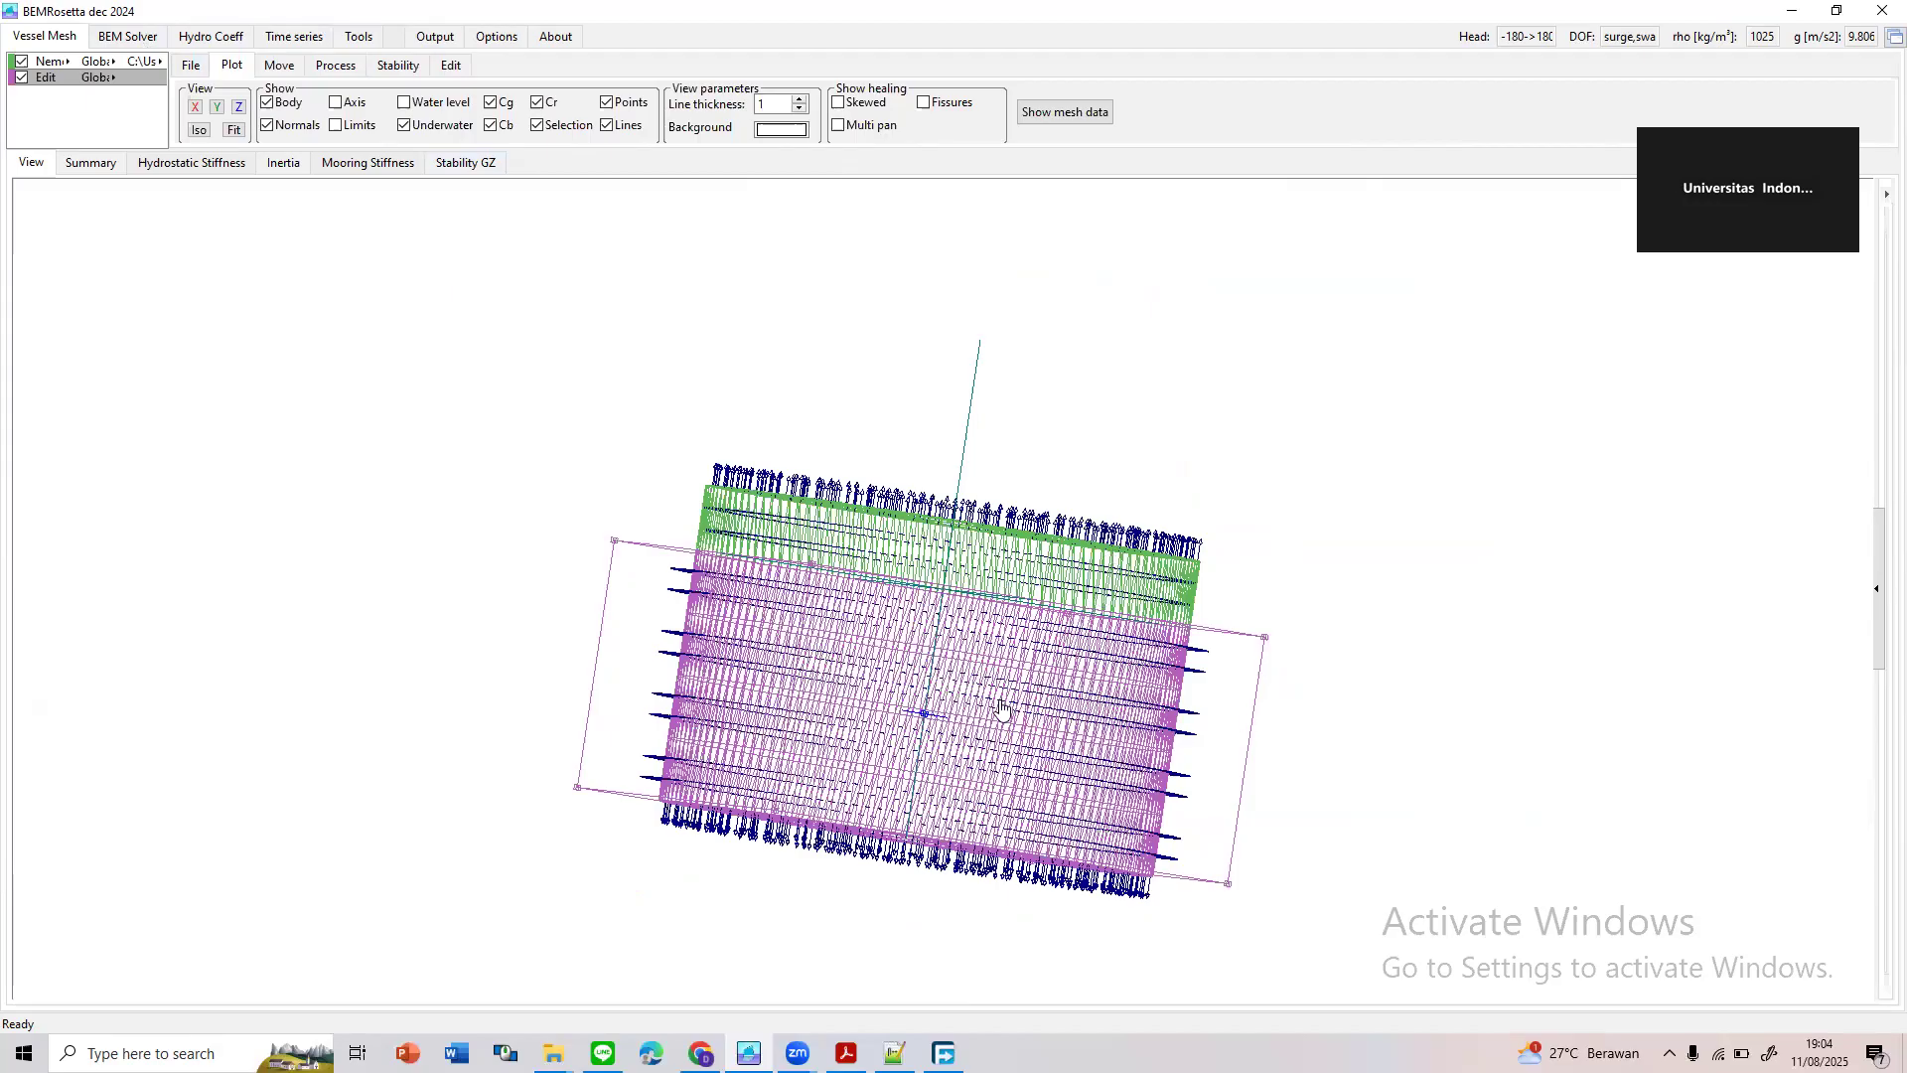
pyautogui.moveTo(456, 630); pyautogui.dragTo(703, 680)
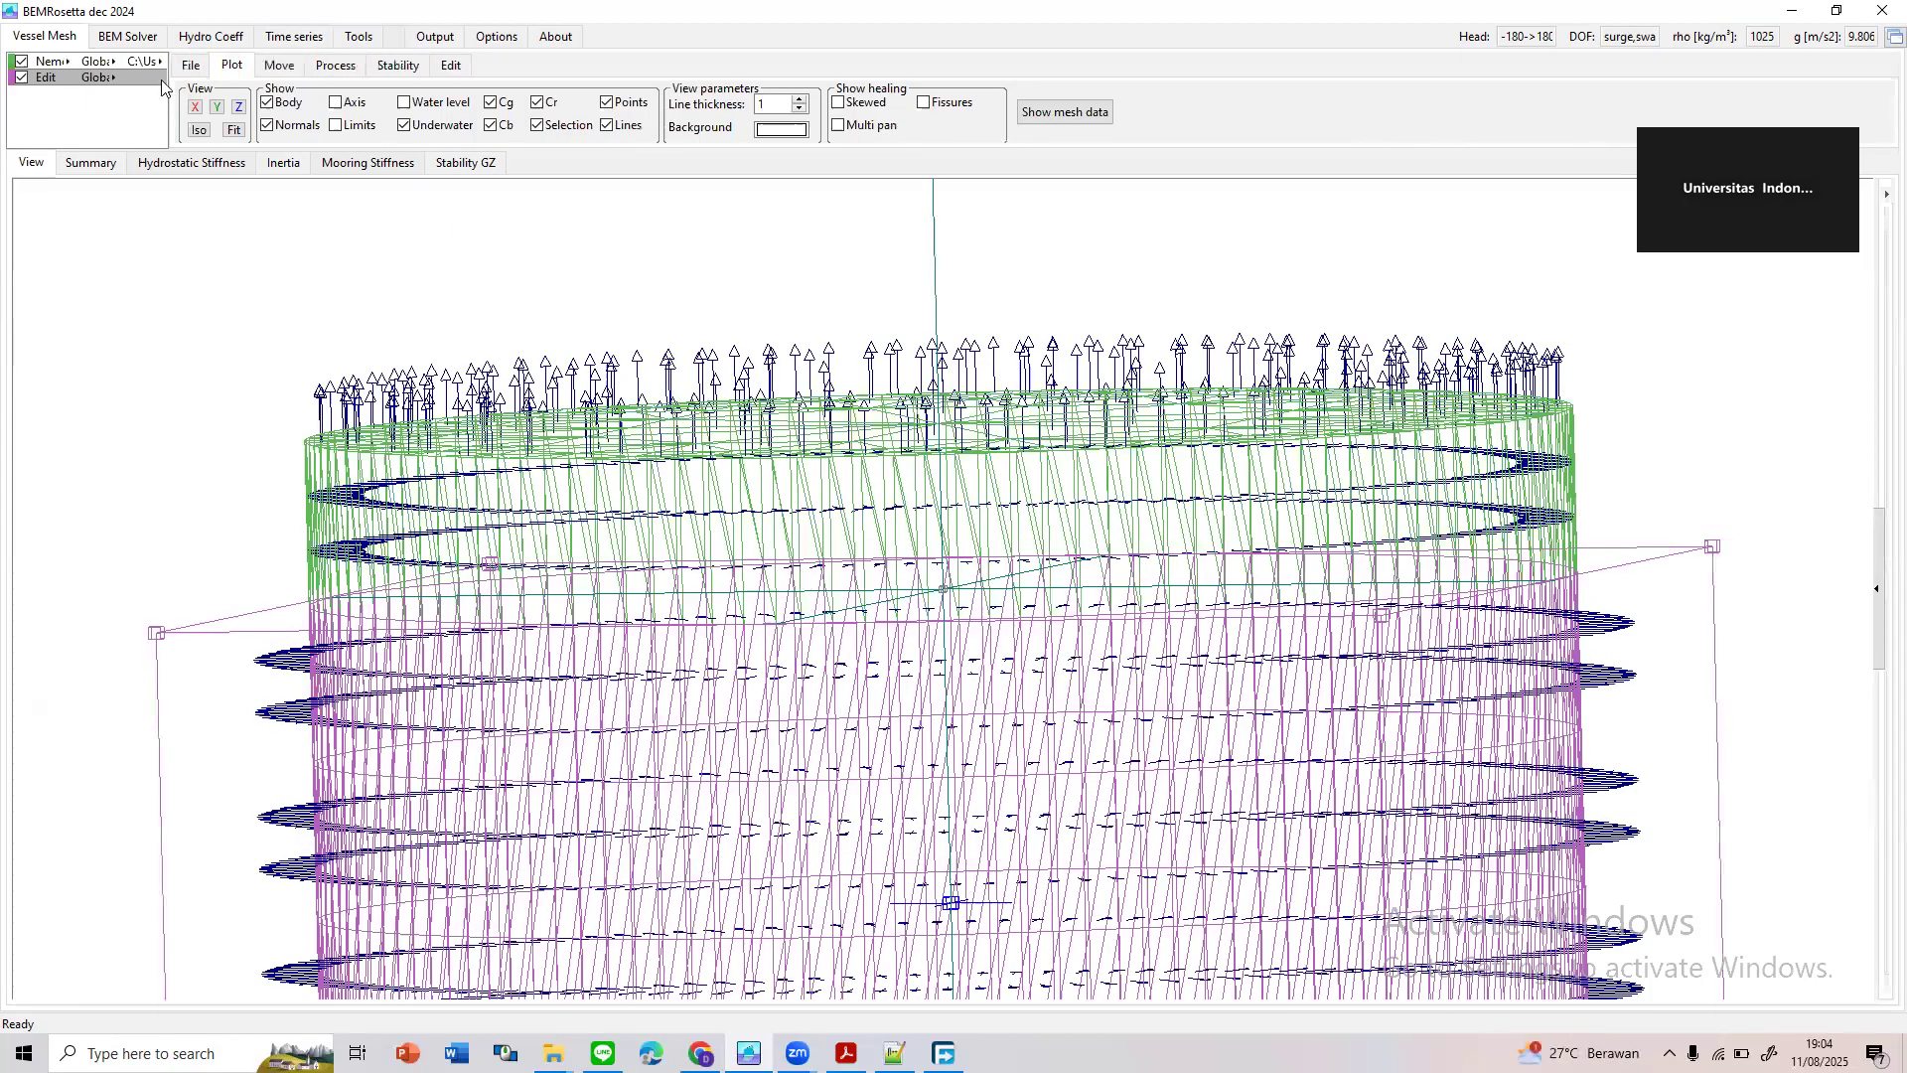
pyautogui.scroll(-1, 620, 536)
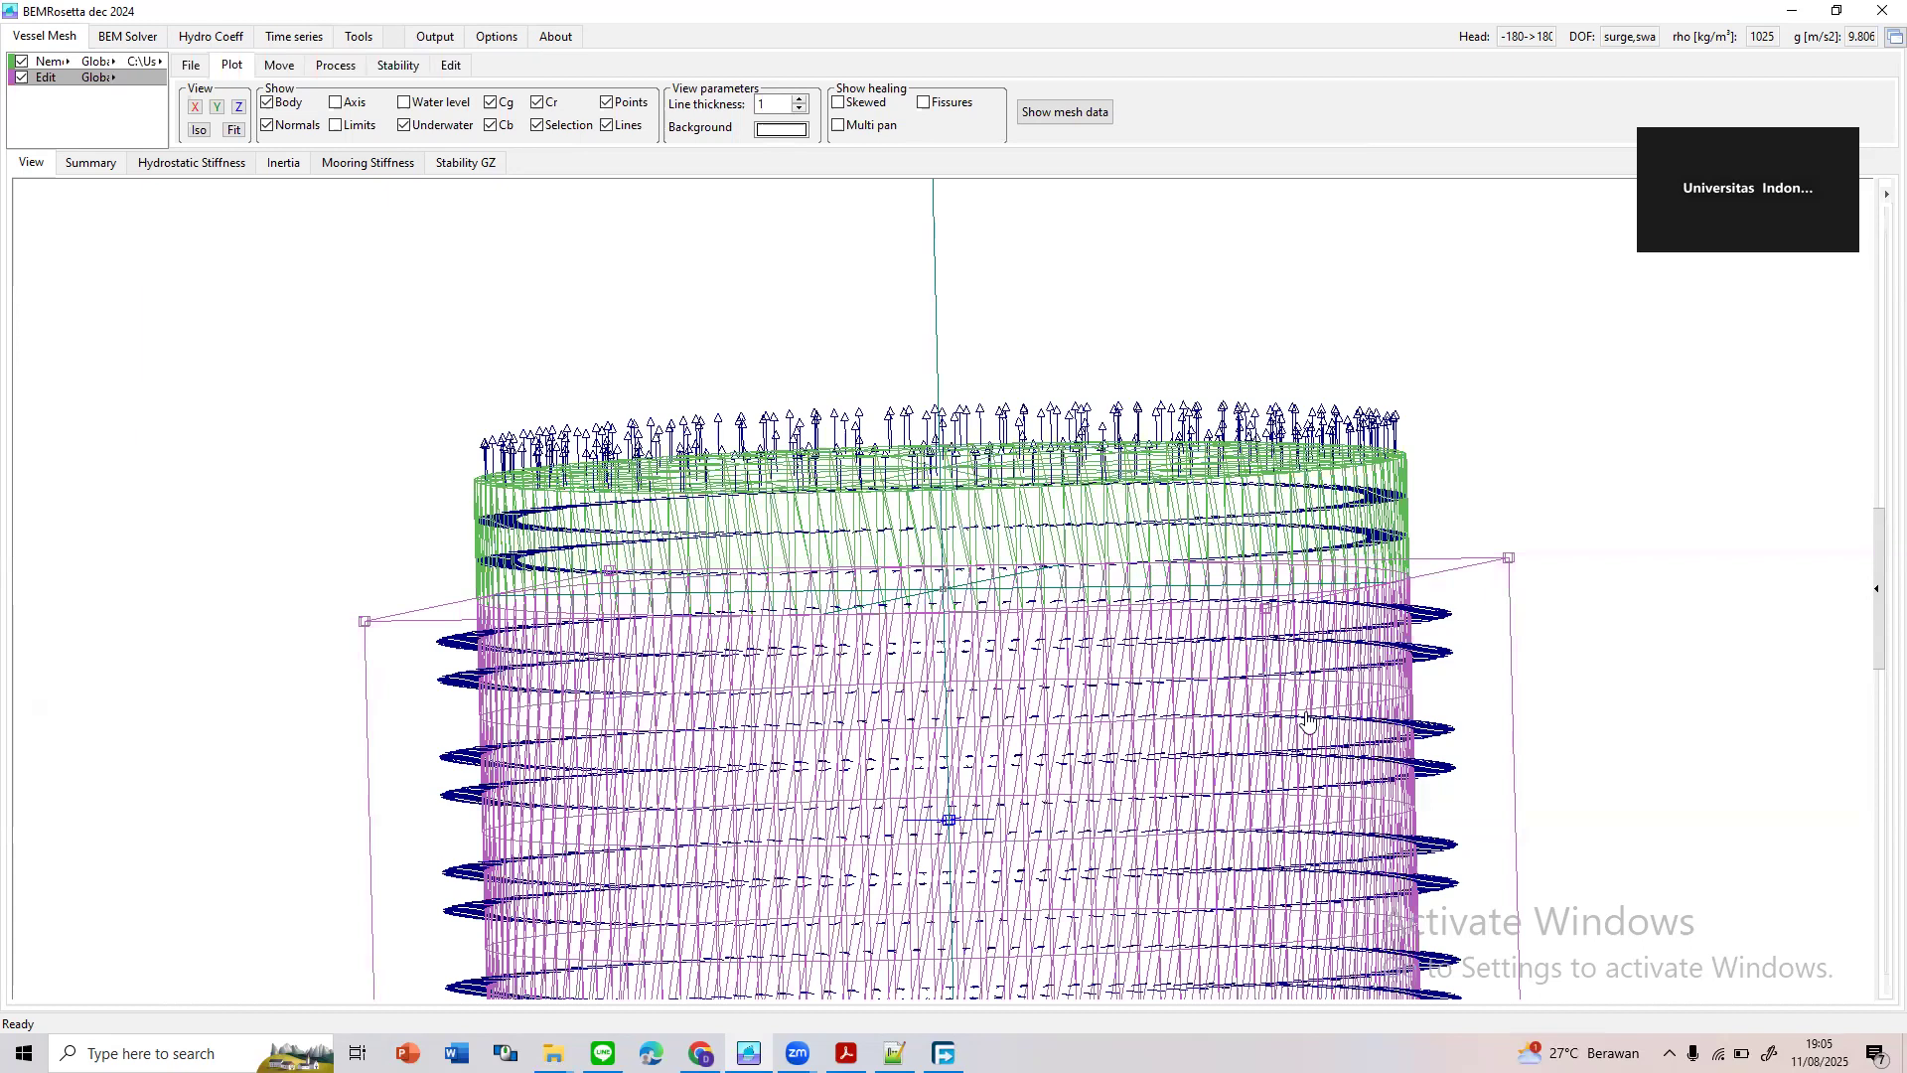
pyautogui.scroll(-2, 1383, 715)
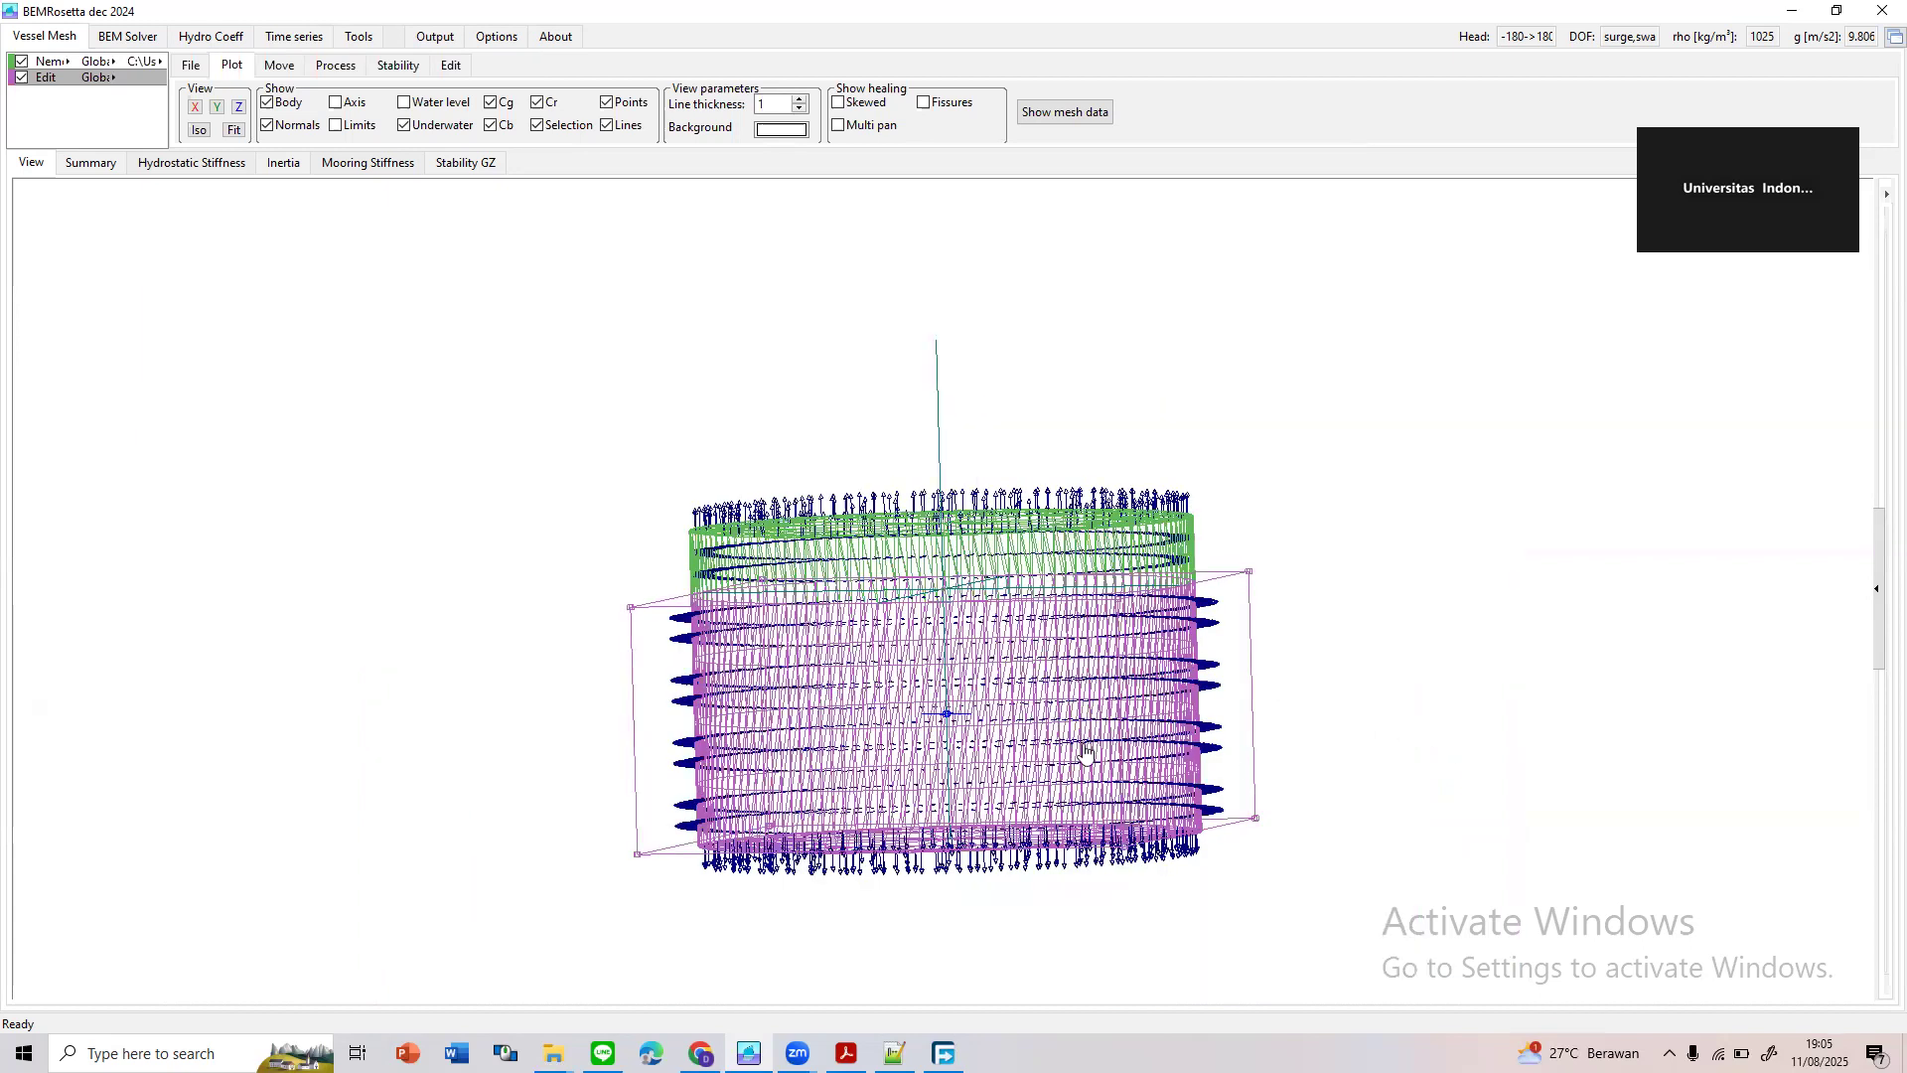
pyautogui.moveTo(870, 501); pyautogui.dragTo(1242, 552)
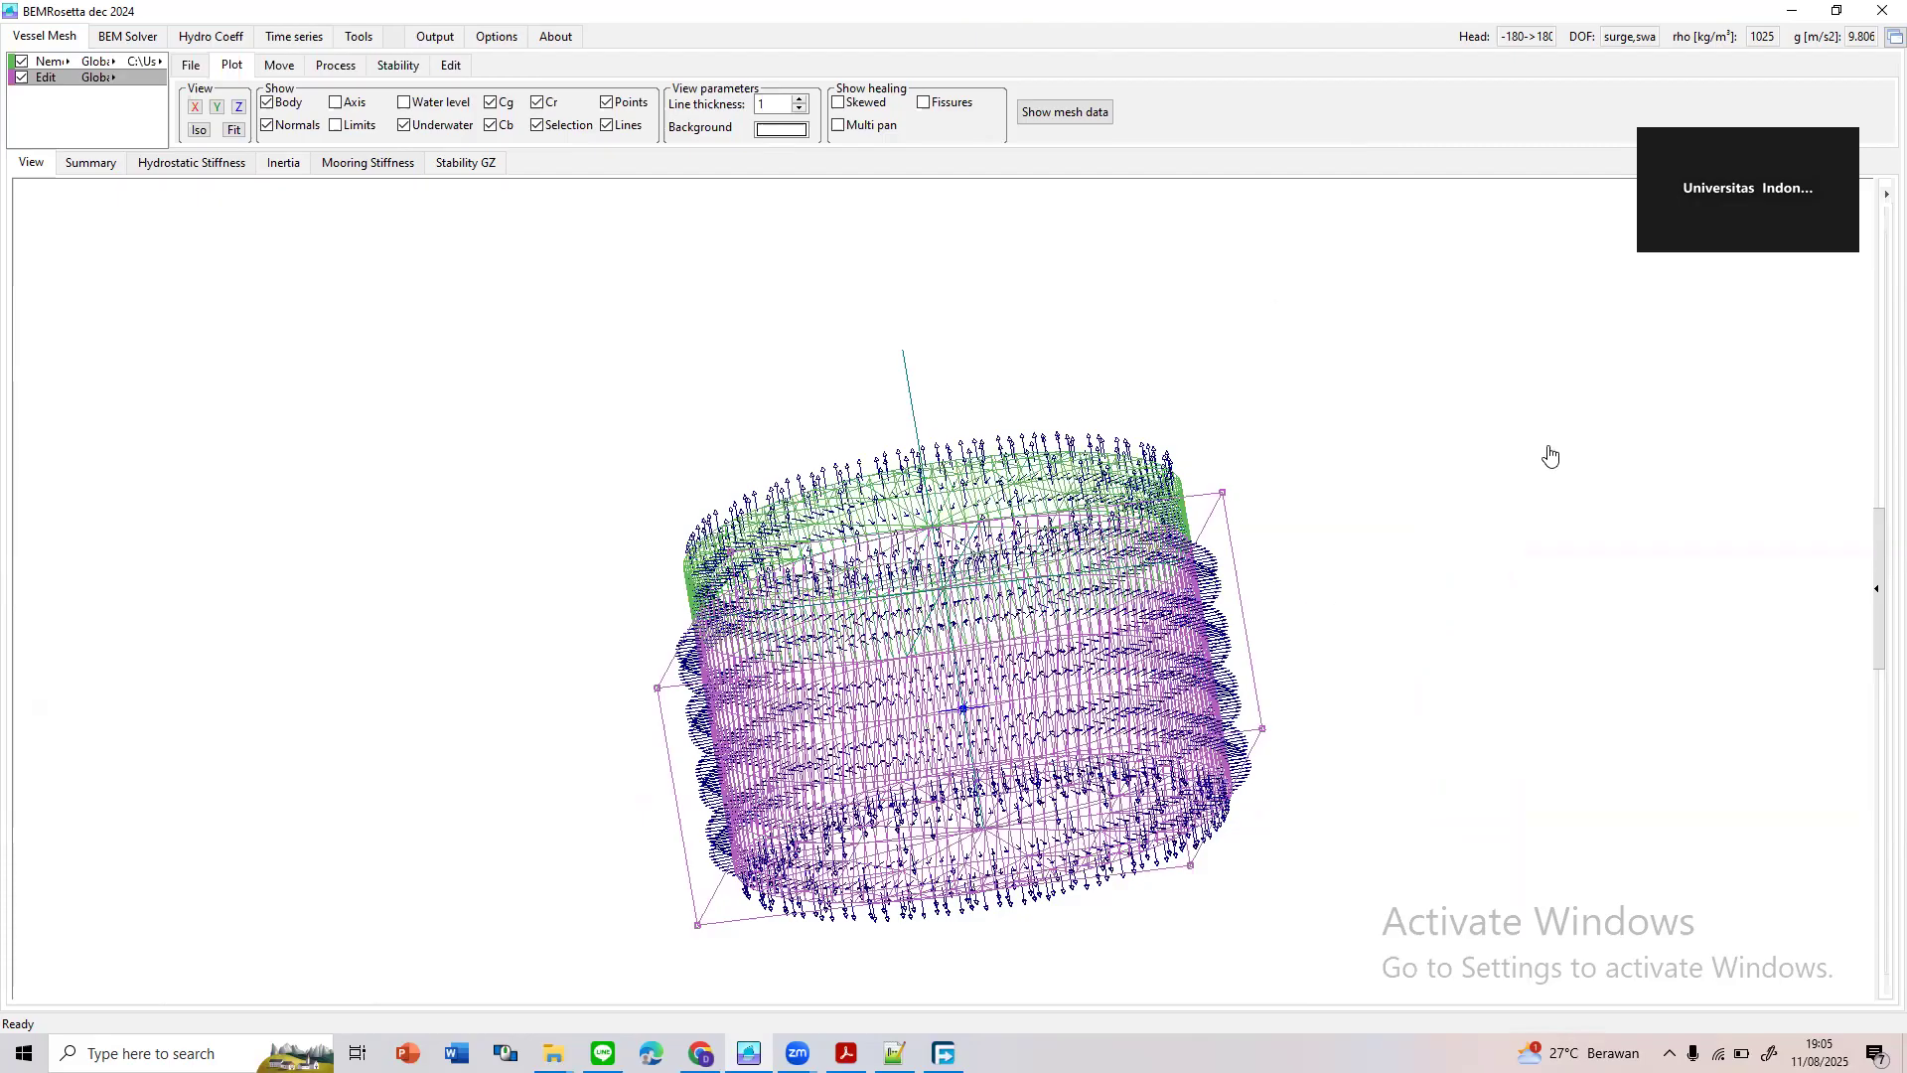
pyautogui.scroll(-2, 1053, 626)
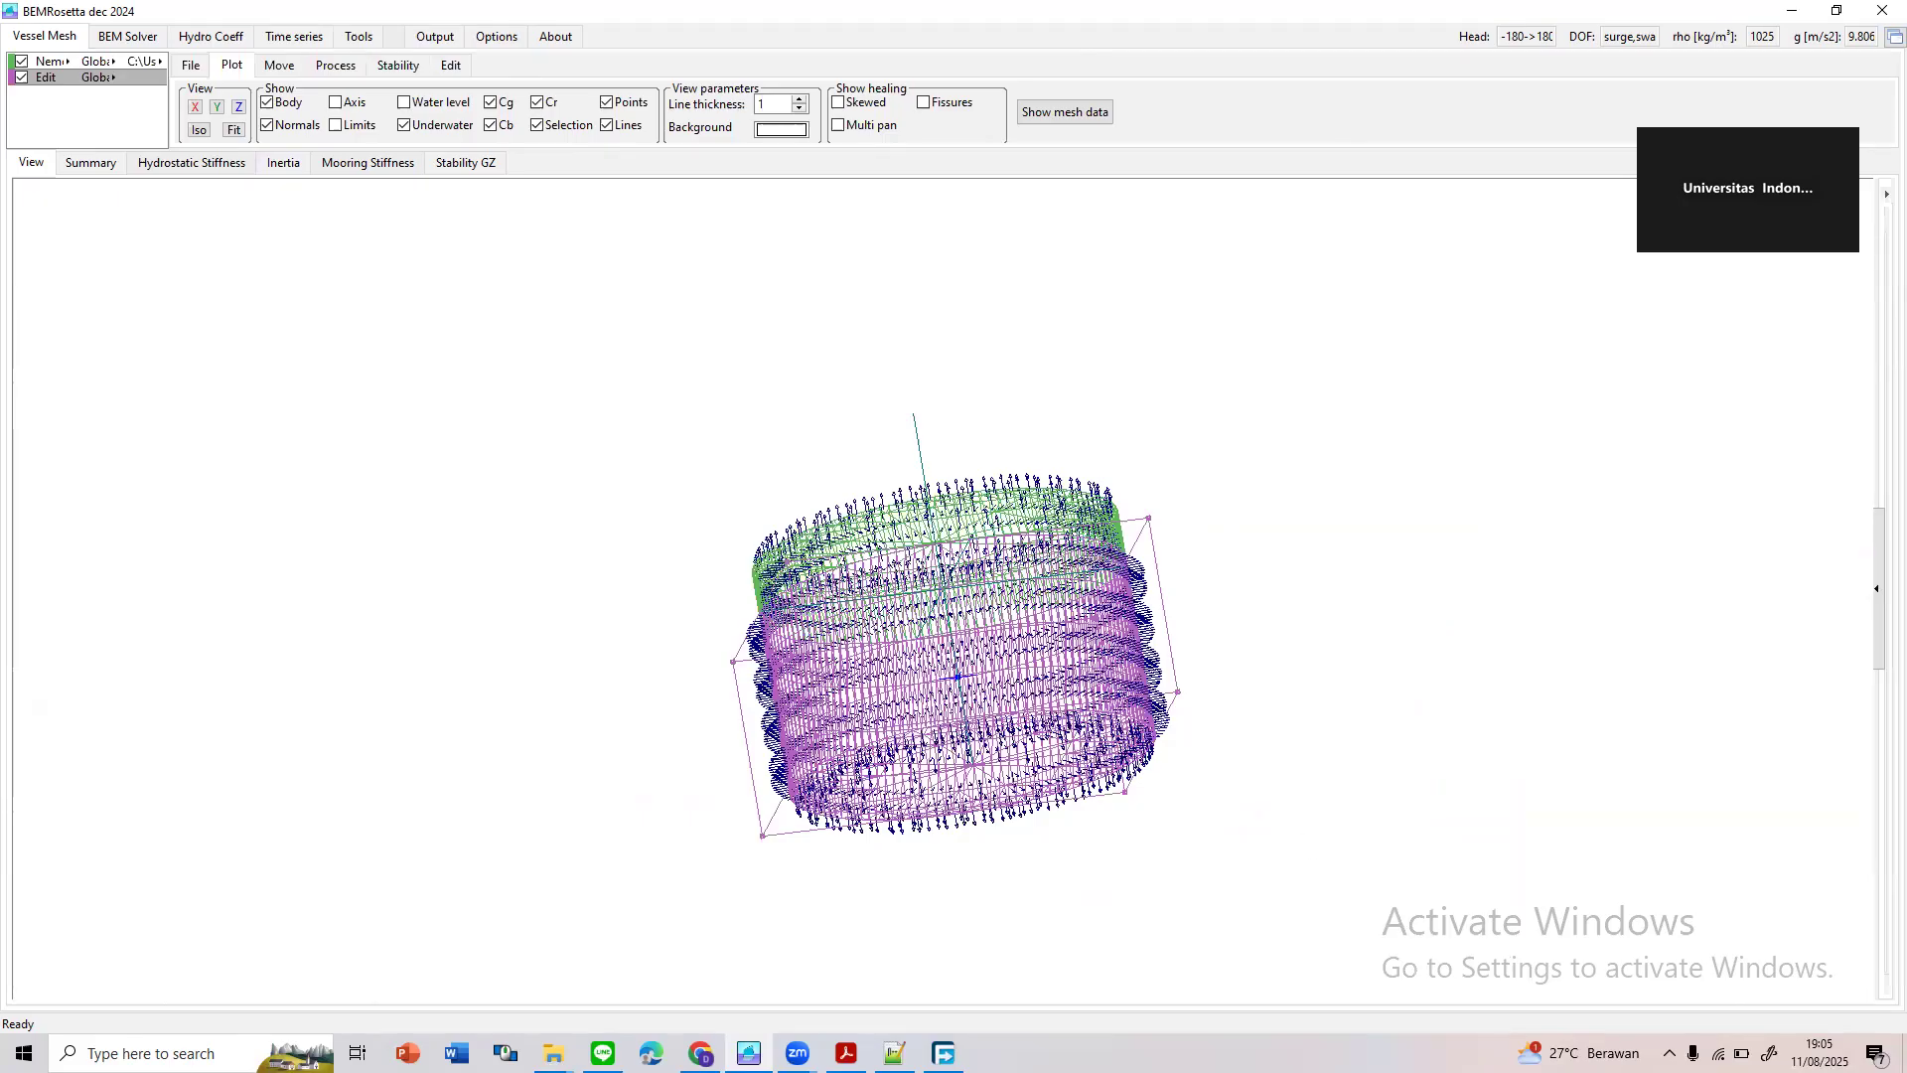
pyautogui.moveTo(1455, 372)
pyautogui.mouseDown()
pyautogui.moveTo(1445, 608)
pyautogui.moveTo(1428, 527)
pyautogui.moveTo(1480, 484)
pyautogui.moveTo(1495, 536)
pyautogui.moveTo(1562, 600)
pyautogui.mouseUp()
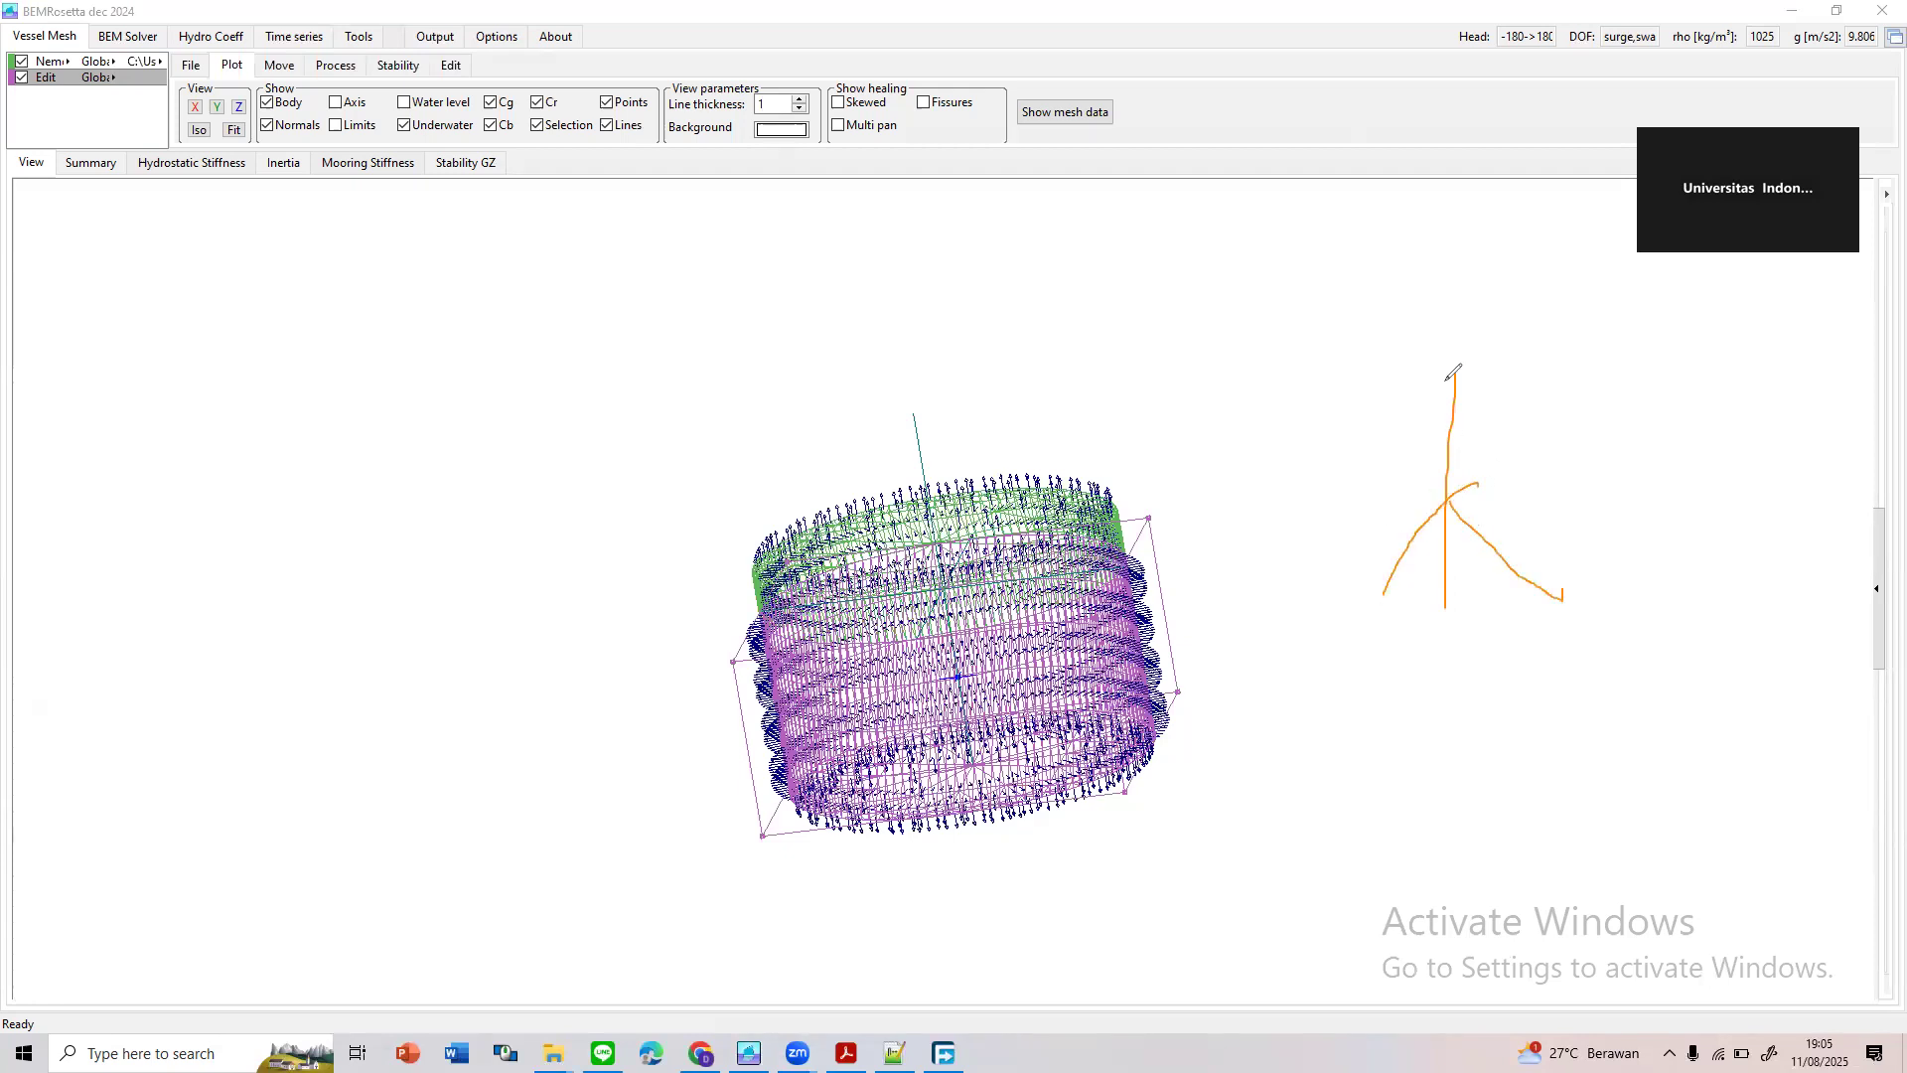
pyautogui.moveTo(1438, 330)
pyautogui.mouseDown()
pyautogui.moveTo(1467, 336)
pyautogui.moveTo(1460, 355)
pyautogui.mouseUp()
pyautogui.moveTo(1456, 487); pyautogui.dragTo(1441, 502)
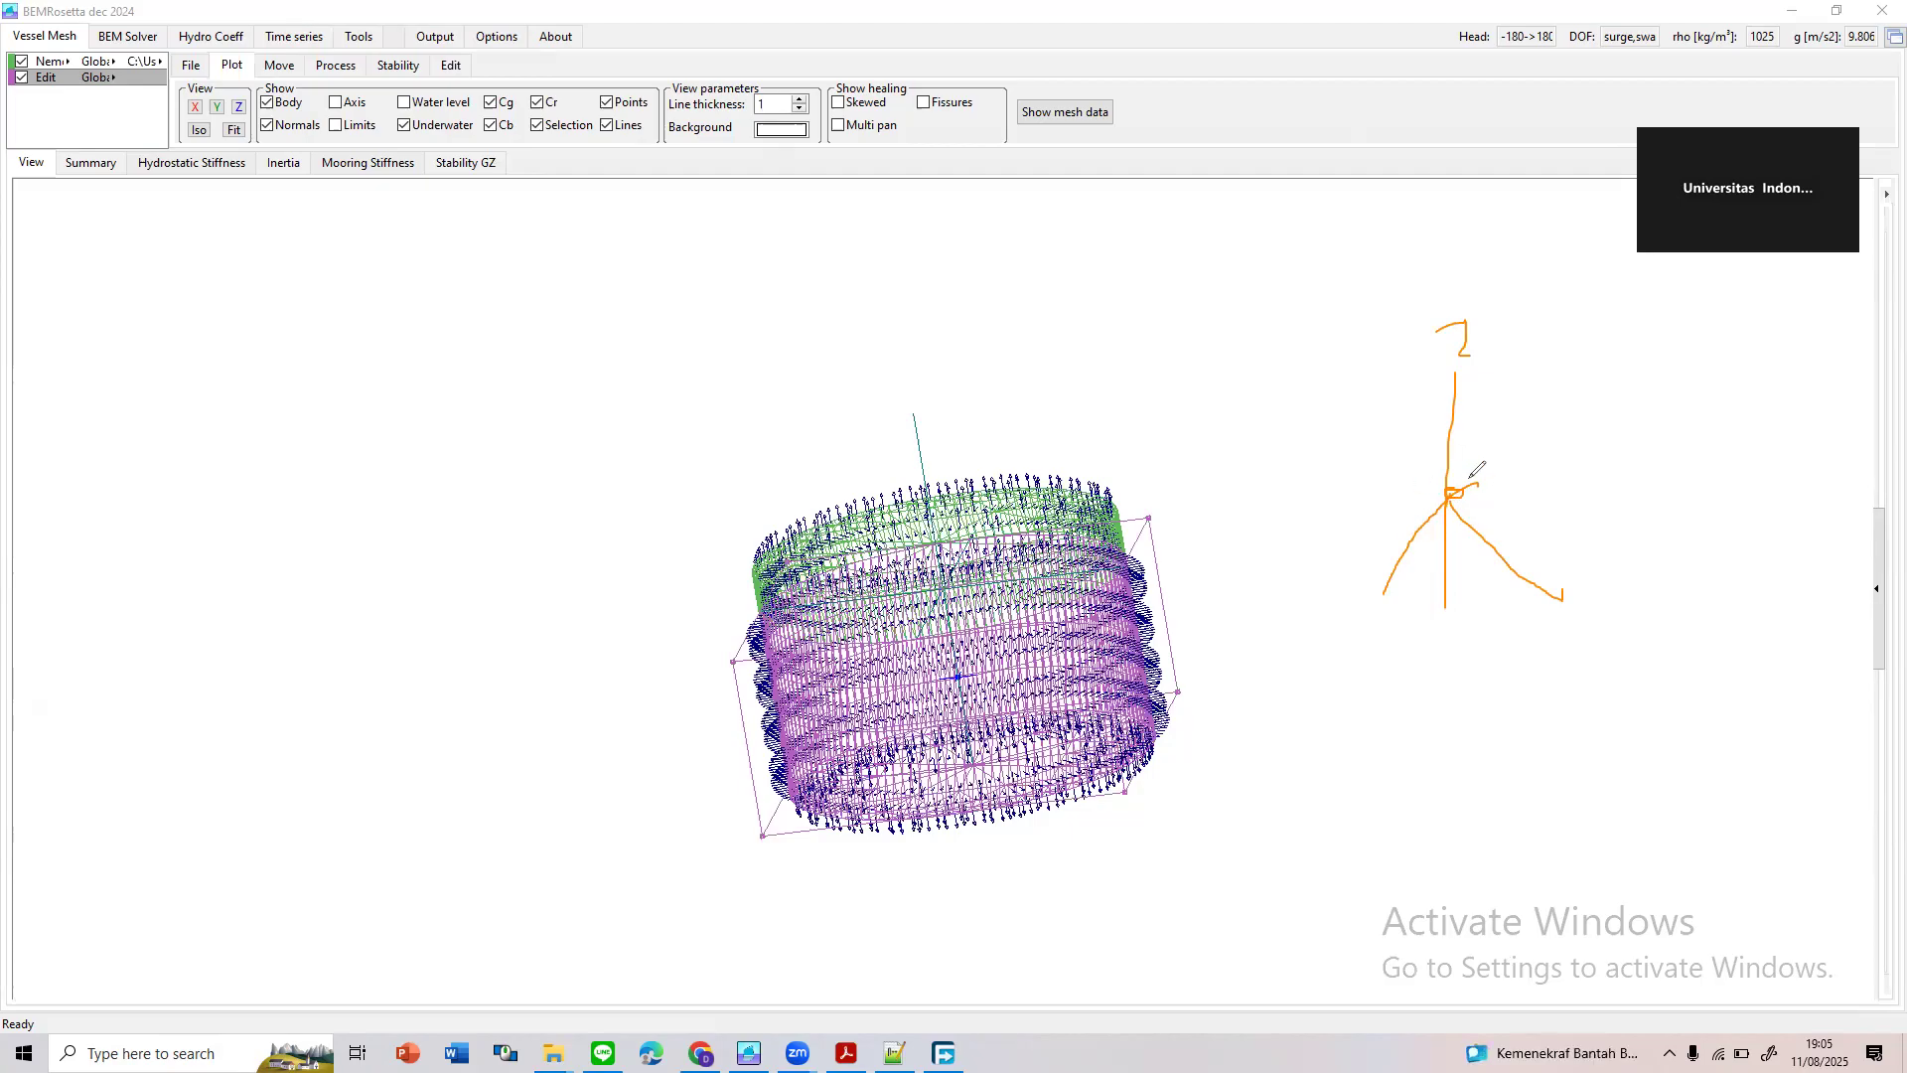
pyautogui.moveTo(1464, 466)
pyautogui.mouseDown()
pyautogui.moveTo(1406, 497)
pyautogui.moveTo(1500, 535)
pyautogui.moveTo(1451, 450)
pyautogui.mouseUp()
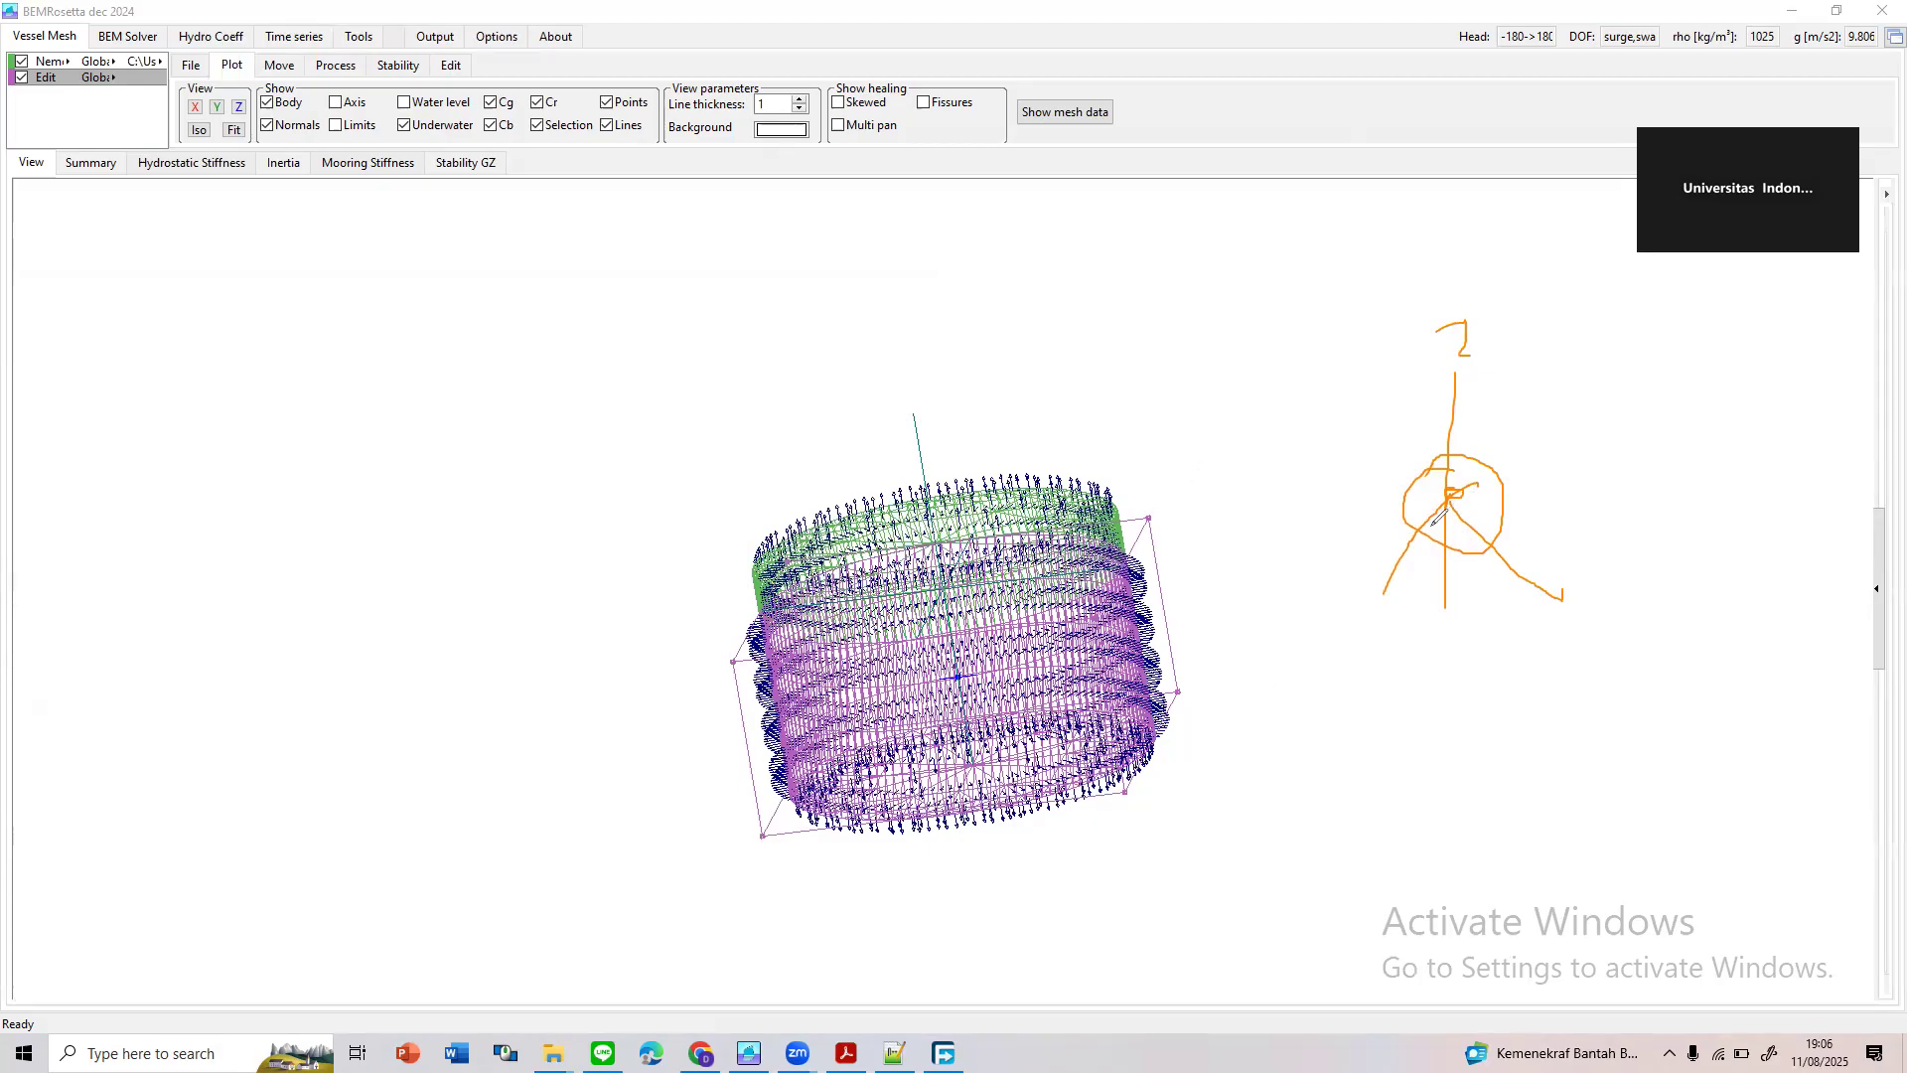
pyautogui.moveTo(1224, 271); pyautogui.dragTo(1224, 421)
pyautogui.moveTo(1143, 353); pyautogui.dragTo(1325, 354)
pyautogui.moveTo(1251, 245)
pyautogui.mouseDown()
pyautogui.moveTo(1241, 262)
pyautogui.moveTo(1280, 276)
pyautogui.mouseUp()
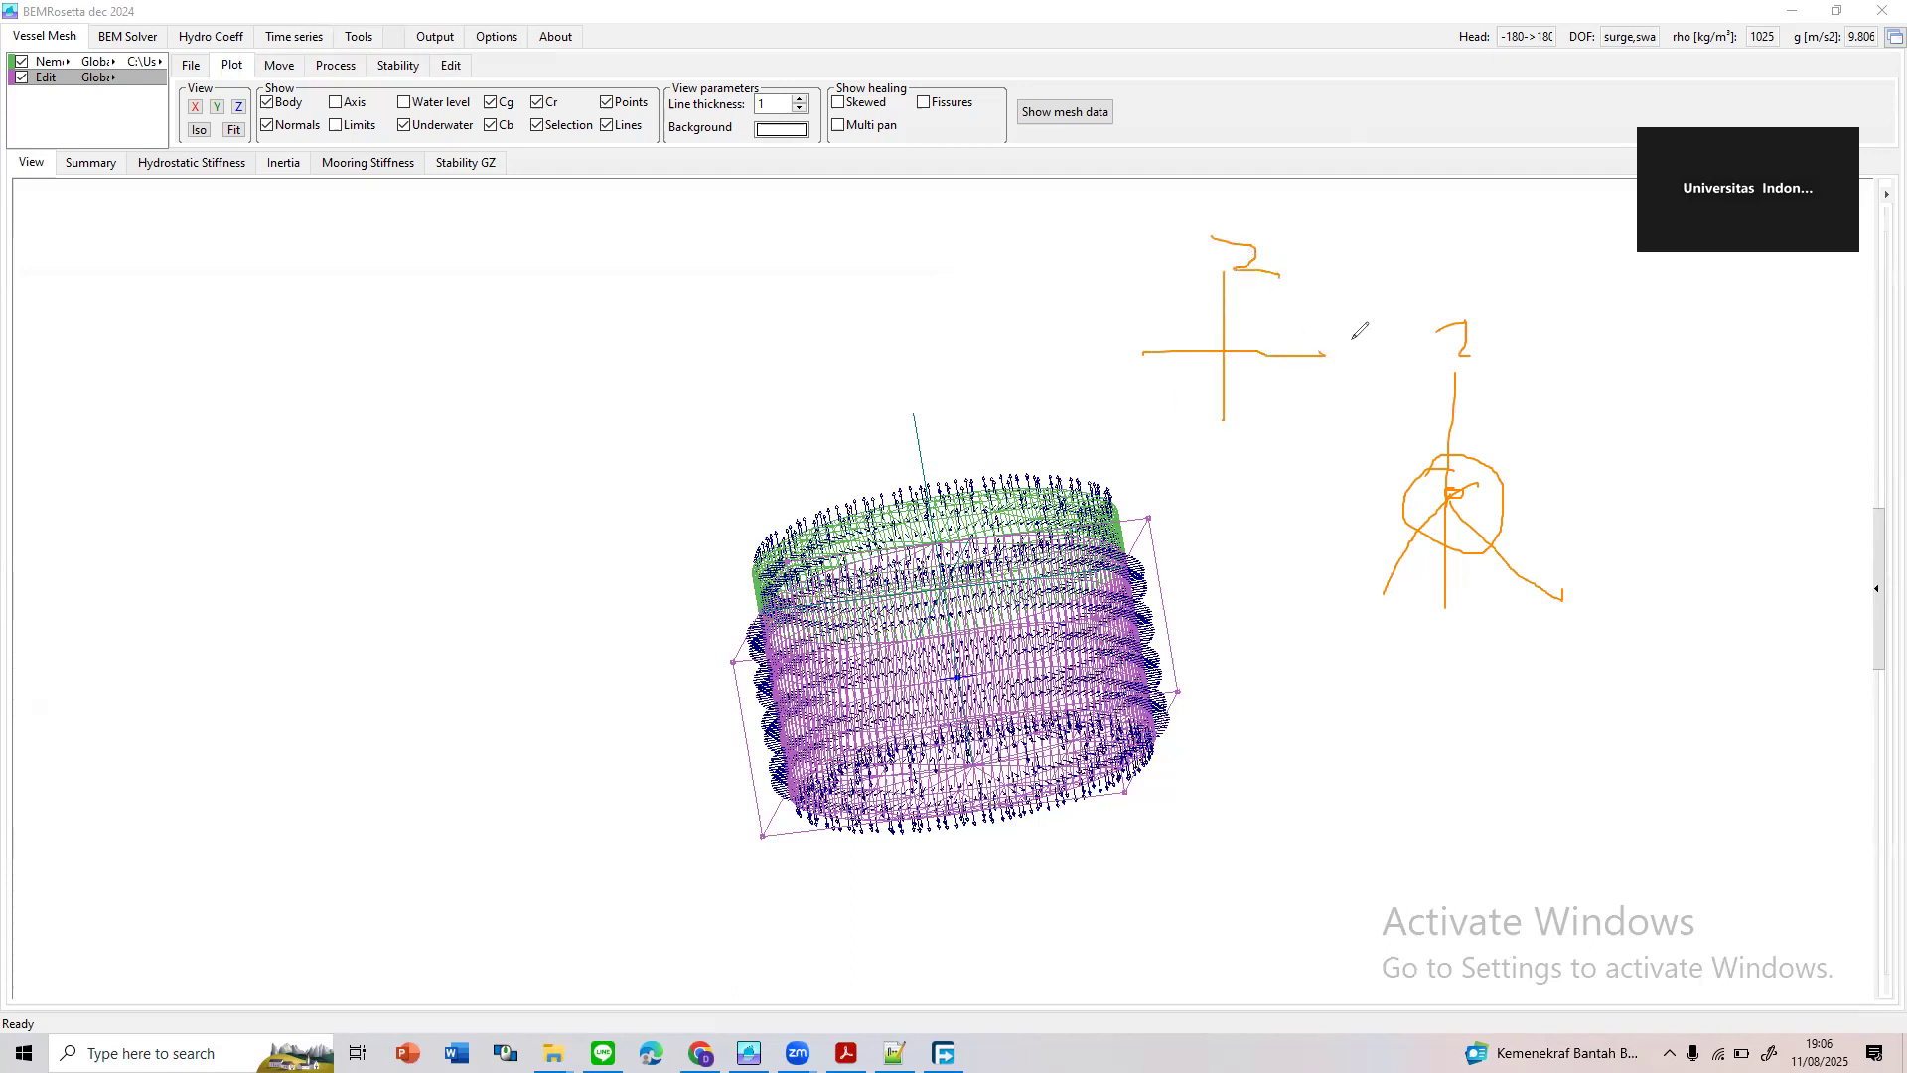
pyautogui.moveTo(1378, 319)
pyautogui.mouseDown()
pyautogui.moveTo(1349, 366)
pyautogui.moveTo(1389, 387)
pyautogui.mouseUp()
pyautogui.moveTo(1194, 332)
pyautogui.mouseDown()
pyautogui.moveTo(1288, 328)
pyautogui.moveTo(1286, 385)
pyautogui.moveTo(1207, 391)
pyautogui.moveTo(1180, 319)
pyautogui.moveTo(1228, 329)
pyautogui.mouseUp()
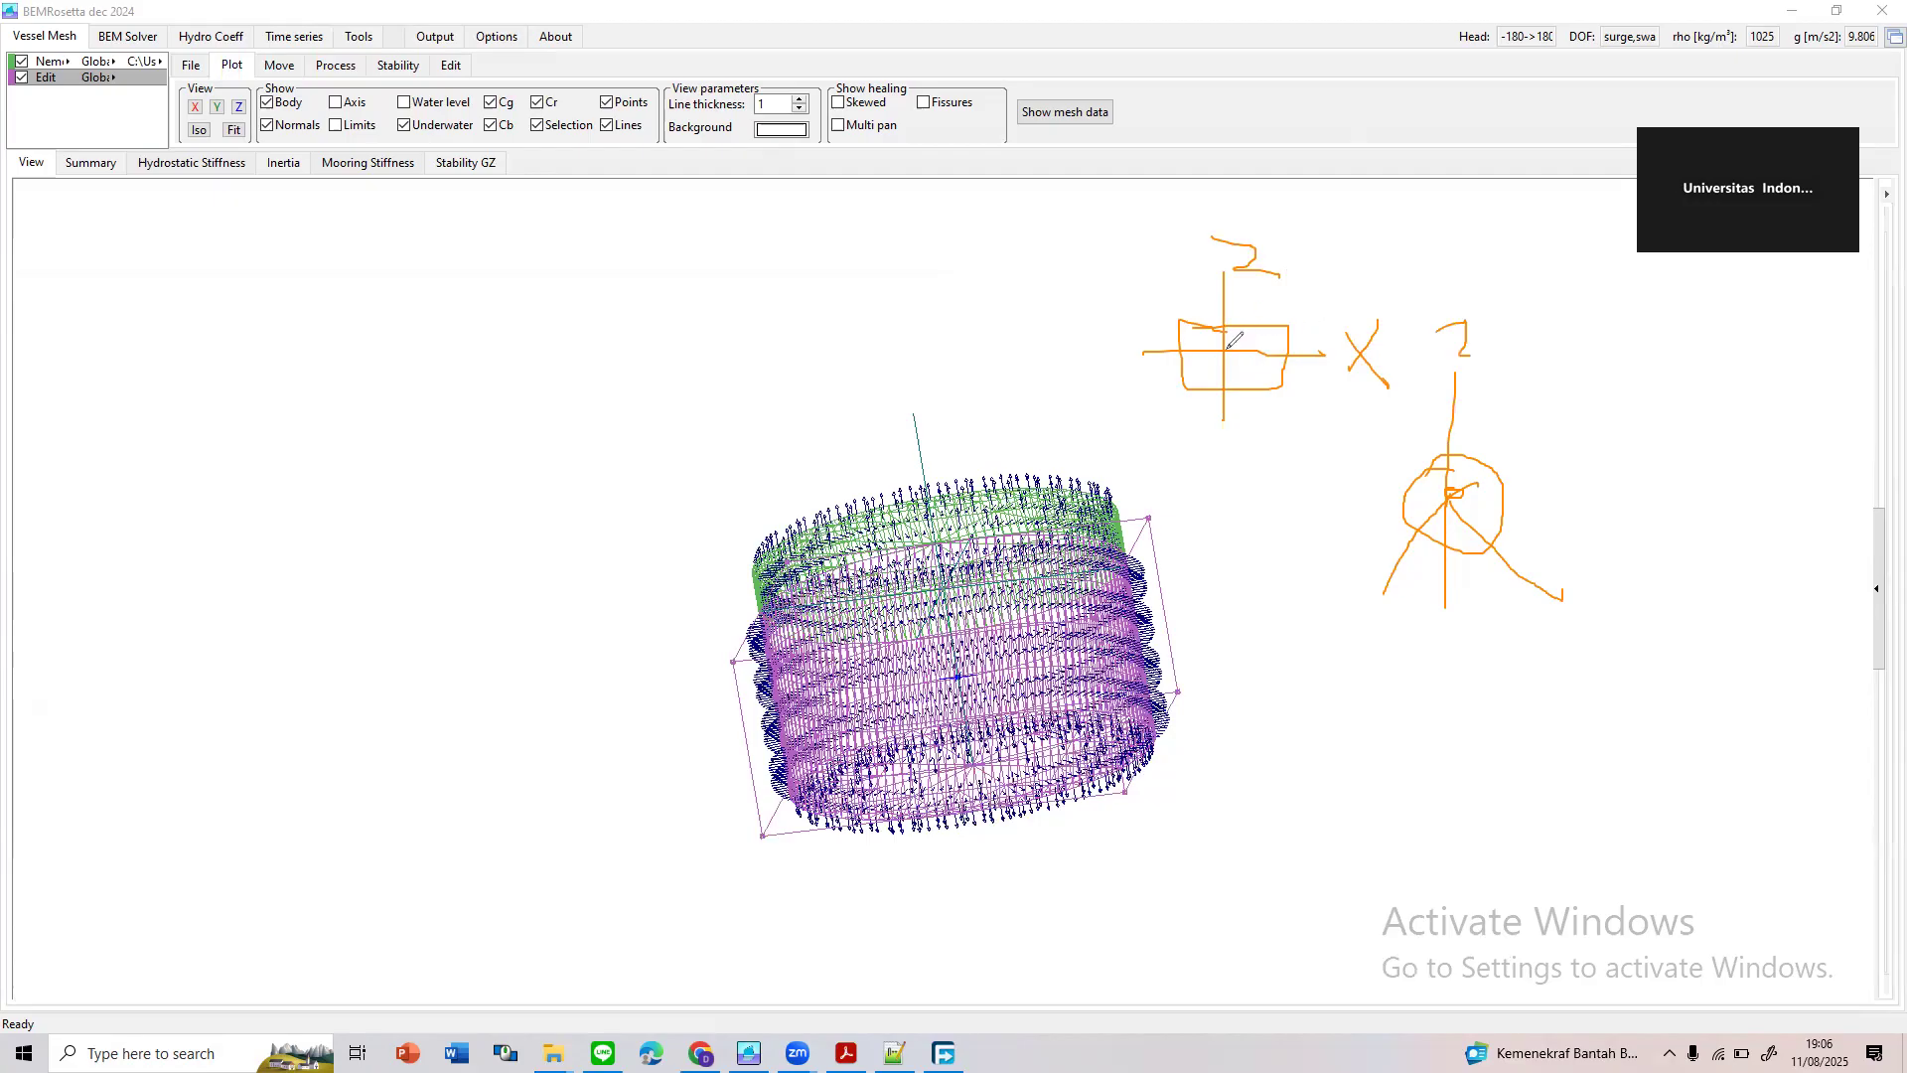
pyautogui.moveTo(1191, 341); pyautogui.dragTo(1335, 349)
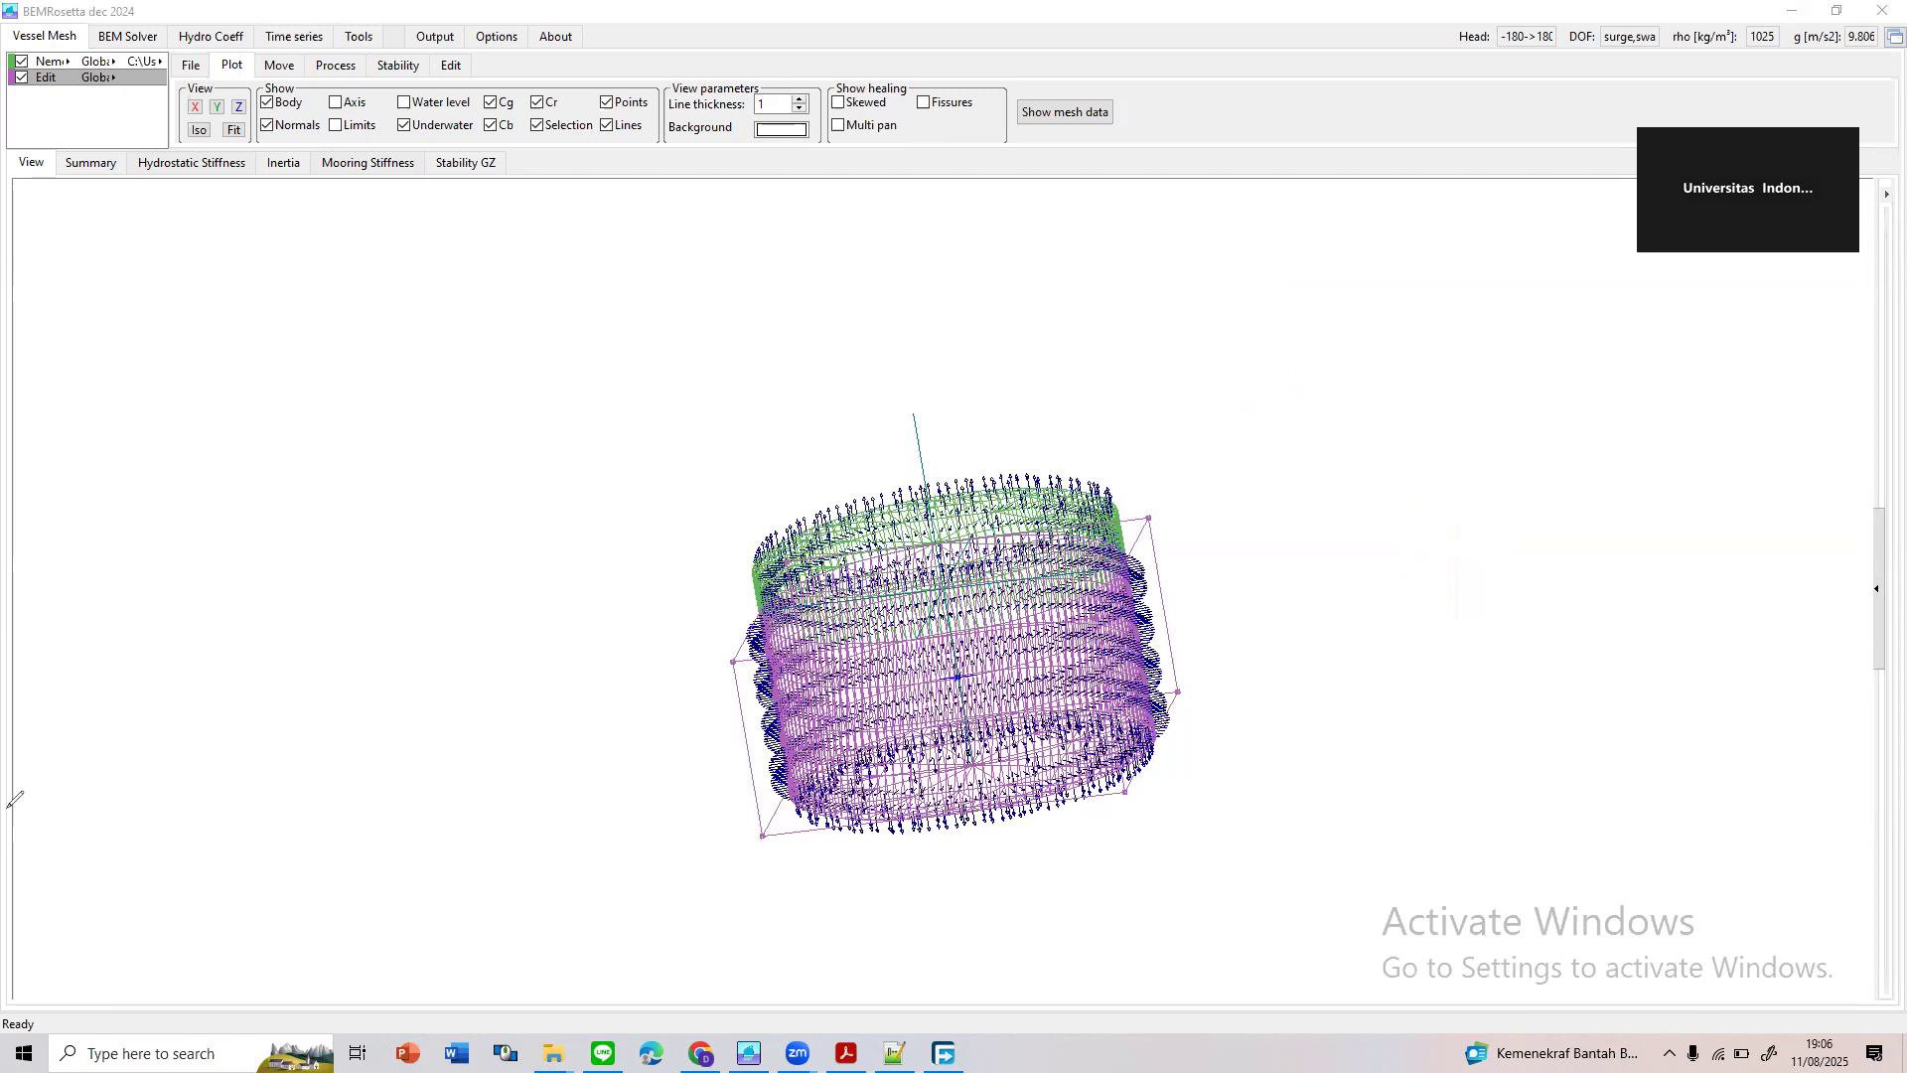
# Remove the full Global Origin body from the mesh list, keeping only the extracted wet-side hull
pyautogui.moveTo(1215, 505); pyautogui.dragTo(111, 650)
pyautogui.click(109, 64)
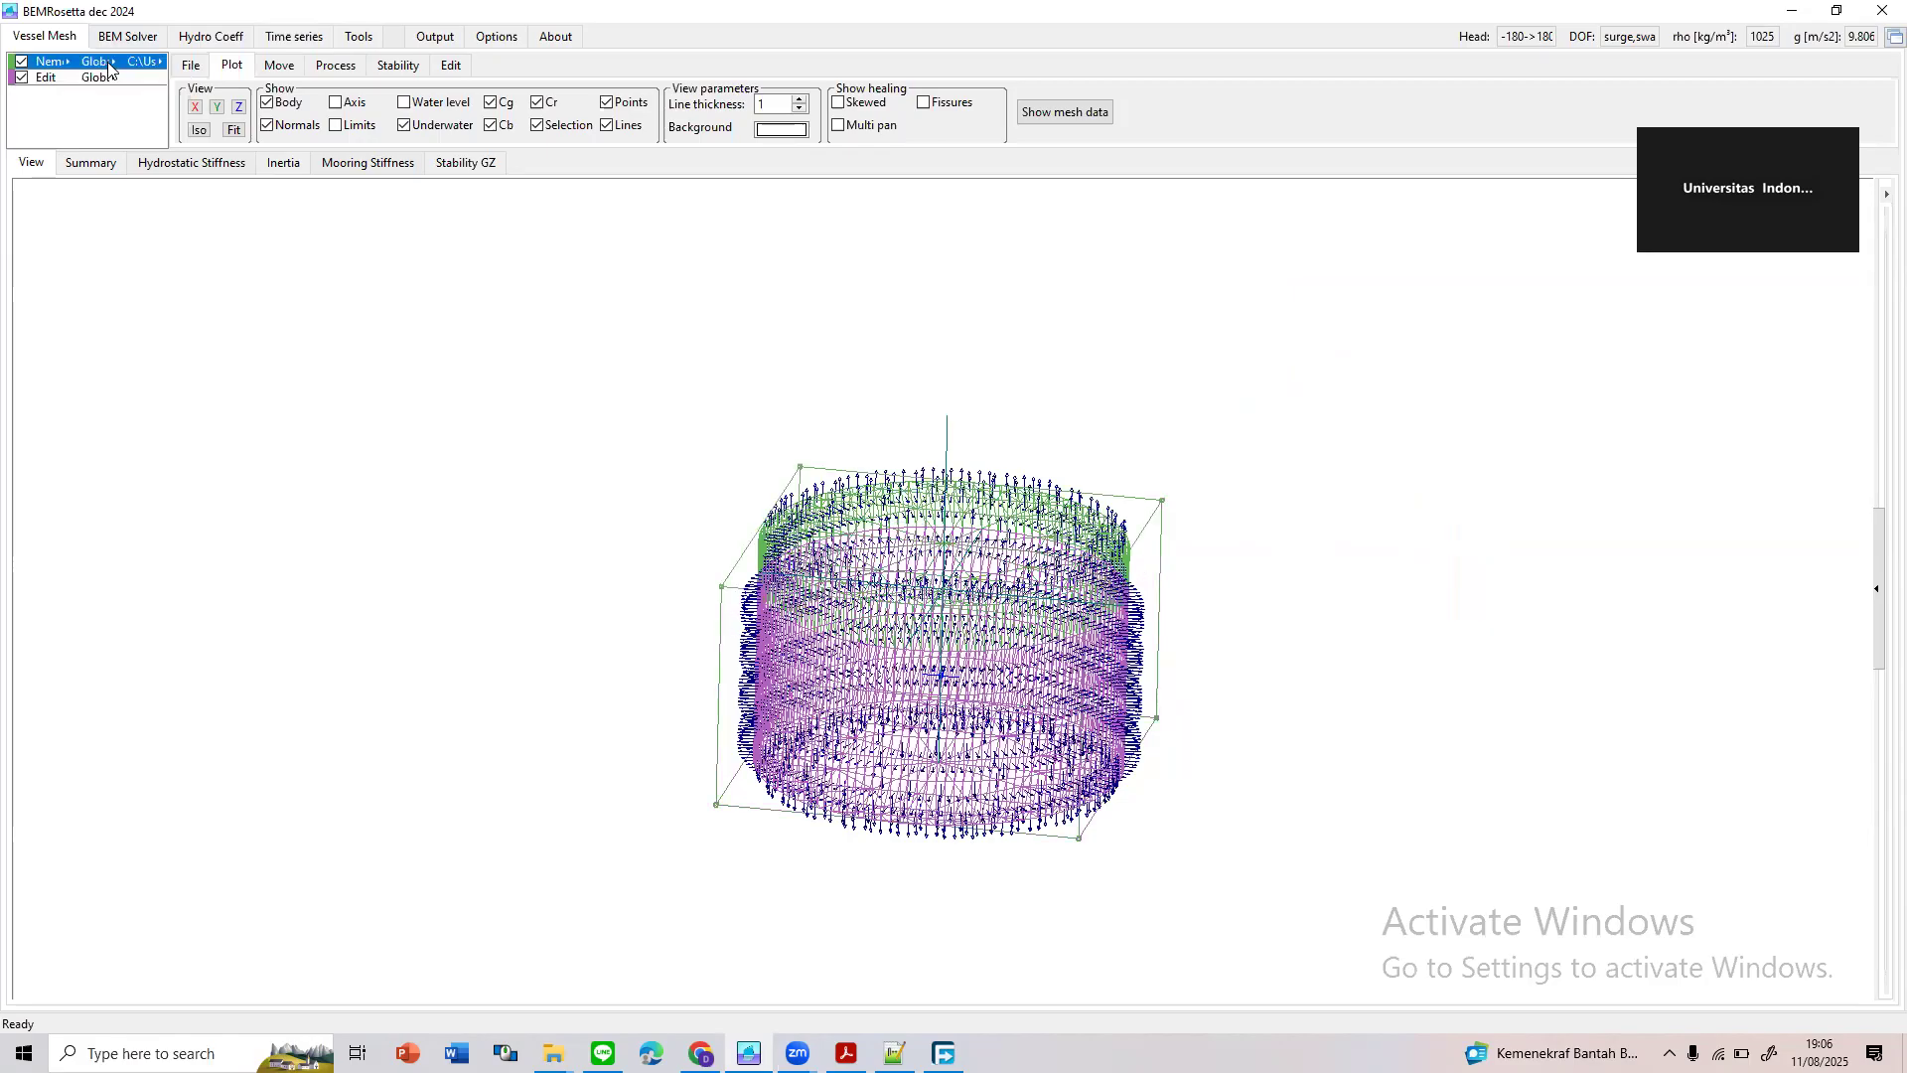
pyautogui.rightClick(107, 62)
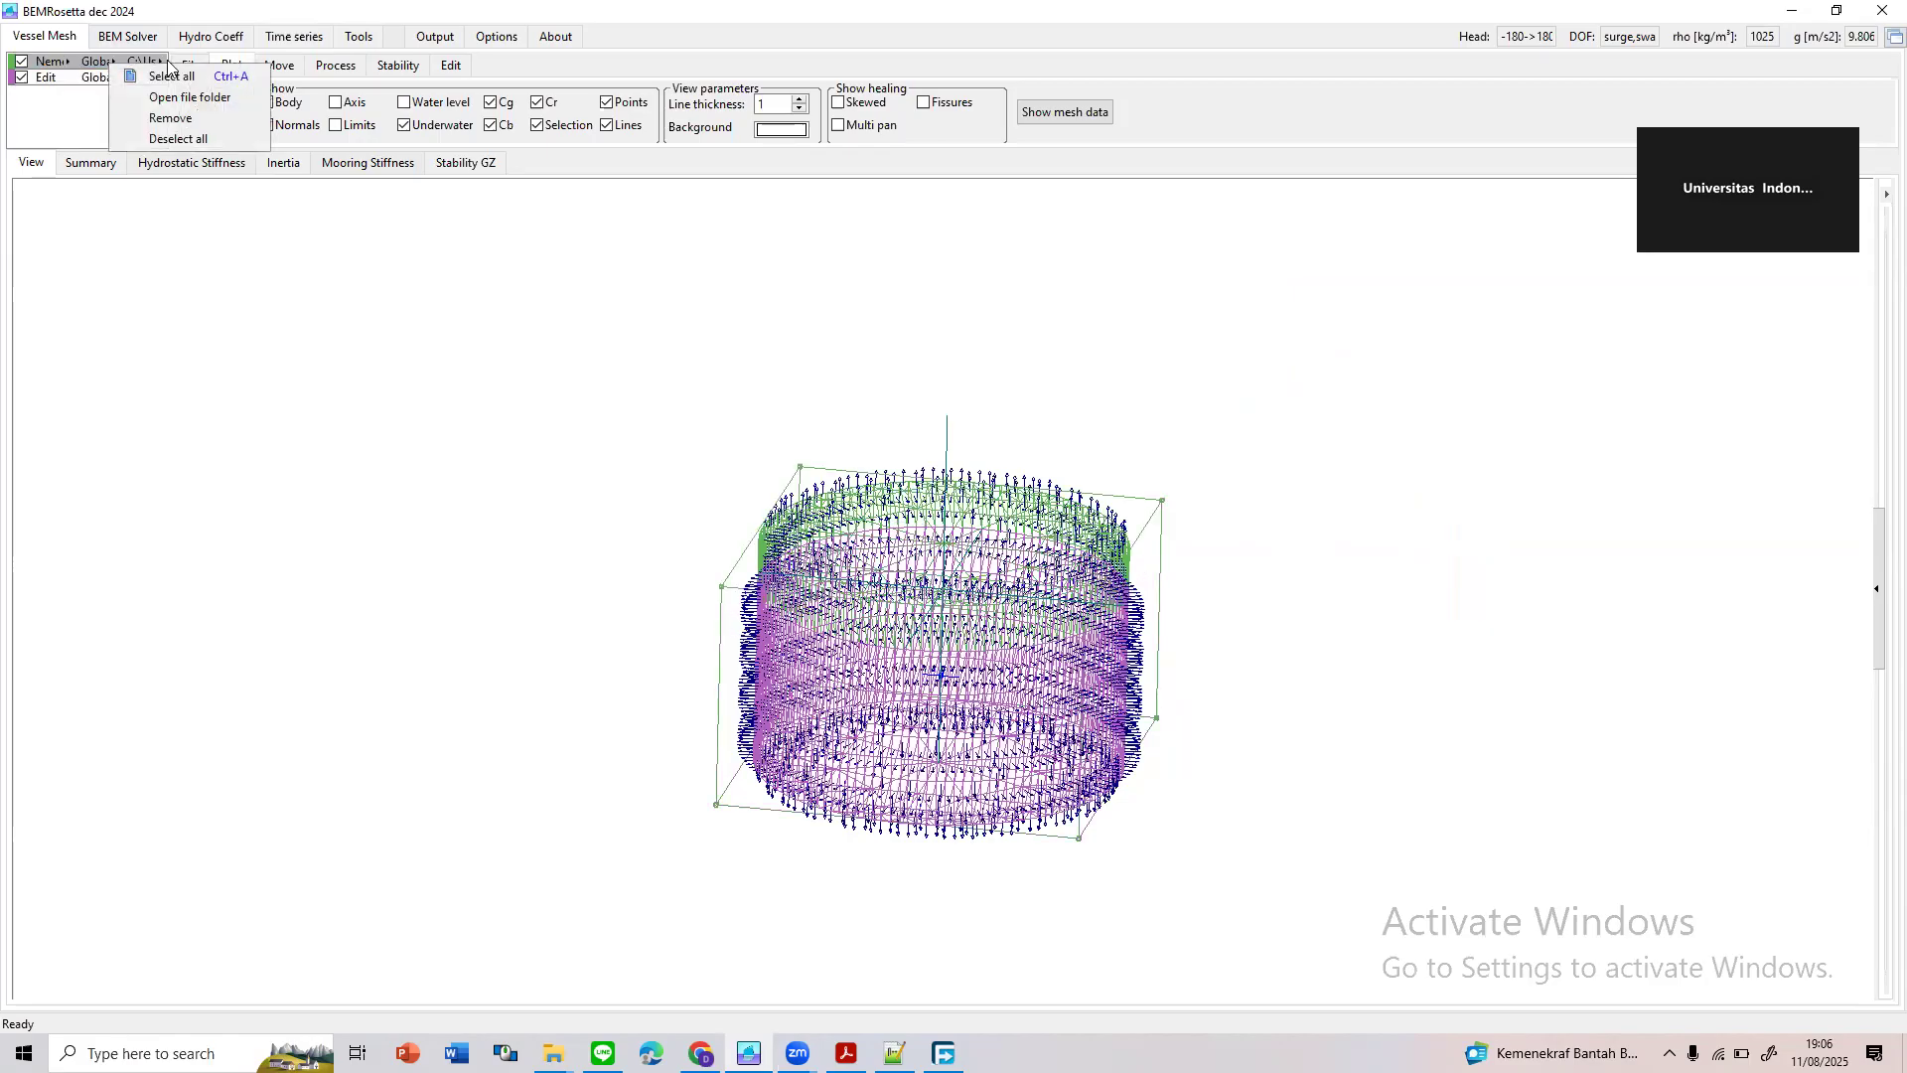
pyautogui.click(170, 119)
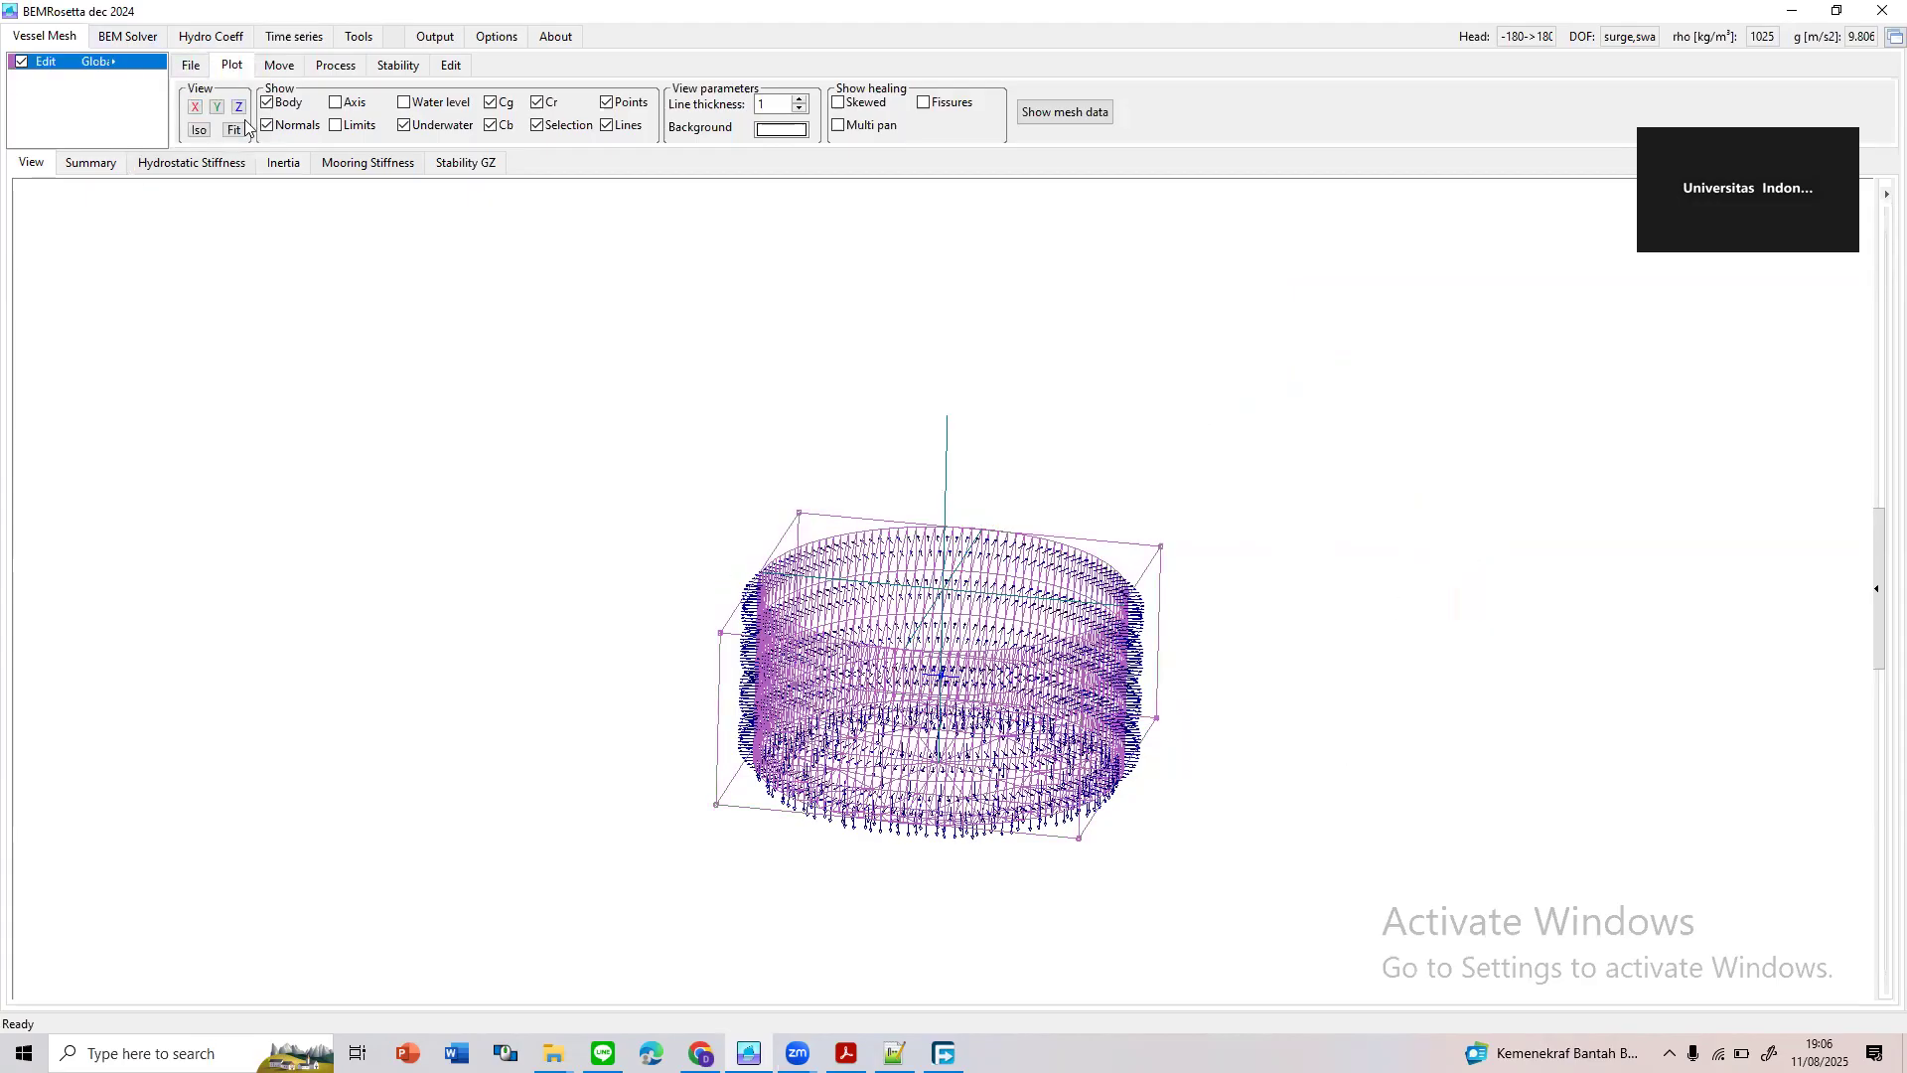
pyautogui.moveTo(1315, 775); pyautogui.dragTo(661, 535)
# Export the untranslated wet-side hull in Nemoh .dat format as G2 in the Geometri folder
pyautogui.click(193, 67)
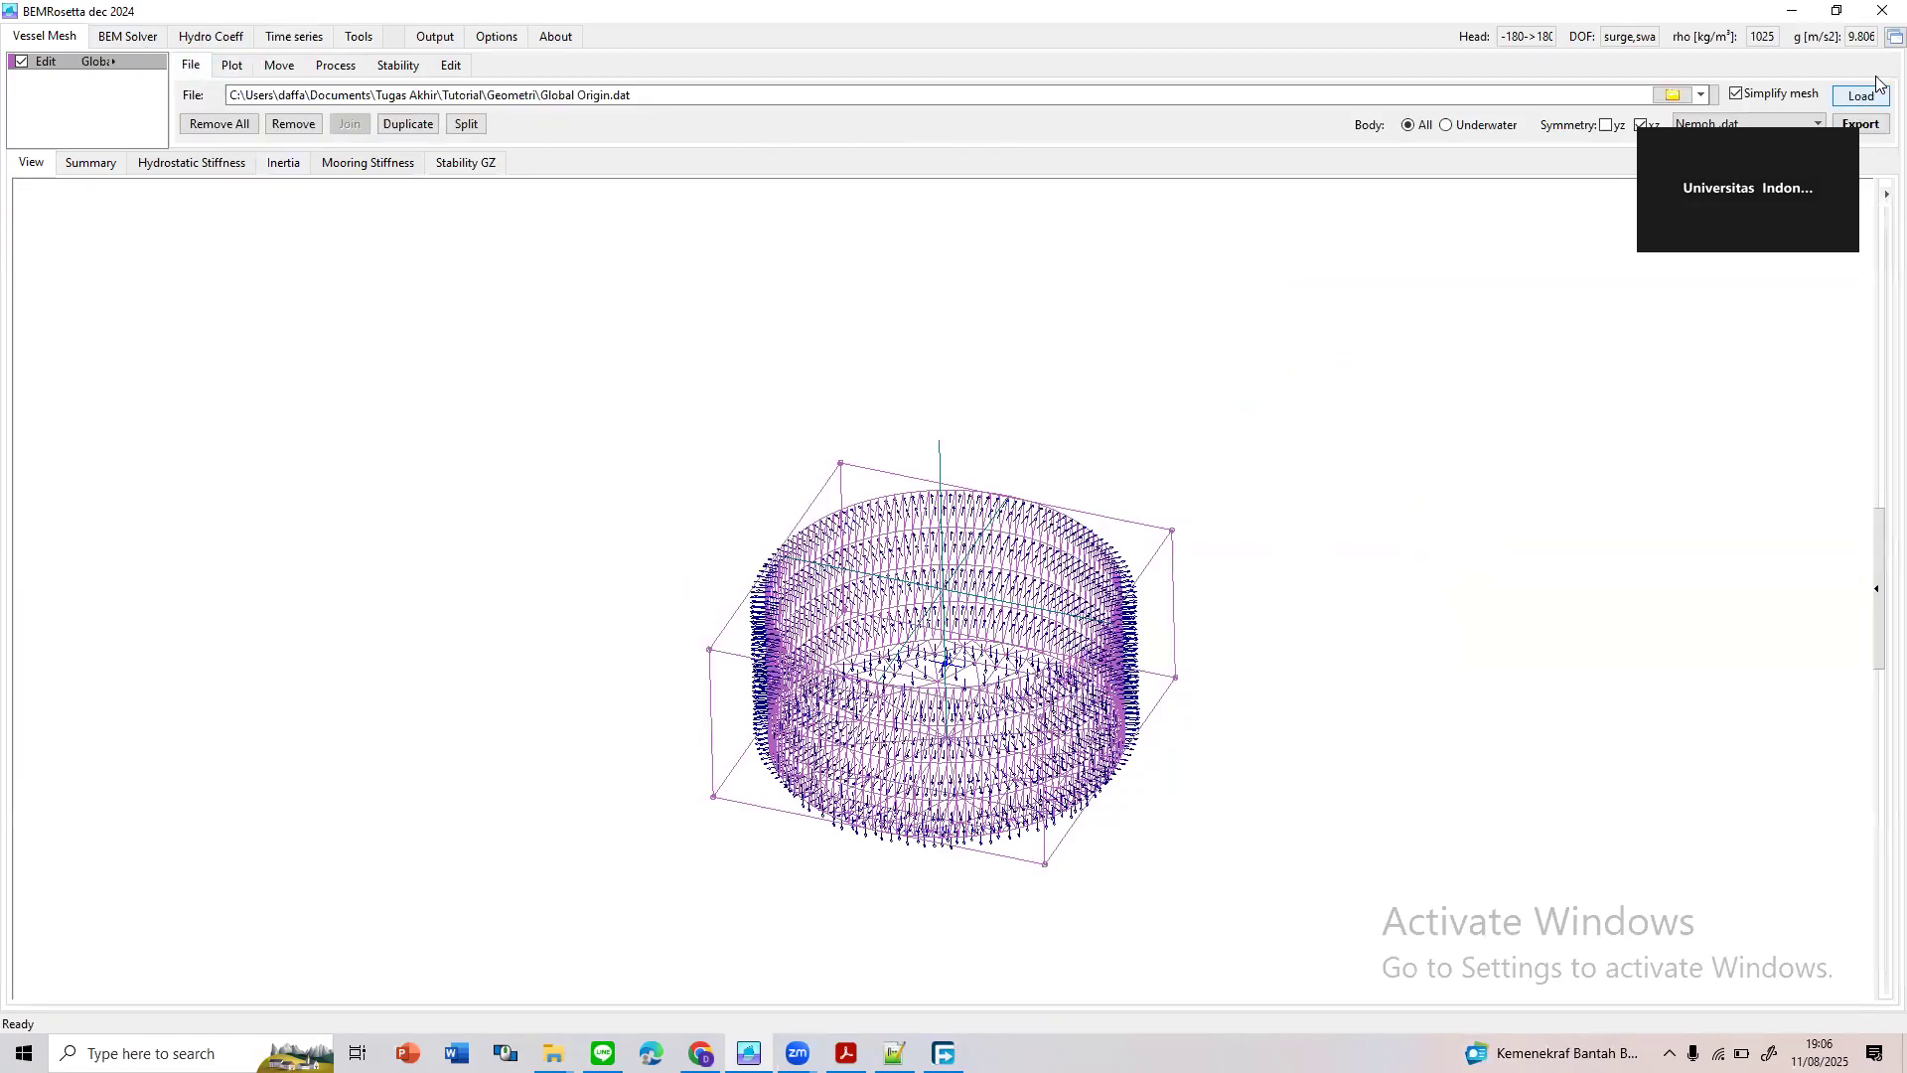
pyautogui.click(1860, 124)
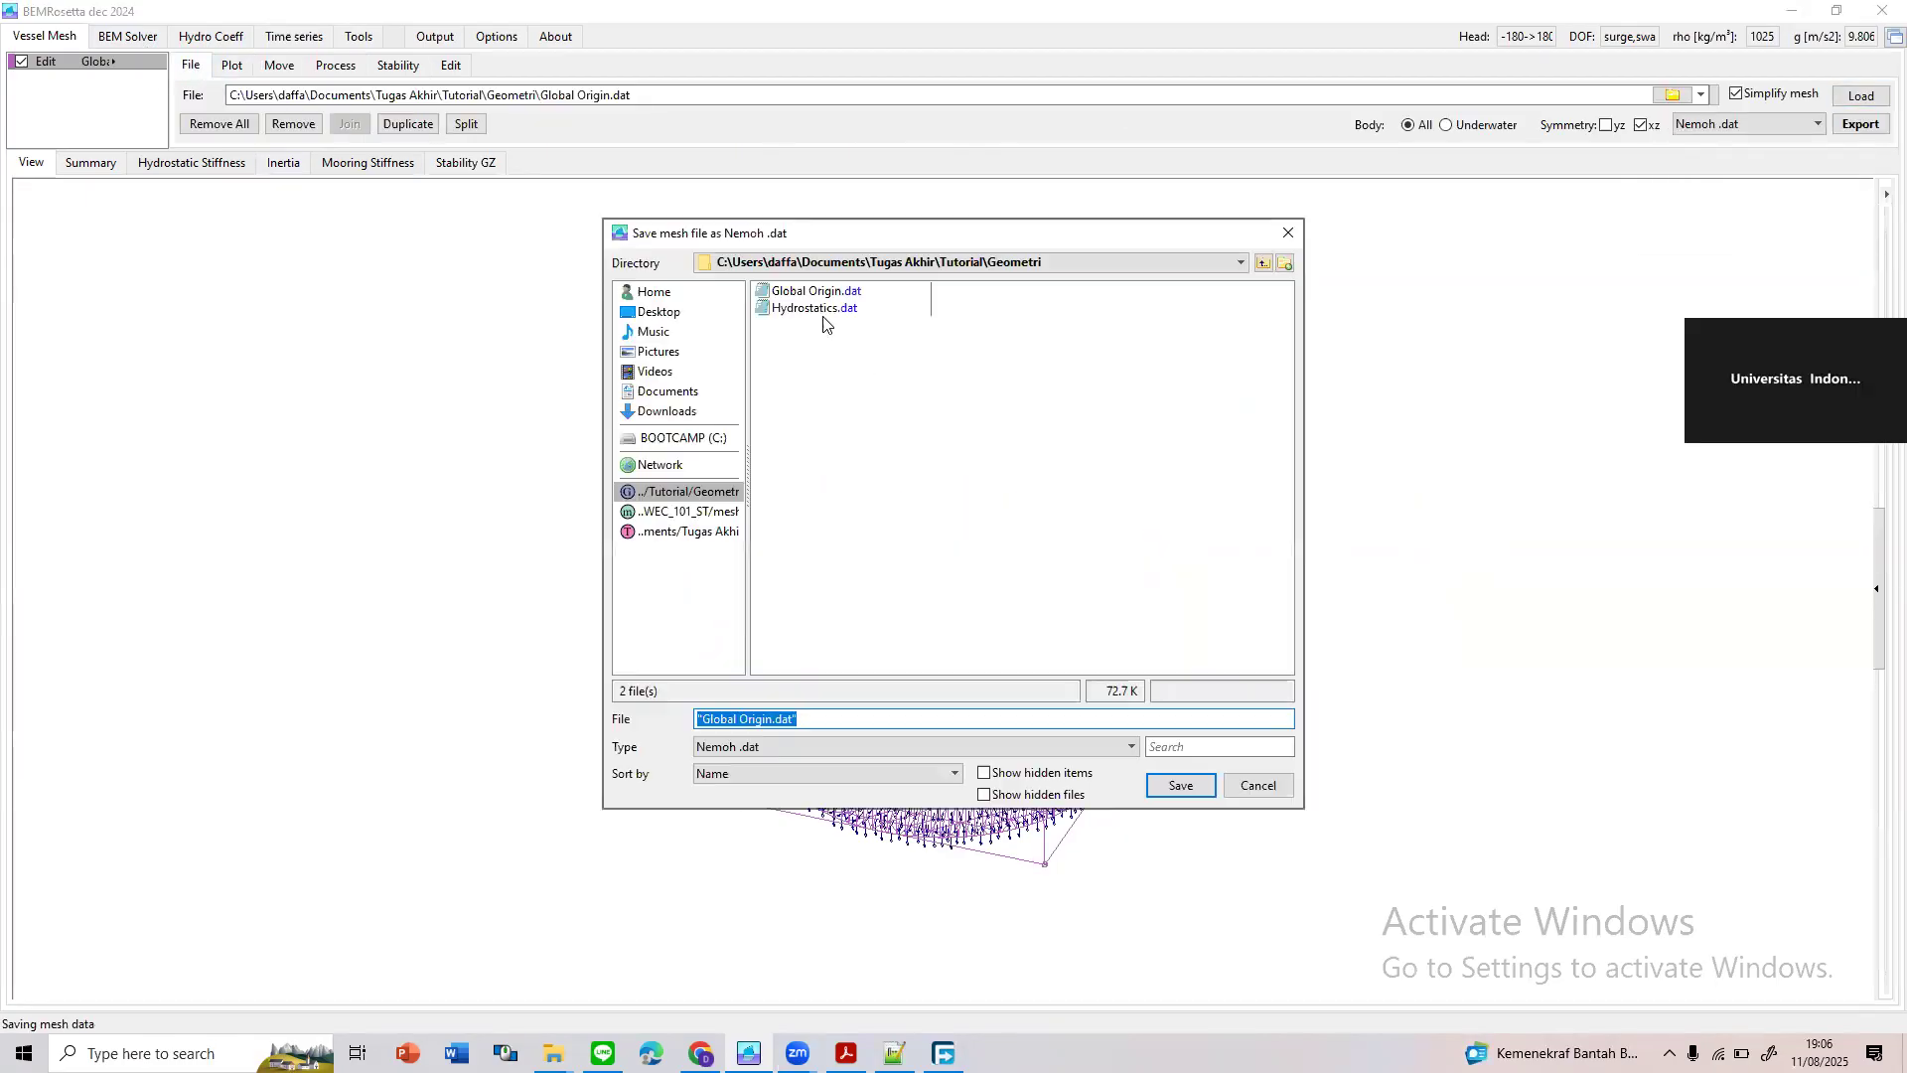
pyautogui.press('BackSpace')
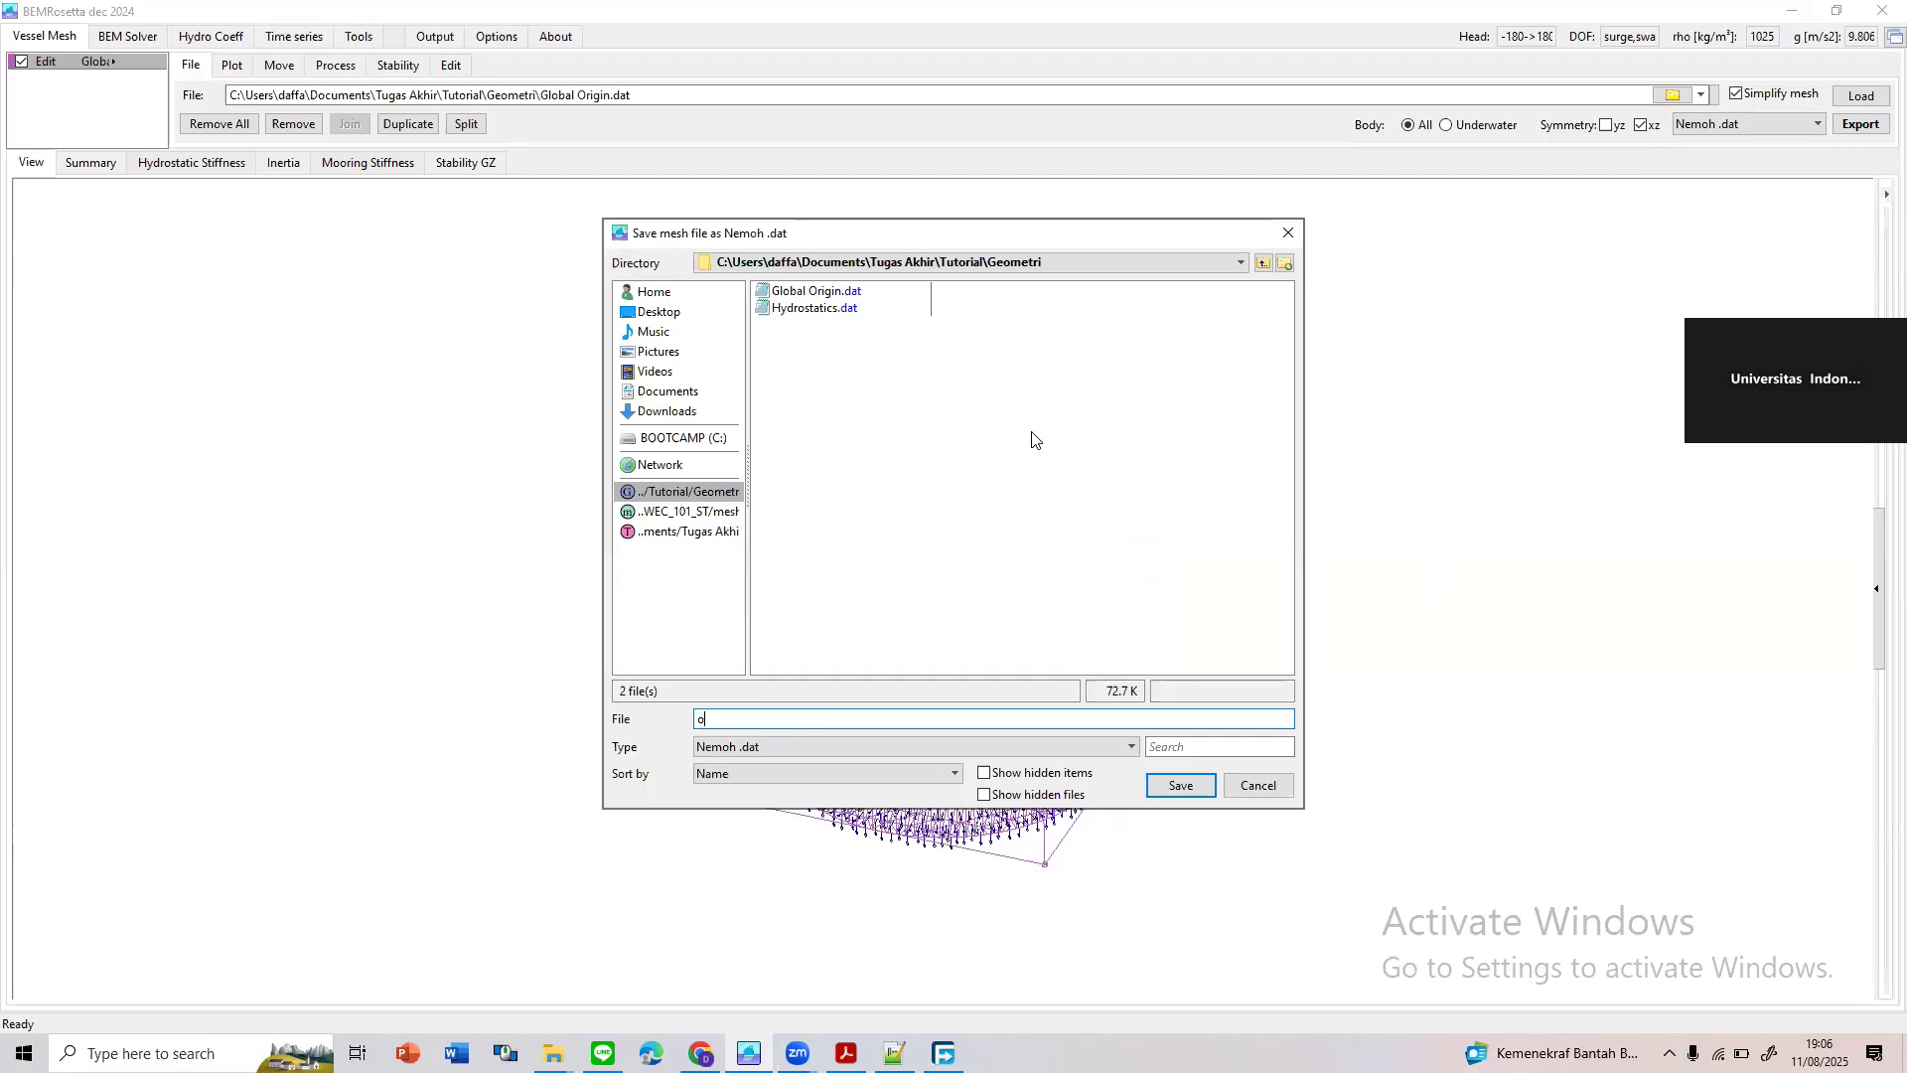
pyautogui.write('1')
pyautogui.press('BackSpace')
pyautogui.write('f')
pyautogui.press('BackSpace')
pyautogui.write('GO')
pyautogui.press('Return')
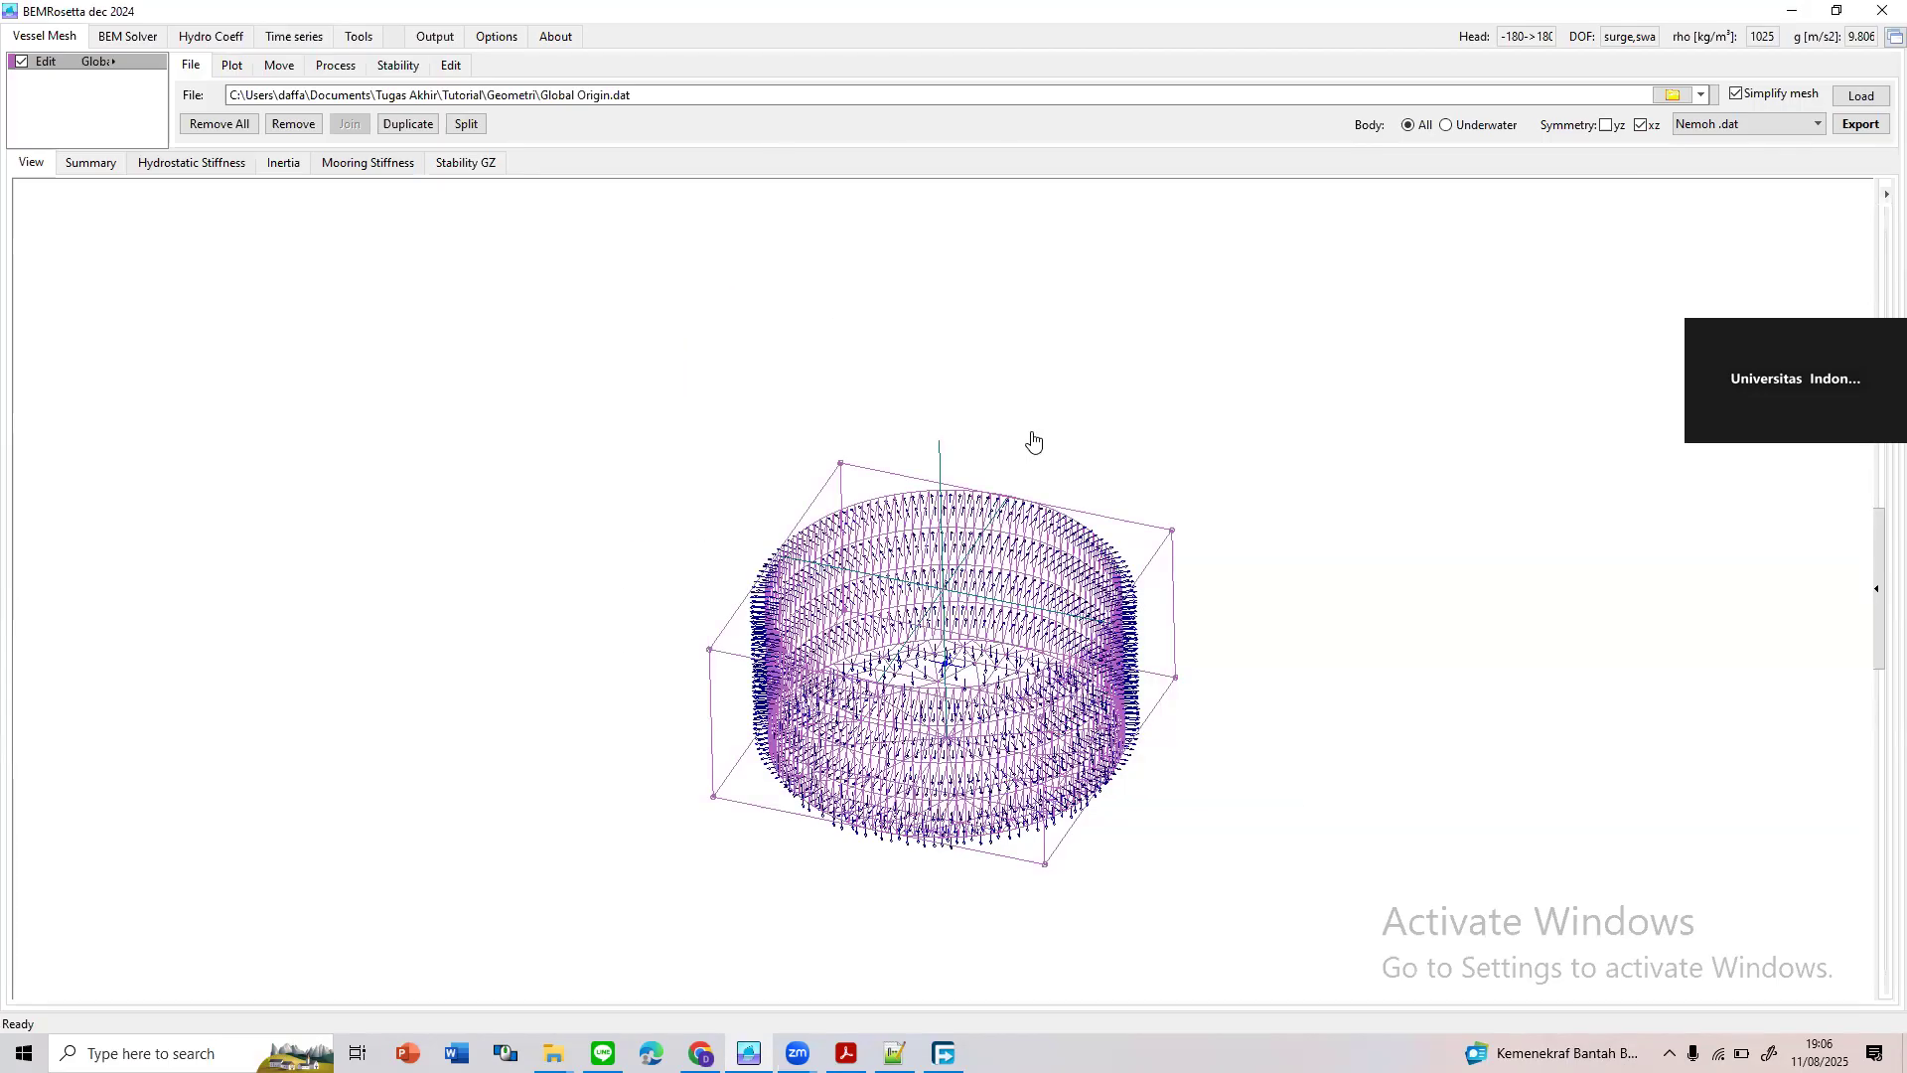
# Export the wet-side hull at the global origin in Nemoh .dat format as G1 in the Geometri folder
pyautogui.click(1858, 127)
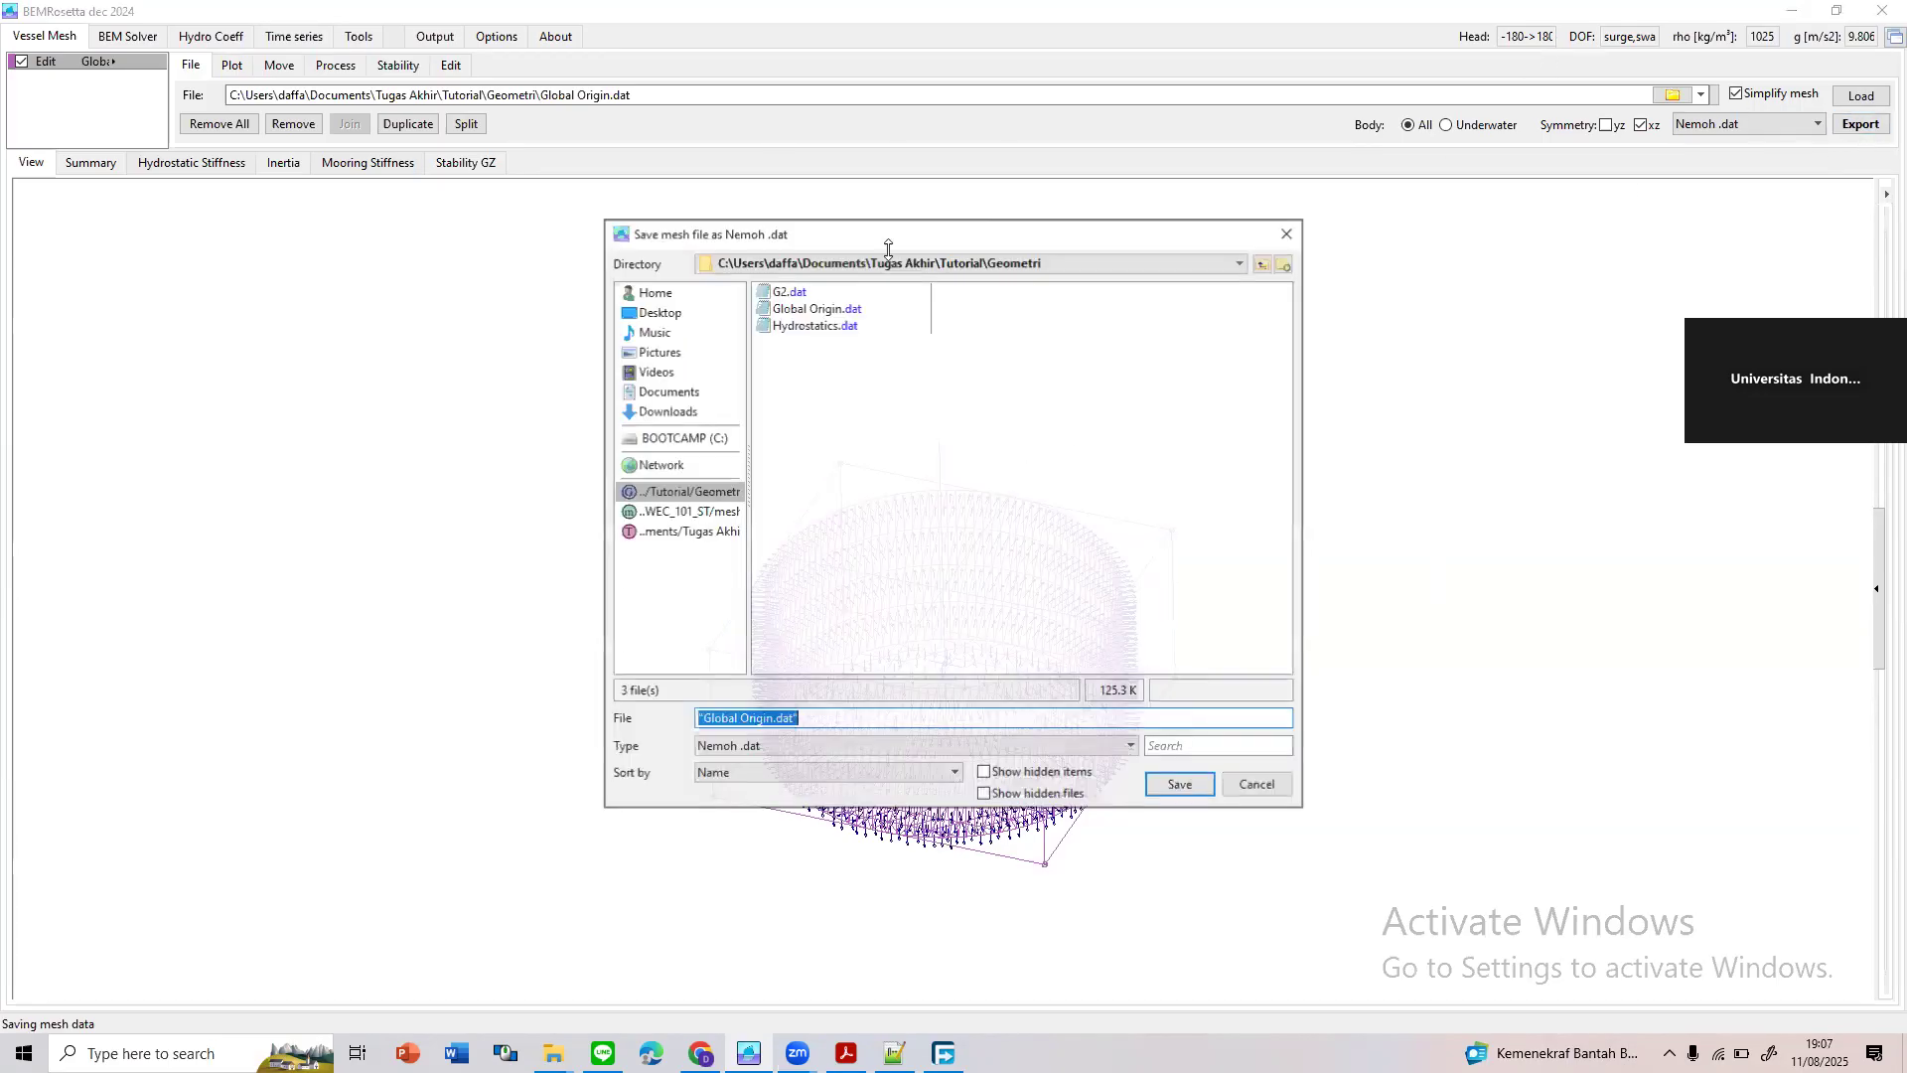
pyautogui.click(942, 746)
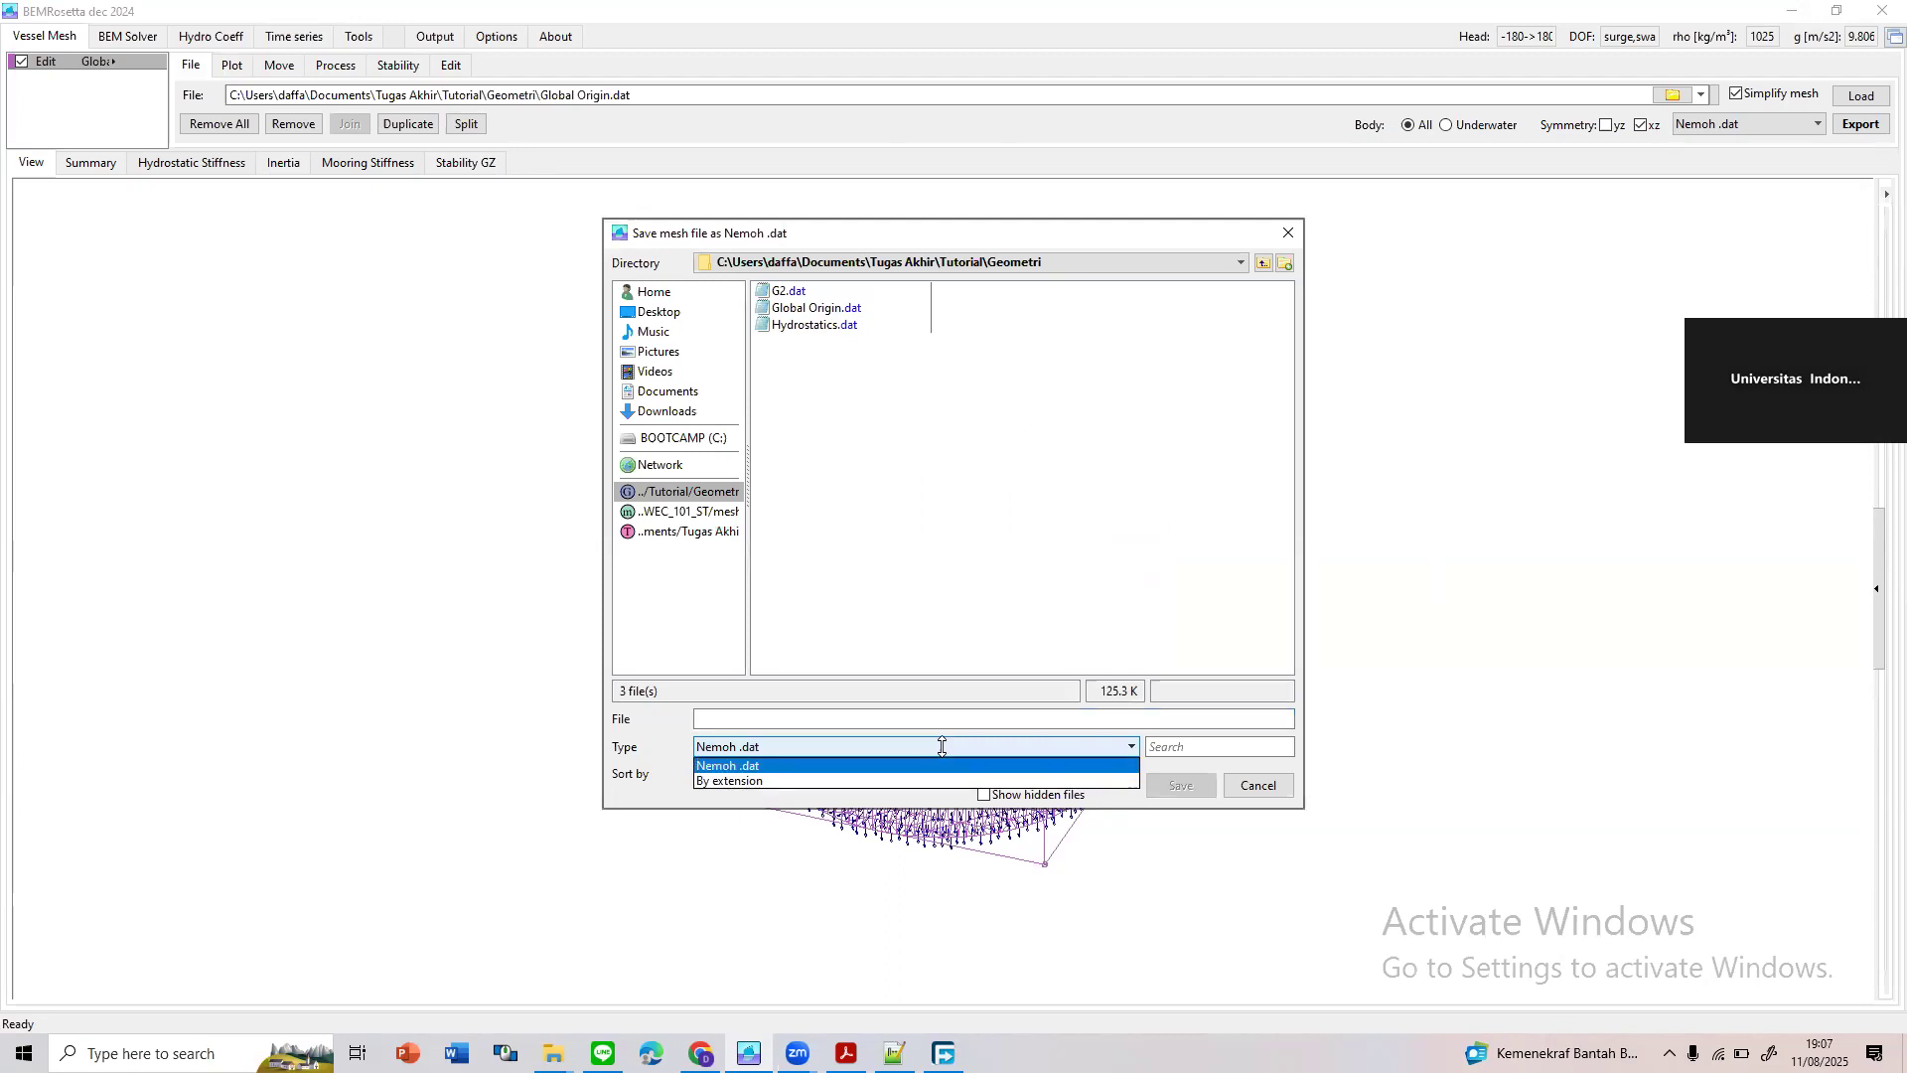
pyautogui.click(937, 721)
pyautogui.write('G1')
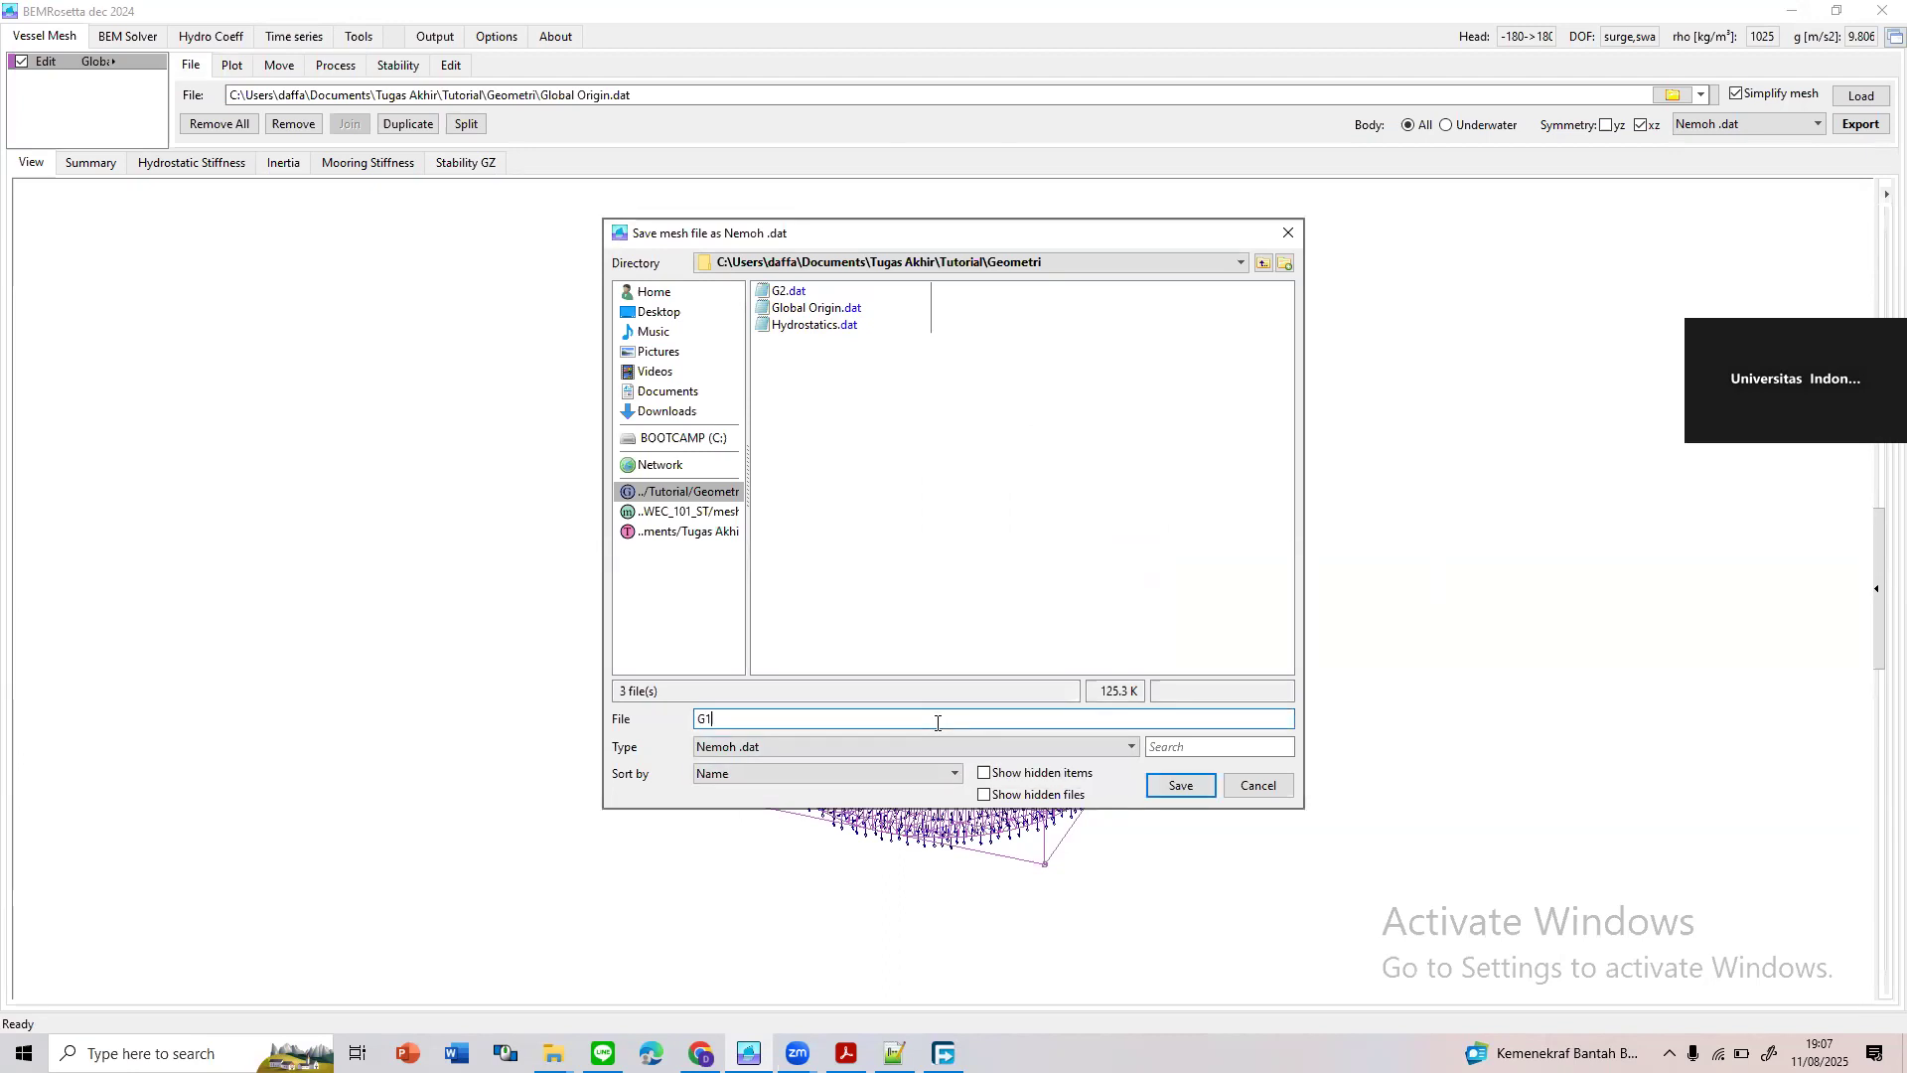
pyautogui.press('Return')
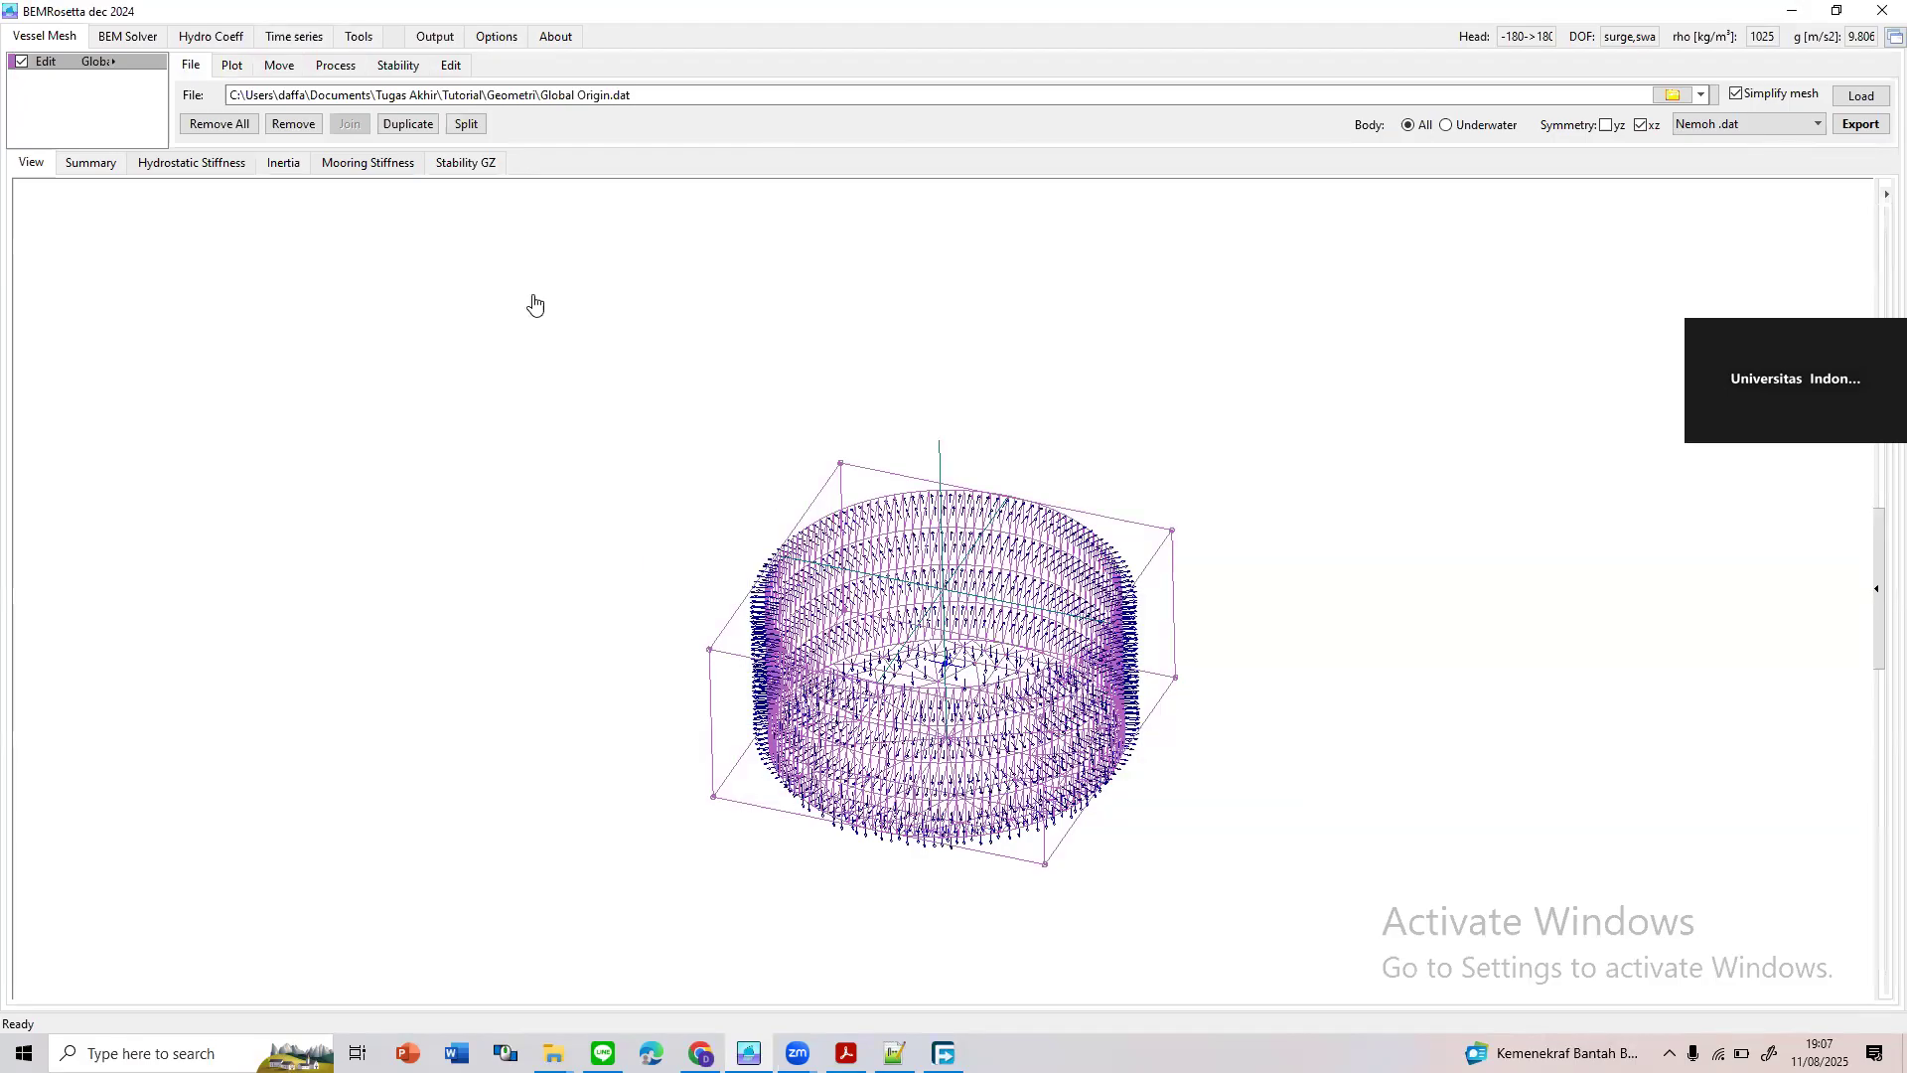
# Translate the wet-side hull 2 m along x, with y left at 0
pyautogui.moveTo(1160, 552); pyautogui.dragTo(1200, 564)
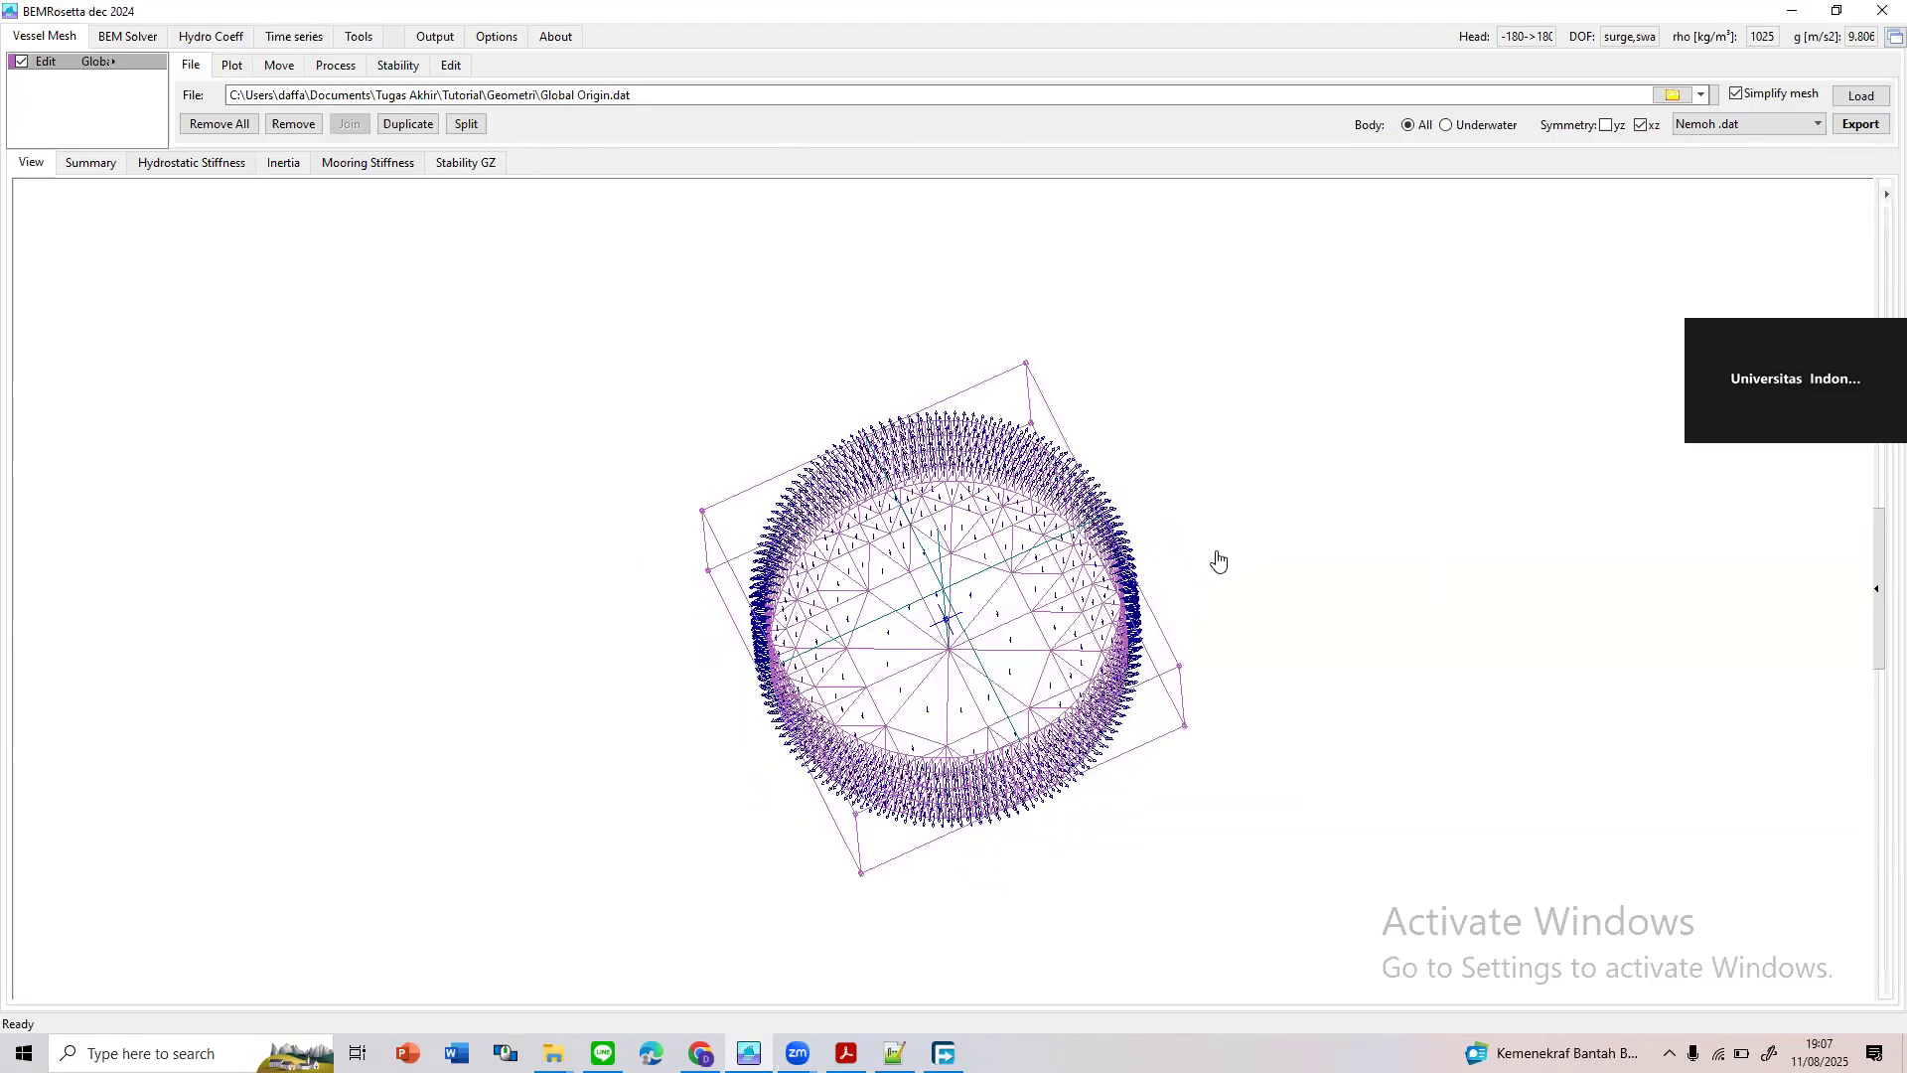
pyautogui.scroll(-3, 1326, 486)
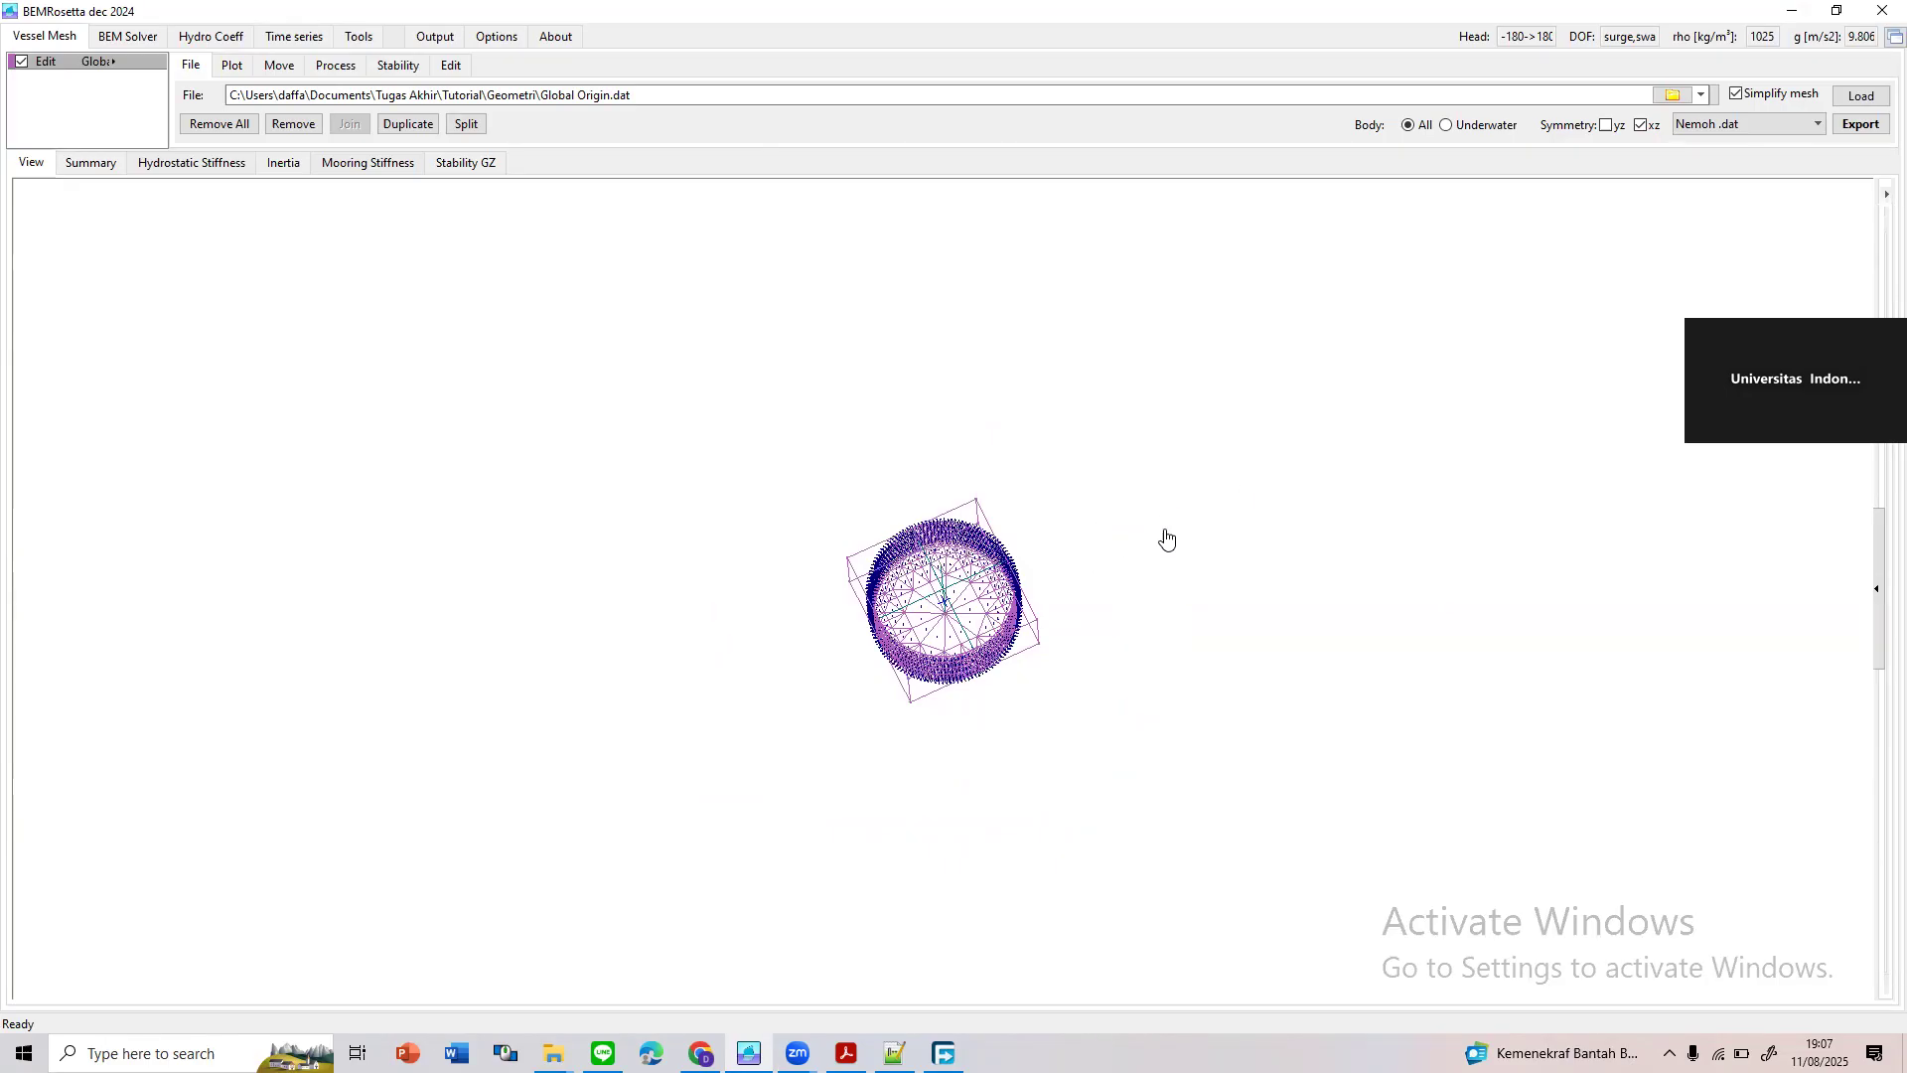
pyautogui.click(279, 65)
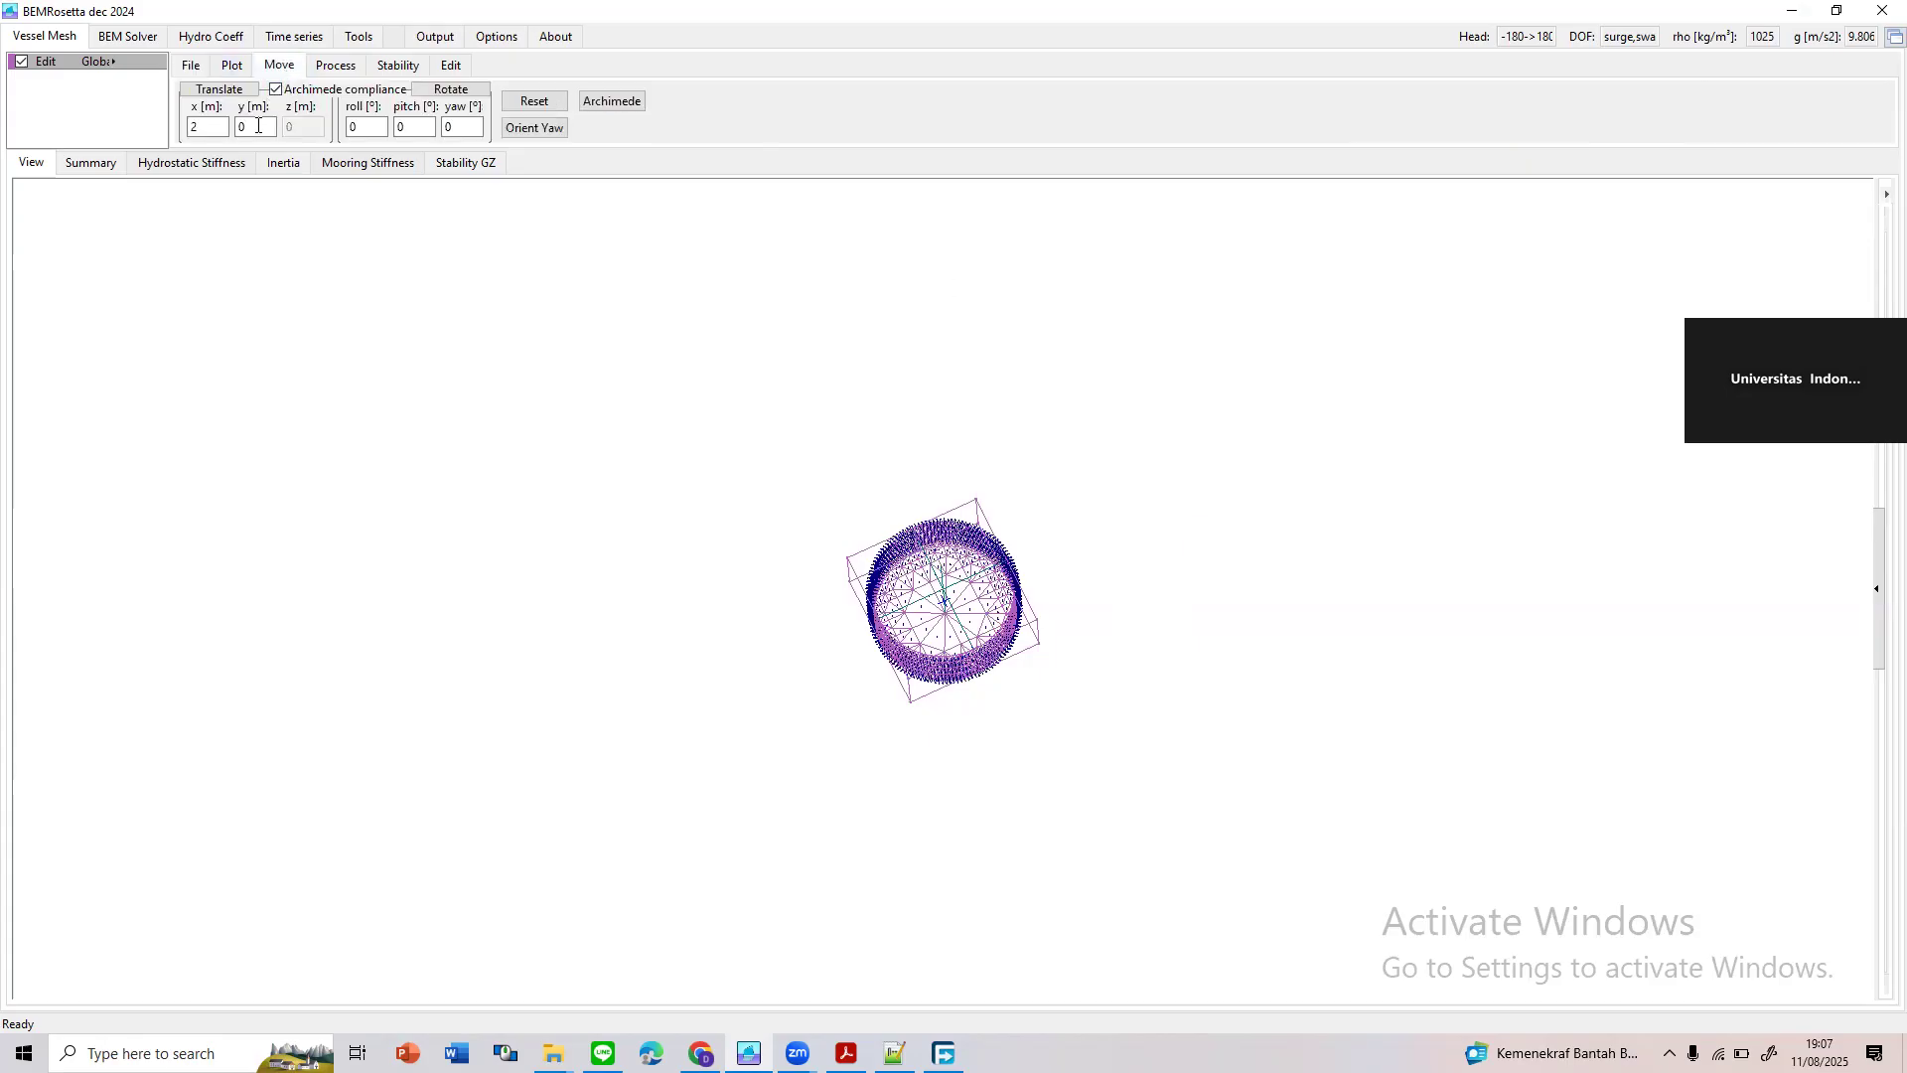
pyautogui.click(197, 127)
pyautogui.click(244, 89)
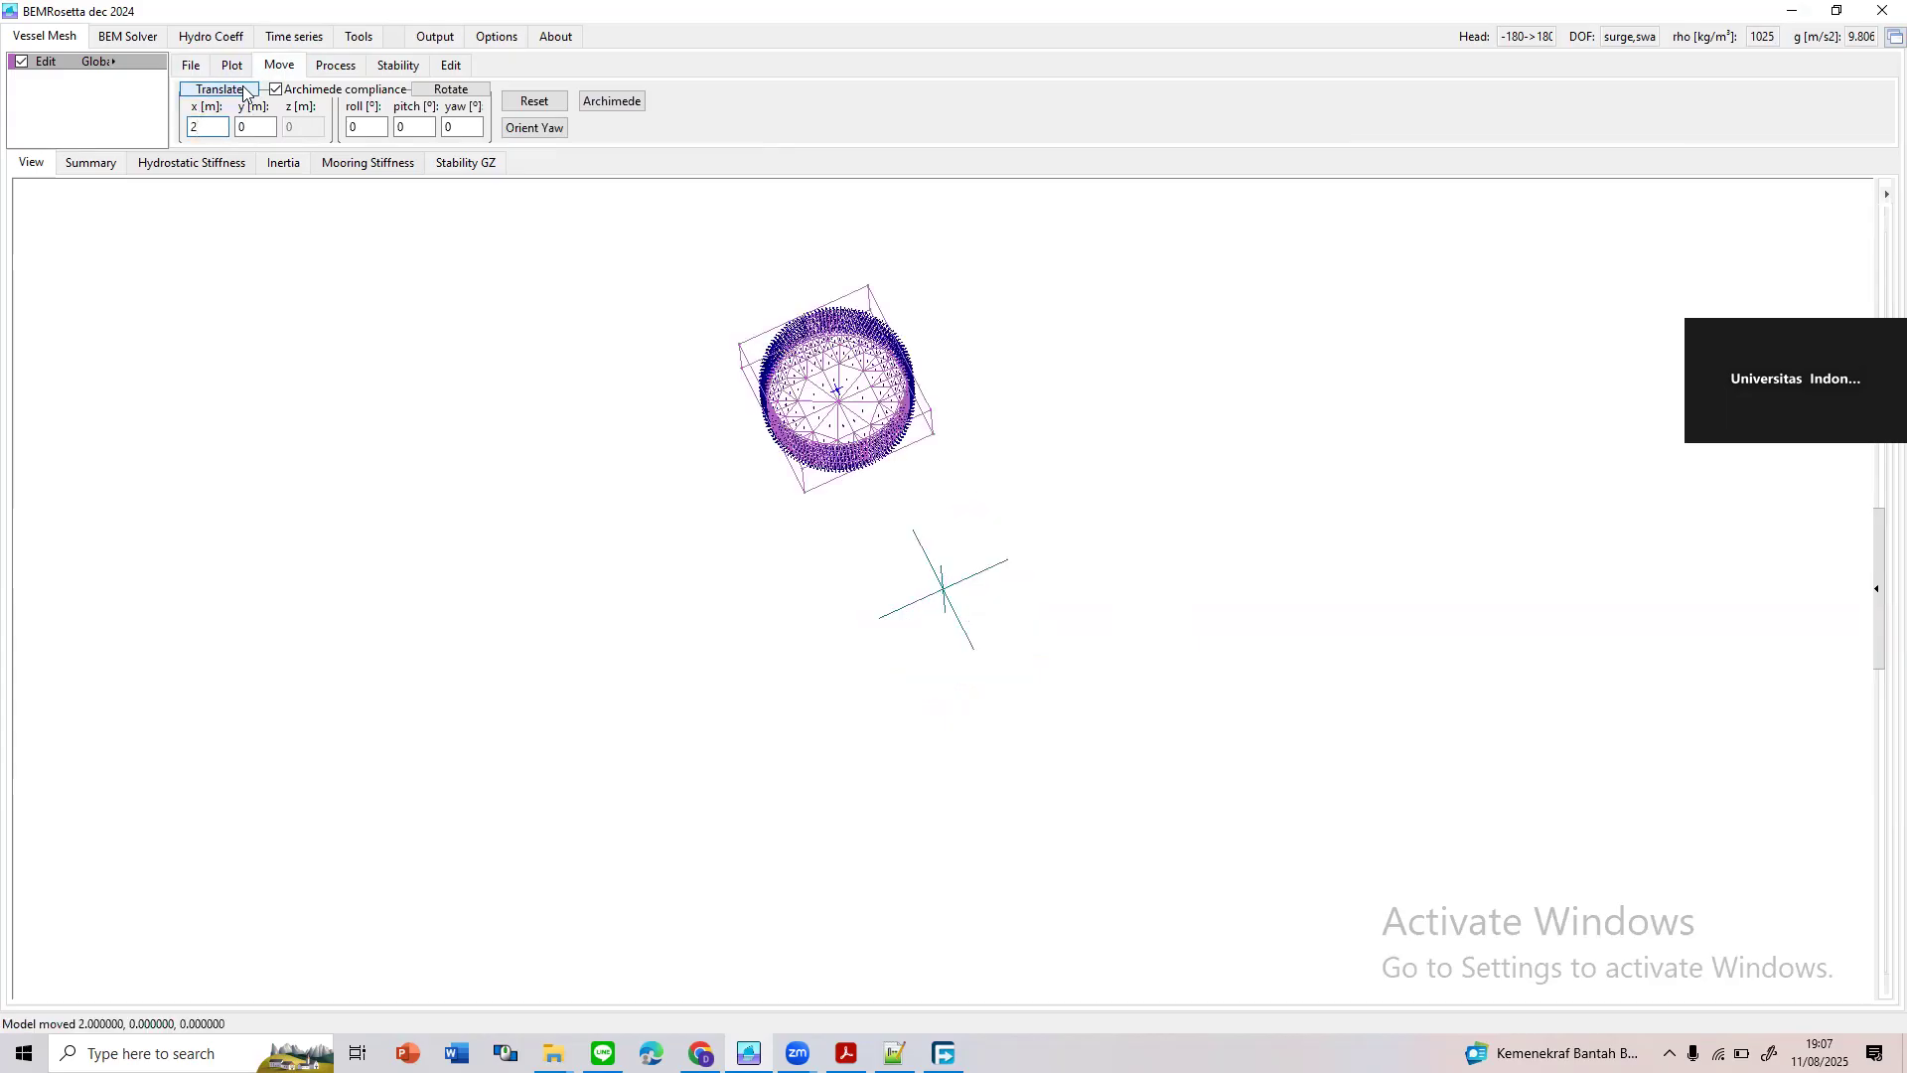
# Export the translated hull in Nemoh .dat format as G2, overwriting the existing G2.dat in the Geometri folder
pyautogui.click(190, 65)
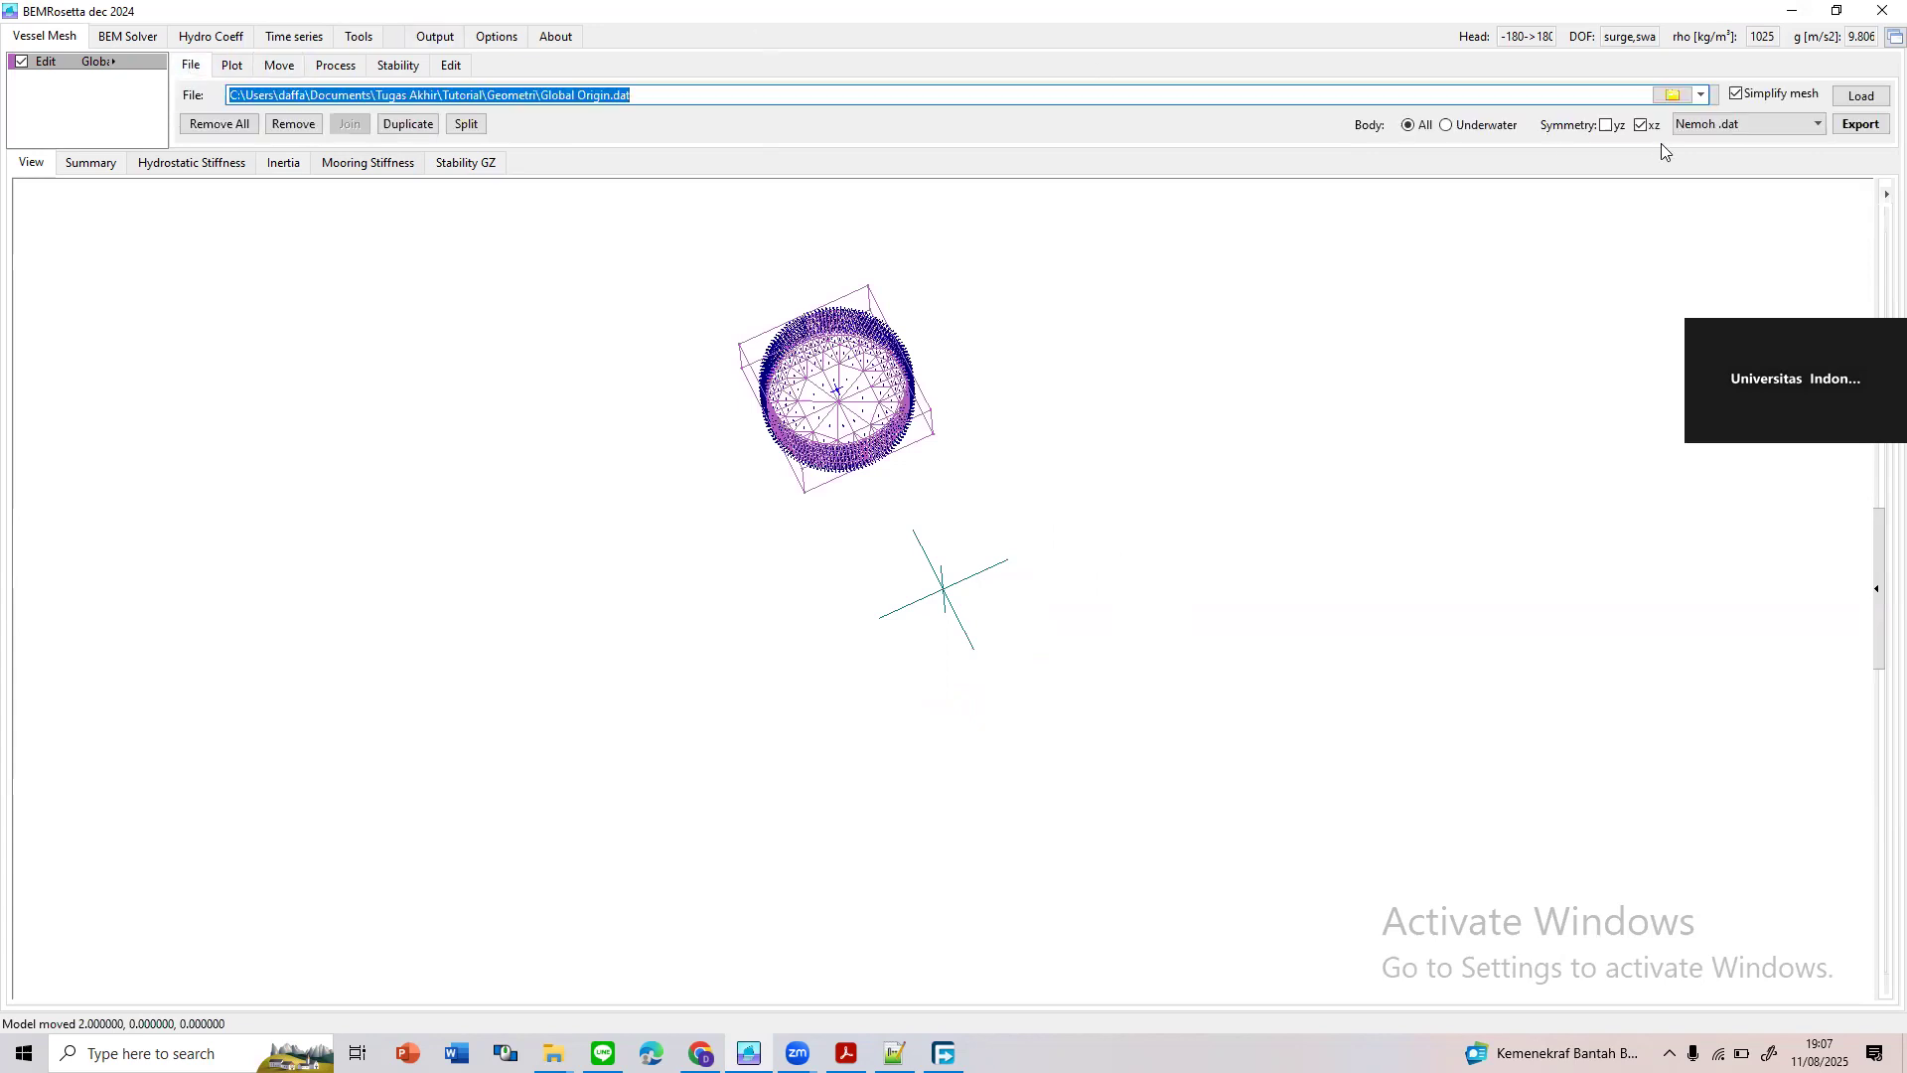
pyautogui.click(1853, 125)
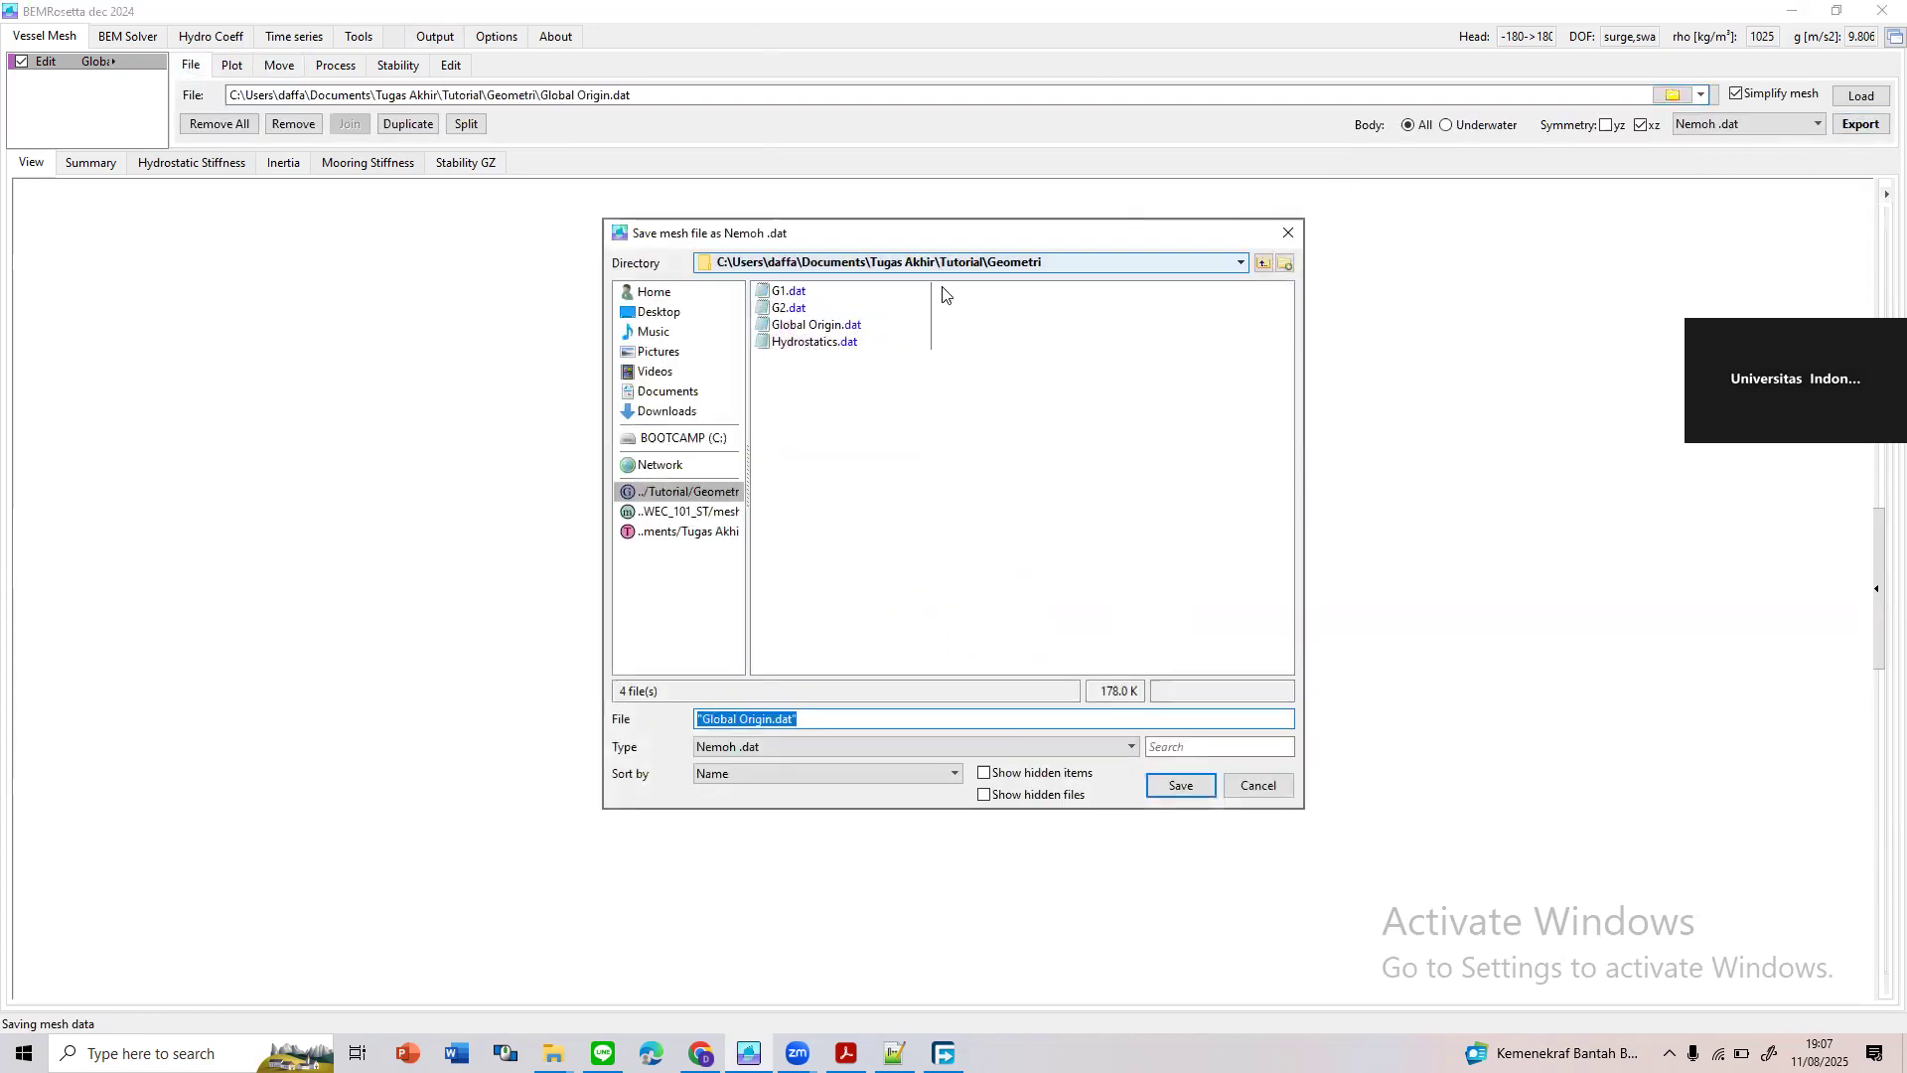
pyautogui.write('G2')
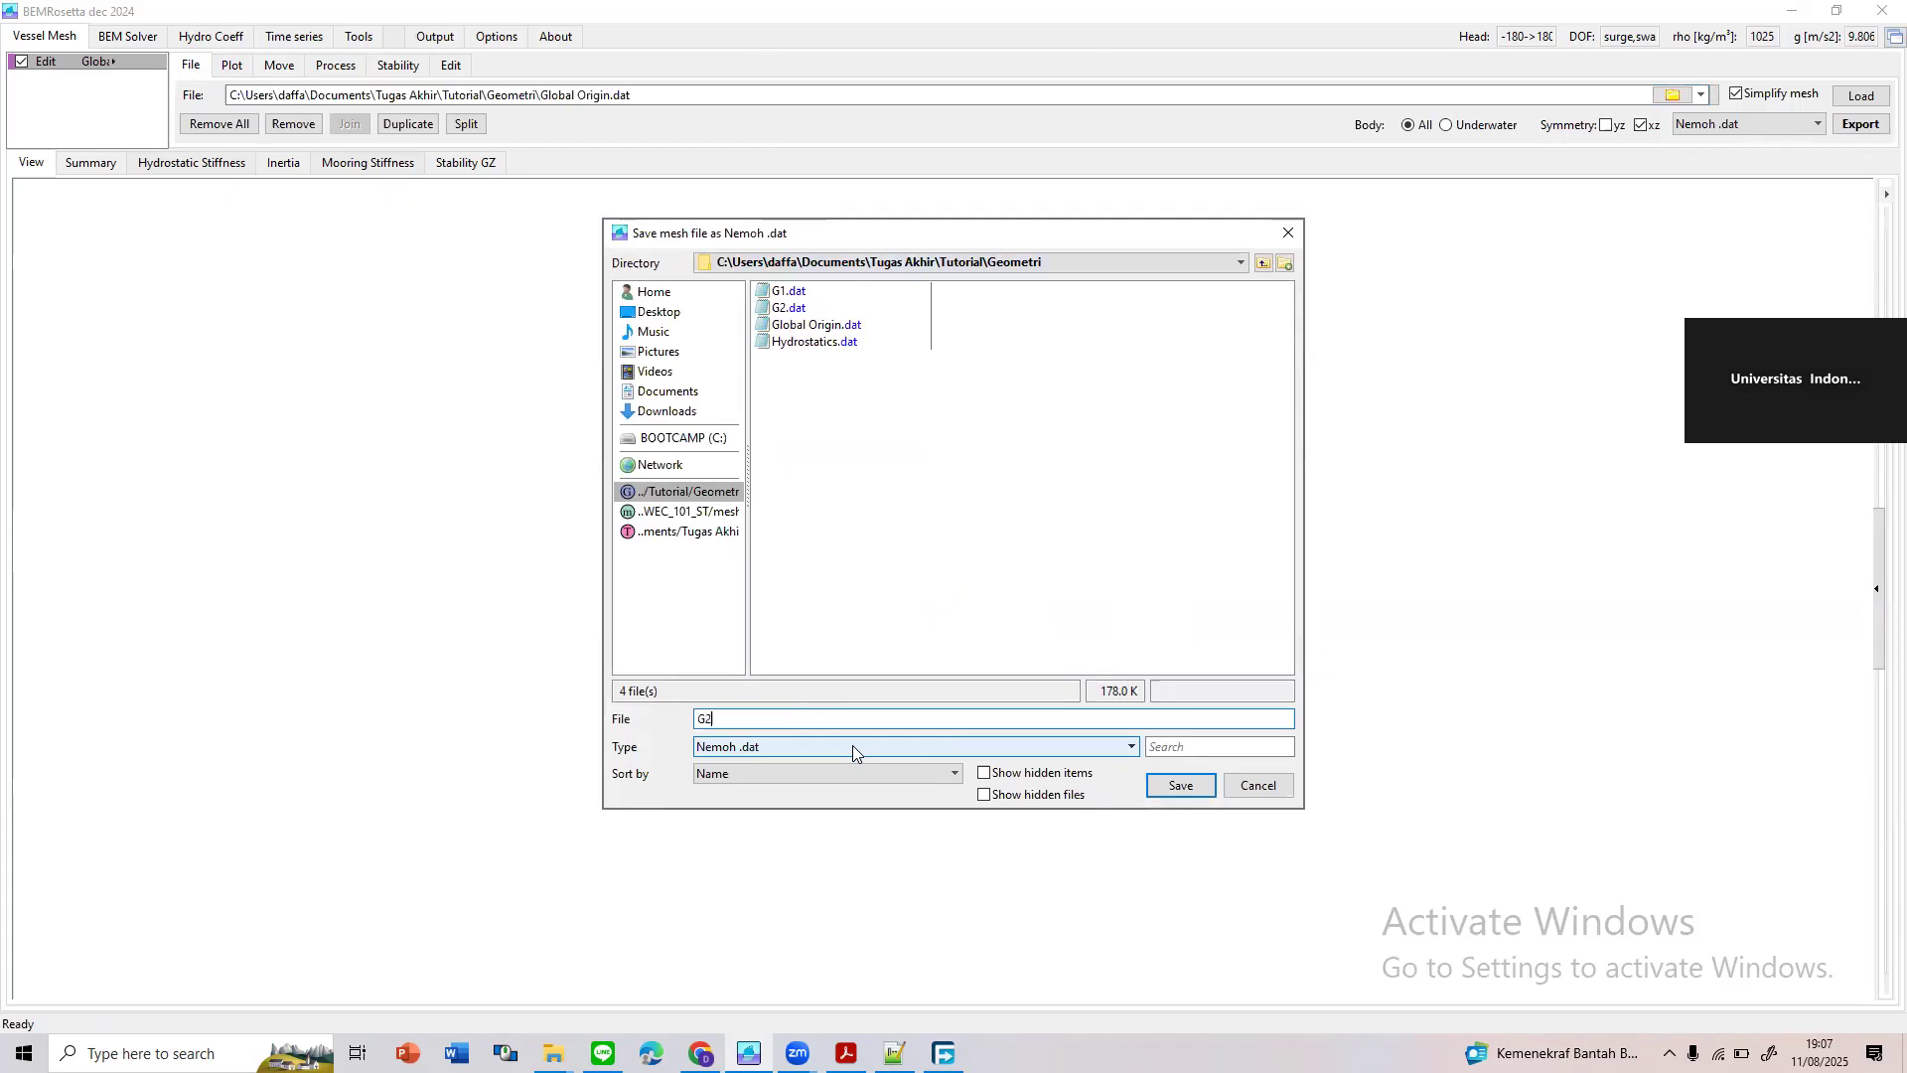
pyautogui.press('Return')
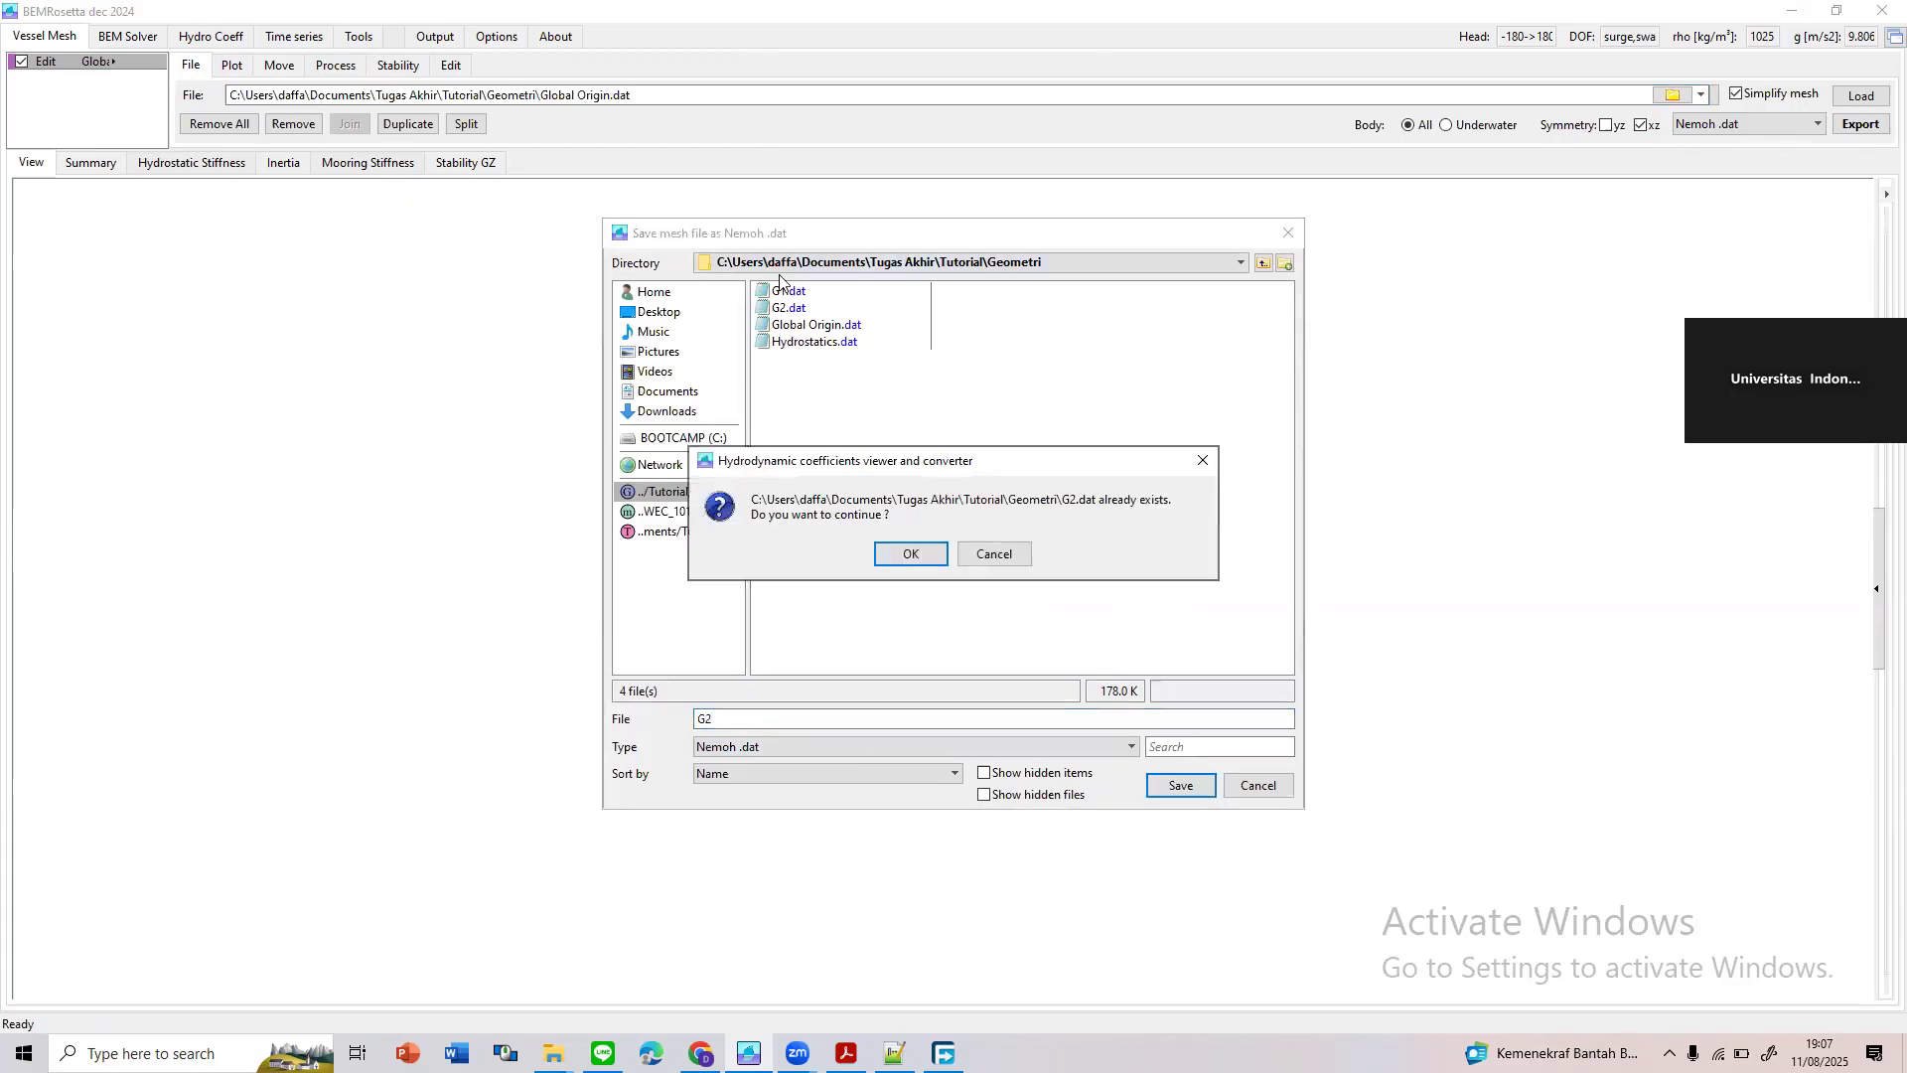
pyautogui.click(914, 553)
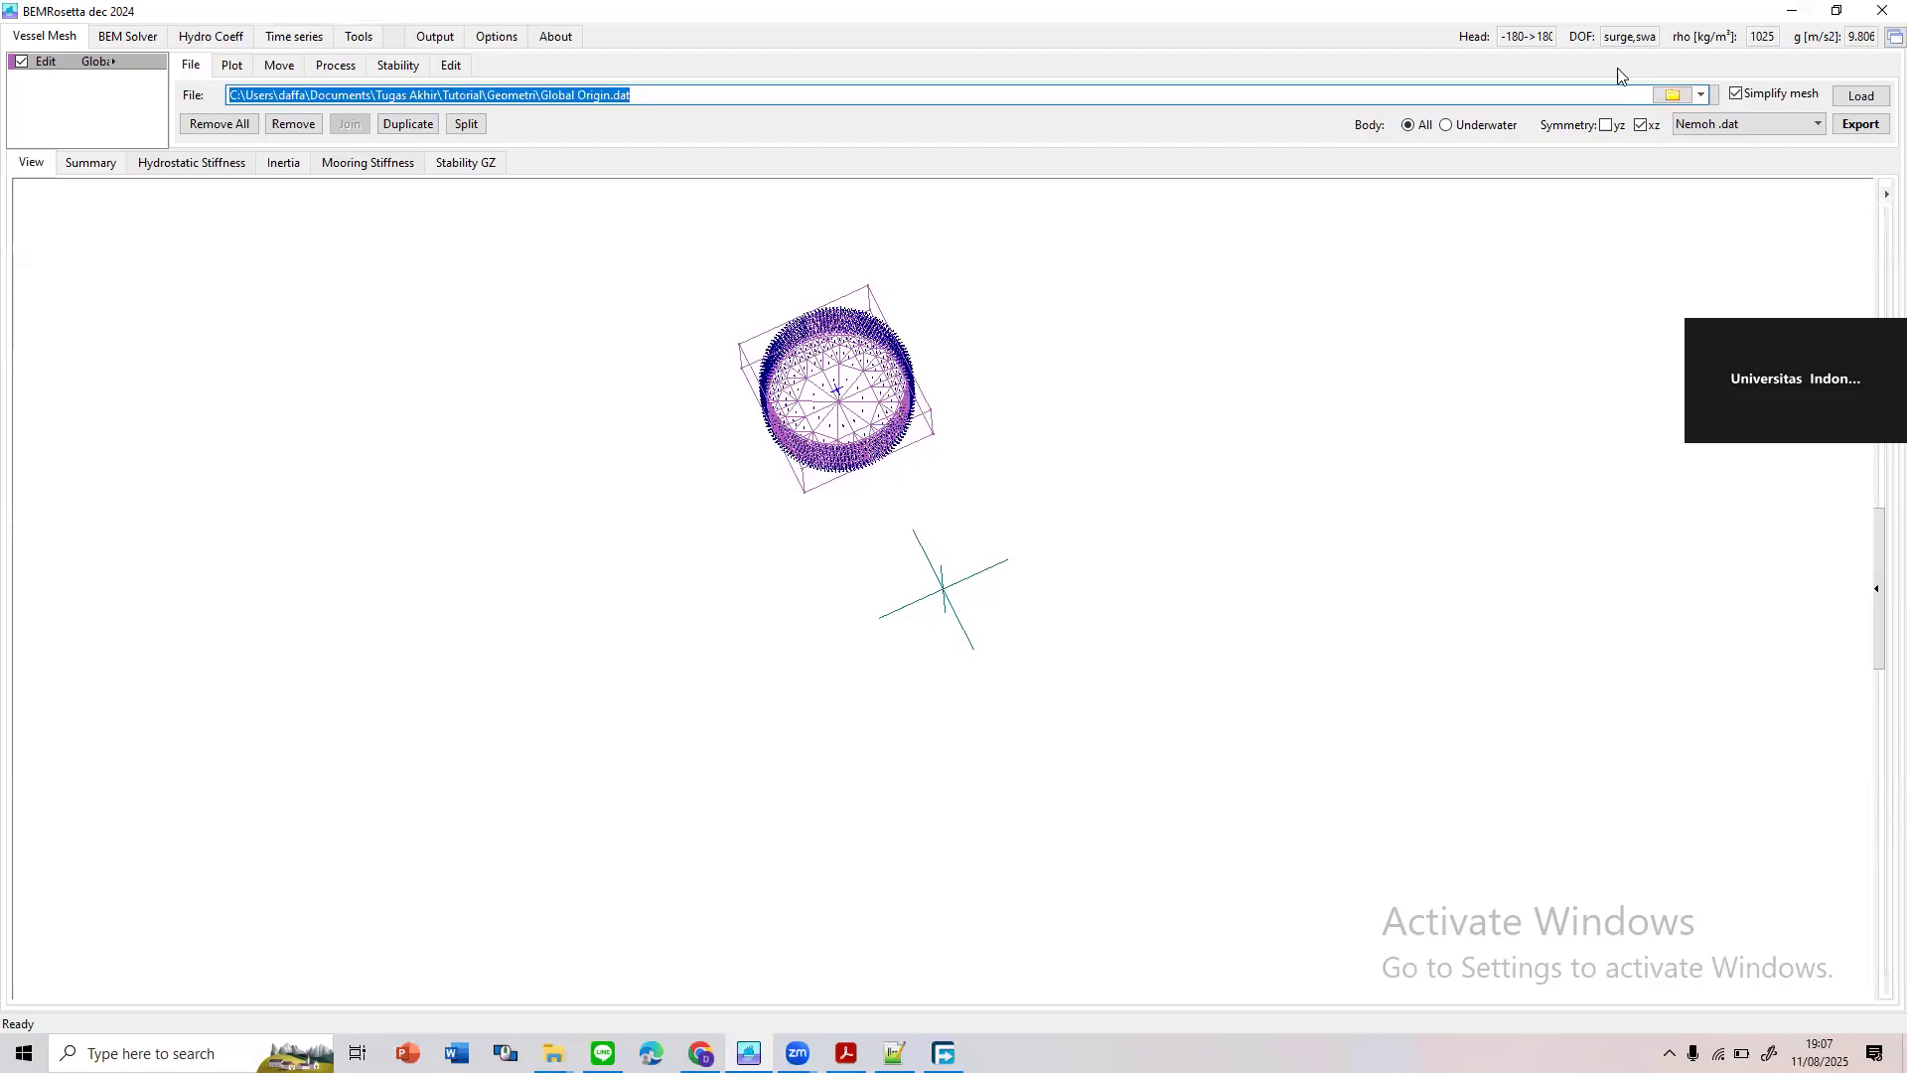
# Load G1.dat from the Geometri folder alongside the translated hull and compare the two bodies' positions from several angles
pyautogui.click(1661, 96)
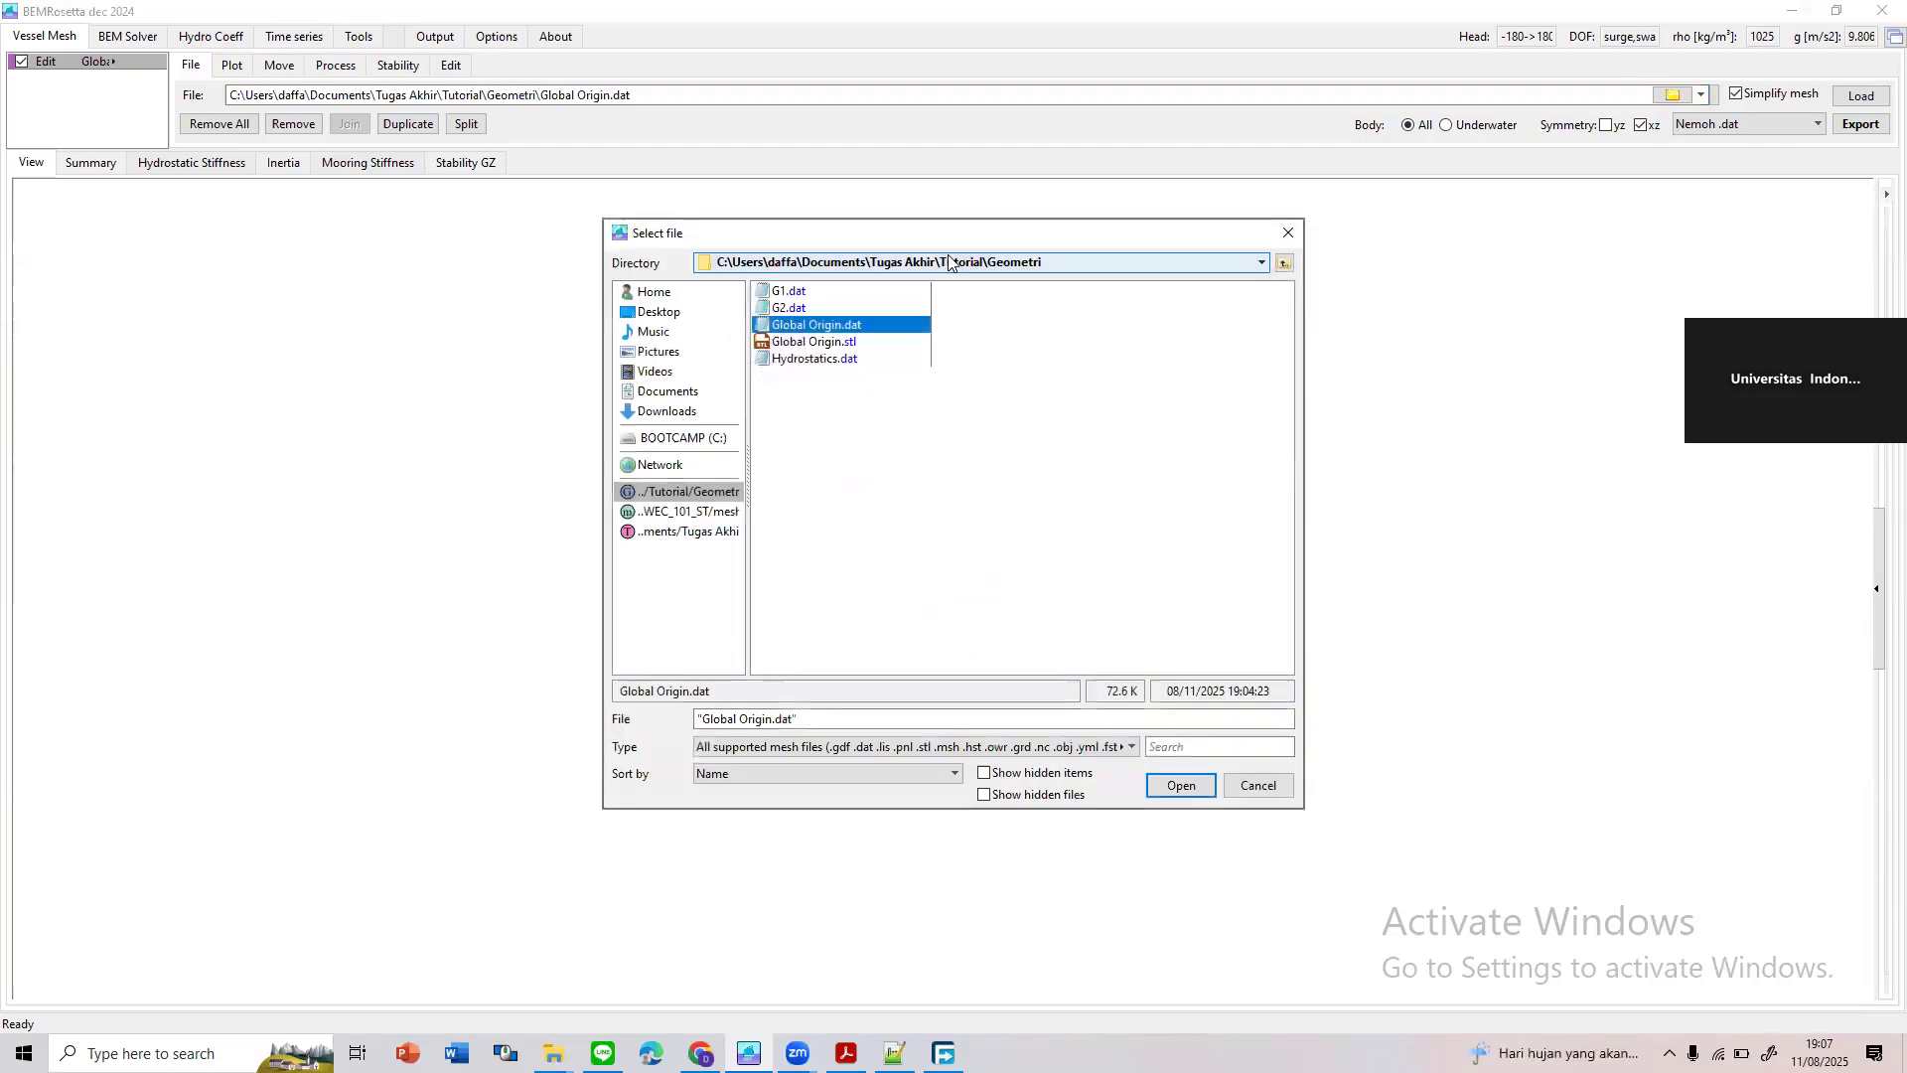
pyautogui.click(811, 292)
pyautogui.doubleClick(811, 292)
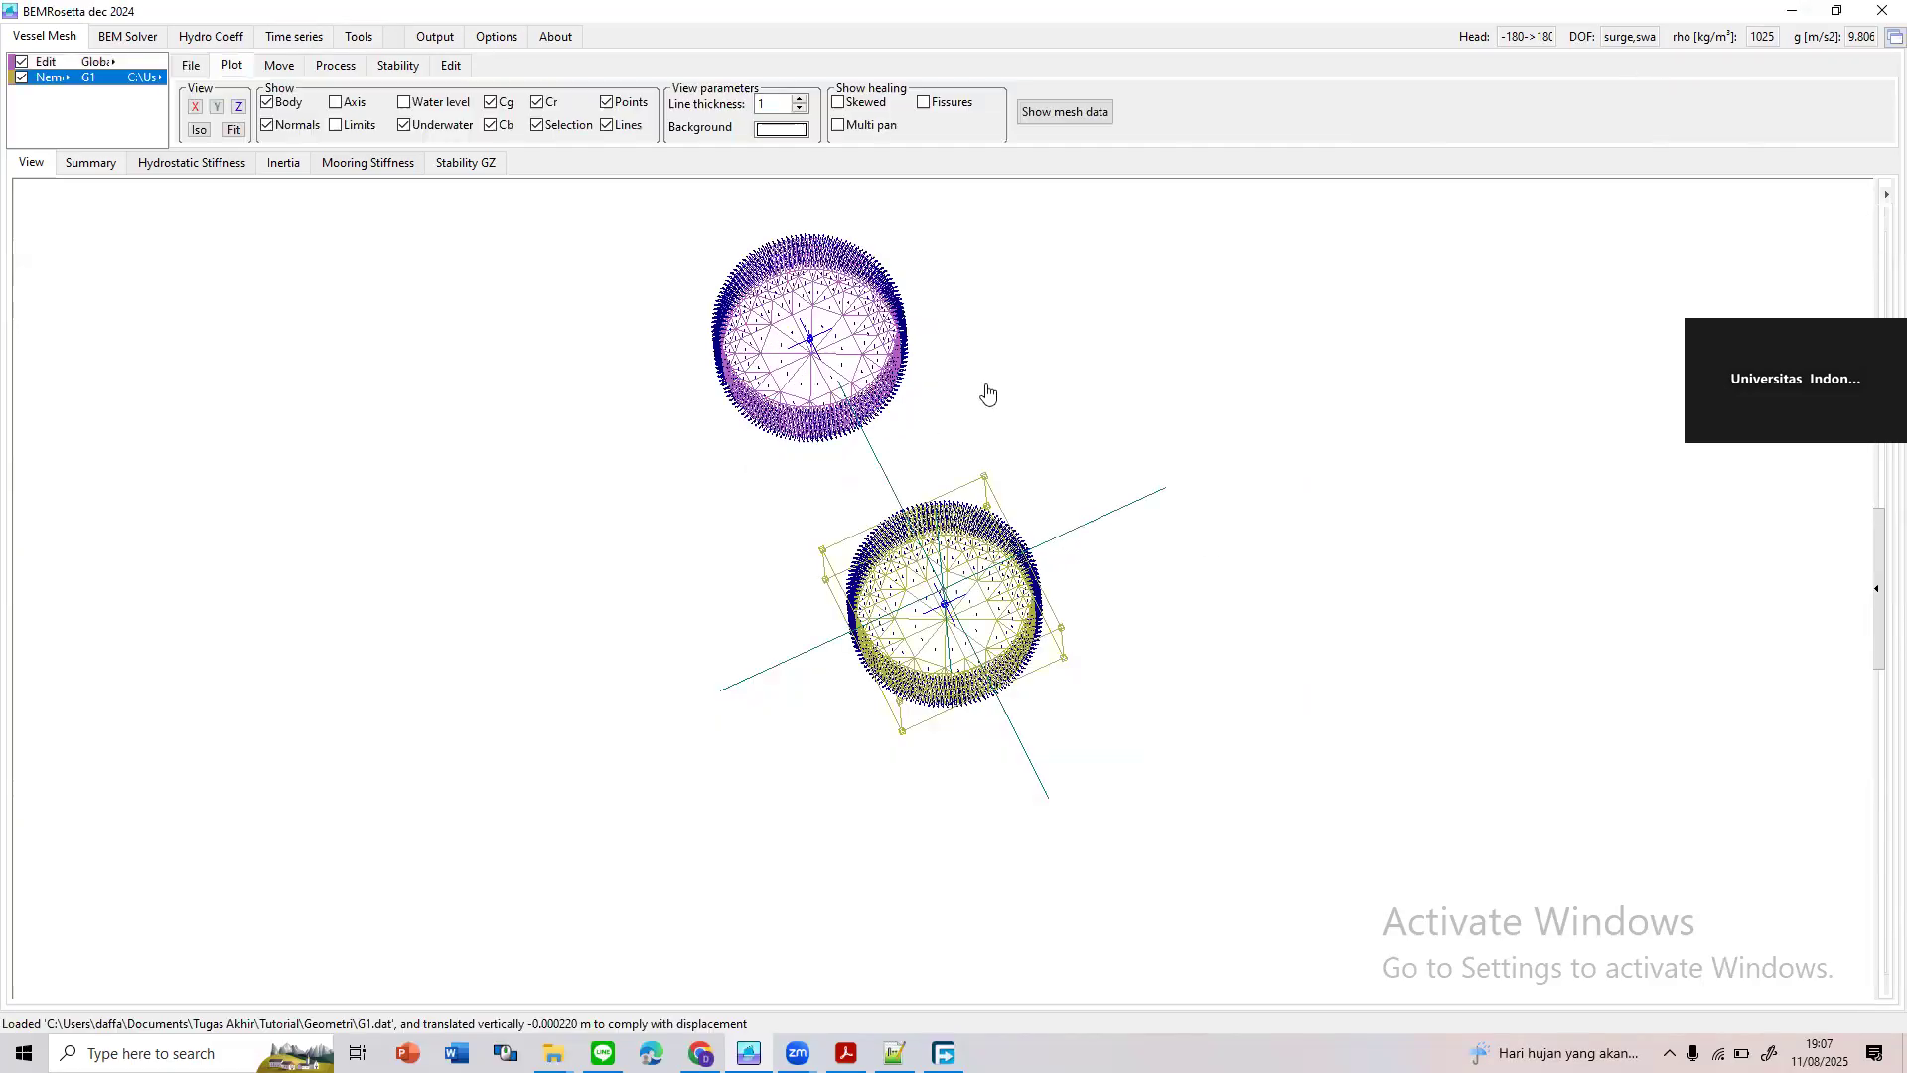
pyautogui.moveTo(1196, 728); pyautogui.dragTo(1046, 621)
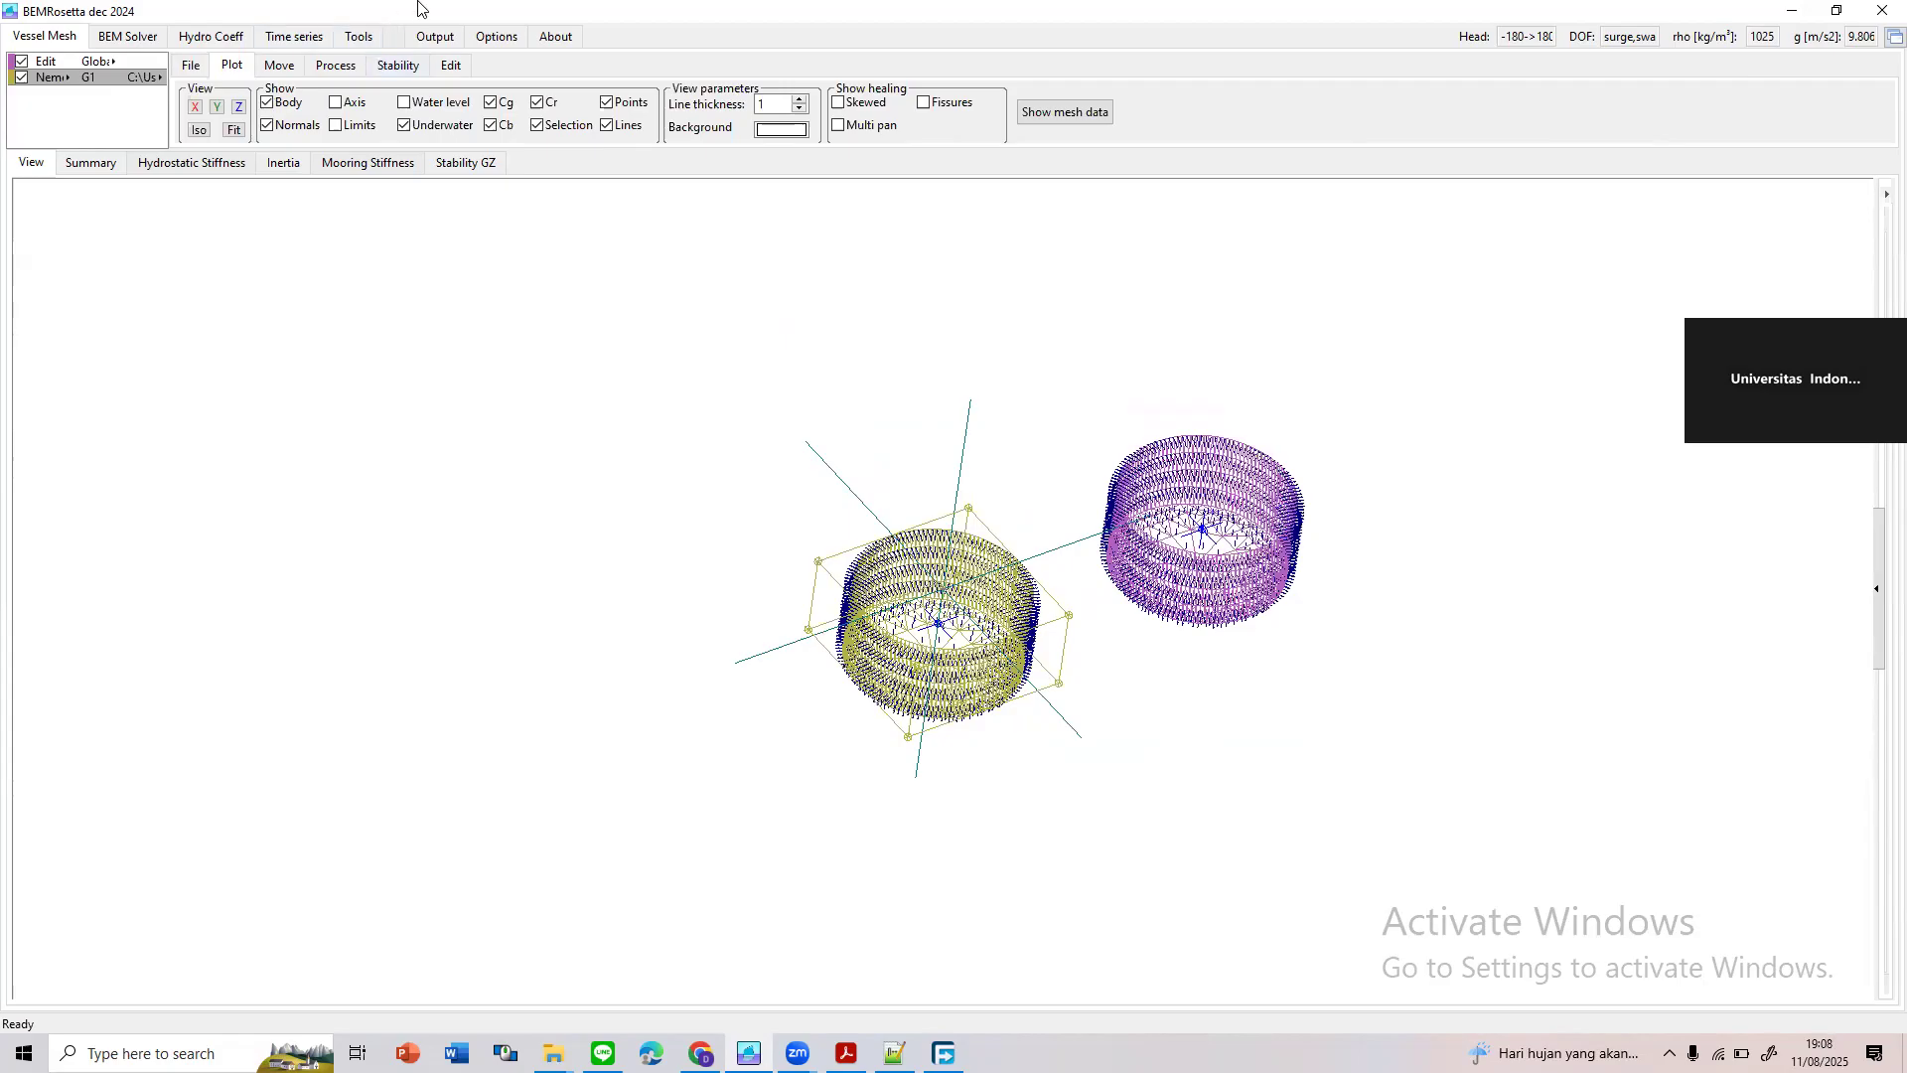
pyautogui.scroll(-2, 1242, 556)
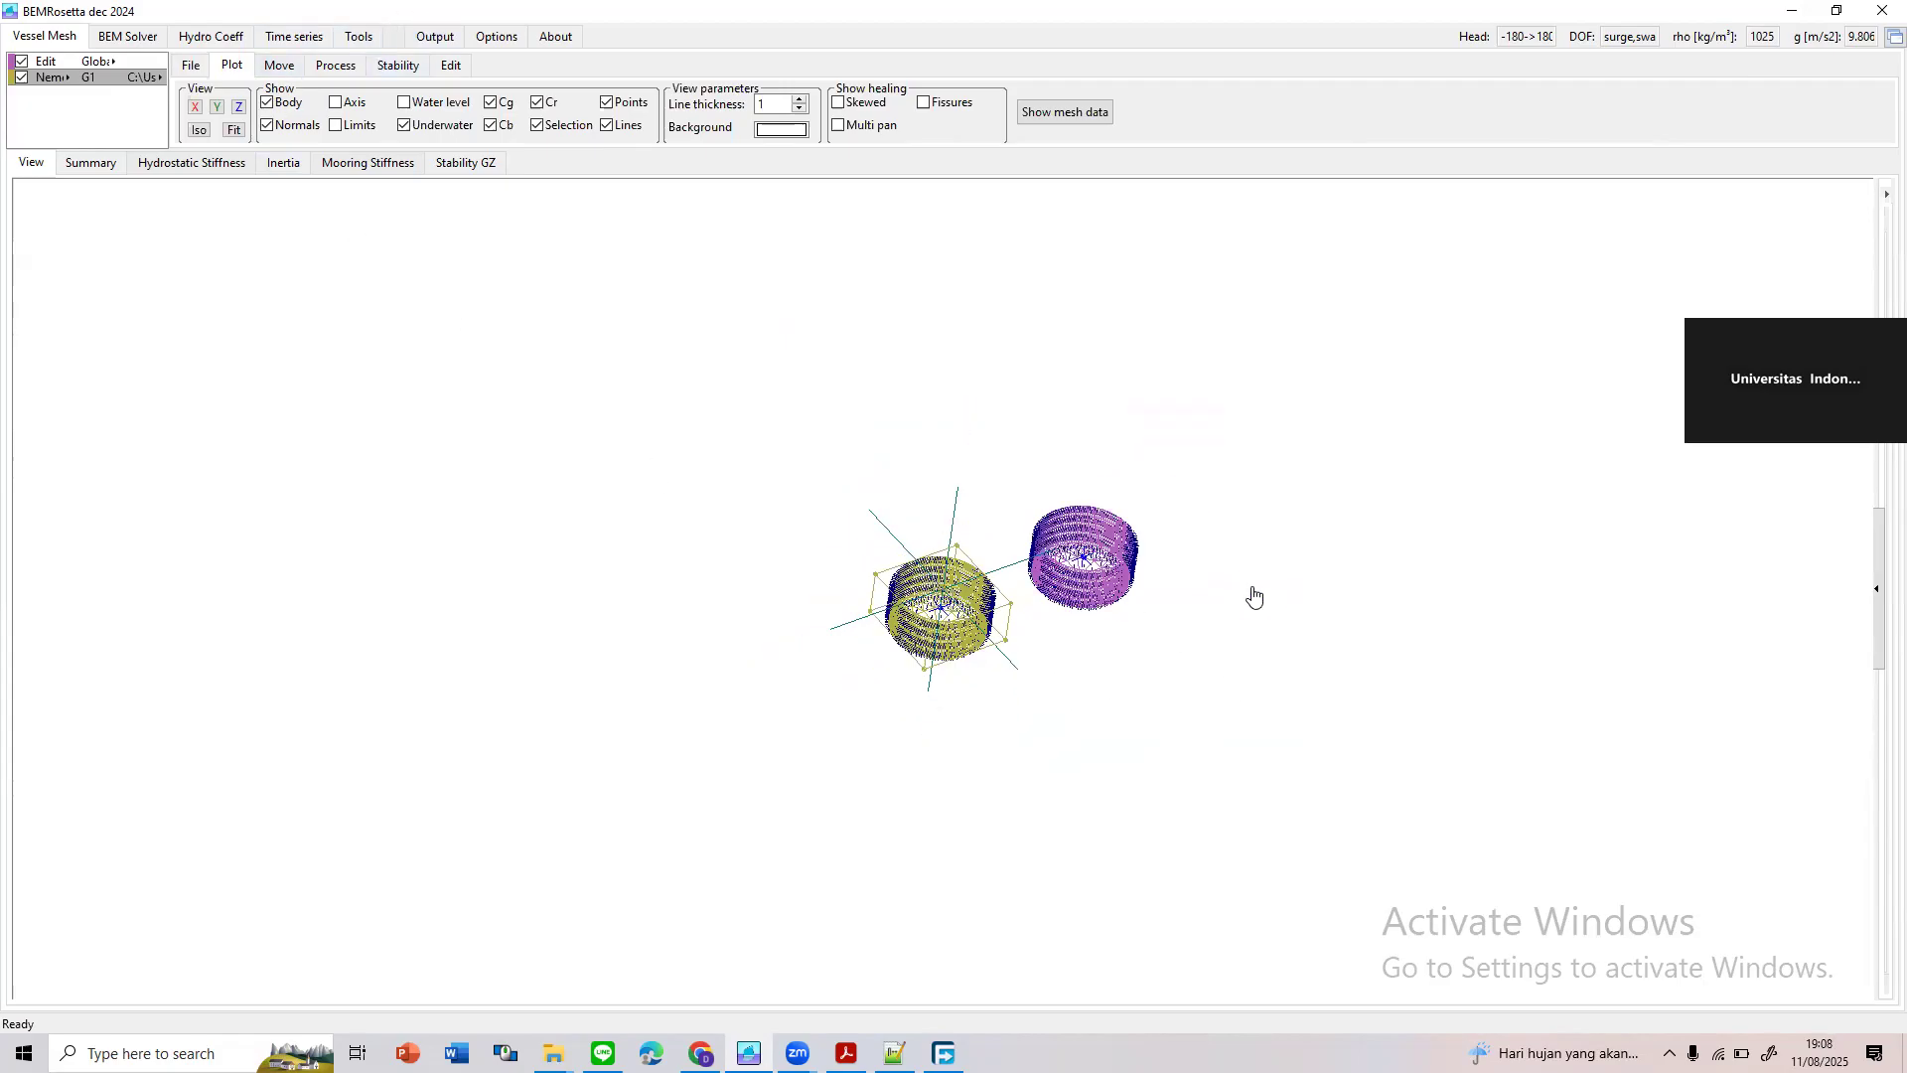
pyautogui.moveTo(1269, 641); pyautogui.dragTo(1294, 592)
pyautogui.moveTo(660, 566); pyautogui.dragTo(733, 613)
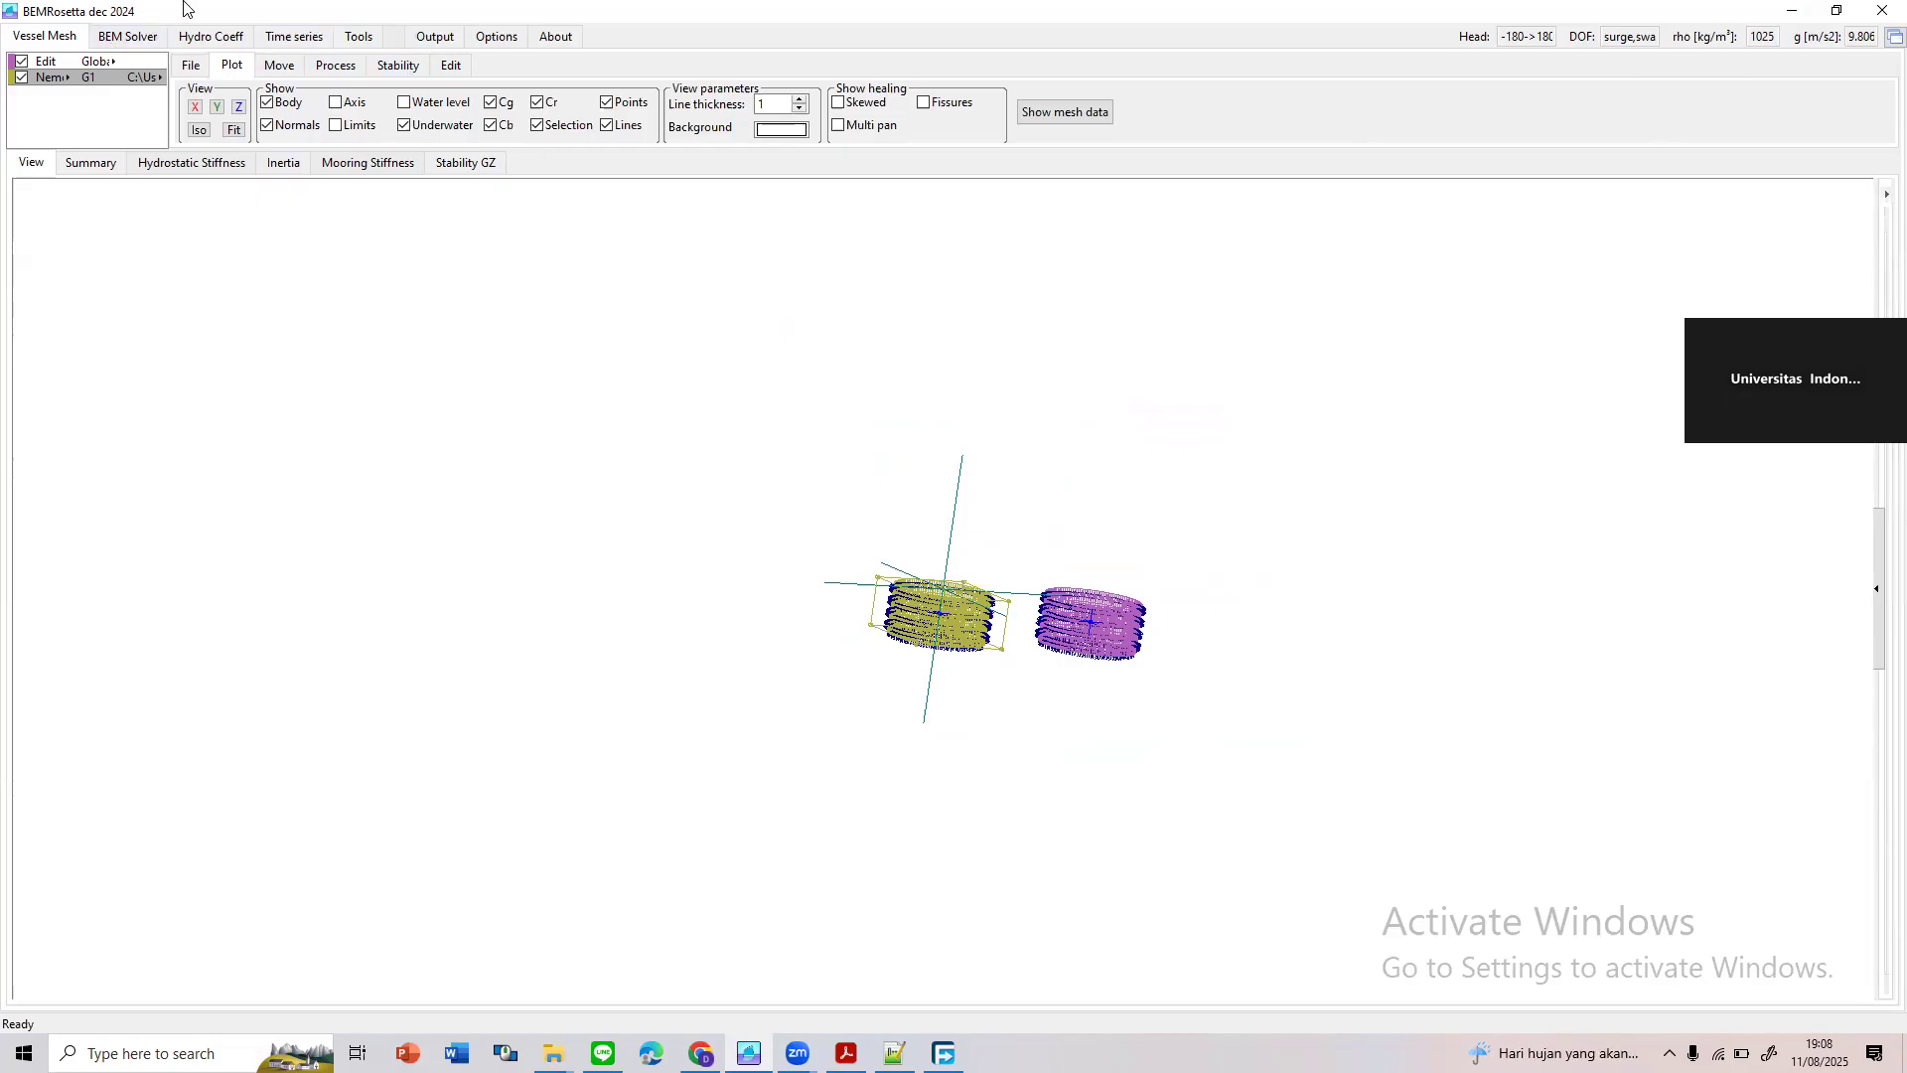
# Remove Body 3 from the BEM Solver case's list of bodies
pyautogui.click(117, 38)
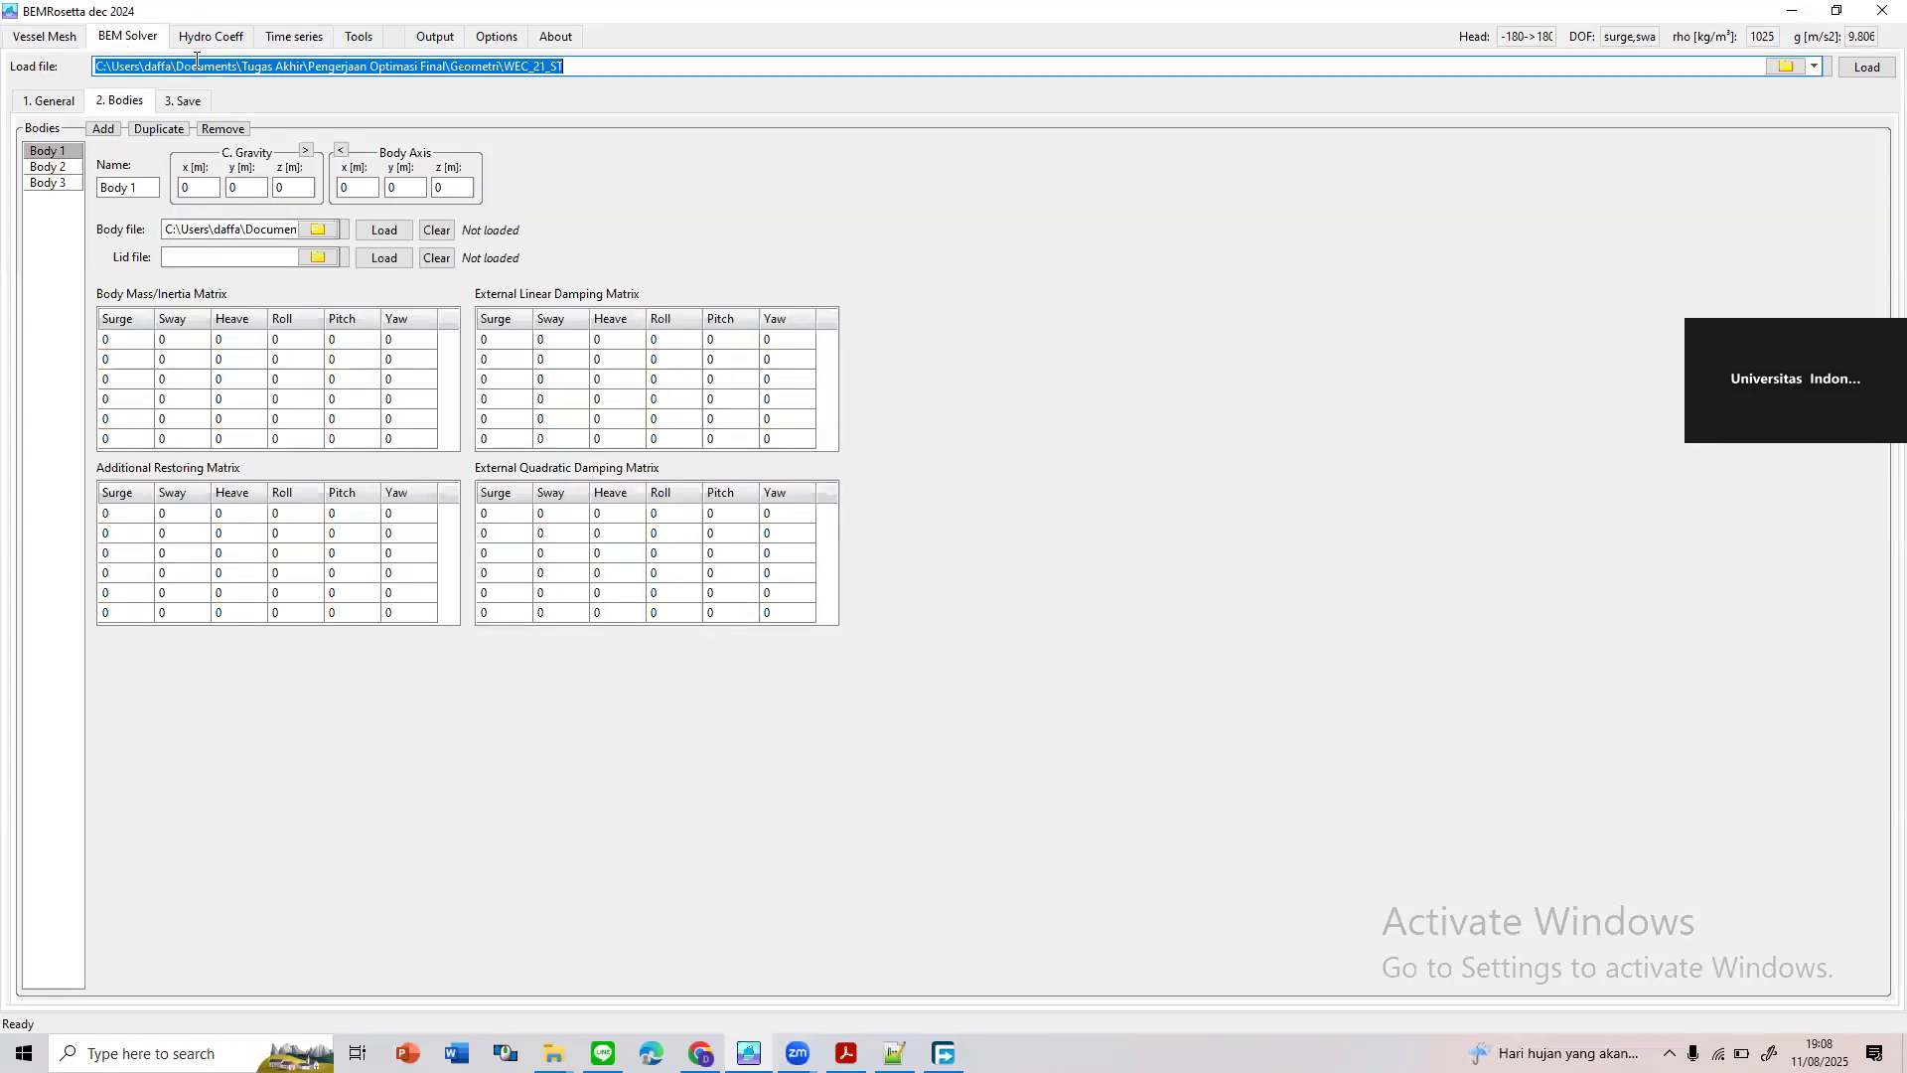
pyautogui.click(49, 102)
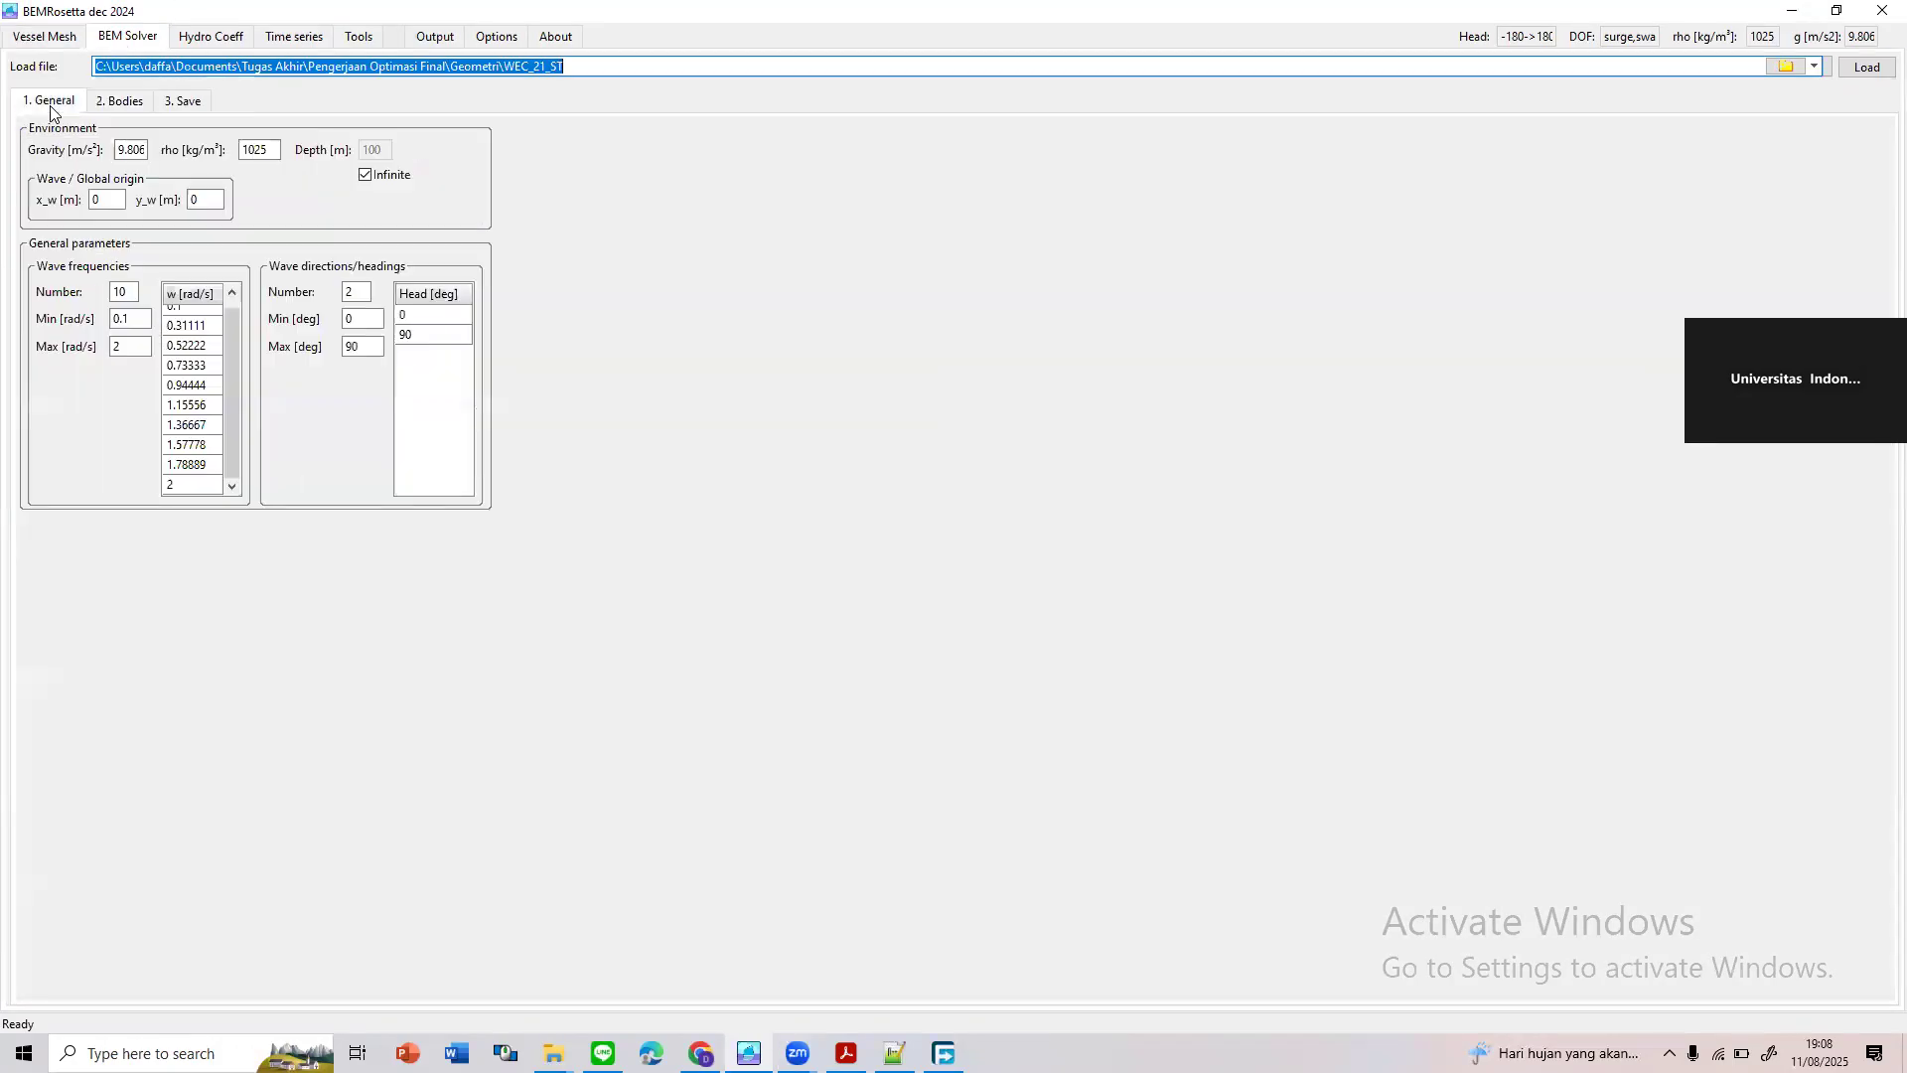
pyautogui.click(119, 100)
pyautogui.click(62, 183)
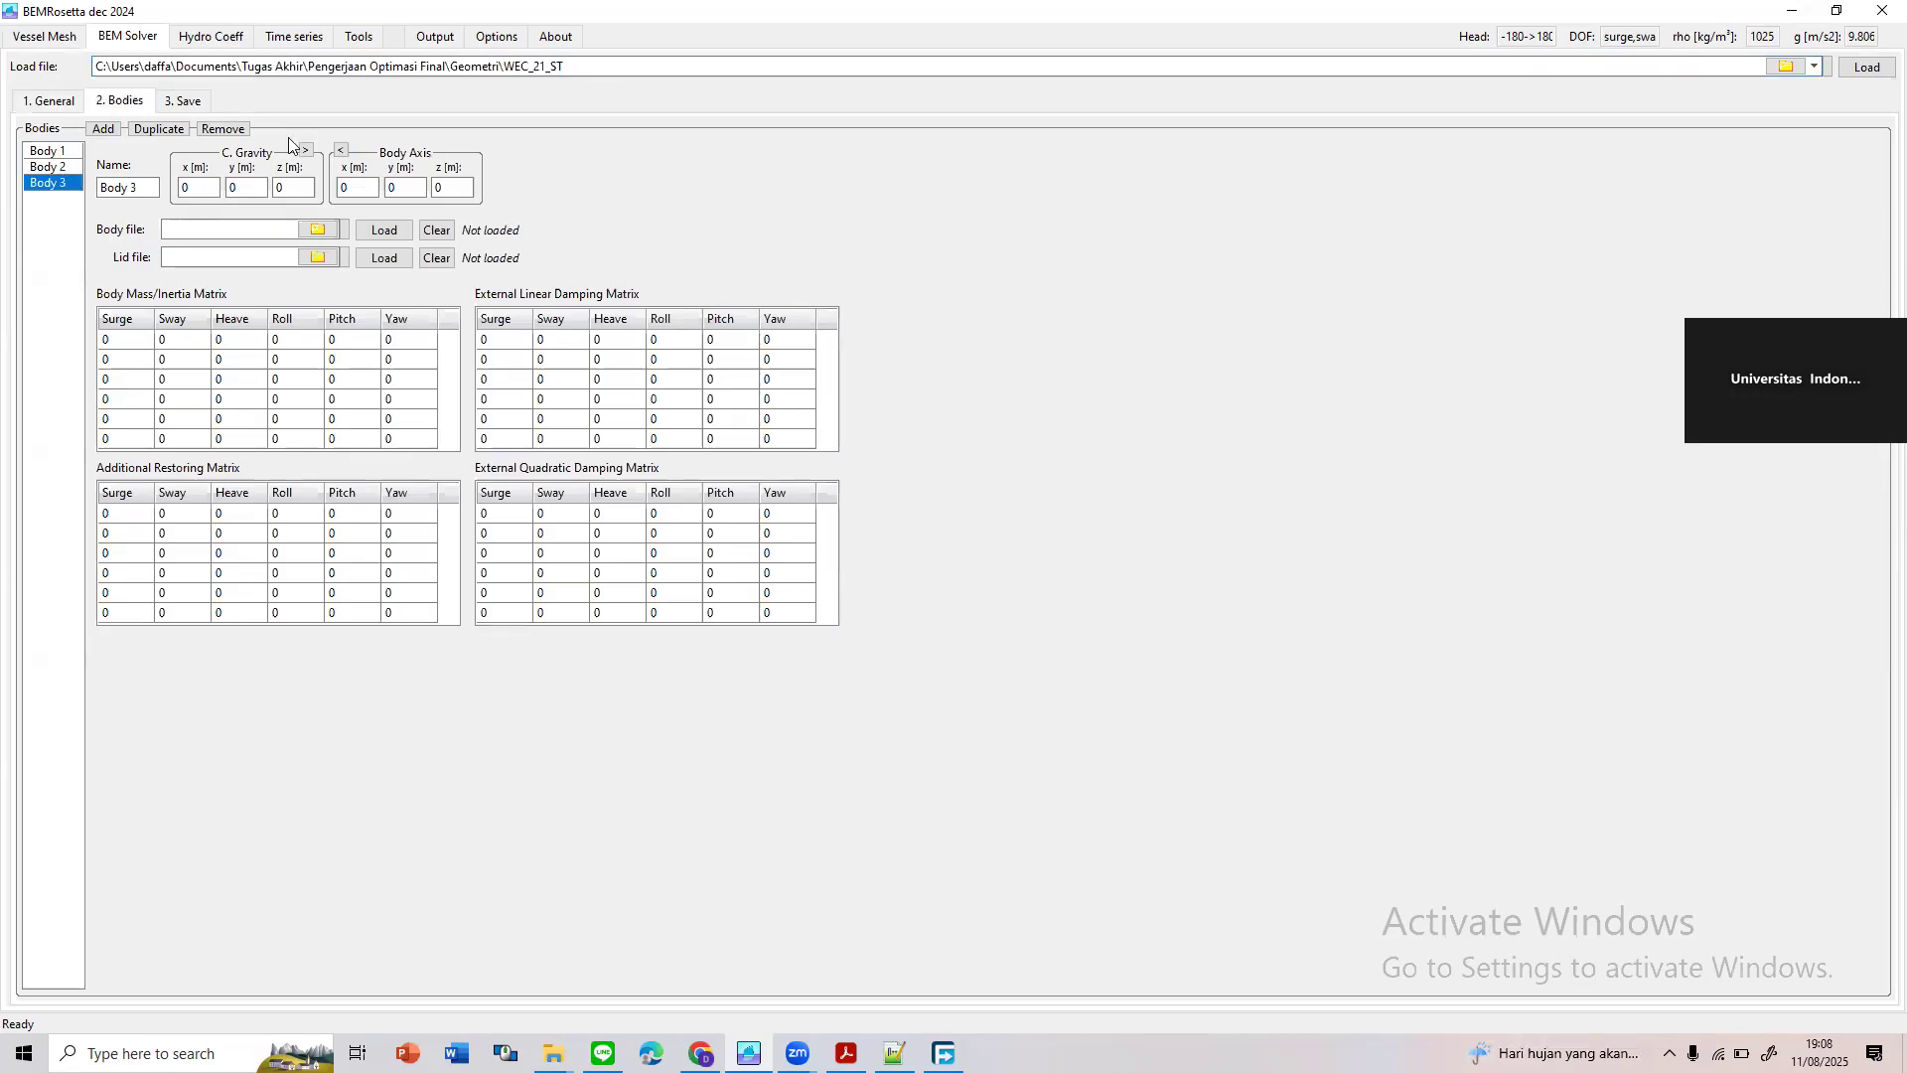
pyautogui.click(223, 129)
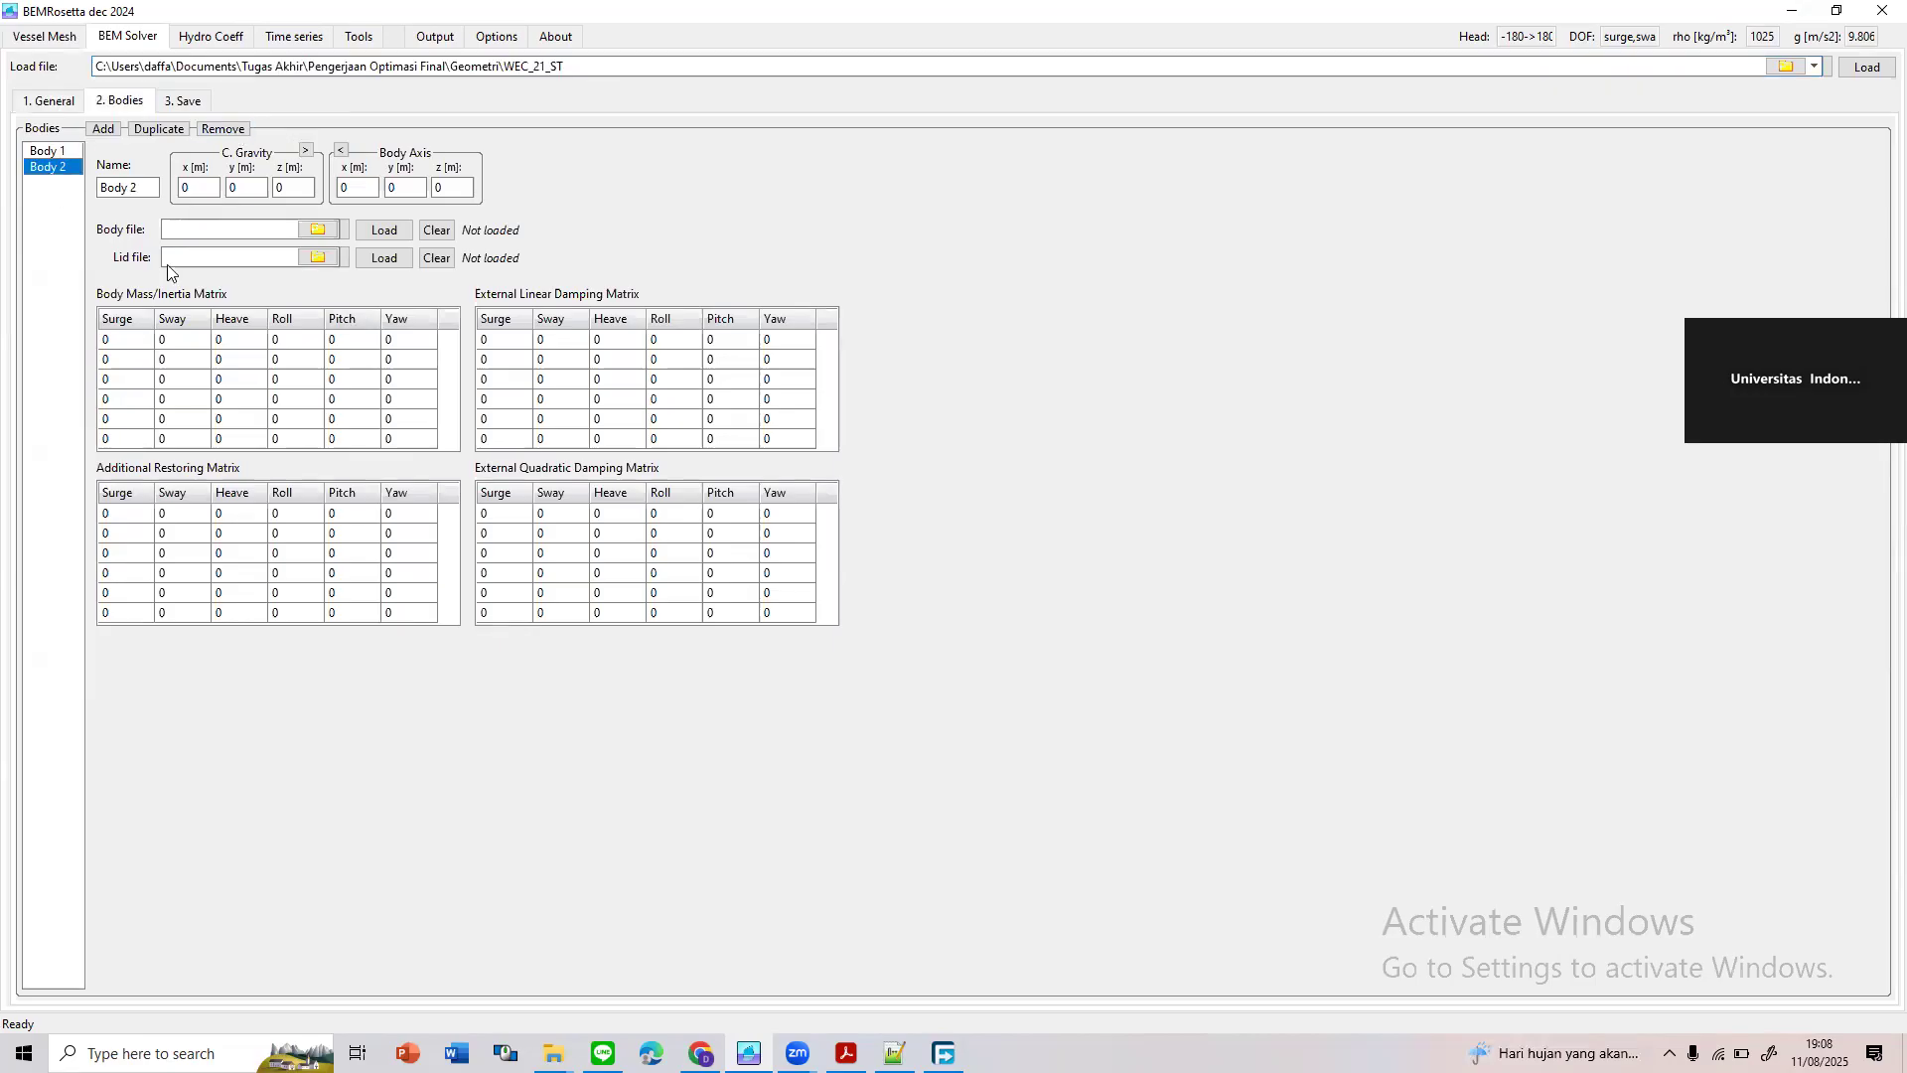
# Assign G1.dat from the Tutorial\Geometri folder as the body file of Body 1
pyautogui.click(66, 152)
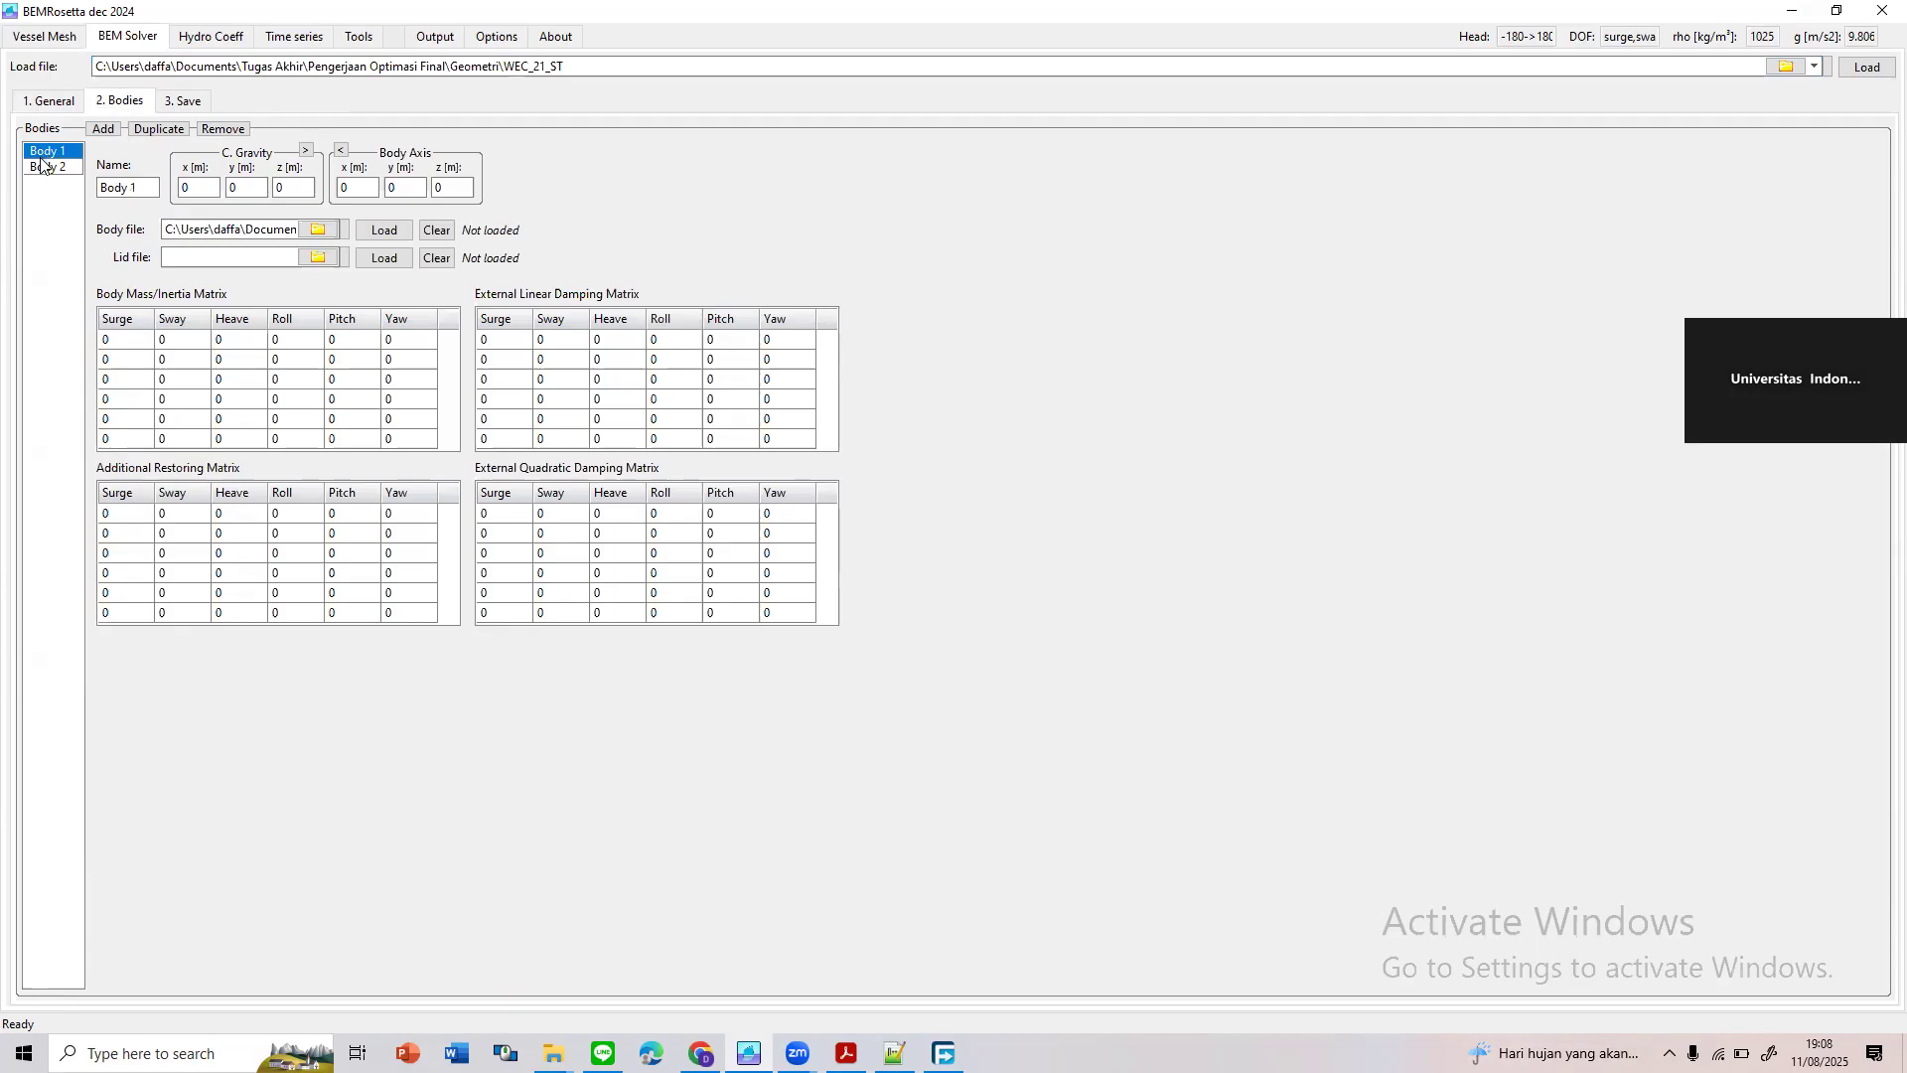
pyautogui.click(42, 167)
pyautogui.click(61, 152)
pyautogui.click(319, 230)
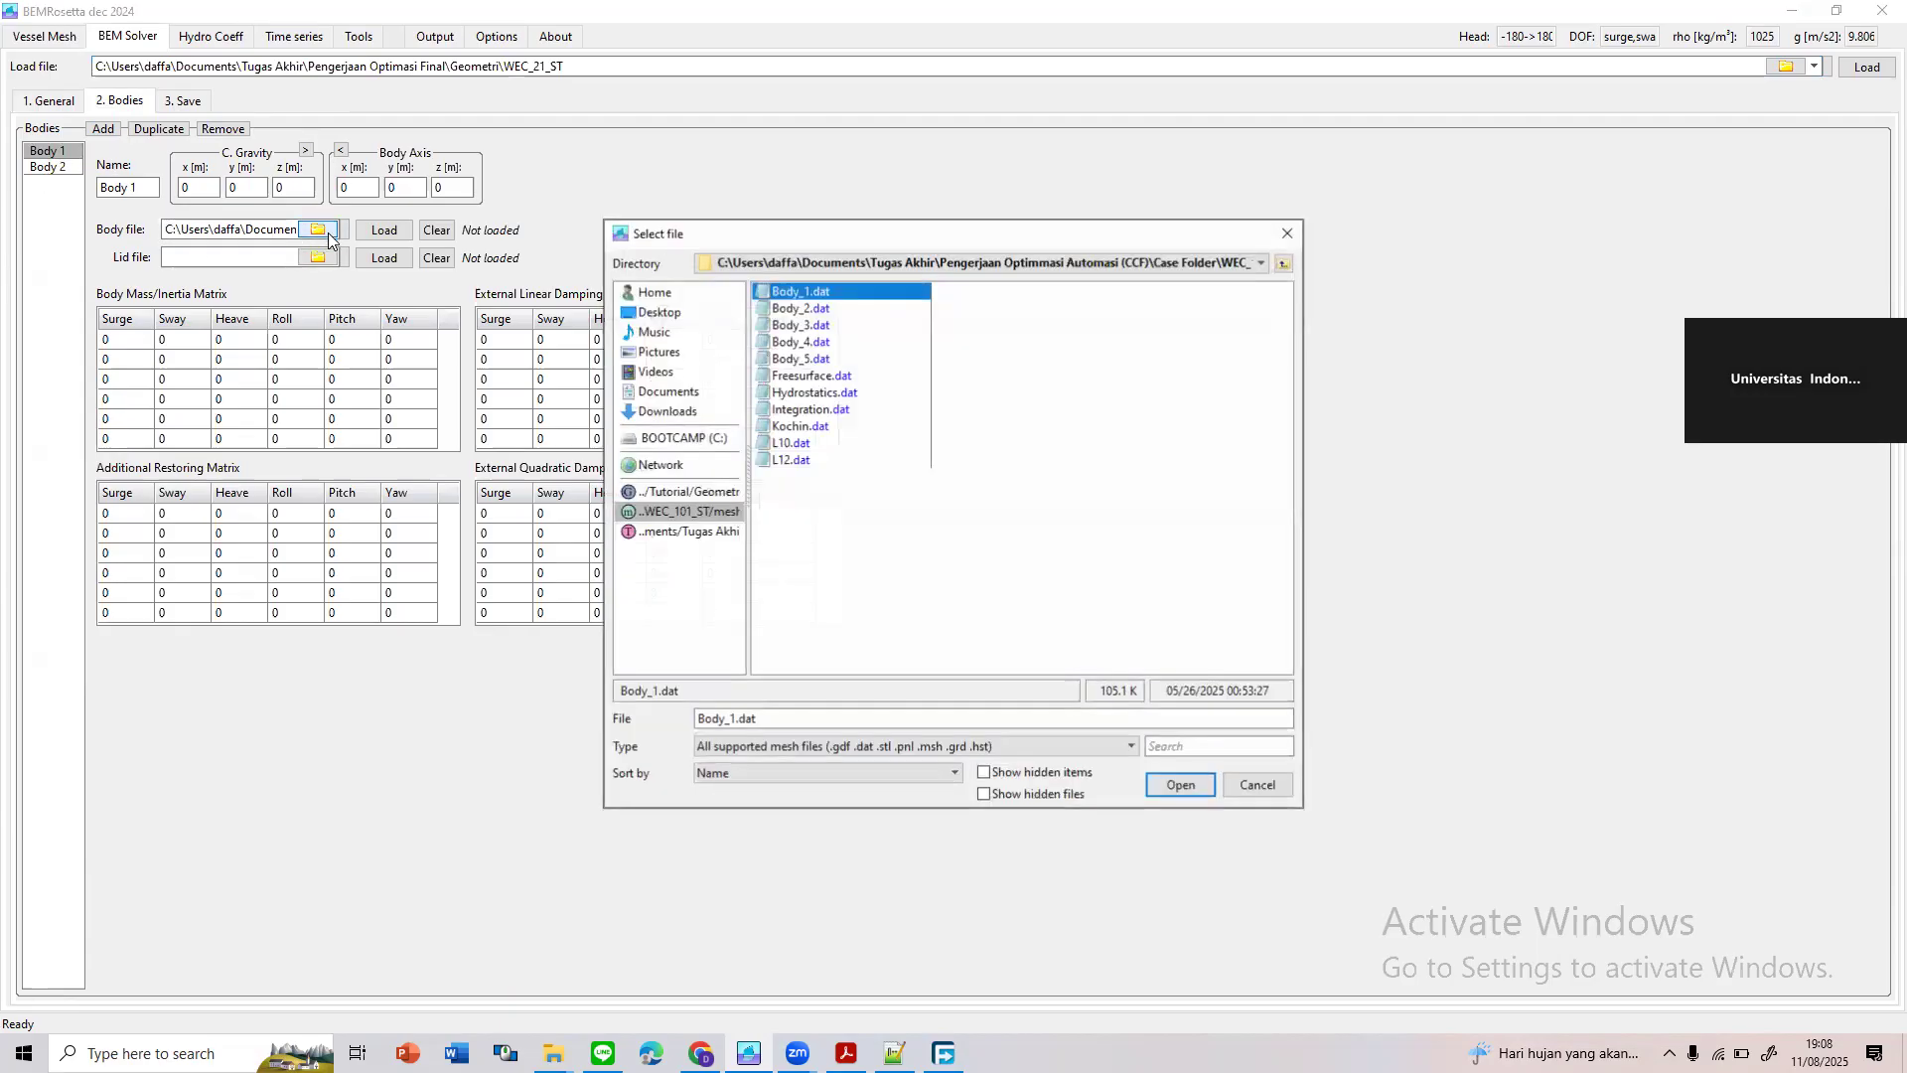
pyautogui.click(680, 478)
pyautogui.click(681, 491)
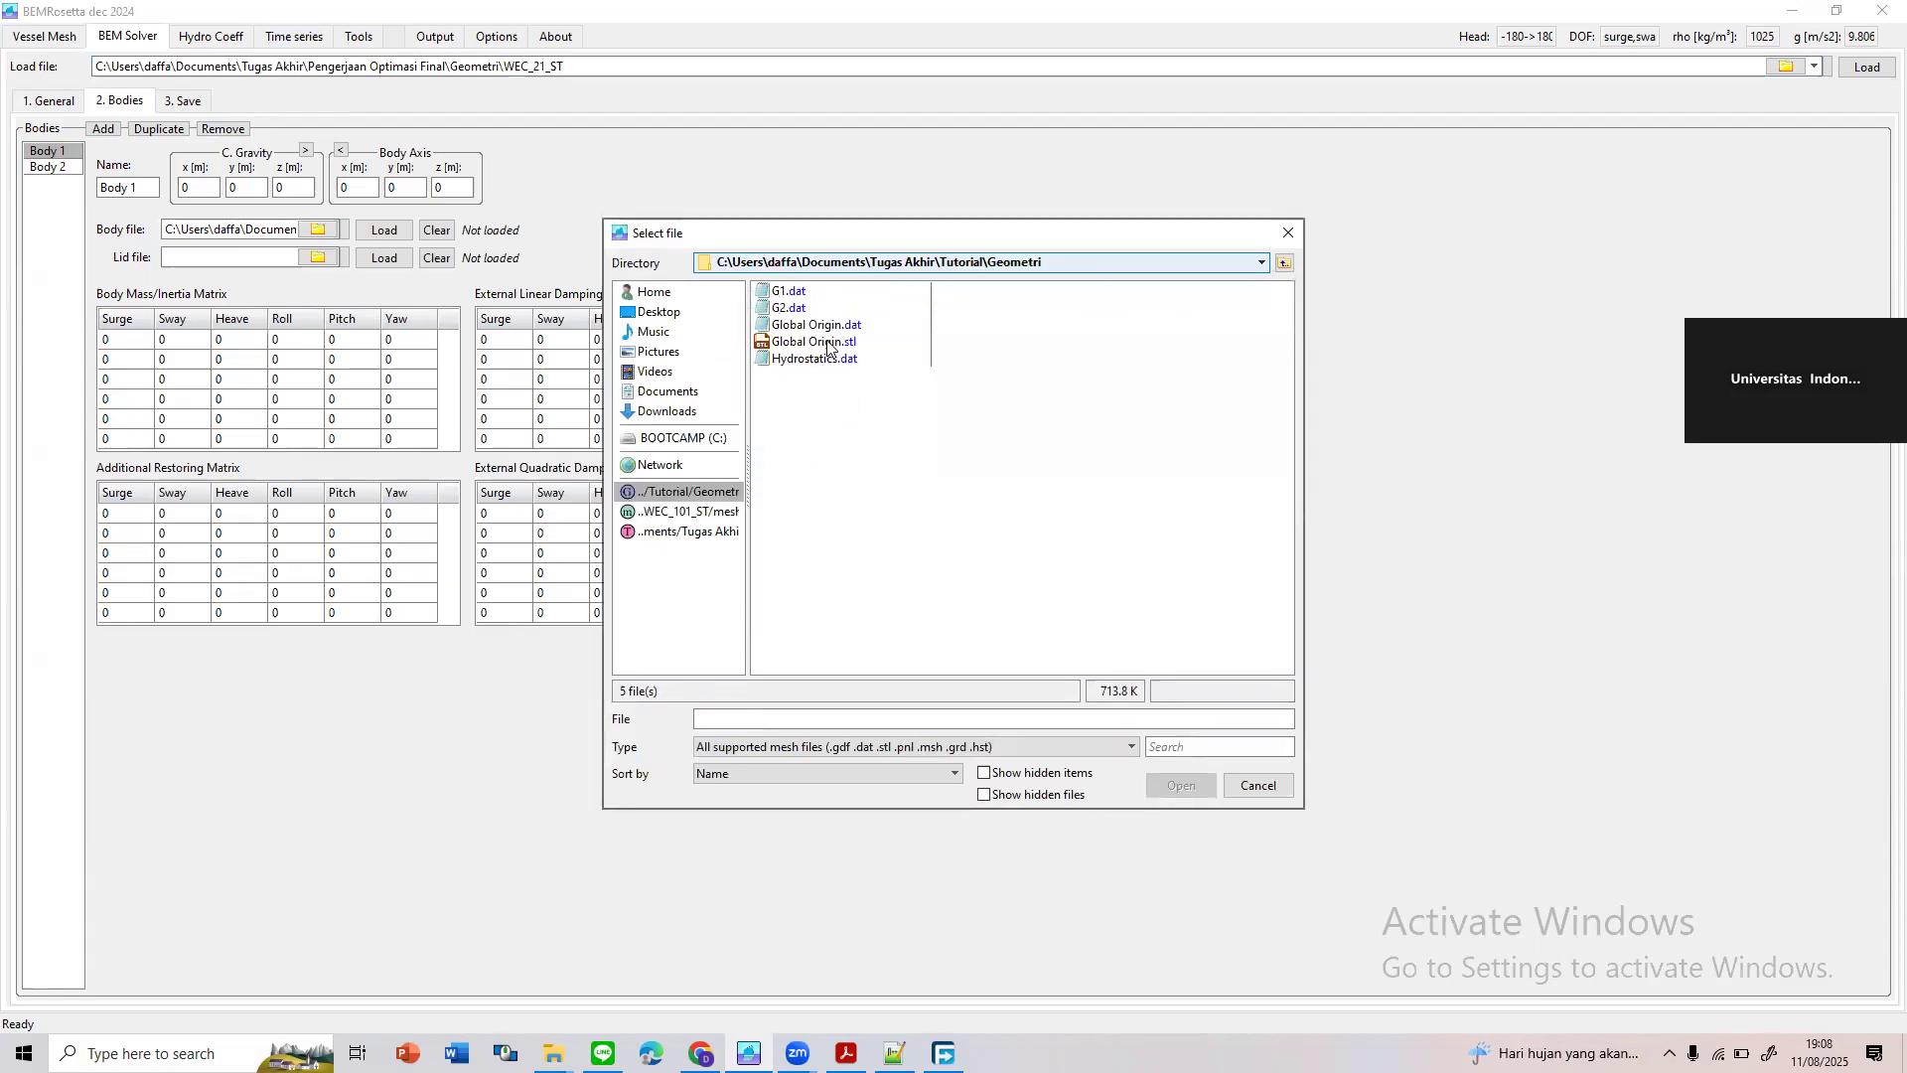
pyautogui.click(874, 296)
pyautogui.doubleClick(871, 298)
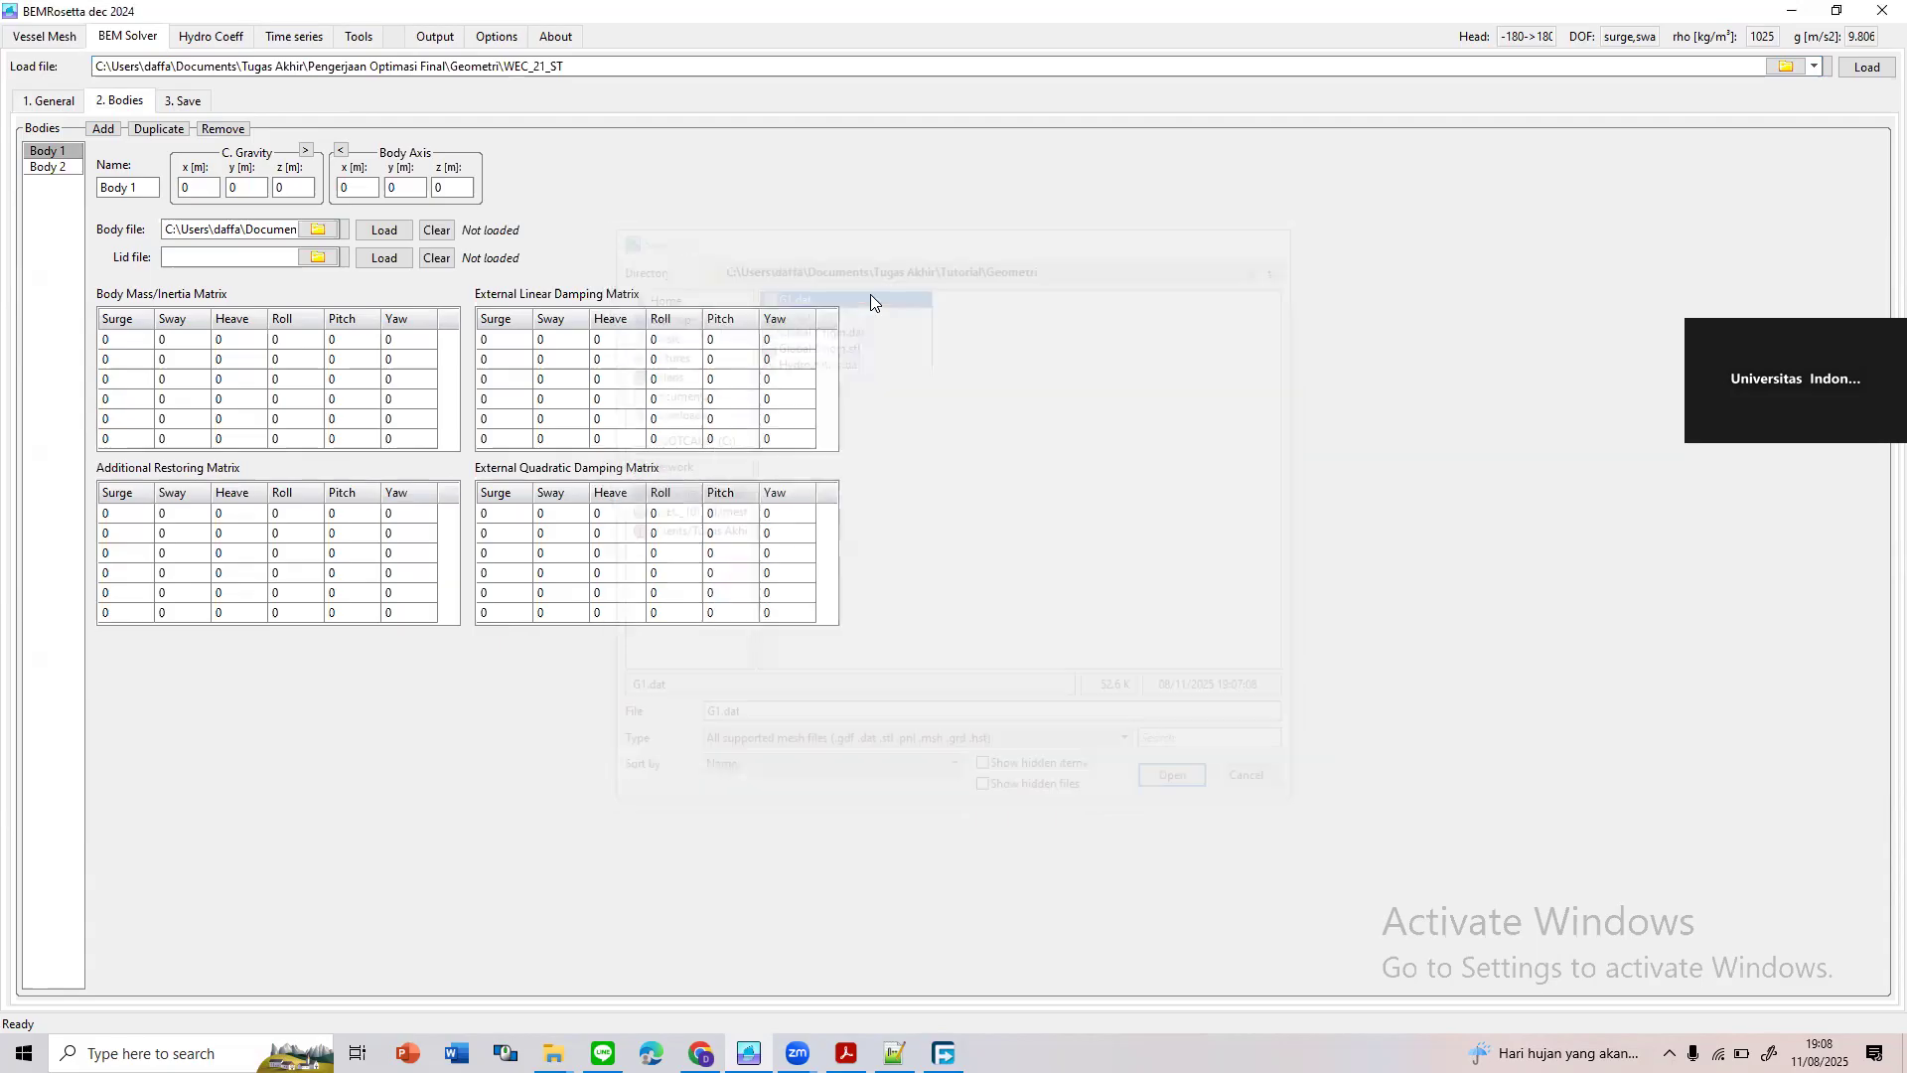
# Assign G2.dat from the Tutorial\Geometri folder as the body file of Body 2
pyautogui.click(51, 164)
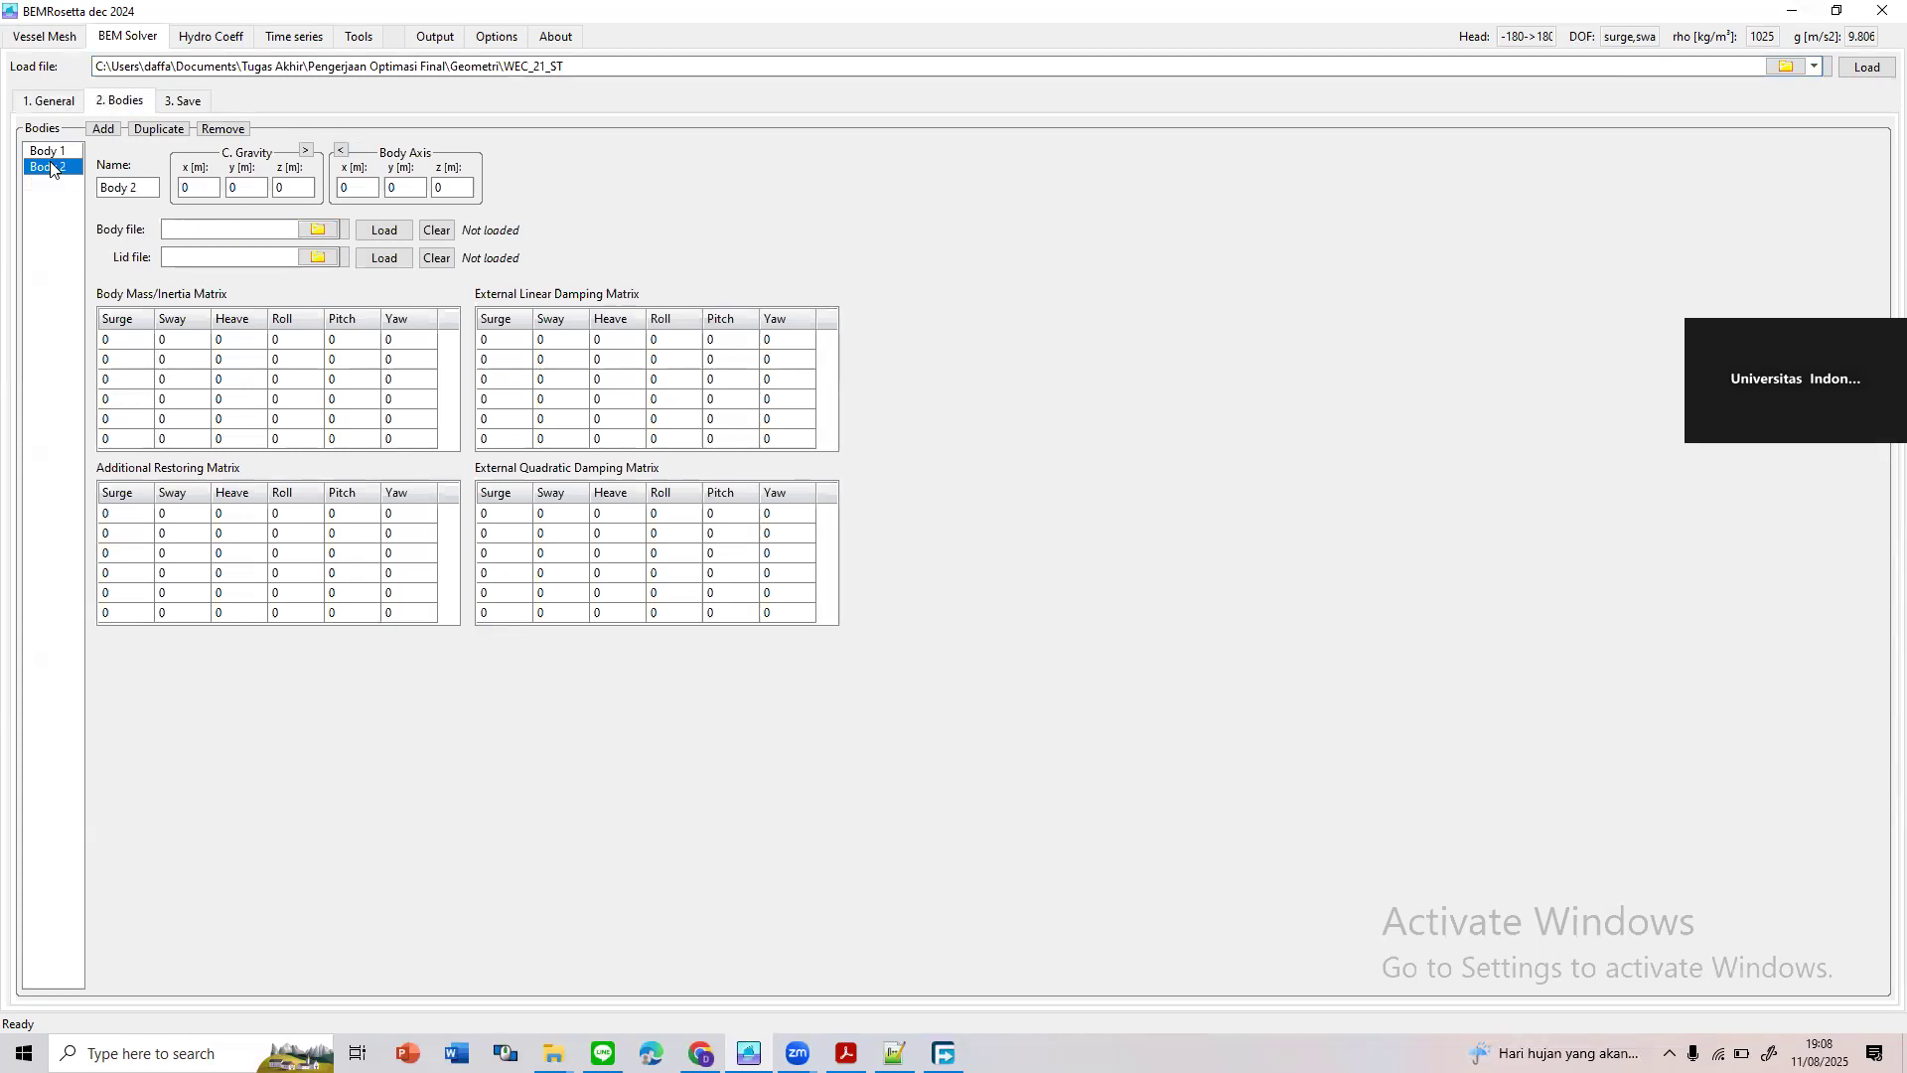
pyautogui.click(318, 230)
pyautogui.click(681, 491)
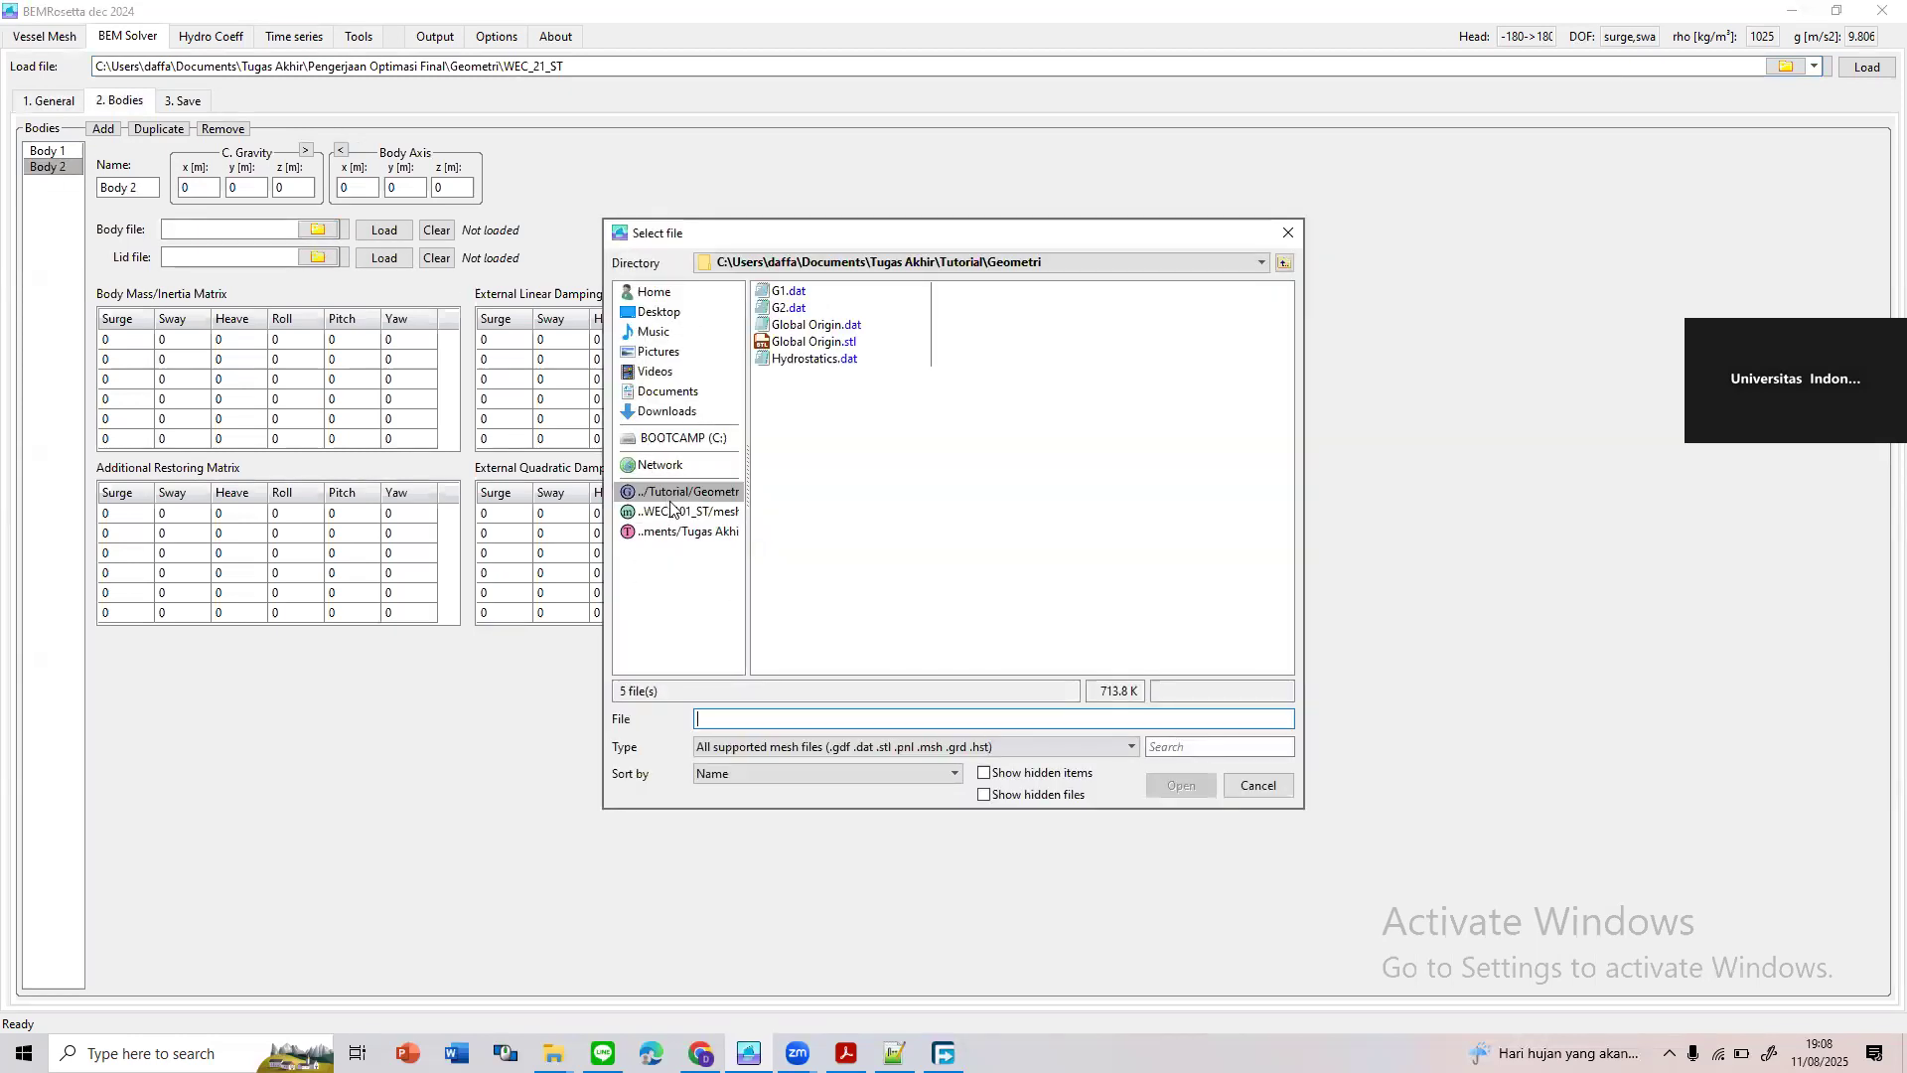
pyautogui.click(848, 308)
pyautogui.doubleClick(846, 306)
# Load the assigned mesh files of Body 1 and Body 2 into the solver case
pyautogui.click(73, 153)
pyautogui.click(385, 229)
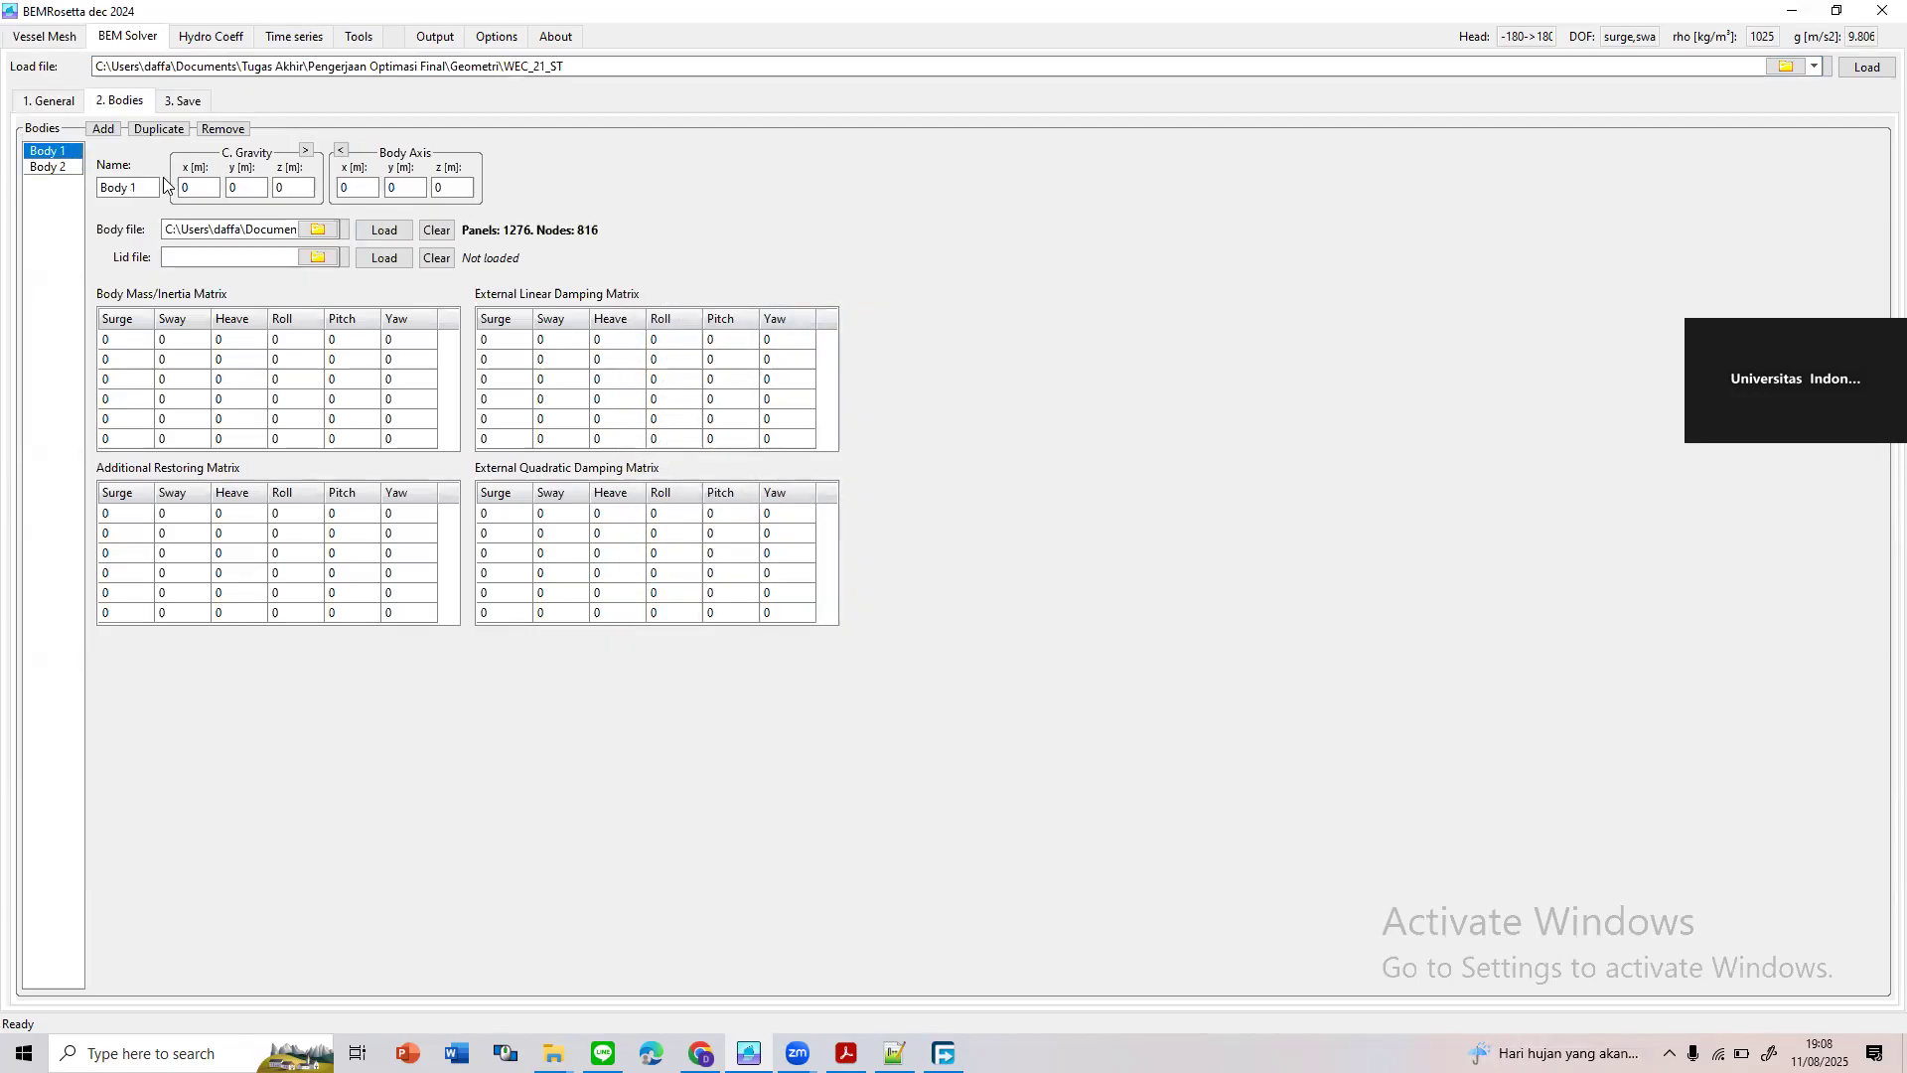
pyautogui.click(48, 167)
pyautogui.click(386, 230)
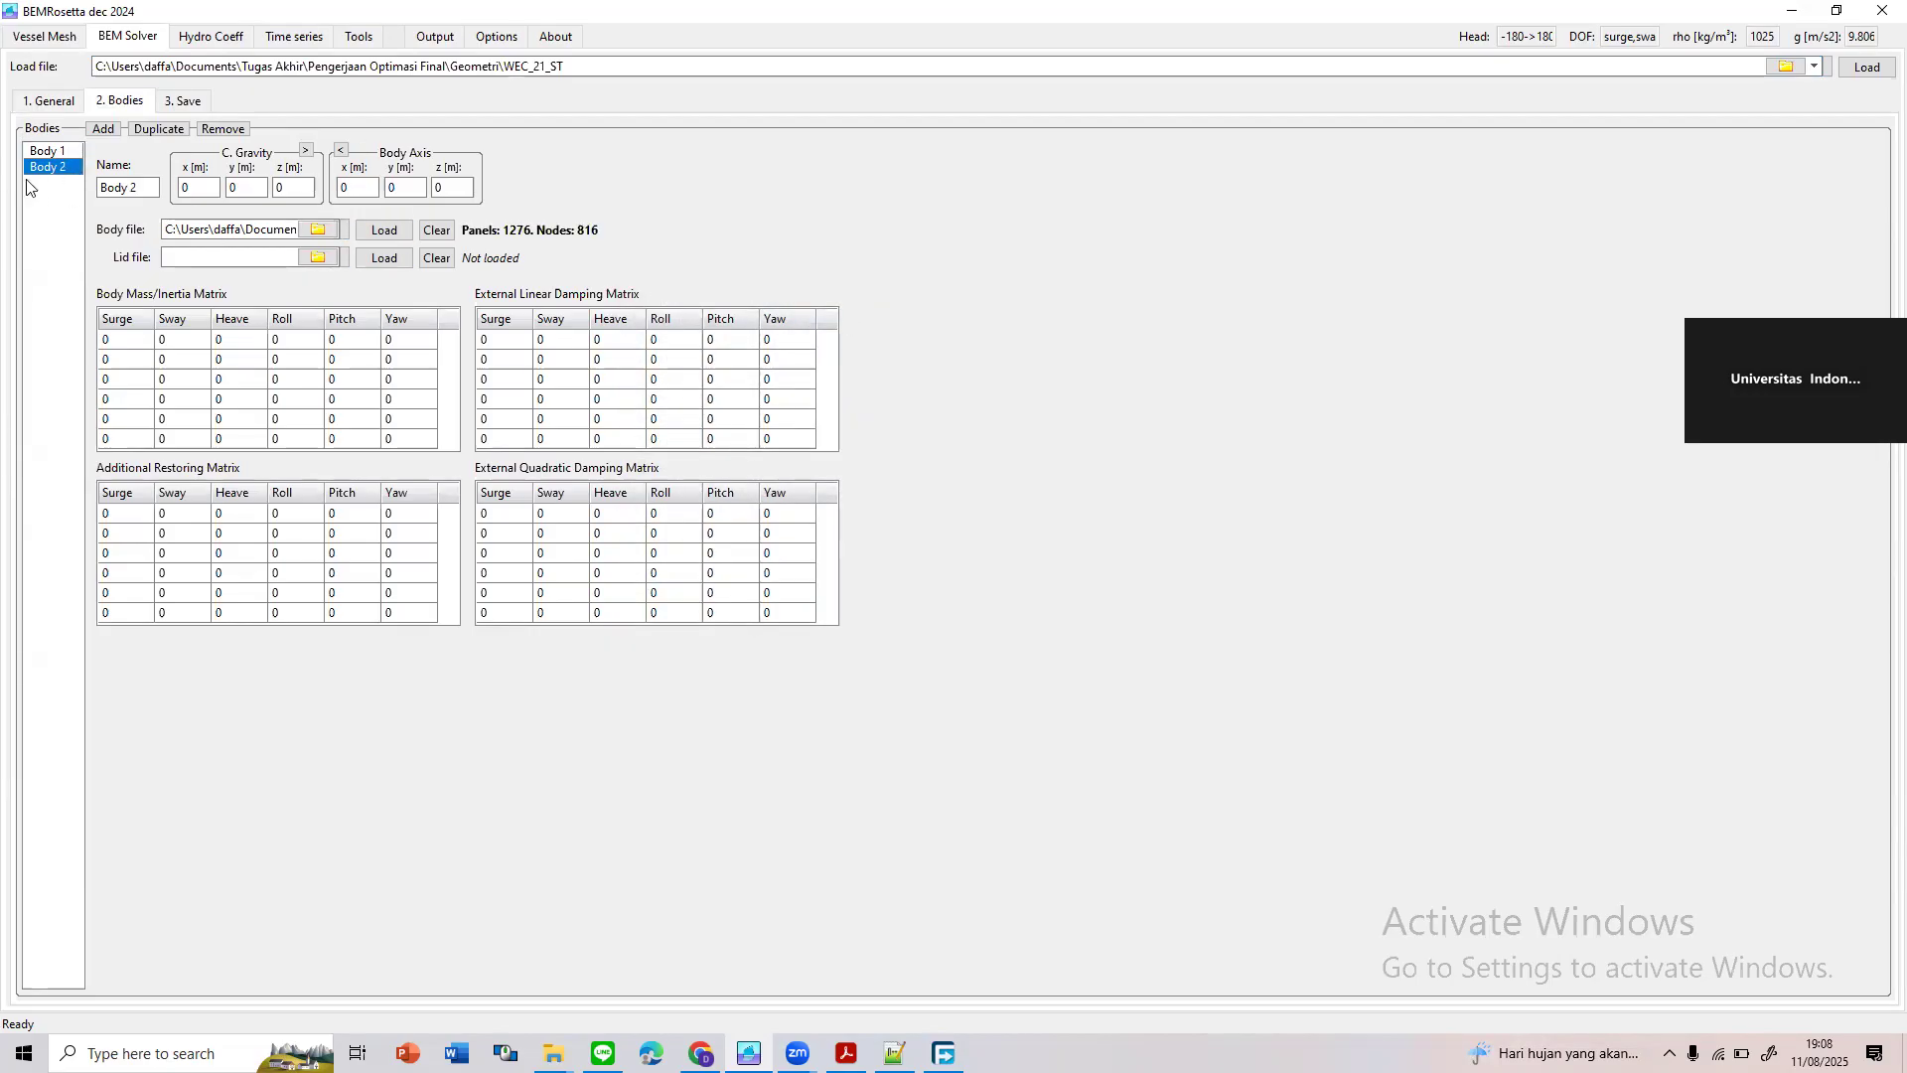
pyautogui.click(56, 154)
pyautogui.click(49, 167)
# Review Body 2's external linear damping, additional restoring and mass/inertia matrices
pyautogui.click(525, 345)
pyautogui.click(745, 439)
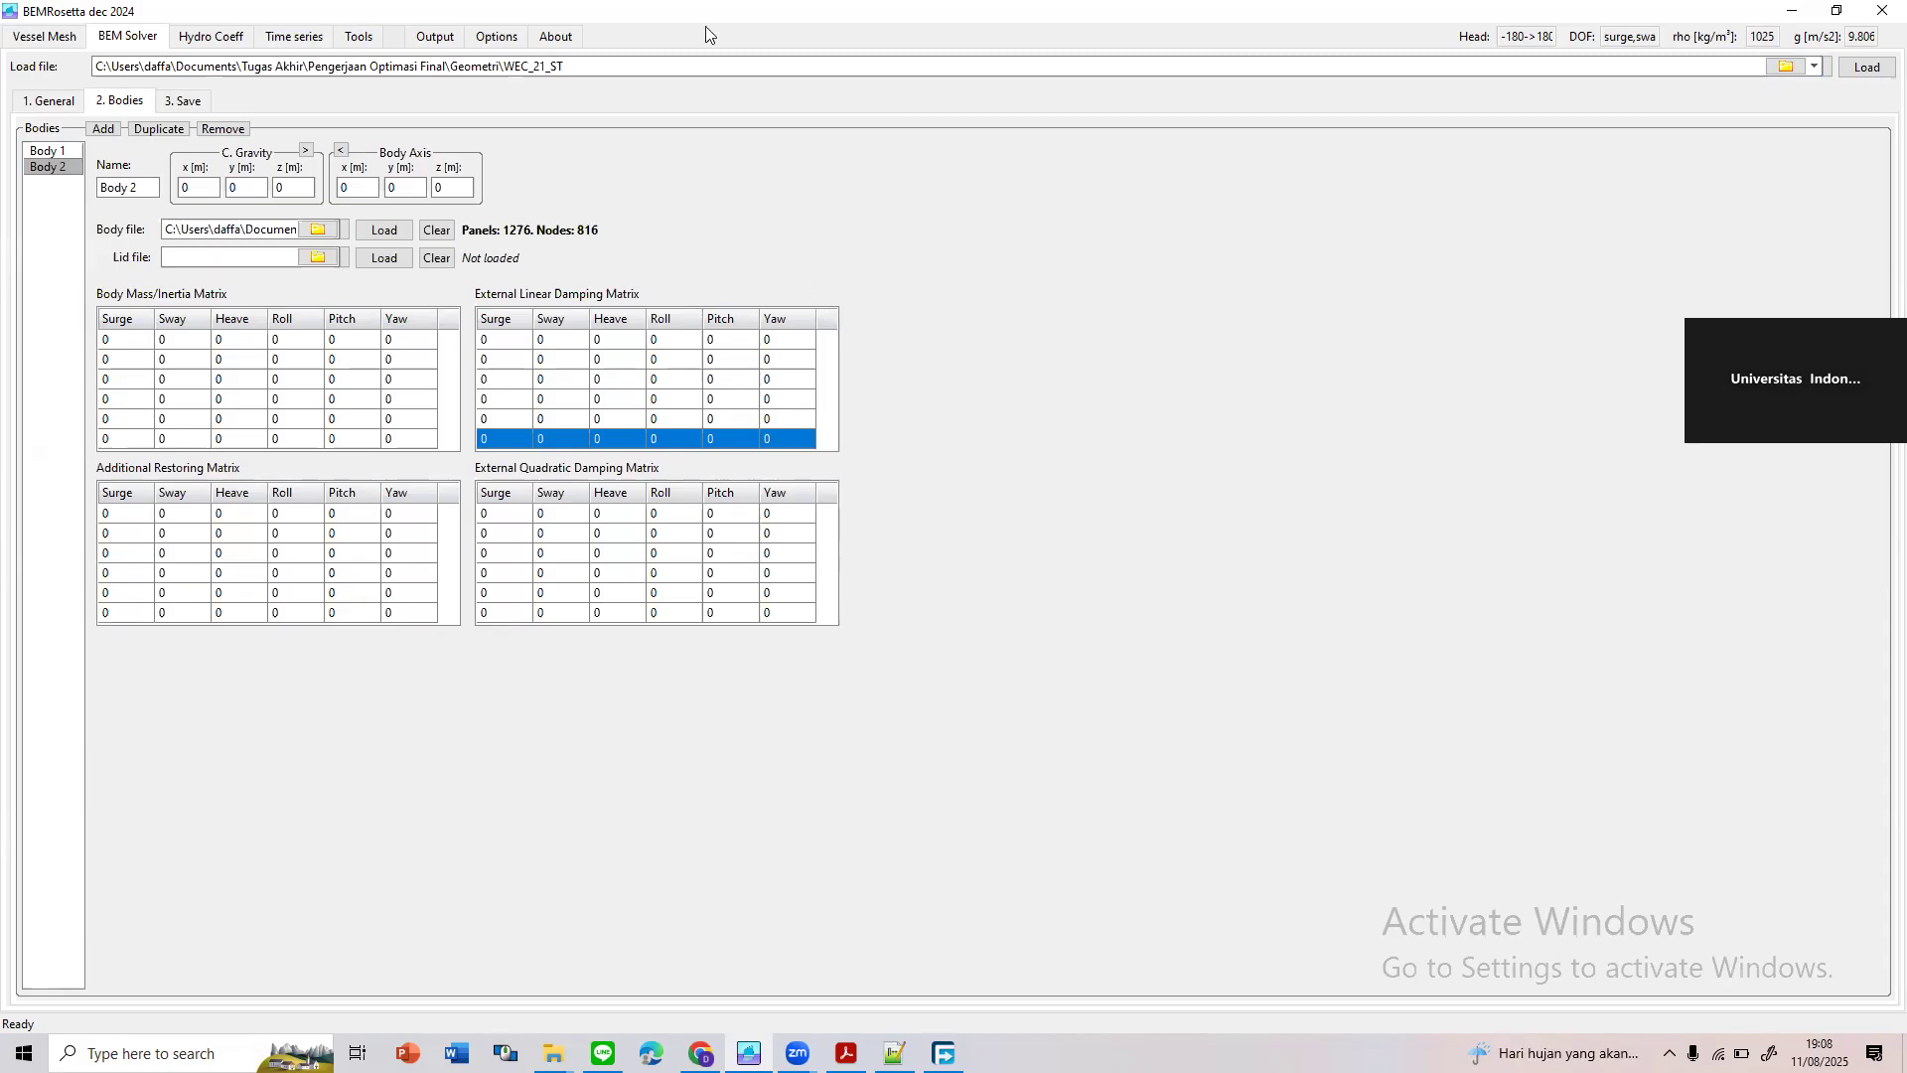
pyautogui.click(512, 343)
pyautogui.click(702, 379)
pyautogui.click(785, 415)
pyautogui.click(779, 438)
pyautogui.click(139, 517)
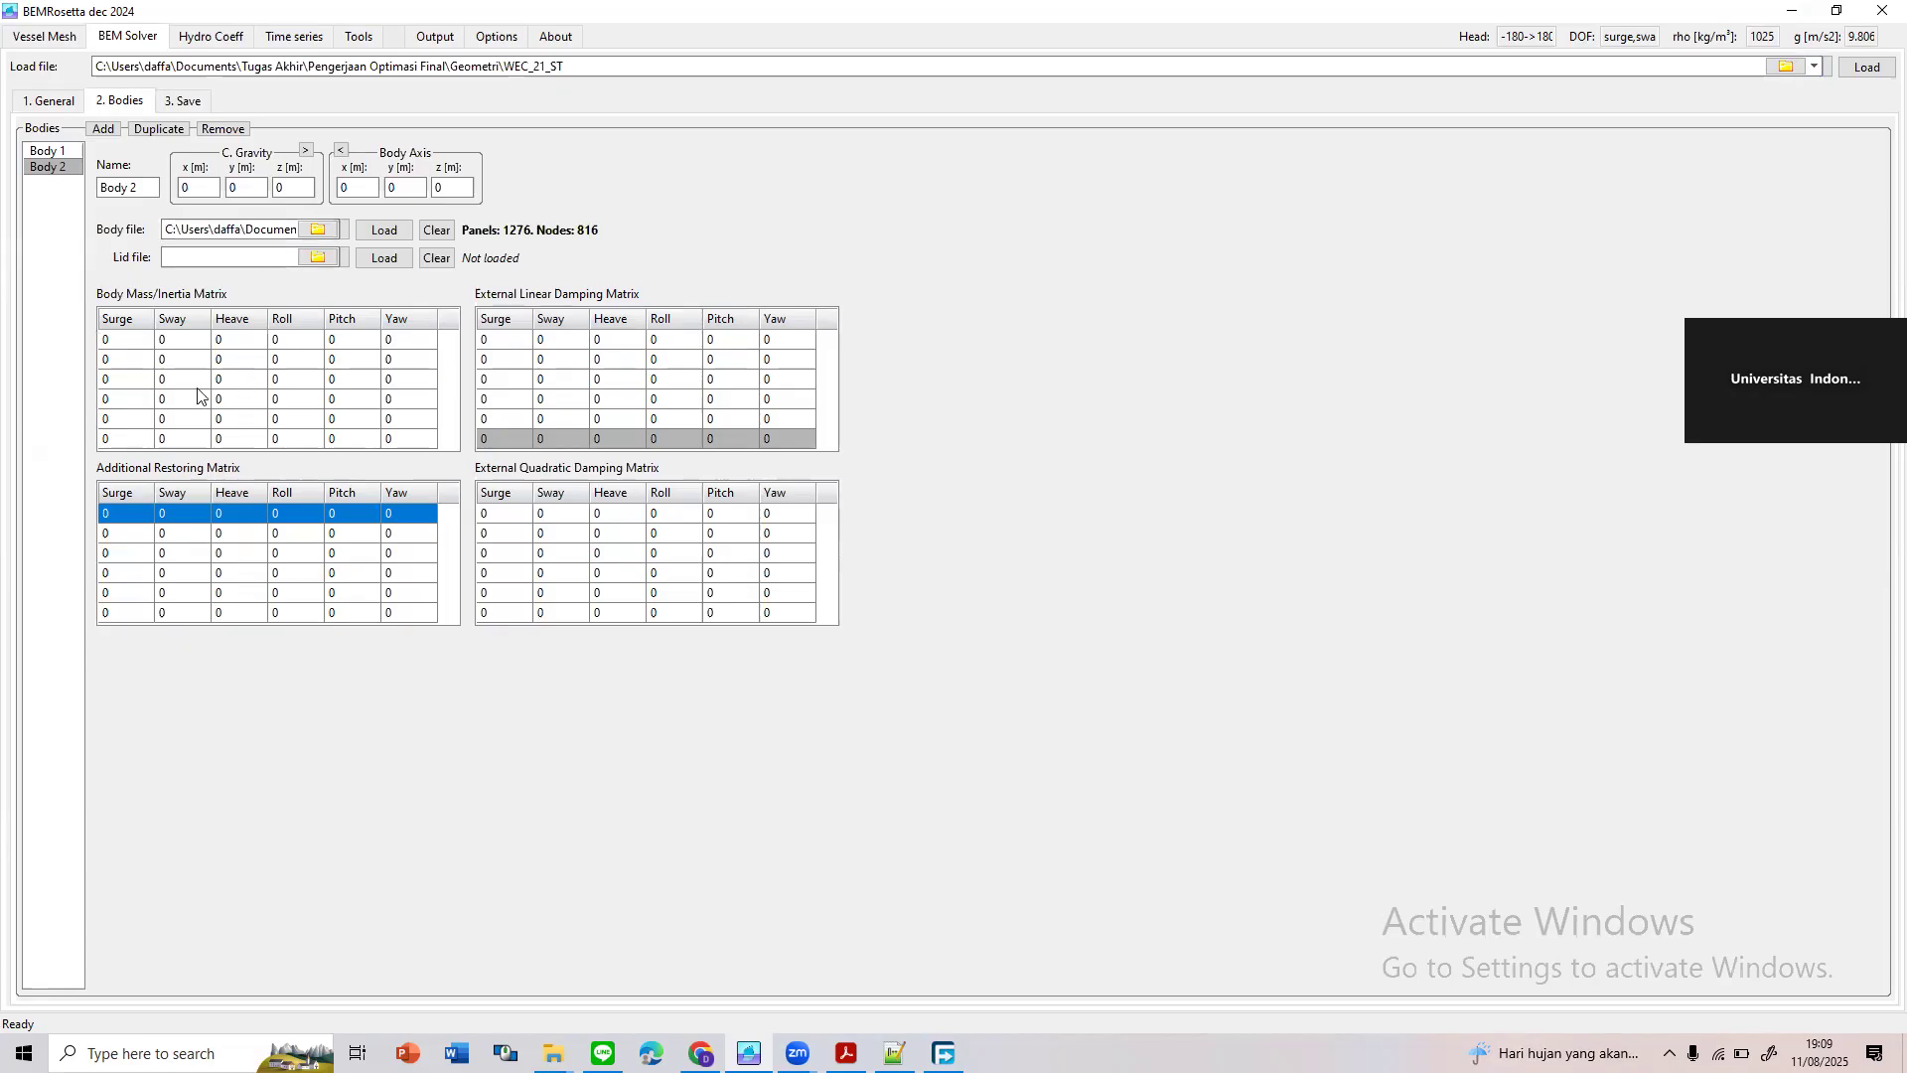
pyautogui.click(147, 343)
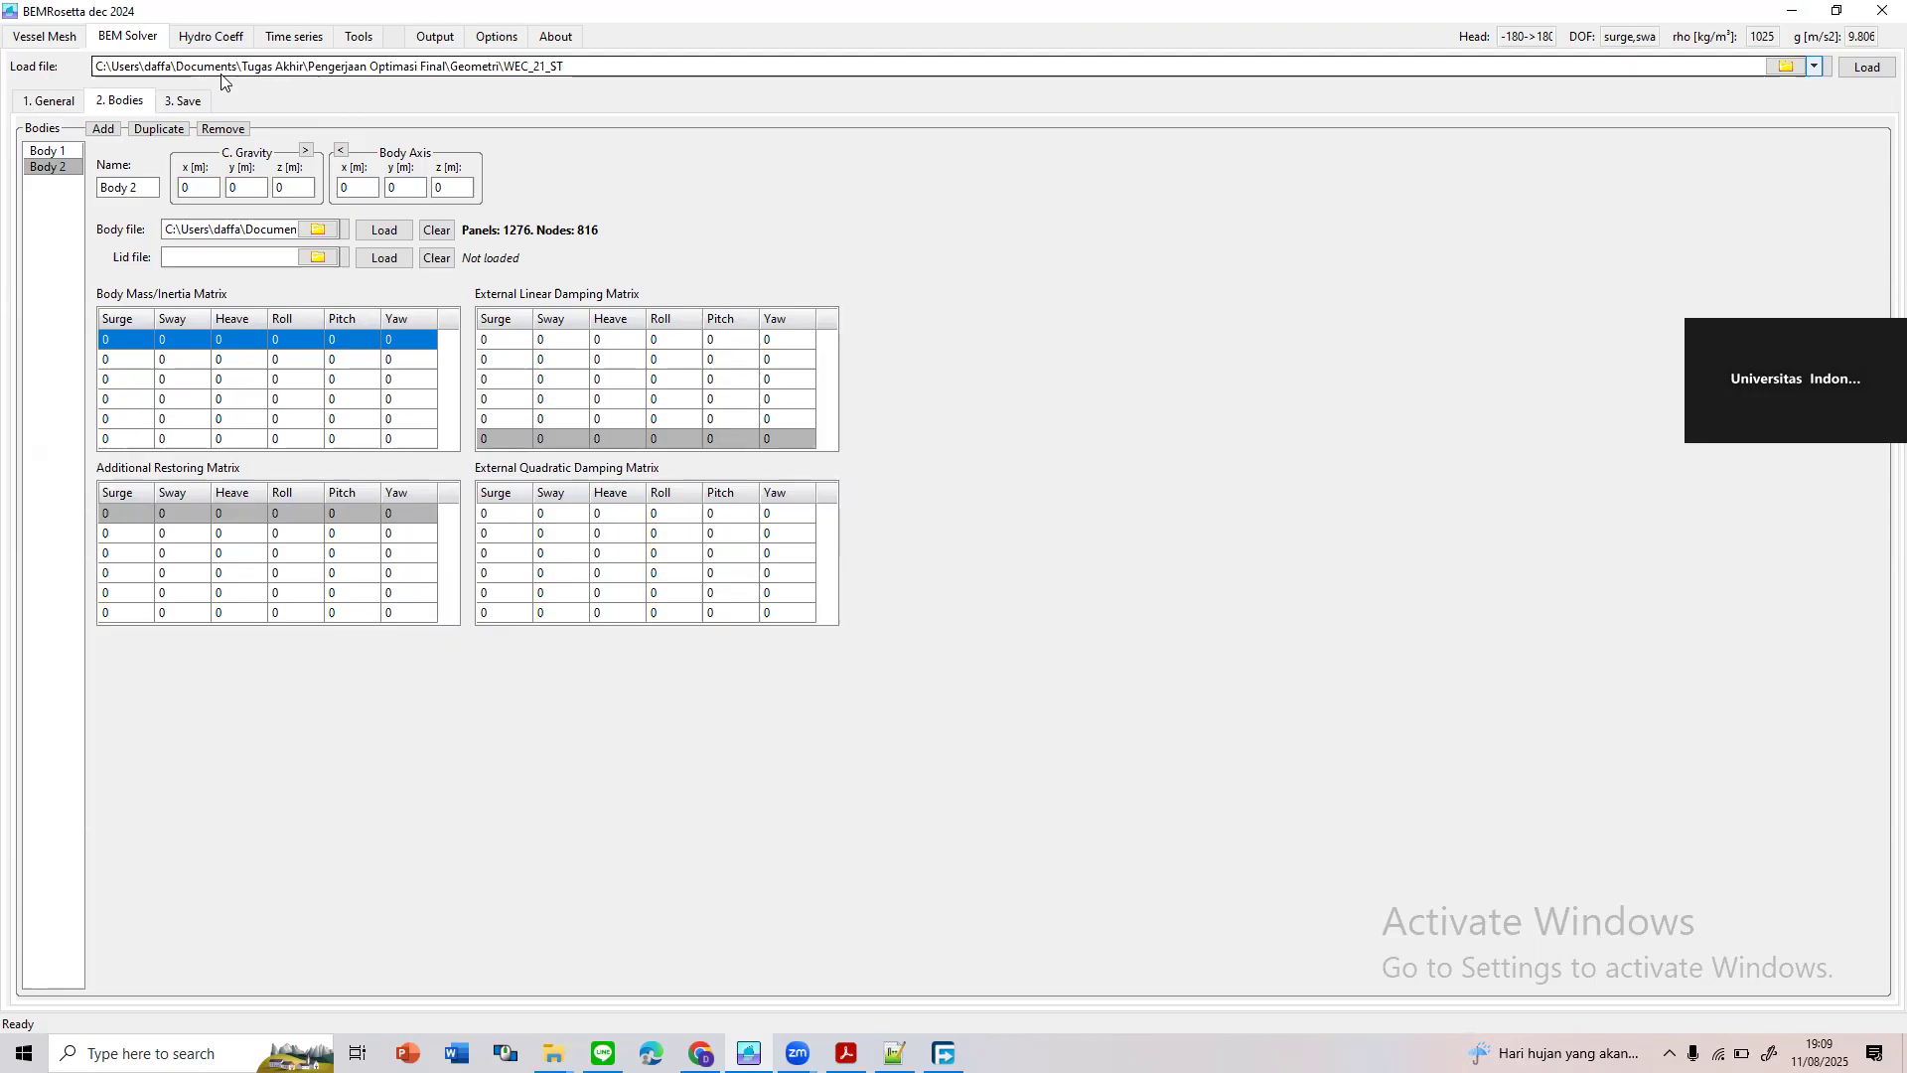
# Inspect the two hulls in the vessel mesh view, and return to Body 2's mass/inertia matrix in the solver case
pyautogui.click(44, 37)
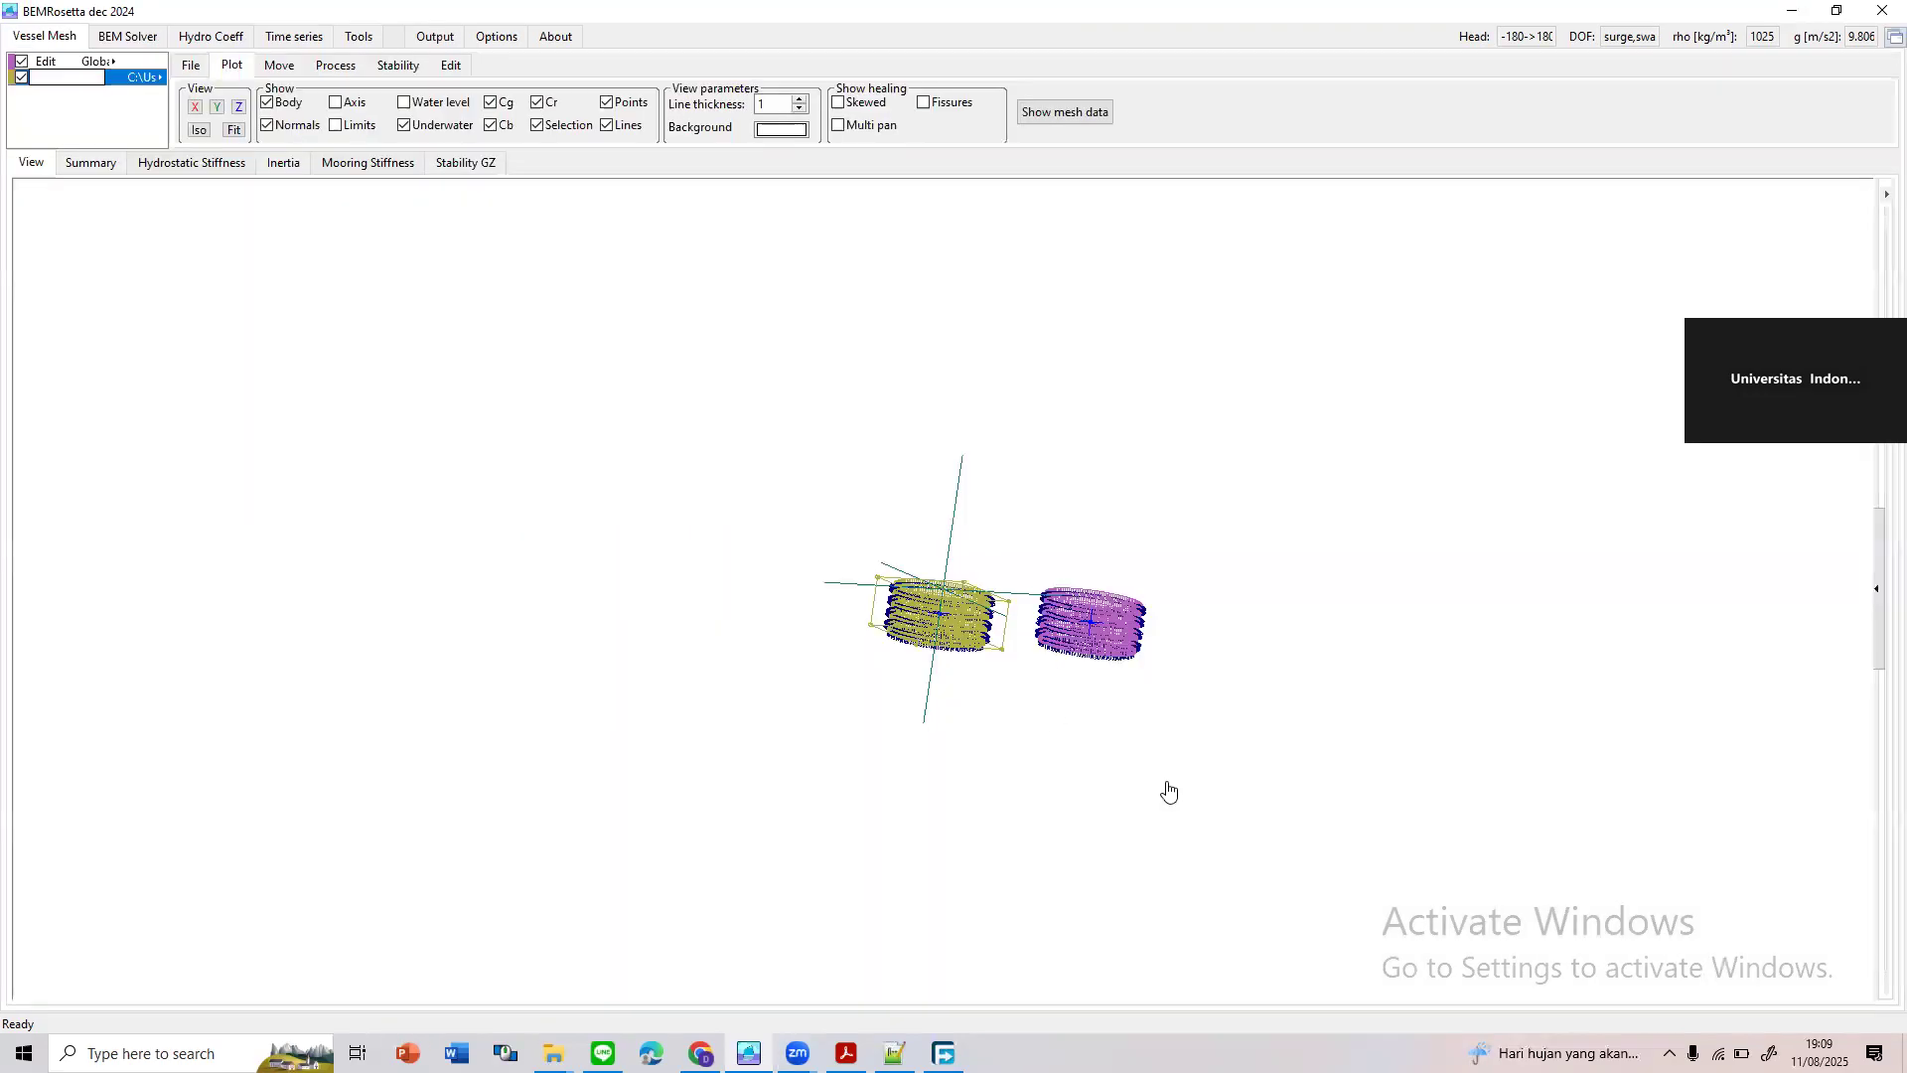
pyautogui.scroll(5, 907, 541)
pyautogui.moveTo(1030, 757); pyautogui.dragTo(1086, 749)
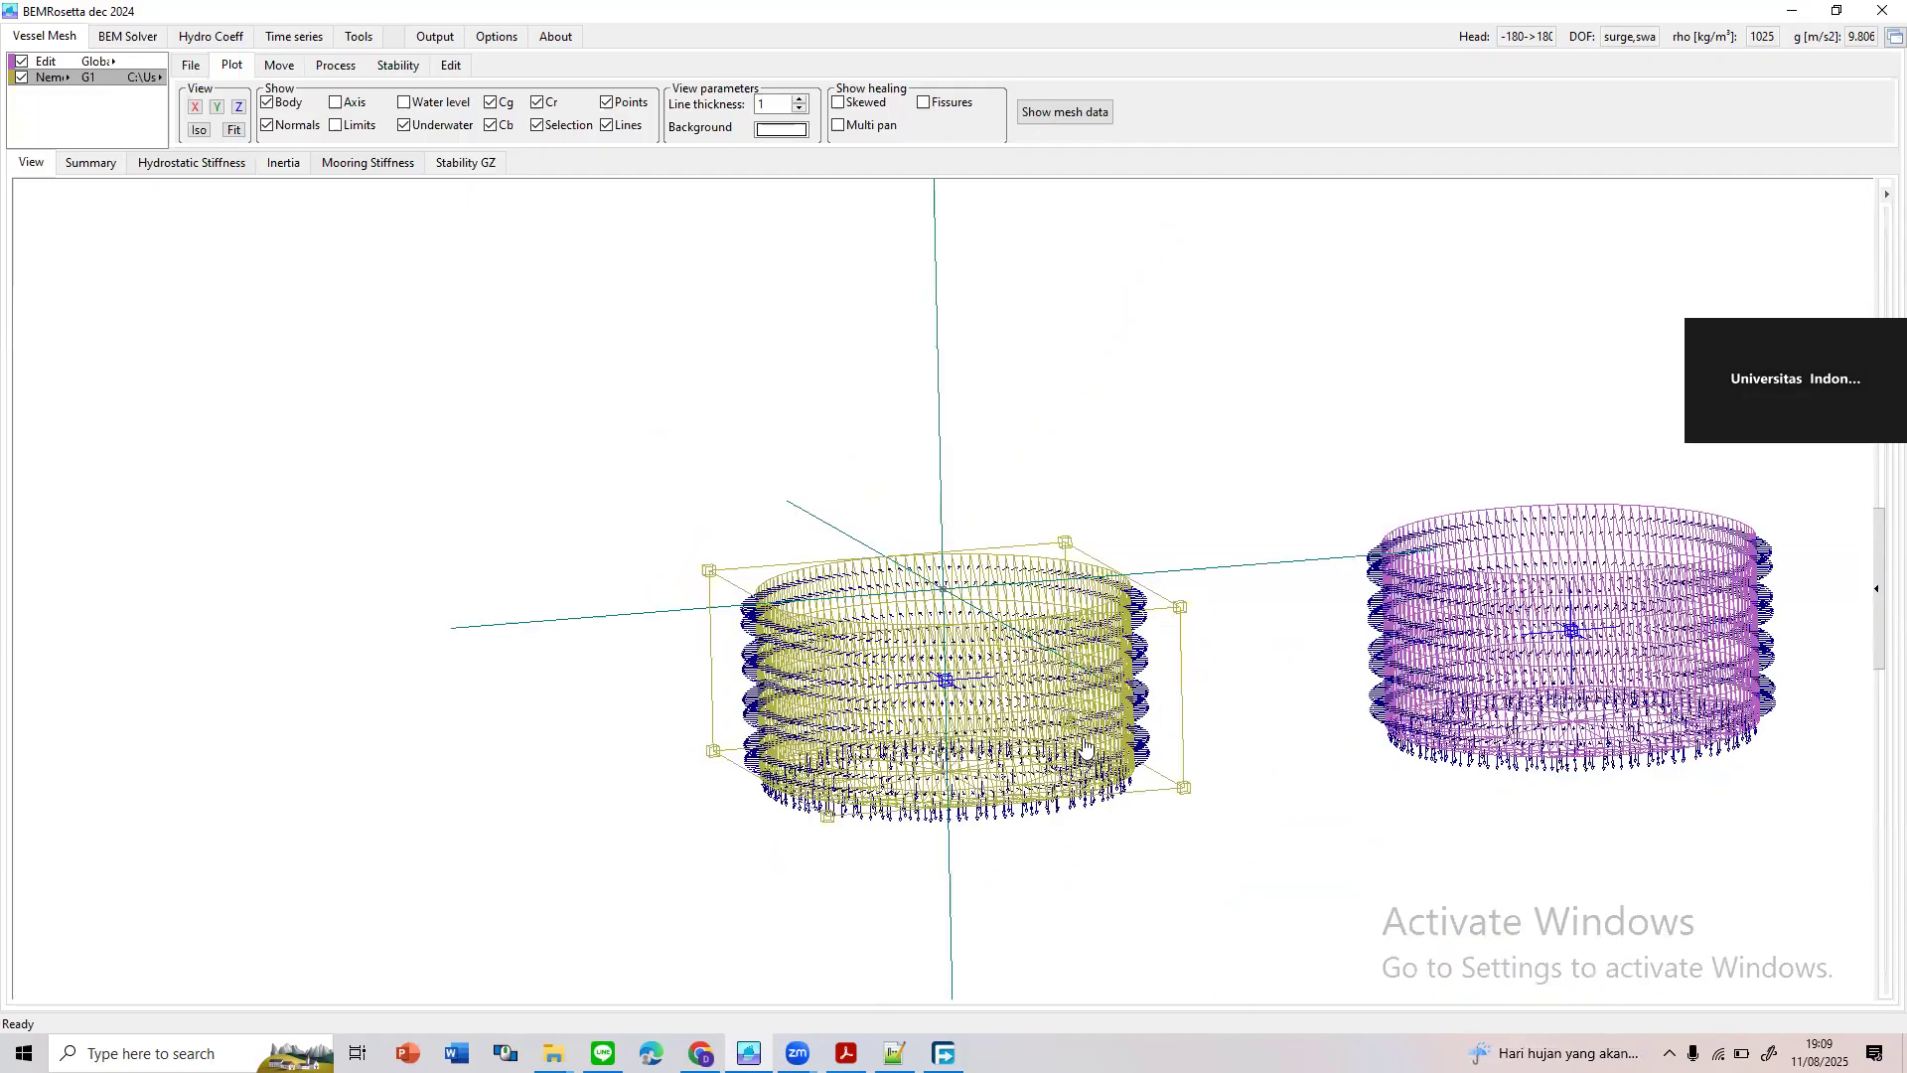
pyautogui.click(151, 39)
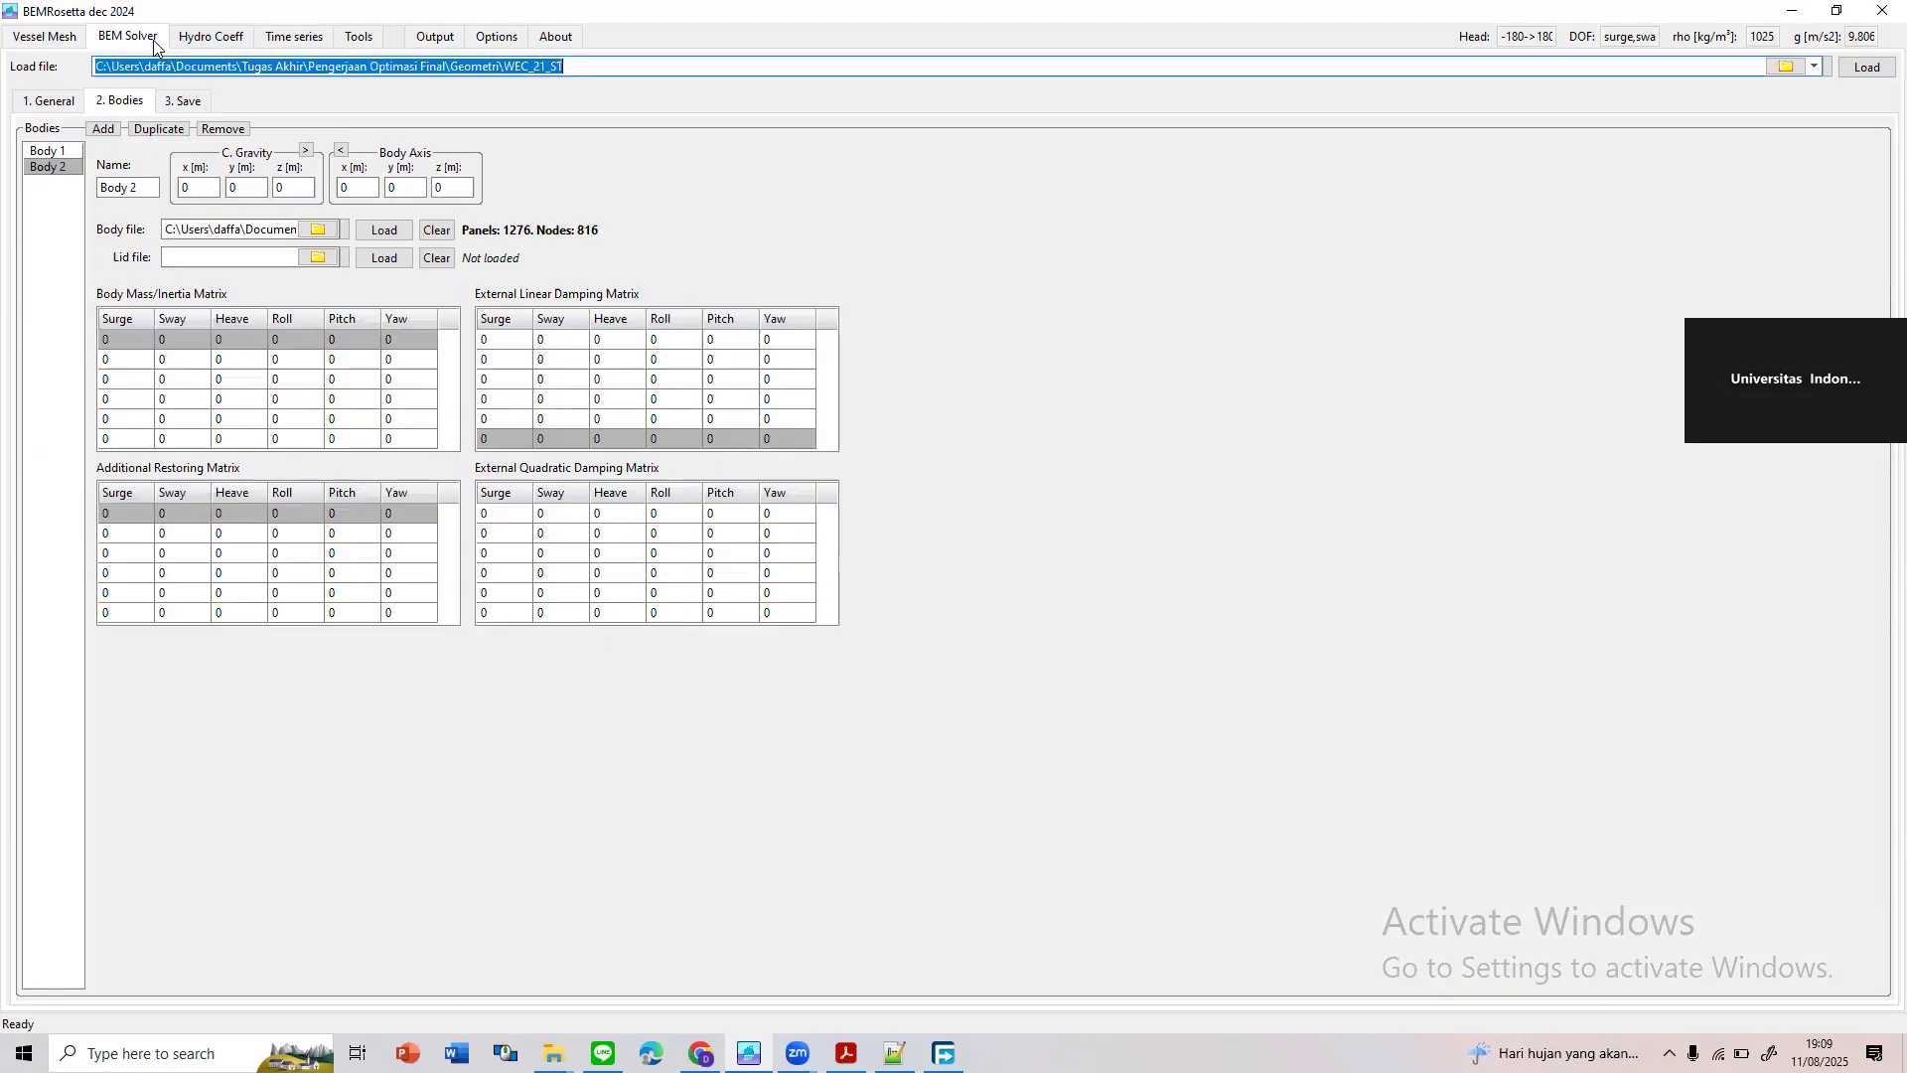
pyautogui.click(216, 359)
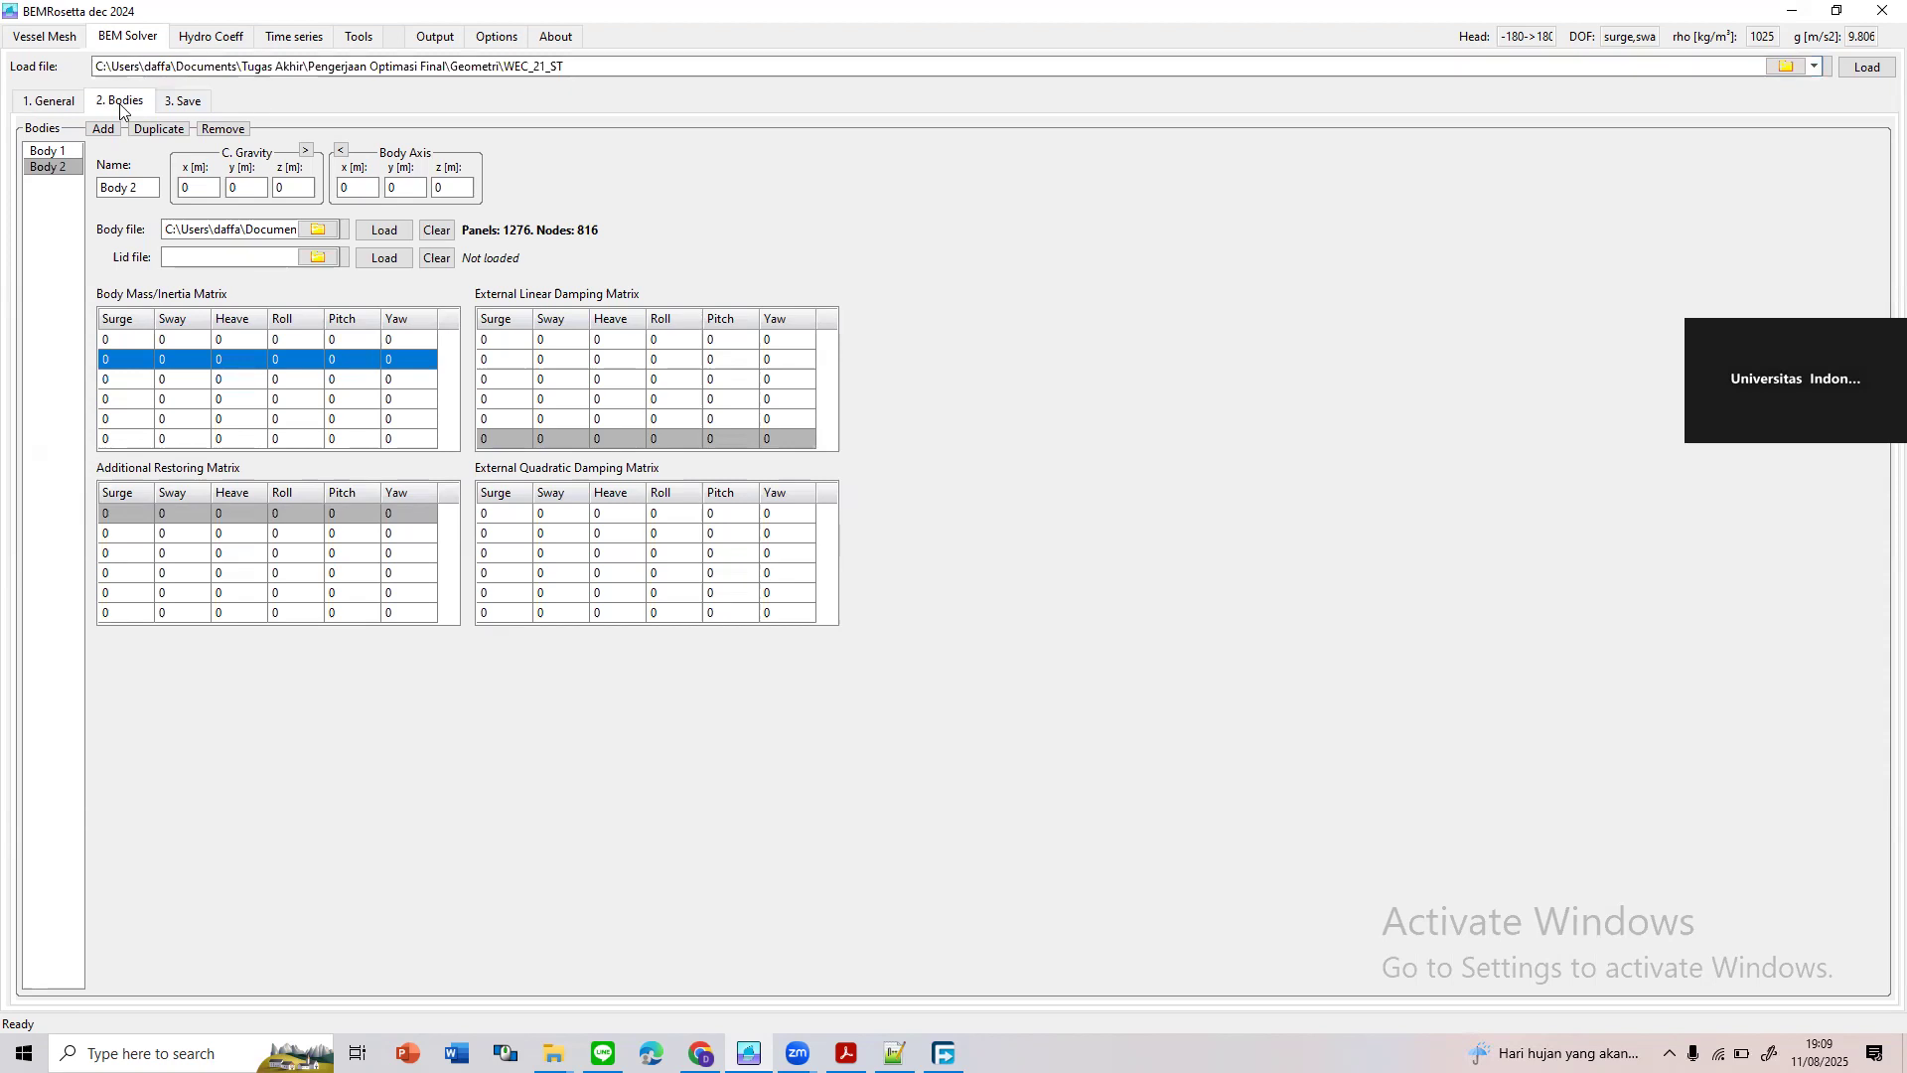
# Save the Nemoh v3 case to the Case Folder in Konfirmasi\Matlab constraint
pyautogui.click(182, 100)
pyautogui.click(383, 238)
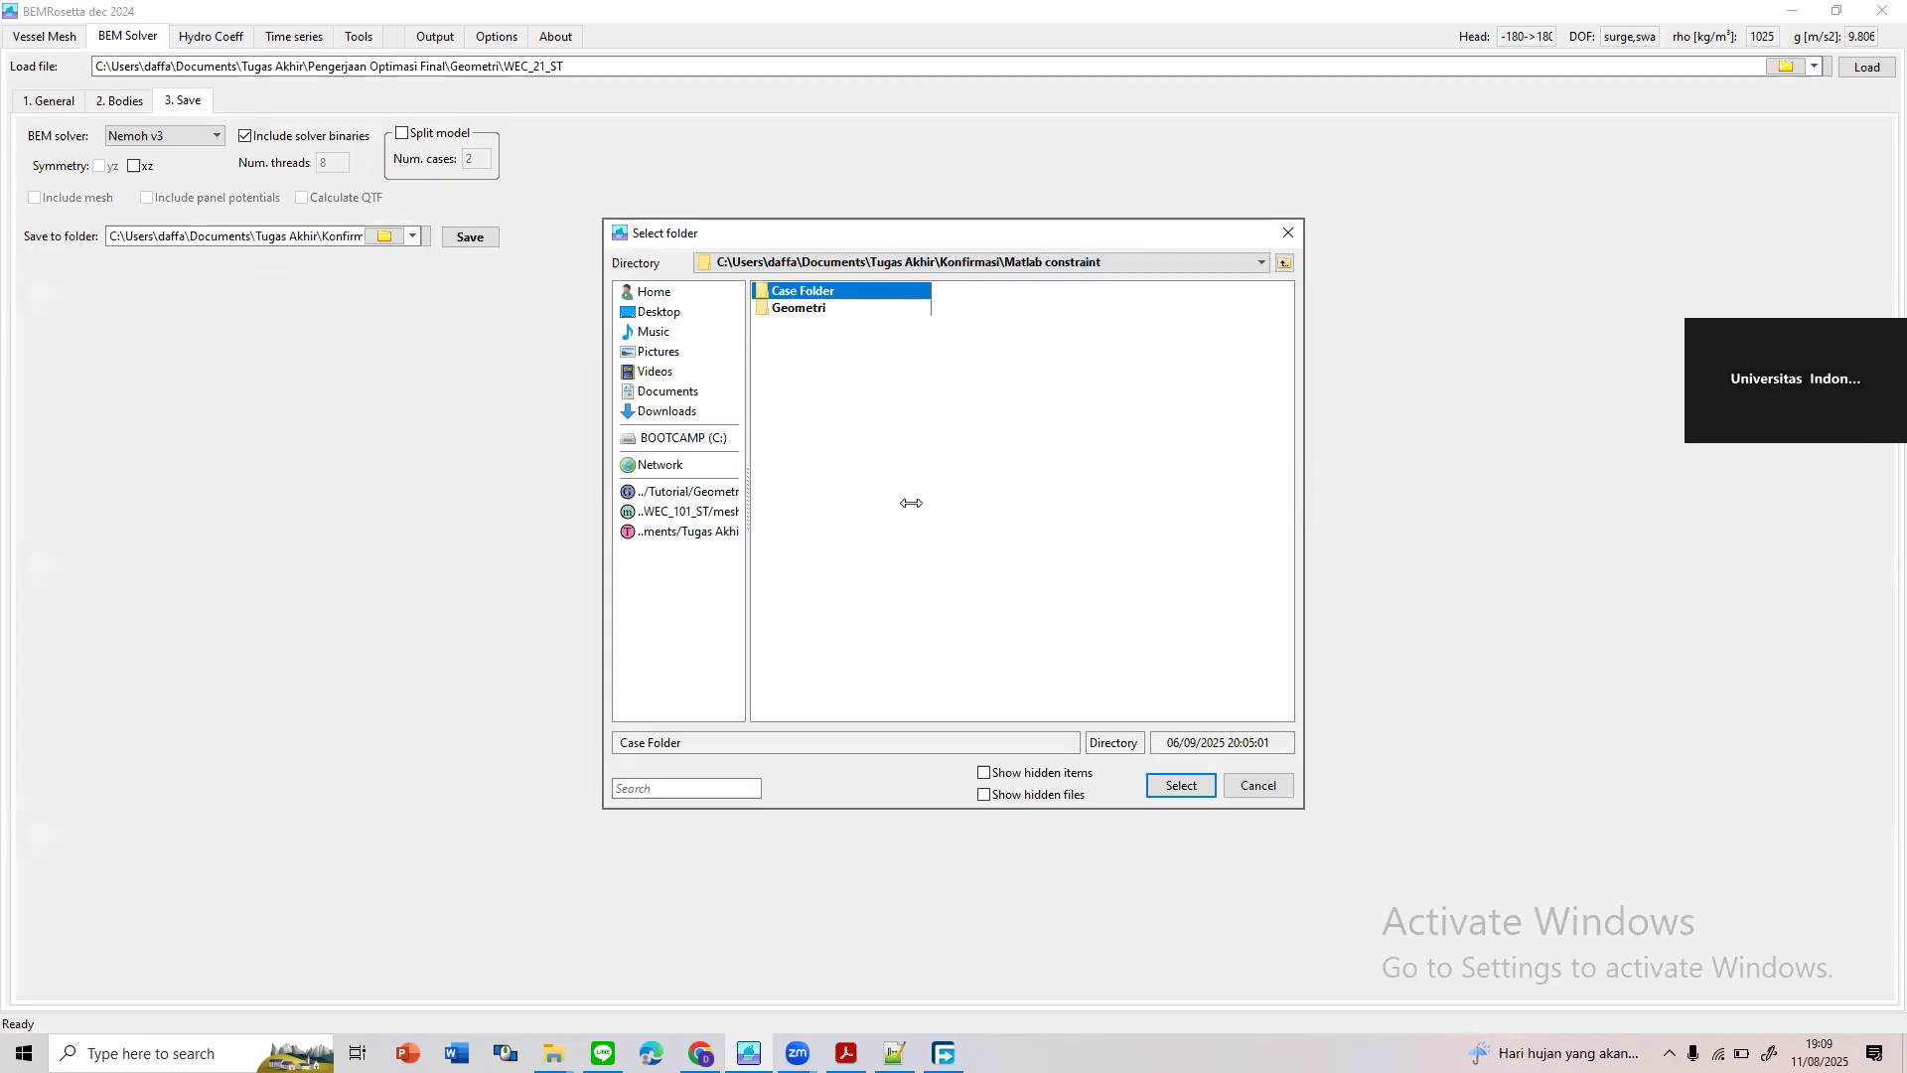
pyautogui.click(869, 311)
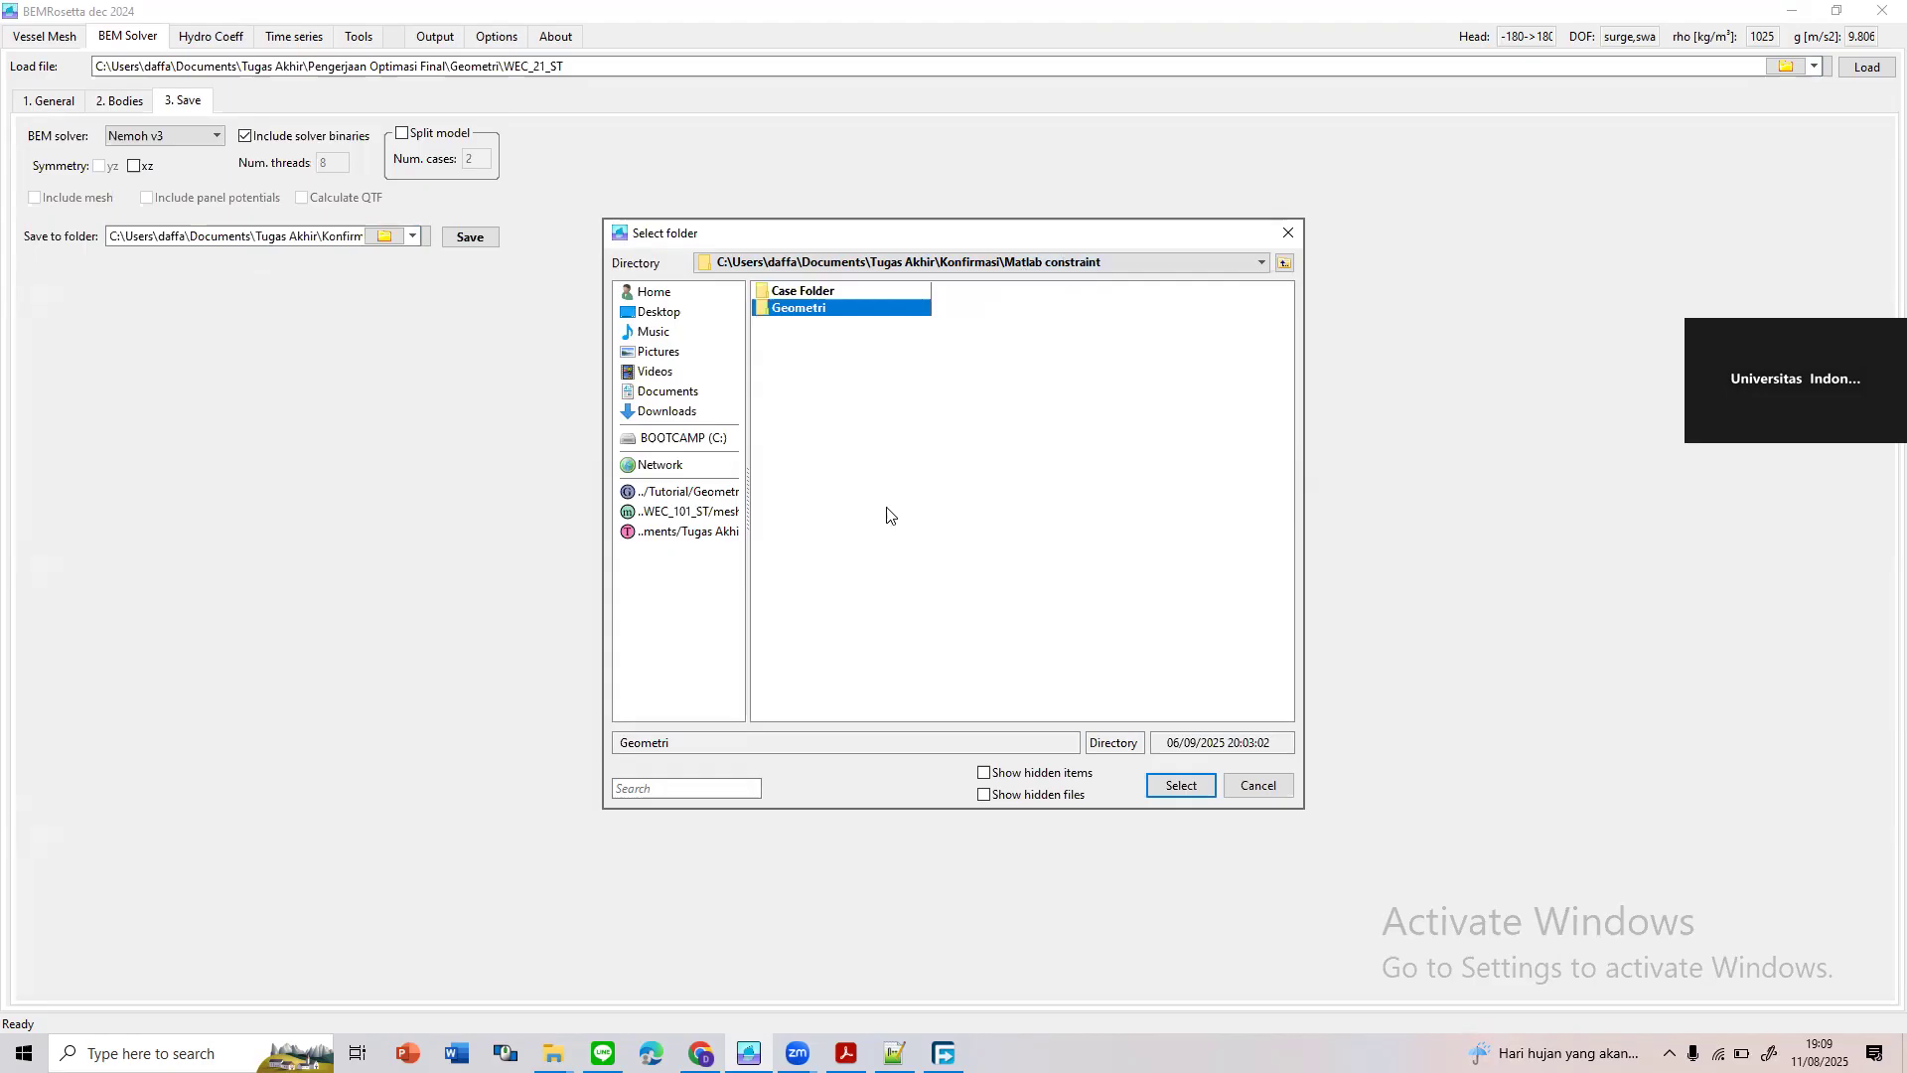
pyautogui.click(844, 292)
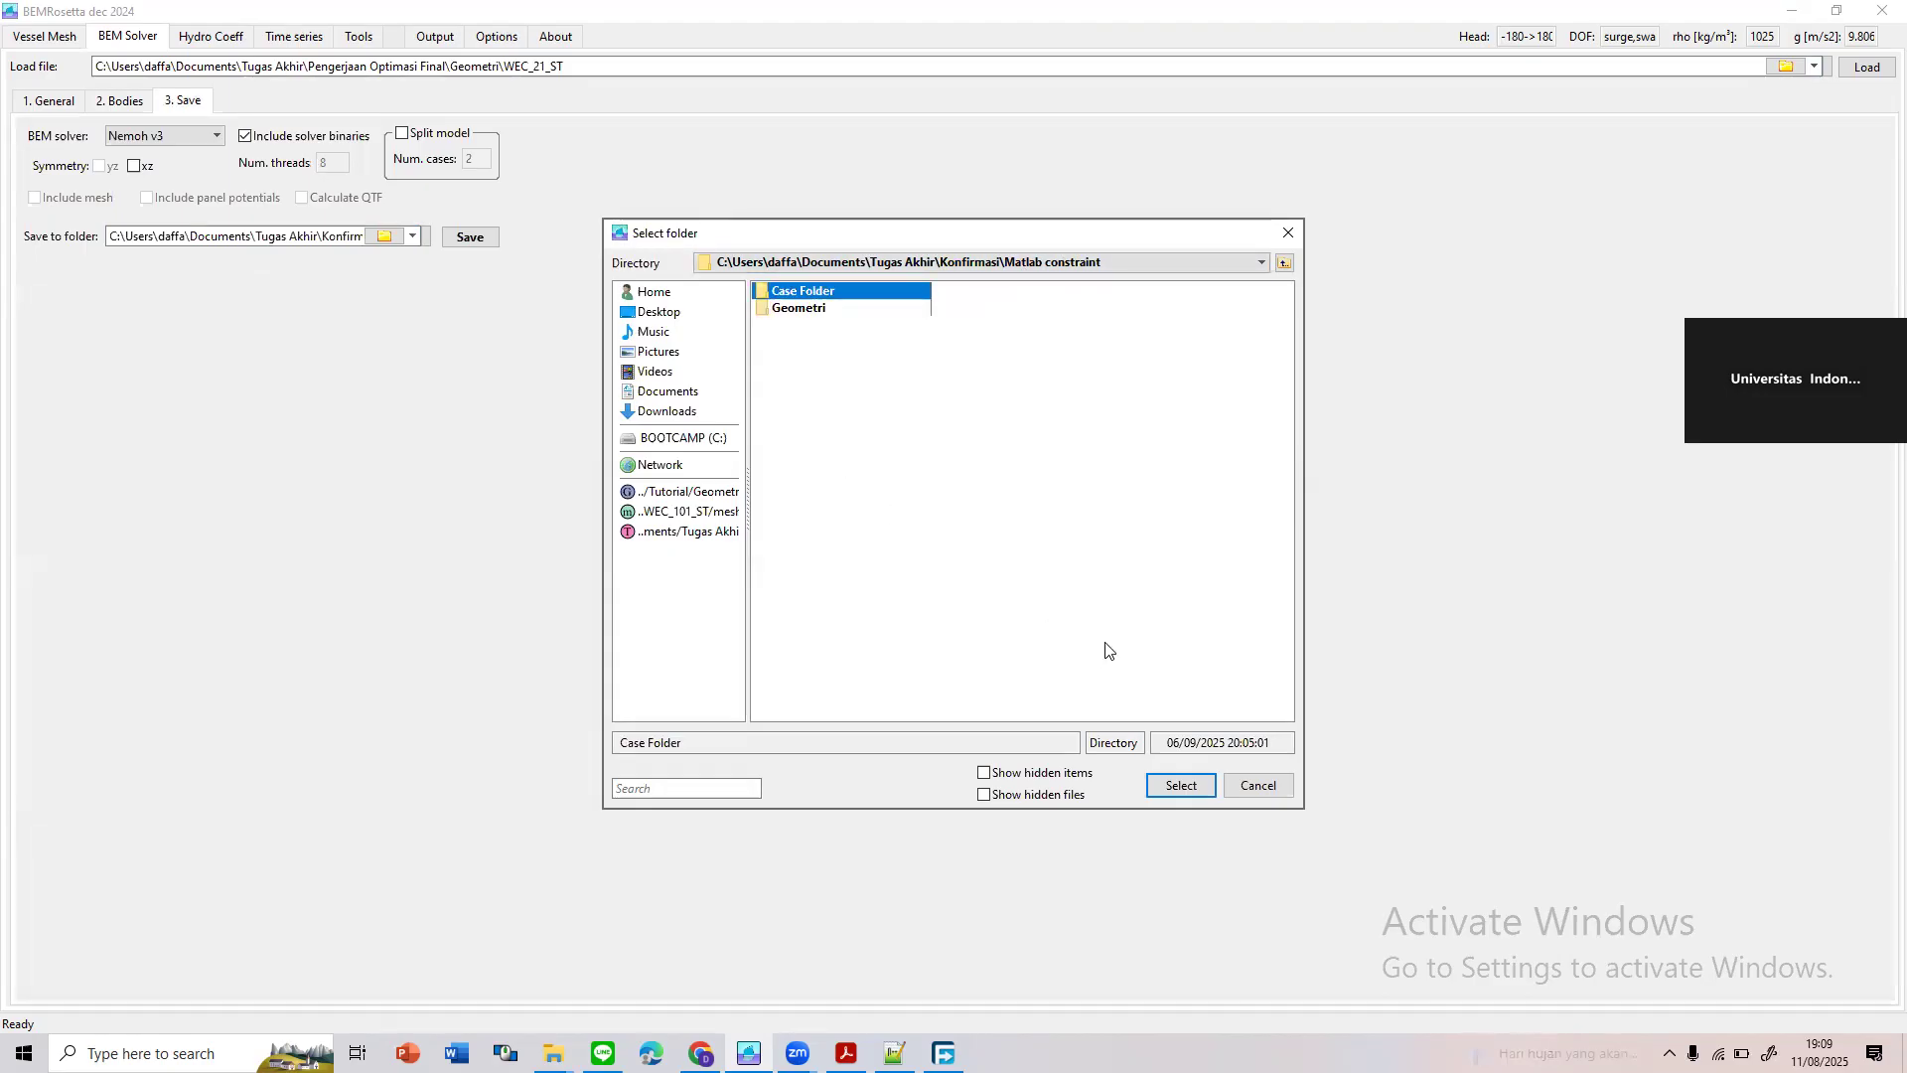
pyautogui.click(1165, 785)
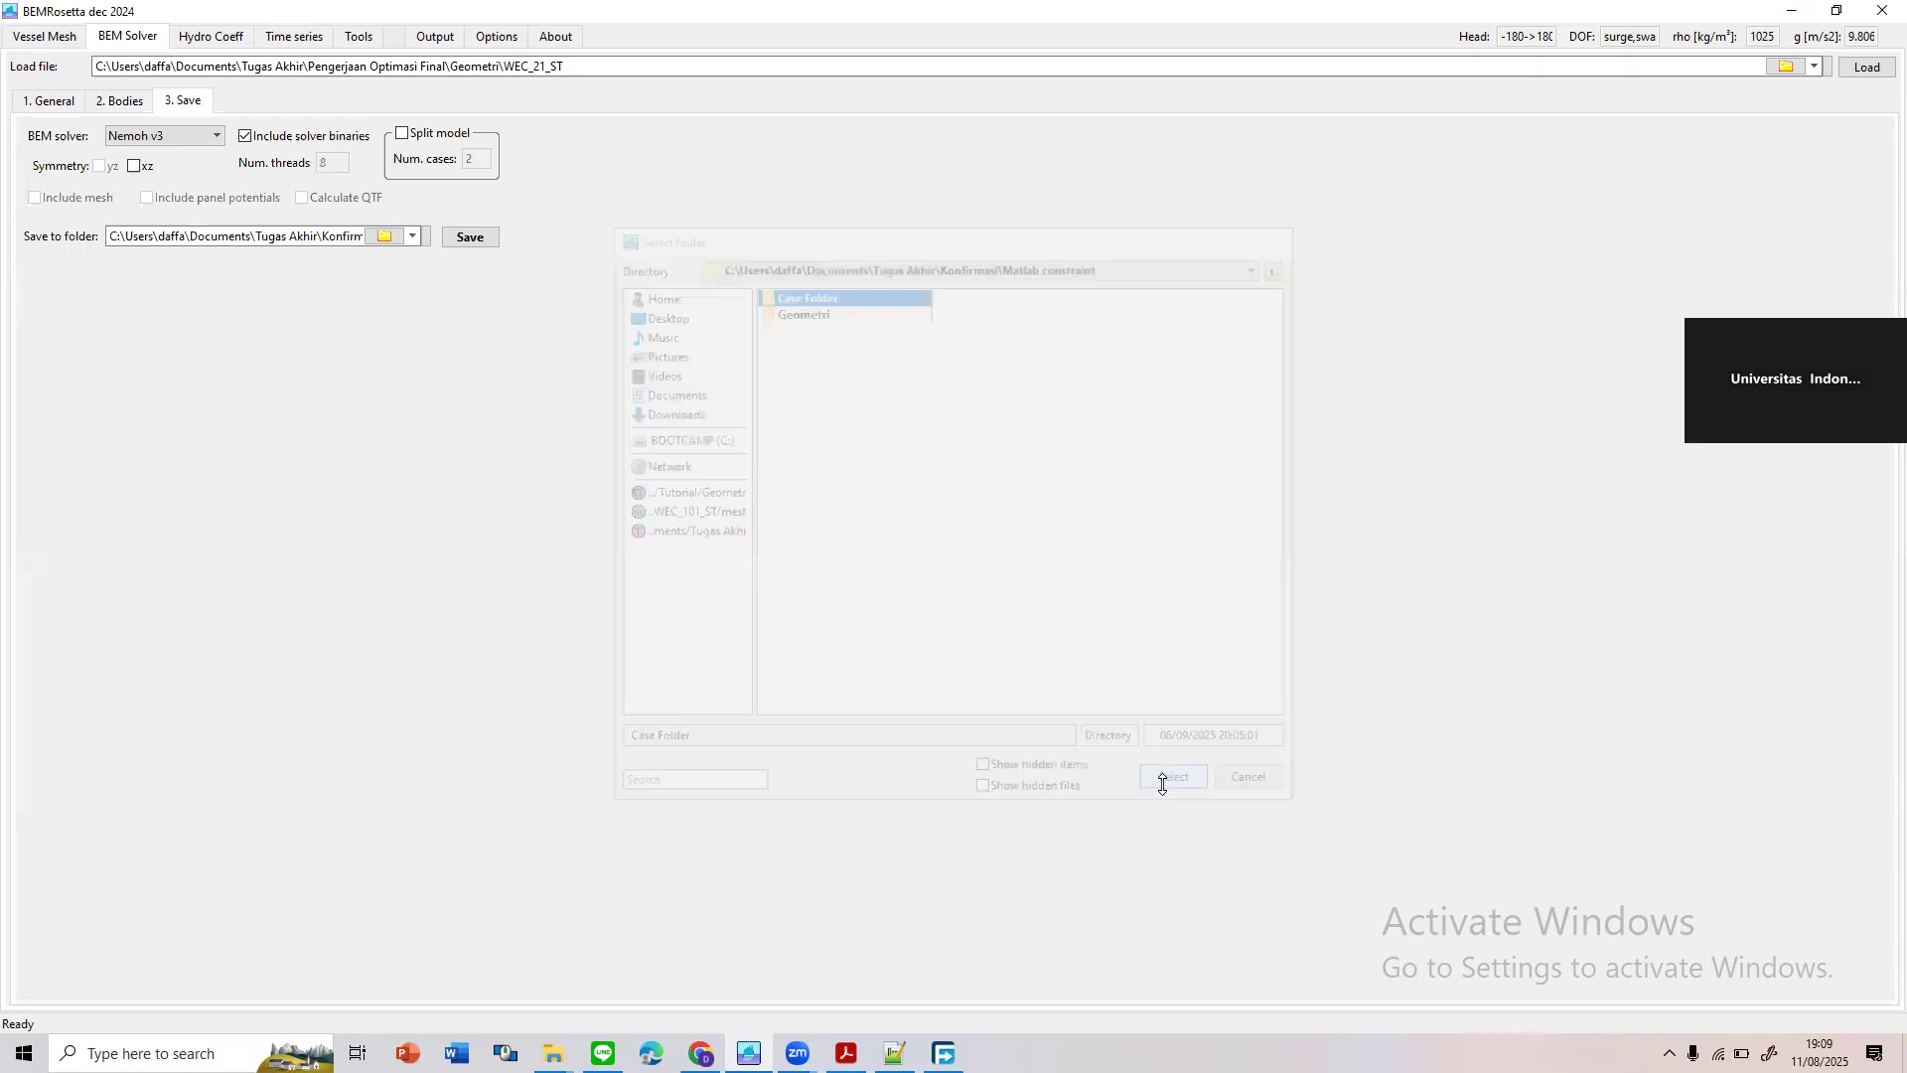
pyautogui.click(469, 237)
pyautogui.click(894, 567)
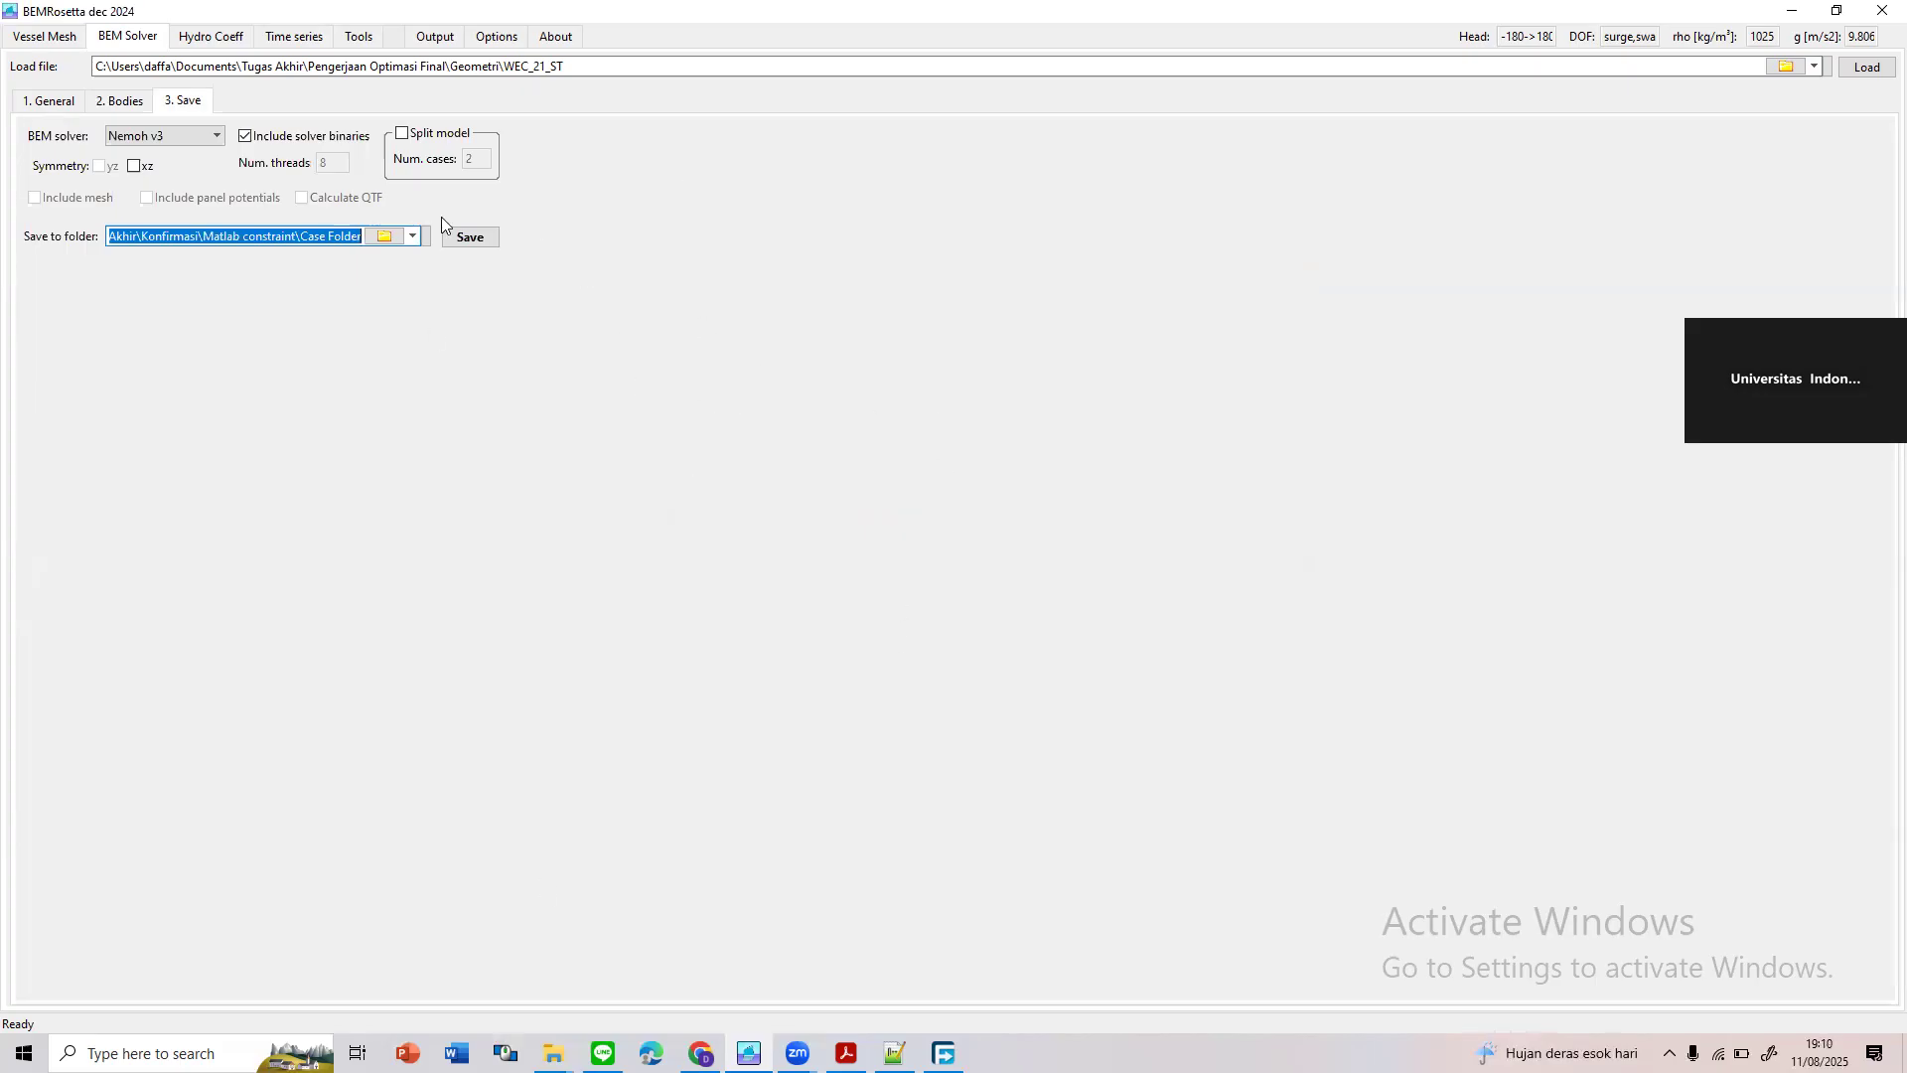
# Switch to File Explorer and check Tutorial\Case Folder for the saved case files
pyautogui.click(554, 1053)
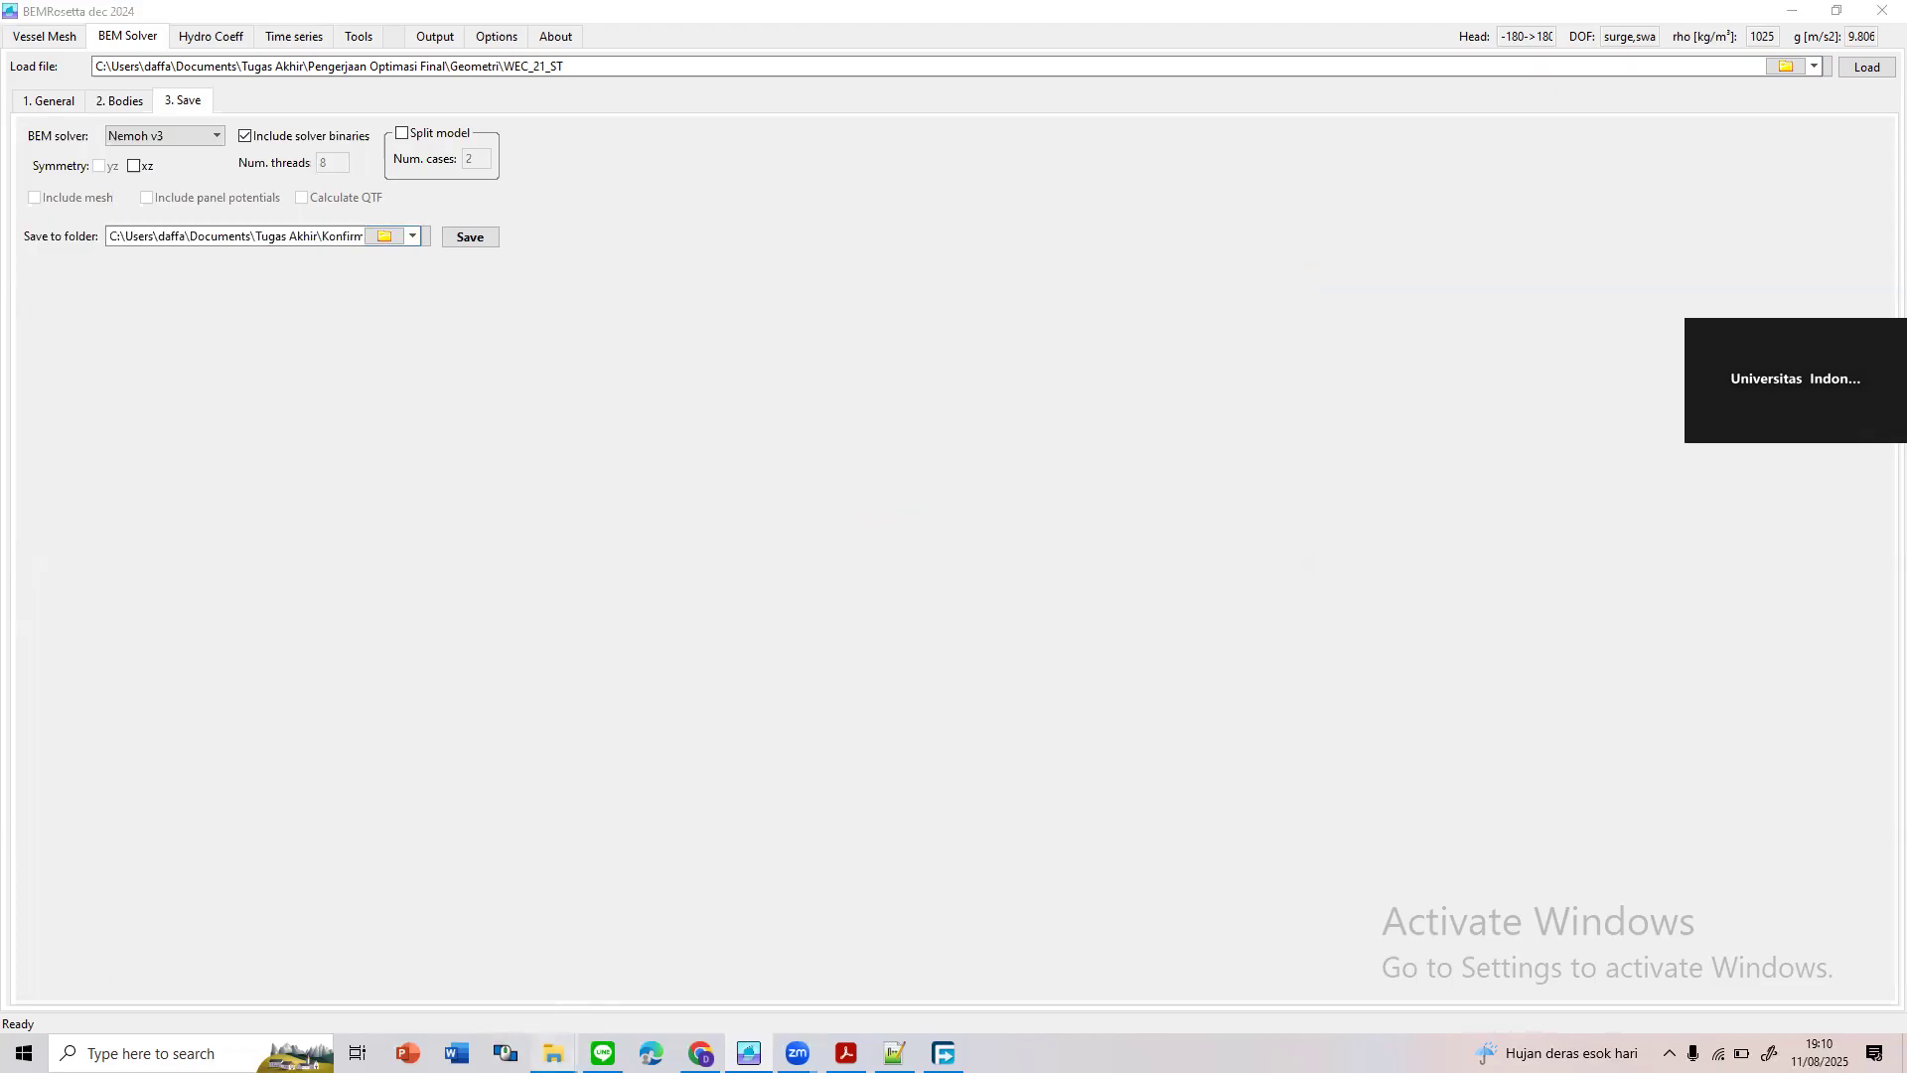
pyautogui.click(288, 988)
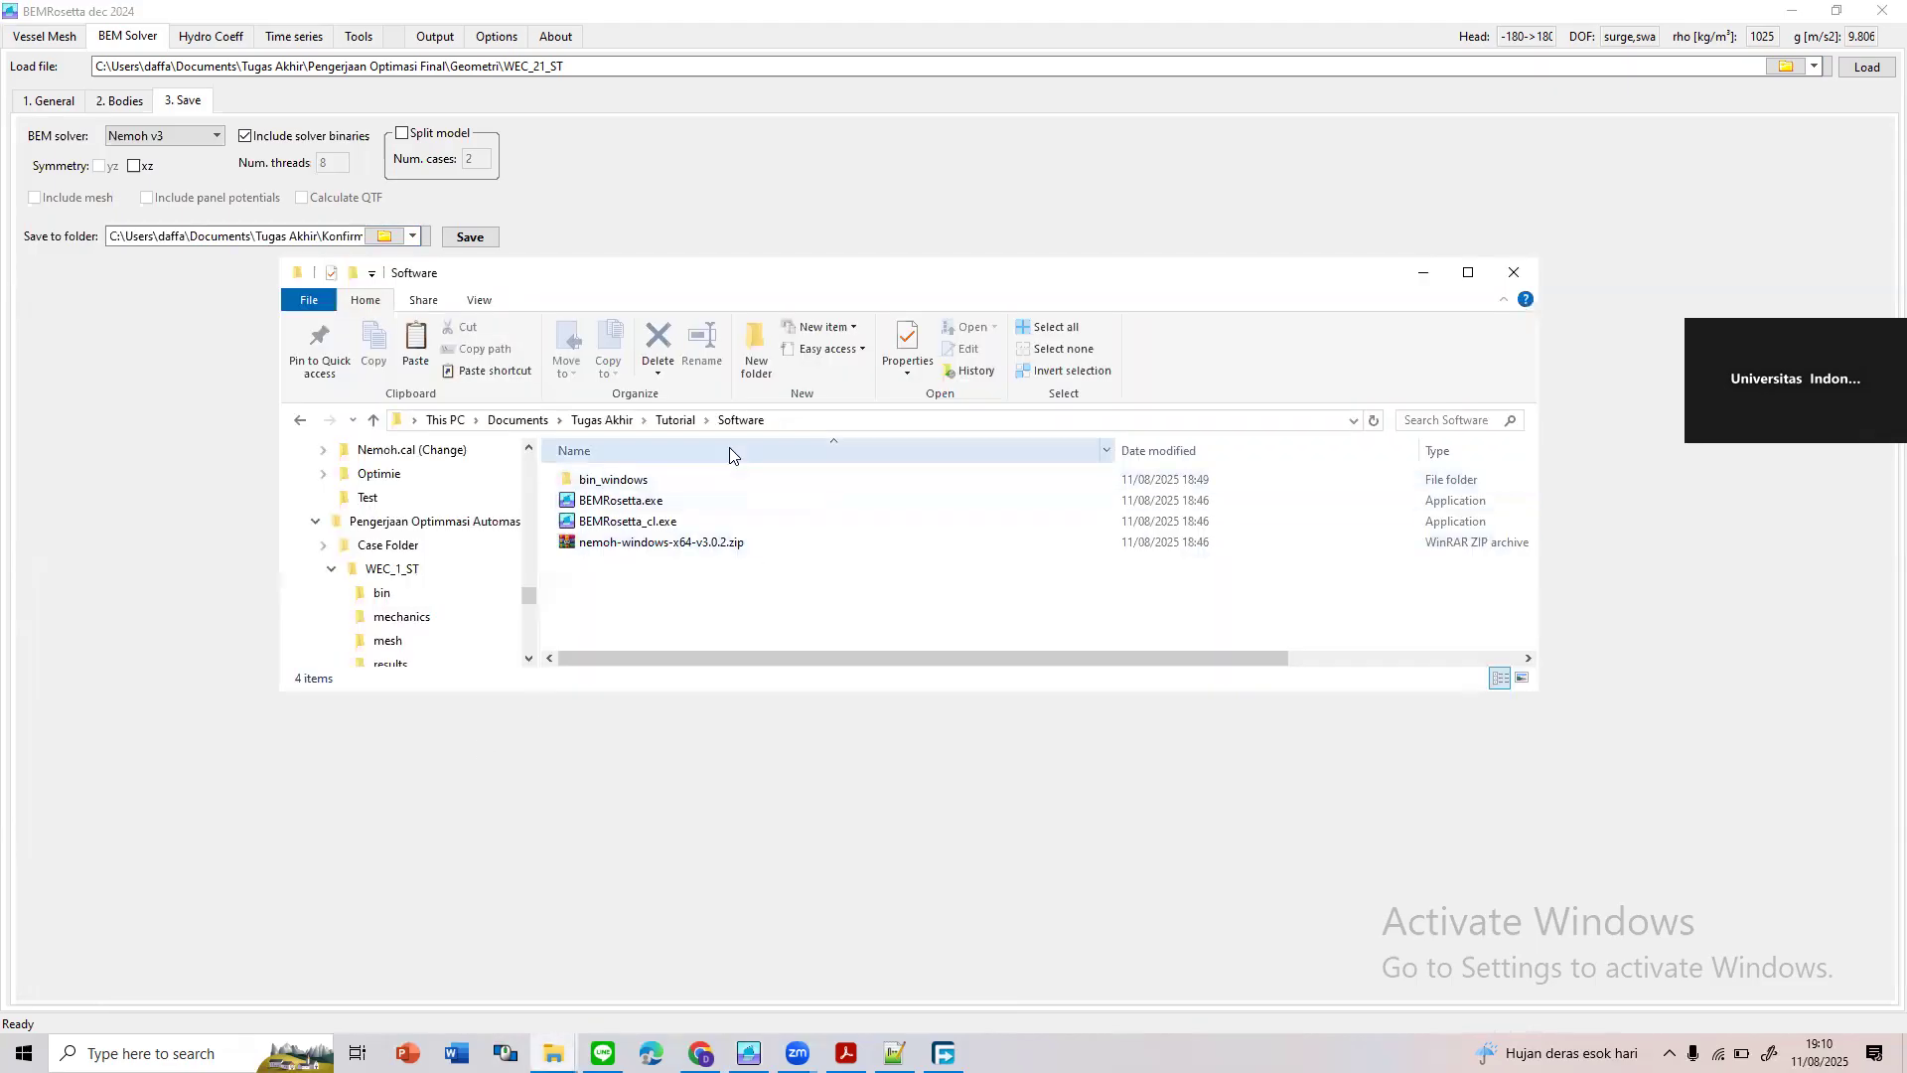
pyautogui.click(675, 420)
pyautogui.doubleClick(655, 479)
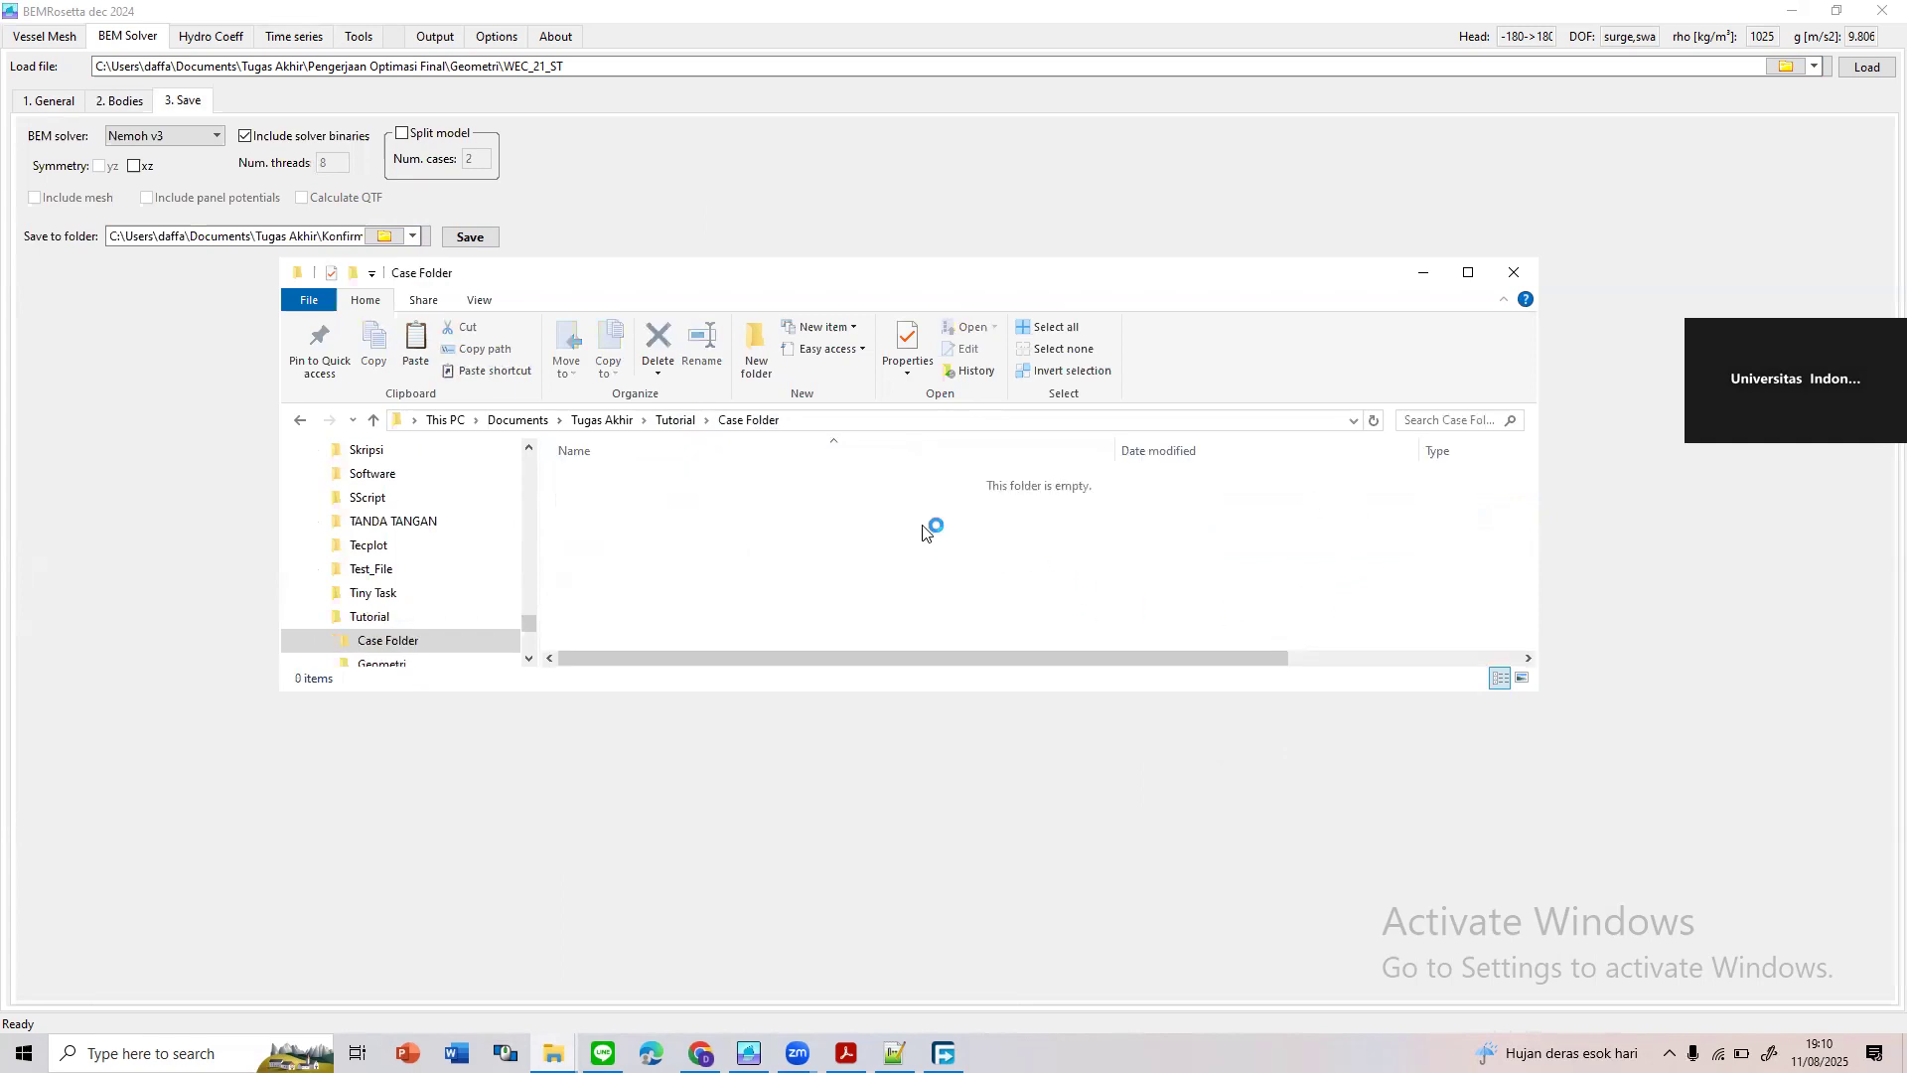
pyautogui.click(697, 421)
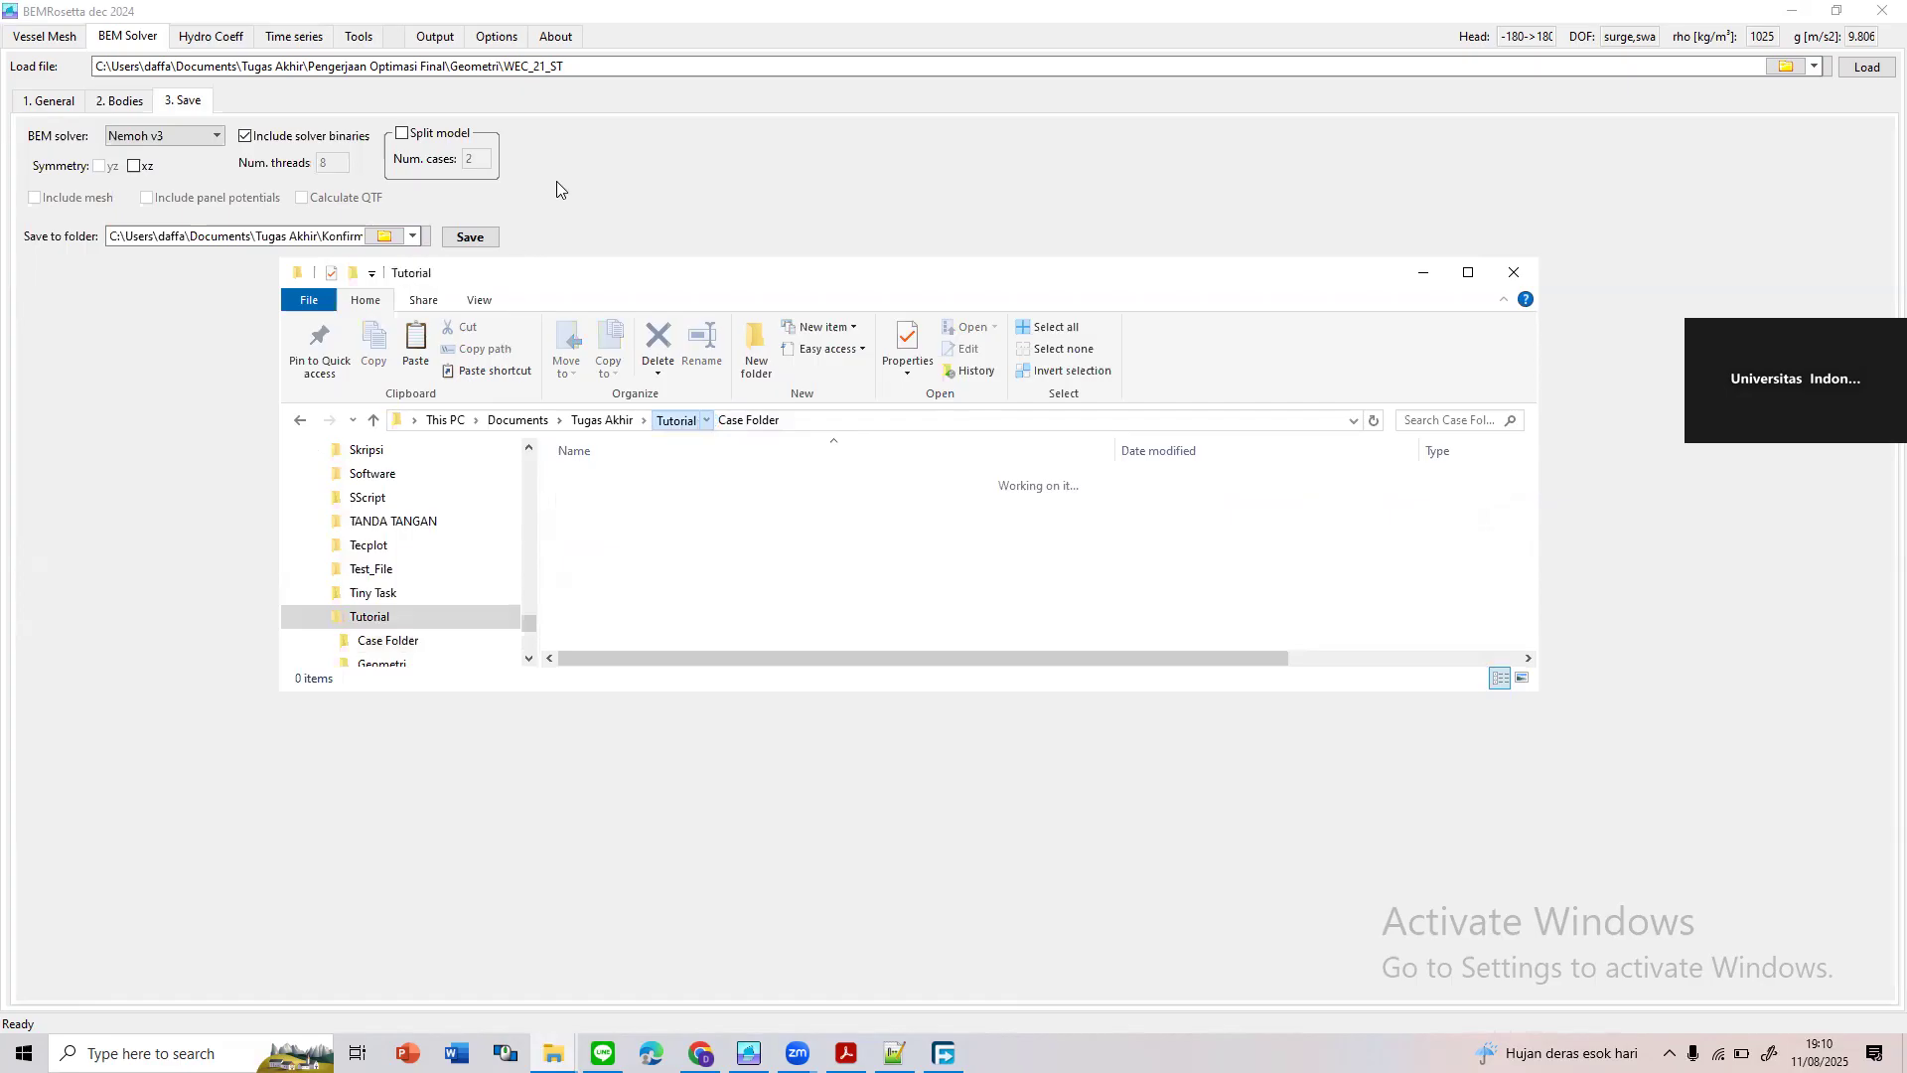
pyautogui.click(557, 181)
# Set the save folder to Tutorial\Case Folder and save the Nemoh v3 case there with the solver binaries
pyautogui.click(381, 237)
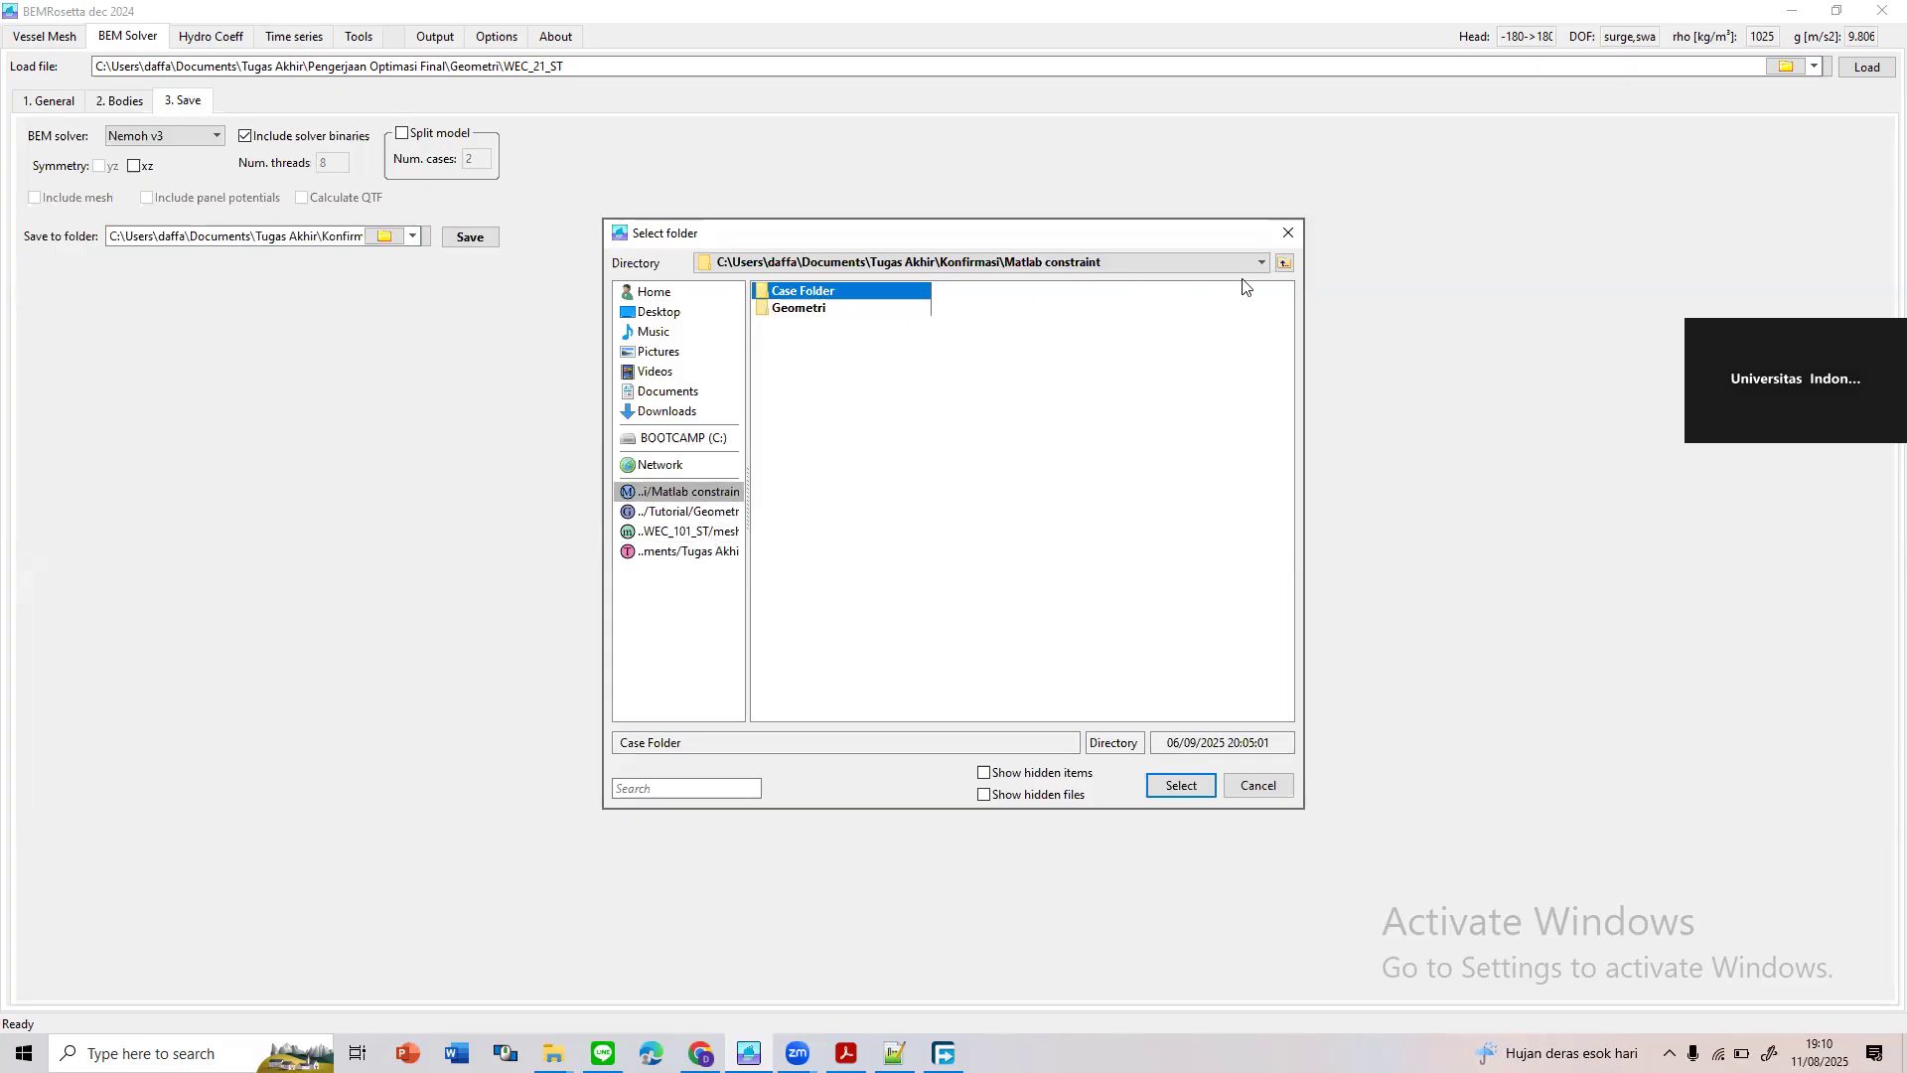
pyautogui.click(708, 511)
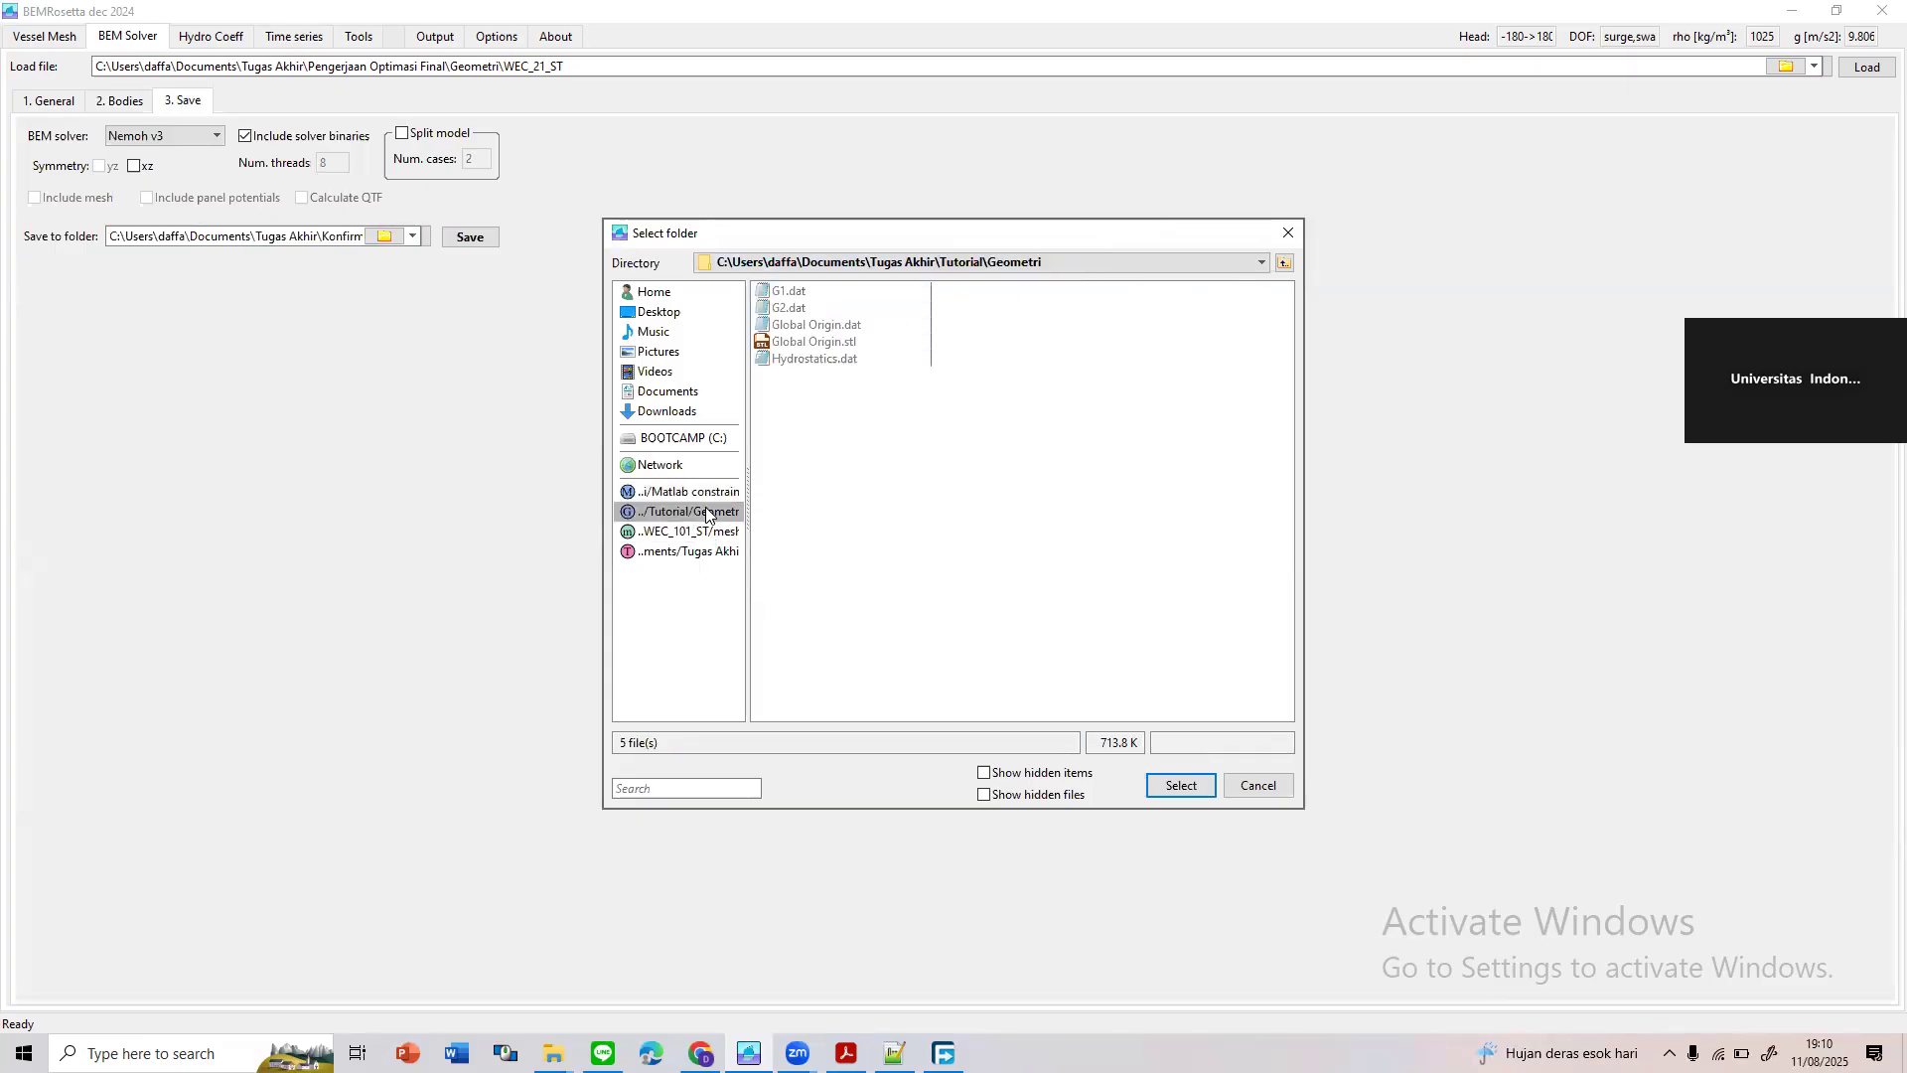
pyautogui.click(1284, 262)
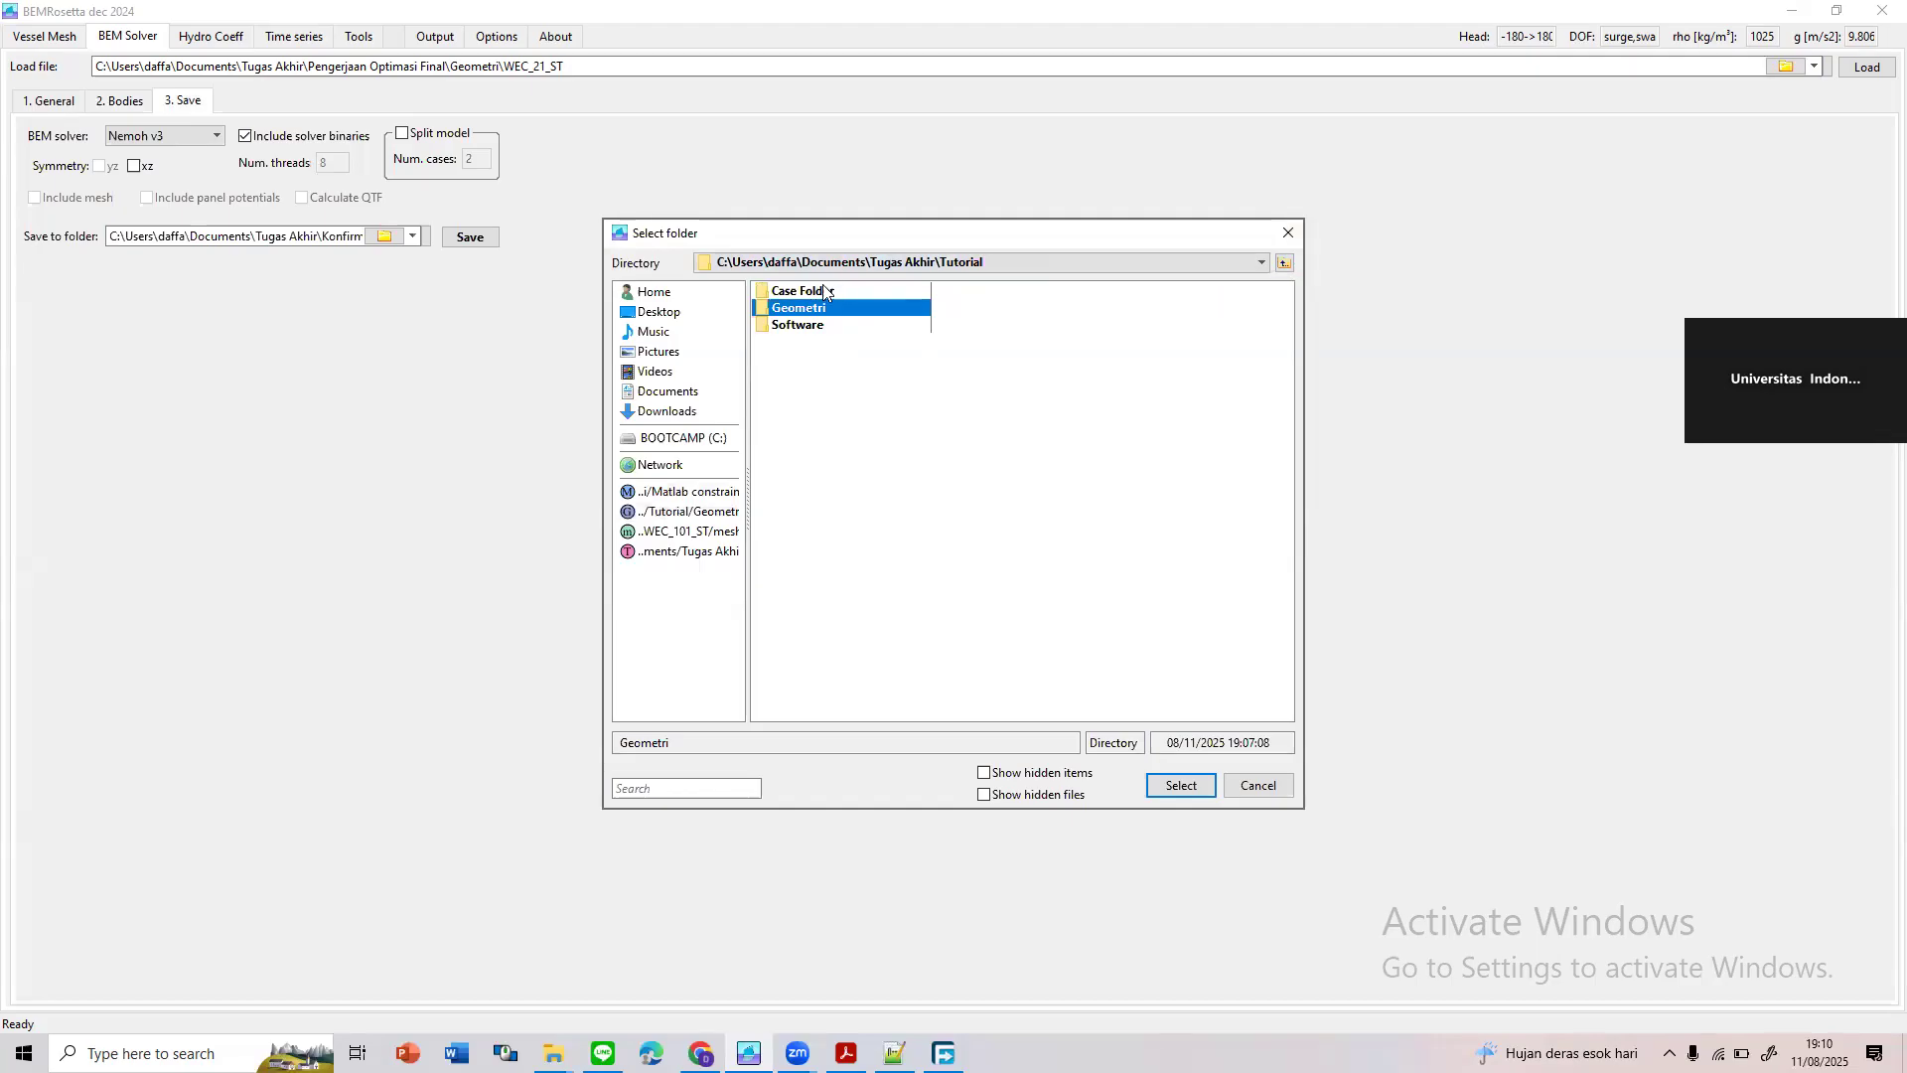
pyautogui.press('Up')
pyautogui.click(1172, 786)
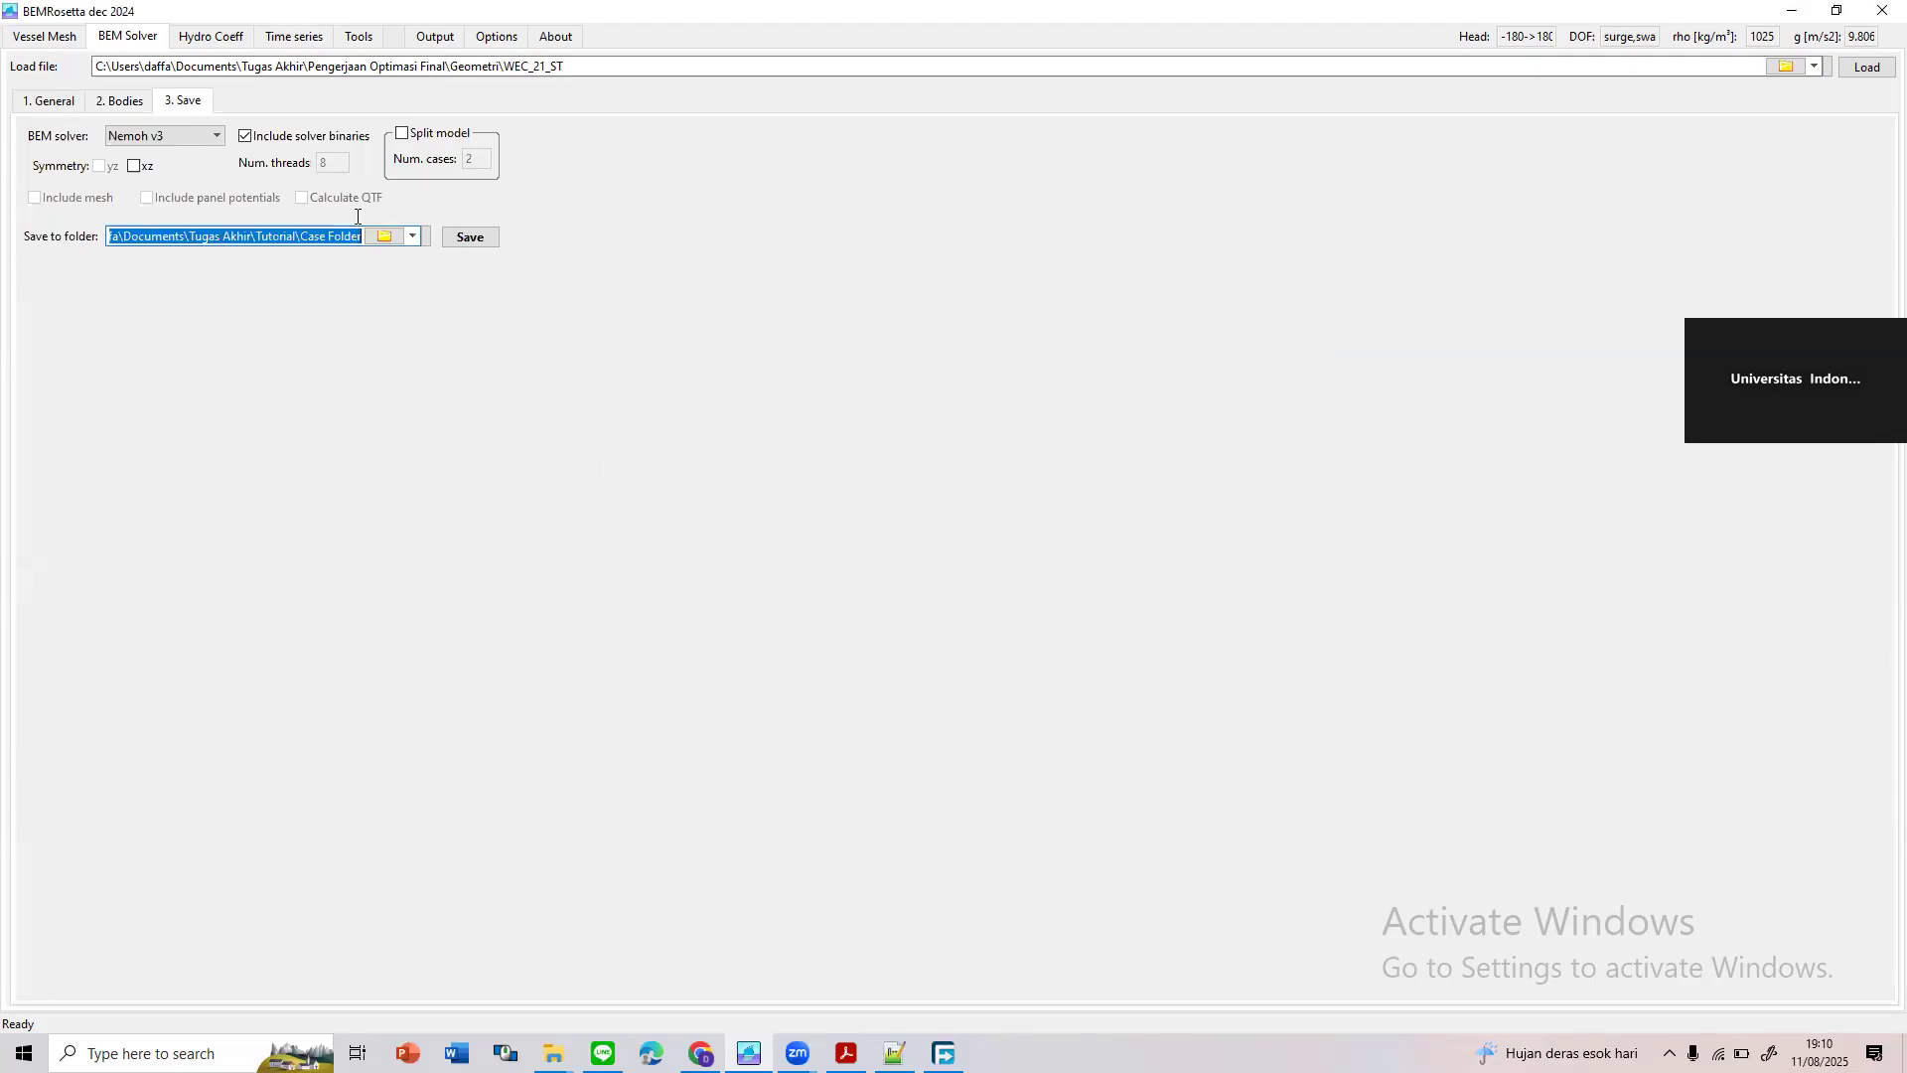
pyautogui.click(462, 236)
pyautogui.click(940, 562)
# Open Tutorial\Case Folder in File Explorer, maximize the window and narrow the folder tree
pyautogui.click(554, 1053)
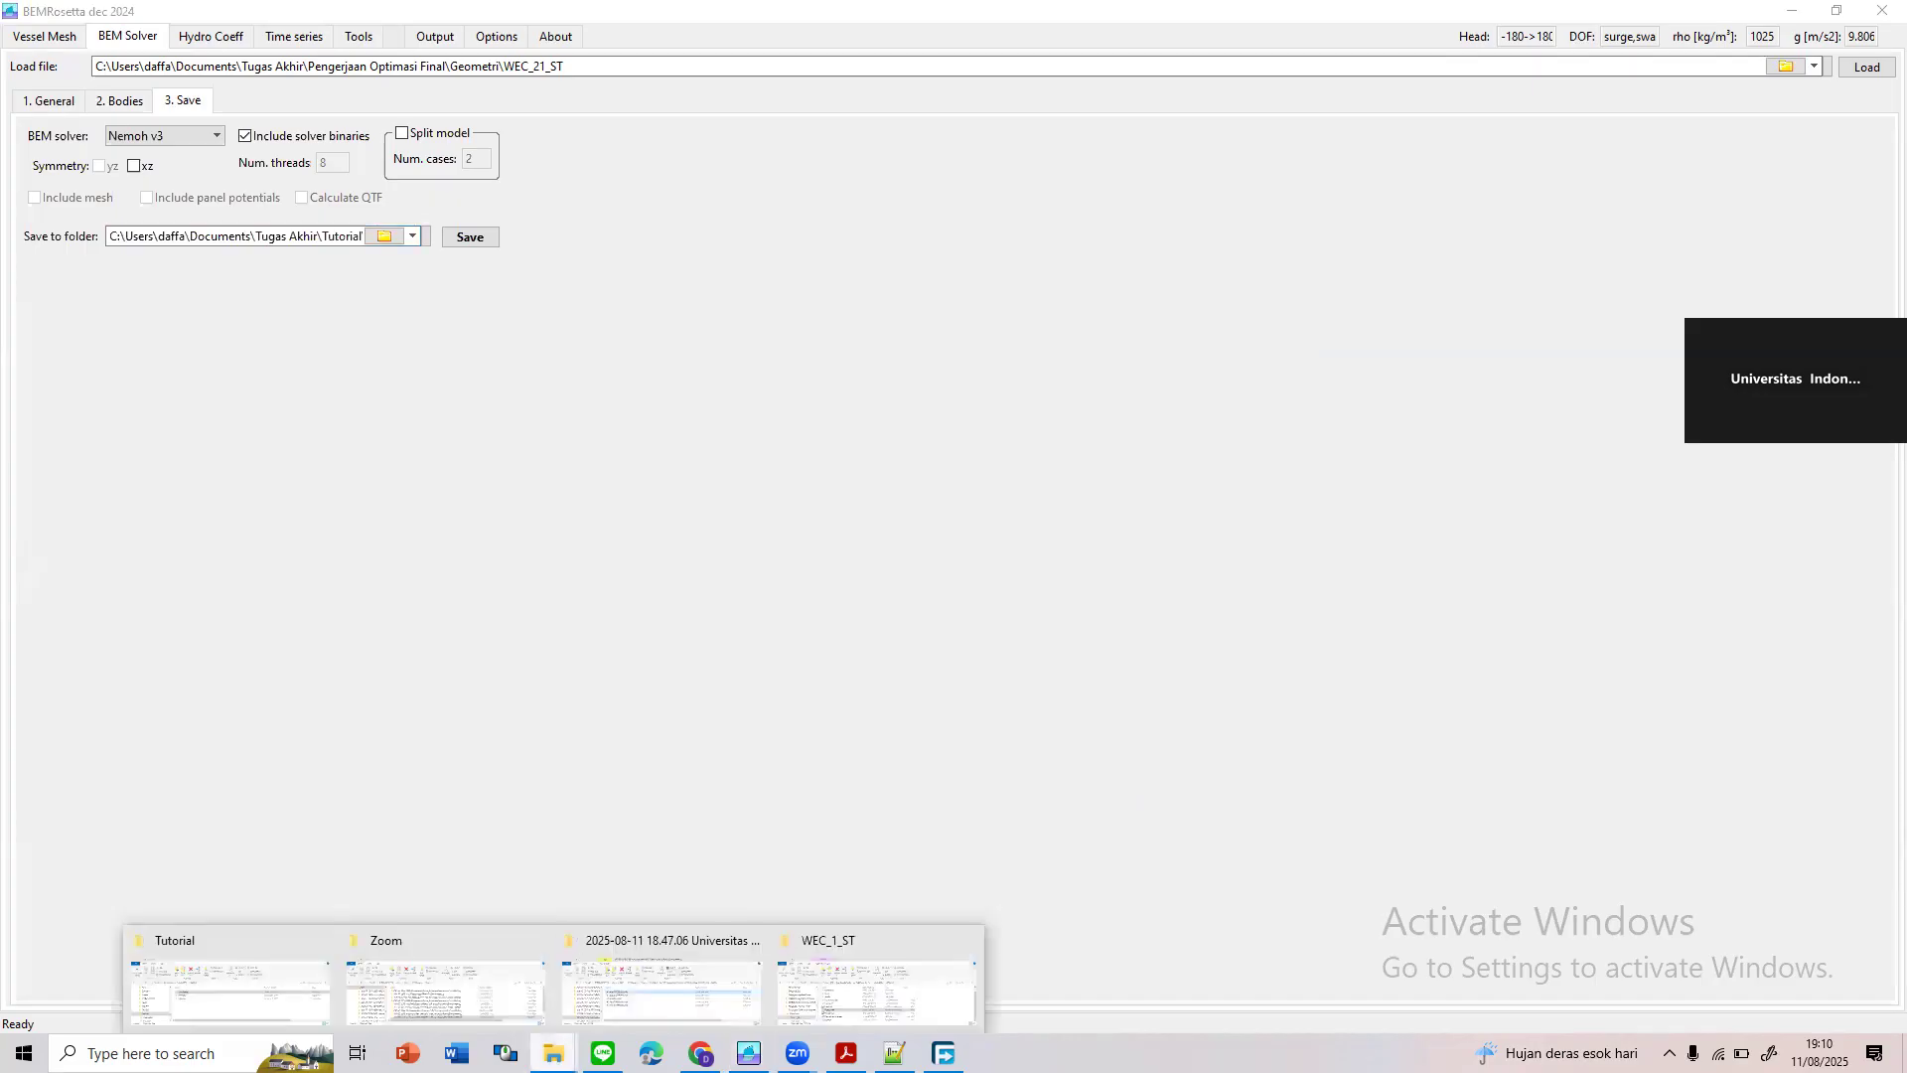
pyautogui.click(281, 971)
pyautogui.click(695, 485)
pyautogui.doubleClick(696, 486)
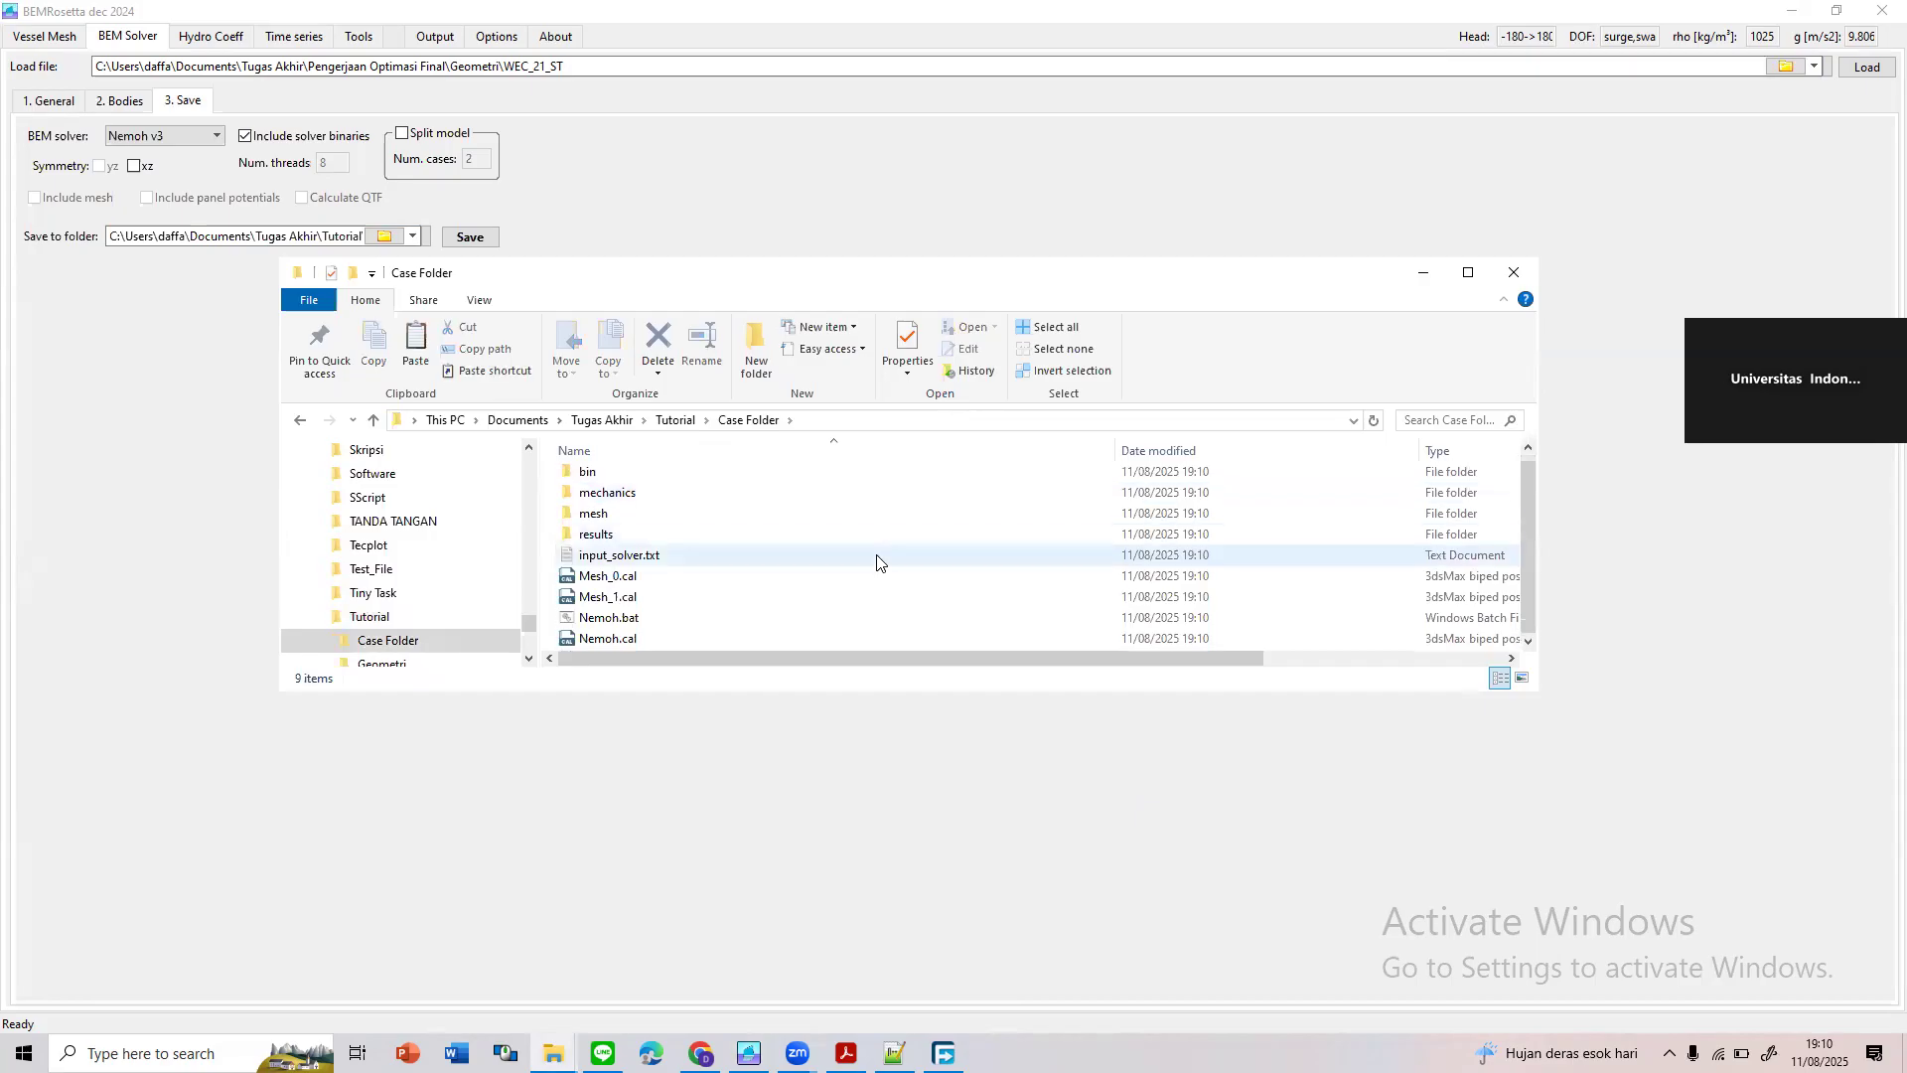
pyautogui.click(1468, 272)
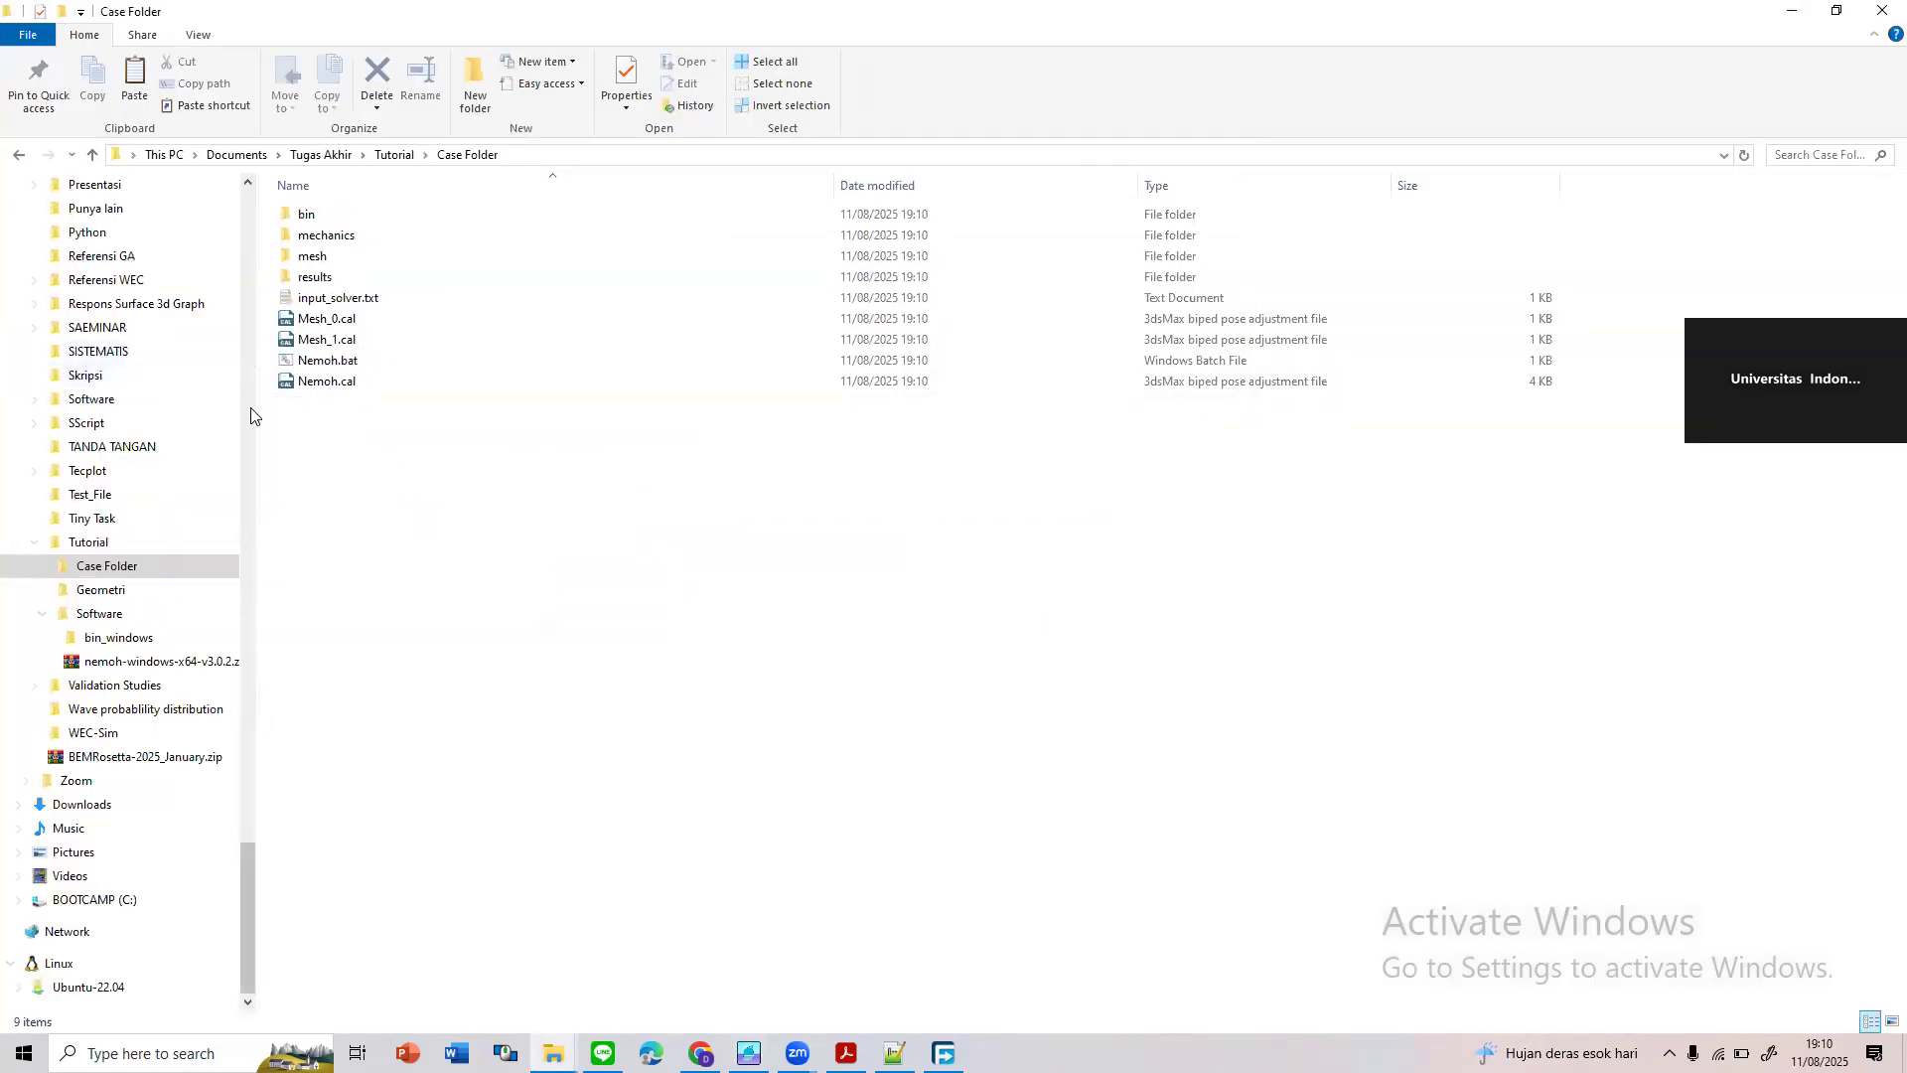
pyautogui.moveTo(258, 411); pyautogui.dragTo(11, 451)
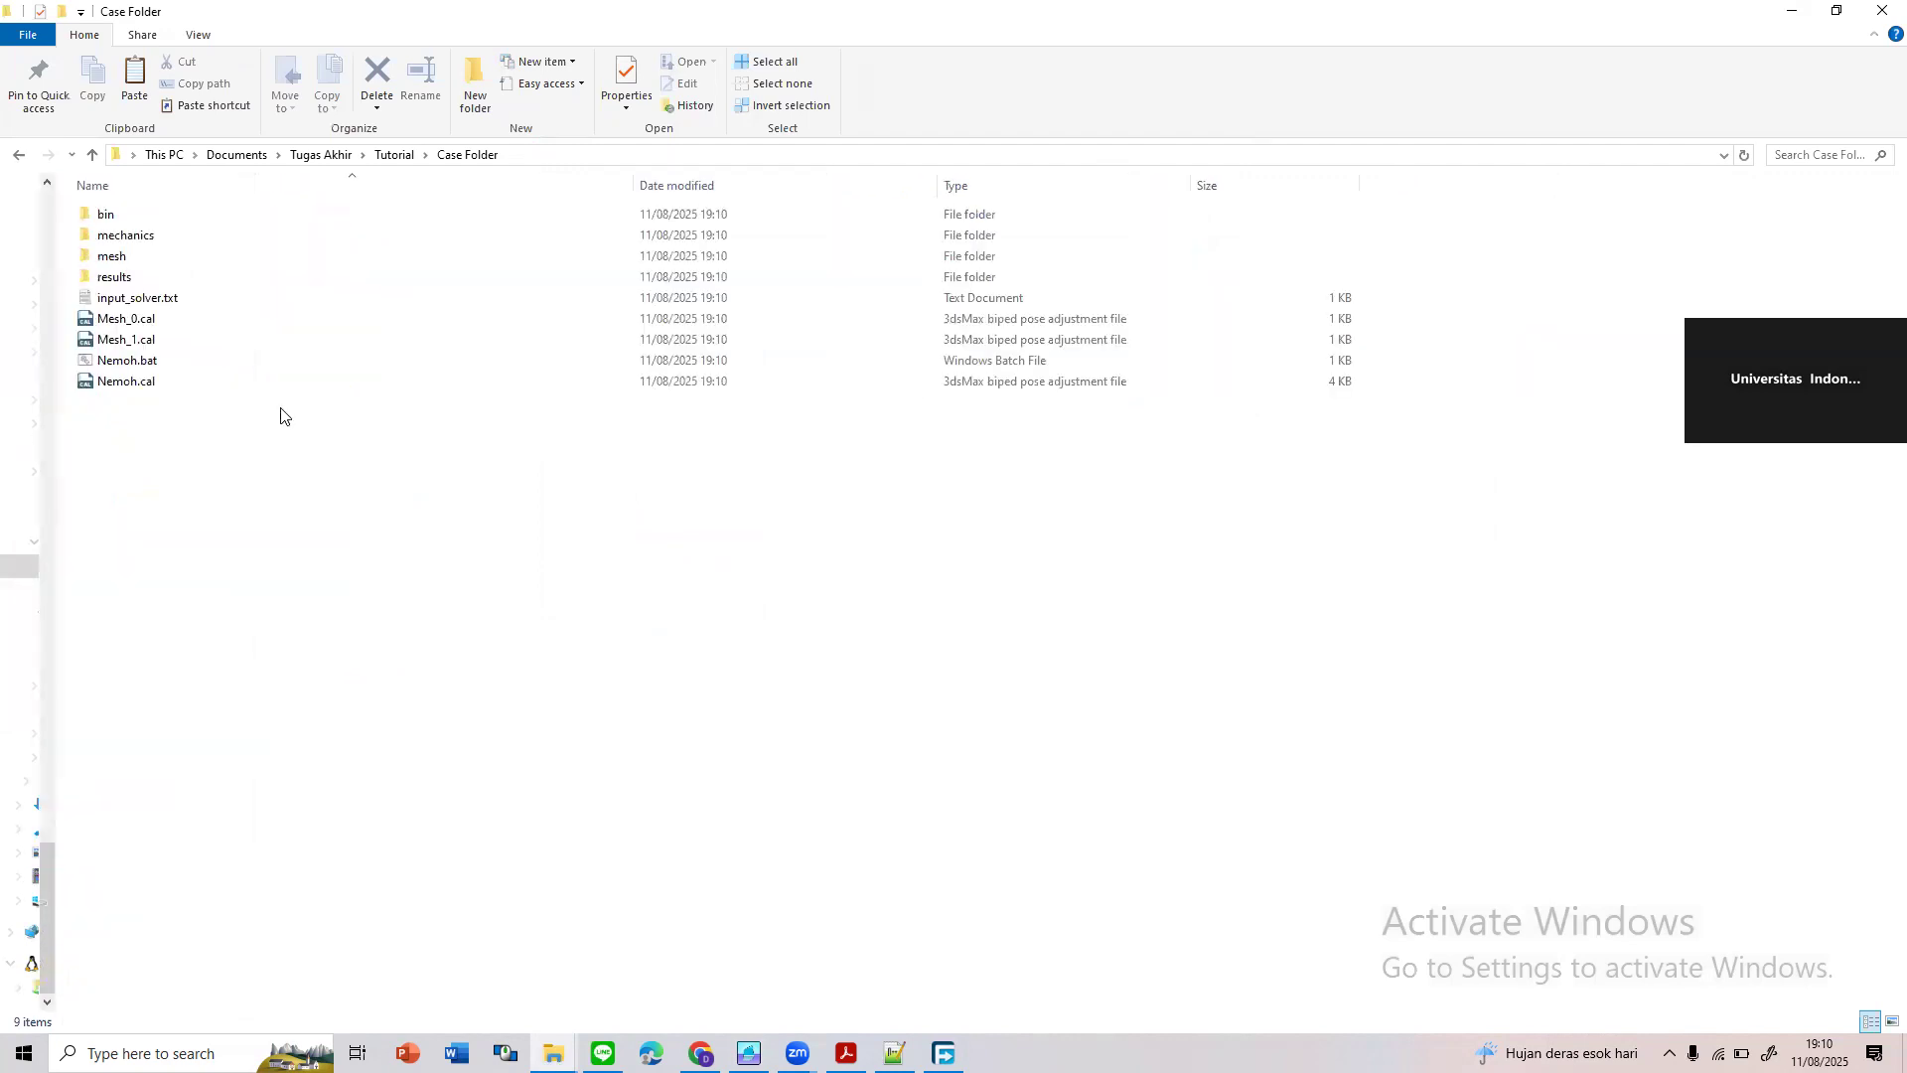
# Examine the contents of the case's bin, mechanics, mesh and results subfolders
pyautogui.doubleClick(276, 220)
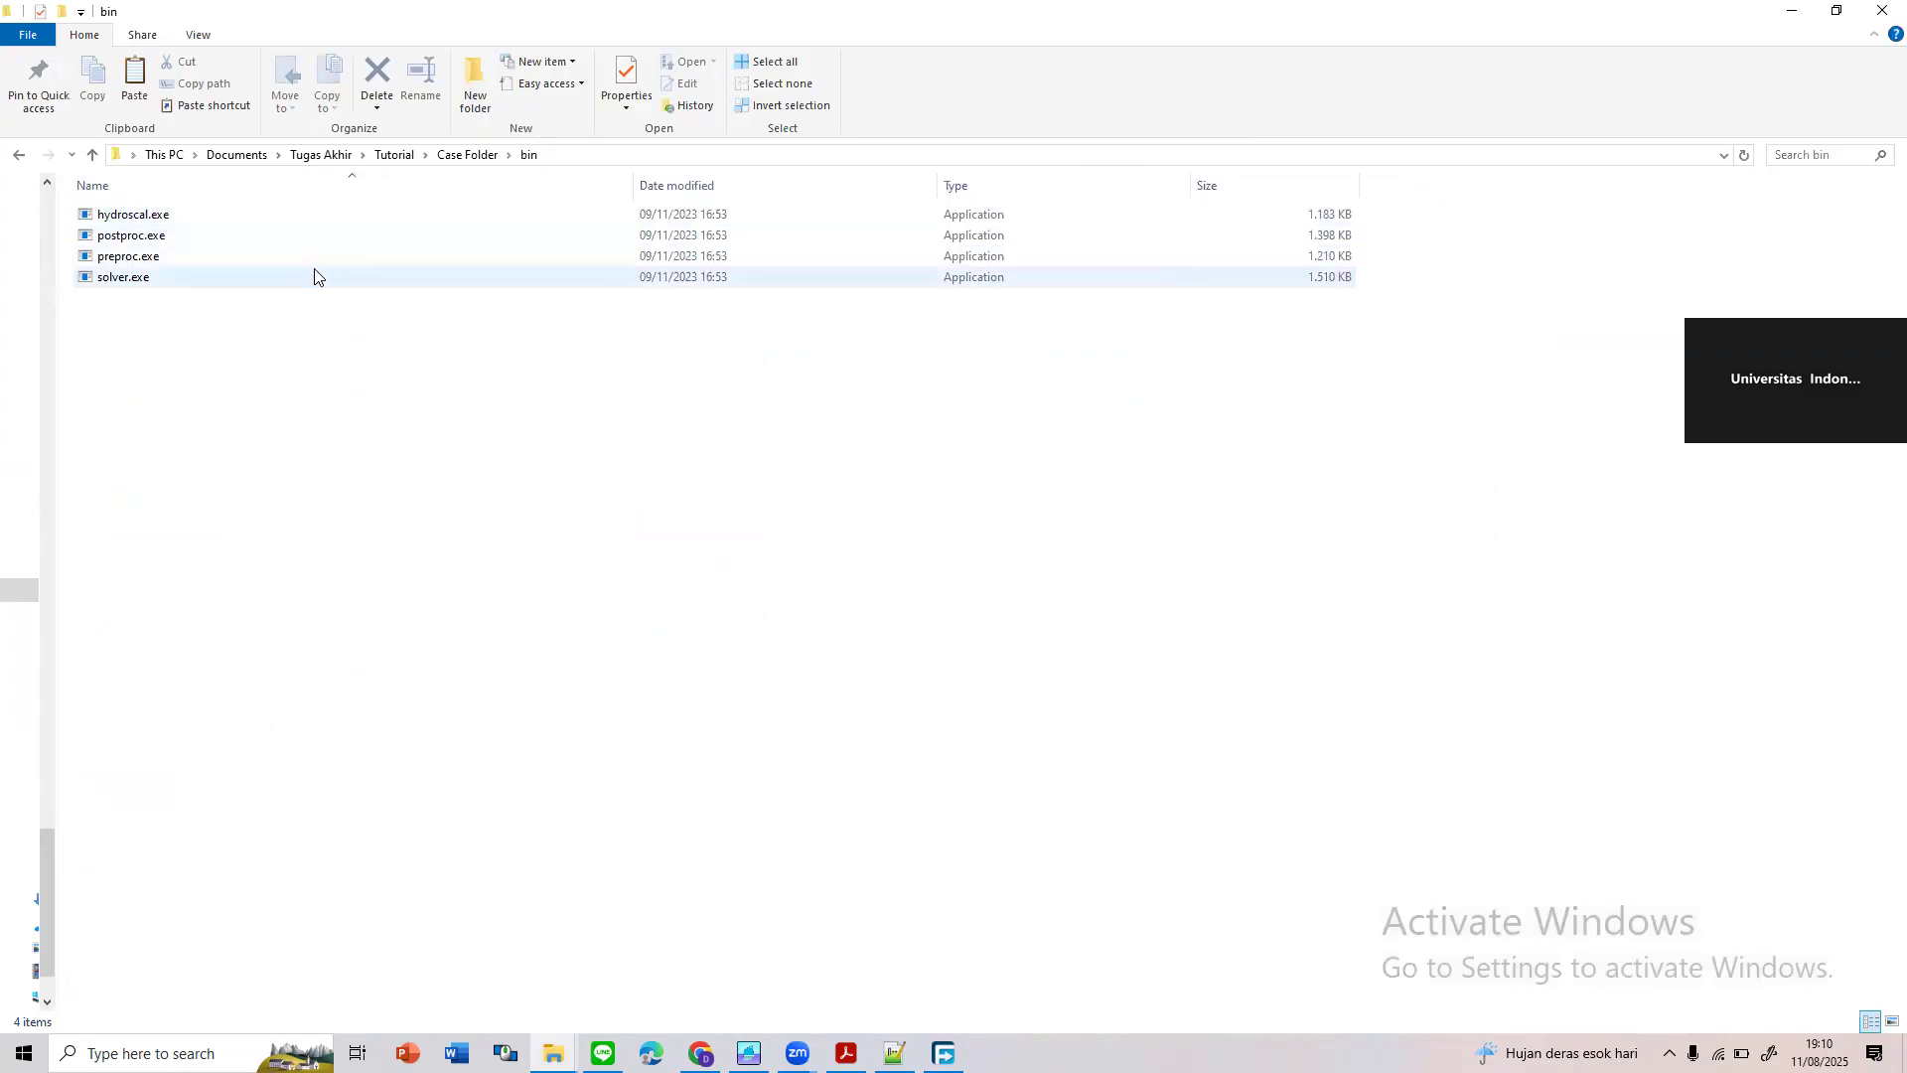
pyautogui.click(468, 155)
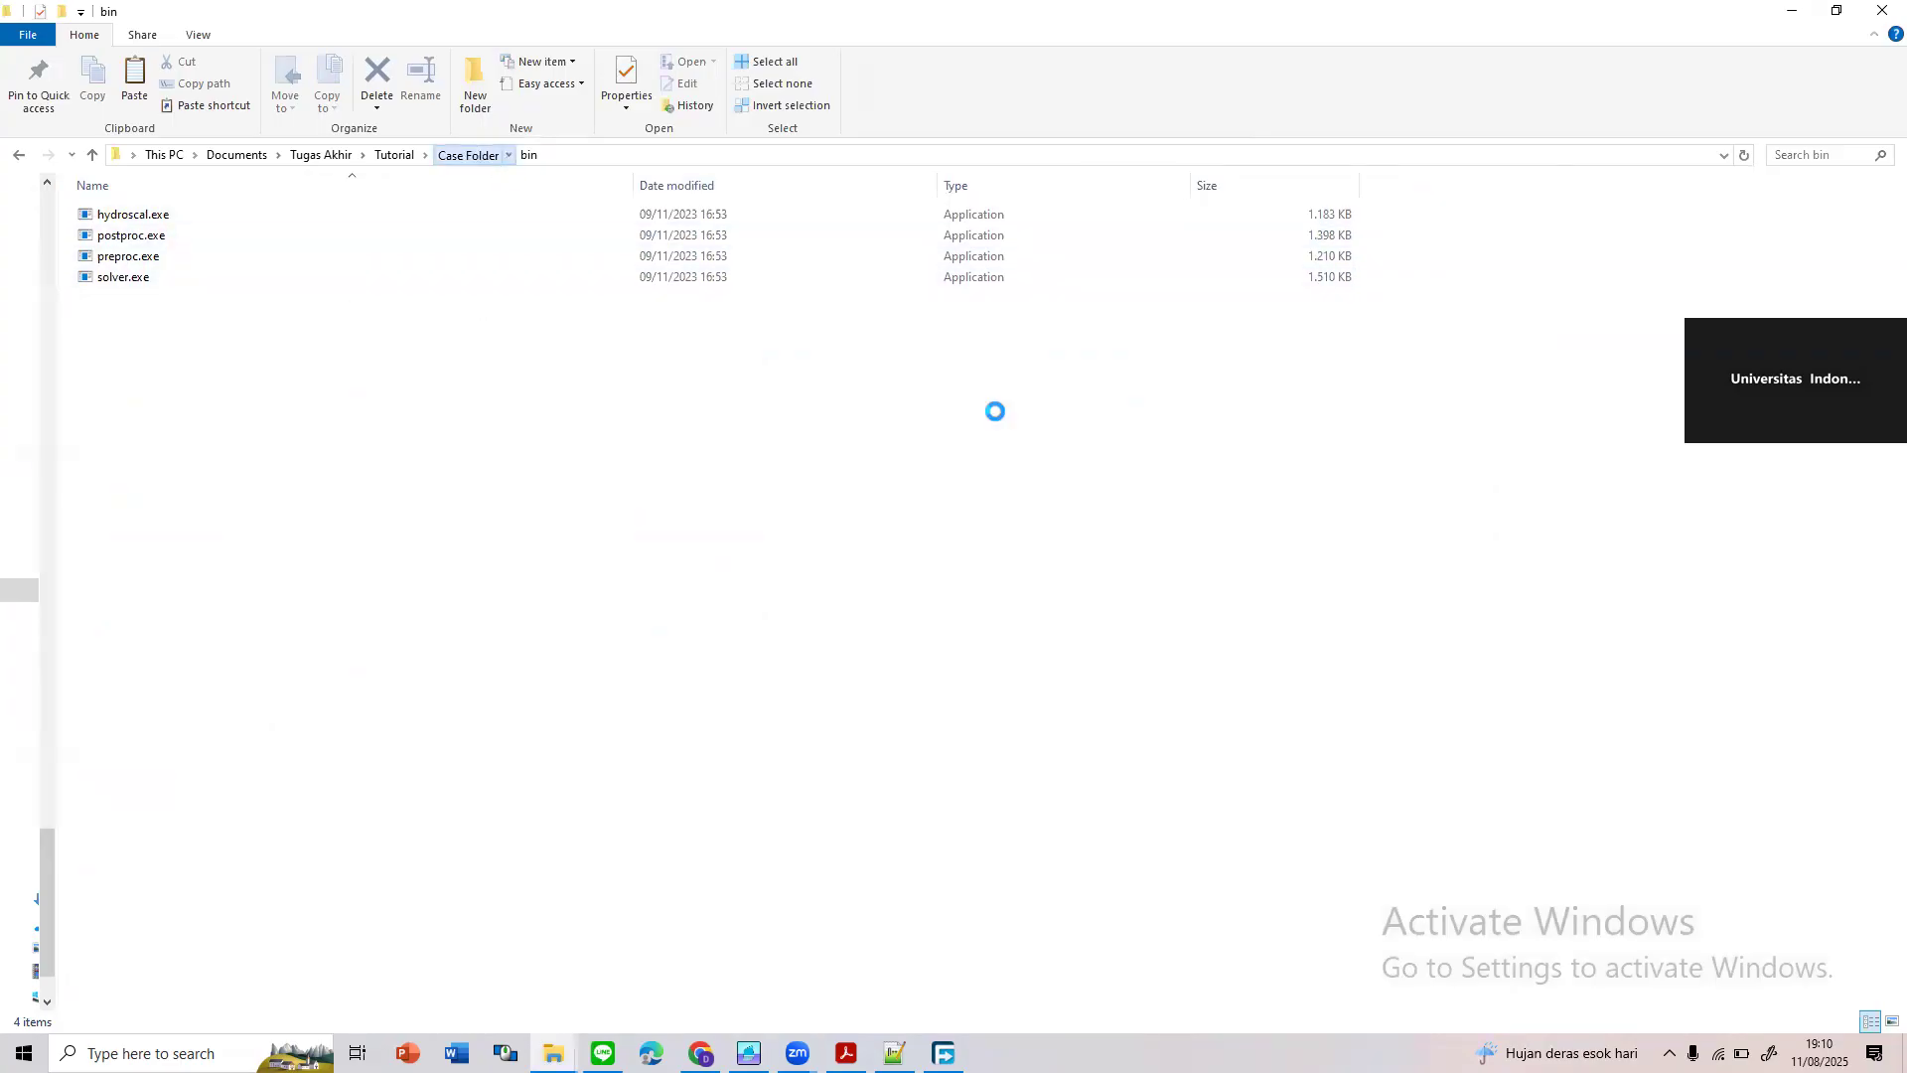
pyautogui.click(313, 244)
pyautogui.doubleClick(313, 248)
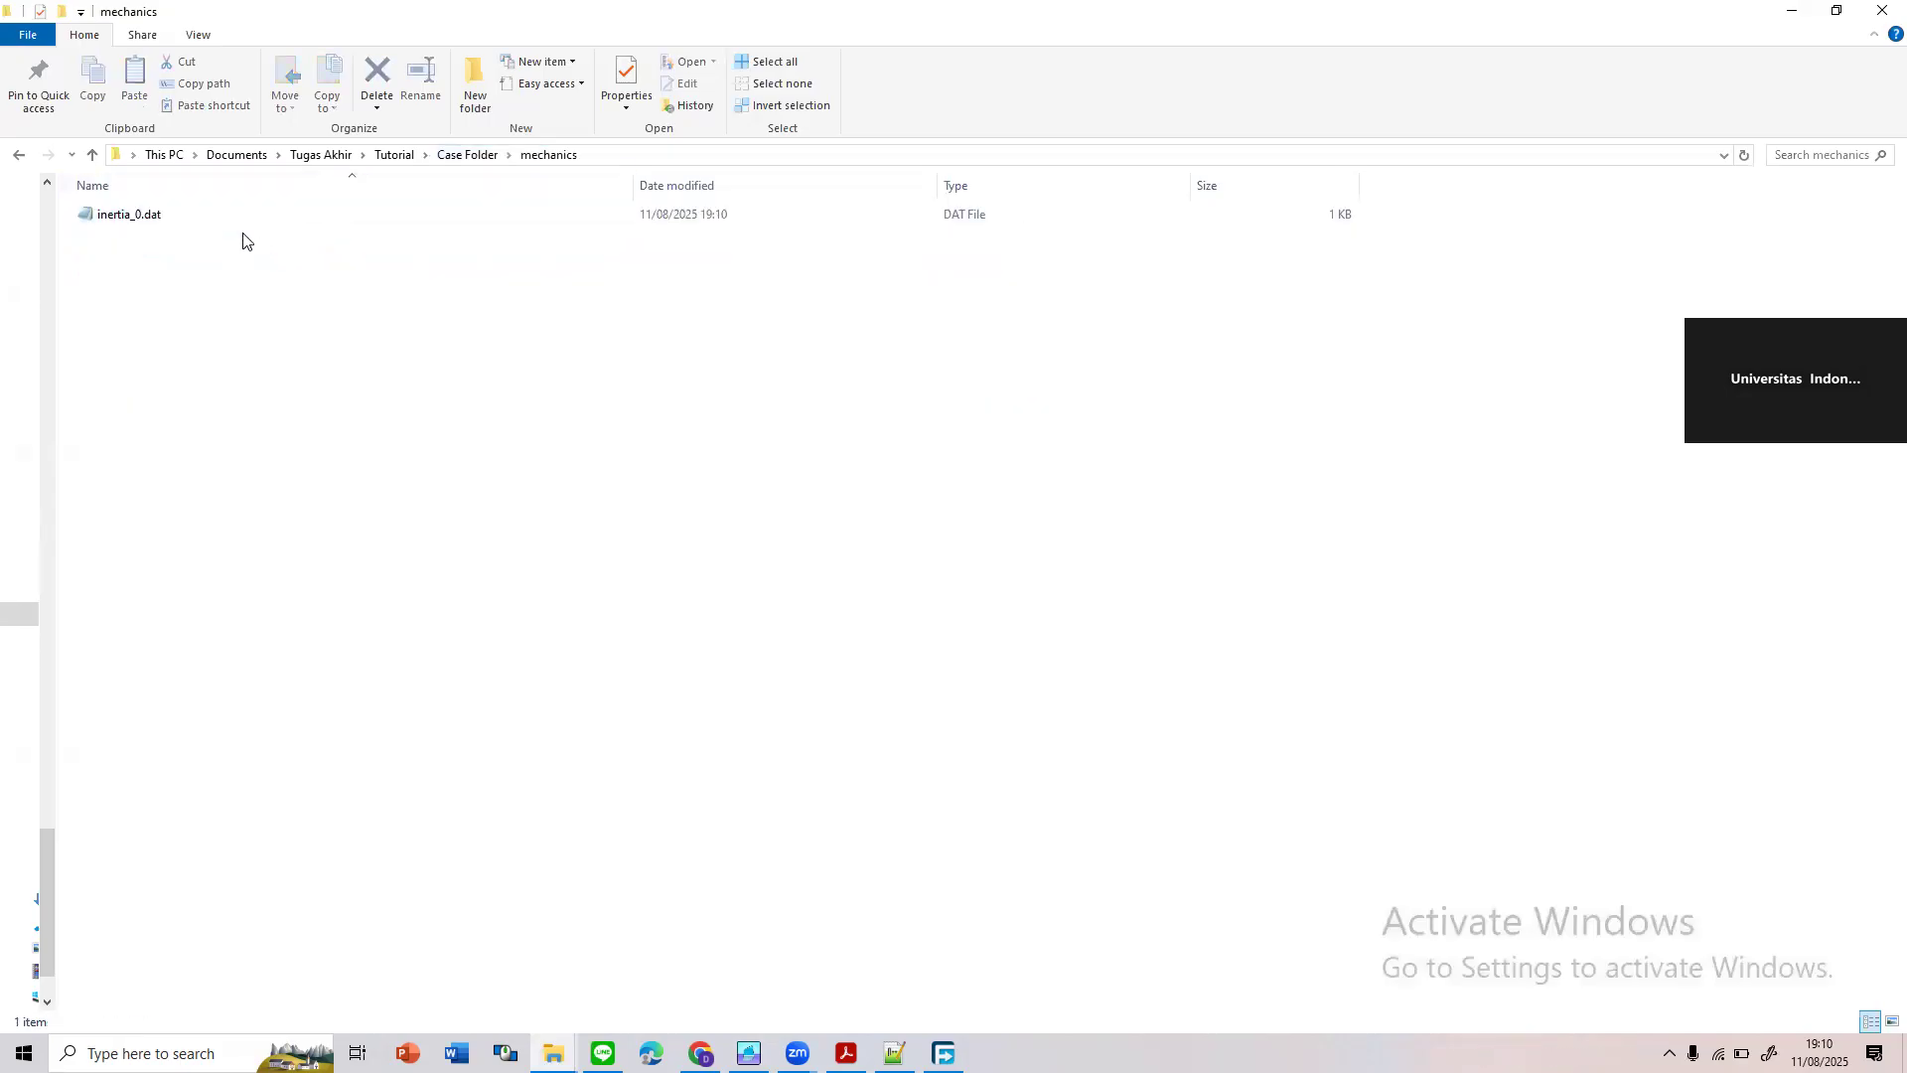
pyautogui.click(500, 156)
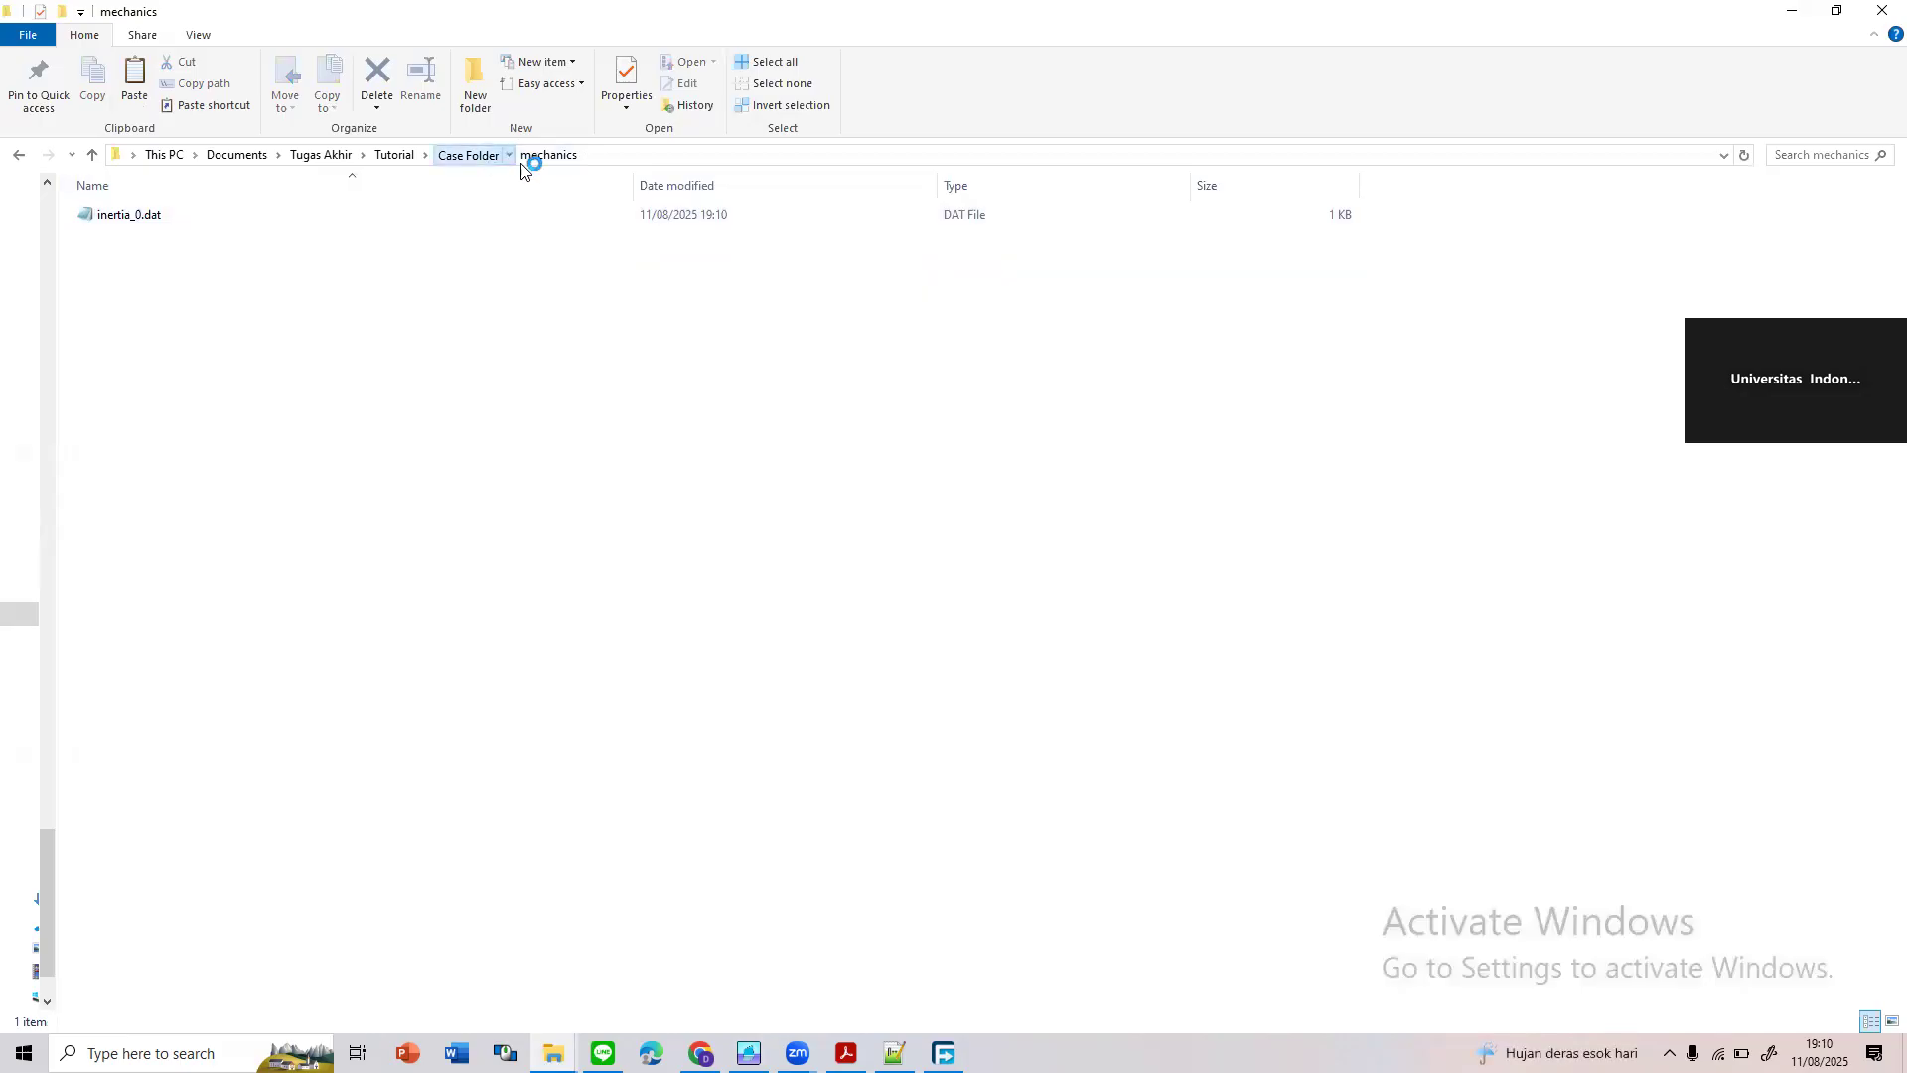
pyautogui.doubleClick(350, 256)
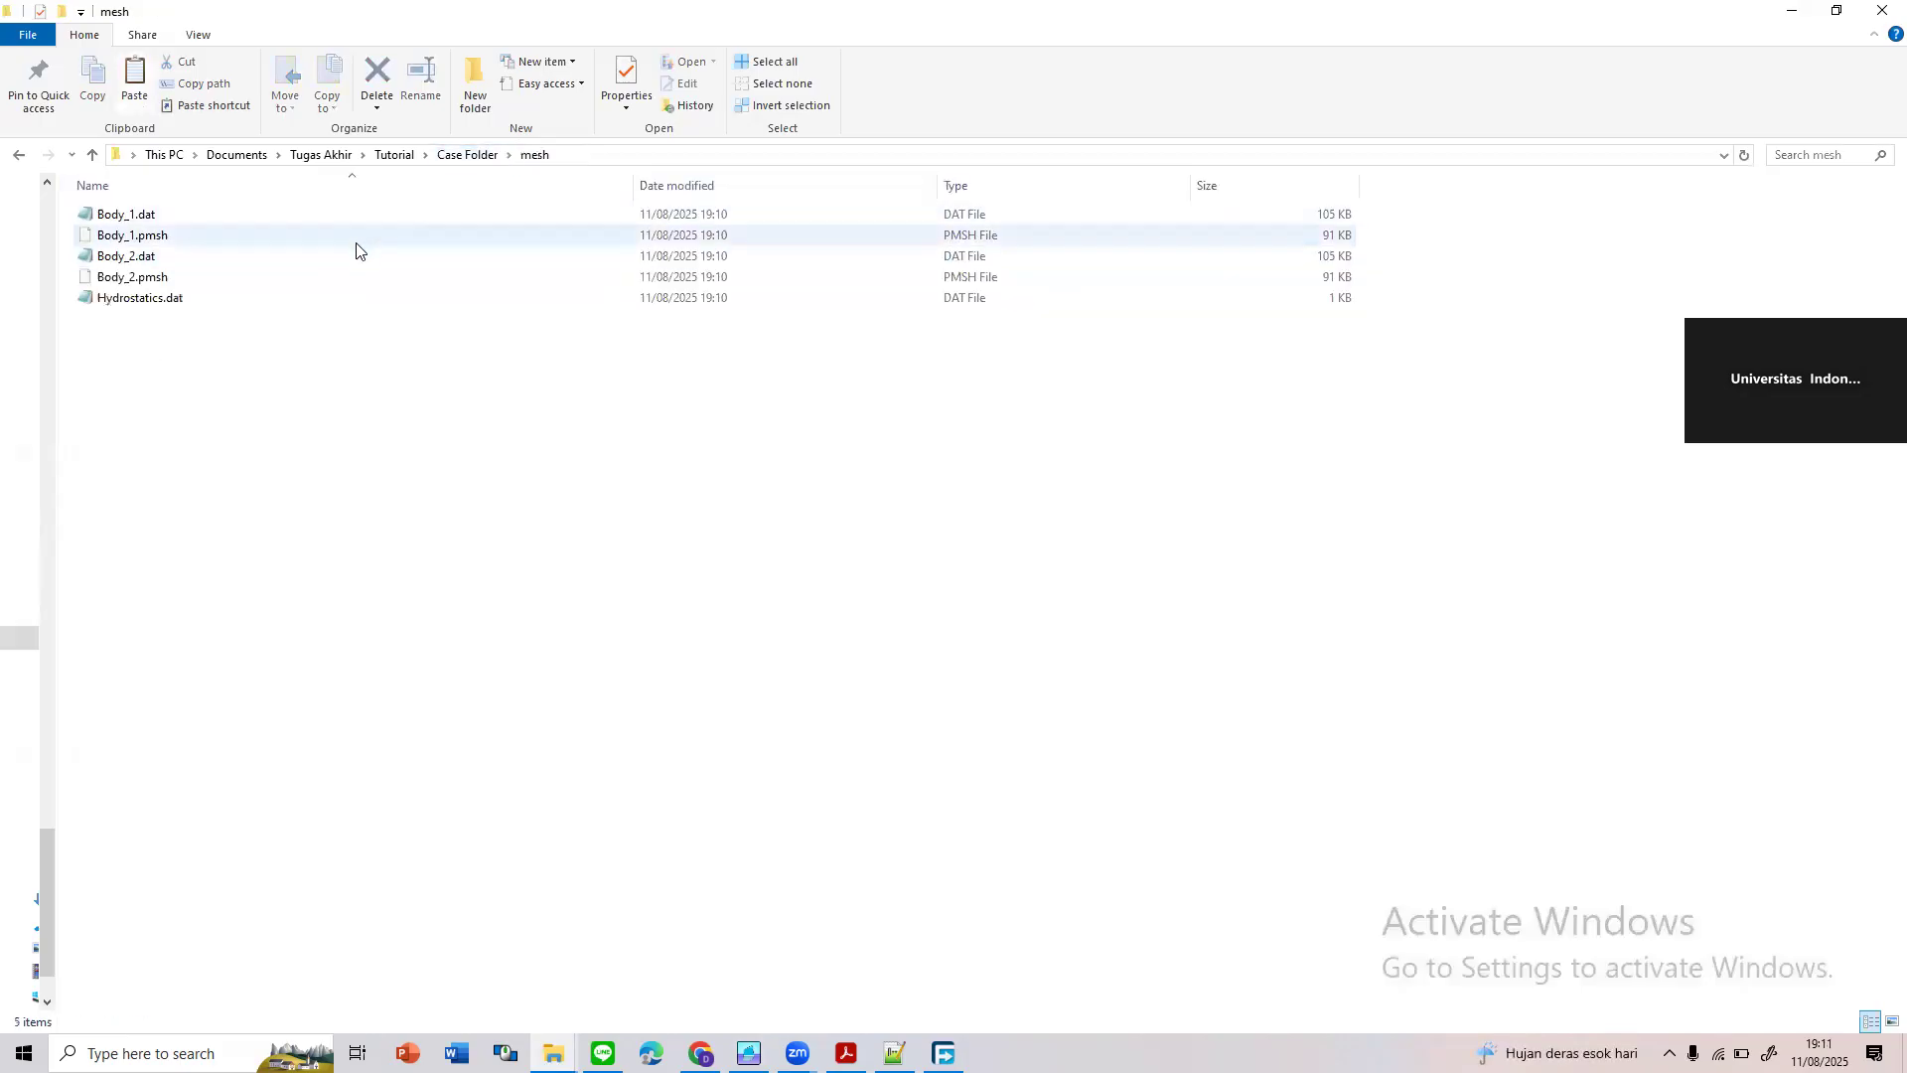
pyautogui.click(467, 156)
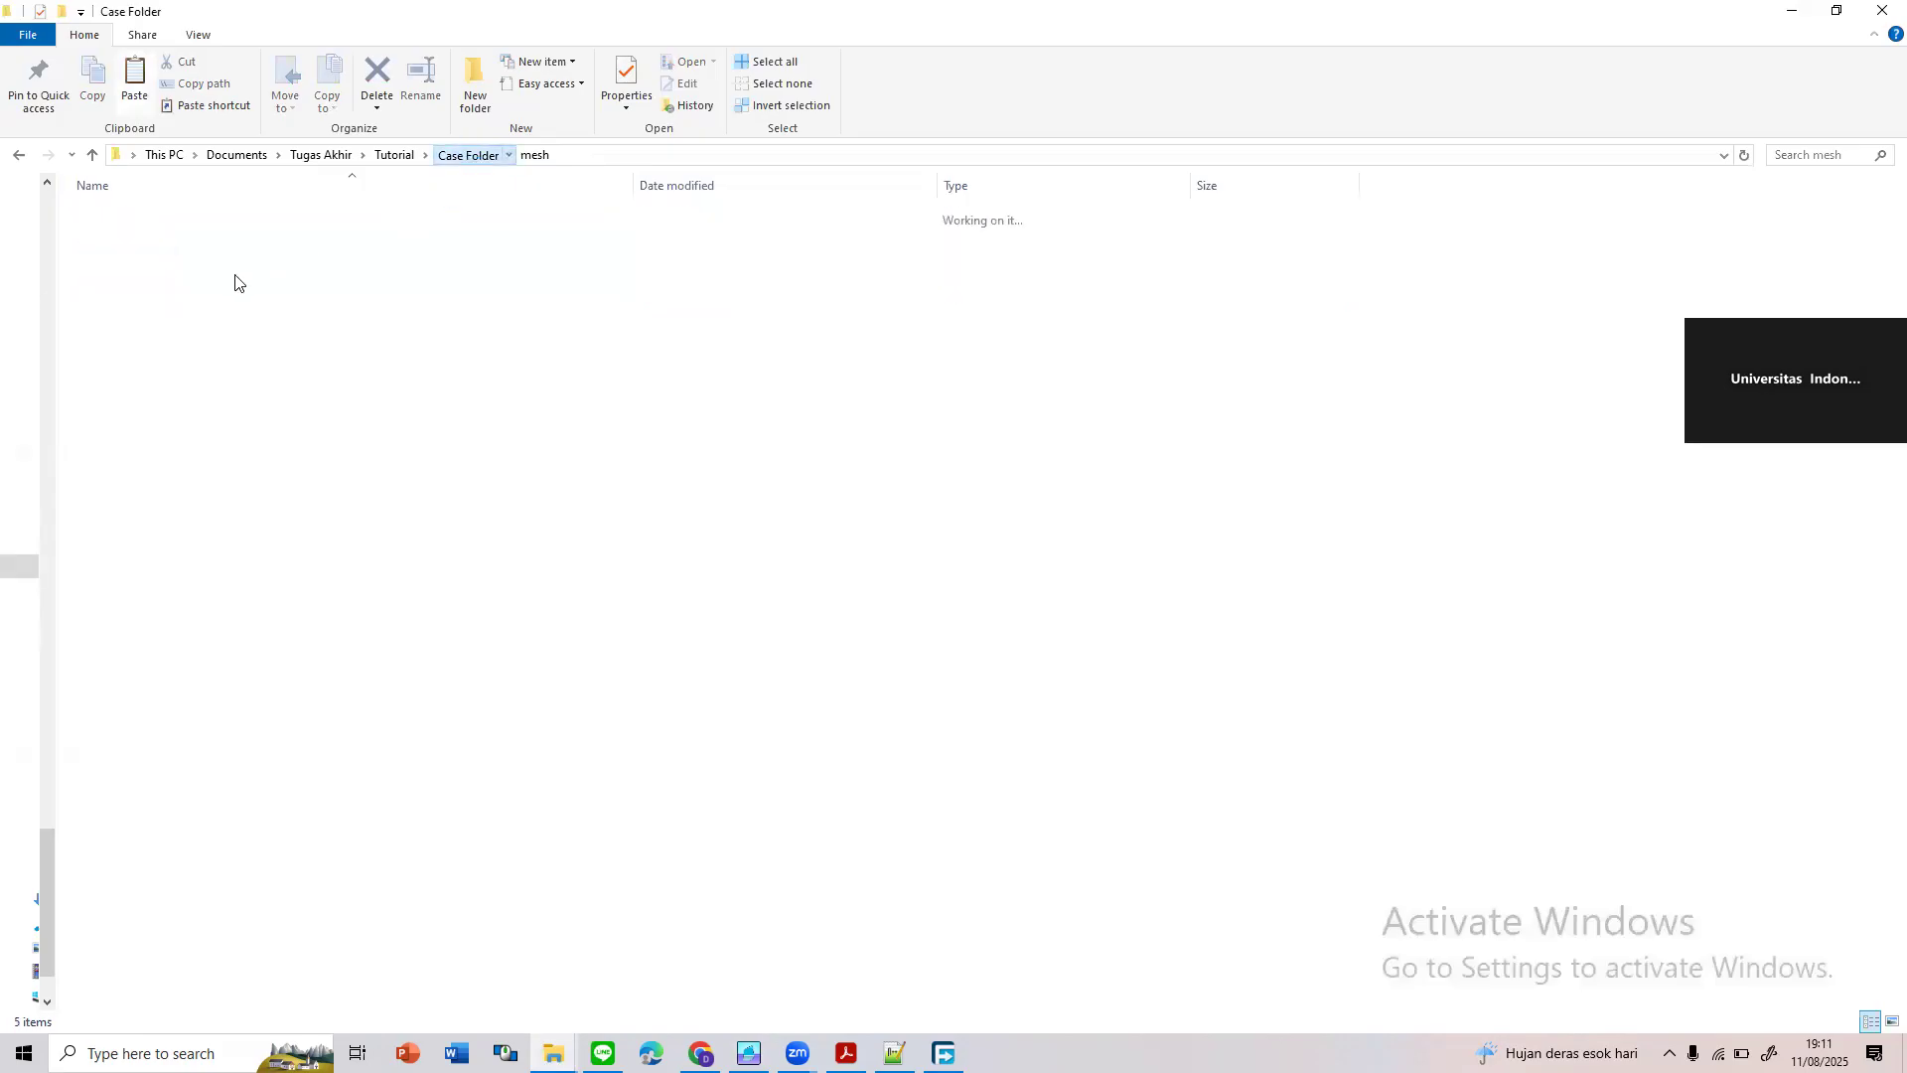
pyautogui.click(233, 277)
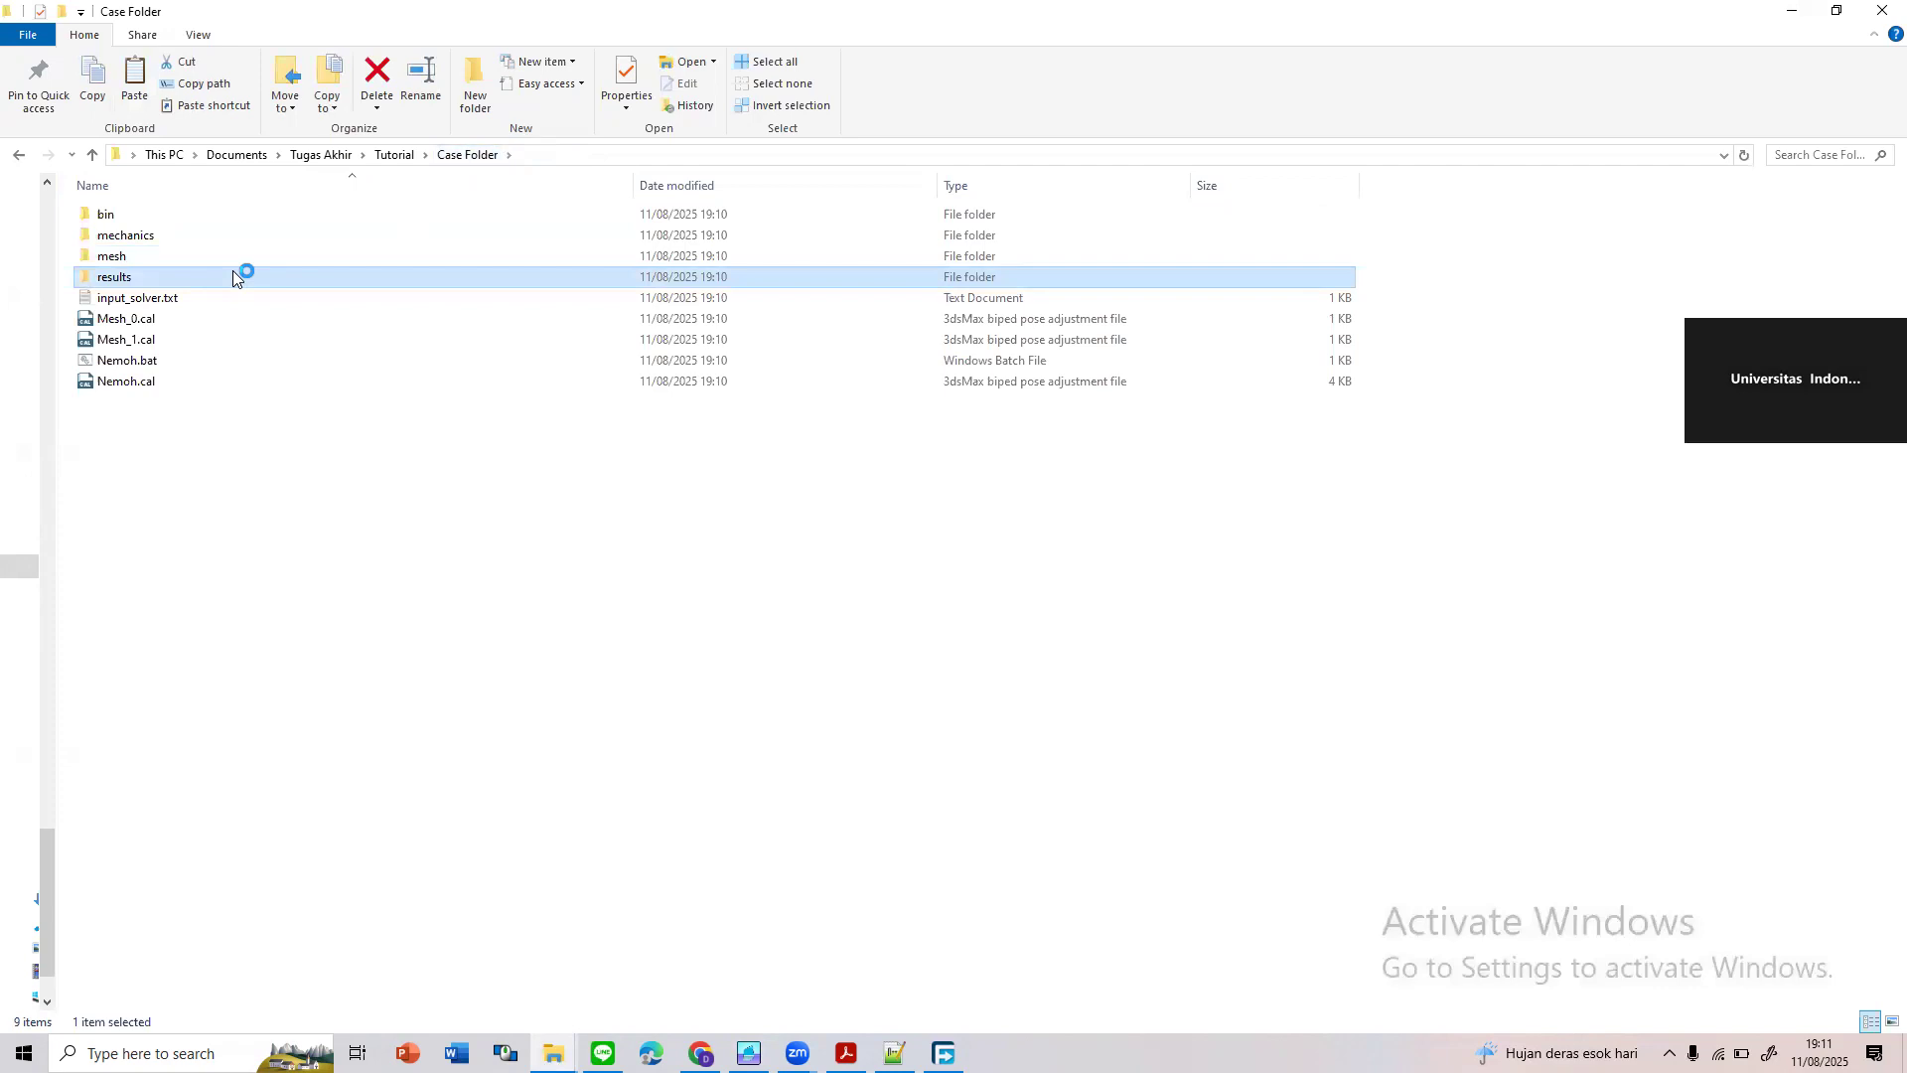
pyautogui.doubleClick(234, 273)
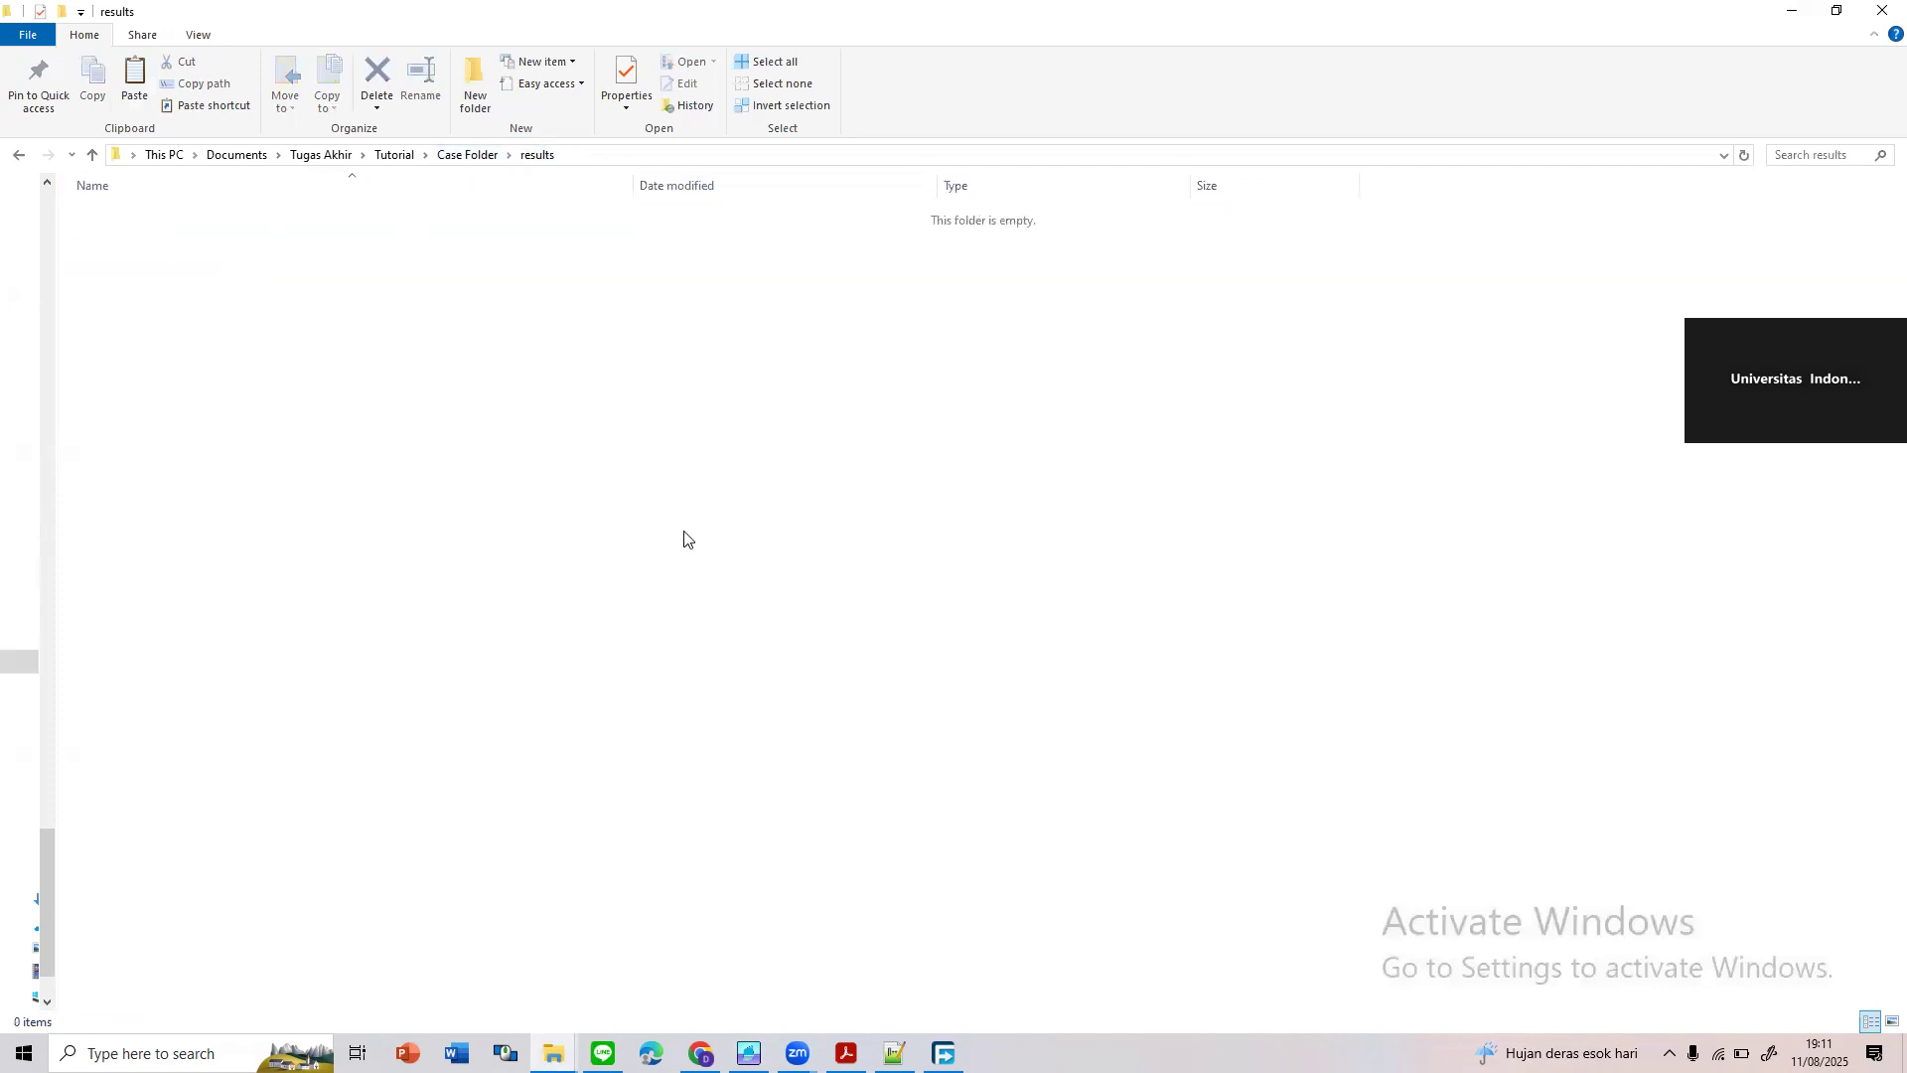
pyautogui.click(494, 159)
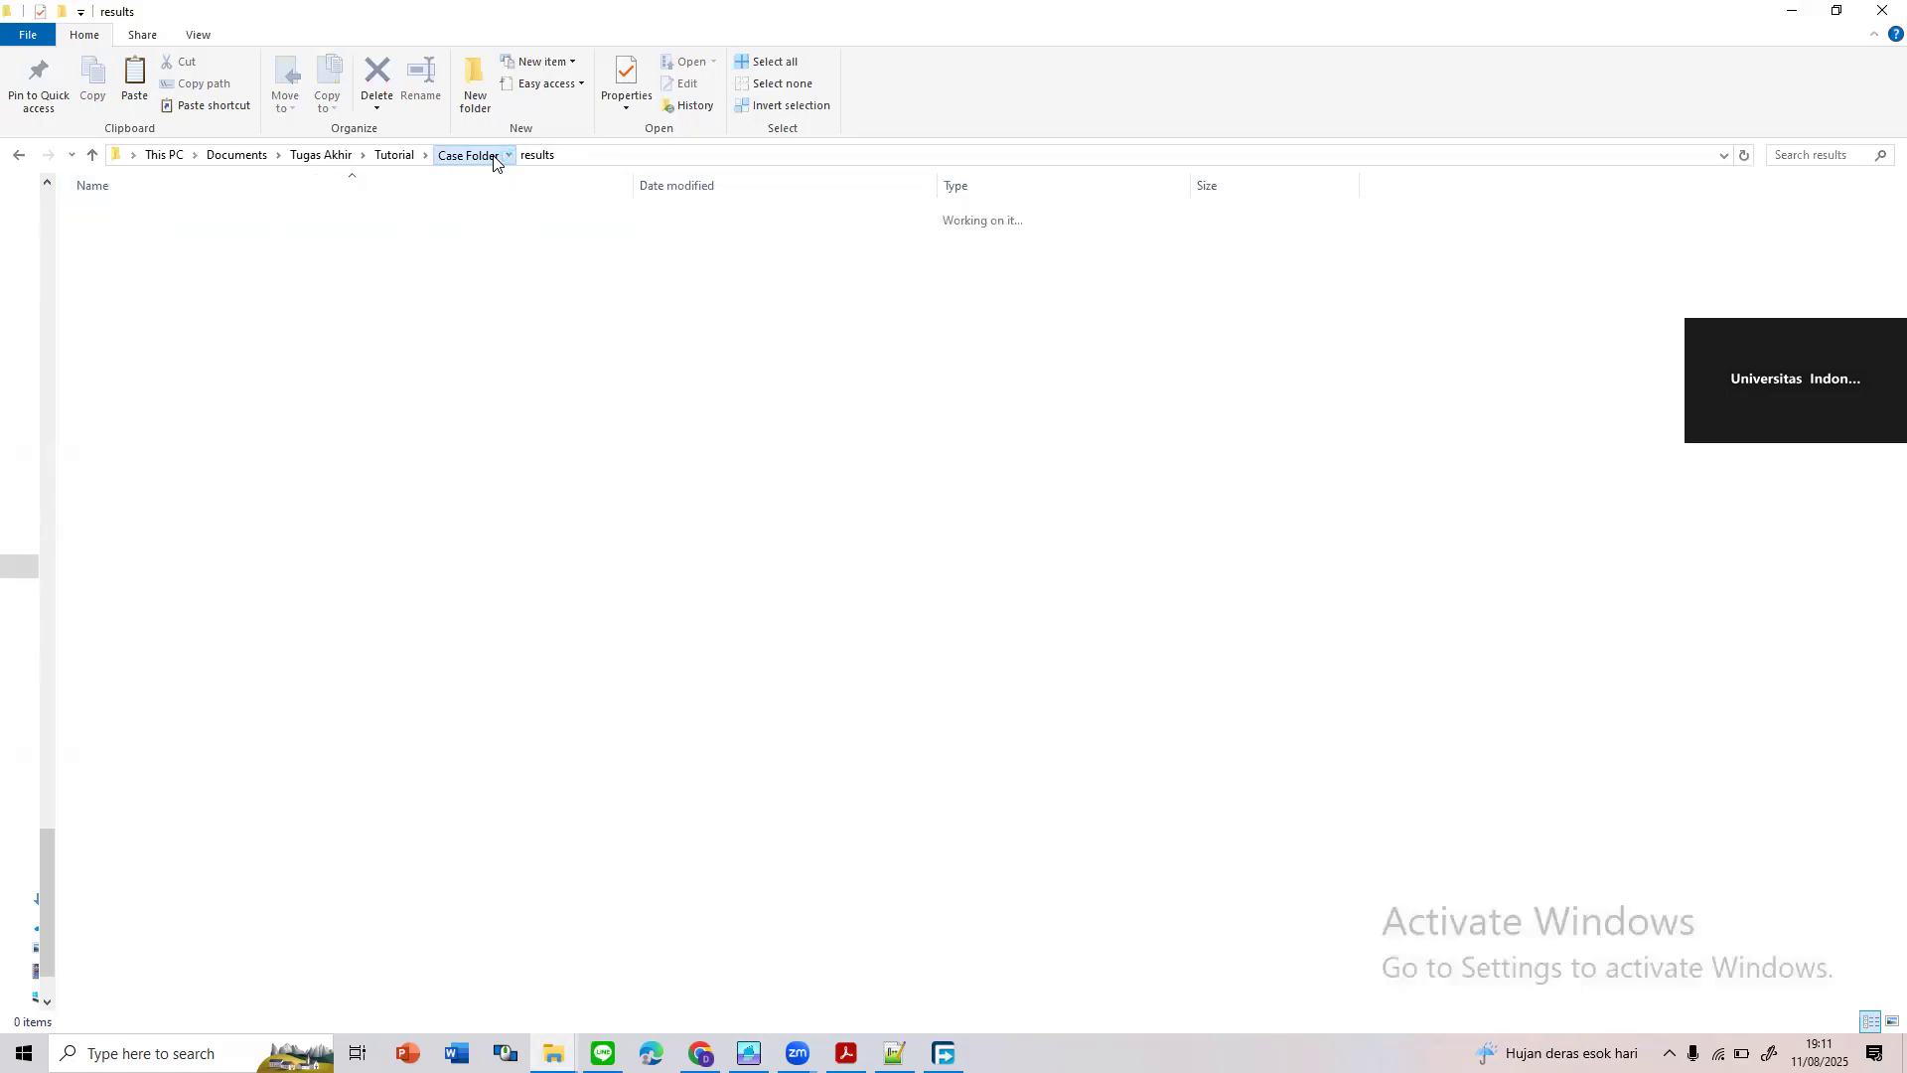
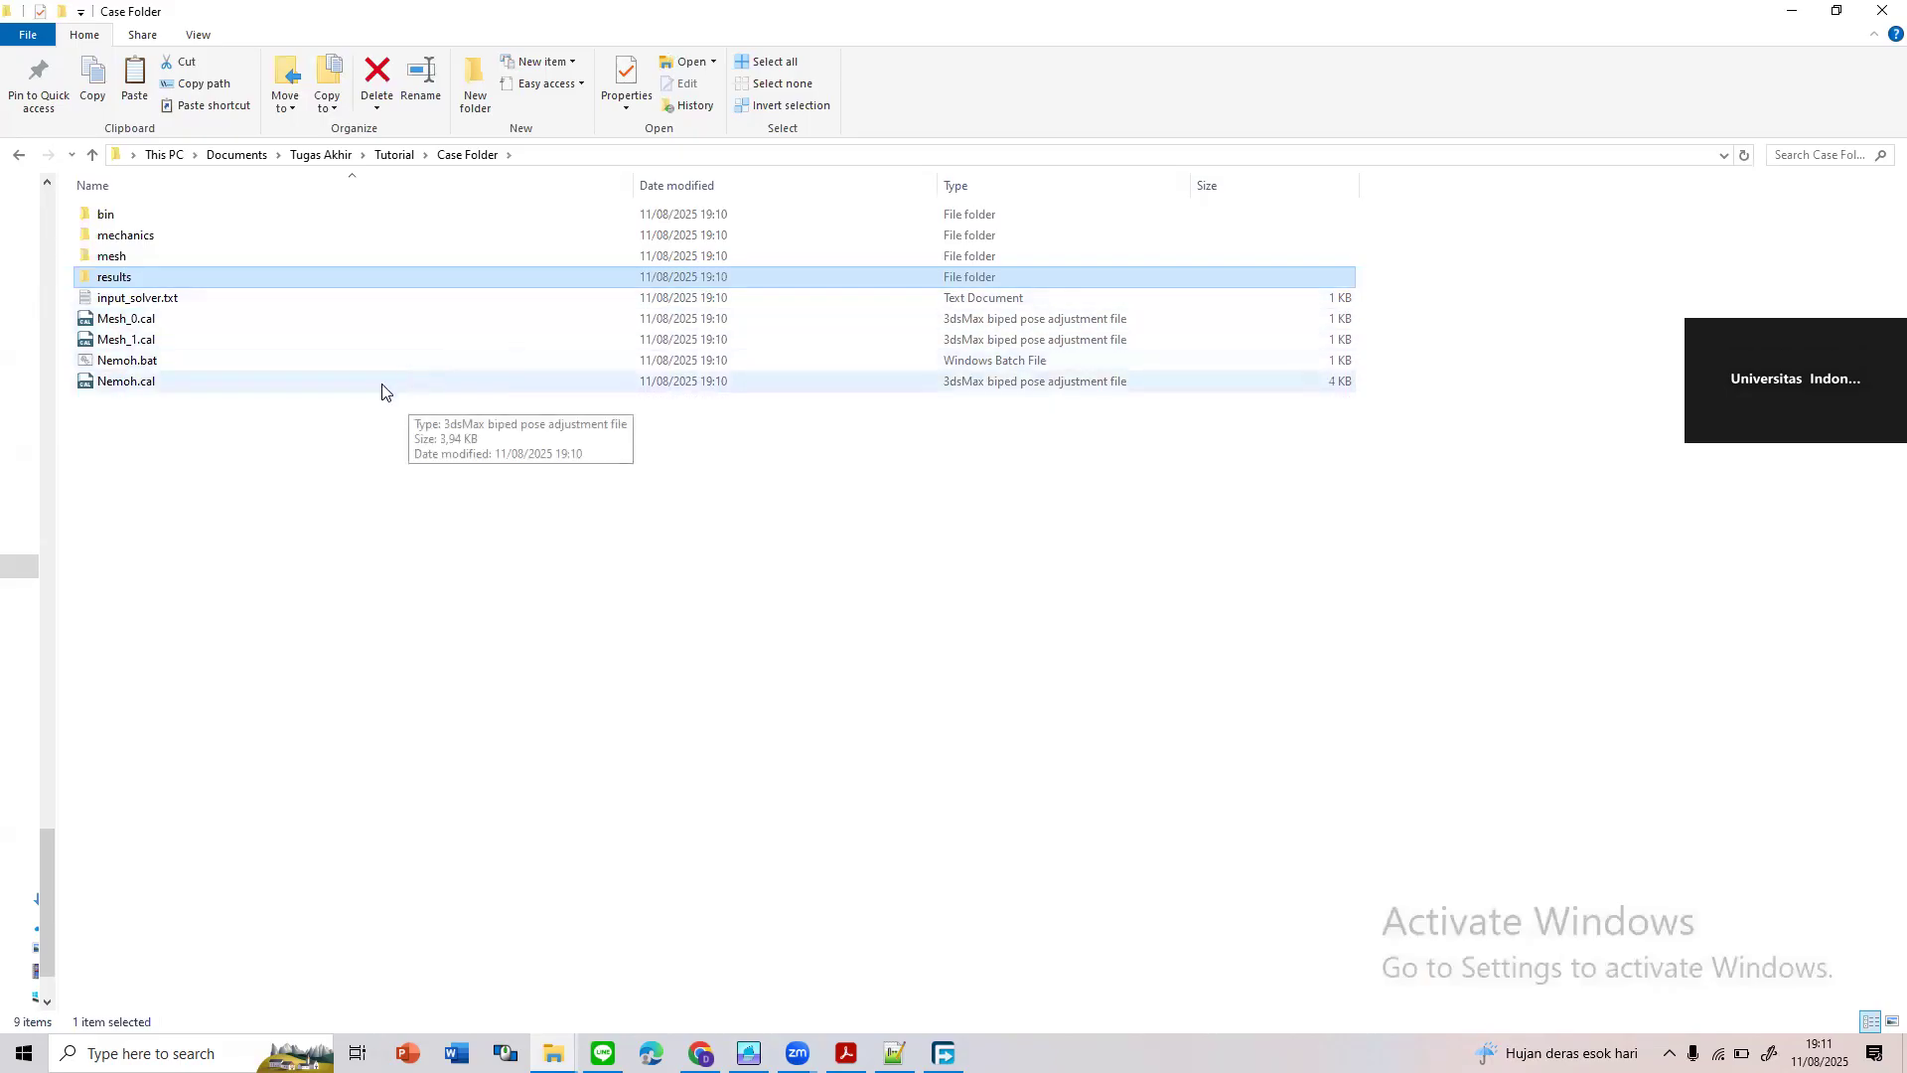
# Open Nemoh.cal from the Case Folder in Notepad++ and skim through the whole file
pyautogui.rightClick(230, 380)
pyautogui.click(216, 396)
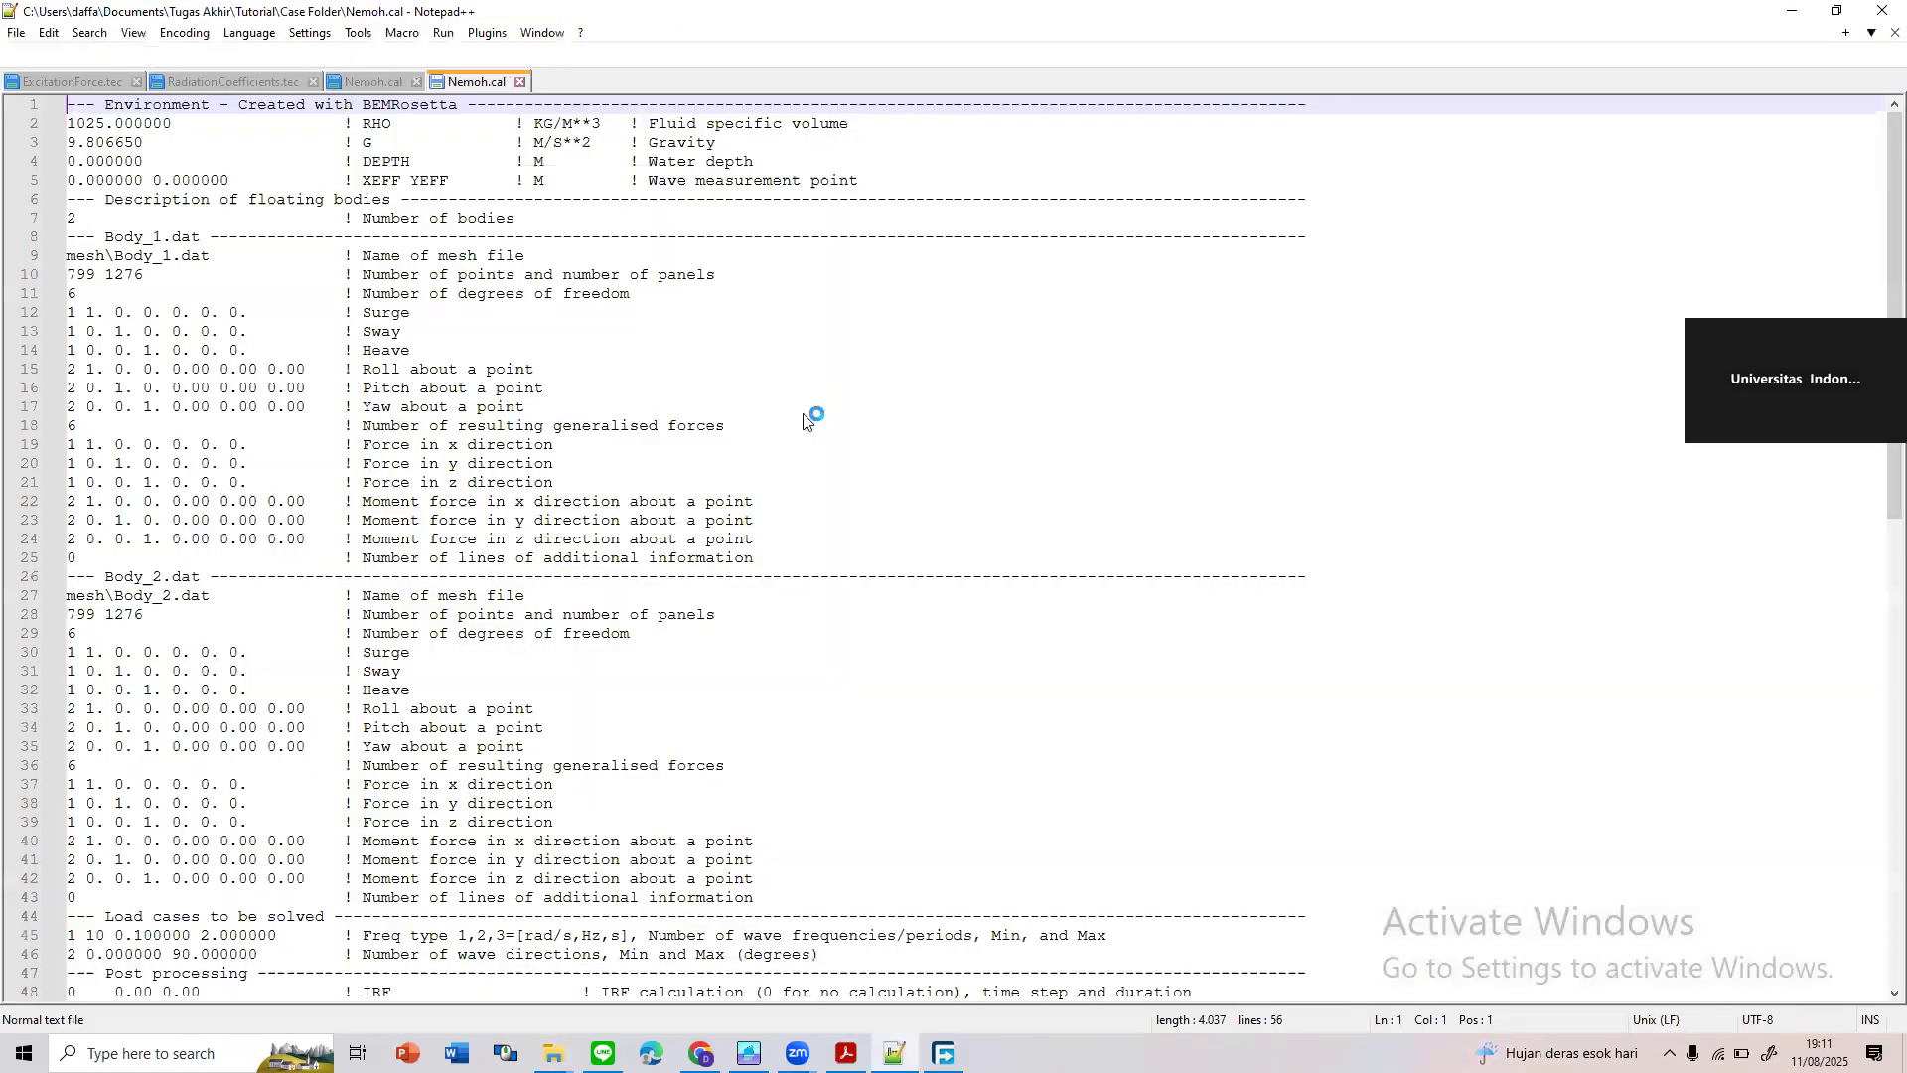
pyautogui.scroll(-6, 598, 388)
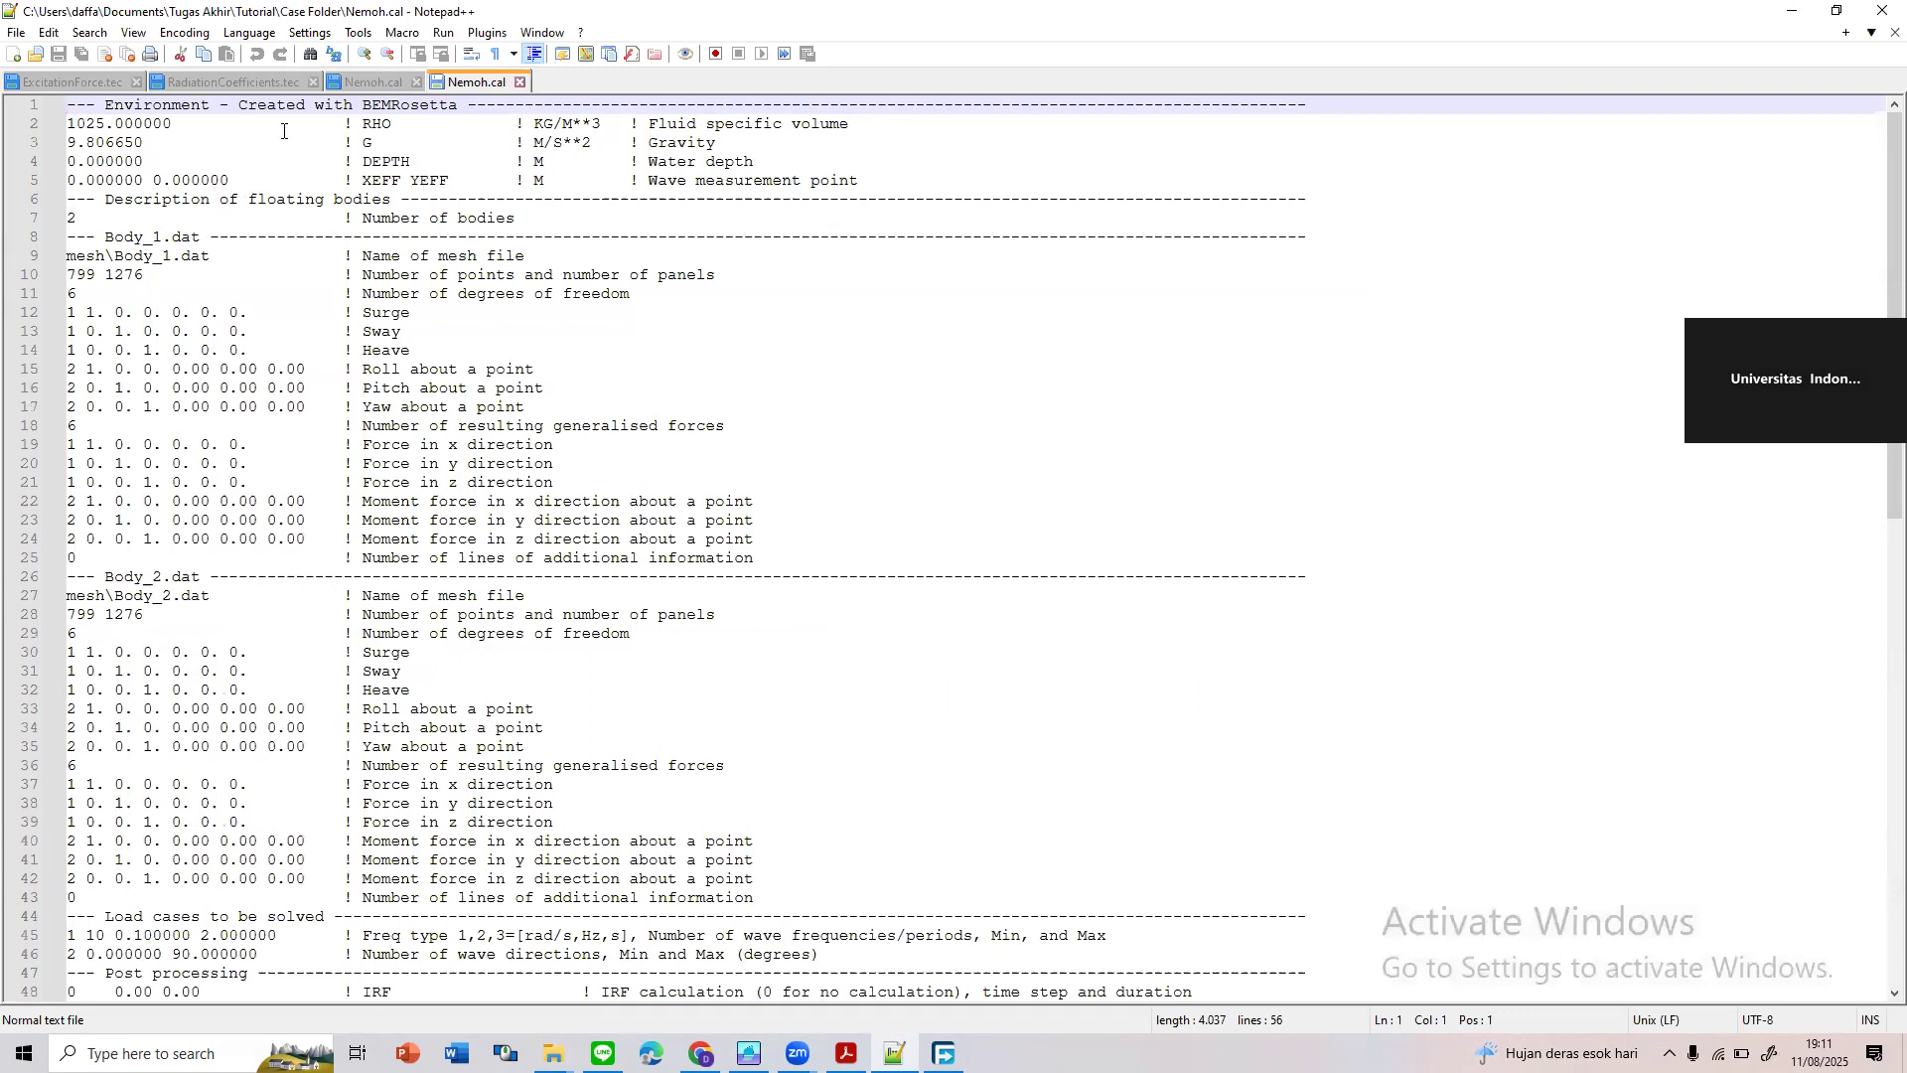
pyautogui.scroll(-9, 775, 572)
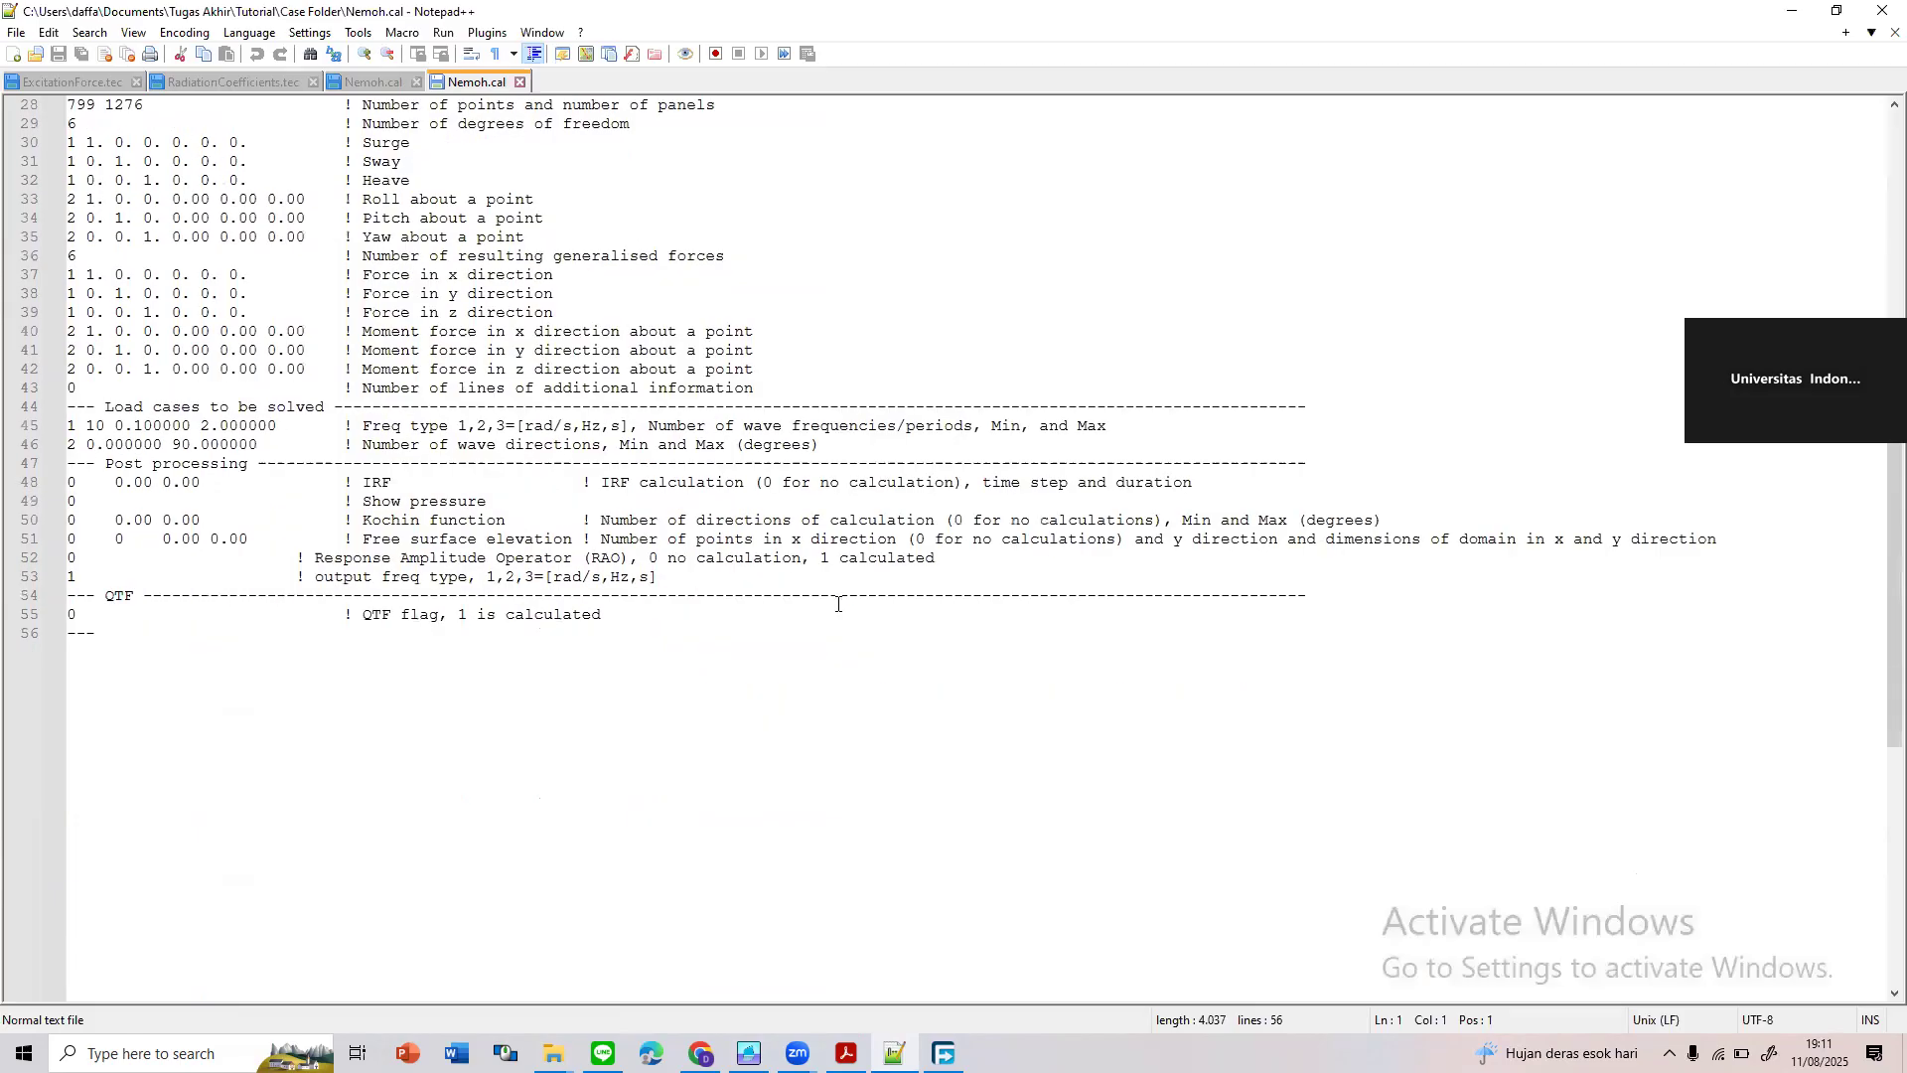
pyautogui.scroll(9, 837, 603)
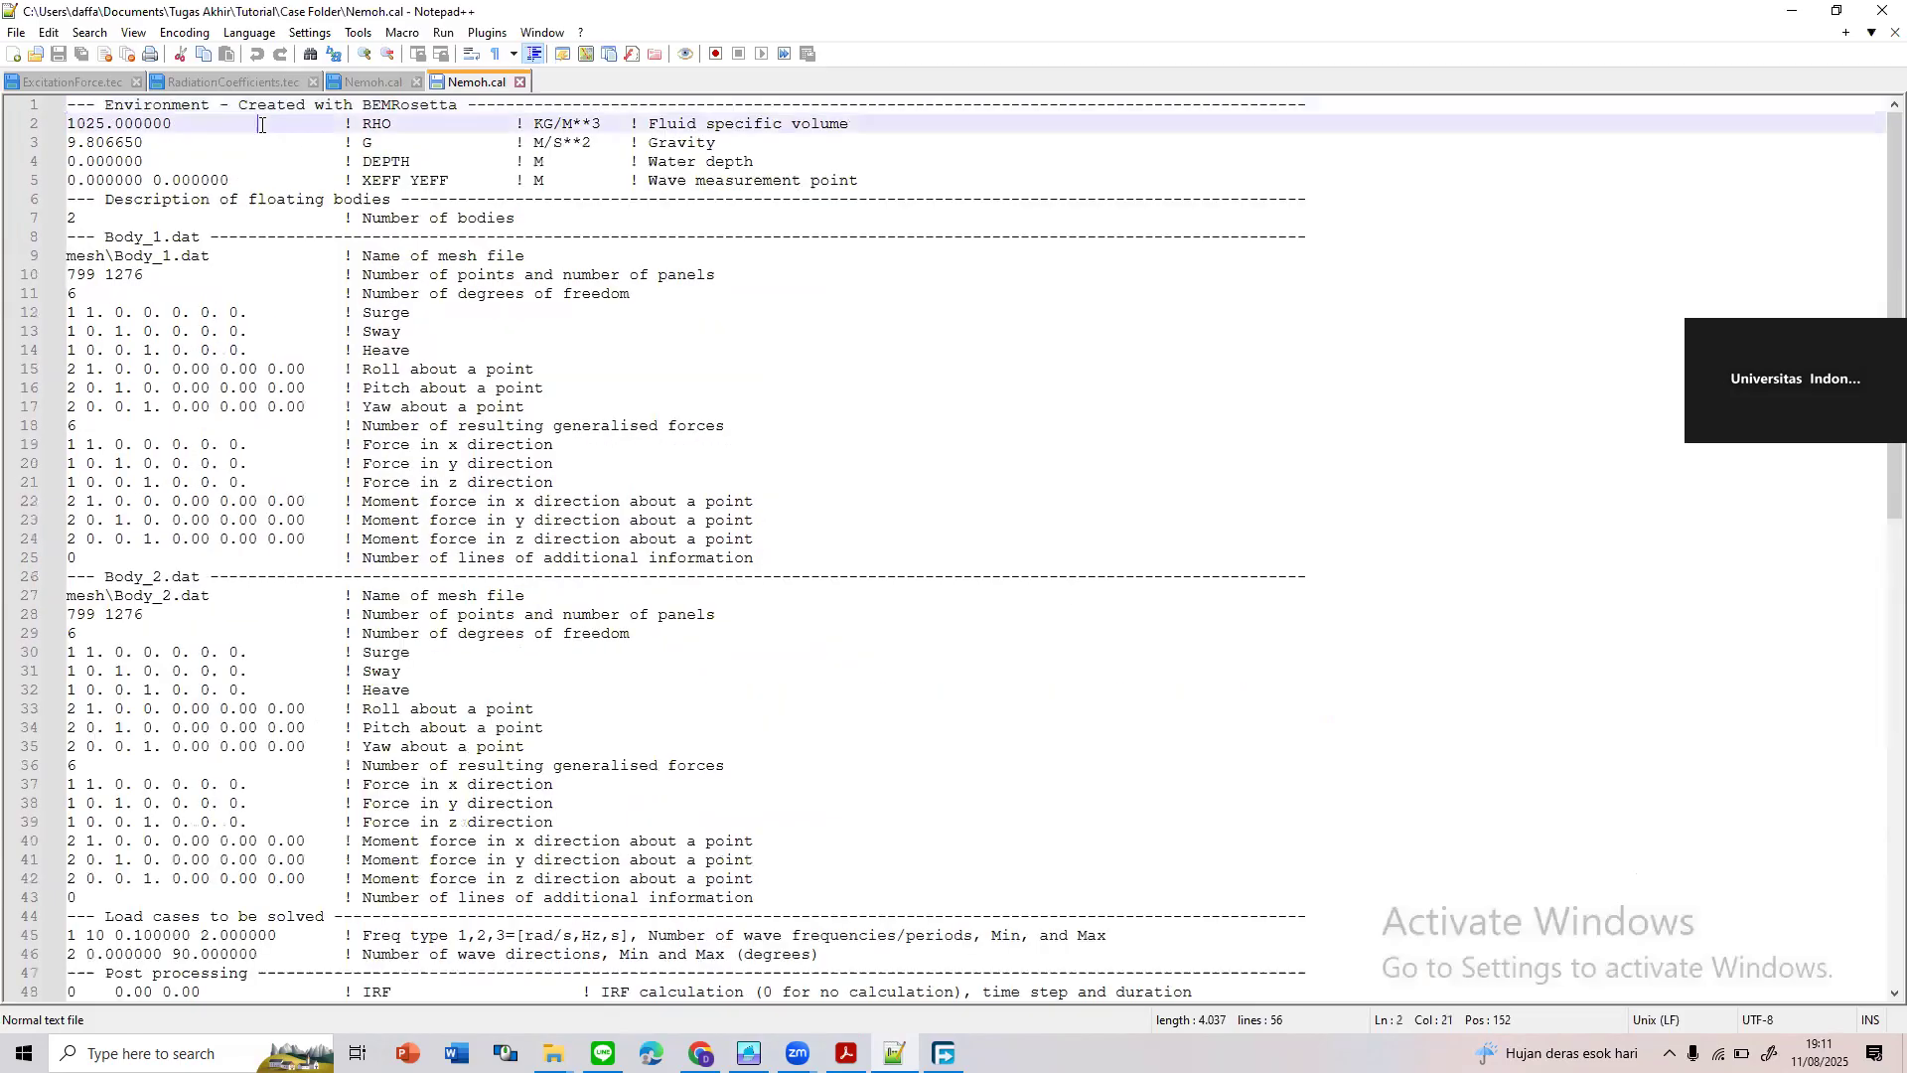
# Examine the fluid density, gravity and number of bodies, plus Body_1's mesh file, degrees of freedom and generalised force entries
pyautogui.moveTo(191, 142); pyautogui.dragTo(63, 150)
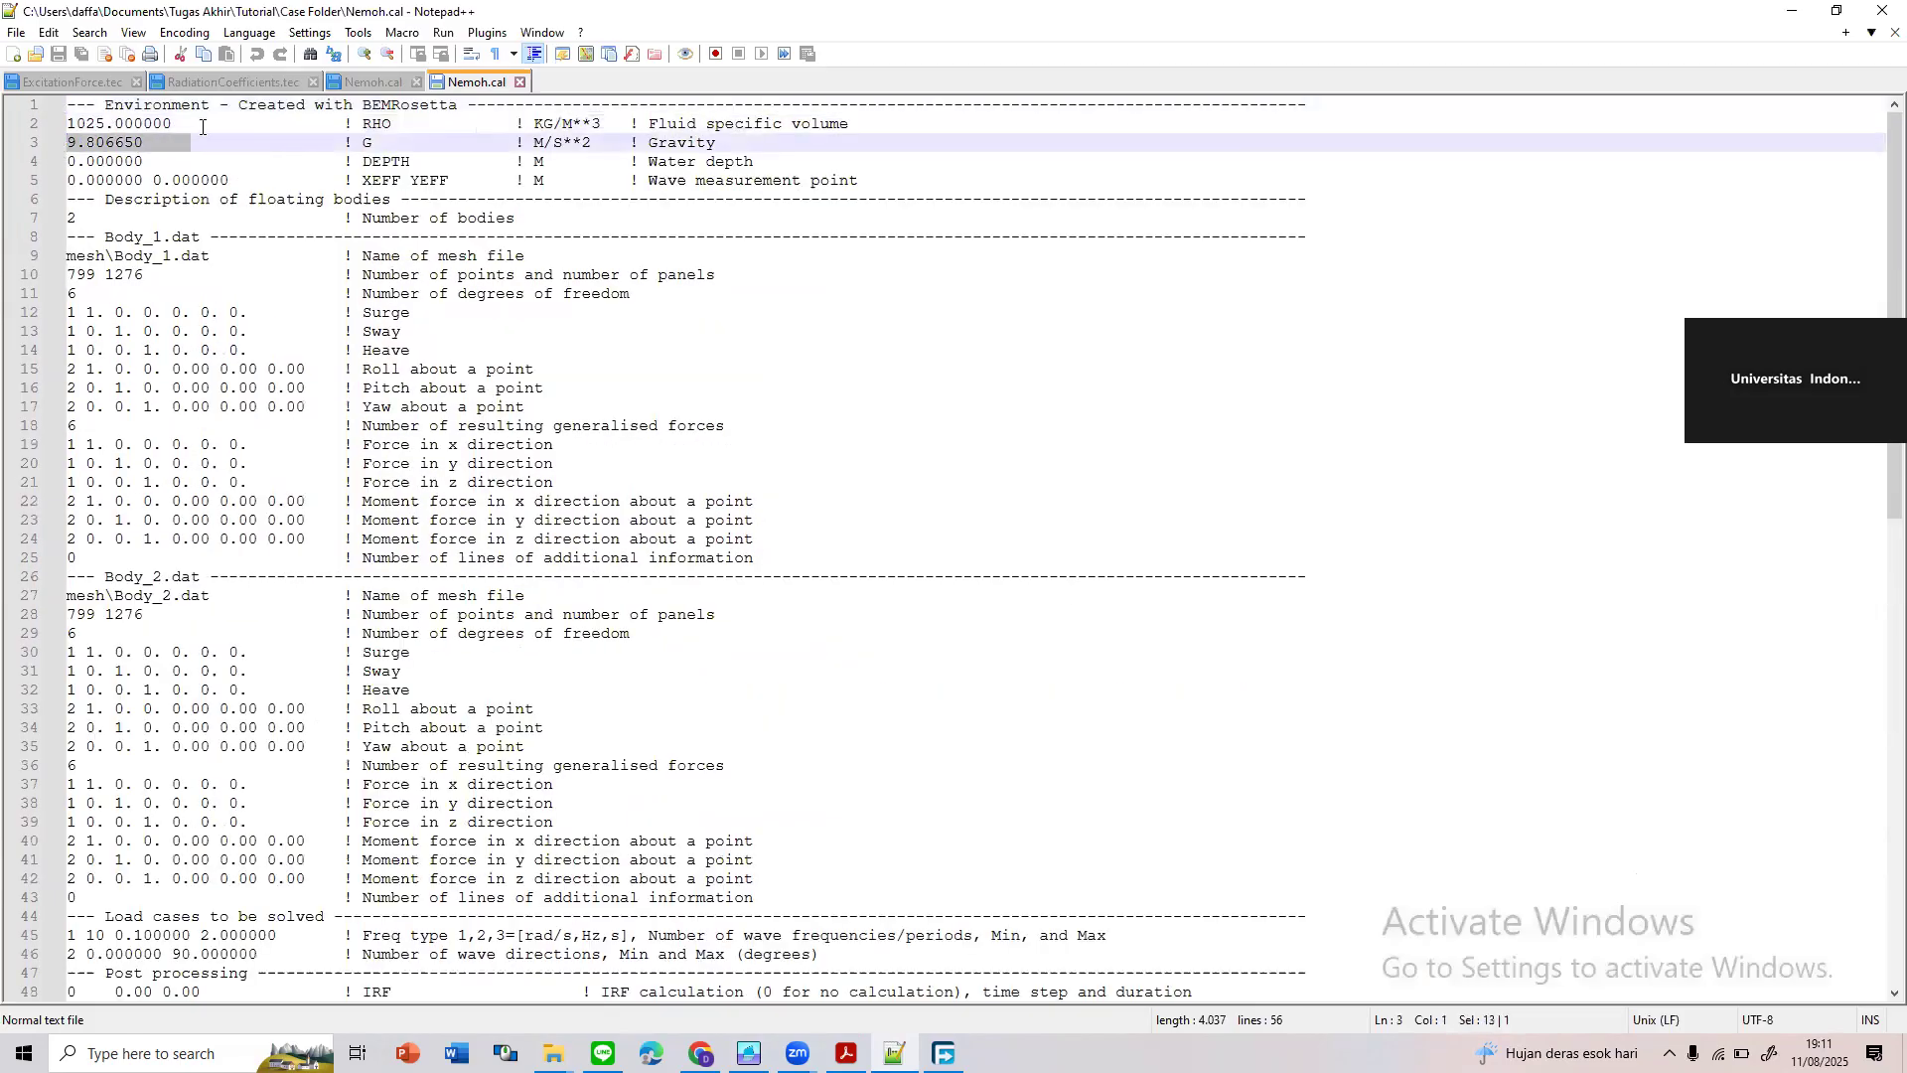
pyautogui.moveTo(200, 123); pyautogui.dragTo(37, 117)
pyautogui.moveTo(211, 135); pyautogui.dragTo(70, 135)
pyautogui.moveTo(151, 203); pyautogui.dragTo(49, 221)
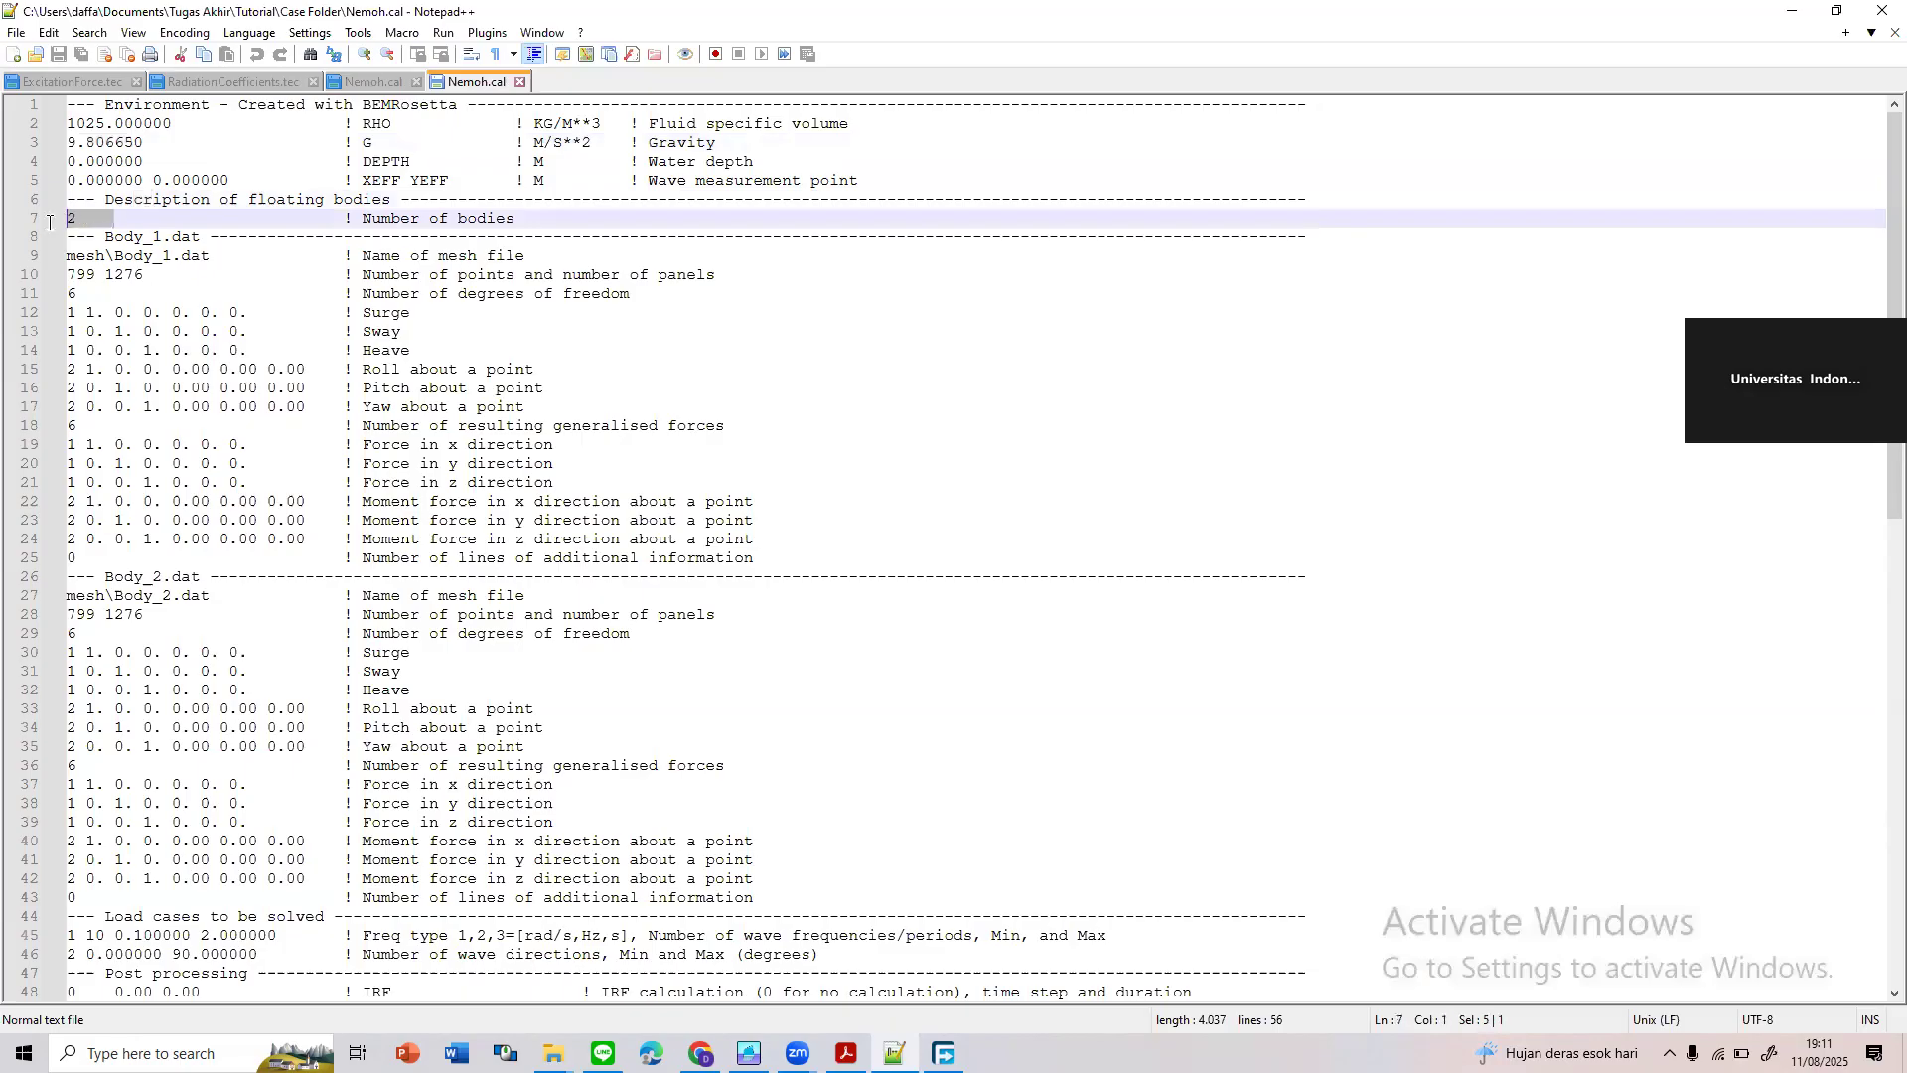
pyautogui.click(202, 293)
pyautogui.moveTo(246, 256); pyautogui.dragTo(77, 256)
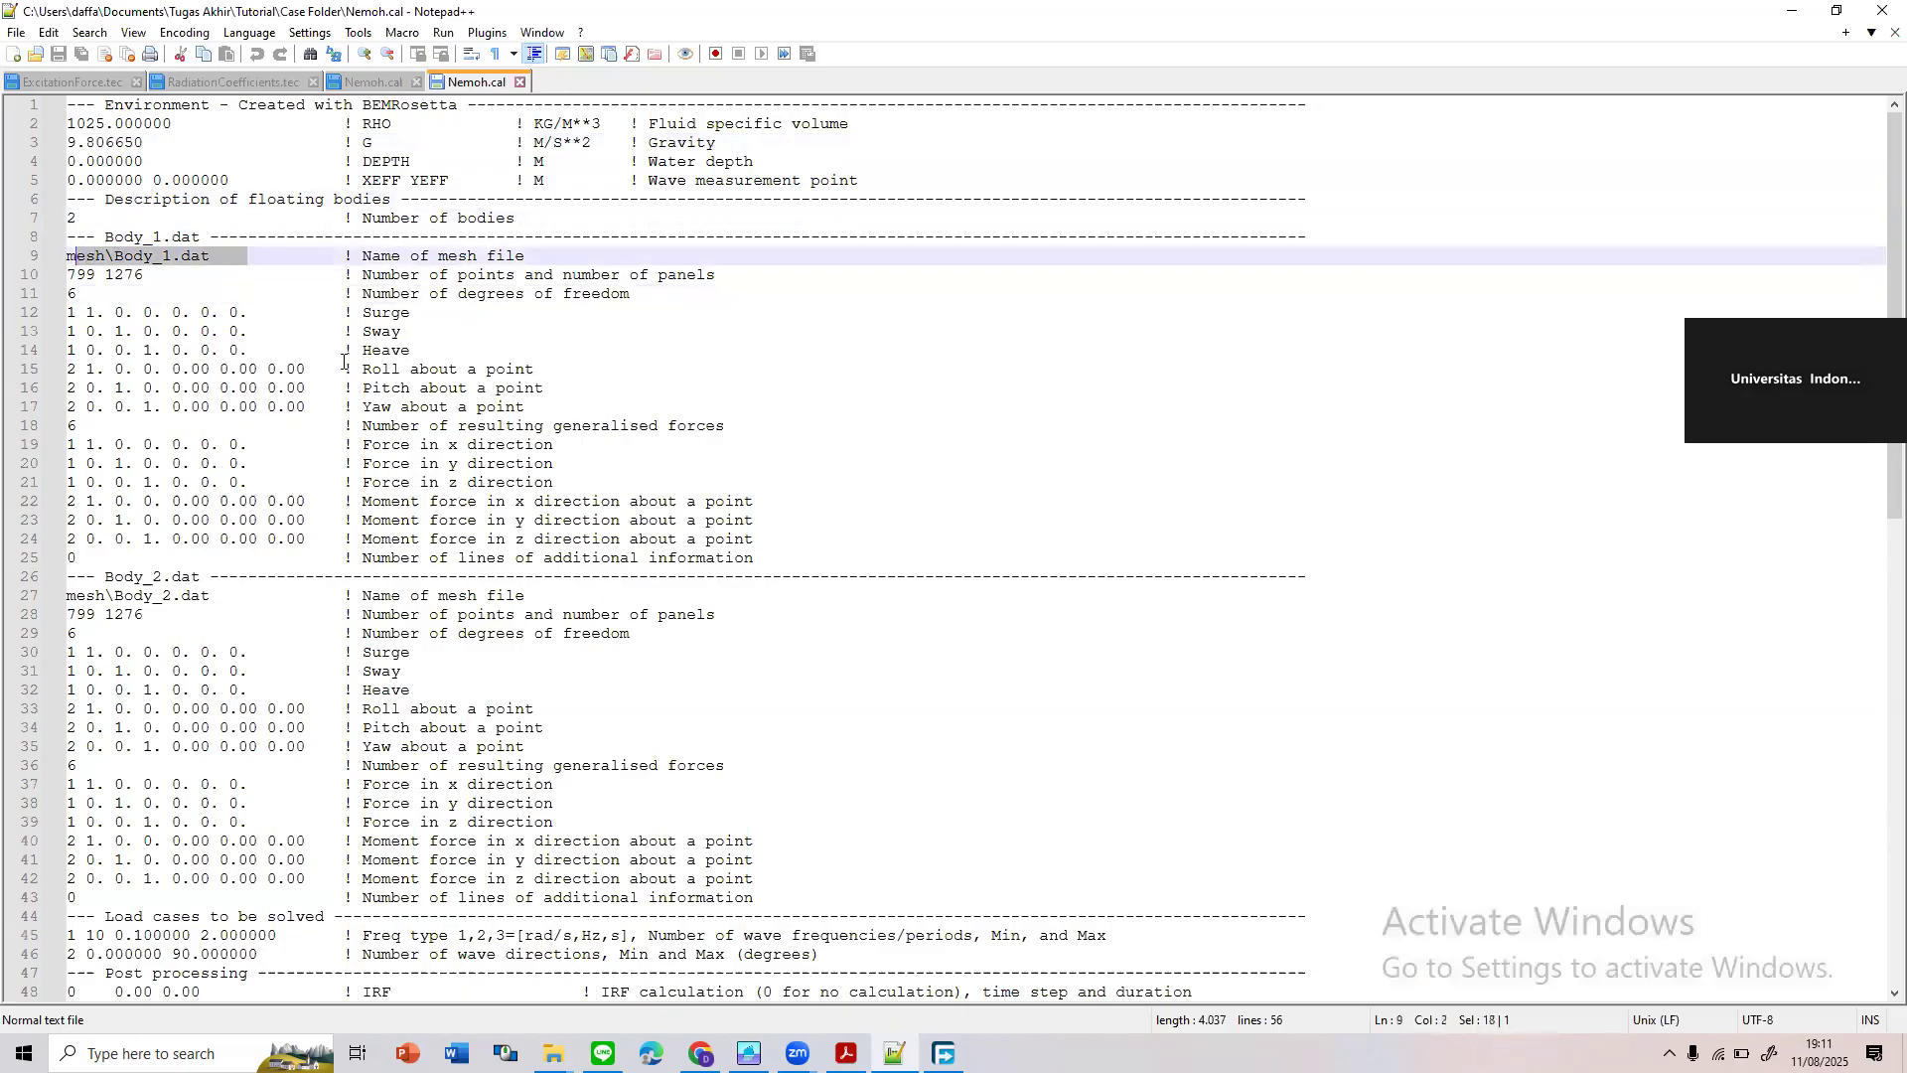
pyautogui.moveTo(315, 310); pyautogui.dragTo(65, 368)
pyautogui.click(543, 438)
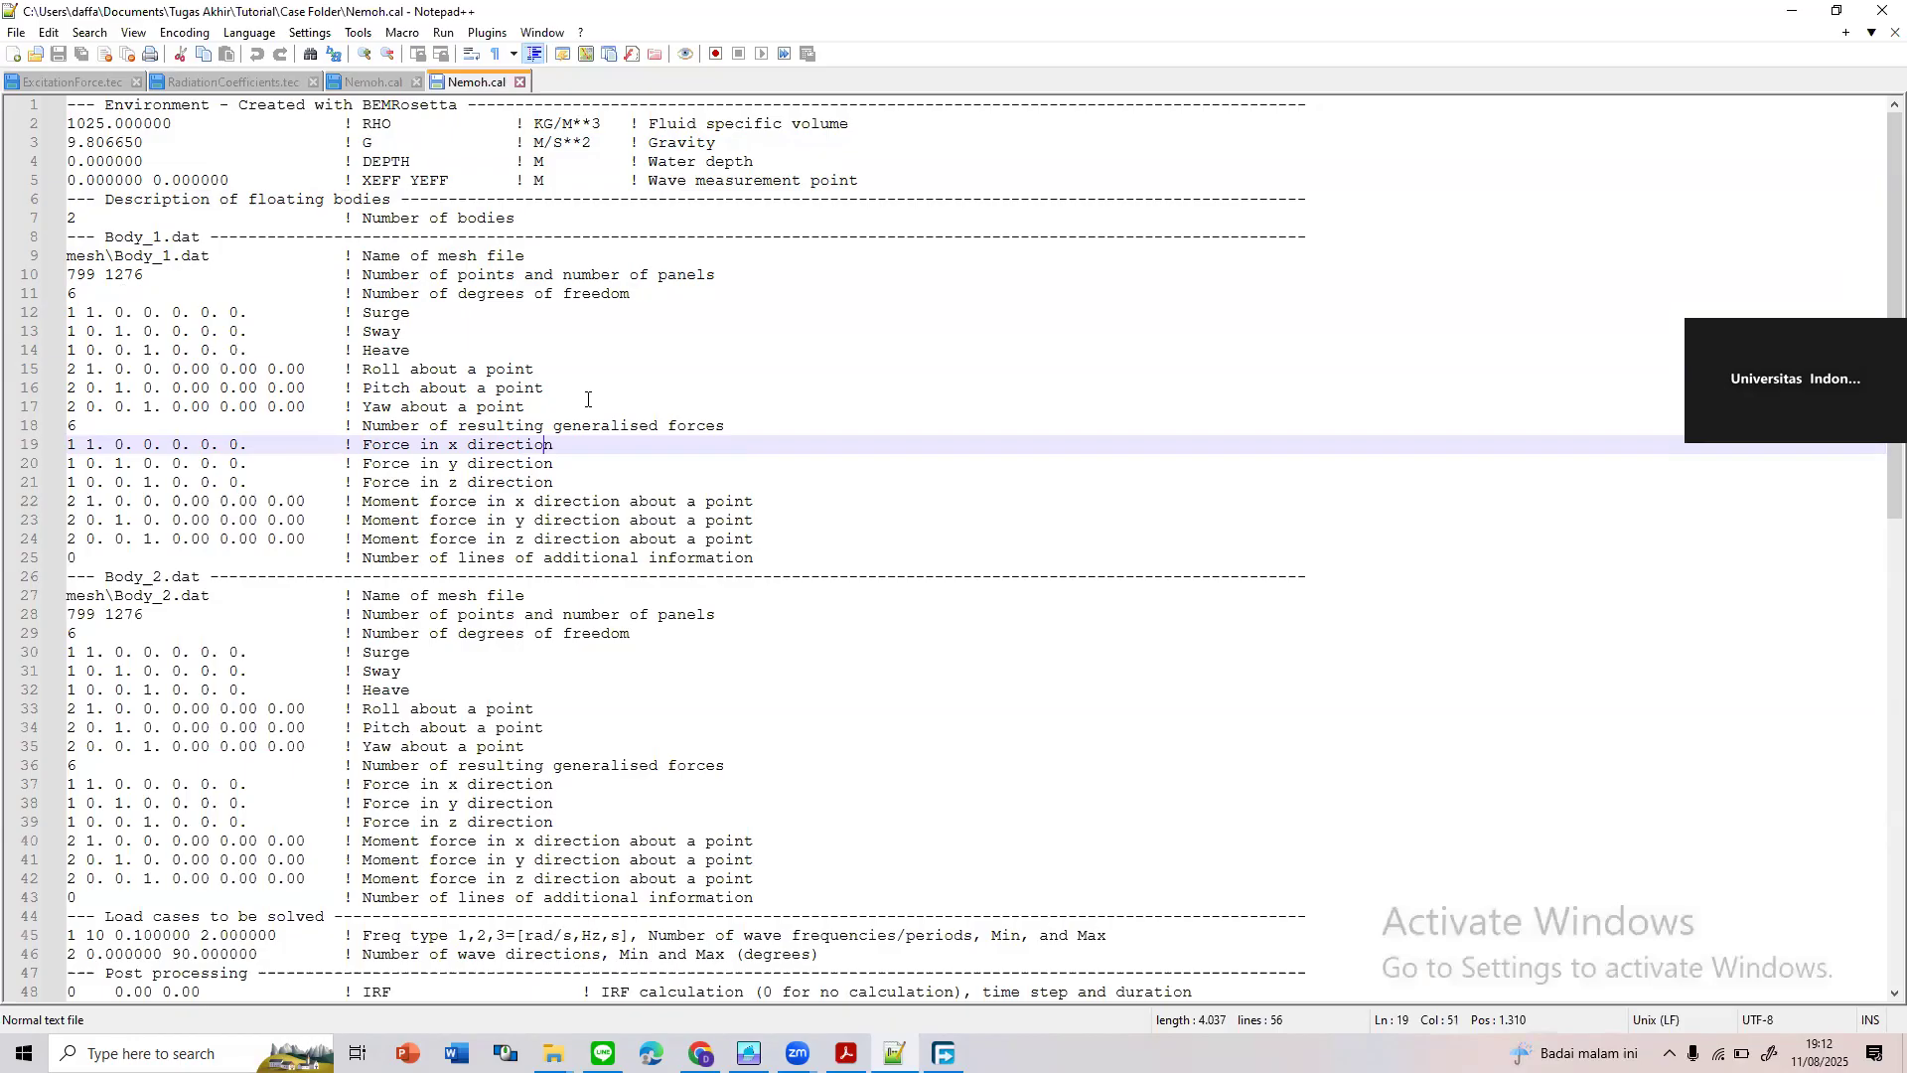
pyautogui.click(97, 310)
pyautogui.moveTo(105, 298); pyautogui.dragTo(5, 315)
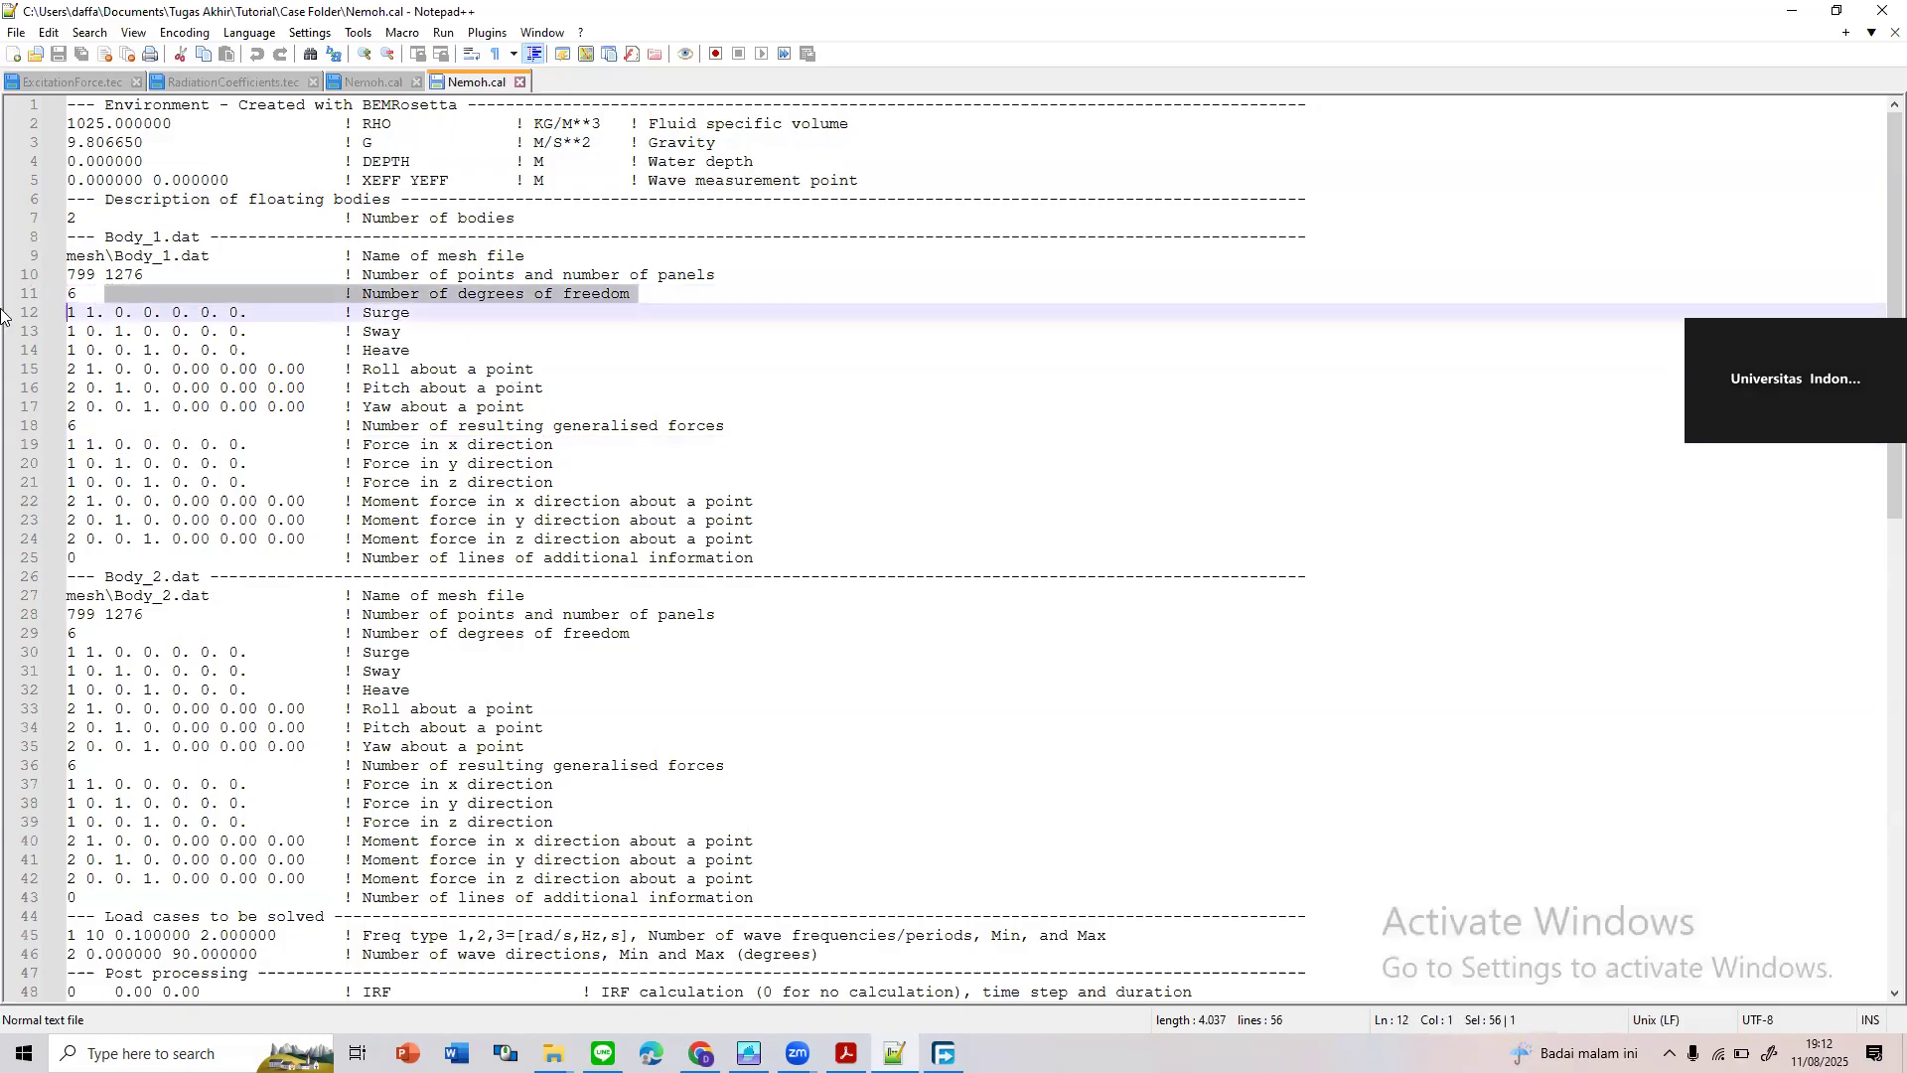
pyautogui.click(309, 571)
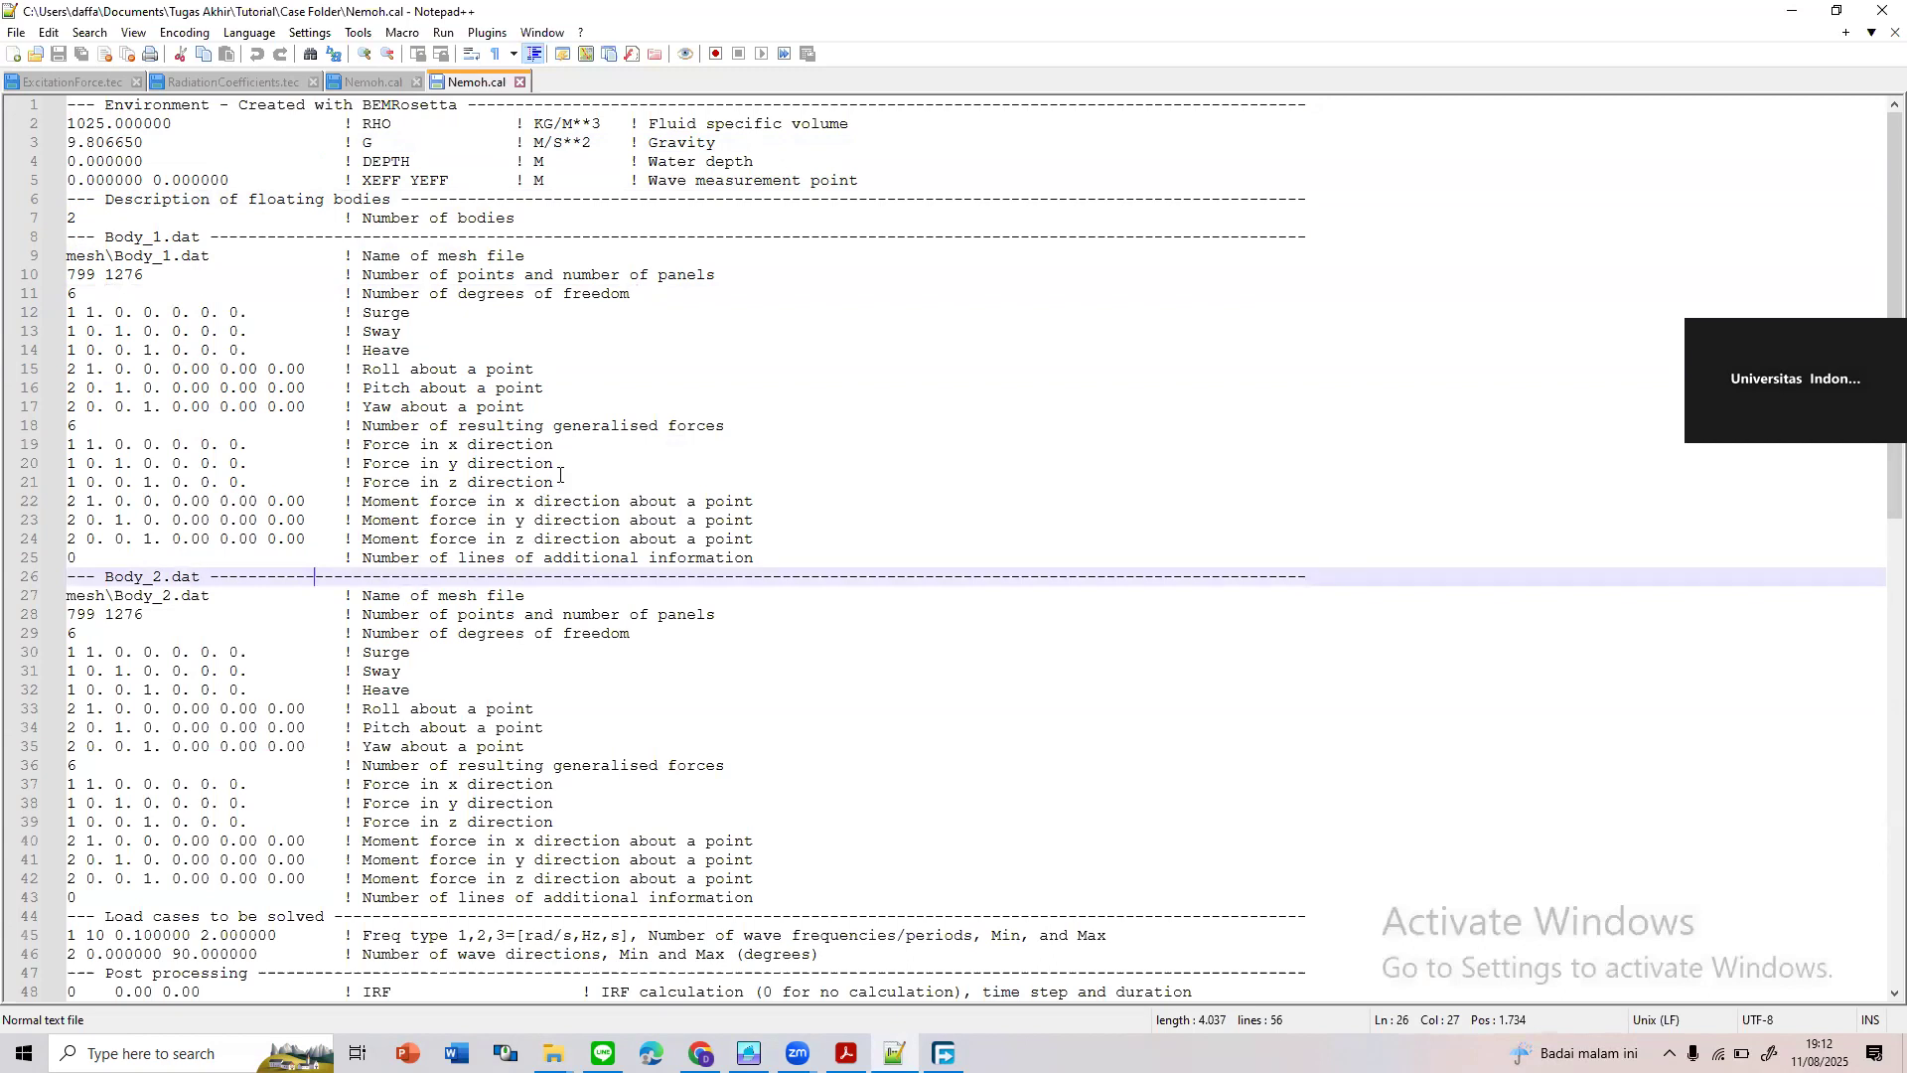
pyautogui.scroll(-6, 559, 475)
pyautogui.scroll(6, 557, 457)
# Set the number of degrees of freedom to 1 for both Body_1 and Body_2
pyautogui.moveTo(90, 293); pyautogui.dragTo(64, 294)
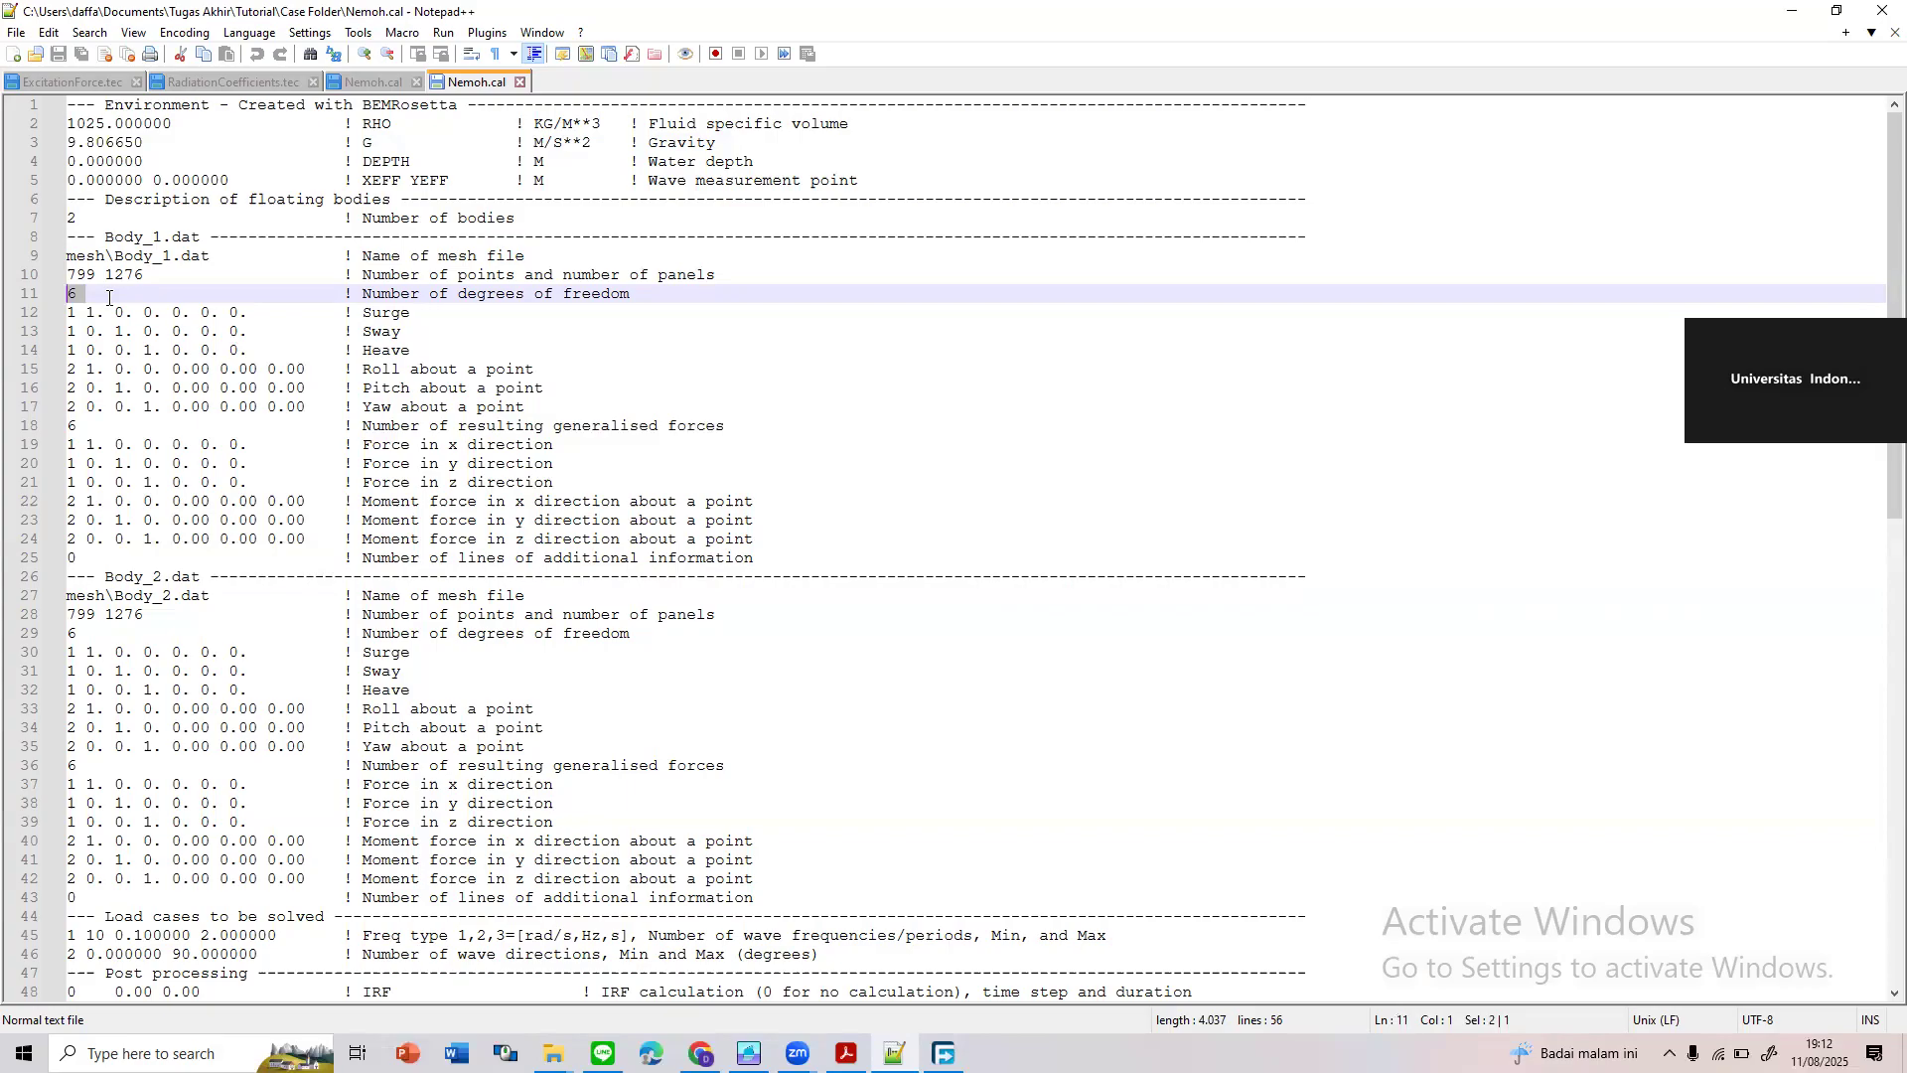
pyautogui.click(109, 295)
pyautogui.click(79, 303)
pyautogui.press('BackSpace')
pyautogui.write('1')
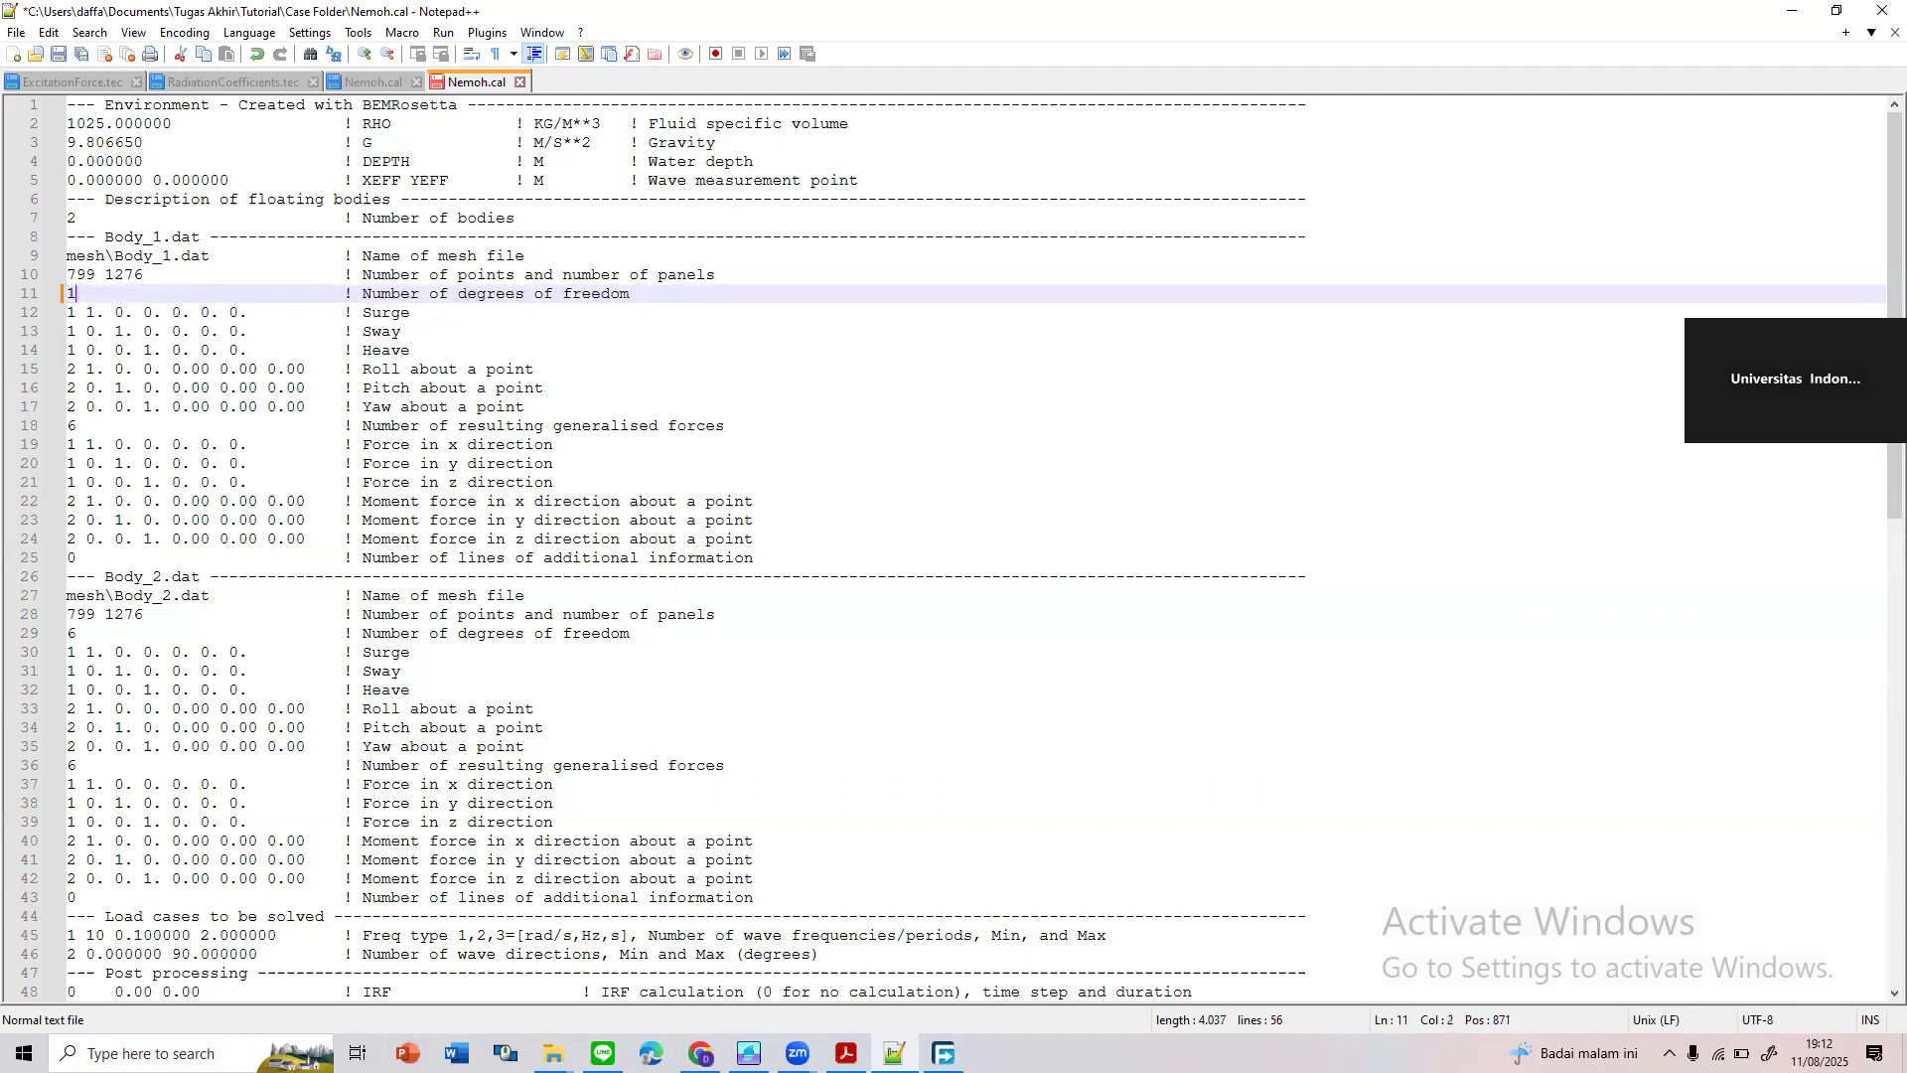
pyautogui.click(75, 634)
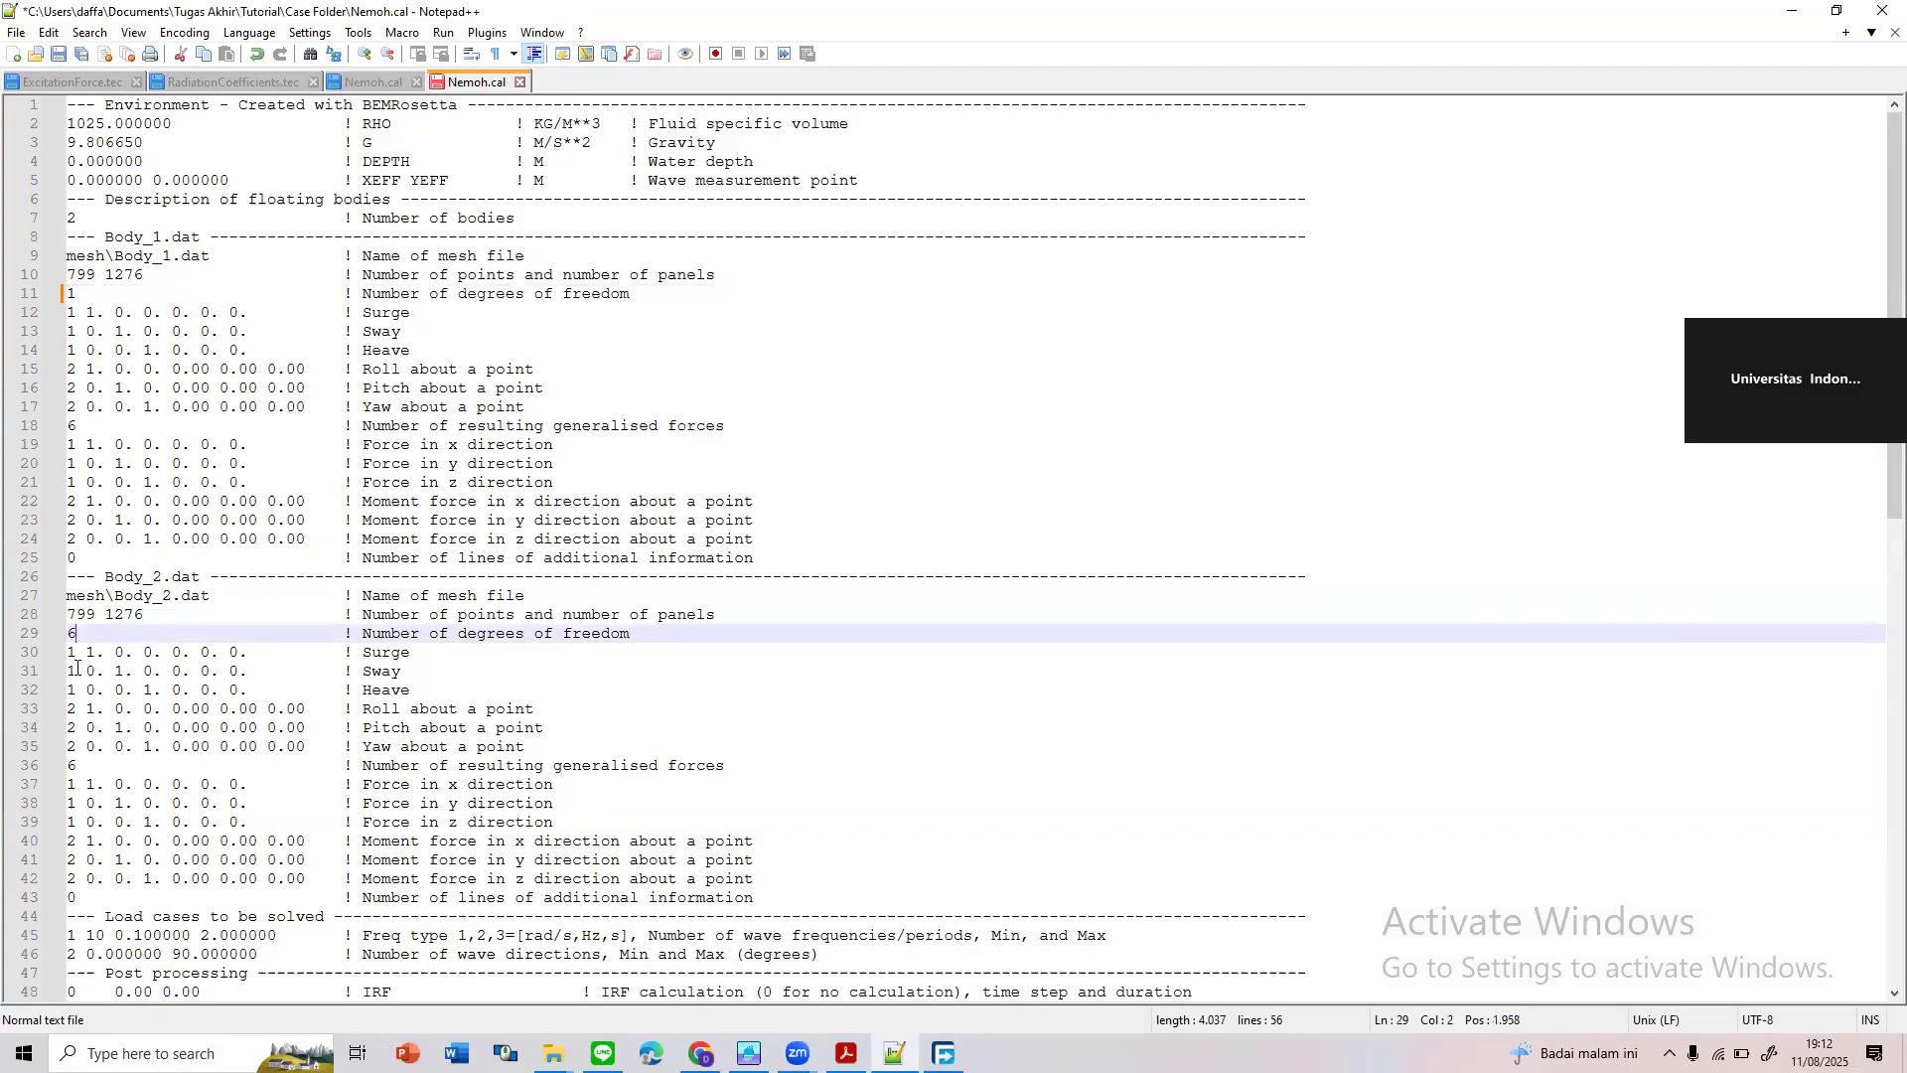
pyautogui.press('BackSpace')
pyautogui.write('1')
# Delete the Surge, Sway, Roll, Pitch and Yaw lines from the Body_1 section, keeping only Heave
pyautogui.click(352, 331)
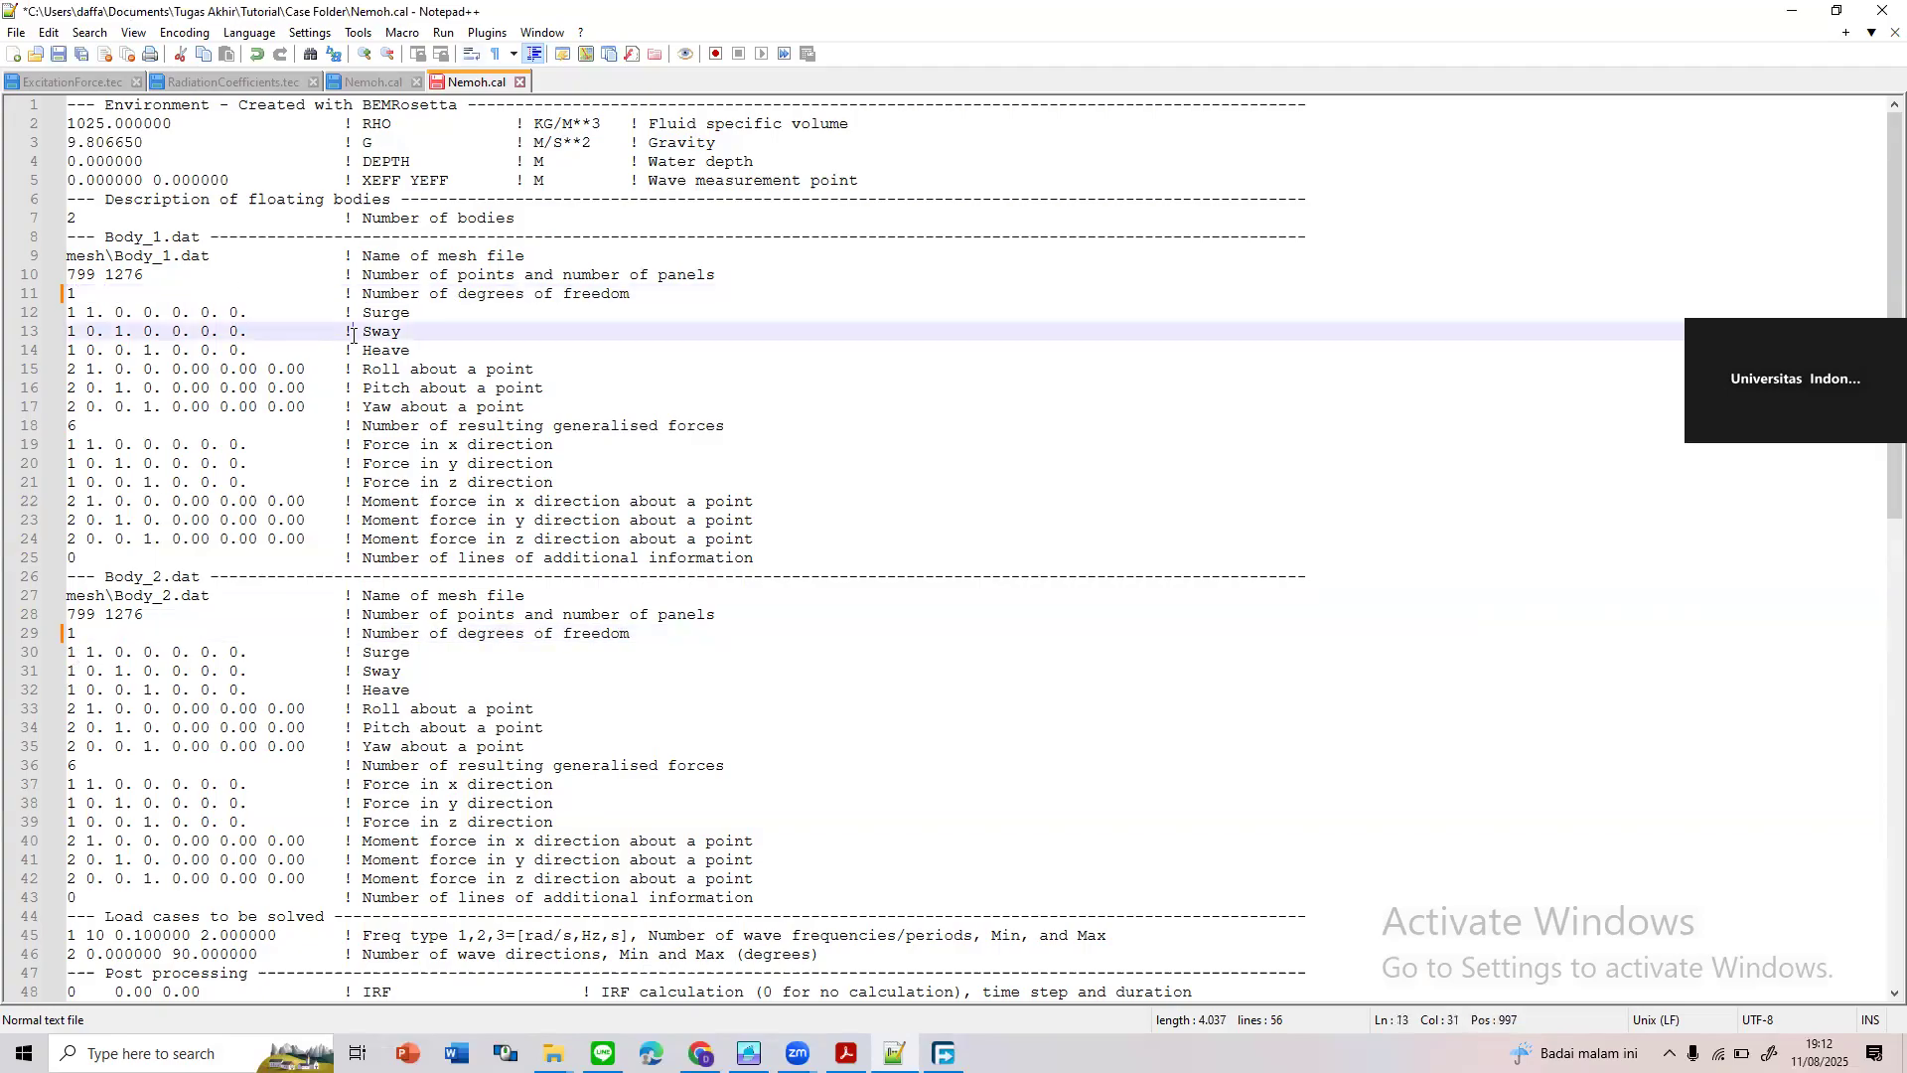
pyautogui.click(459, 316)
pyautogui.click(444, 339)
pyautogui.moveTo(444, 339); pyautogui.dragTo(48, 326)
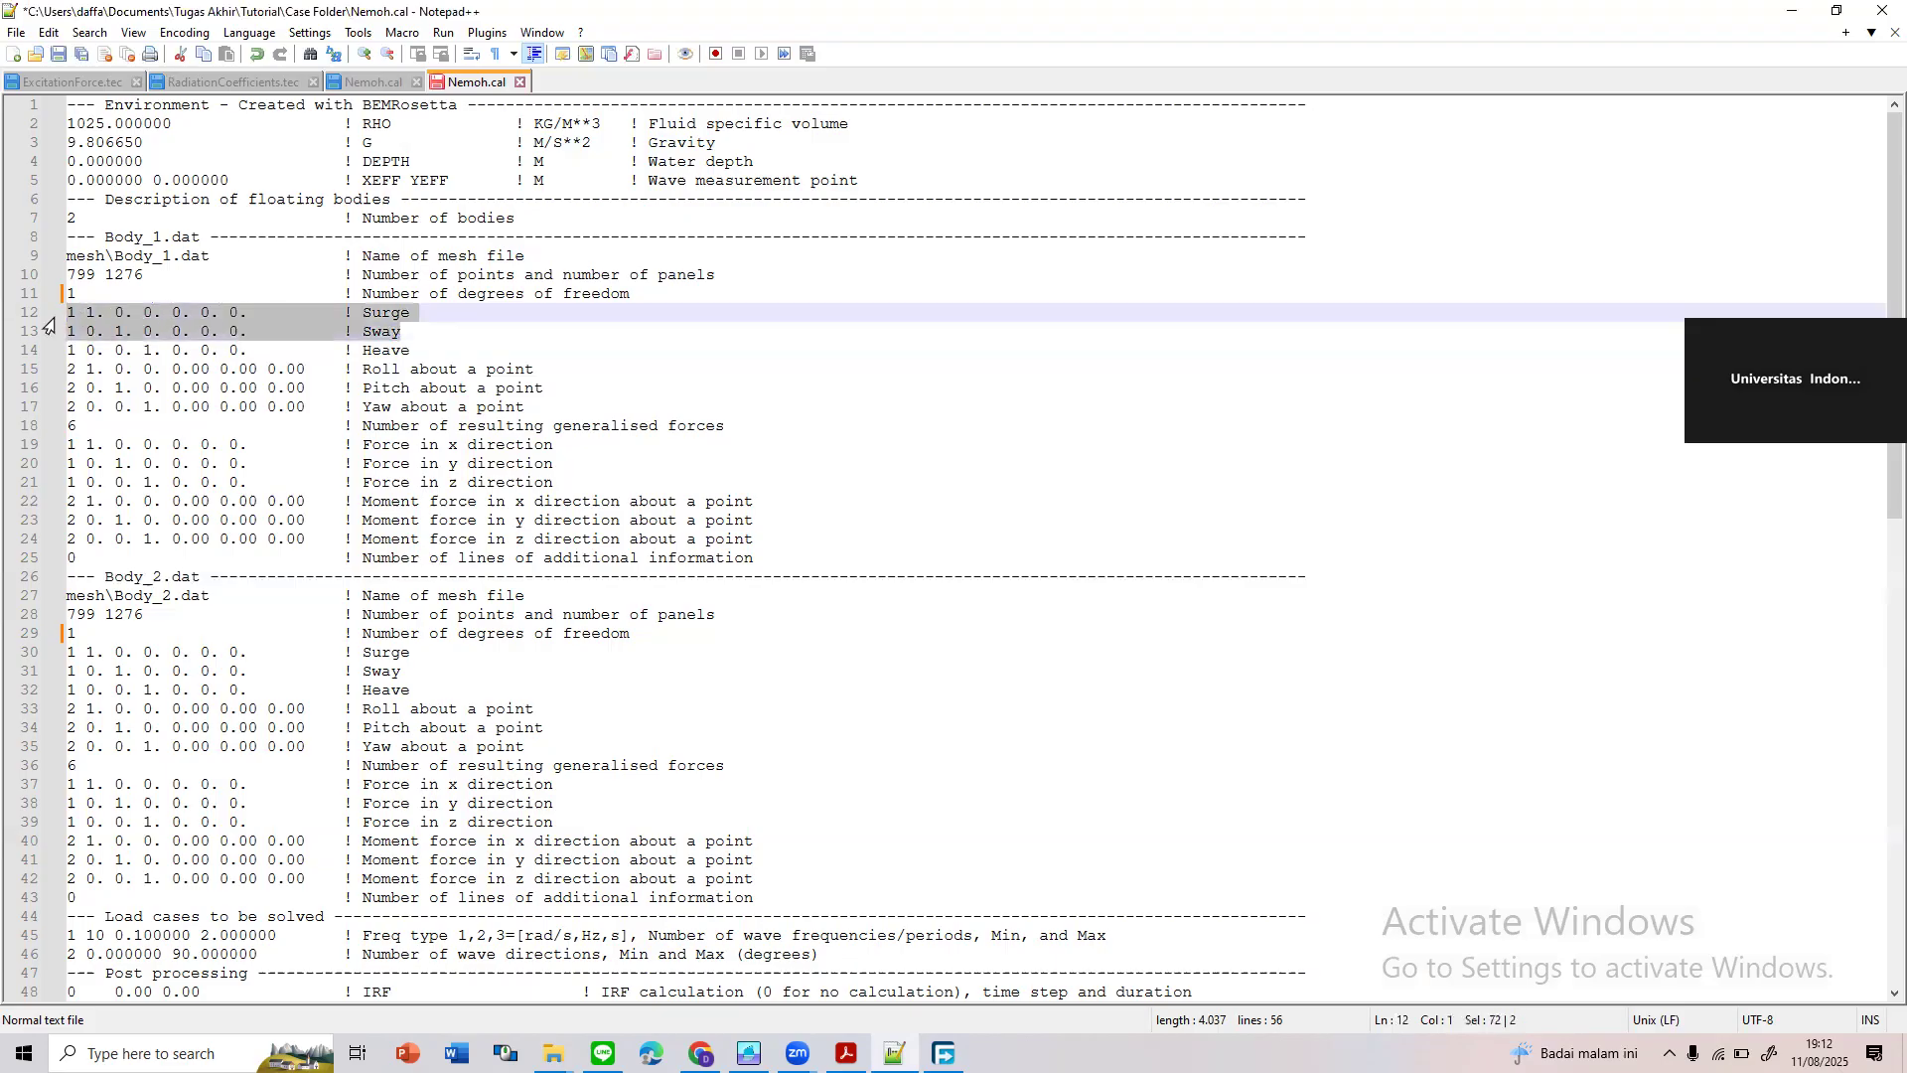
pyautogui.press('Delete')
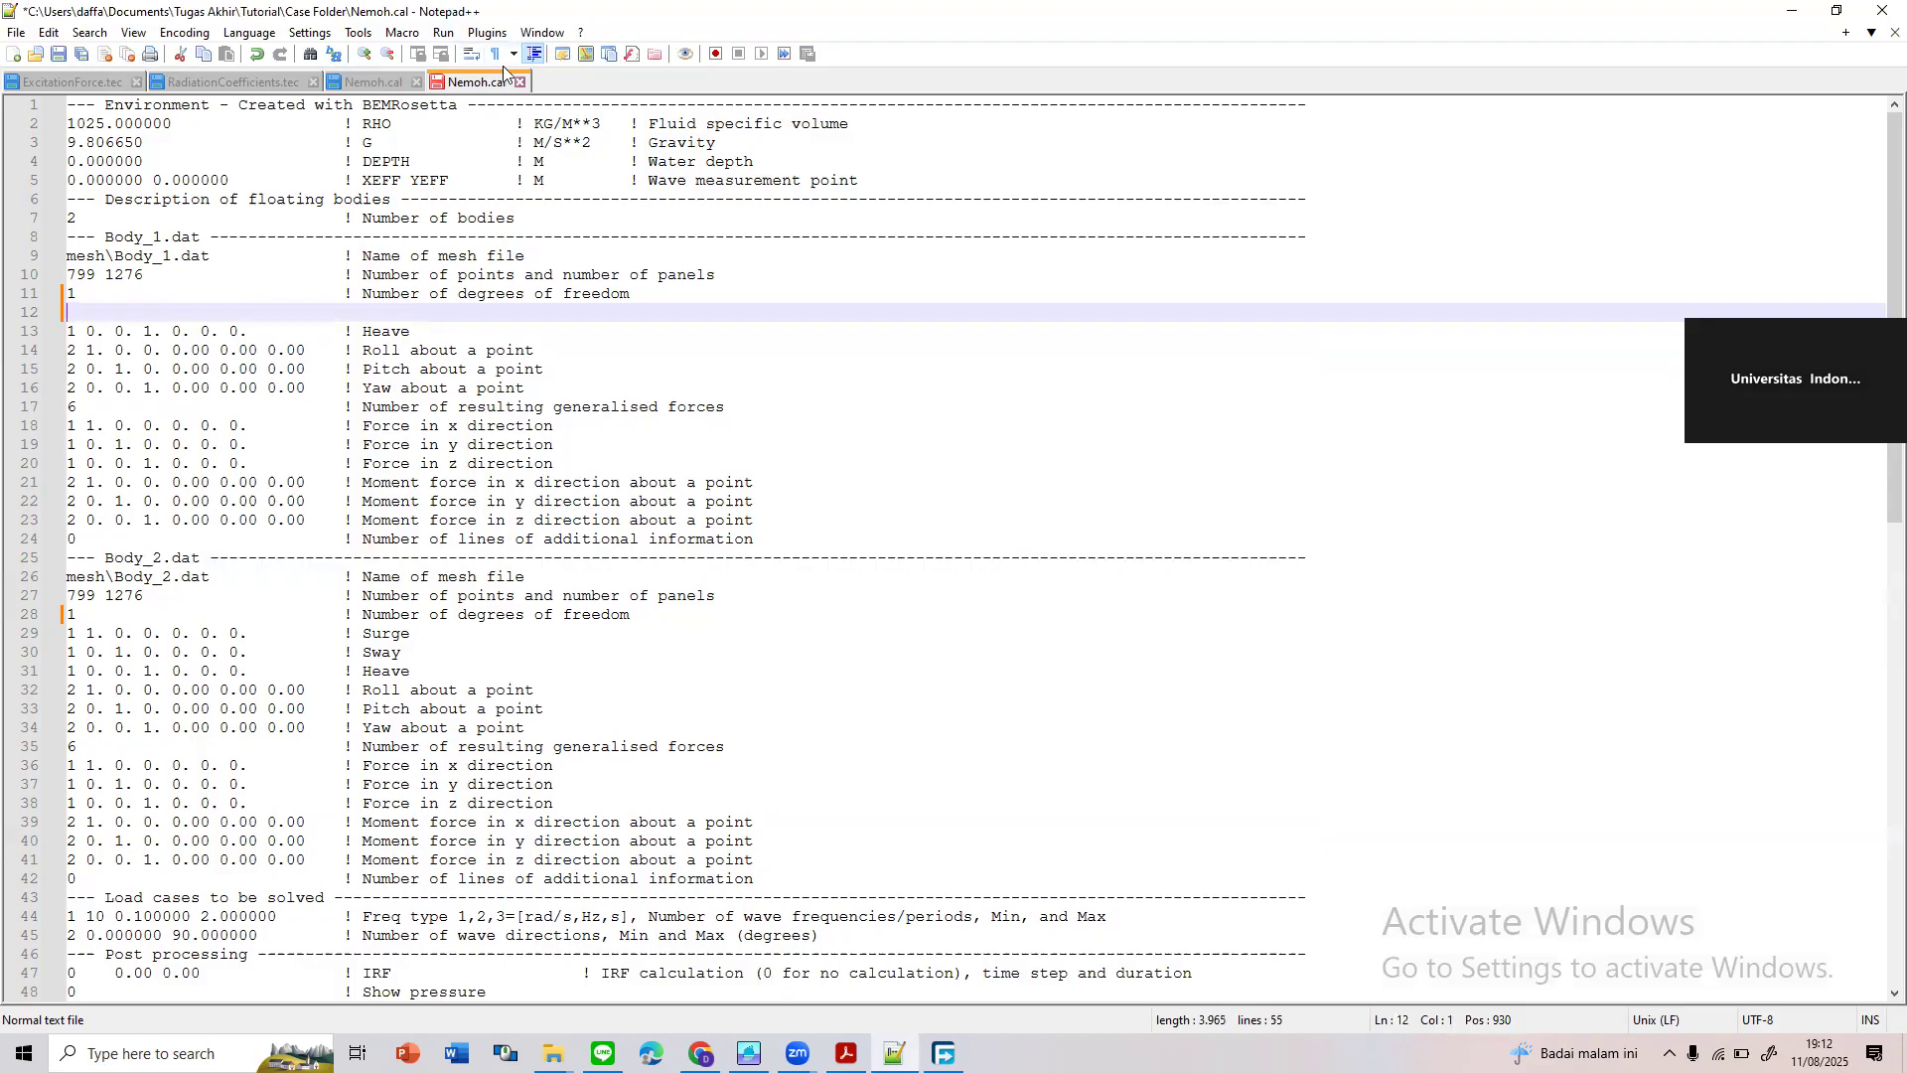
pyautogui.press('BackSpace')
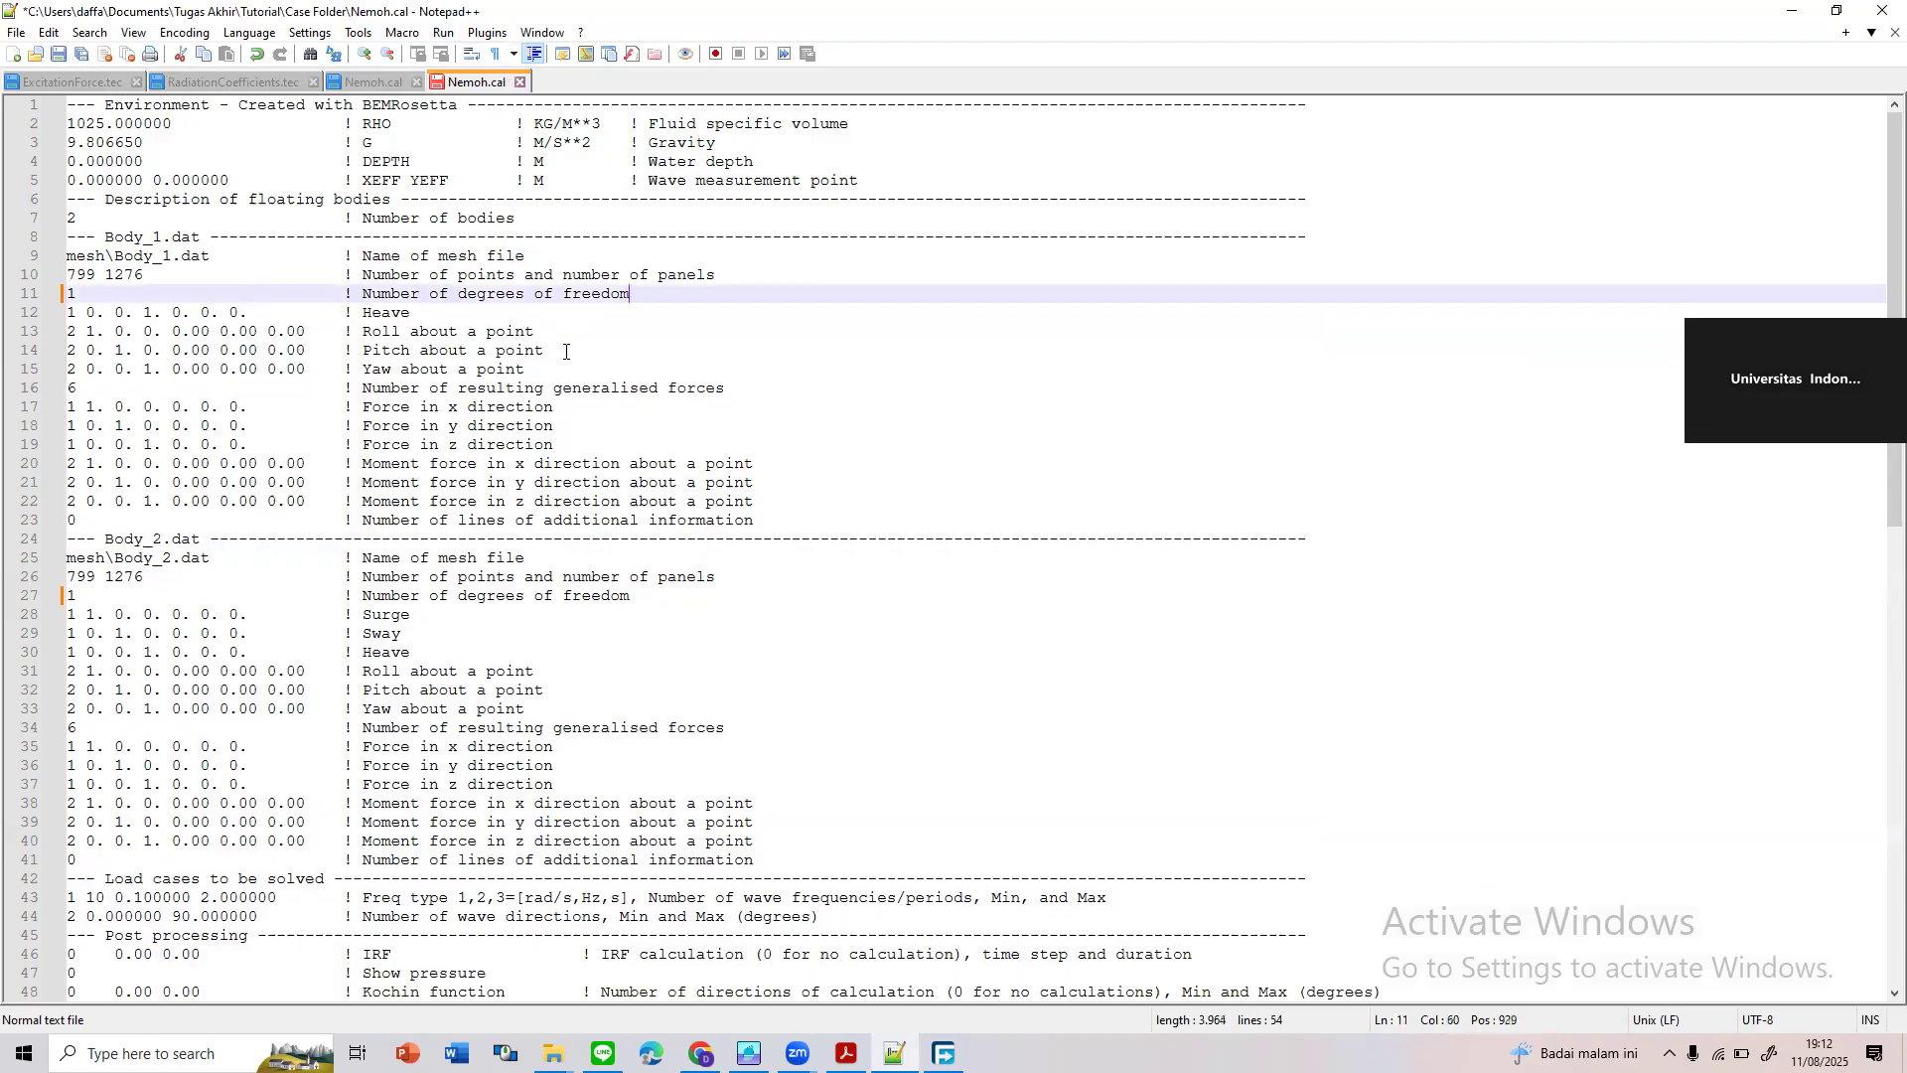
pyautogui.moveTo(556, 369); pyautogui.dragTo(27, 350)
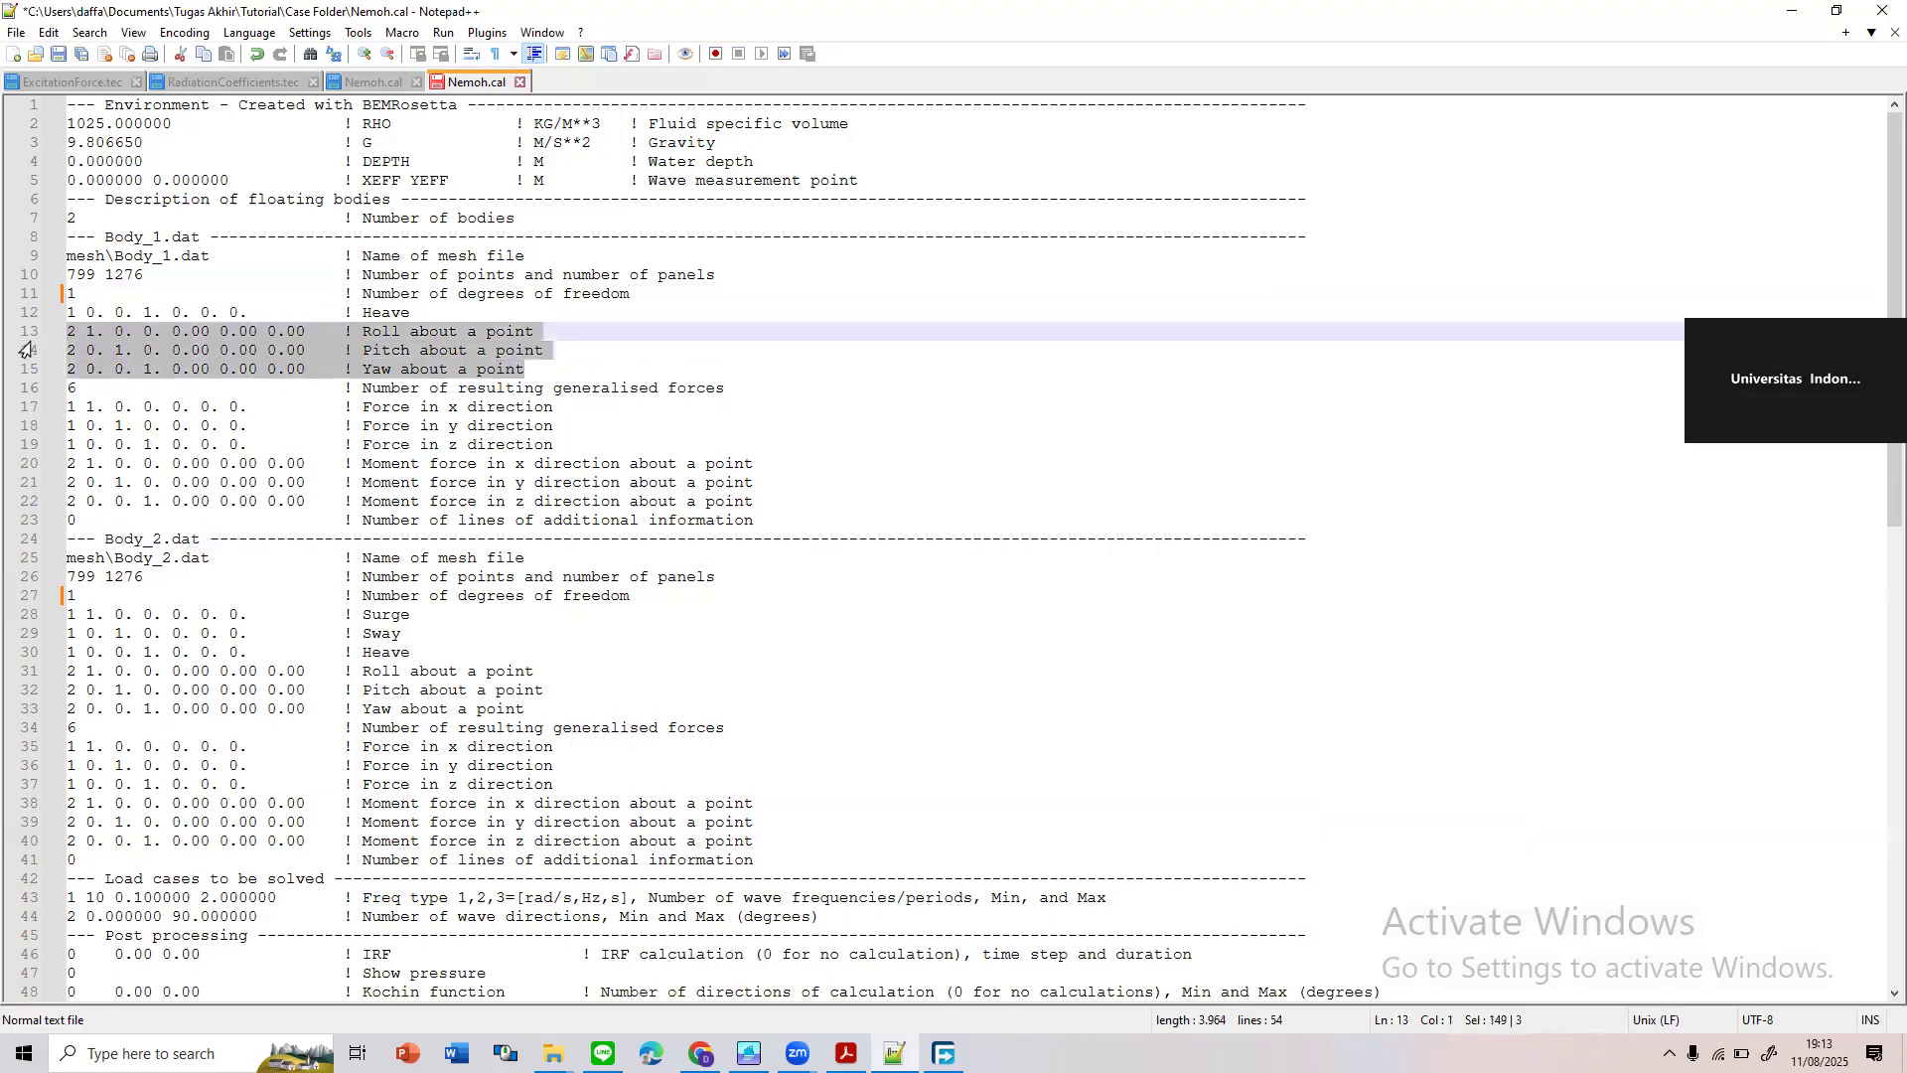
pyautogui.press('BackSpace')
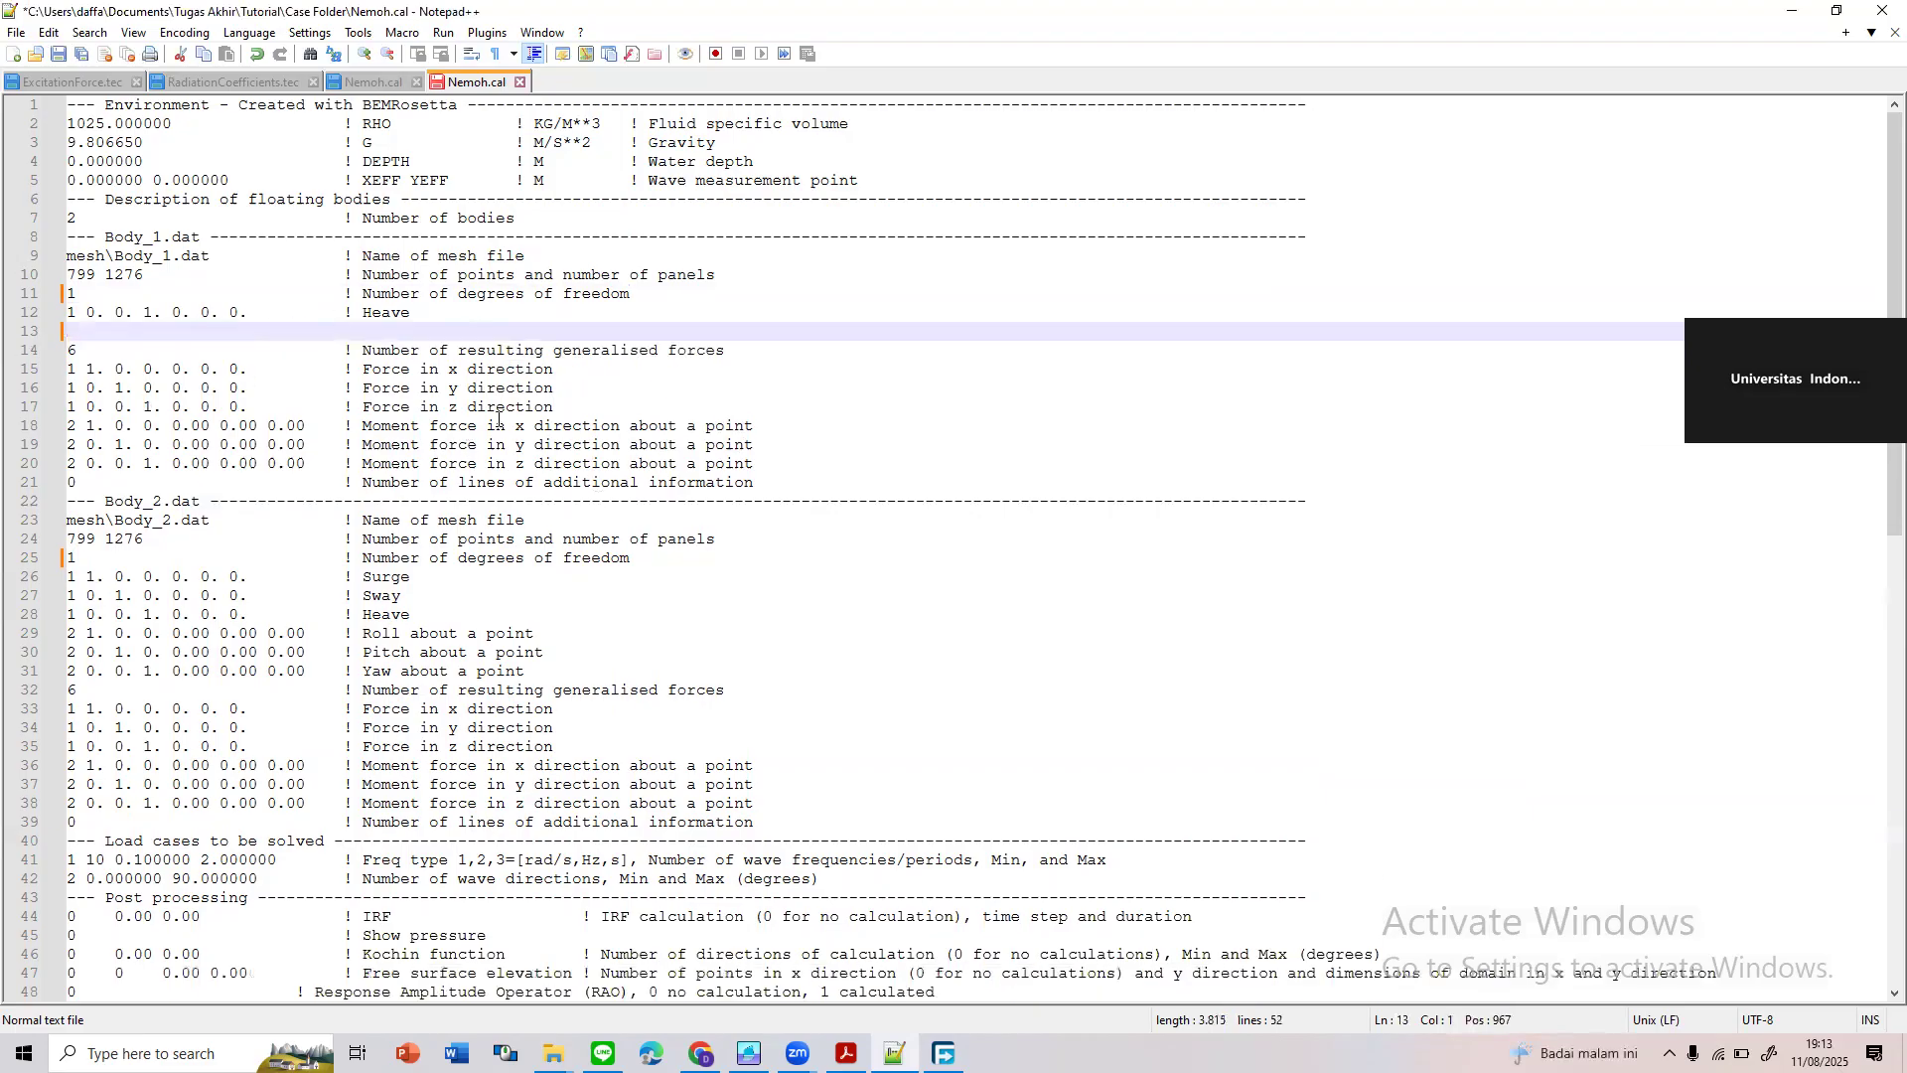
# Delete Body_1's x and y force lines and all three moment lines, and set its number of resulting generalised forces to 1
pyautogui.moveTo(566, 388); pyautogui.dragTo(9, 375)
pyautogui.press('BackSpace')
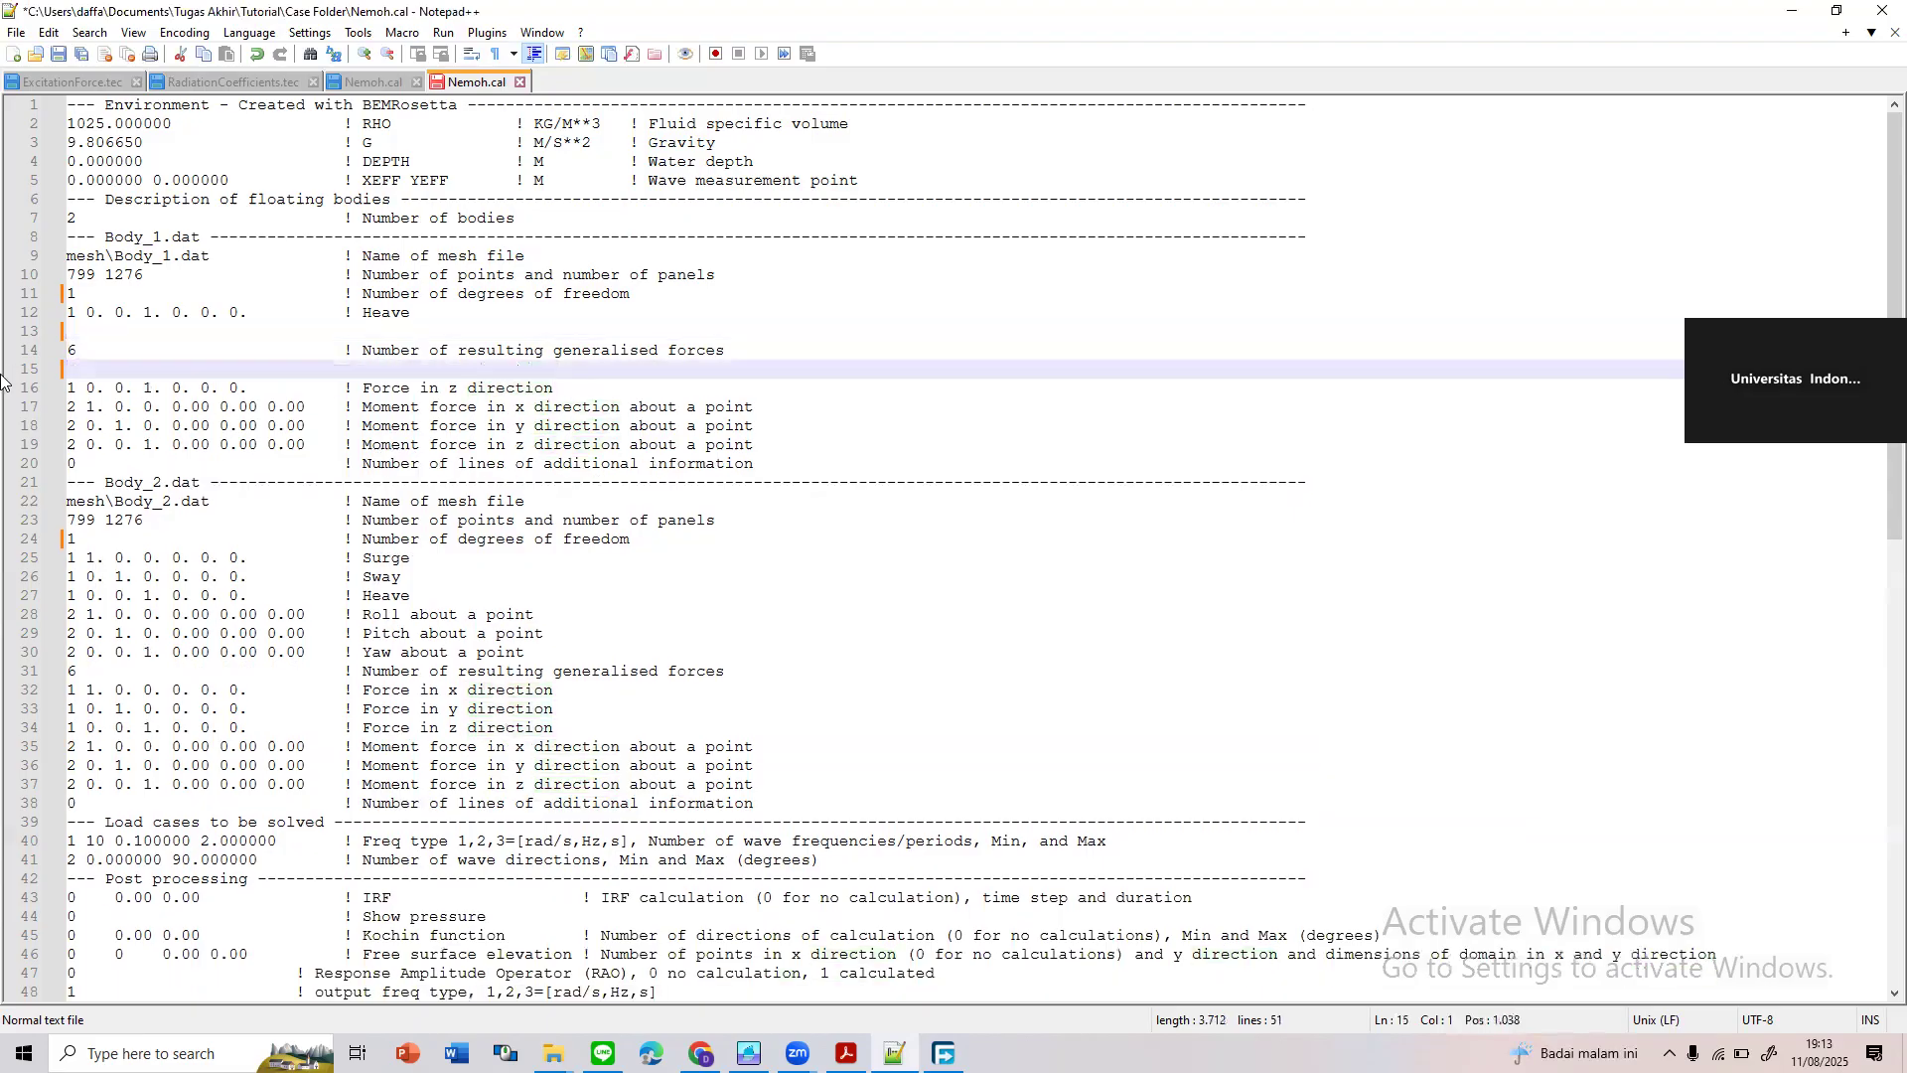
pyautogui.moveTo(765, 449); pyautogui.dragTo(25, 414)
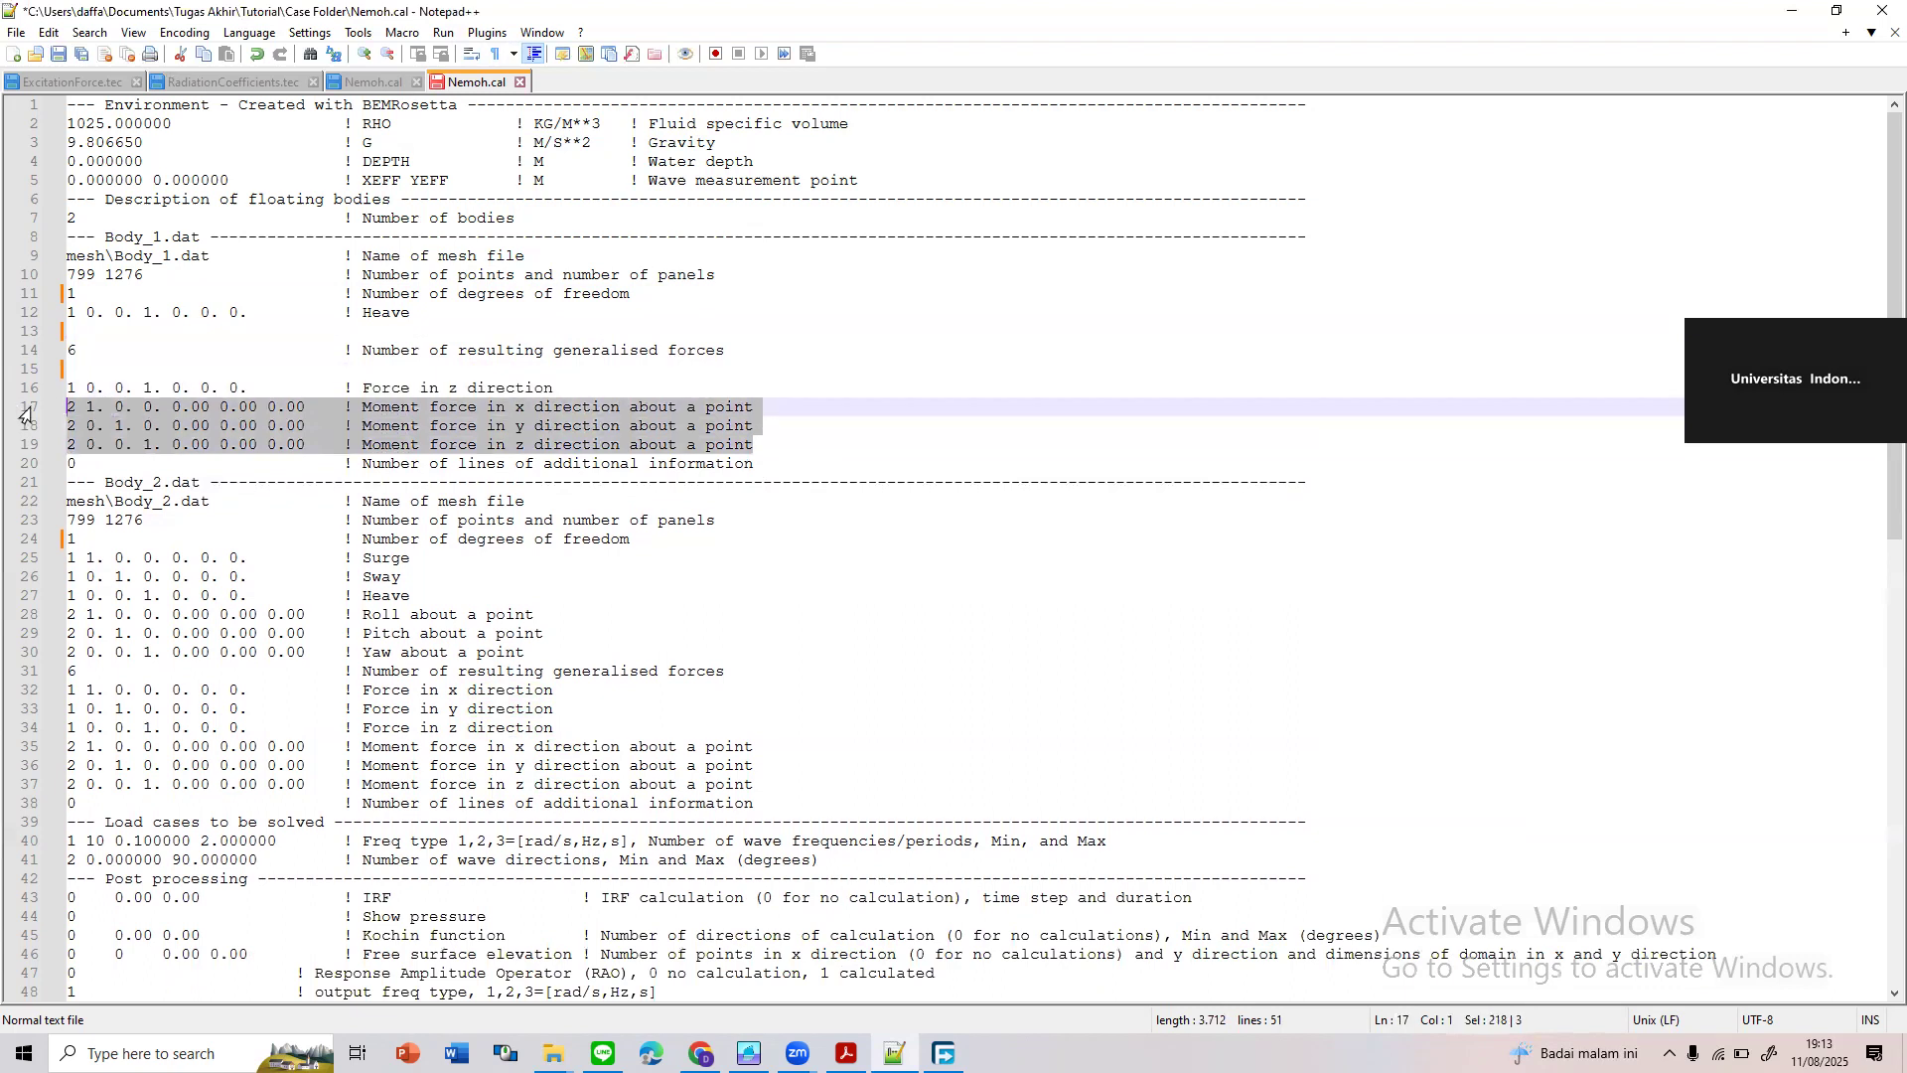
pyautogui.press('Delete')
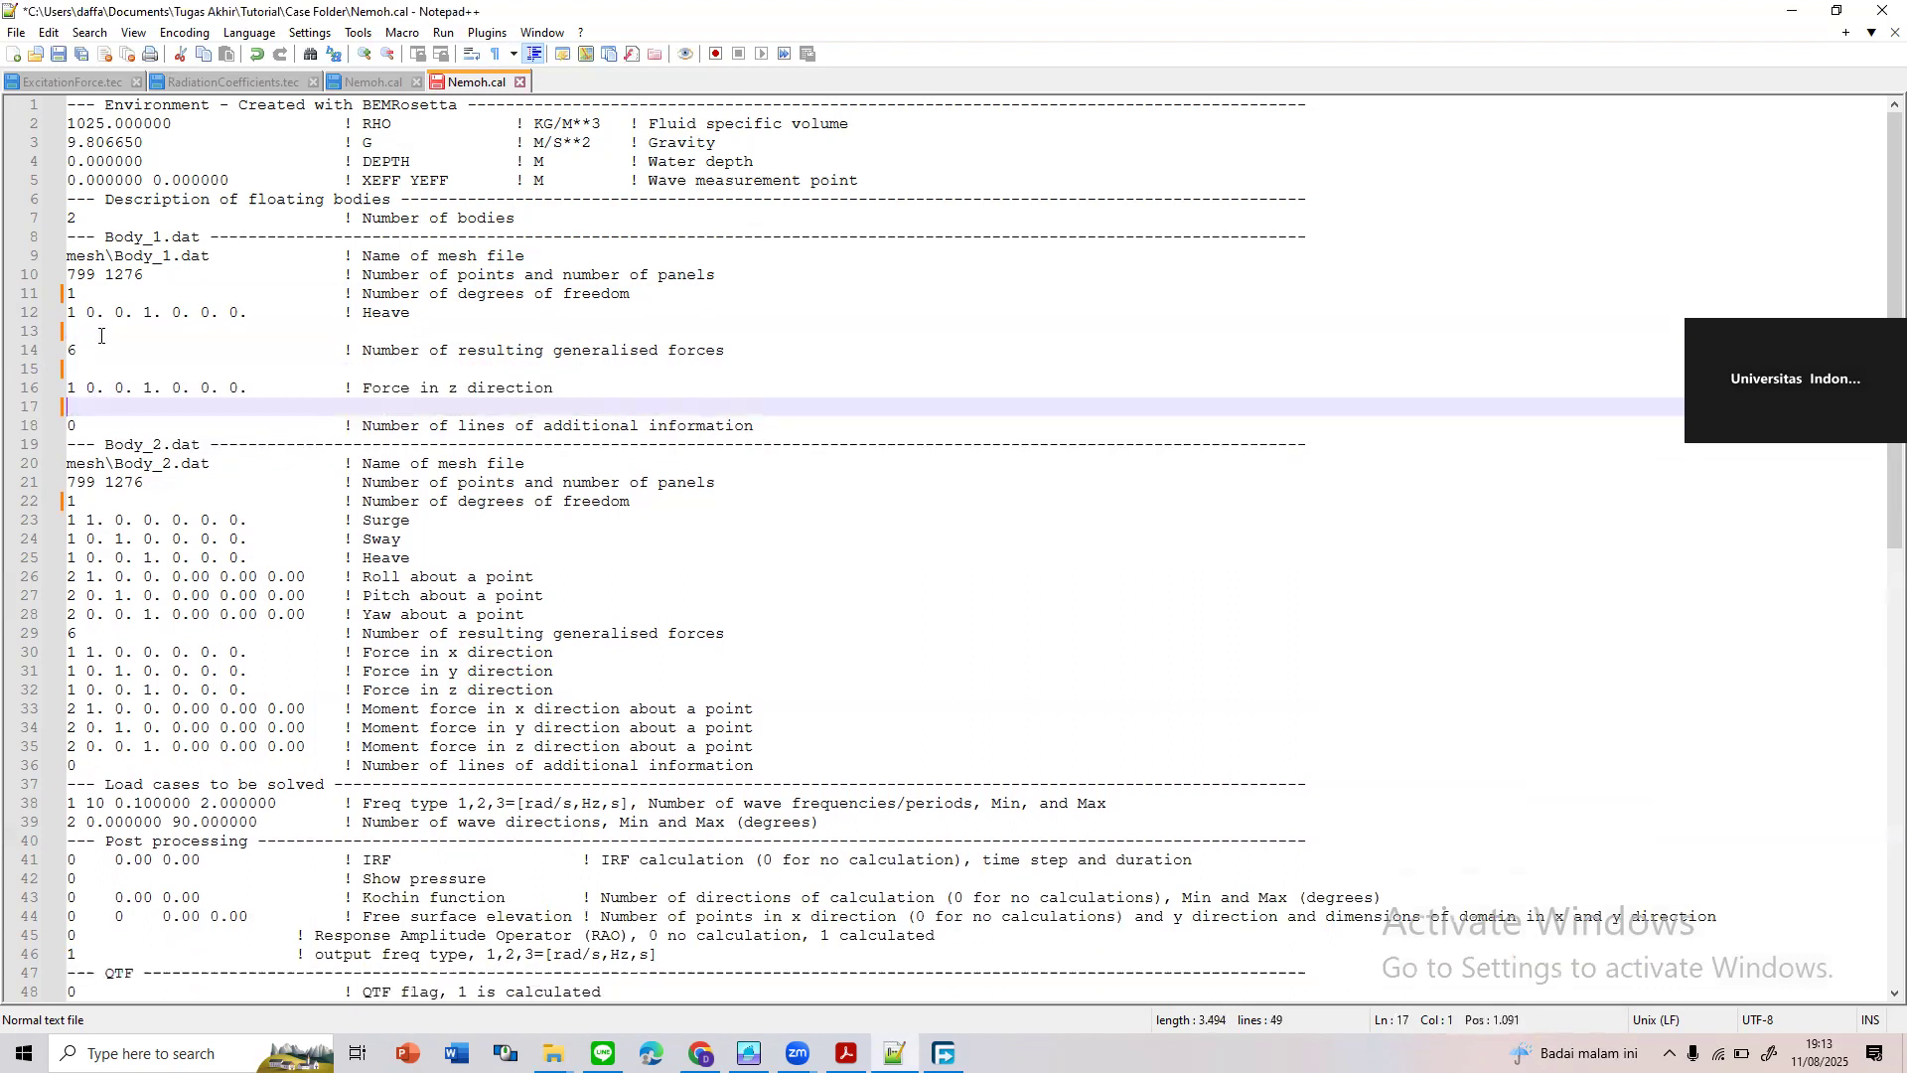
pyautogui.click(92, 353)
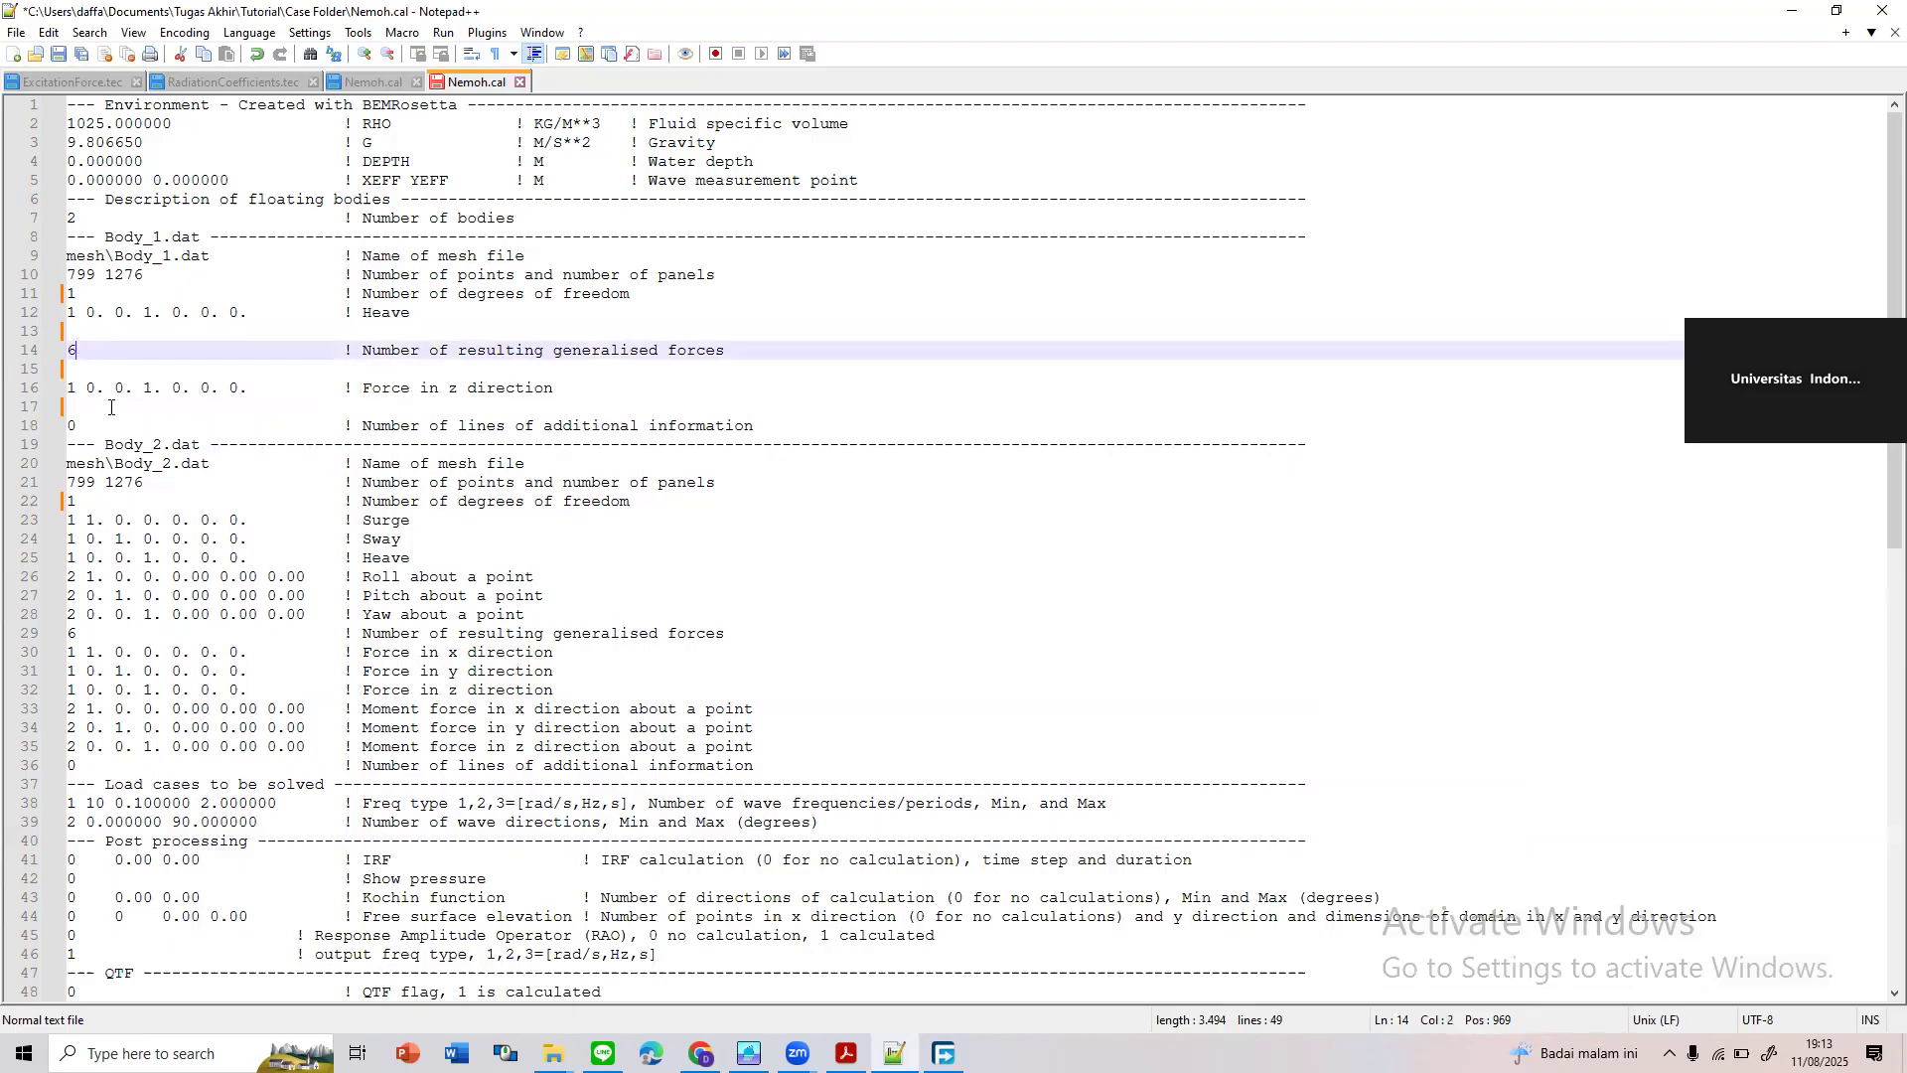
pyautogui.press('BackSpace')
pyautogui.write('1')
pyautogui.click(346, 295)
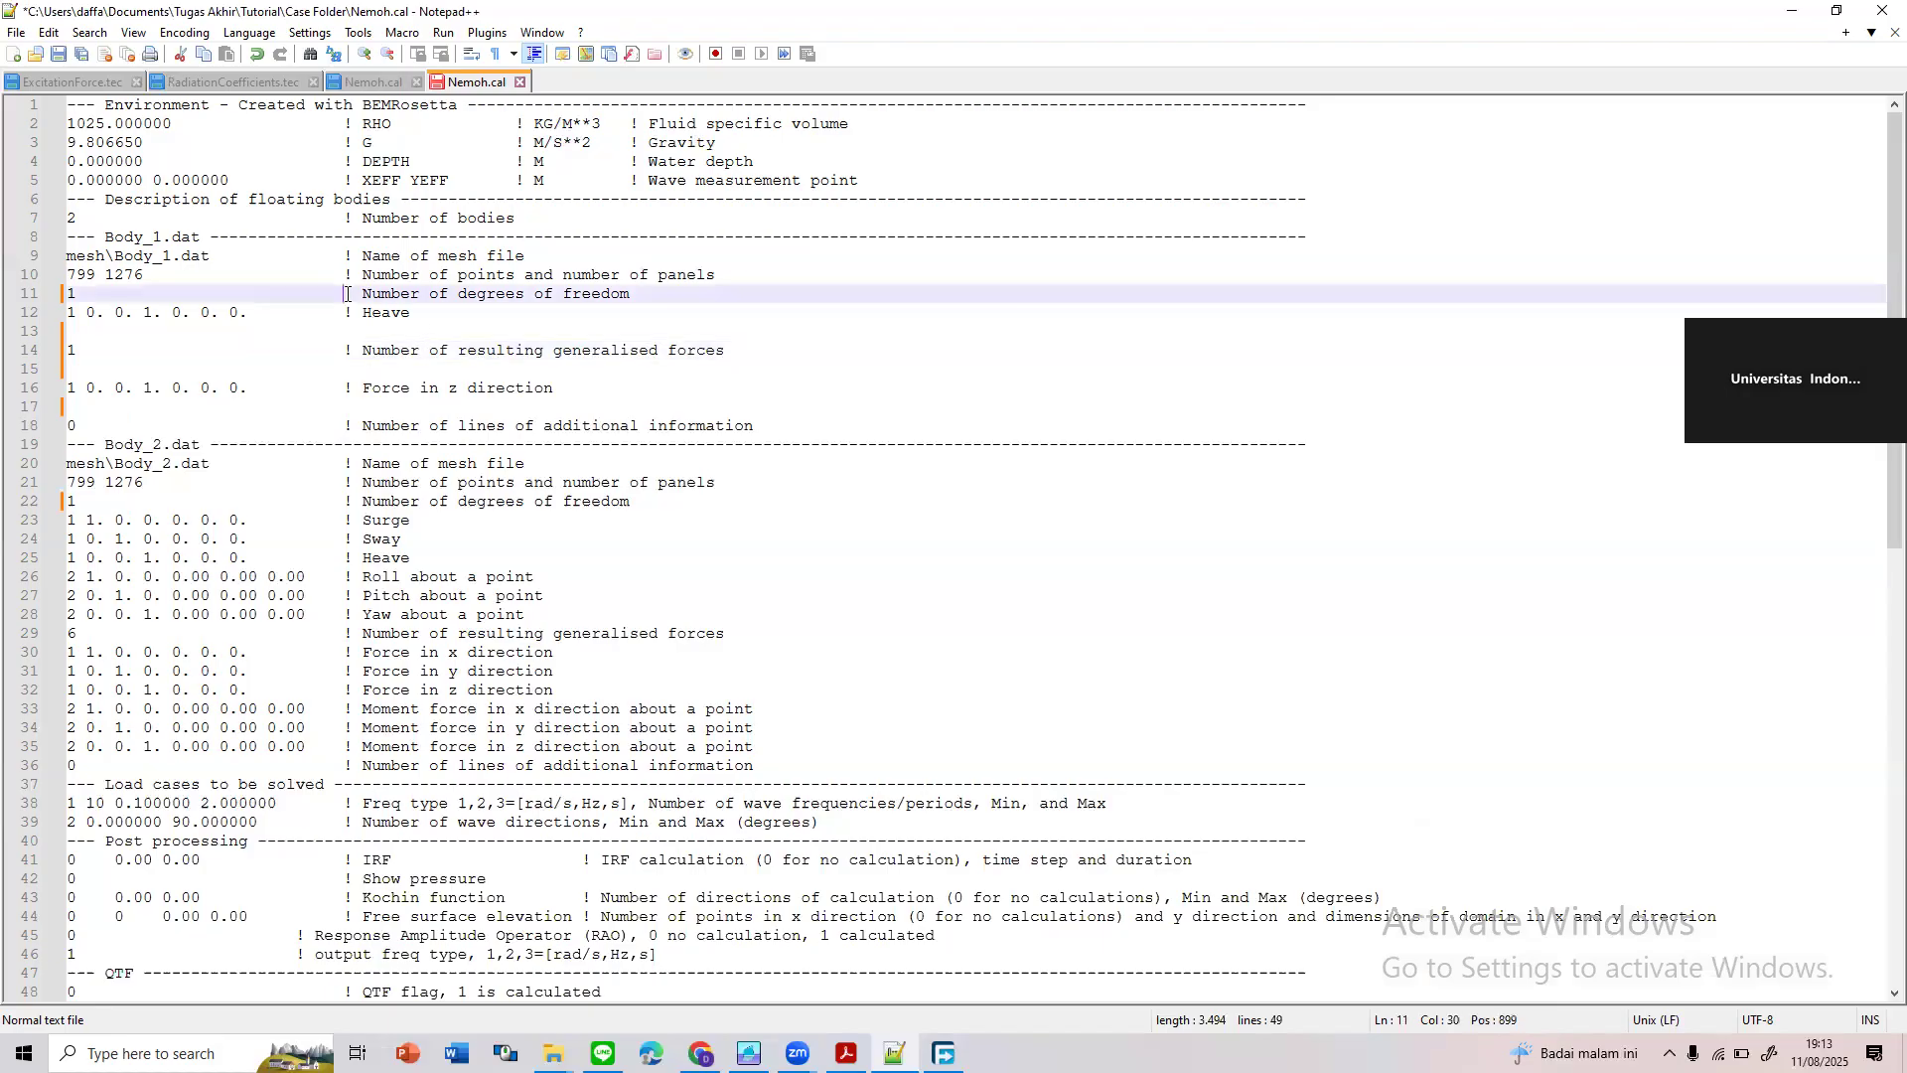
pyautogui.click(371, 316)
pyautogui.click(475, 334)
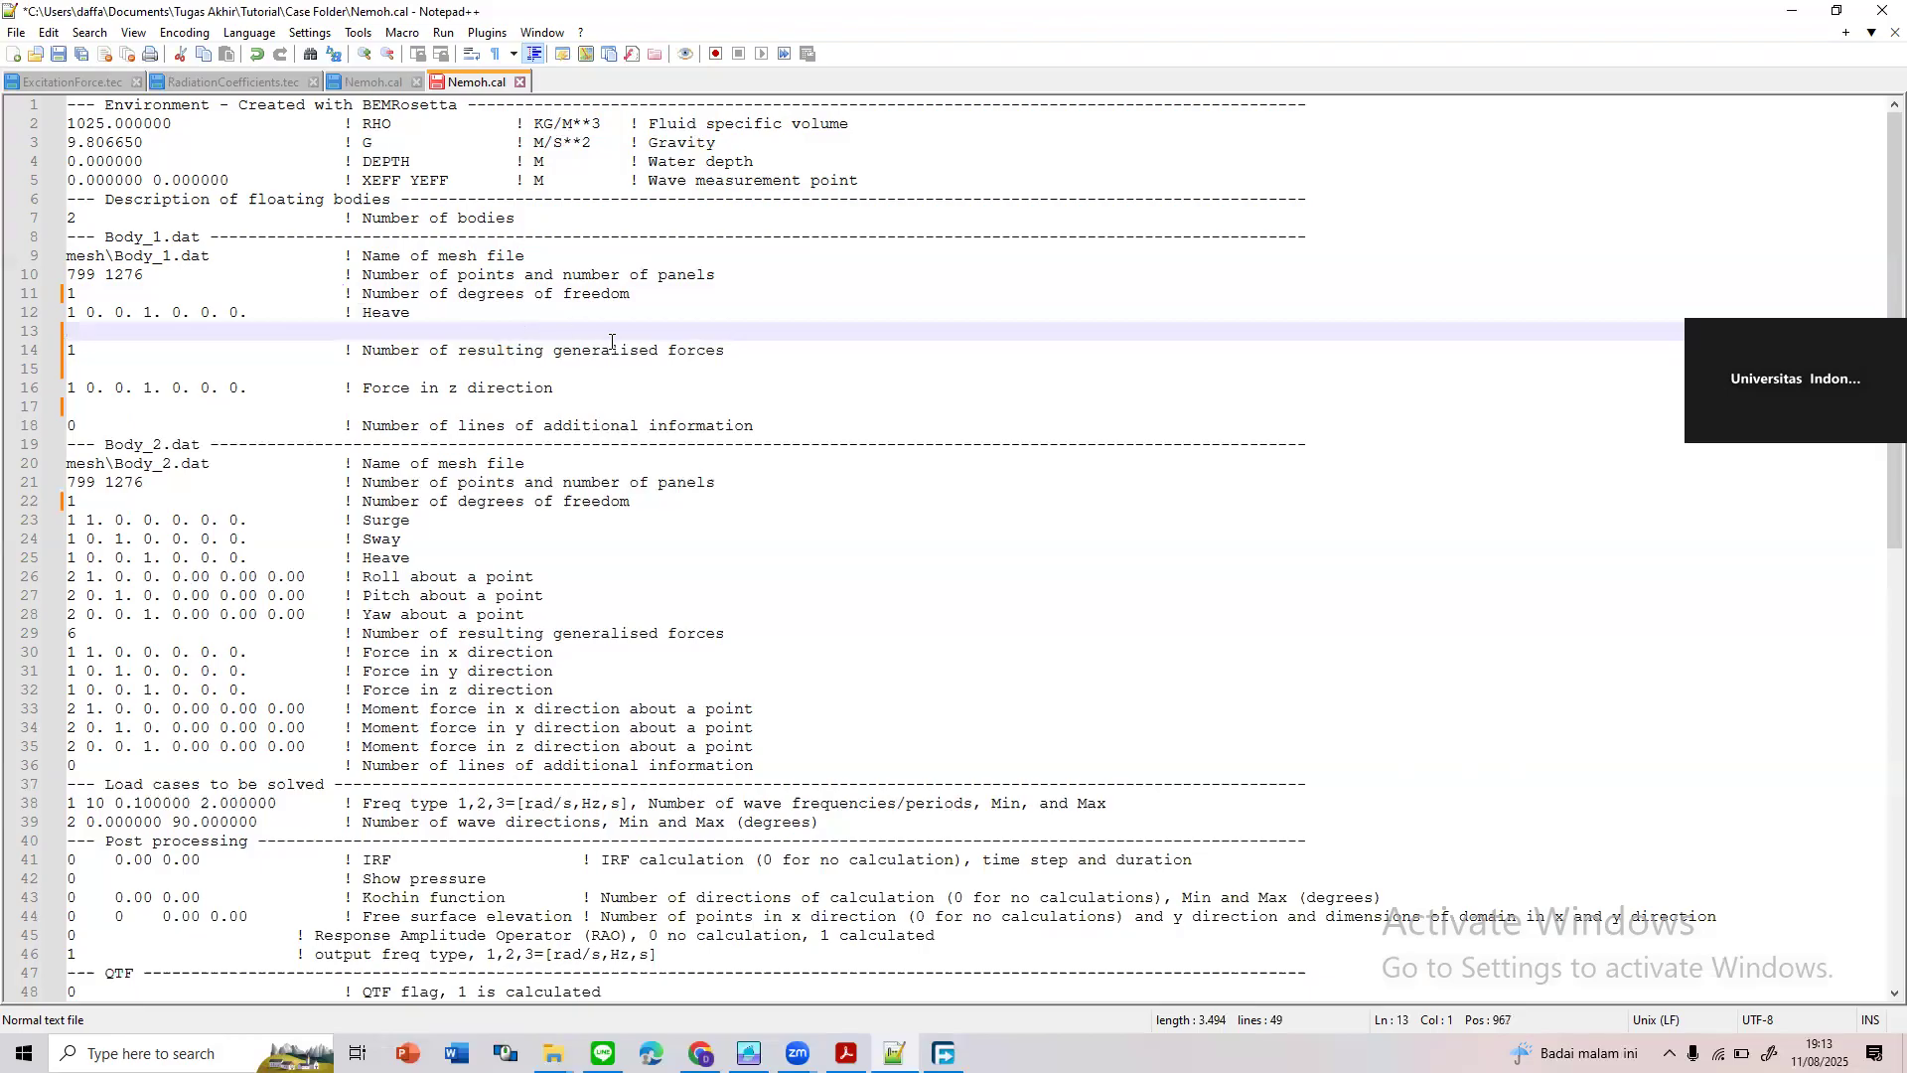
# Undo all edits to the degrees of freedom and generalised forces, back to the file's saved content
pyautogui.click(107, 294)
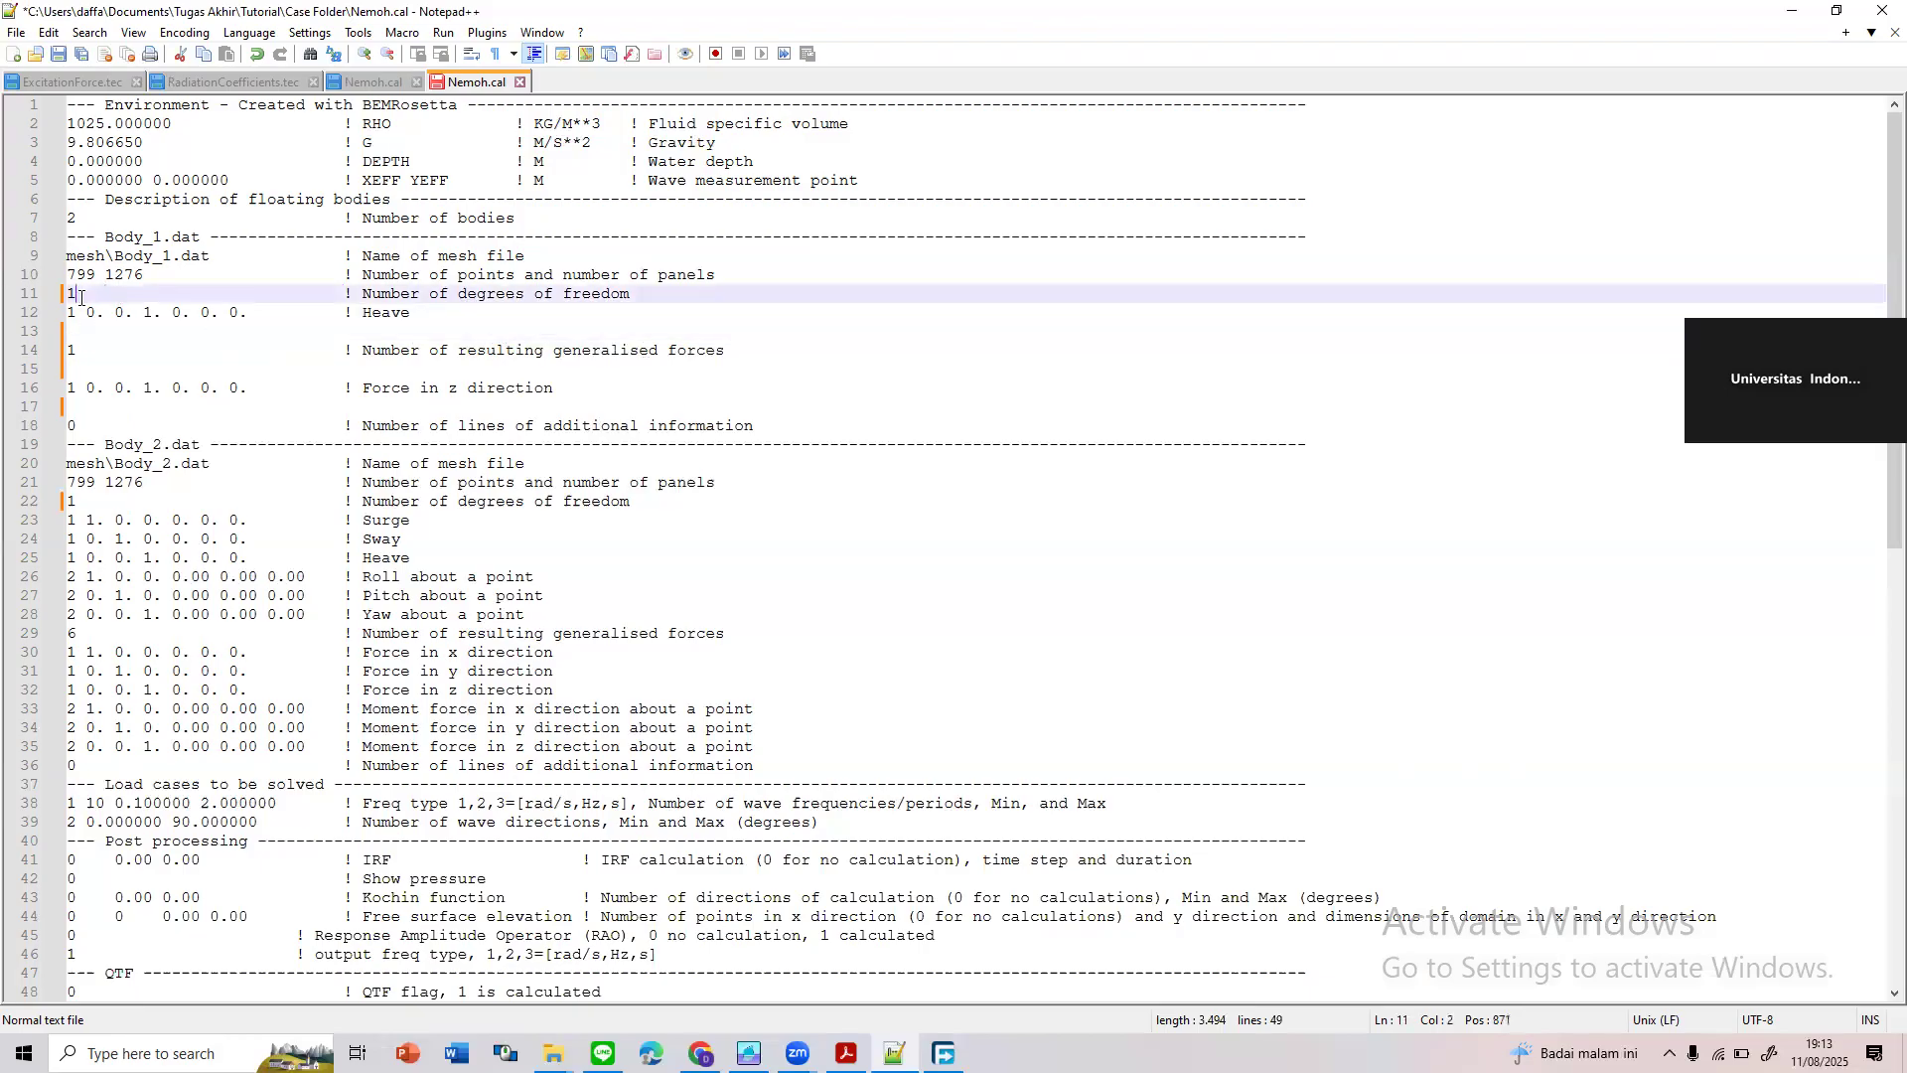
pyautogui.click(99, 291)
pyautogui.click(77, 293)
pyautogui.hotkey('ctrl', 'z')
pyautogui.hotkey('ctrl', 'z')
pyautogui.hotkey('ctrl', 'z')
pyautogui.hotkey('ctrl', 'z')
pyautogui.hotkey('ctrl', 'z')
pyautogui.hotkey('ctrl', 'z')
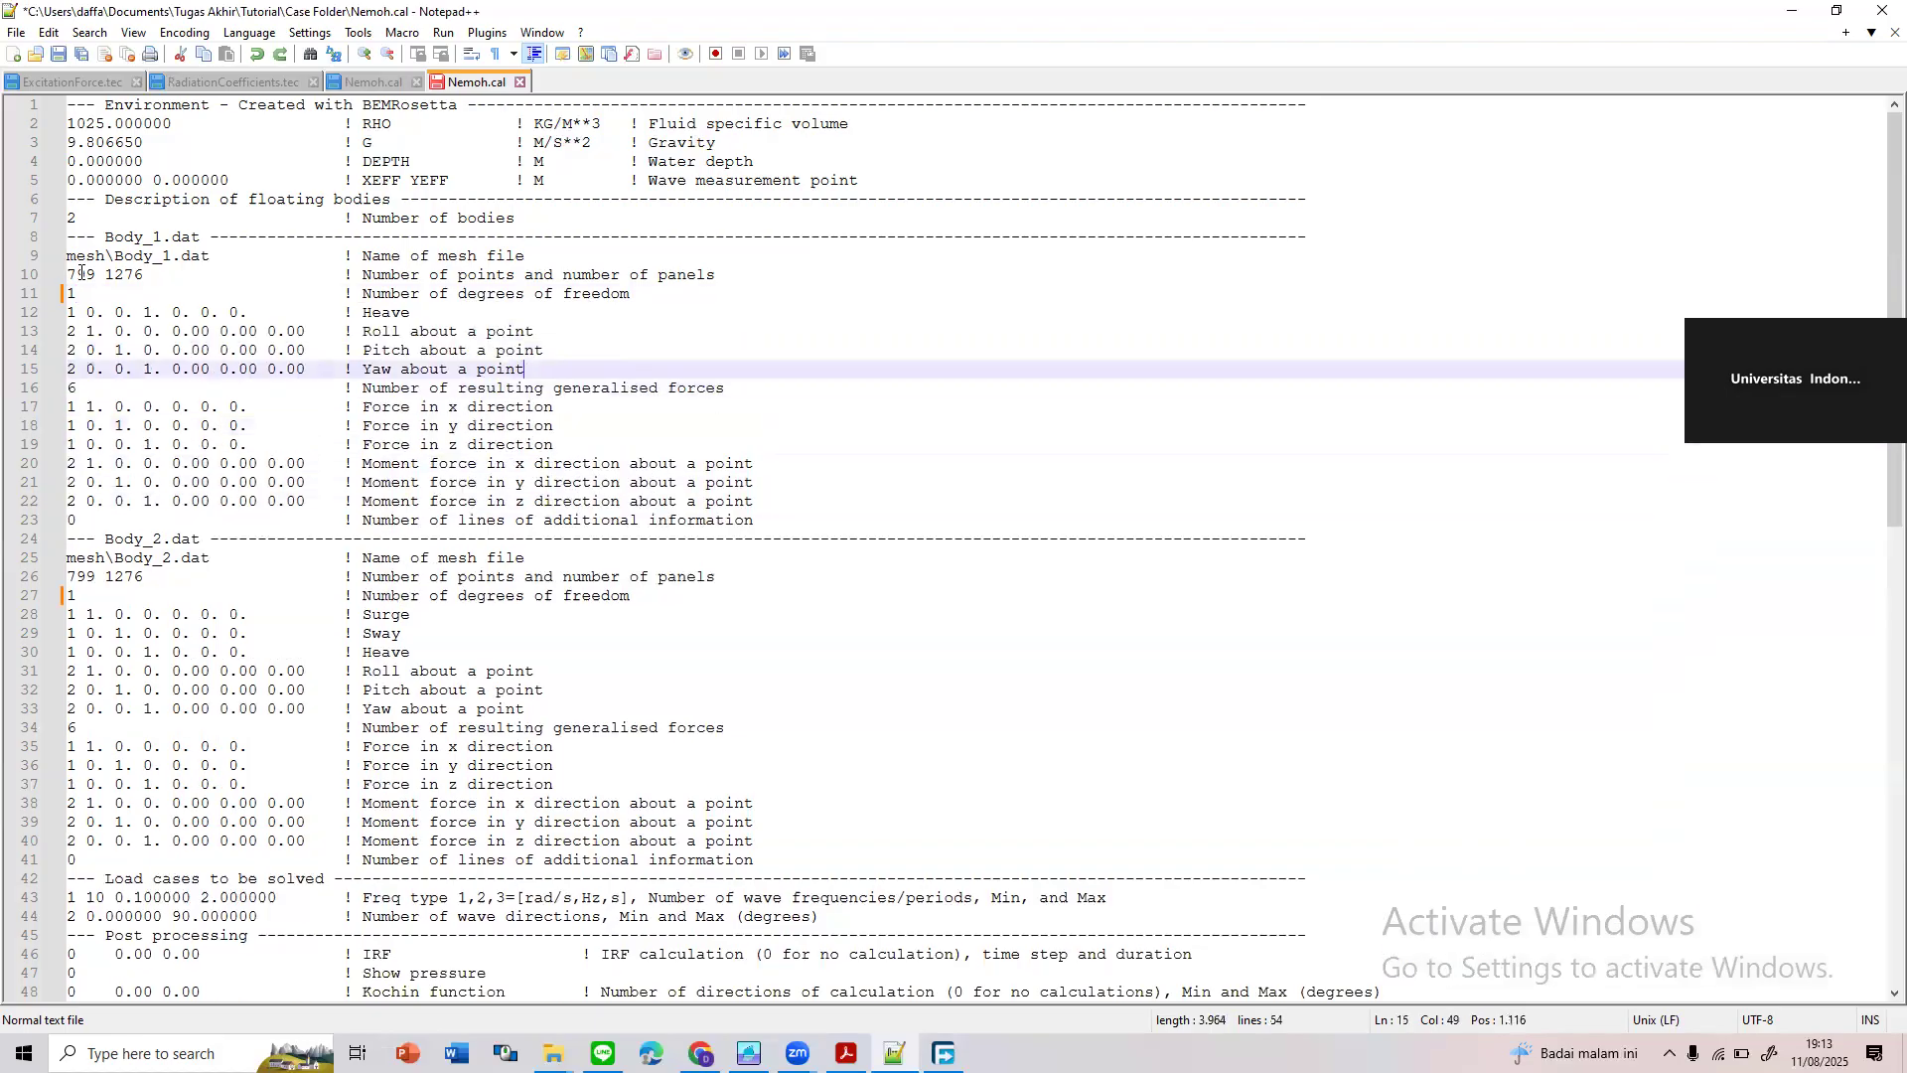
pyautogui.hotkey('ctrl', 'z')
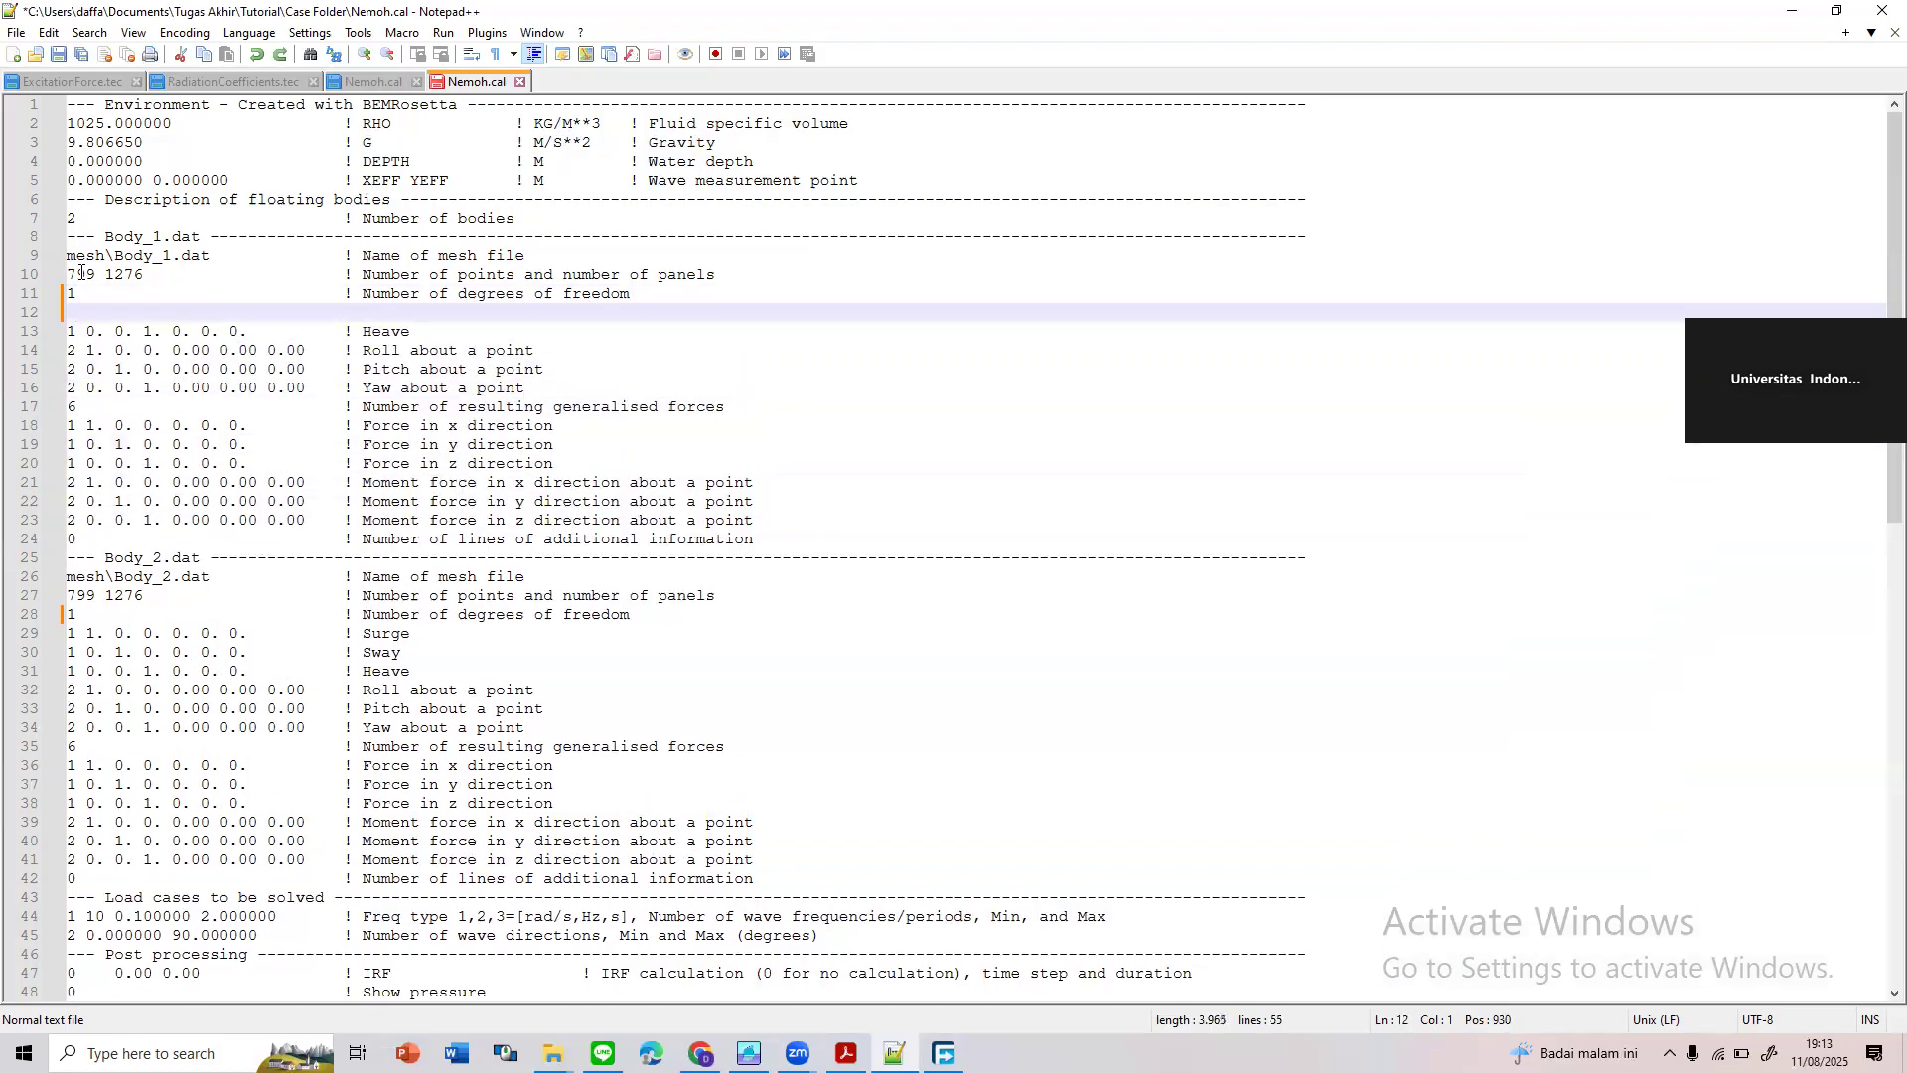
pyautogui.hotkey('ctrl', 'z')
pyautogui.hotkey('ctrl', 'z')
pyautogui.hotkey('ctrl', 'z')
pyautogui.hotkey('ctrl', 'z')
pyautogui.hotkey('ctrl', 'z')
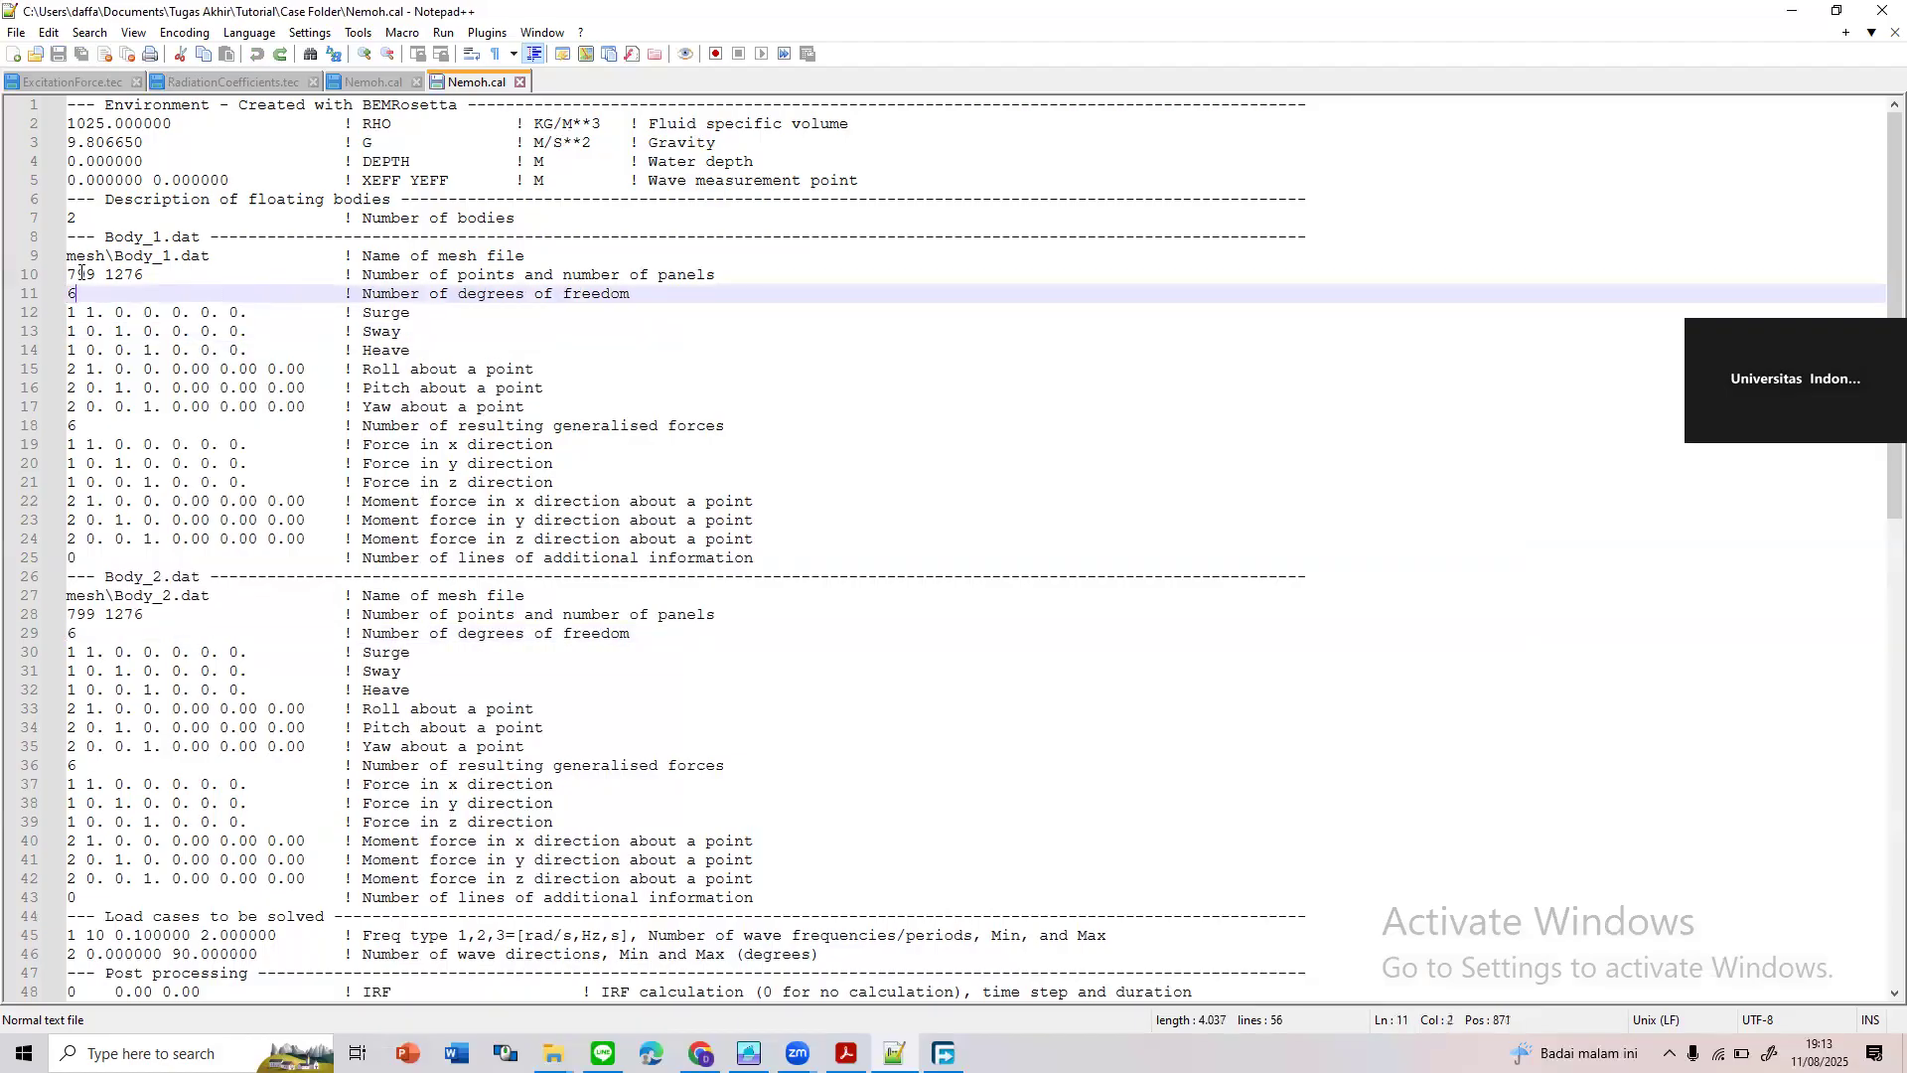
# Examine the Body_1 block, including its motion direction vectors for surge and heave and its force and moment lines
pyautogui.press('Down')
pyautogui.press('Down')
pyautogui.press('Down')
pyautogui.press('Down')
pyautogui.press('Down')
pyautogui.press('Down')
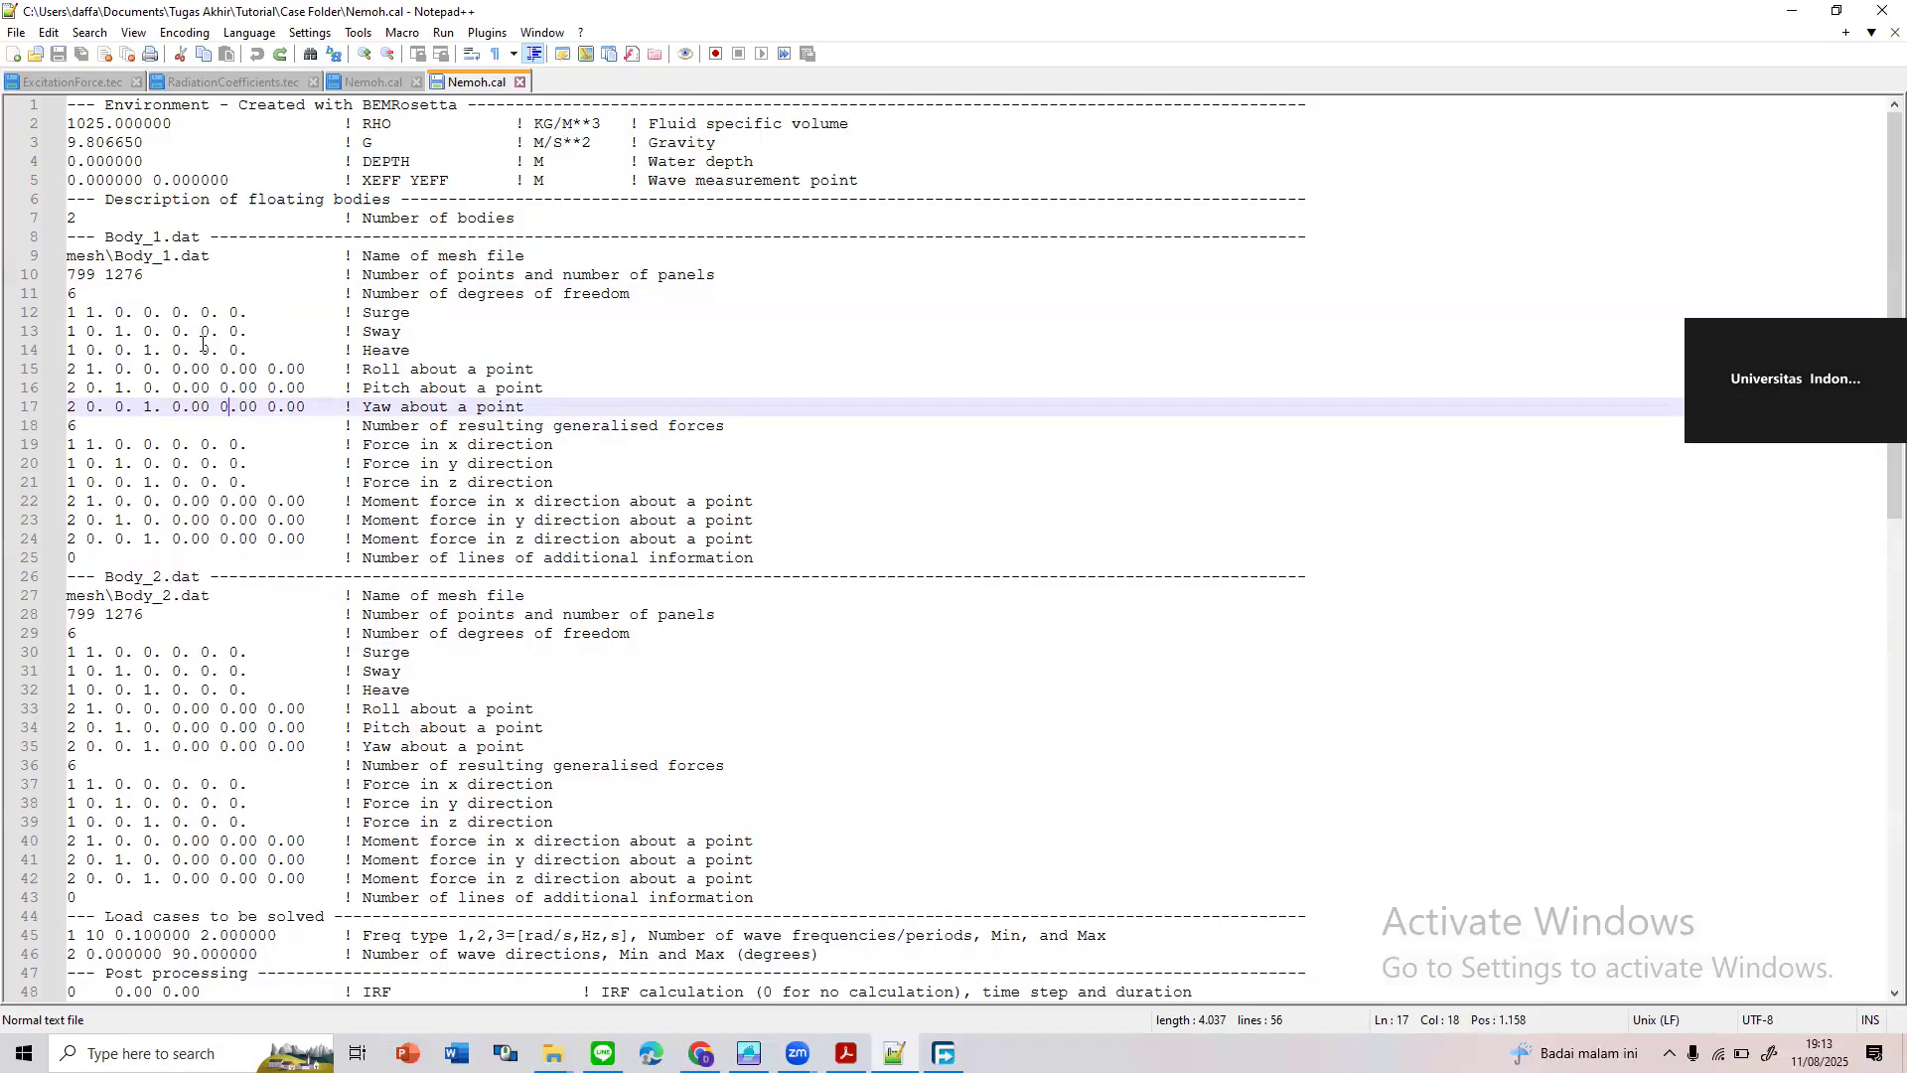
pyautogui.click(83, 309)
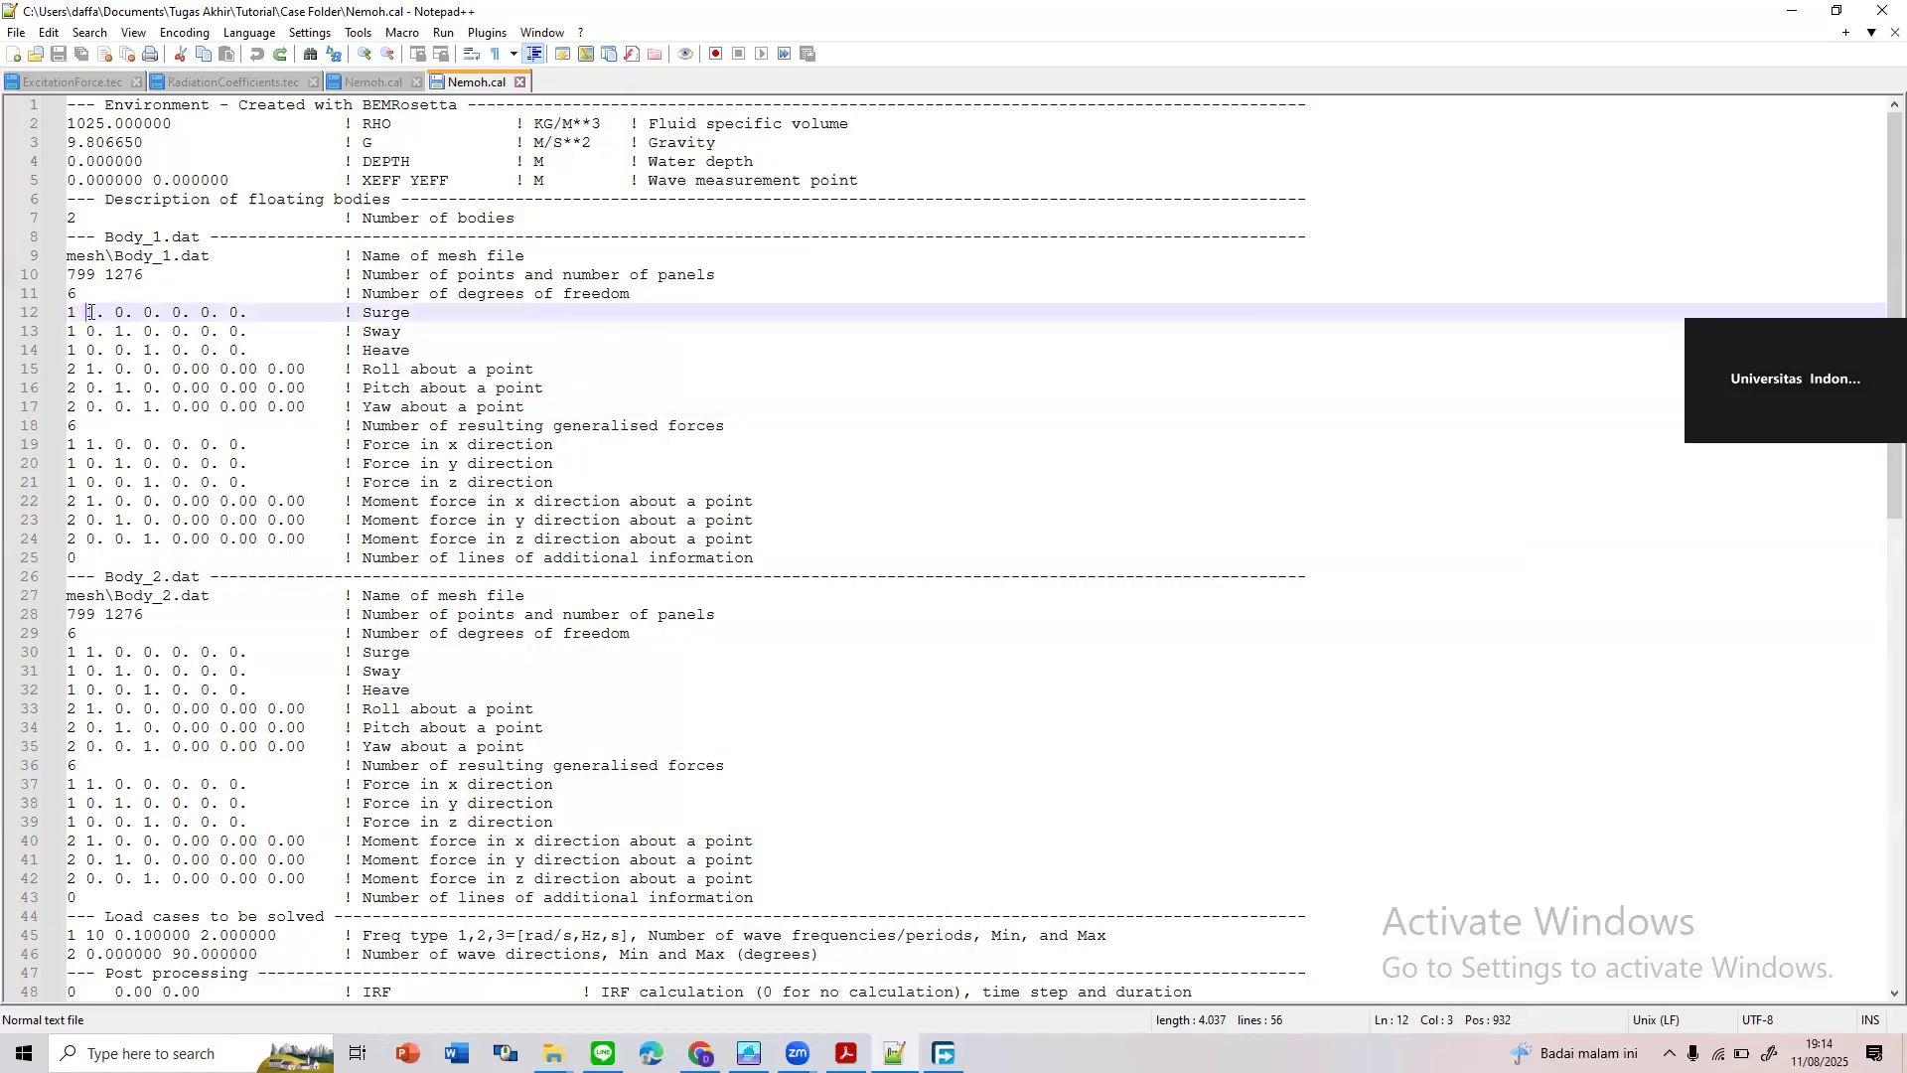
pyautogui.click(157, 350)
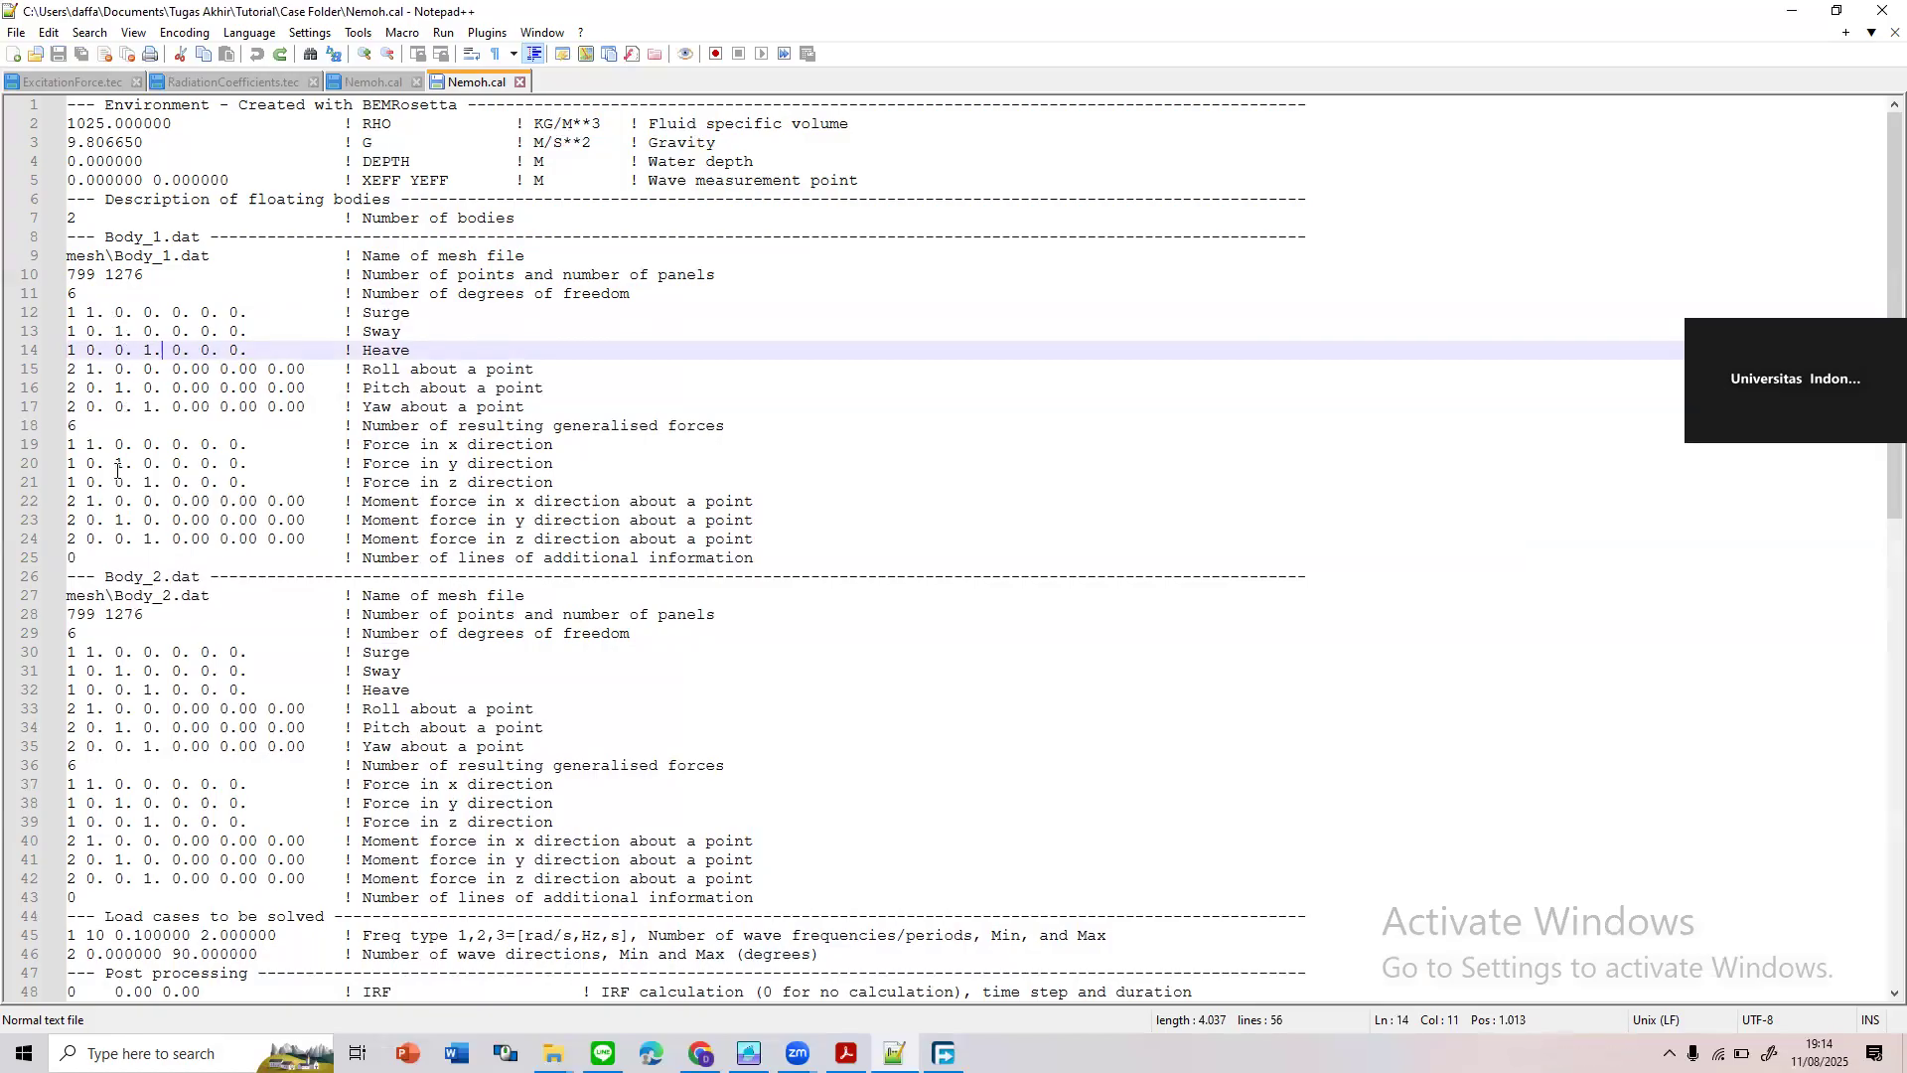
pyautogui.click(77, 238)
pyautogui.moveTo(114, 248); pyautogui.dragTo(854, 552)
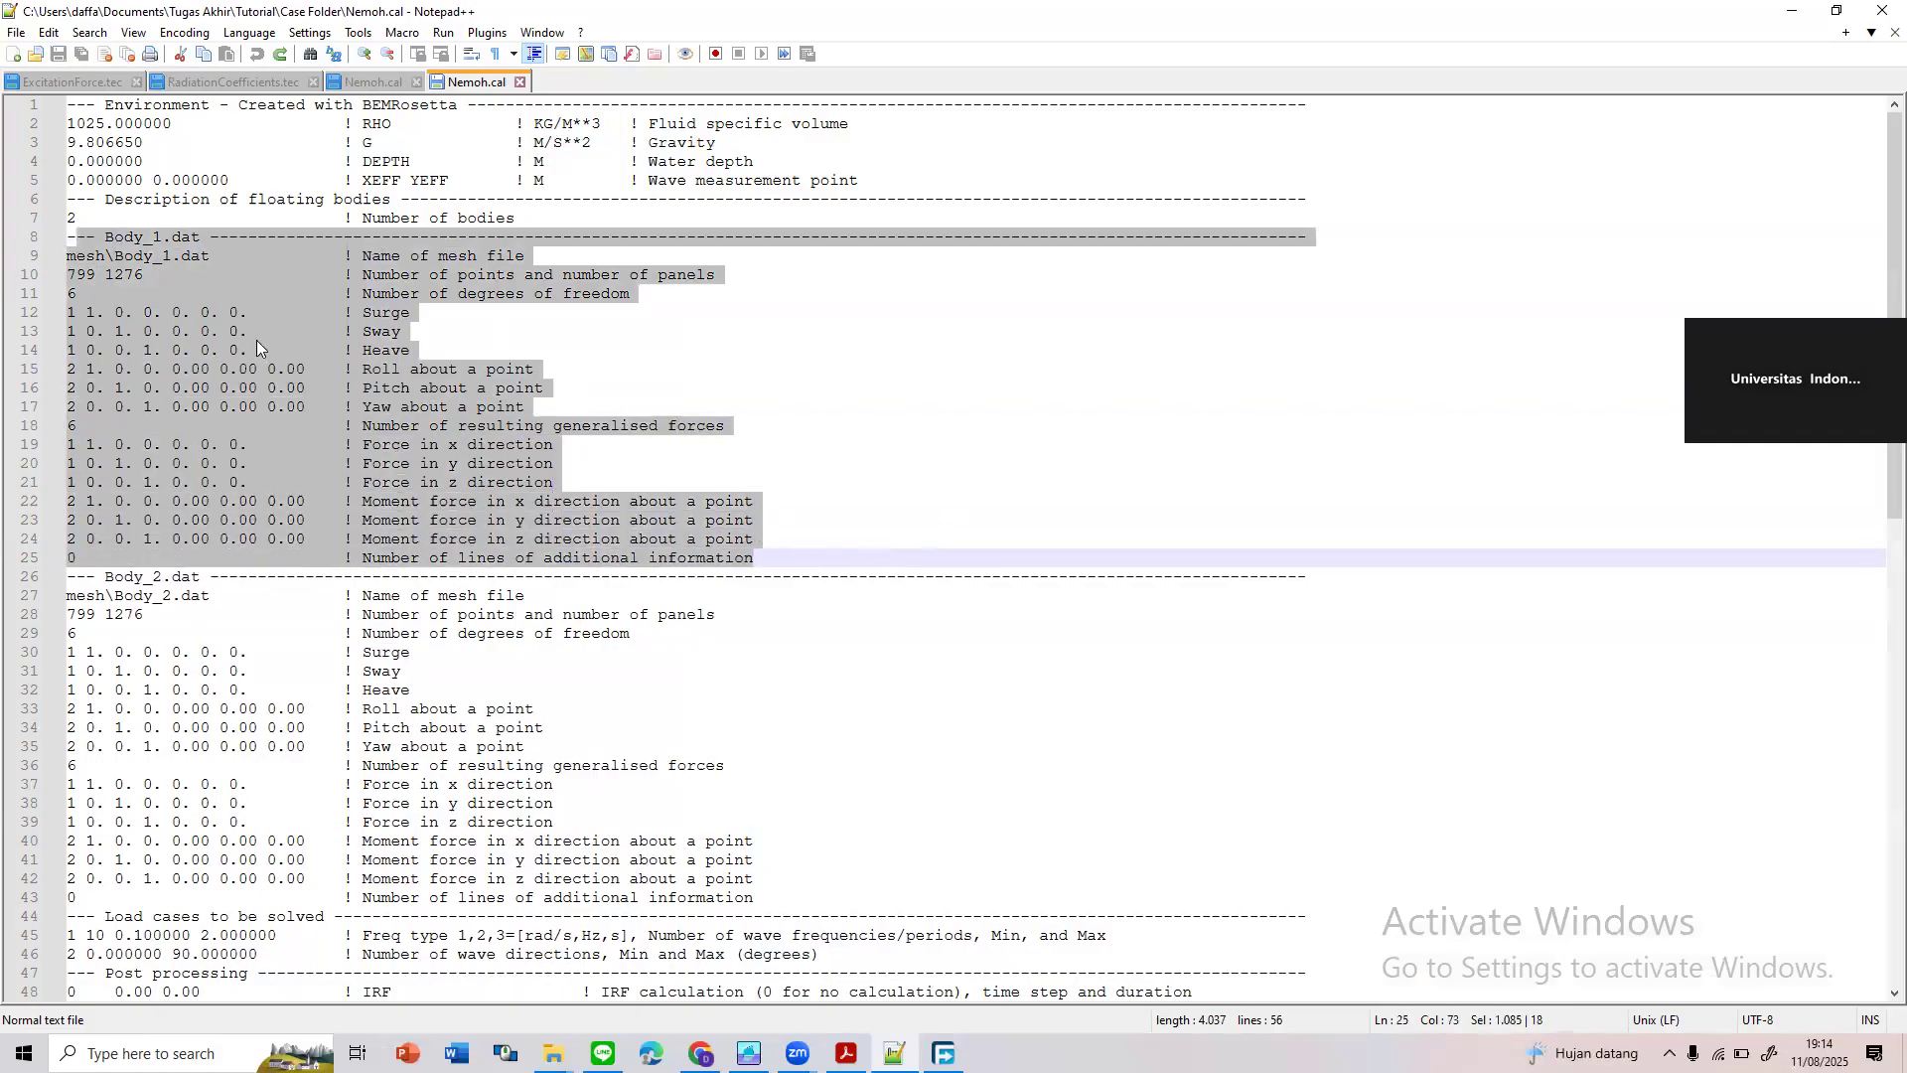
pyautogui.click(258, 275)
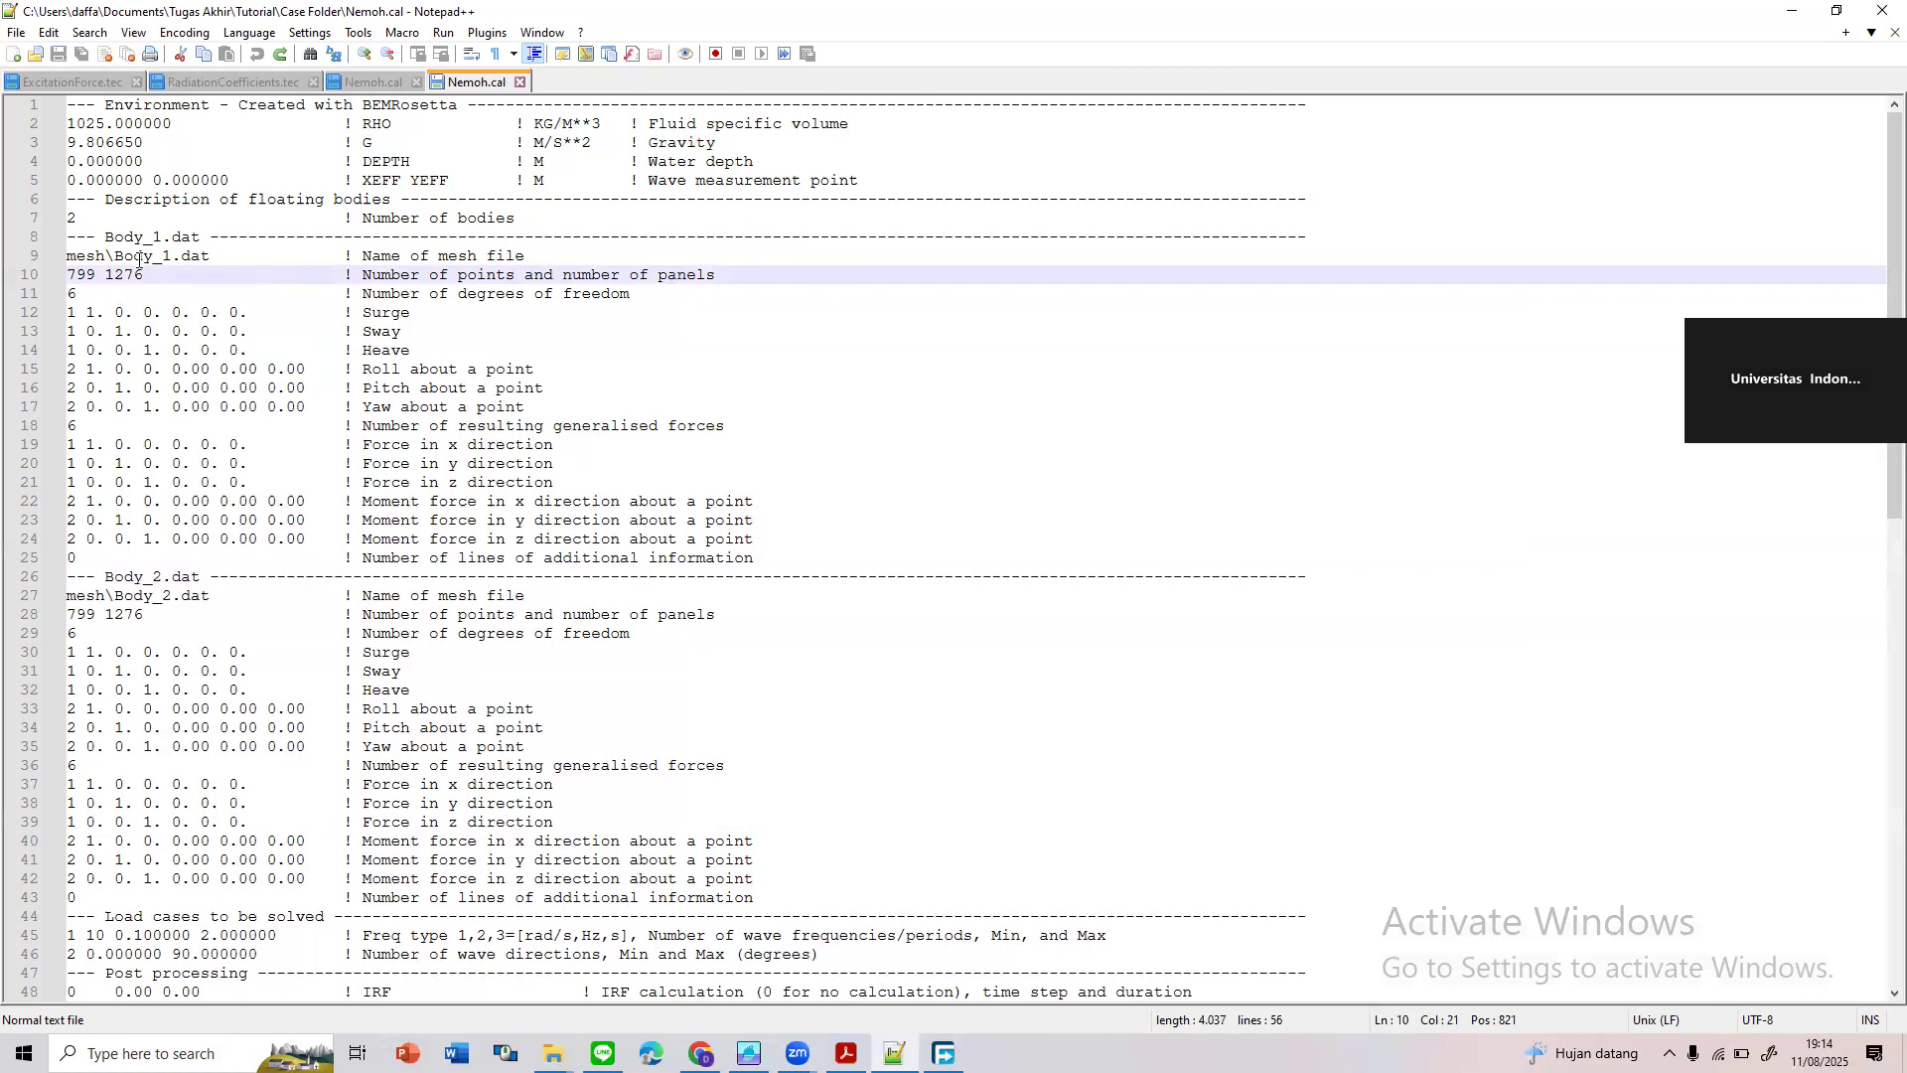
# Examine Body_1's mesh file name, point and panel counts, number of degrees of freedom, and generalised force and moment lines
pyautogui.moveTo(153, 276); pyautogui.dragTo(9, 276)
pyautogui.moveTo(218, 255); pyautogui.dragTo(56, 261)
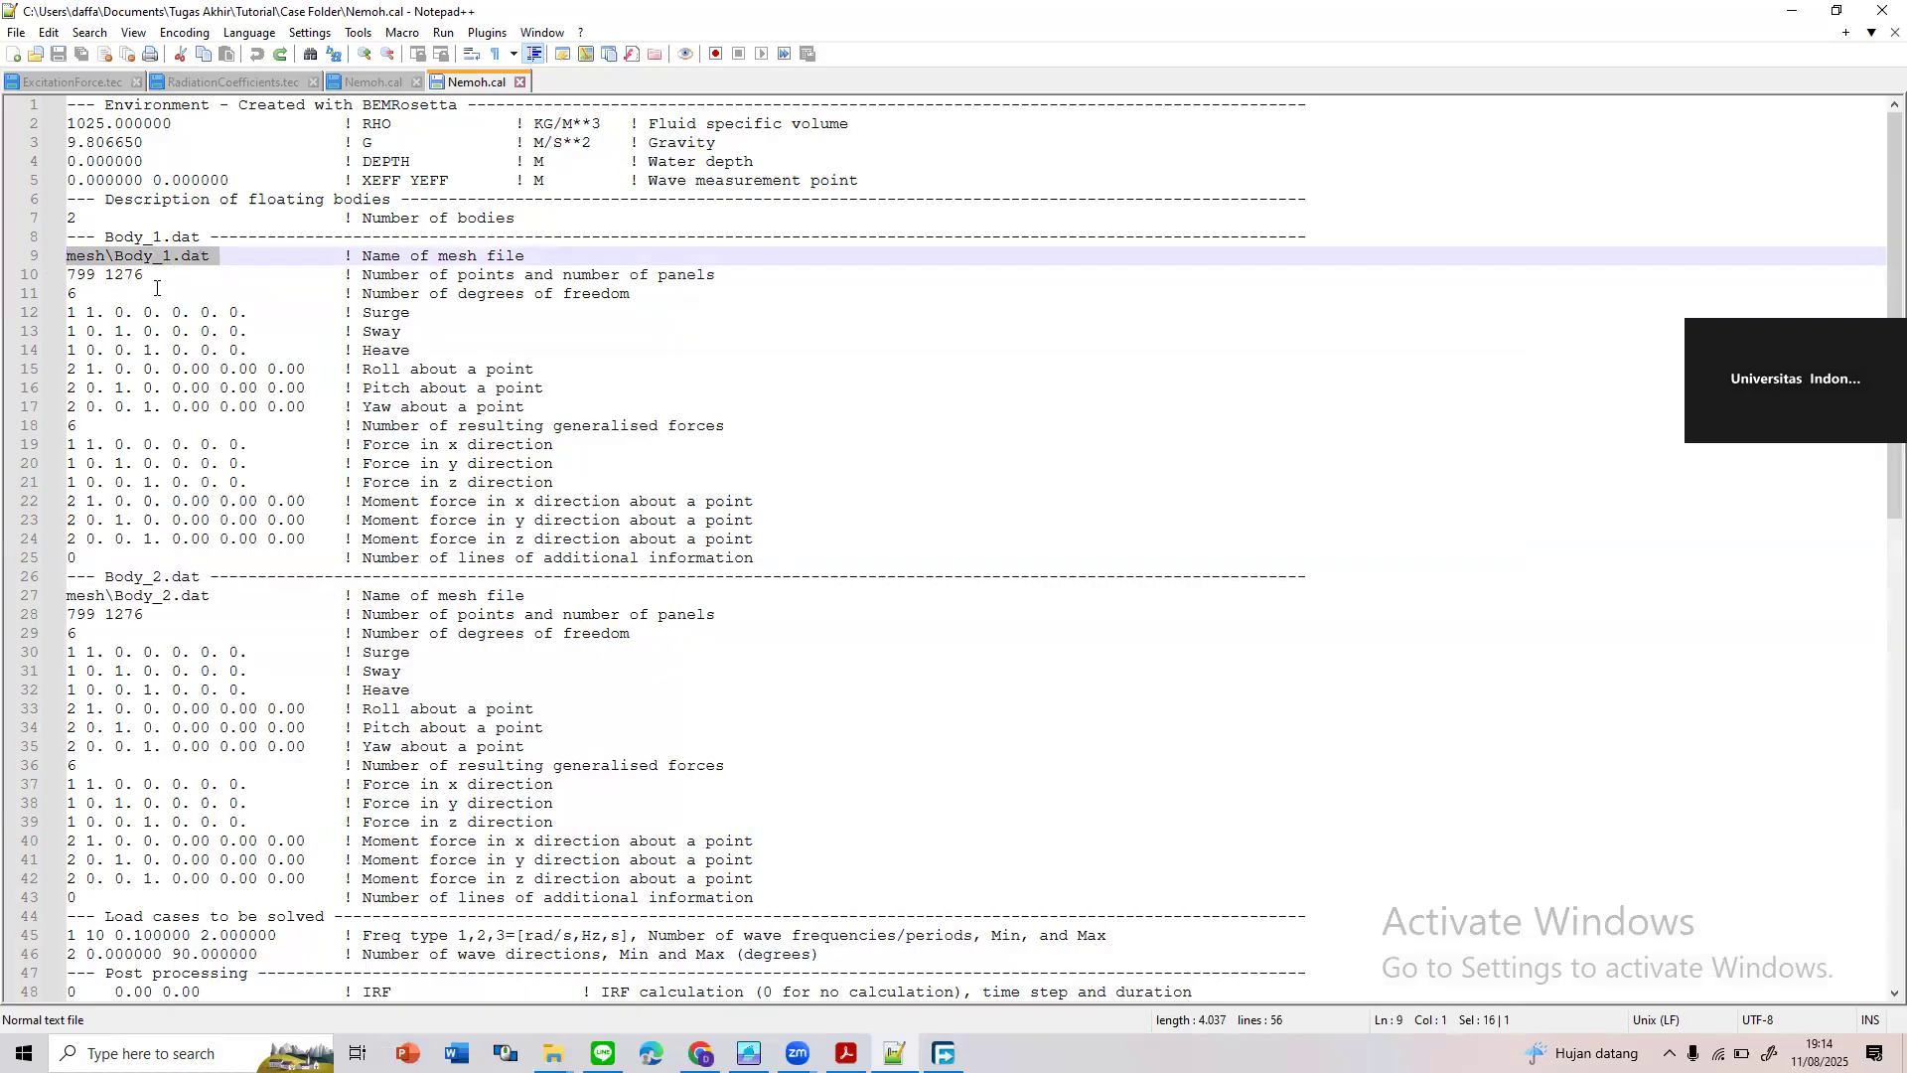
pyautogui.click(120, 294)
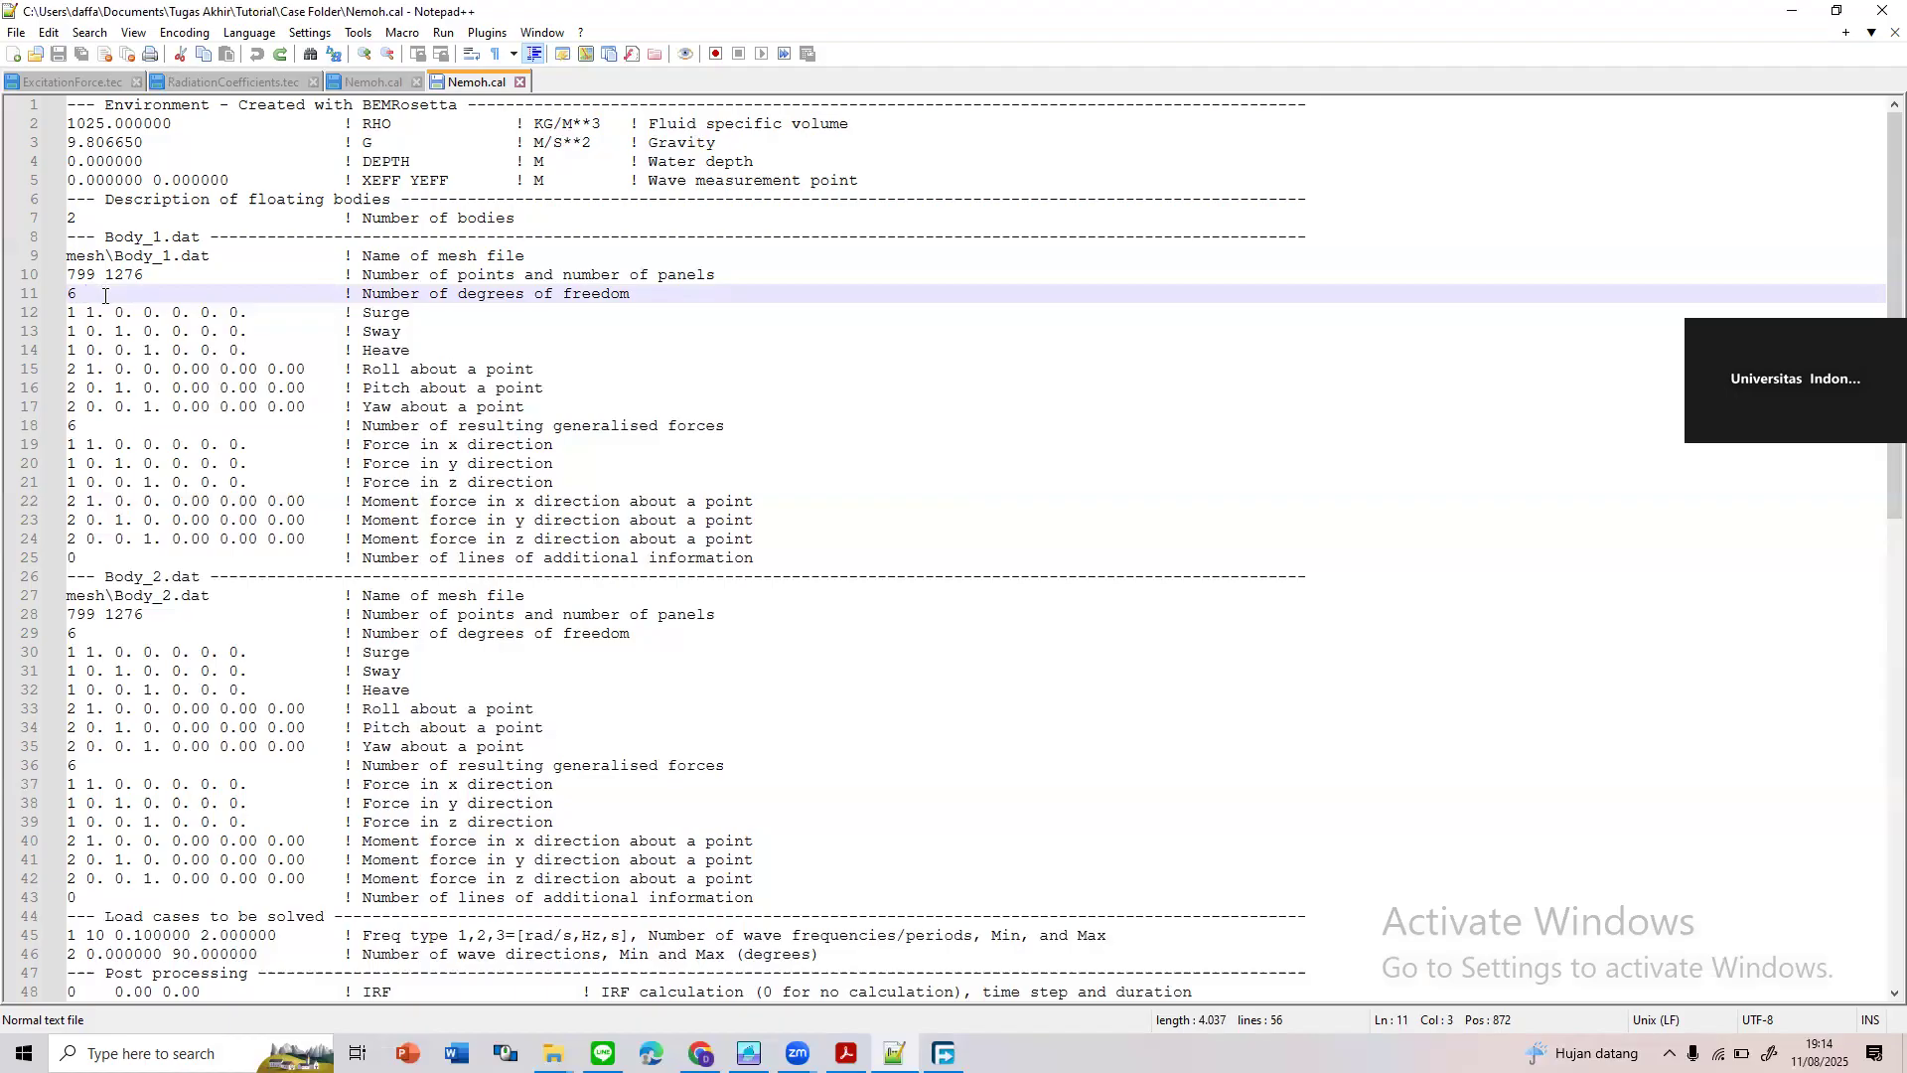
pyautogui.click(128, 329)
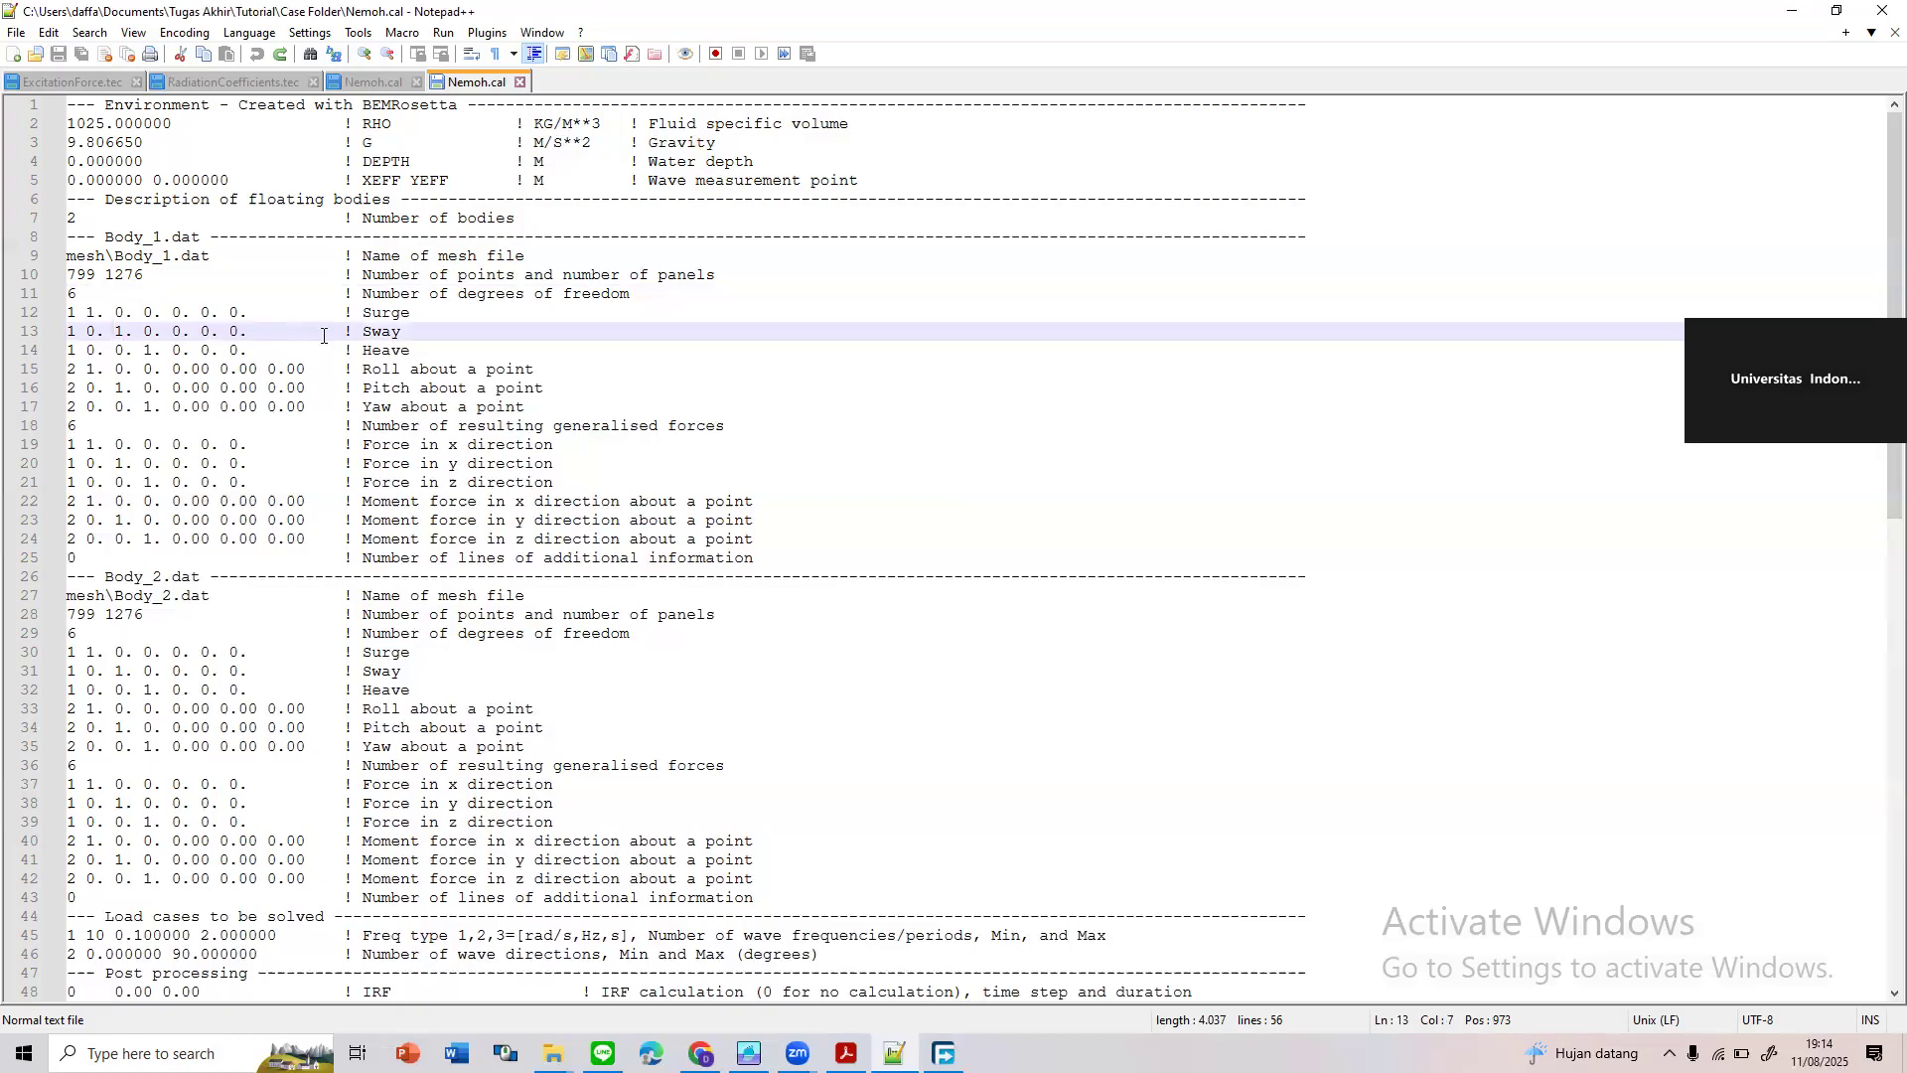
pyautogui.click(339, 409)
pyautogui.moveTo(287, 439); pyautogui.dragTo(296, 539)
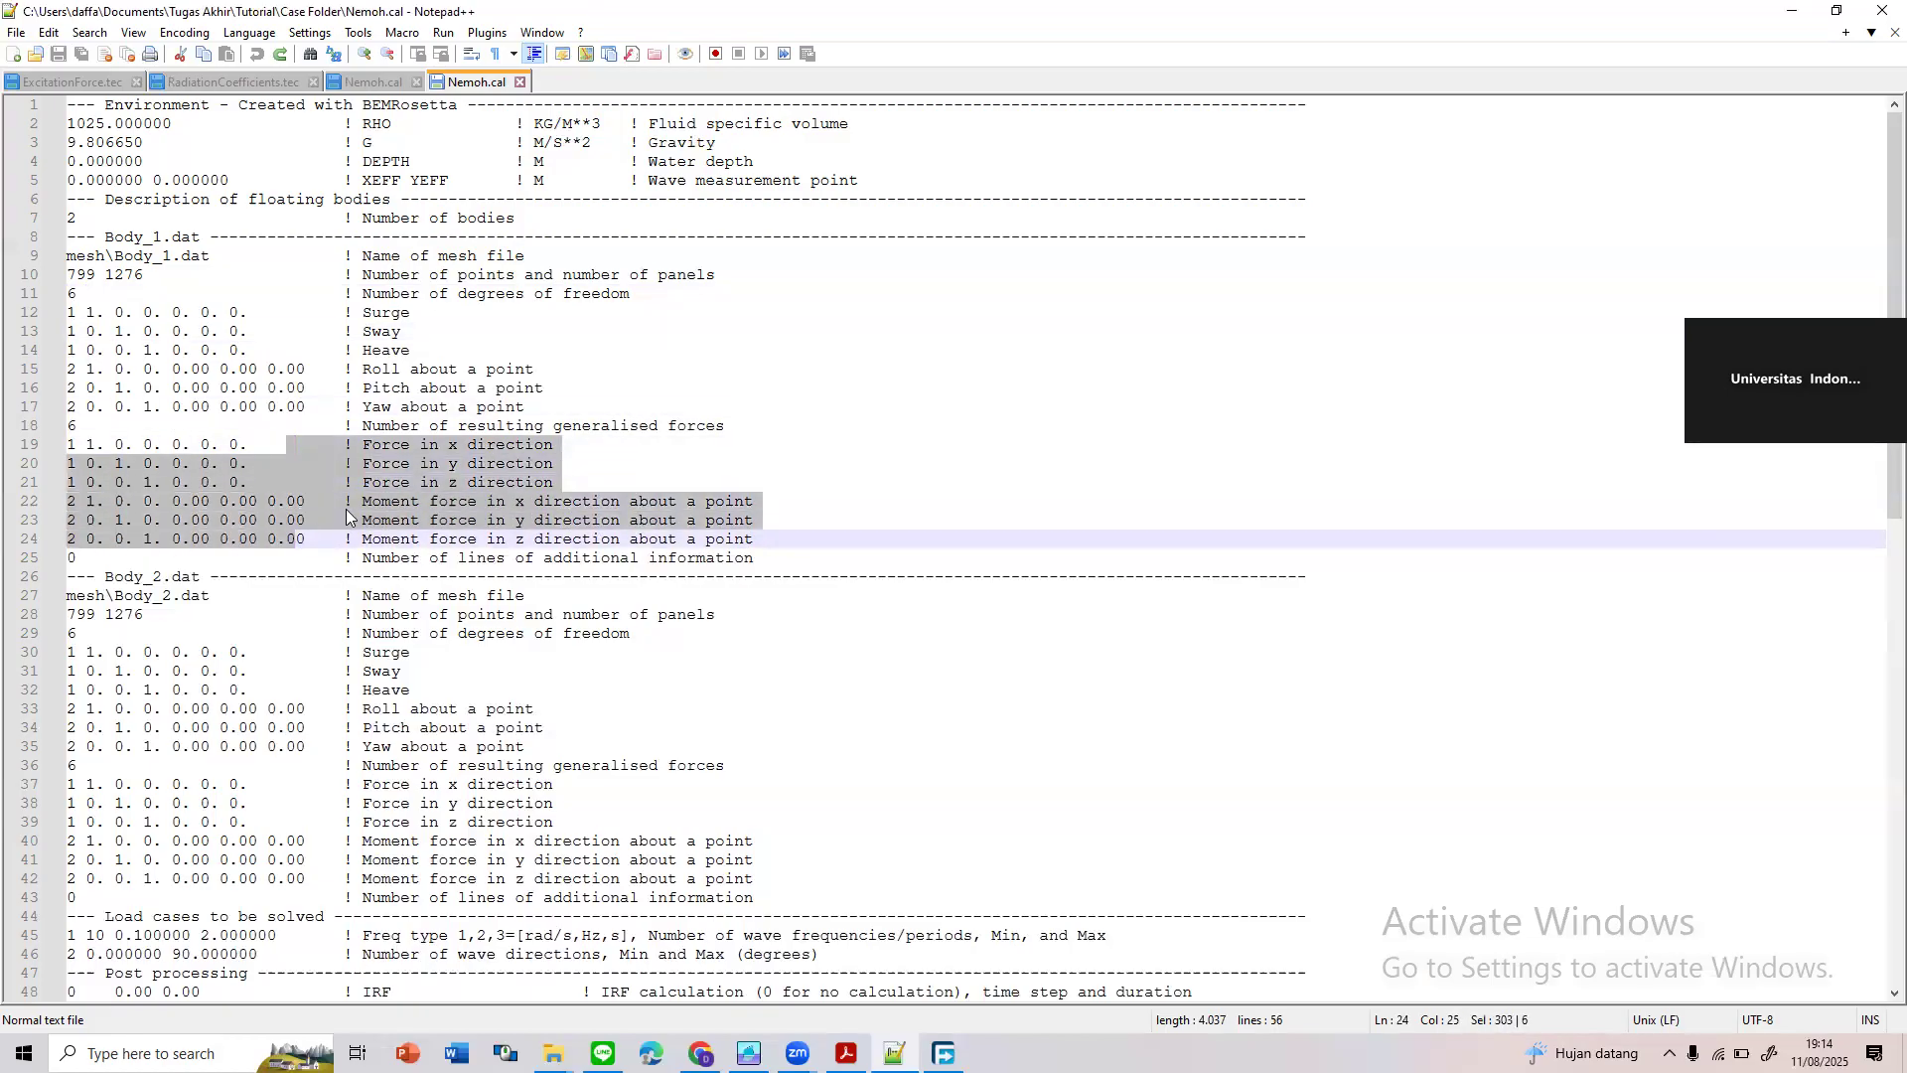
pyautogui.click(298, 520)
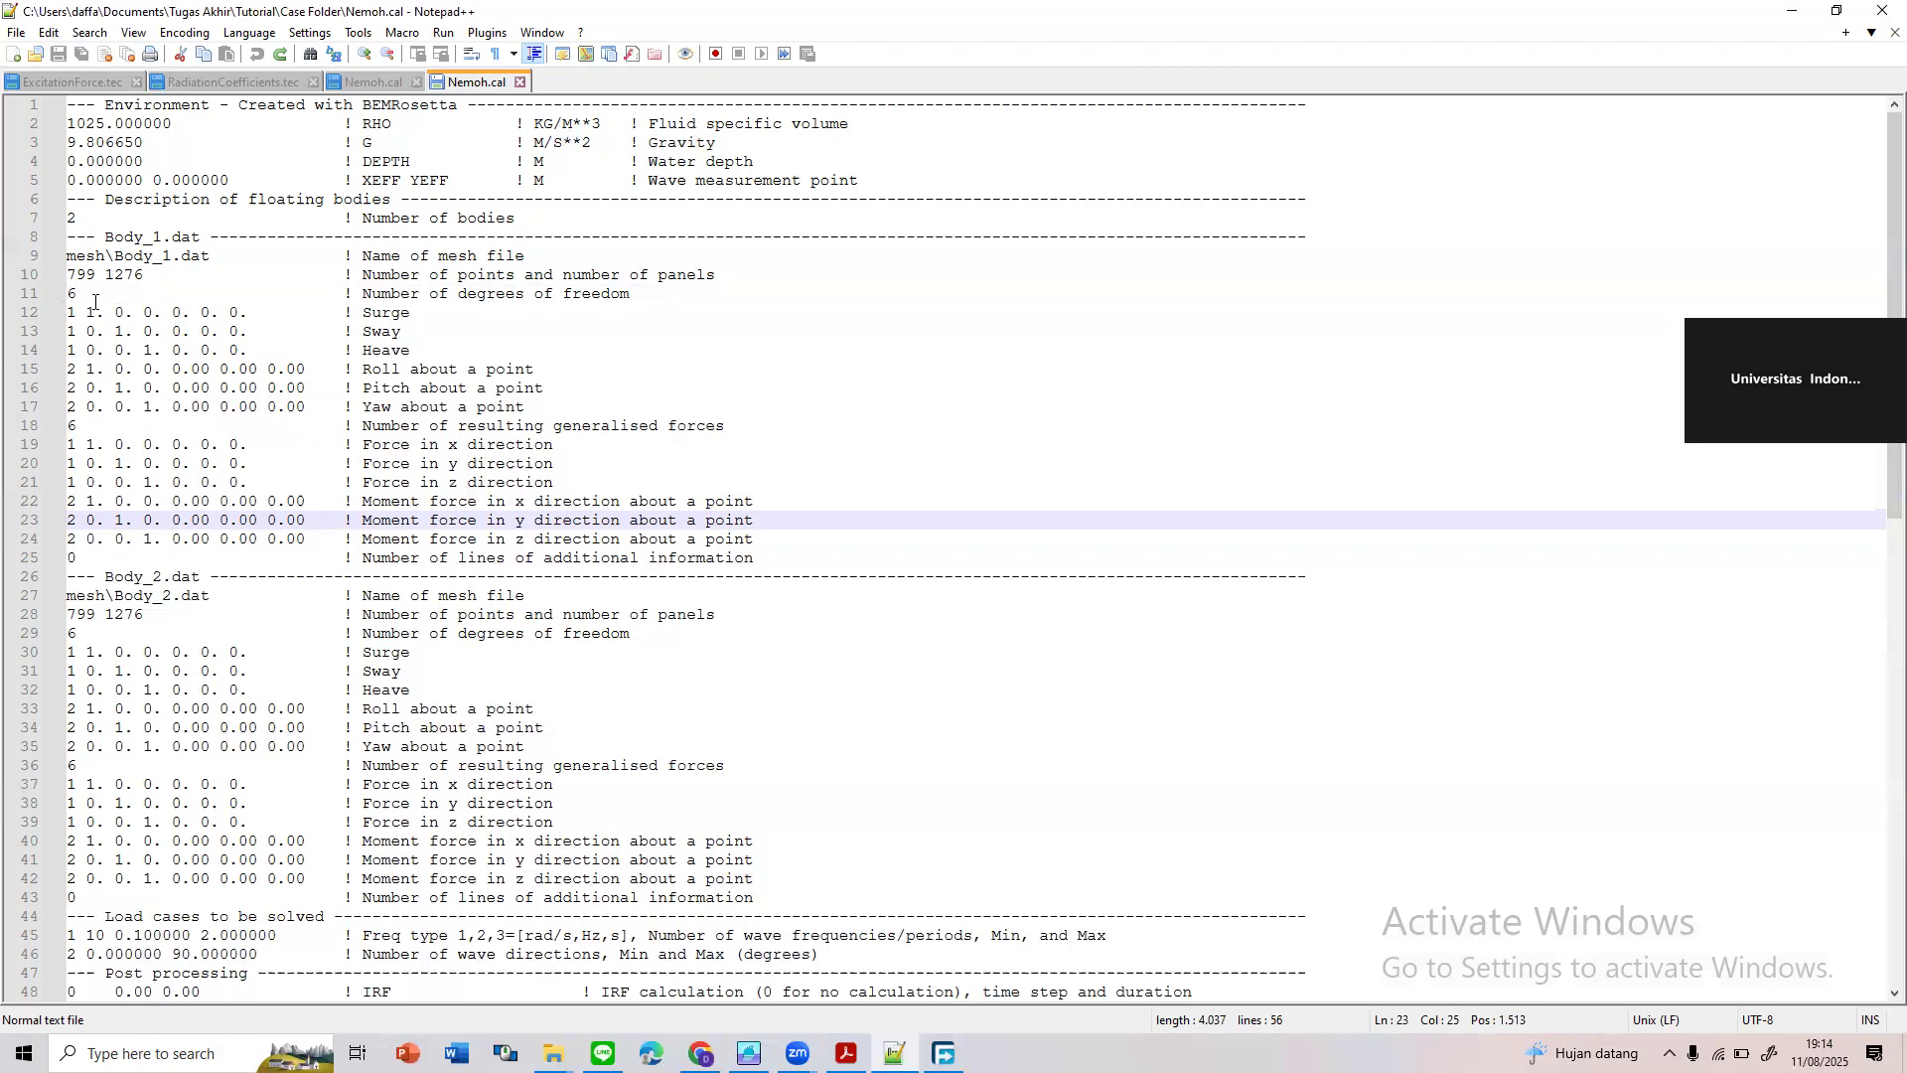
pyautogui.moveTo(77, 295); pyautogui.dragTo(108, 330)
pyautogui.click(171, 314)
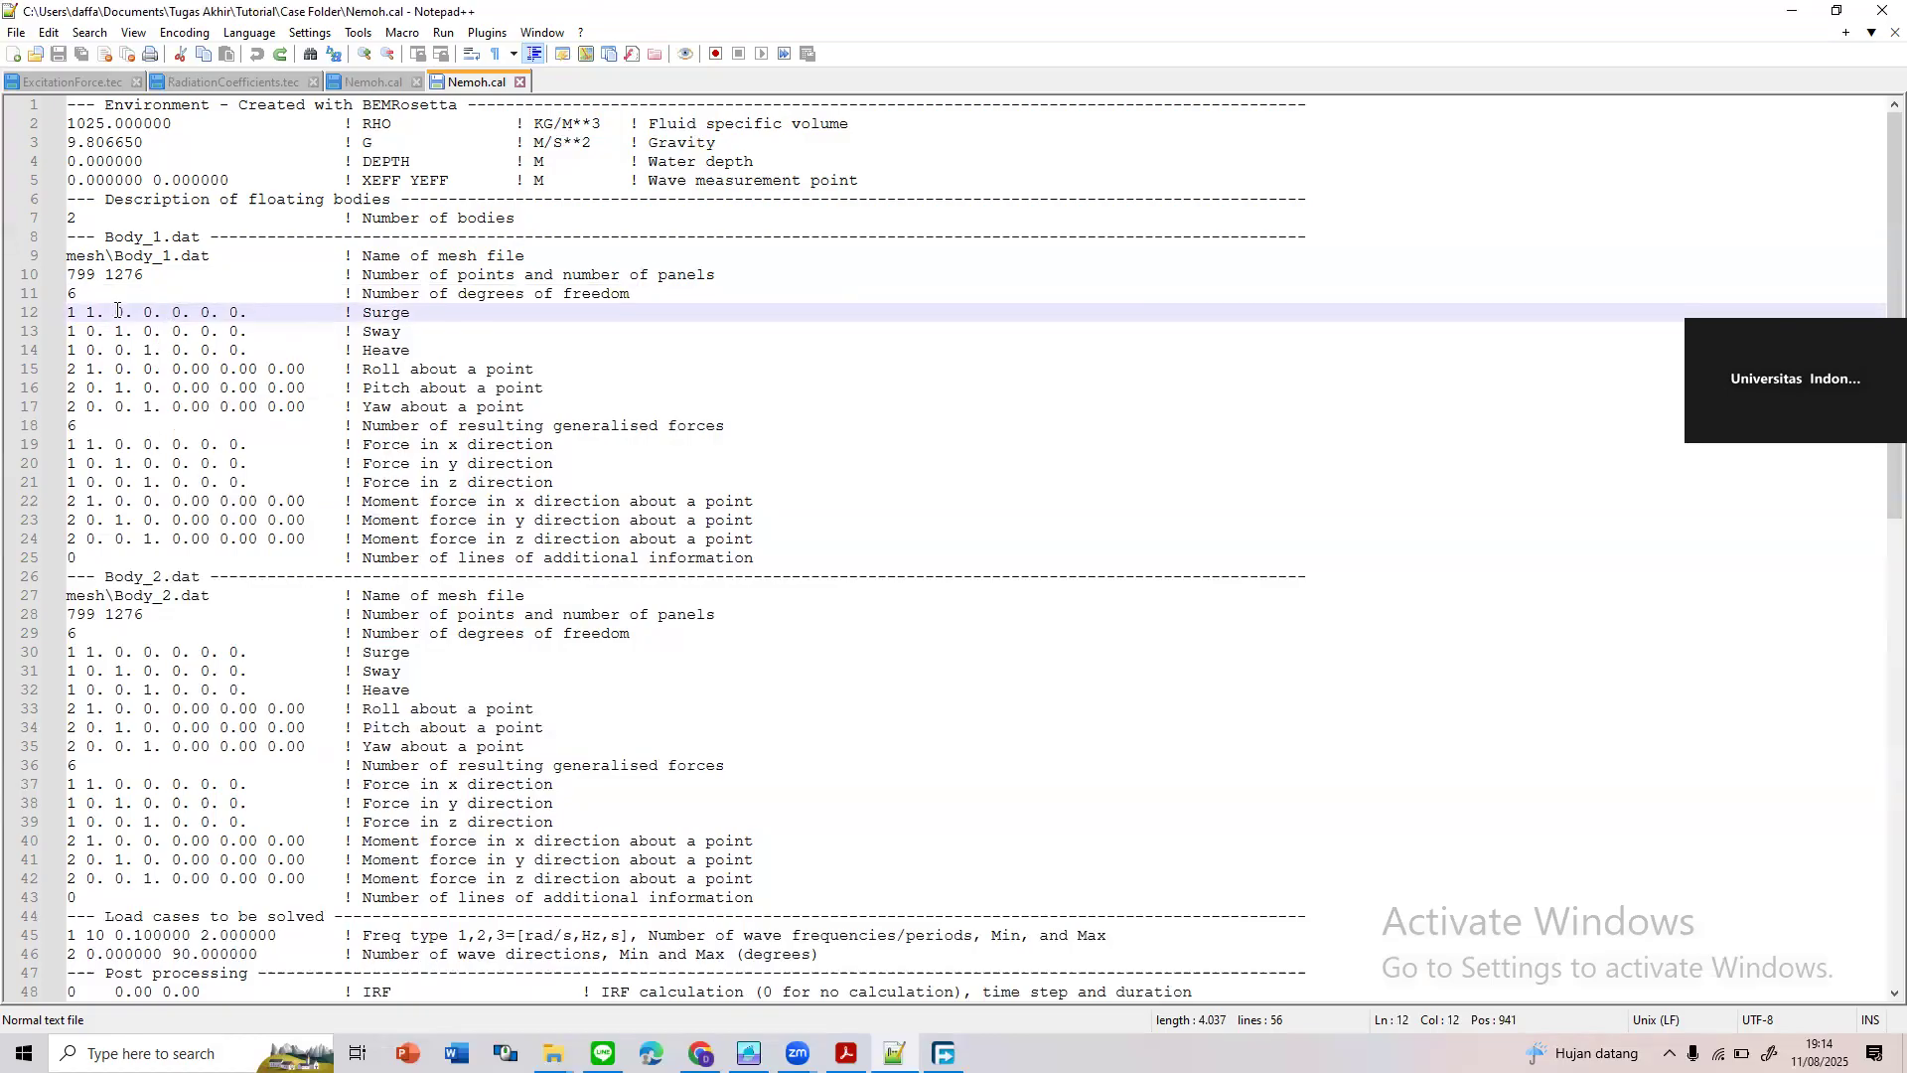
# Examine the parts of Body_1's Surge line: the leading motion type flag, the direction vector, and the three trailing coordinates
pyautogui.moveTo(83, 311); pyautogui.dragTo(161, 312)
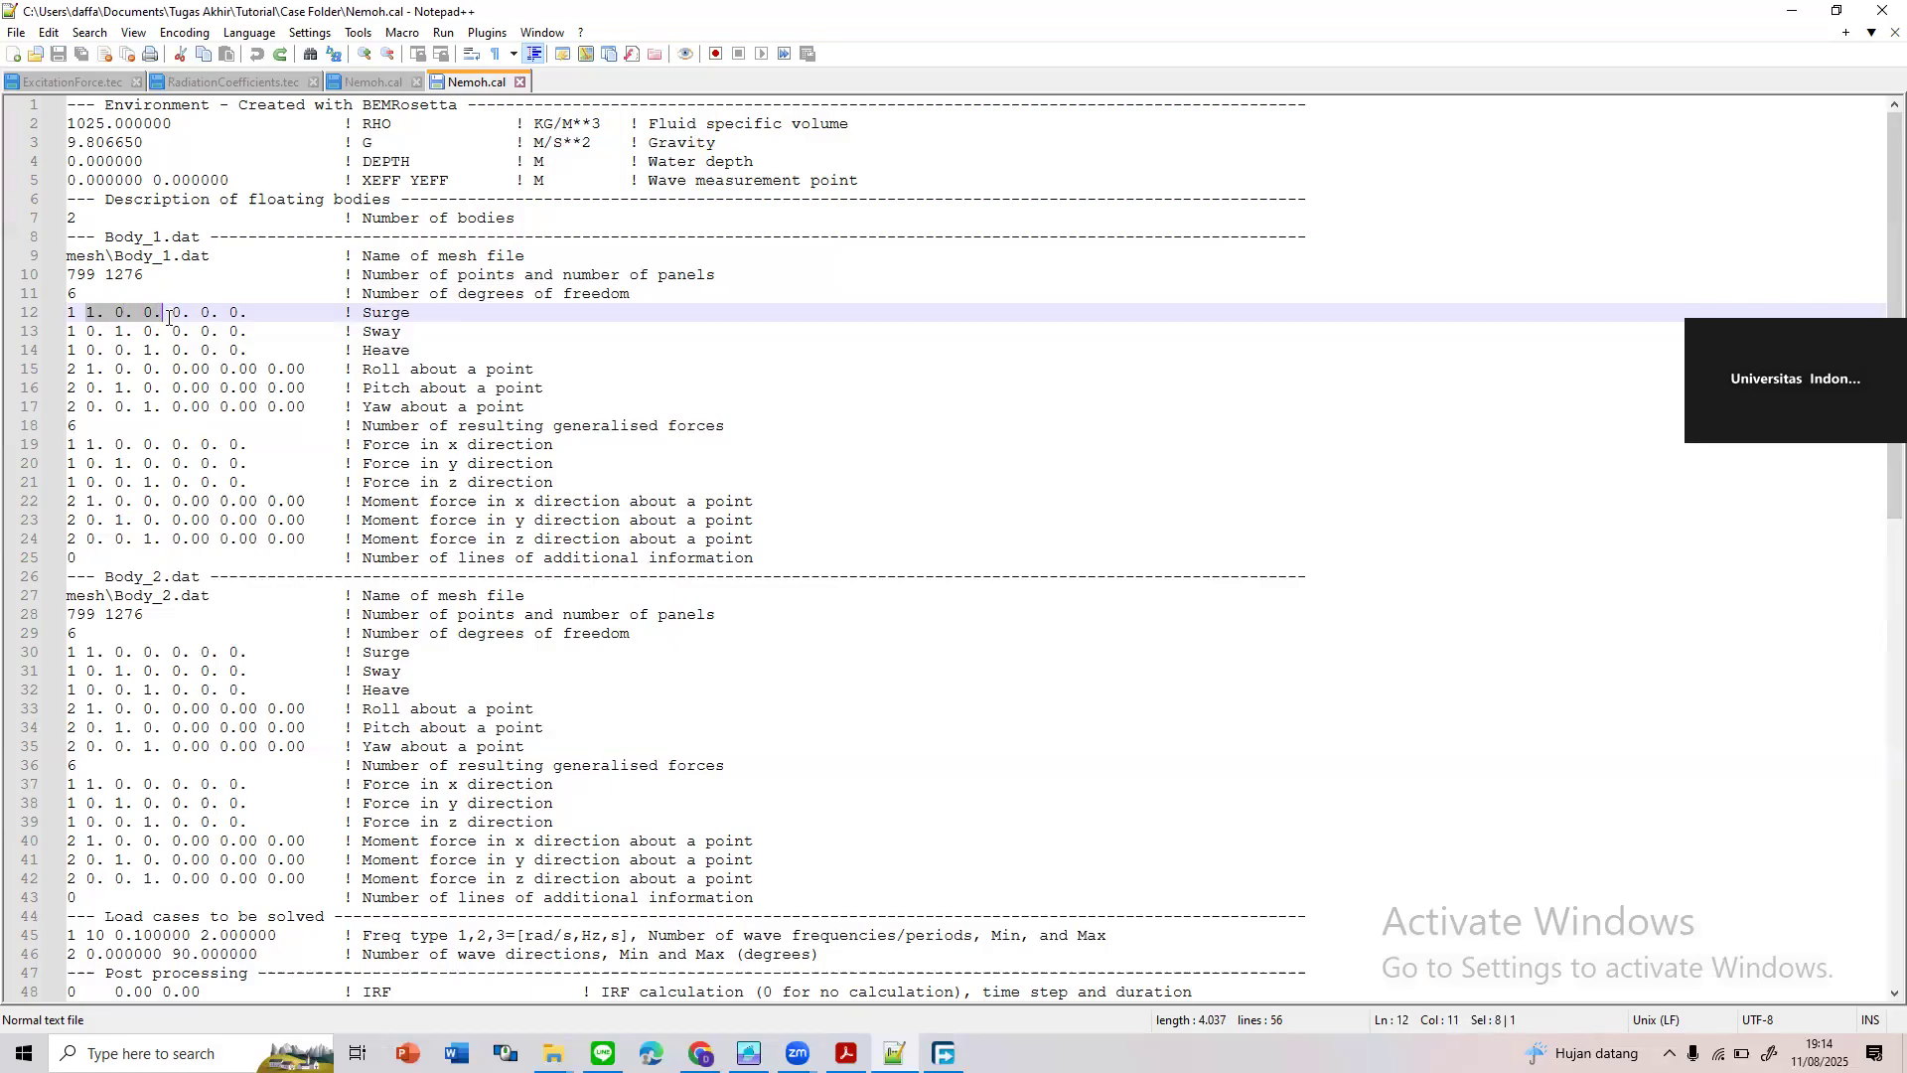
pyautogui.press('End')
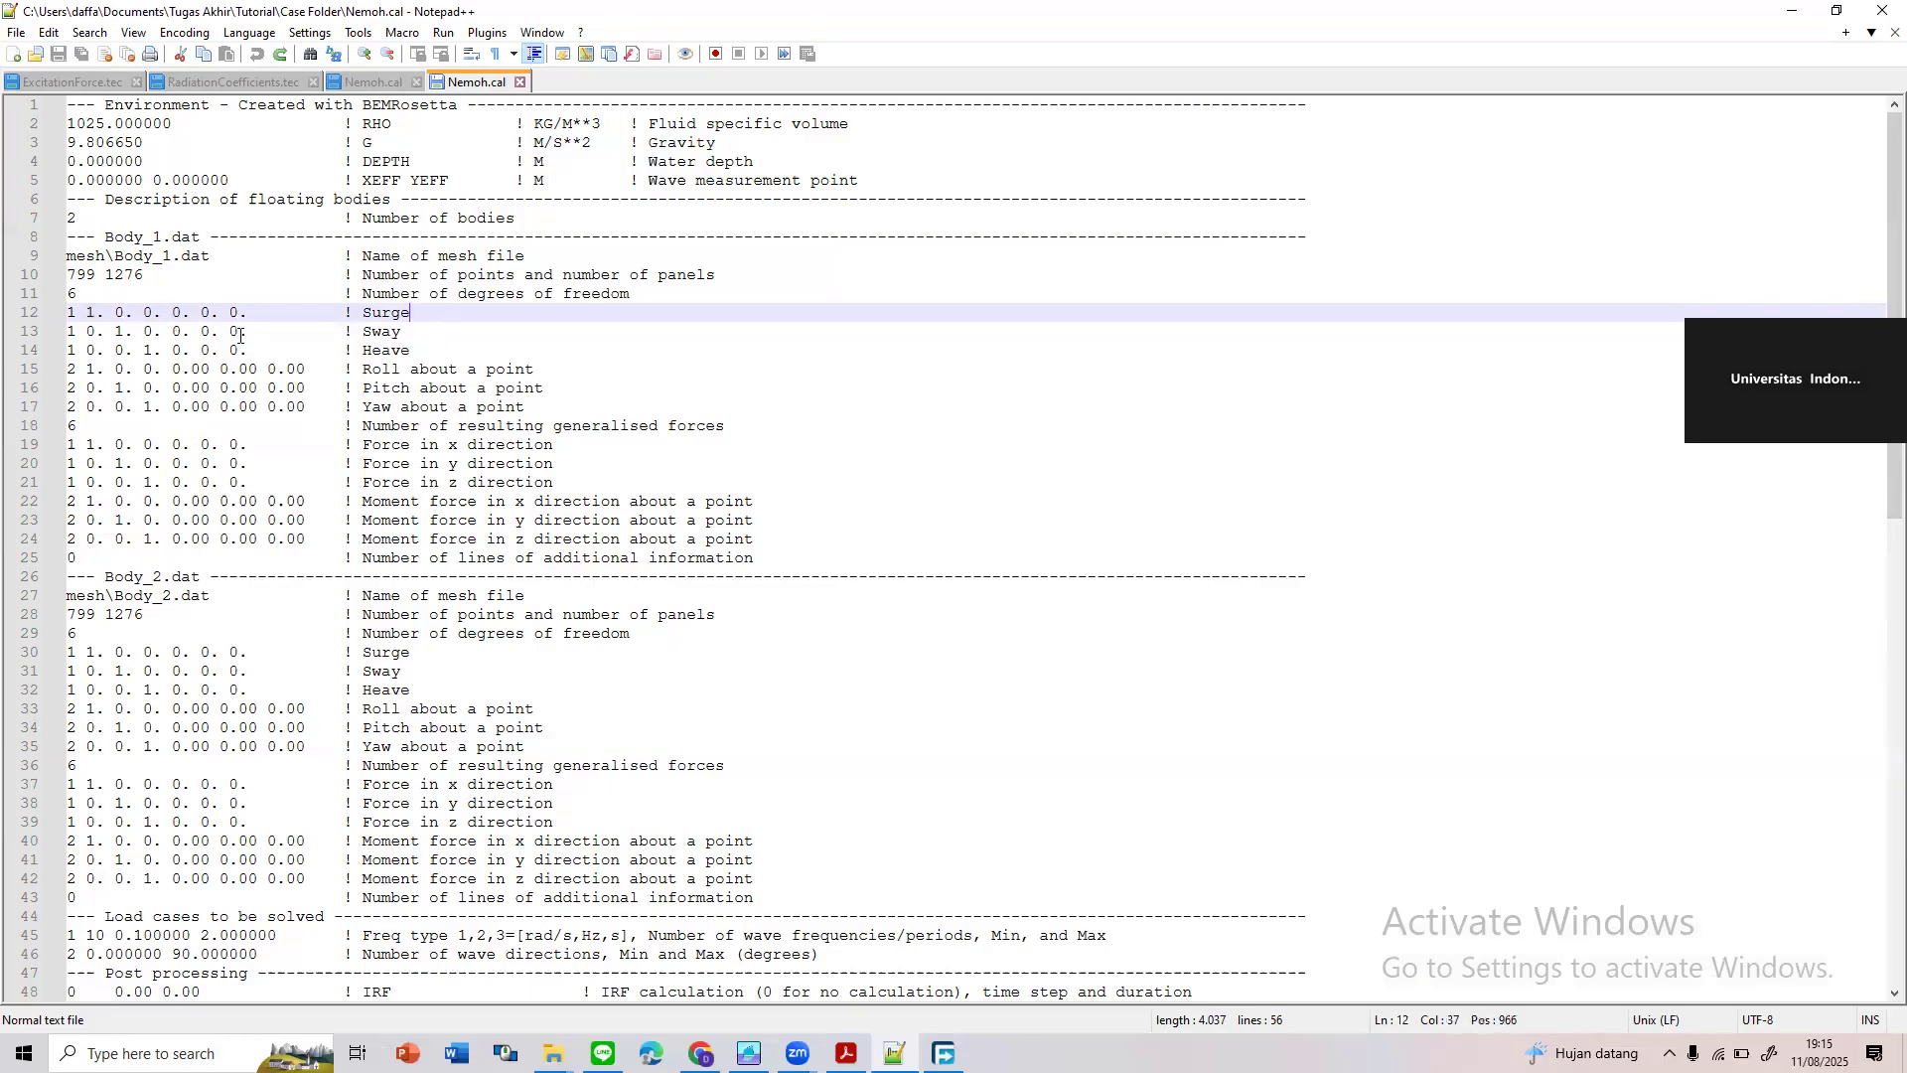
pyautogui.doubleClick(71, 314)
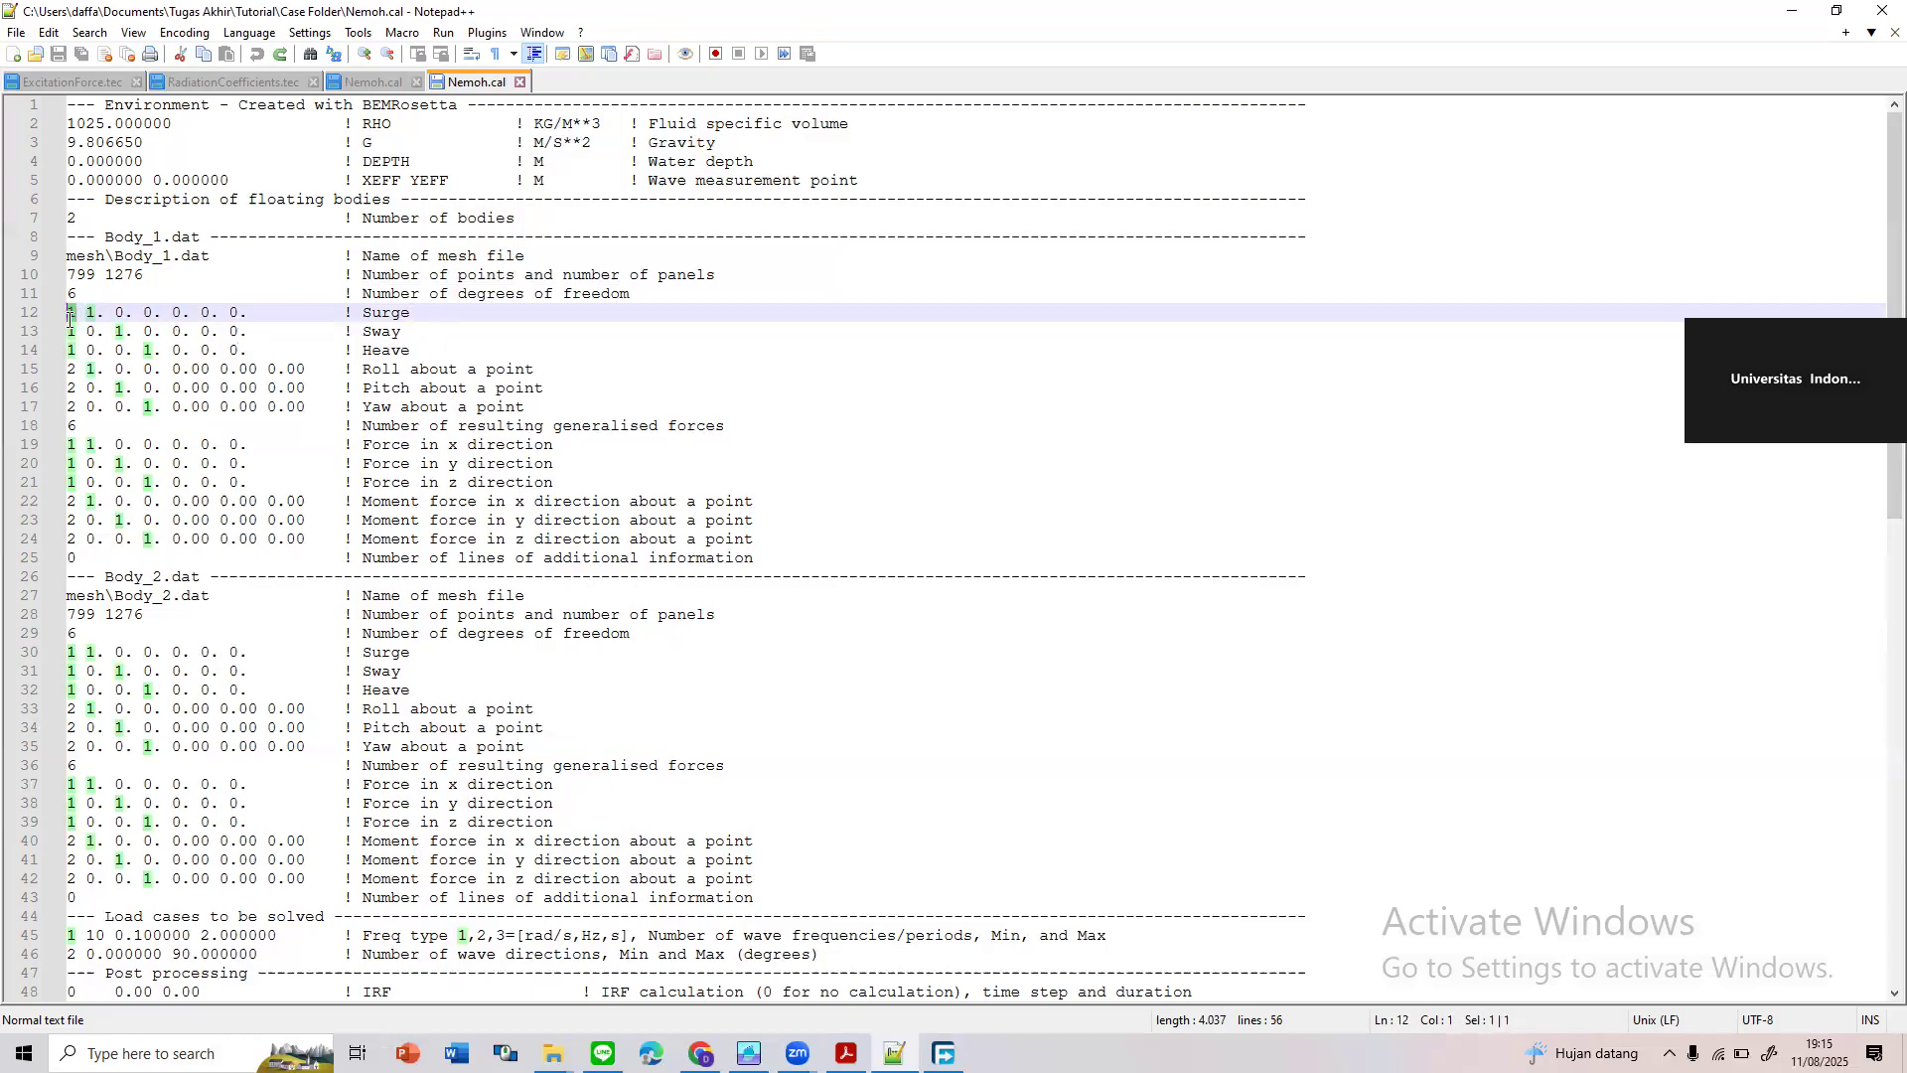
pyautogui.click(81, 312)
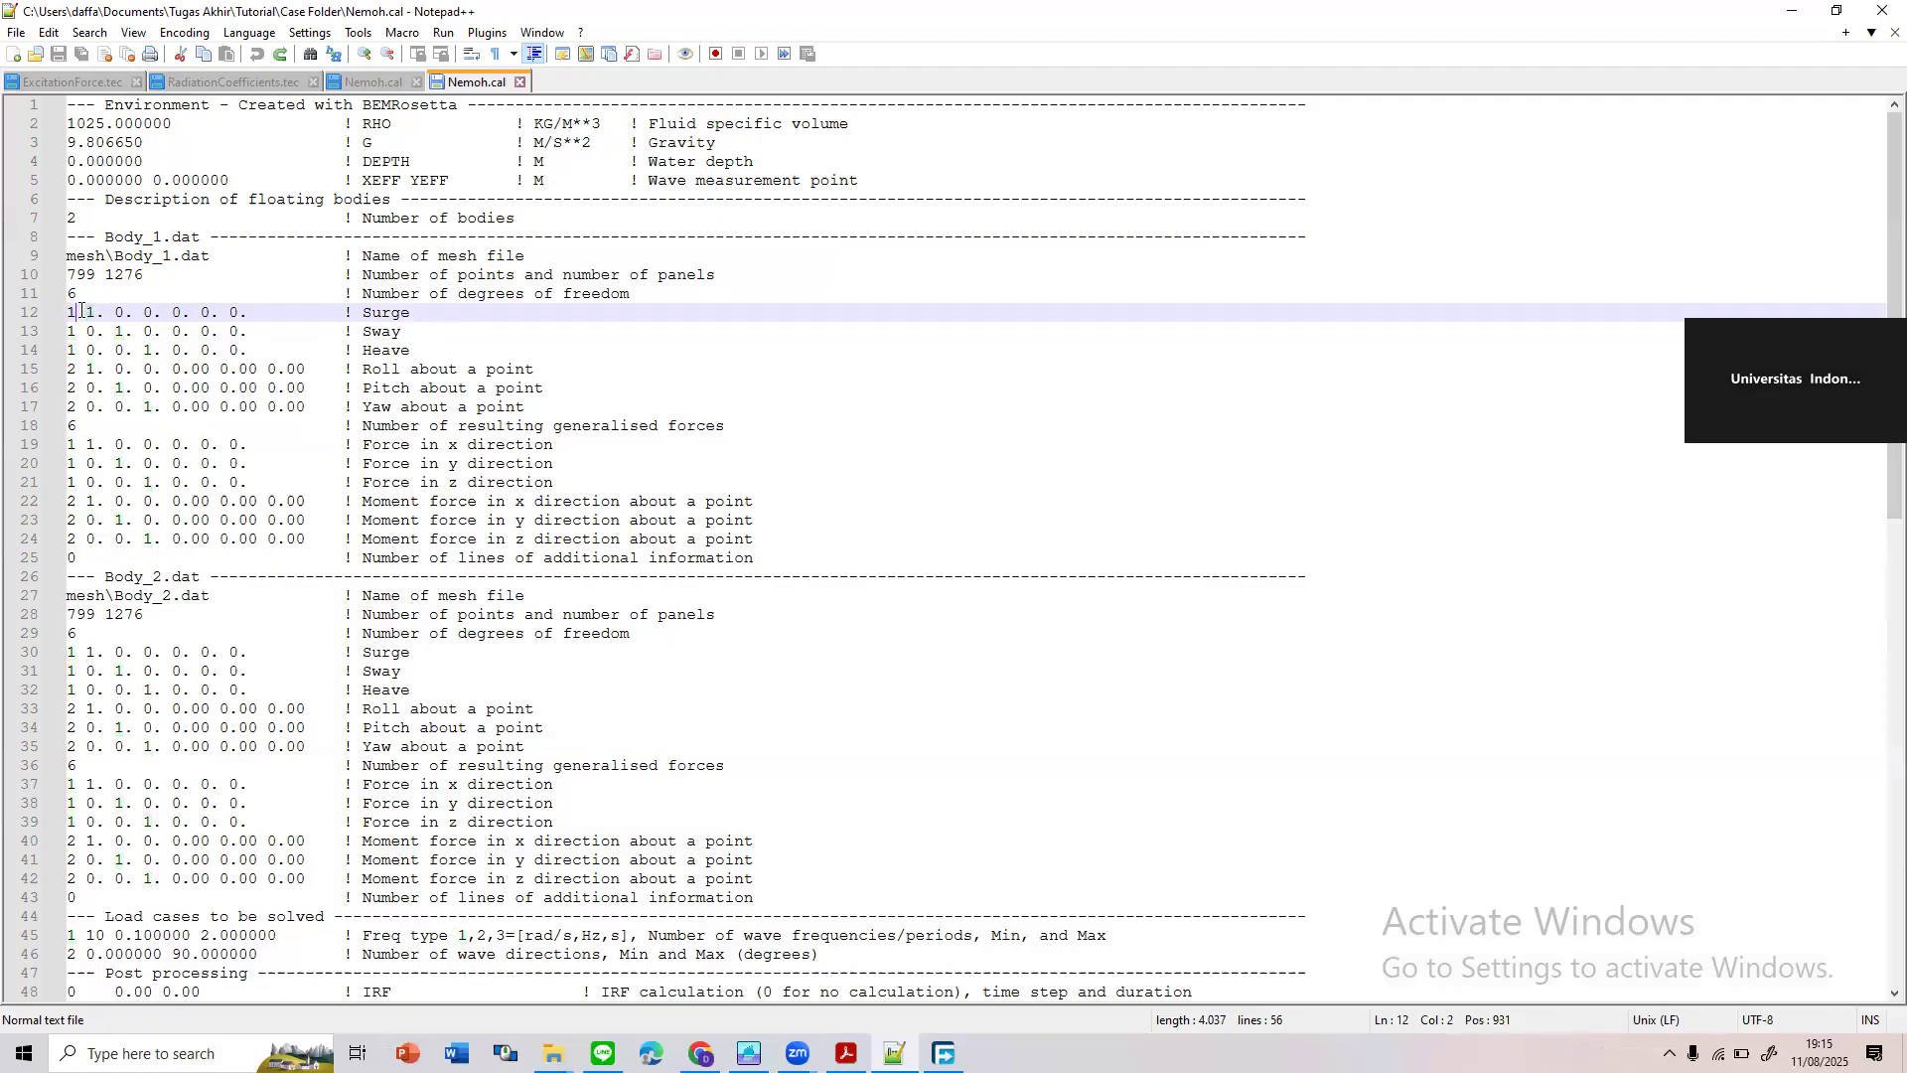
pyautogui.doubleClick(80, 312)
pyautogui.click(105, 312)
pyautogui.keyDown('shift'); pyautogui.click(87, 314); pyautogui.keyUp('shift')
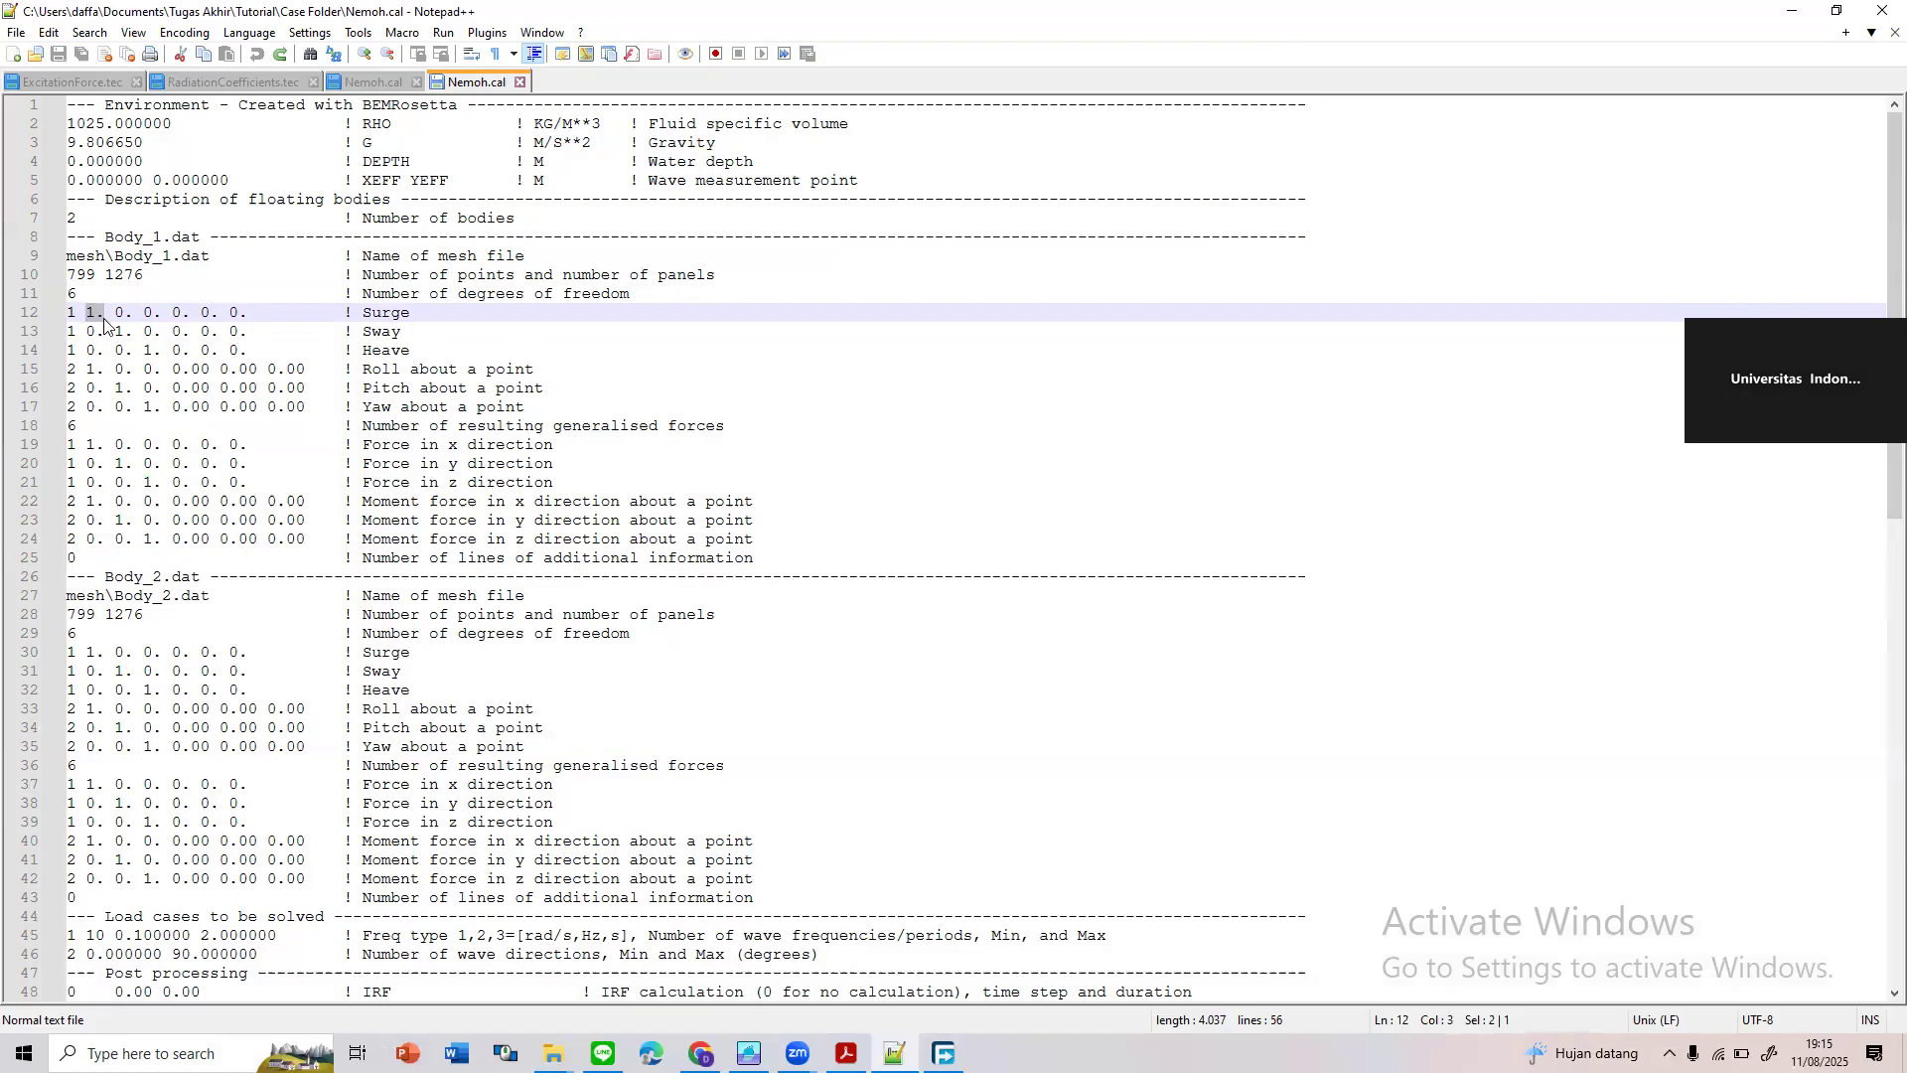
pyautogui.click(401, 335)
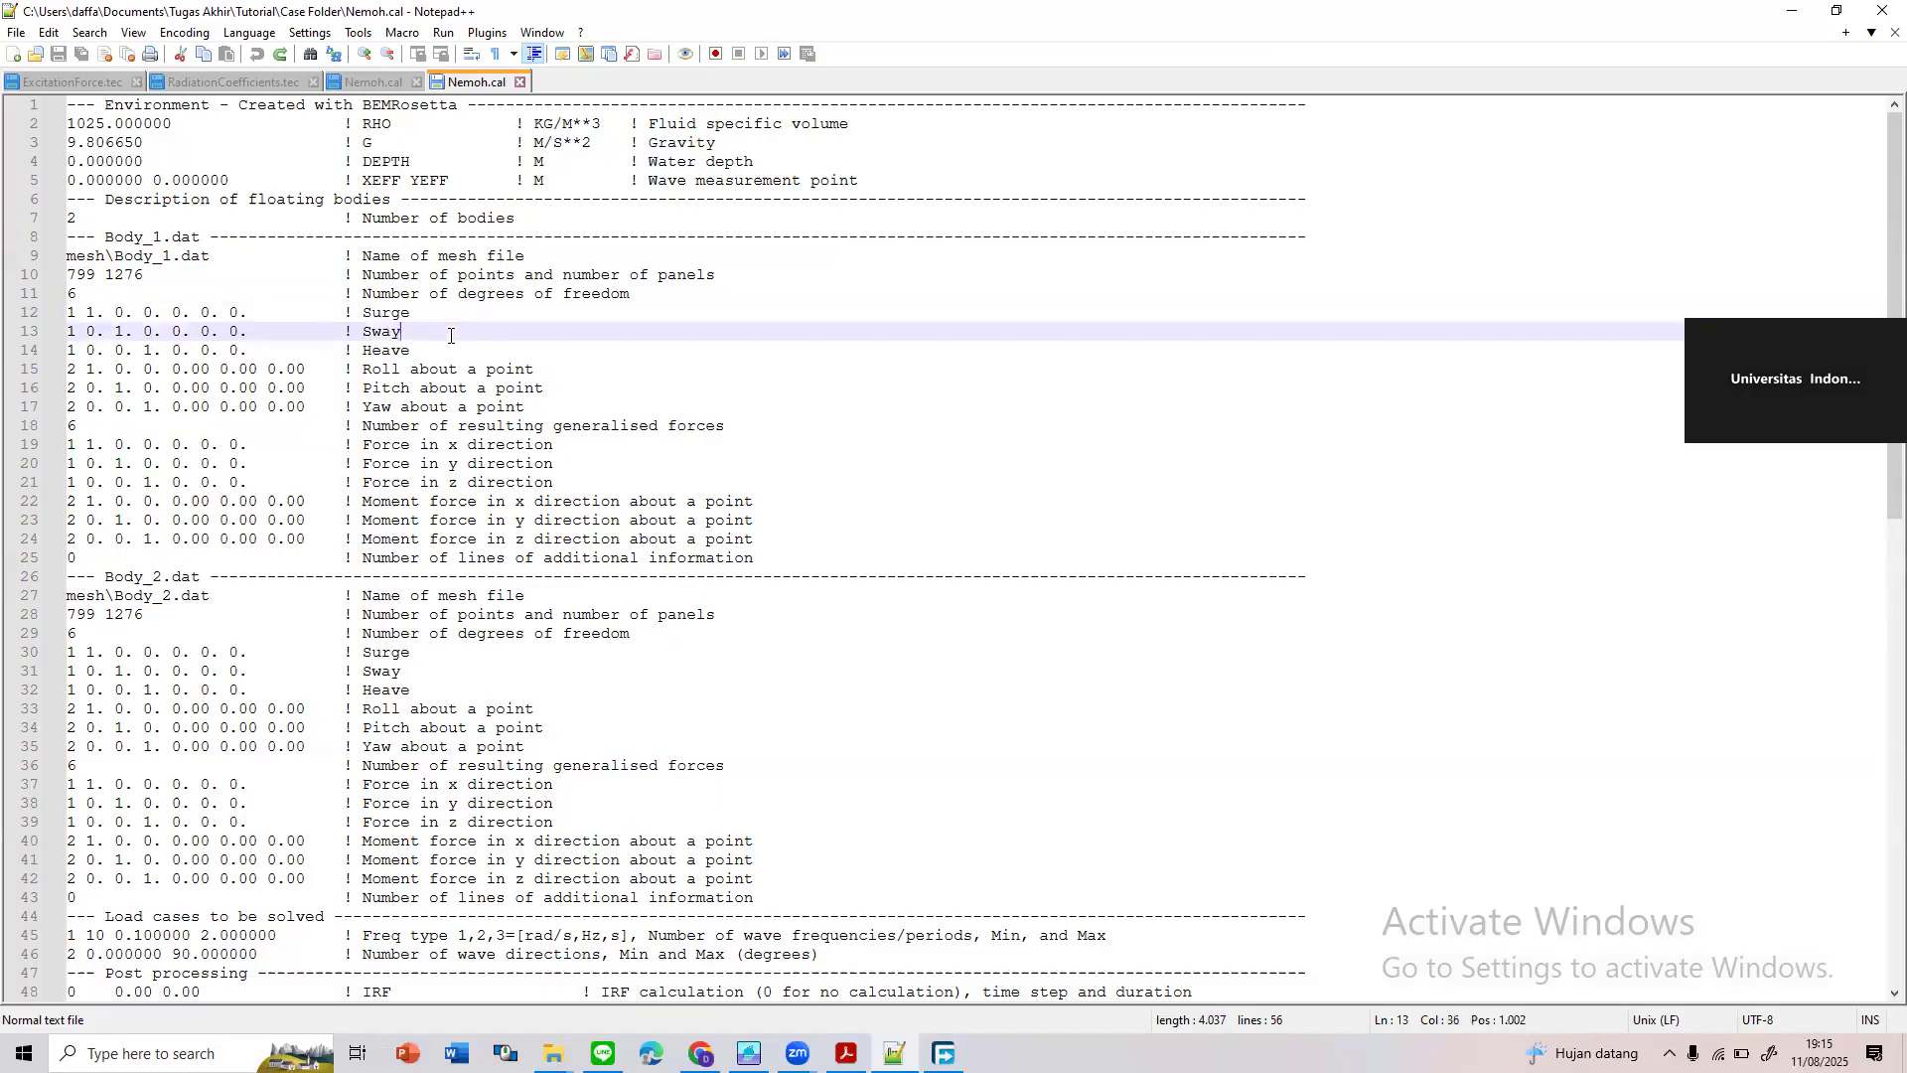
pyautogui.moveTo(133, 331); pyautogui.dragTo(247, 316)
pyautogui.click(167, 350)
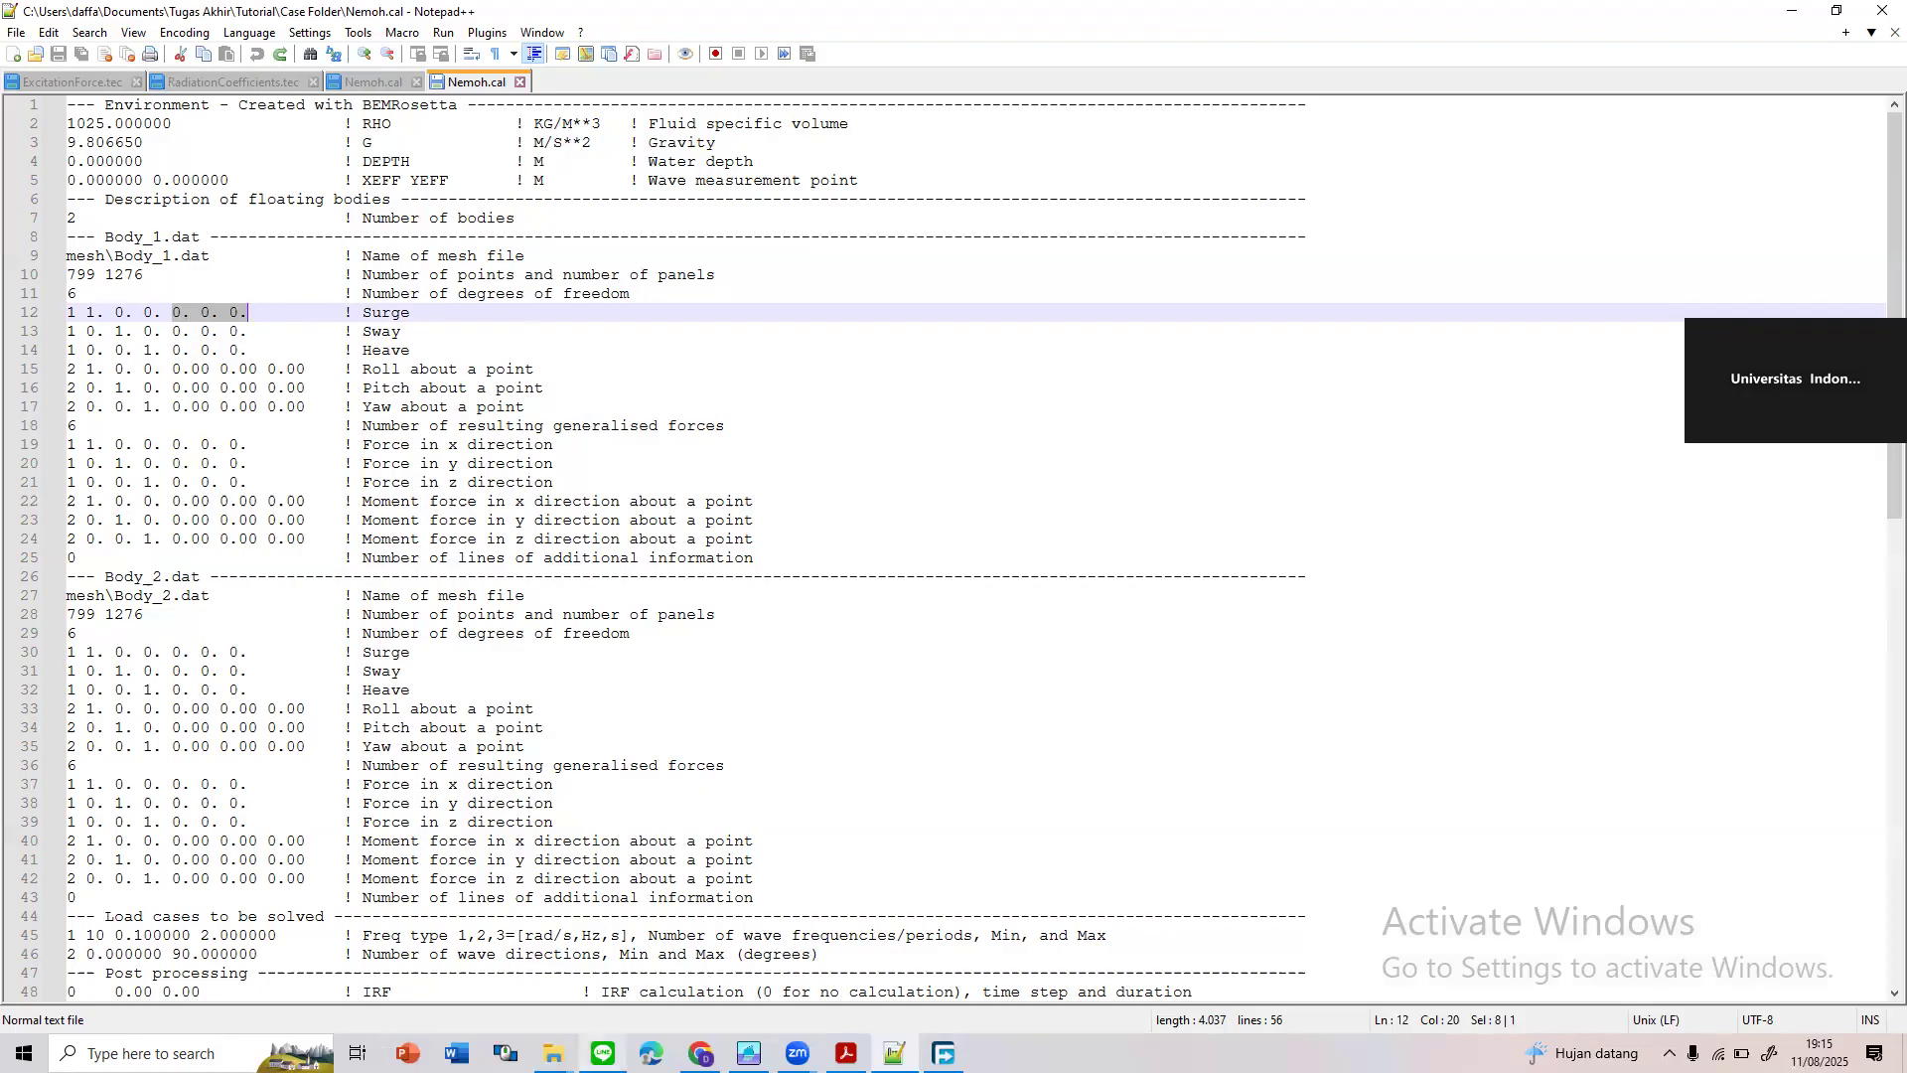
# Switch to BEMRosetta, inspect the two-body vessel mesh and its axes from several angles, and return to the Nemoh.cal file
pyautogui.click(749, 1053)
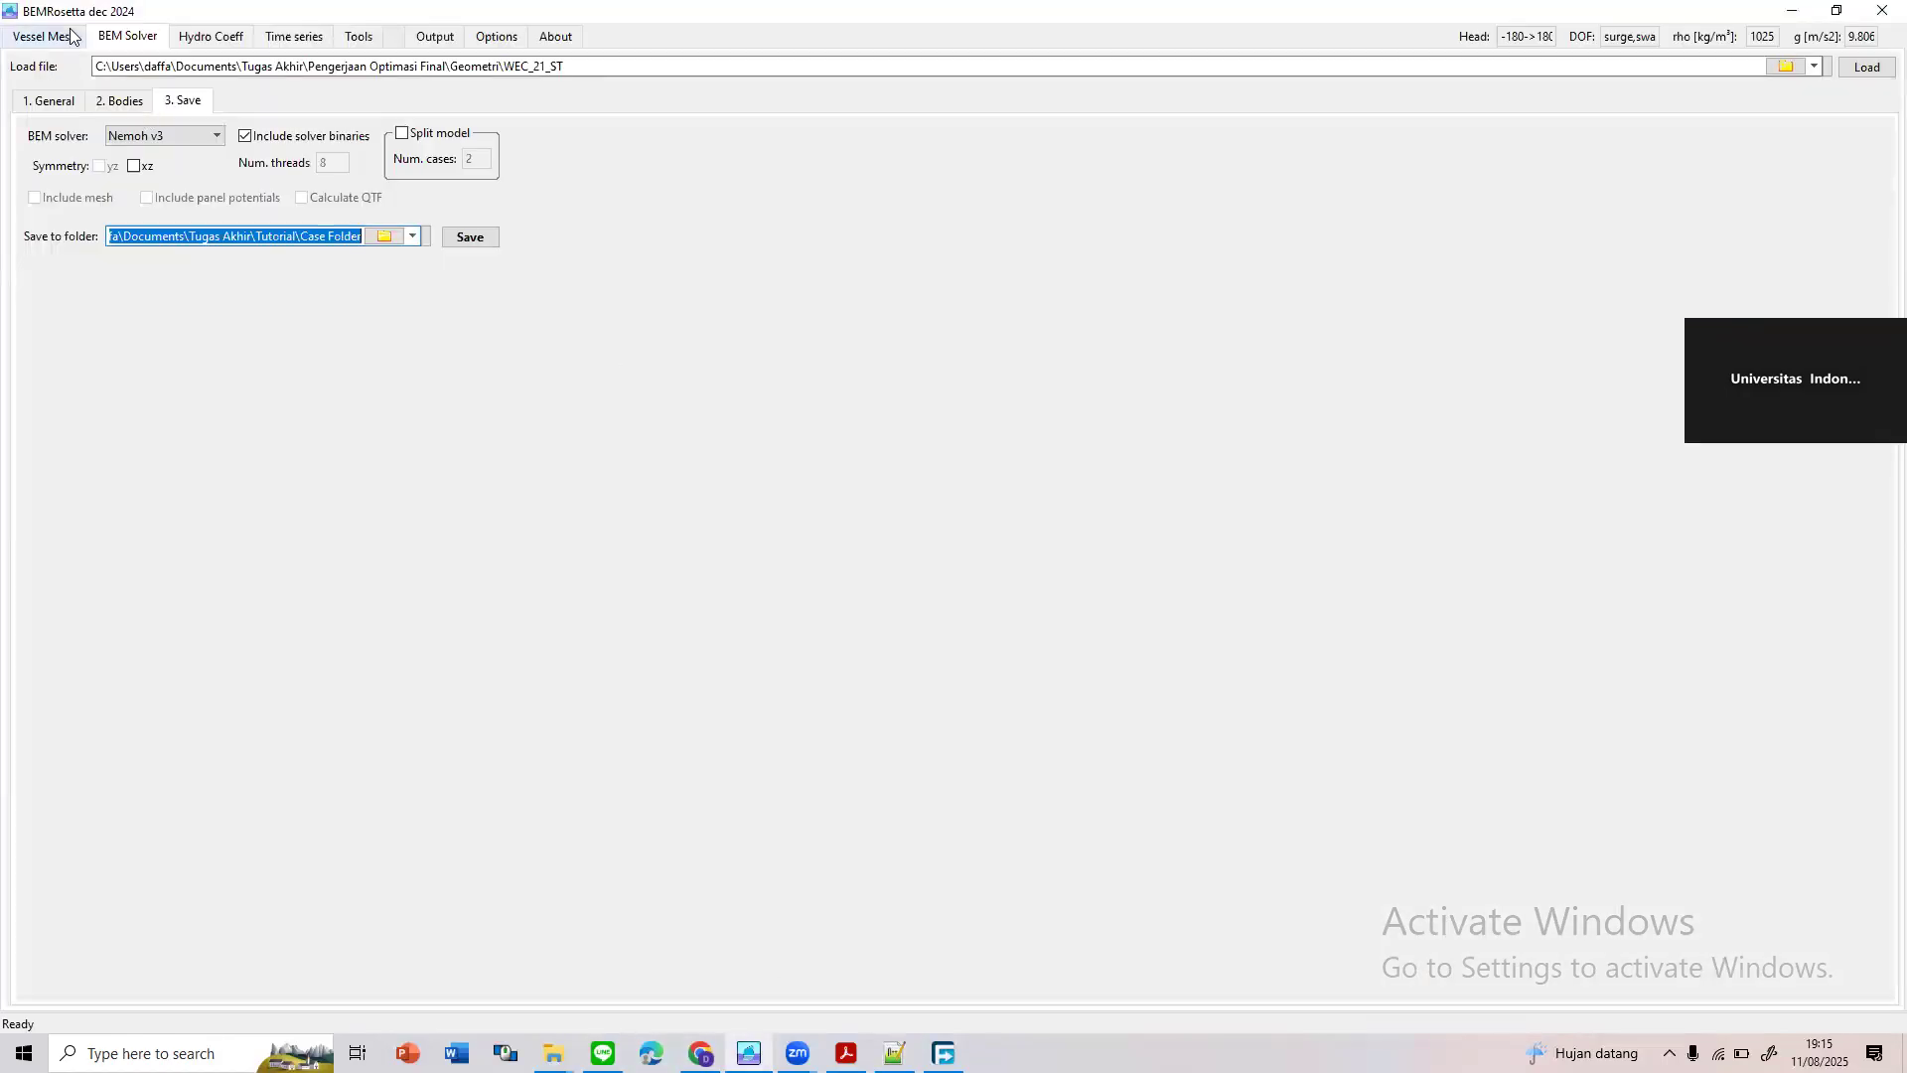
pyautogui.click(66, 36)
pyautogui.moveTo(1083, 520); pyautogui.dragTo(954, 592)
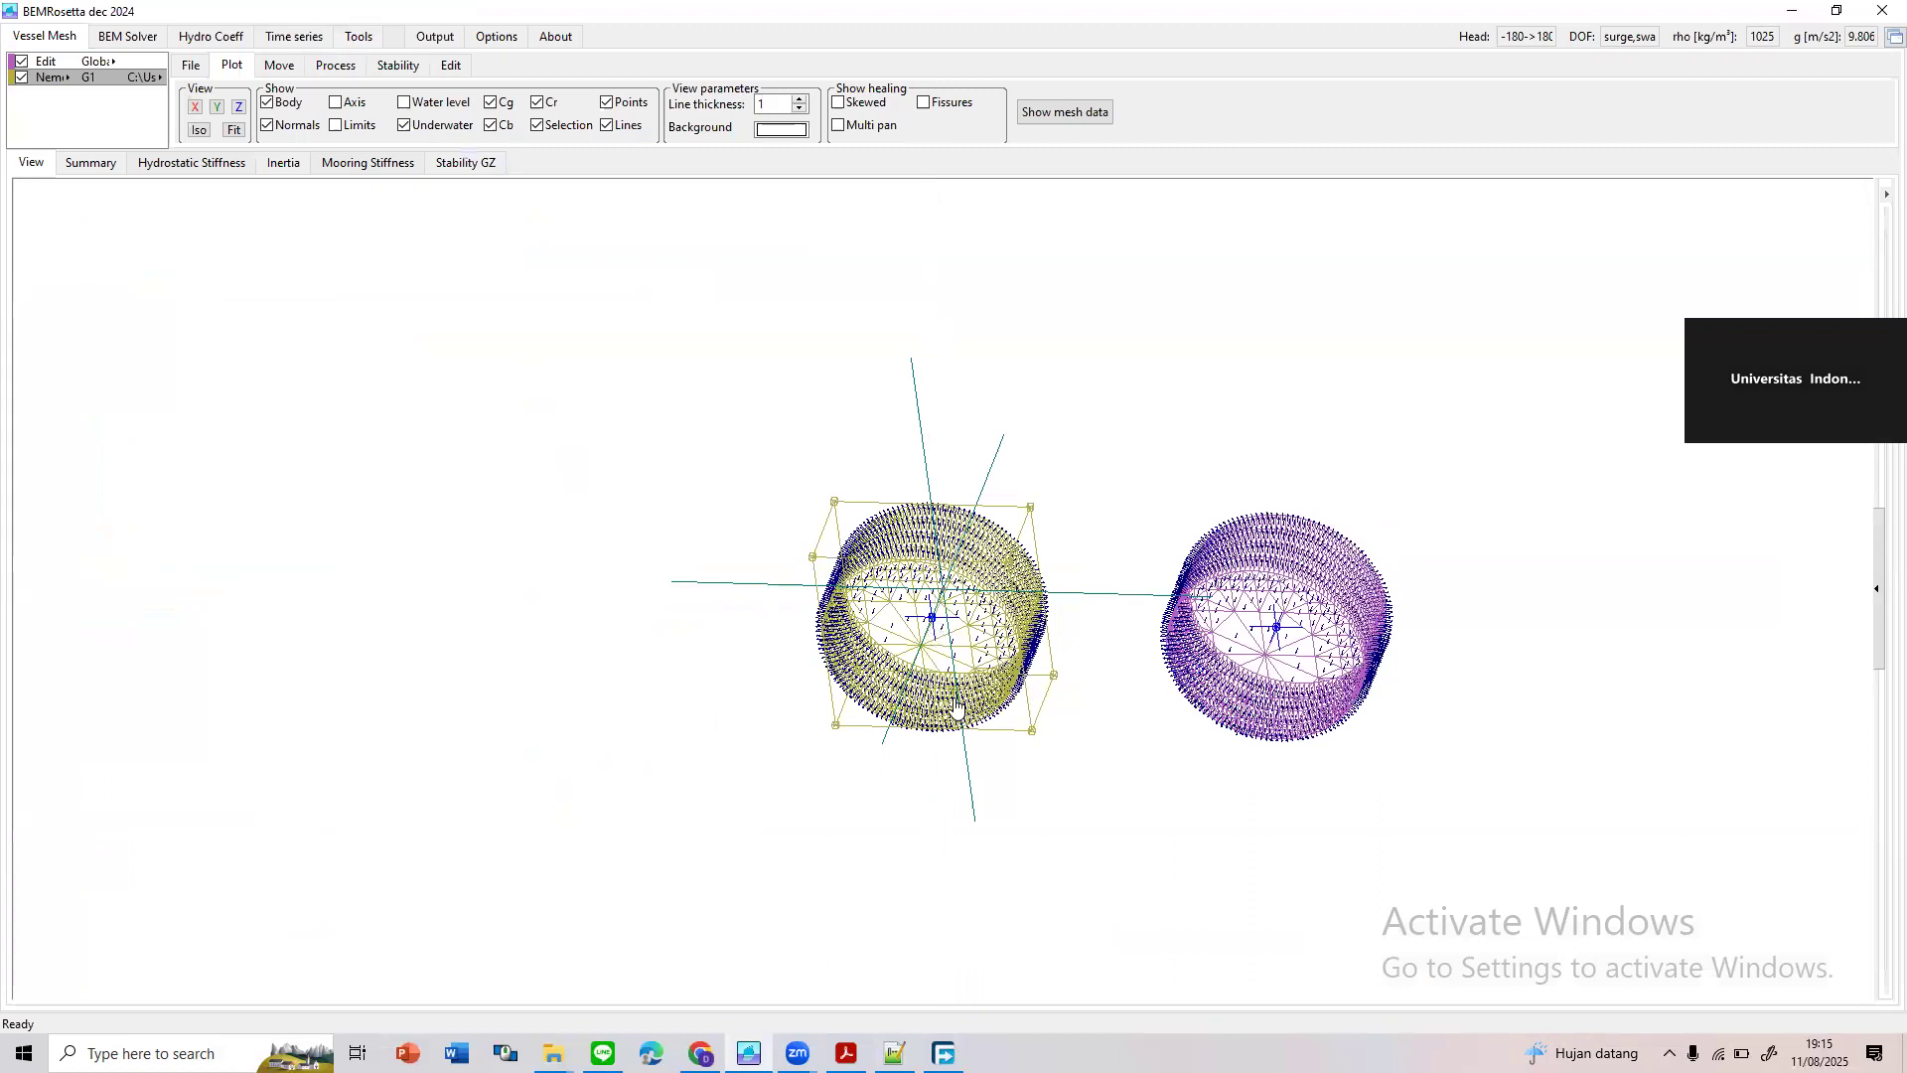
pyautogui.moveTo(950, 728); pyautogui.dragTo(950, 579)
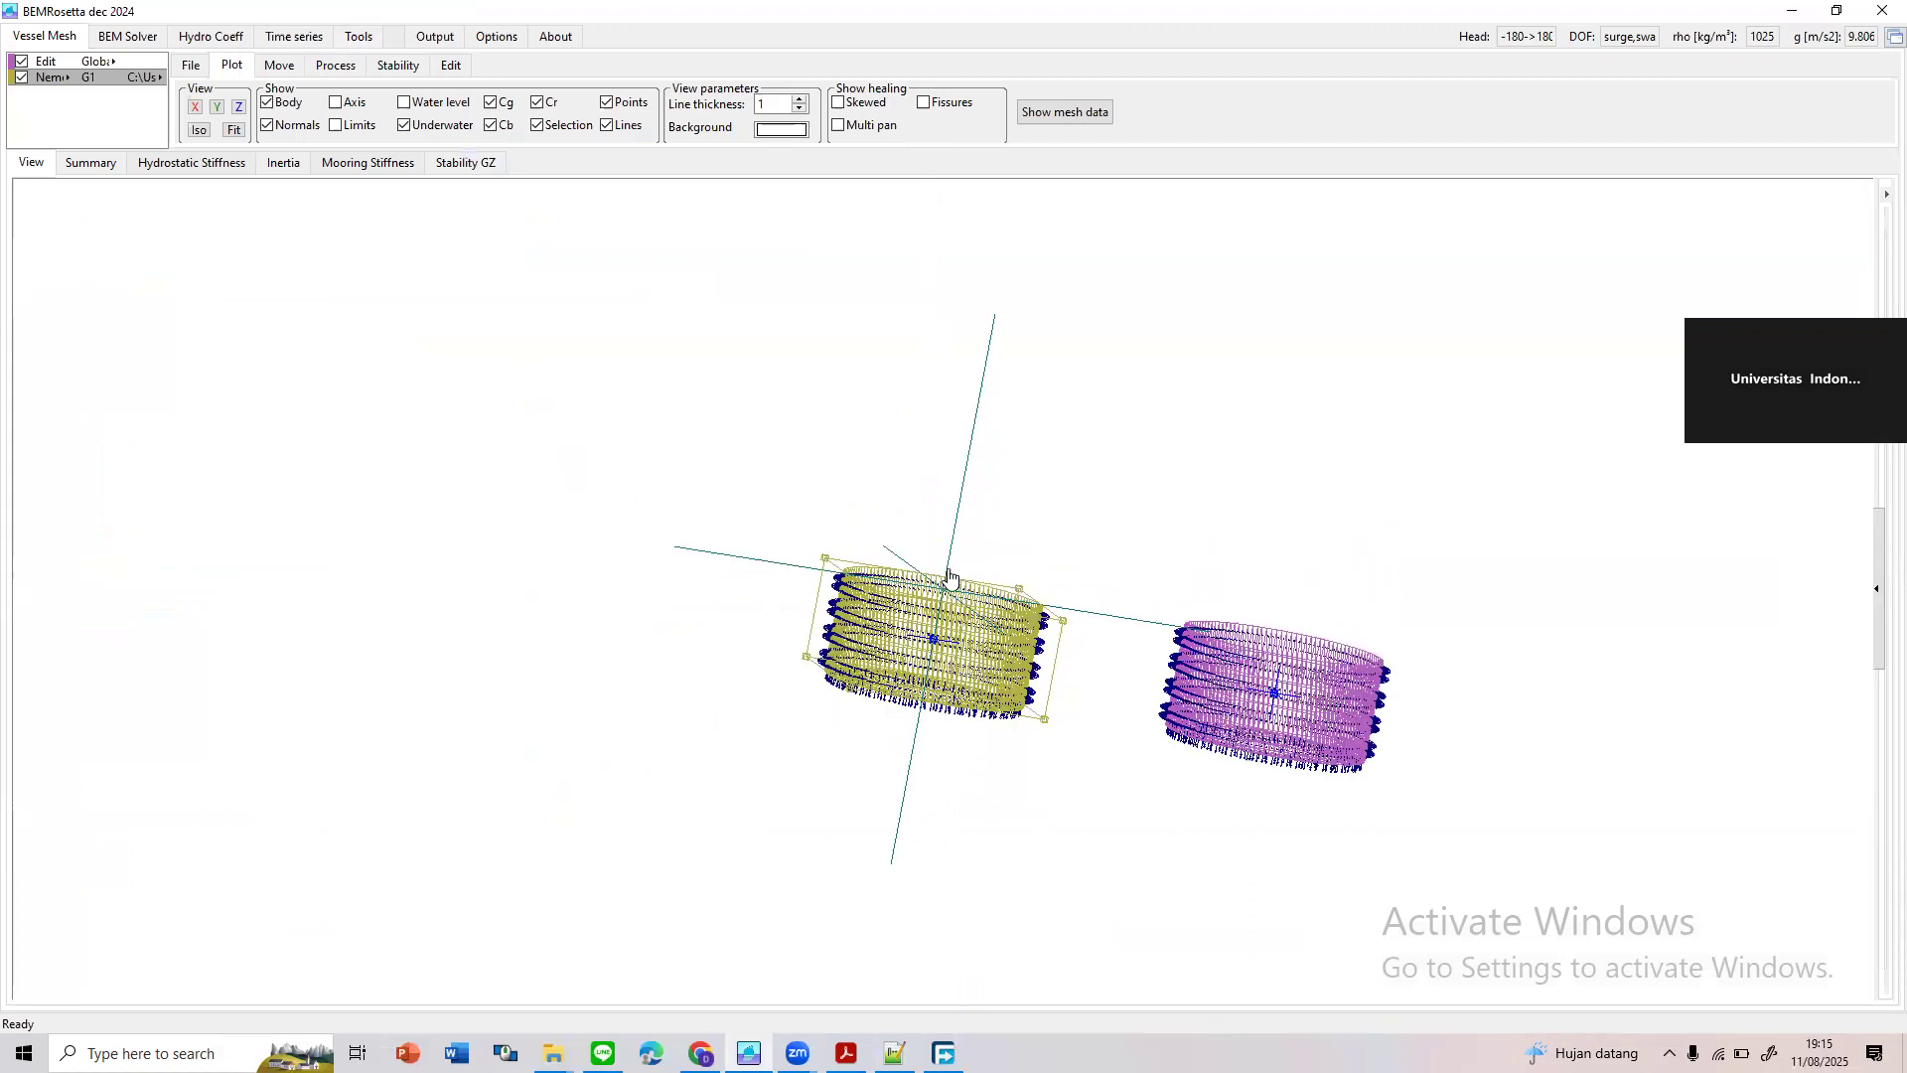
pyautogui.moveTo(1229, 588); pyautogui.dragTo(707, 582)
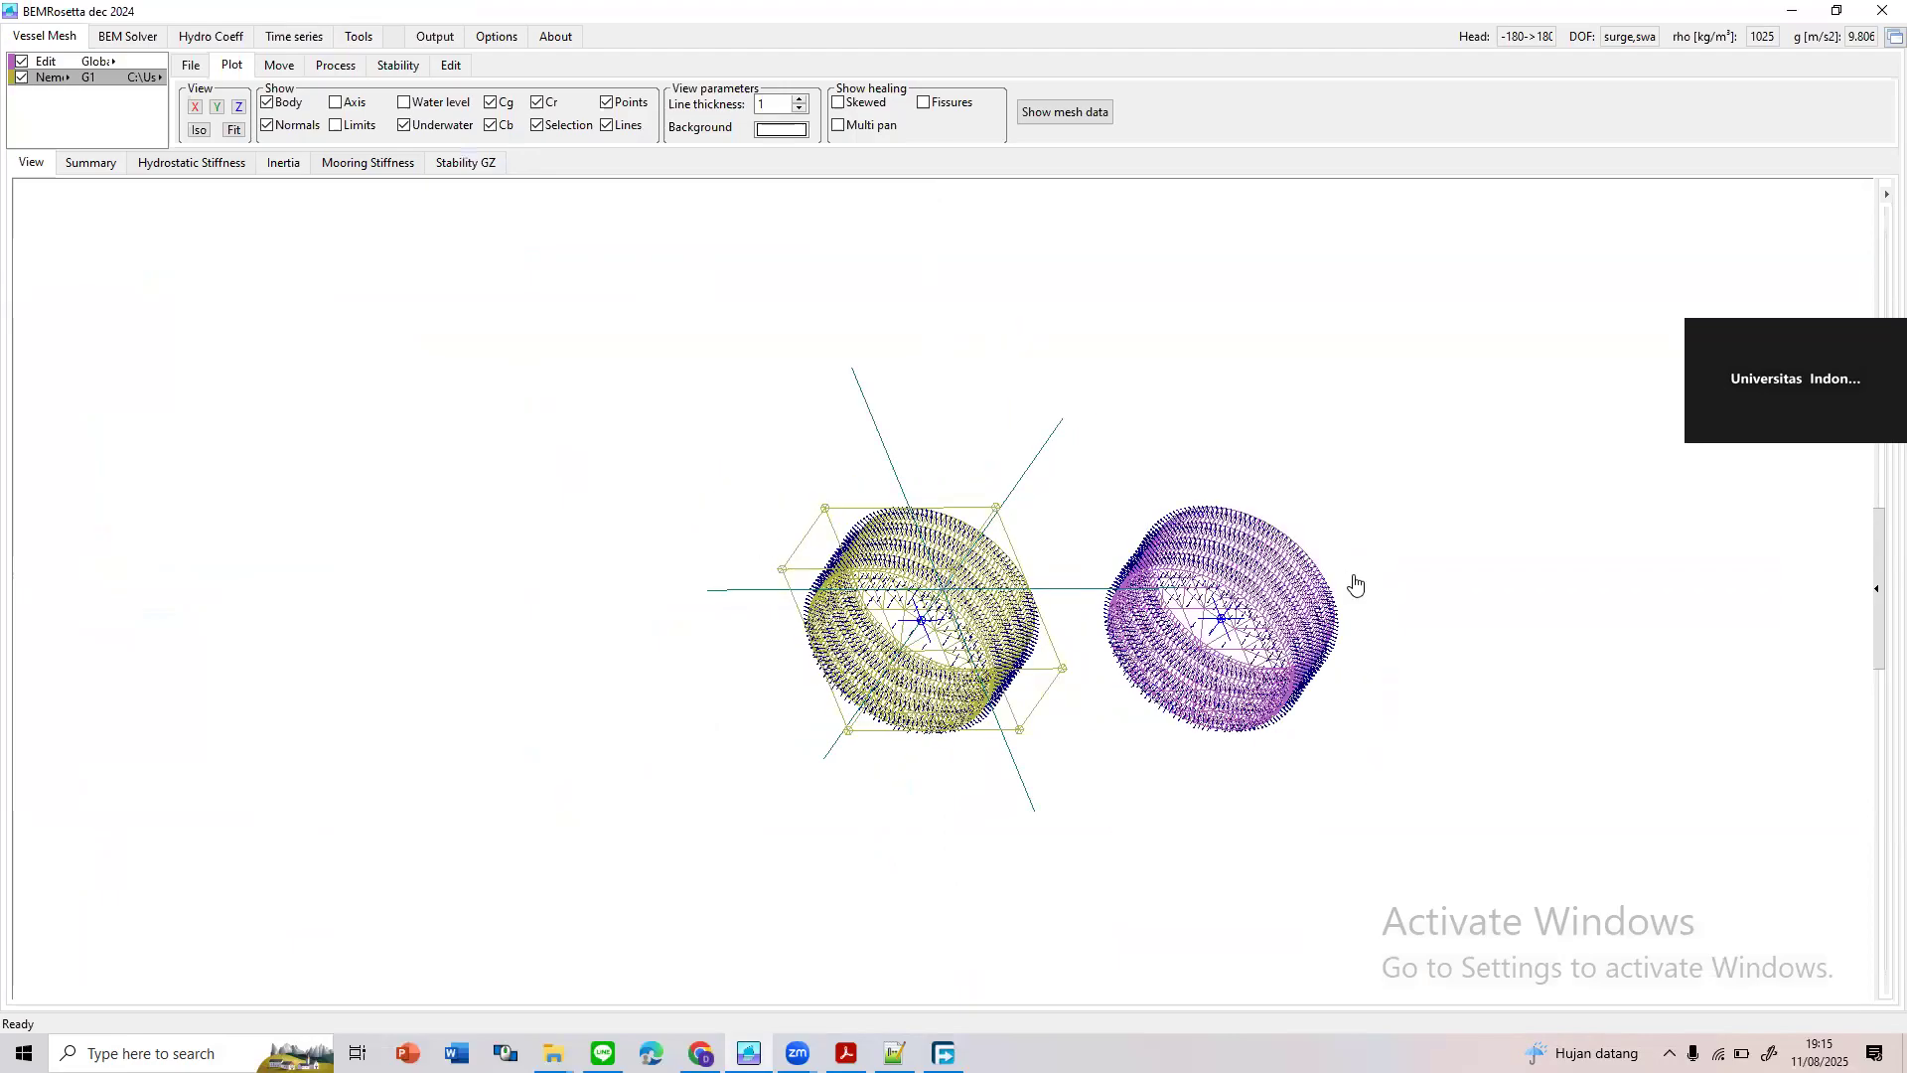
pyautogui.moveTo(1353, 583); pyautogui.dragTo(1152, 584)
pyautogui.moveTo(1565, 645); pyautogui.dragTo(1383, 545)
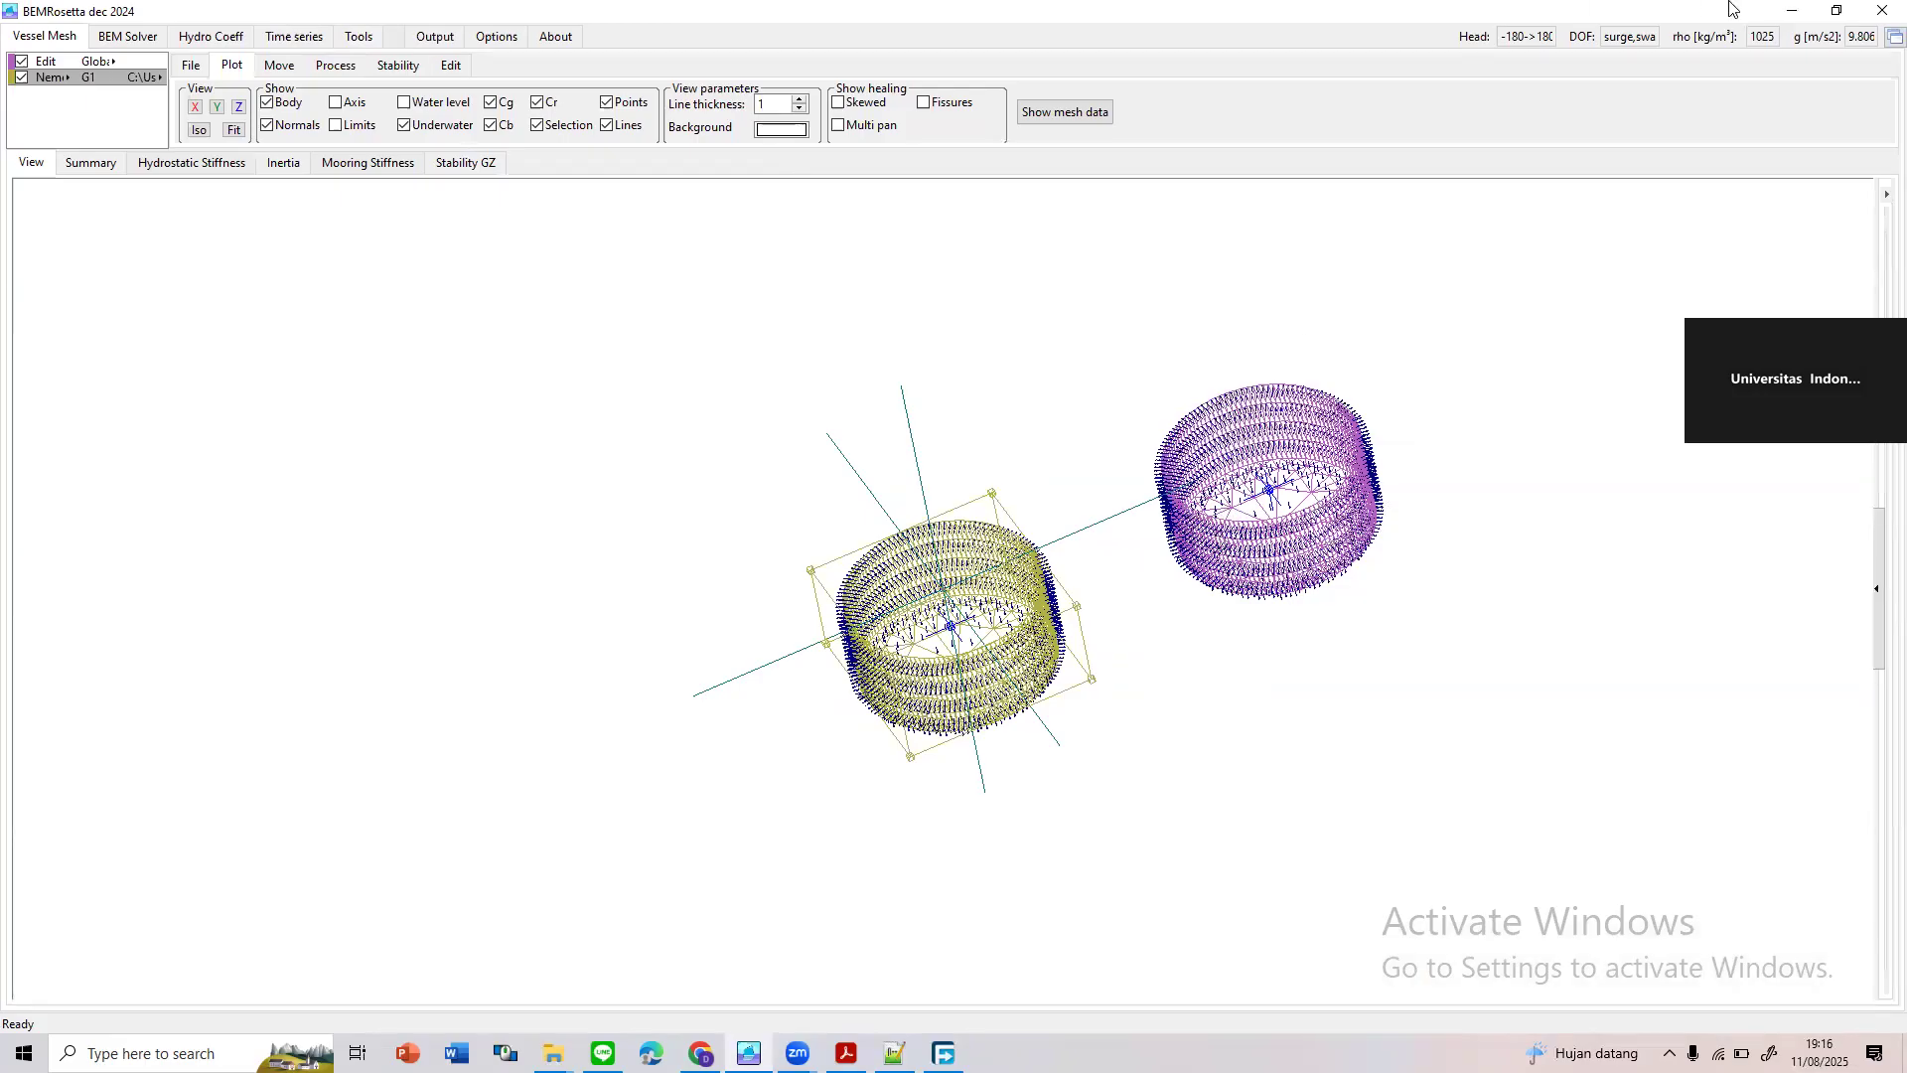
pyautogui.click(1795, 12)
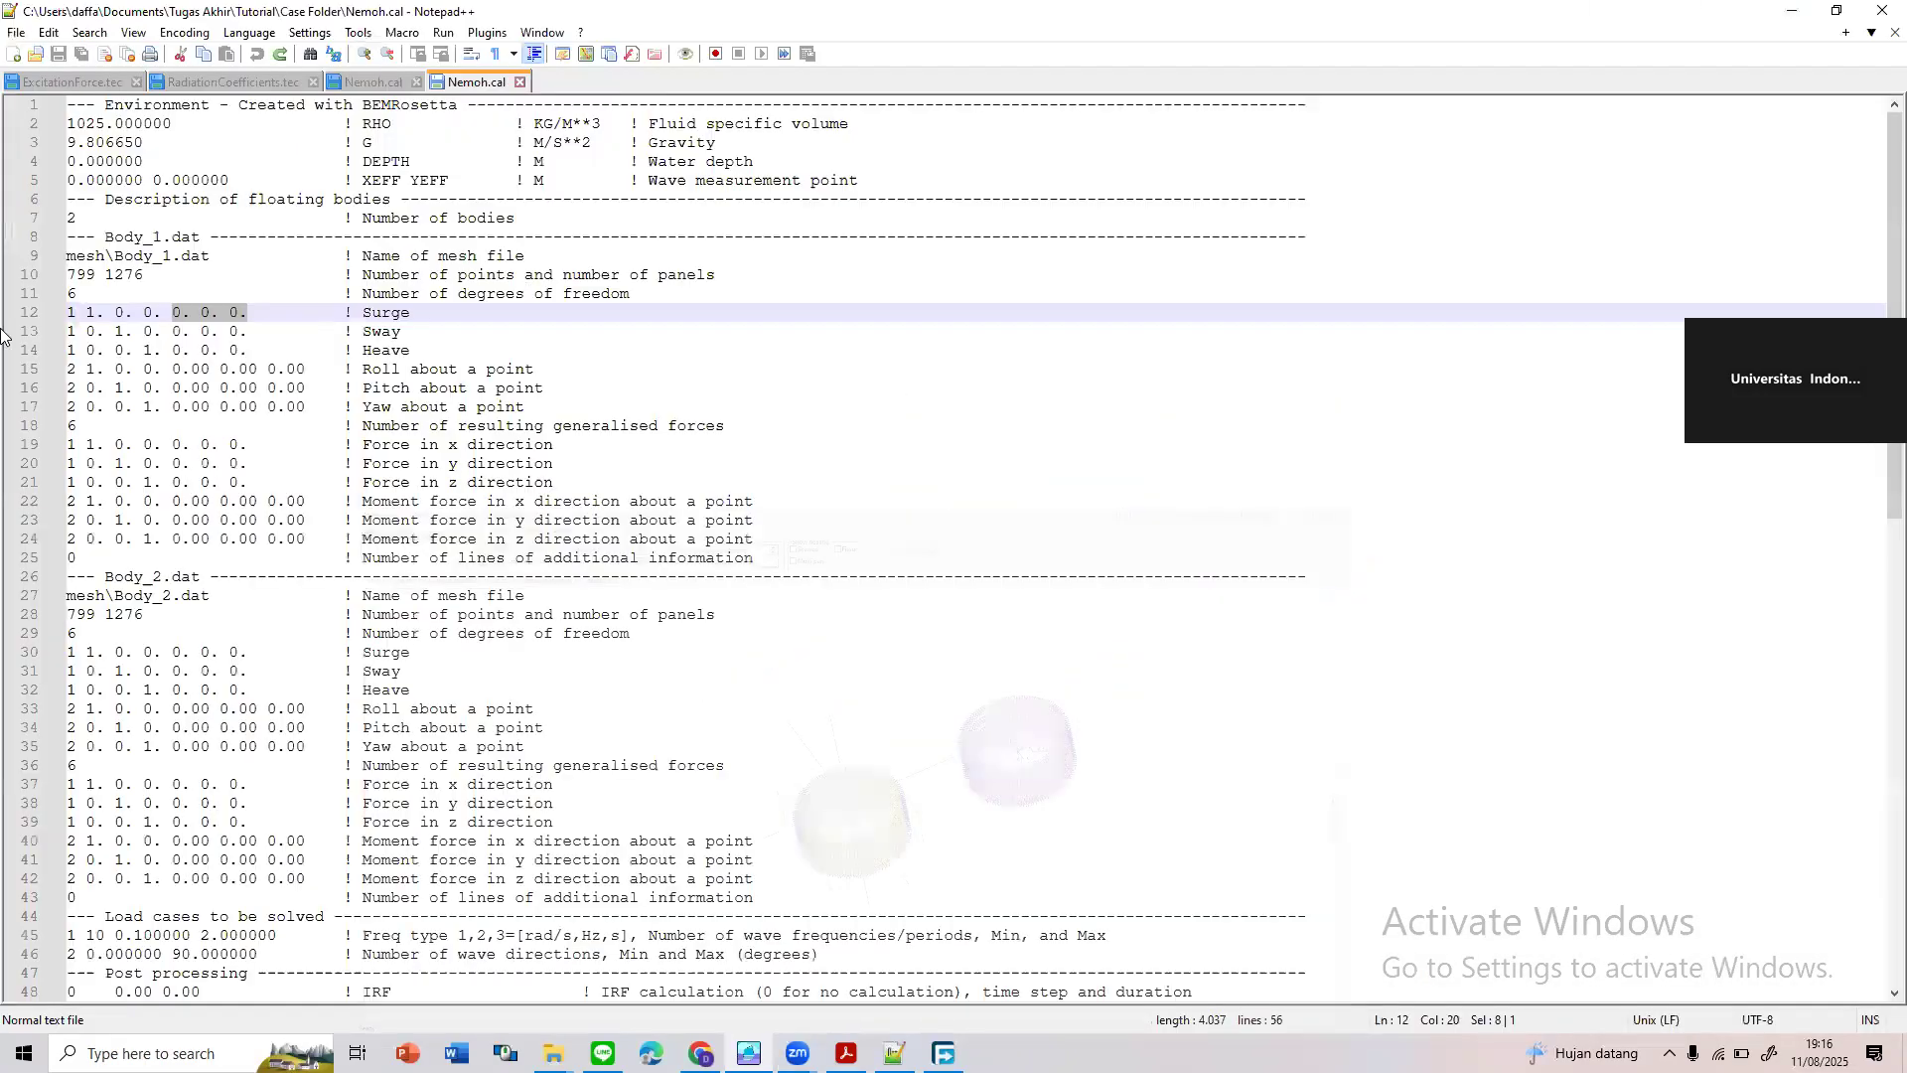
# Compare Body_1's Surge and Sway lines with its Roll line, focusing on the leading motion type flag
pyautogui.click(221, 369)
pyautogui.click(256, 317)
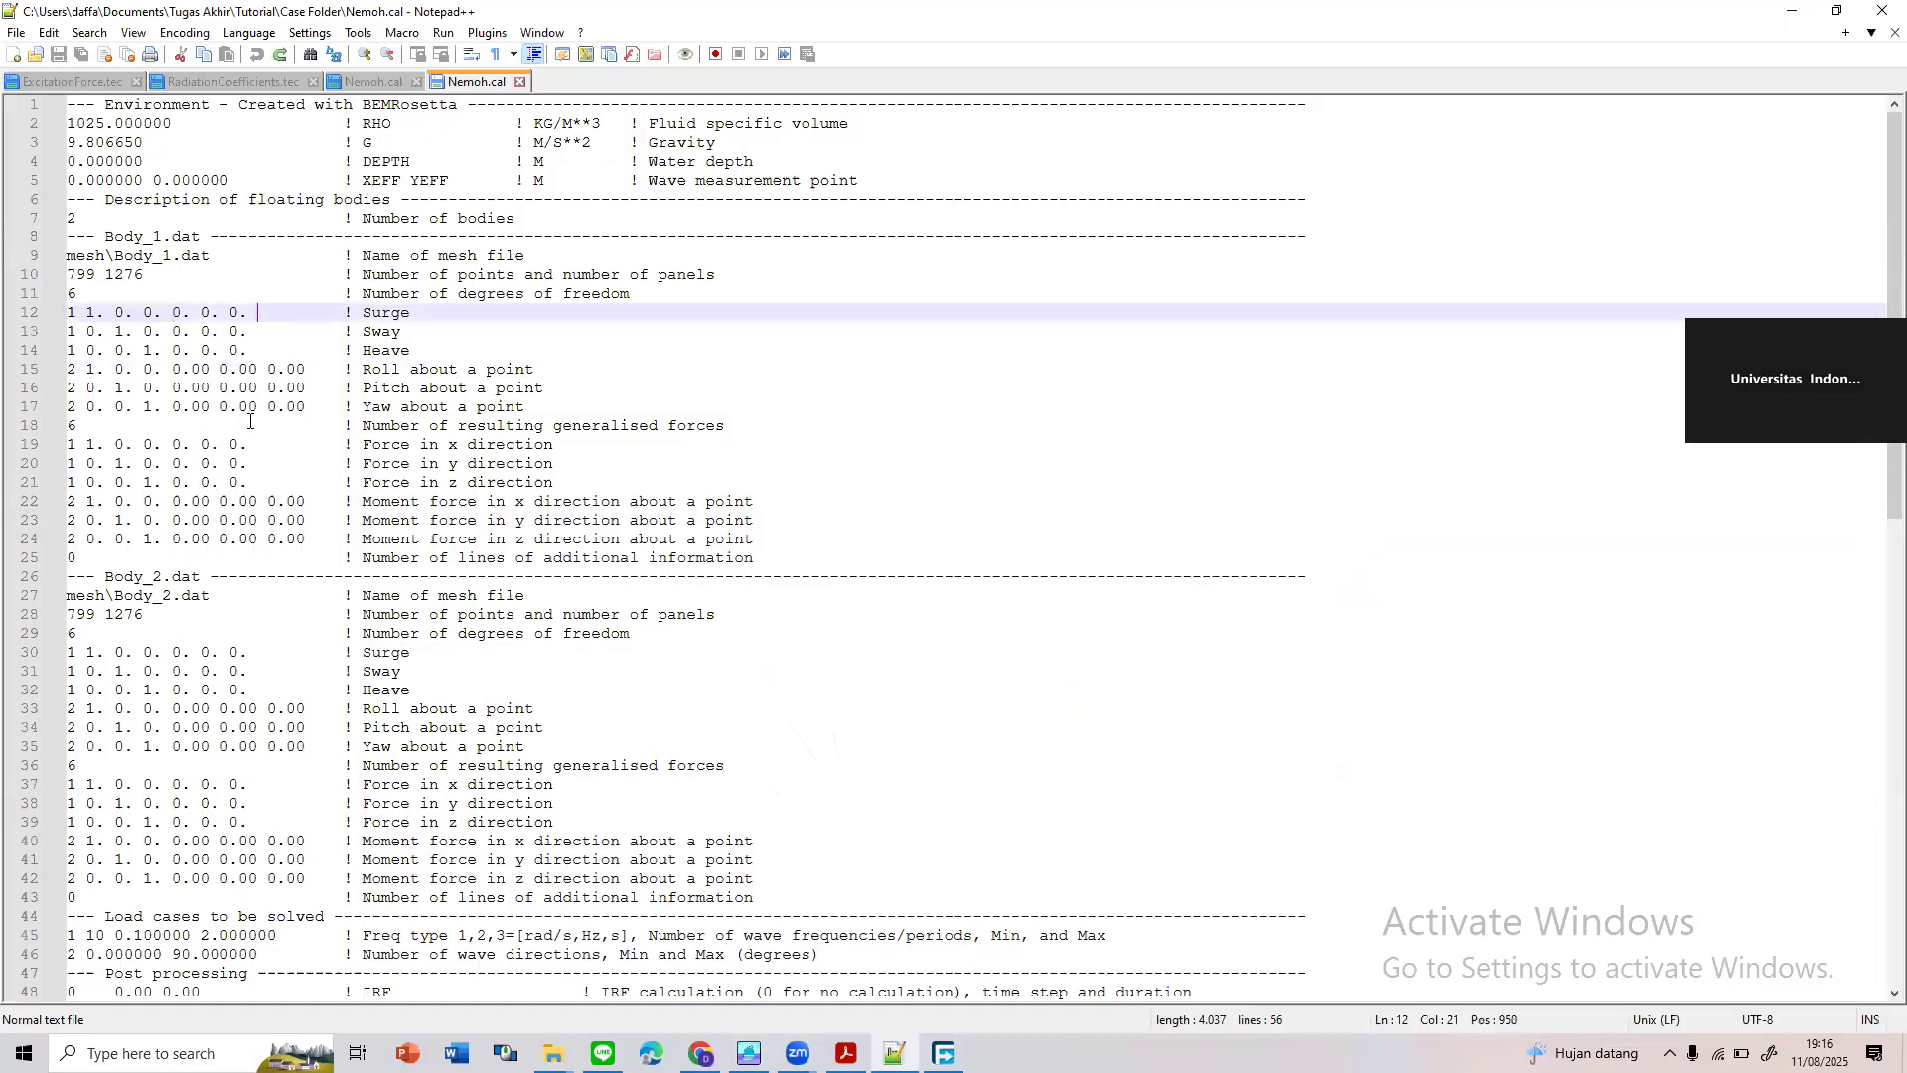
pyautogui.click(240, 653)
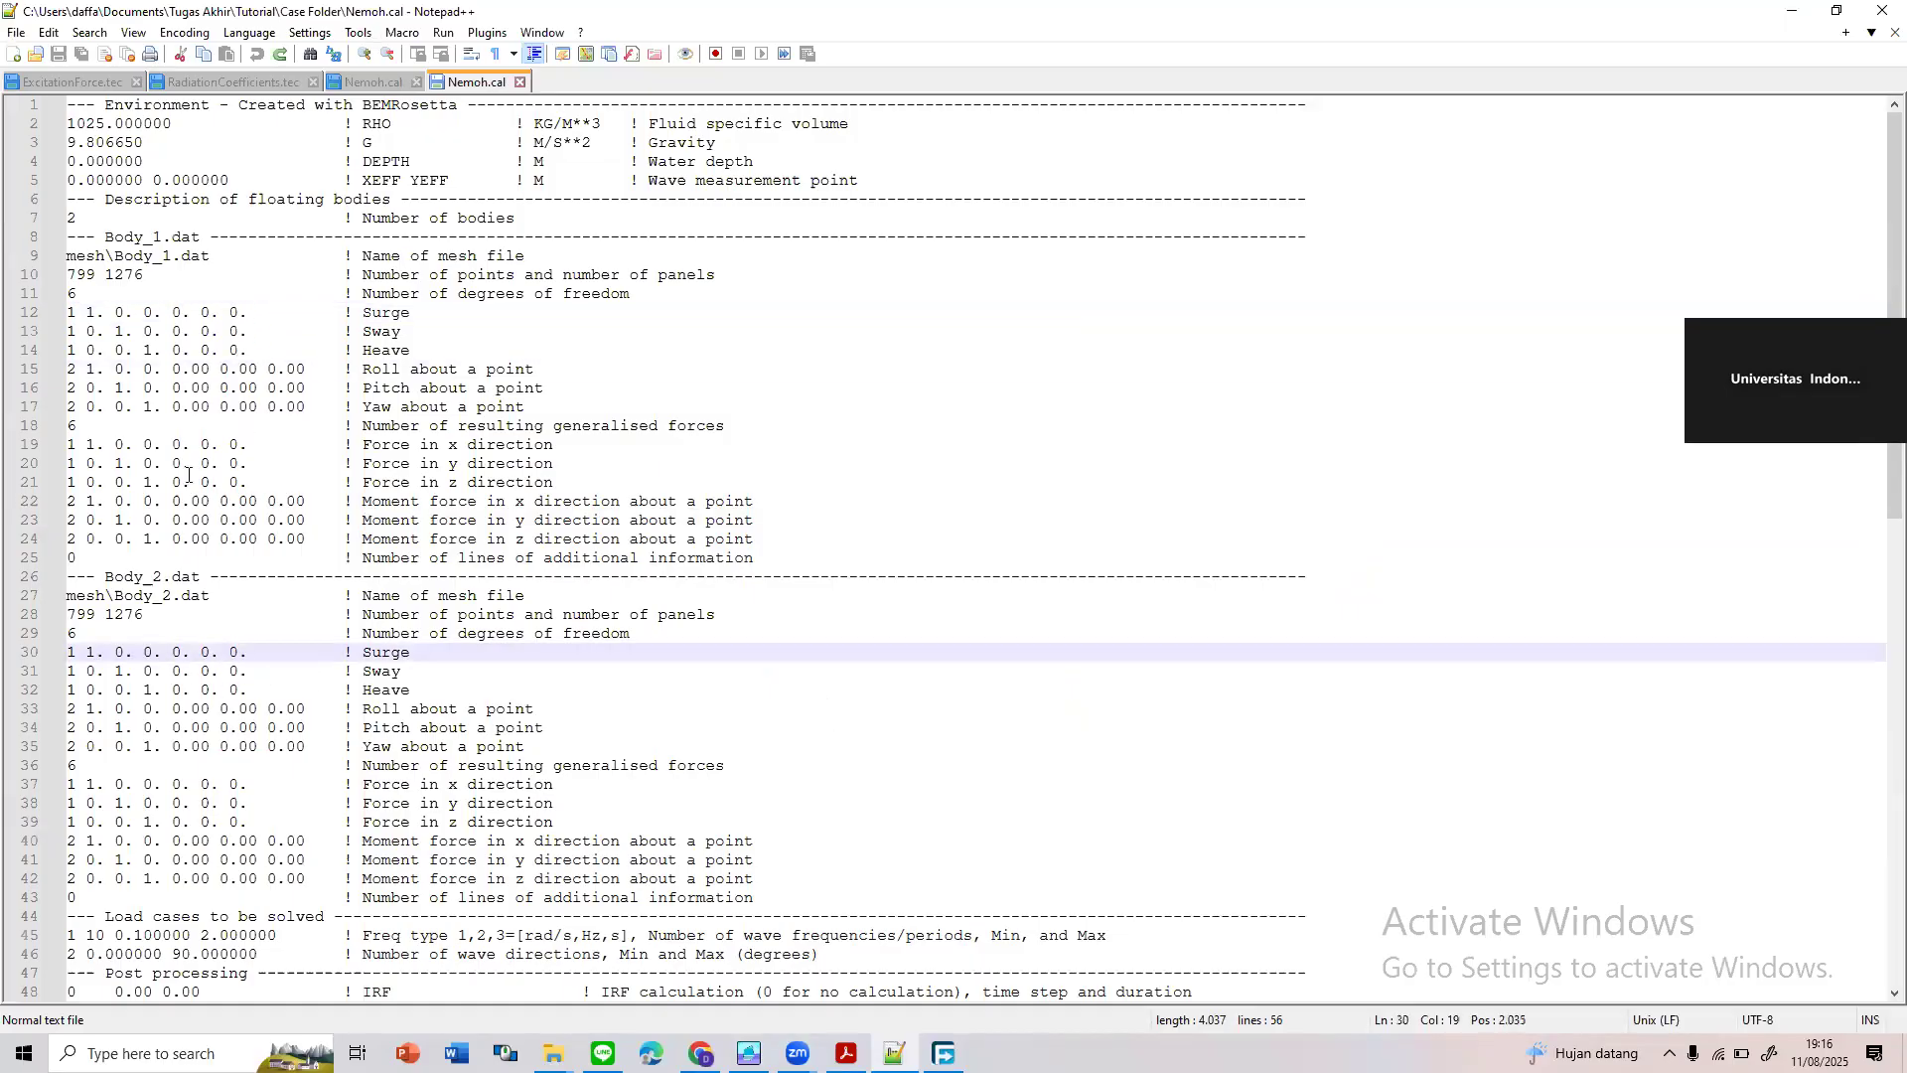
pyautogui.click(267, 331)
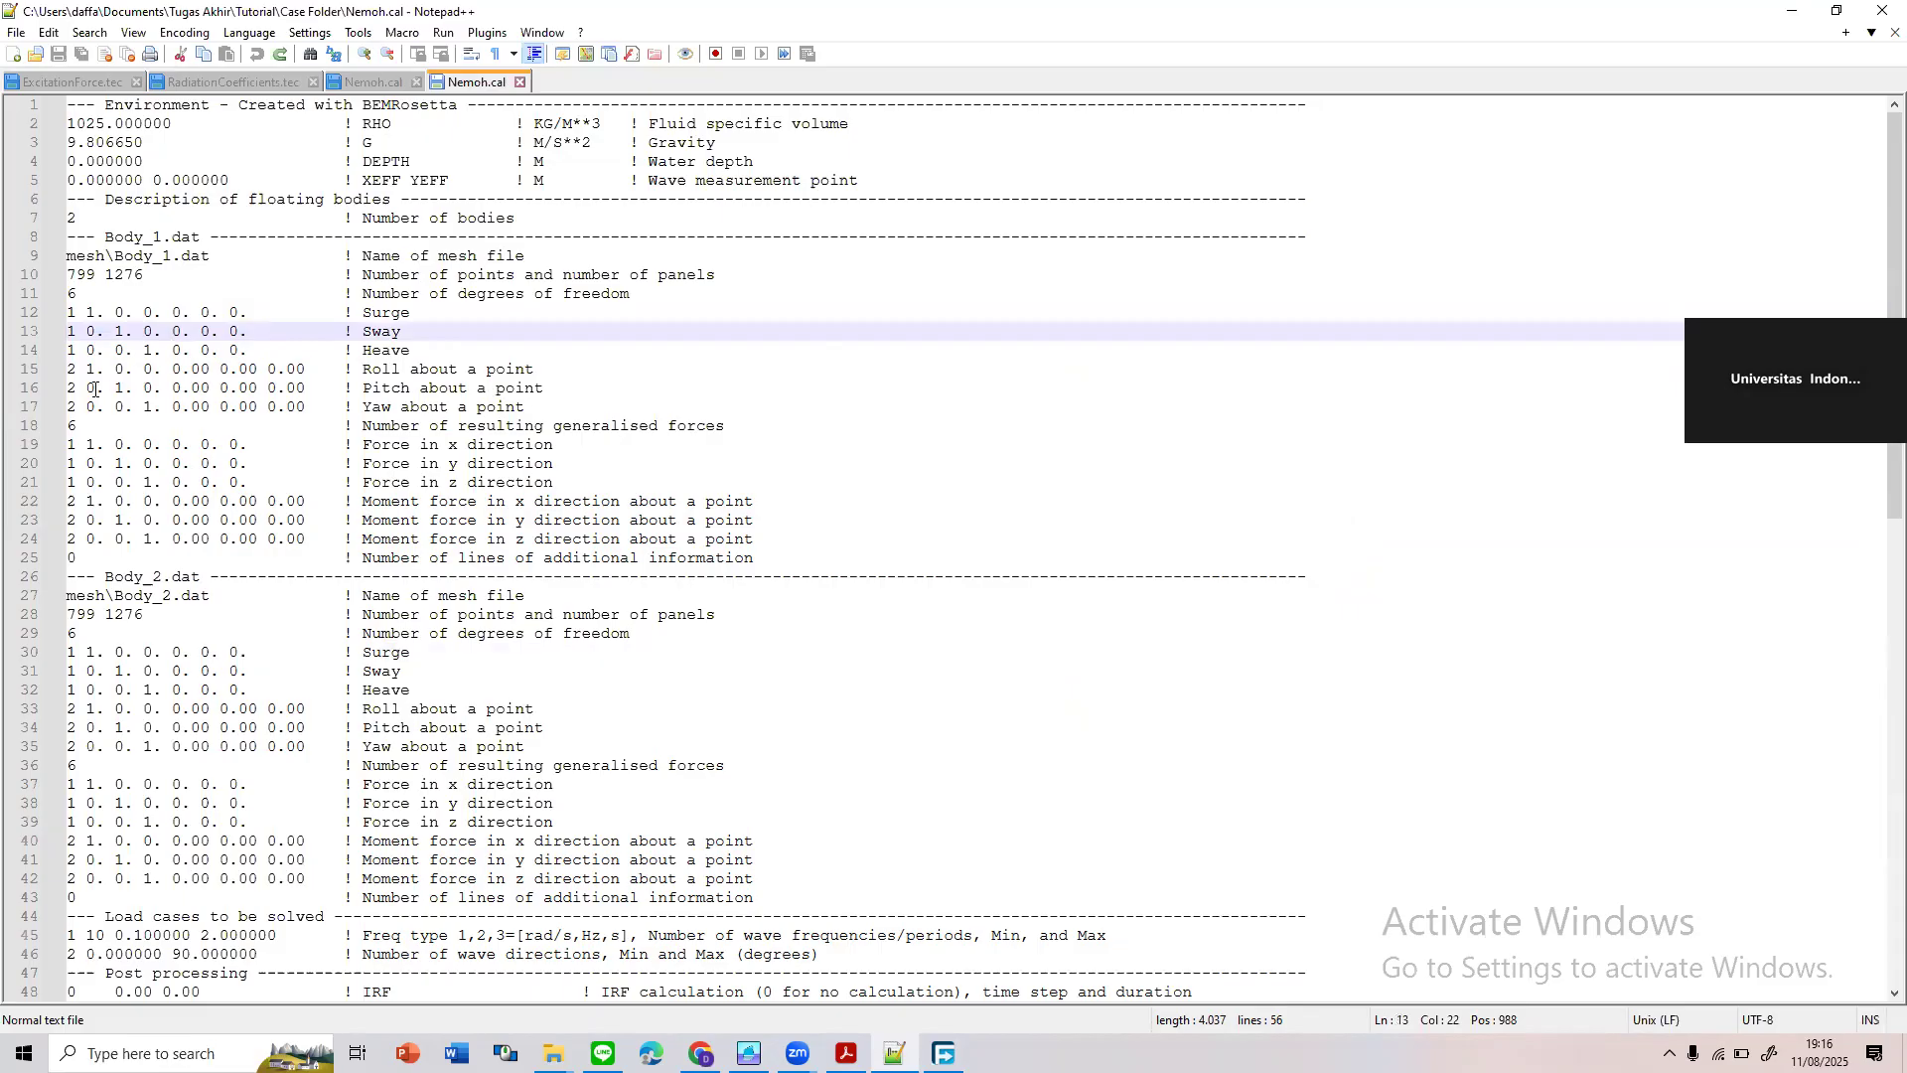
pyautogui.doubleClick(119, 370)
pyautogui.click(48, 370)
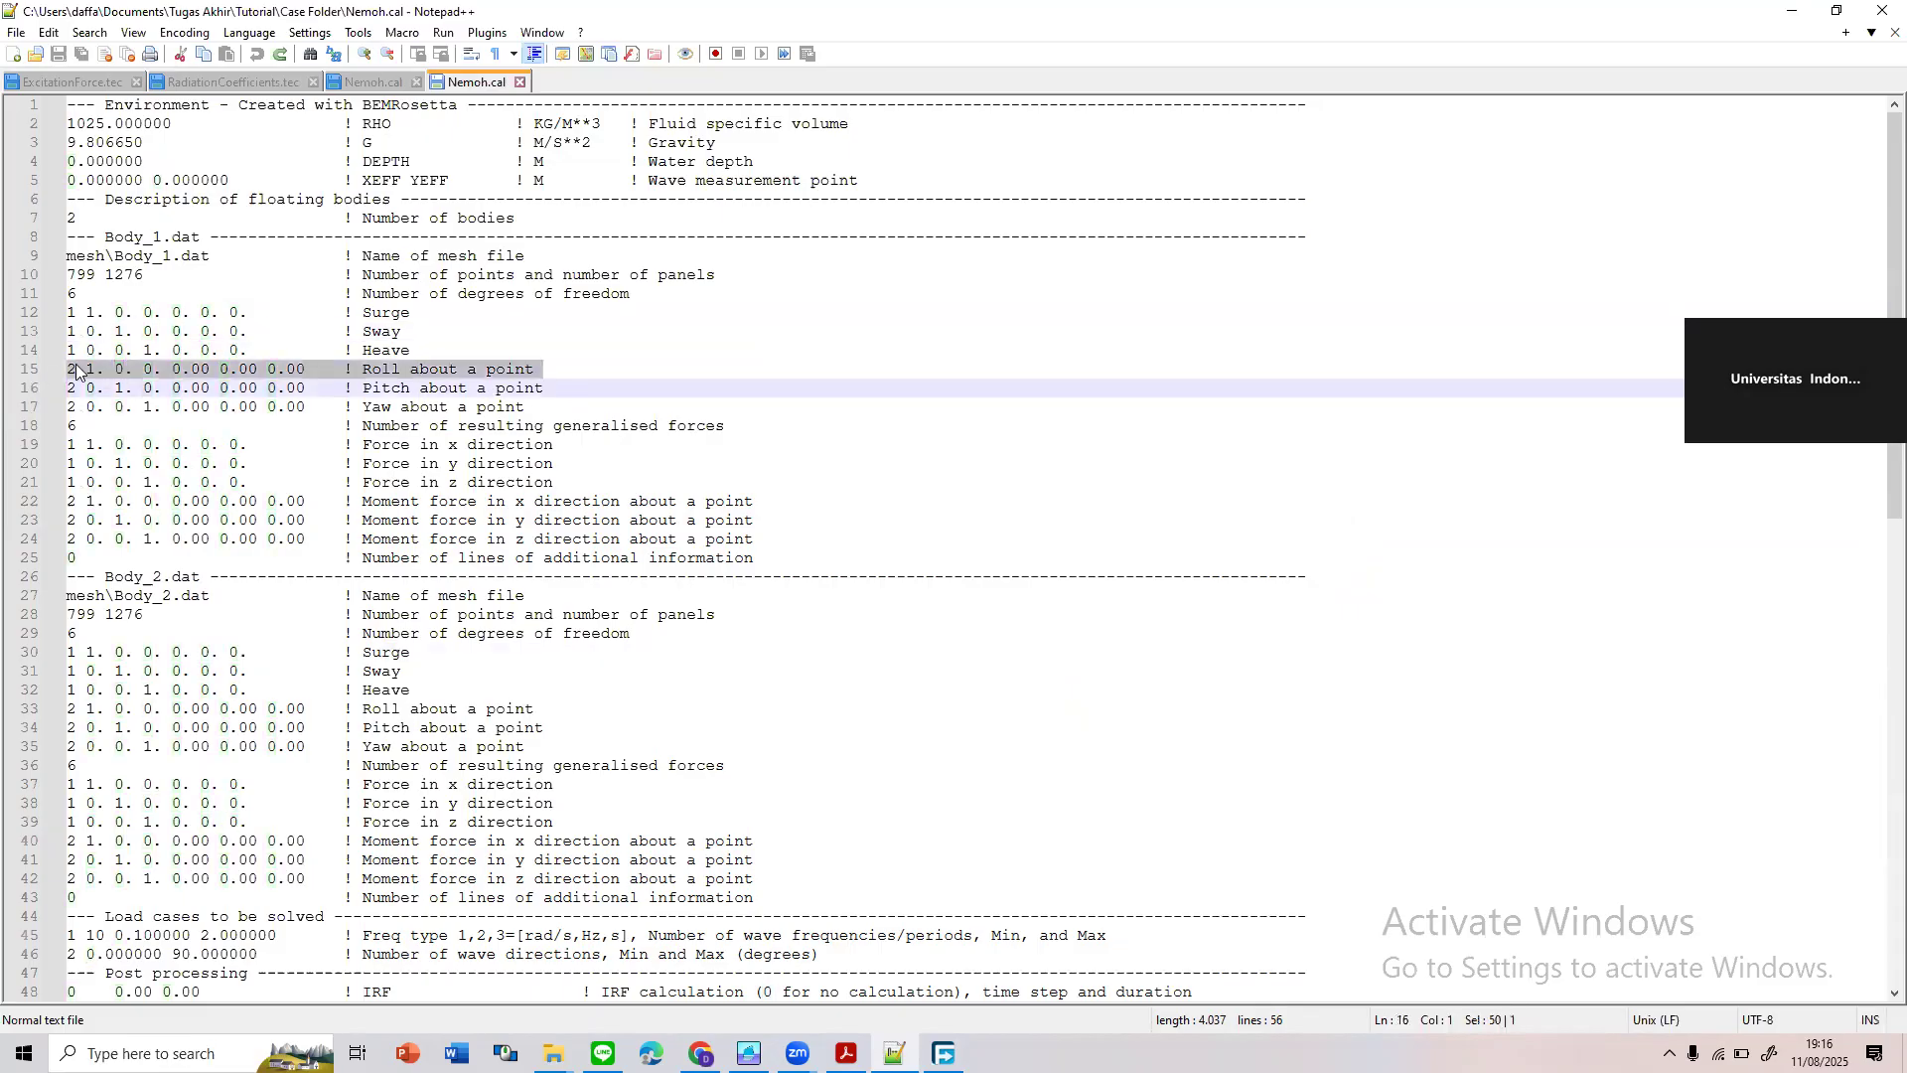
pyautogui.click(73, 369)
pyautogui.doubleClick(70, 367)
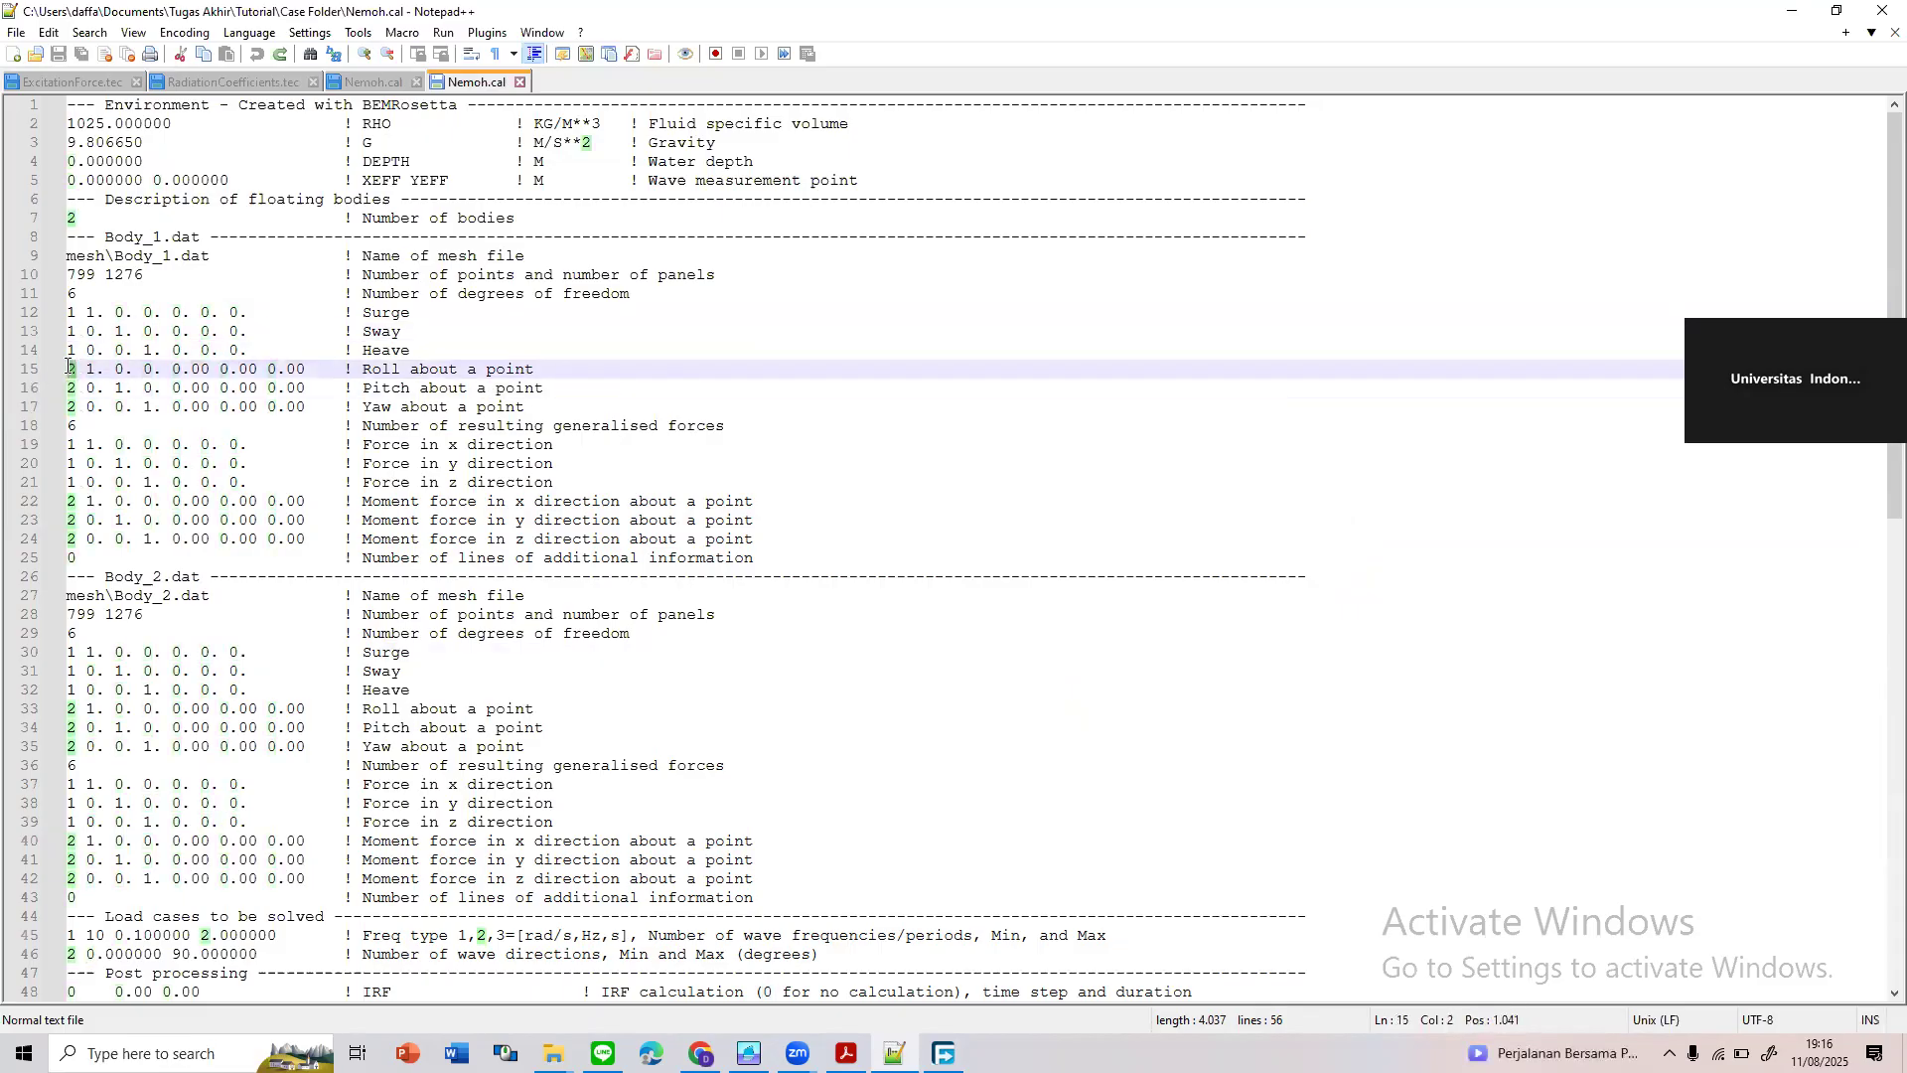
pyautogui.click(76, 367)
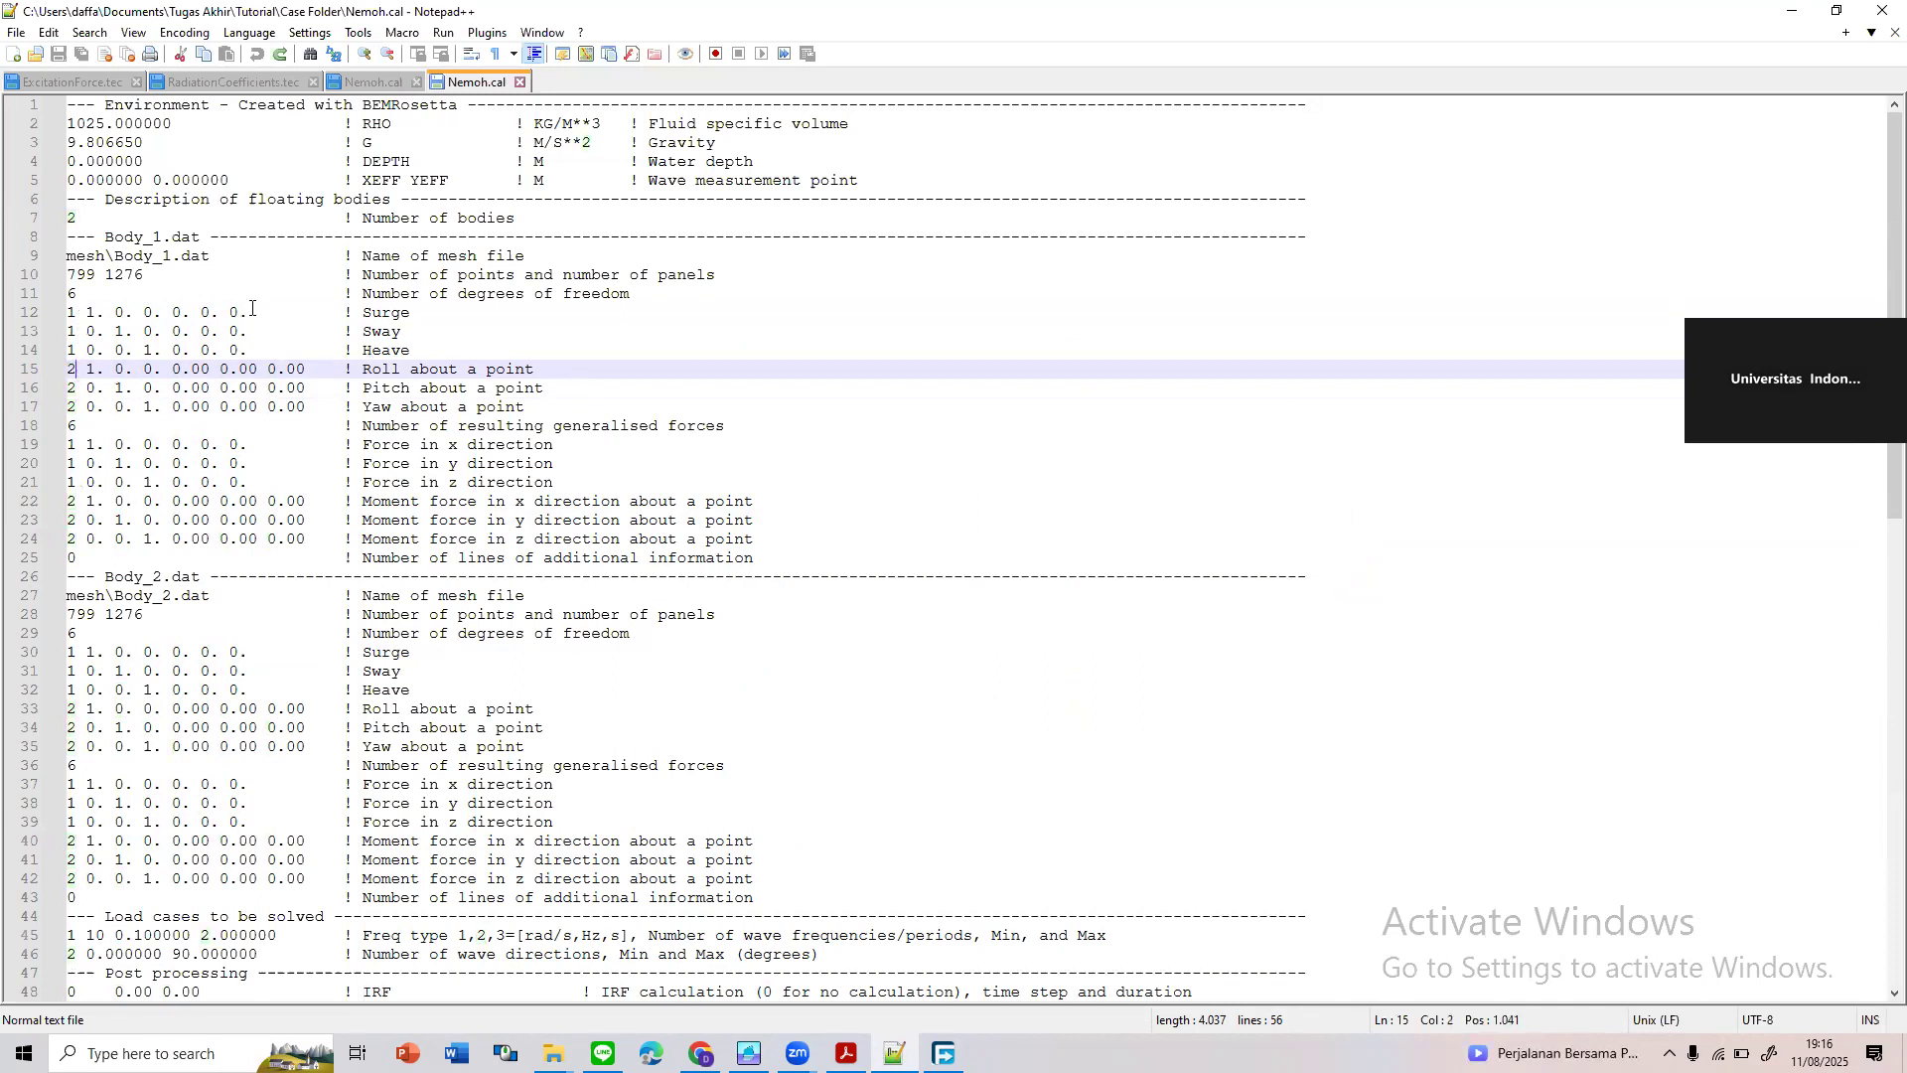
# Examine the axis vectors of Body_1's Roll, Pitch and Yaw lines and the rotation point coordinates of Roll
pyautogui.moveTo(77, 368); pyautogui.dragTo(67, 367)
pyautogui.click(132, 368)
pyautogui.click(141, 391)
pyautogui.click(153, 408)
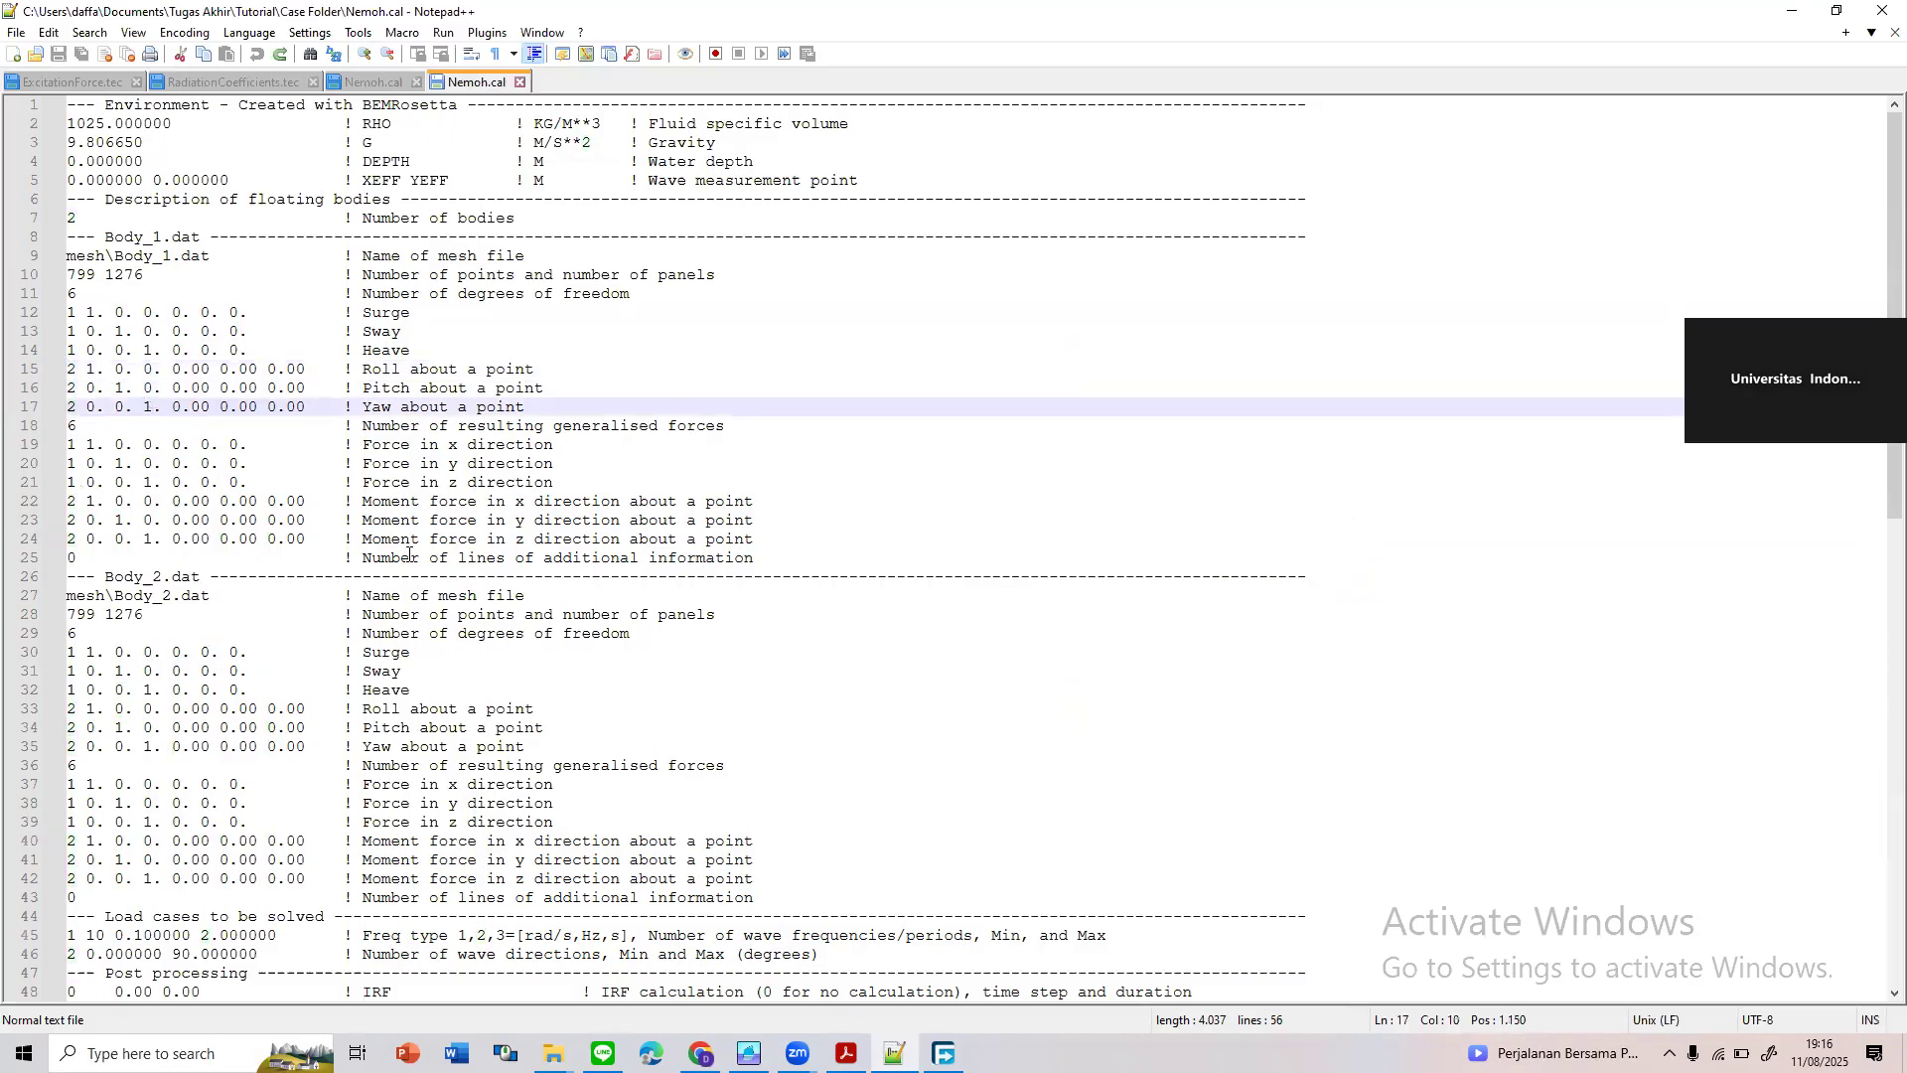
pyautogui.click(110, 369)
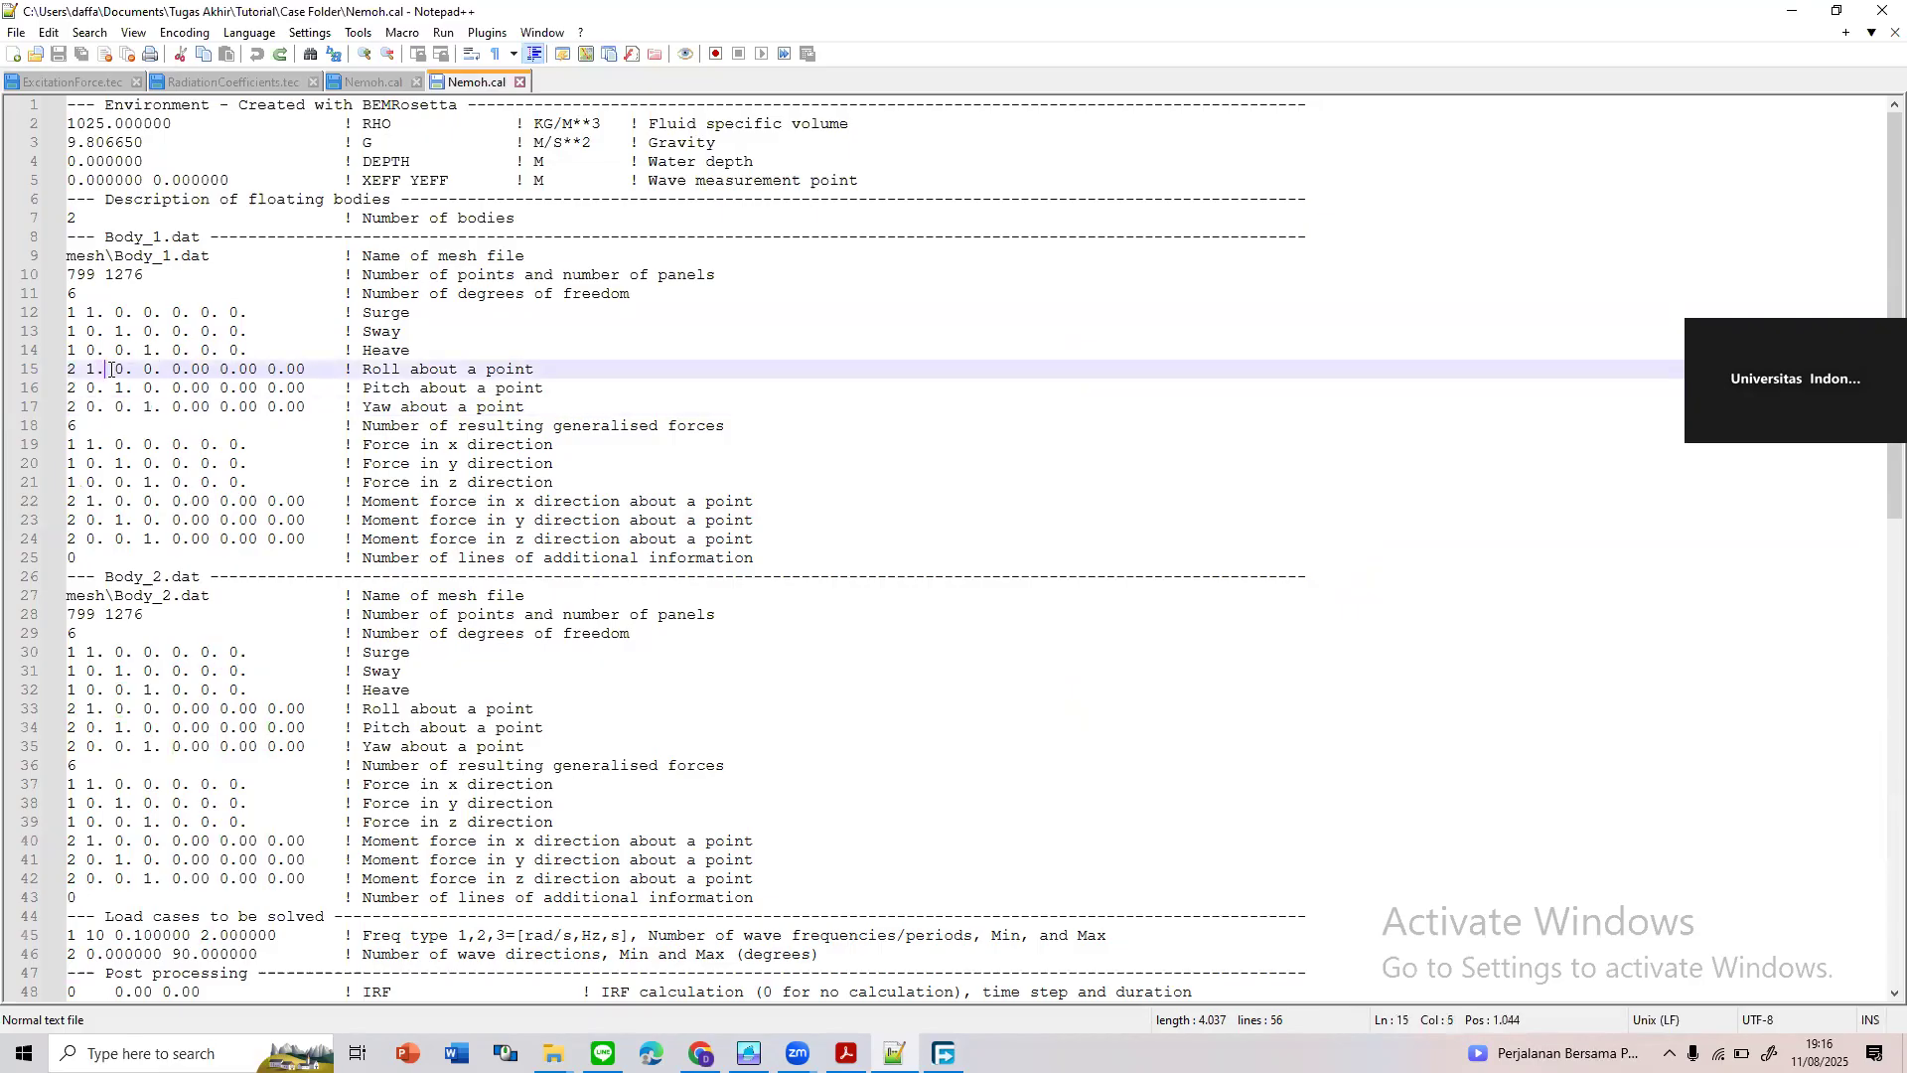
pyautogui.moveTo(115, 389); pyautogui.dragTo(121, 388)
pyautogui.doubleClick(147, 406)
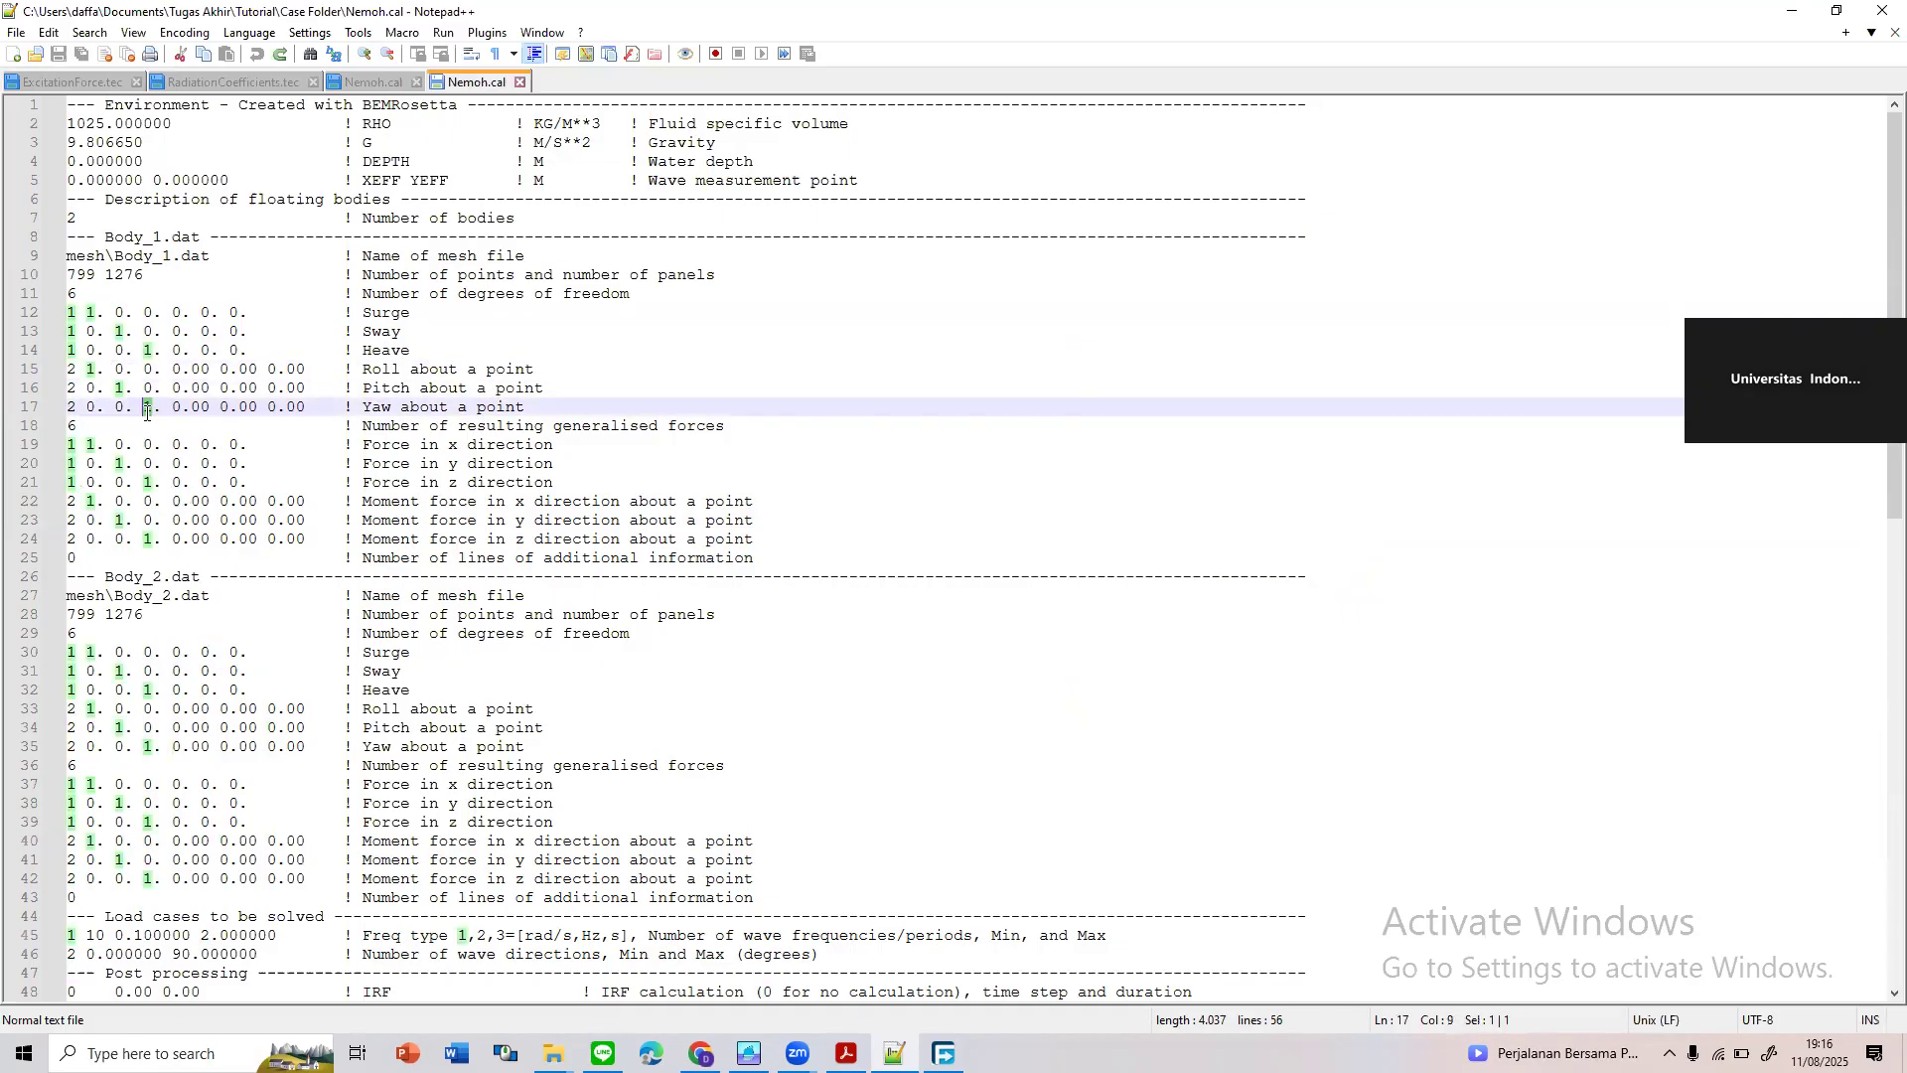
pyautogui.moveTo(177, 369); pyautogui.dragTo(308, 370)
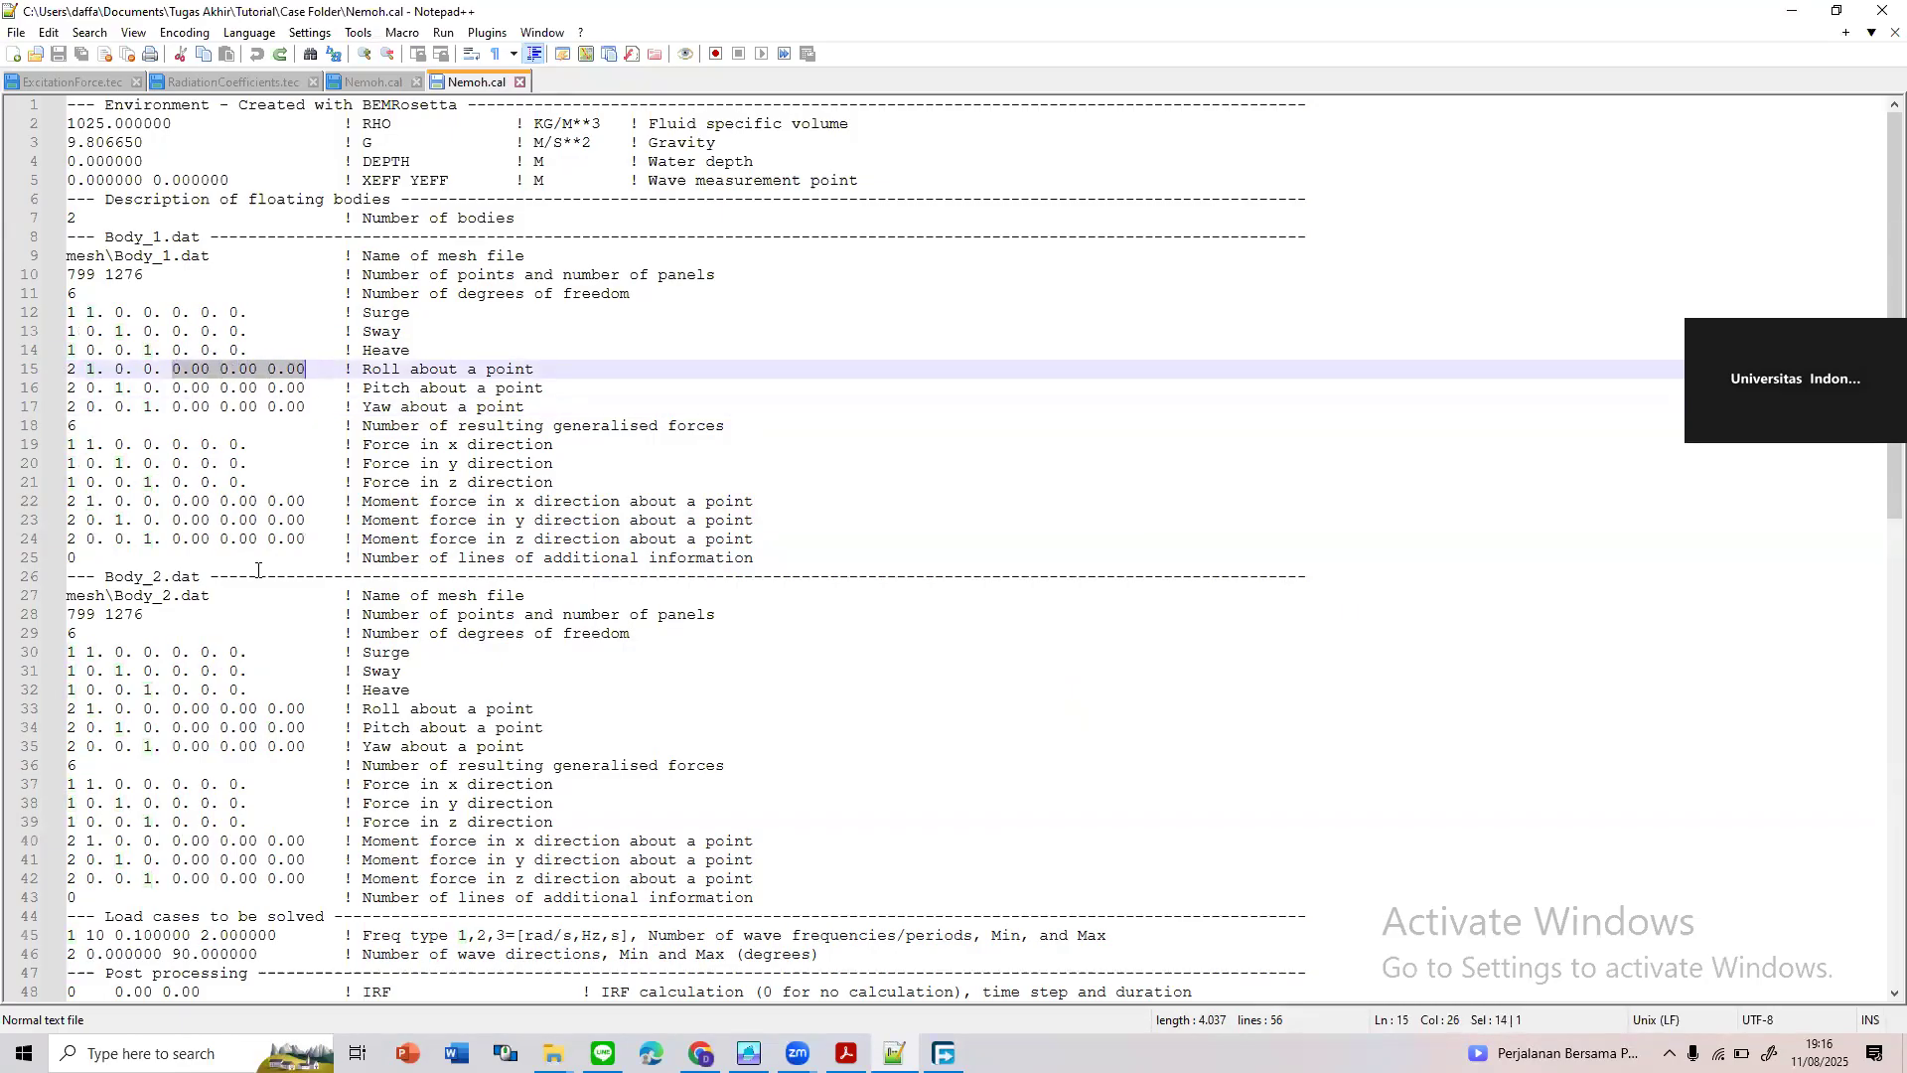
# Review the point coordinates in Body_1's z moment line, the load case and post-processing sections, and Body_2's Surge line
pyautogui.scroll(-3, 264, 549)
pyautogui.scroll(3, 128, 362)
pyautogui.click(202, 349)
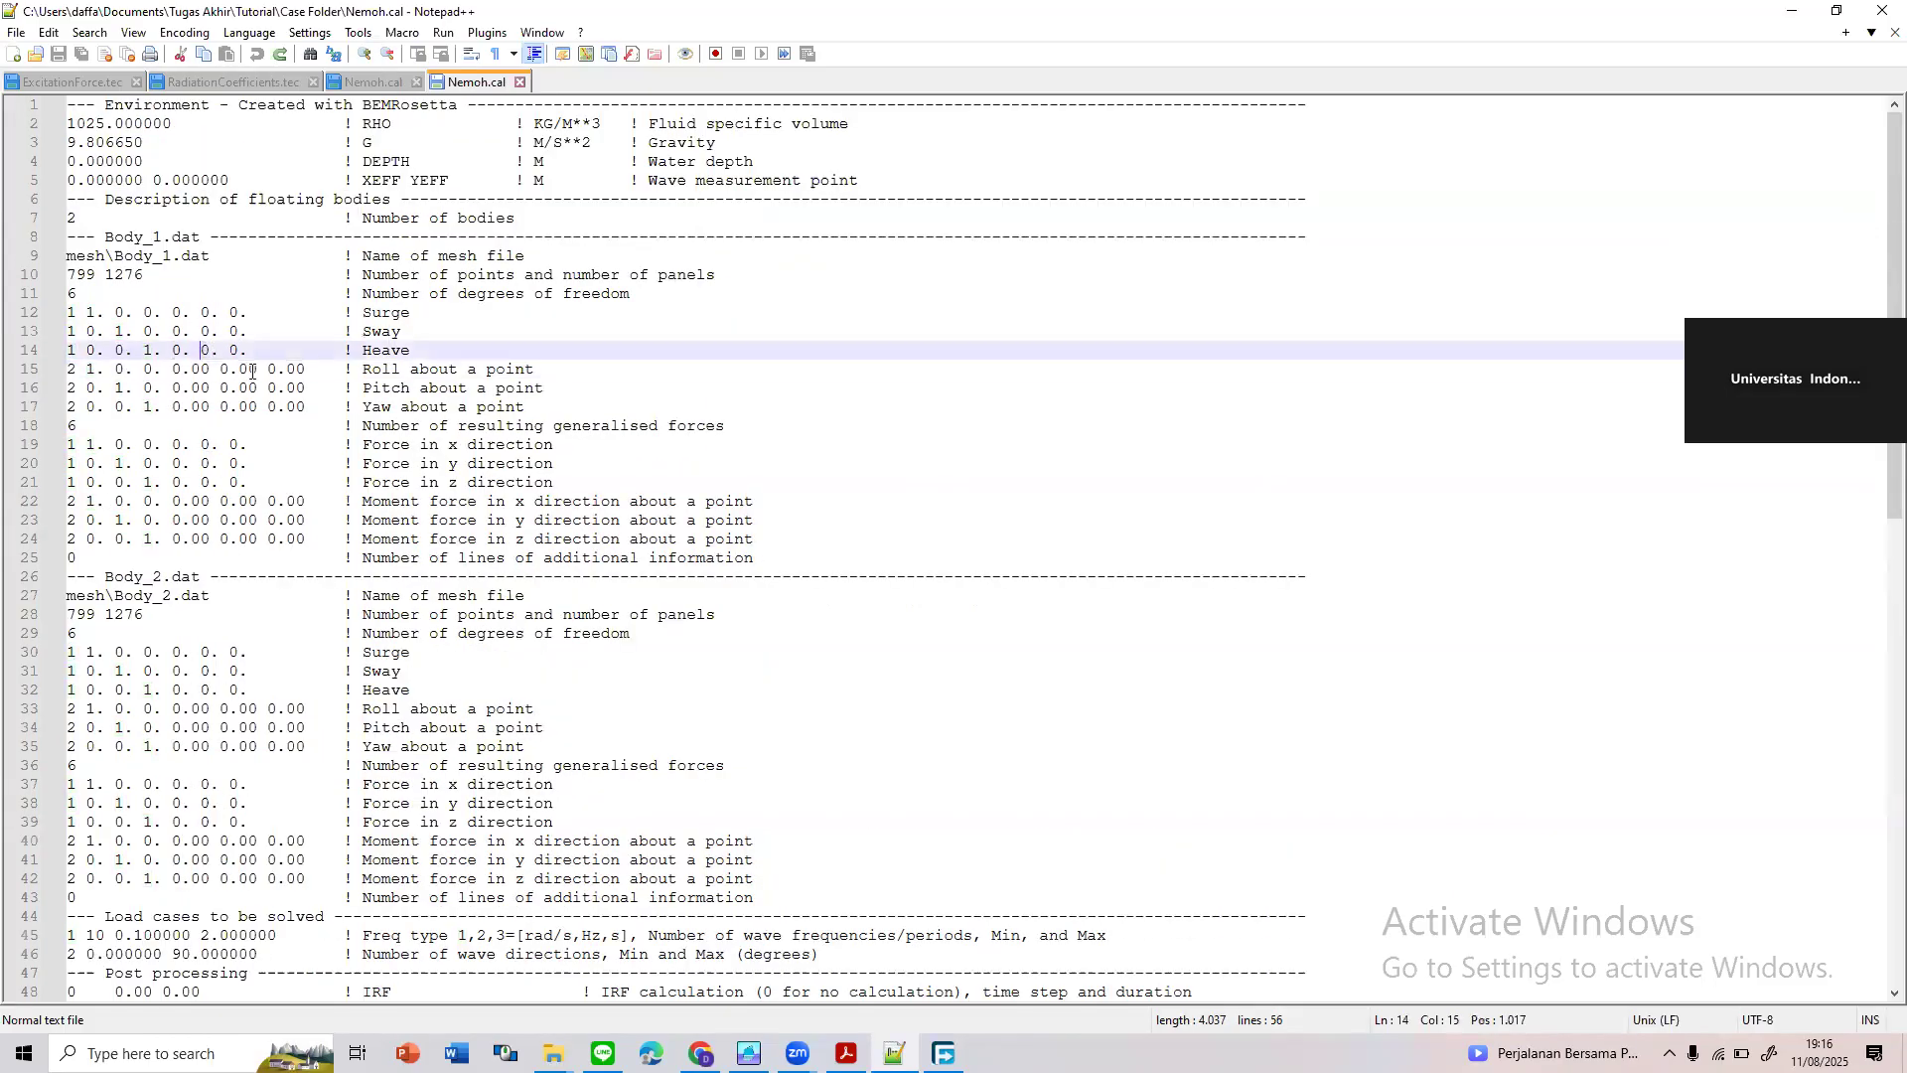
pyautogui.moveTo(163, 539); pyautogui.dragTo(259, 538)
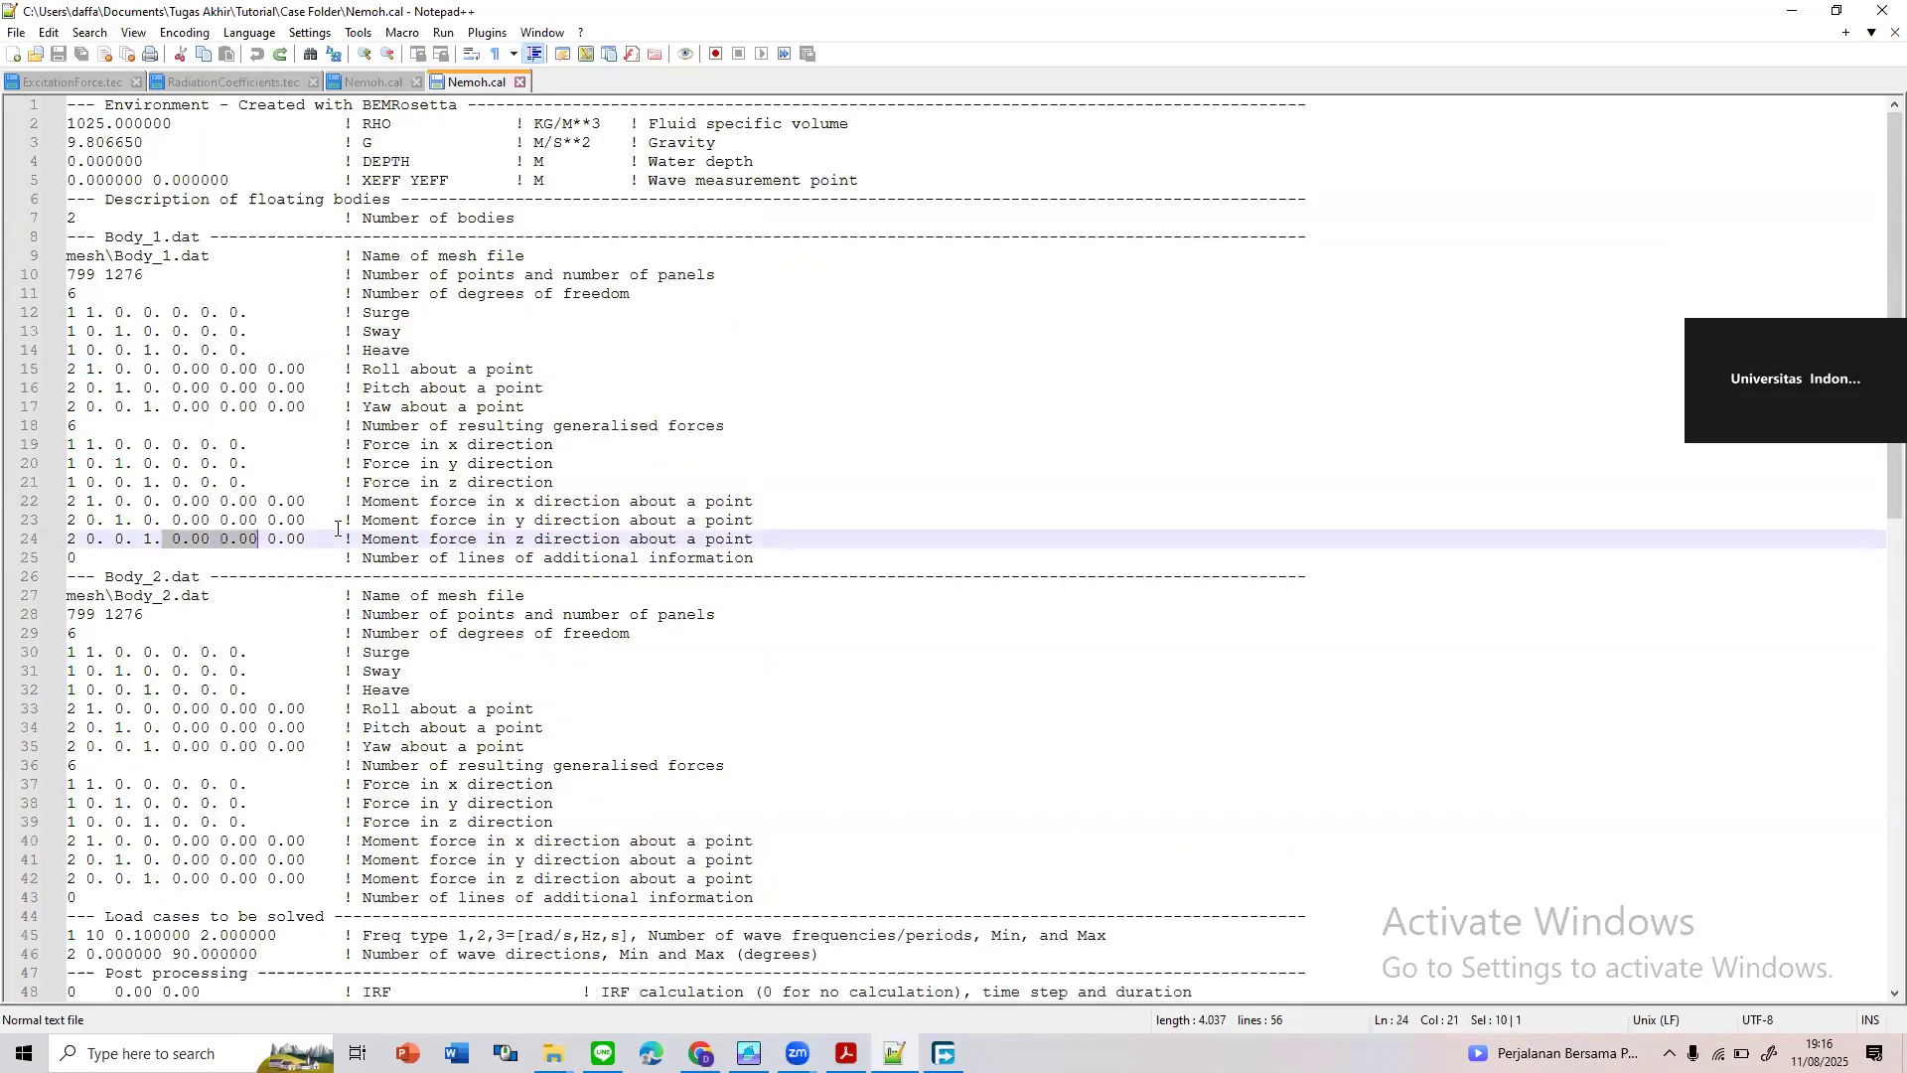
pyautogui.scroll(-6, 309, 467)
pyautogui.scroll(3, 283, 264)
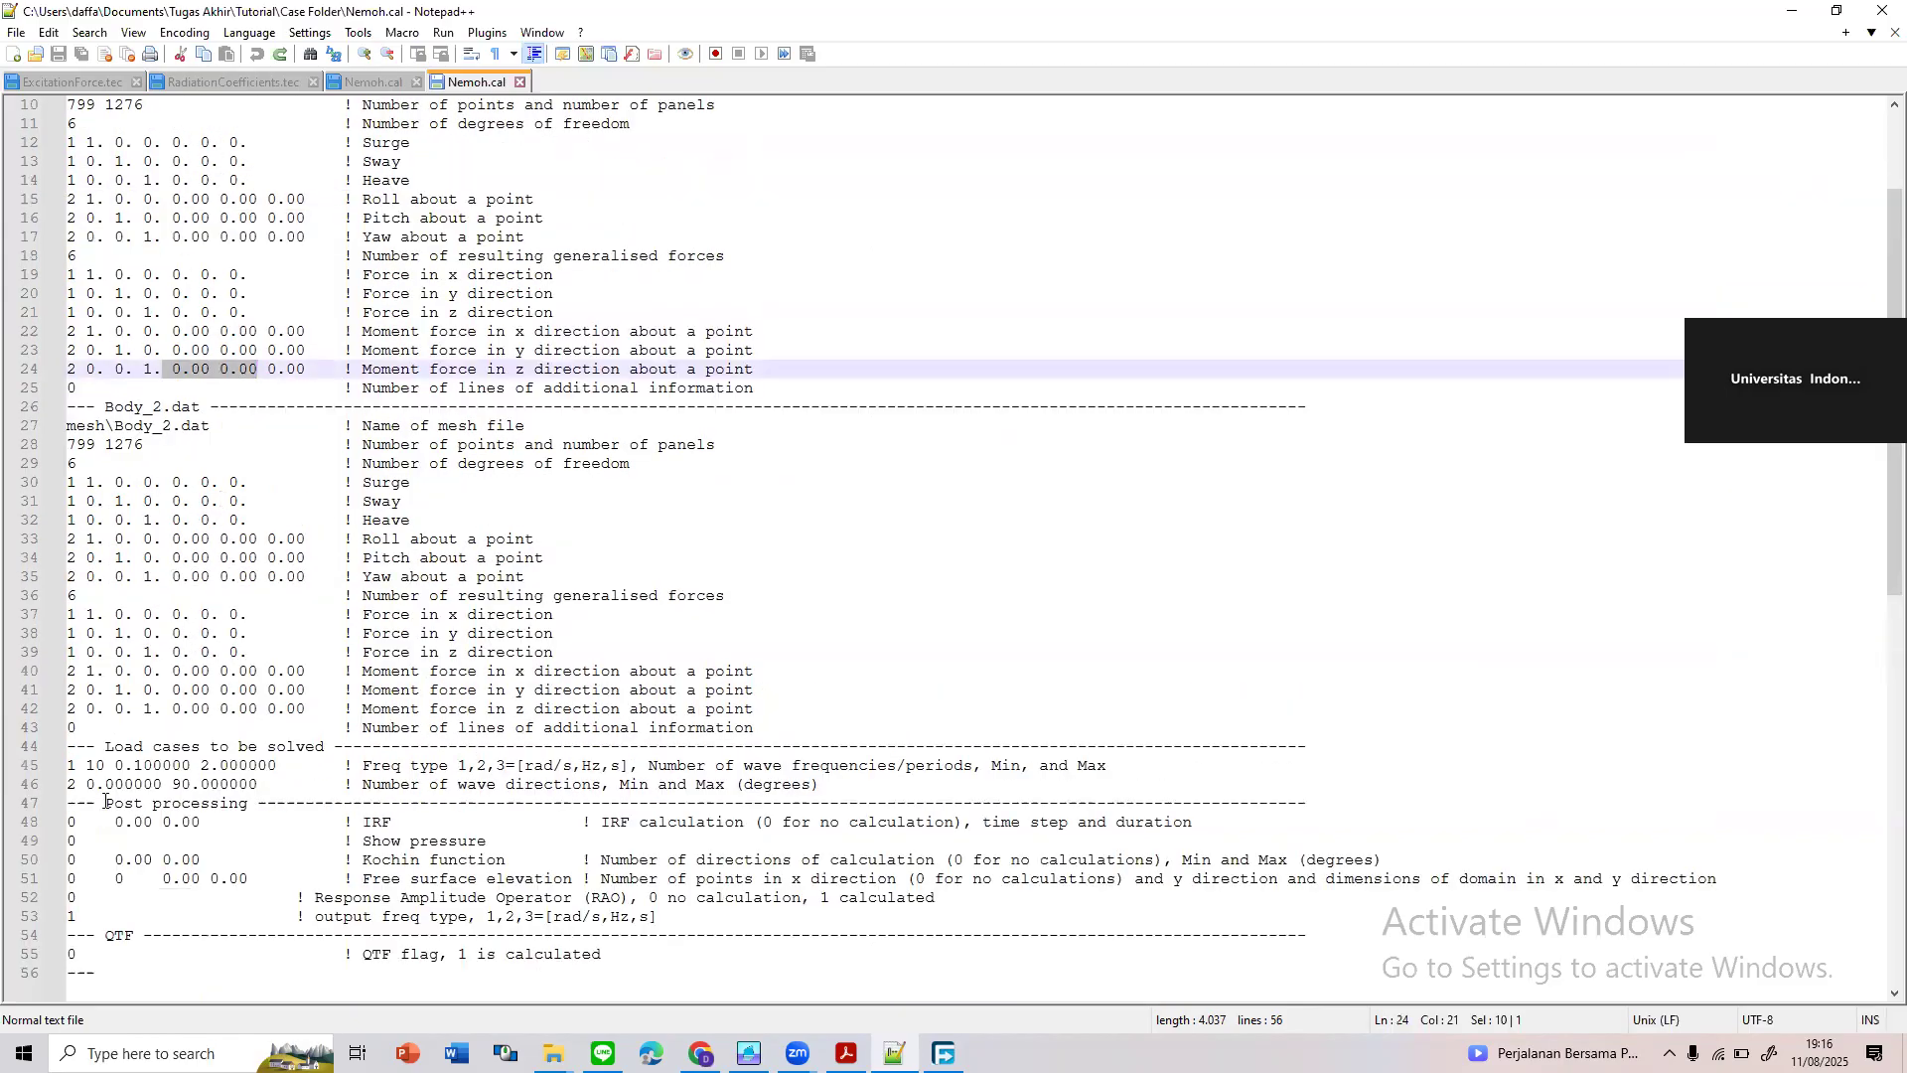
pyautogui.scroll(3, 283, 340)
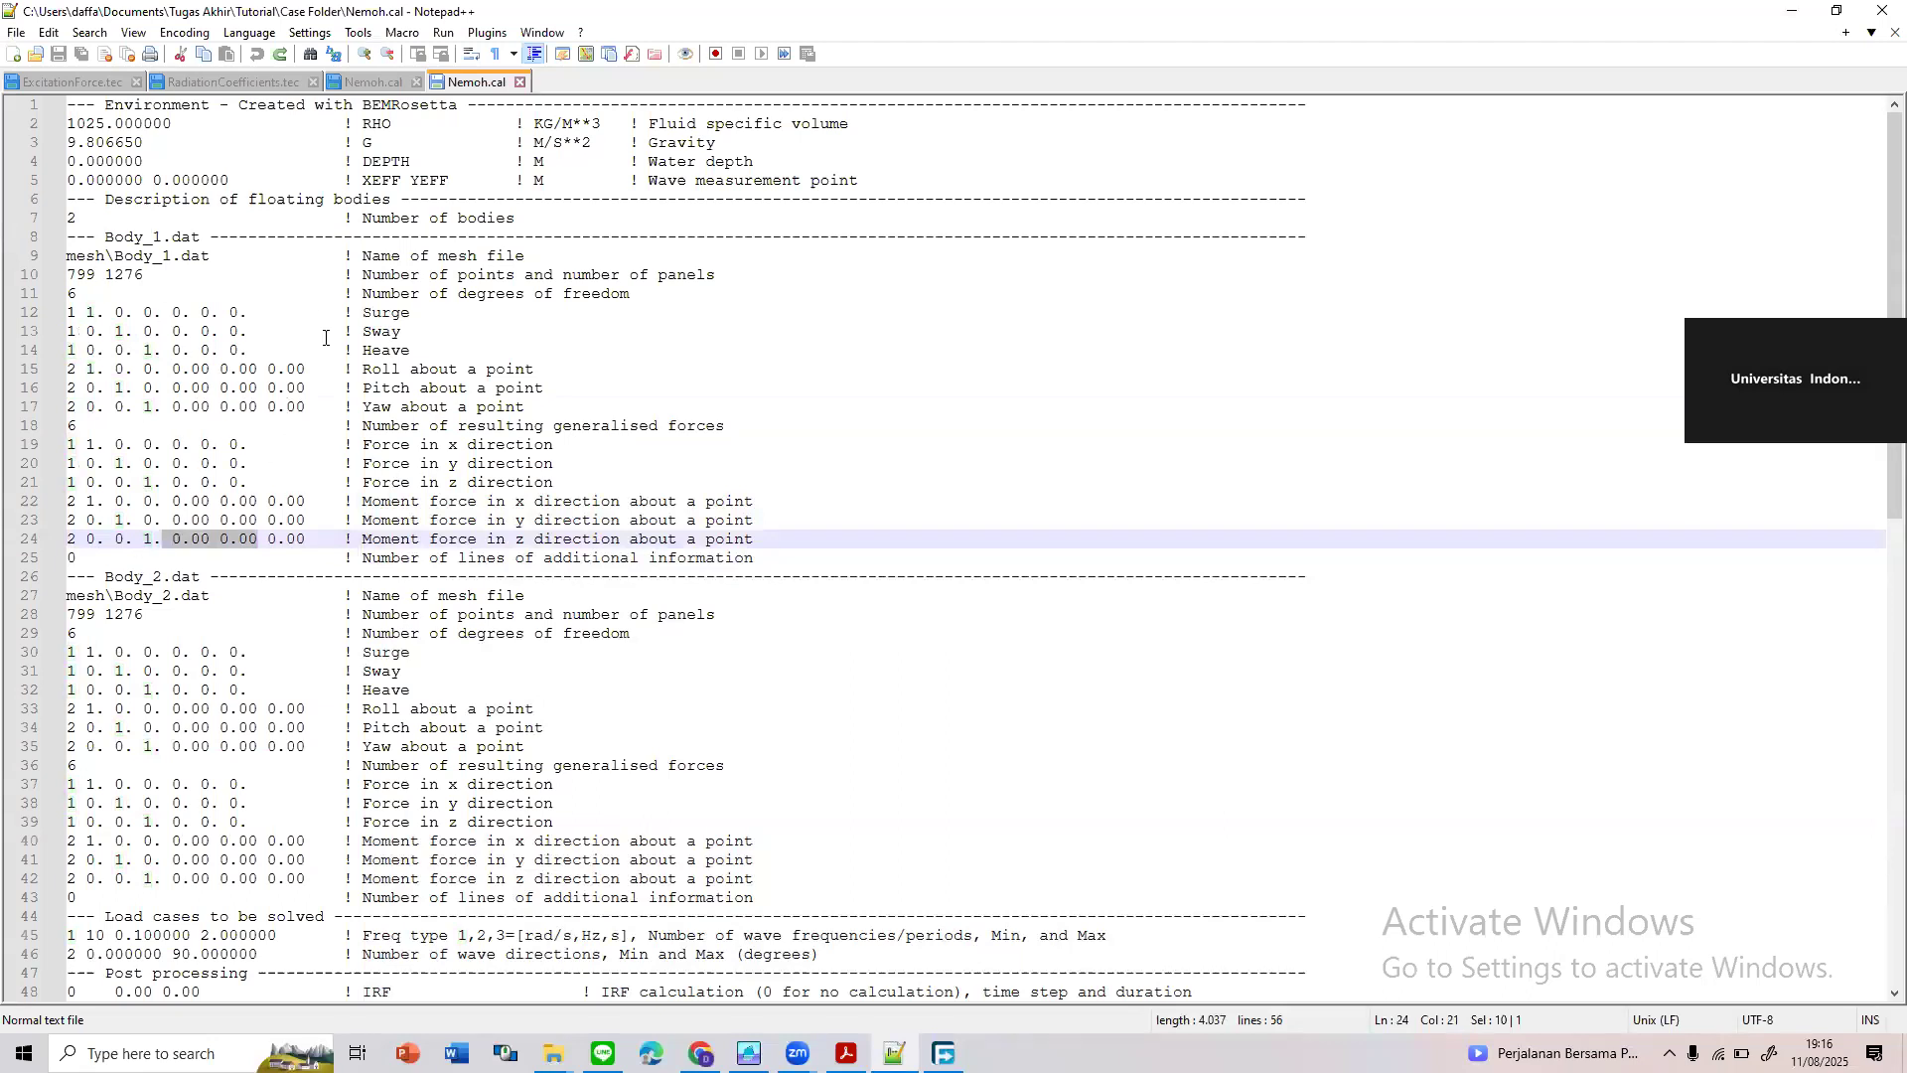
pyautogui.click(321, 296)
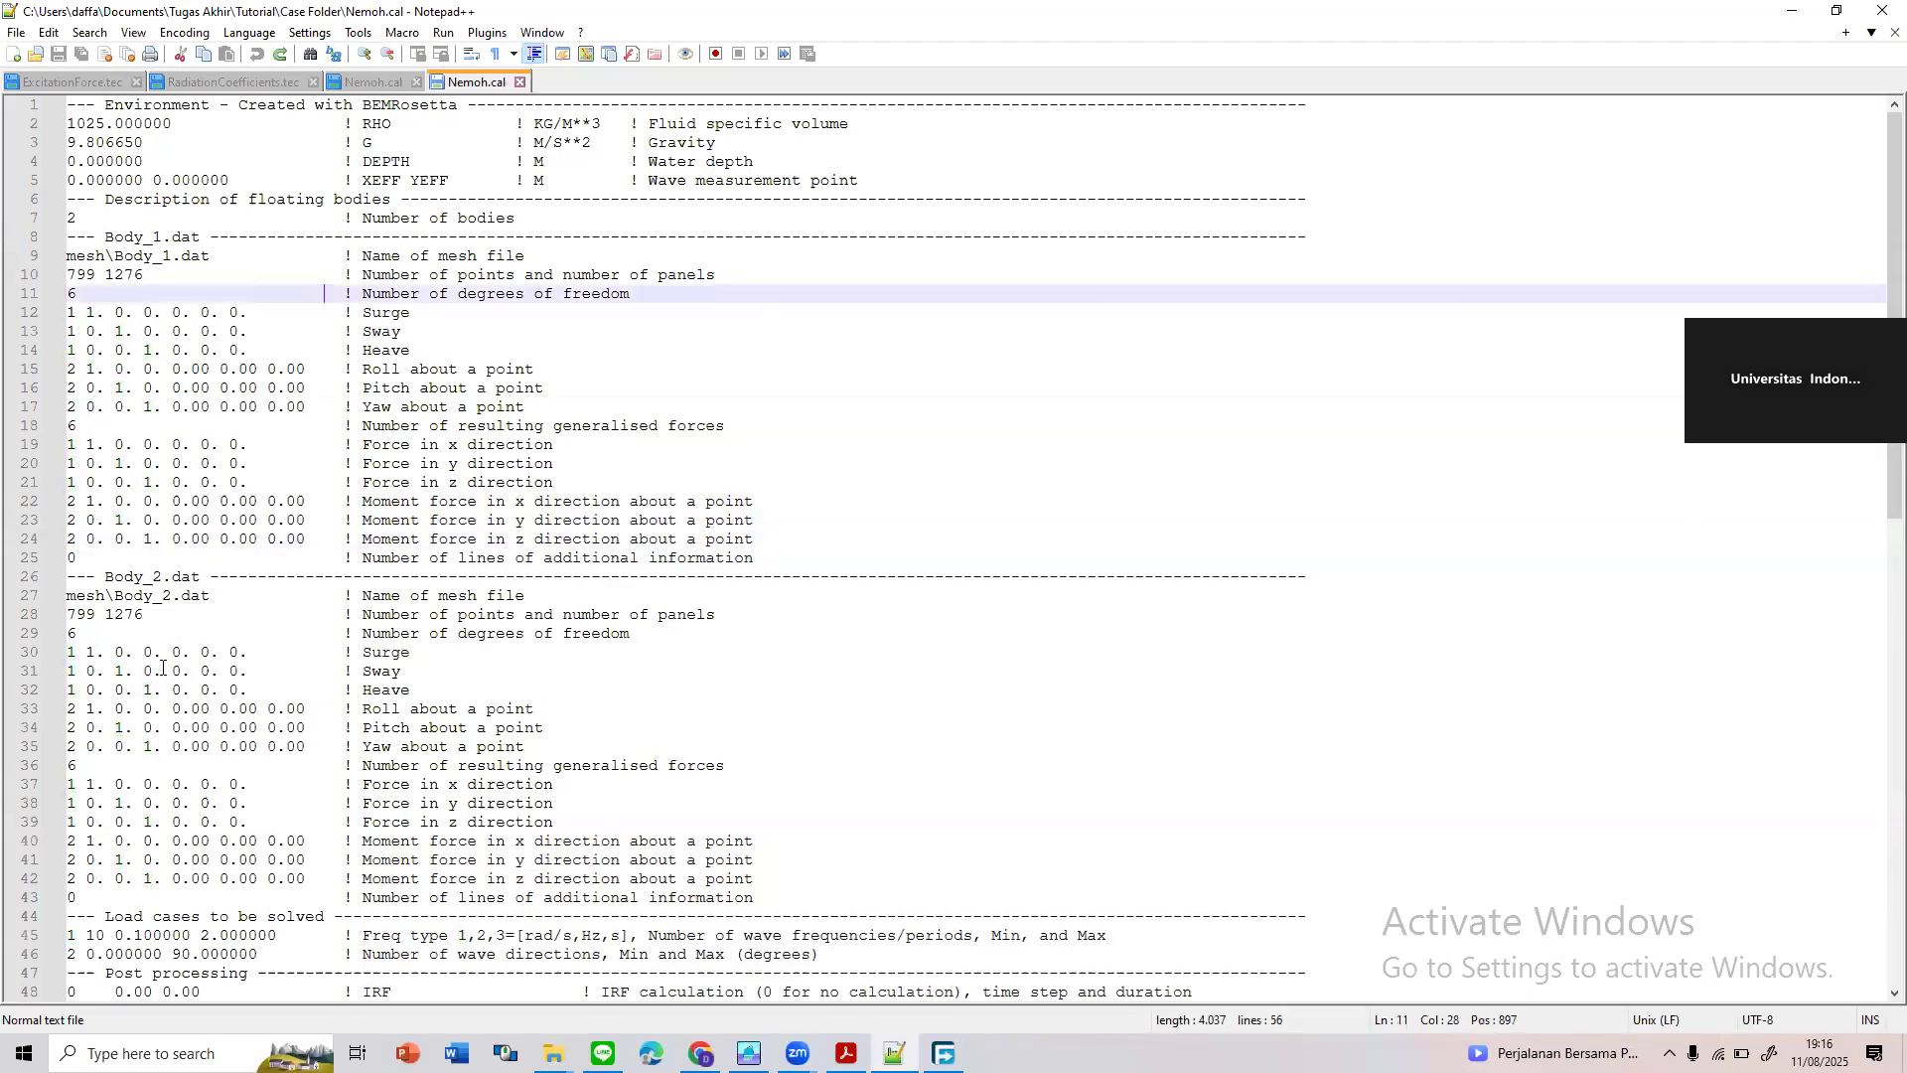
pyautogui.scroll(-3, 174, 656)
pyautogui.click(189, 485)
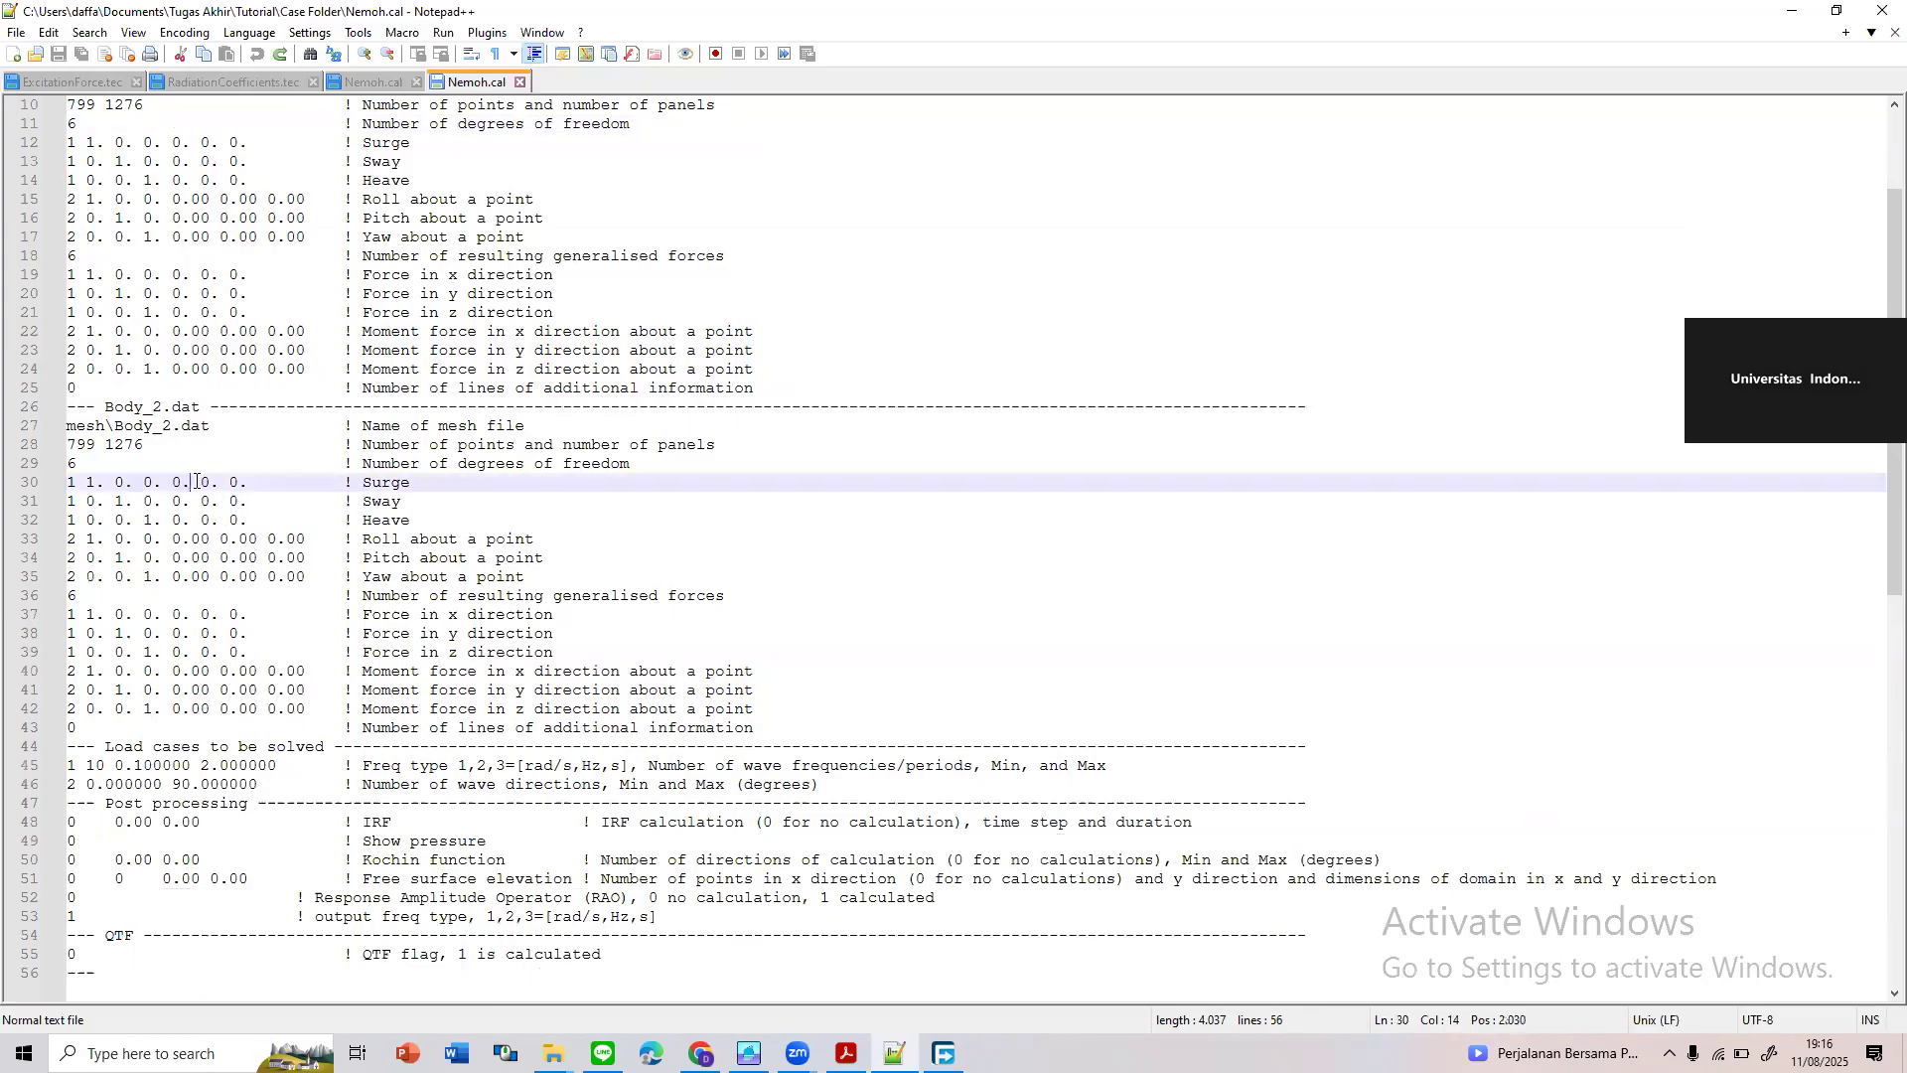
# Set the x coordinate after the direction vector to 2 in Body_2's Surge, Sway and Heave lines
pyautogui.press('Left')
pyautogui.press('BackSpace')
pyautogui.write('2')
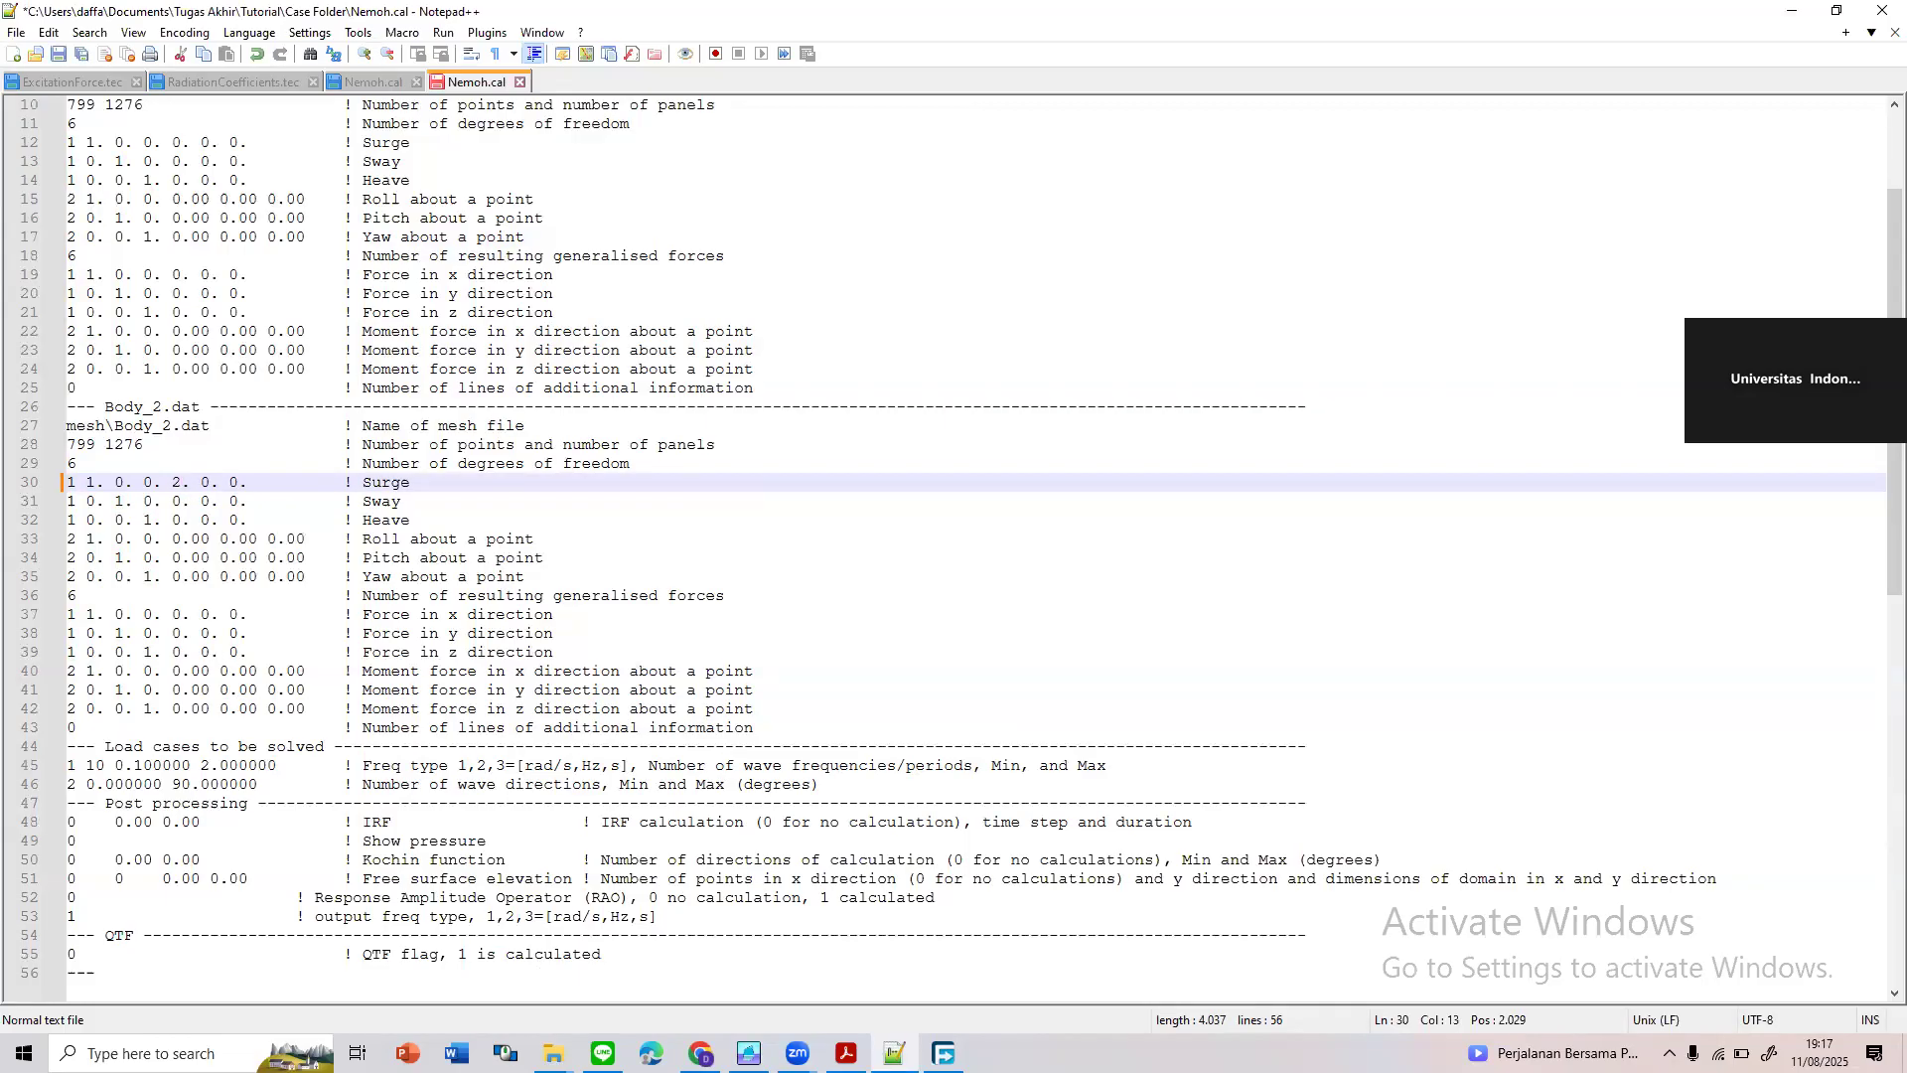
pyautogui.press('Down')
pyautogui.press('BackSpace')
pyautogui.write('2')
pyautogui.press('Down')
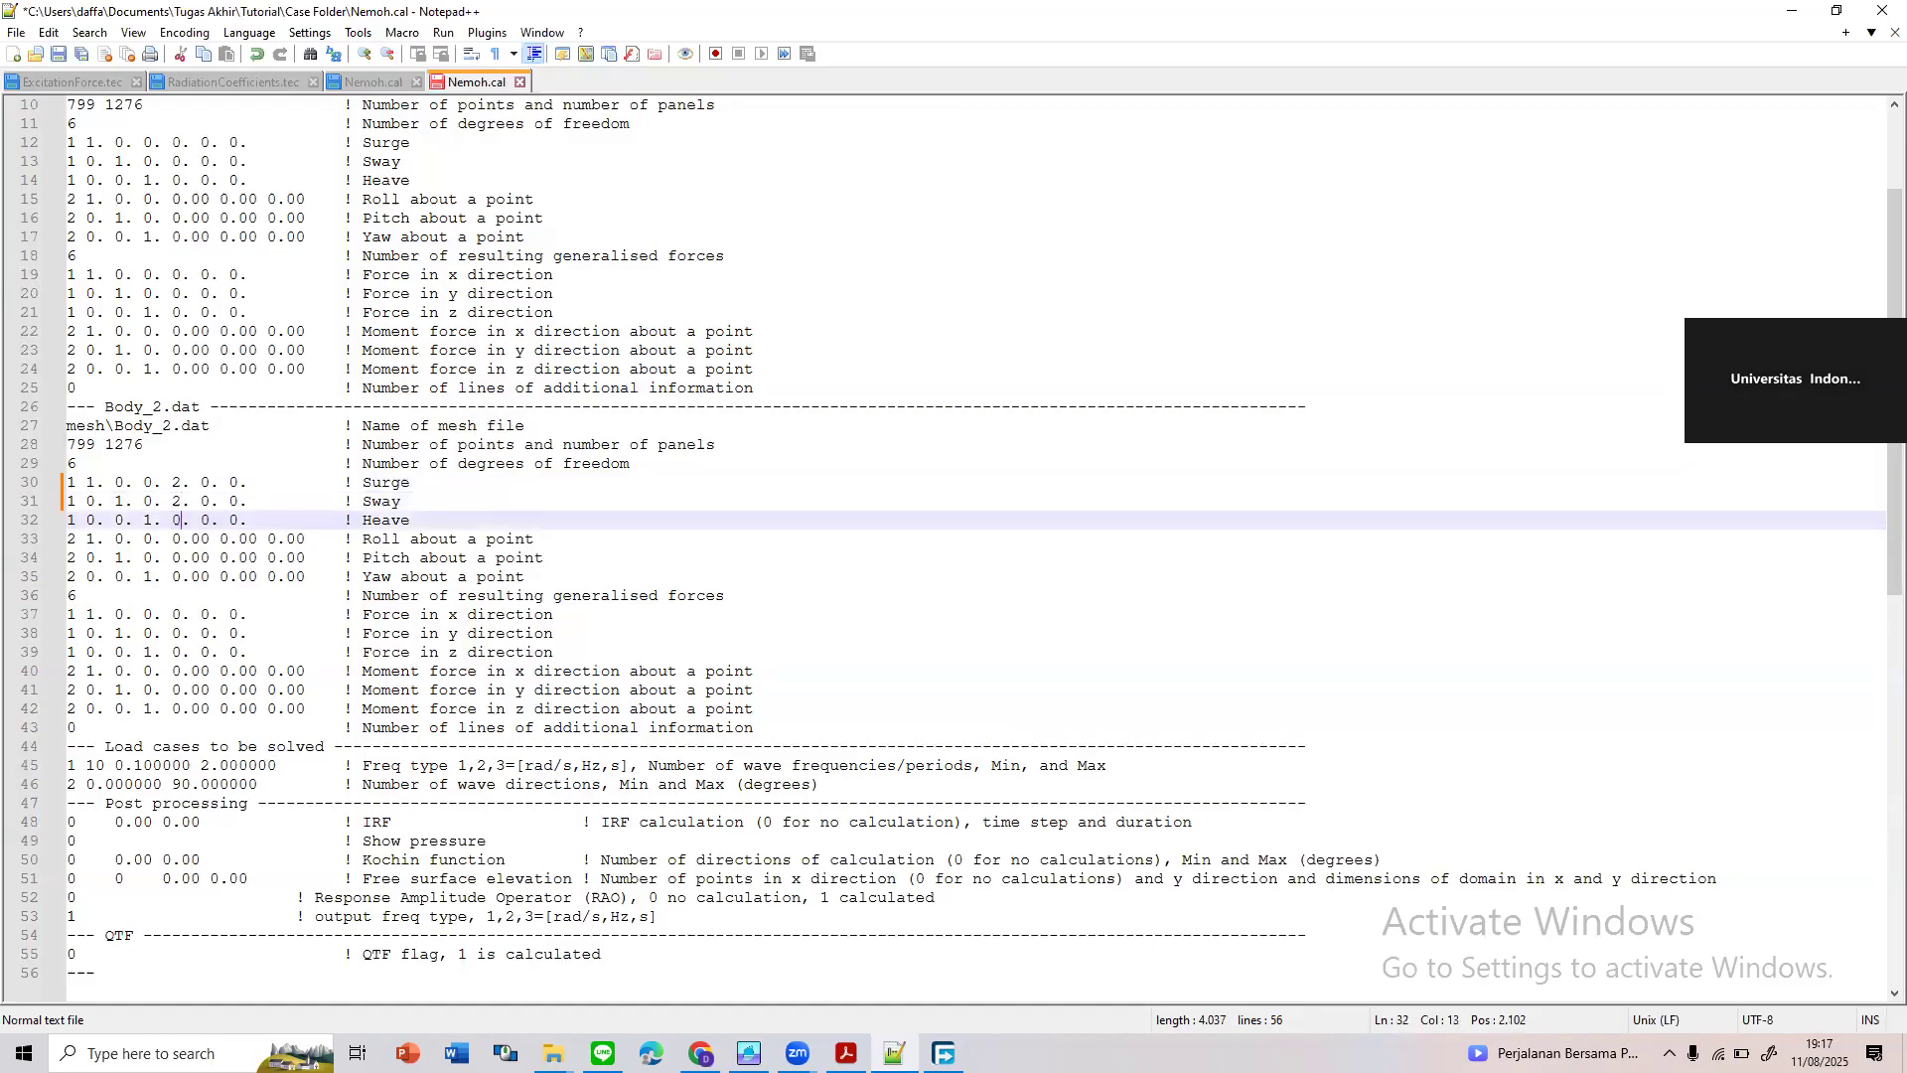
pyautogui.press('BackSpace')
pyautogui.write('2')
# Set the rotation point's x coordinate to 2.00 in Body_2's Roll, Pitch and Yaw lines
pyautogui.press('Down')
pyautogui.press('BackSpace')
pyautogui.write('2')
pyautogui.press('Down')
pyautogui.press('BackSpace')
pyautogui.write('2')
pyautogui.press('Down')
pyautogui.press('BackSpace')
pyautogui.write('2')
# Set the point's x coordinate to 2 in Body_2's x, y and z force direction lines
pyautogui.press('Down')
pyautogui.press('Down')
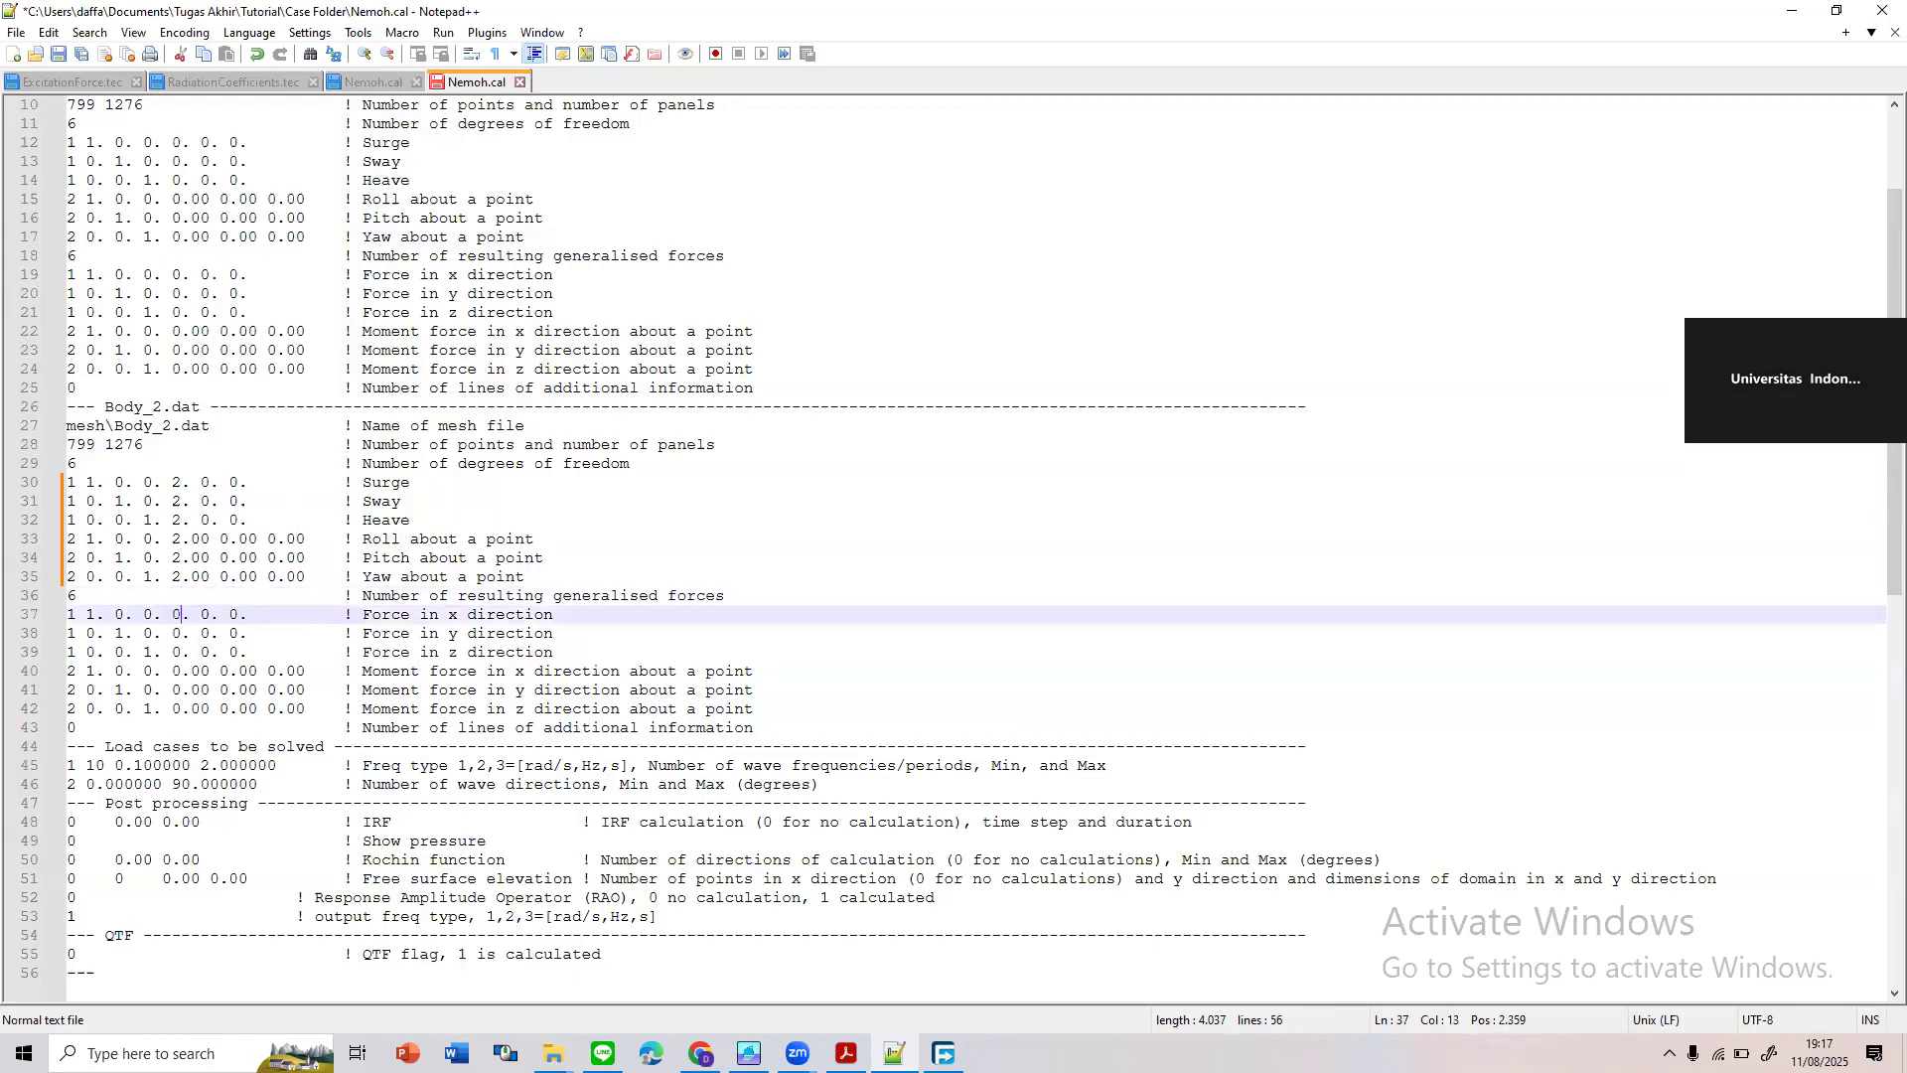
pyautogui.press('BackSpace')
pyautogui.write('2')
pyautogui.press('Down')
pyautogui.press('BackSpace')
pyautogui.press('Down')
pyautogui.write('2')
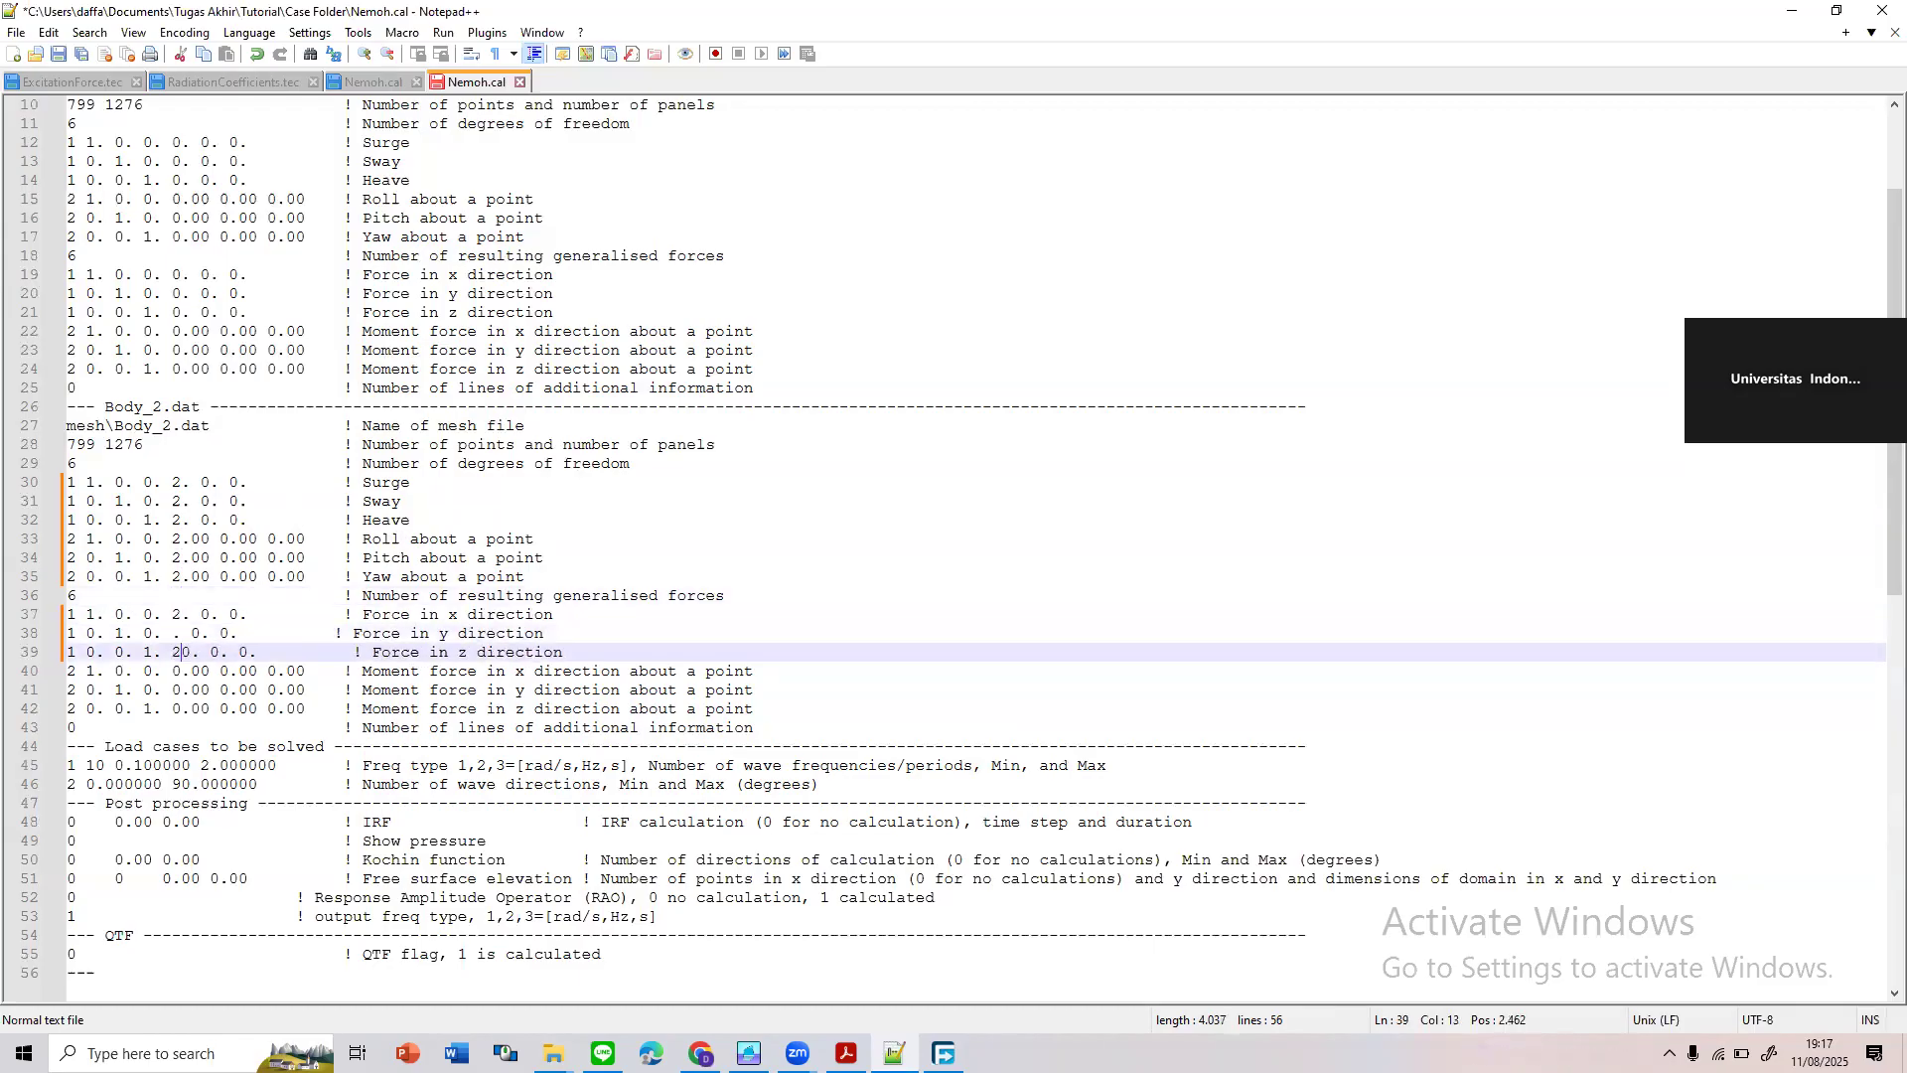
pyautogui.press('BackSpace')
pyautogui.press('Up')
pyautogui.write('0')
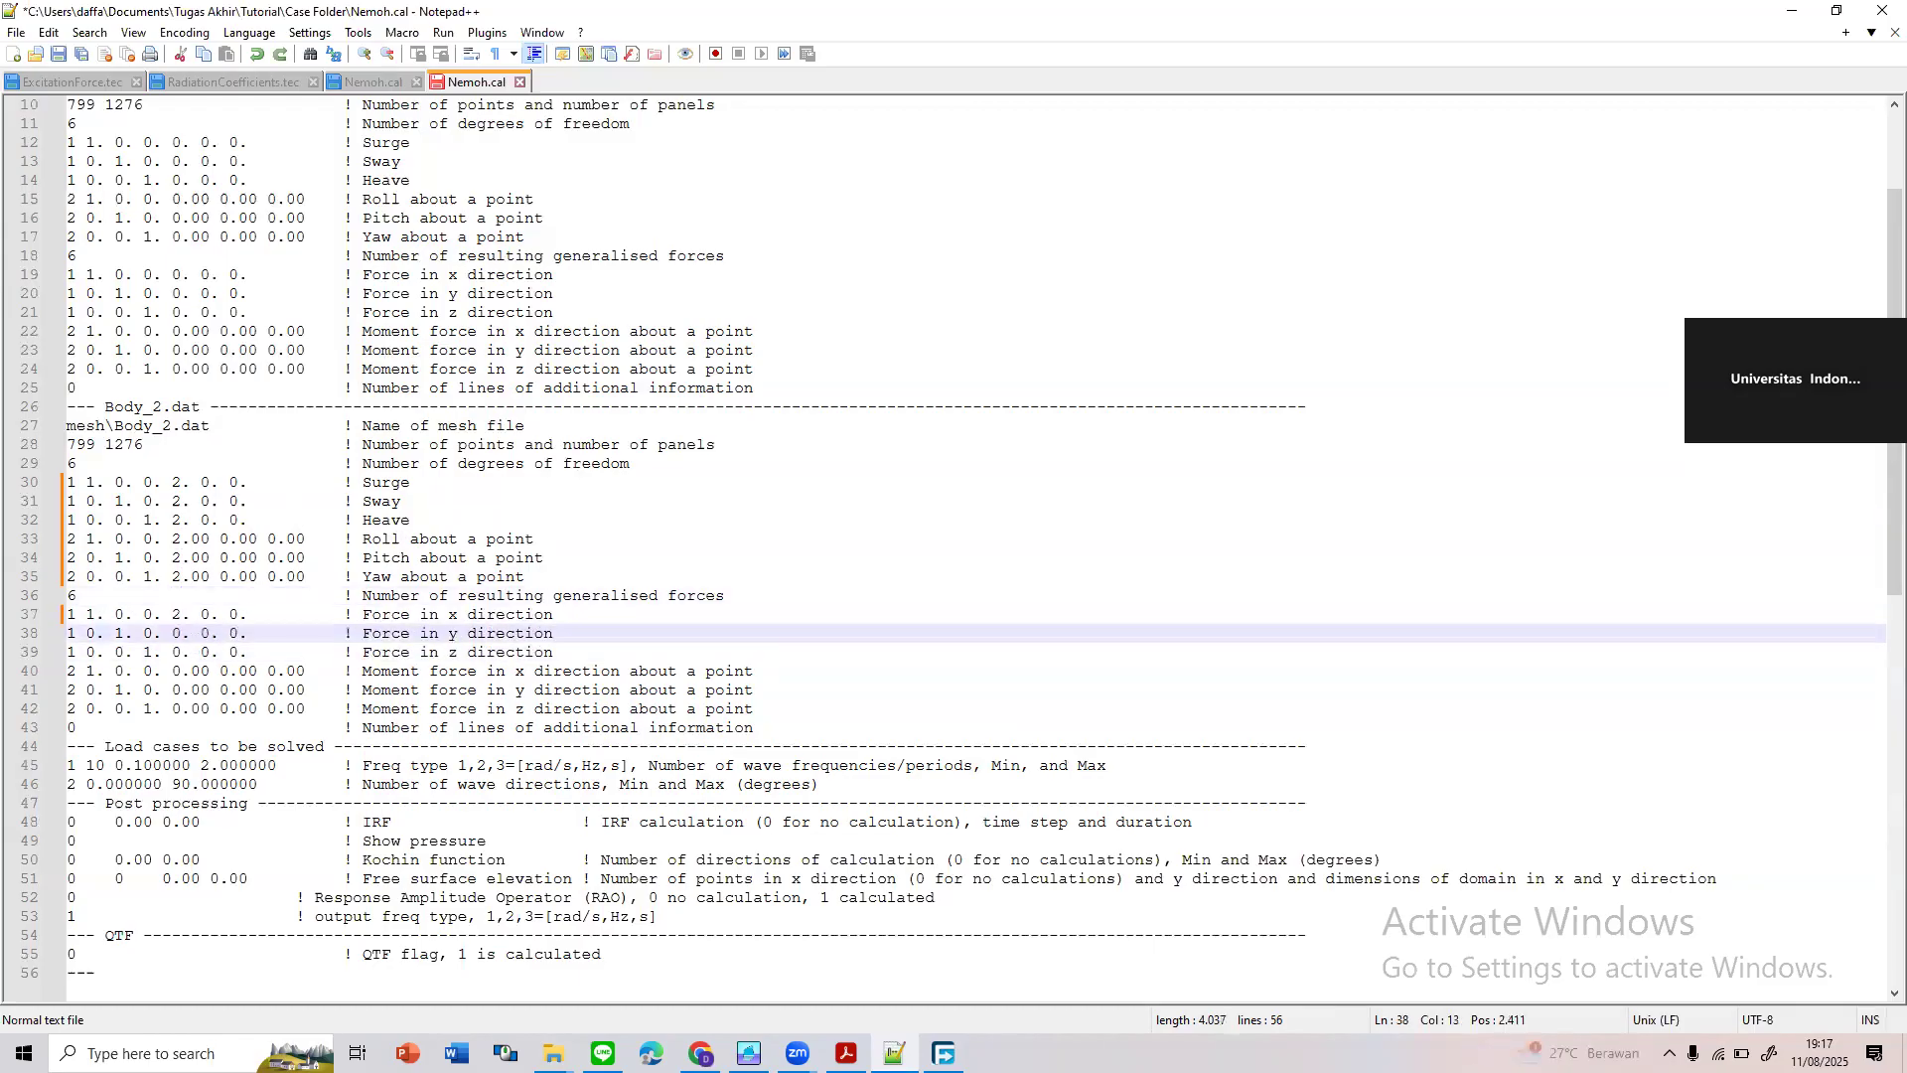
pyautogui.press('BackSpace')
pyautogui.write('2')
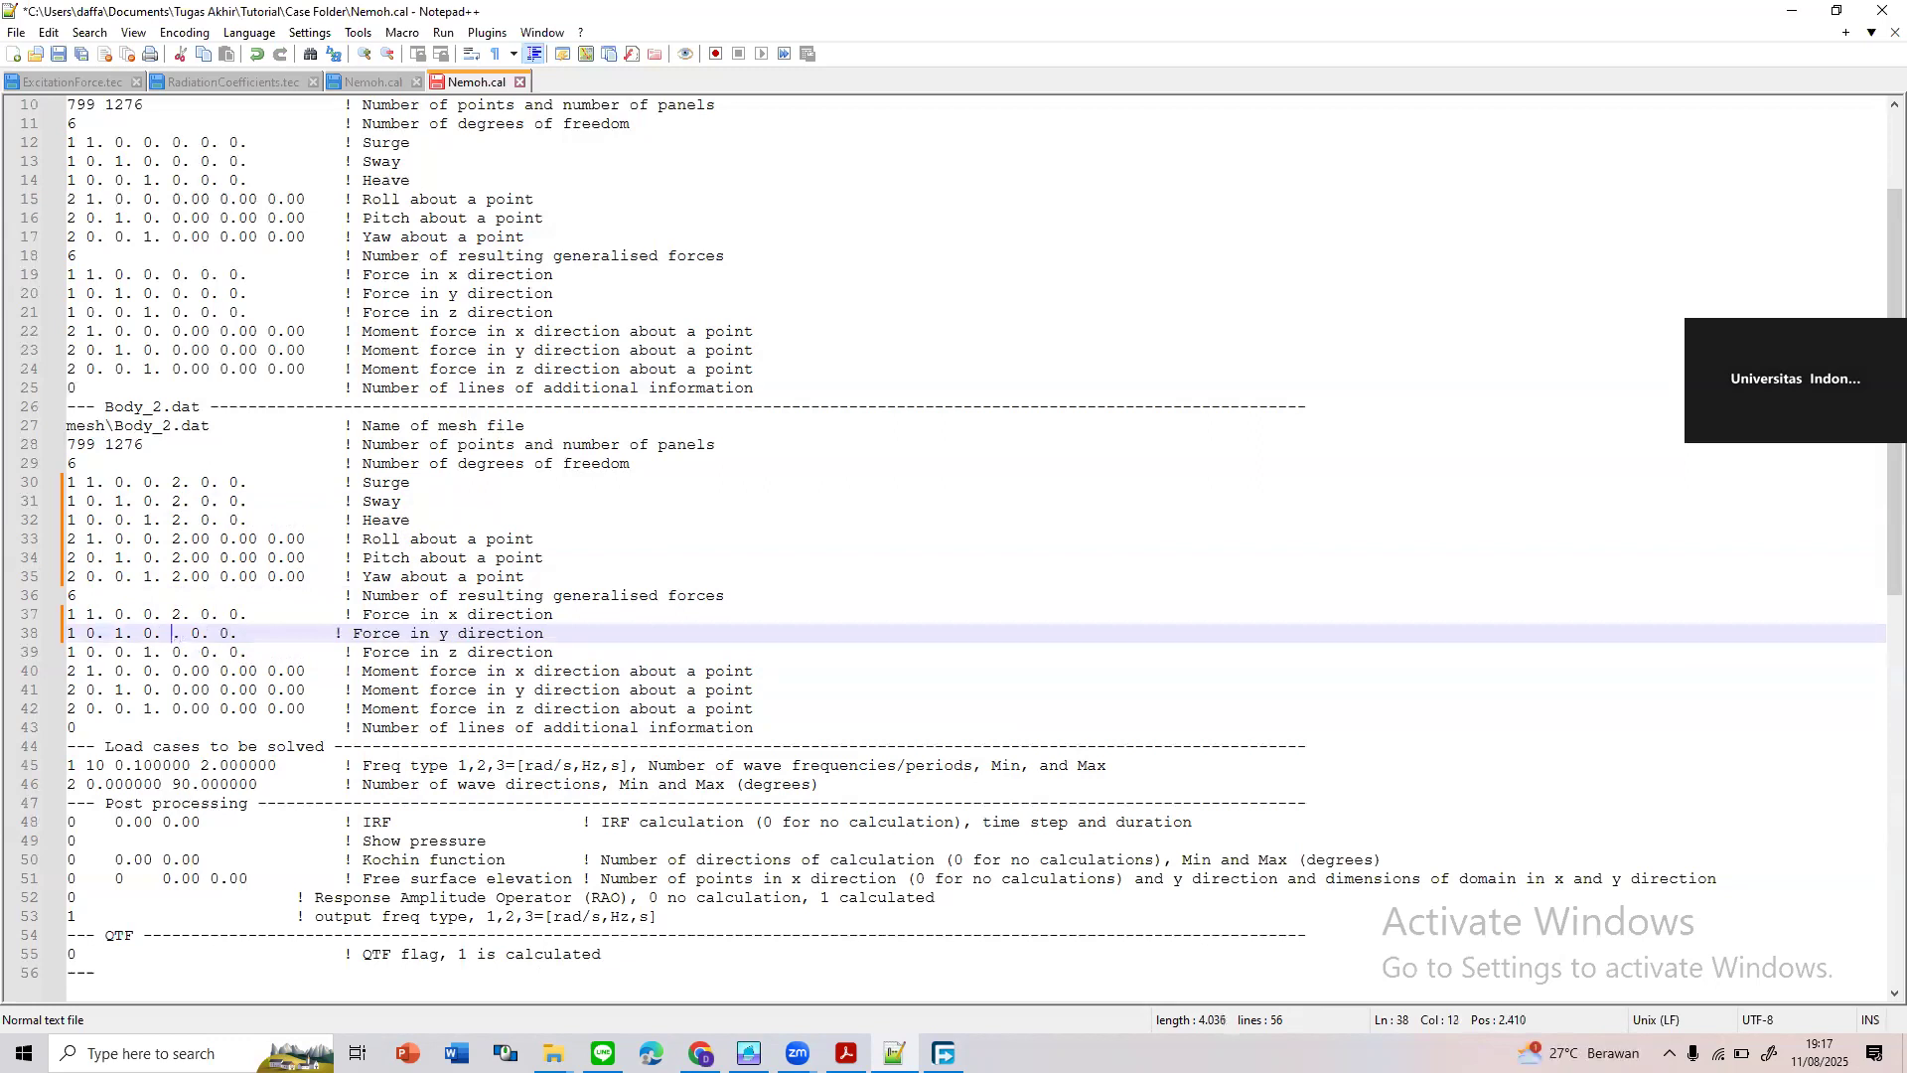
pyautogui.press('Down')
pyautogui.press('BackSpace')
pyautogui.write('2')
# Set the point's x coordinate to 2.00 in Body_2's x, y and z moment lines and save Nemoh.cal
pyautogui.press('Down')
pyautogui.press('BackSpace')
pyautogui.write('2')
pyautogui.press('Down')
pyautogui.press('BackSpace')
pyautogui.write('2')
pyautogui.press('Down')
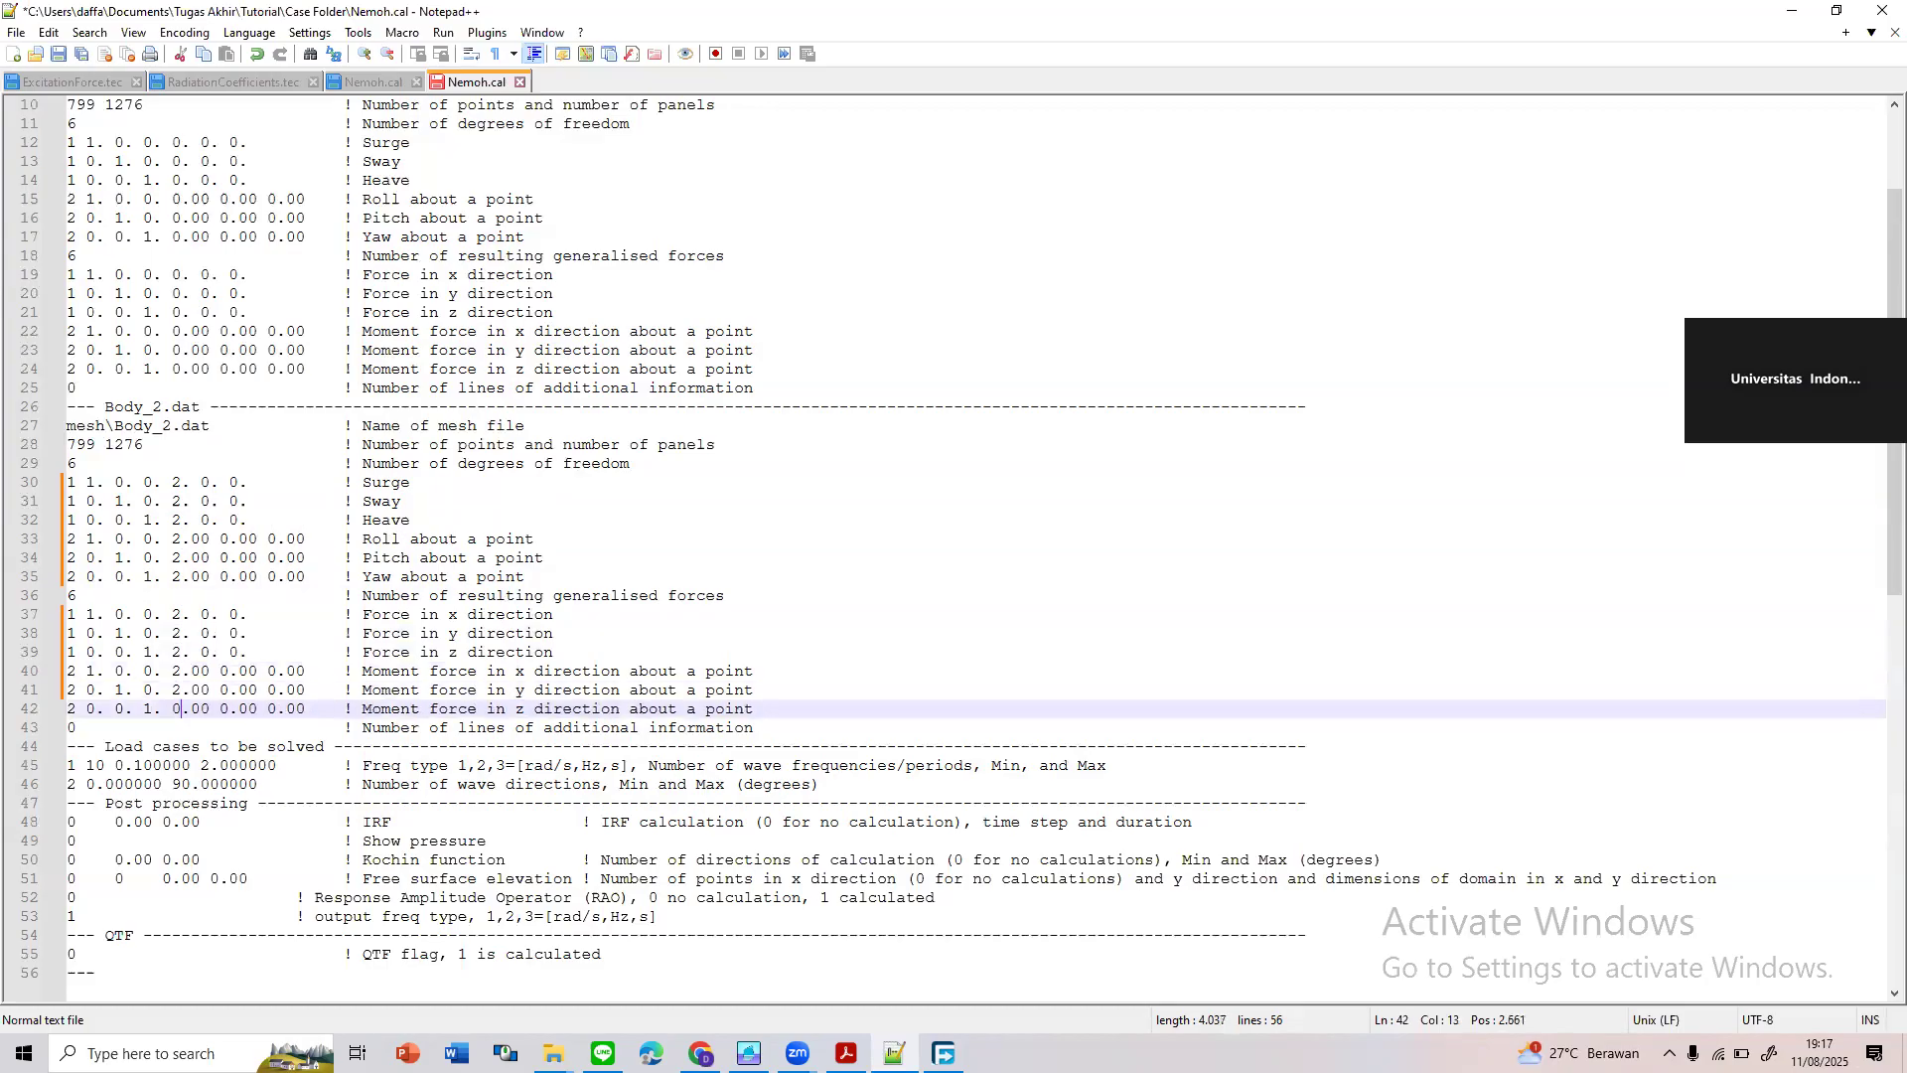
pyautogui.press('BackSpace')
pyautogui.write('2')
pyautogui.scroll(3, 447, 646)
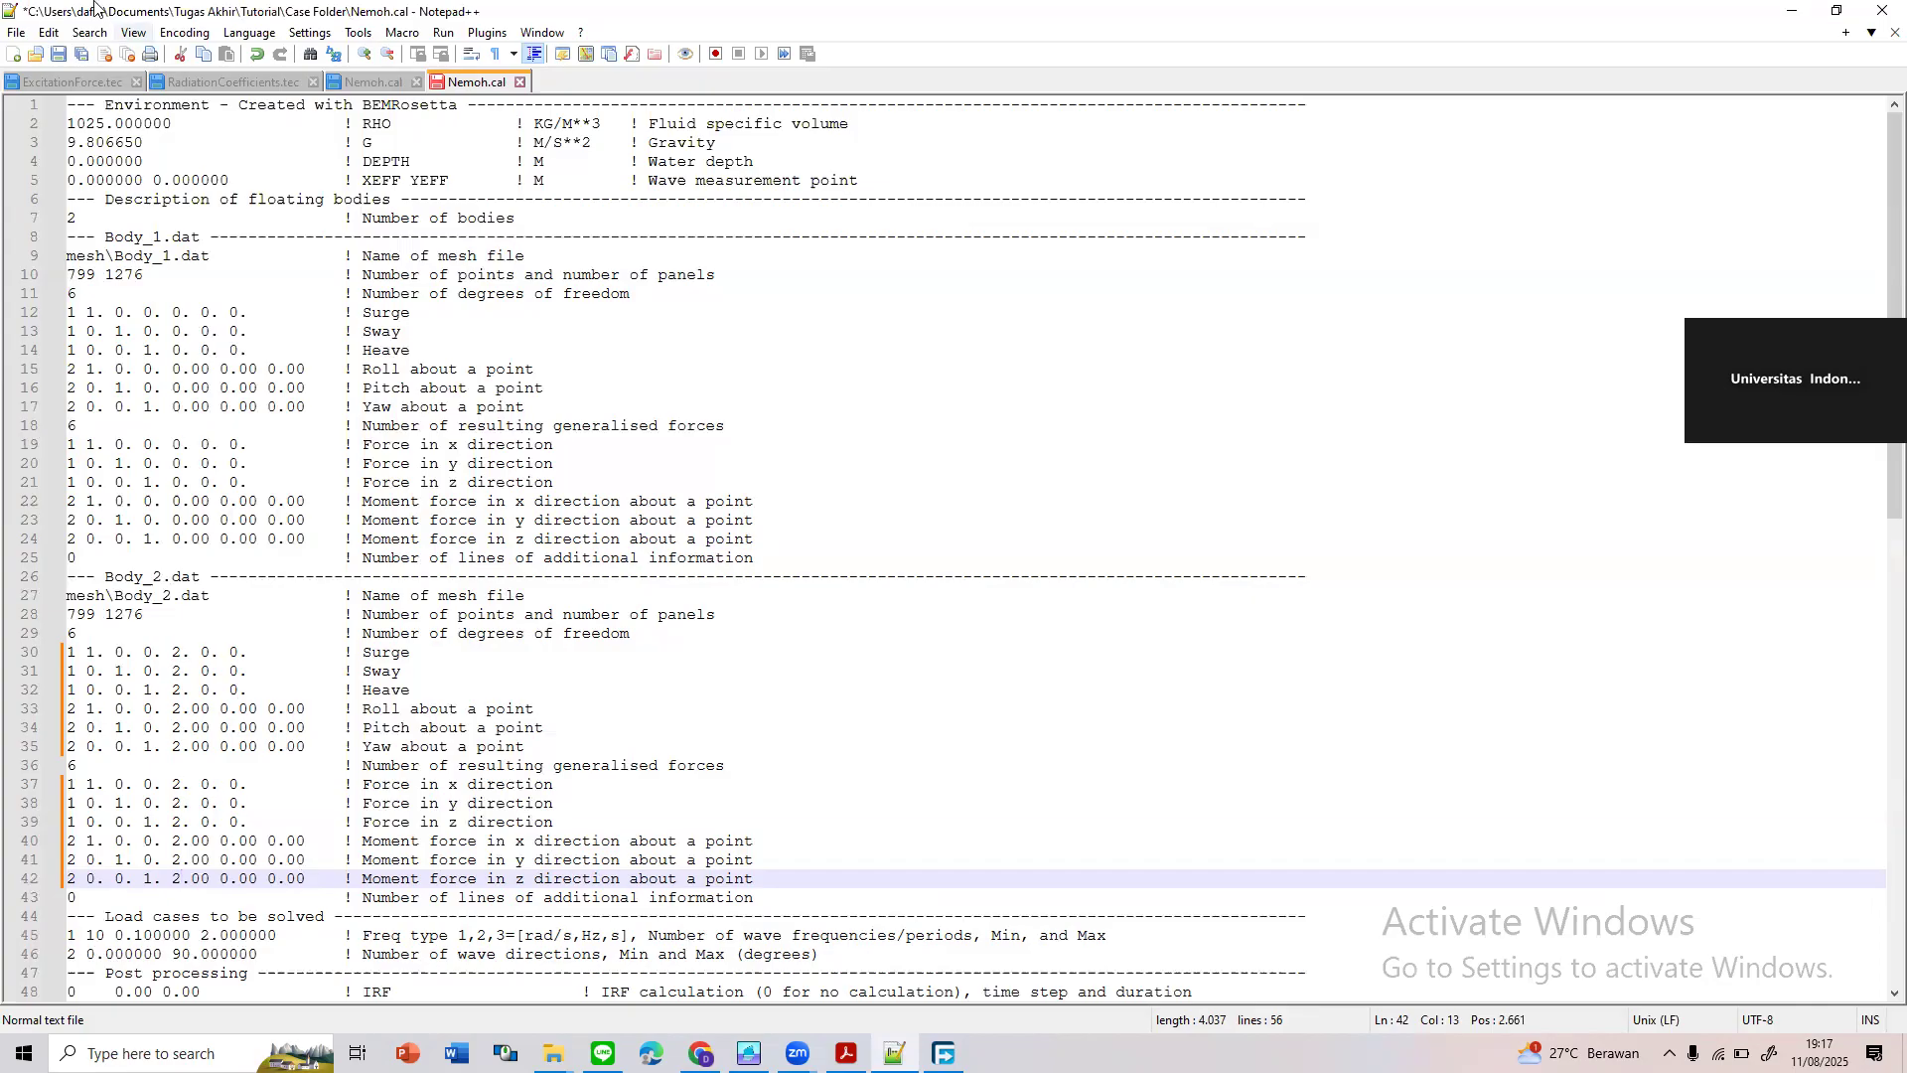
pyautogui.click(56, 56)
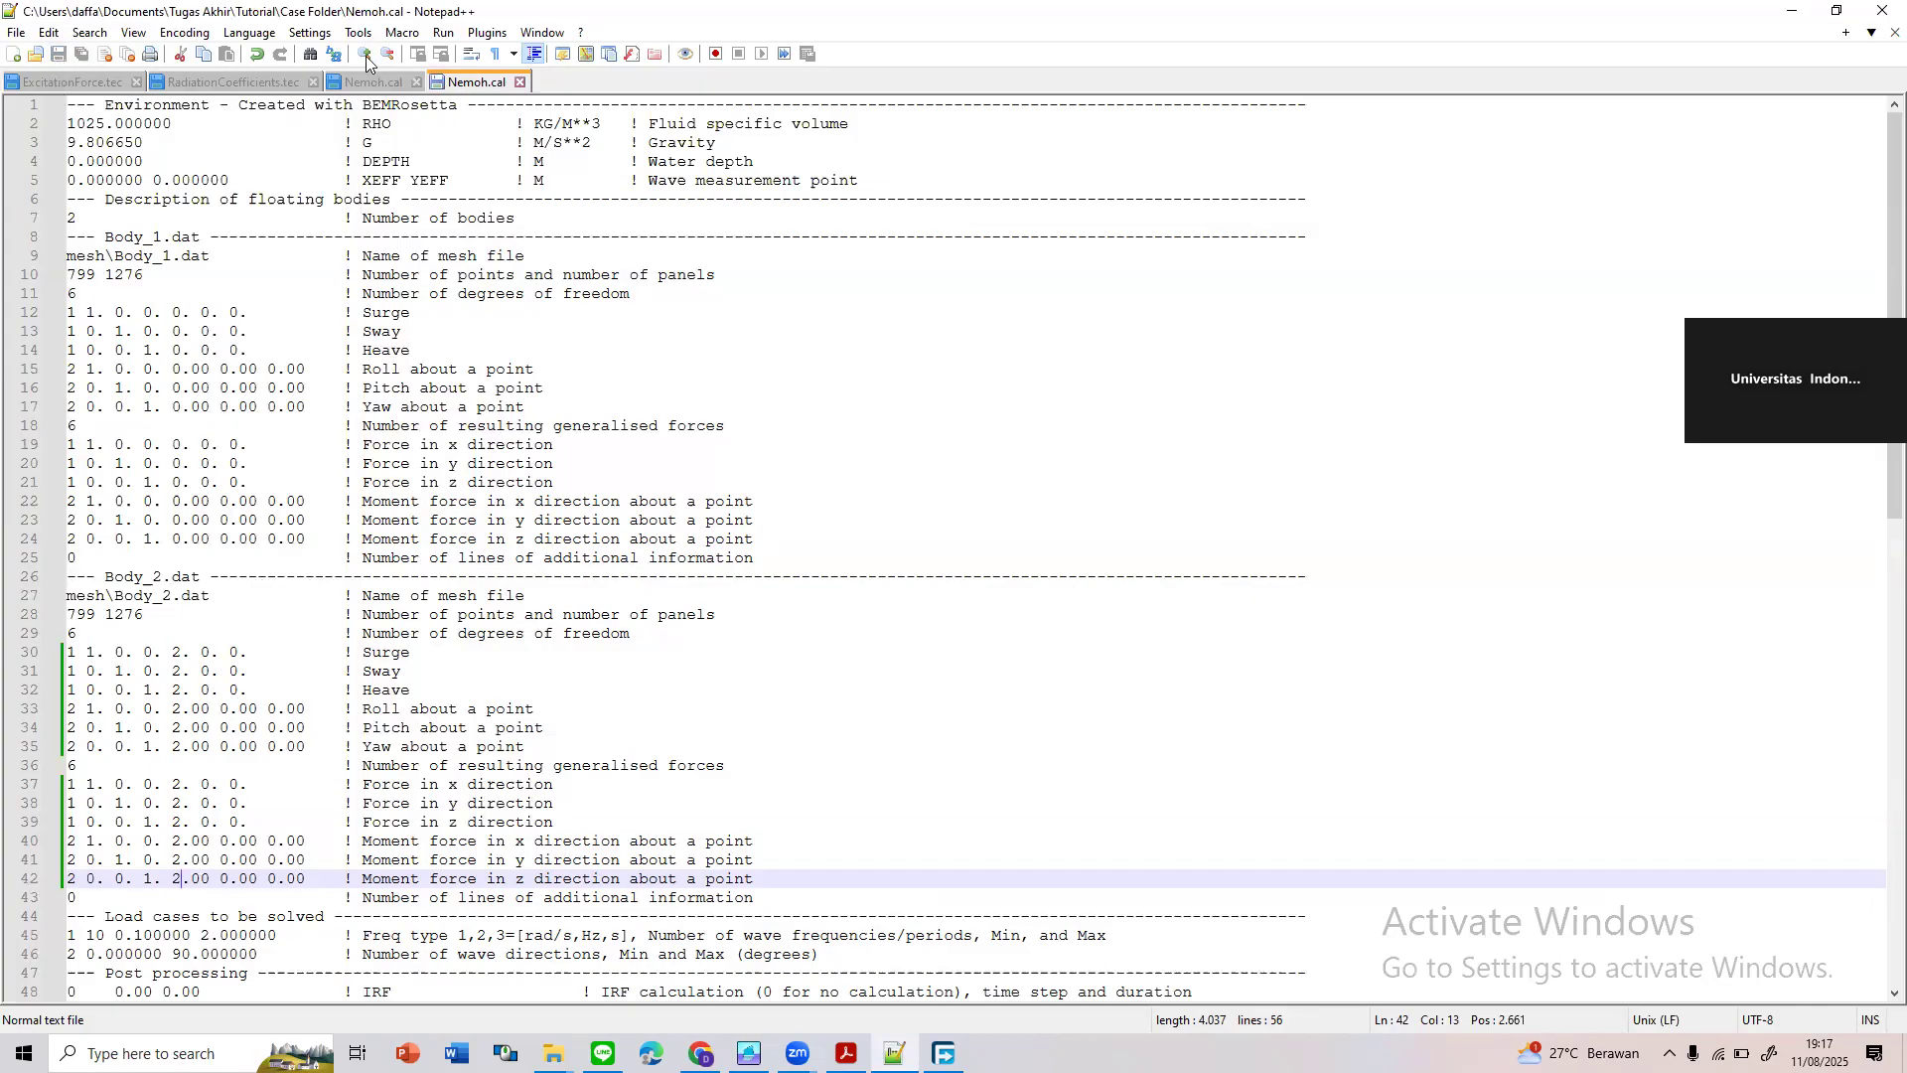
# Look over the edited body definitions and the wave frequency and wave direction lines under Load cases to be solved
pyautogui.scroll(-6, 541, 439)
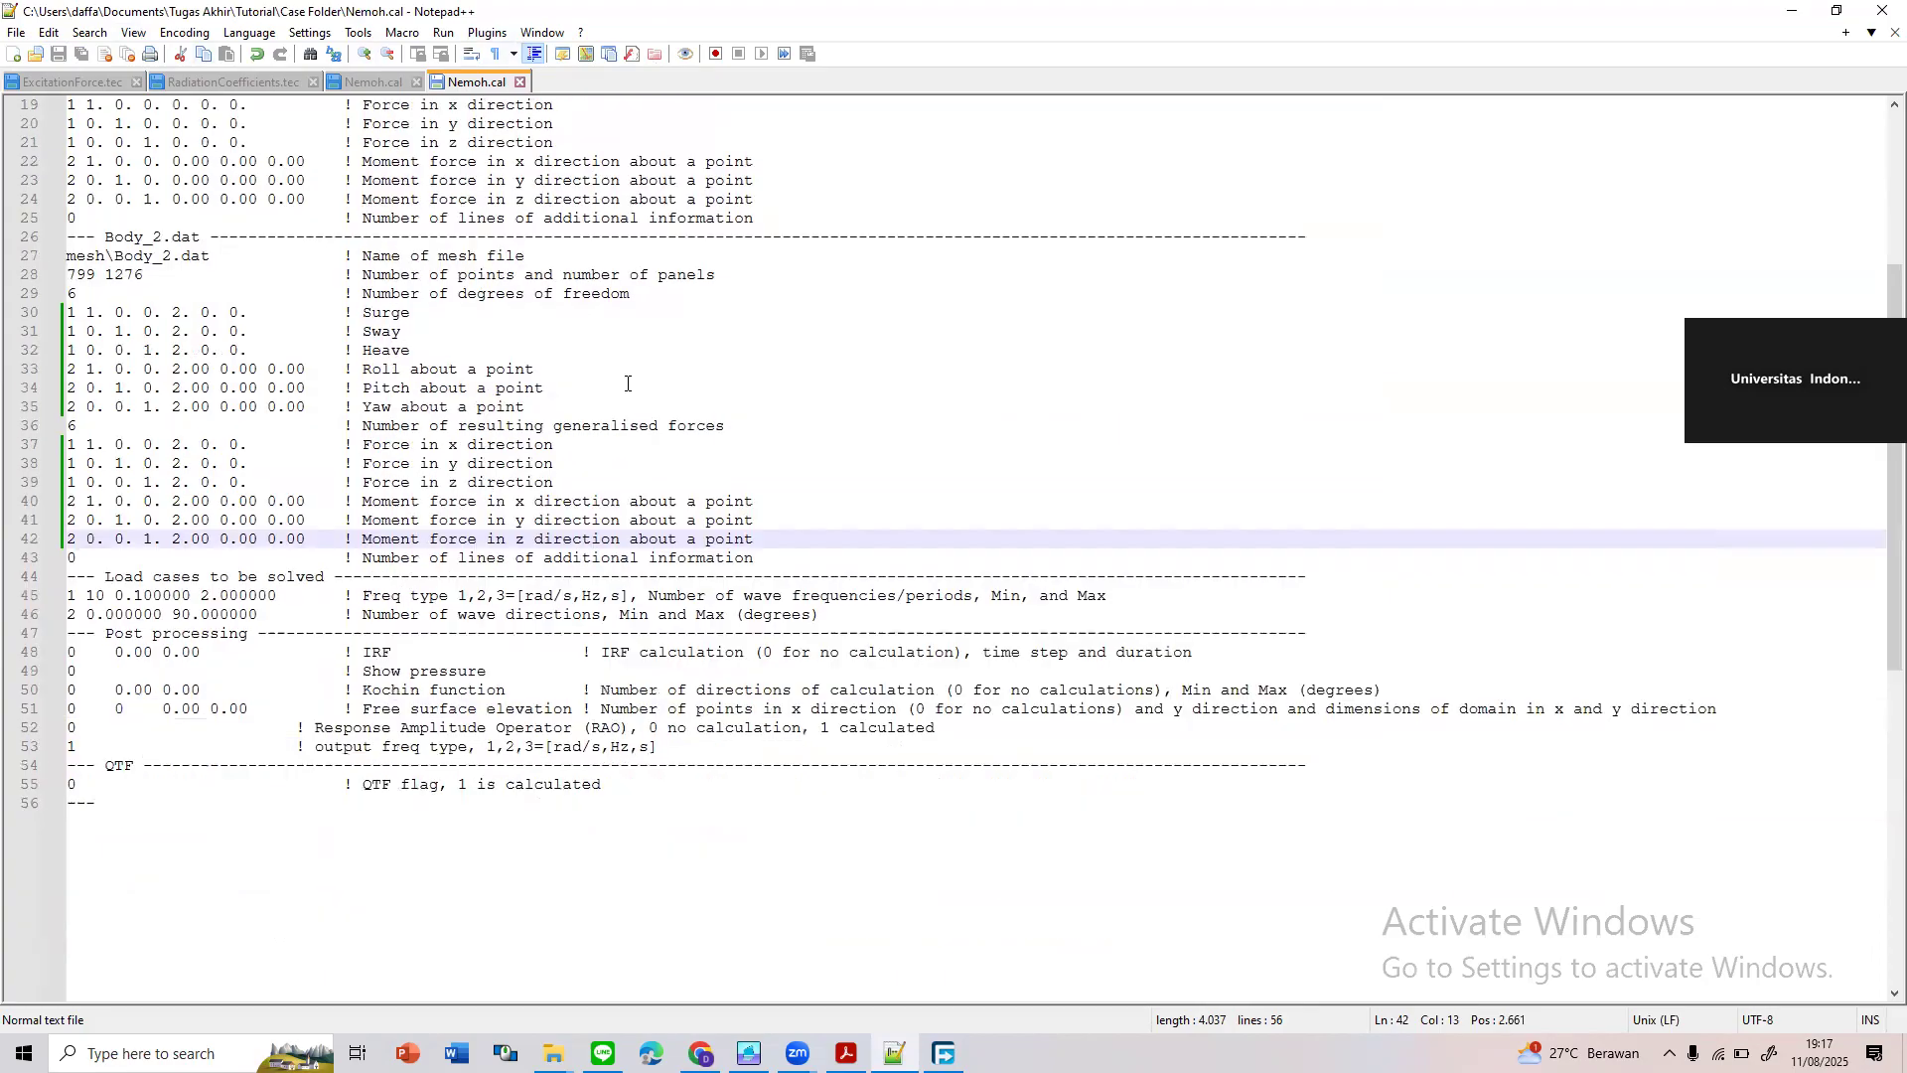
pyautogui.scroll(6, 1173, 703)
pyautogui.scroll(-3, 1180, 721)
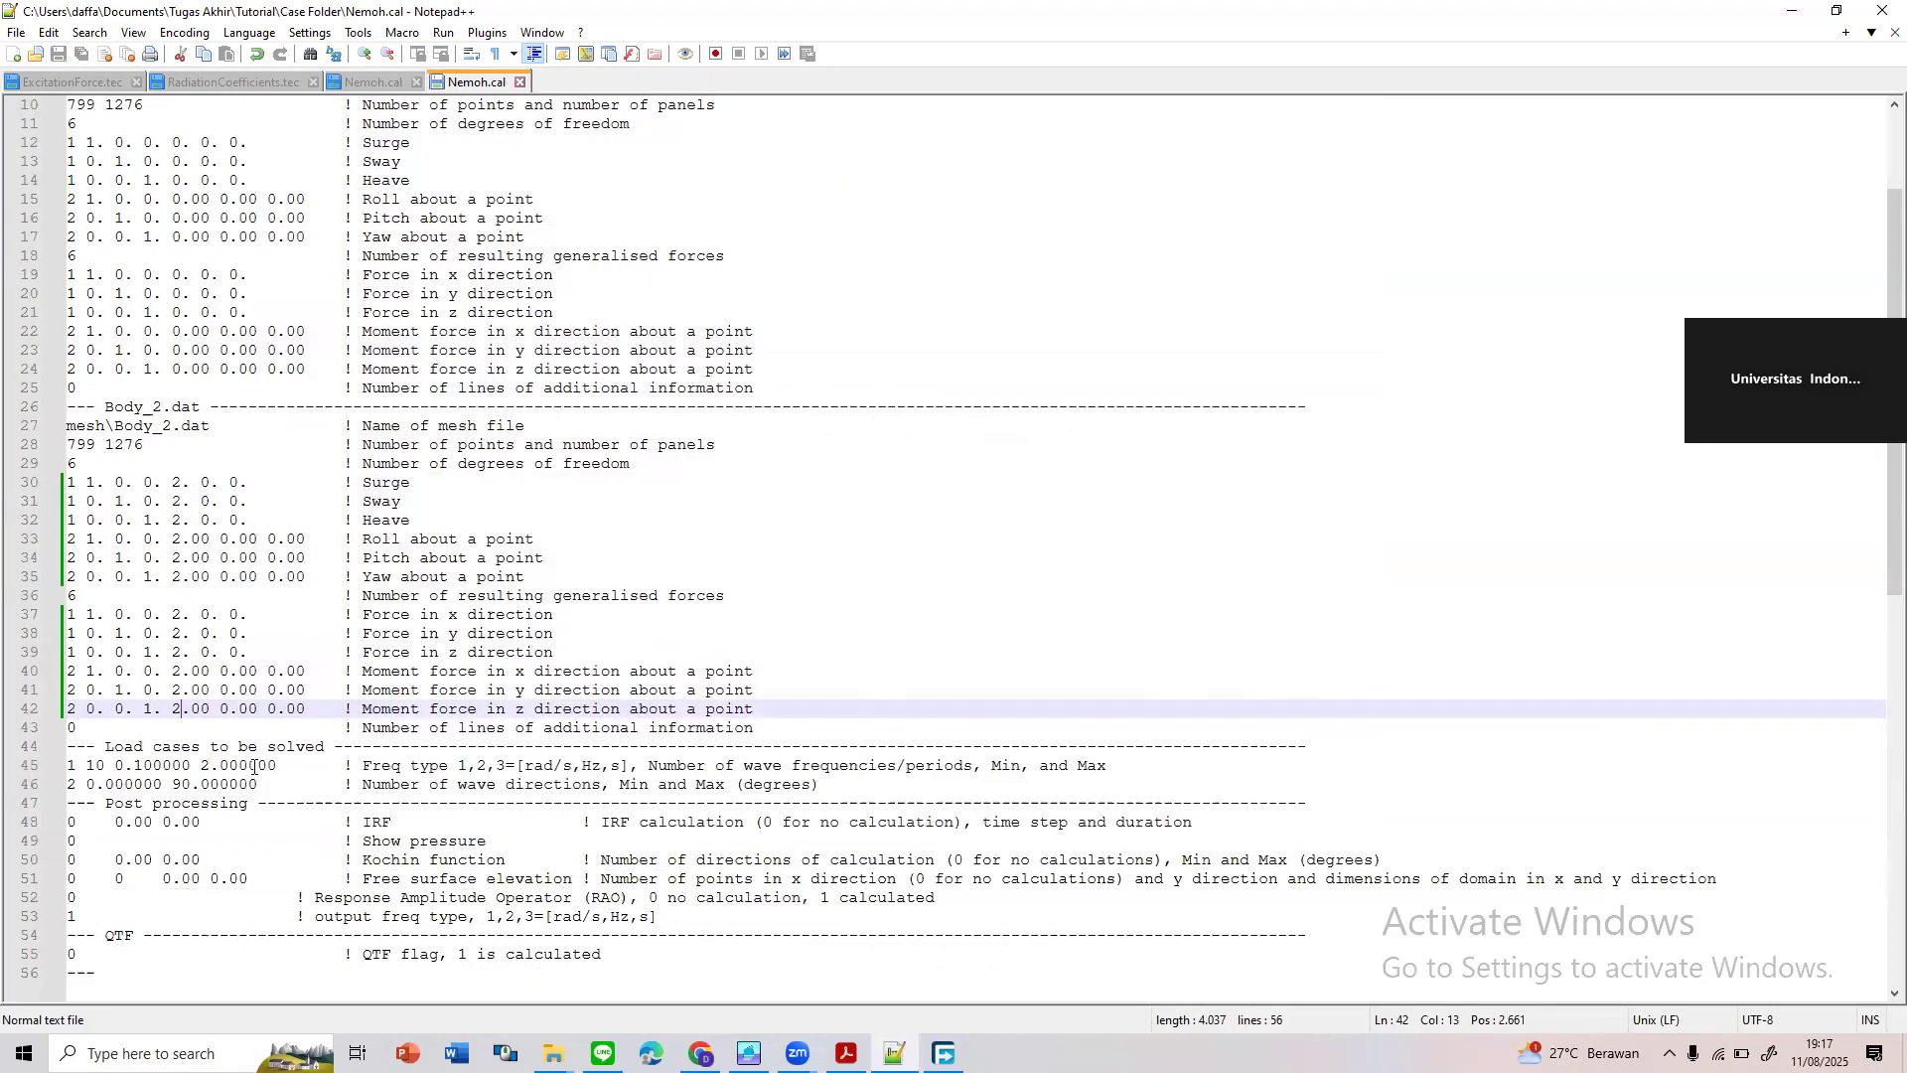
pyautogui.click(294, 784)
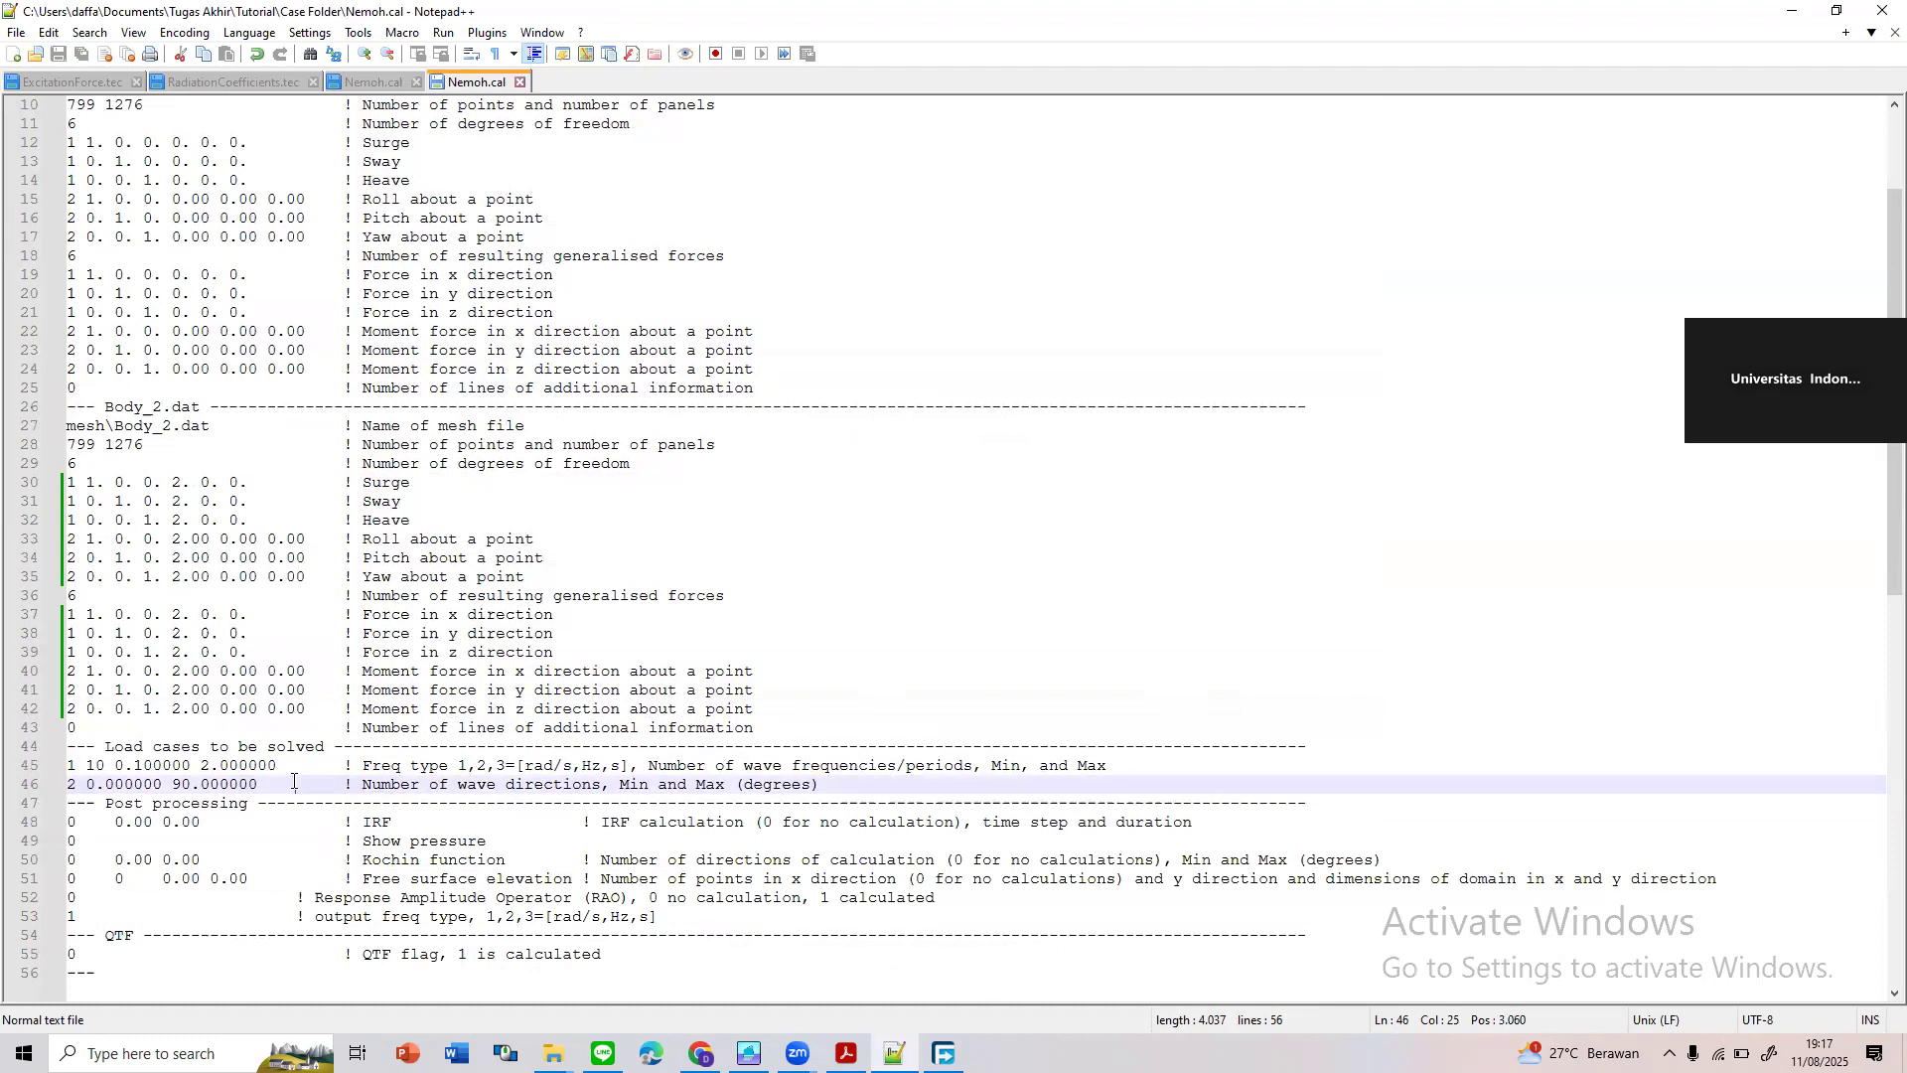
pyautogui.moveTo(293, 781); pyautogui.dragTo(67, 763)
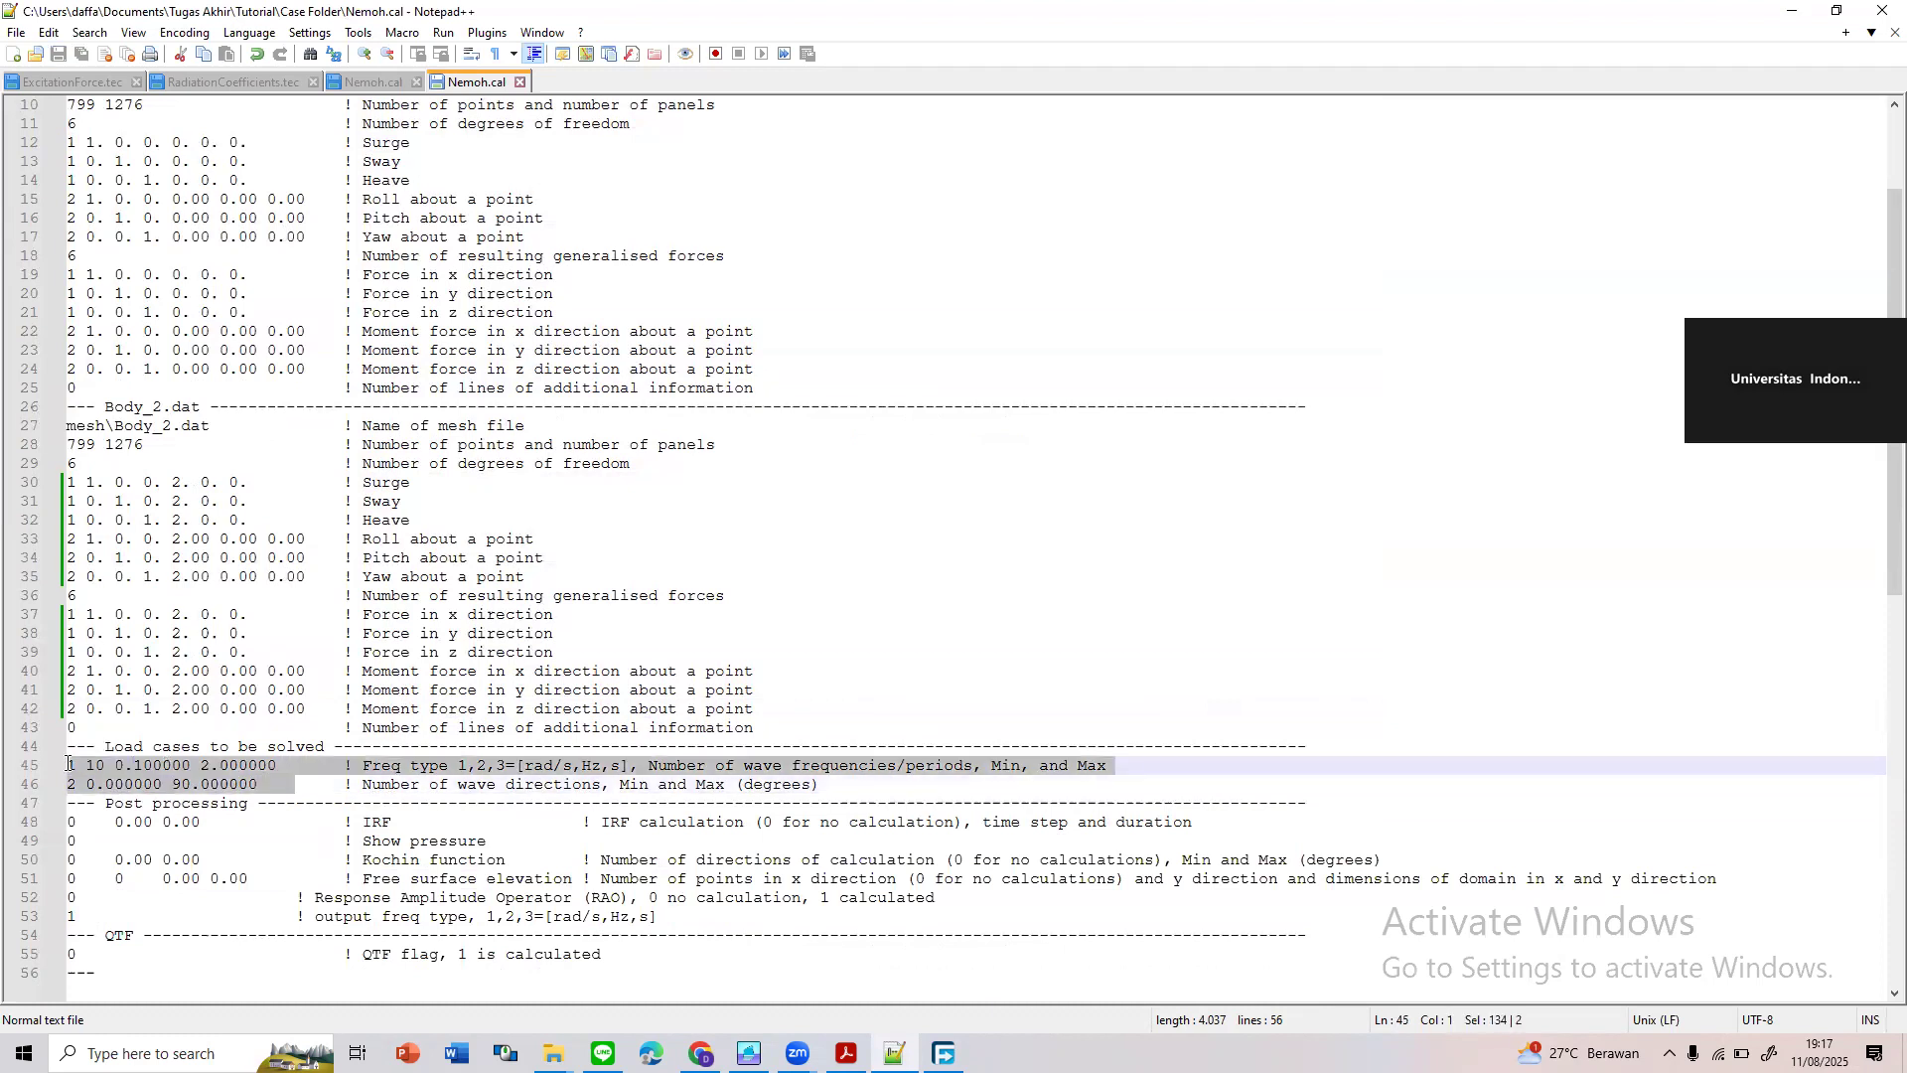
pyautogui.click(257, 765)
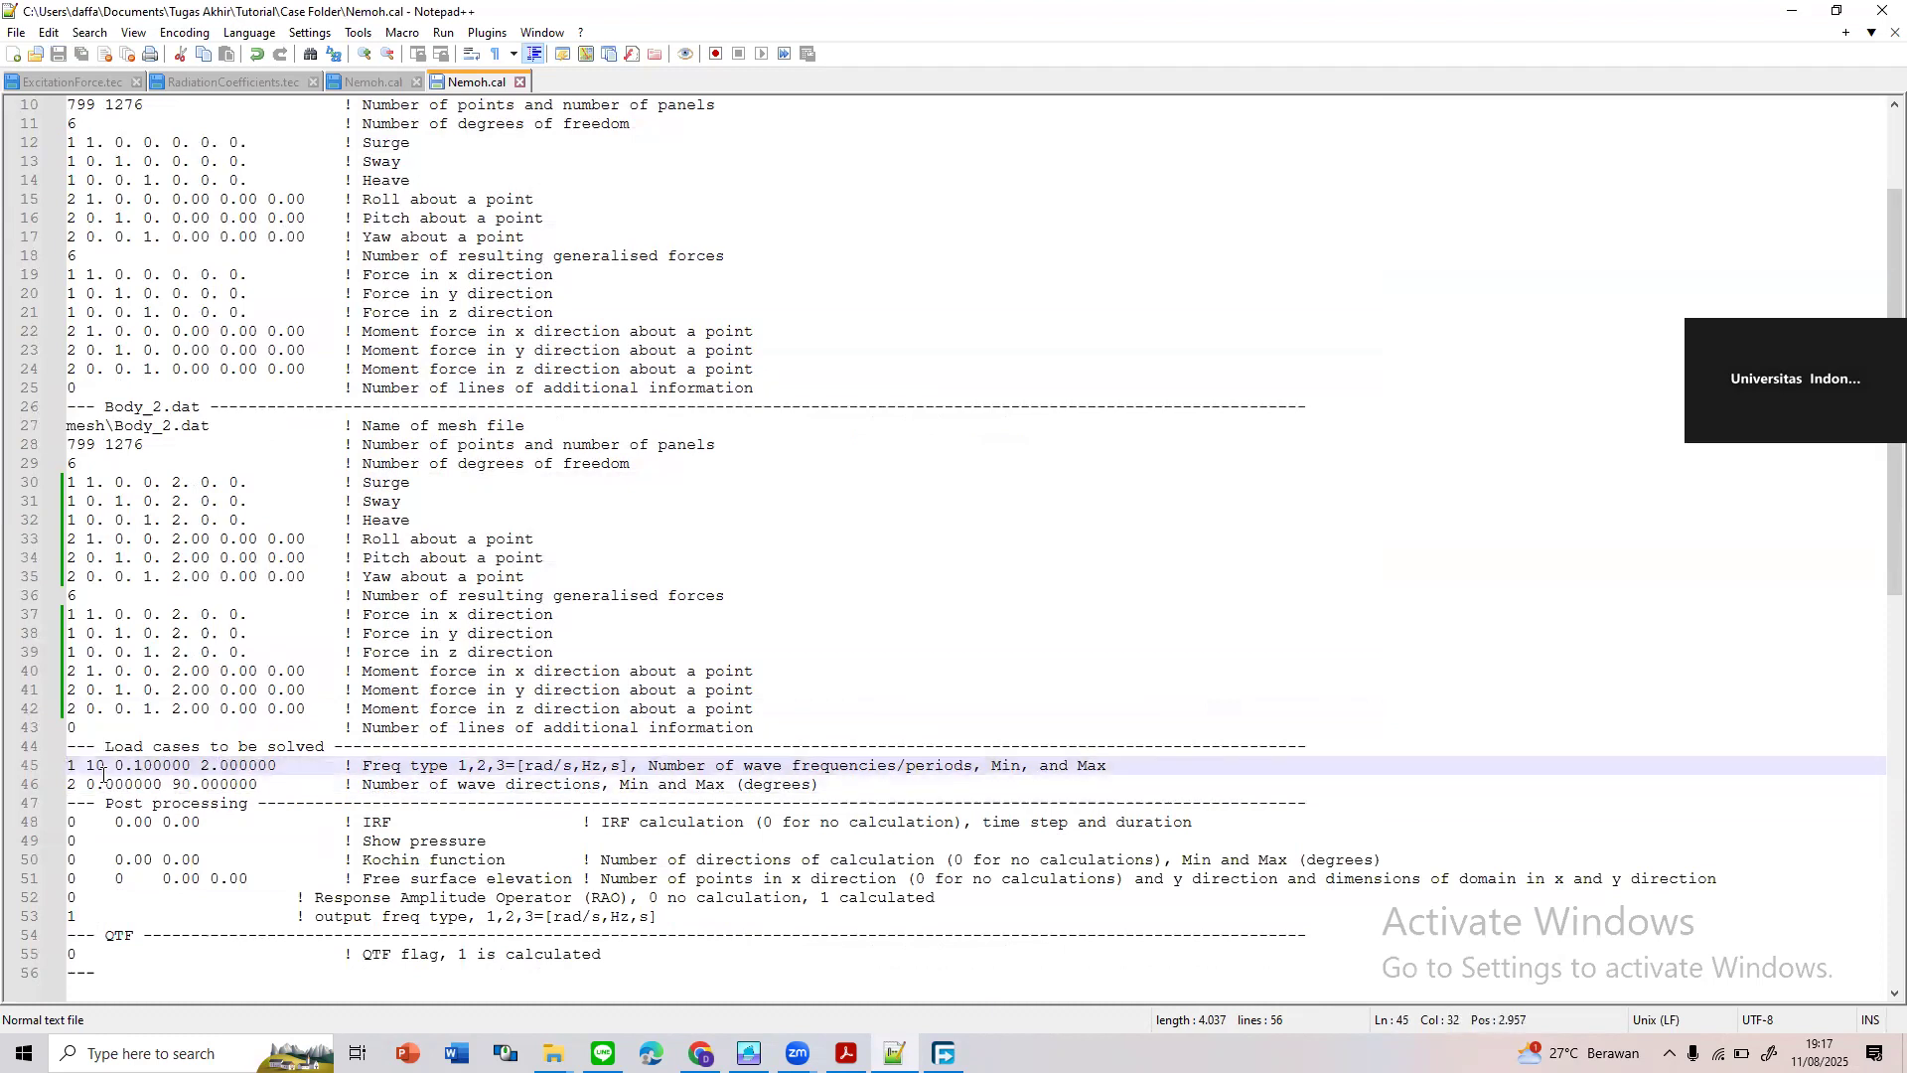
pyautogui.moveTo(109, 766)
pyautogui.mouseDown()
pyautogui.moveTo(87, 766)
pyautogui.moveTo(155, 767)
pyautogui.moveTo(111, 763)
pyautogui.mouseUp()
pyautogui.click(285, 772)
pyautogui.moveTo(285, 772); pyautogui.dragTo(239, 785)
pyautogui.moveTo(228, 785); pyautogui.dragTo(67, 785)
pyautogui.hotkey('ctrl', 'z')
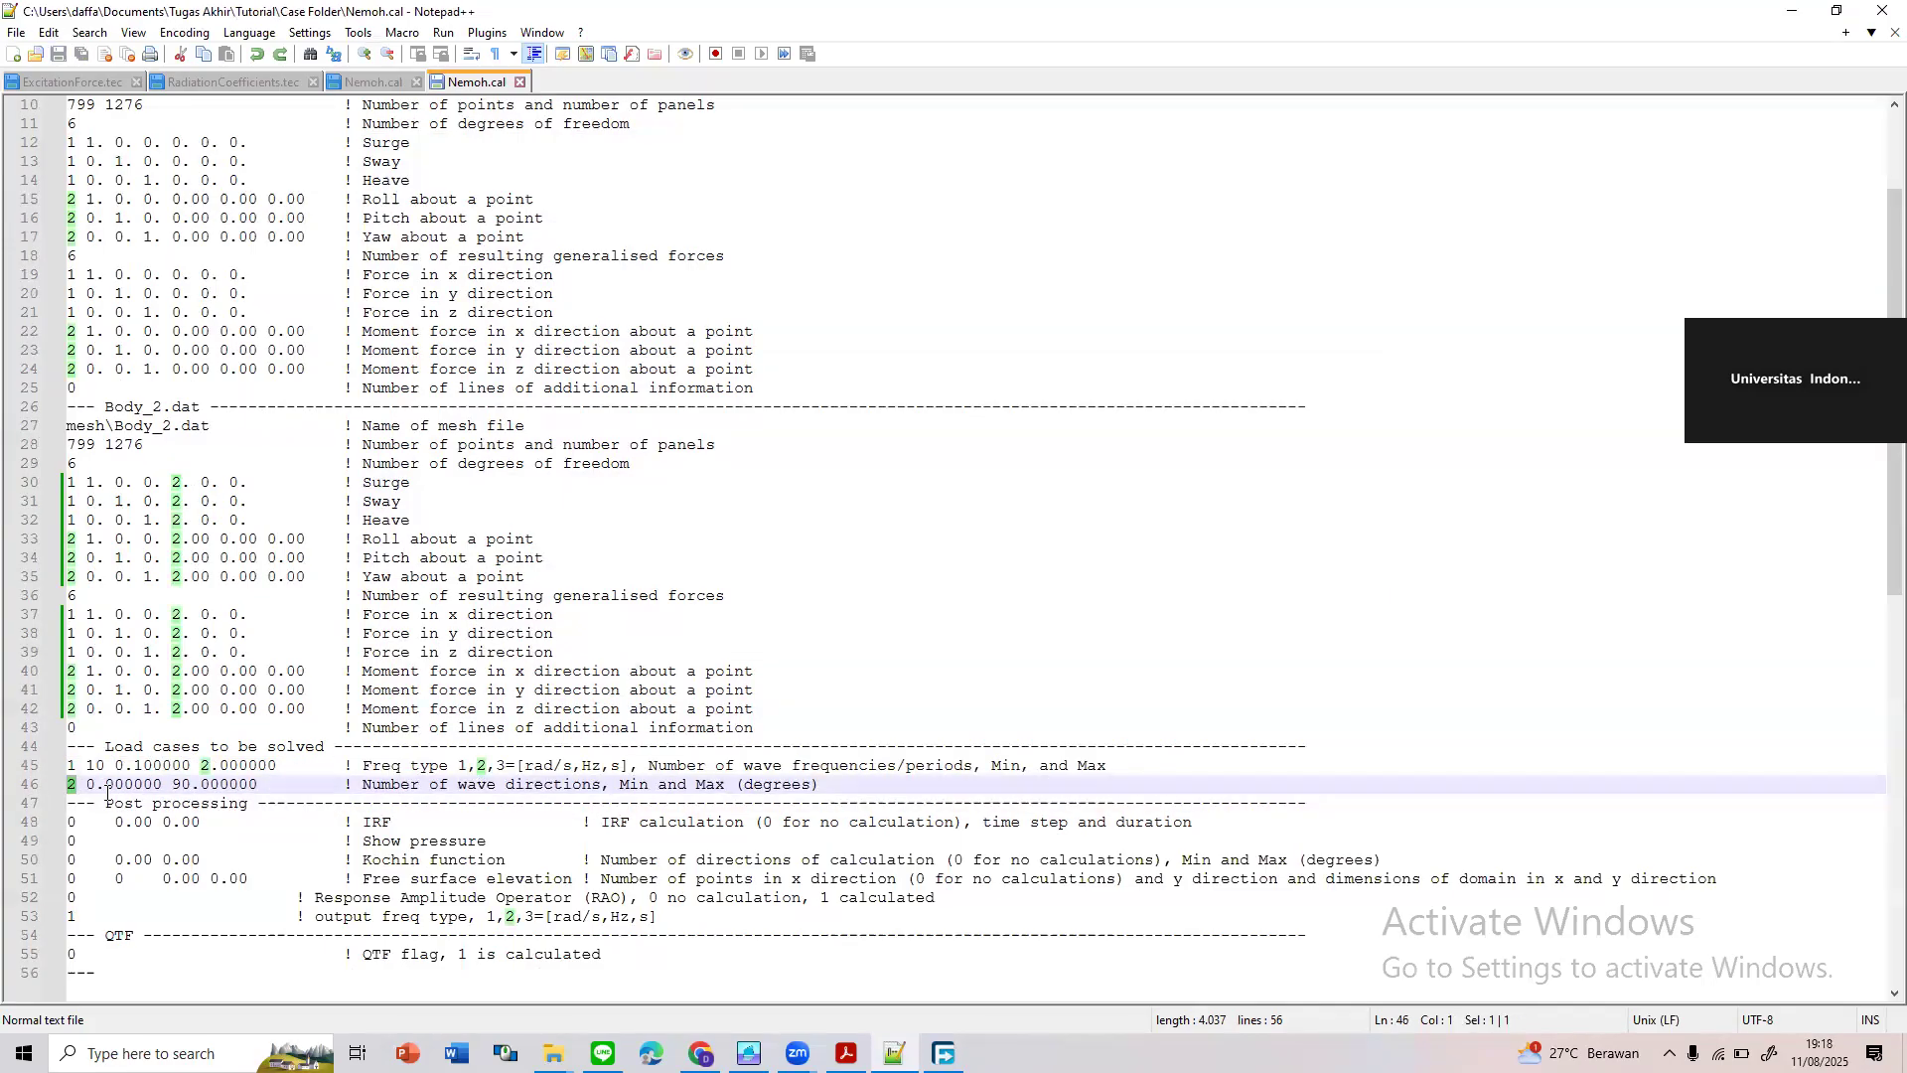
# Examine the wave direction count, then the frequency type flag and number of frequencies against their comment in the load cases
pyautogui.click(260, 791)
pyautogui.click(296, 771)
pyautogui.click(290, 780)
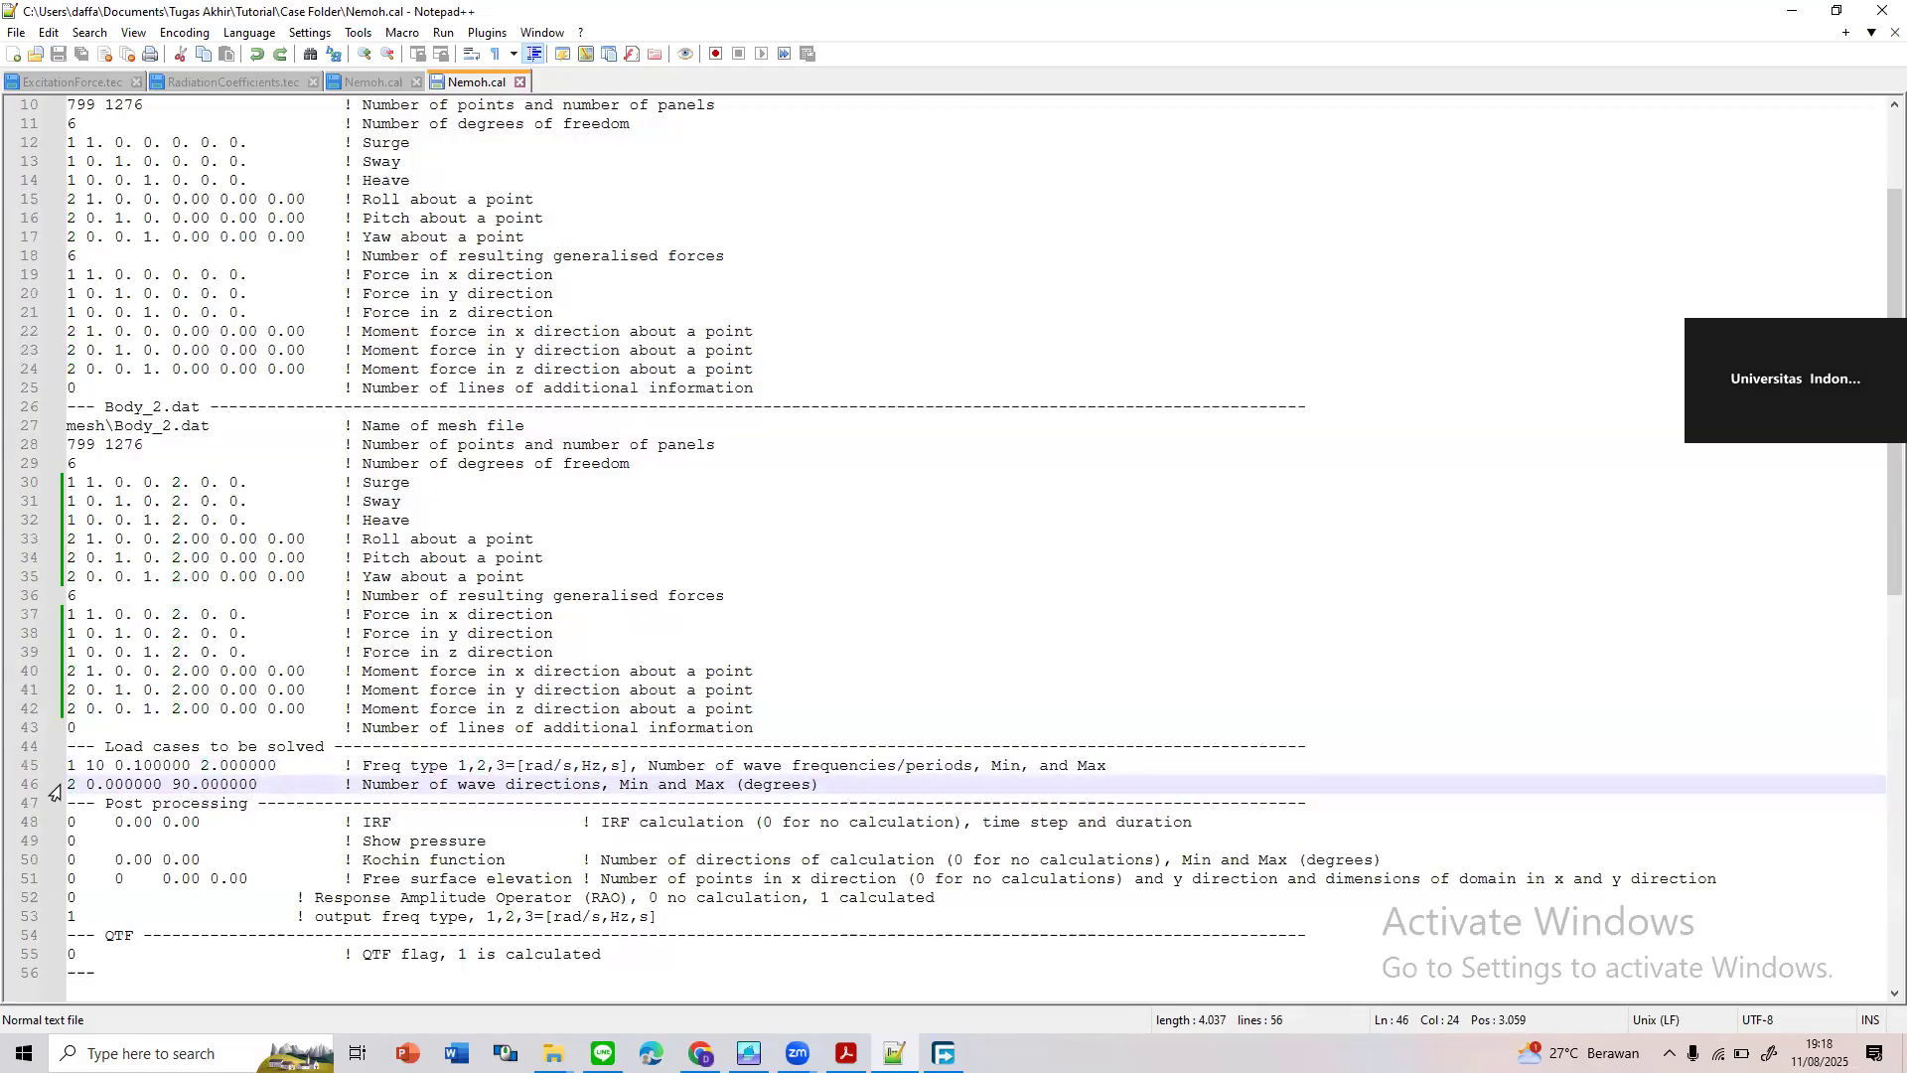
pyautogui.moveTo(79, 785); pyautogui.dragTo(64, 790)
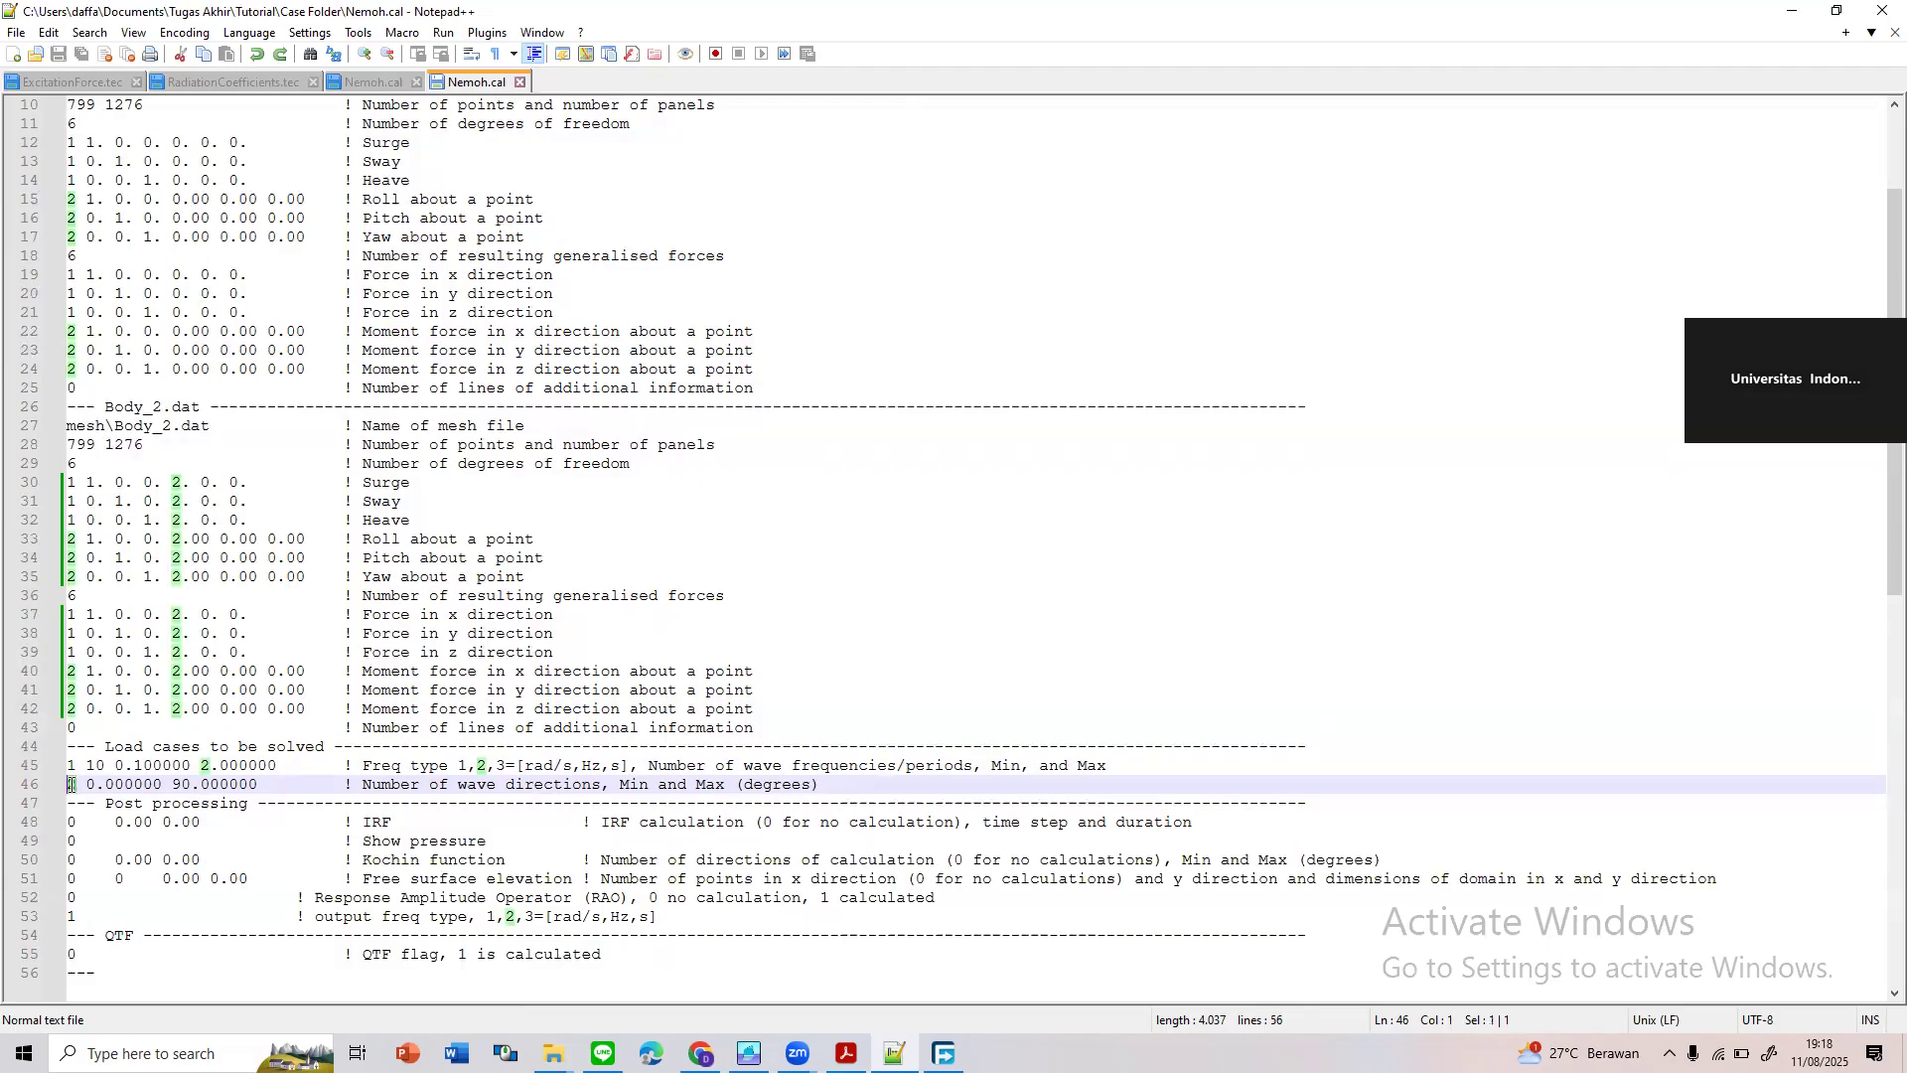
pyautogui.click(99, 771)
pyautogui.moveTo(77, 765); pyautogui.dragTo(65, 765)
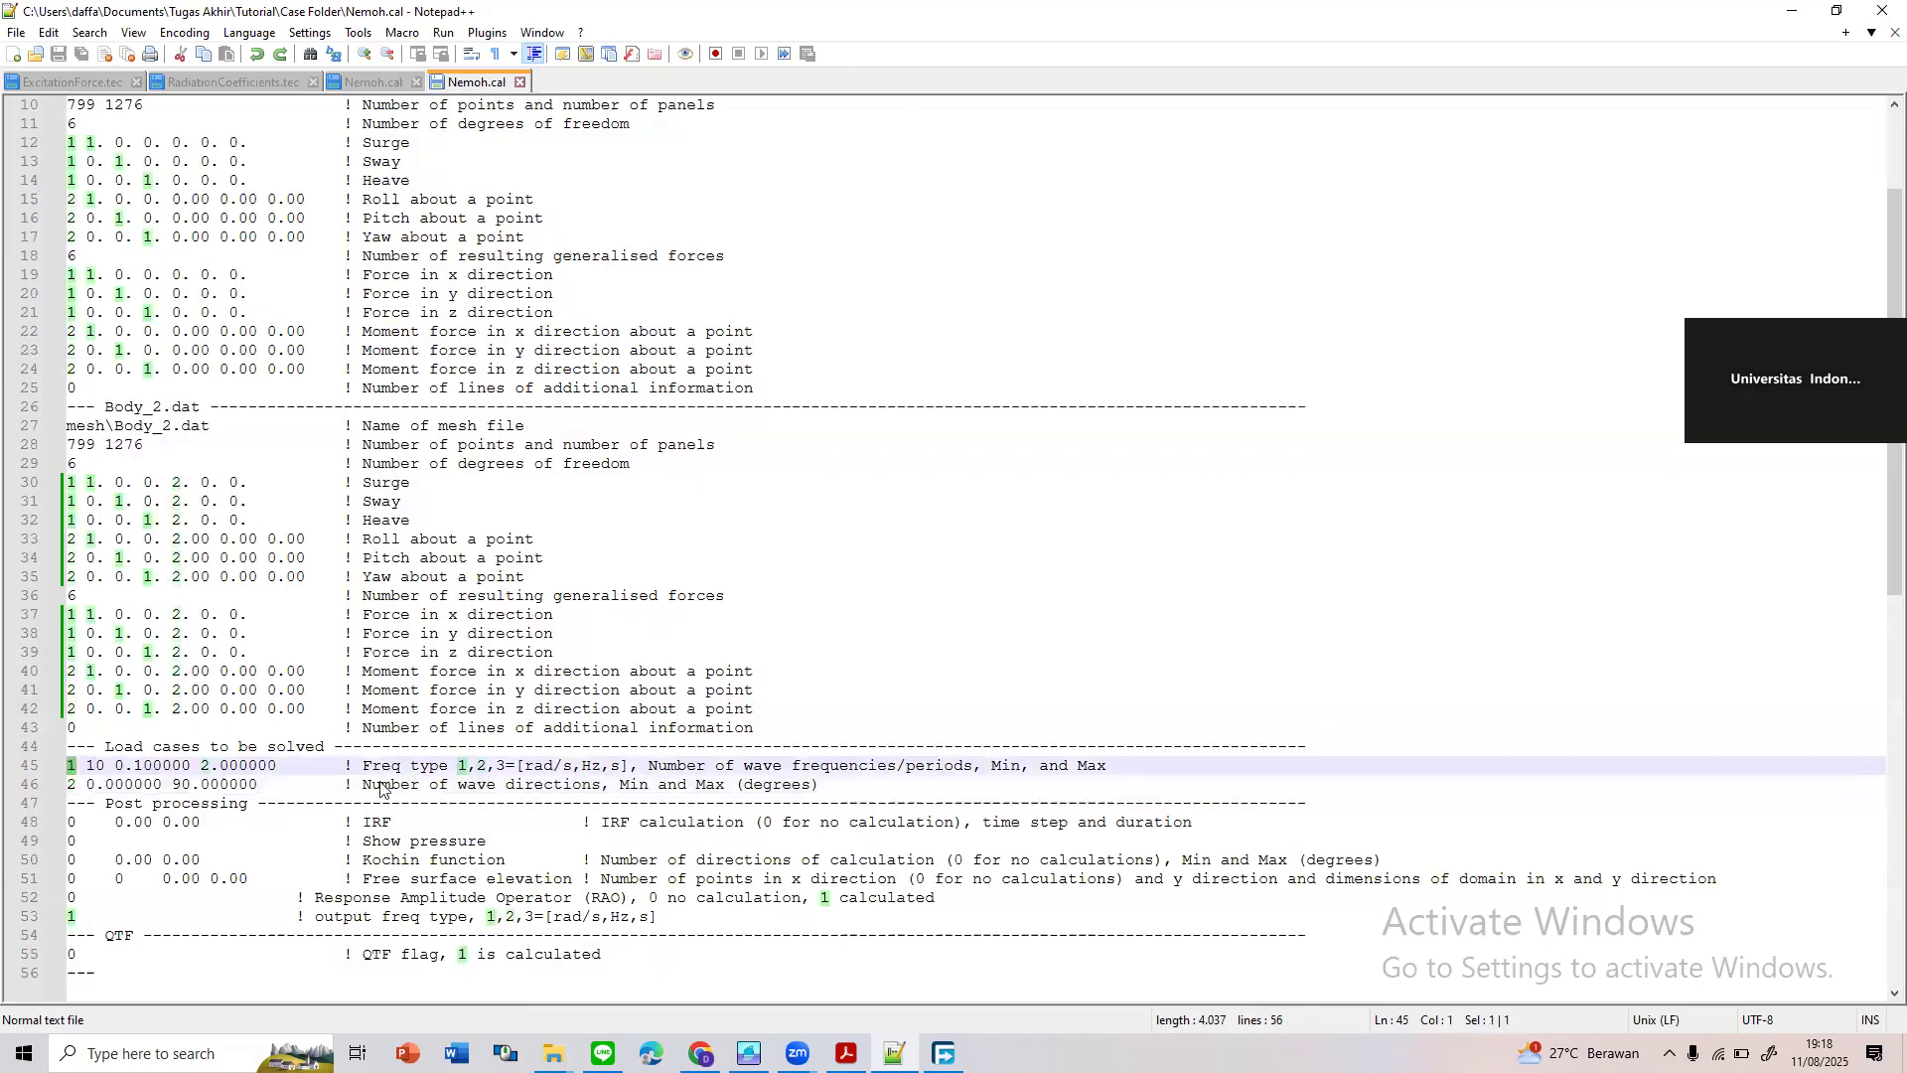
pyautogui.click(553, 766)
pyautogui.click(89, 767)
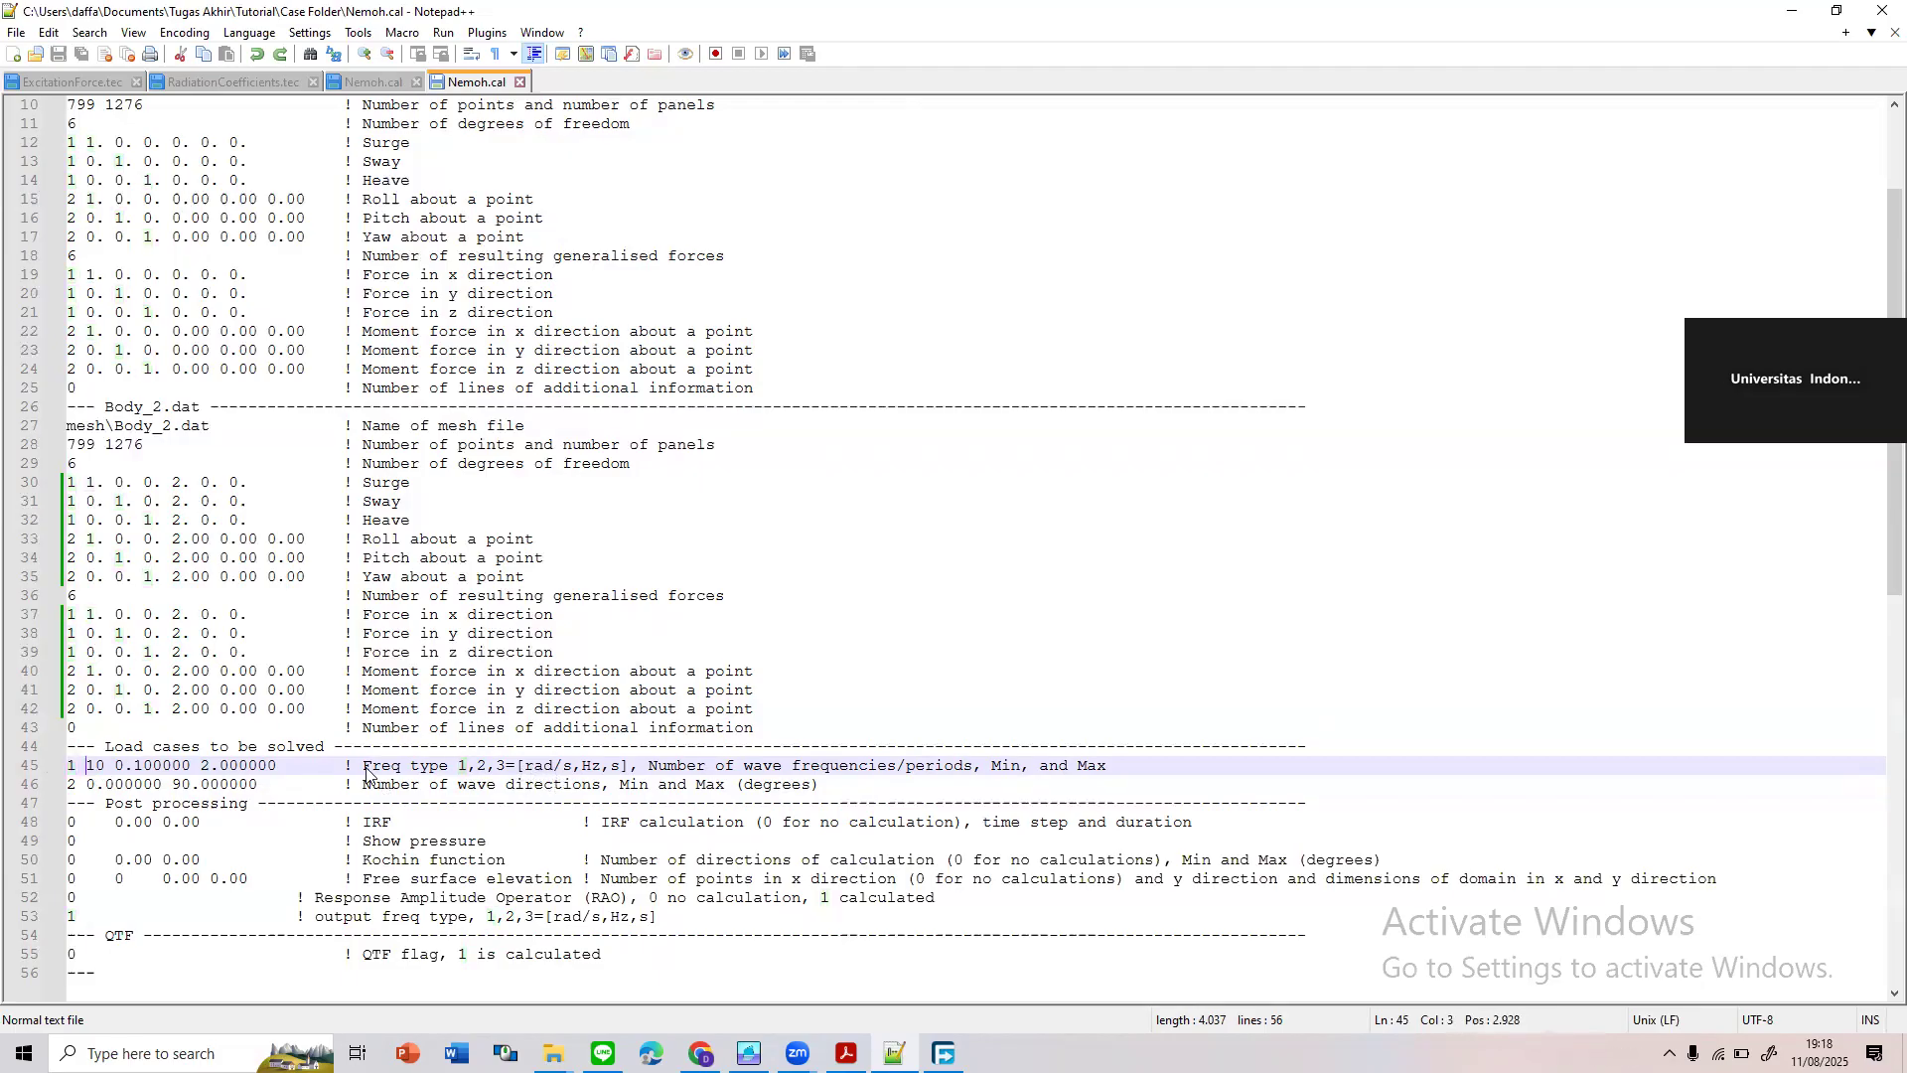
pyautogui.click(599, 768)
pyautogui.press('Right')
pyautogui.press('Right')
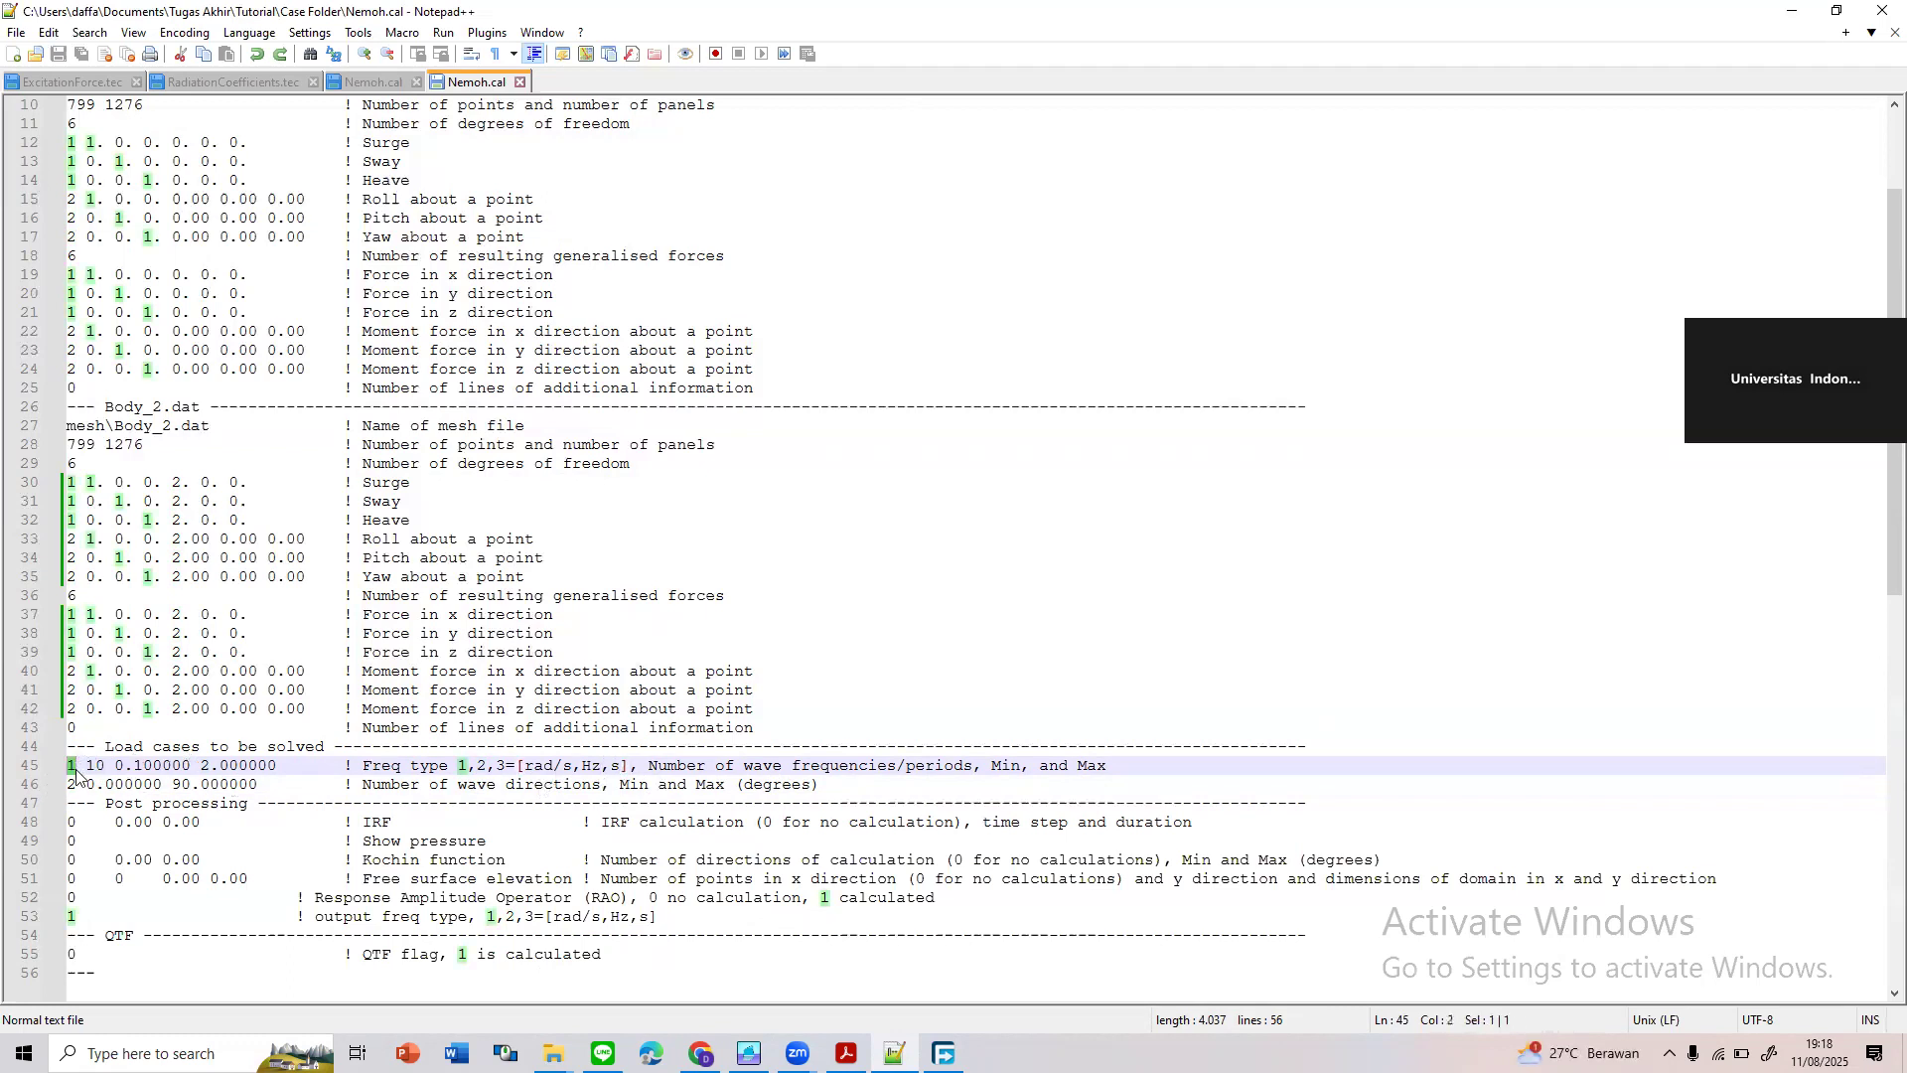
# Check the number of wave directions and their minimum and maximum angles in the load cases
pyautogui.click(116, 821)
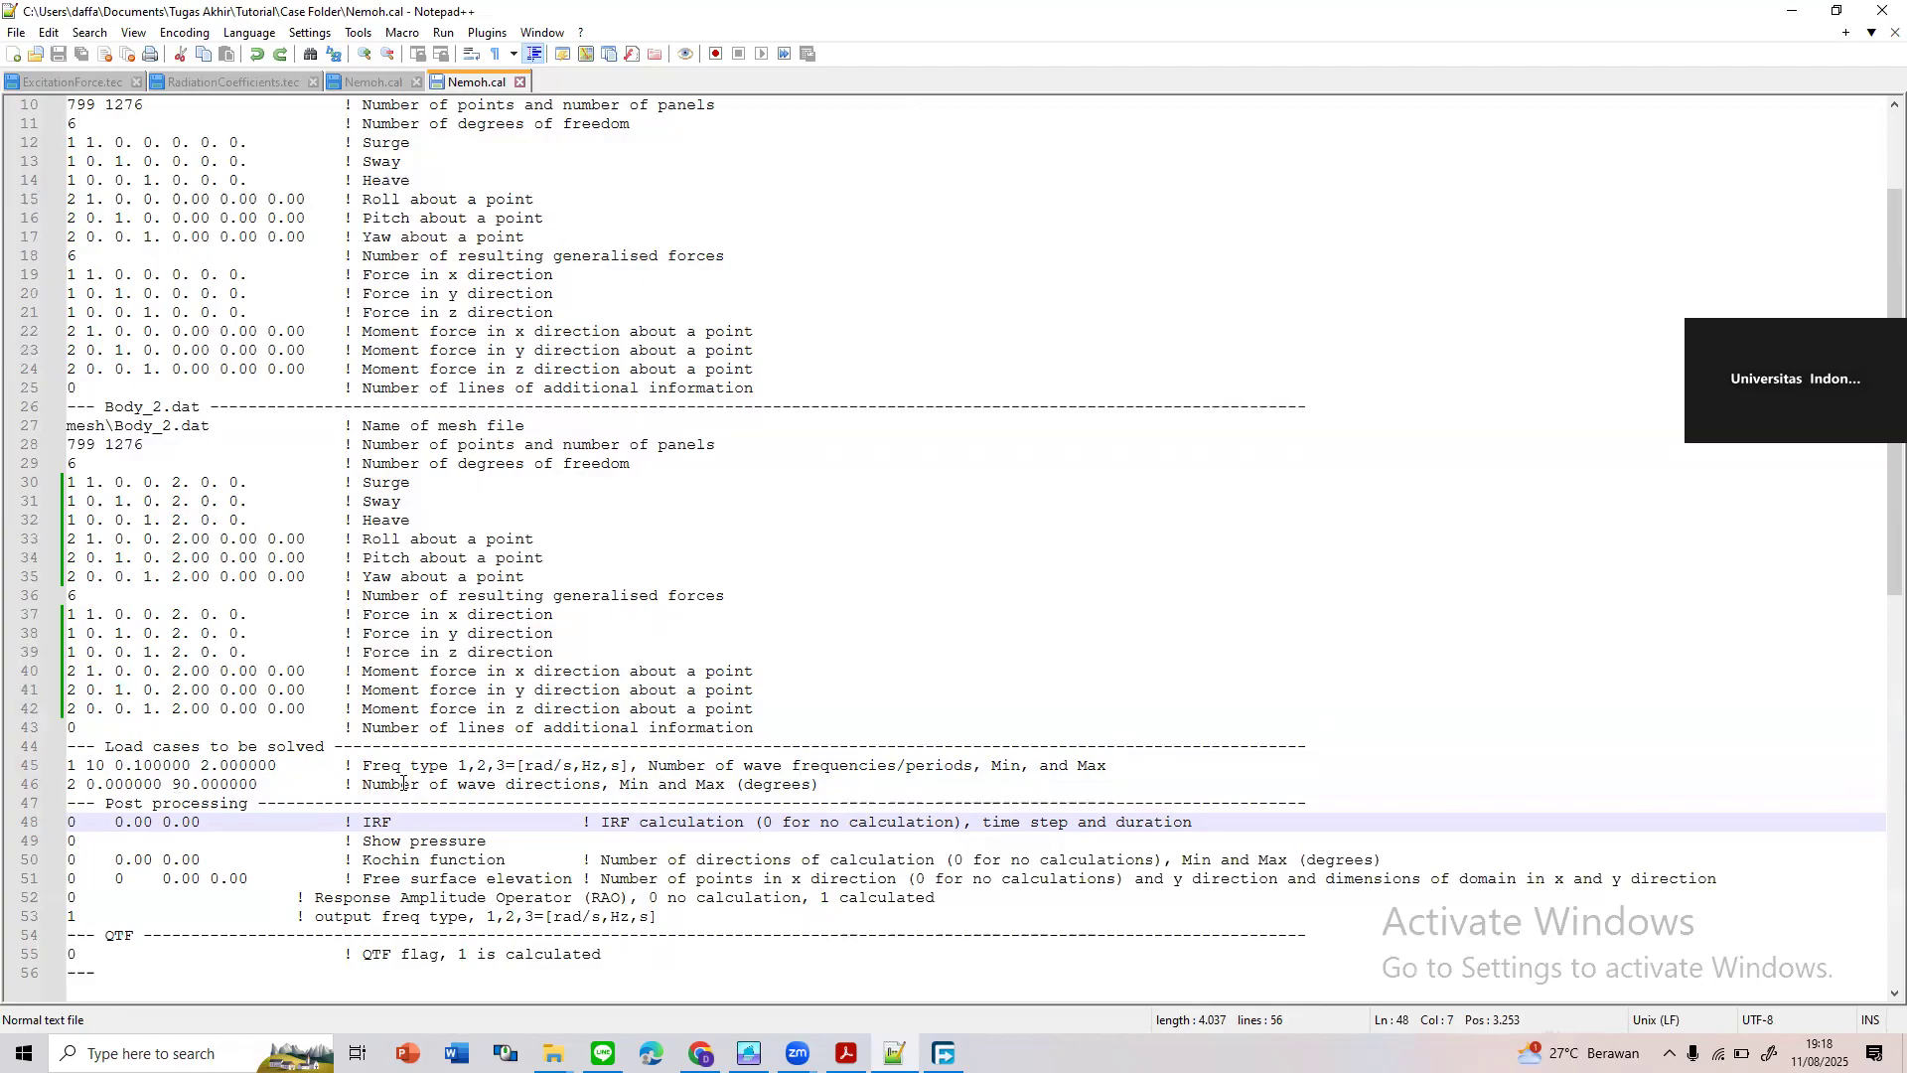
pyautogui.doubleClick(70, 784)
pyautogui.click(109, 783)
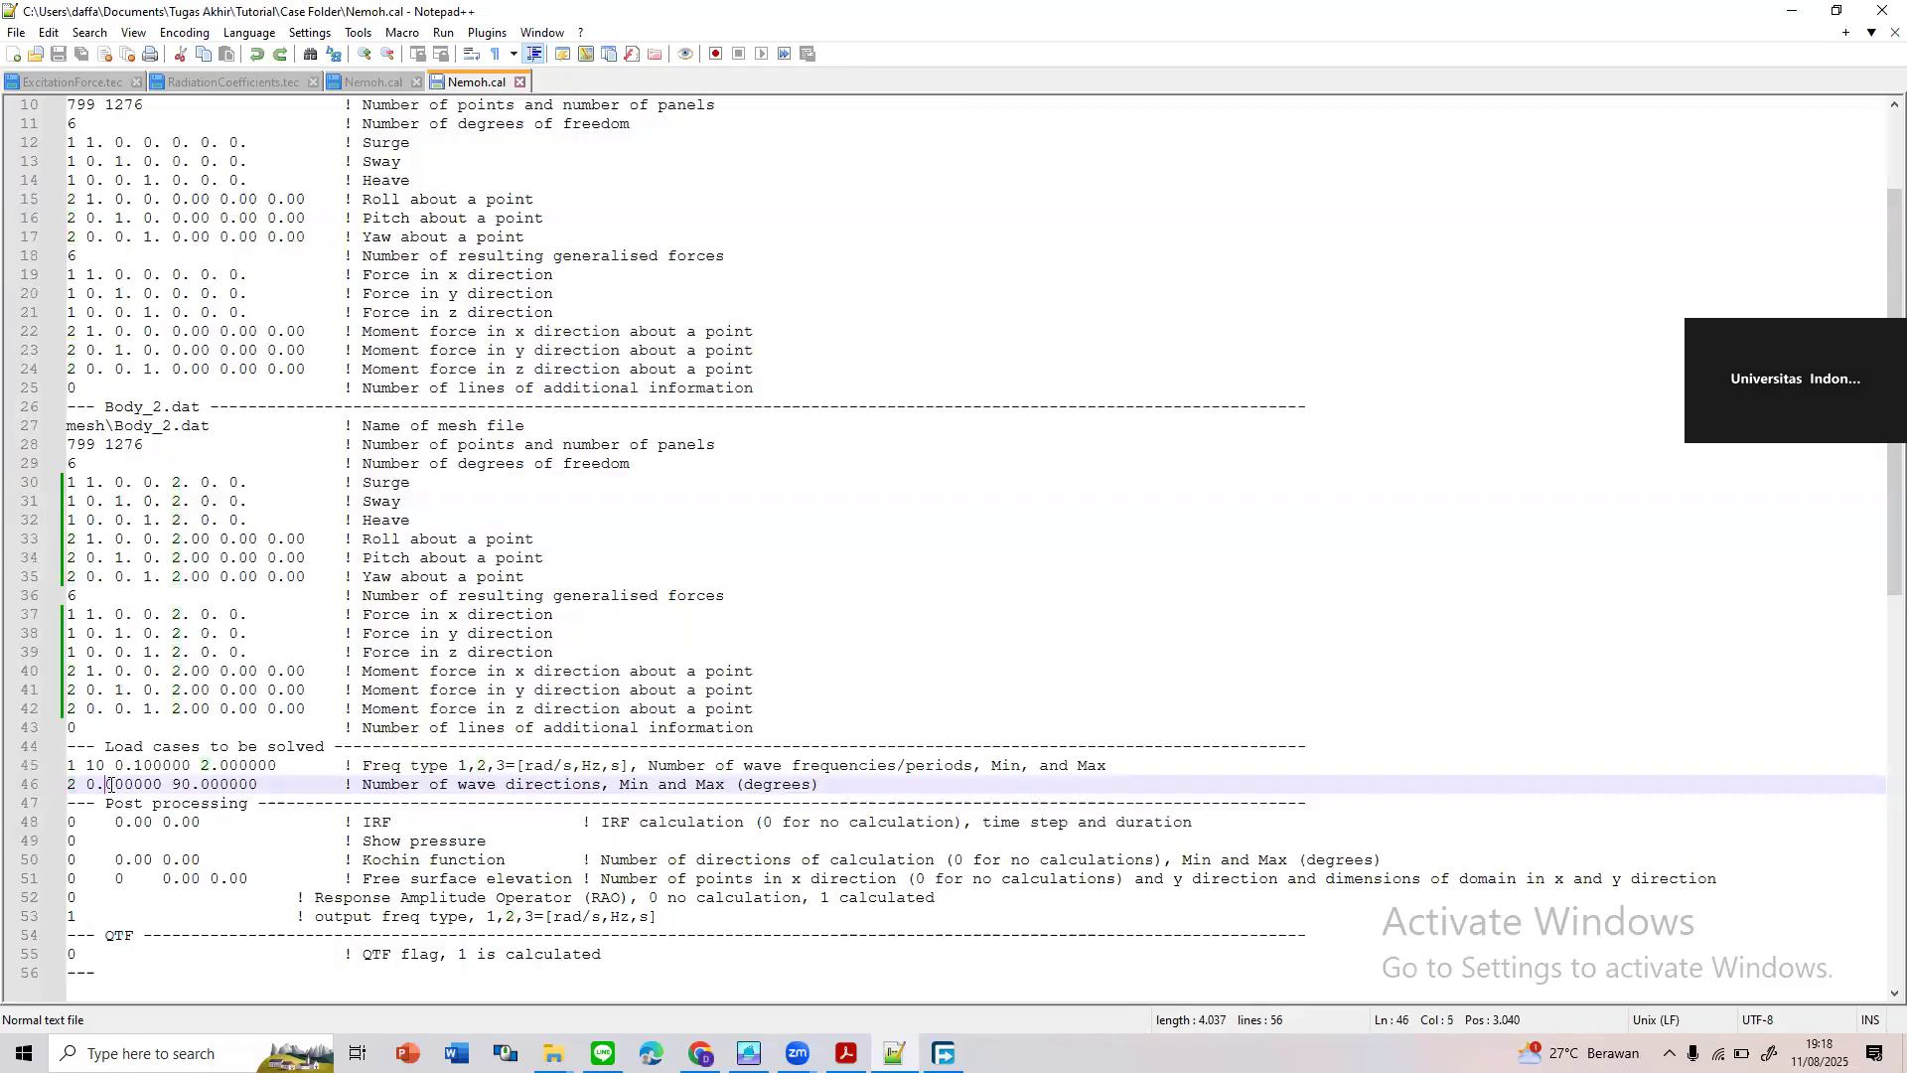
pyautogui.click(243, 784)
# Review the post-processing lines from IRF to output frequency type, and recheck the load case lines
pyautogui.scroll(-3, 493, 780)
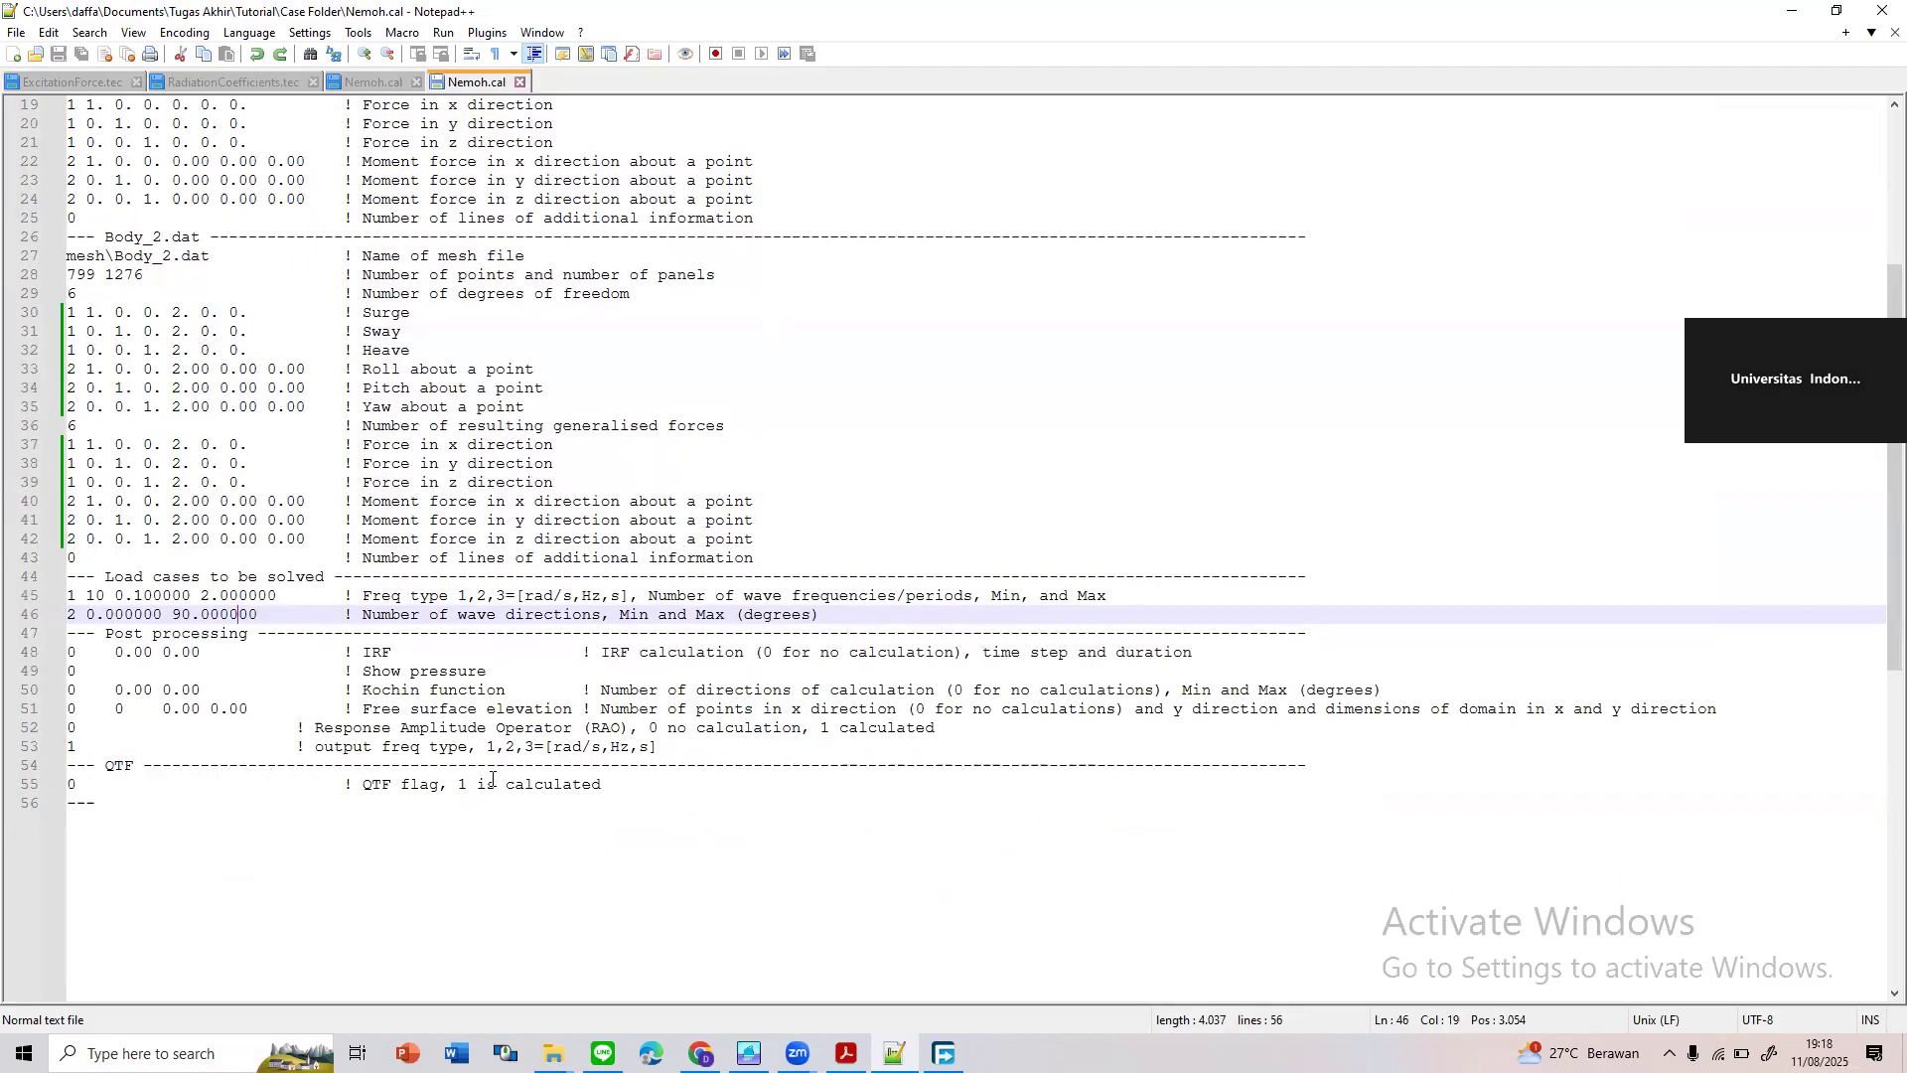
pyautogui.moveTo(691, 765); pyautogui.dragTo(68, 654)
pyautogui.click(392, 747)
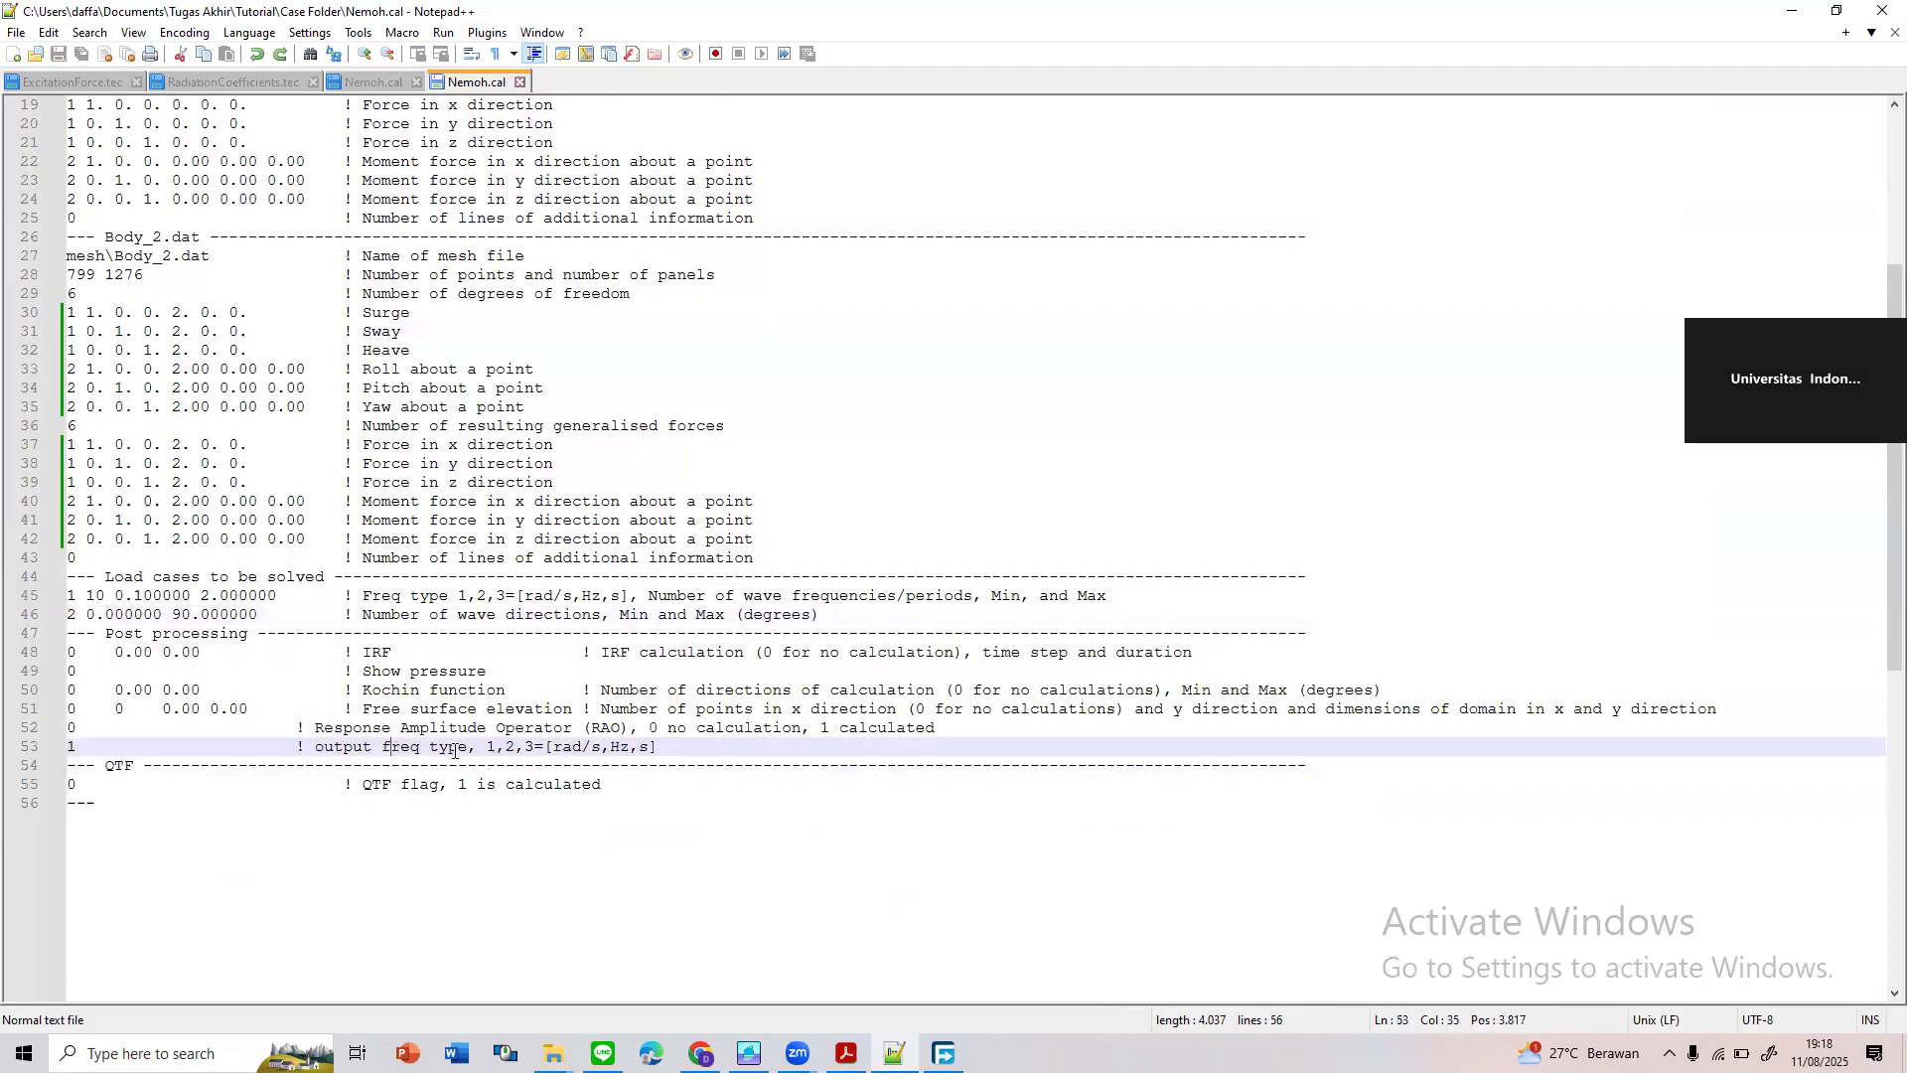
pyautogui.moveTo(659, 747); pyautogui.dragTo(67, 653)
pyautogui.click(508, 737)
pyautogui.scroll(6, 1004, 682)
pyautogui.scroll(-3, 1005, 681)
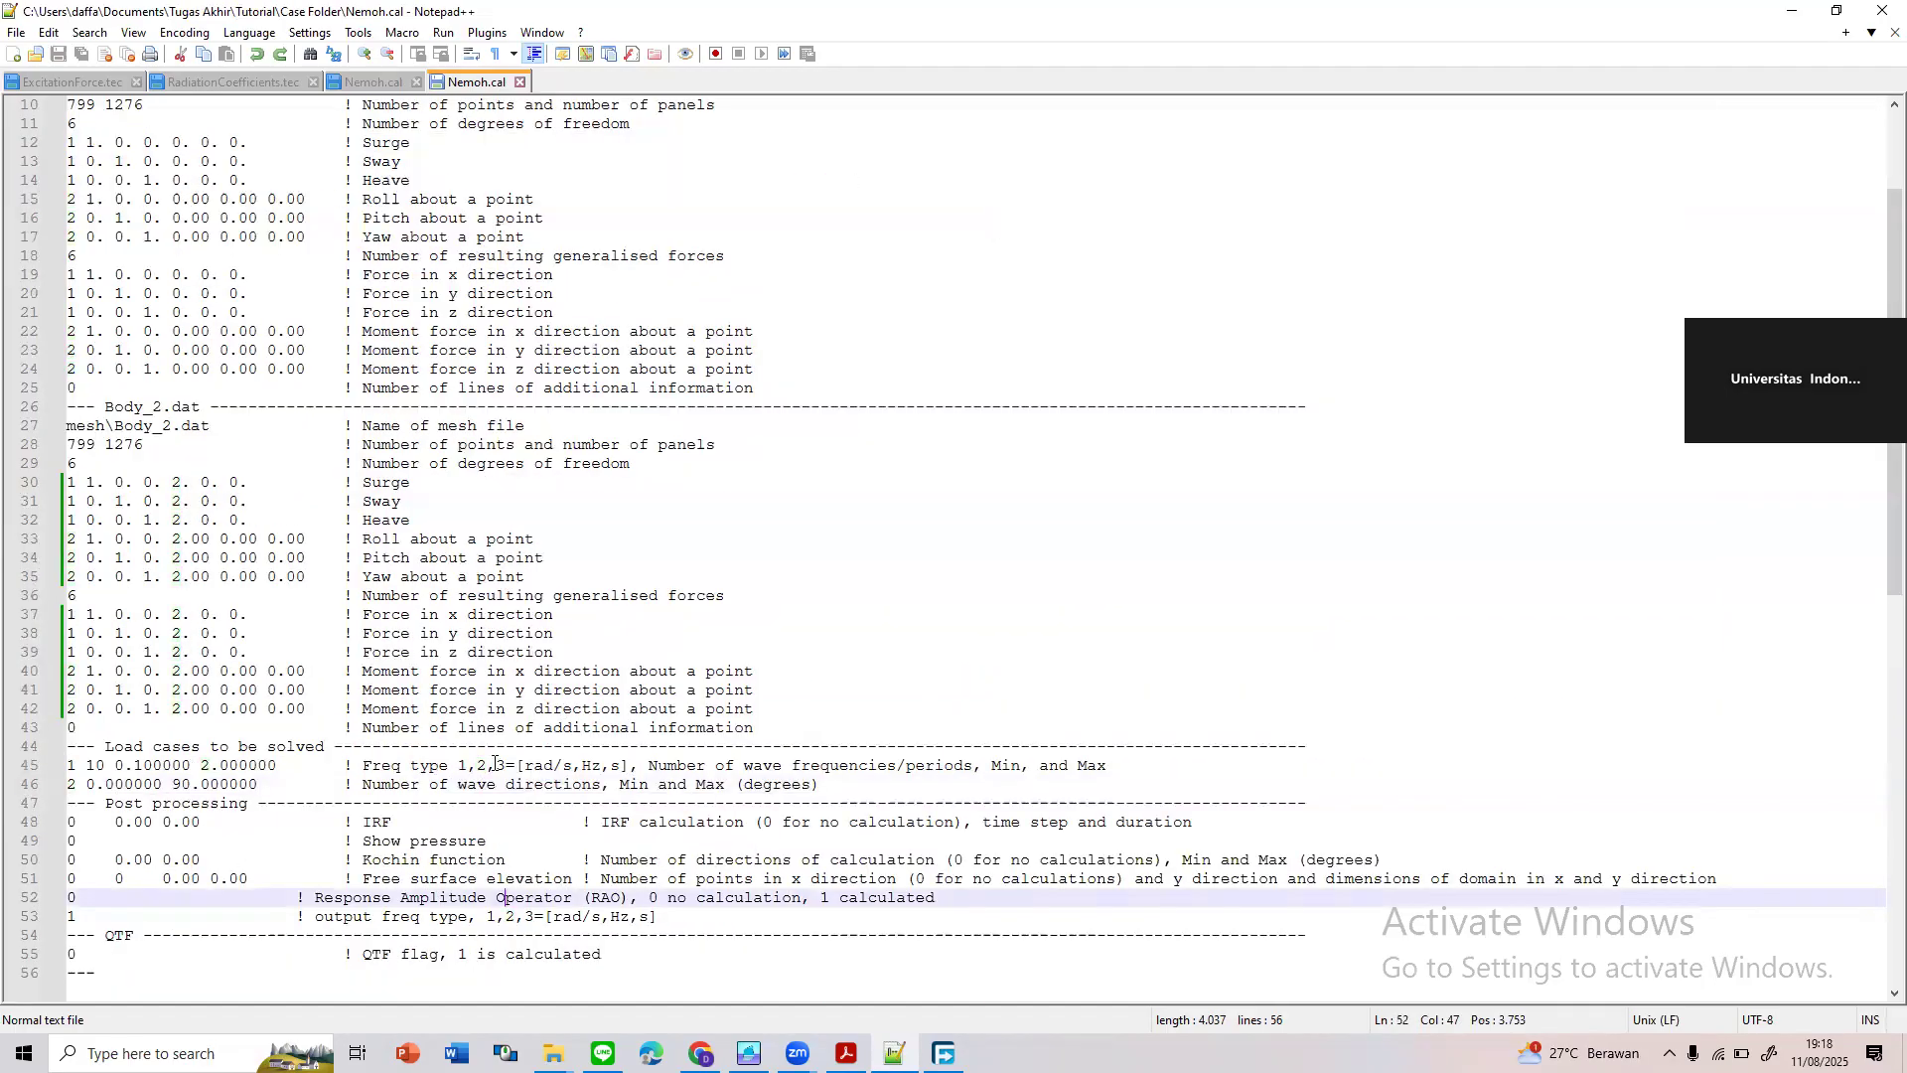
pyautogui.click(302, 767)
pyautogui.click(280, 802)
pyautogui.click(278, 782)
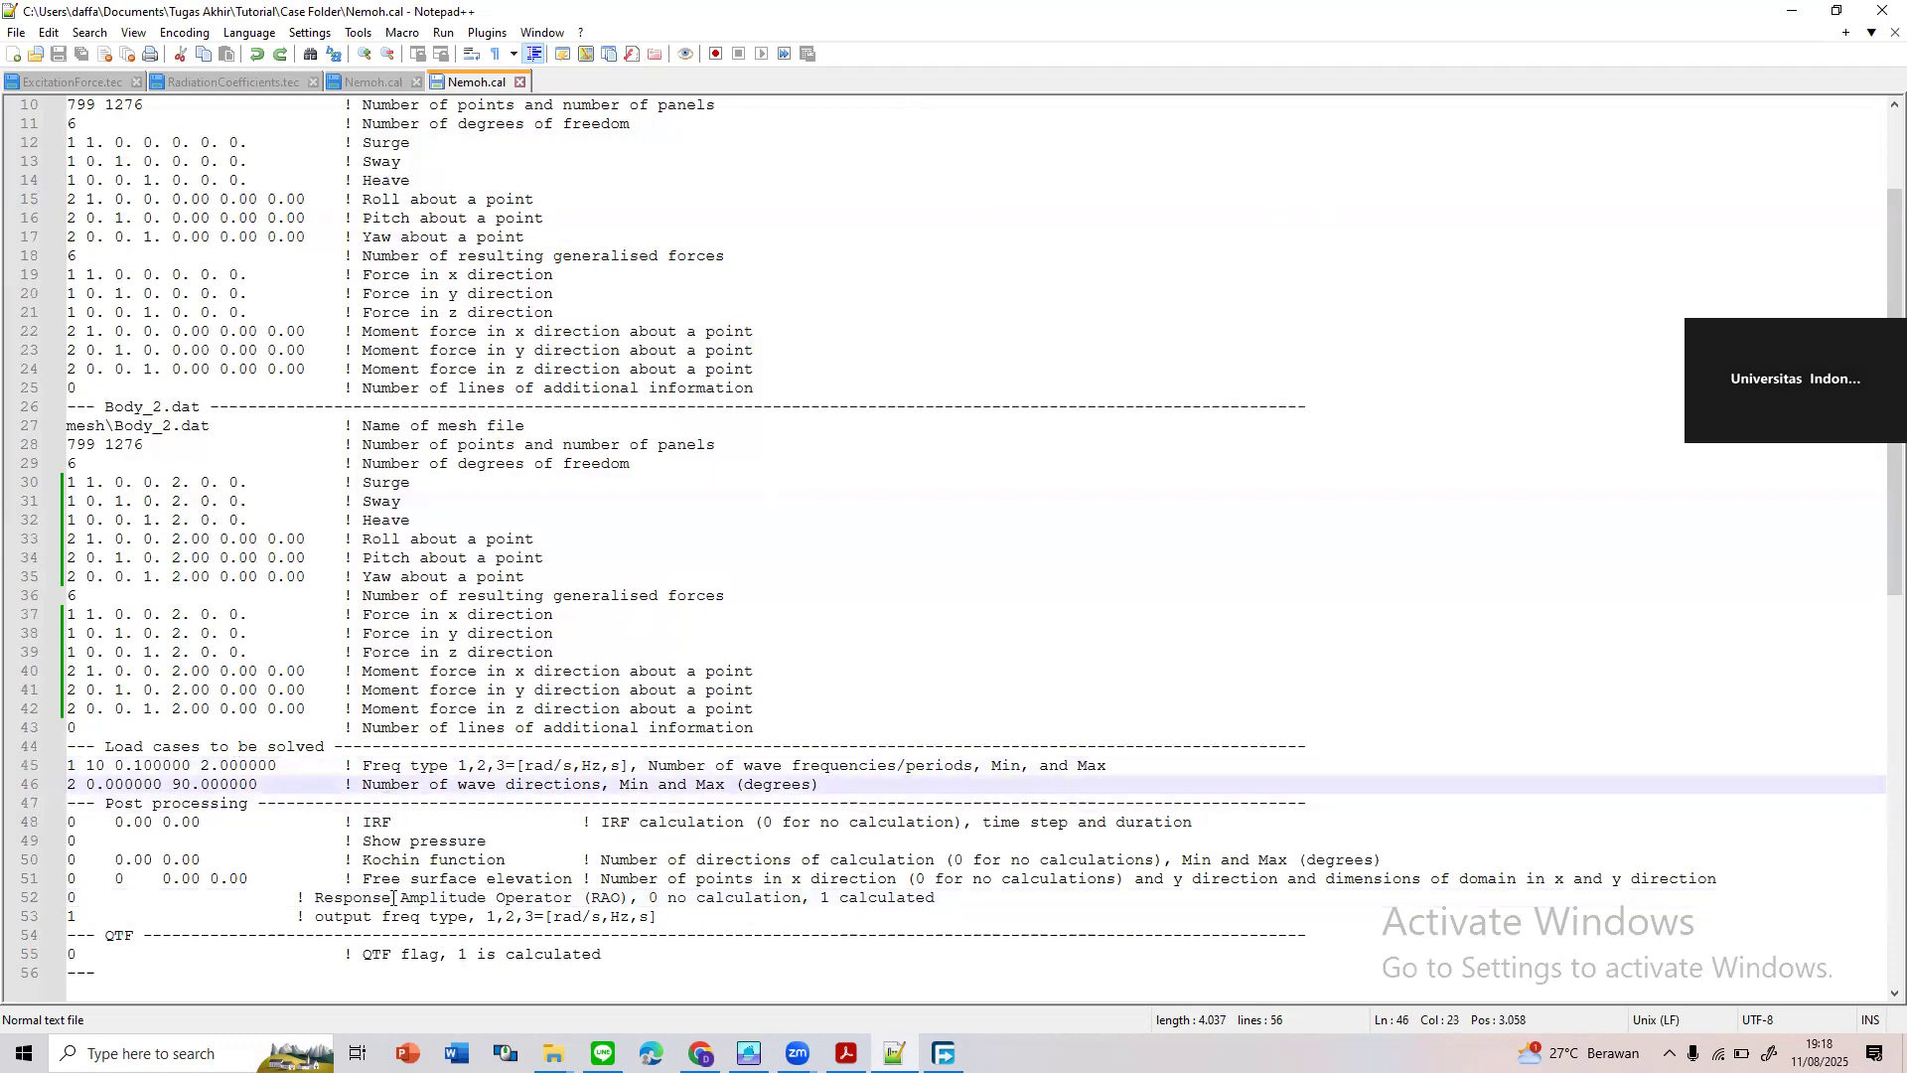
pyautogui.scroll(3, 413, 781)
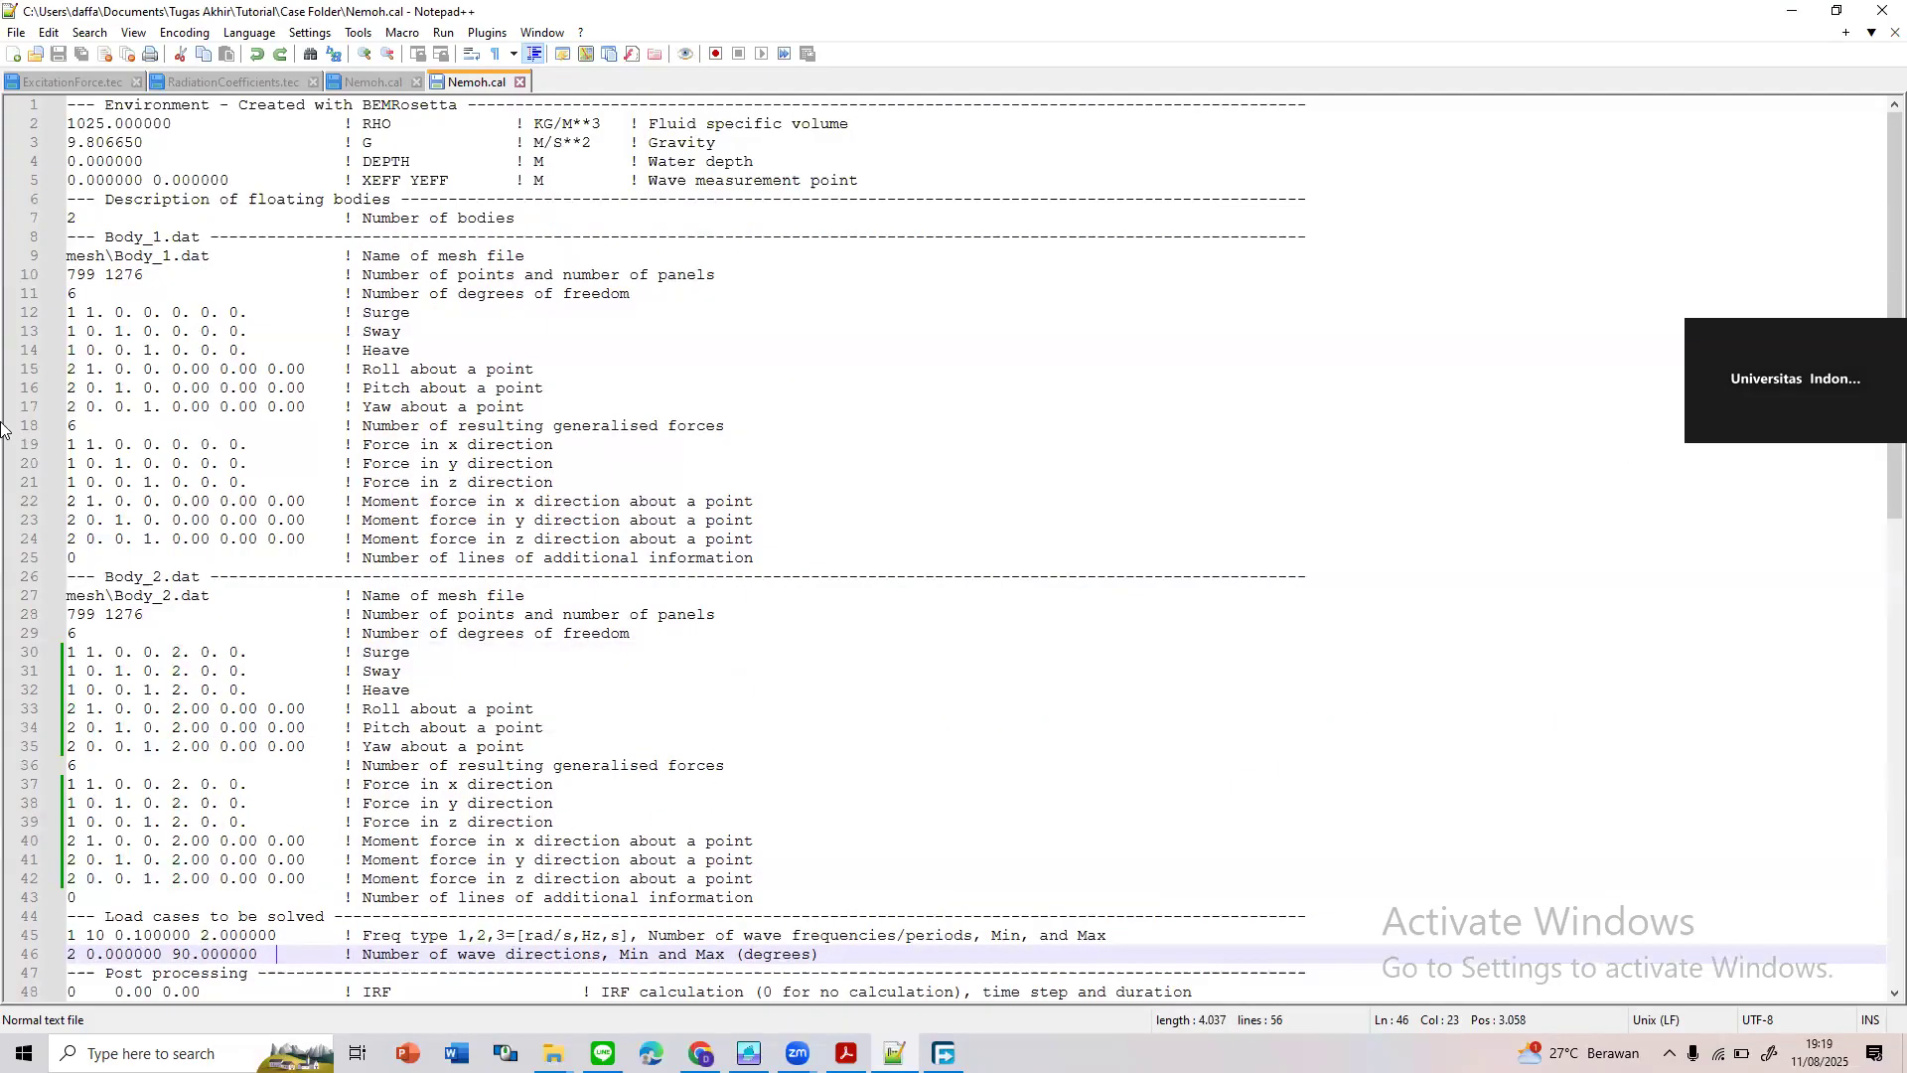
# Switch to the Case Folder in File Explorer, open Nemoh.bat for editing to inspect its commands, and close it
pyautogui.click(1789, 9)
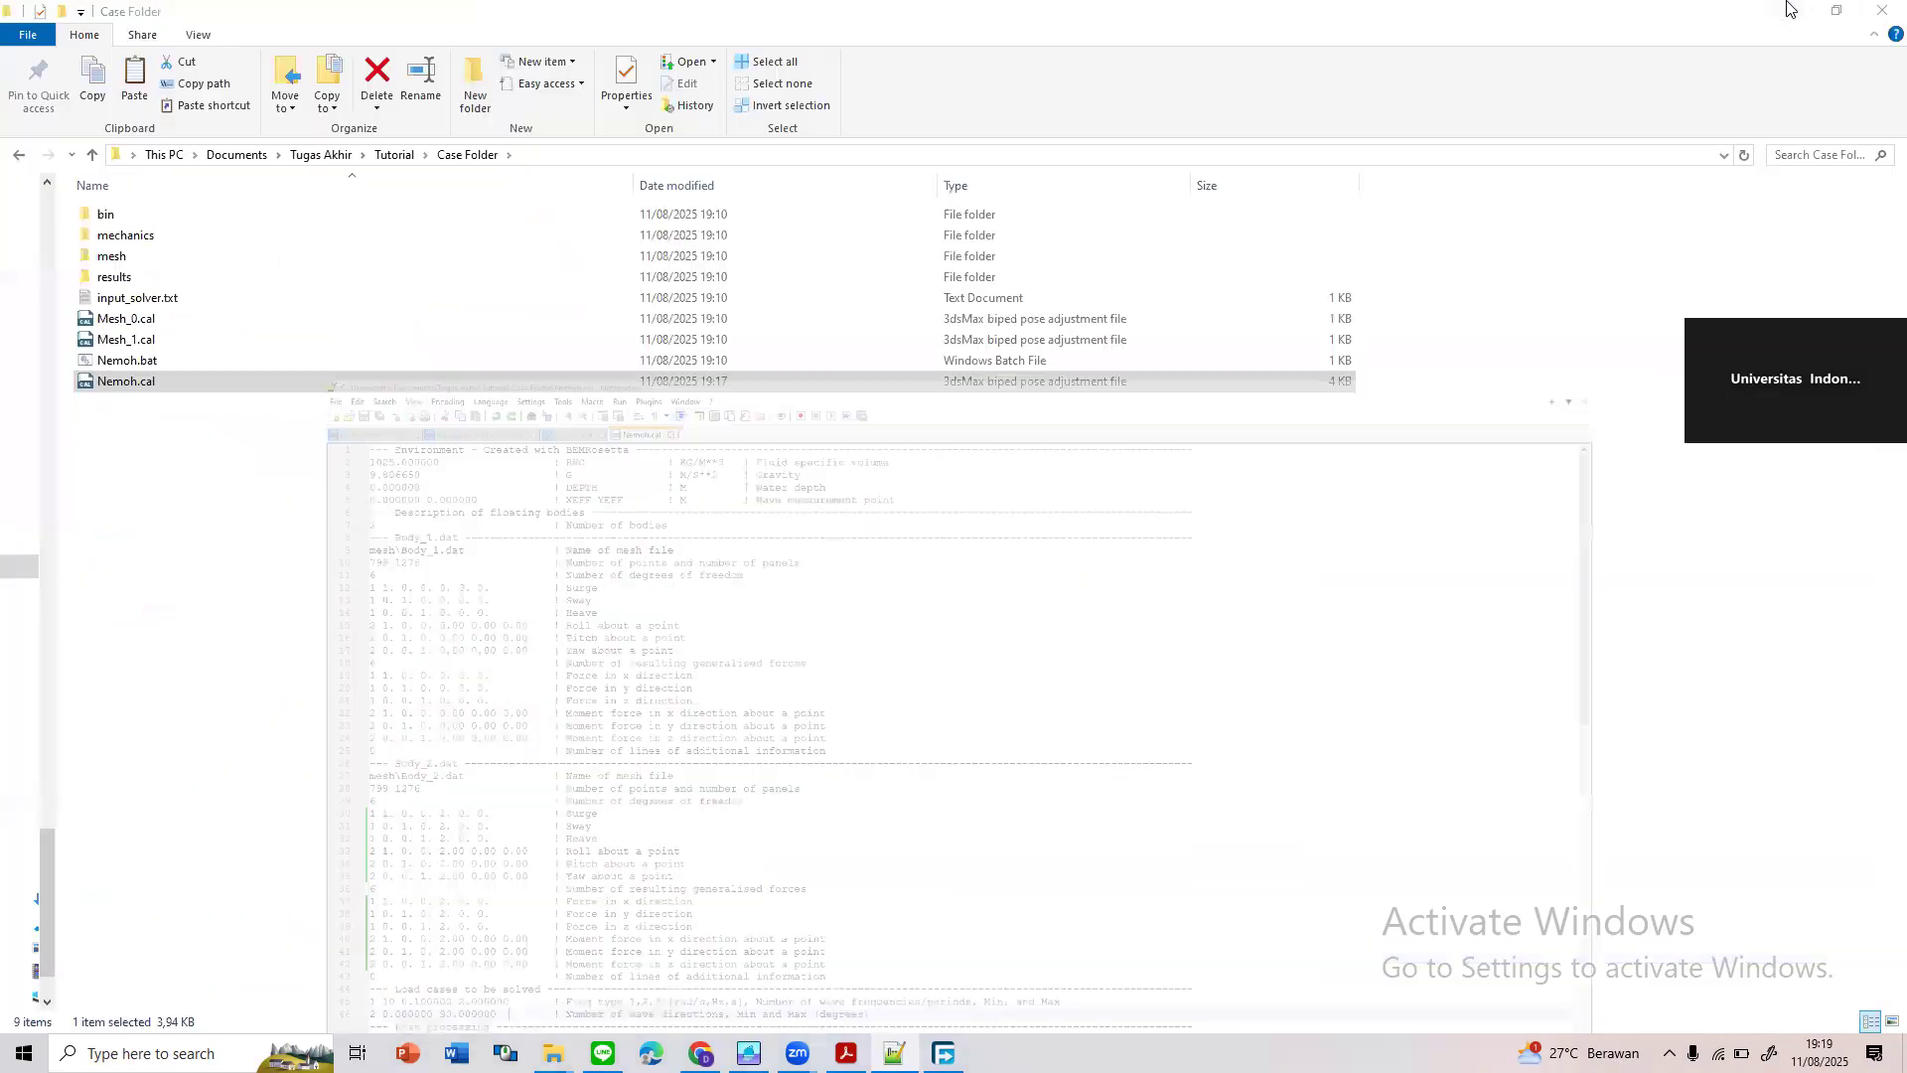
pyautogui.rightClick(370, 368)
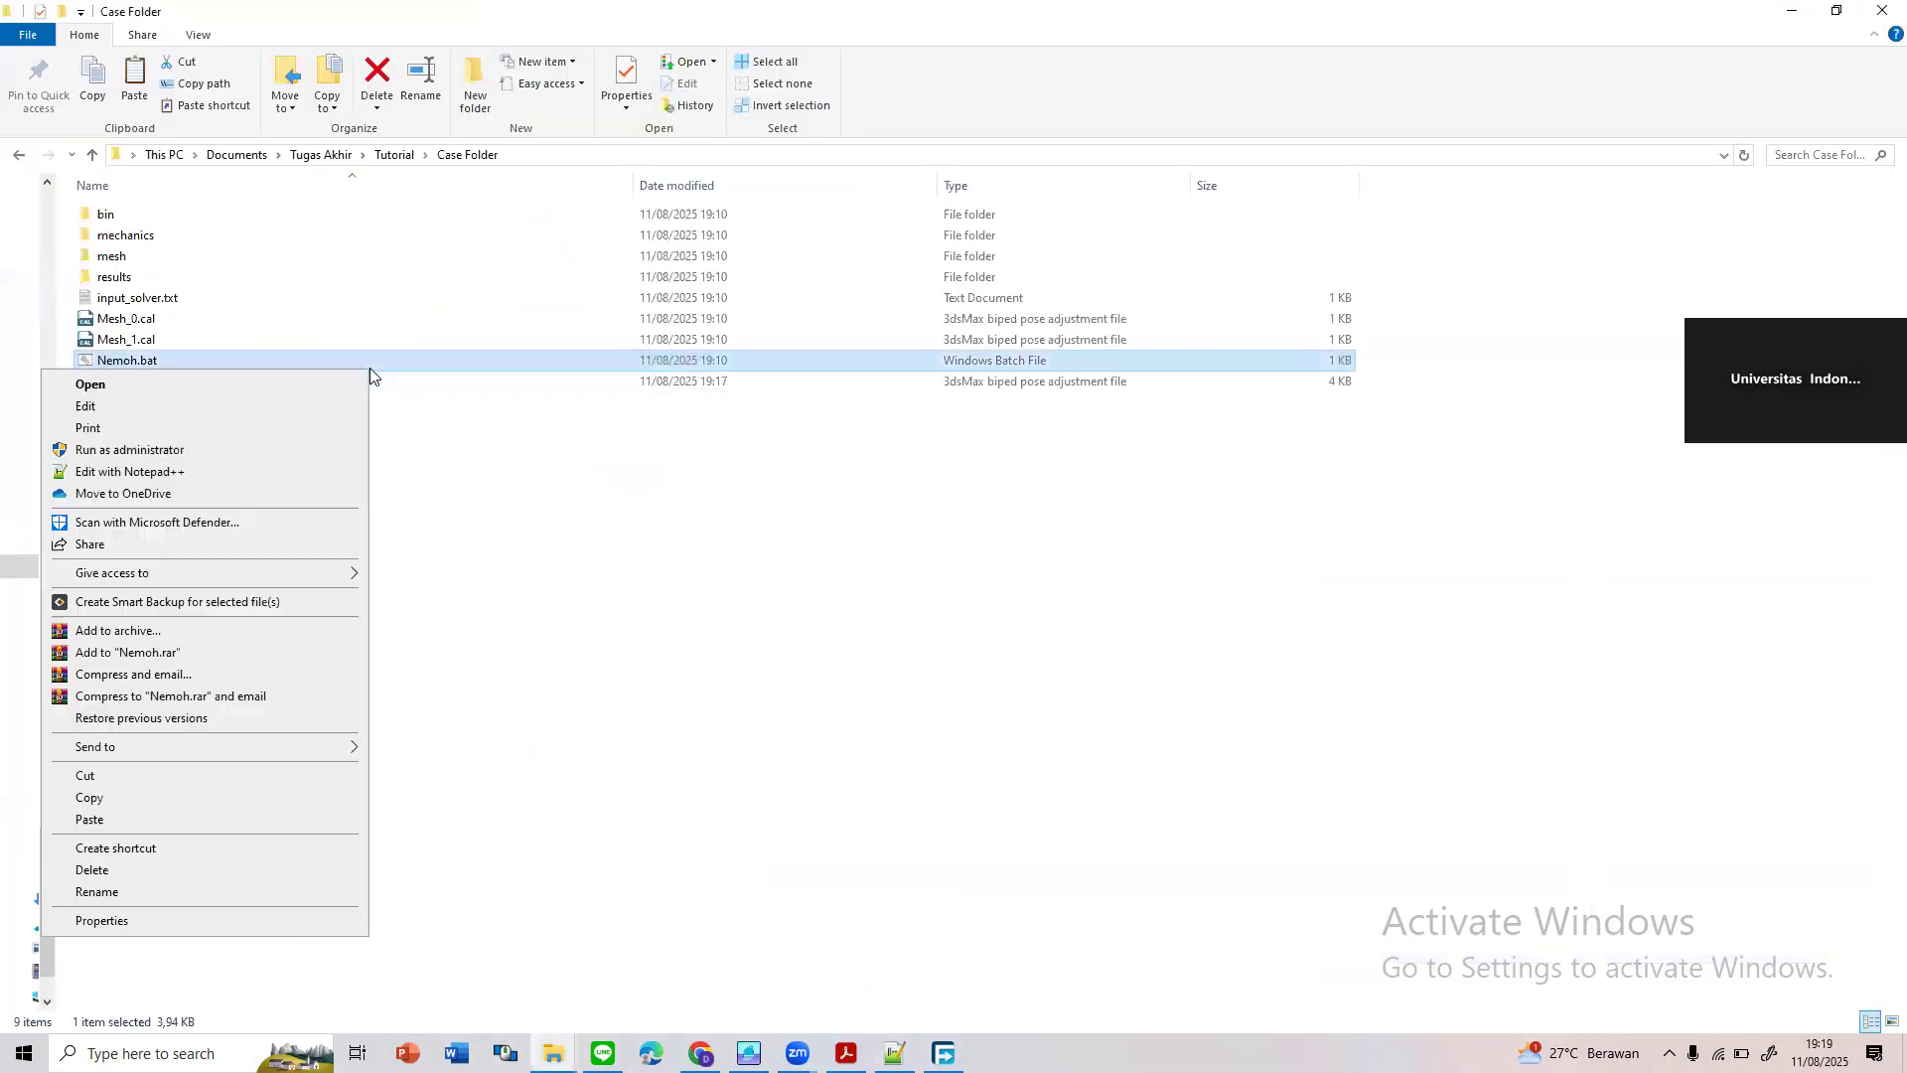
pyautogui.click(272, 415)
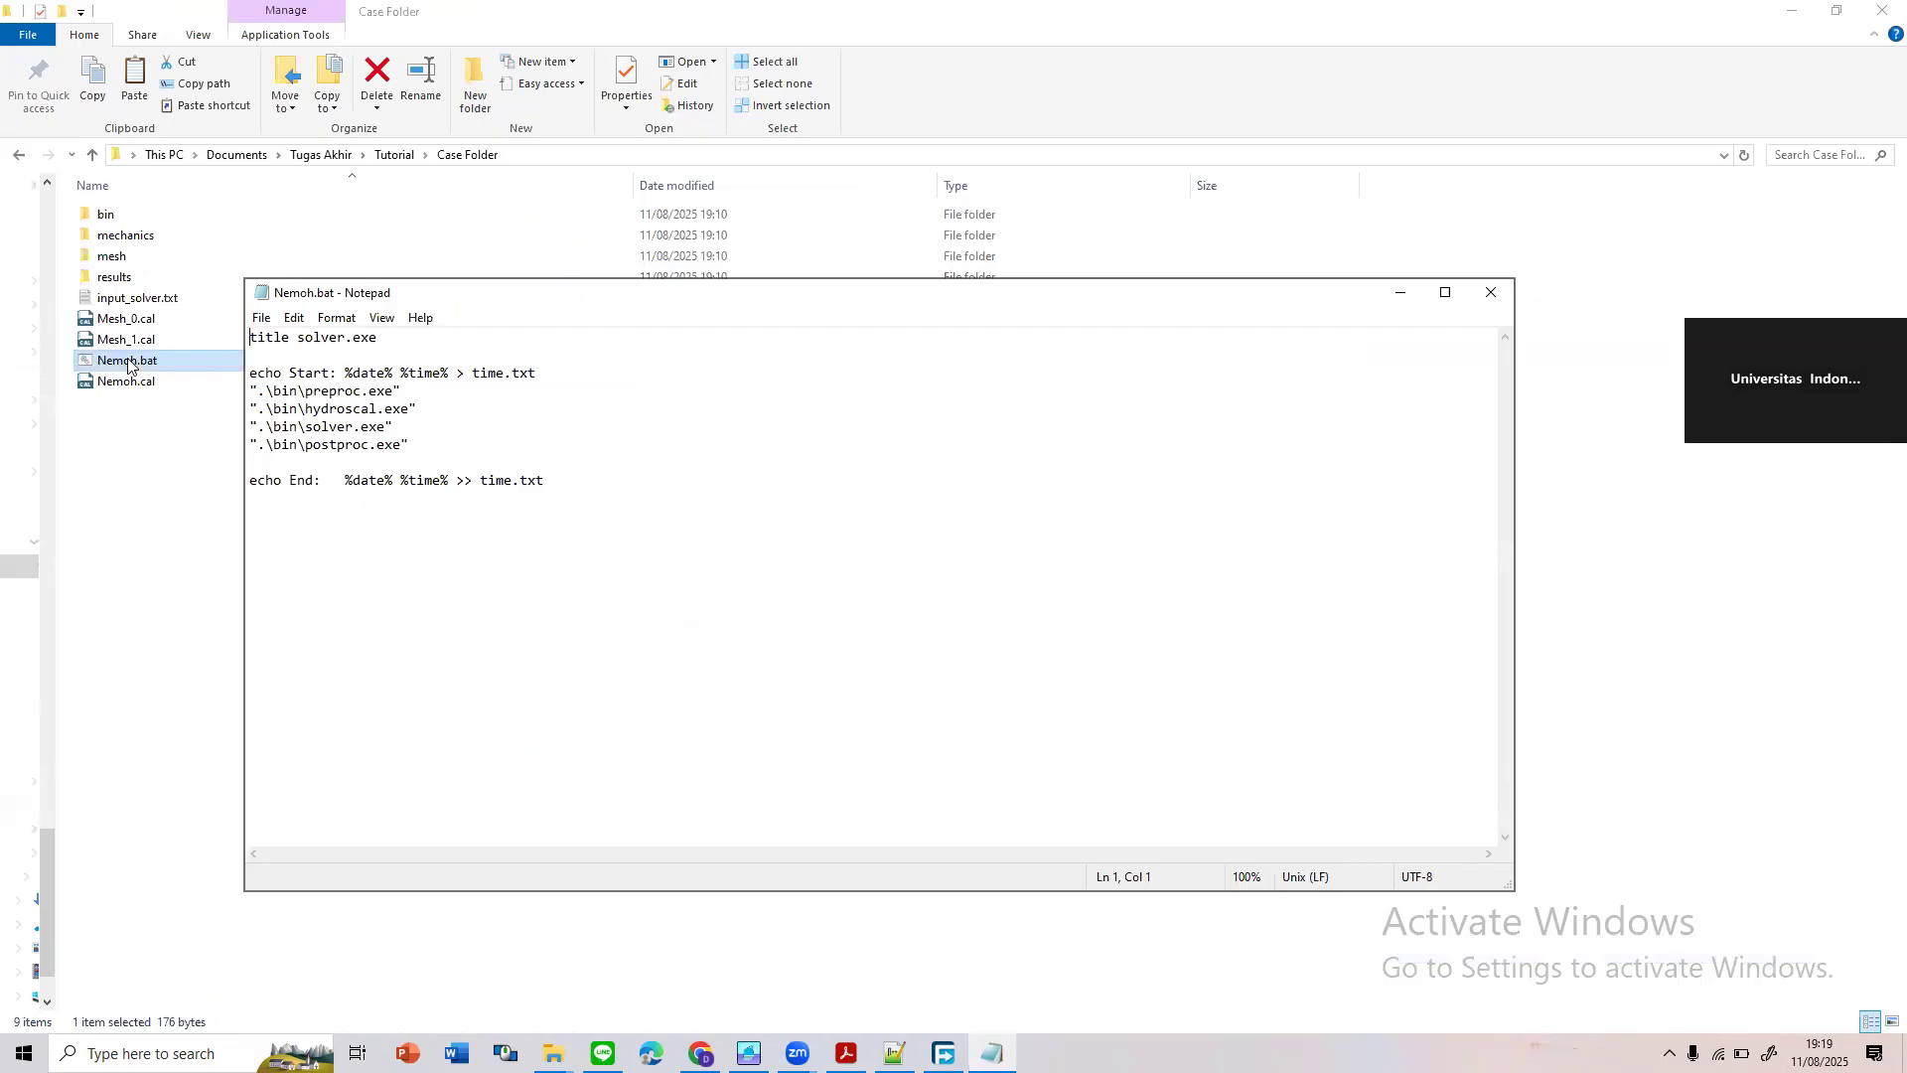
pyautogui.click(1491, 292)
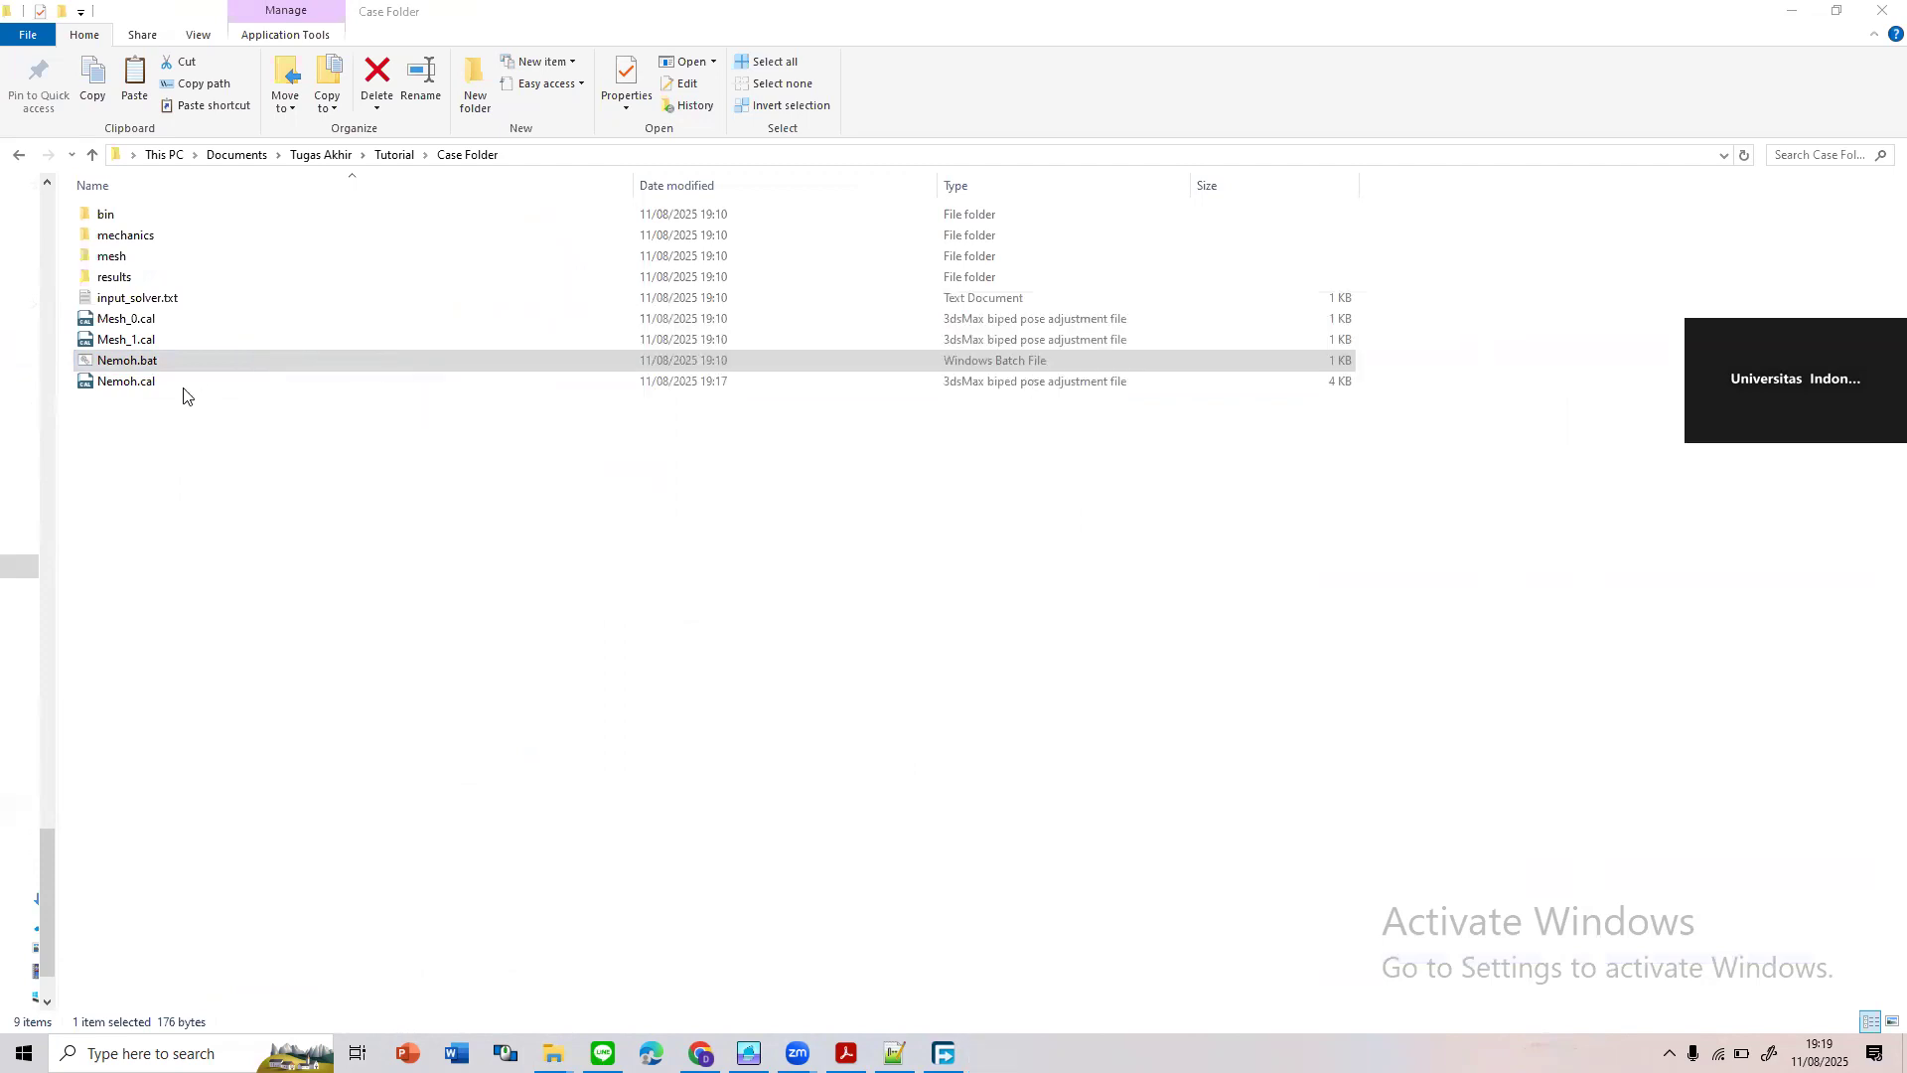
# Run Nemoh.bat from the Case Folder and examine the hydroscal.exe output in the console
pyautogui.doubleClick(205, 359)
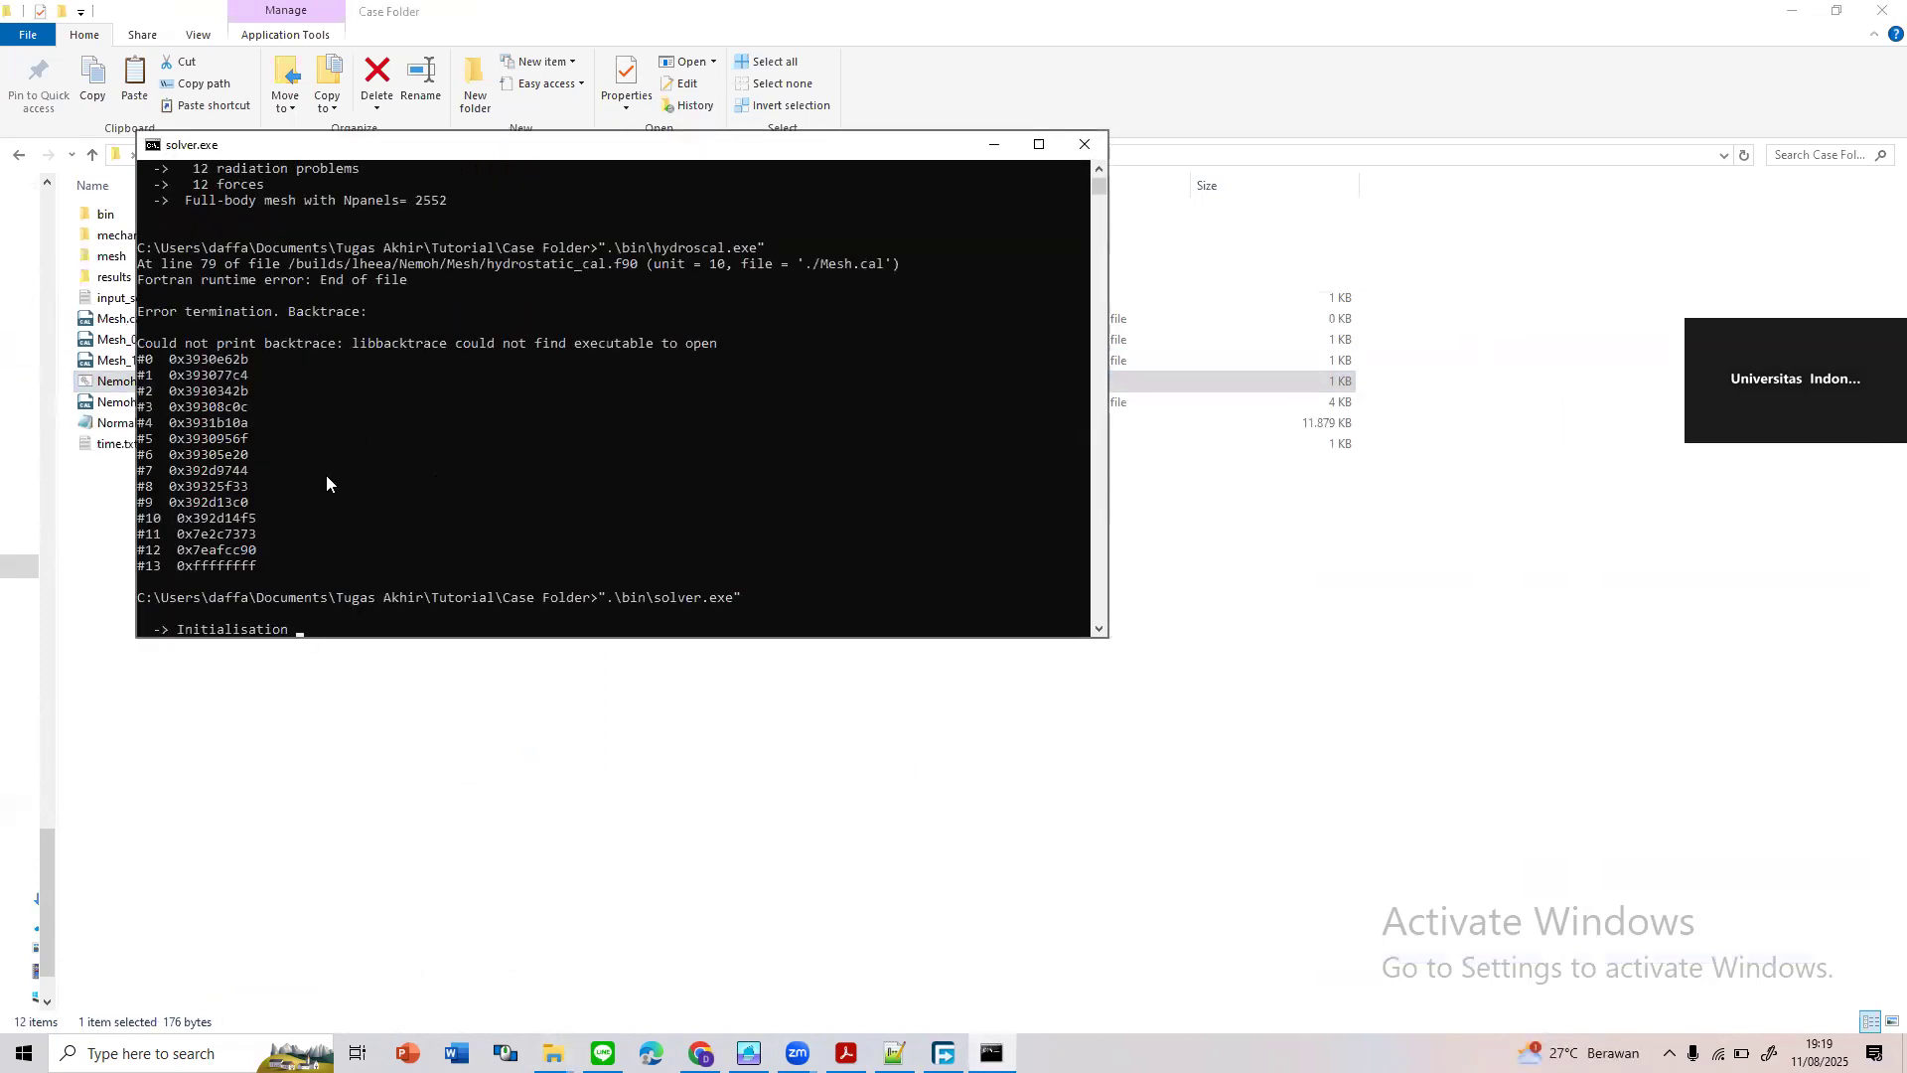
pyautogui.moveTo(296, 563); pyautogui.dragTo(137, 248)
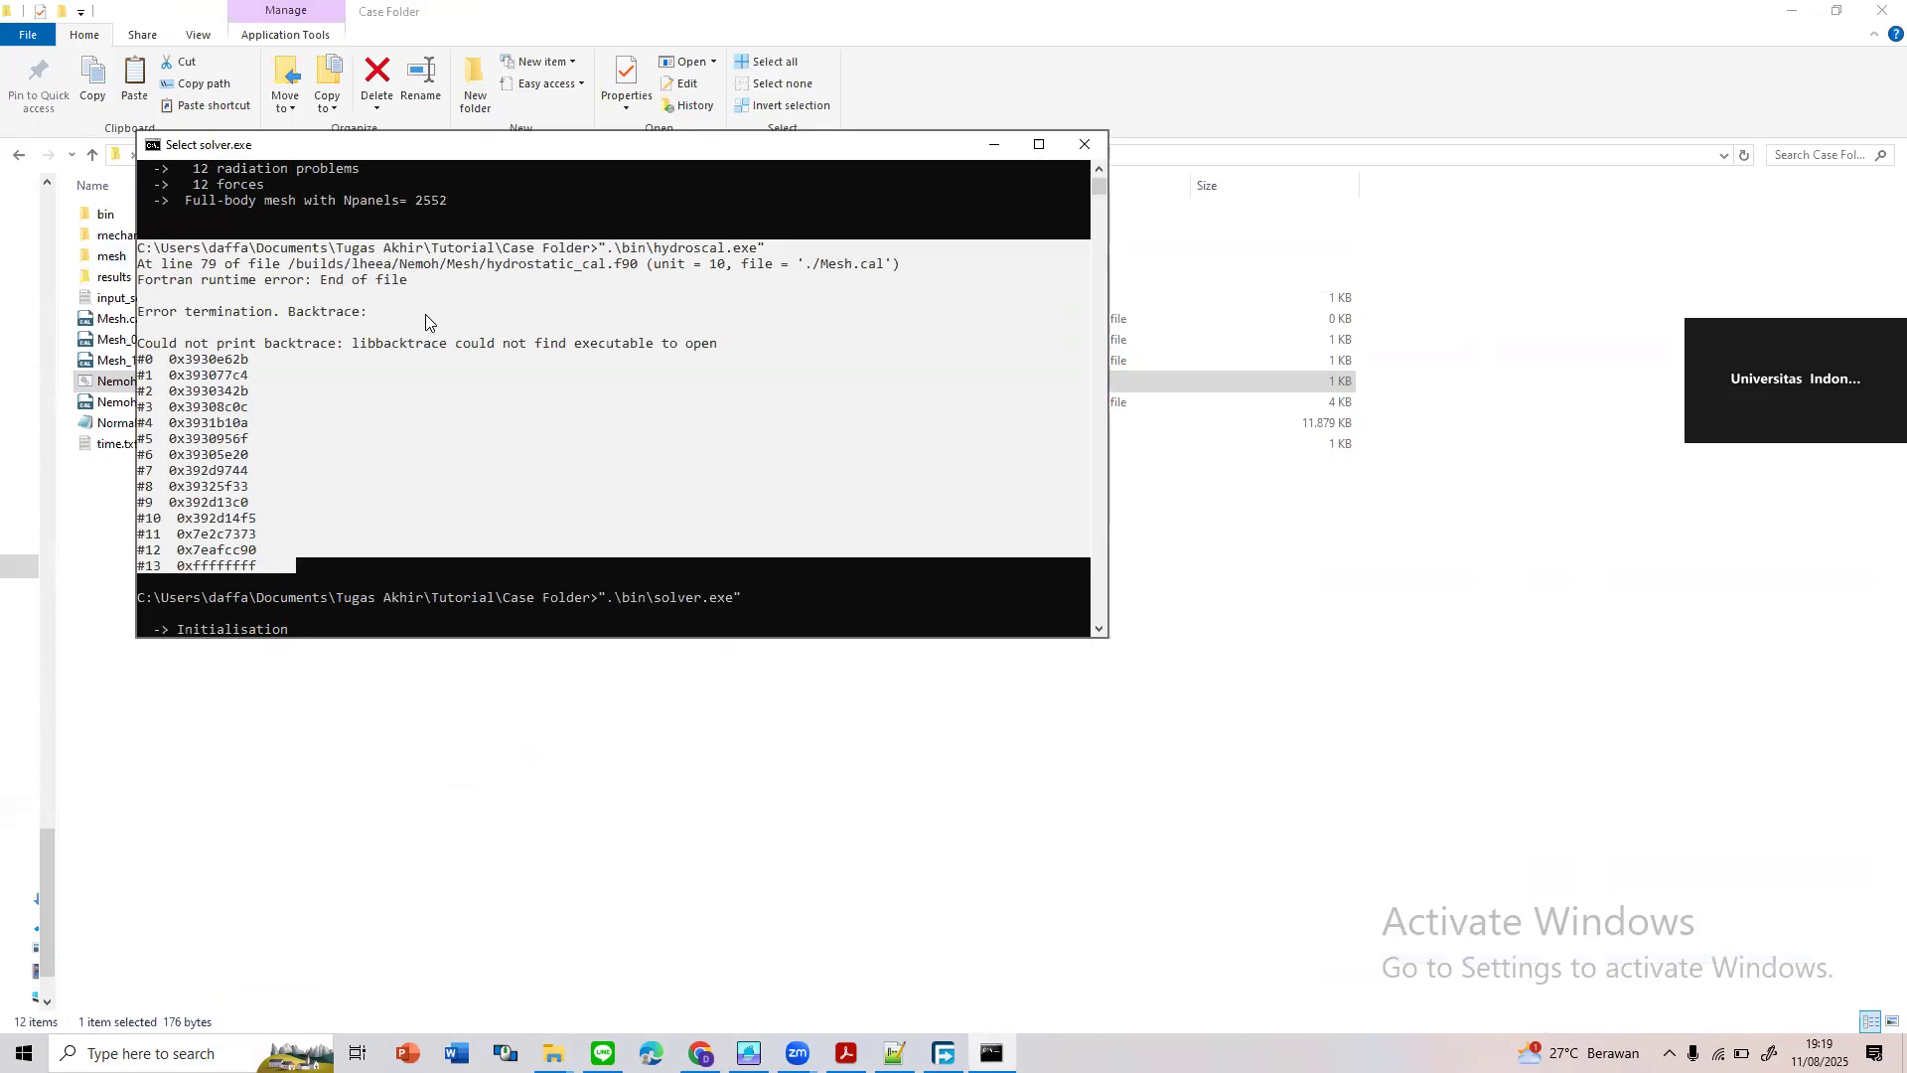
pyautogui.click(395, 343)
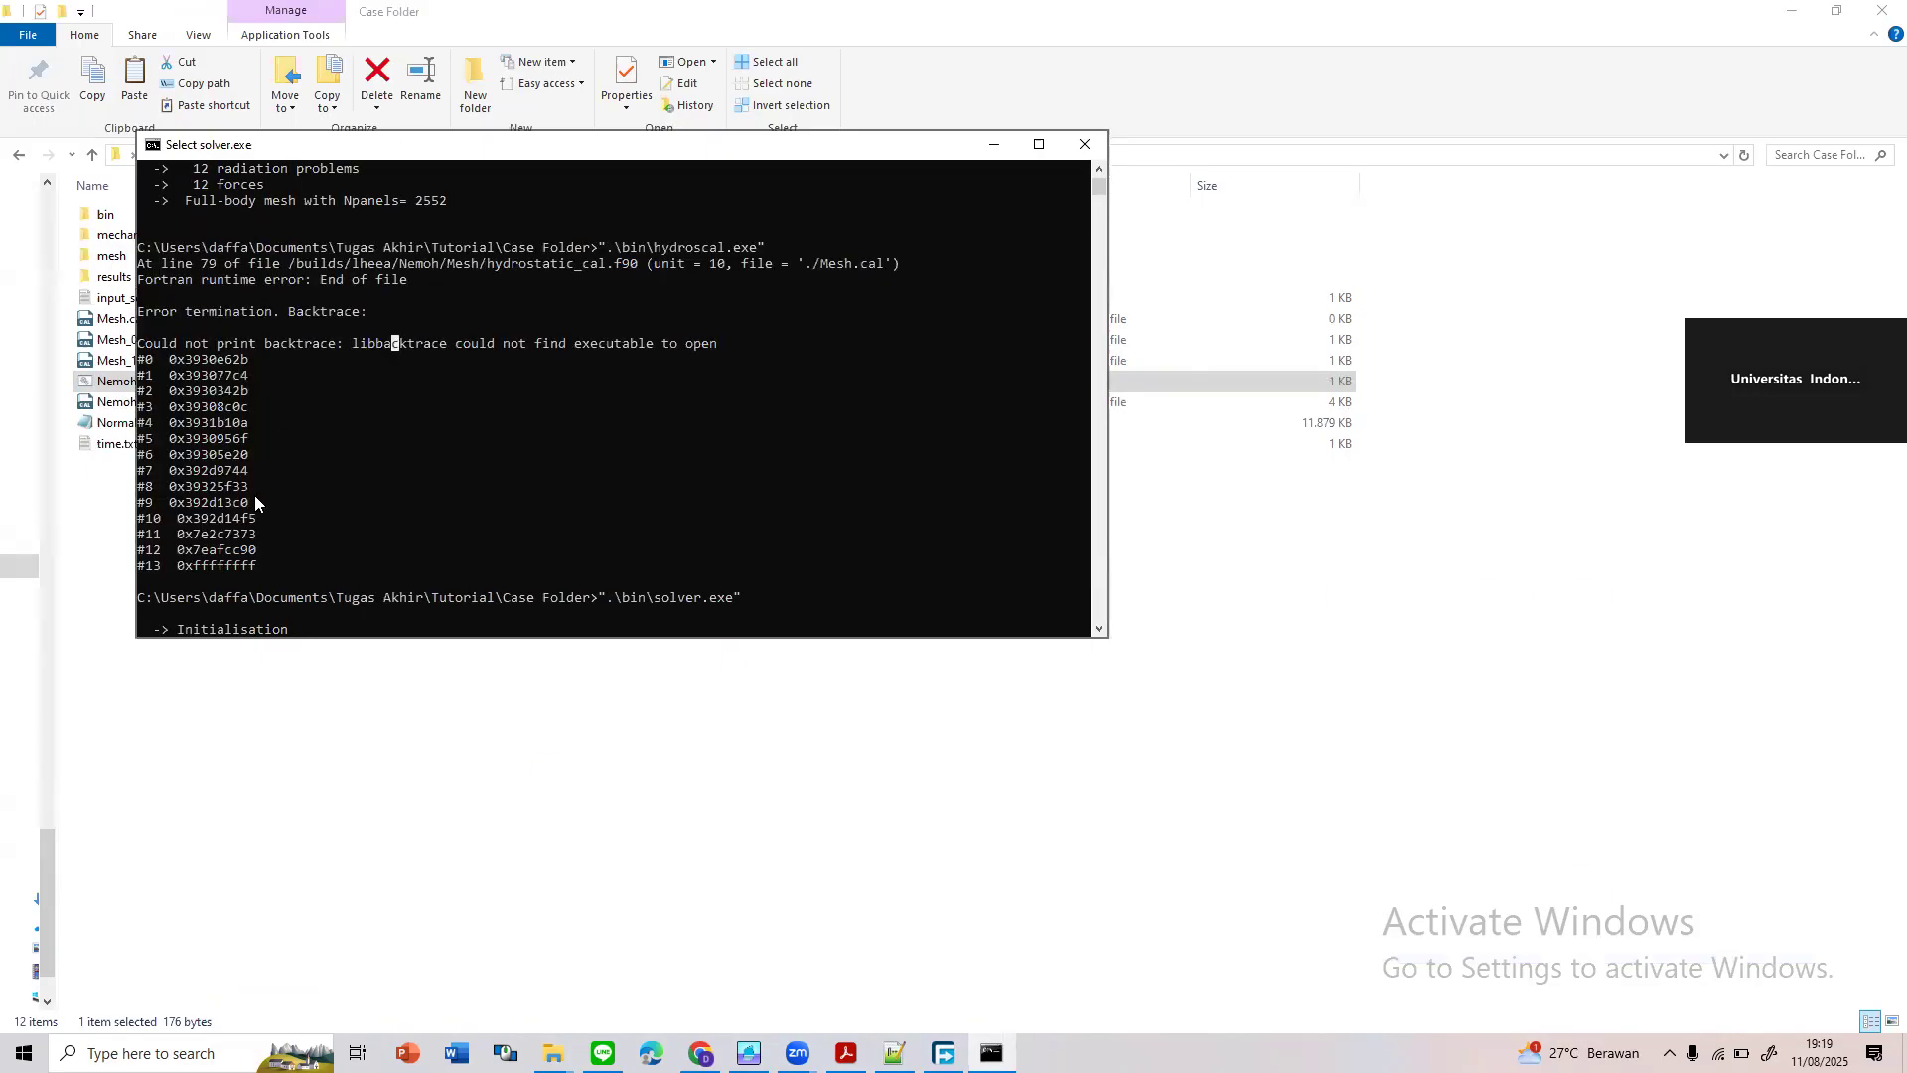
pyautogui.moveTo(298, 568); pyautogui.dragTo(146, 248)
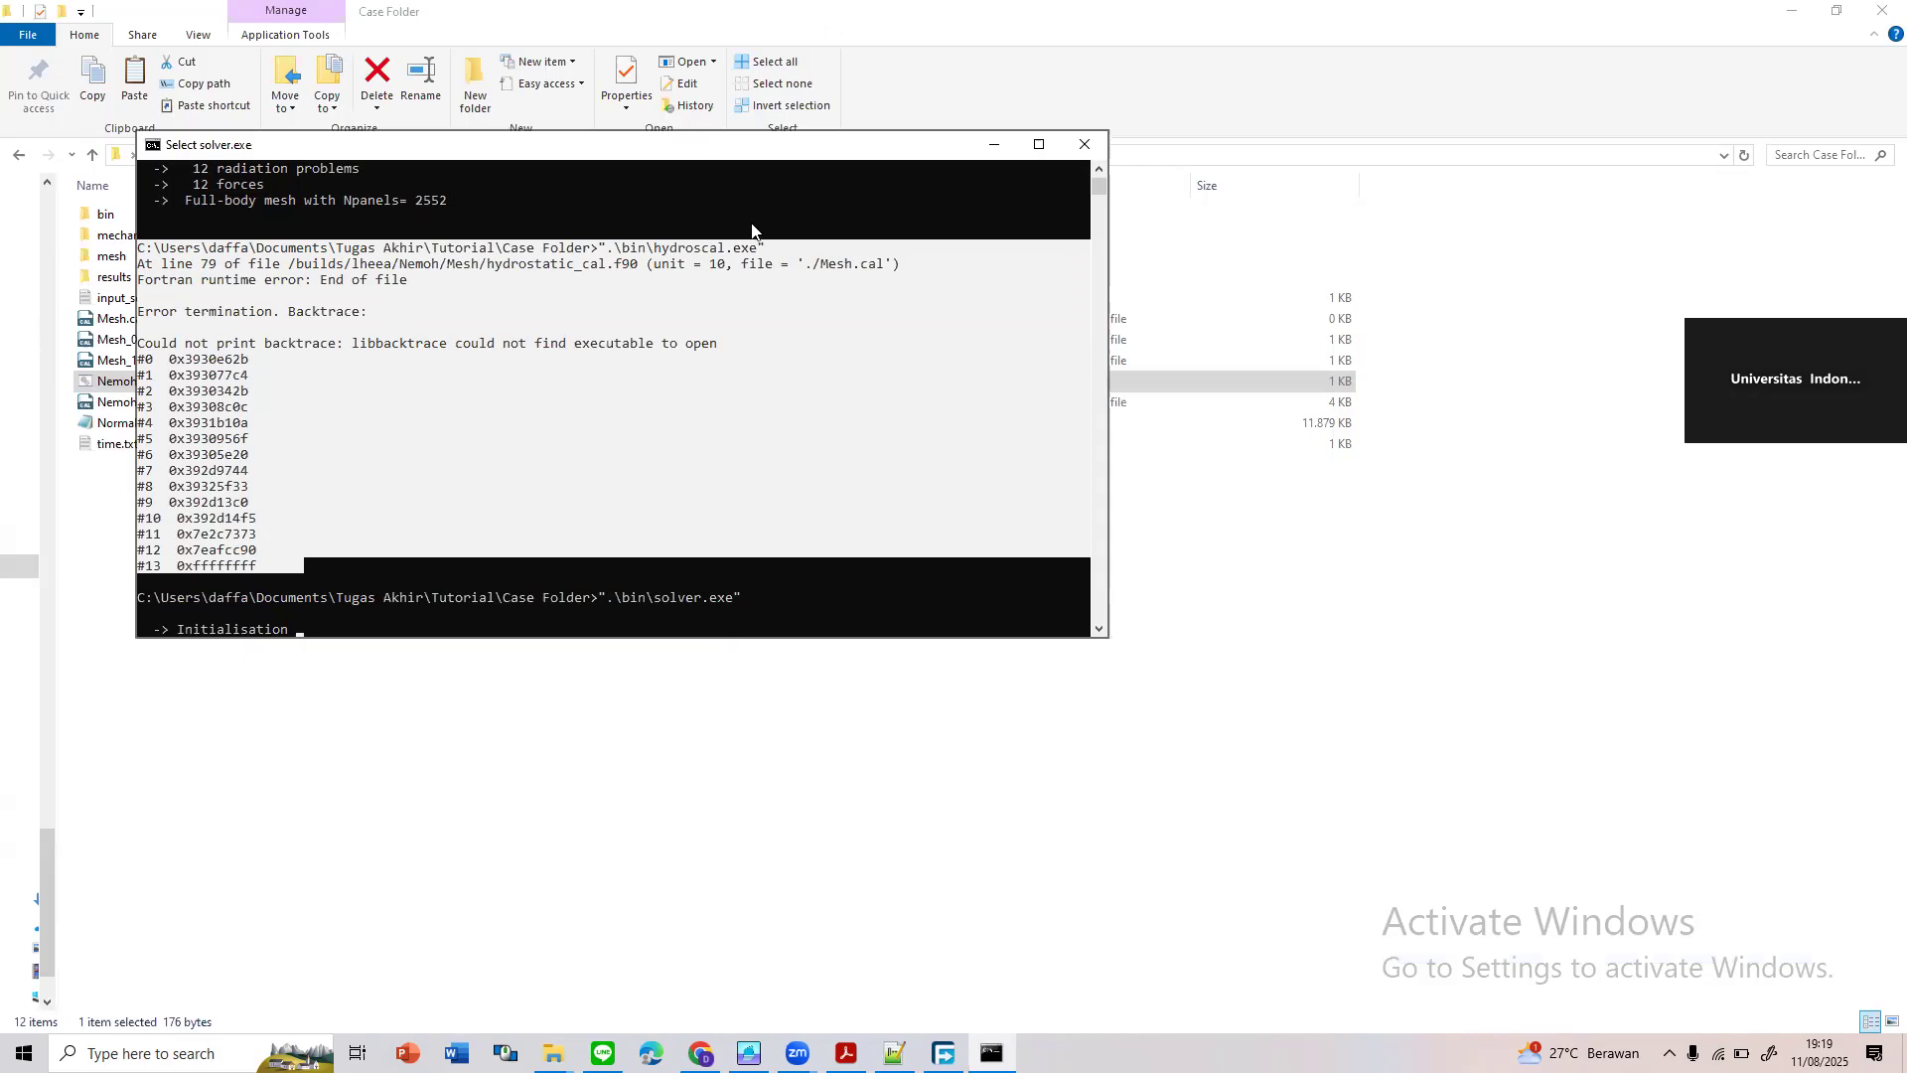
# Review the hydroscal.exe backtrace lines in the console, shift the console window aside, and return to the Case Folder
pyautogui.click(721, 294)
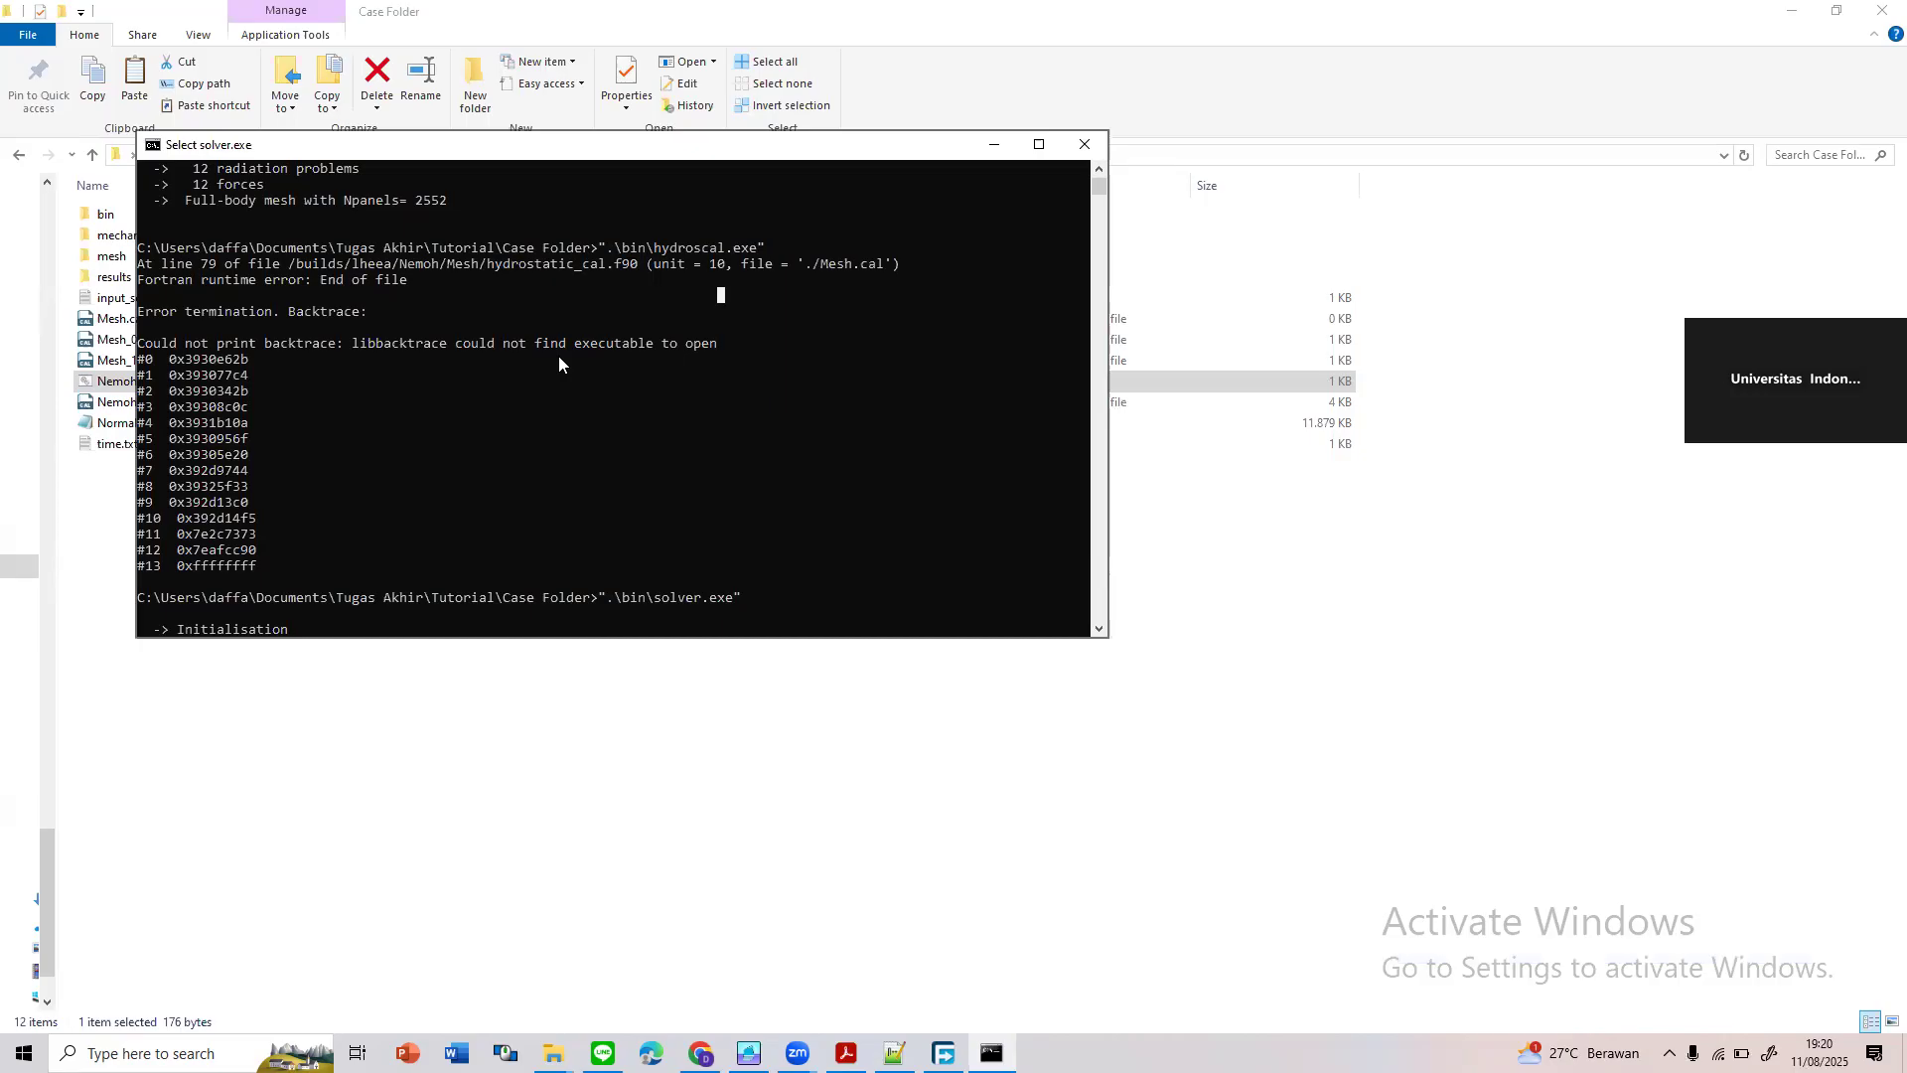
pyautogui.click(276, 564)
pyautogui.moveTo(682, 154); pyautogui.dragTo(858, 169)
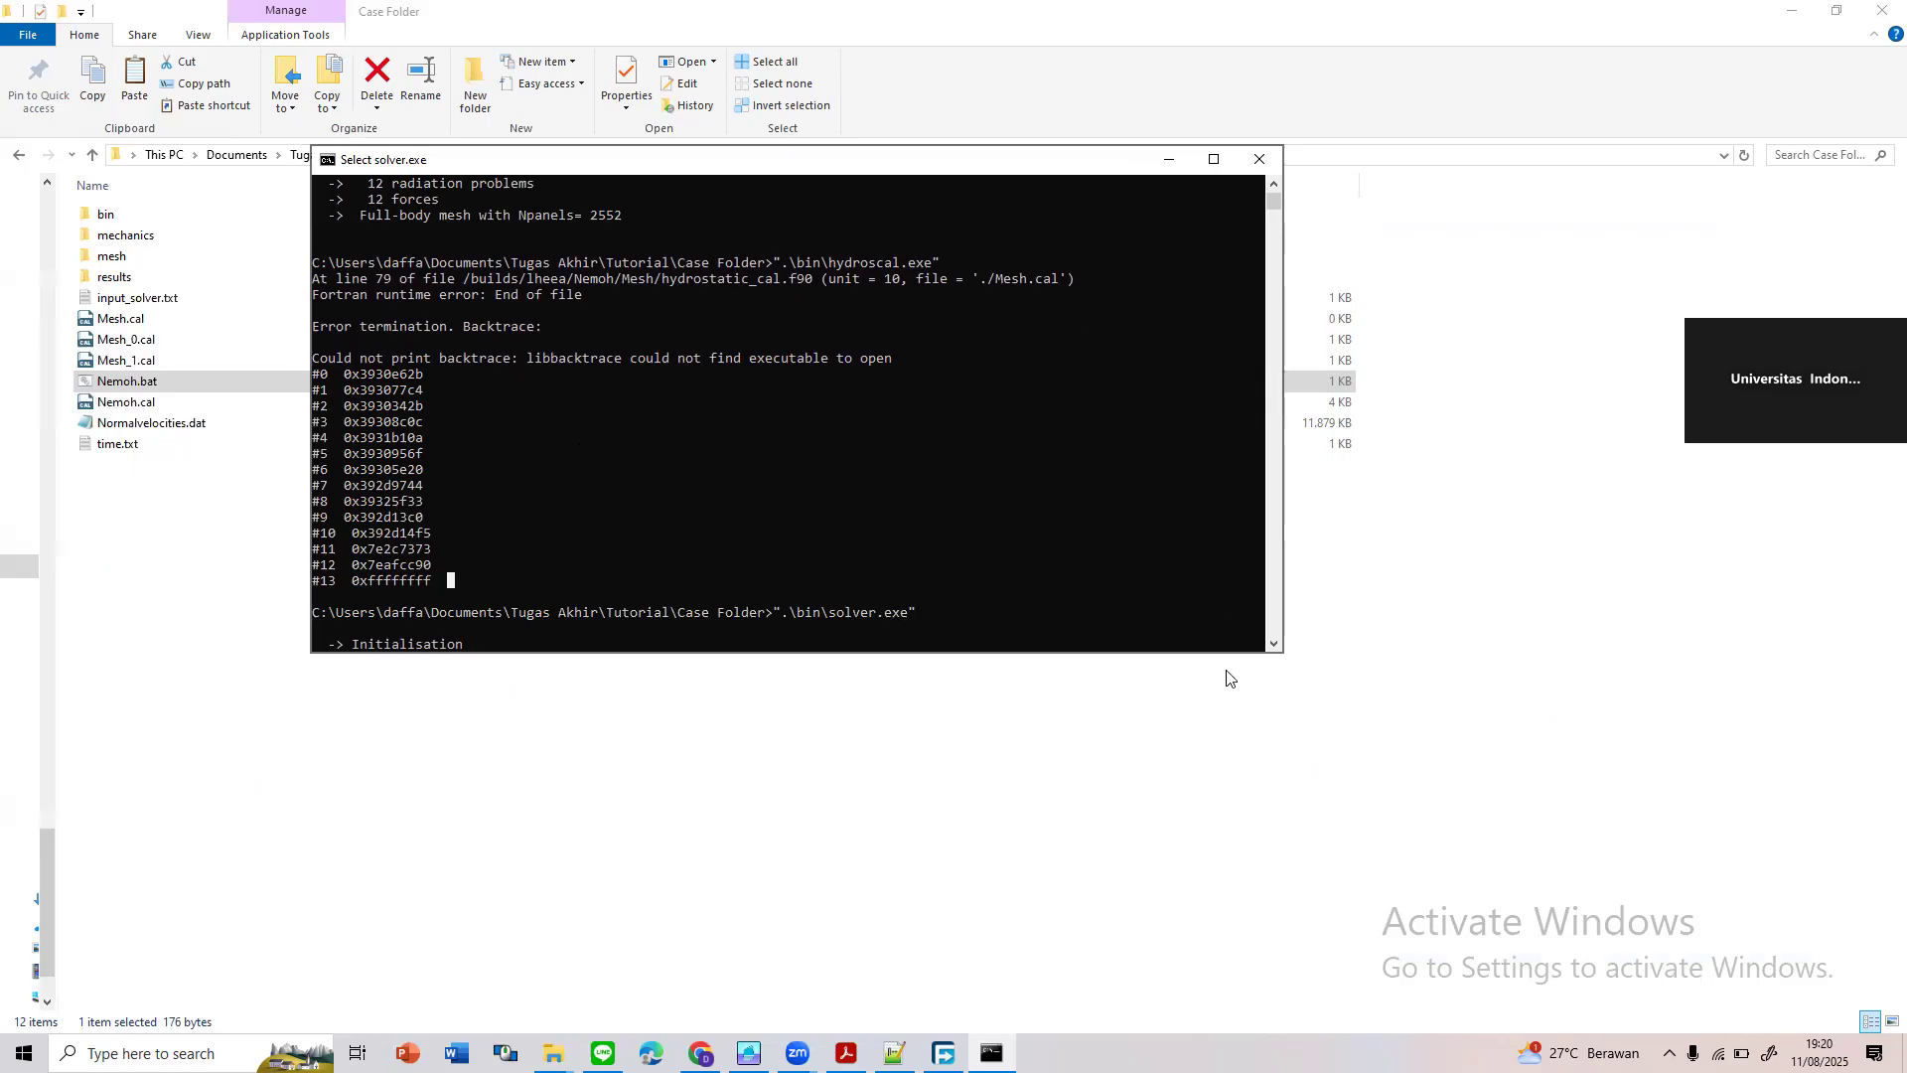
pyautogui.click(1159, 880)
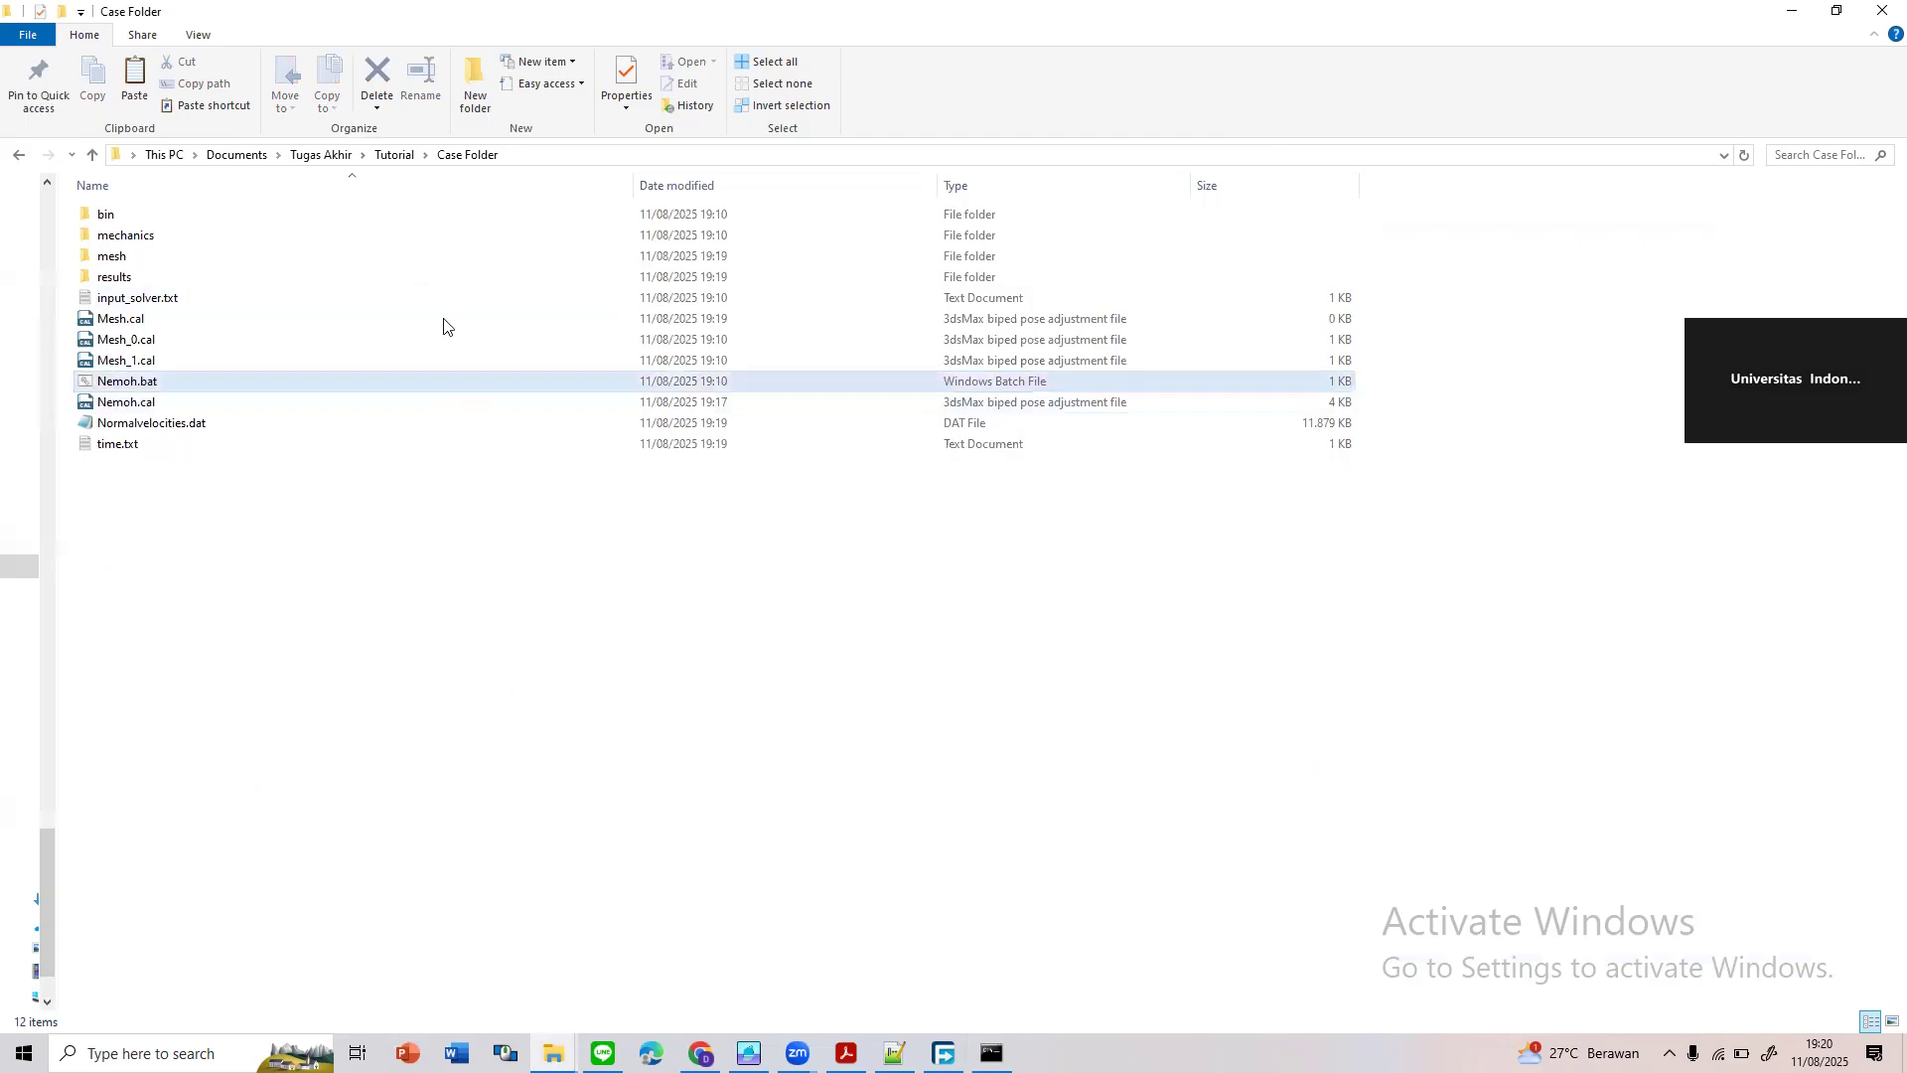
# Try to create a new folder named Case Folder in the Tutorial folder, decline the merge, and reopen the existing Case Folder
pyautogui.click(409, 165)
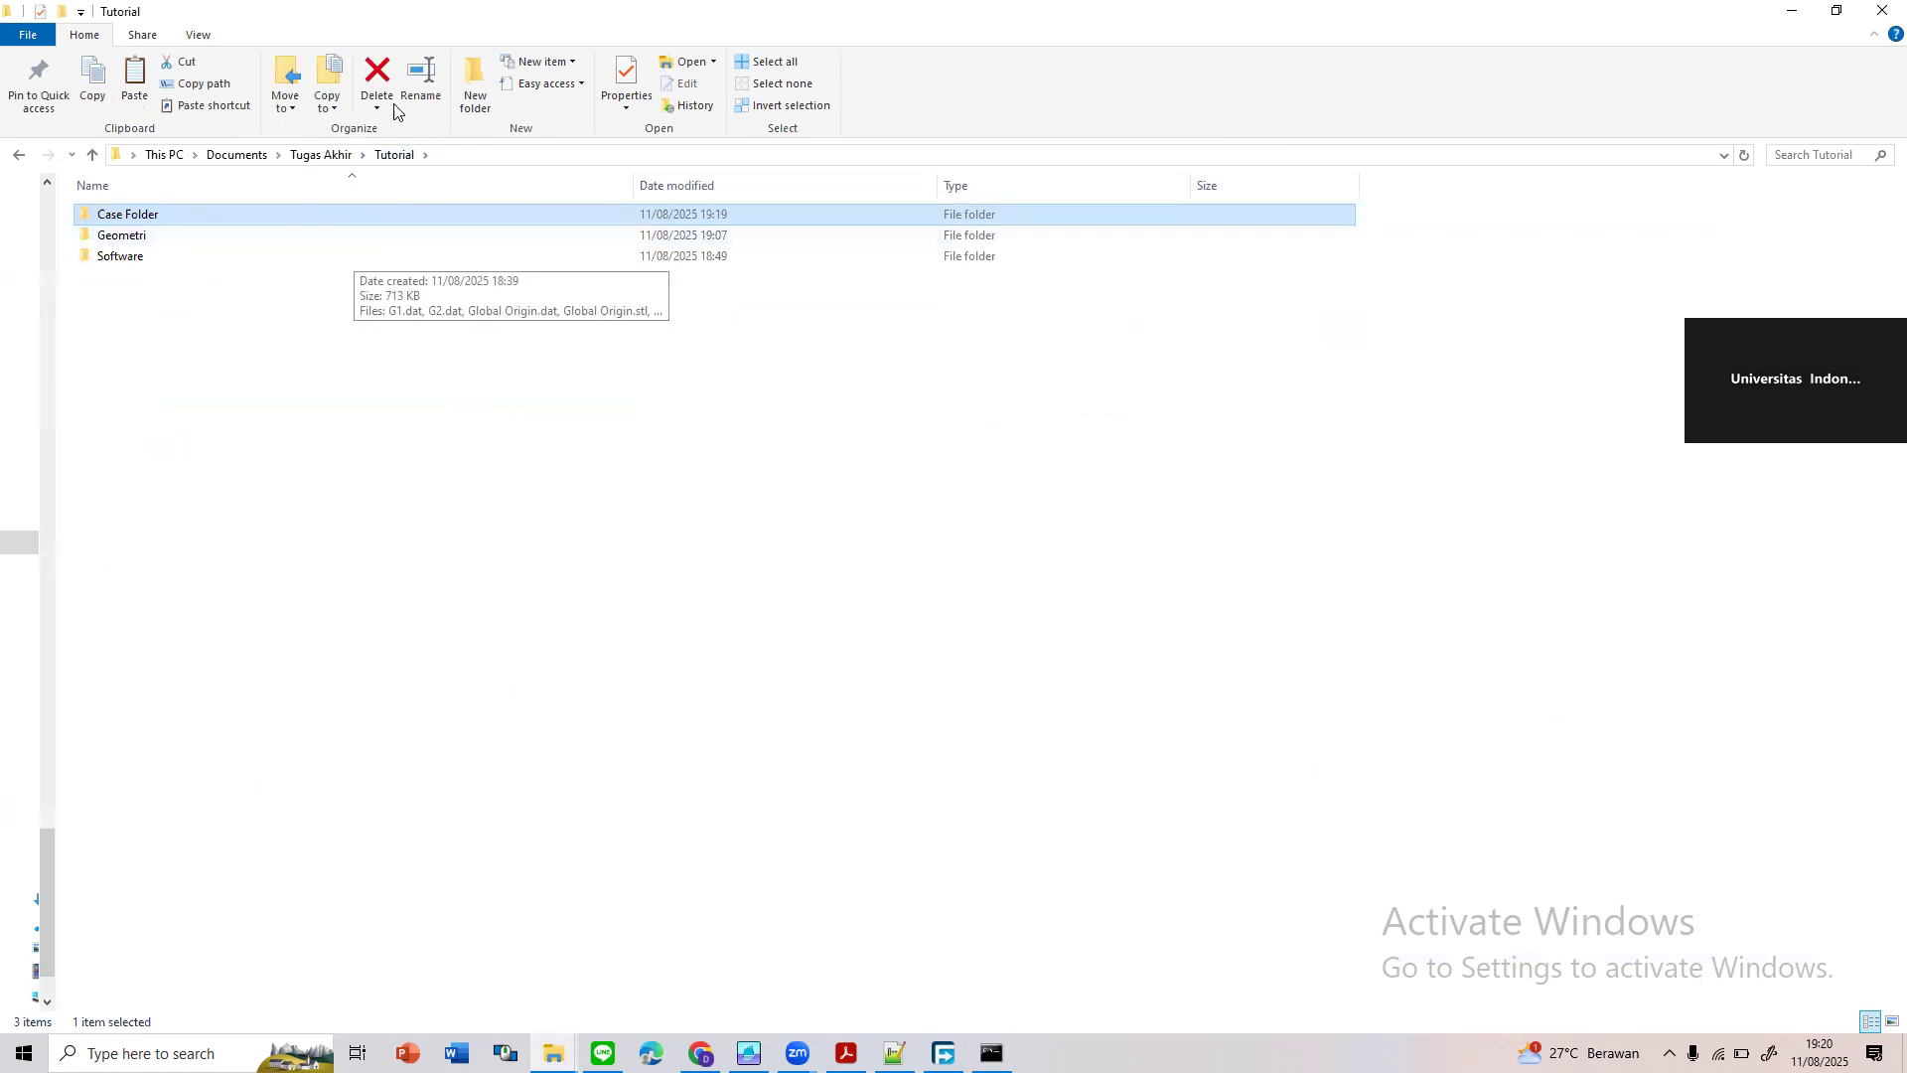
pyautogui.click(486, 84)
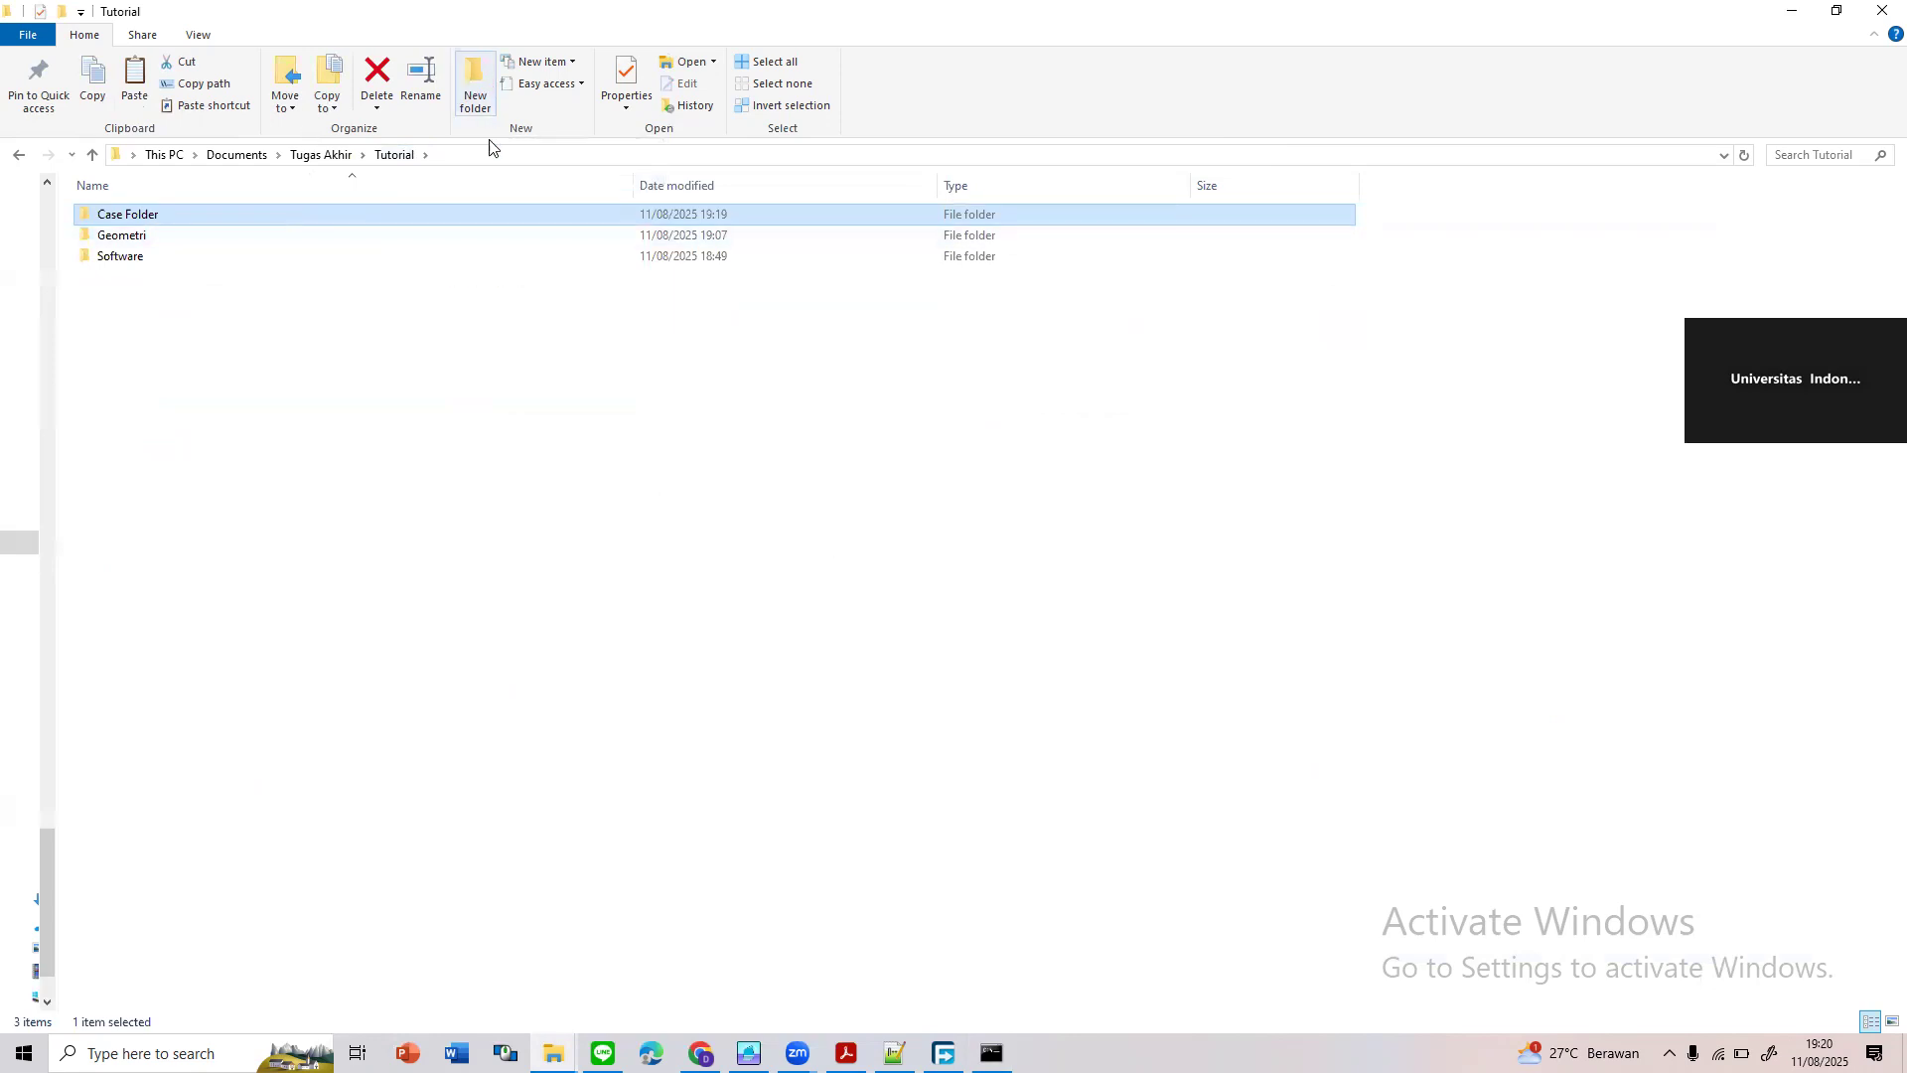
pyautogui.write('cASE')
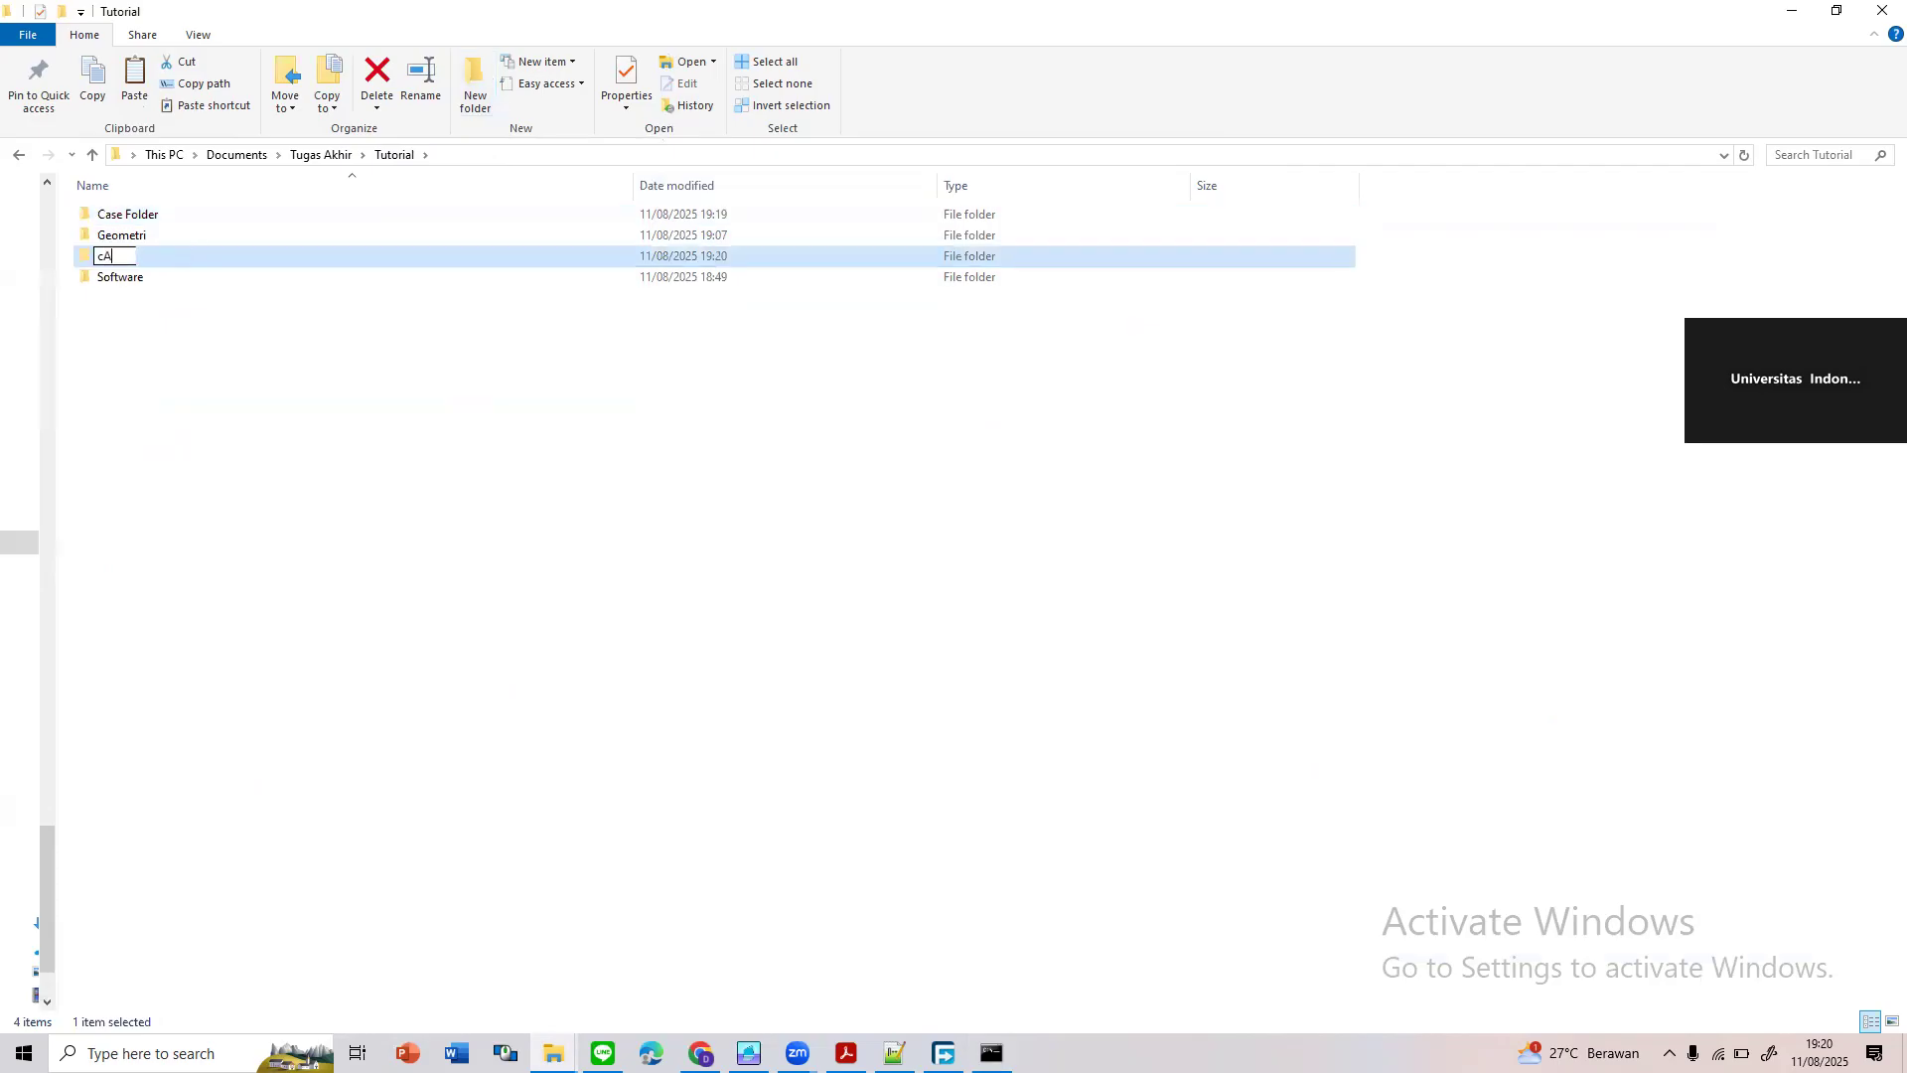
pyautogui.press('BackSpace')
pyautogui.press('BackSpace')
pyautogui.press('BackSpace')
pyautogui.press('BackSpace')
pyautogui.write('cA')
pyautogui.press('BackSpace')
pyautogui.press('BackSpace')
pyautogui.write('Case o')
pyautogui.press('BackSpace')
pyautogui.write('Folder')
pyautogui.press('Return')
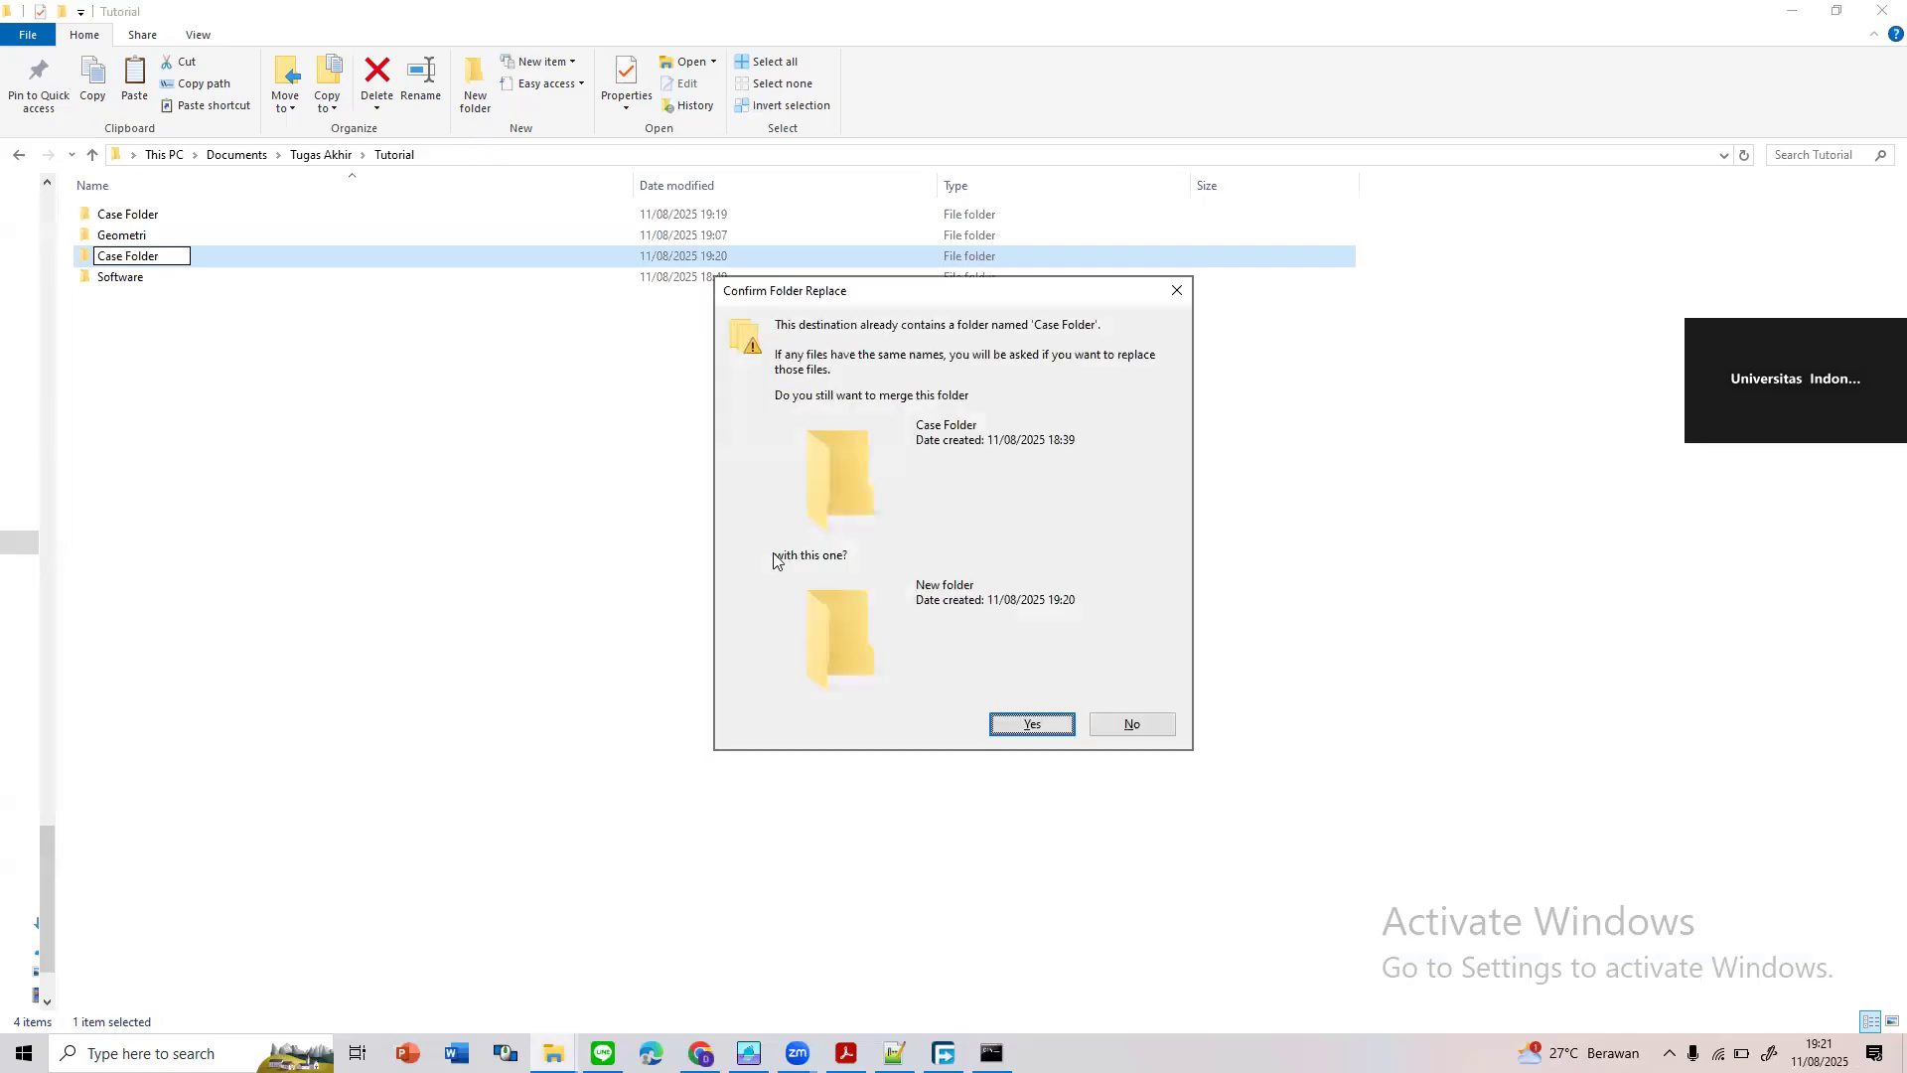
pyautogui.click(1132, 723)
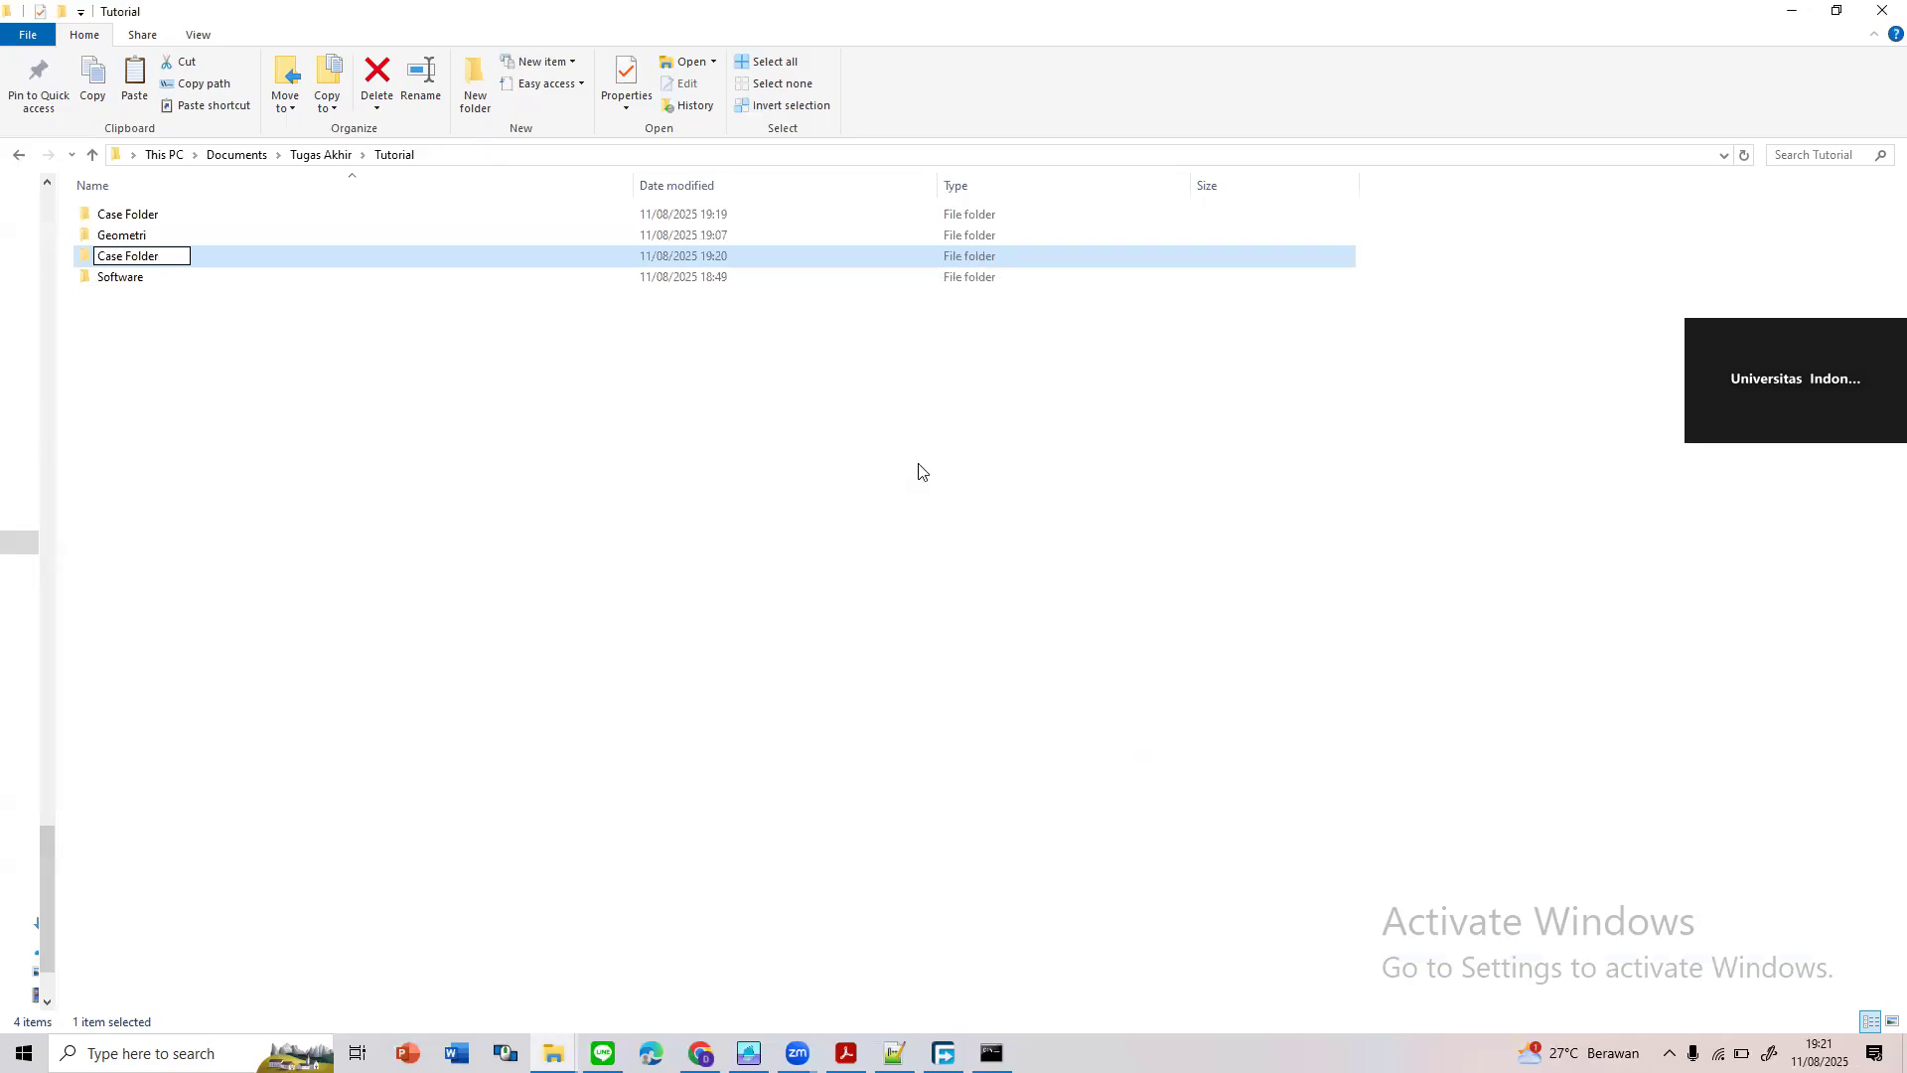
pyautogui.click(215, 210)
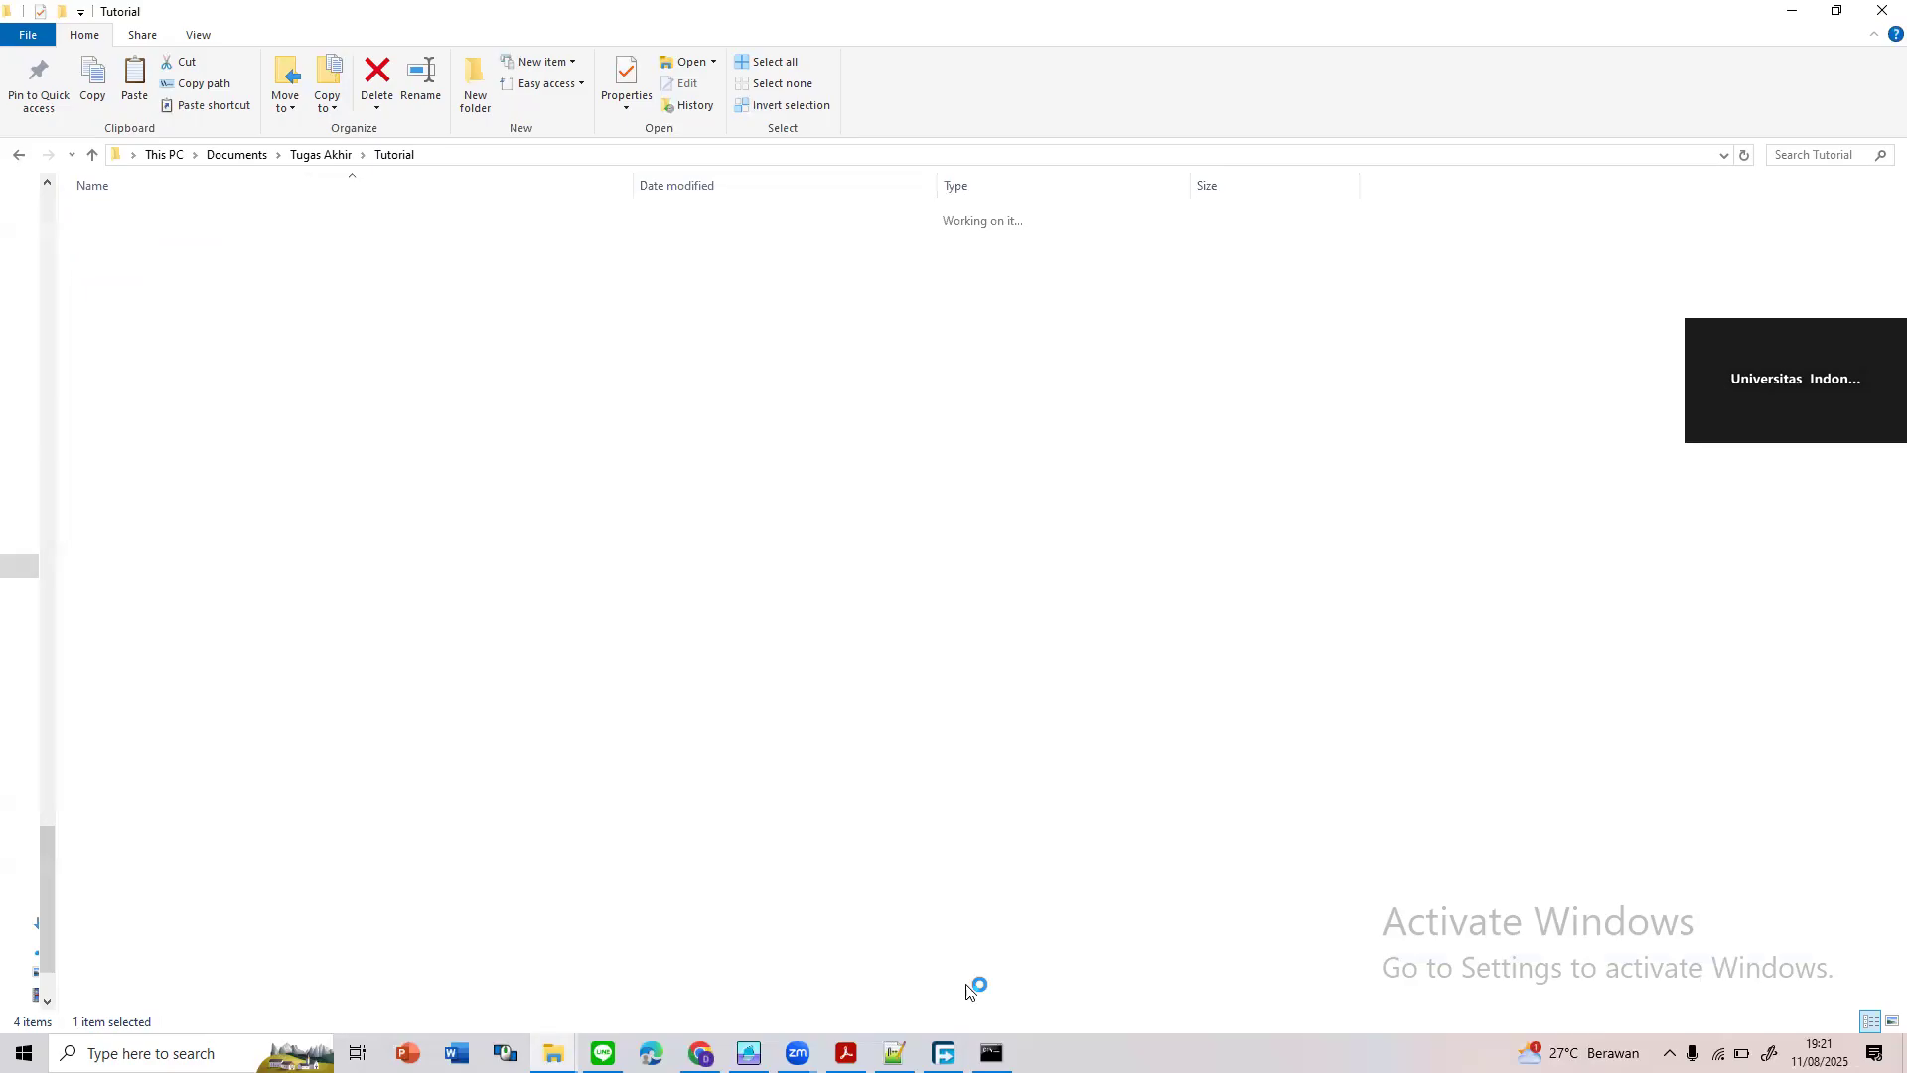
# Return to the solver console and review its output from the calculation summary through hydroscal.exe, solver.exe and postproc.exe
pyautogui.click(991, 1053)
pyautogui.scroll(6, 675, 469)
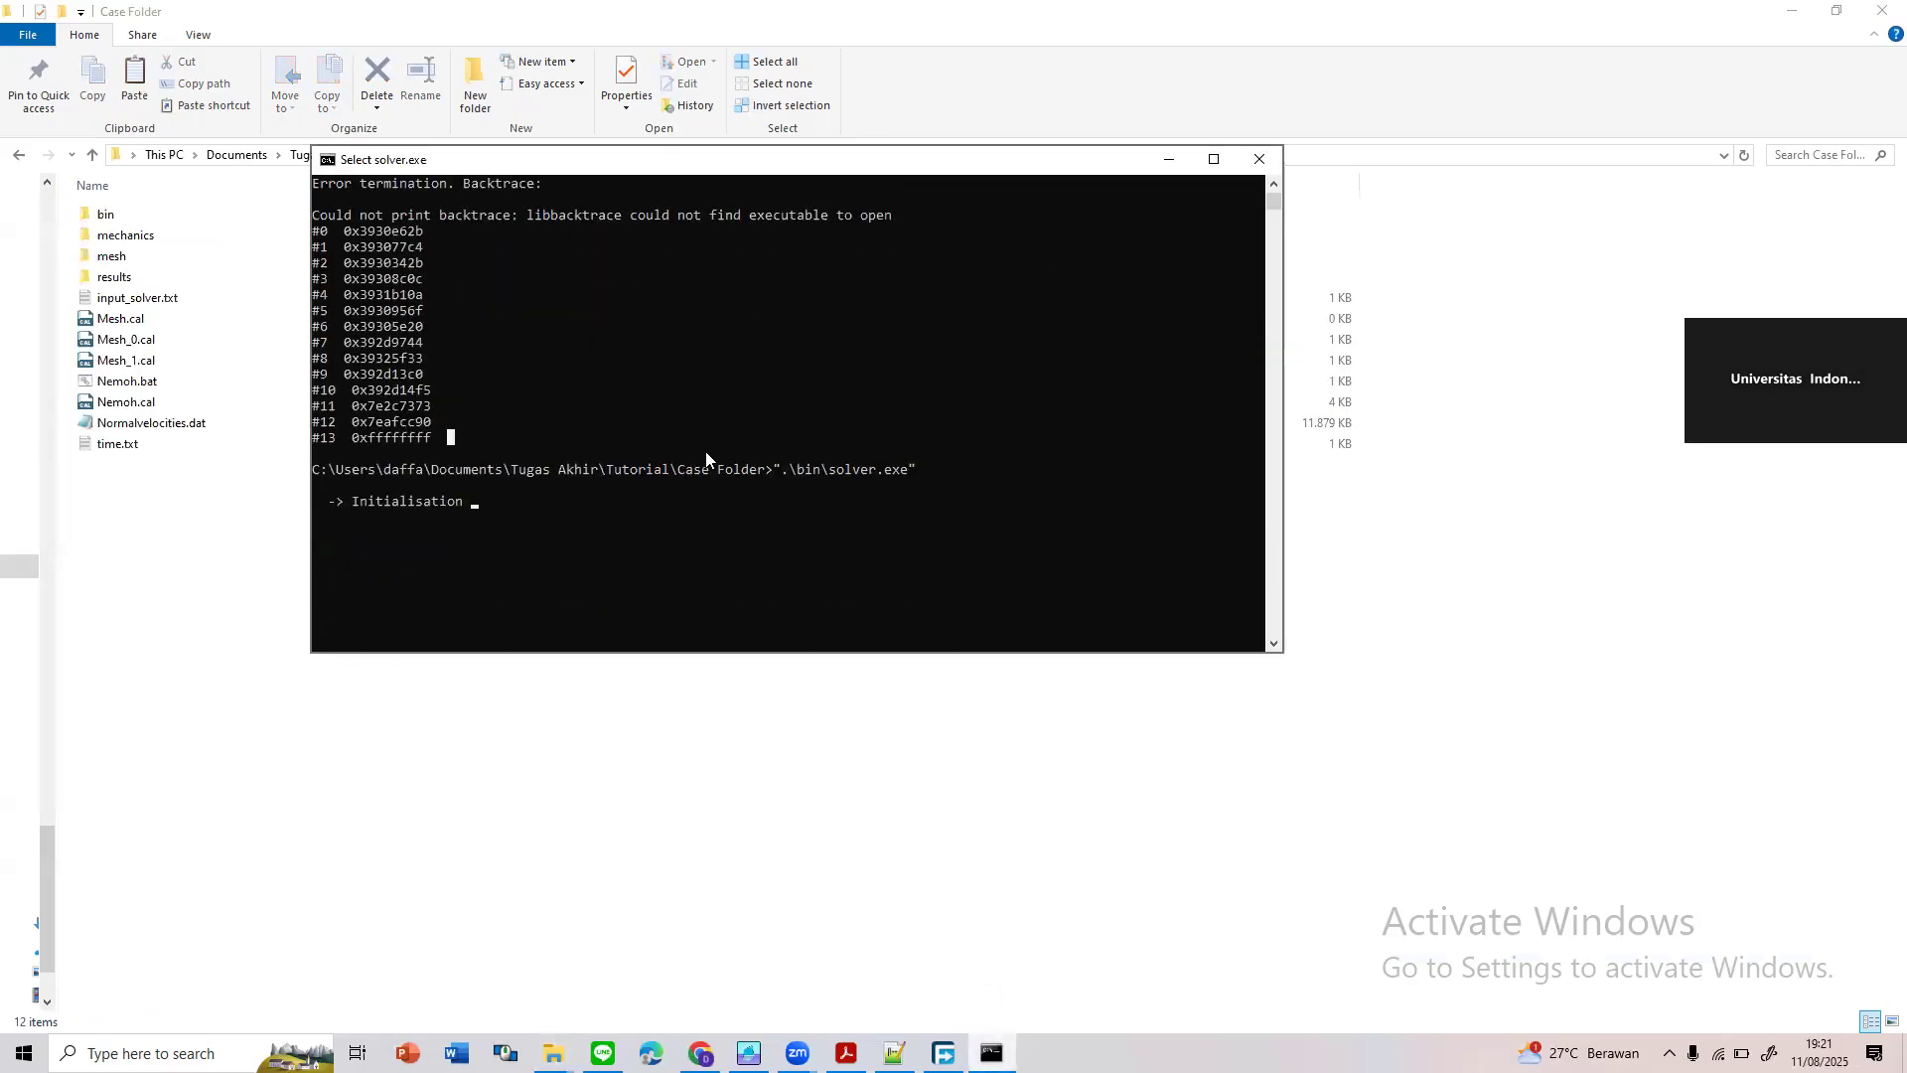
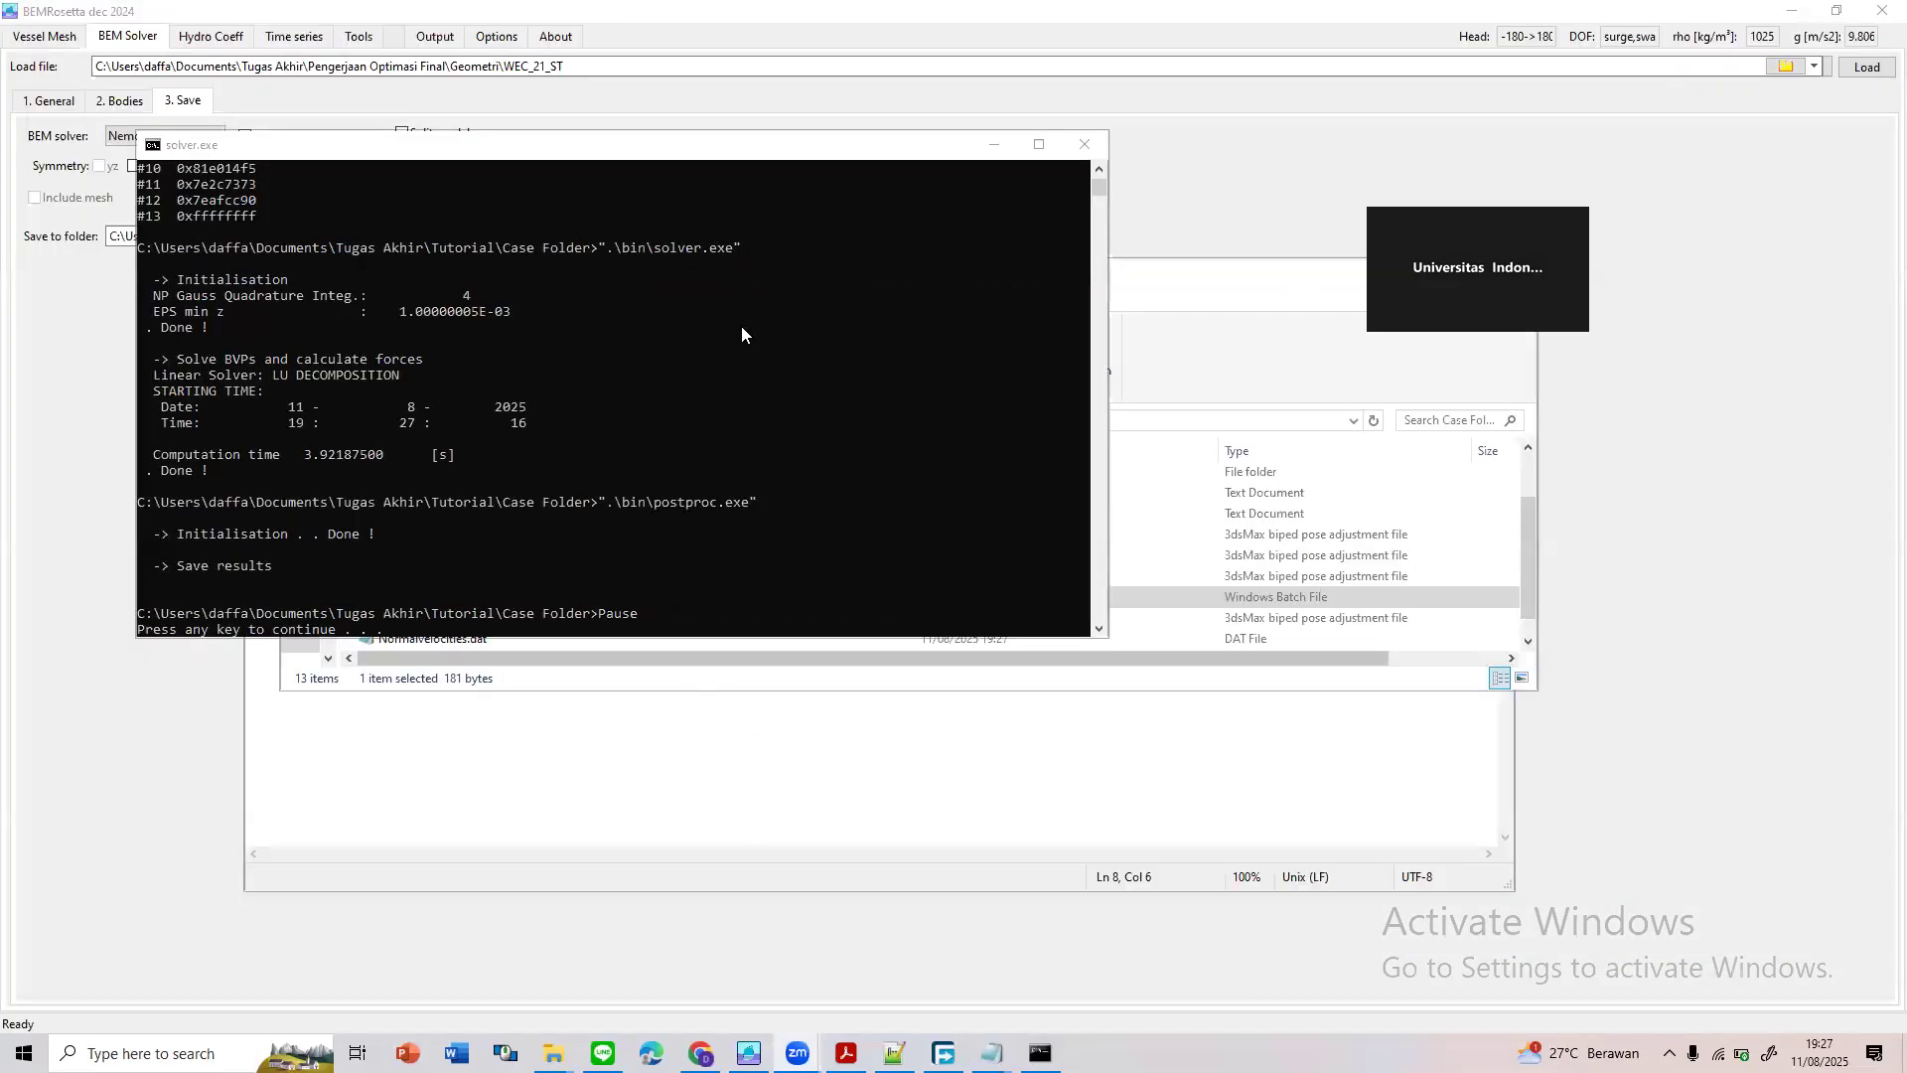
pyautogui.scroll(2, 733, 320)
pyautogui.scroll(3, 745, 331)
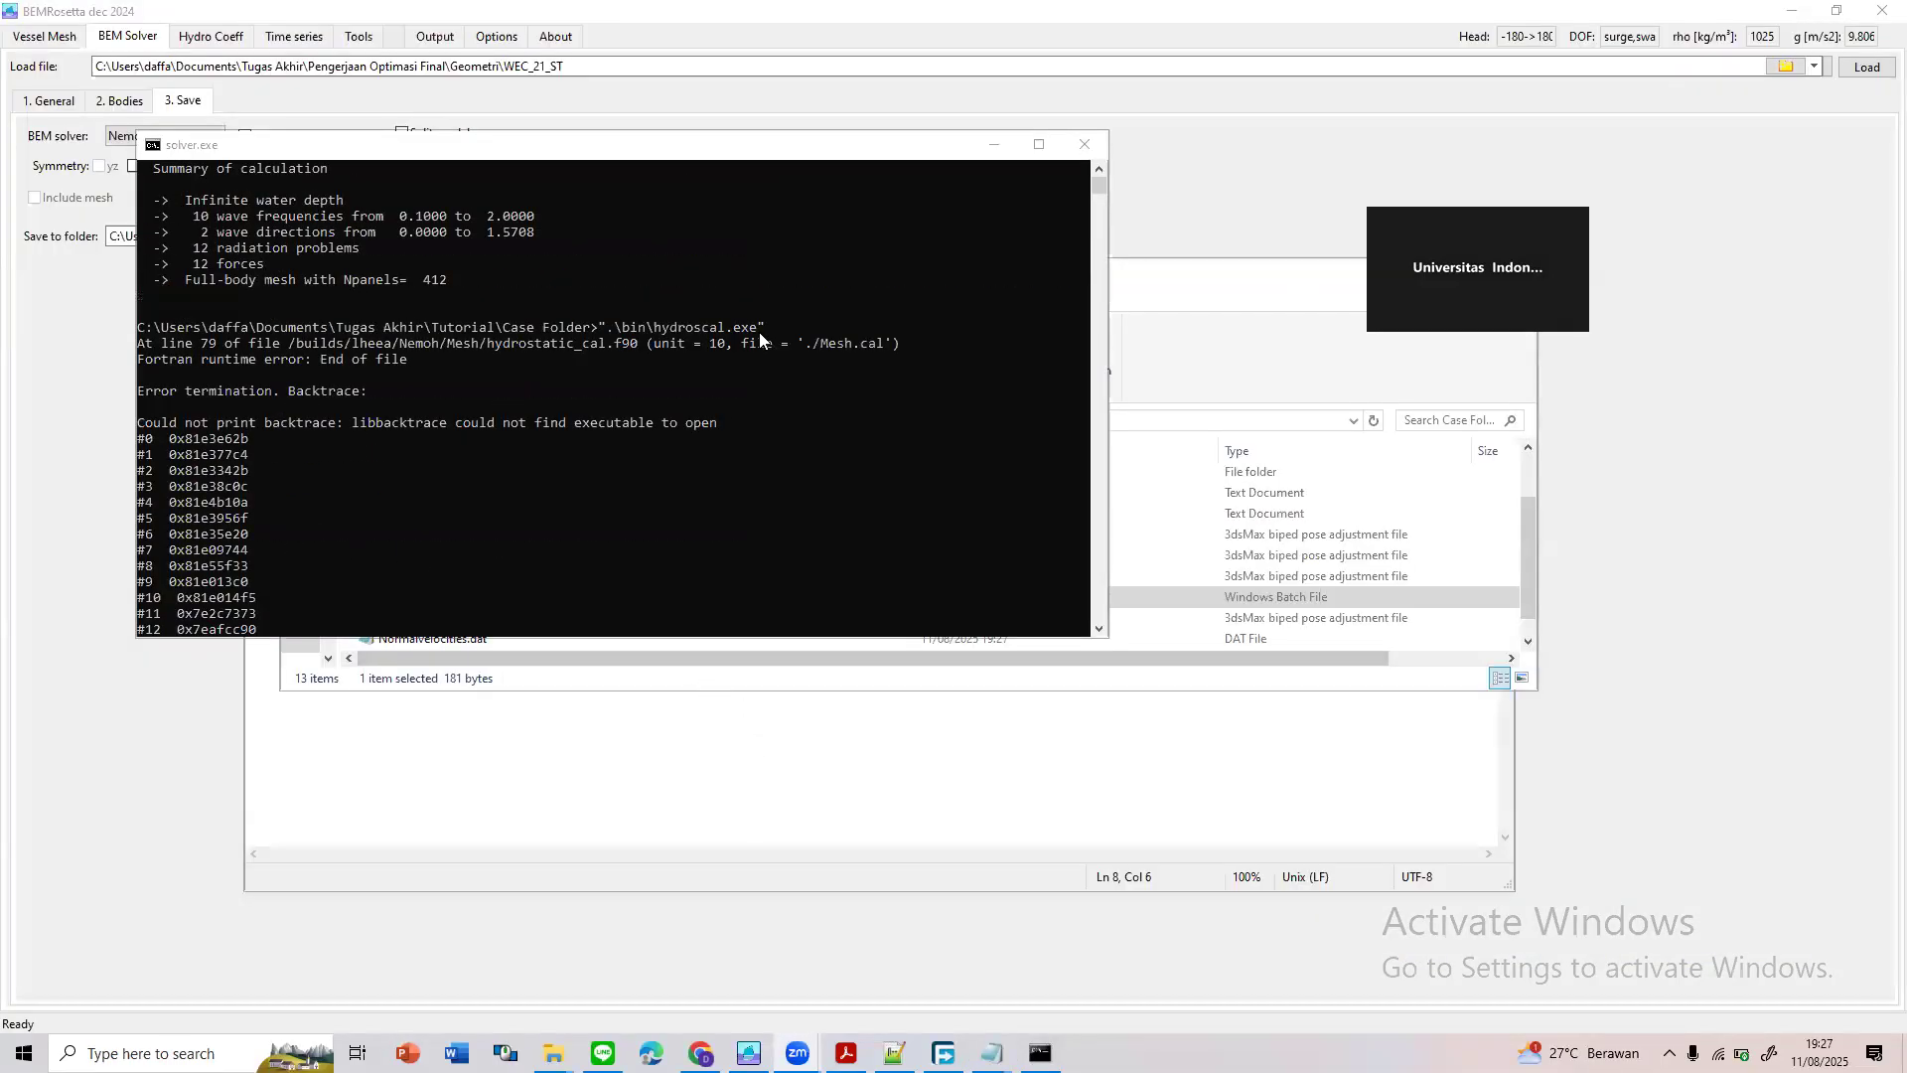
pyautogui.scroll(-6, 751, 408)
pyautogui.scroll(5, 562, 386)
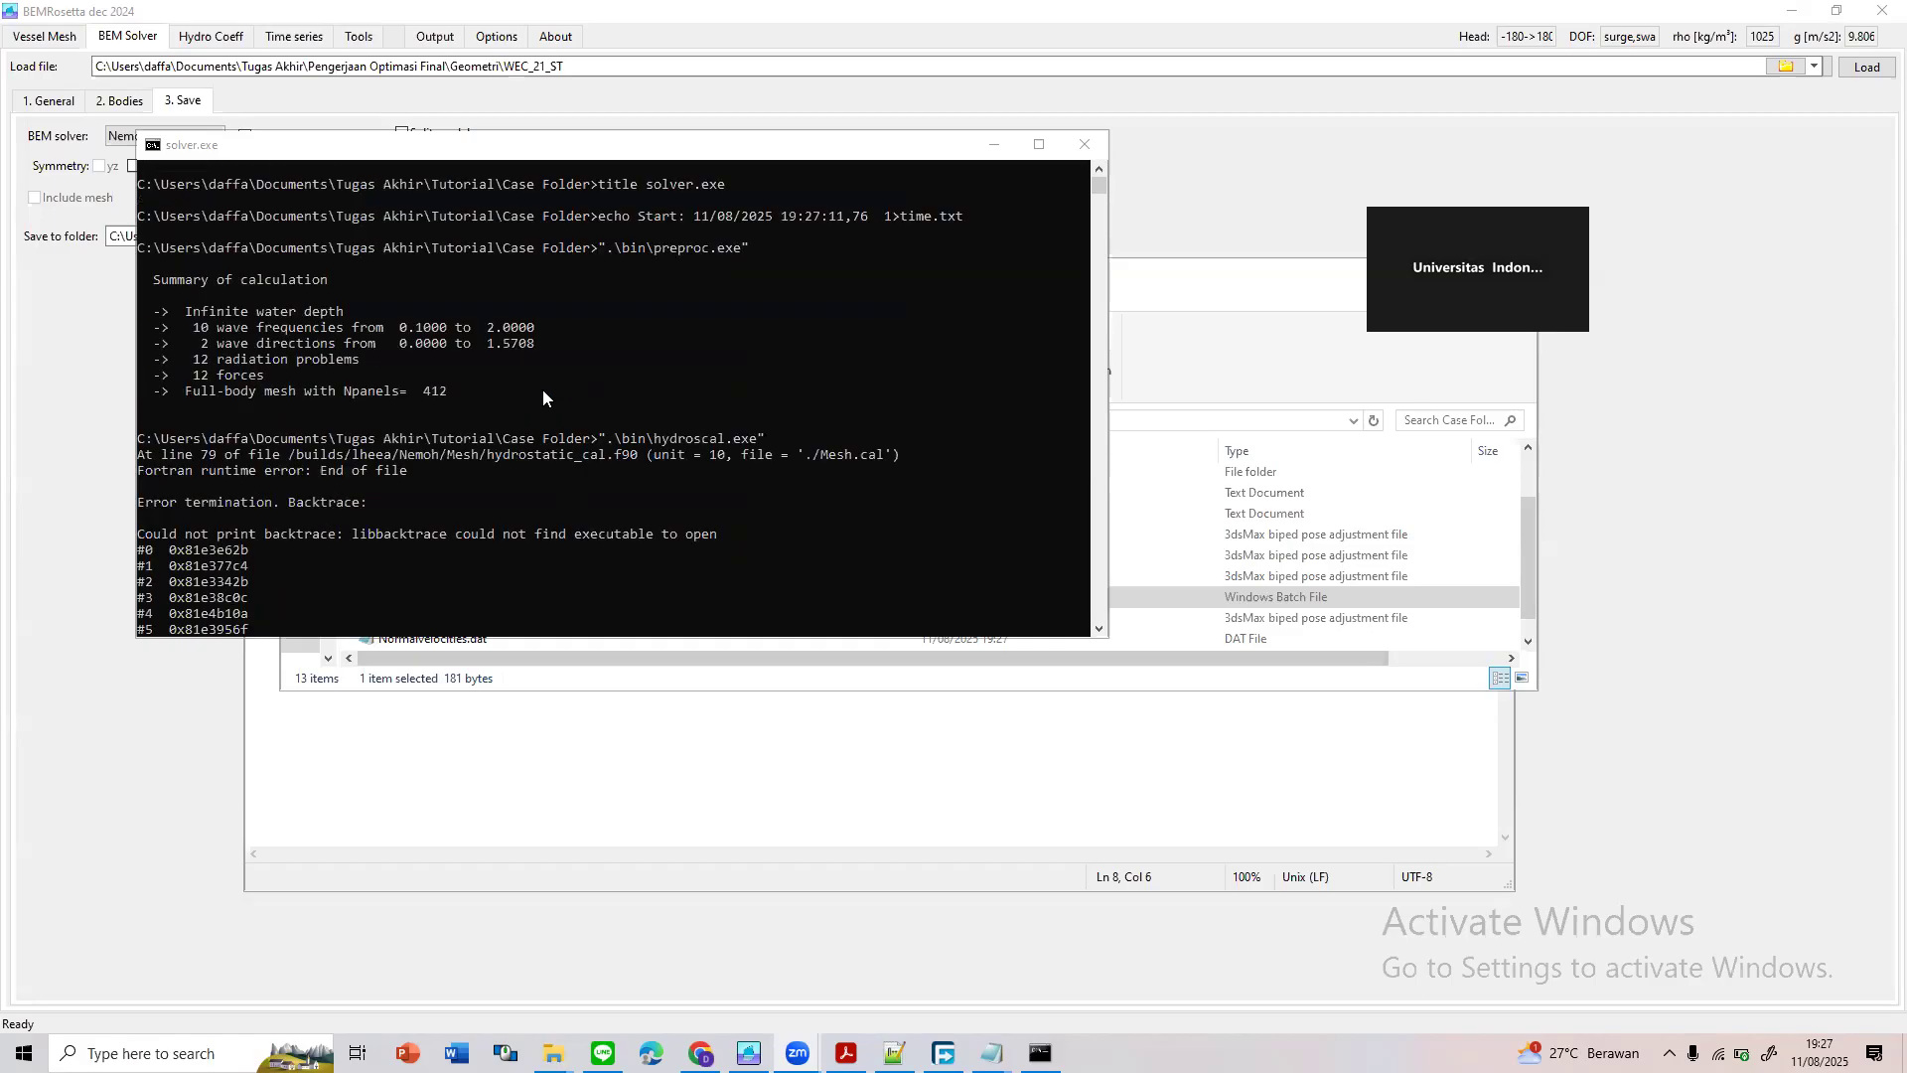
pyautogui.scroll(-3, 291, 393)
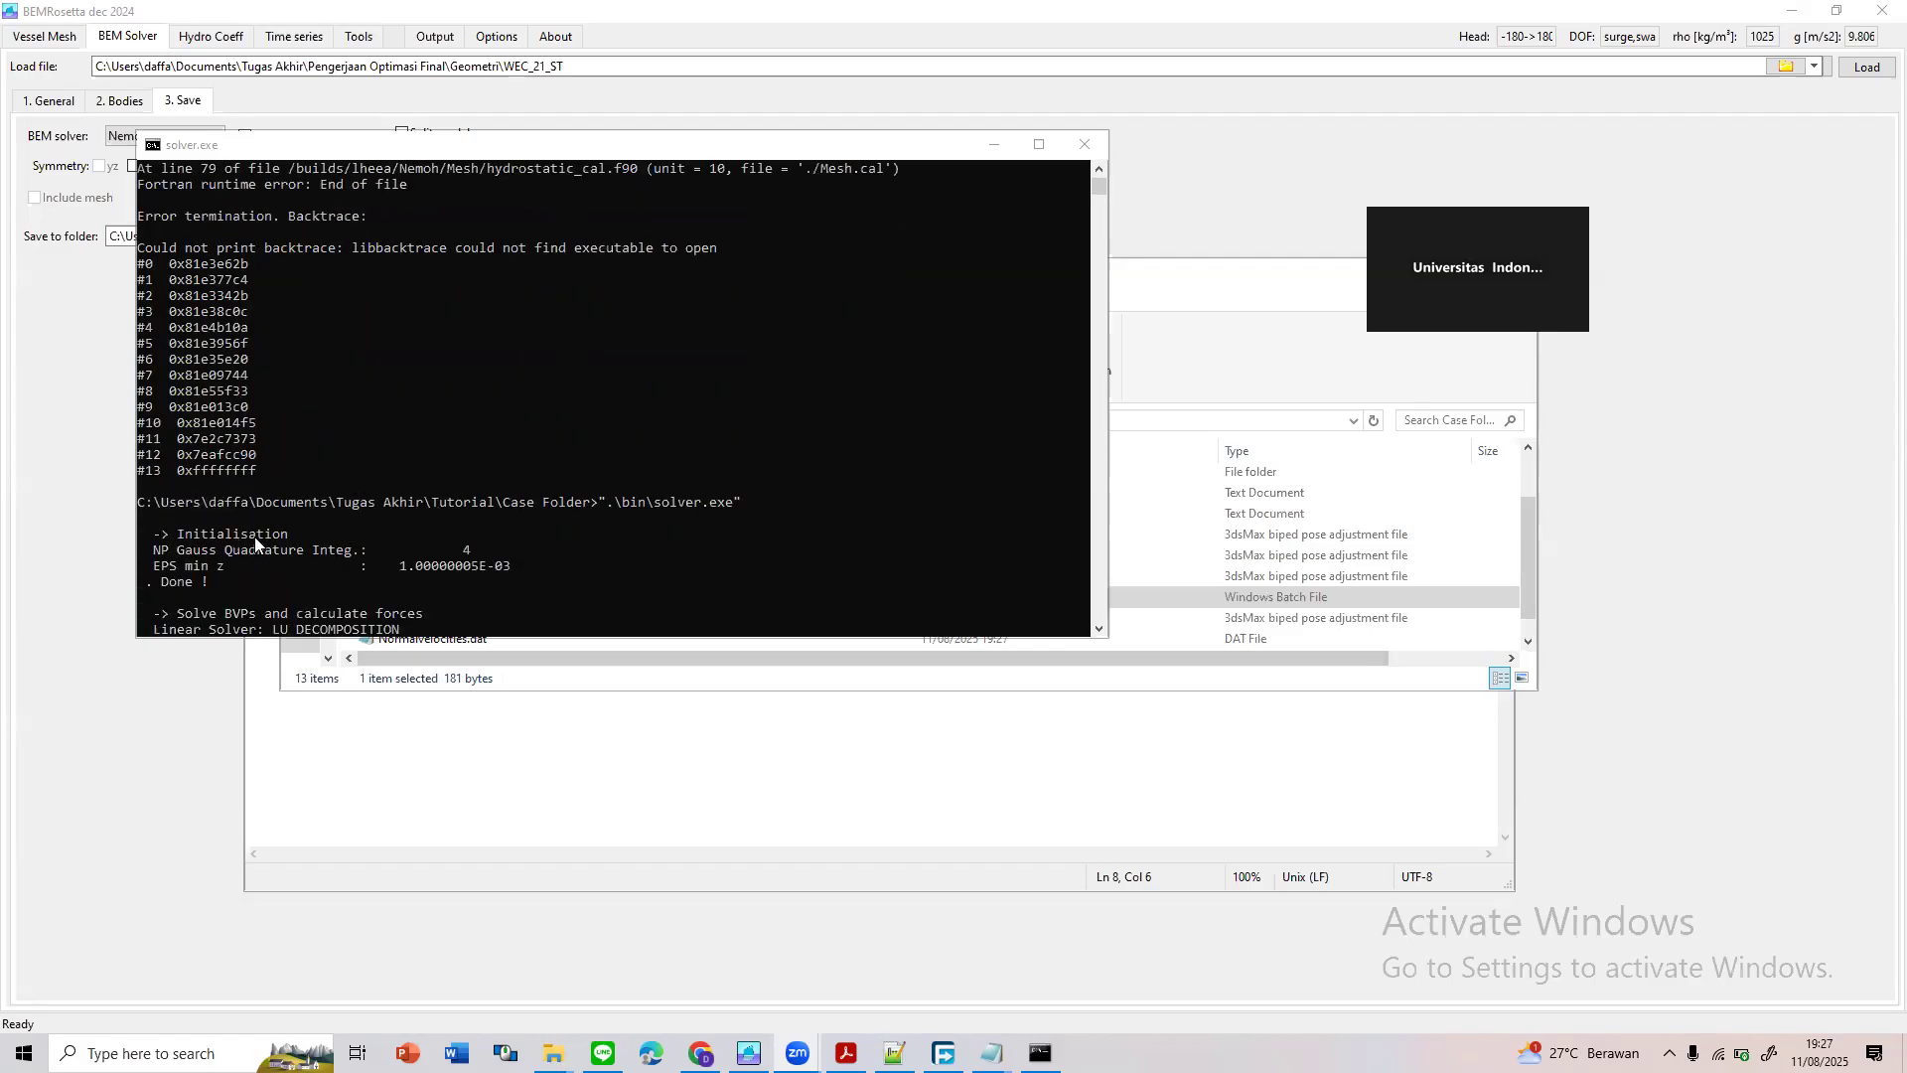
pyautogui.scroll(-3, 302, 502)
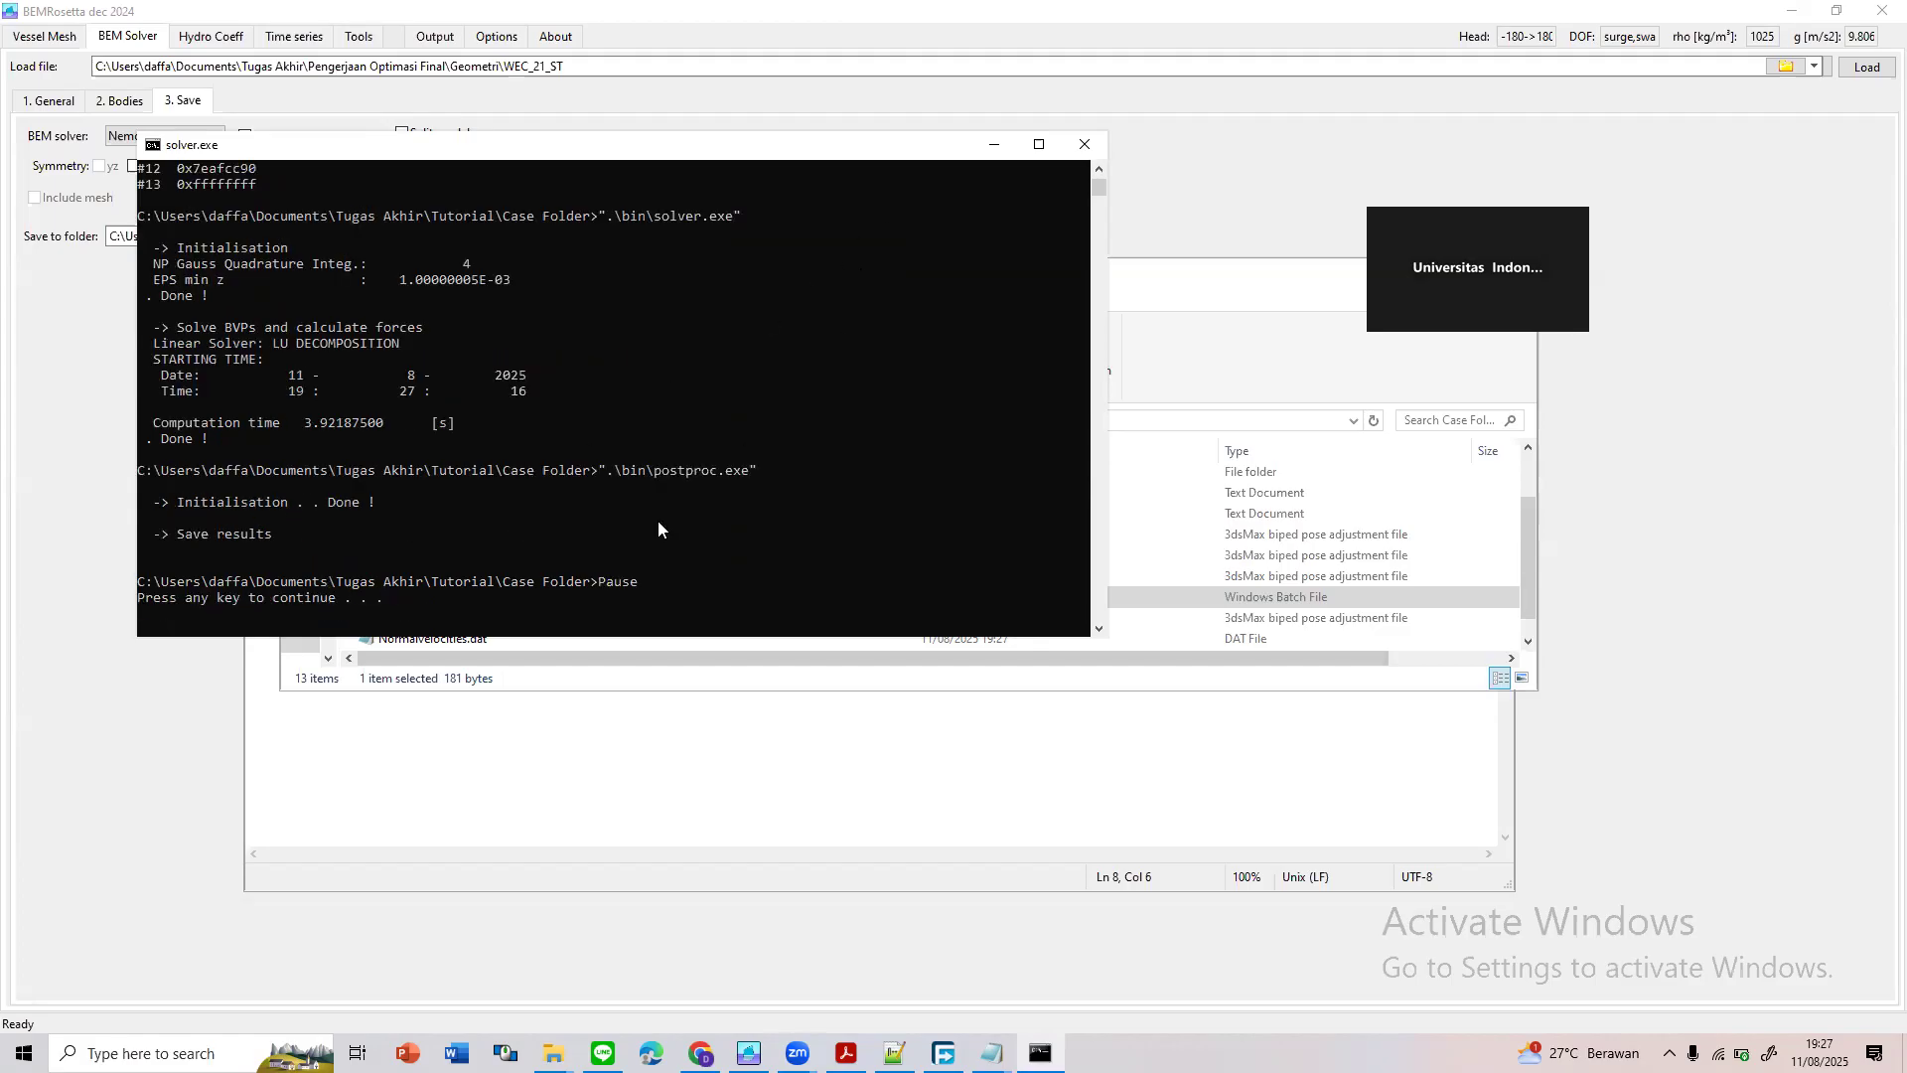
# Dismiss the finished console, run Nemoh.bat again from the Case Folder, and close its console when post-processing ends
pyautogui.press('Return')
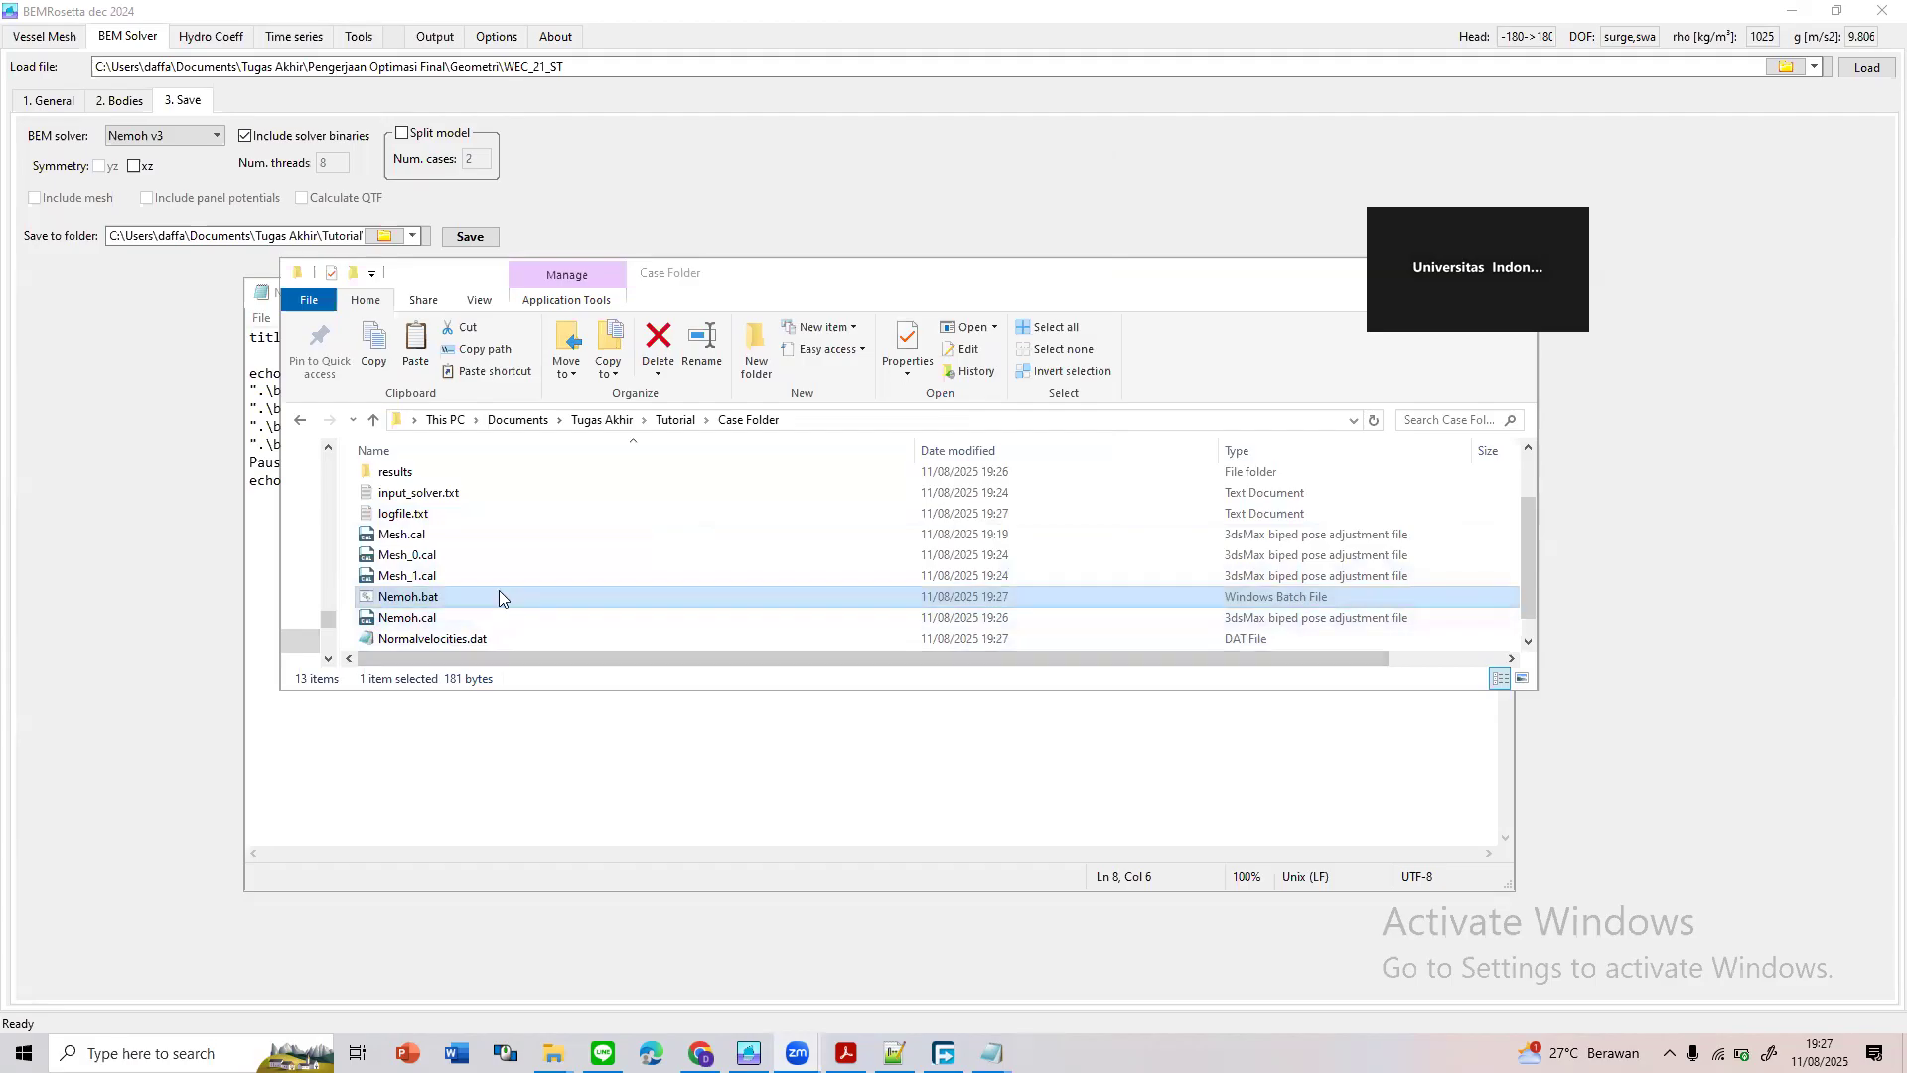
pyautogui.doubleClick(499, 593)
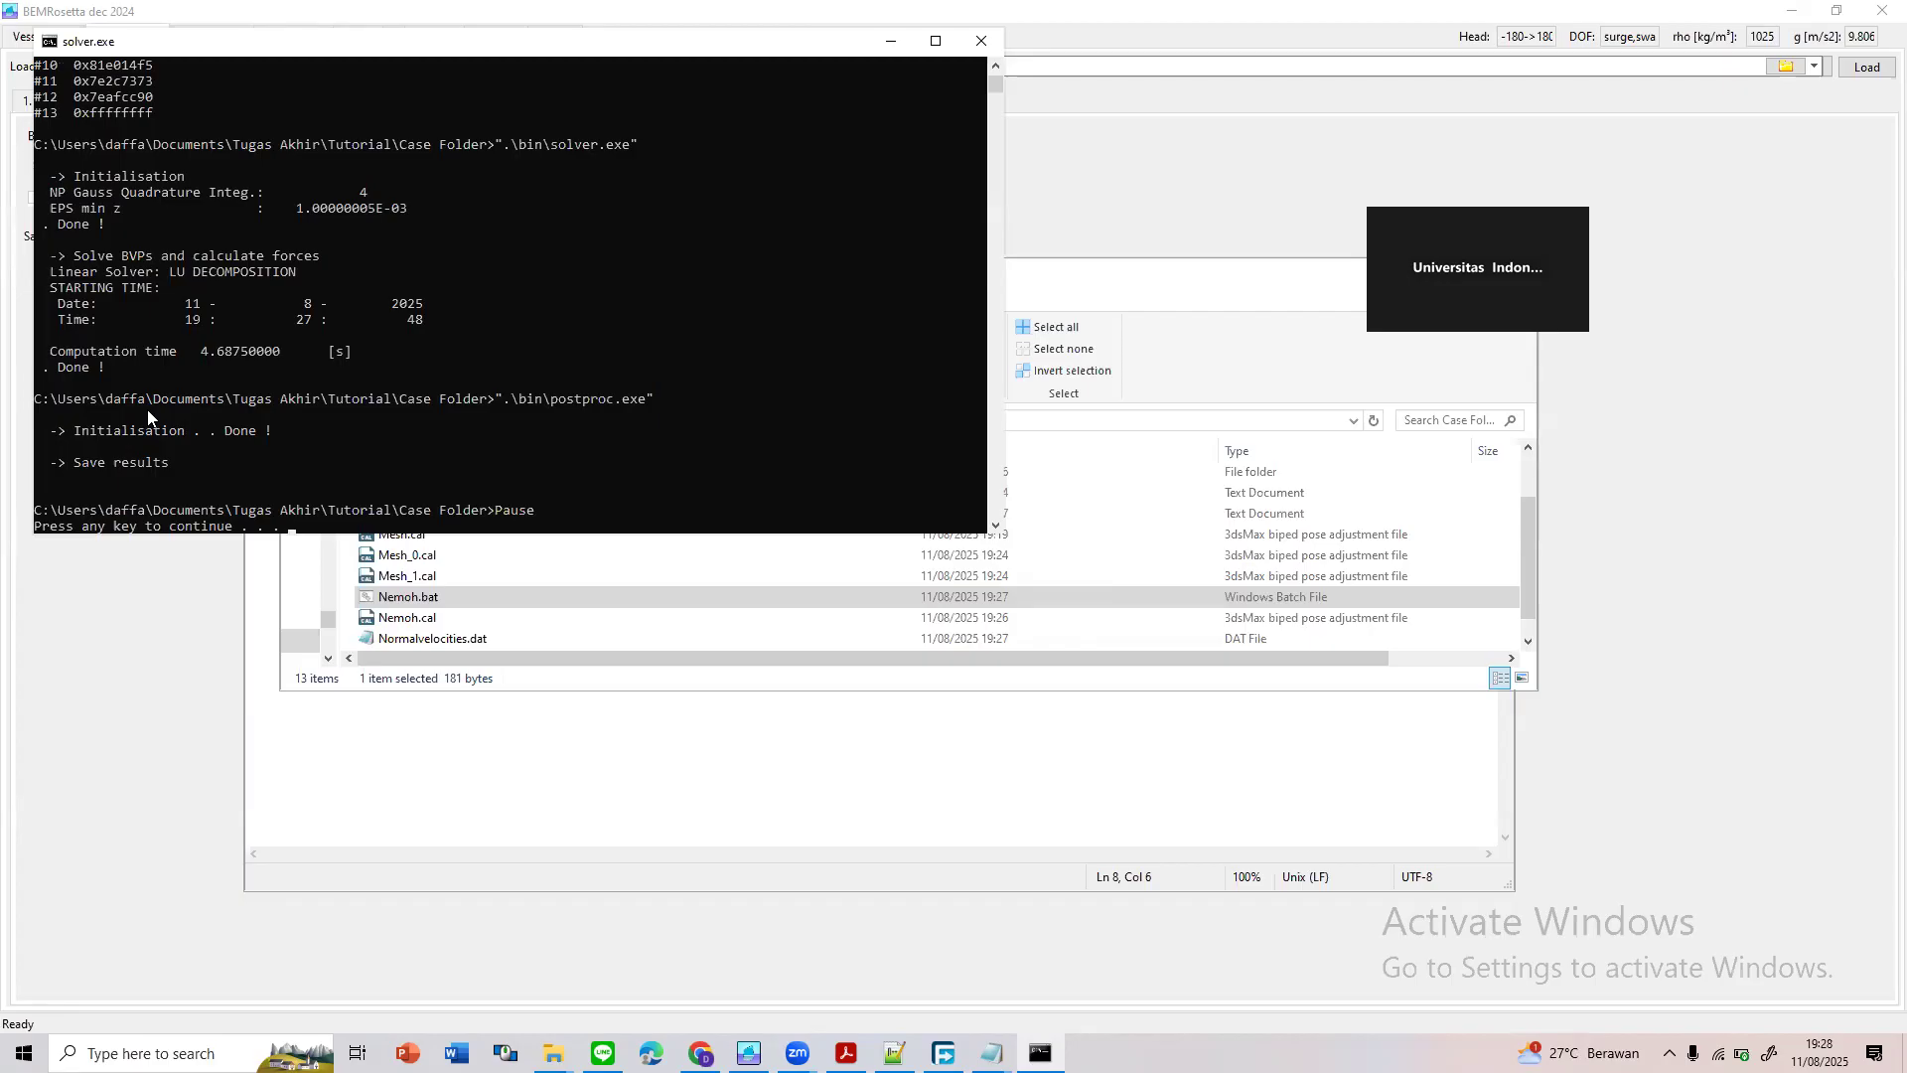
pyautogui.press('Return')
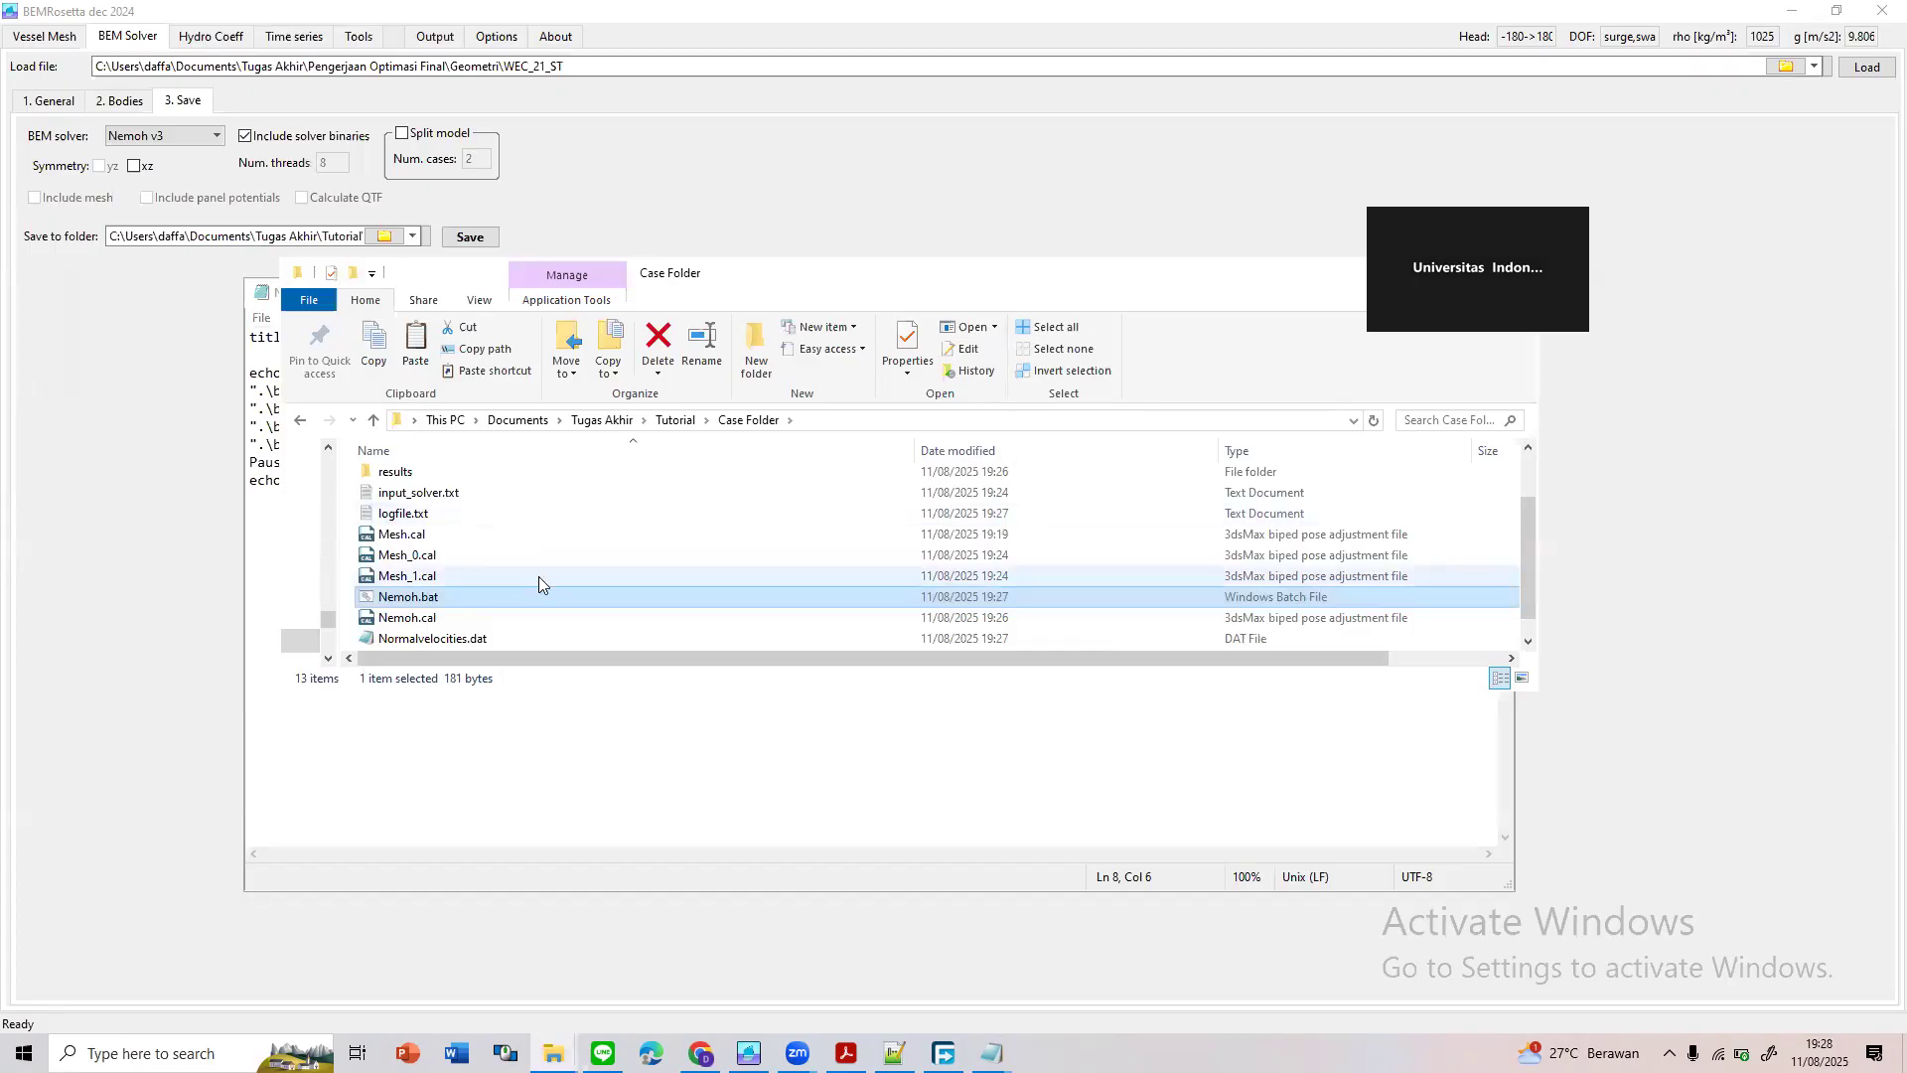
# Go to the results folder inside the Case Folder and open ExcitationForce.tec in Notepad++
pyautogui.scroll(2, 538, 576)
pyautogui.doubleClick(569, 542)
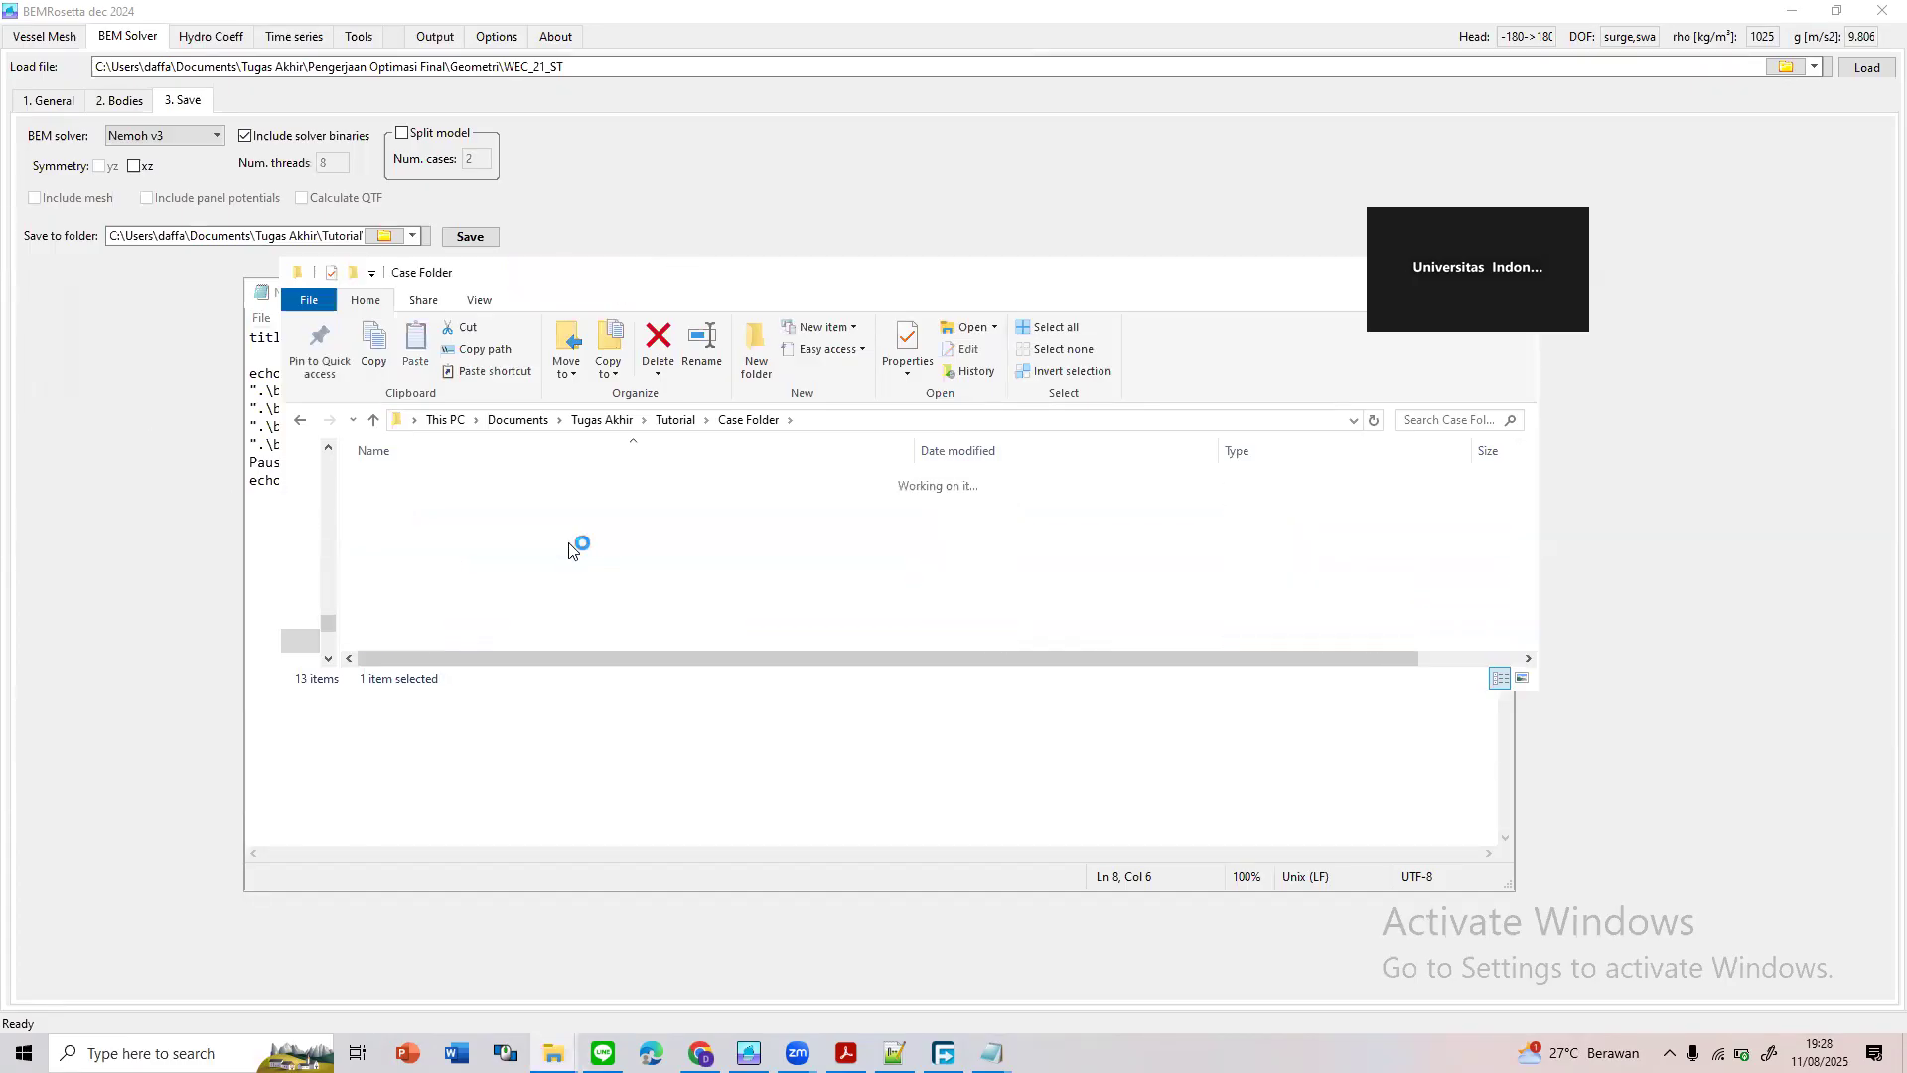
pyautogui.scroll(-1, 569, 548)
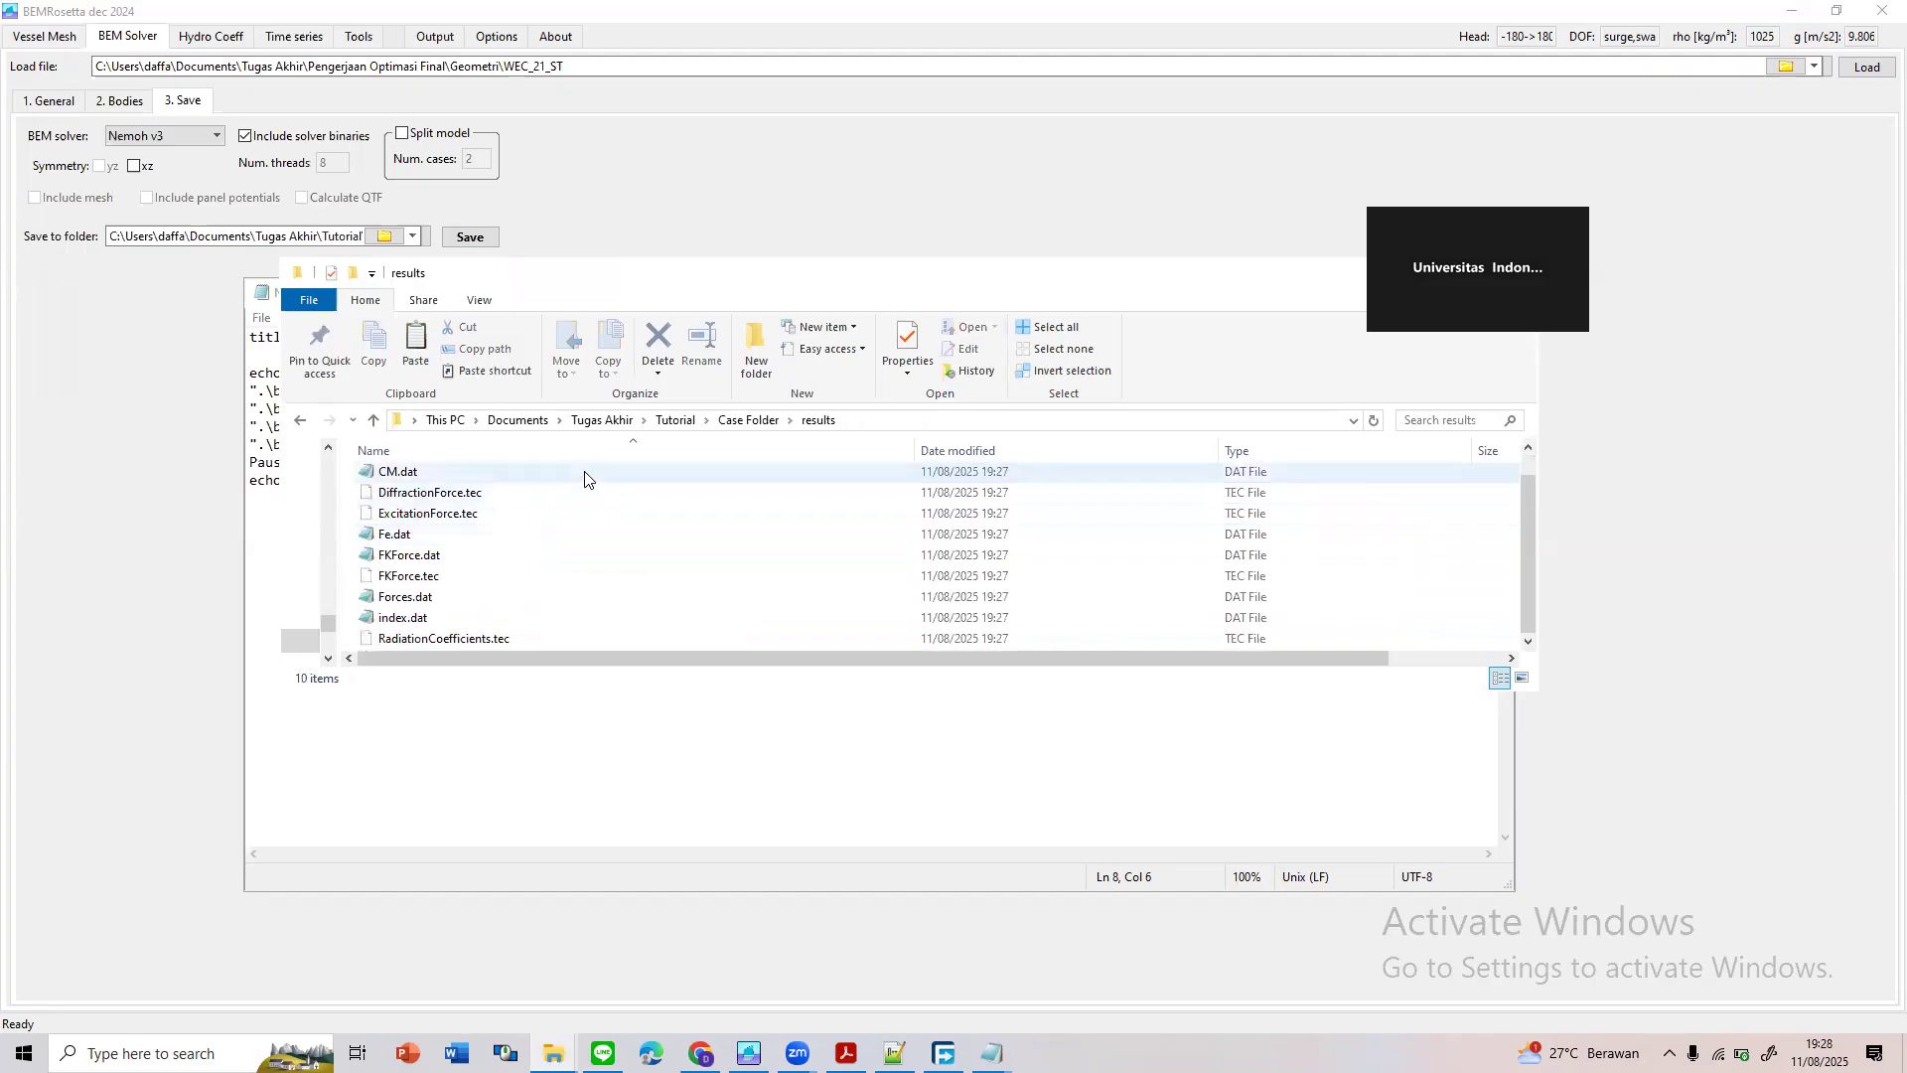
pyautogui.rightClick(499, 513)
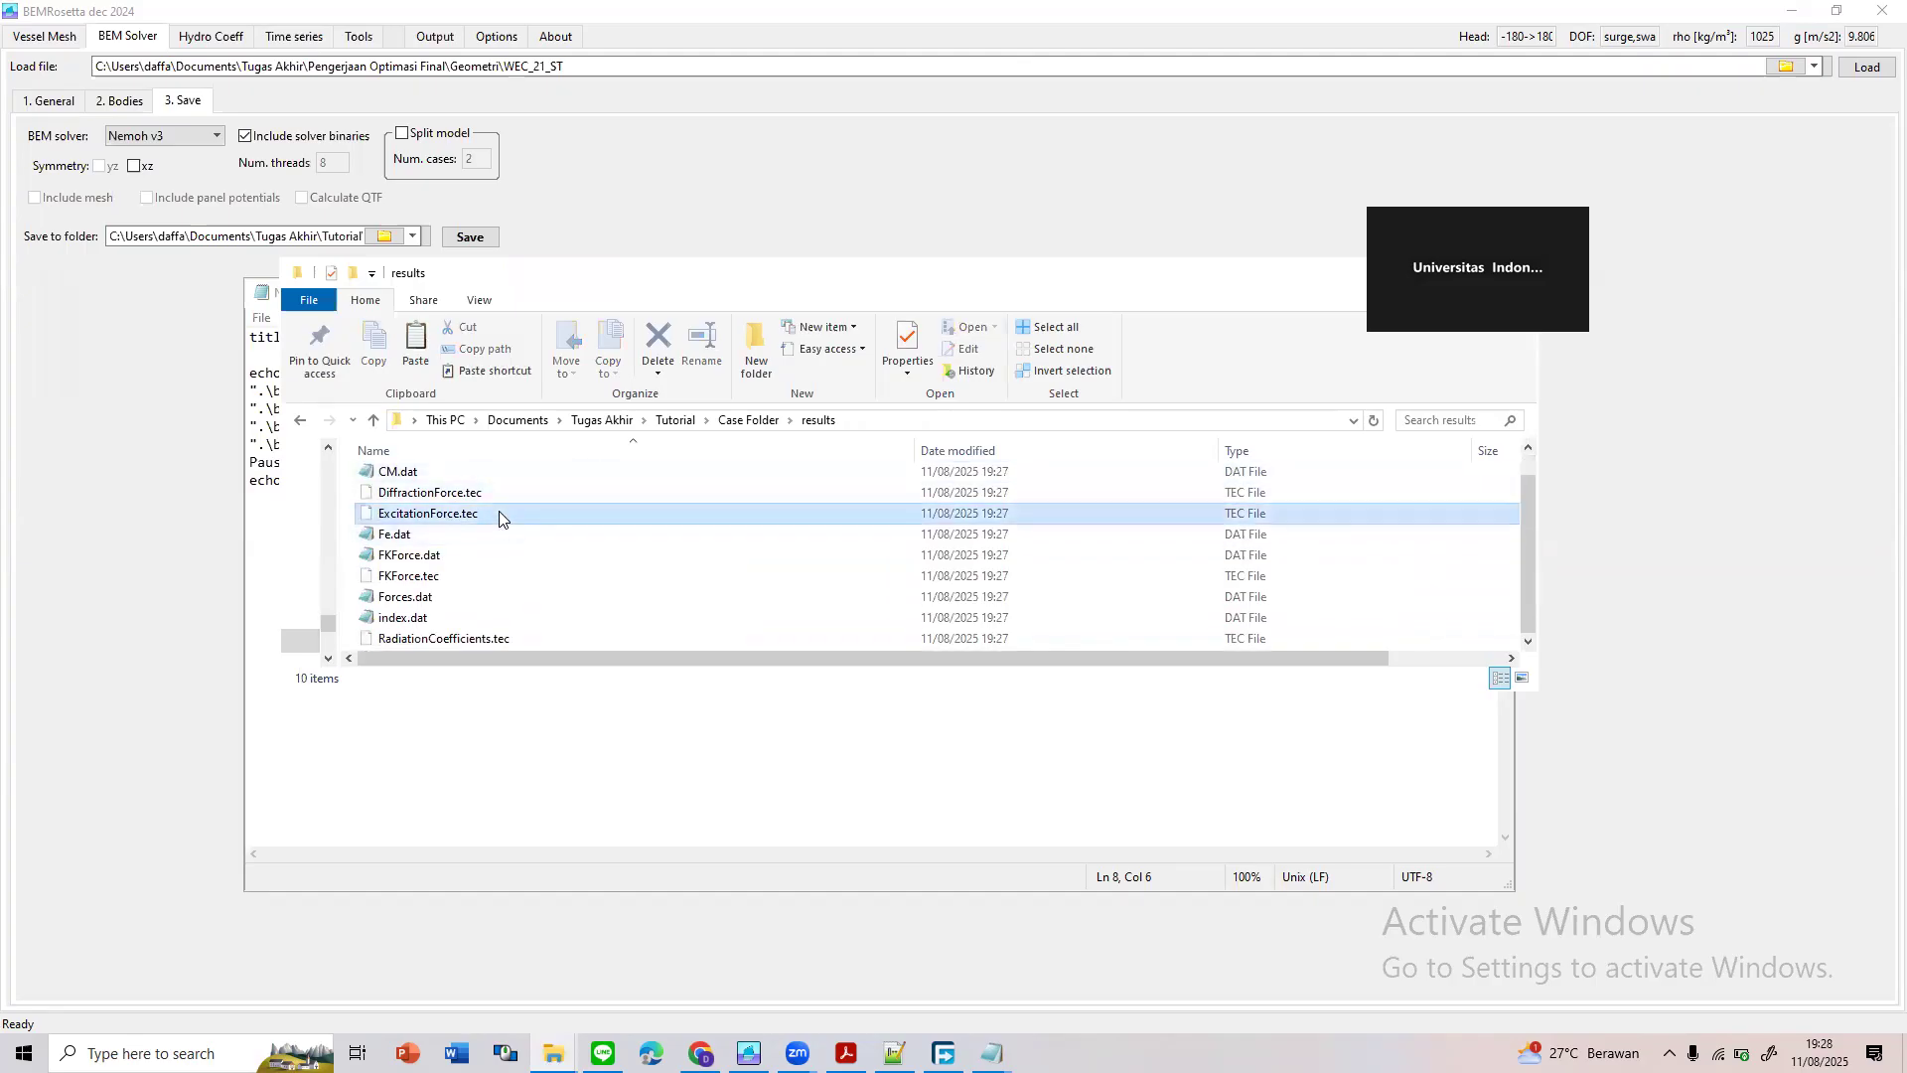
pyautogui.click(894, 898)
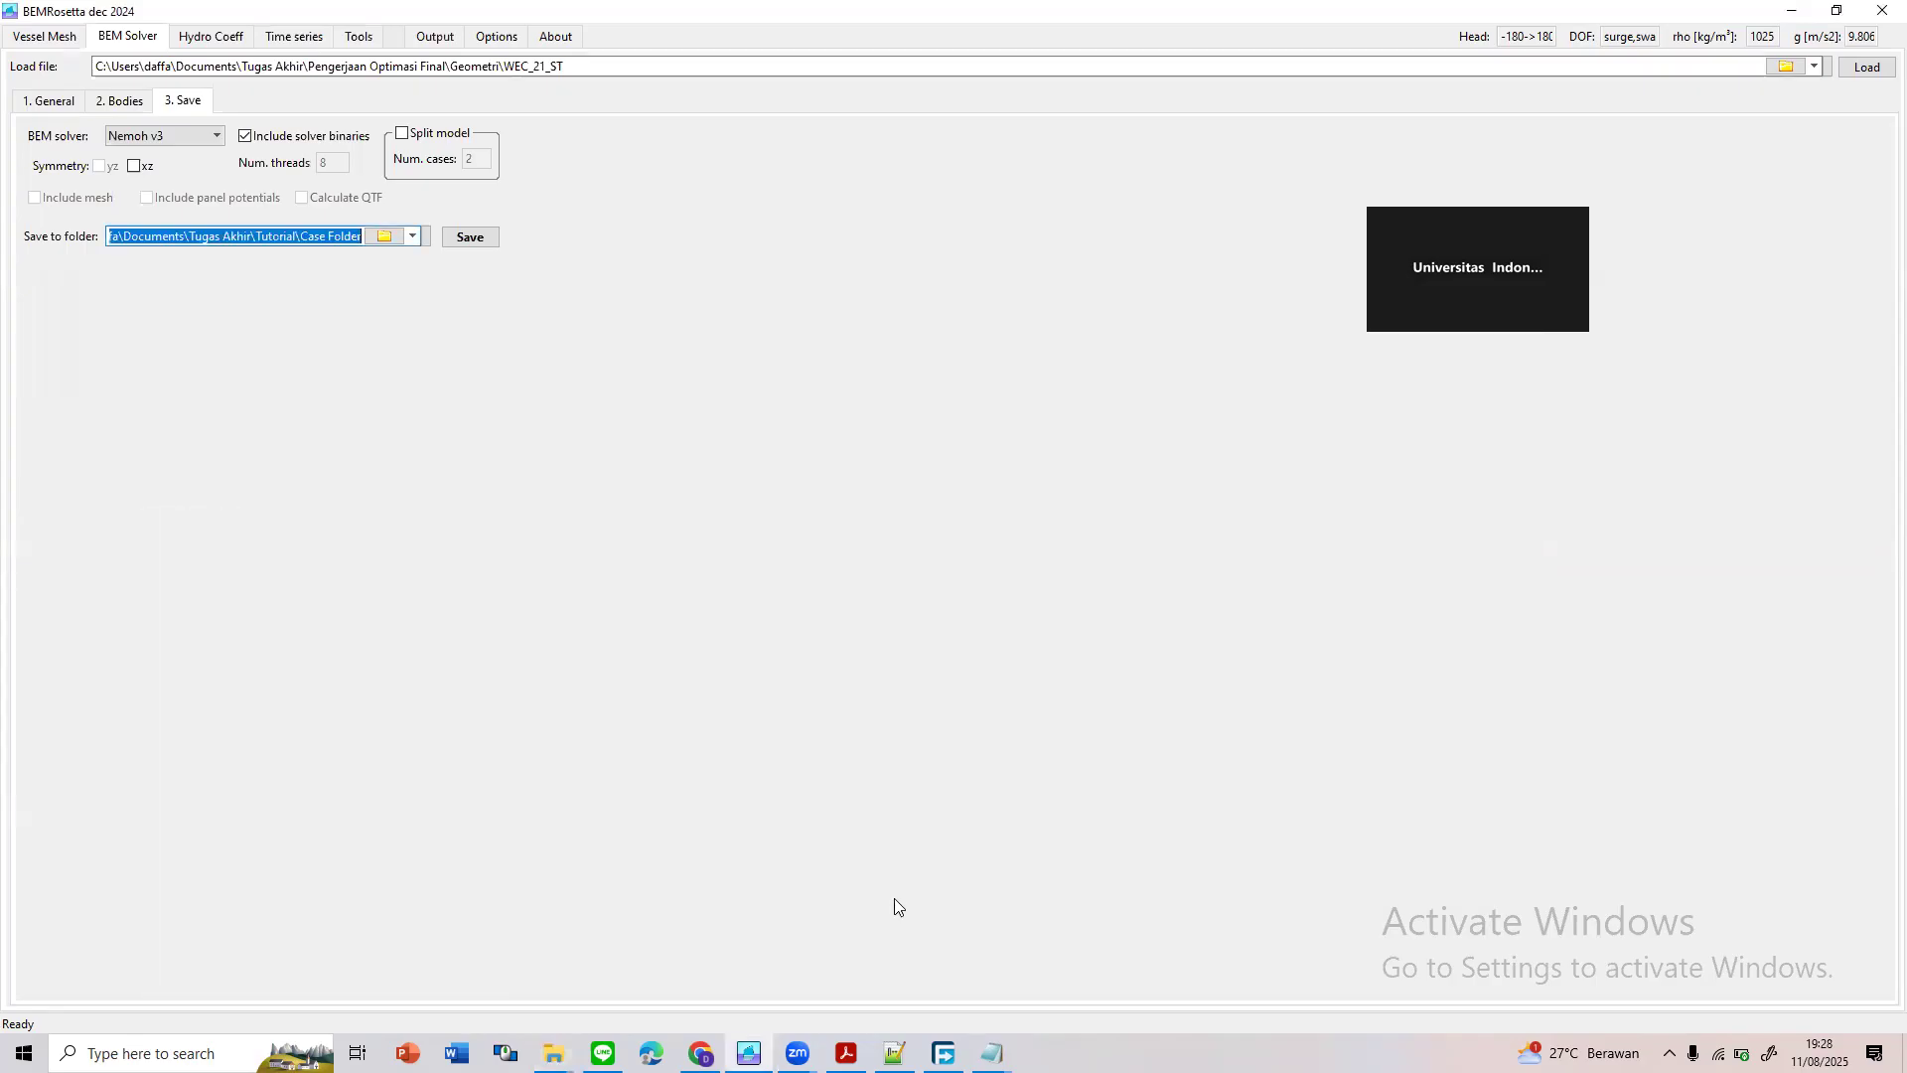
pyautogui.click(894, 1053)
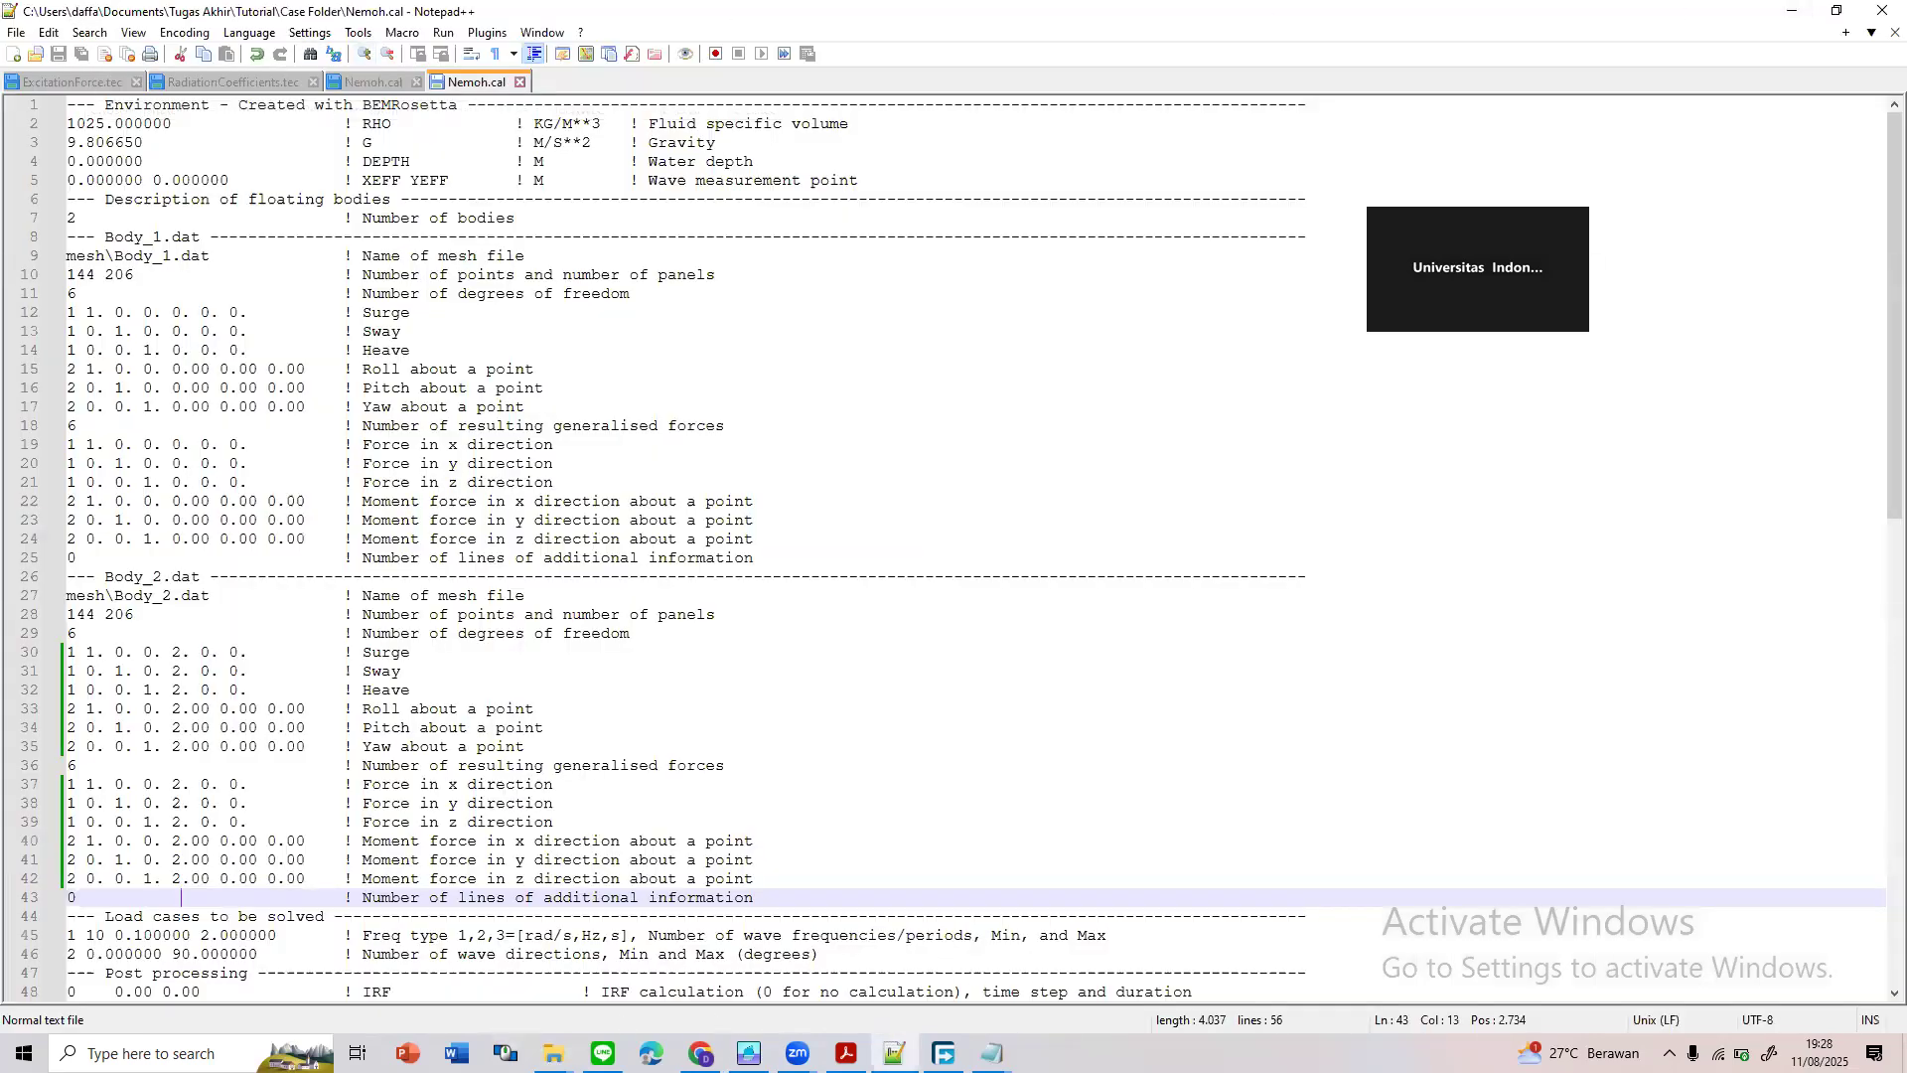
pyautogui.click(554, 1053)
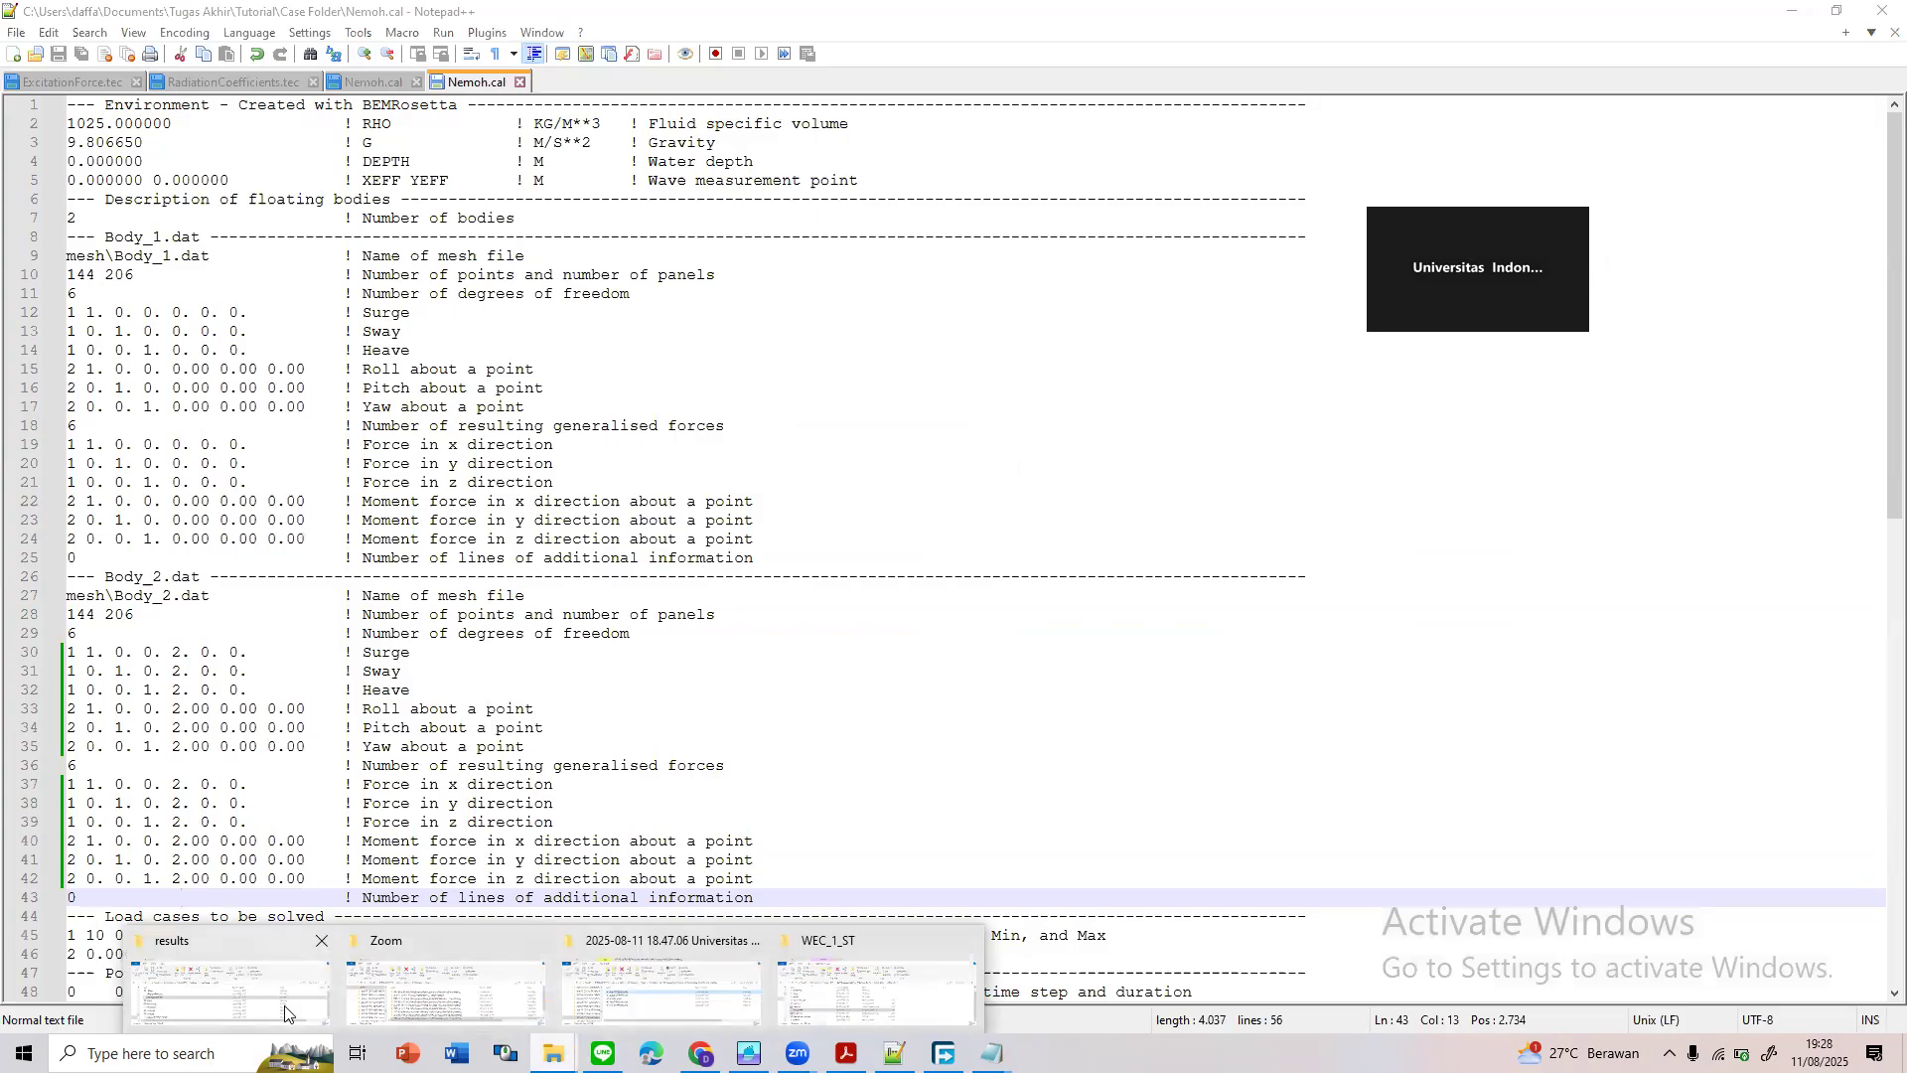
pyautogui.click(253, 1009)
pyautogui.click(748, 419)
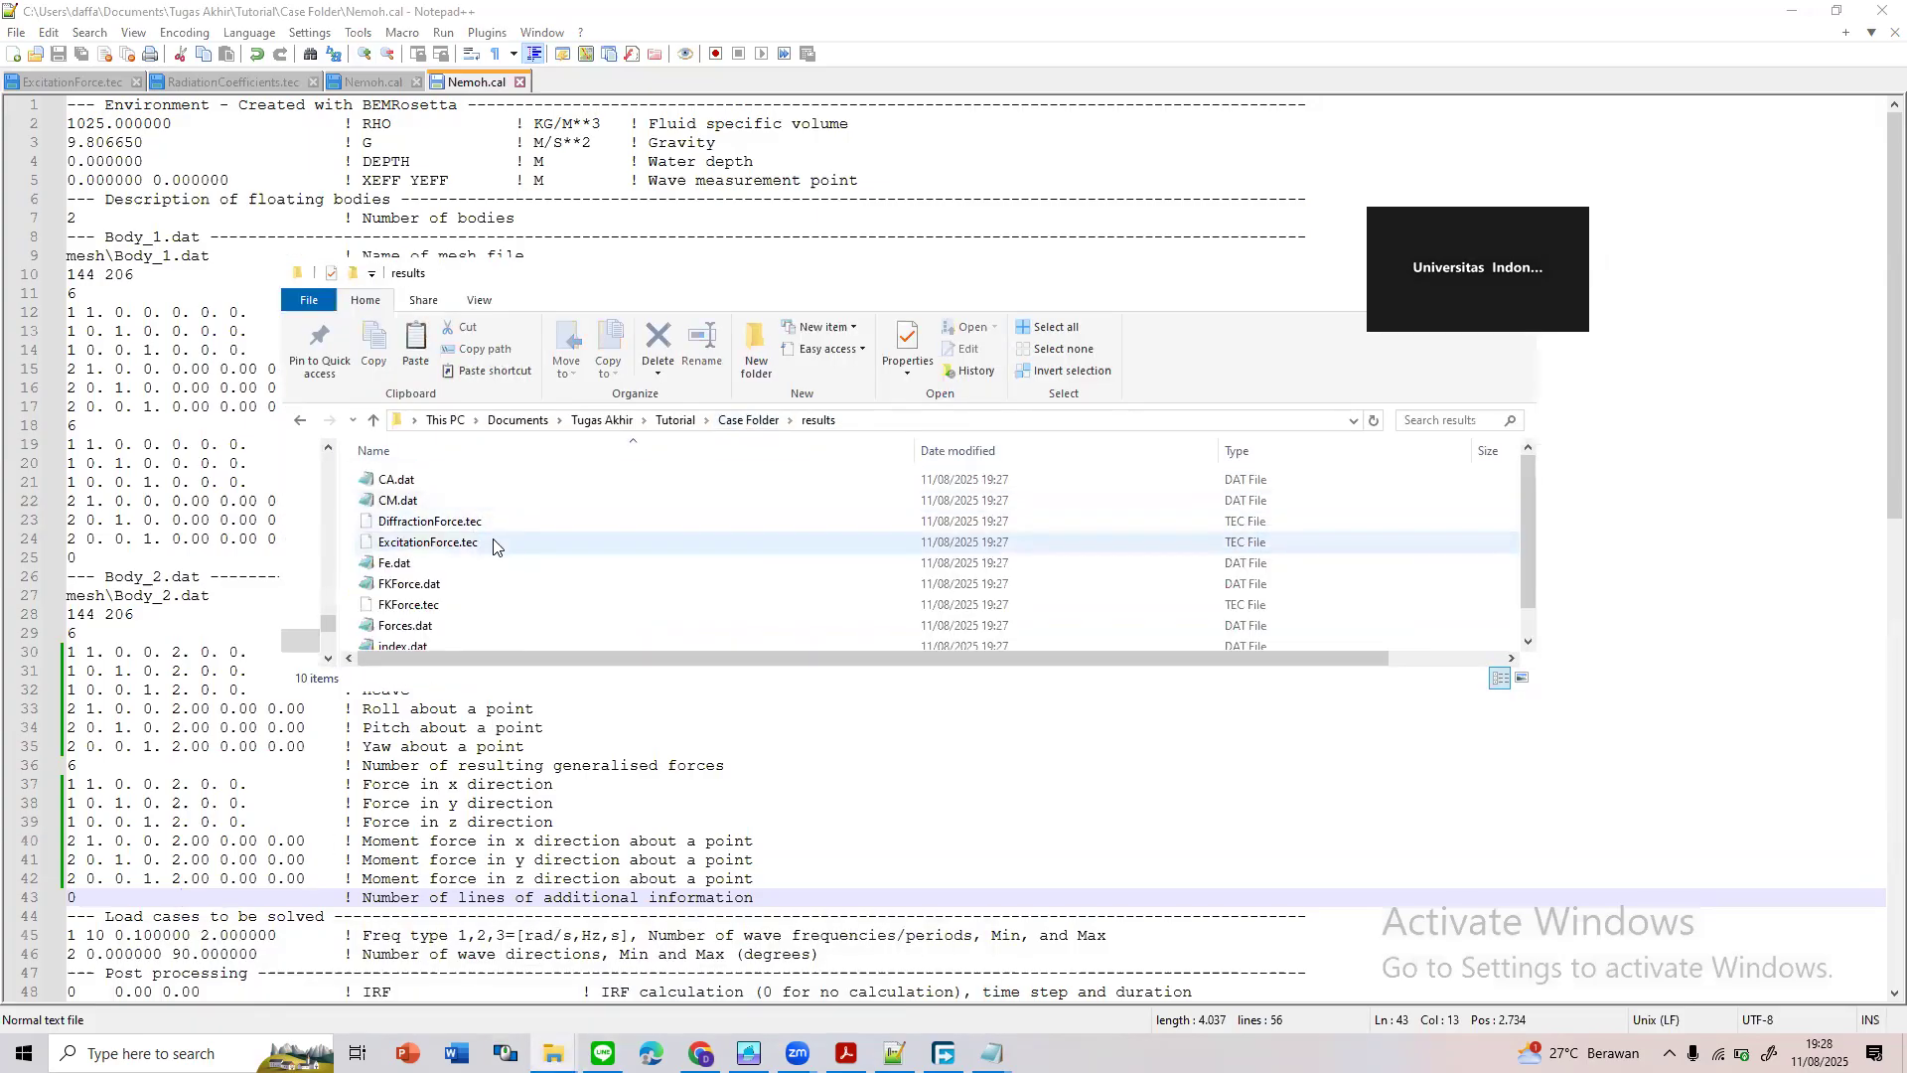
pyautogui.rightClick(496, 540)
pyautogui.click(373, 578)
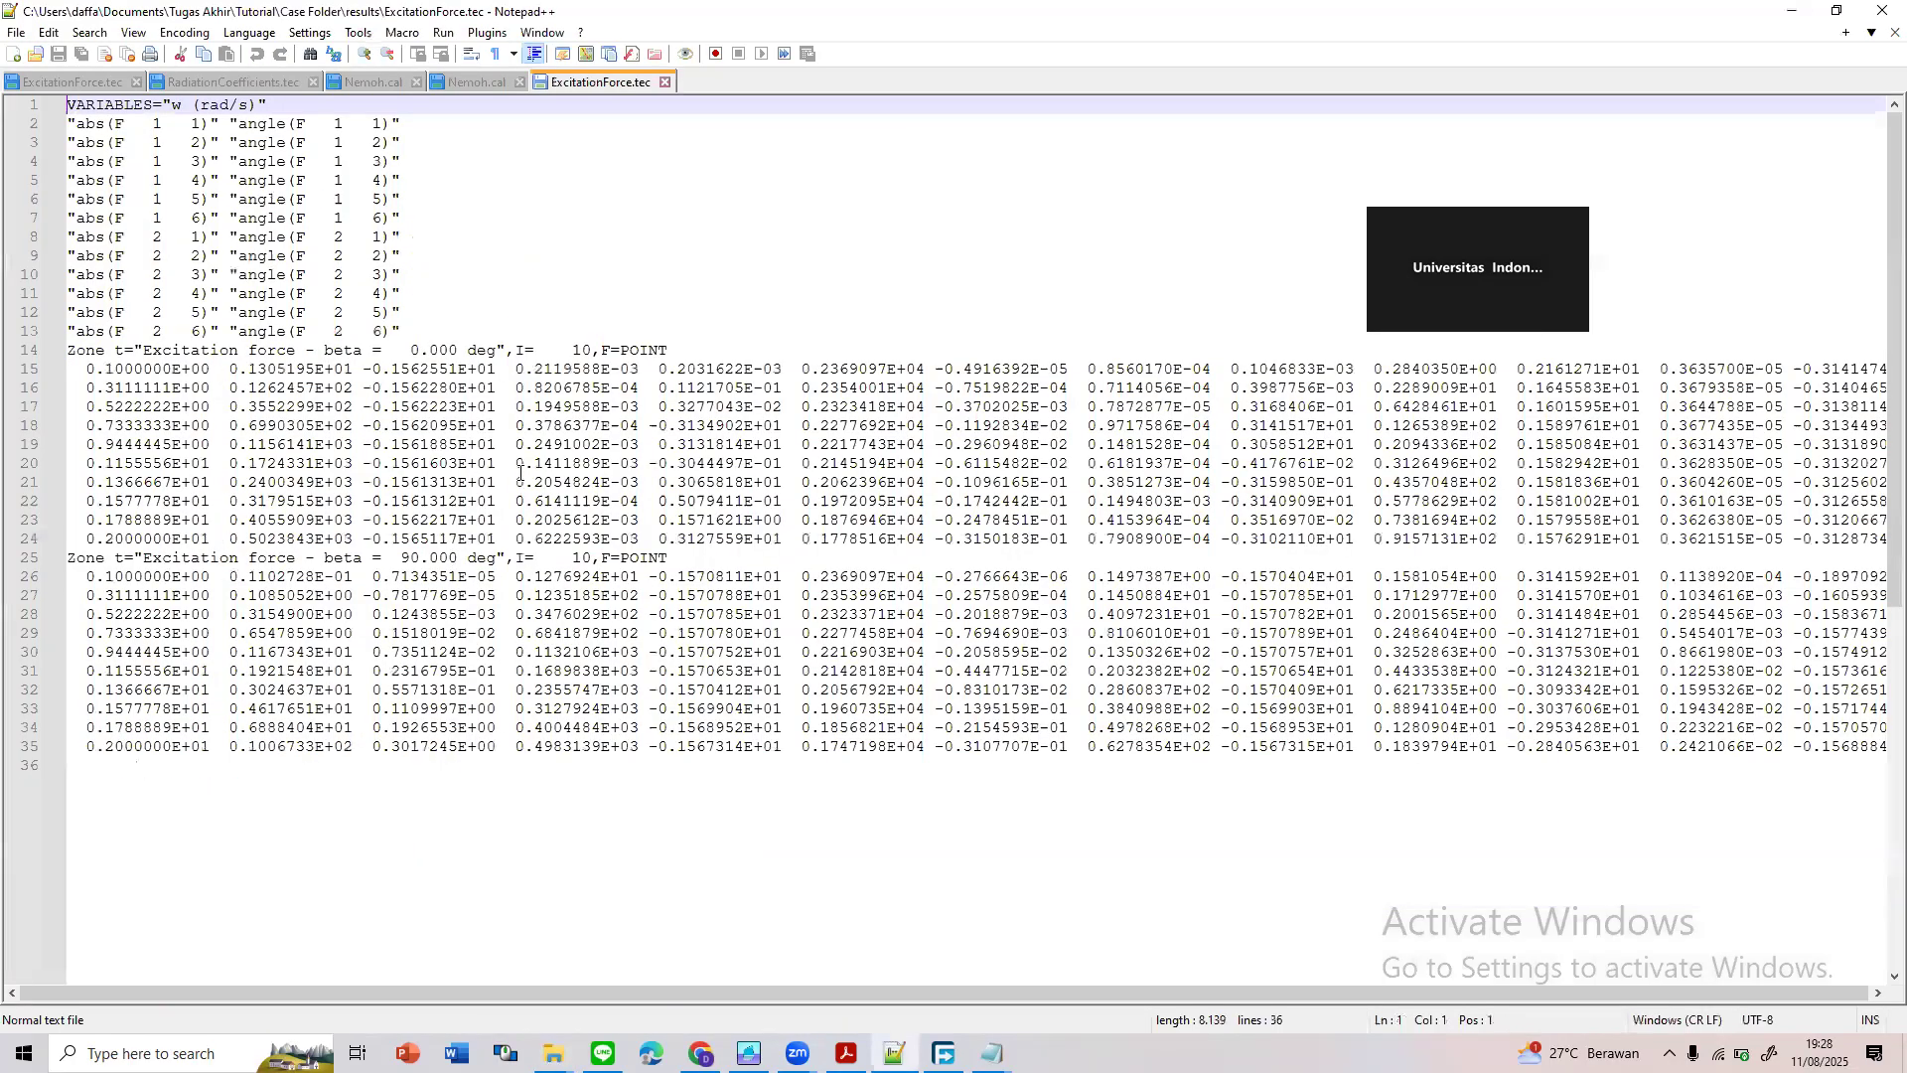
# Open RadiationCoefficients.tec from the results folder in Notepad++ and close the older ExcitationForce.tec and RadiationCoefficients.tec files
pyautogui.click(553, 1053)
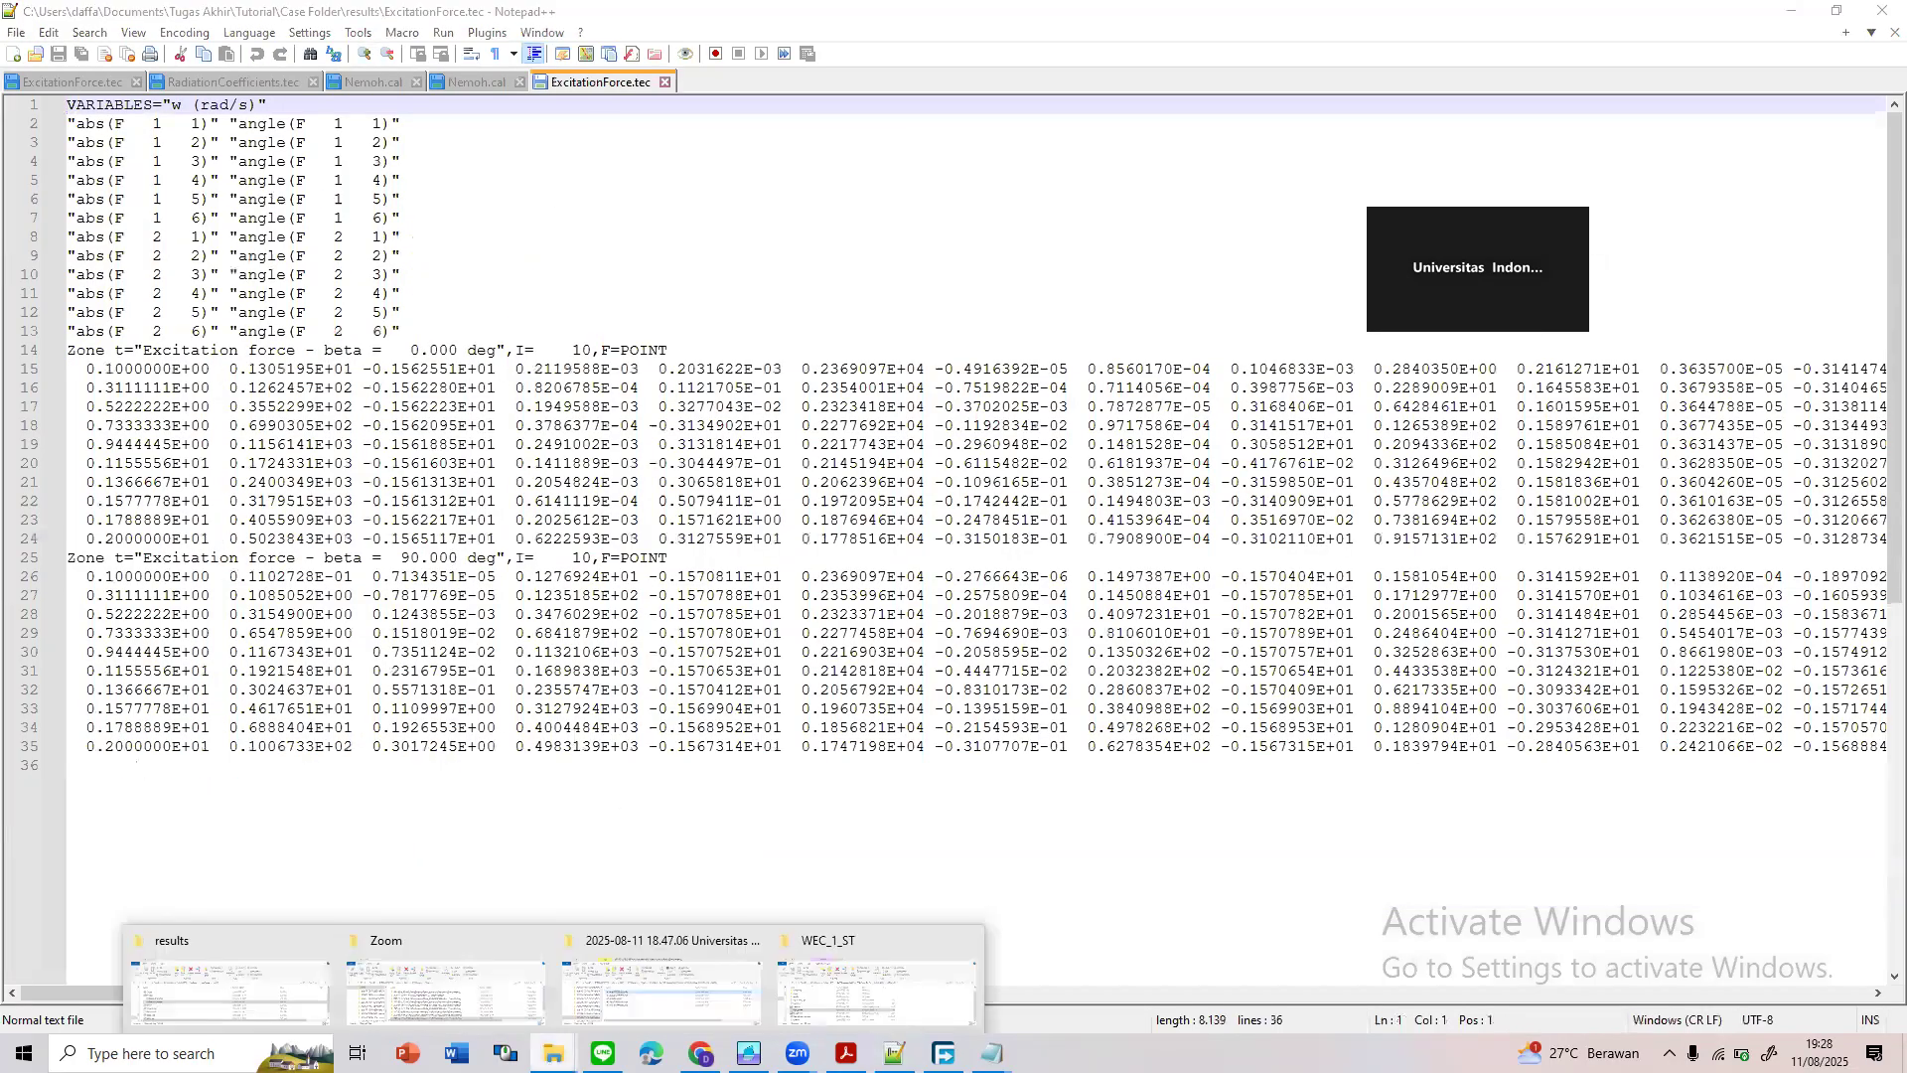
pyautogui.click(307, 994)
pyautogui.scroll(-1, 580, 634)
pyautogui.rightClick(578, 635)
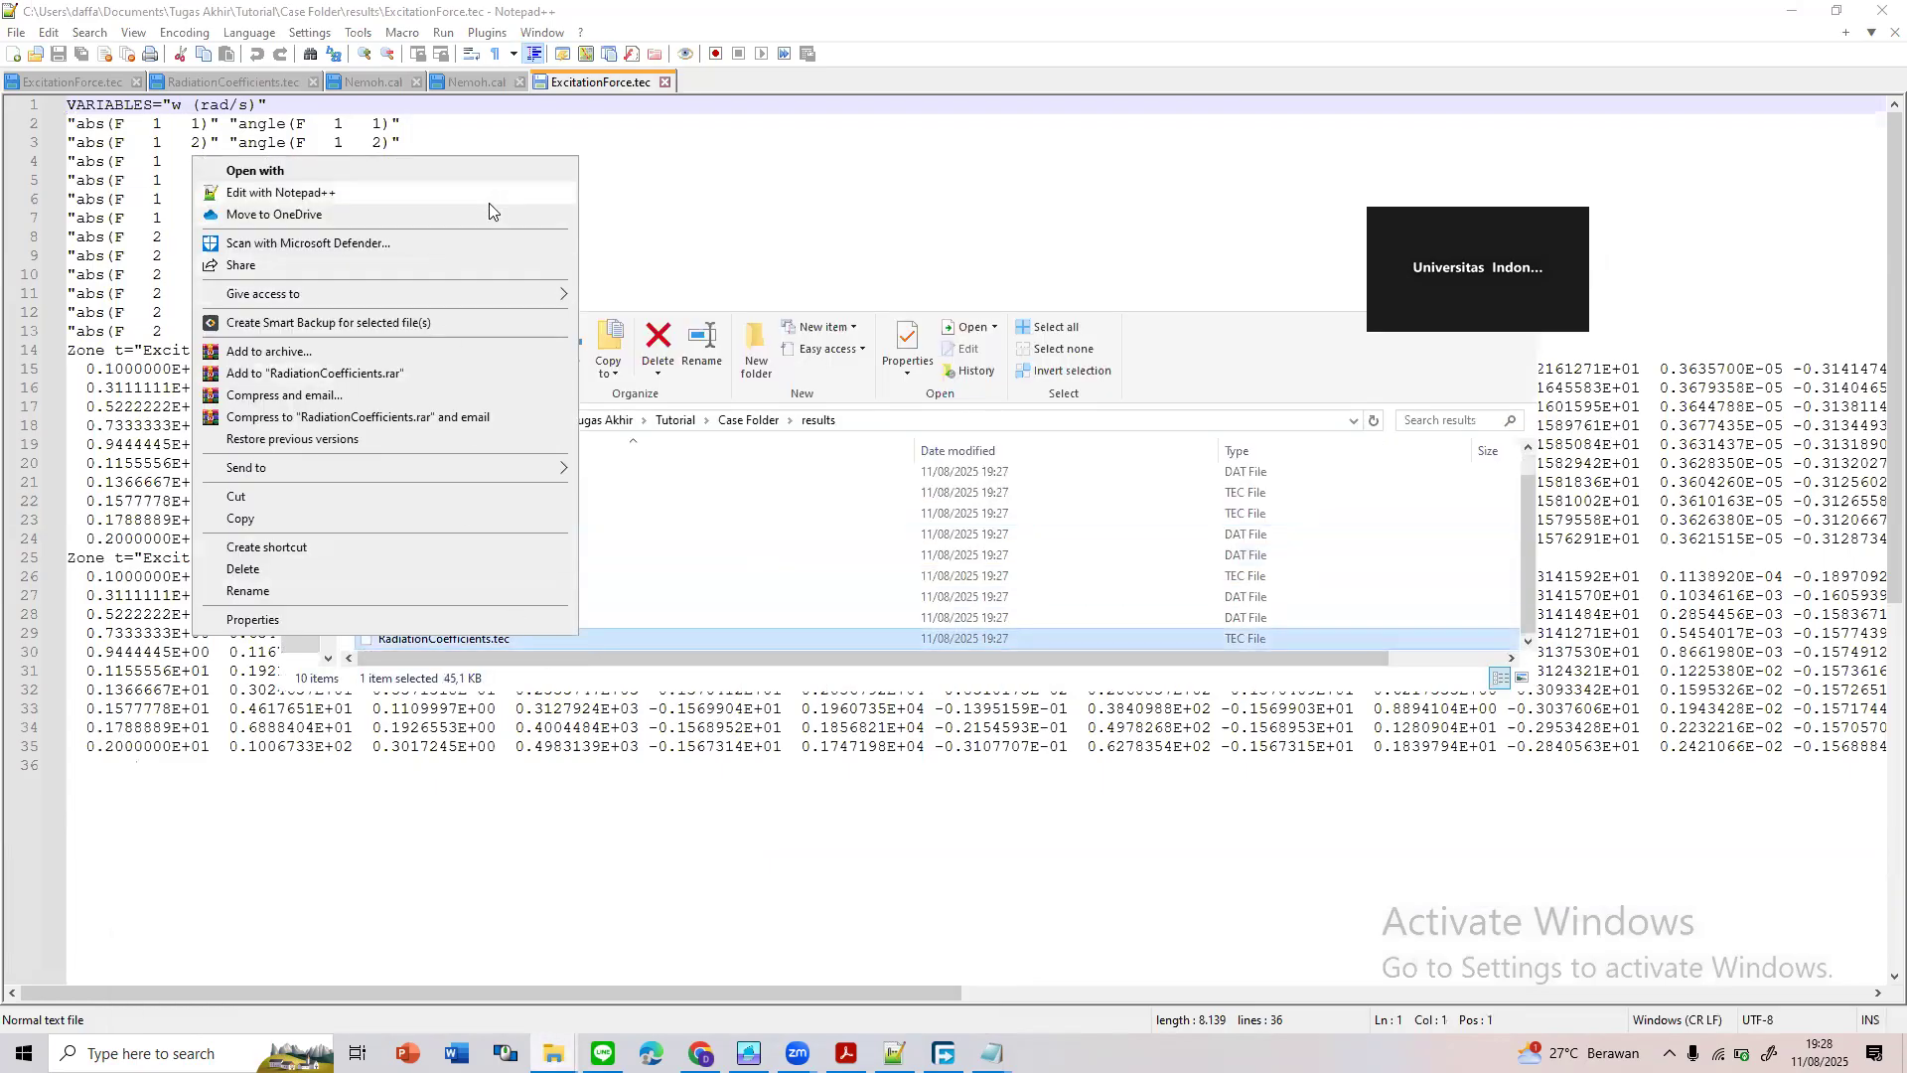
pyautogui.click(502, 193)
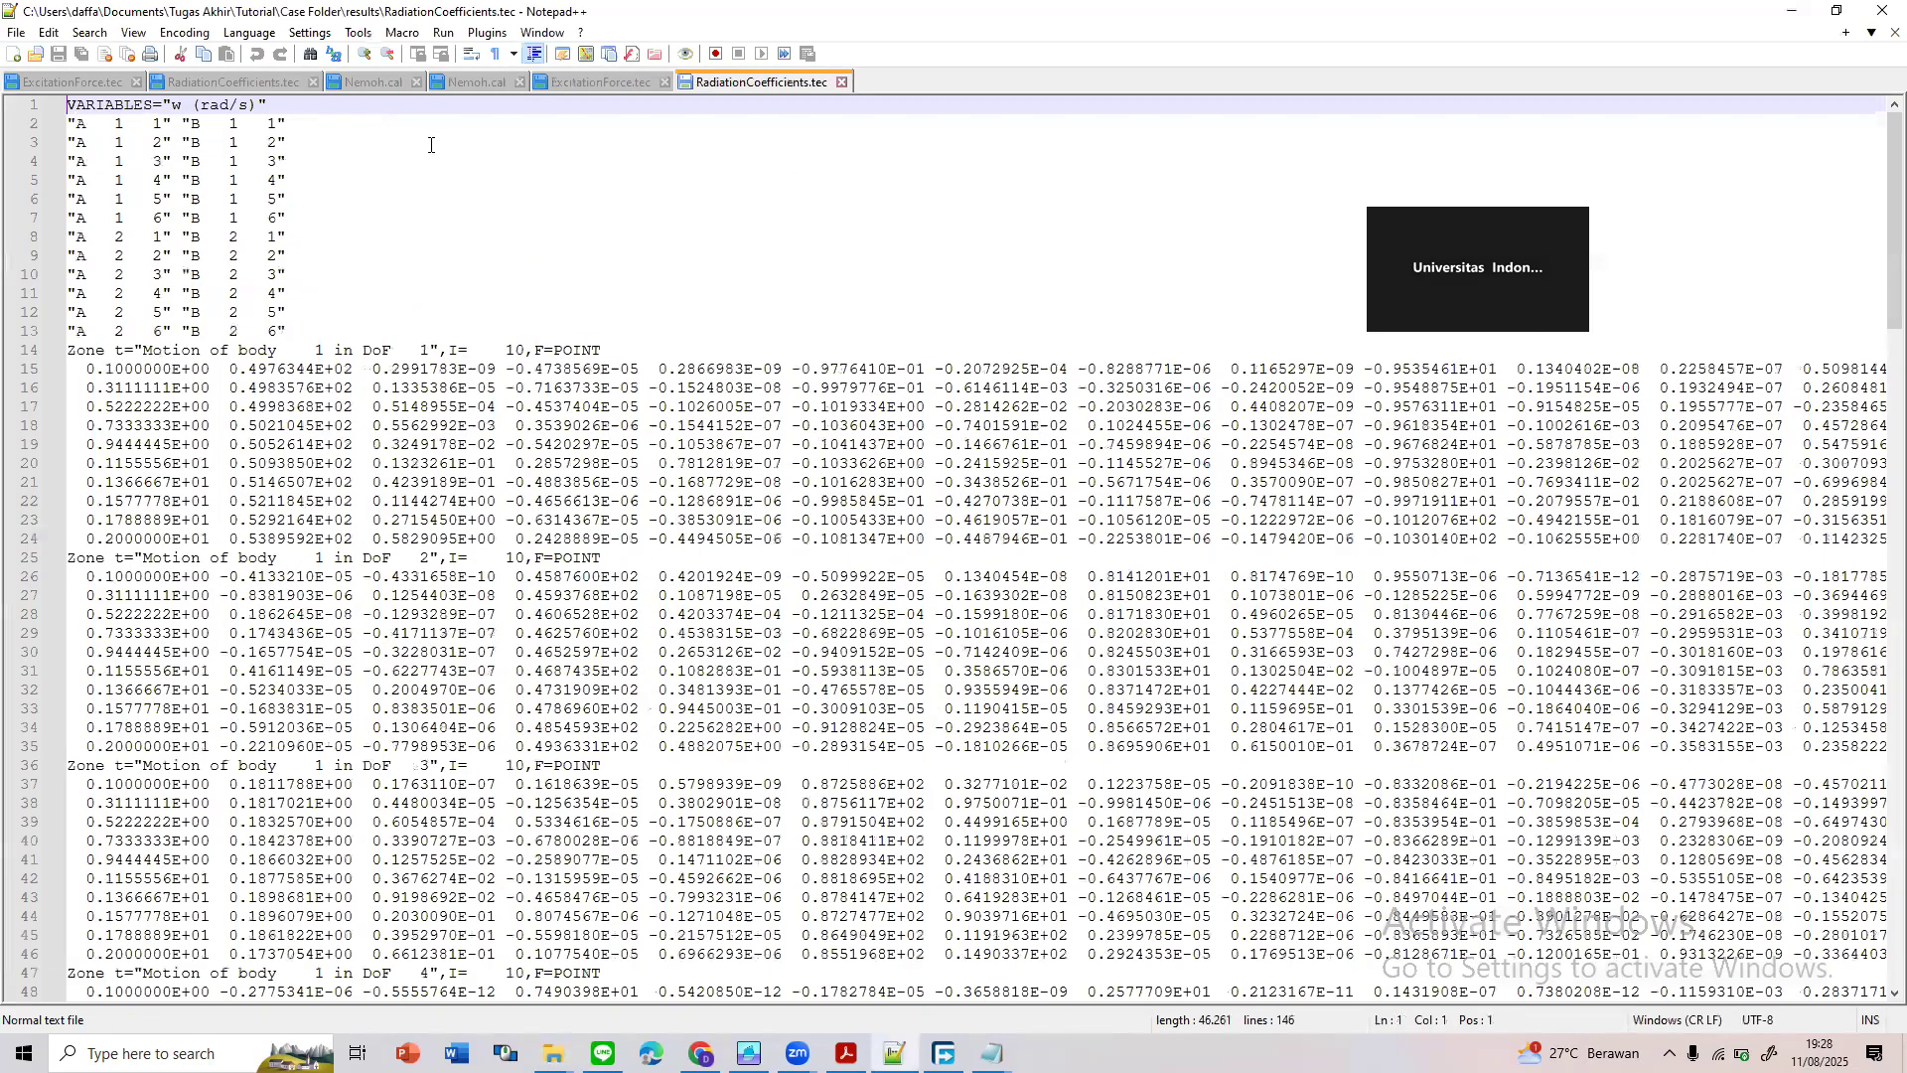
pyautogui.click(137, 82)
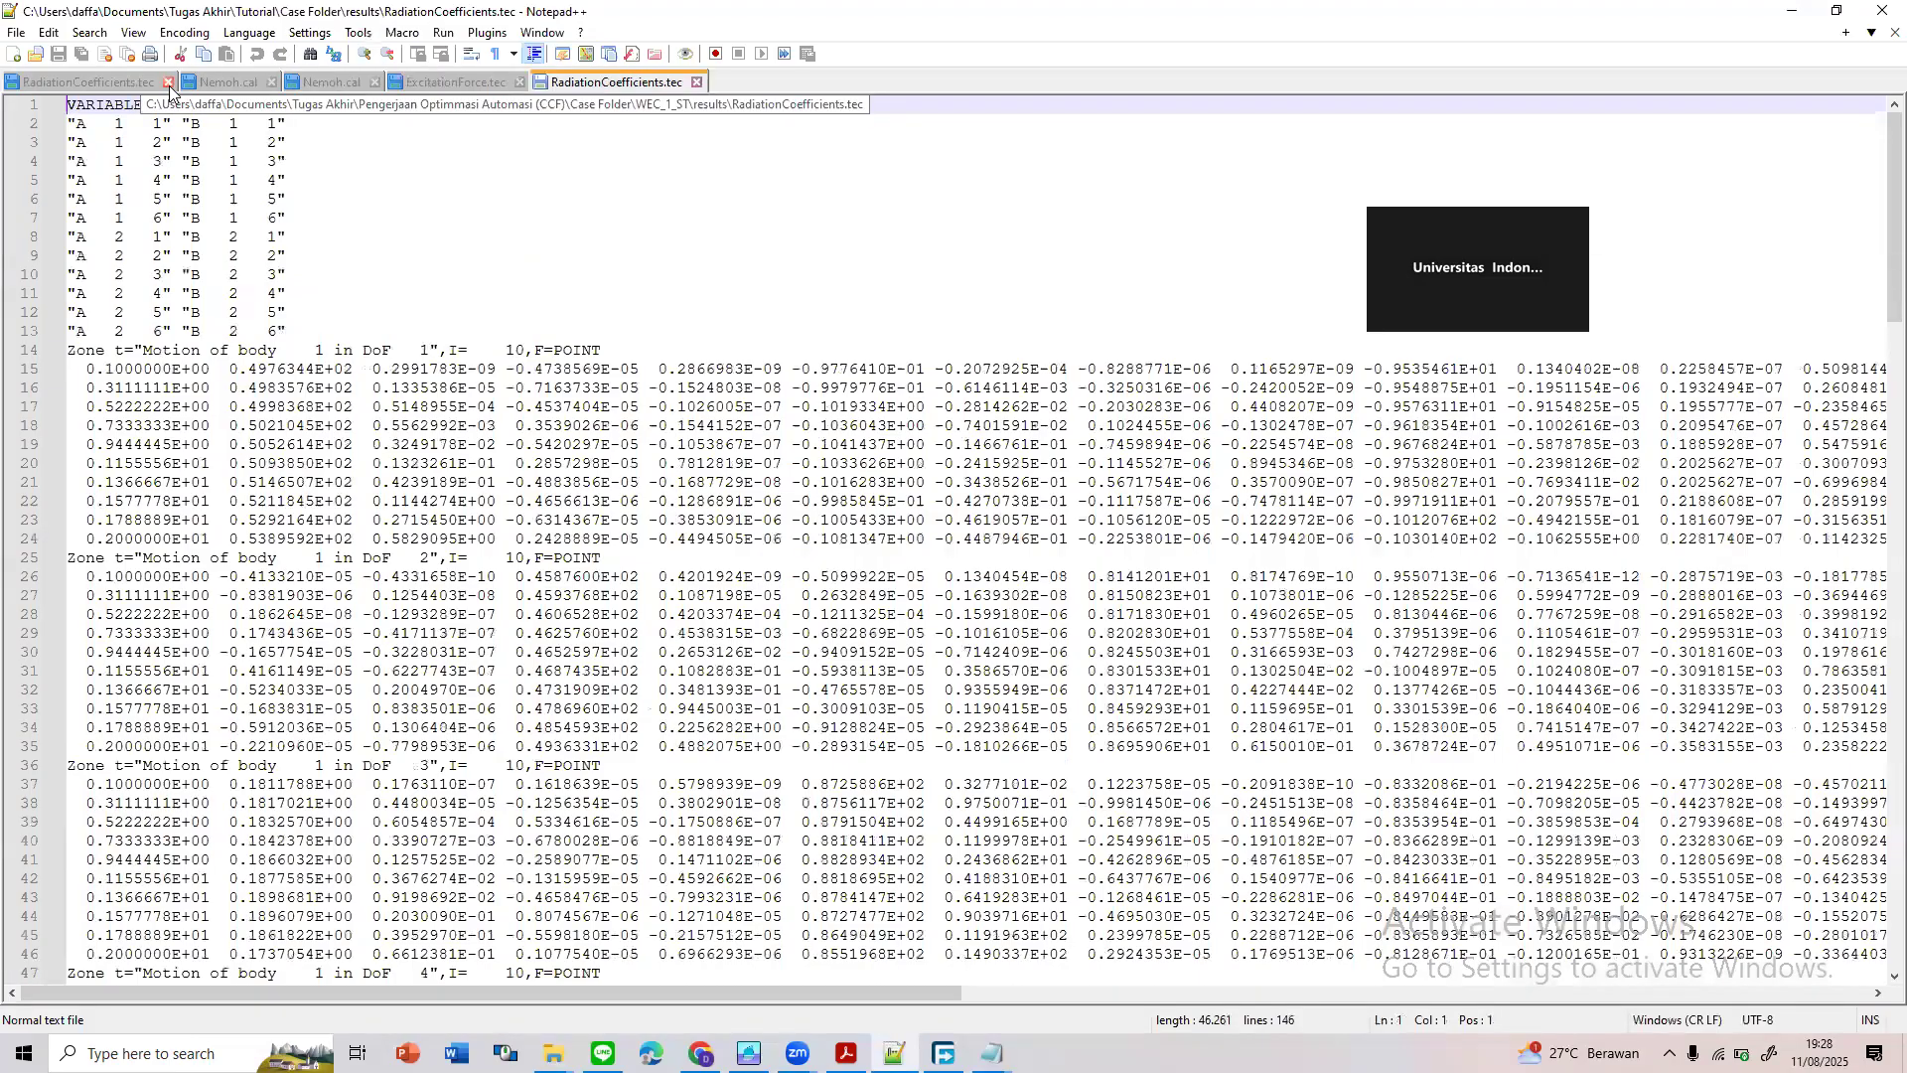
pyautogui.click(168, 83)
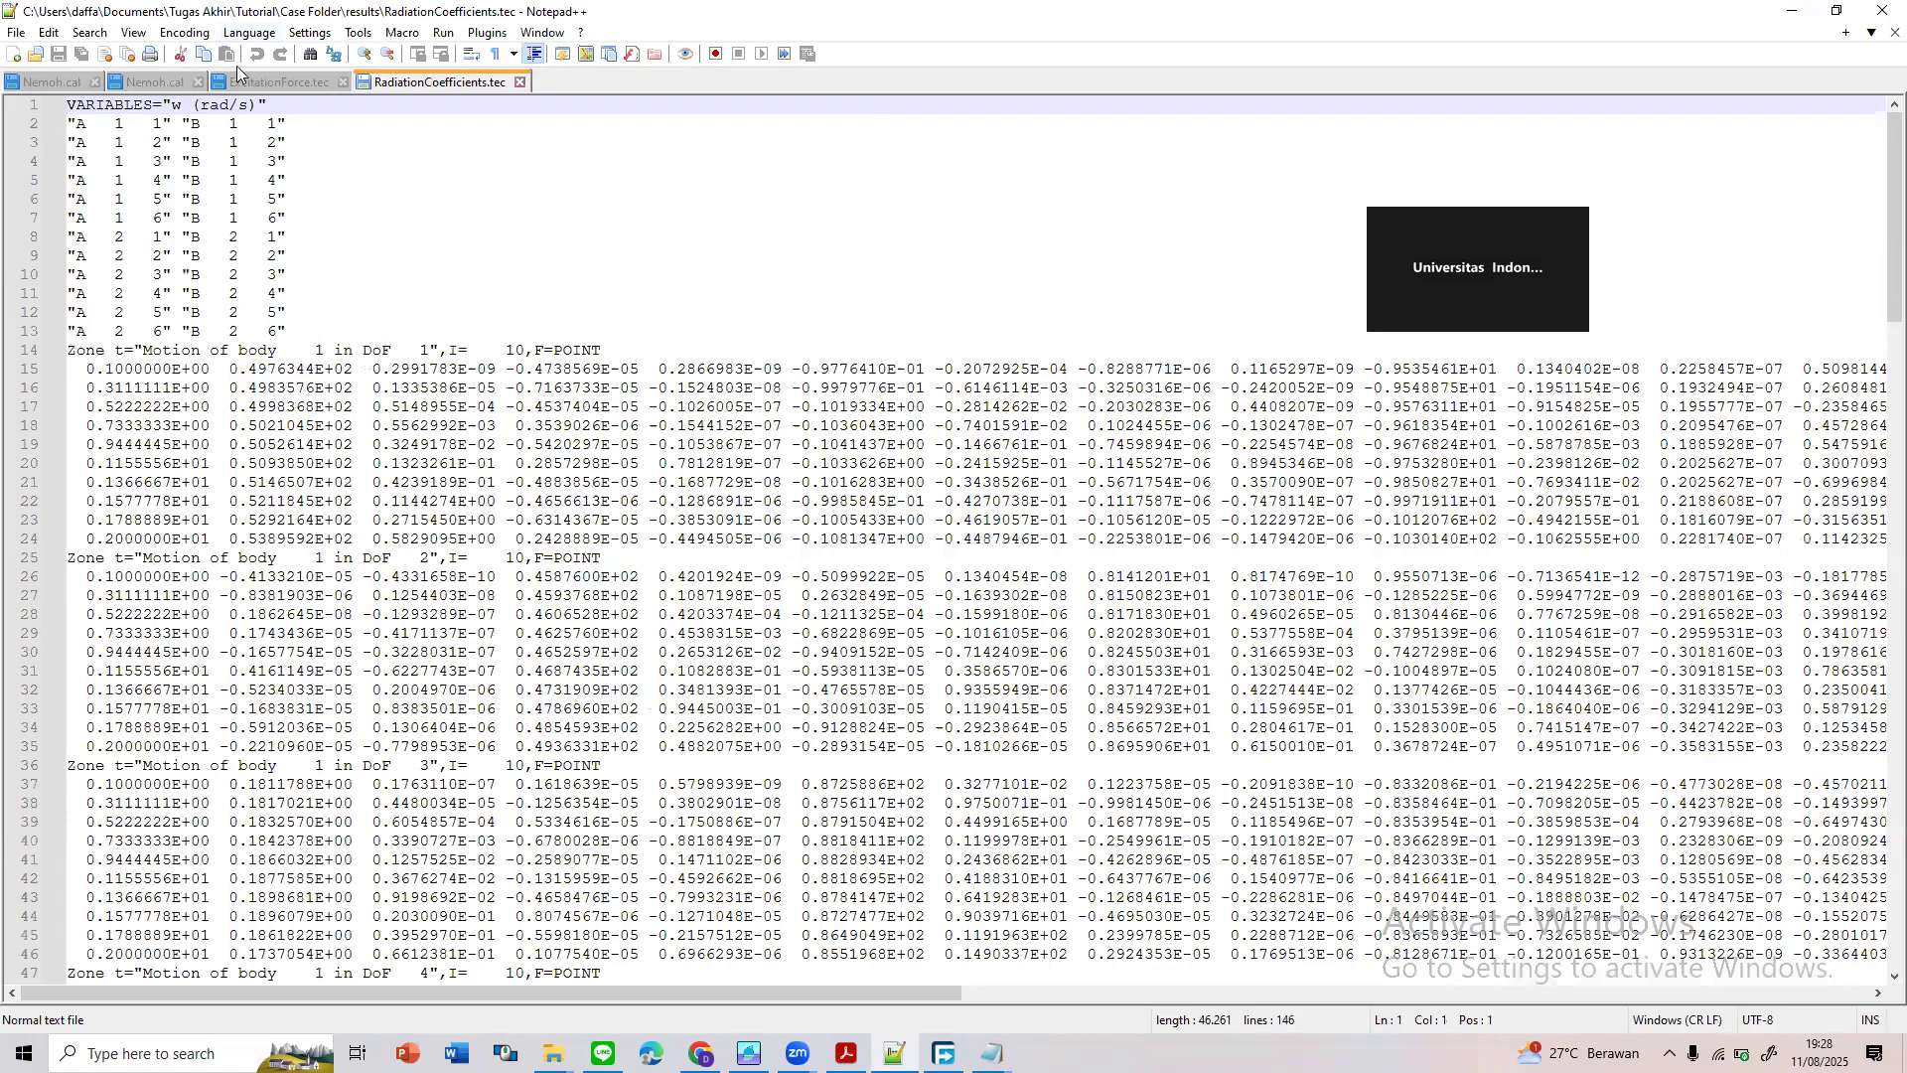
# Examine the force magnitude and angle variables in the new ExcitationForce.tec, along with the frequency column at 0 degrees
pyautogui.click(266, 81)
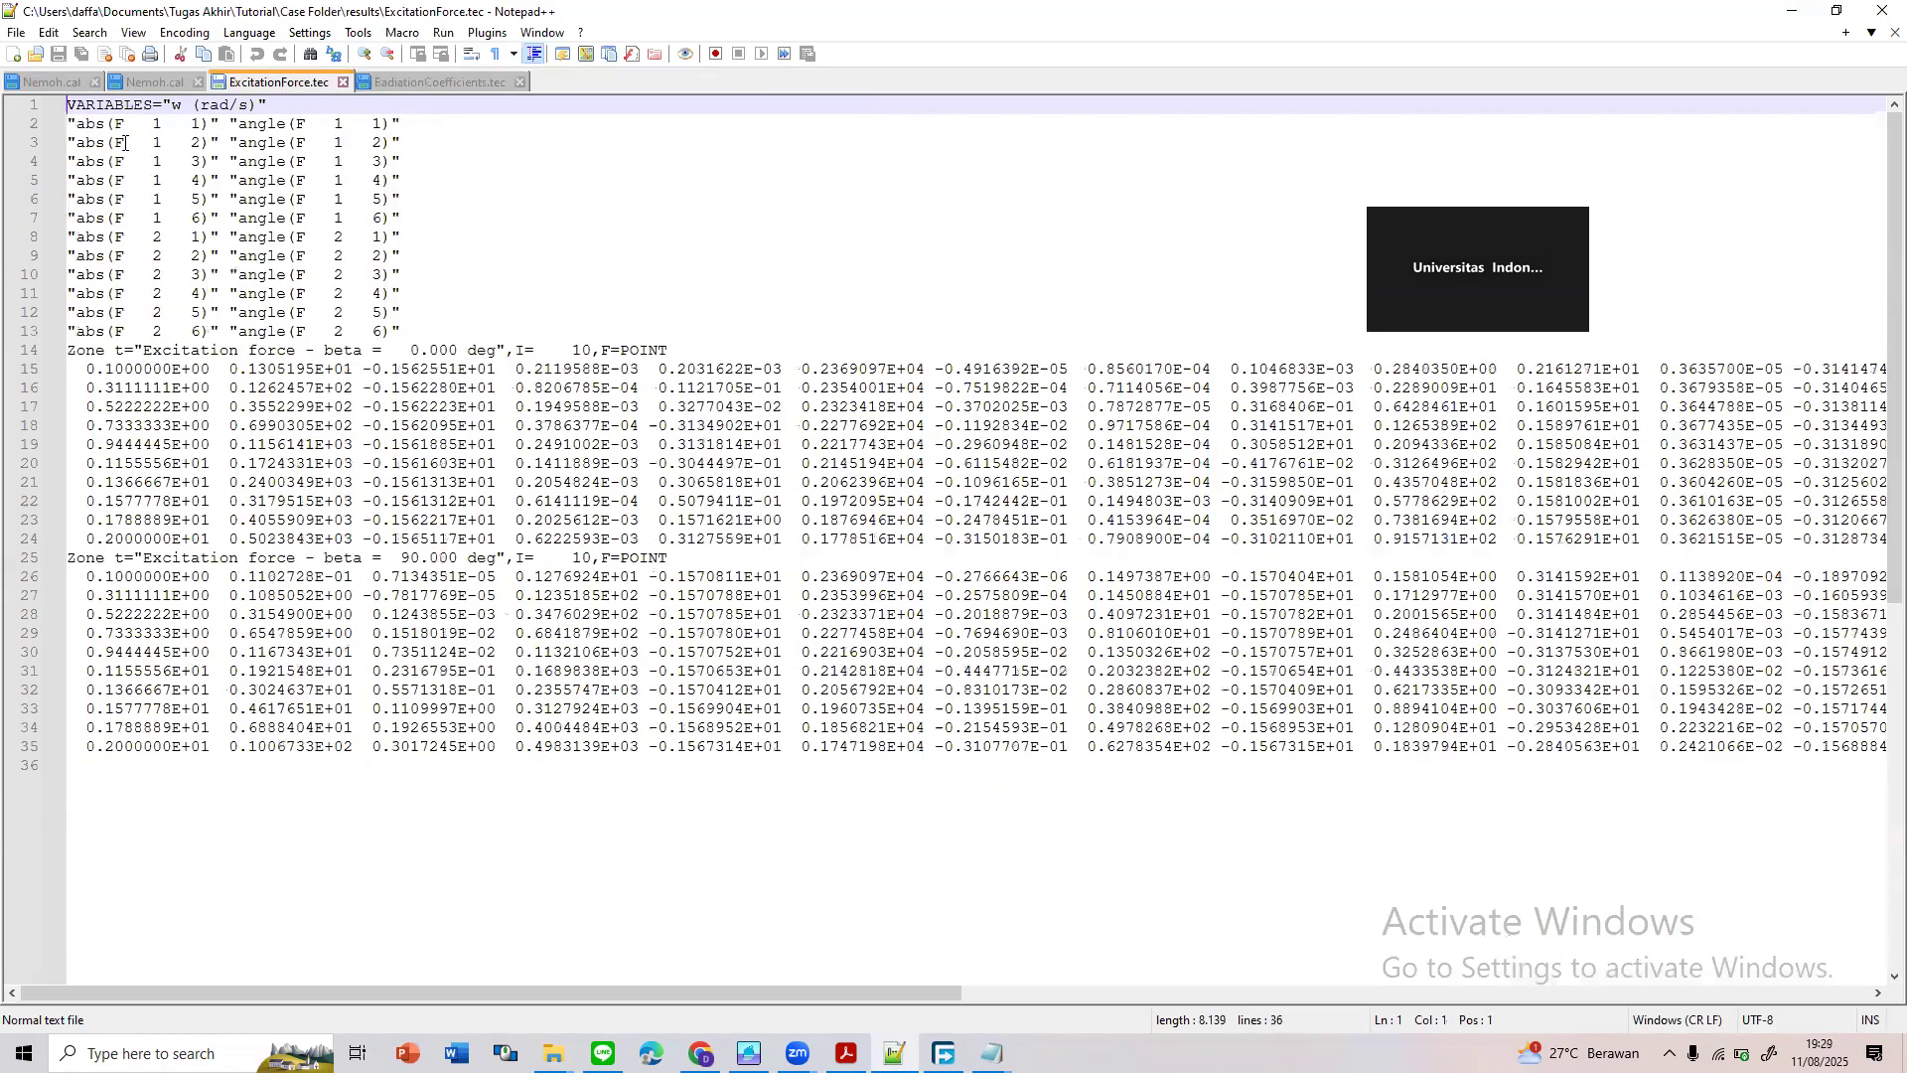
pyautogui.moveTo(123, 119); pyautogui.dragTo(66, 124)
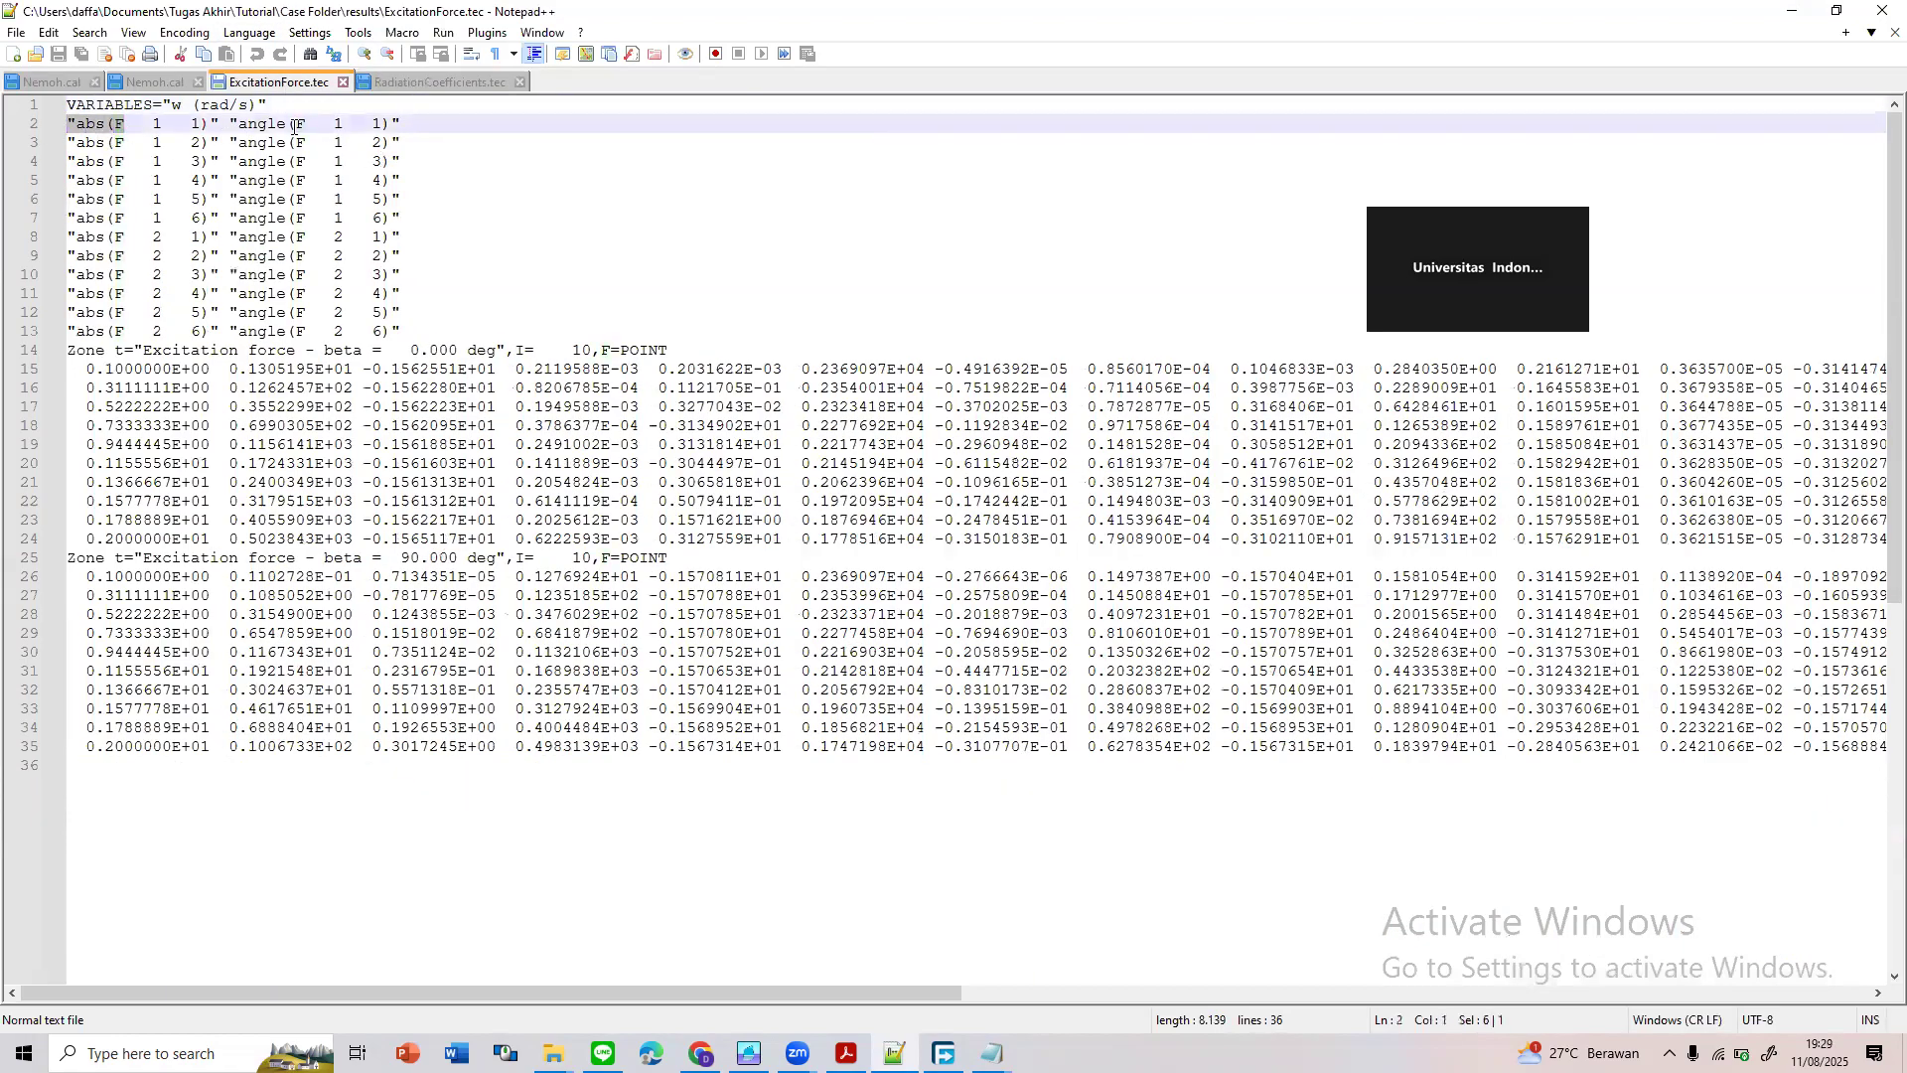
pyautogui.moveTo(307, 125); pyautogui.dragTo(239, 128)
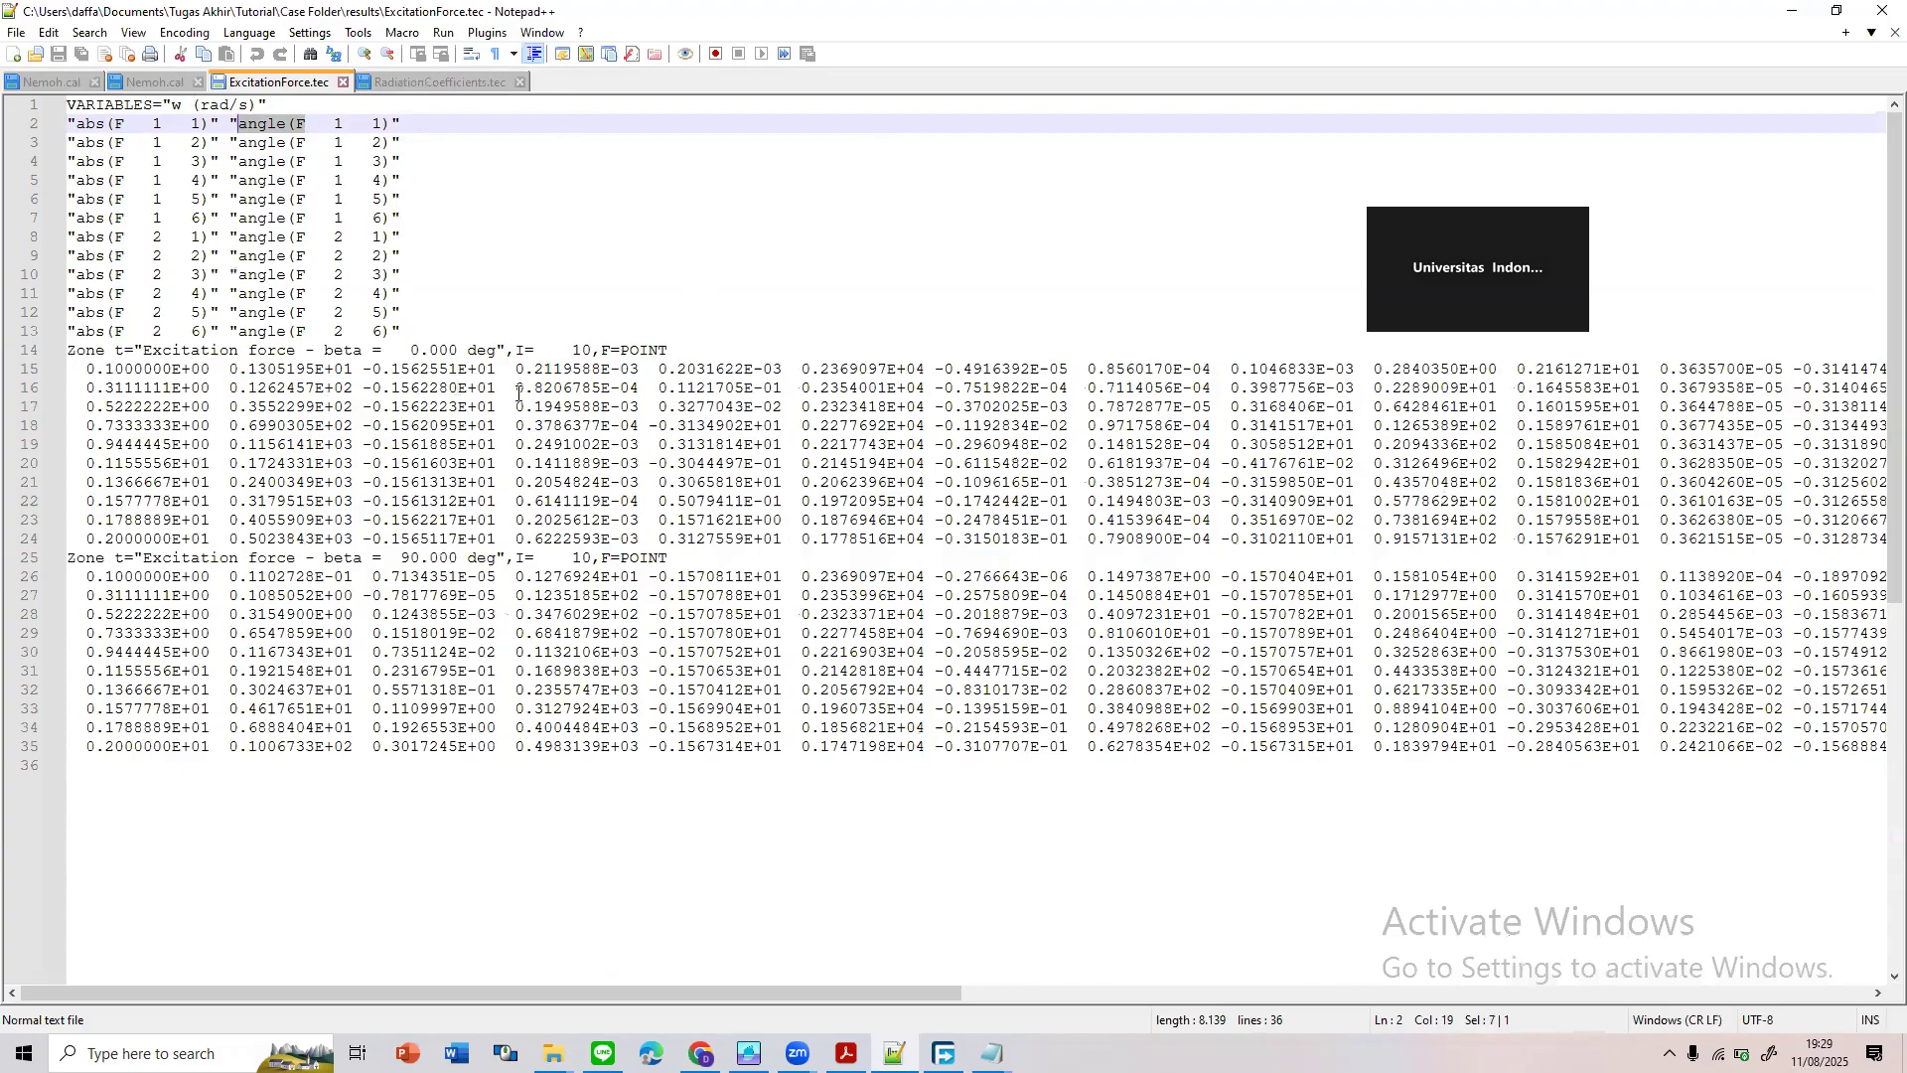
pyautogui.moveTo(212, 368); pyautogui.dragTo(210, 440)
pyautogui.click(181, 388)
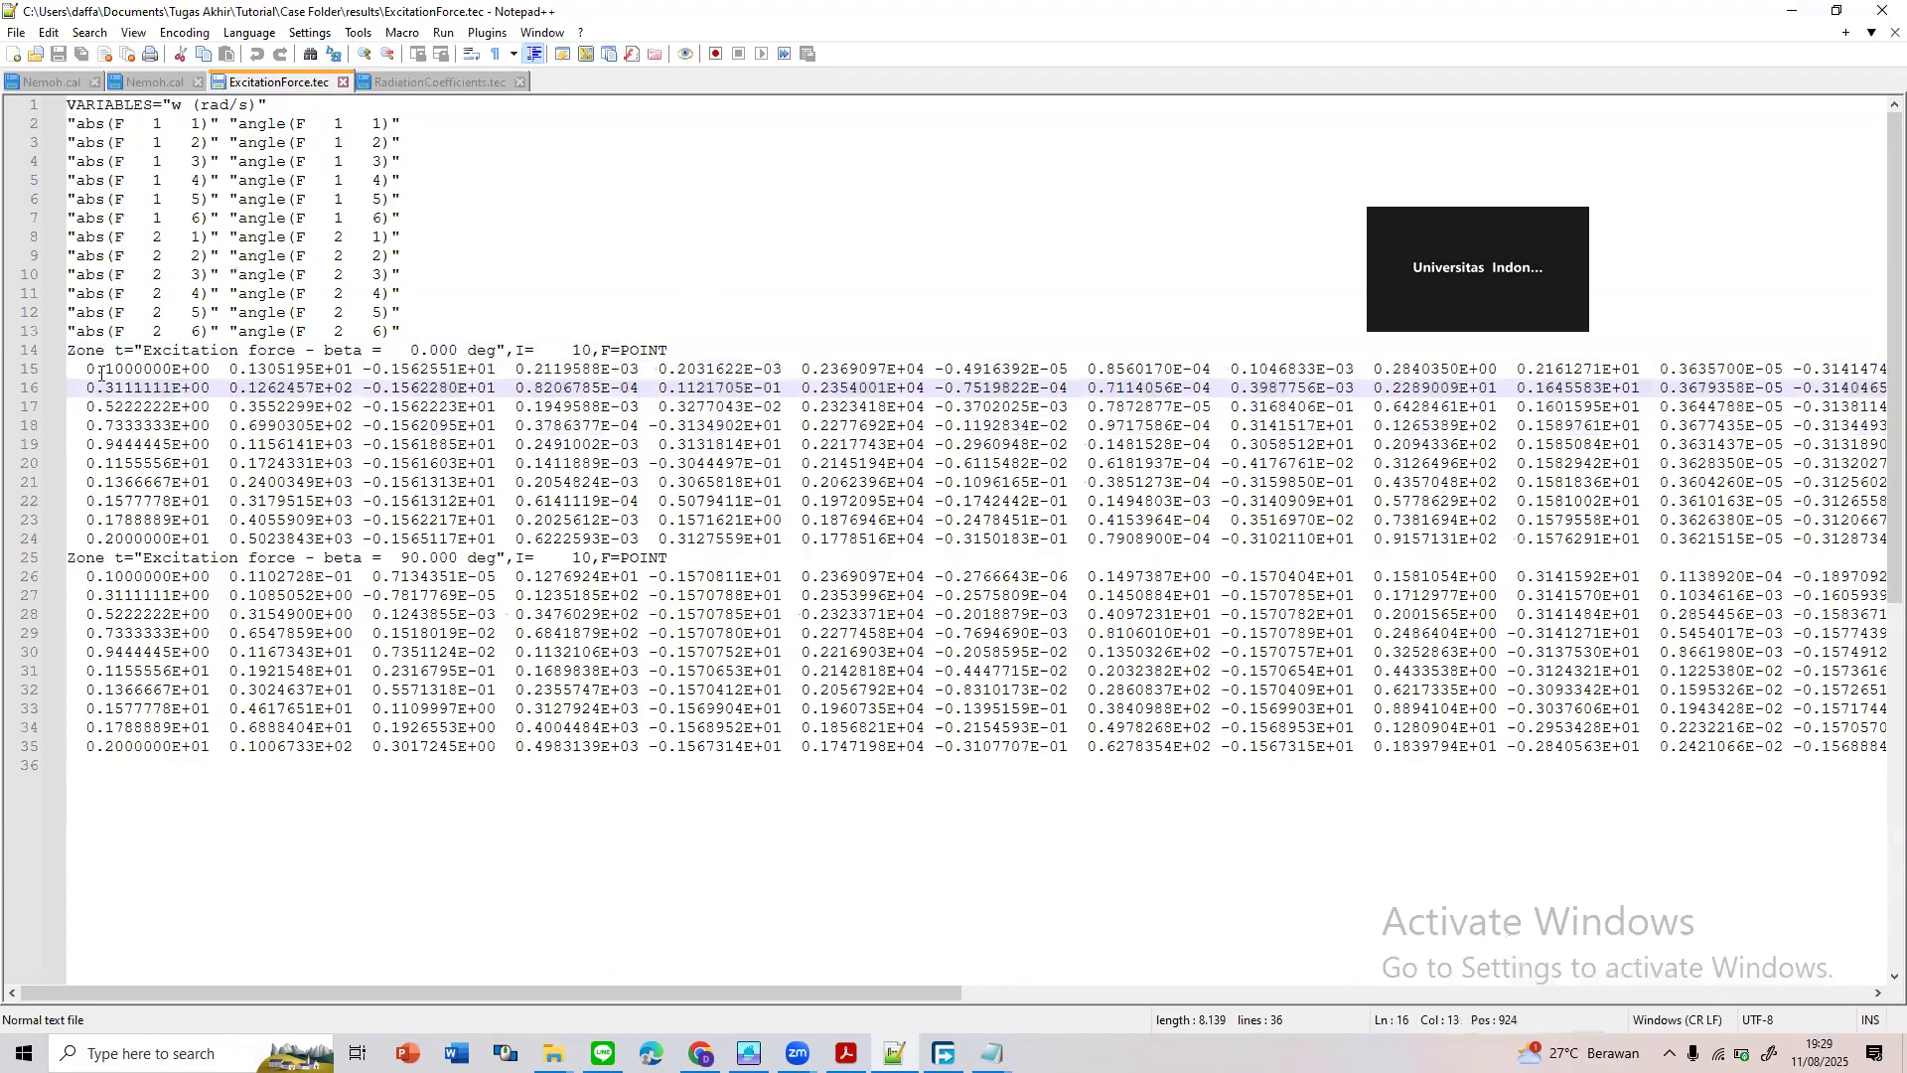
# Examine the frequency column of the 0-degree excitation force zone, from its first row through its last row
pyautogui.moveTo(87, 369); pyautogui.dragTo(210, 367)
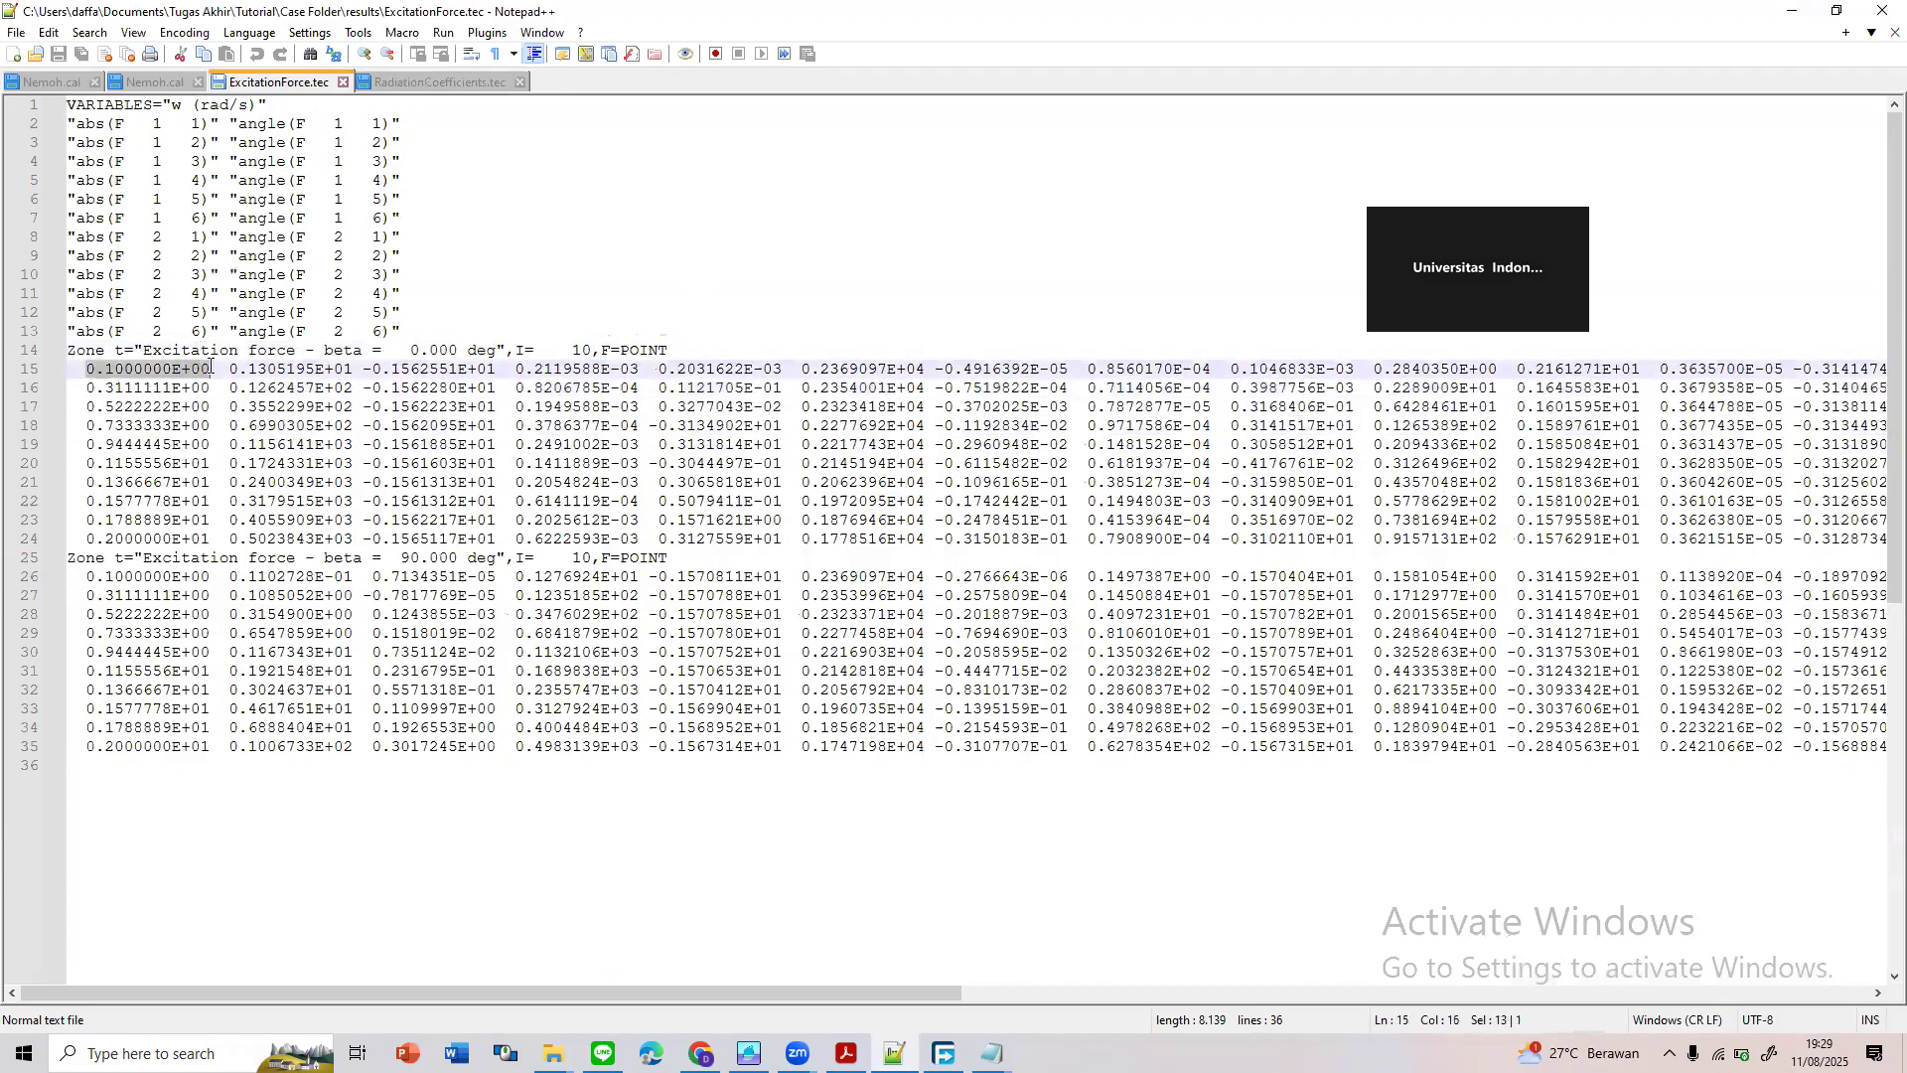
pyautogui.moveTo(87, 387); pyautogui.dragTo(211, 388)
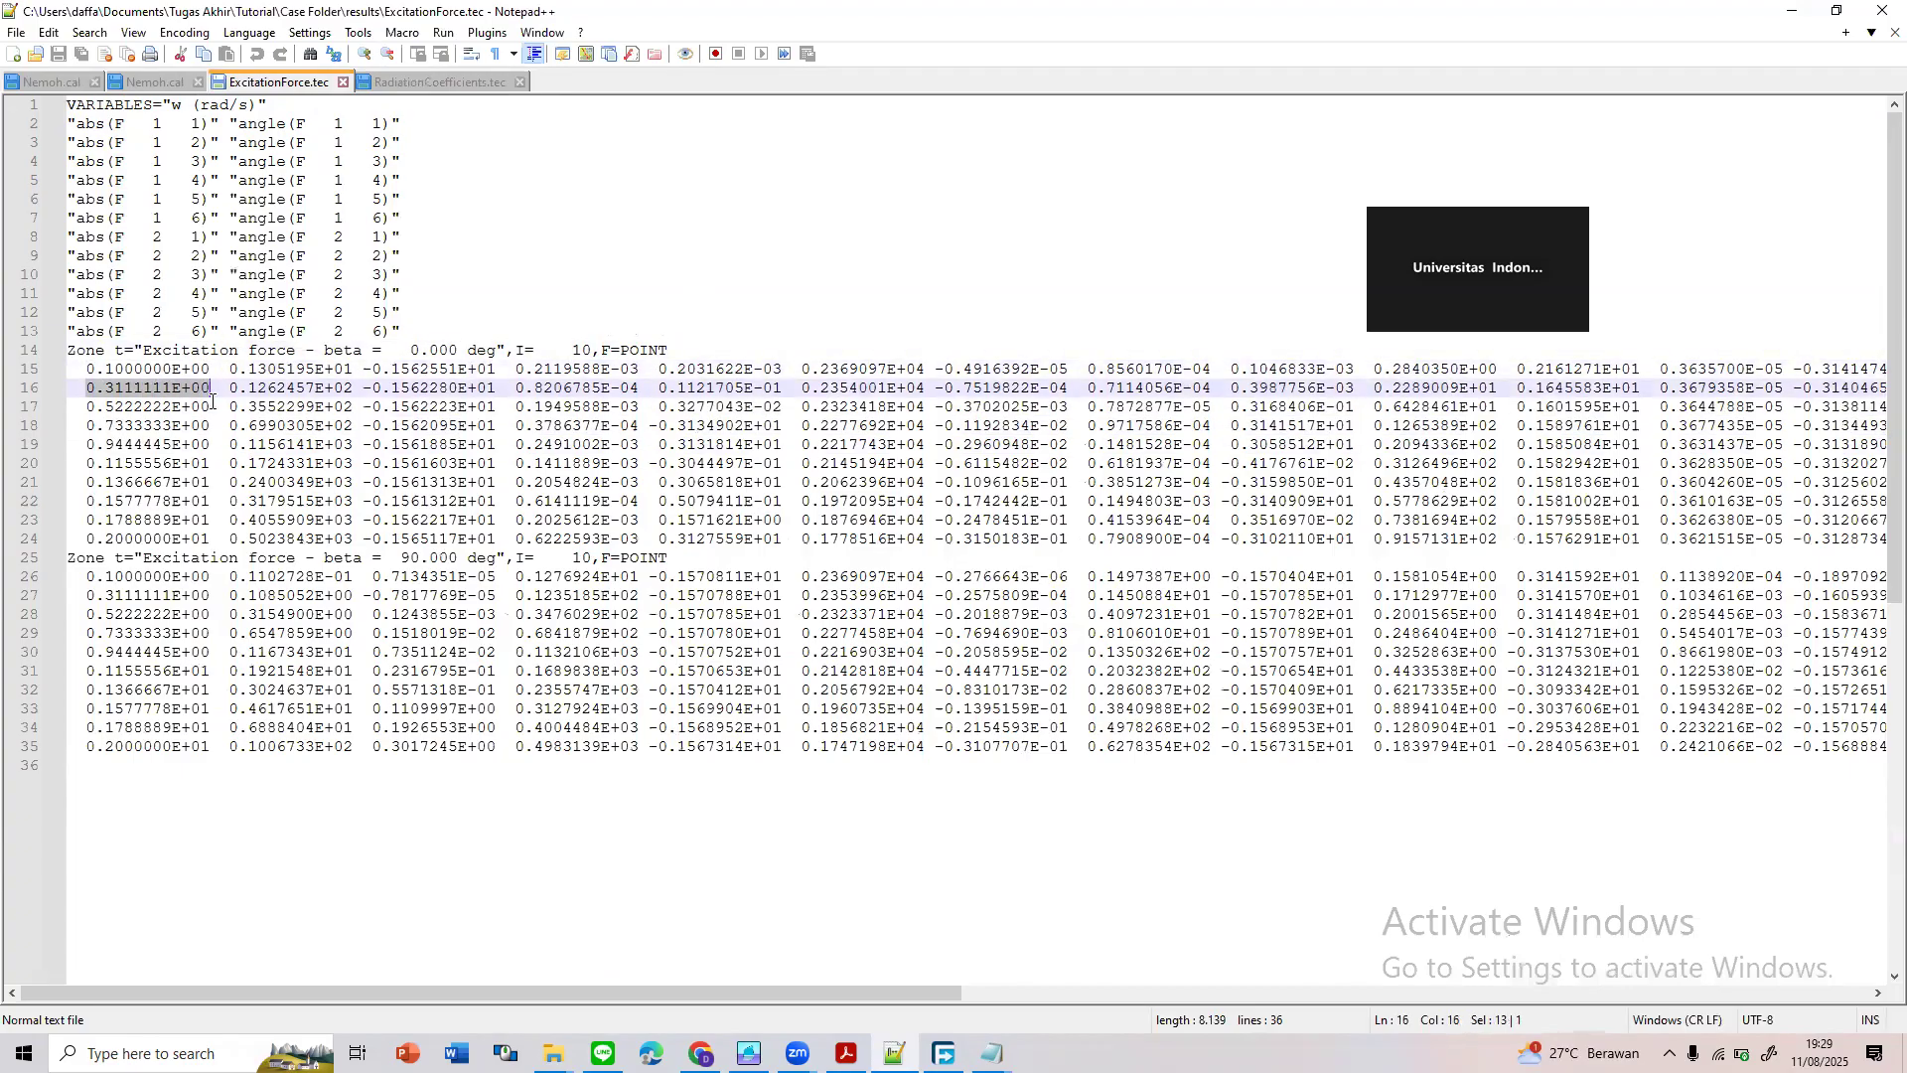
pyautogui.click(211, 402)
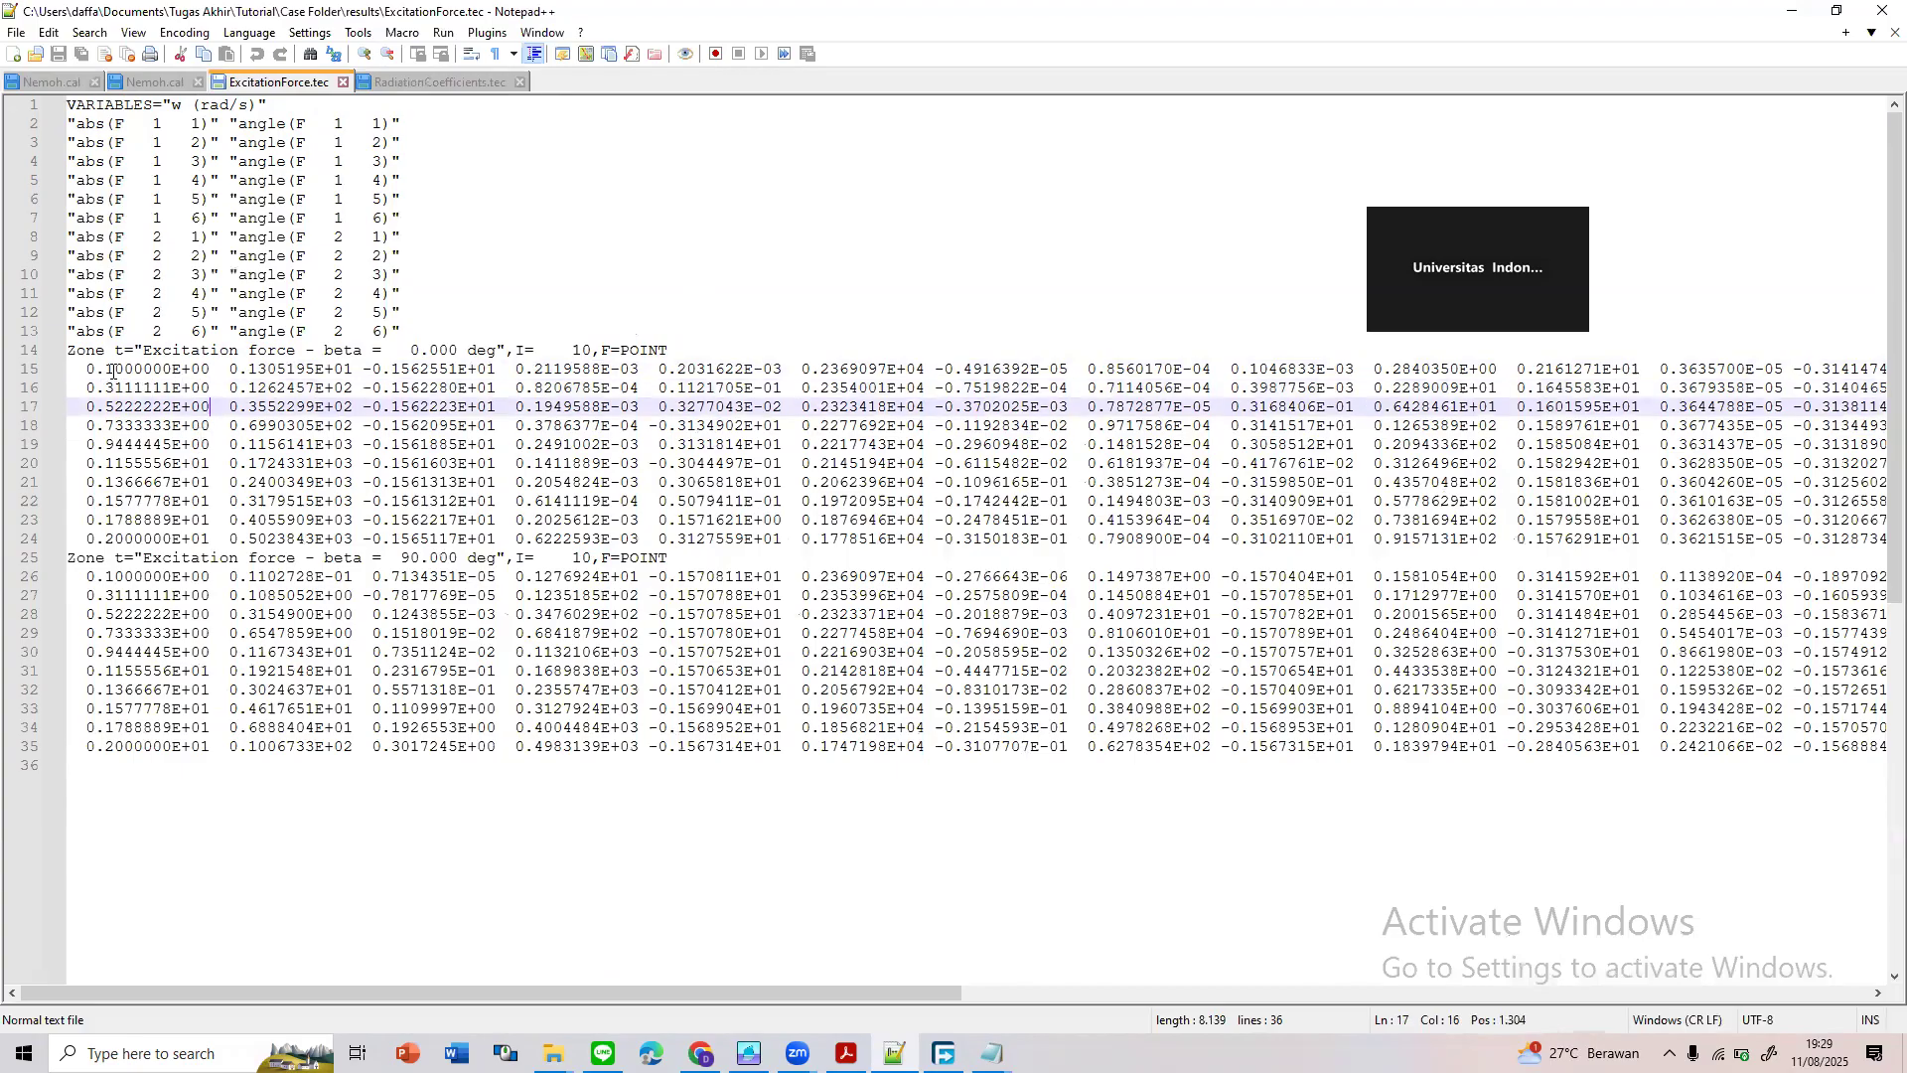
pyautogui.moveTo(98, 370); pyautogui.dragTo(106, 371)
pyautogui.moveTo(135, 371); pyautogui.dragTo(141, 370)
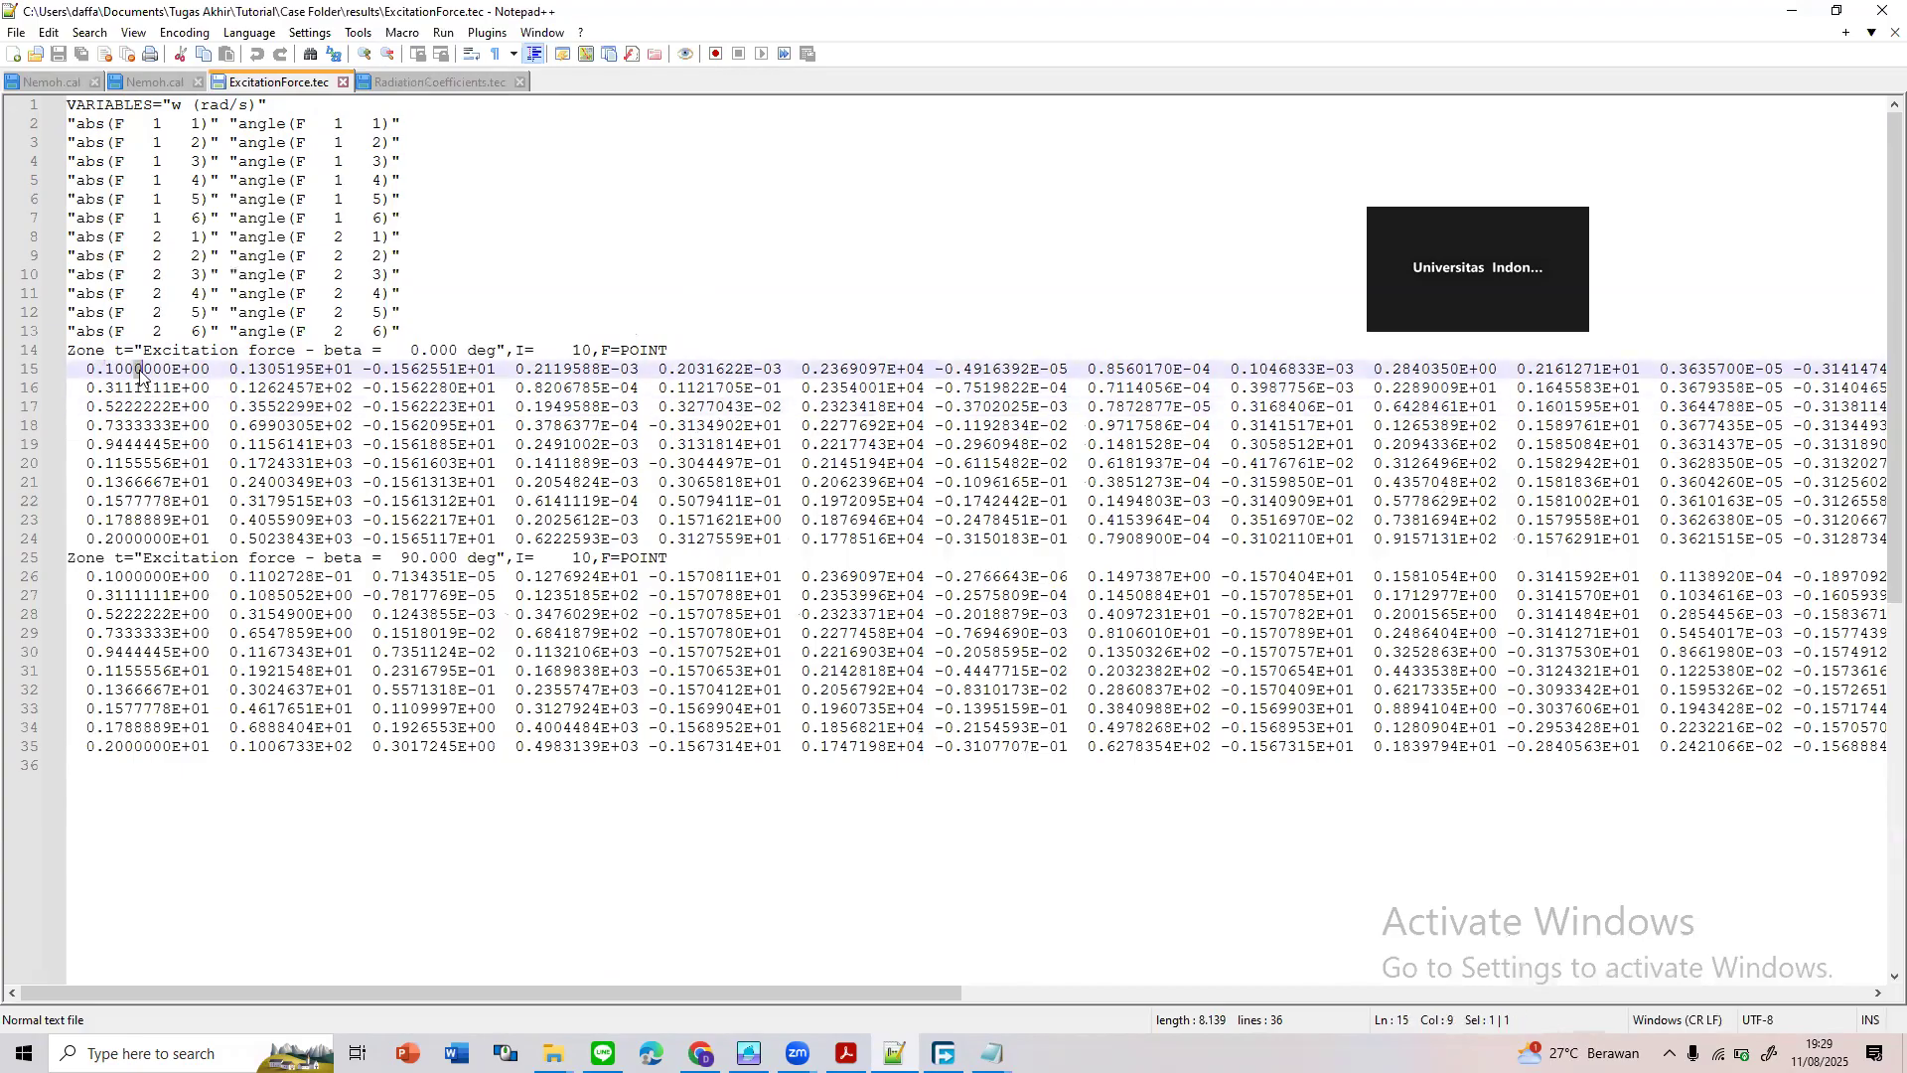
pyautogui.moveTo(89, 538); pyautogui.dragTo(166, 539)
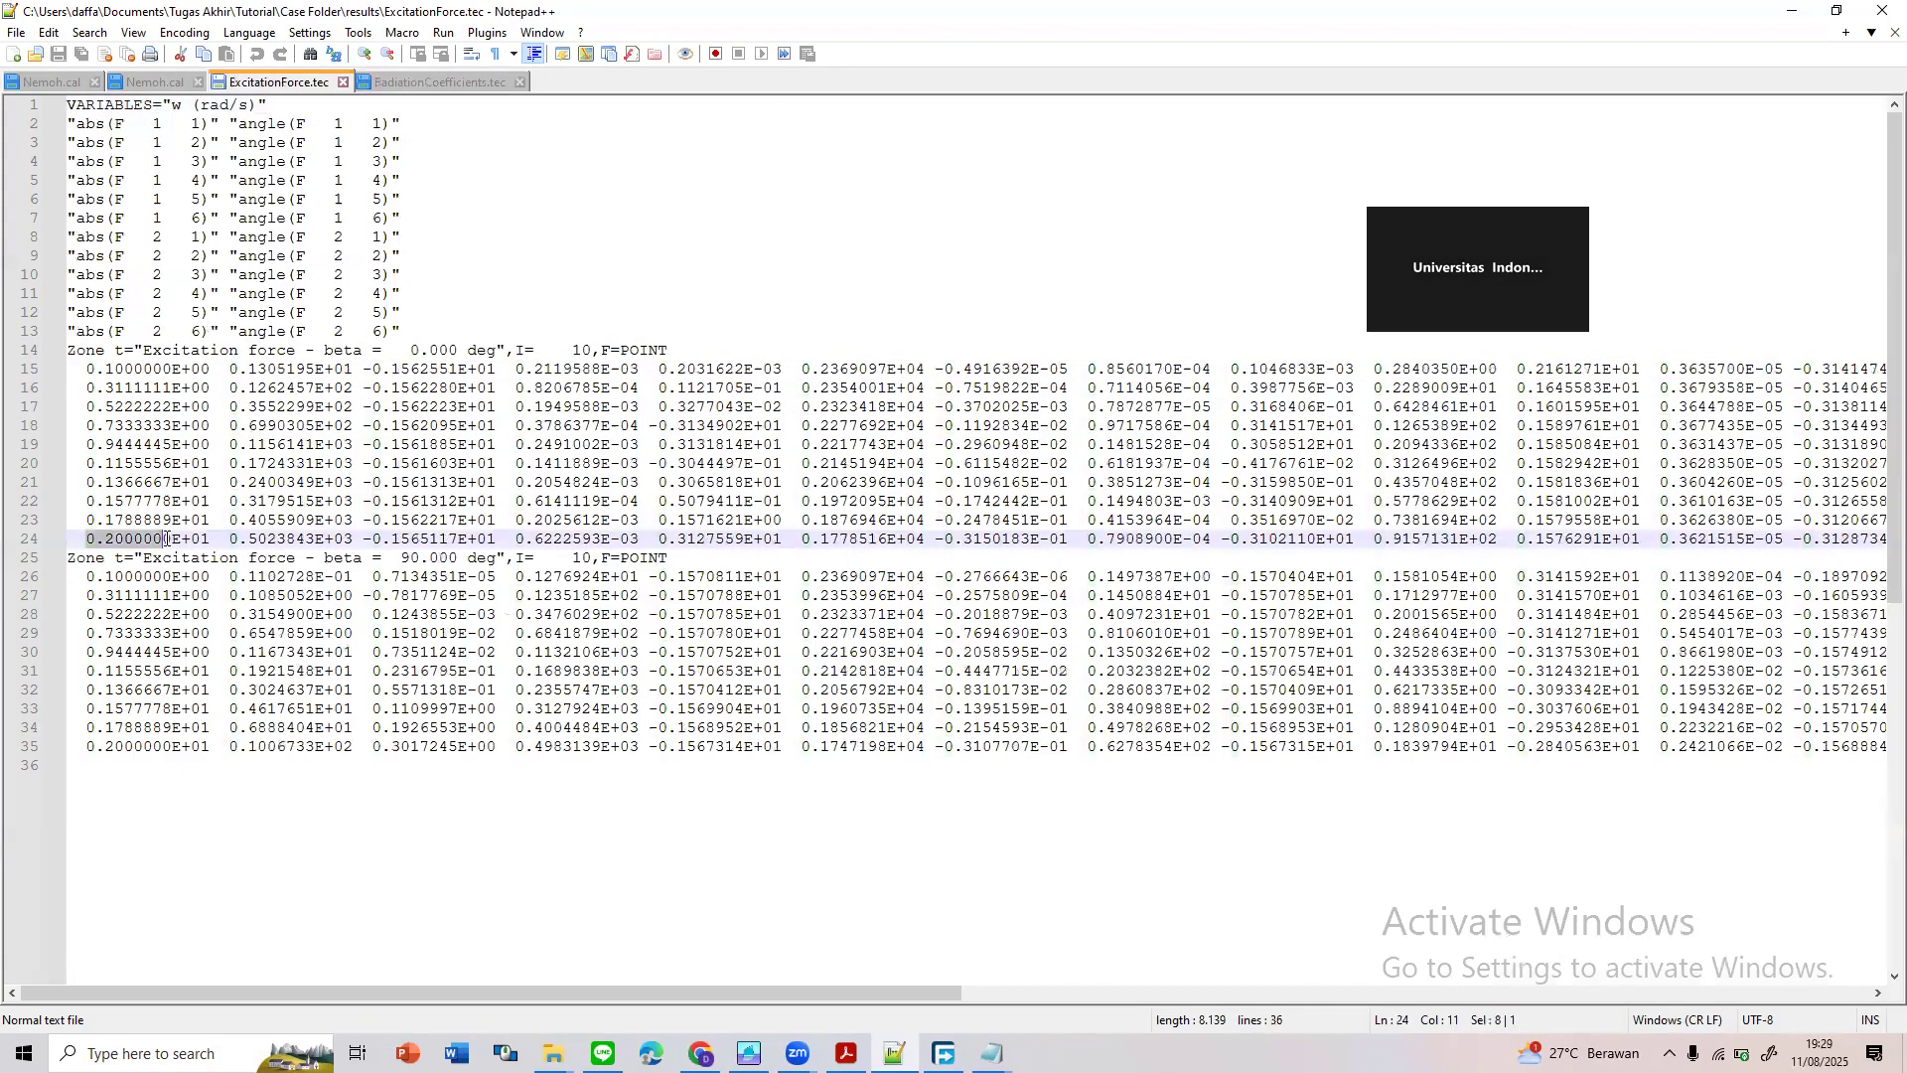
pyautogui.click(210, 521)
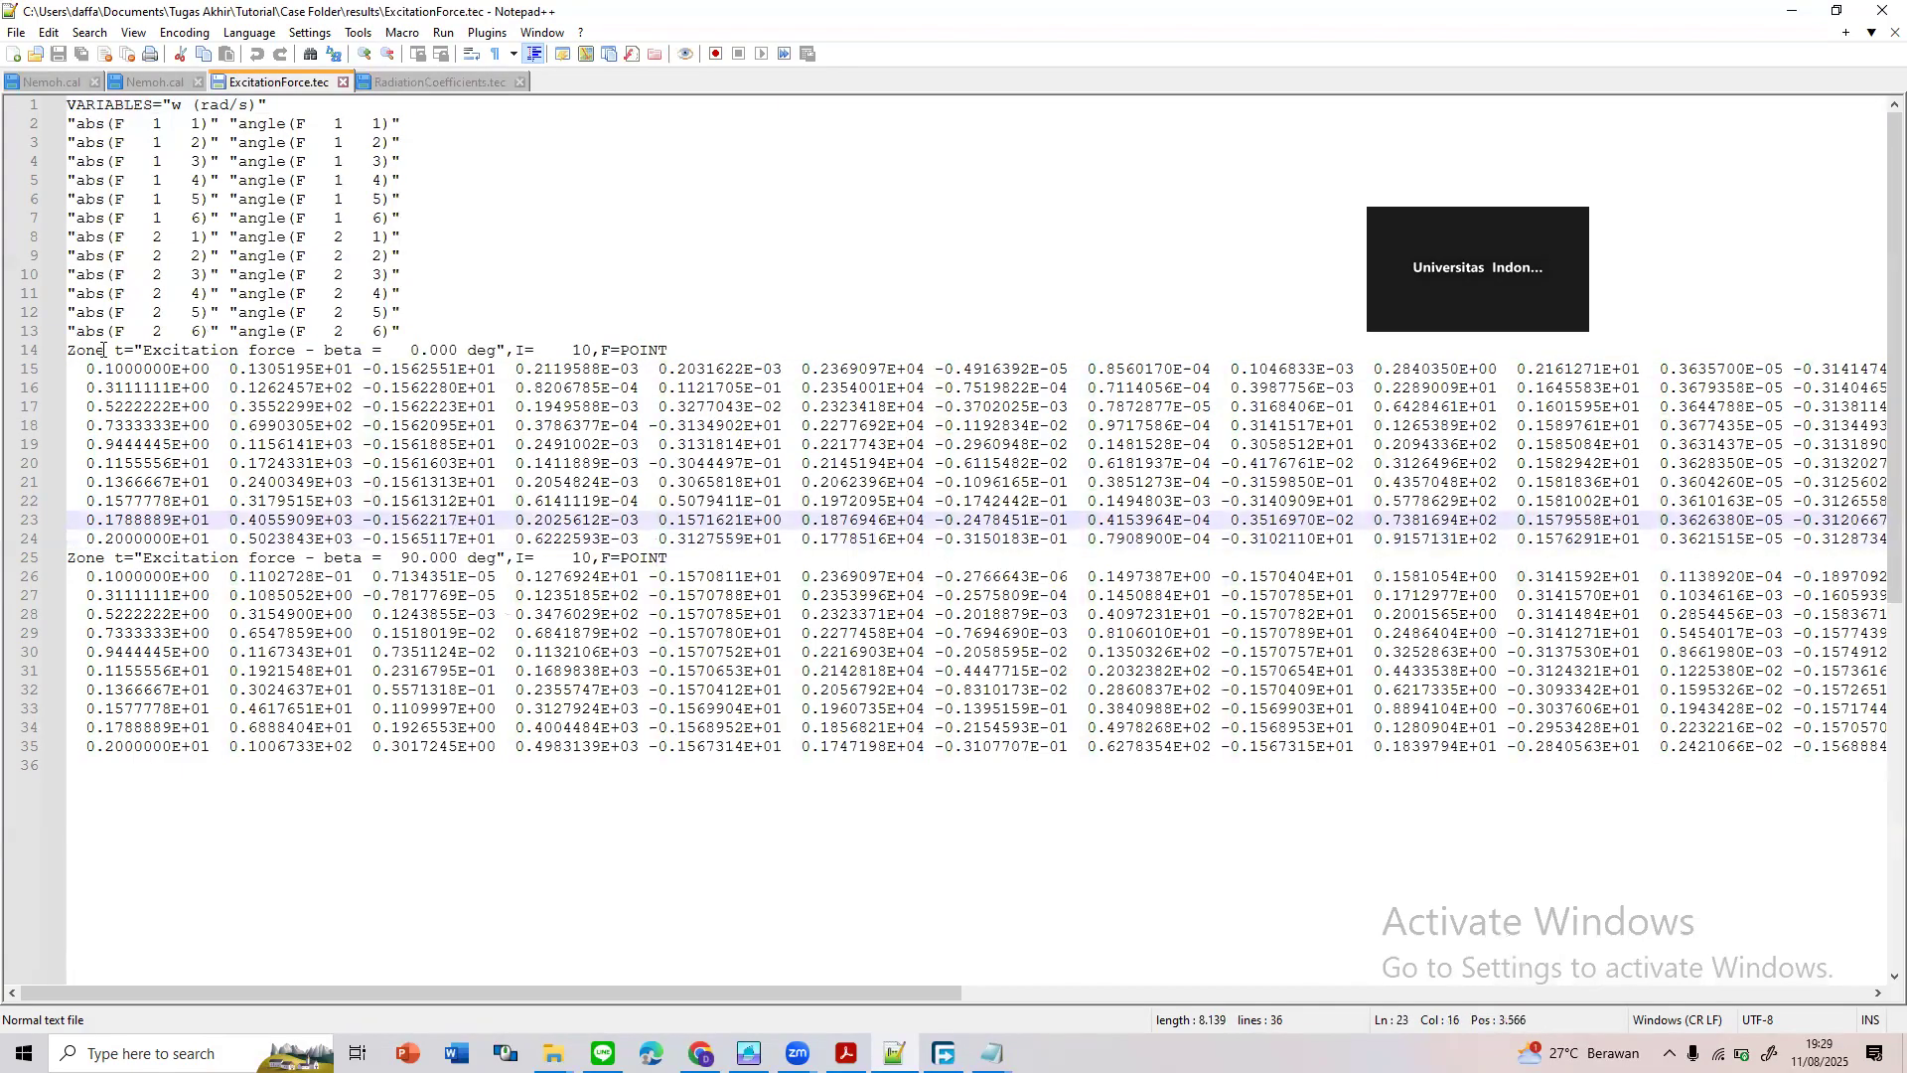
pyautogui.moveTo(86, 371); pyautogui.dragTo(161, 371)
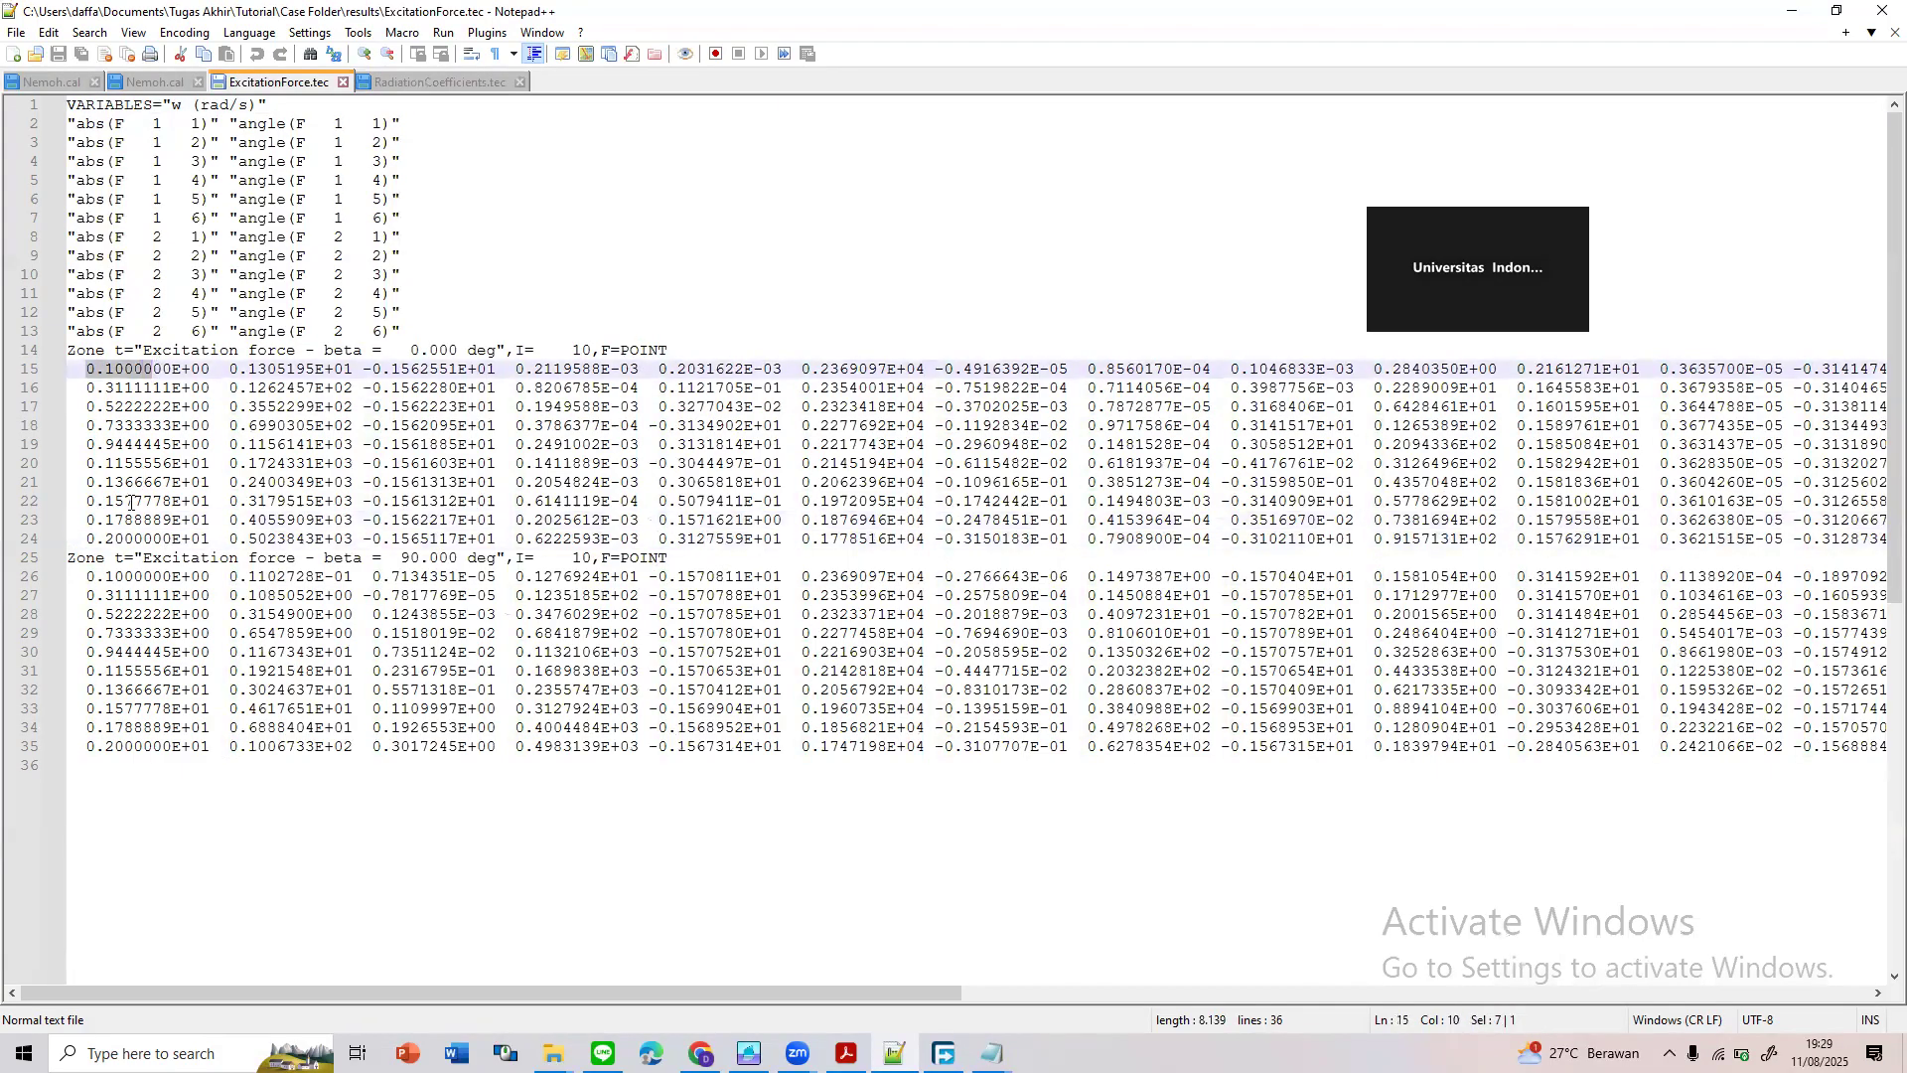
pyautogui.click(89, 540)
pyautogui.moveTo(88, 540); pyautogui.dragTo(175, 538)
pyautogui.click(204, 540)
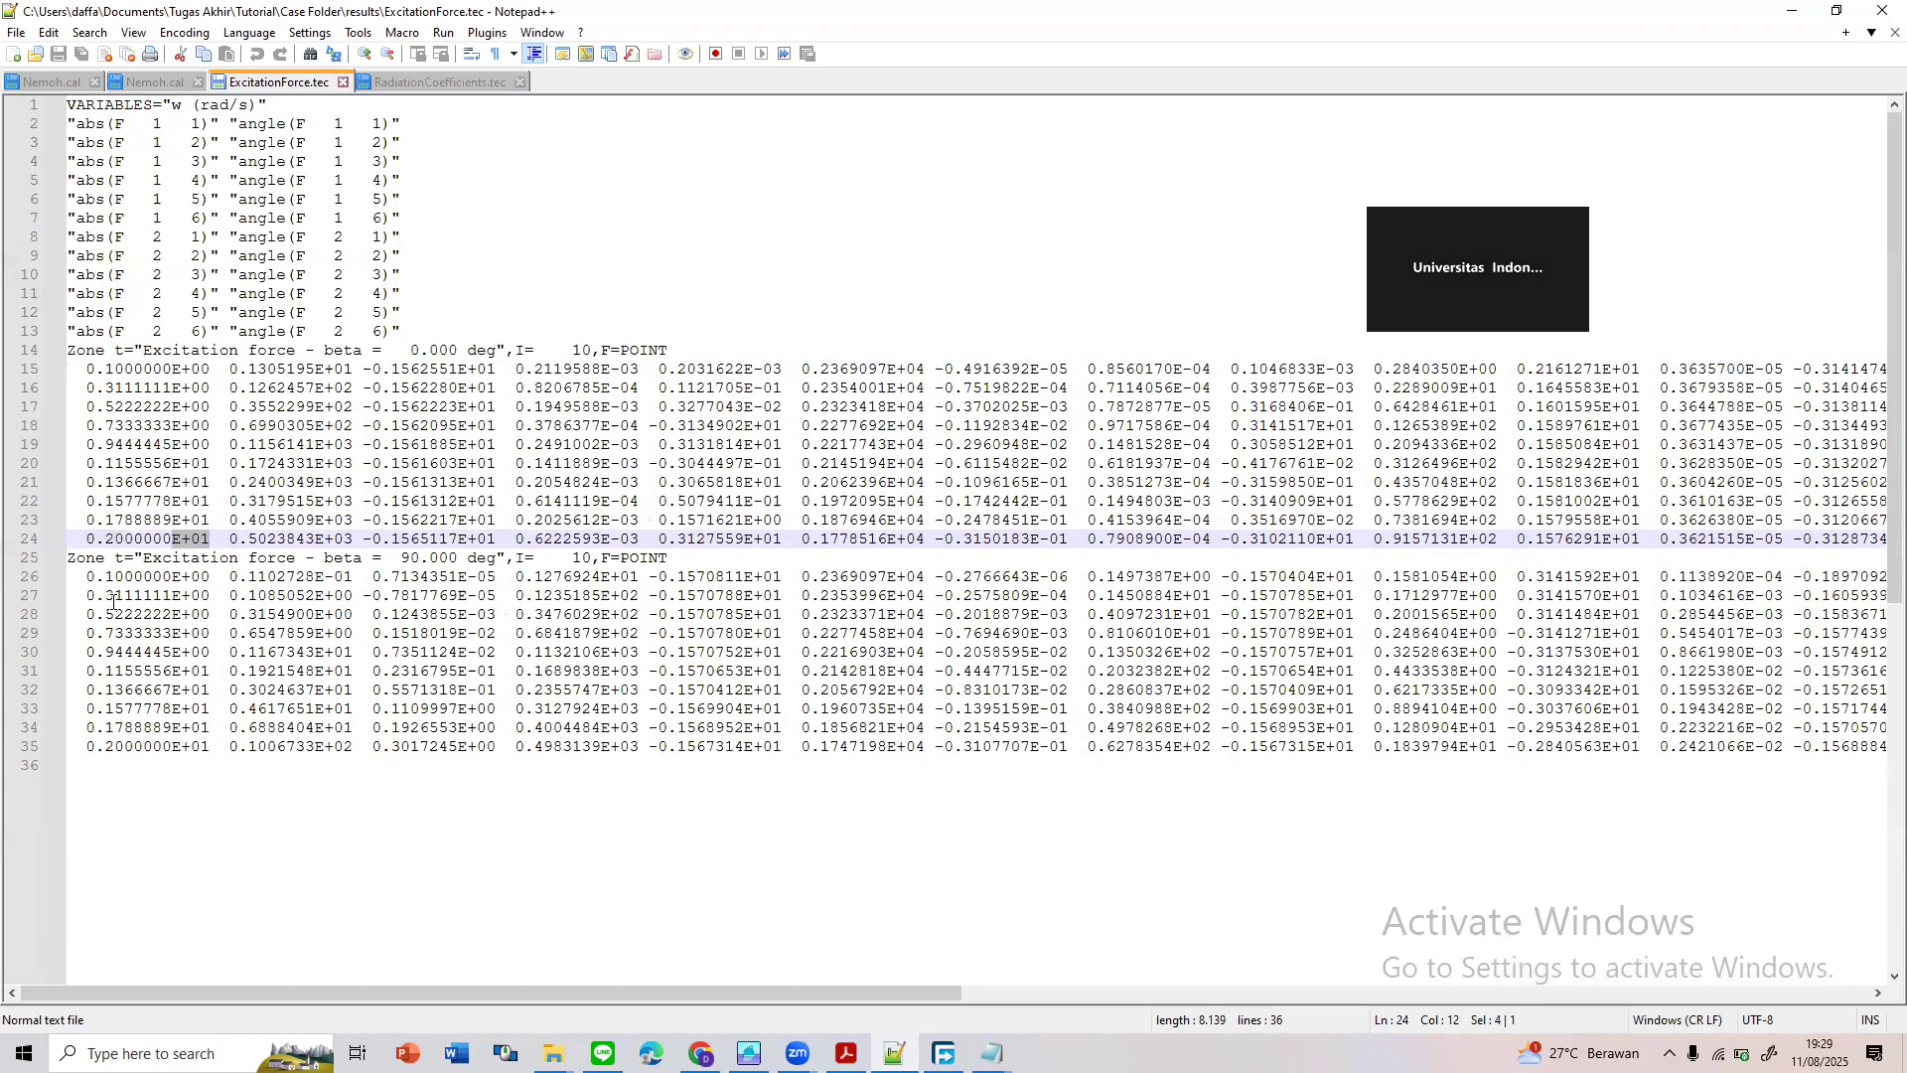
pyautogui.click(210, 500)
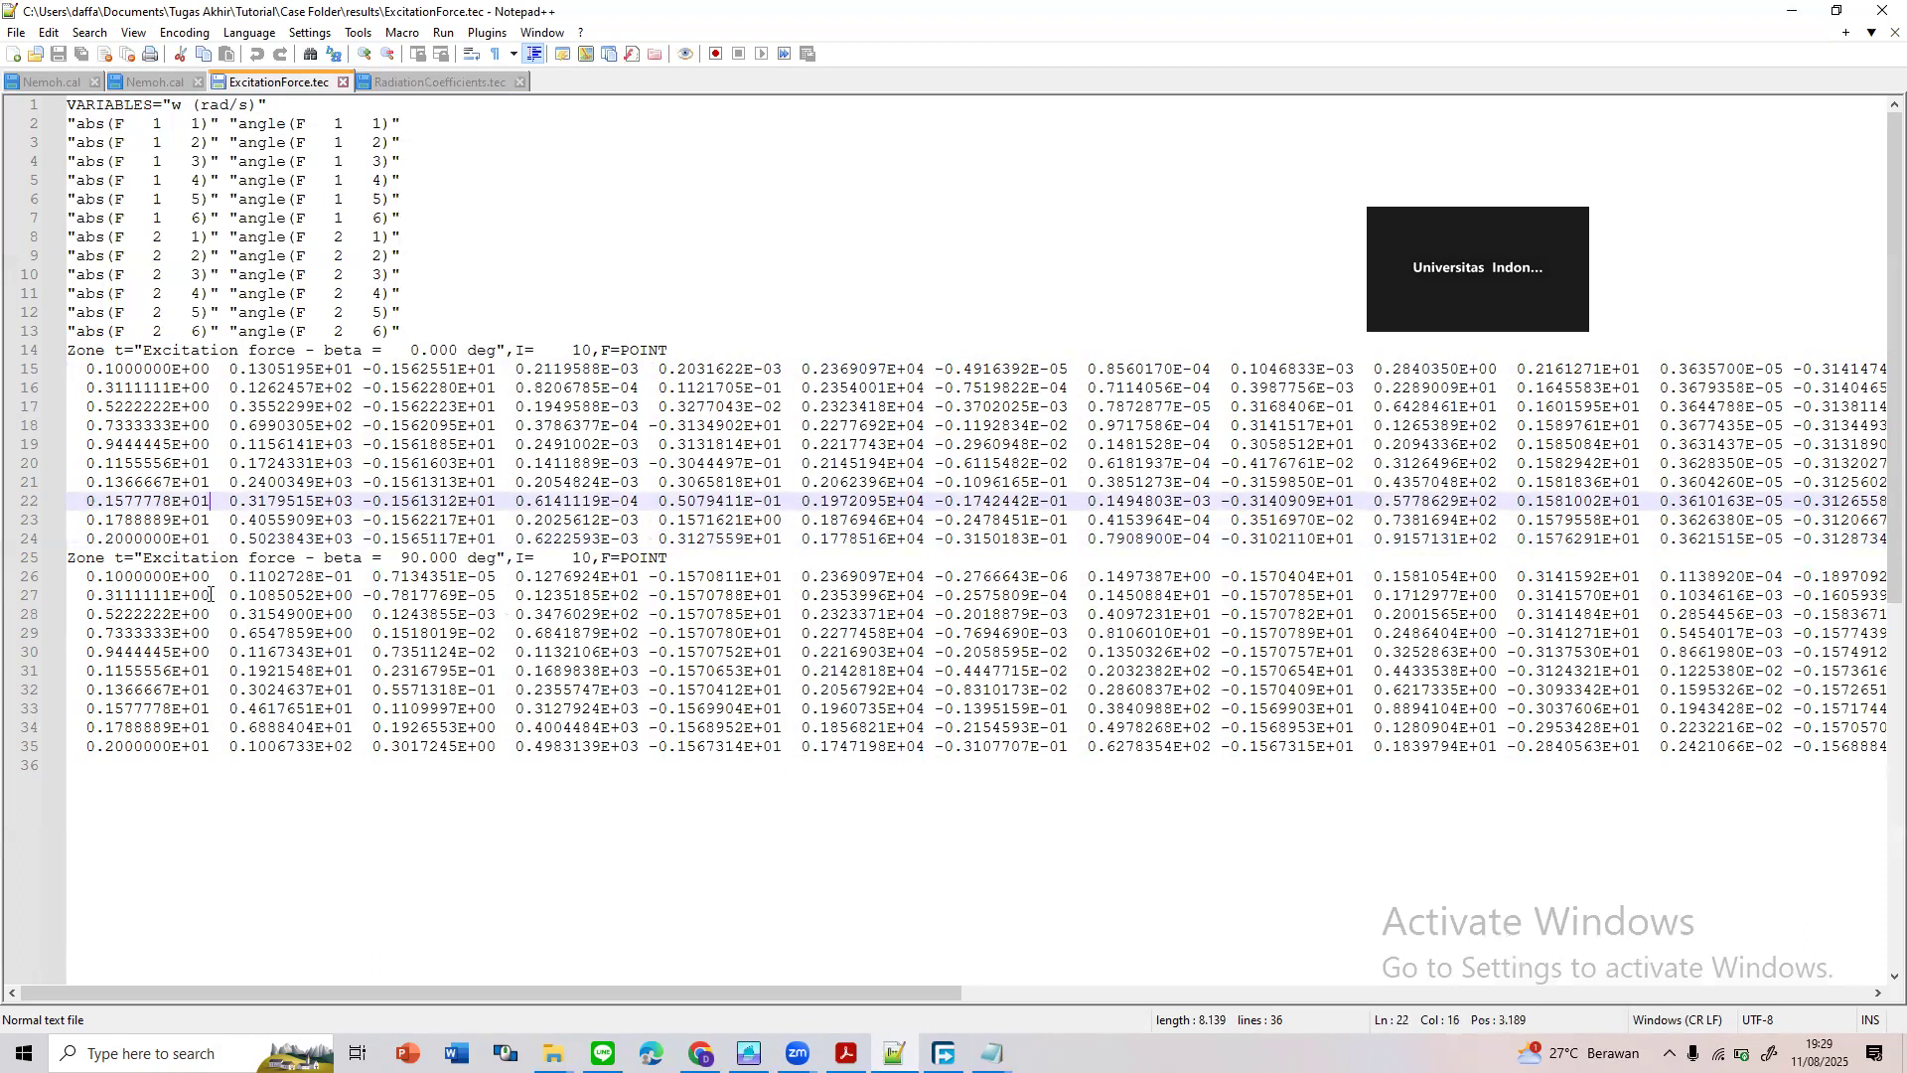
# Examine the data columns beside the frequencies and the abs and angle variable names listed for body 1
pyautogui.moveTo(287, 408); pyautogui.dragTo(296, 407)
pyautogui.click(242, 374)
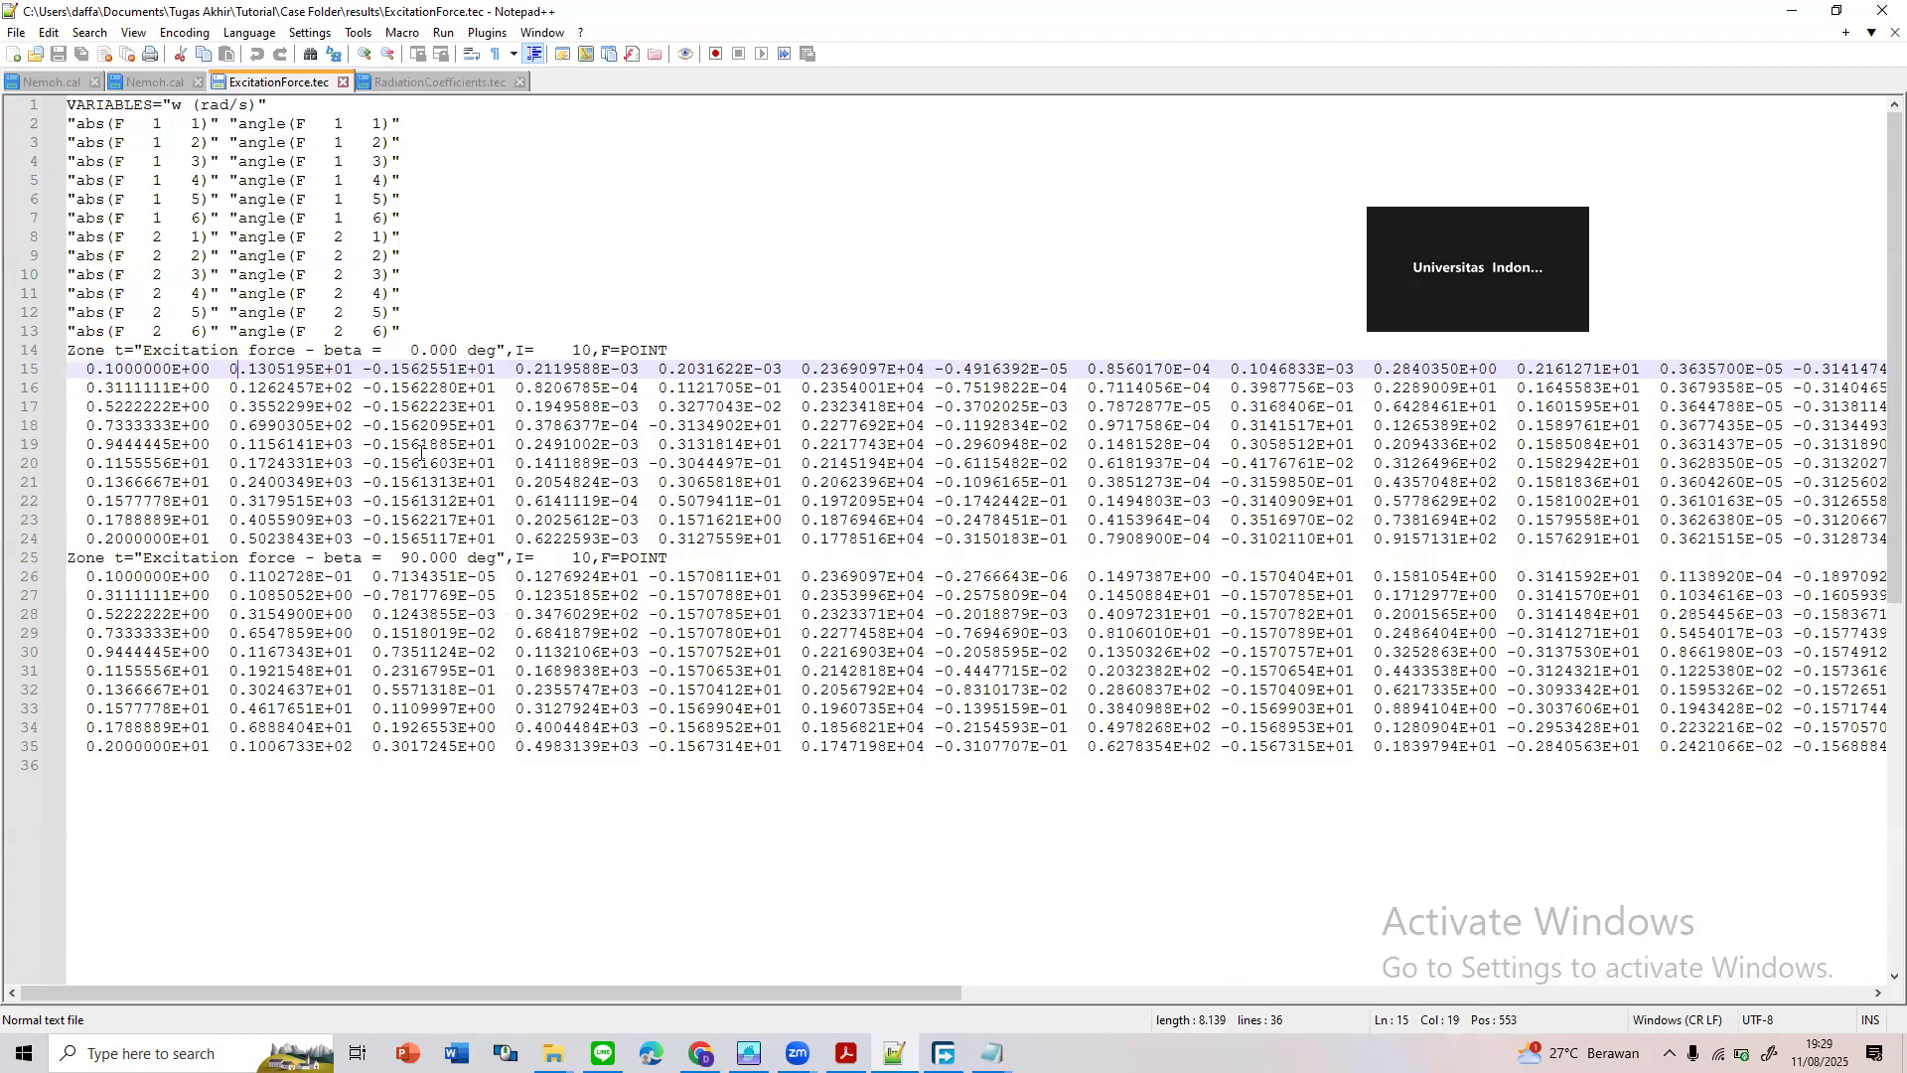
pyautogui.moveTo(300, 395); pyautogui.dragTo(309, 409)
pyautogui.click(656, 371)
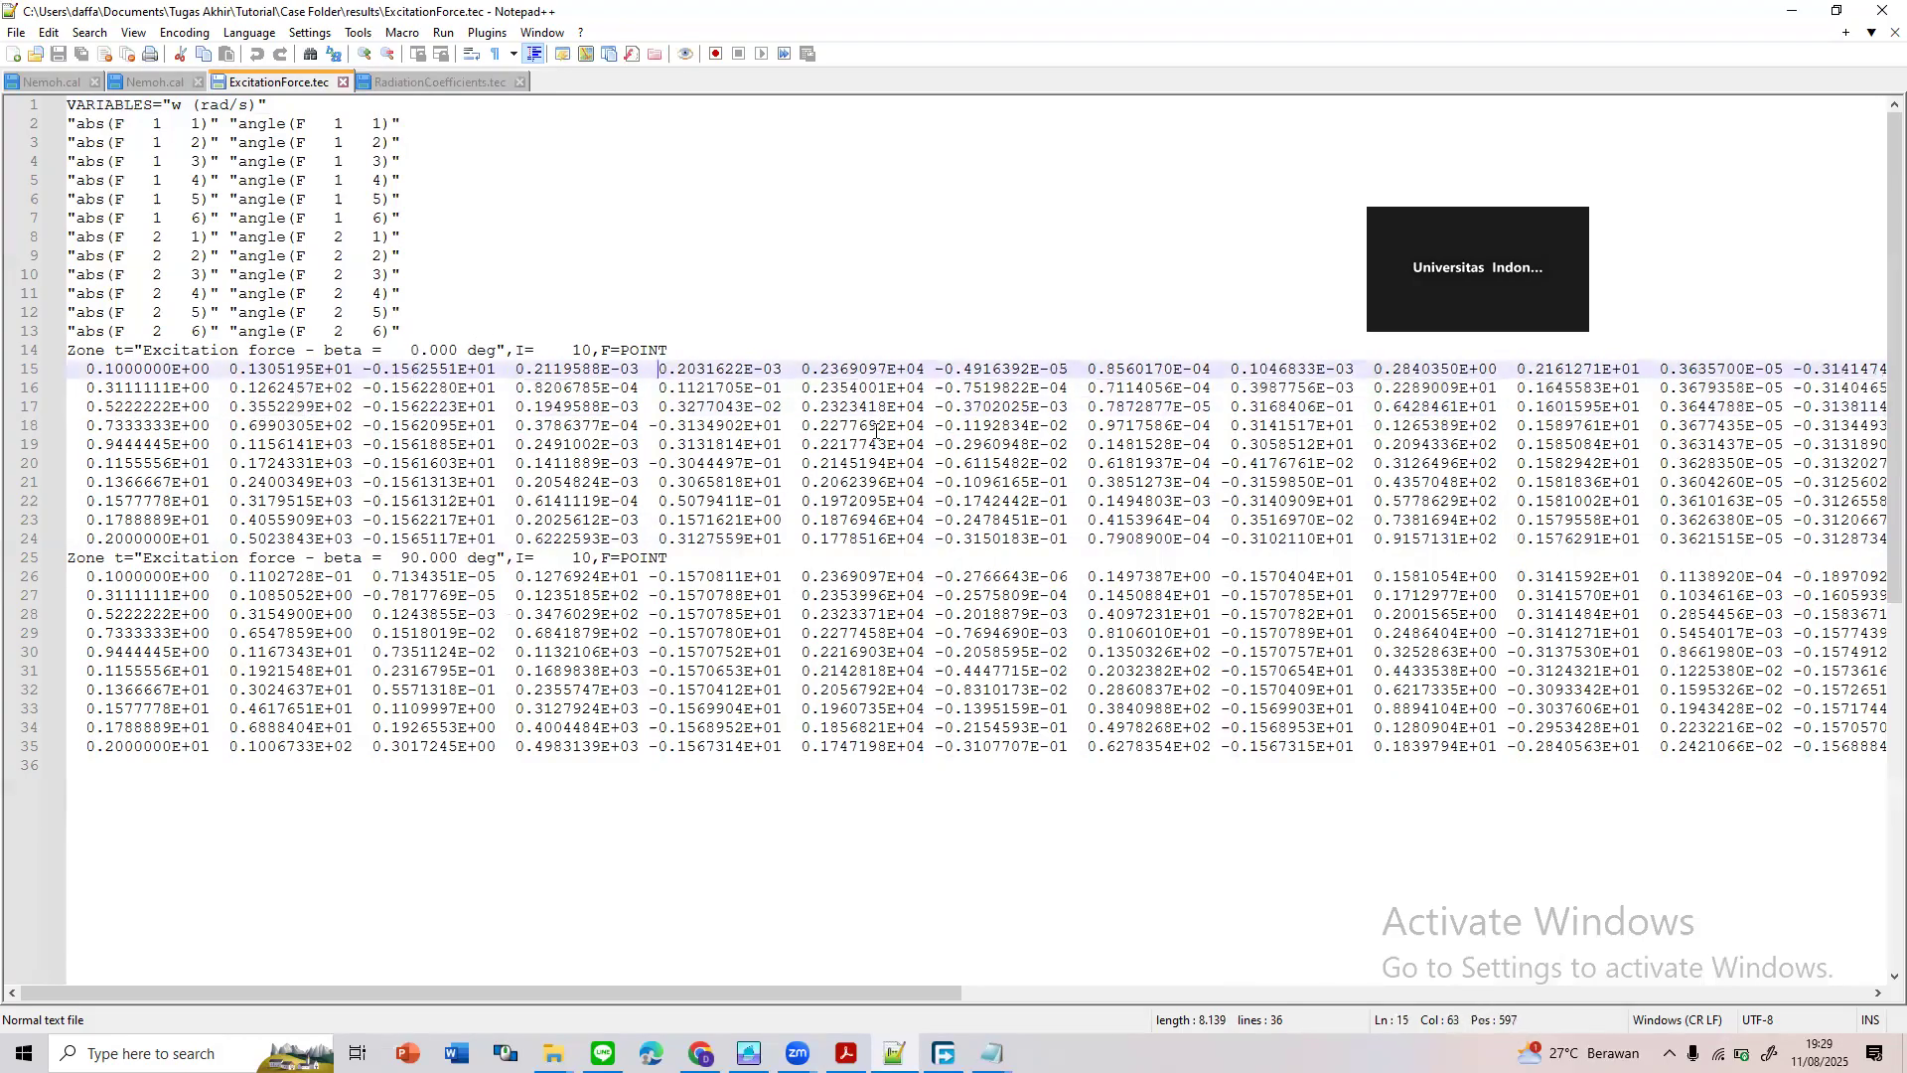
pyautogui.click(896, 445)
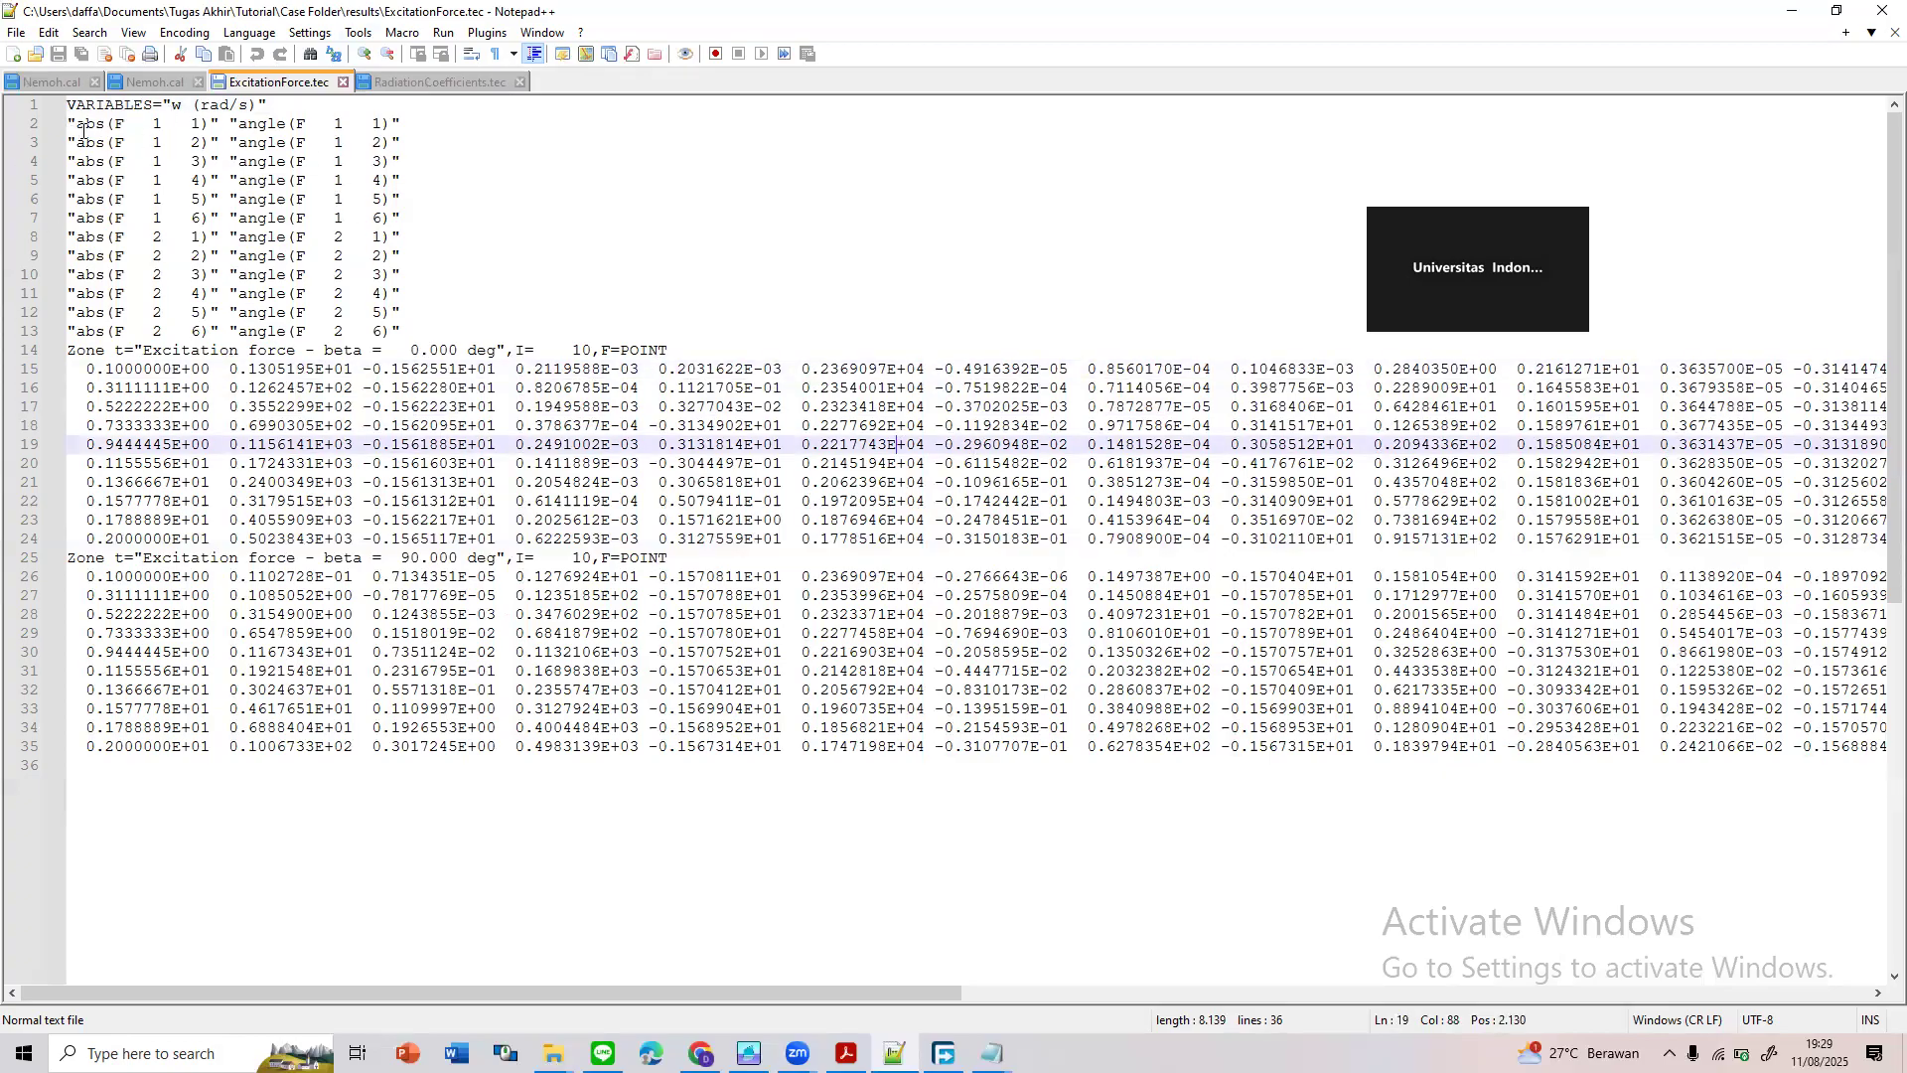
pyautogui.moveTo(76, 125); pyautogui.dragTo(206, 124)
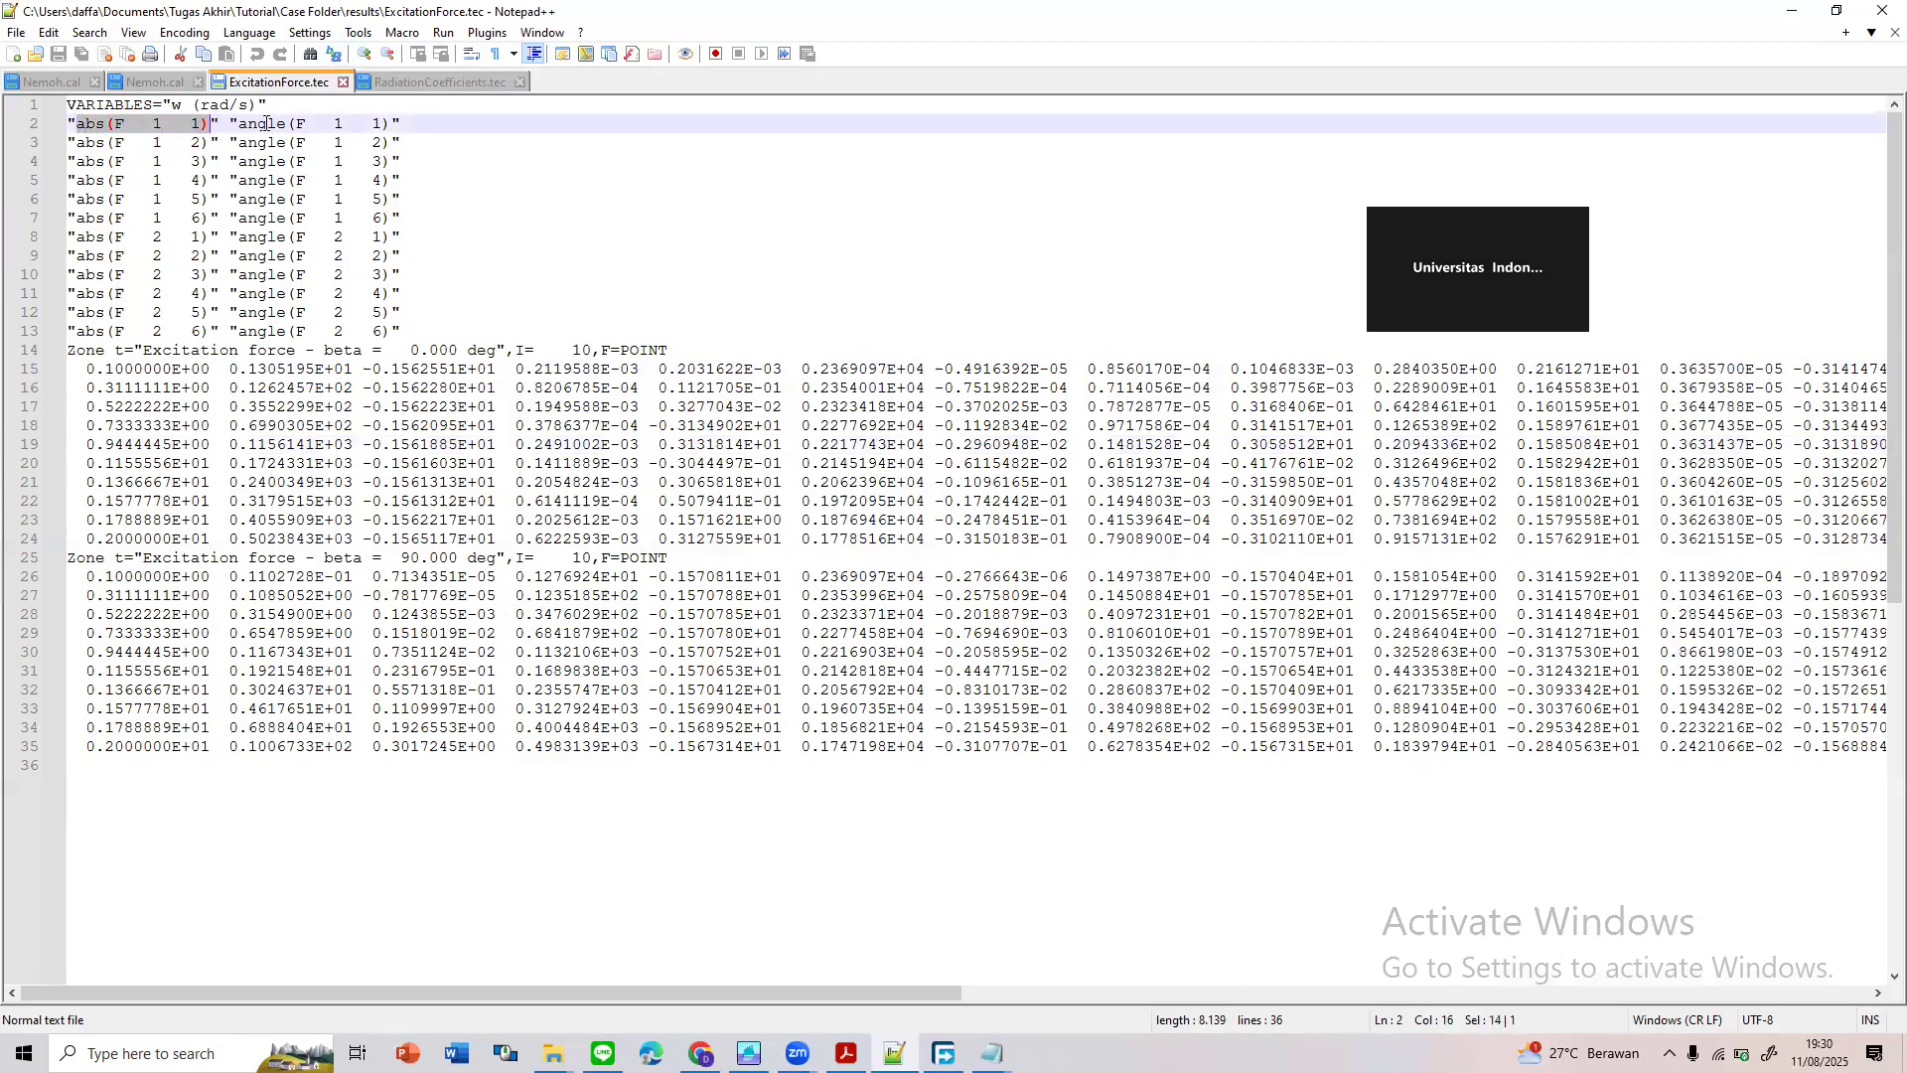
pyautogui.moveTo(237, 117); pyautogui.dragTo(397, 116)
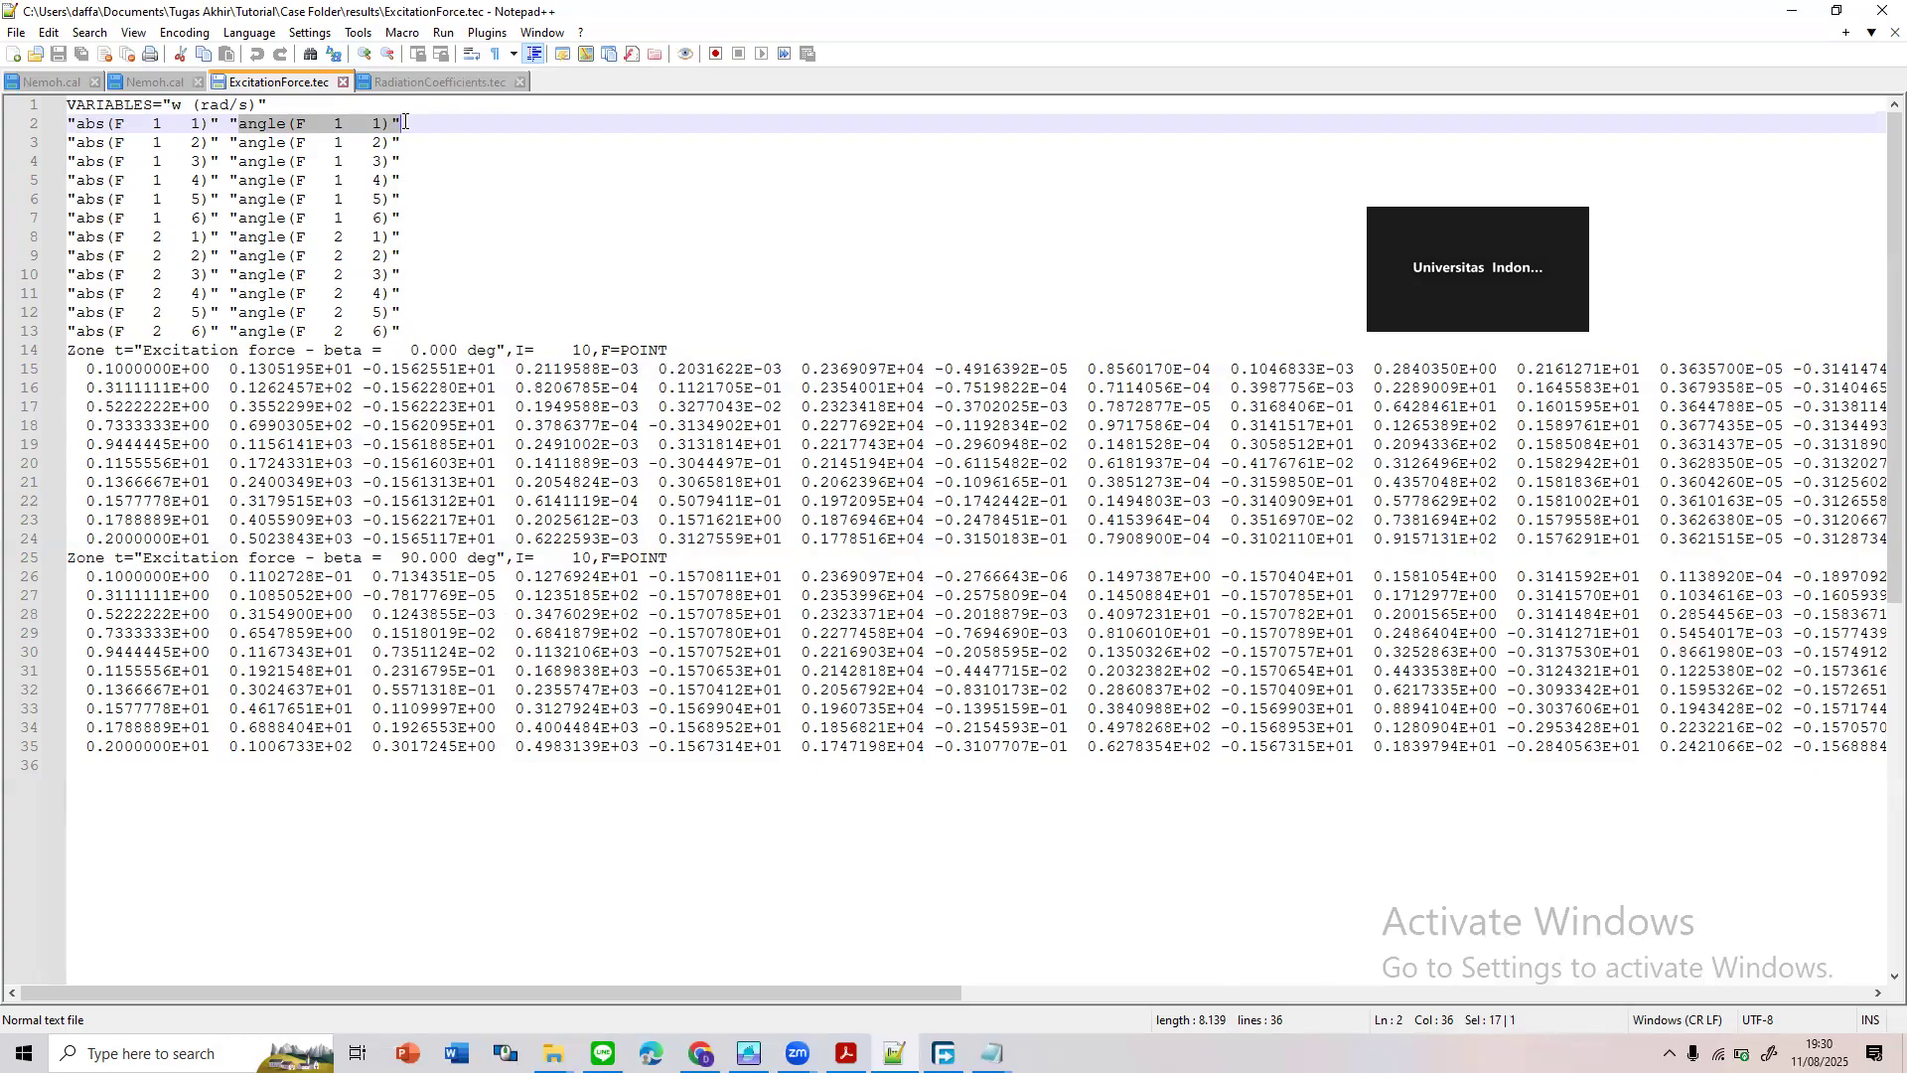
pyautogui.click(125, 124)
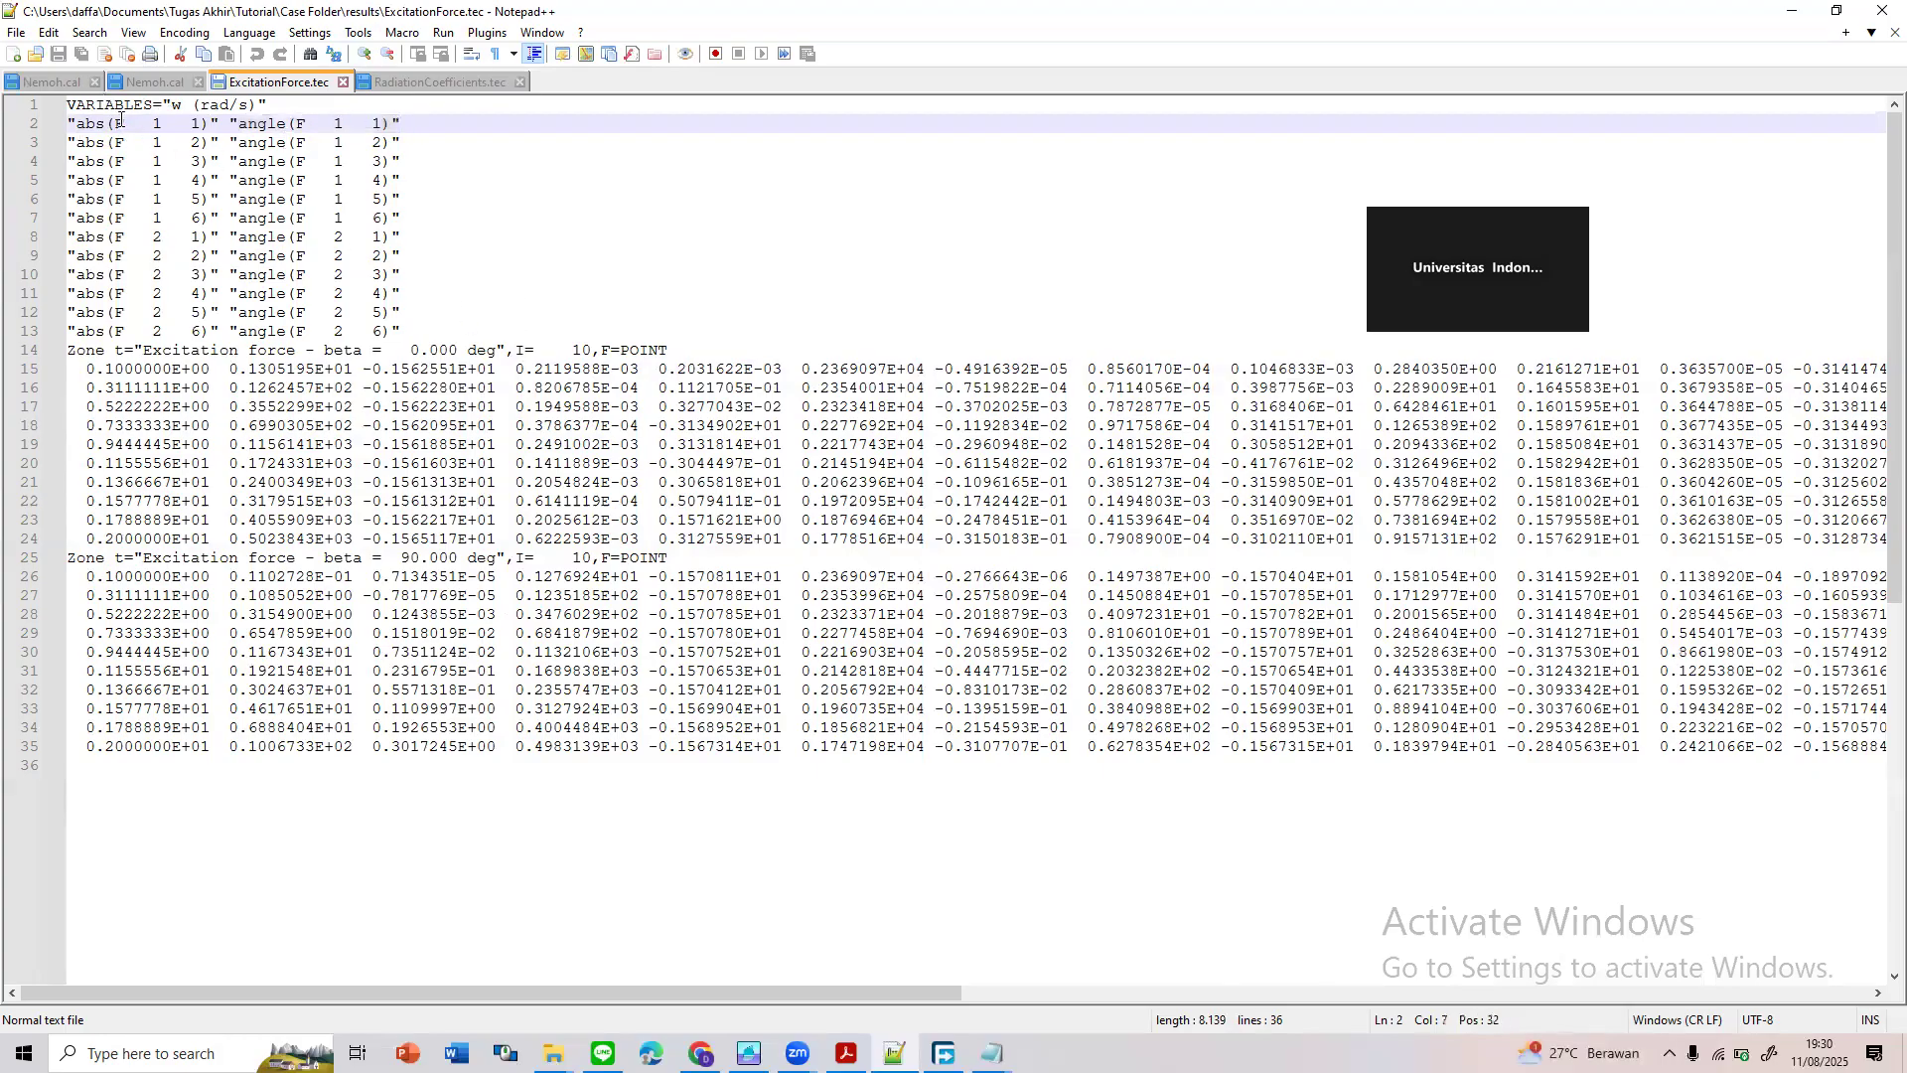
pyautogui.click(335, 125)
pyautogui.click(107, 146)
pyautogui.moveTo(107, 127); pyautogui.dragTo(107, 146)
pyautogui.tripleClick(145, 197)
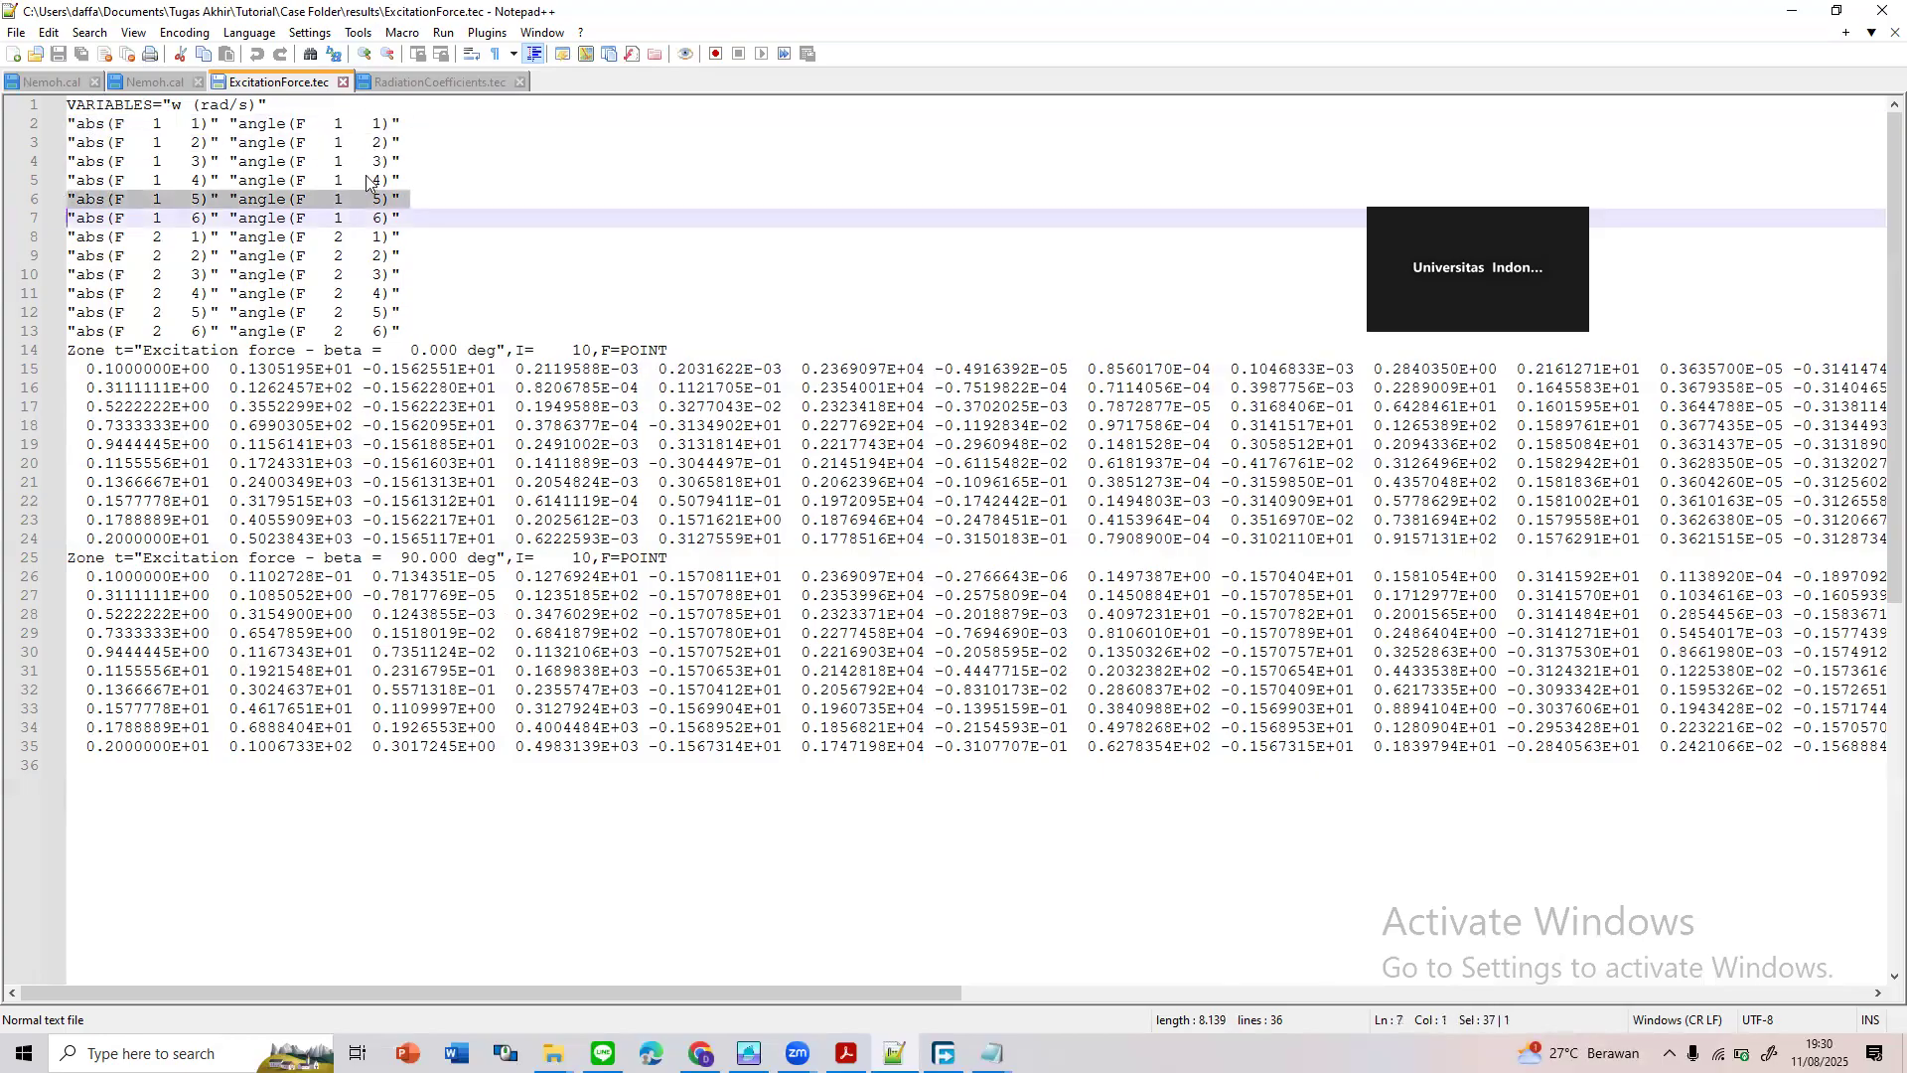
pyautogui.click(268, 370)
pyautogui.click(236, 142)
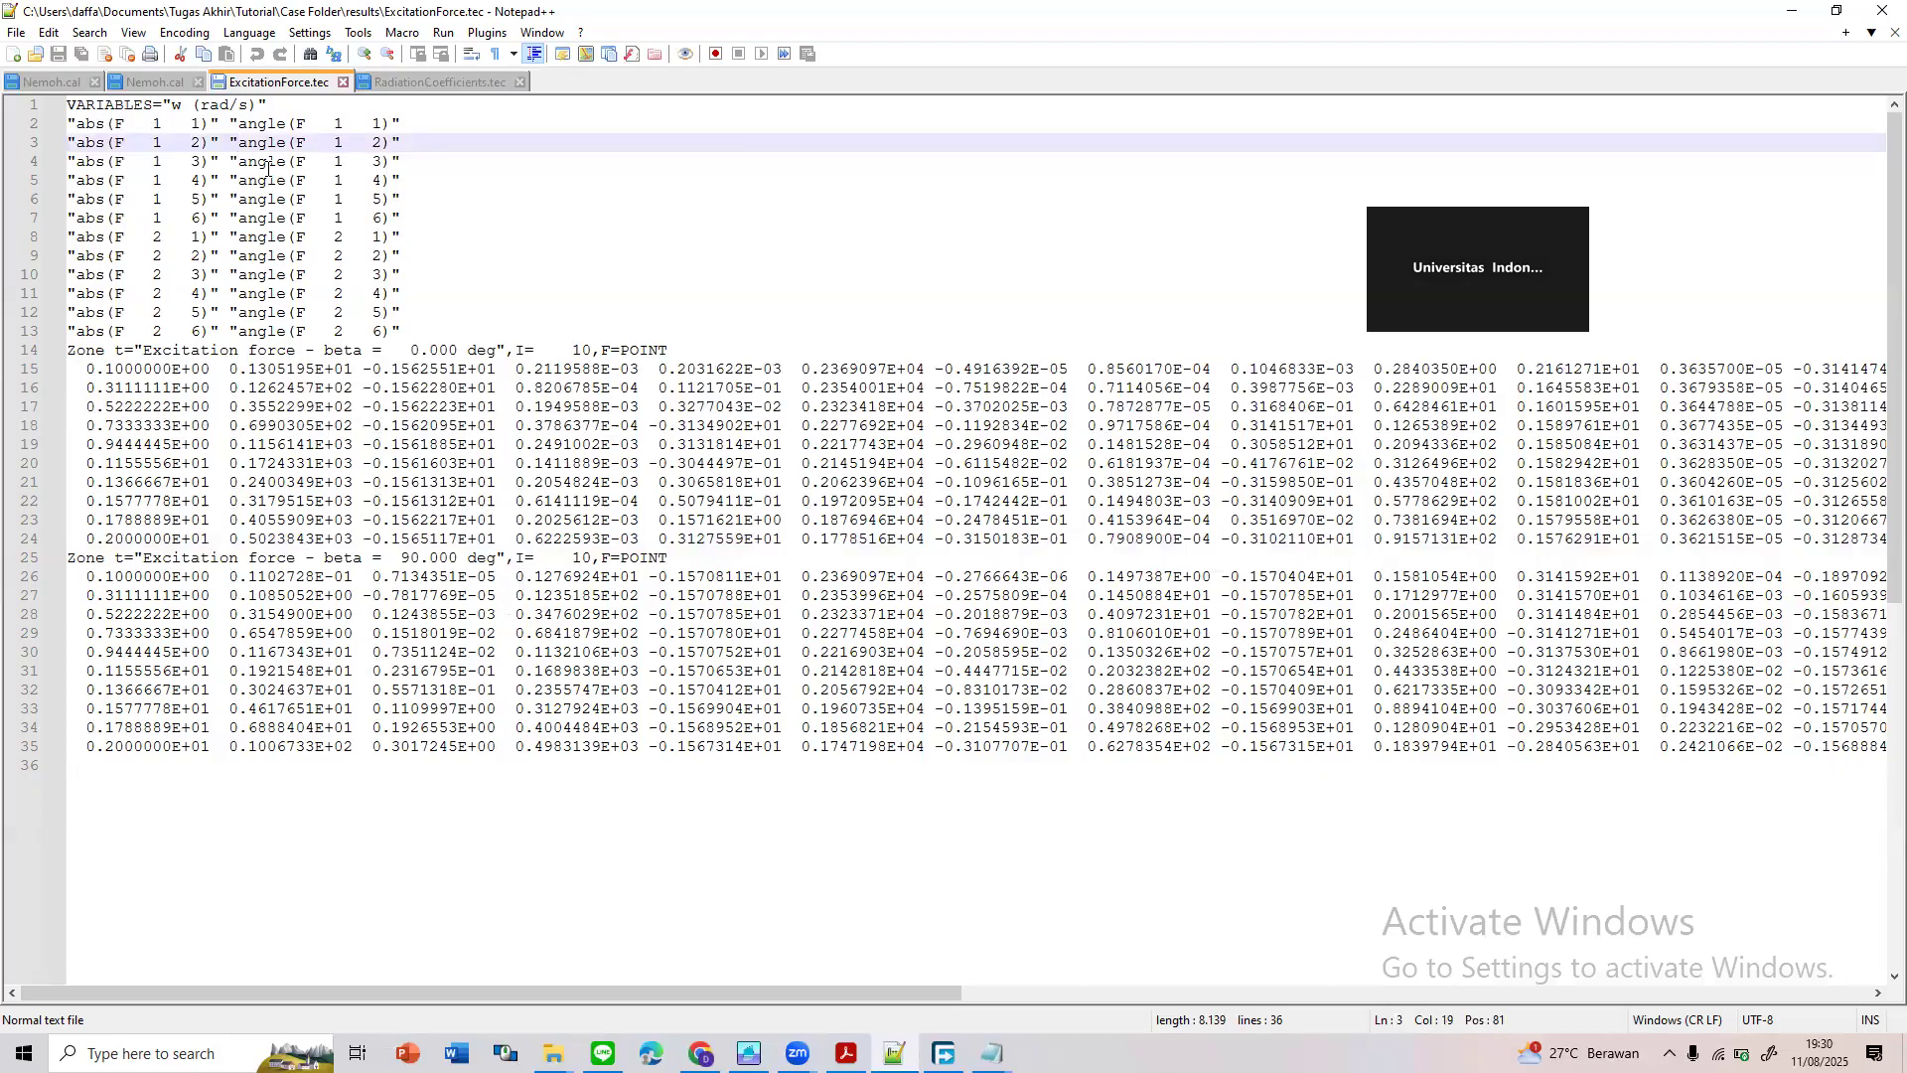
# Examine the two indices in the force variable names, comparing abs(F 1 1) with abs(F 2 3)
pyautogui.click(154, 125)
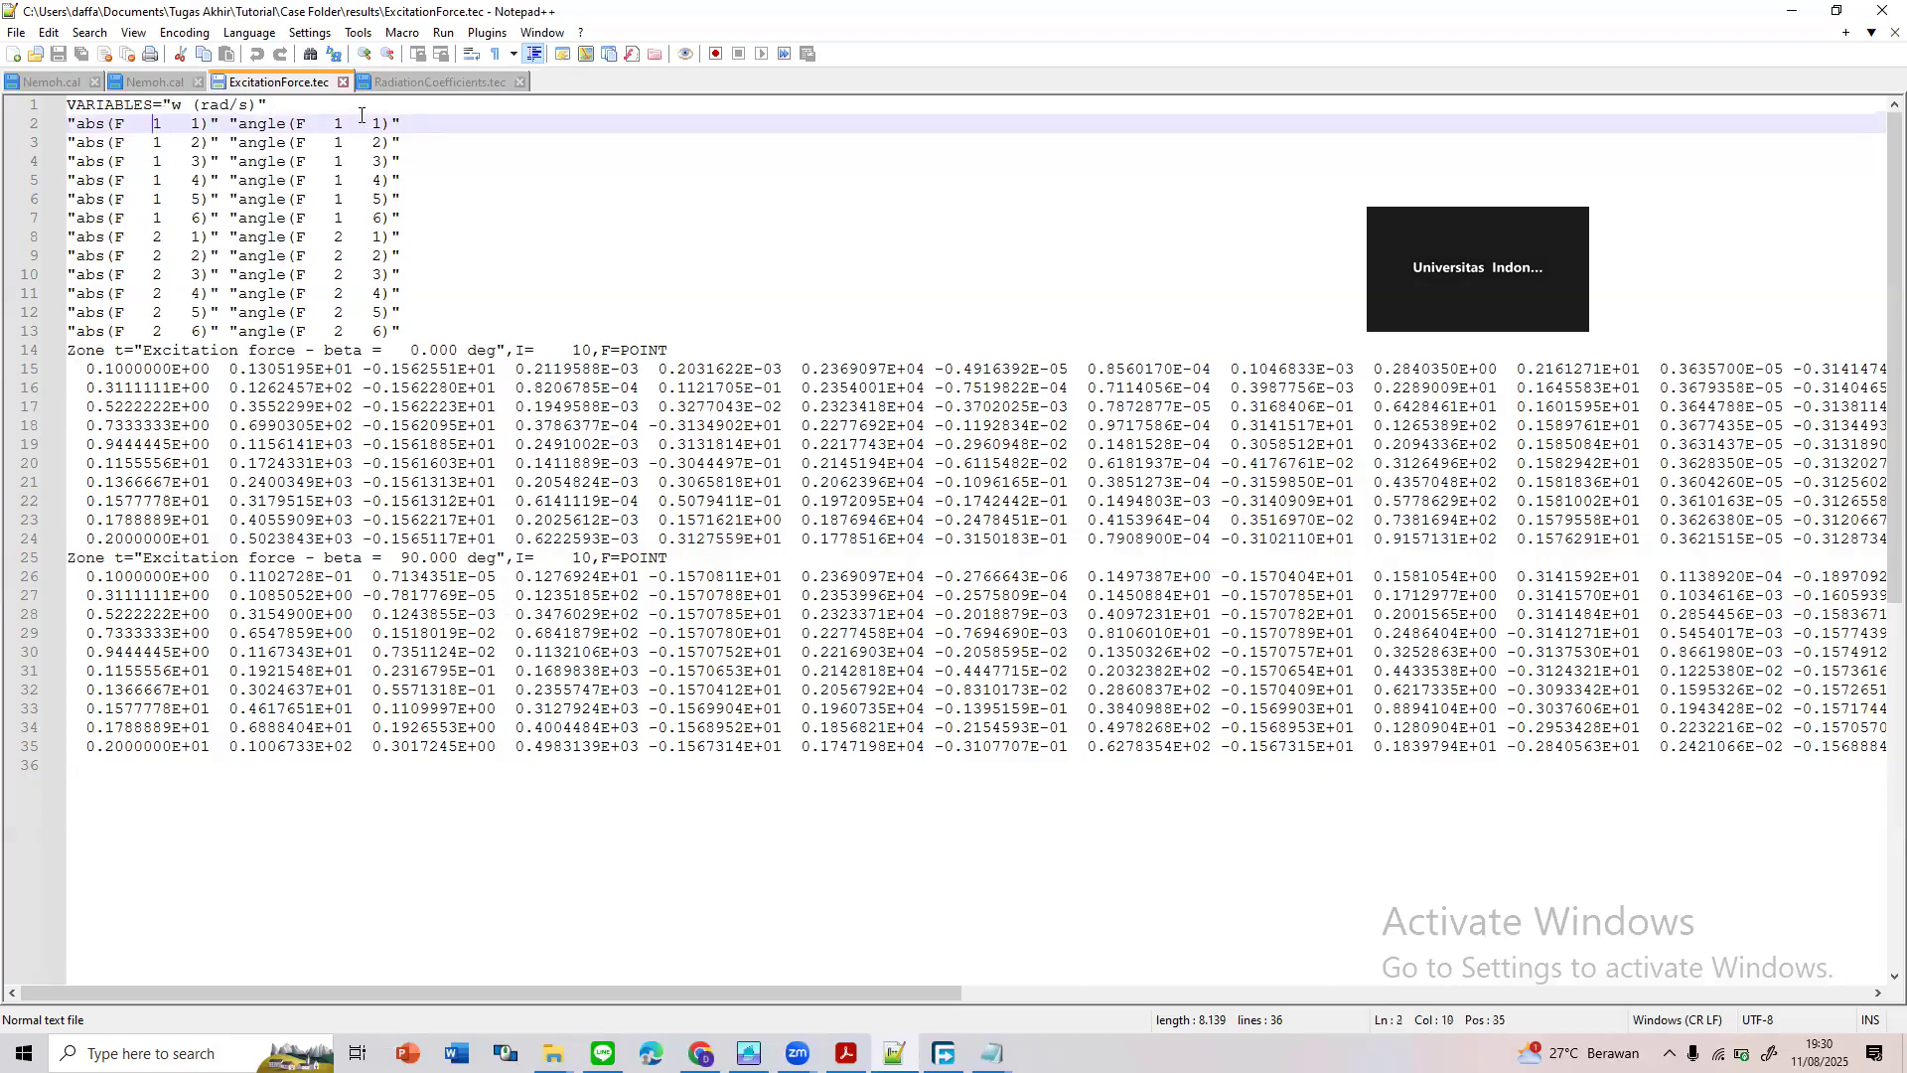
pyautogui.click(212, 123)
pyautogui.doubleClick(156, 124)
pyautogui.click(156, 125)
pyautogui.doubleClick(156, 126)
pyautogui.click(169, 119)
pyautogui.doubleClick(160, 122)
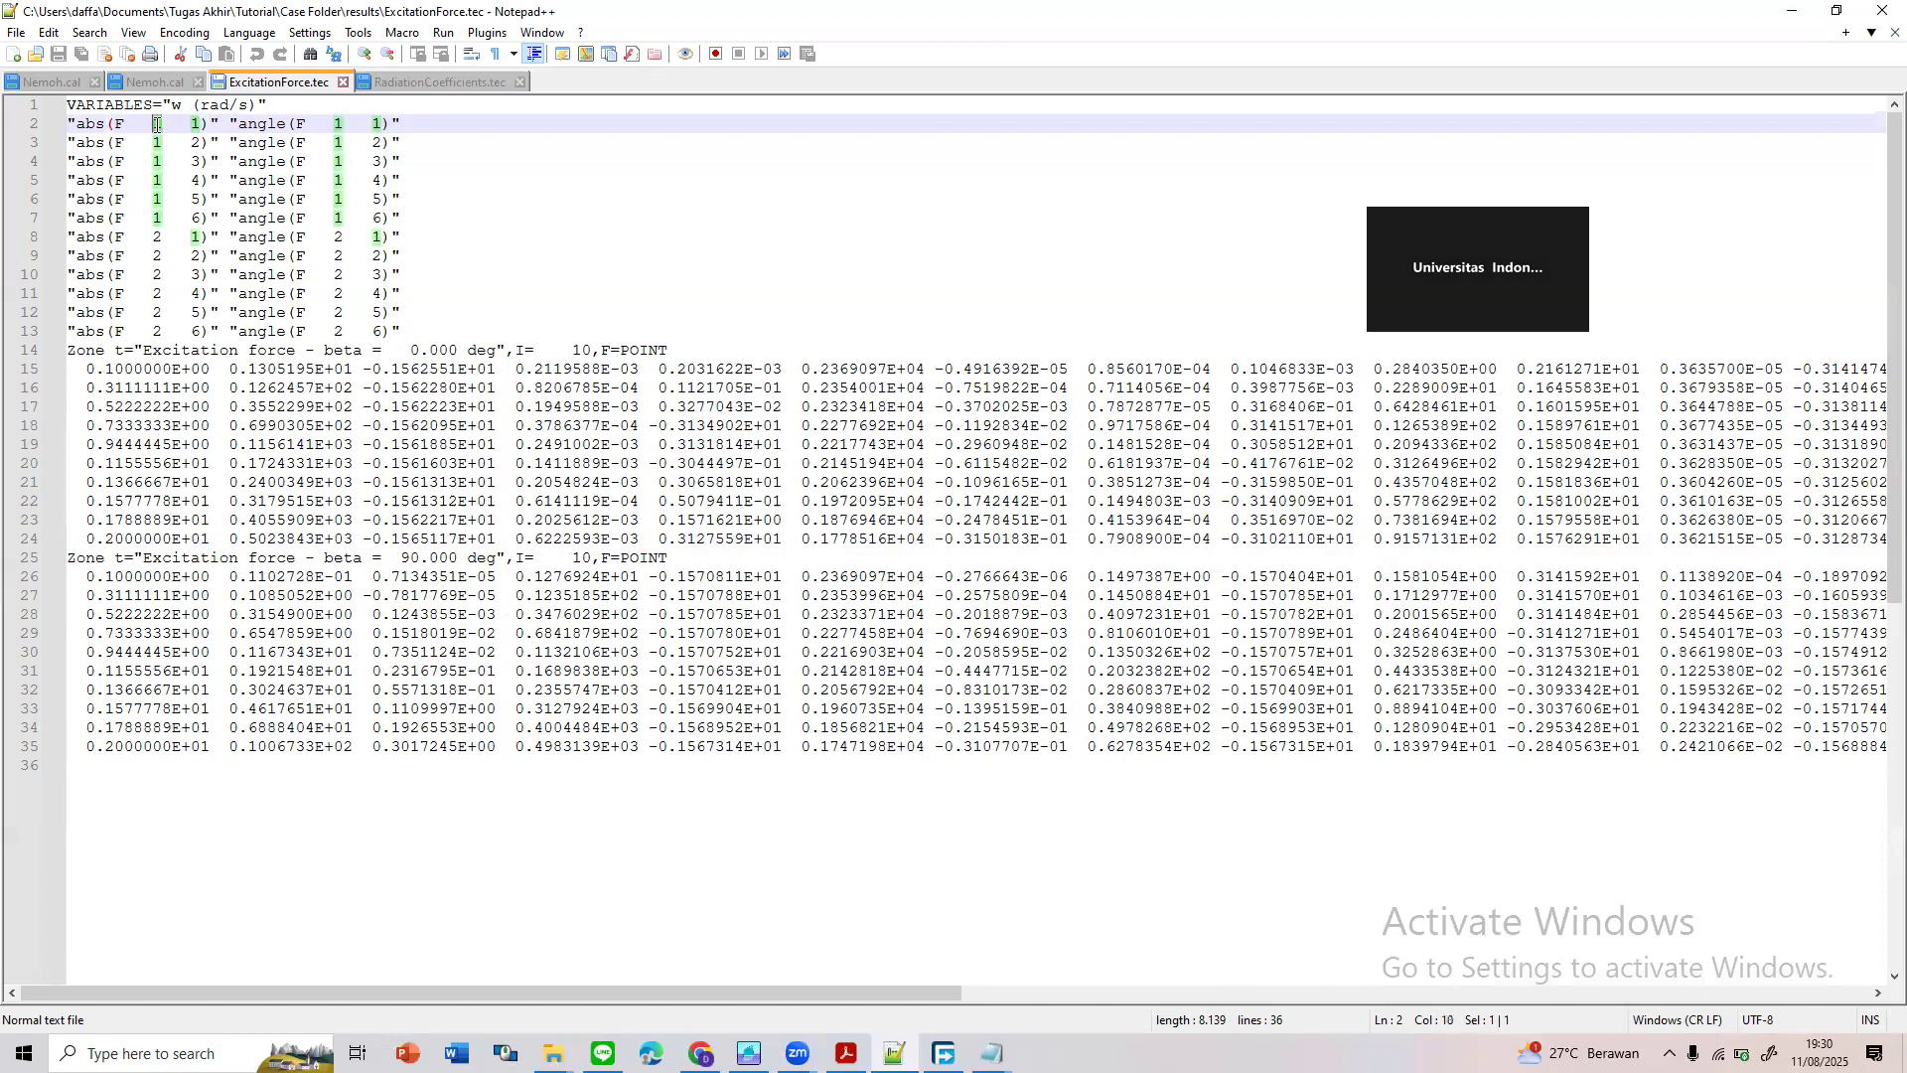
pyautogui.doubleClick(161, 122)
pyautogui.click(161, 122)
pyautogui.click(194, 128)
pyautogui.click(236, 142)
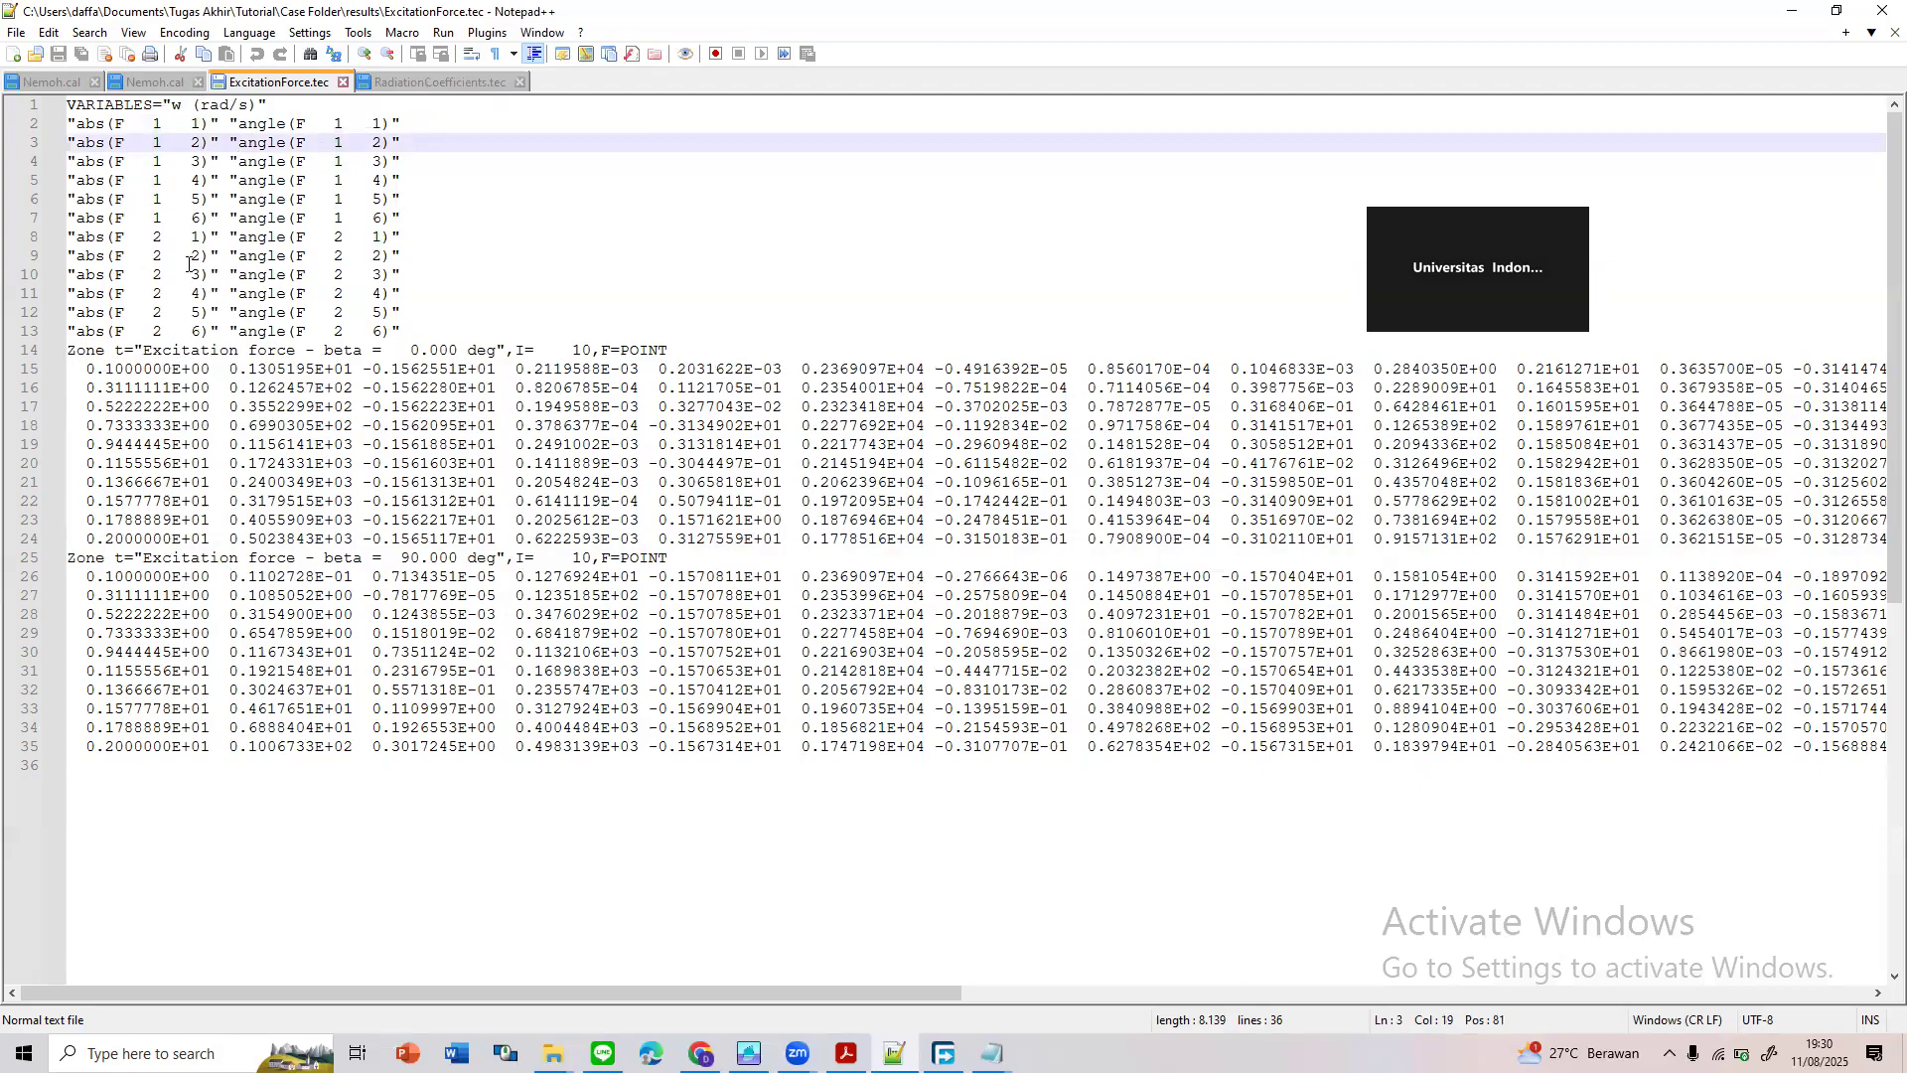
pyautogui.moveTo(208, 276); pyautogui.dragTo(78, 278)
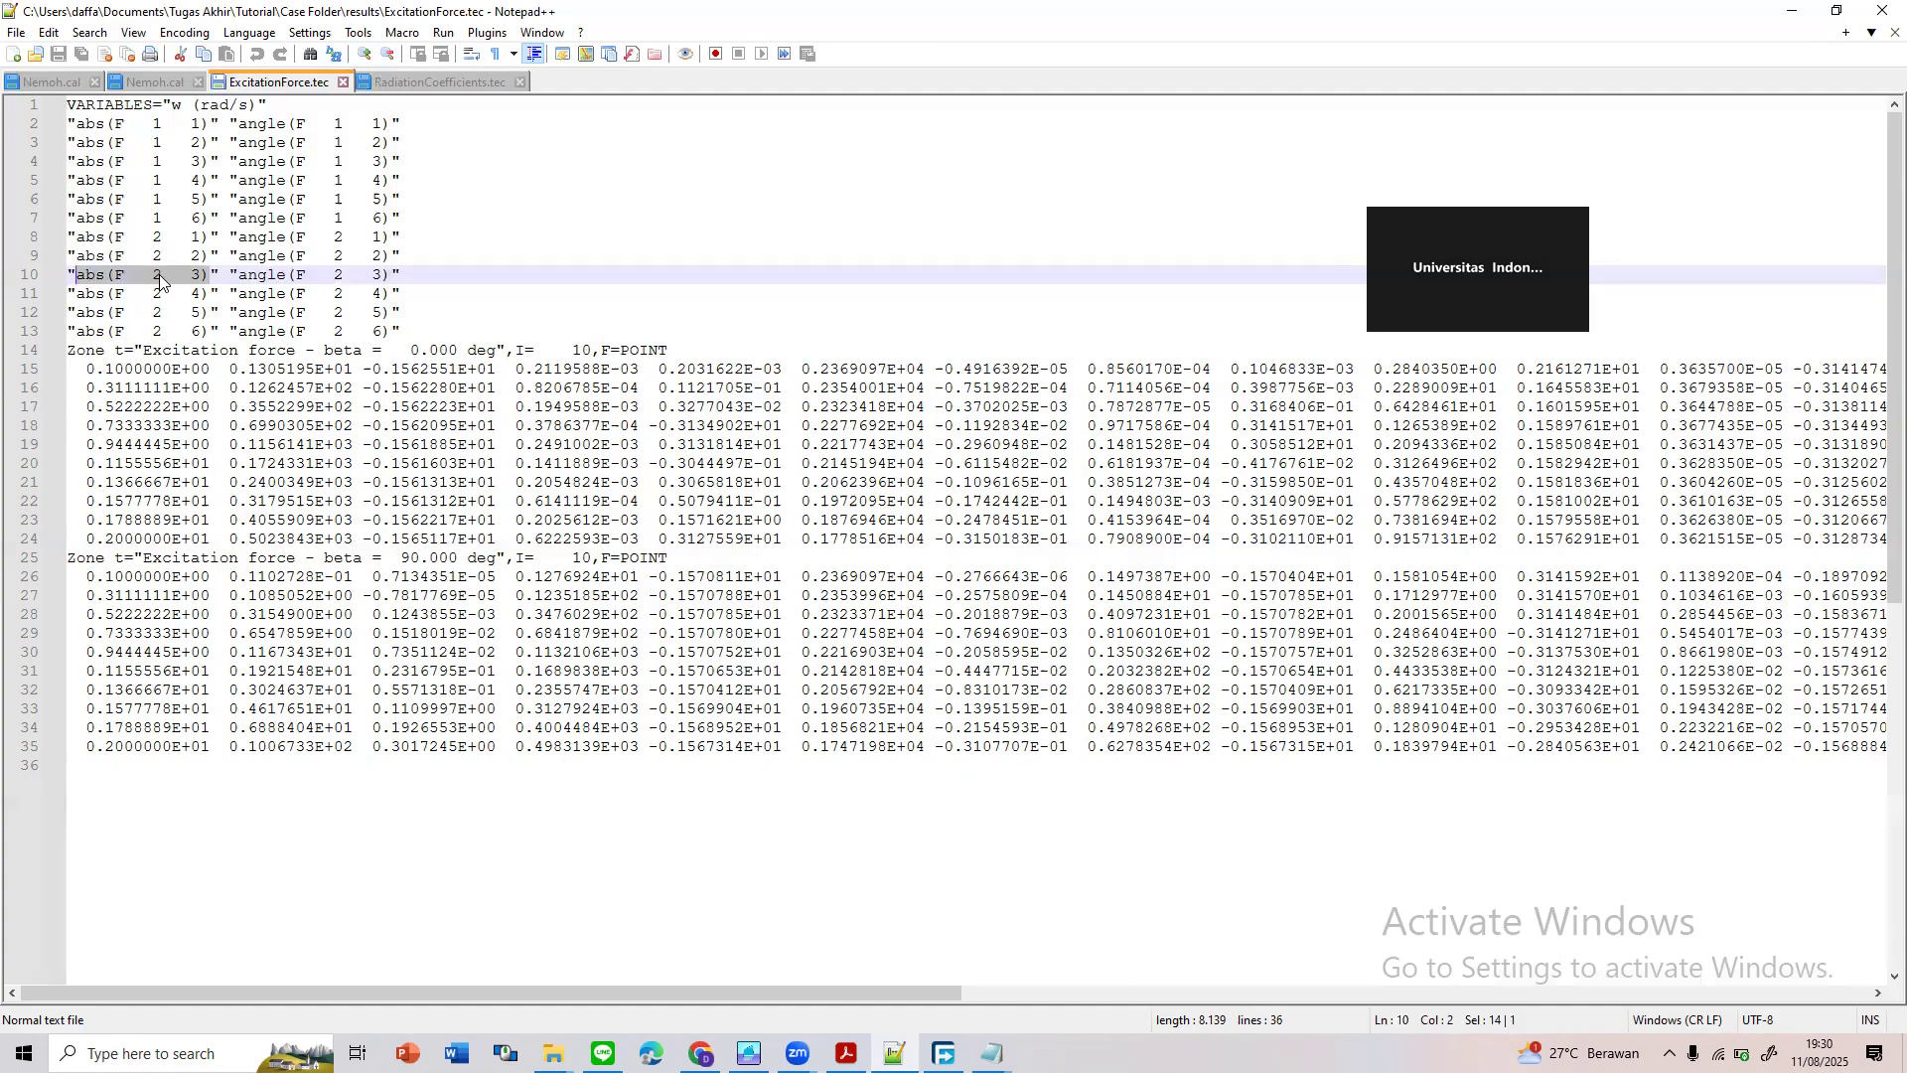
pyautogui.click(160, 275)
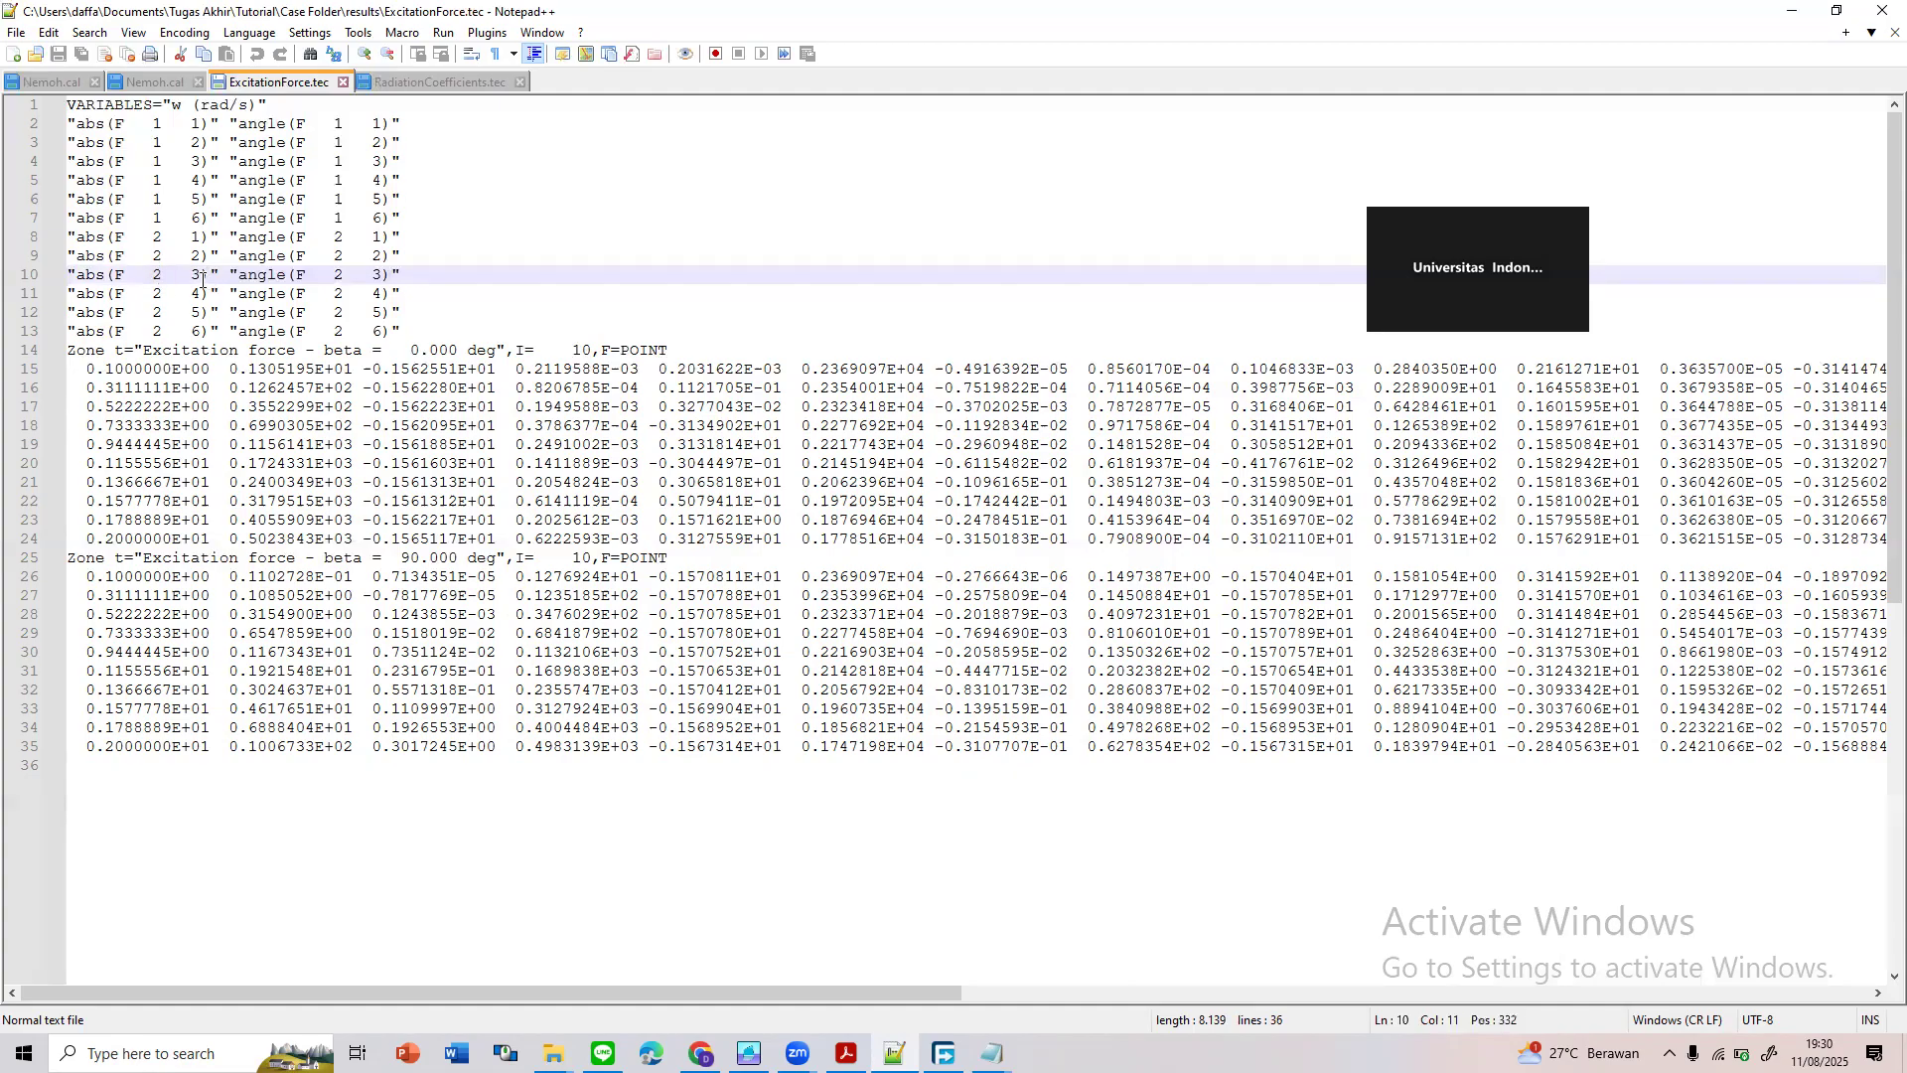
pyautogui.click(203, 276)
# Compare the indices of abs(F 1 1) and angle(F 1 1) with the first-row values of the 0-degree zone
pyautogui.moveTo(230, 370); pyautogui.dragTo(352, 369)
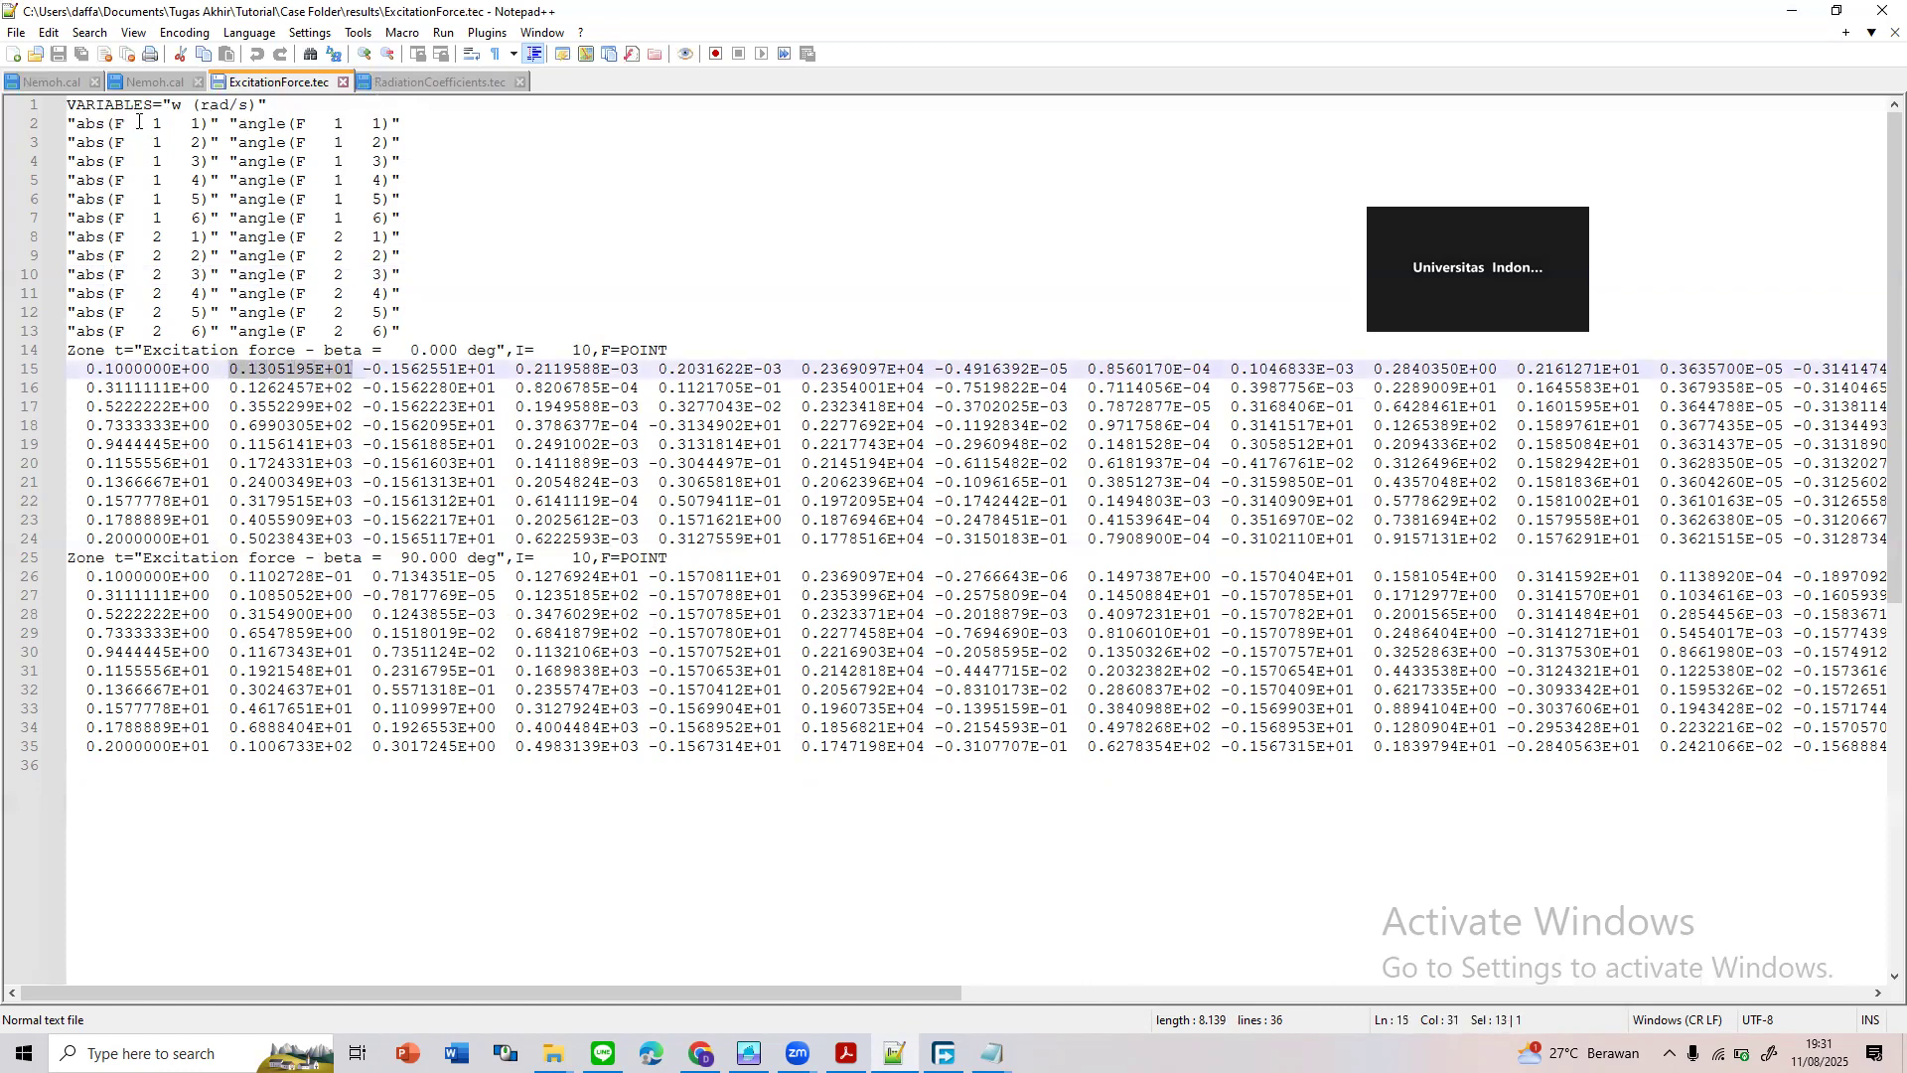
pyautogui.moveTo(175, 125); pyautogui.dragTo(135, 124)
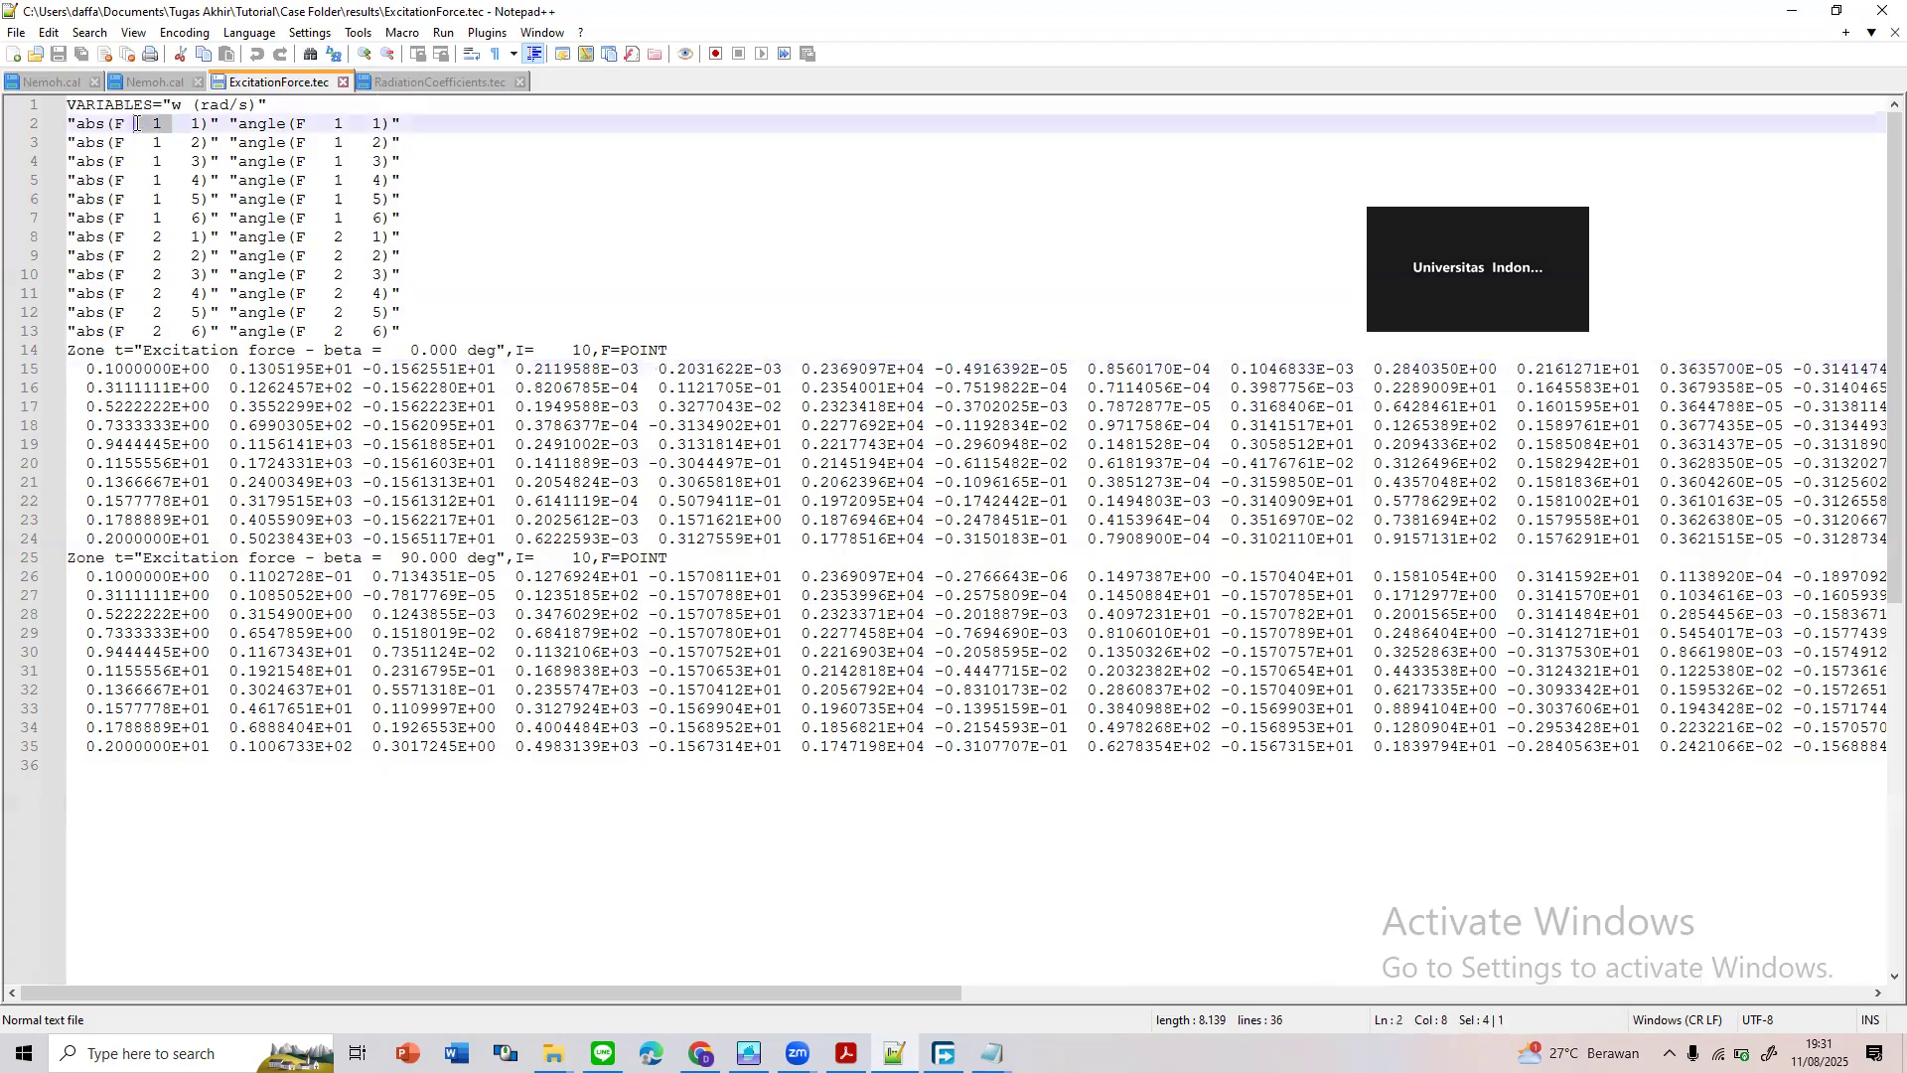
pyautogui.doubleClick(196, 124)
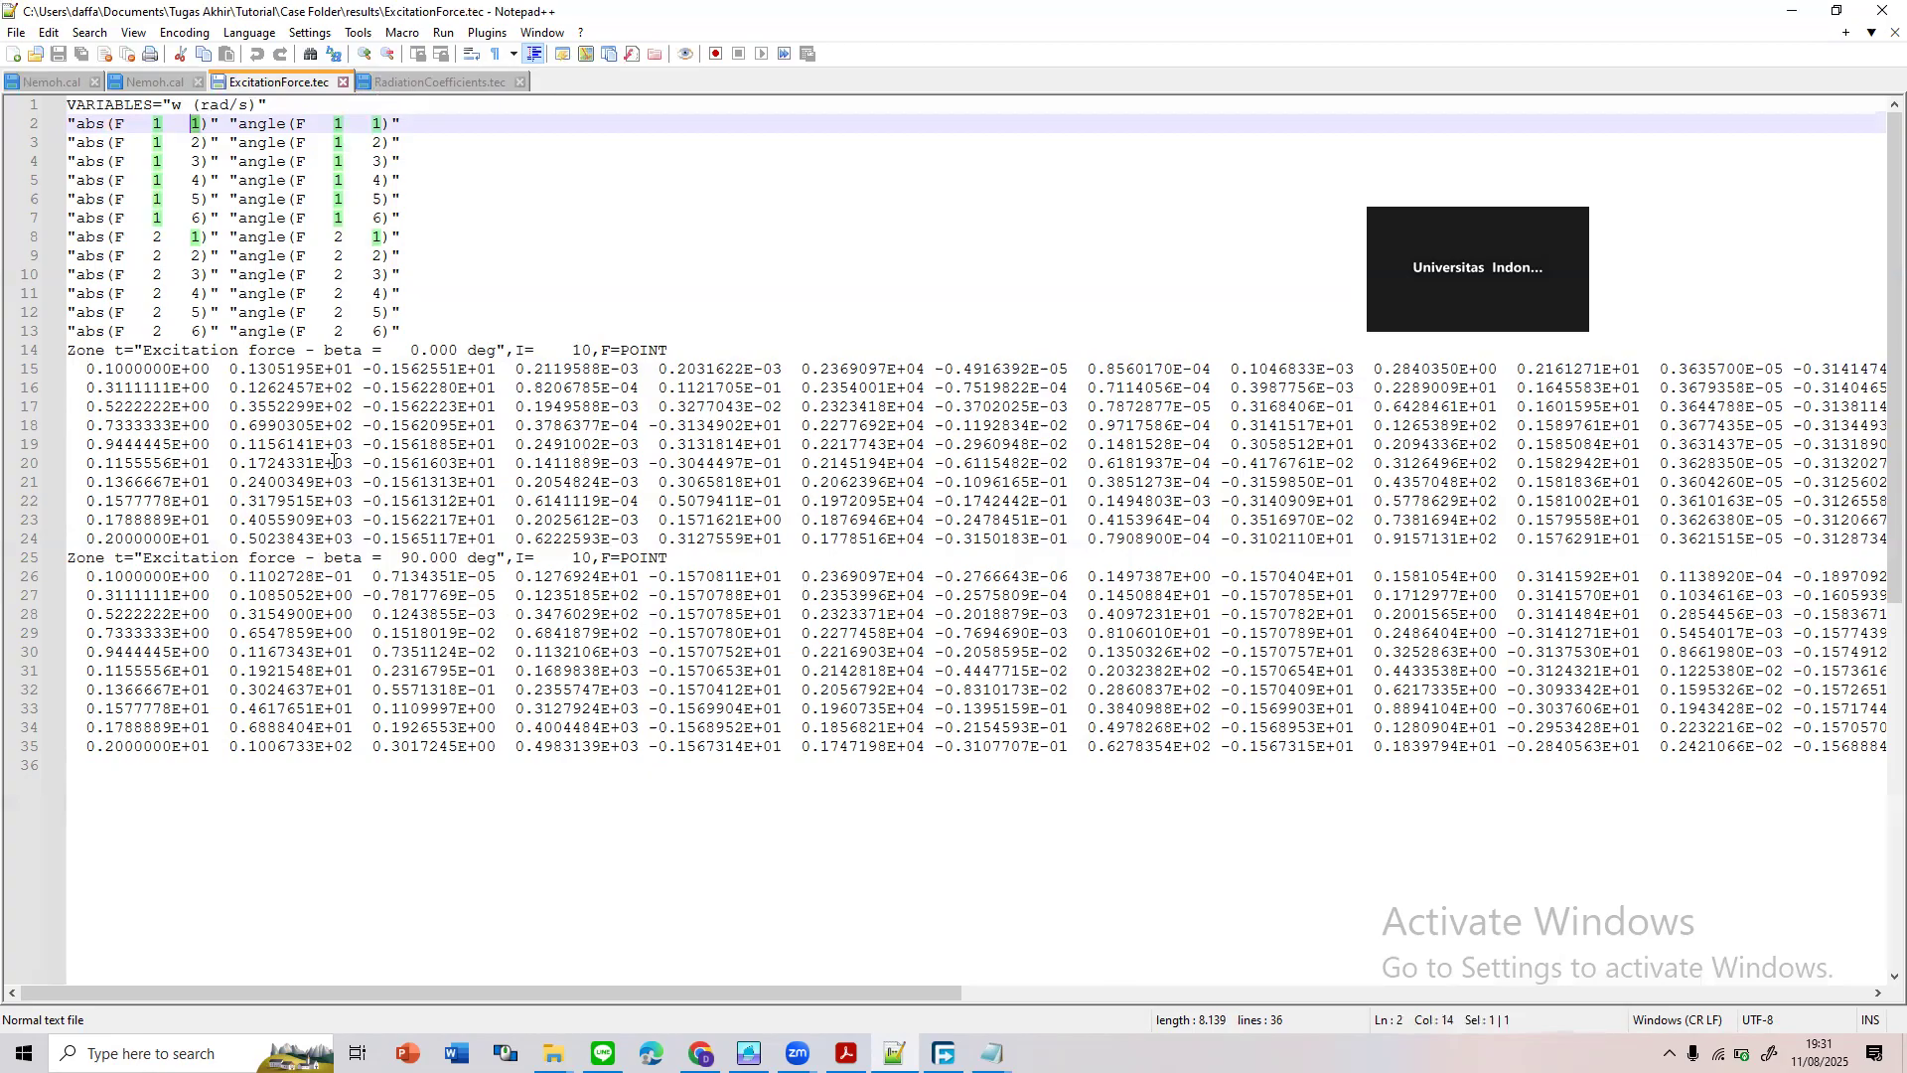
pyautogui.click(303, 406)
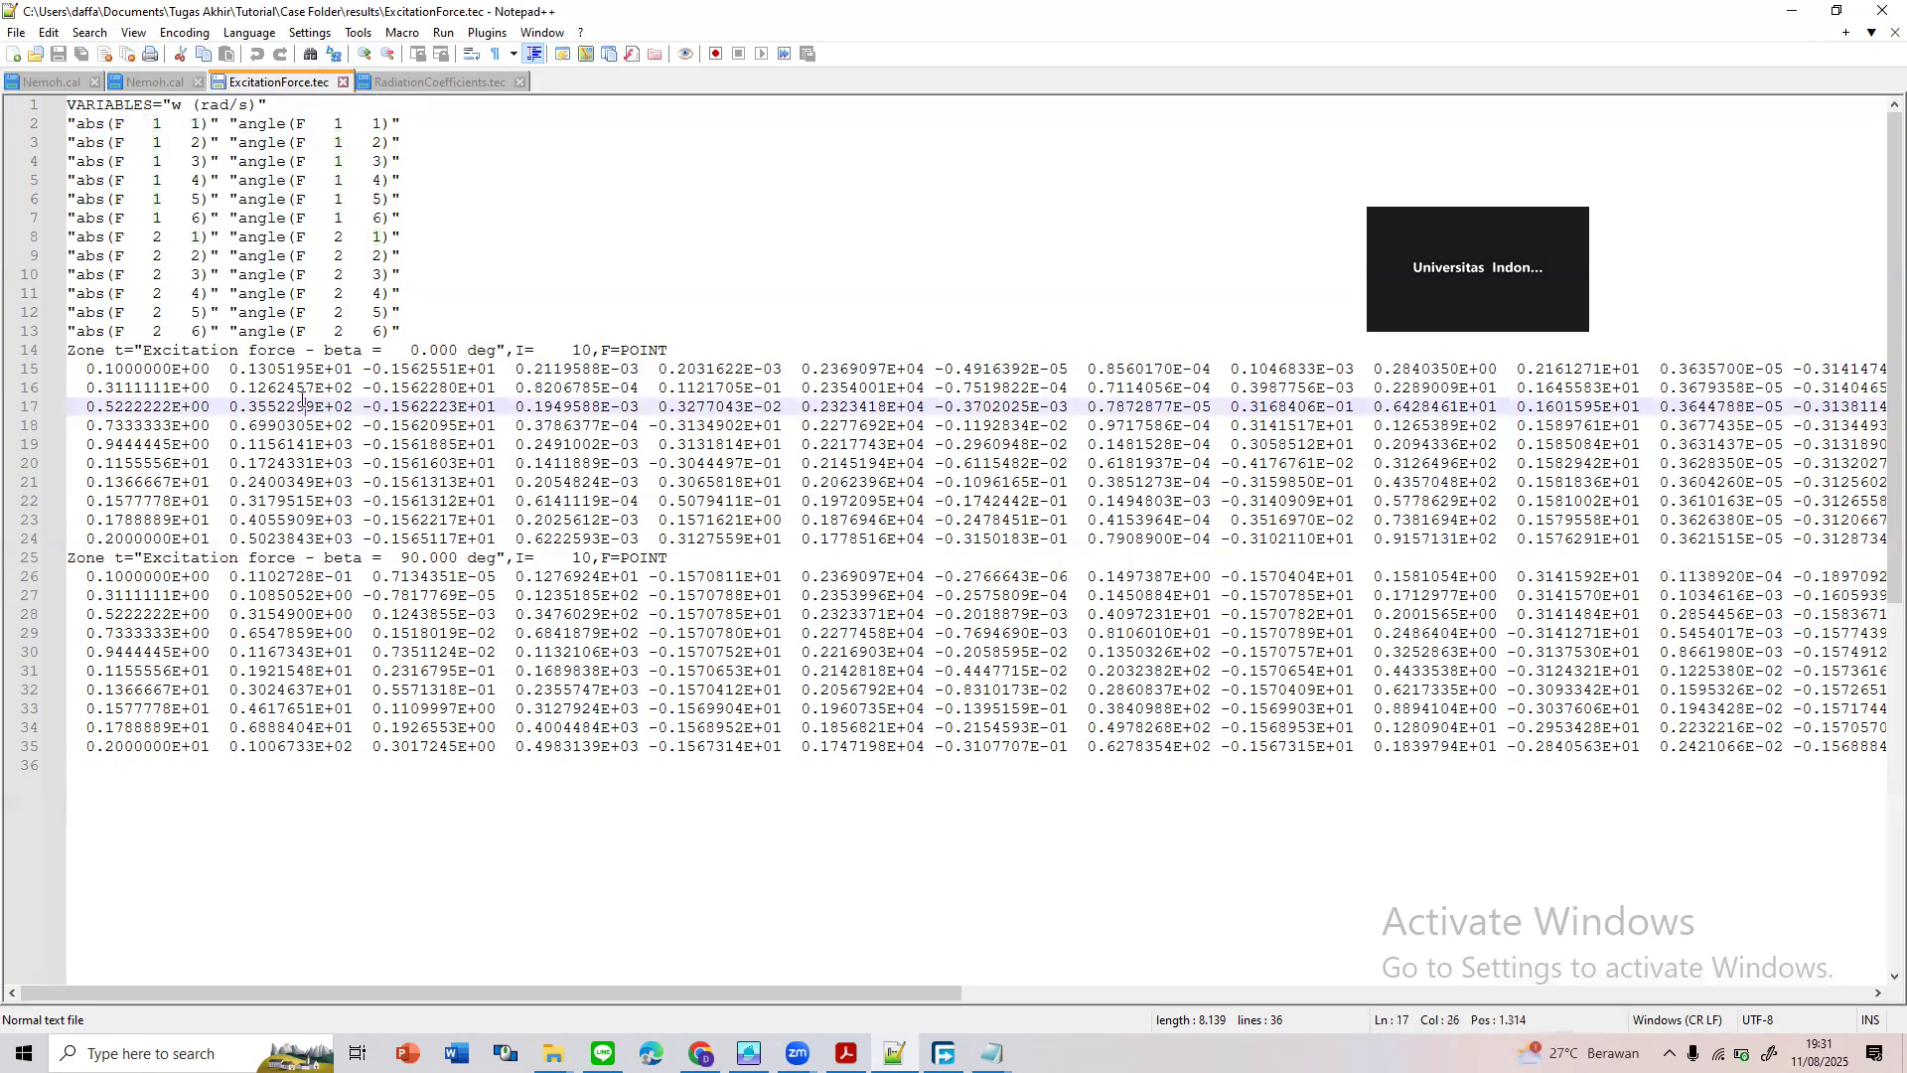
pyautogui.click(343, 122)
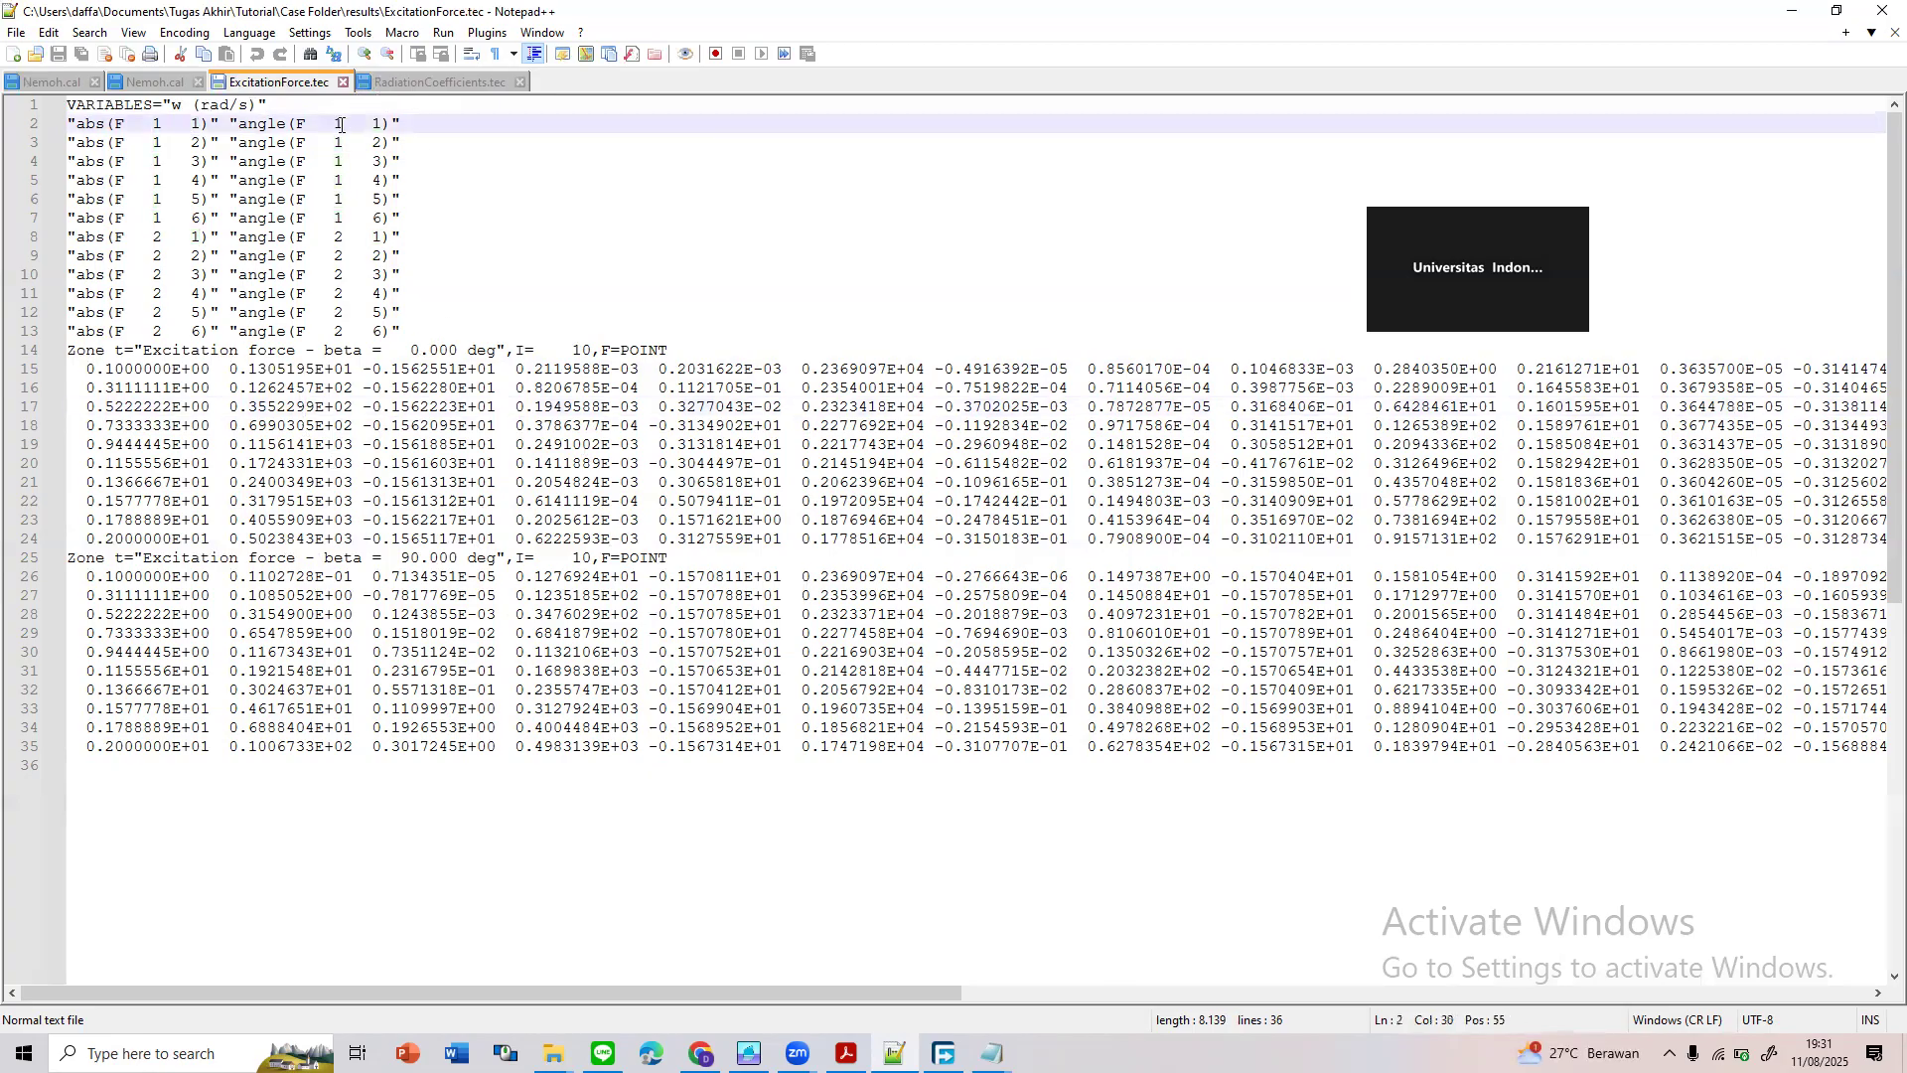
pyautogui.moveTo(341, 124); pyautogui.dragTo(353, 160)
pyautogui.moveTo(500, 367); pyautogui.dragTo(363, 368)
pyautogui.click(343, 123)
pyautogui.hotkey('shift', 'Left')
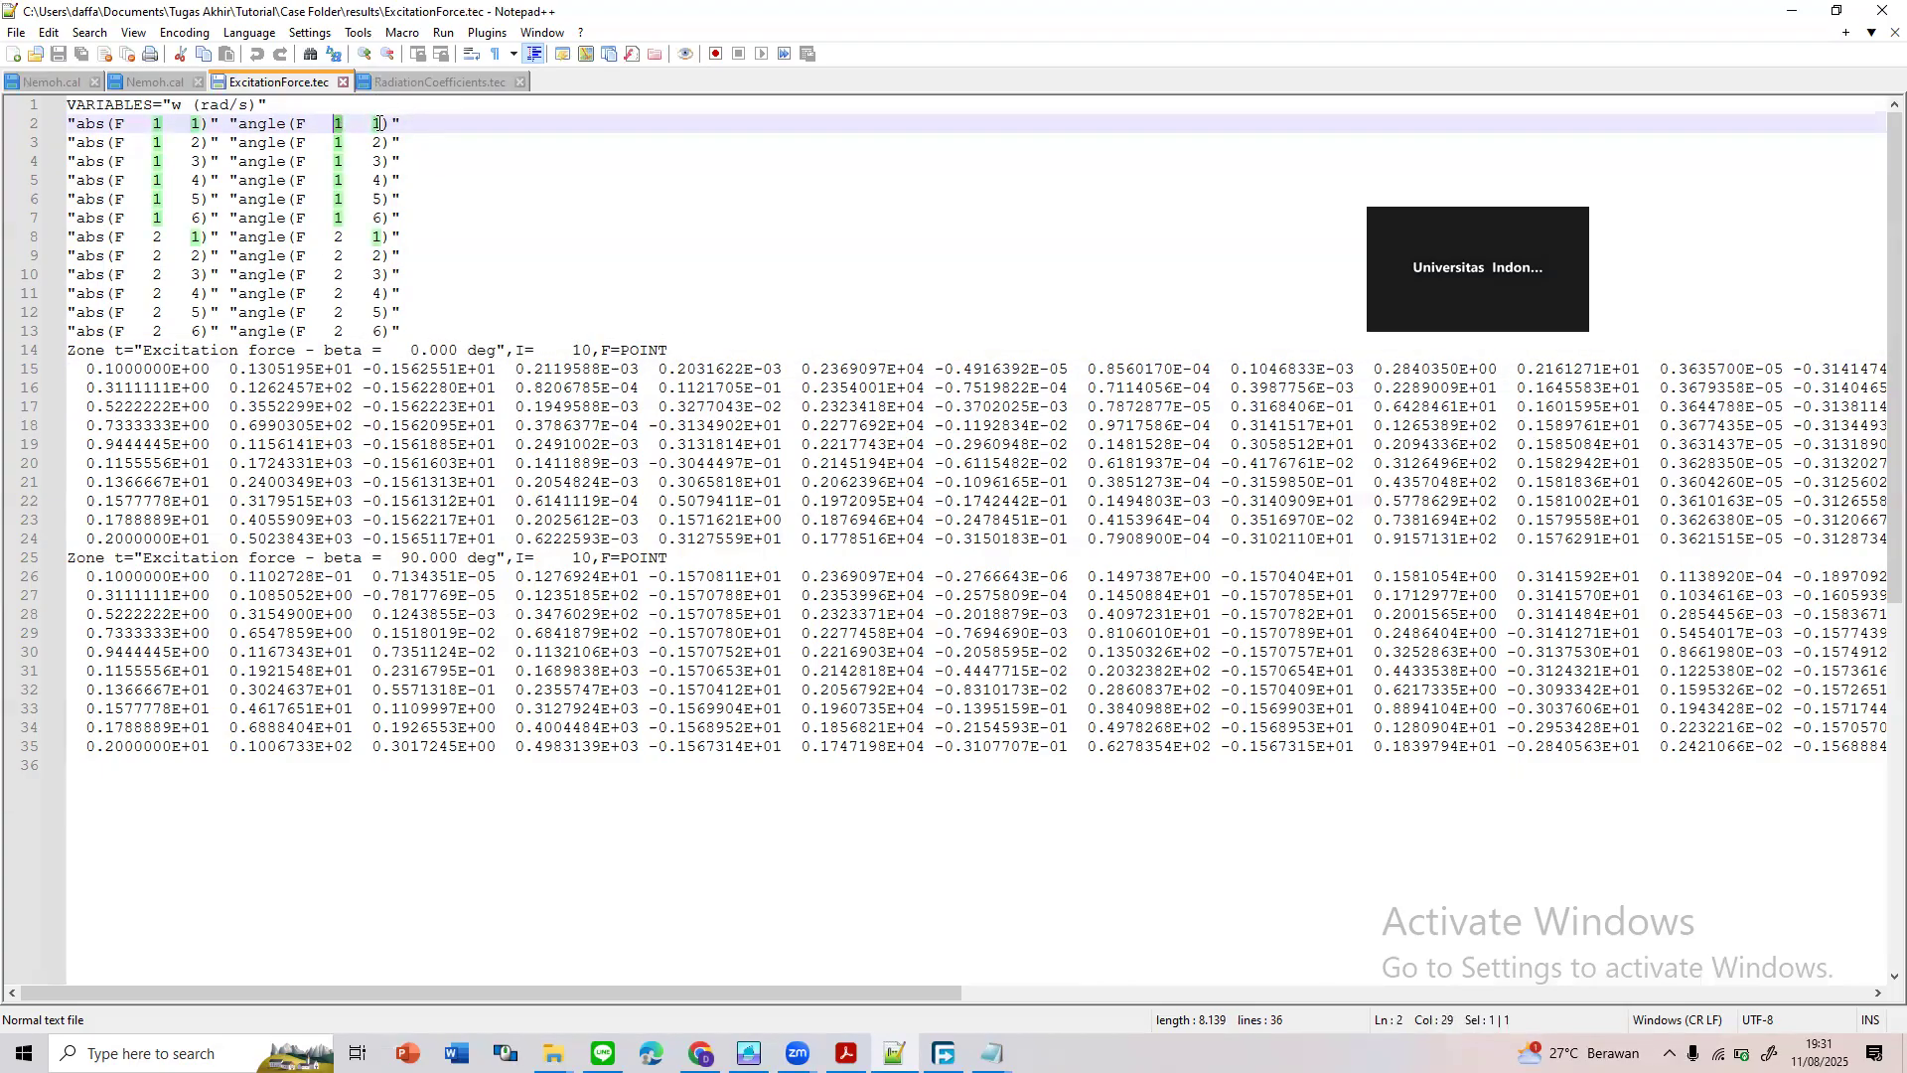
pyautogui.moveTo(383, 123); pyautogui.dragTo(375, 123)
pyautogui.moveTo(641, 369); pyautogui.dragTo(516, 368)
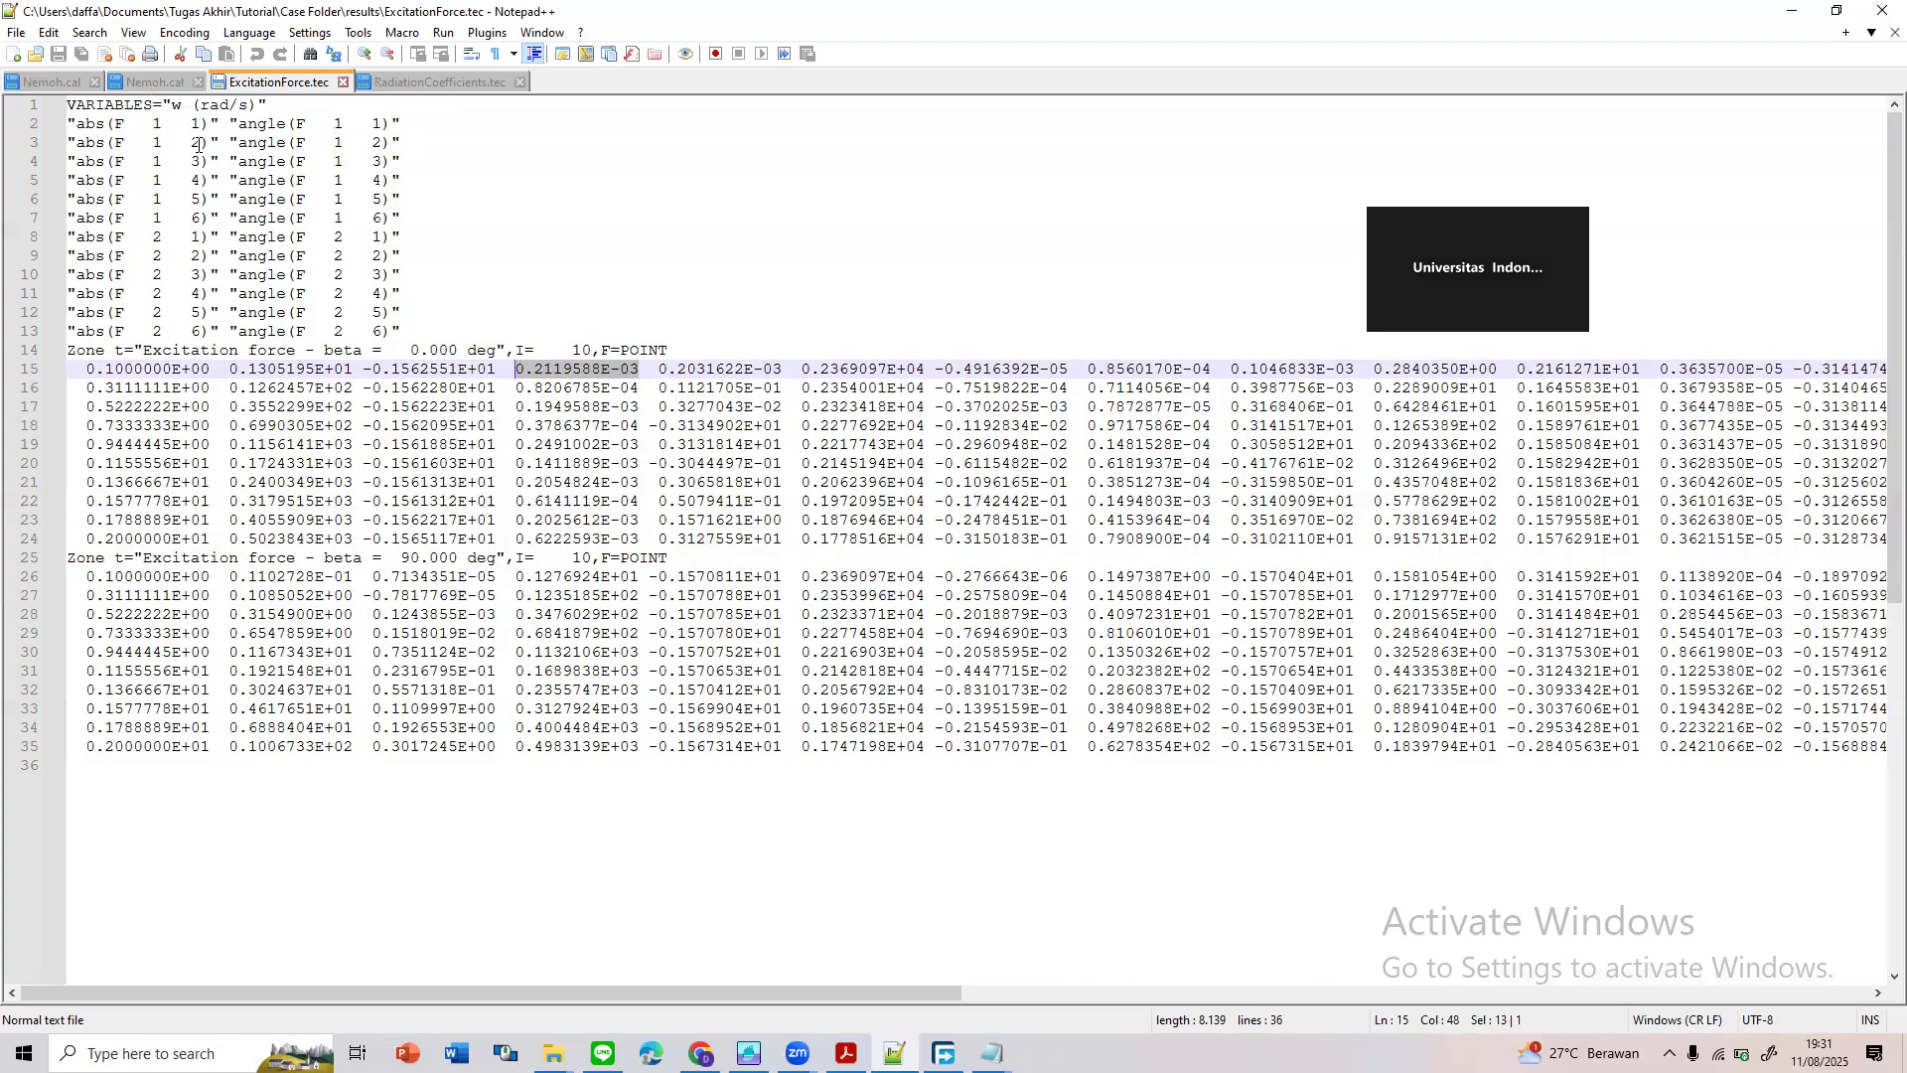
# Match the abs and angle variables of F 1 1 and F 1 2 to their successive columns in the 0-degree zone's first row
pyautogui.click(75, 124)
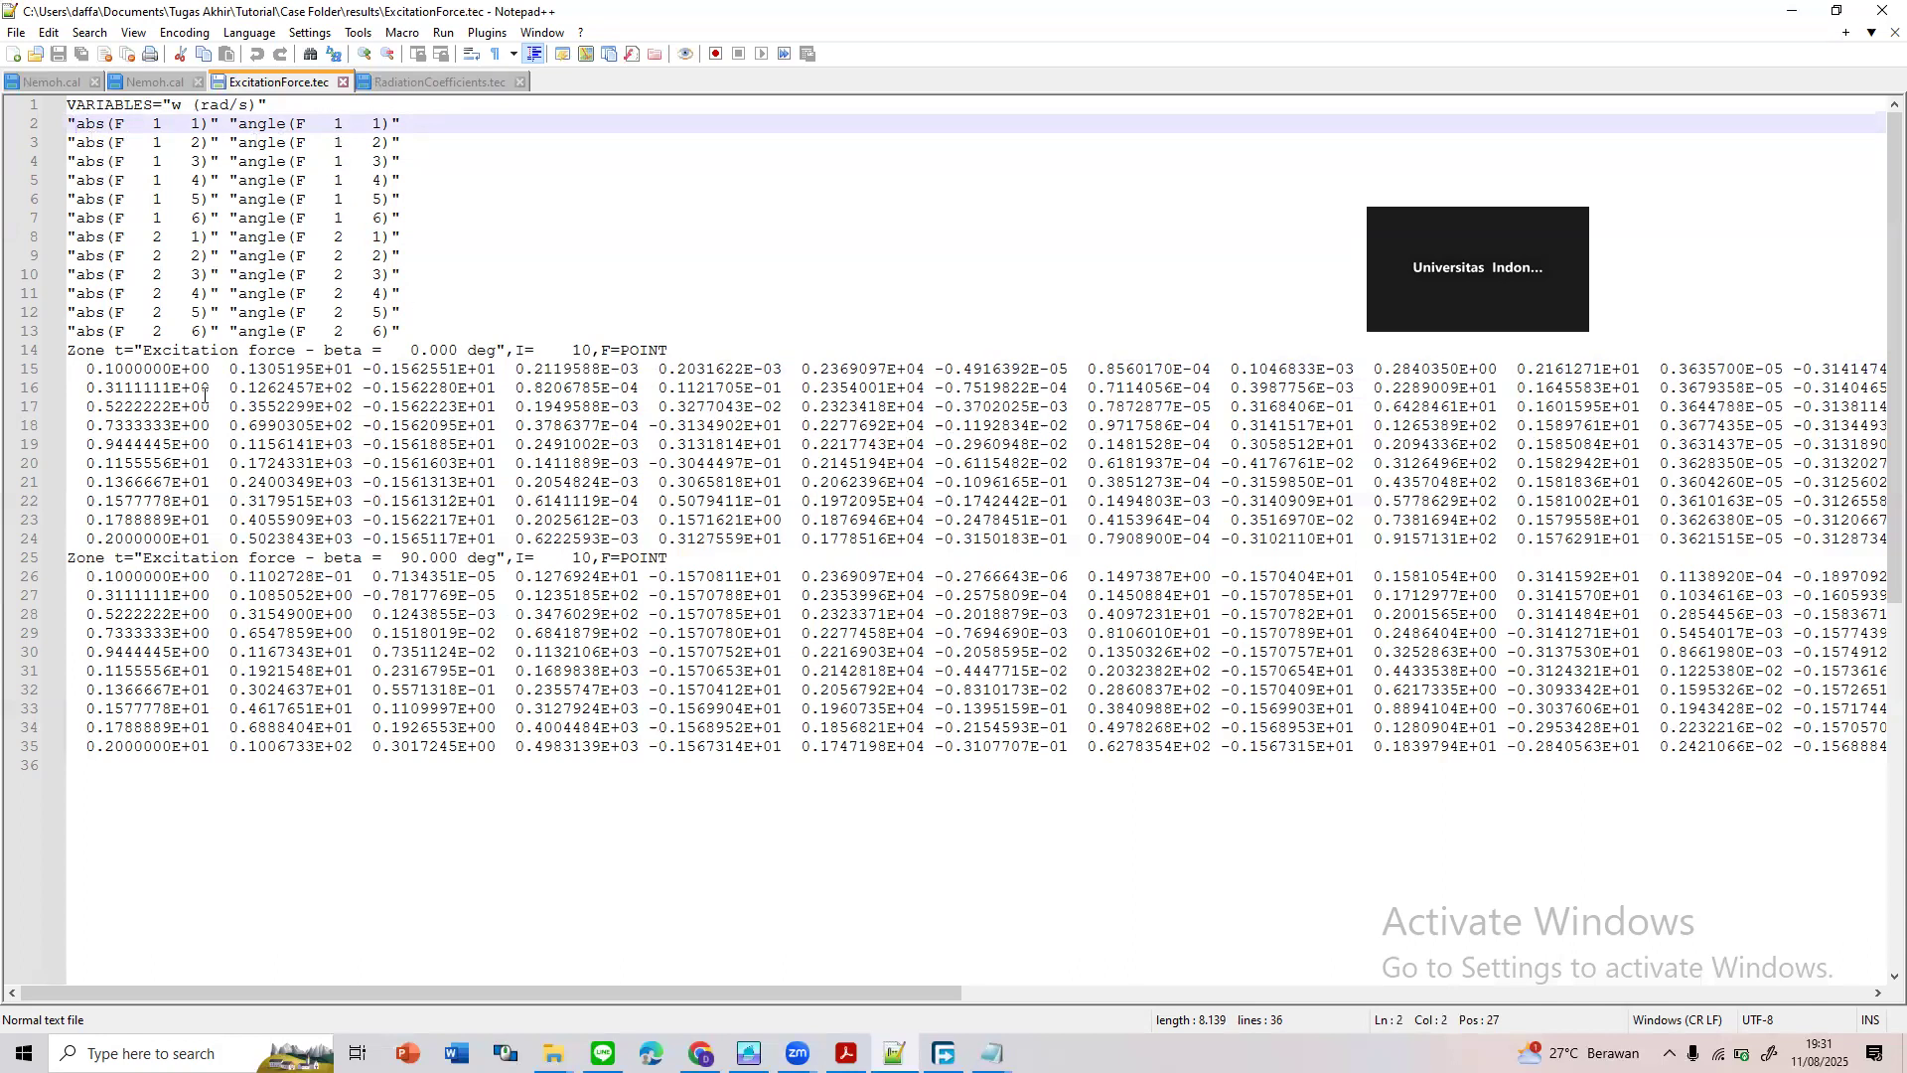
pyautogui.click(239, 388)
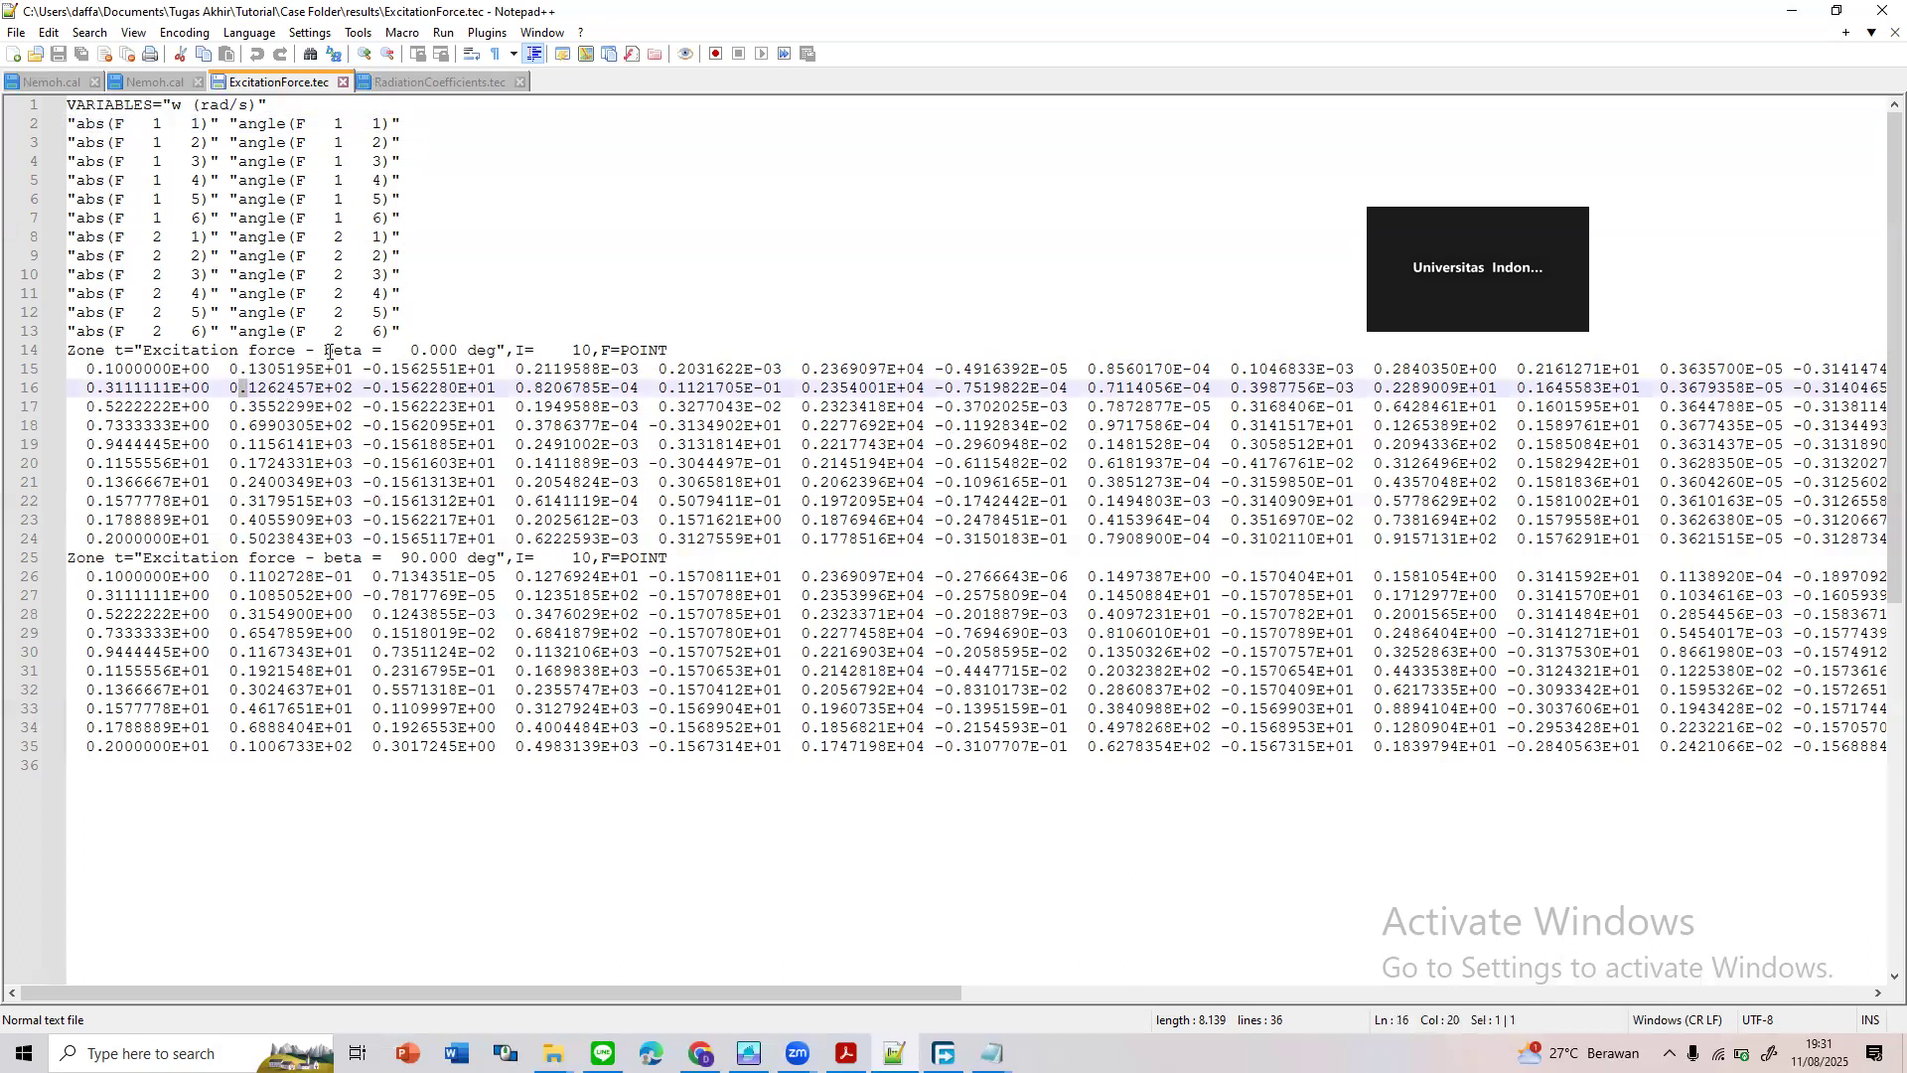
pyautogui.moveTo(222, 371); pyautogui.dragTo(354, 370)
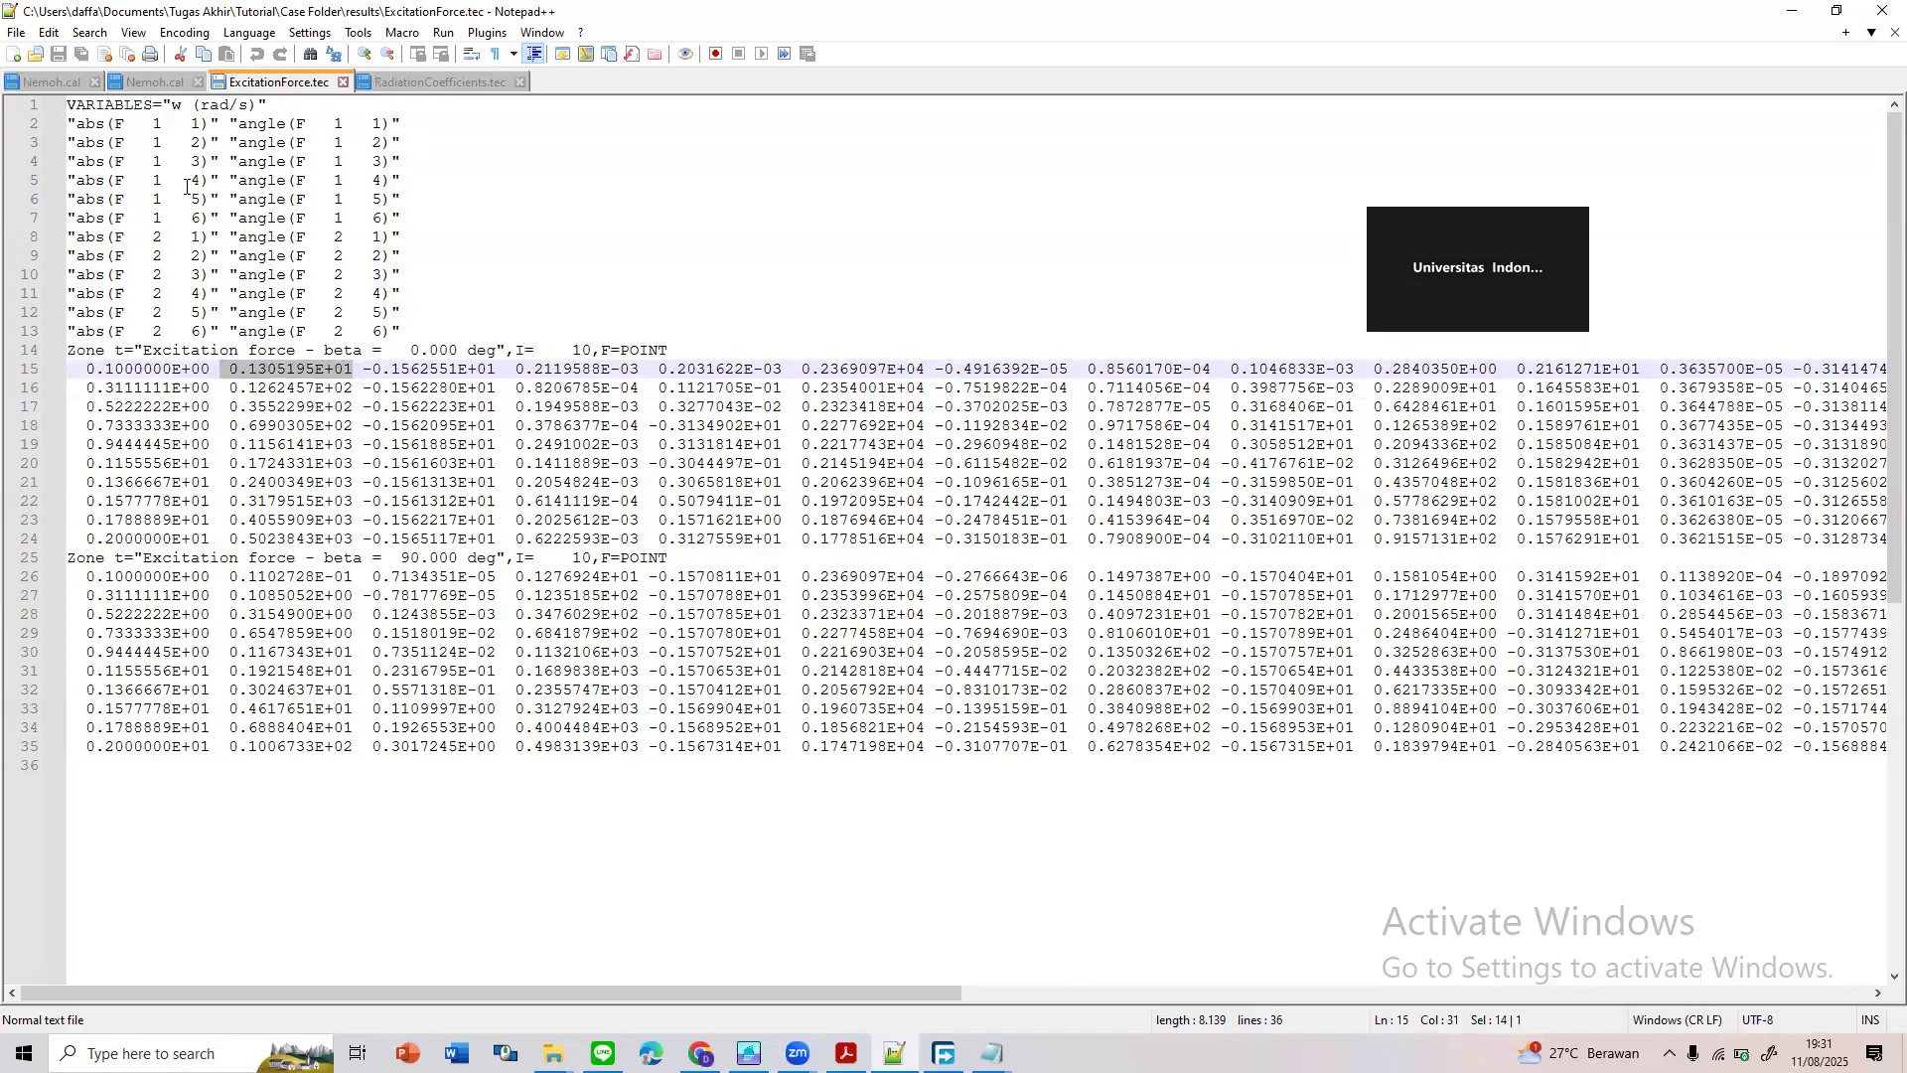
pyautogui.moveTo(107, 123); pyautogui.dragTo(211, 123)
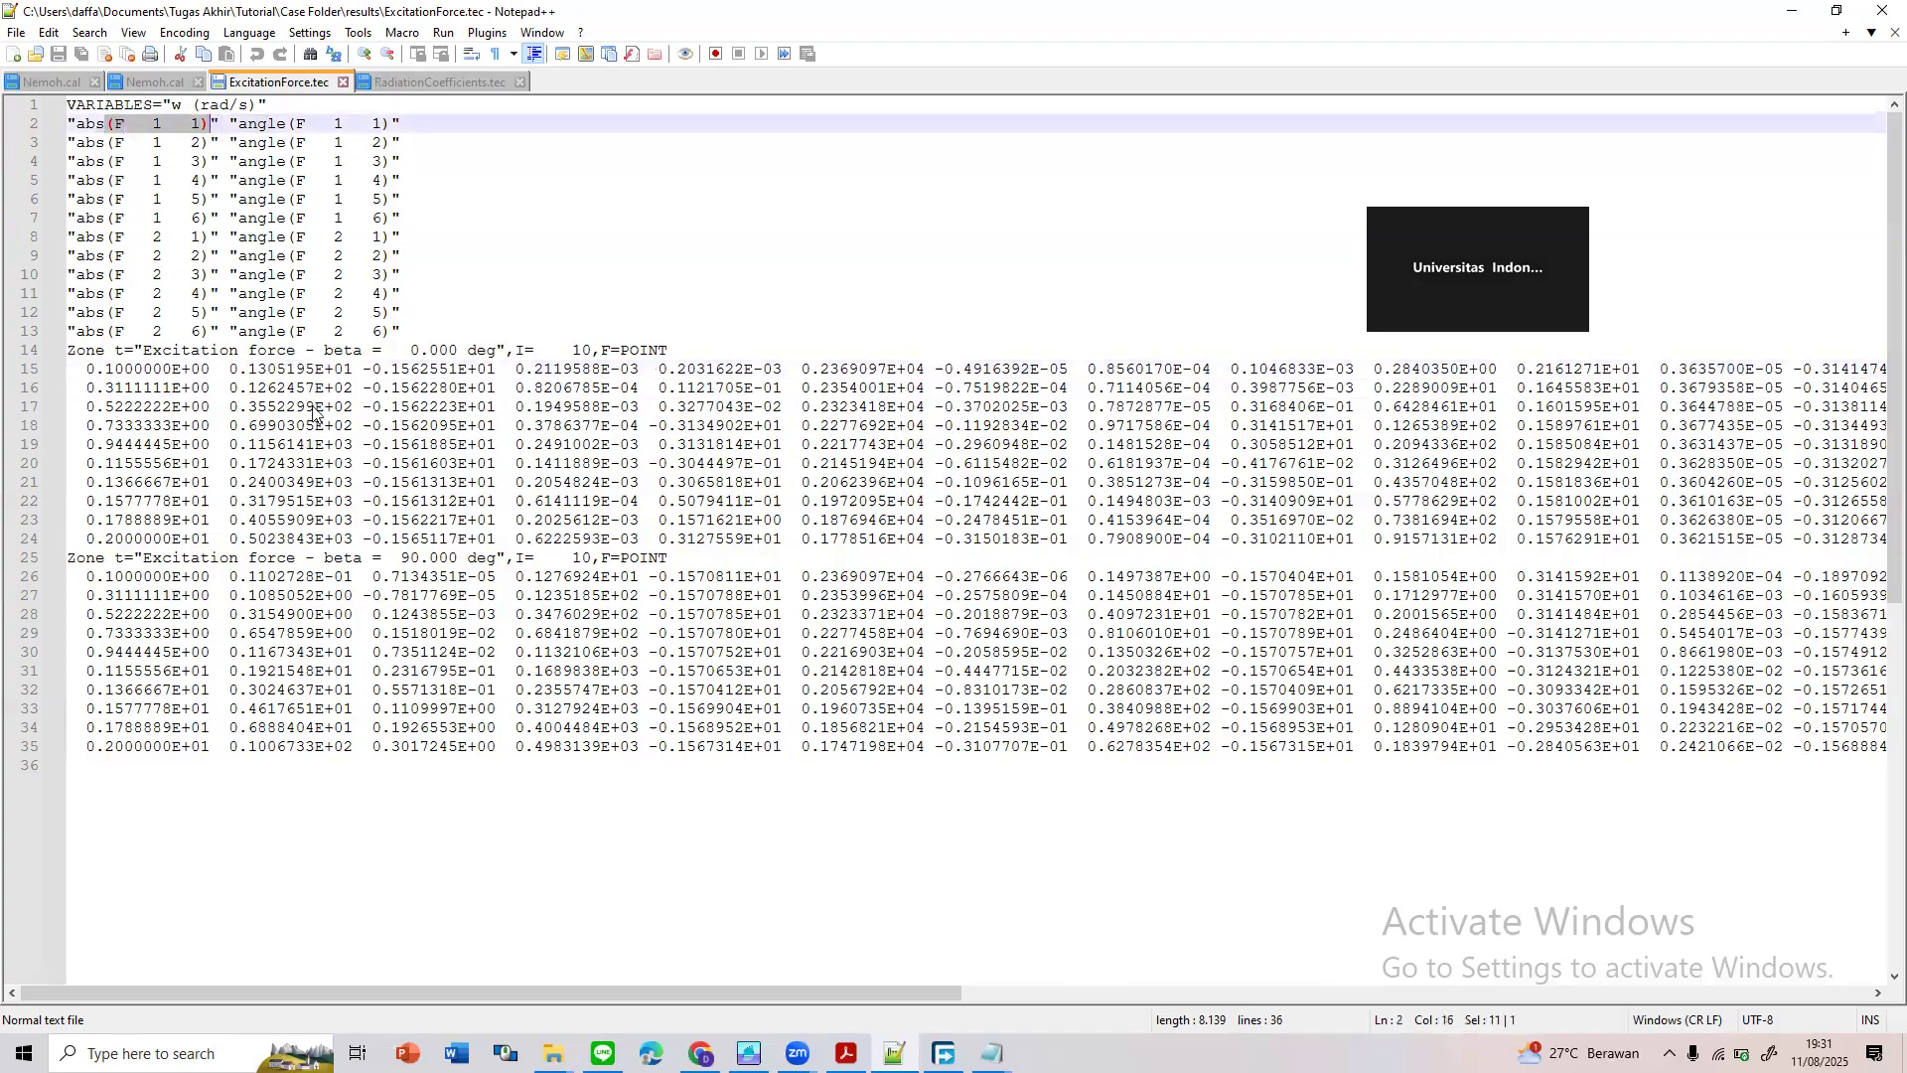
pyautogui.moveTo(365, 371); pyautogui.dragTo(494, 371)
pyautogui.moveTo(238, 124); pyautogui.dragTo(383, 123)
pyautogui.moveTo(514, 370); pyautogui.dragTo(641, 371)
pyautogui.moveTo(77, 142); pyautogui.dragTo(228, 144)
pyautogui.moveTo(656, 369); pyautogui.dragTo(784, 369)
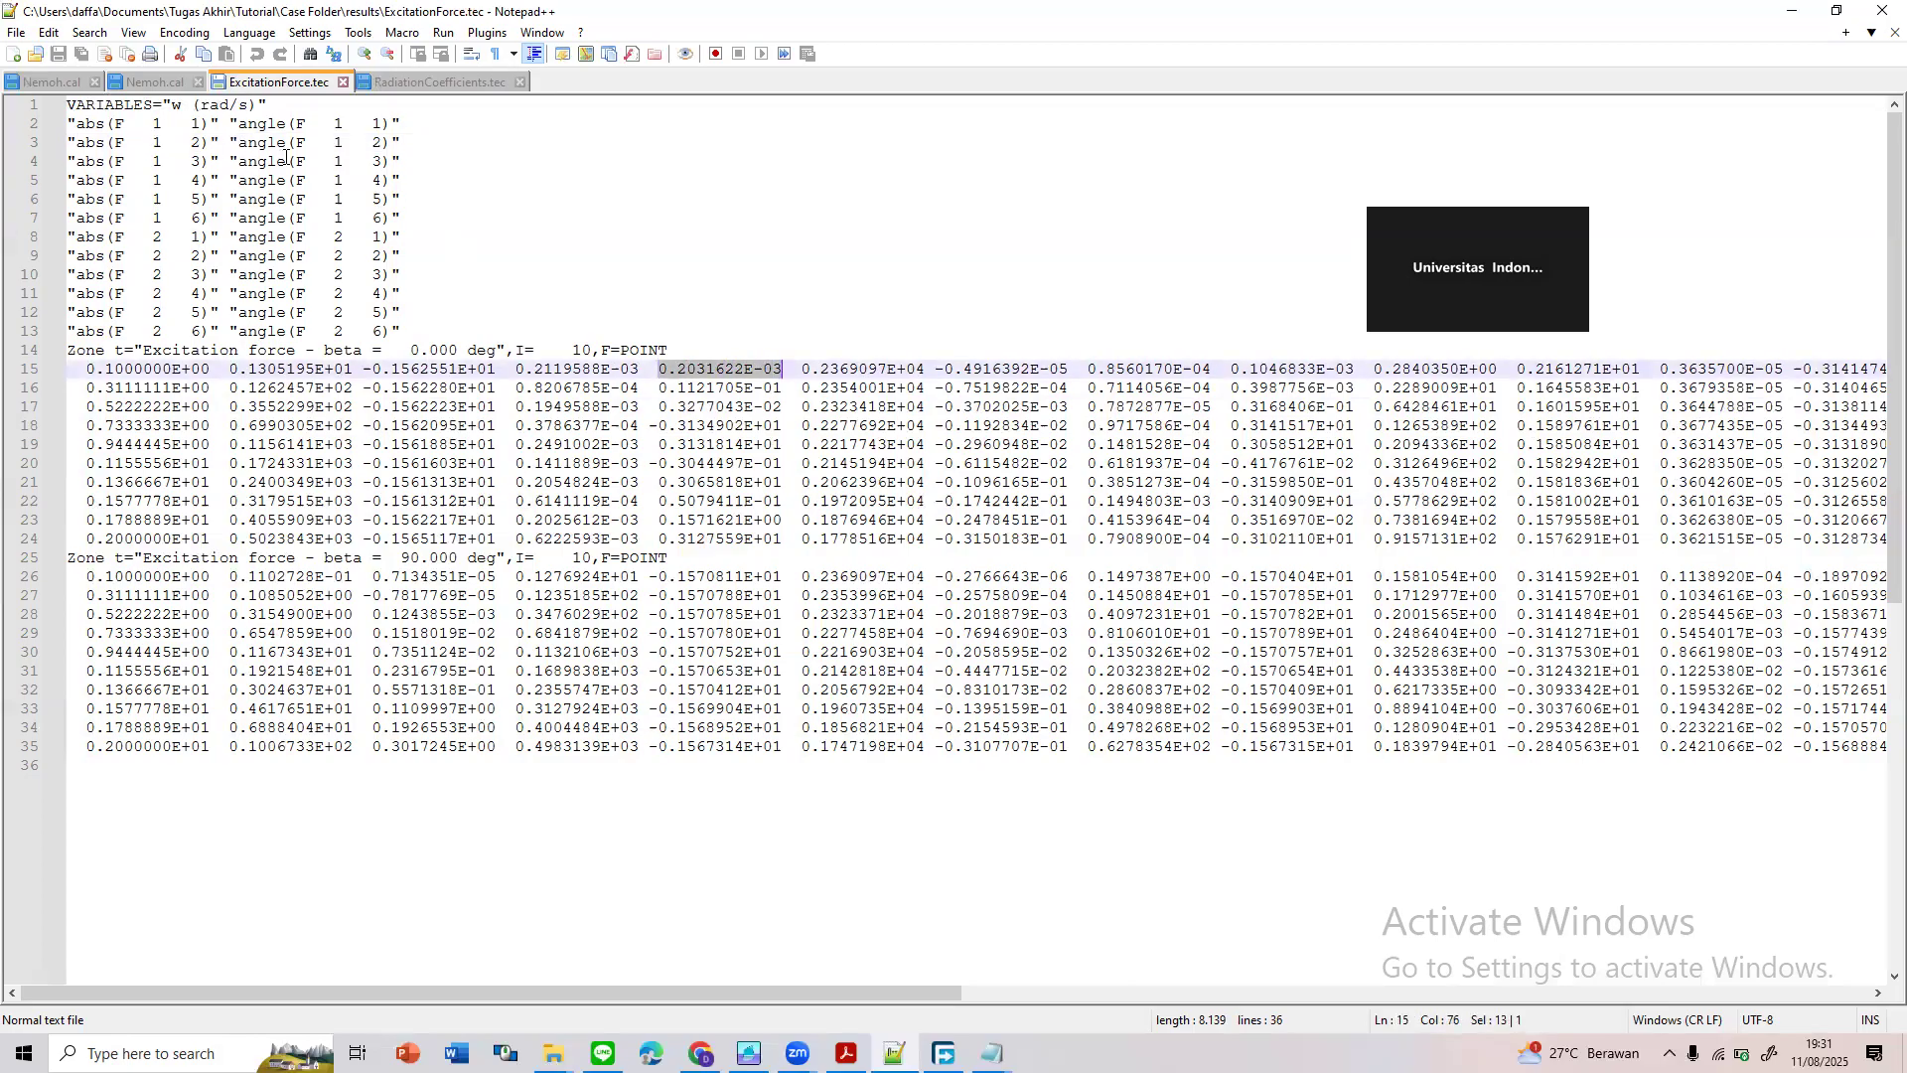
pyautogui.moveTo(248, 144); pyautogui.dragTo(400, 144)
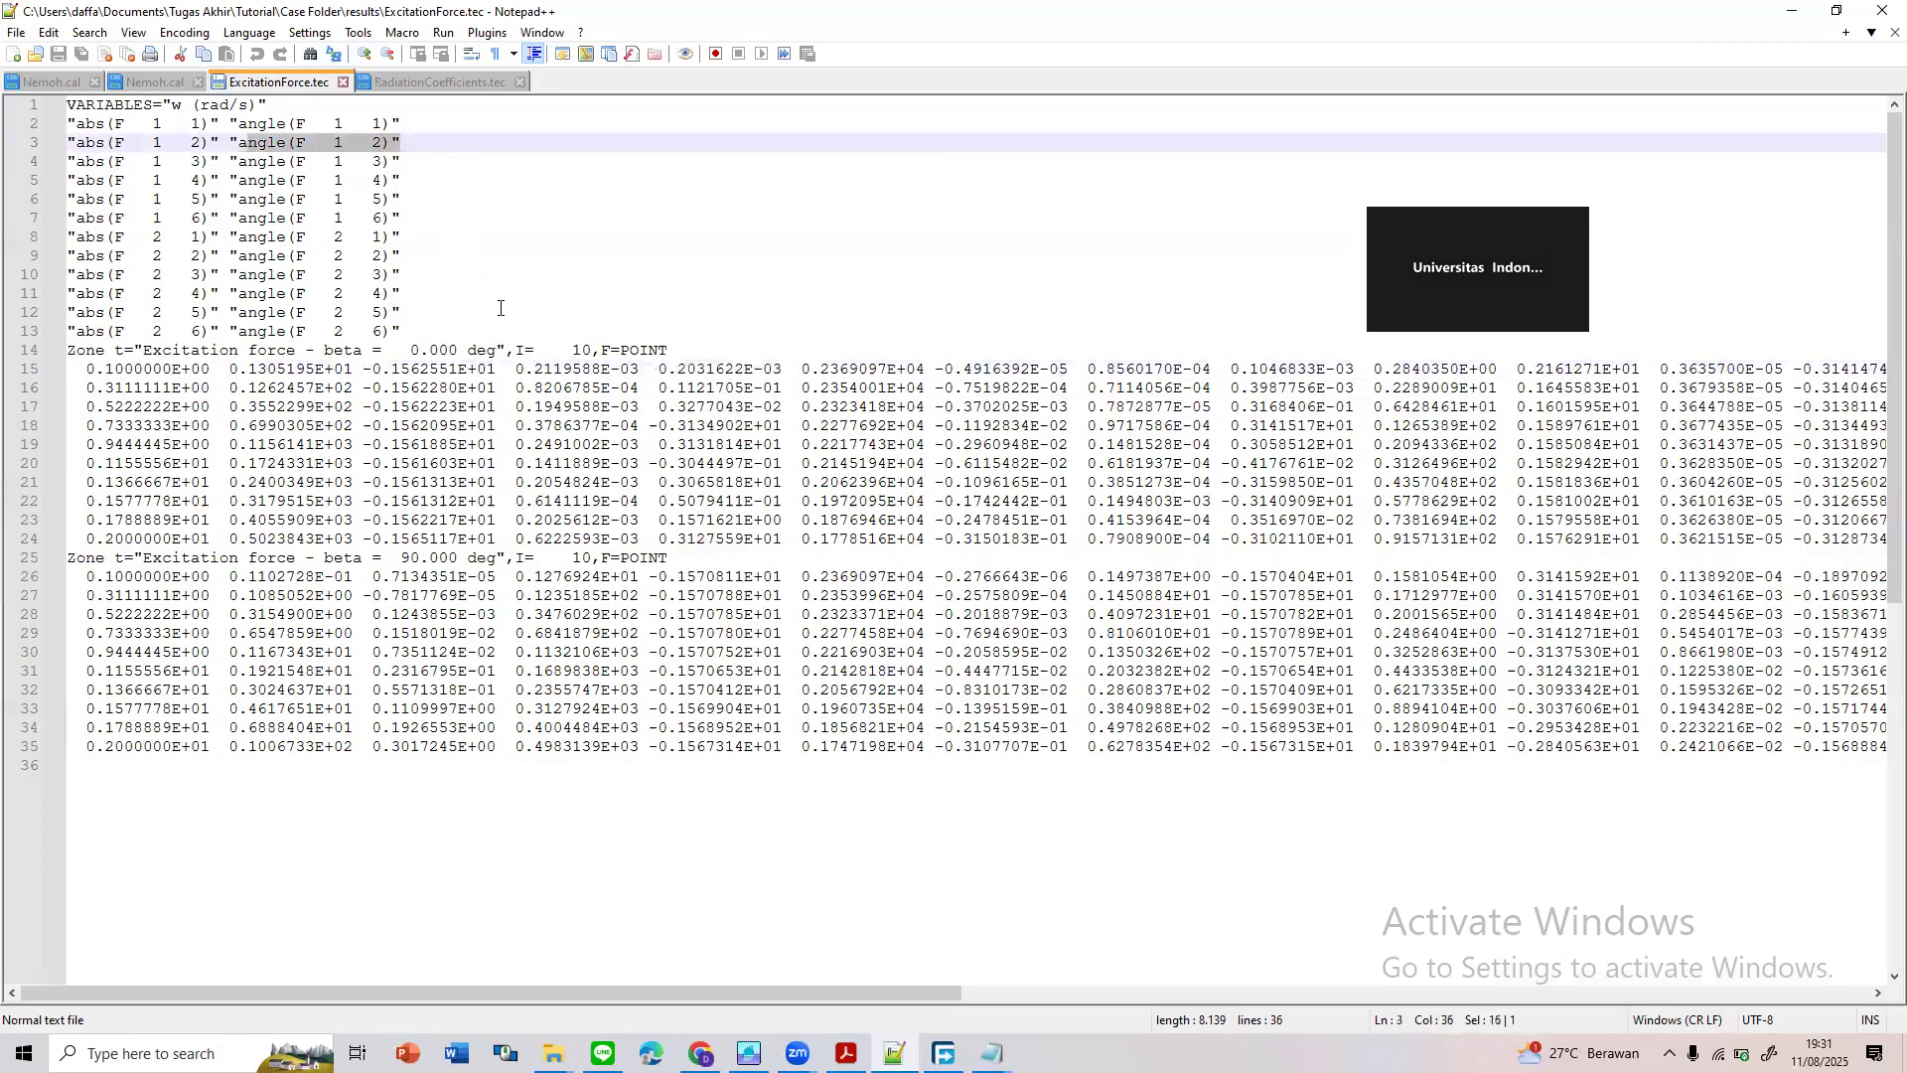
# Compare the heading of the 0-degree excitation force zone with that of the 90-degree zone
pyautogui.click(487, 568)
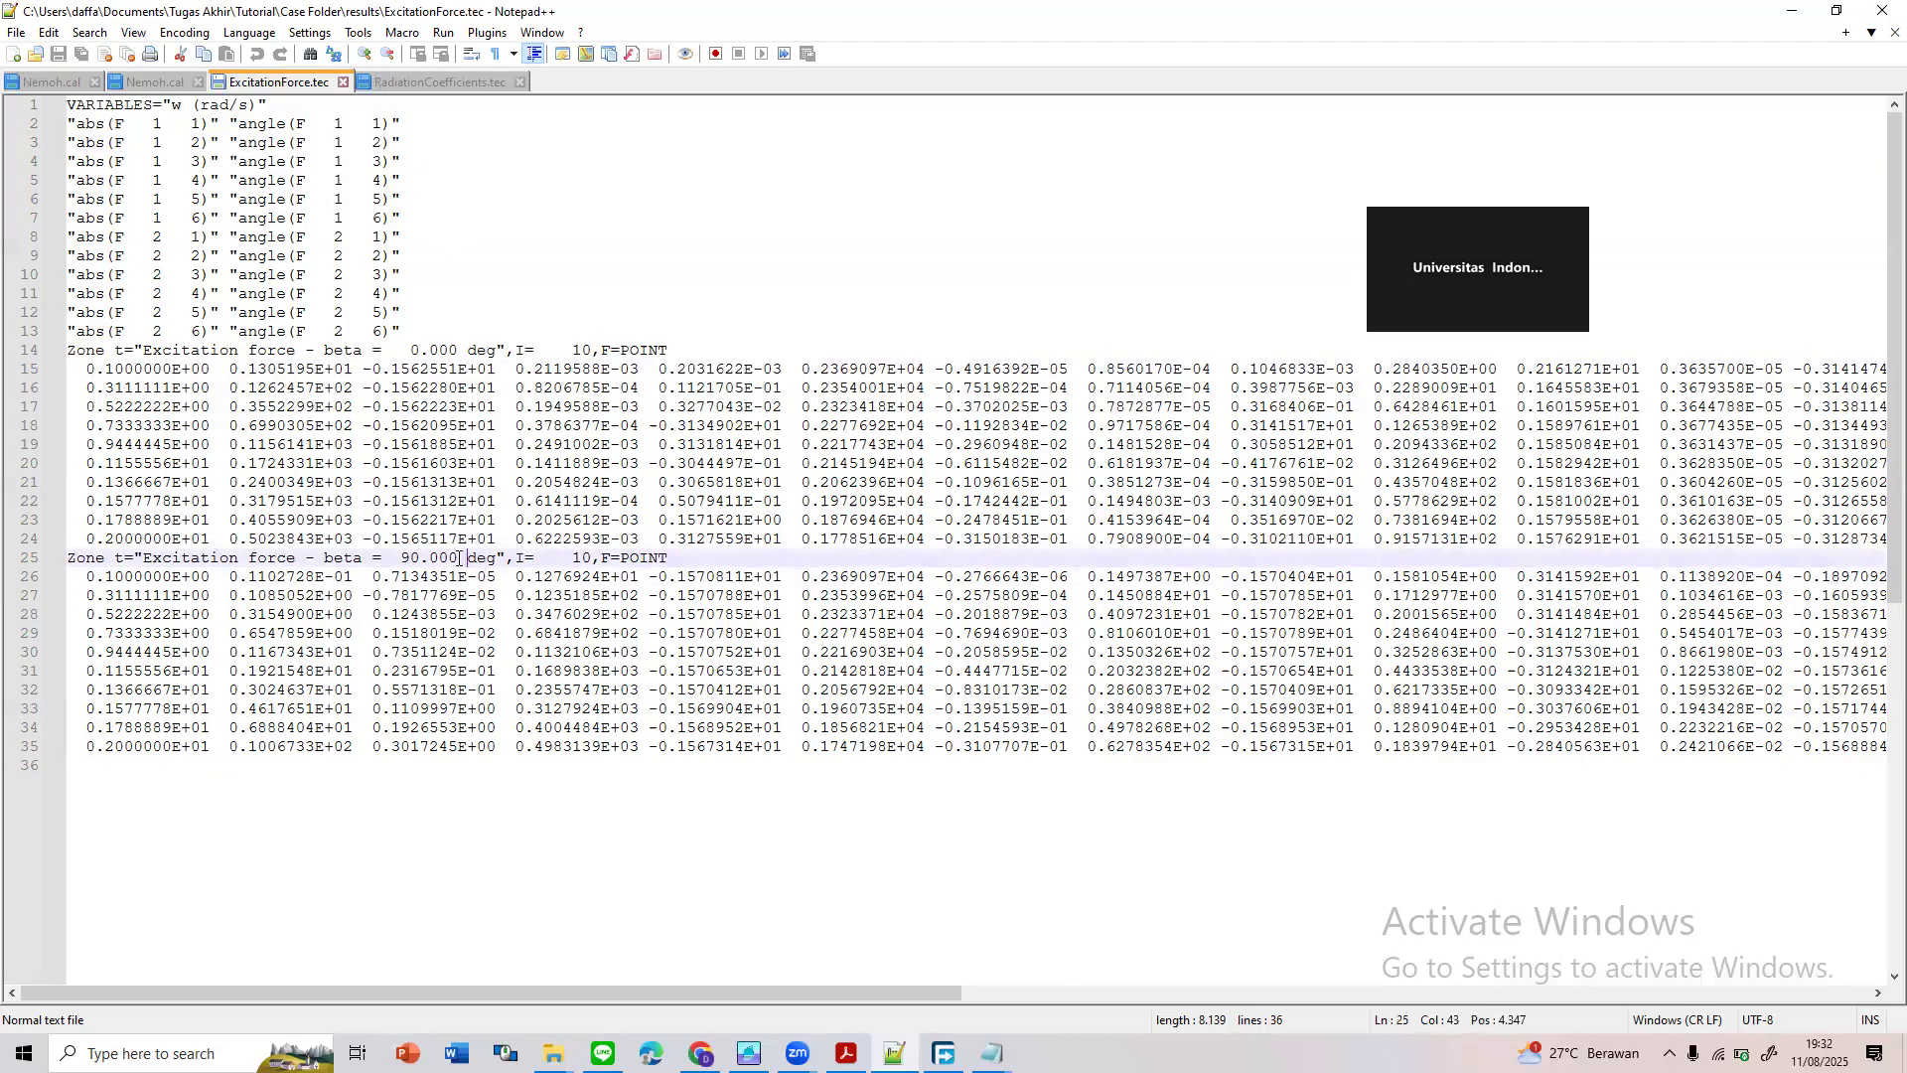
pyautogui.moveTo(463, 350); pyautogui.dragTo(338, 317)
pyautogui.moveTo(458, 539); pyautogui.dragTo(326, 595)
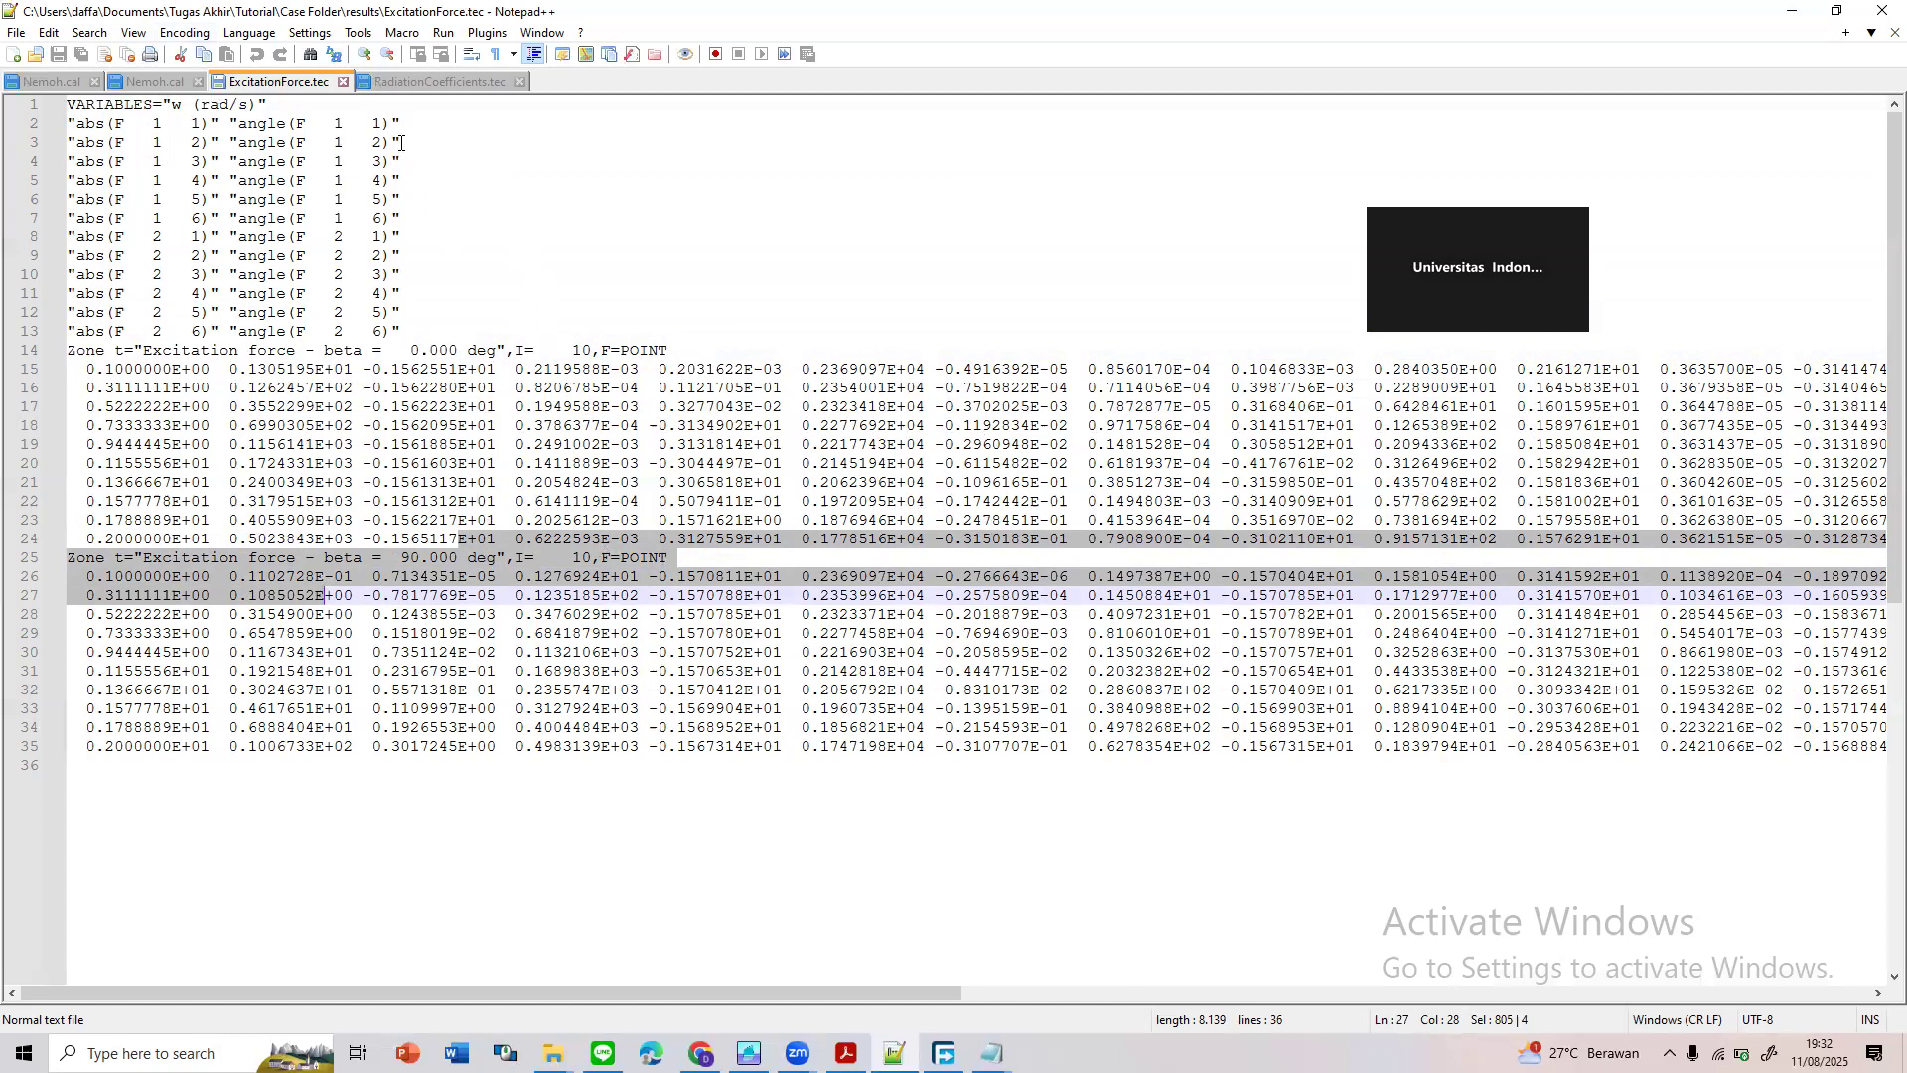
# Append copies of the abs and angle variable names for F 1 2 and F 1 3 to the F 1 1 line
pyautogui.moveTo(405, 127); pyautogui.dragTo(229, 147)
pyautogui.moveTo(427, 141); pyautogui.dragTo(70, 141)
pyautogui.hotkey('ctrl', 'c')
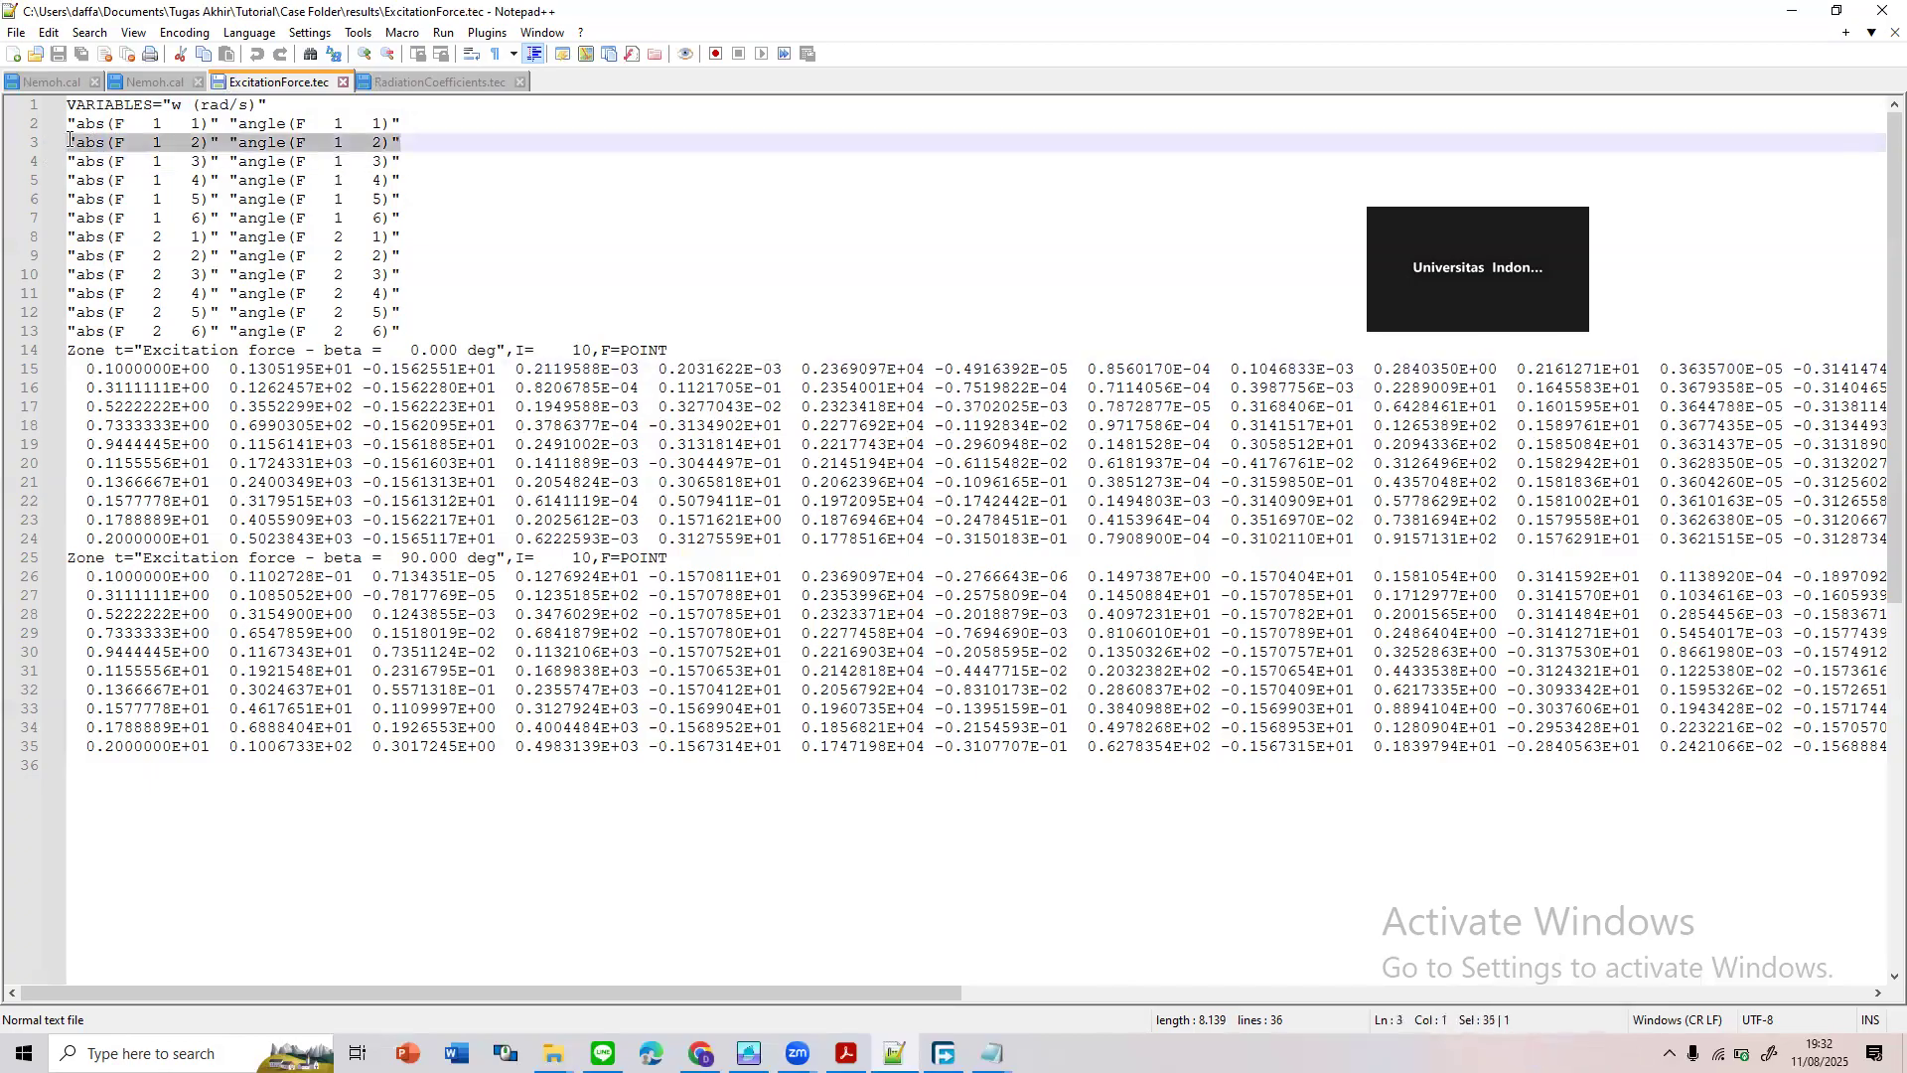
pyautogui.moveTo(394, 100); pyautogui.dragTo(435, 115)
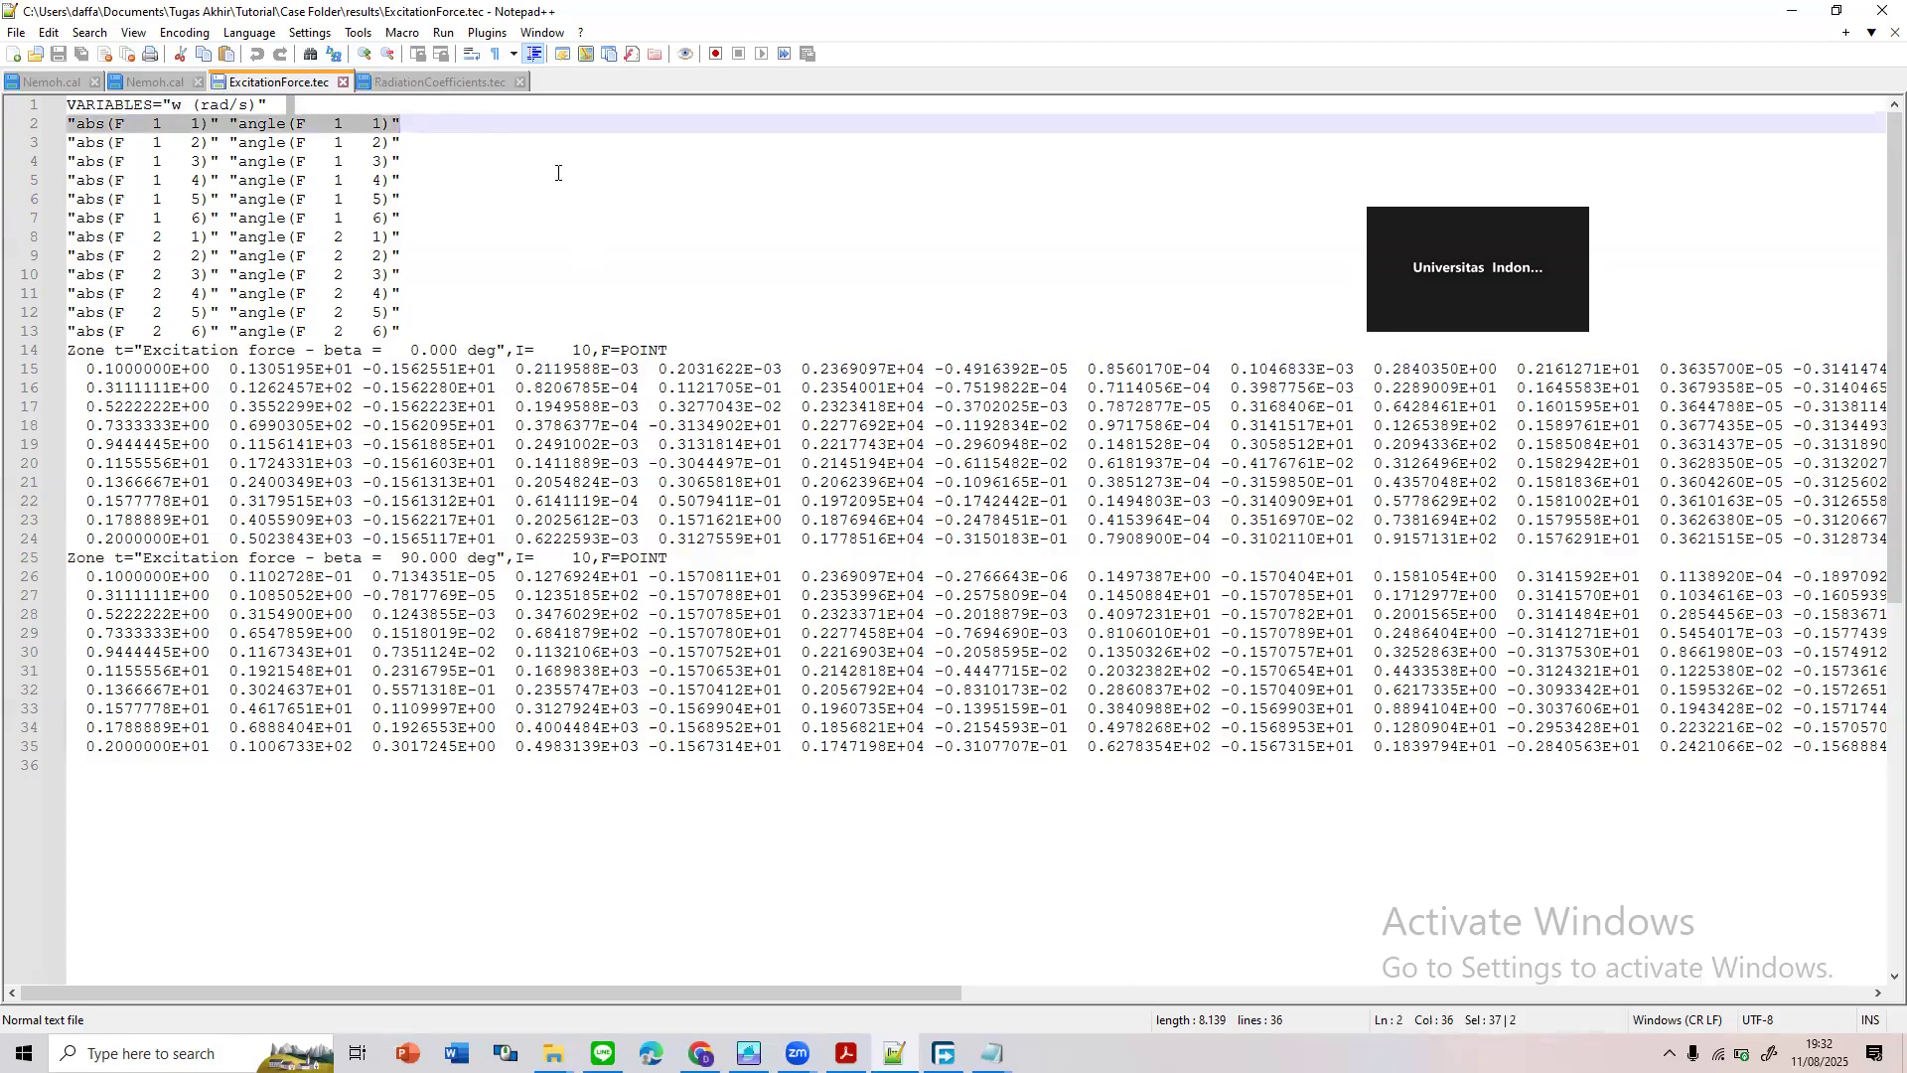
pyautogui.click(488, 130)
pyautogui.hotkey('ctrl', 'v')
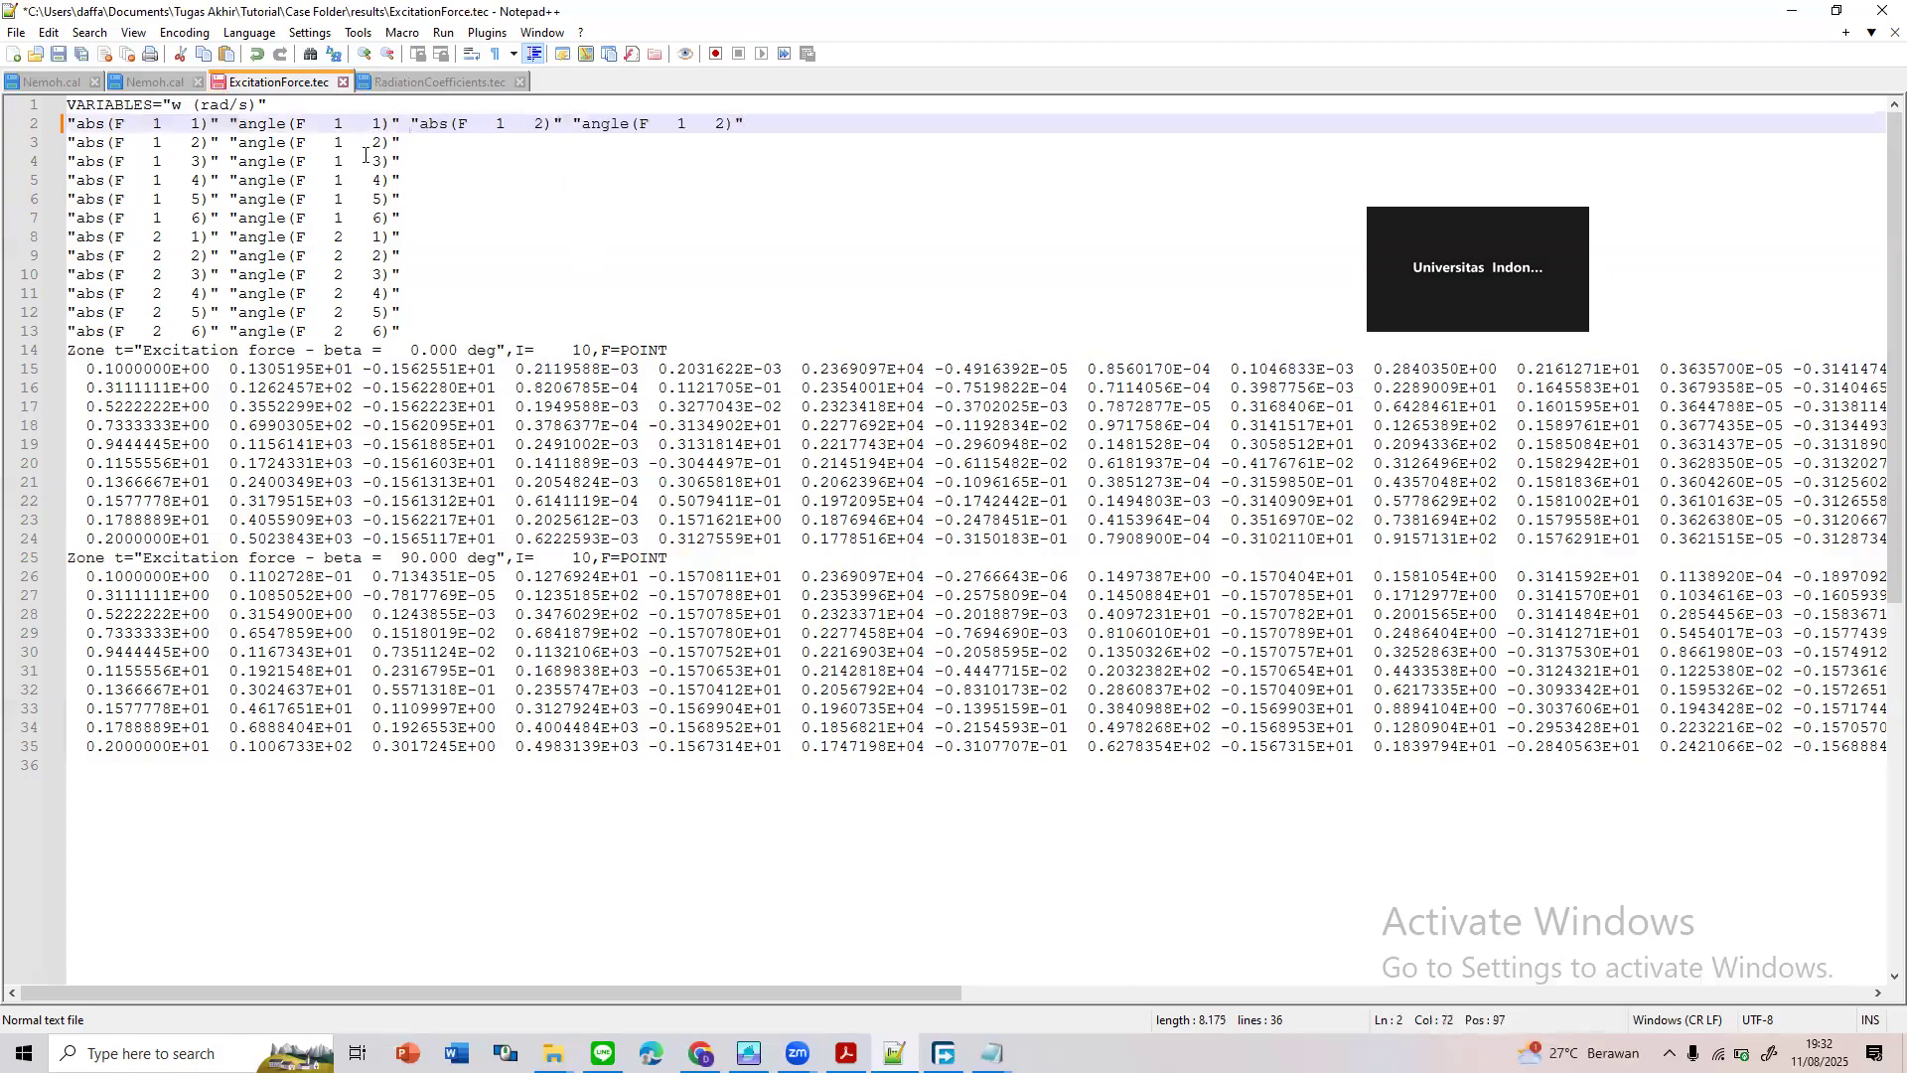
pyautogui.moveTo(408, 161); pyautogui.dragTo(55, 168)
pyautogui.hotkey('ctrl', 'c')
pyautogui.click(775, 106)
pyautogui.click(764, 120)
pyautogui.hotkey('ctrl', 'v')
# Match the joined F 1 1 to F 1 3 variable names to the first-row values of the 0-degree zone
pyautogui.moveTo(325, 425); pyautogui.dragTo(421, 425)
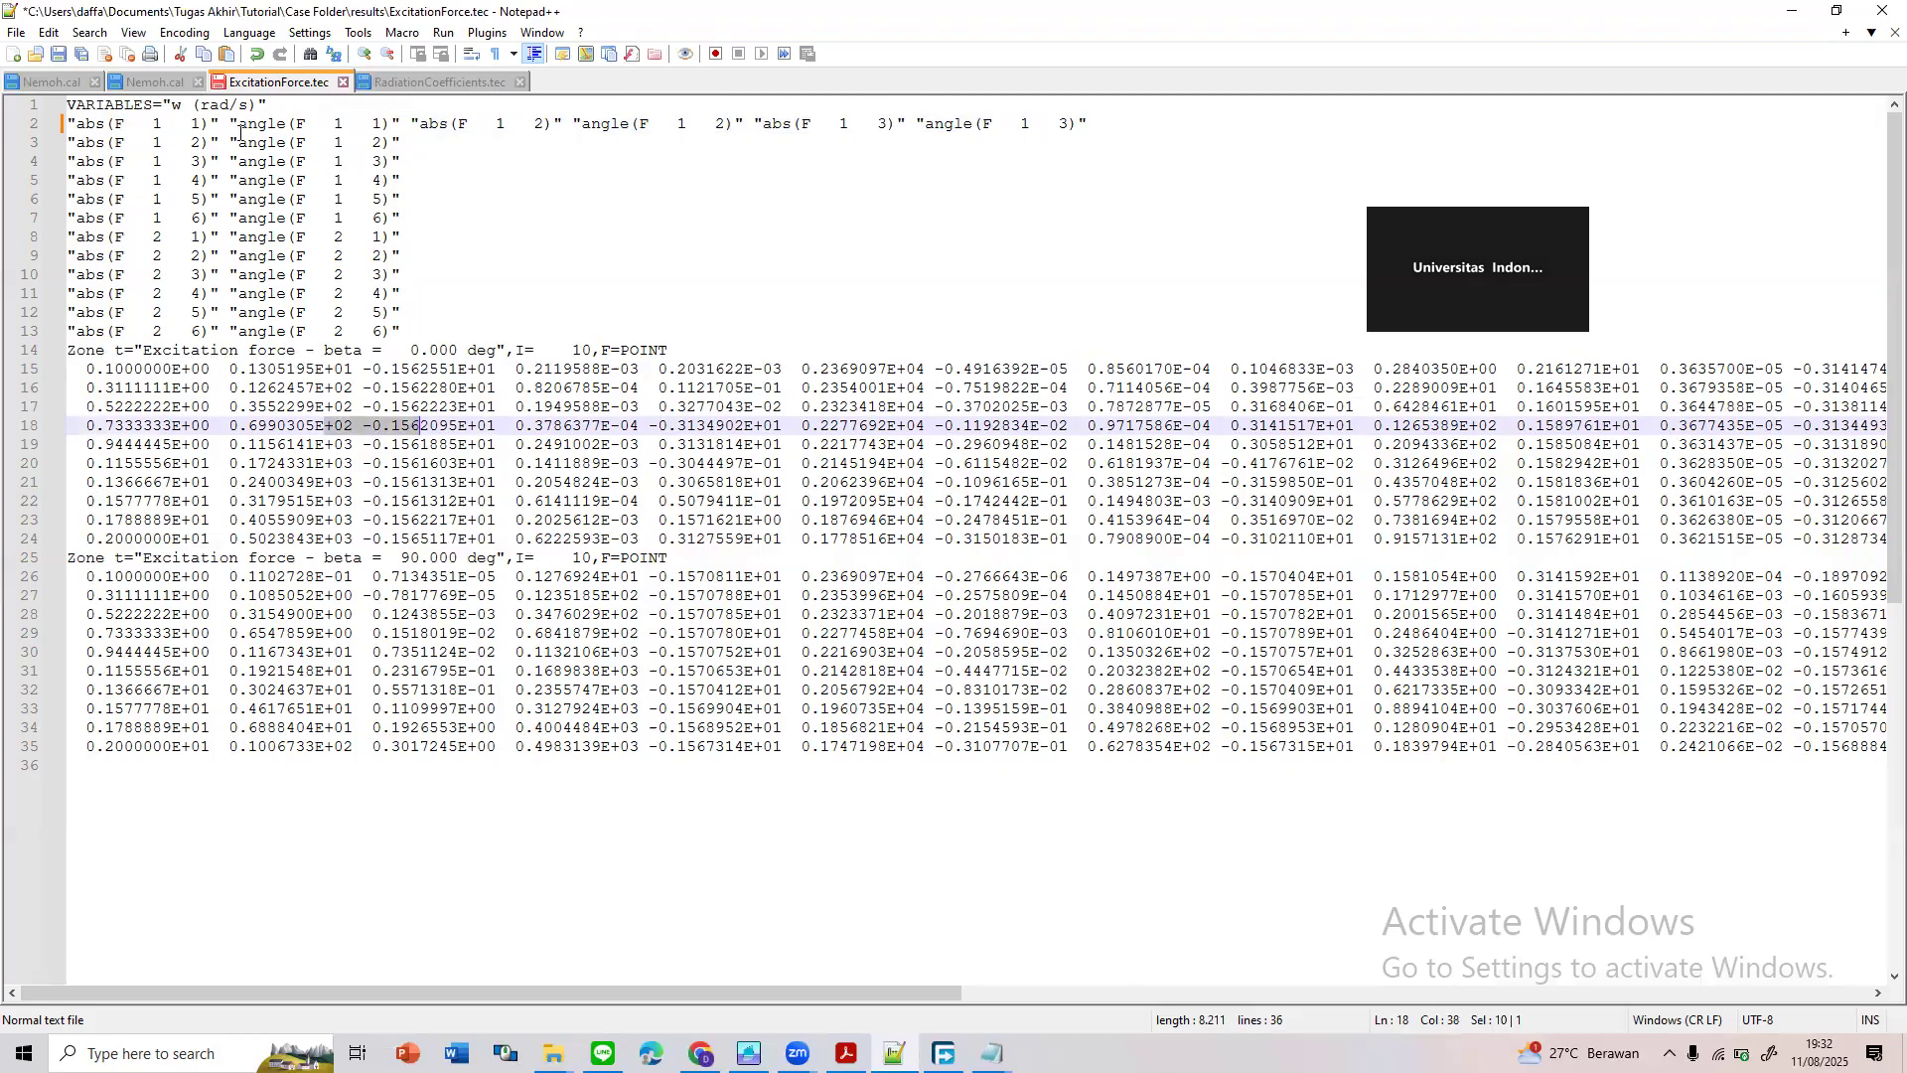
pyautogui.click(221, 369)
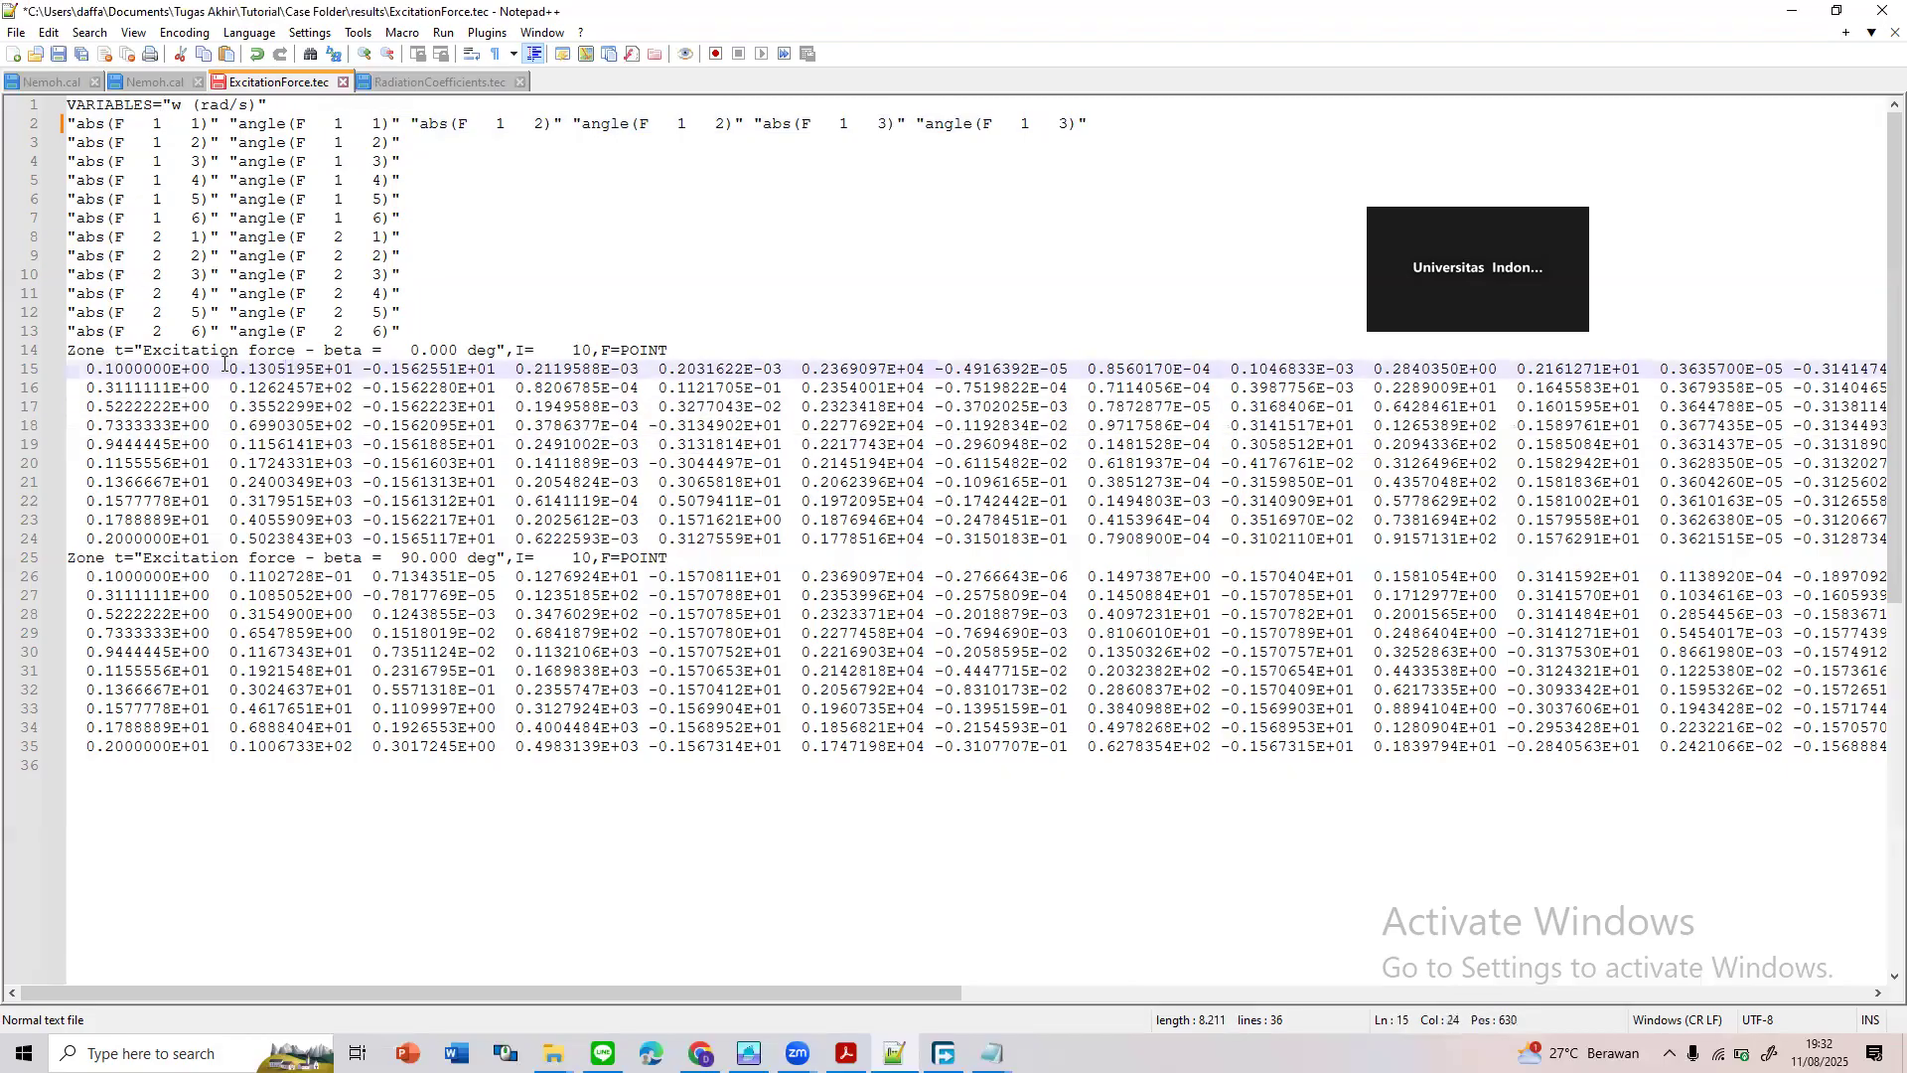
pyautogui.moveTo(220, 369); pyautogui.dragTo(1381, 371)
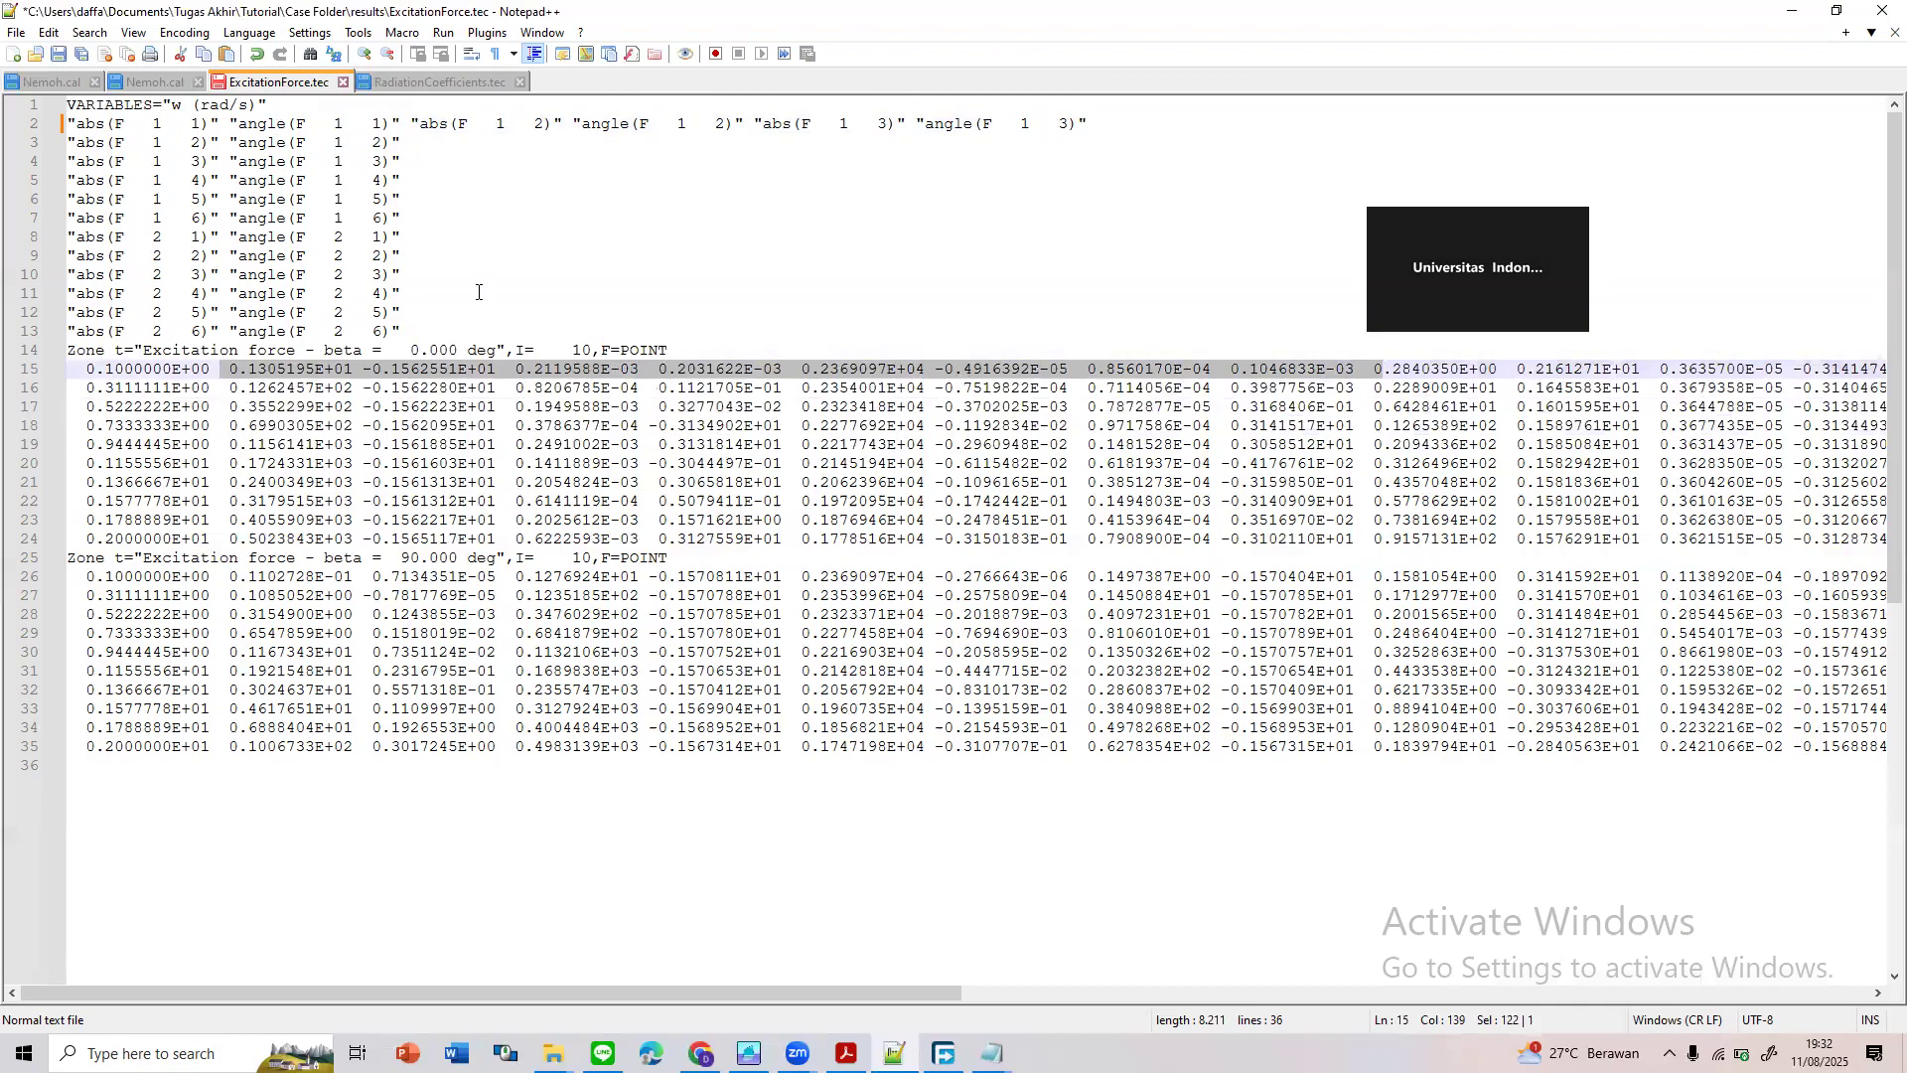
# Turn on word wrap and reduce the text size so the wrapped excitation force rows are easier to read
pyautogui.click(474, 56)
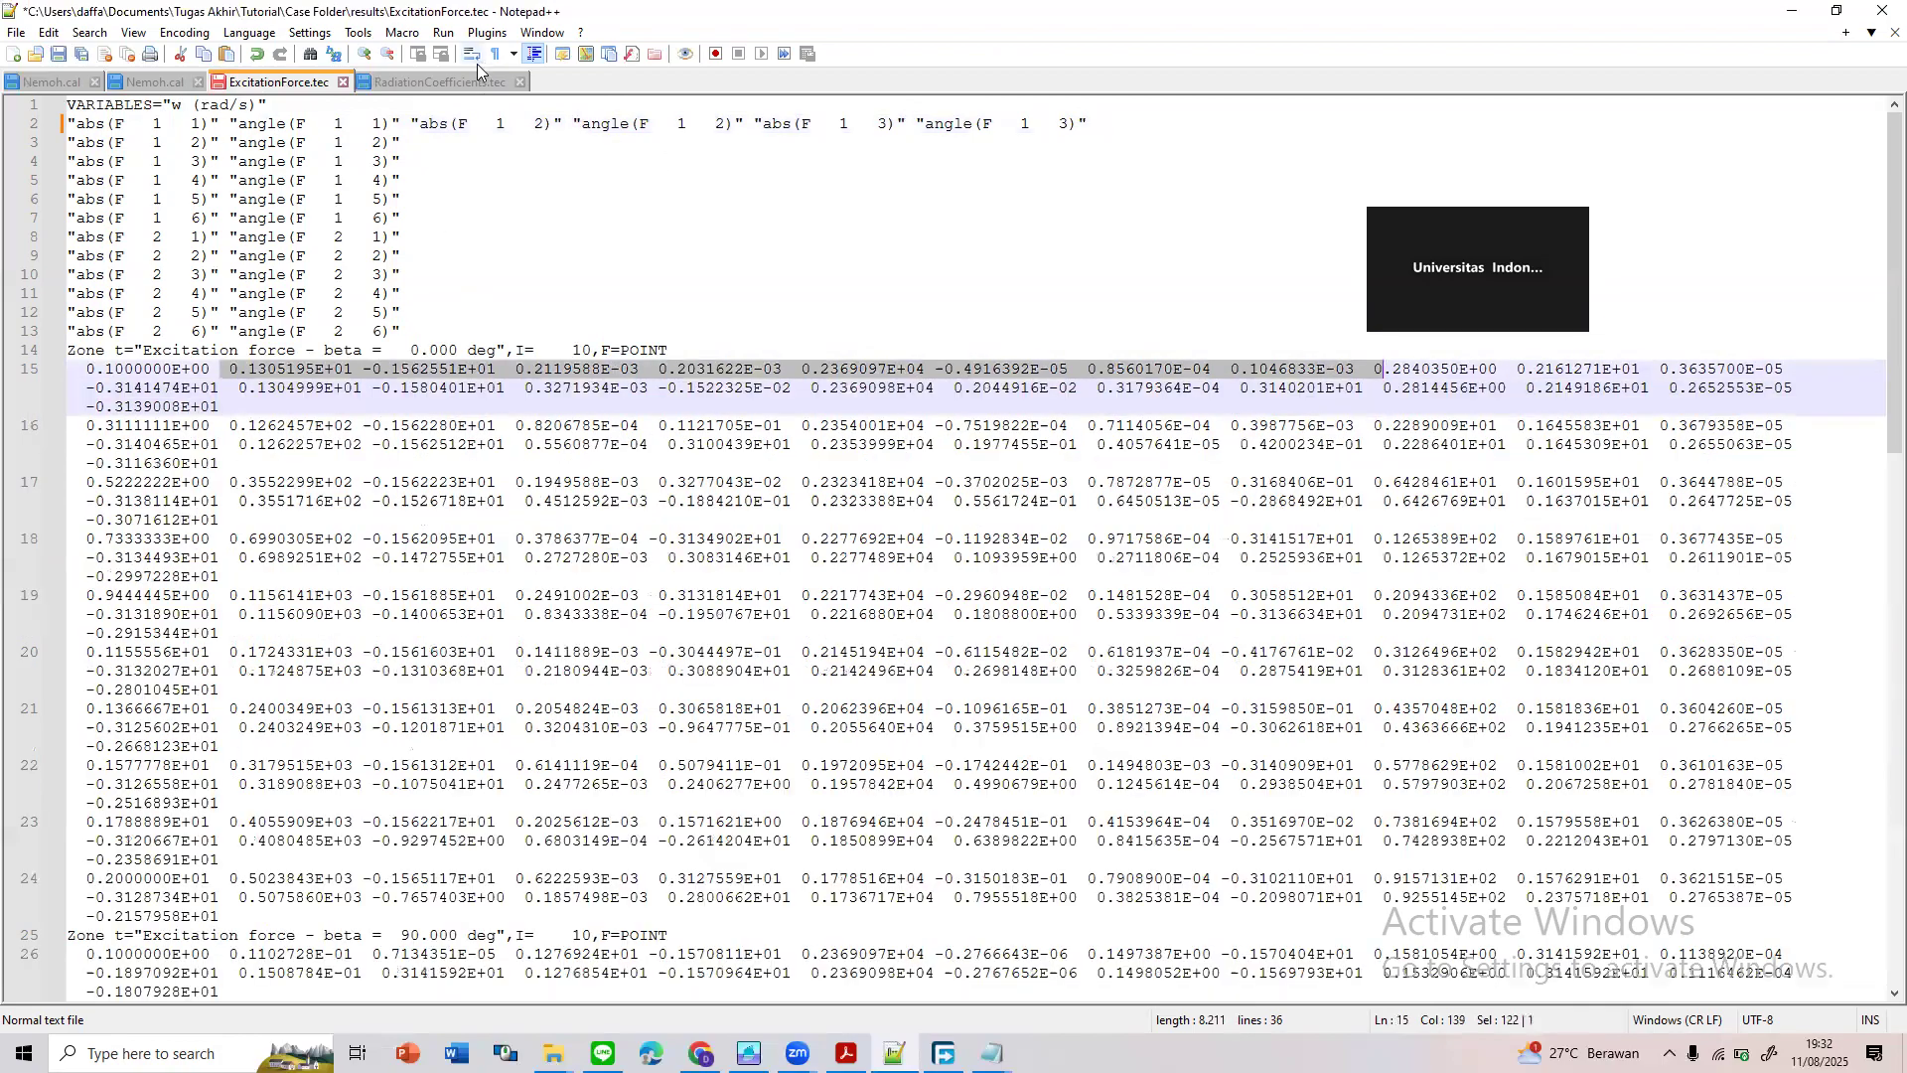
pyautogui.scroll(-6, 571, 380)
pyautogui.scroll(6, 577, 479)
pyautogui.scroll(-1, 439, 602)
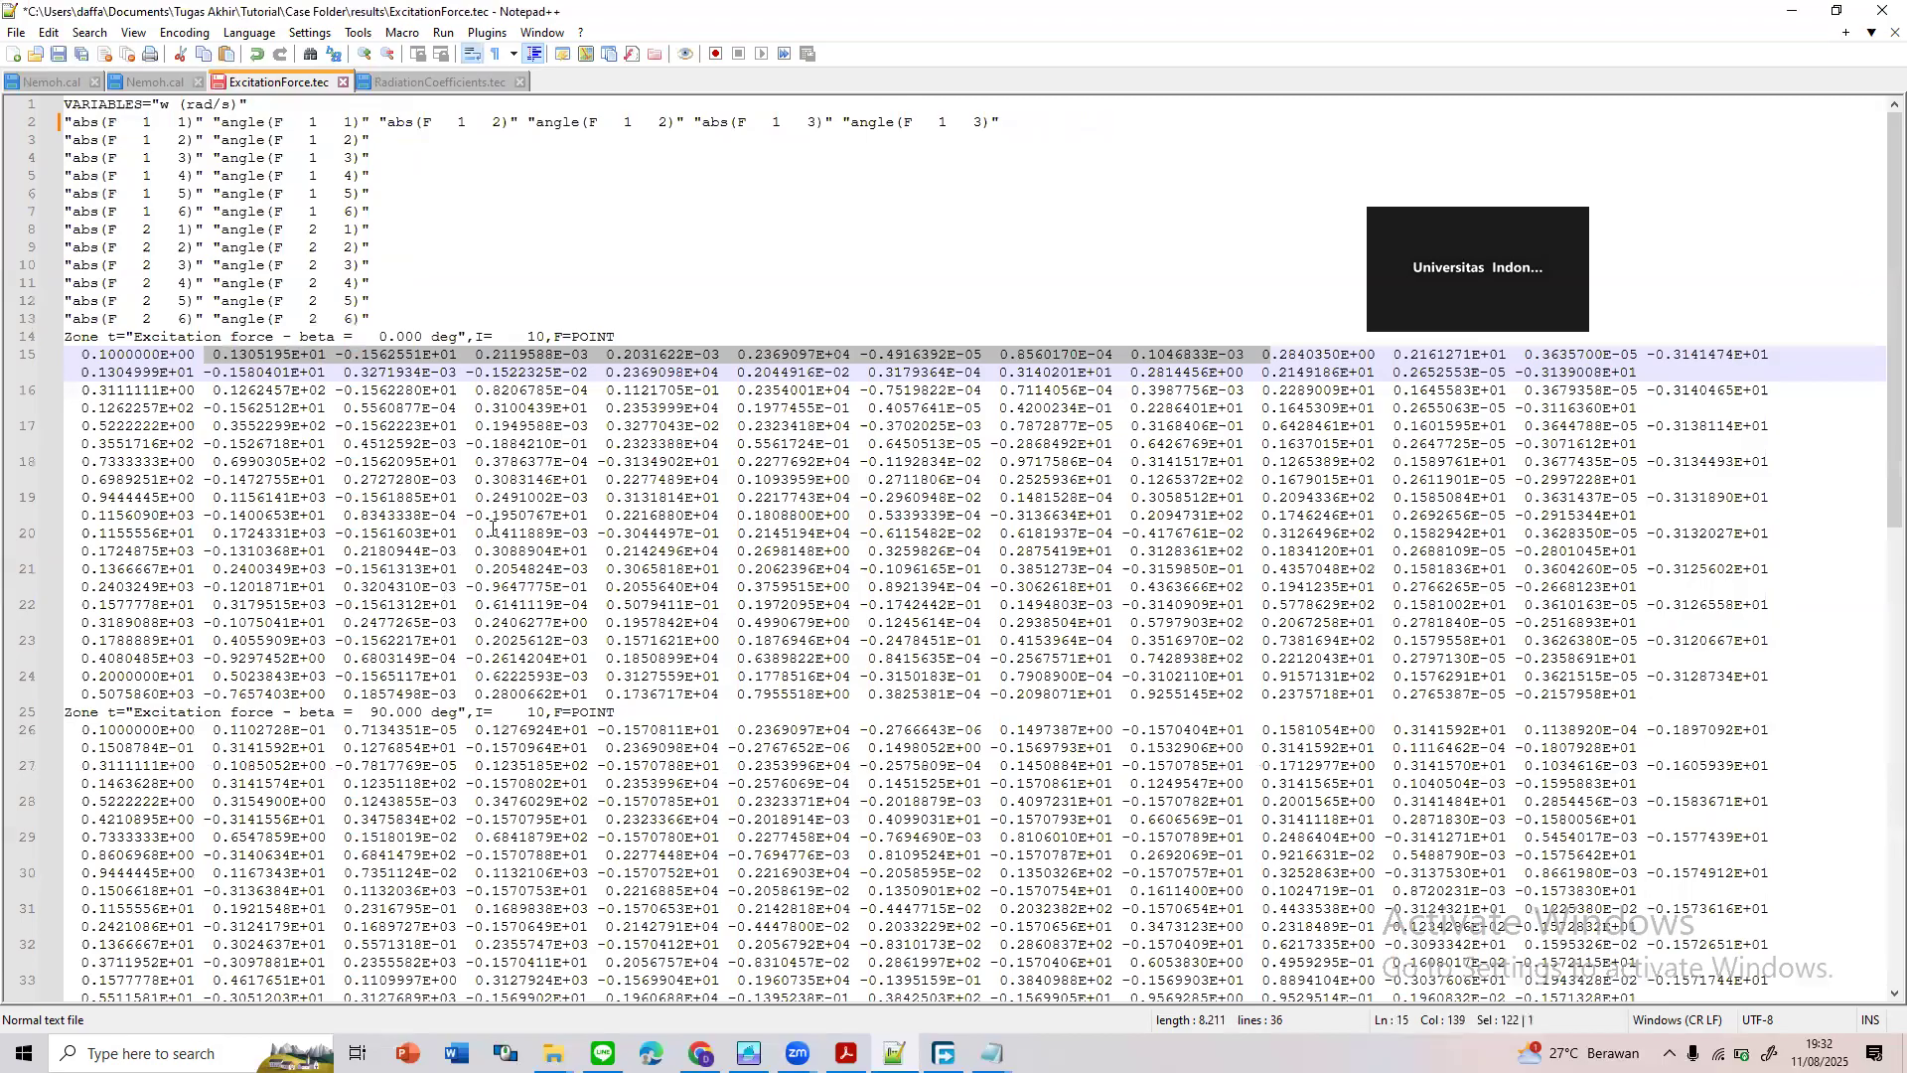
pyautogui.scroll(-1, 492, 527)
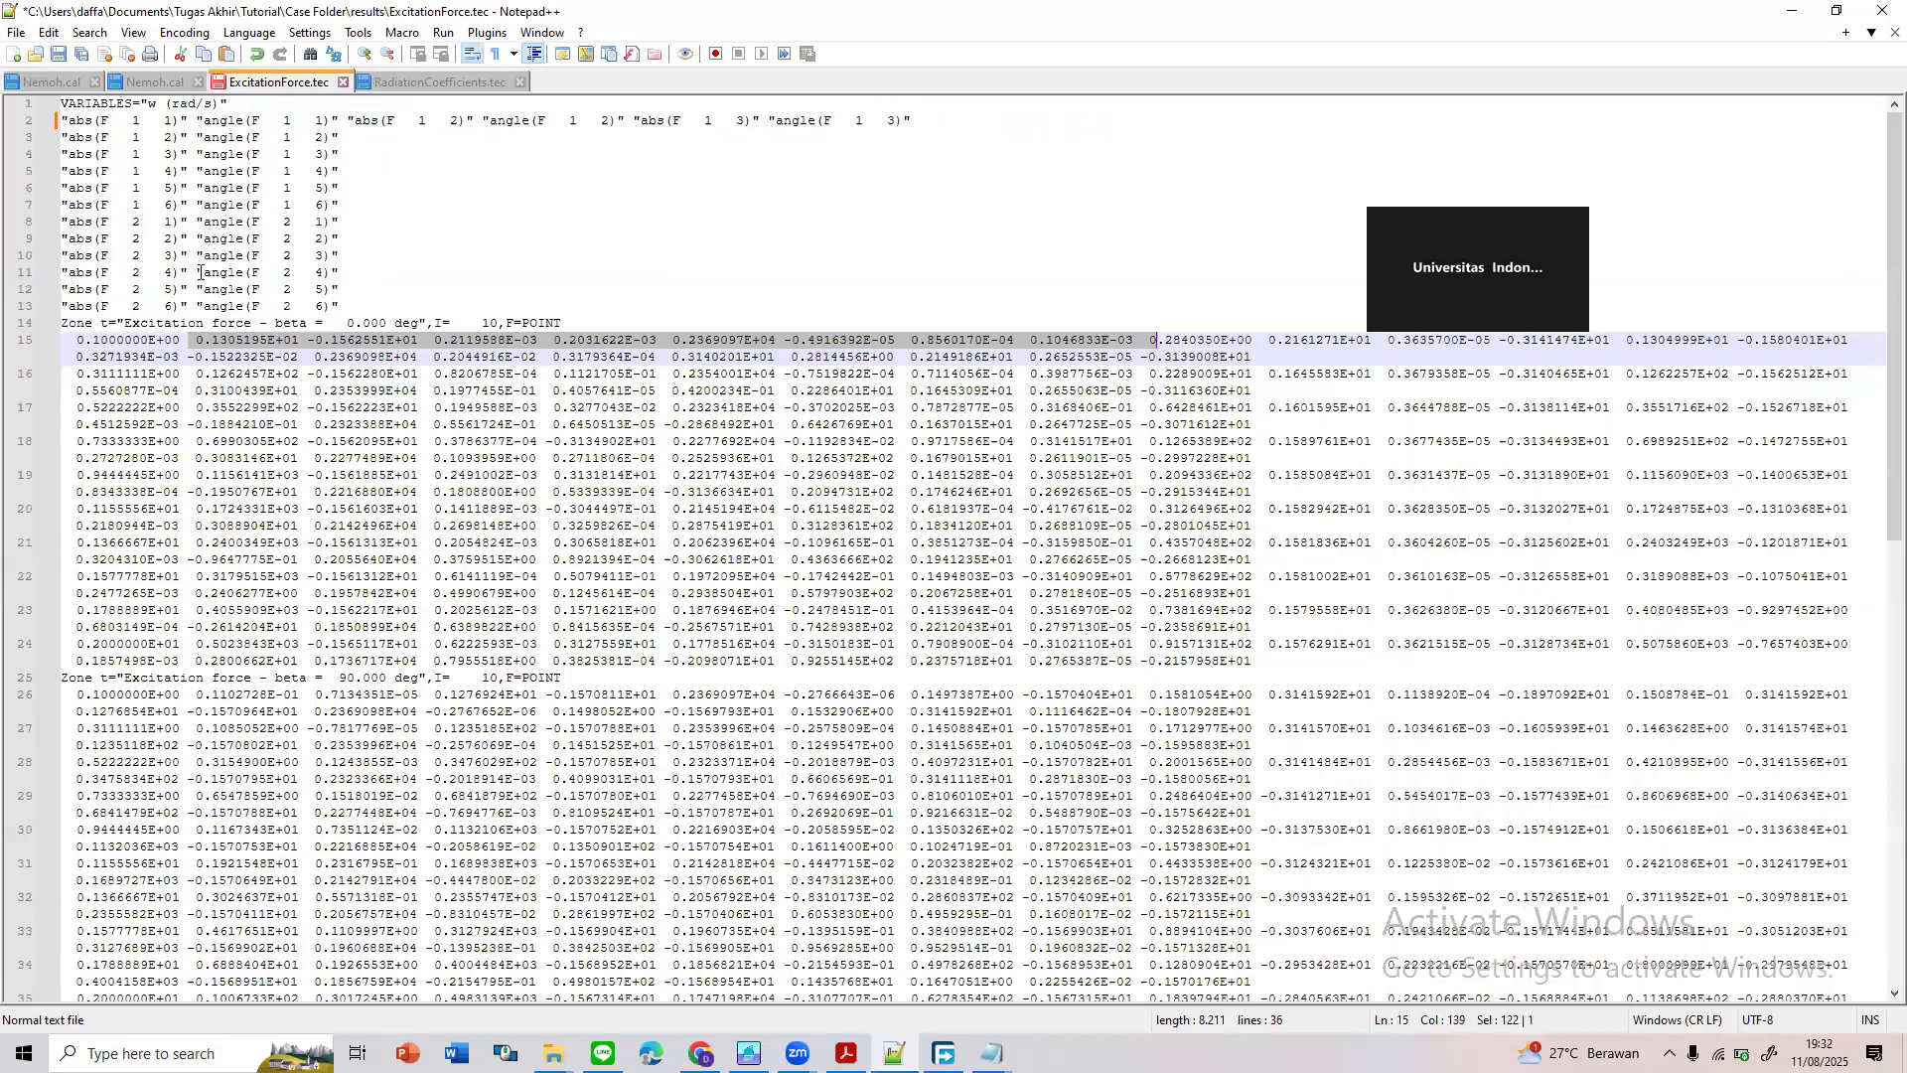
# Switch to RadiationCoefficients.tec and examine its variable names and the motion zones of body 1
pyautogui.click(460, 87)
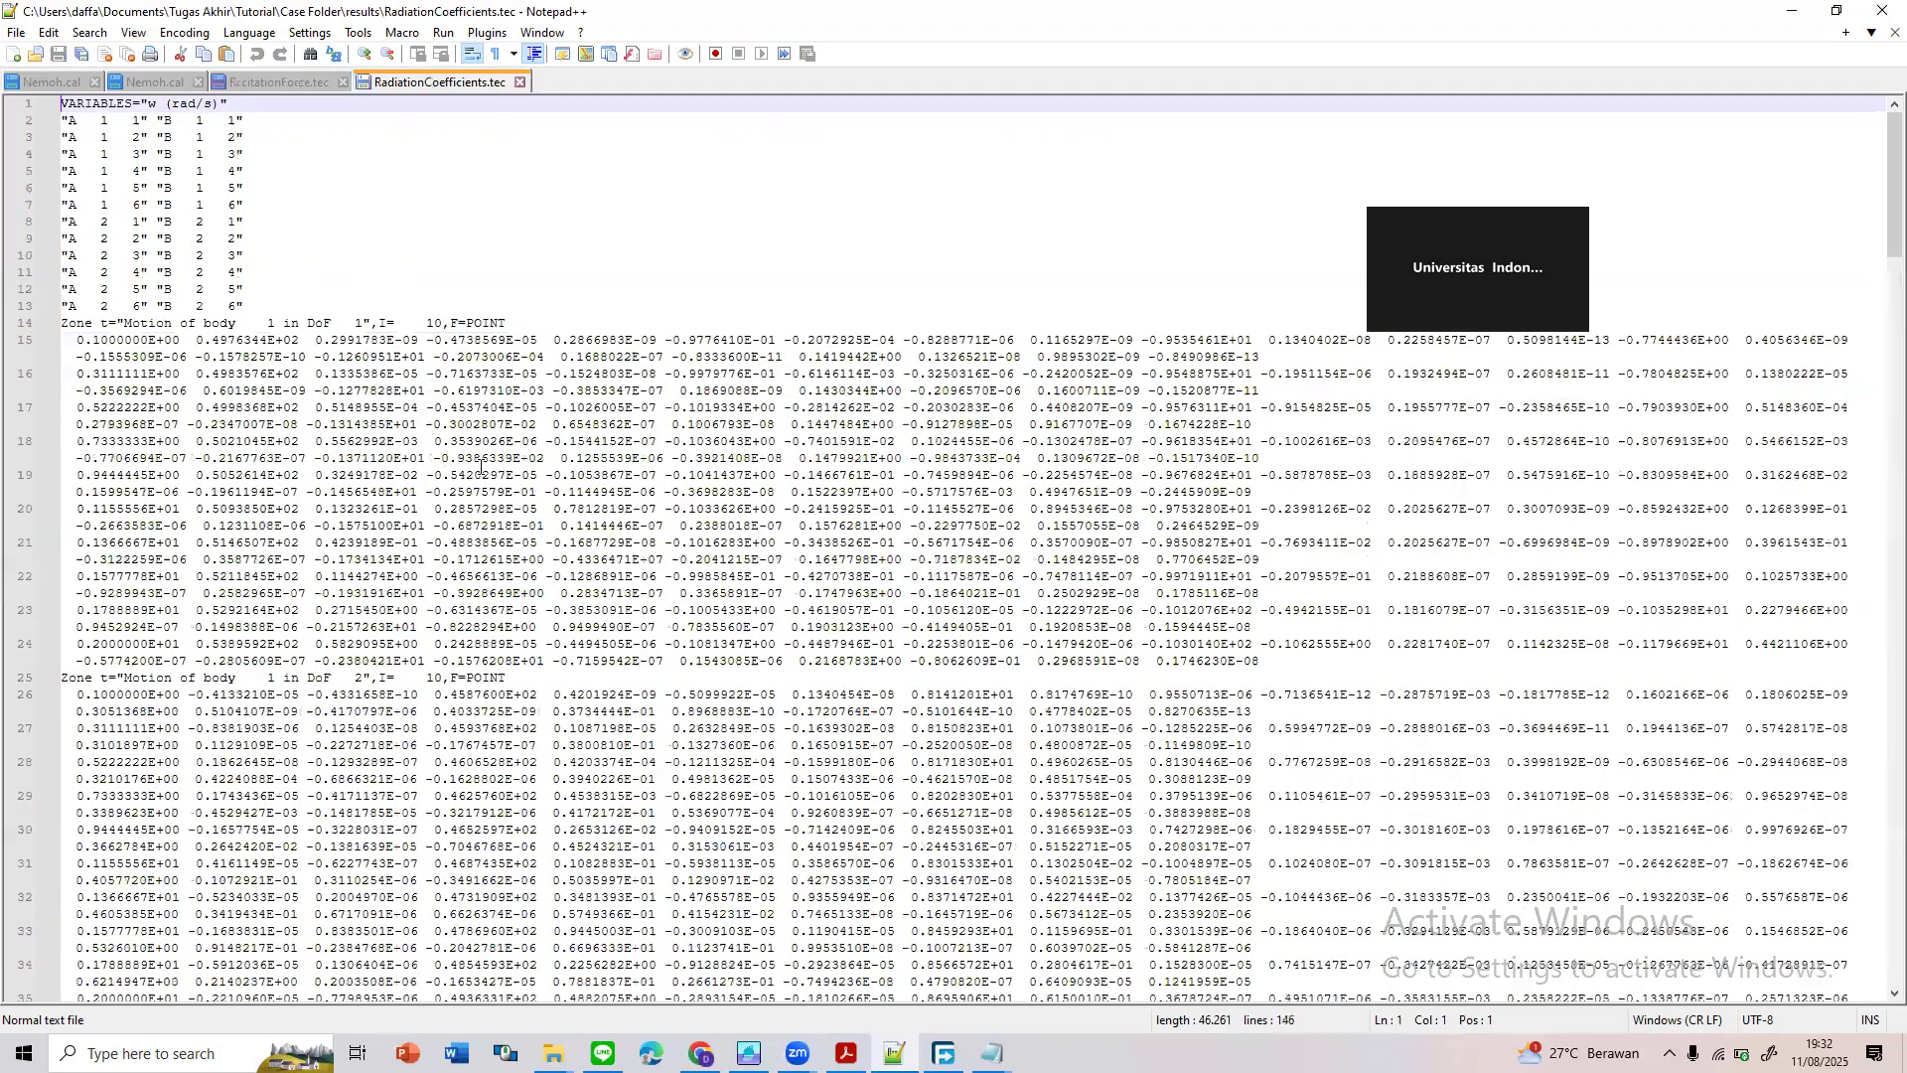
pyautogui.click(181, 375)
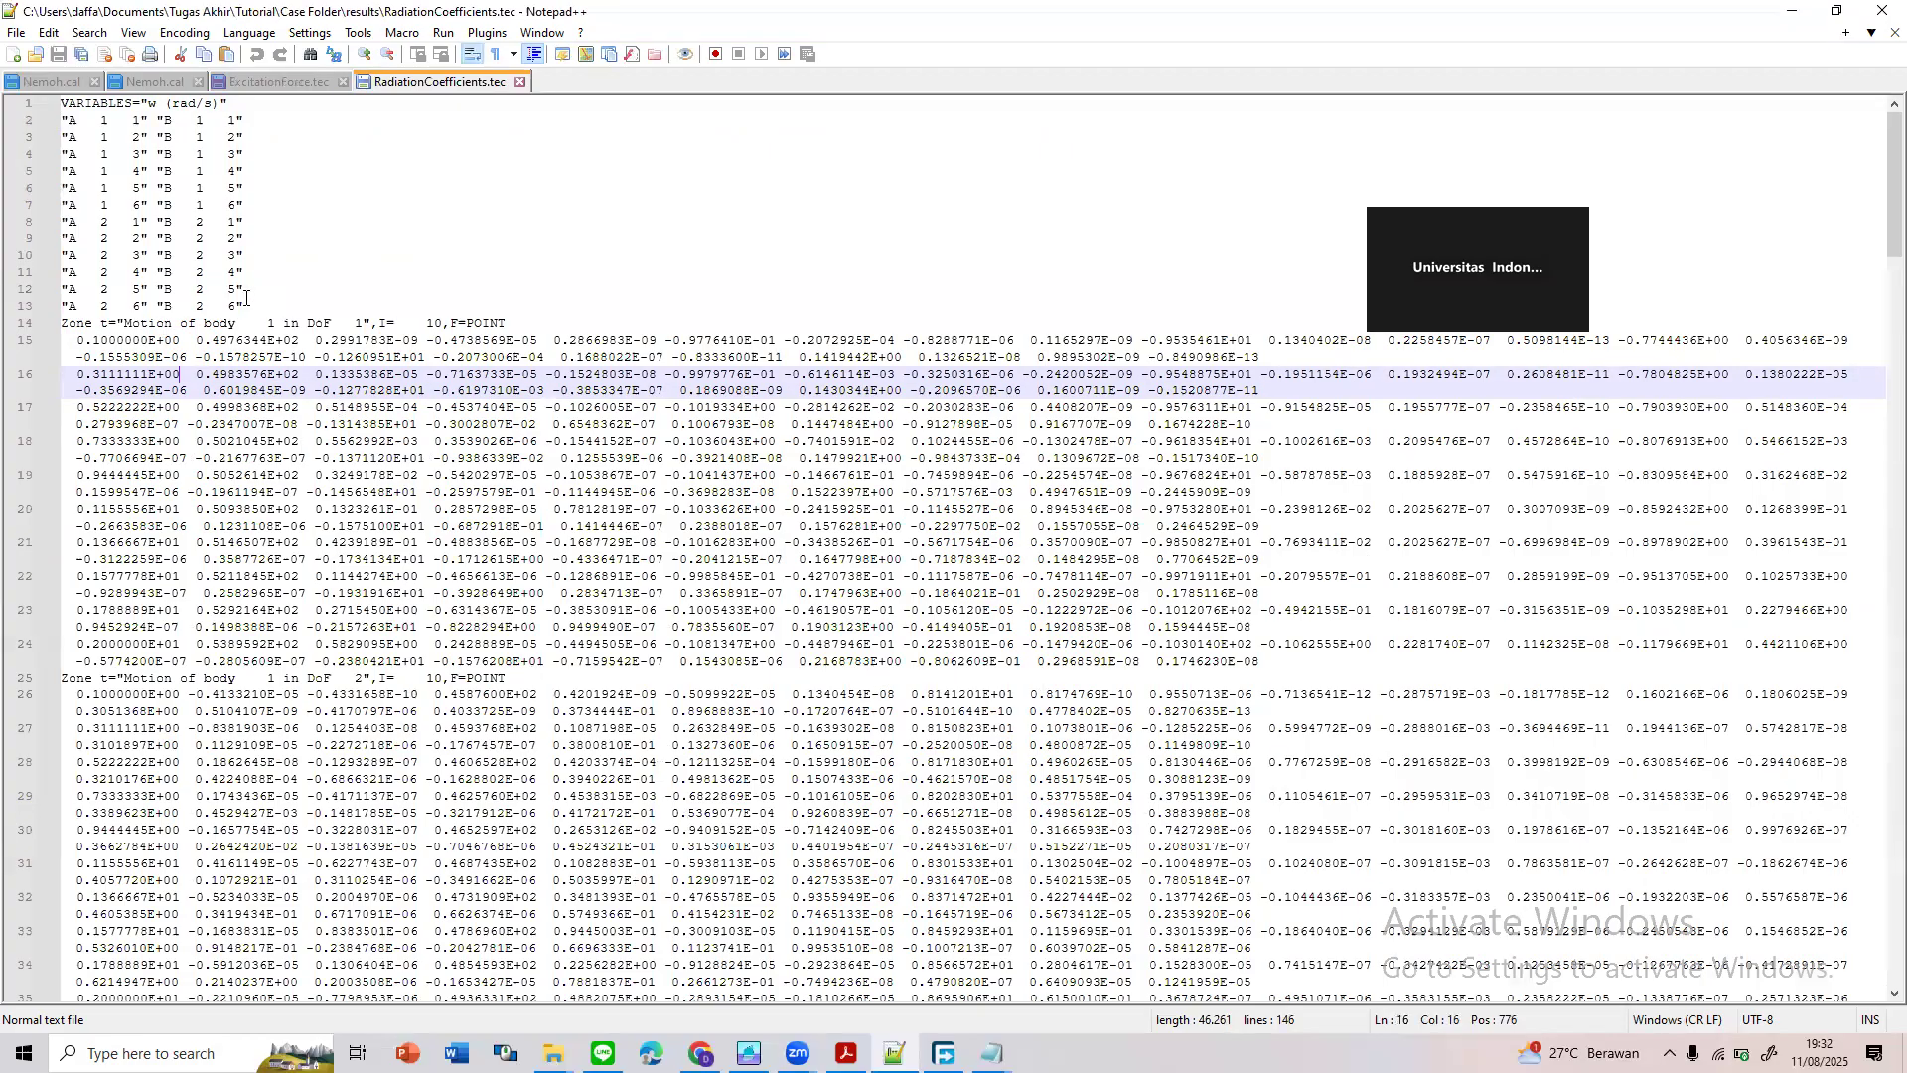
pyautogui.click(320, 306)
pyautogui.click(333, 412)
pyautogui.scroll(-9, 332, 418)
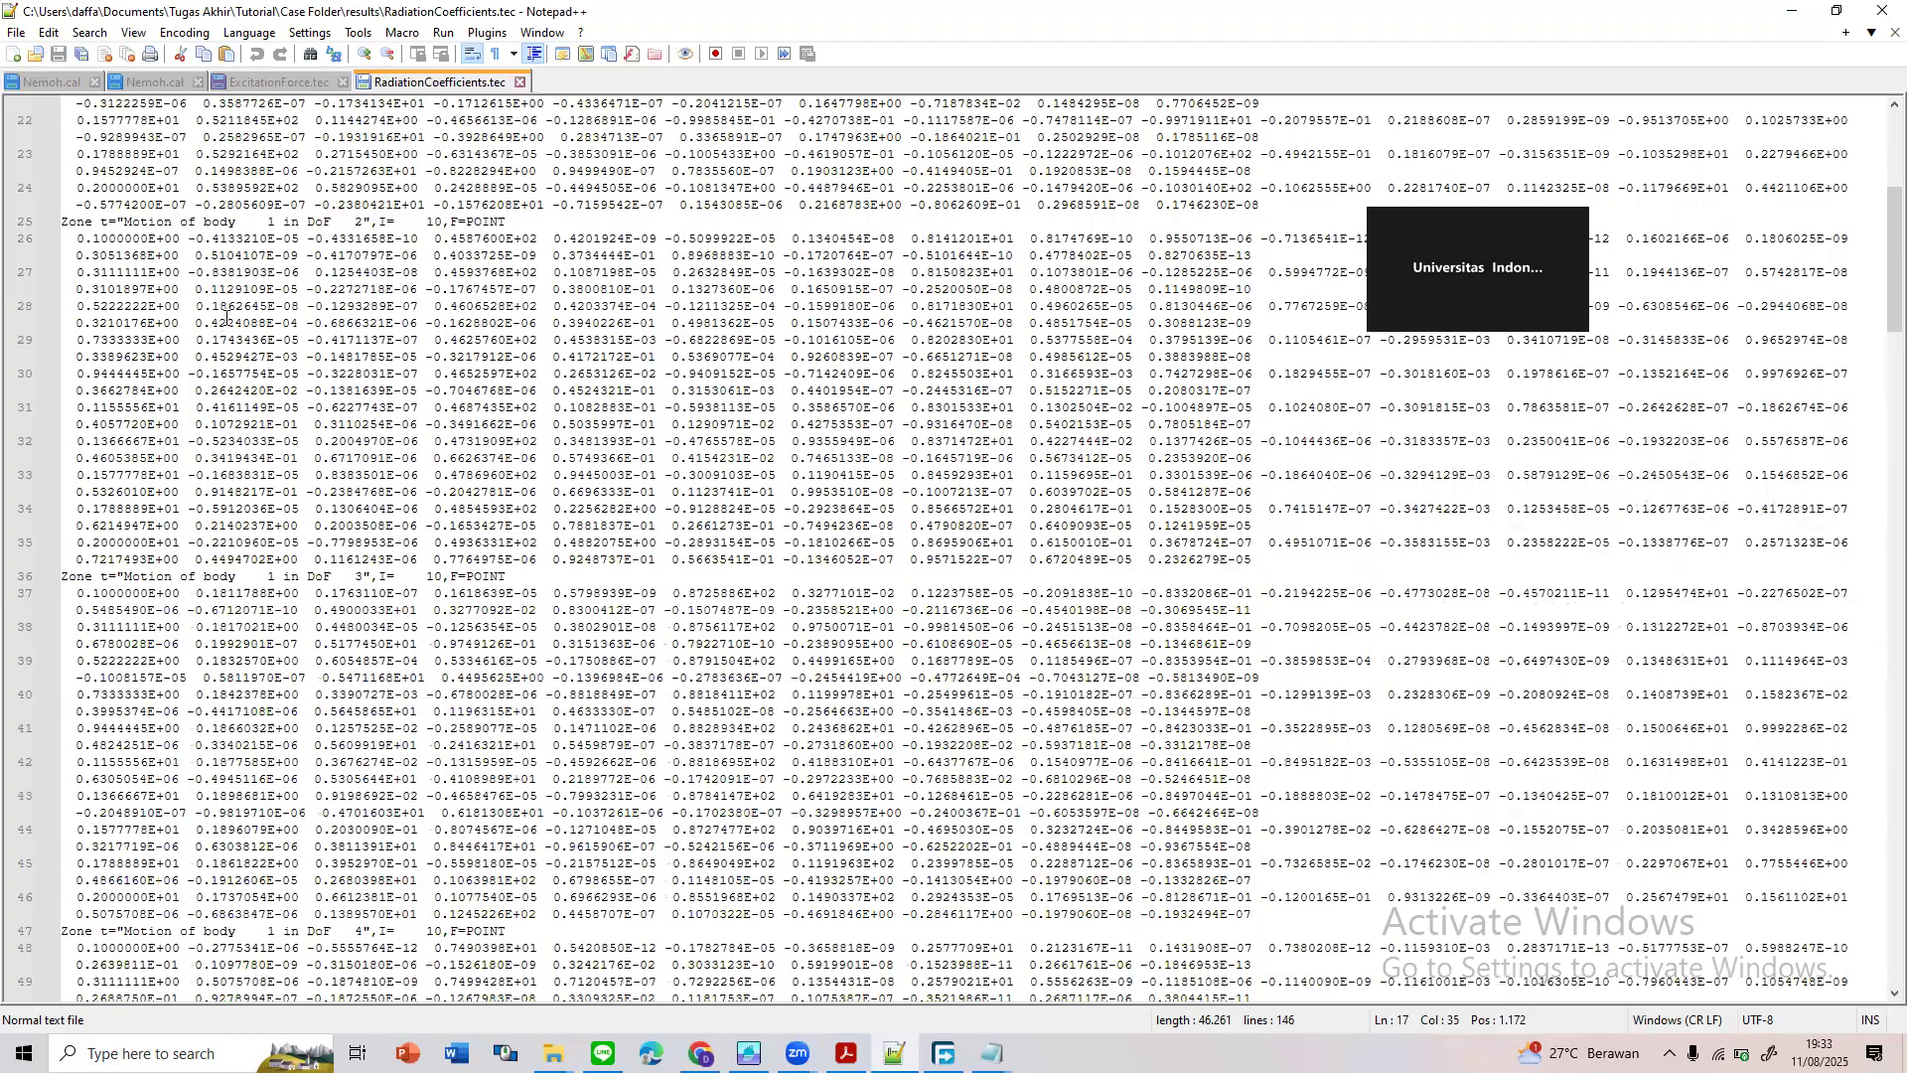
pyautogui.scroll(9, 142, 193)
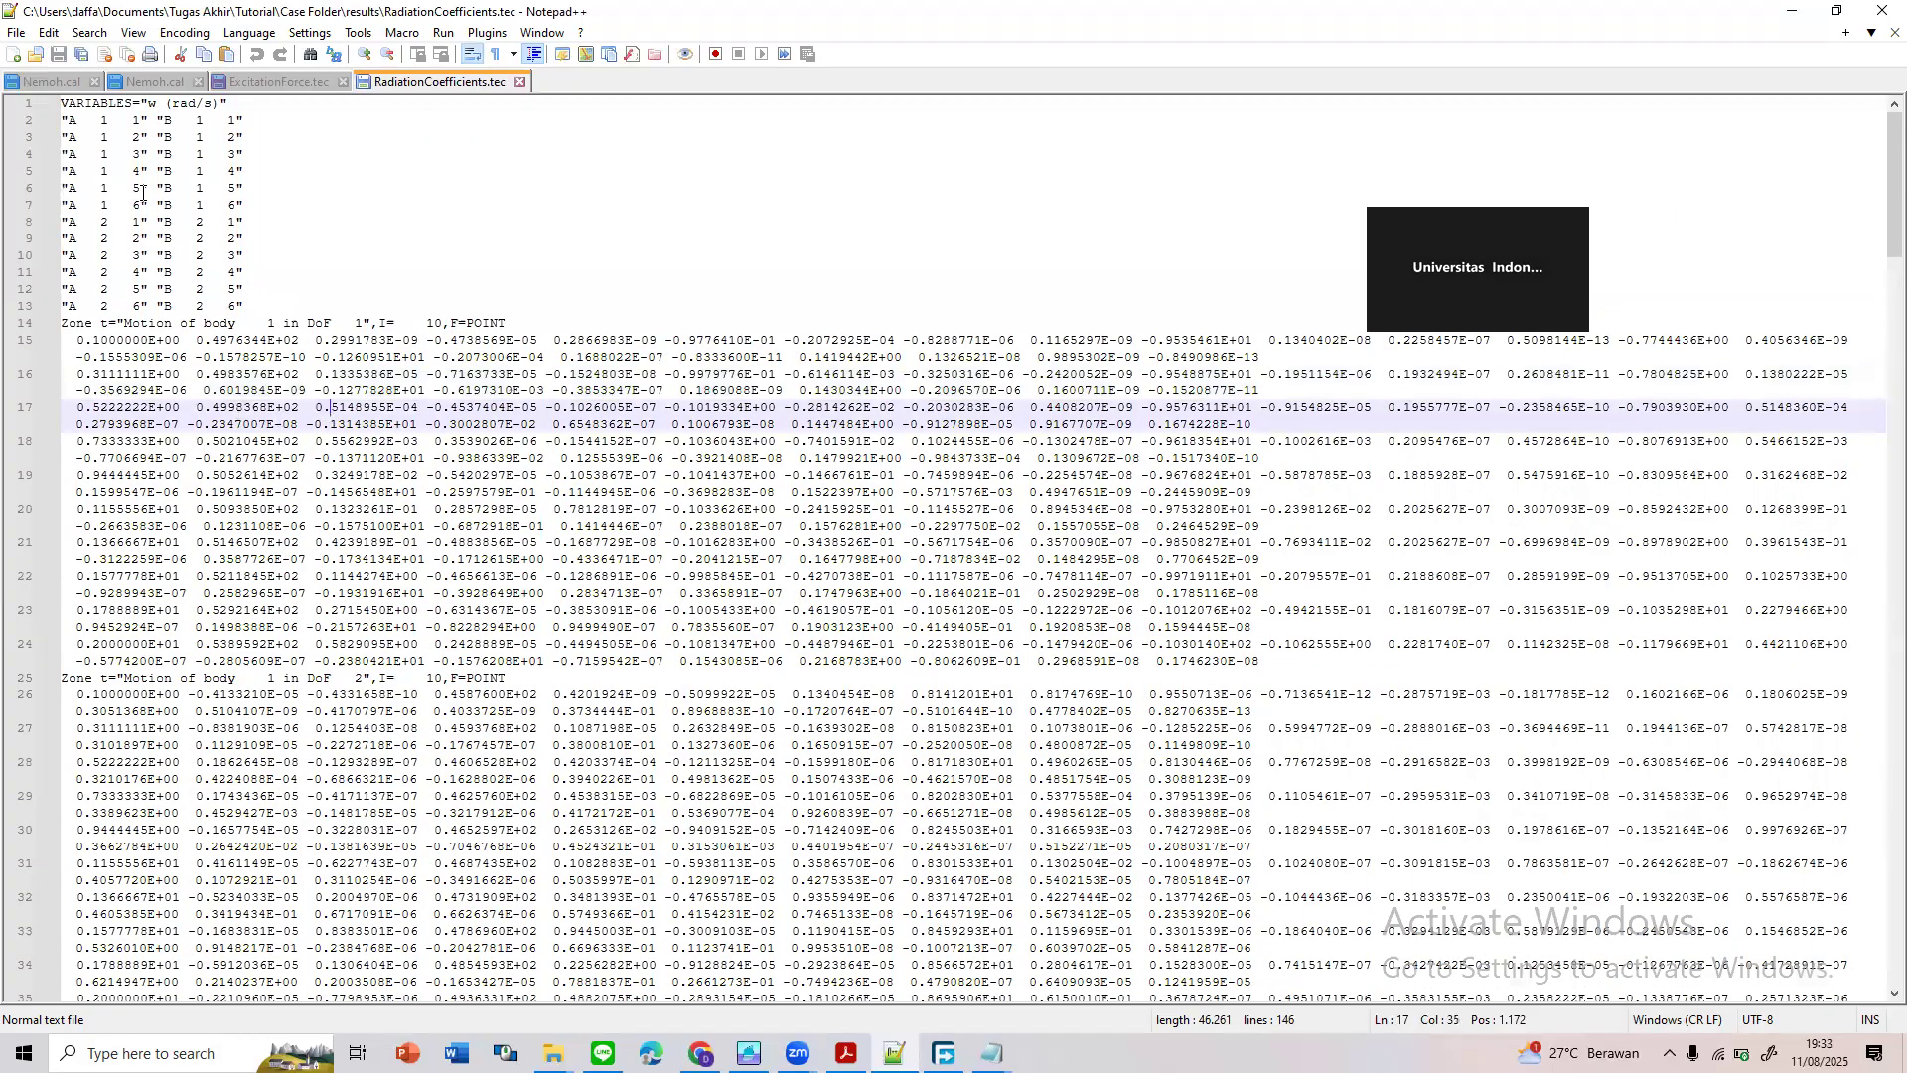
# Examine the letters and indices of A 1 1 and B 1 1 against the first row of the DoF 2 zone
pyautogui.click(81, 119)
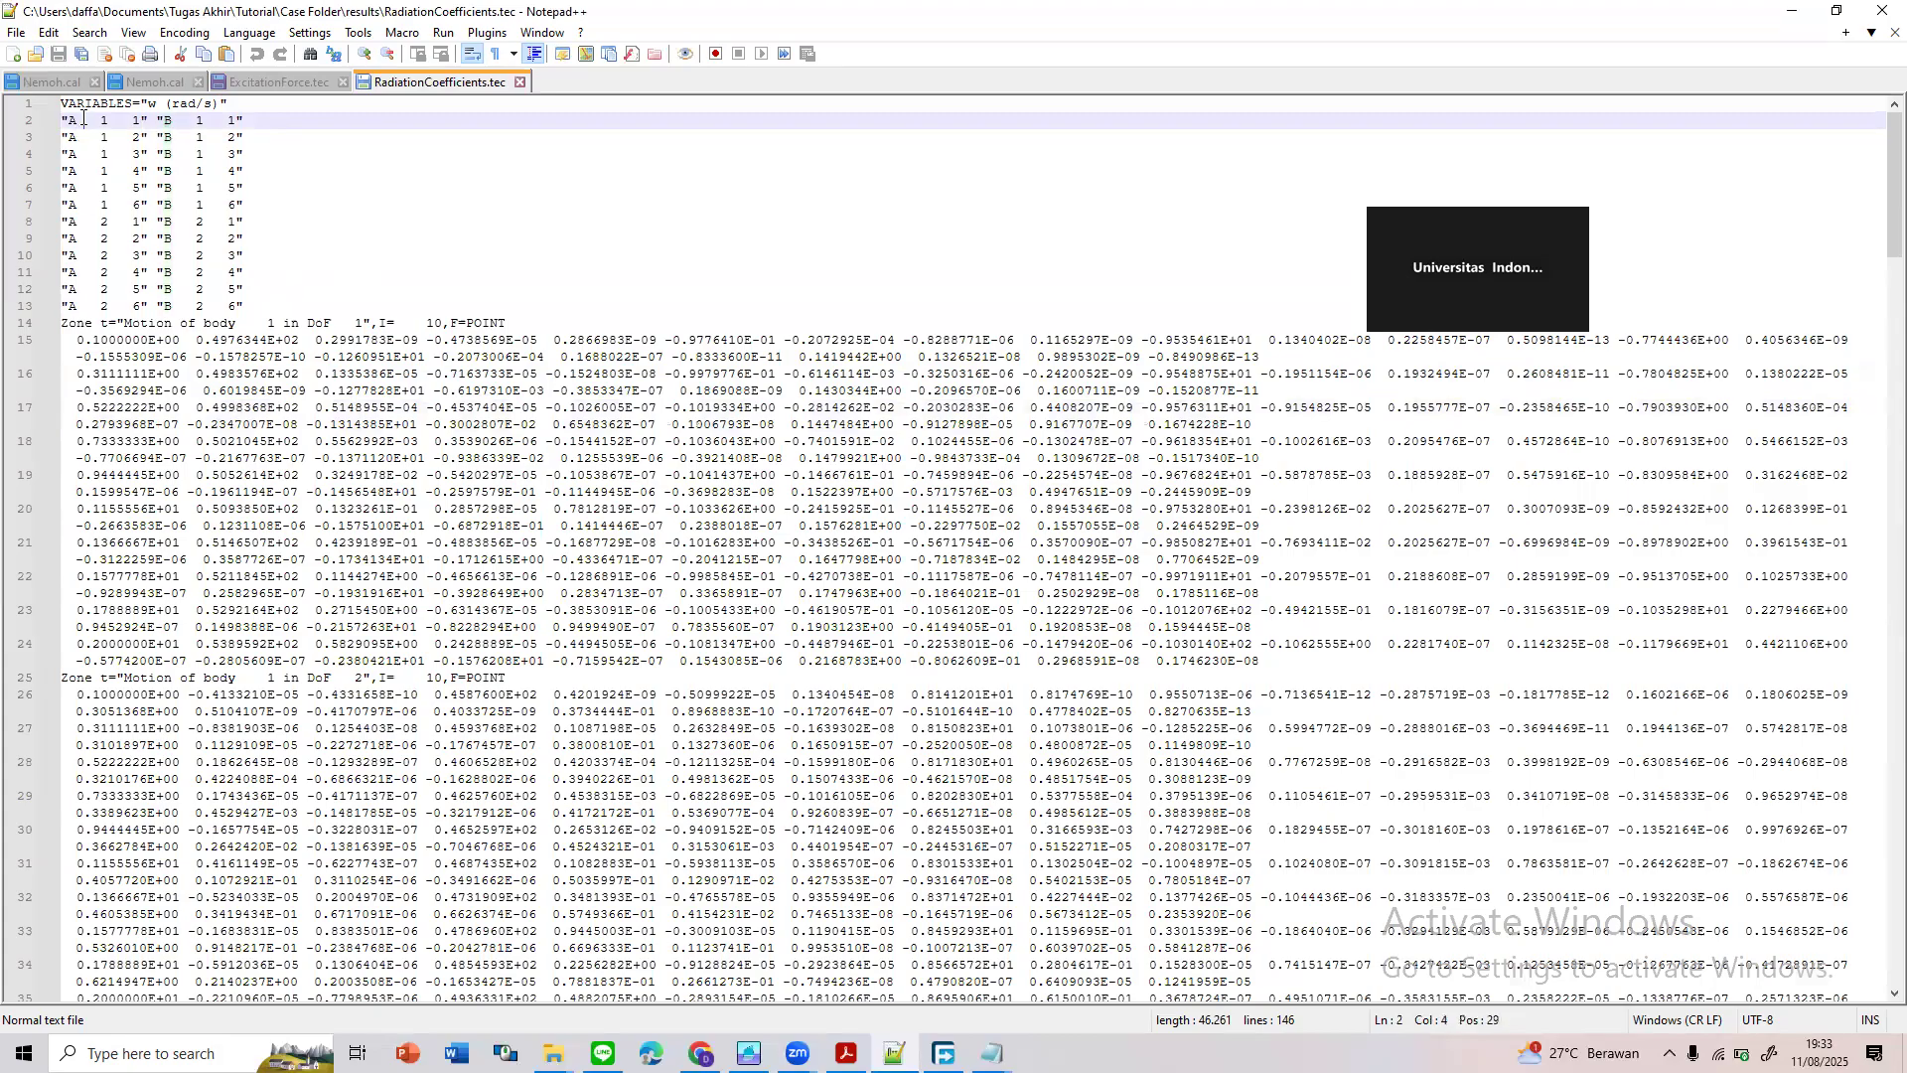
pyautogui.moveTo(80, 121); pyautogui.dragTo(171, 137)
pyautogui.hotkey('shift', 'Right')
pyautogui.click(120, 127)
pyautogui.moveTo(109, 123); pyautogui.dragTo(101, 123)
pyautogui.click(133, 123)
pyautogui.moveTo(186, 695); pyautogui.dragTo(273, 698)
pyautogui.click(188, 696)
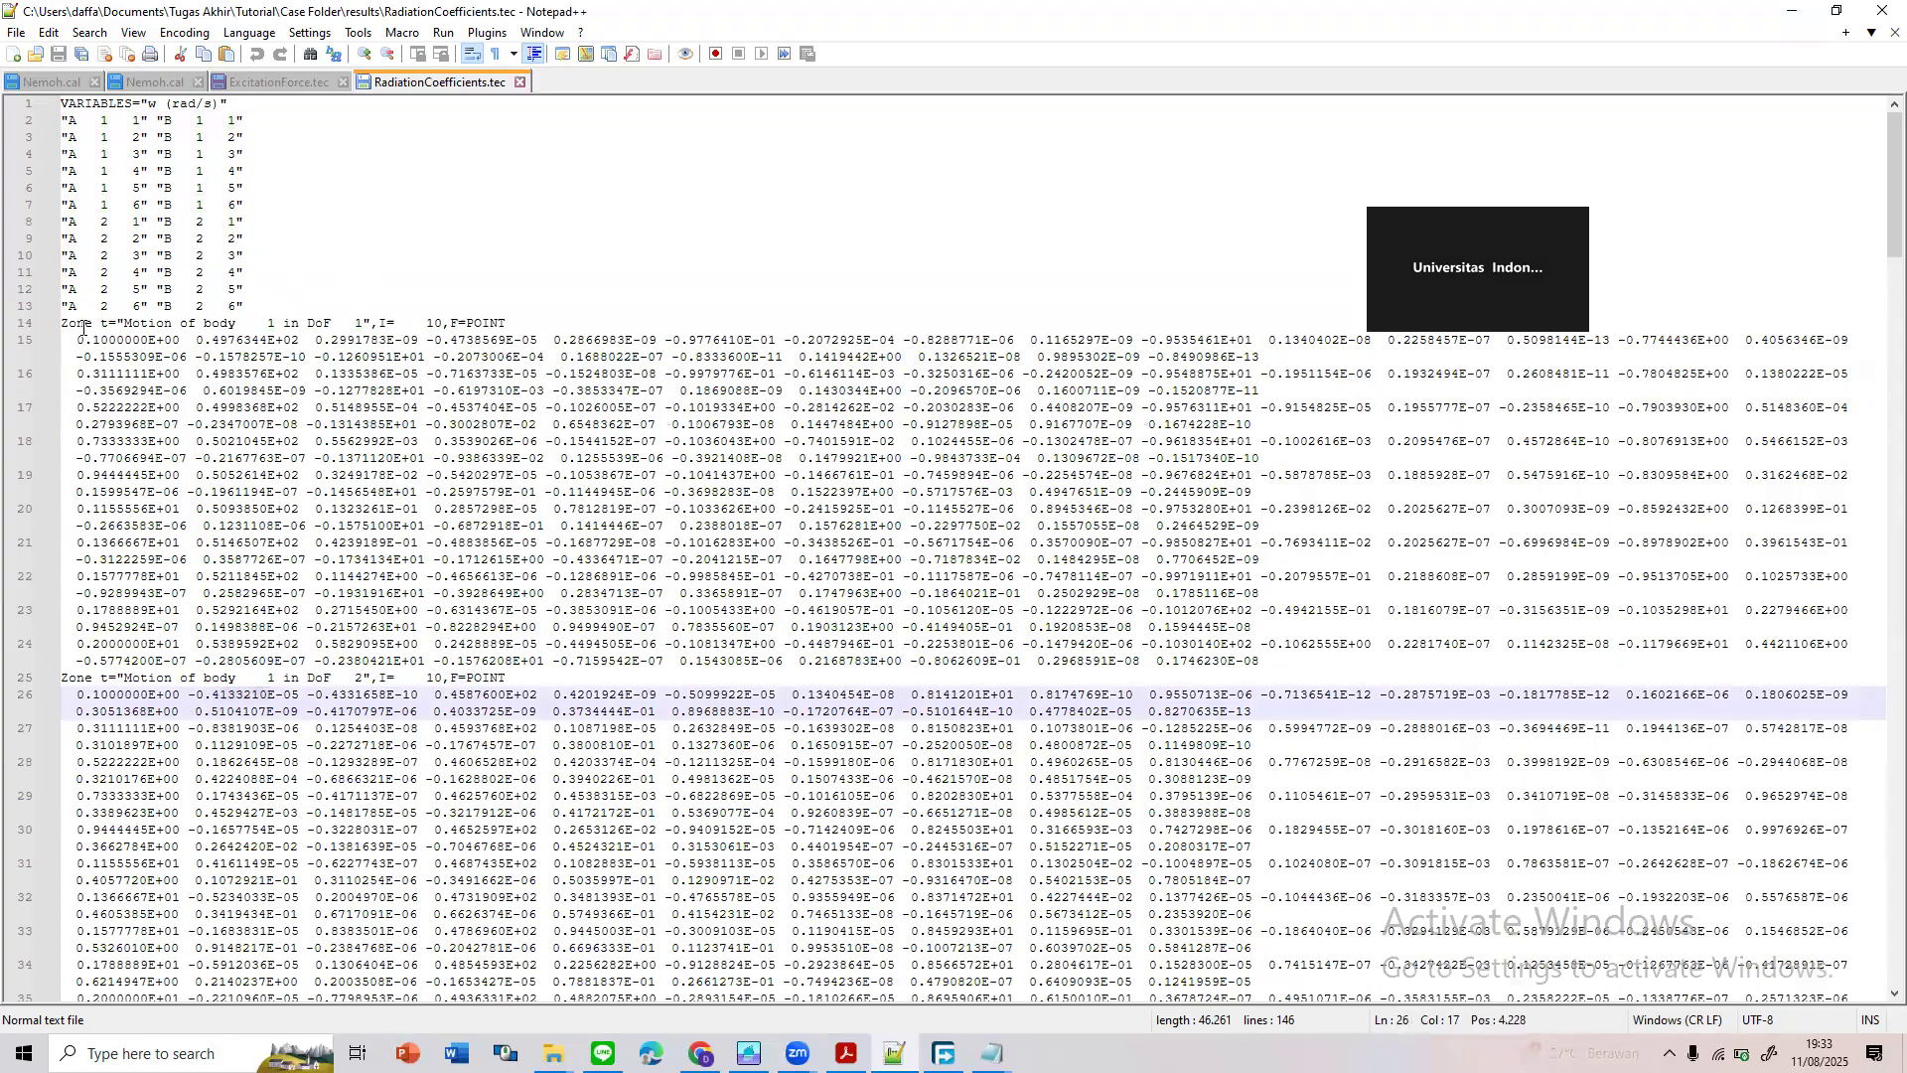
# Delete the whole "Motion of body 1 in DoF 1" zone, including its heading and data rows
pyautogui.moveTo(62, 323); pyautogui.dragTo(1513, 632)
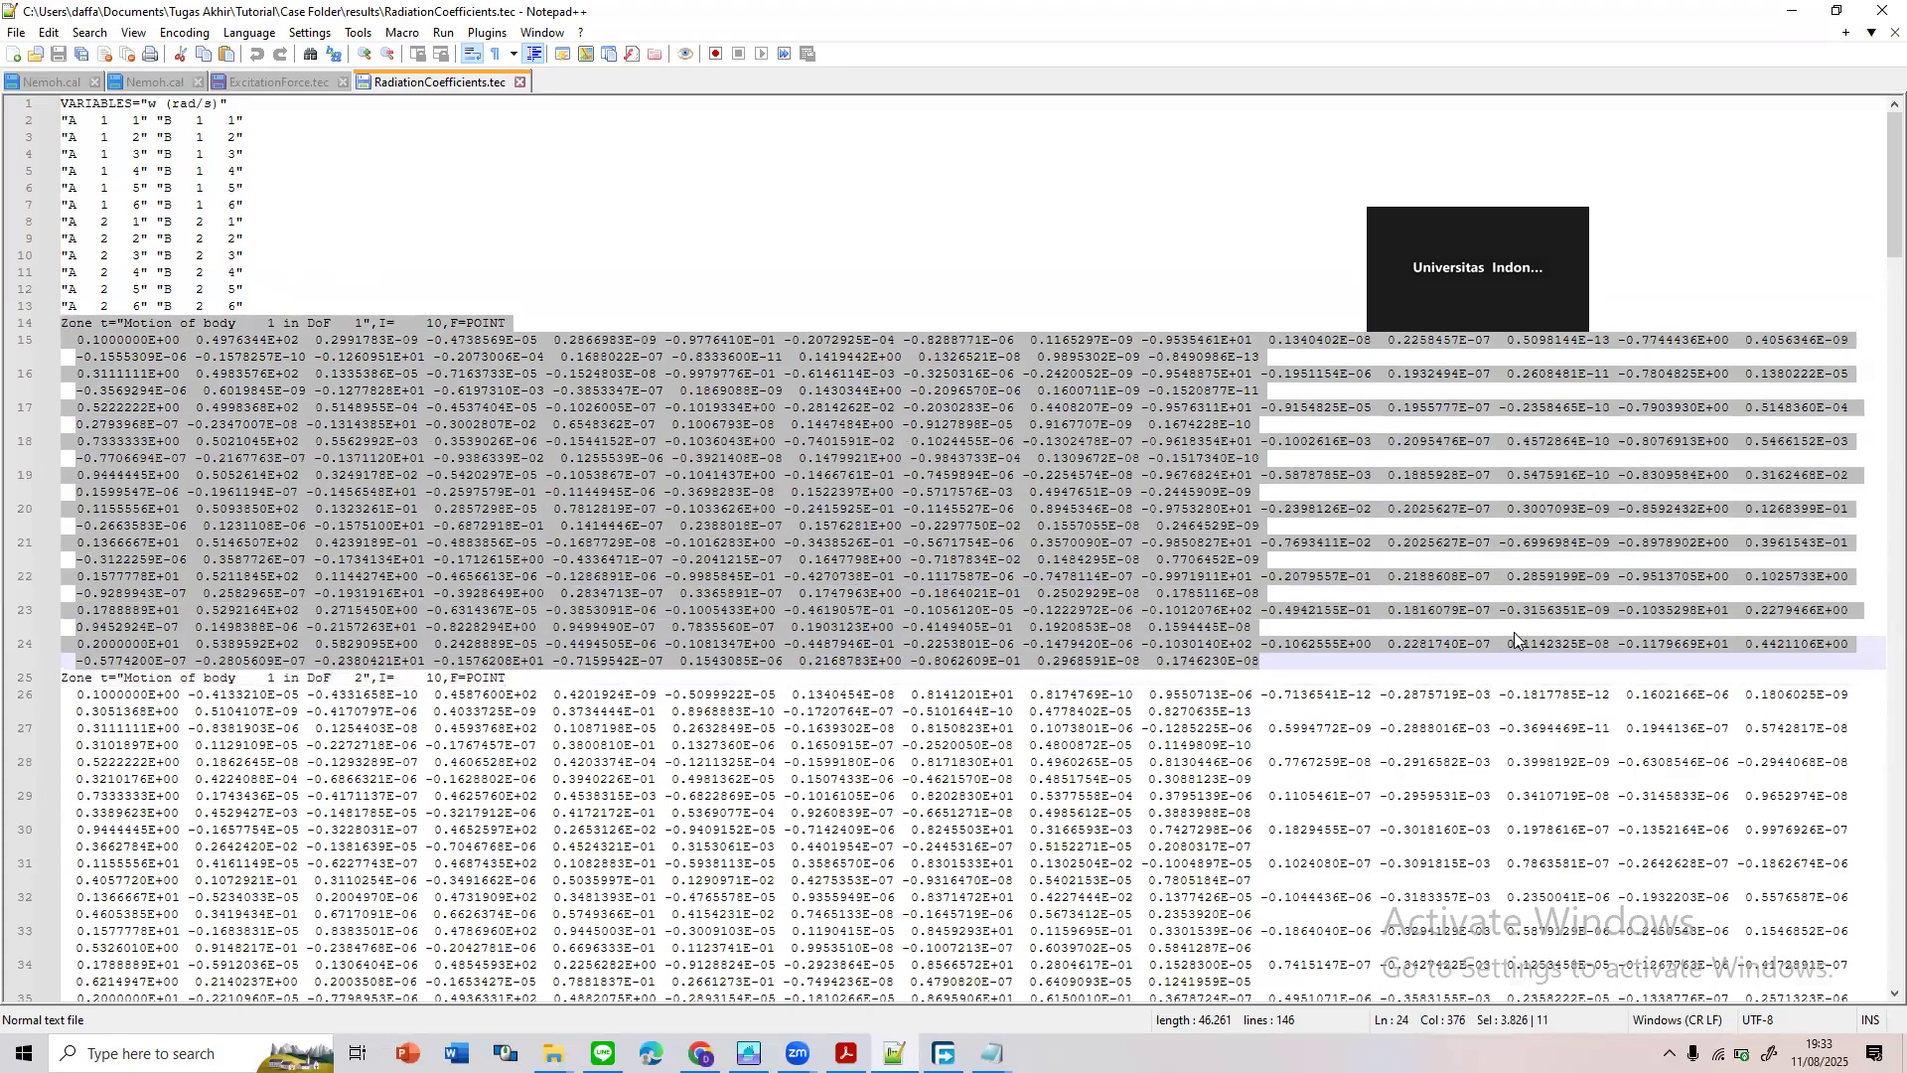
pyautogui.press('Delete')
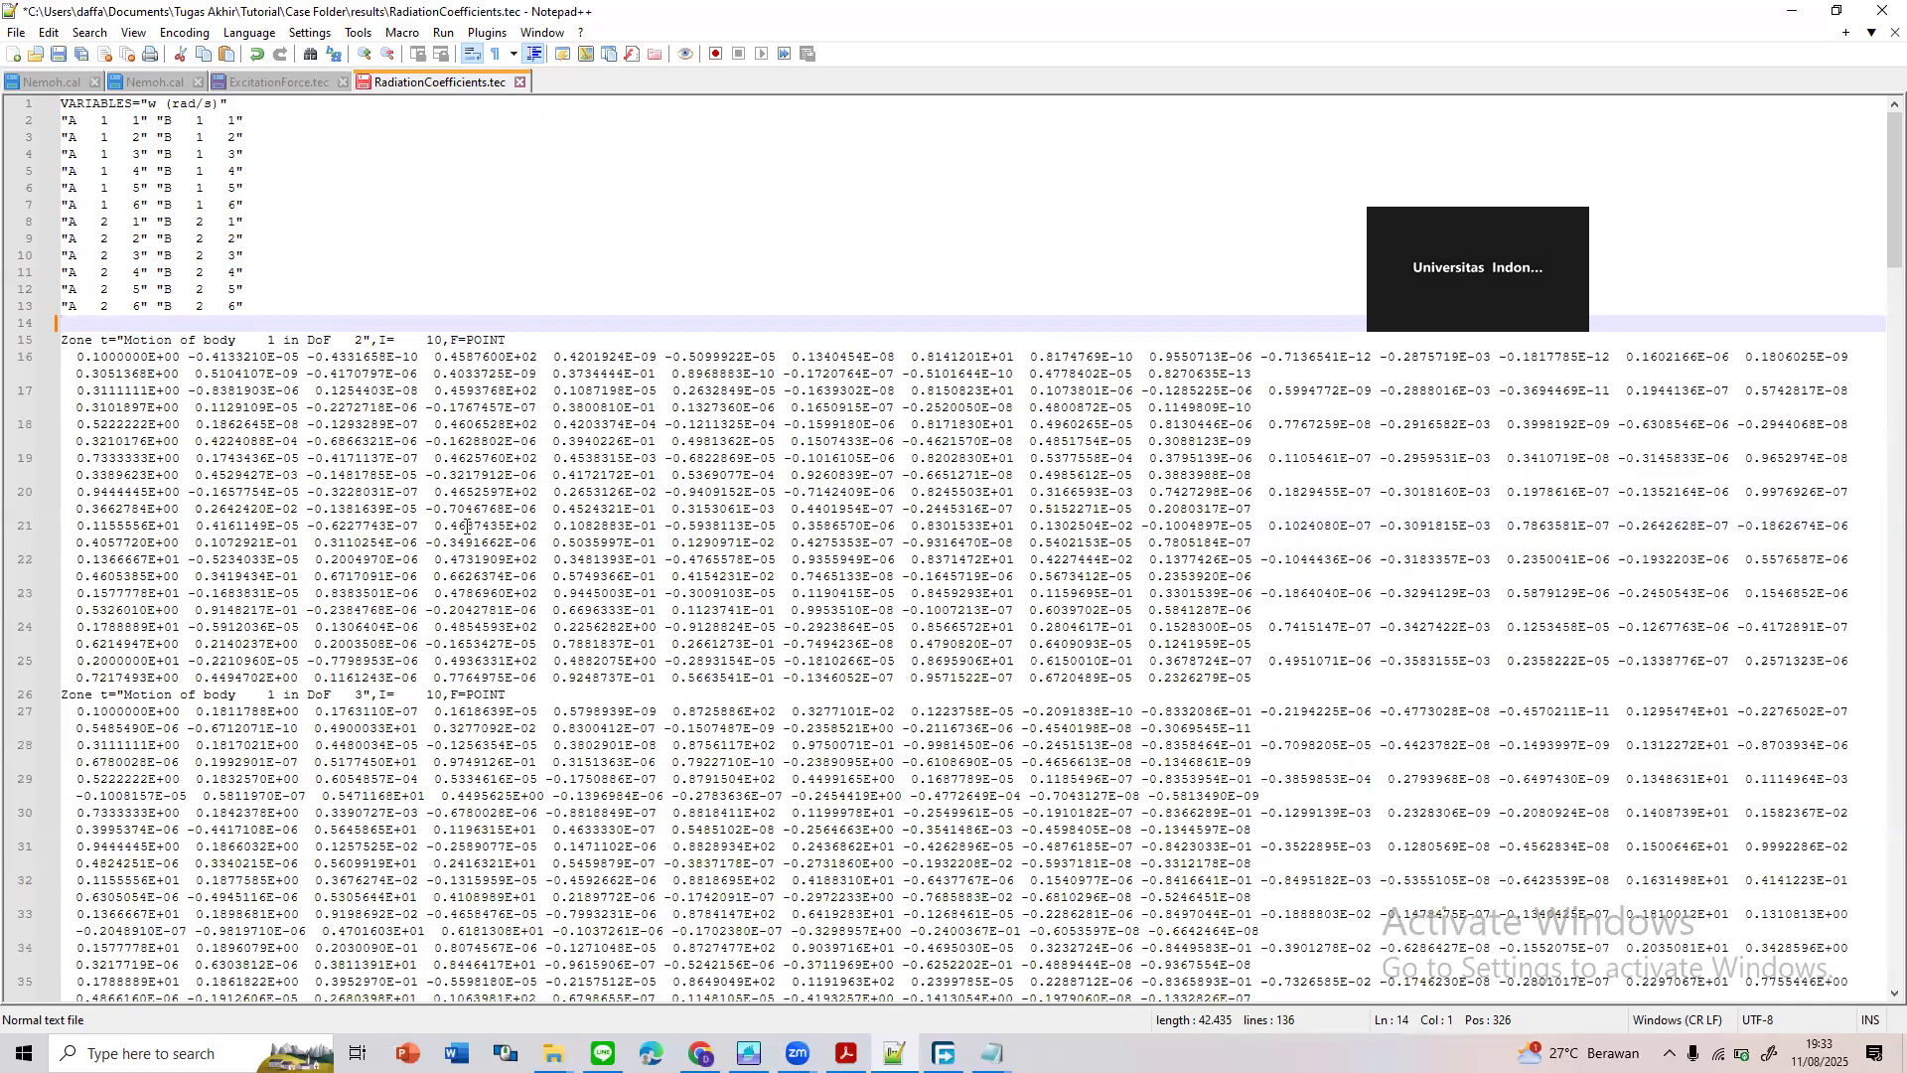
pyautogui.scroll(-3, 524, 425)
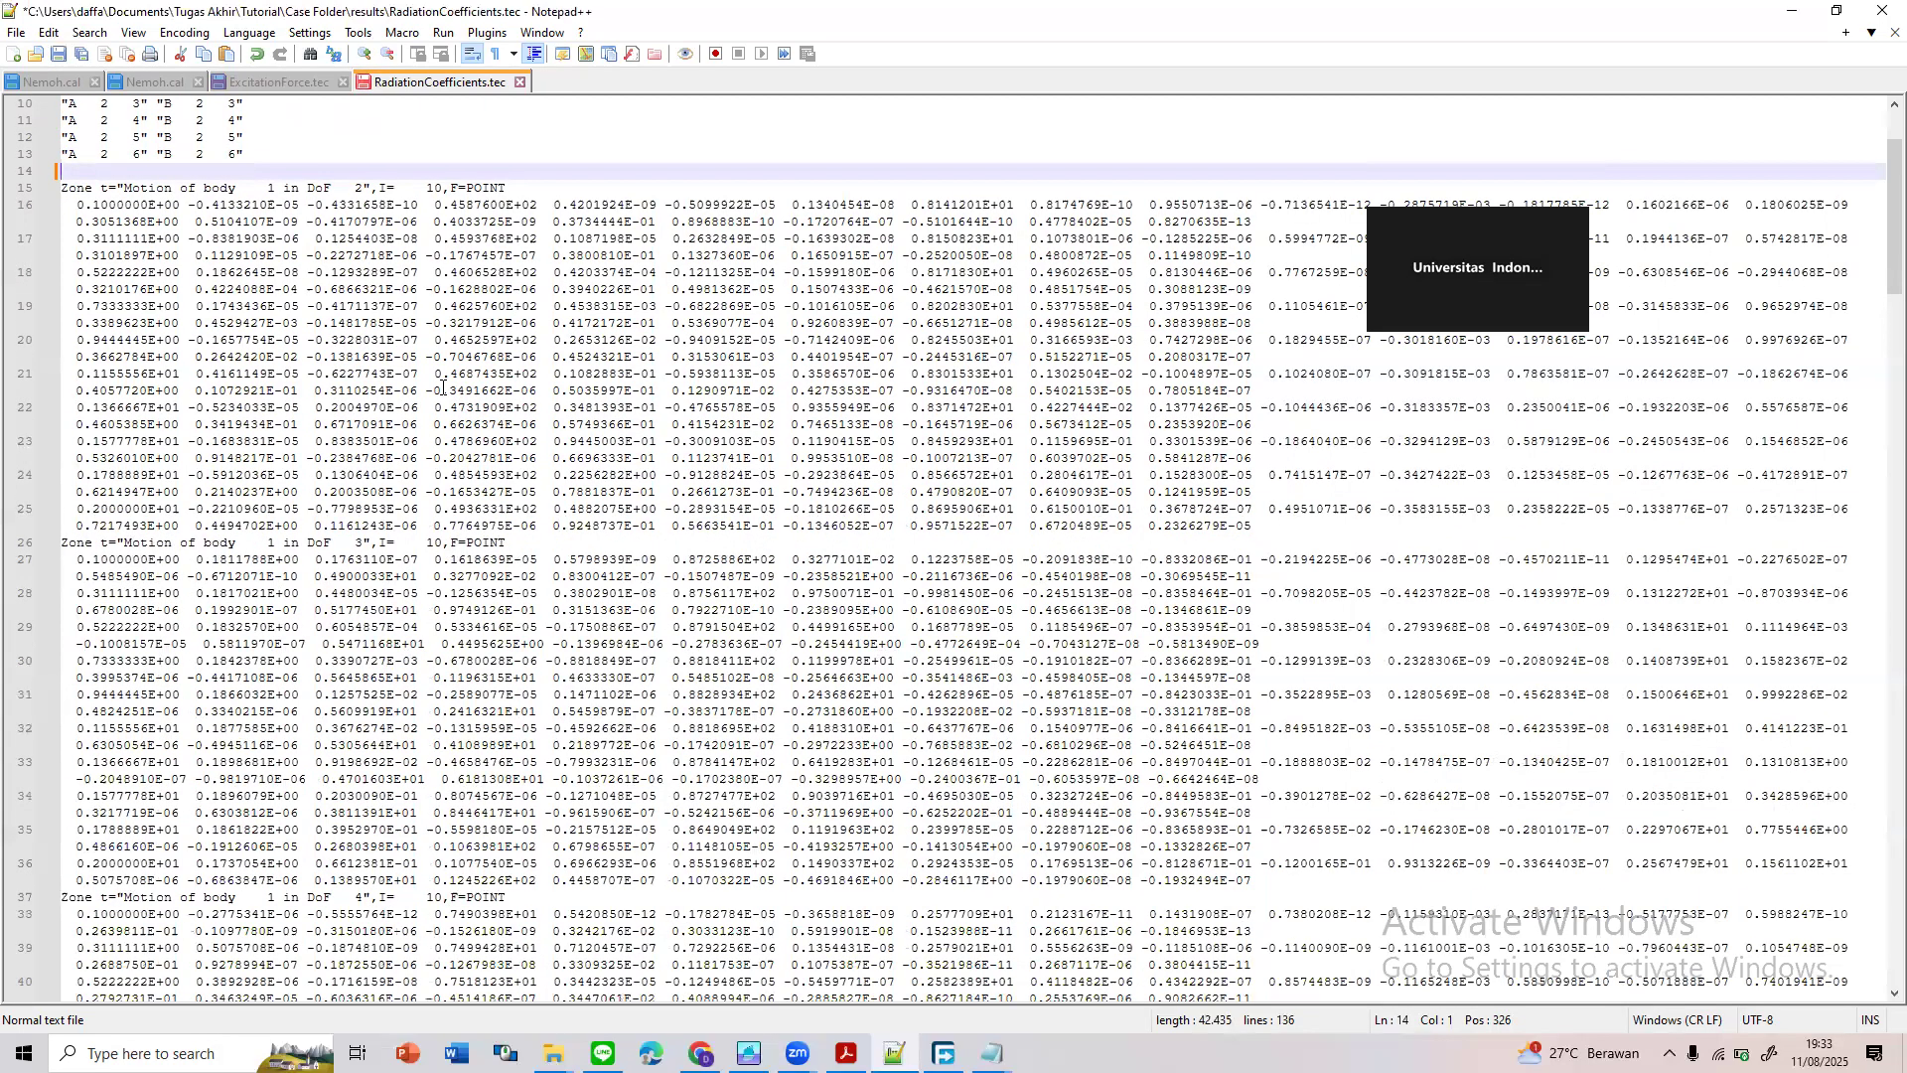
pyautogui.scroll(3, 596, 477)
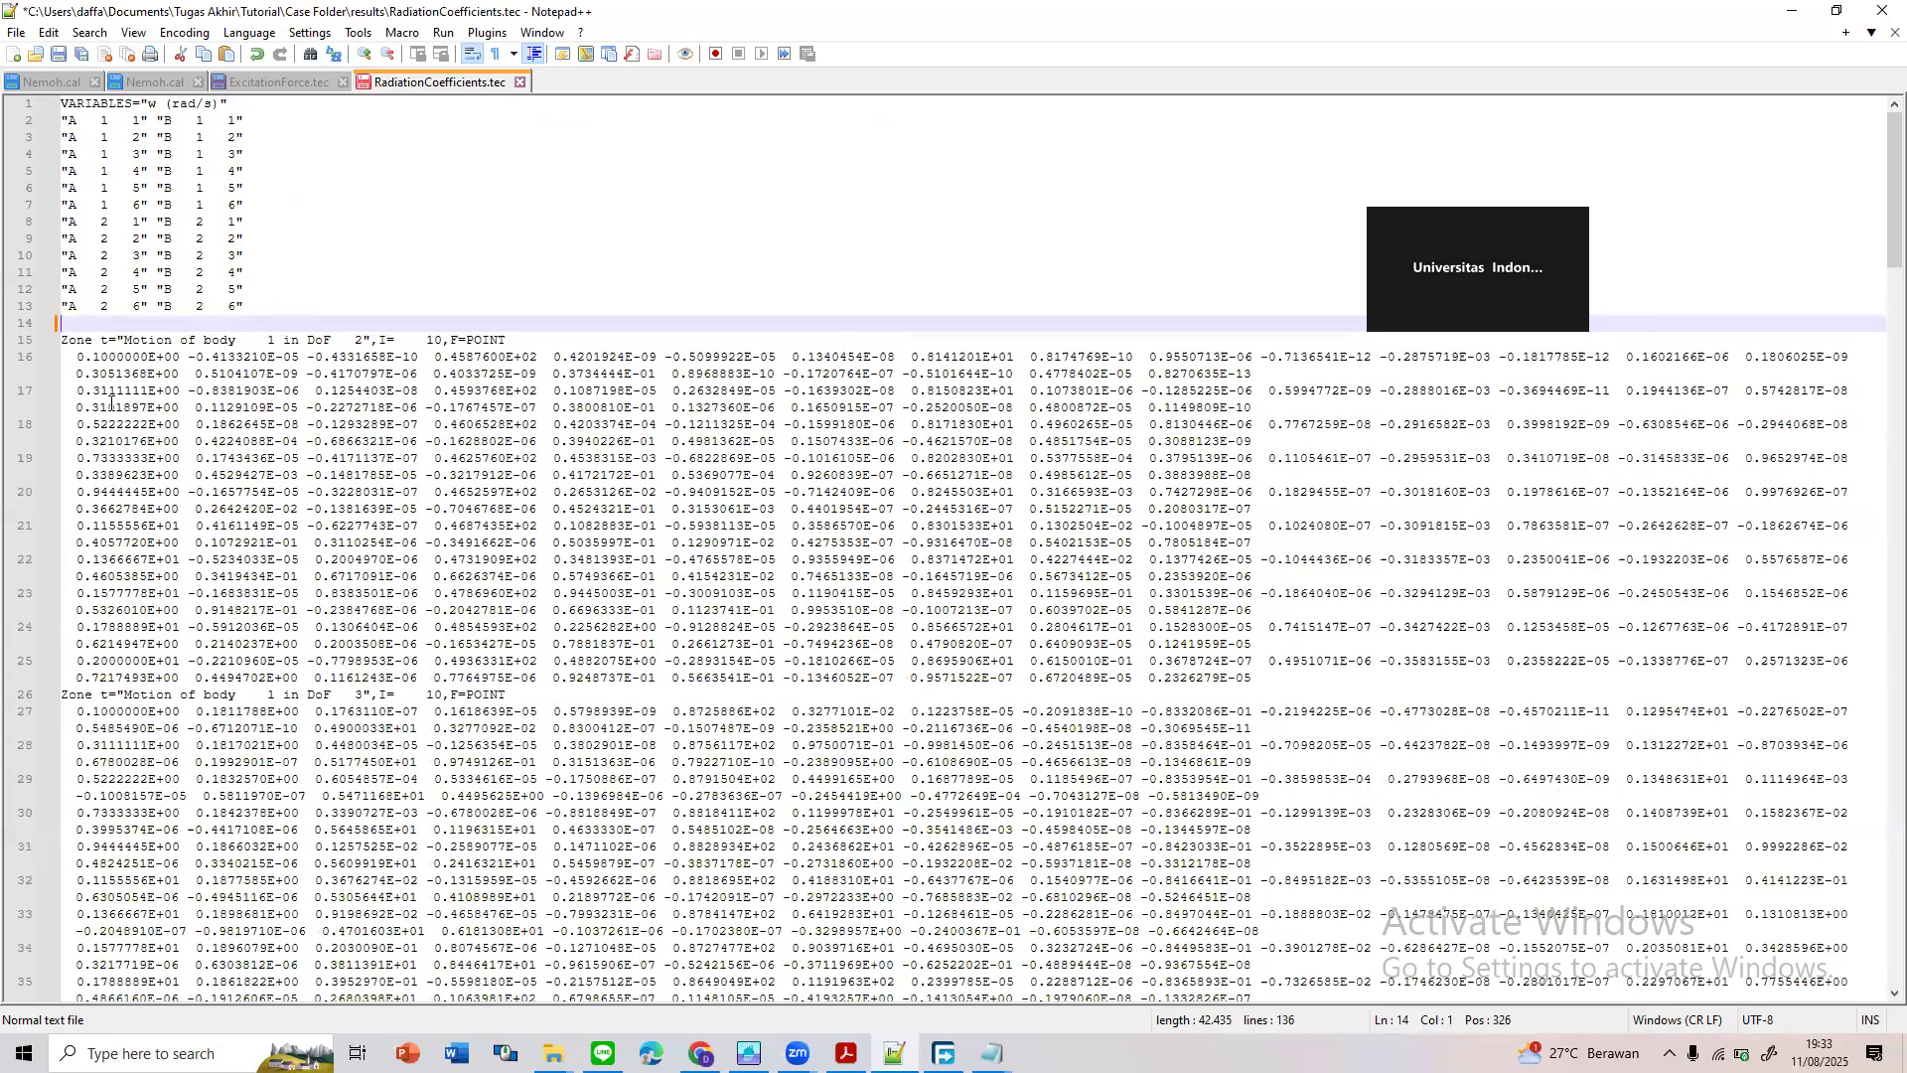
# Examine the data rows of the body 1 DoF 2 zone alongside the listed B variables
pyautogui.click(287, 440)
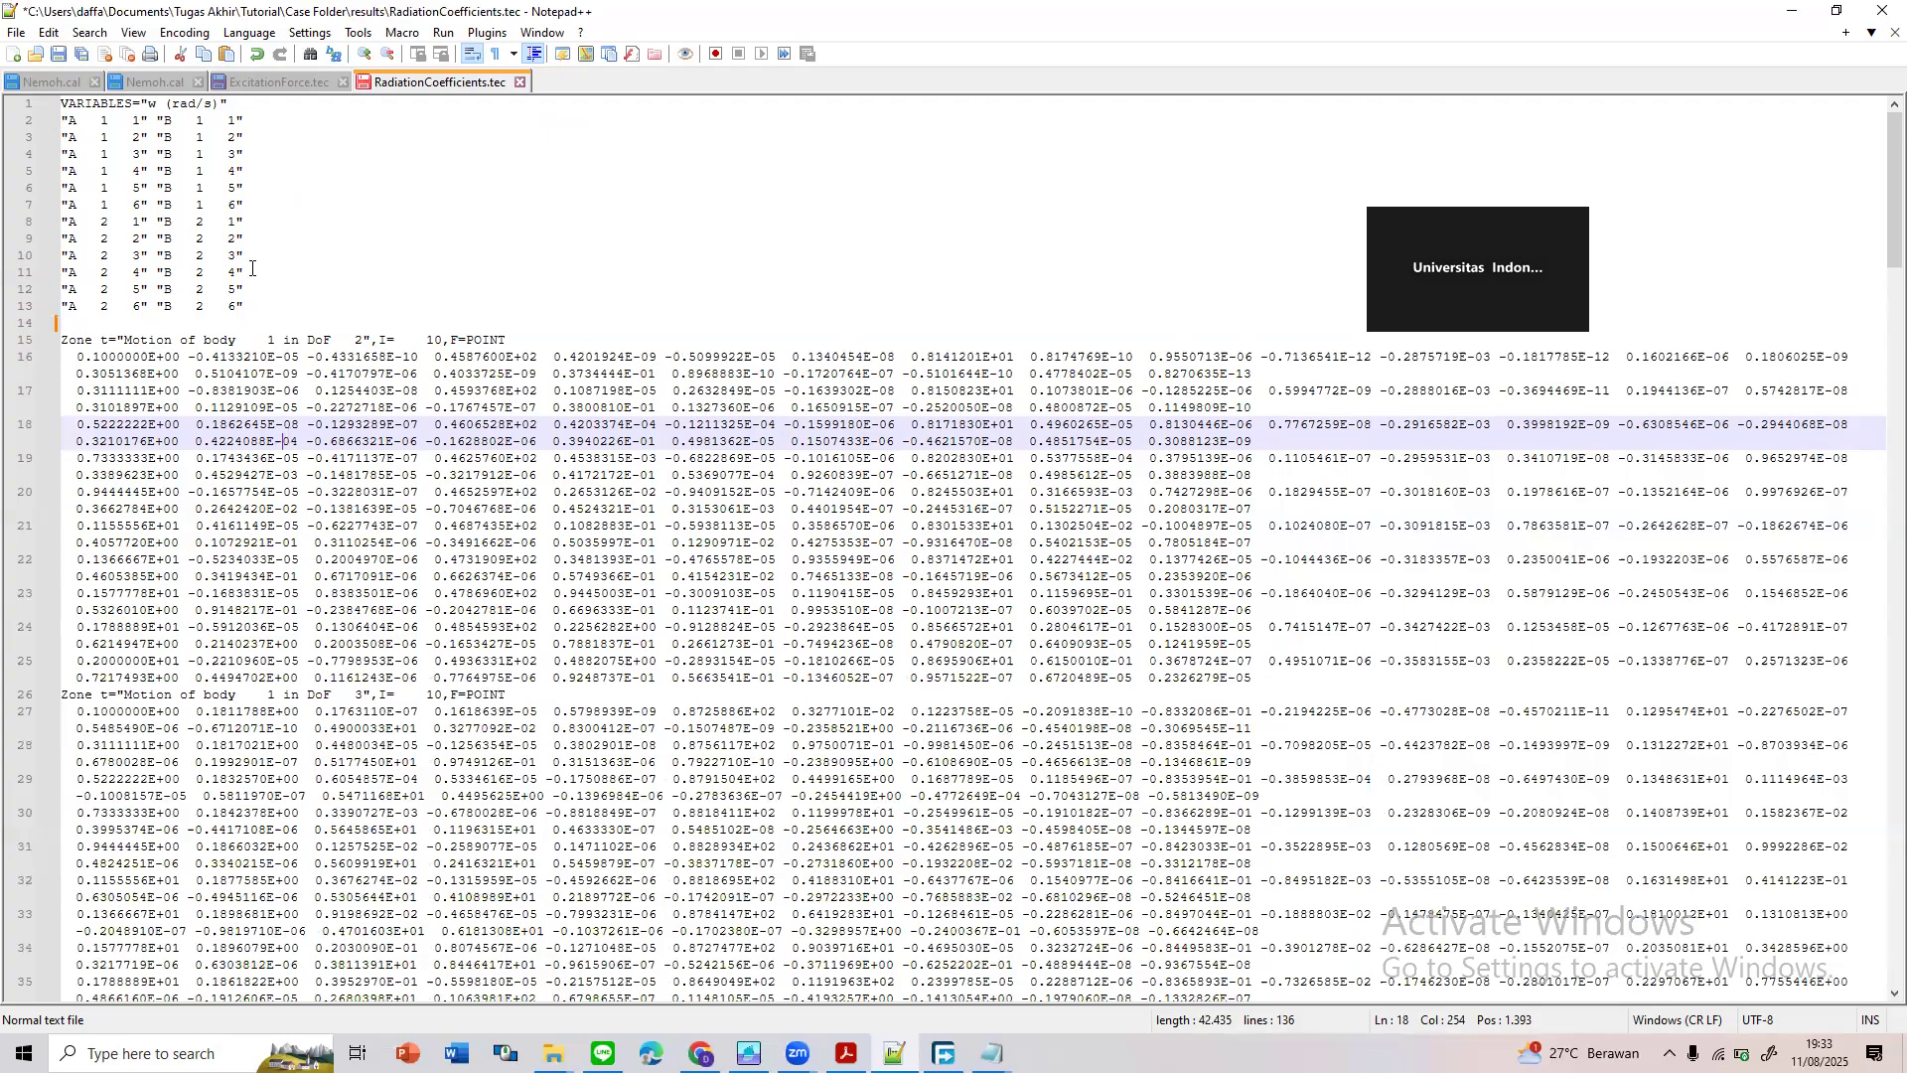
pyautogui.click(306, 358)
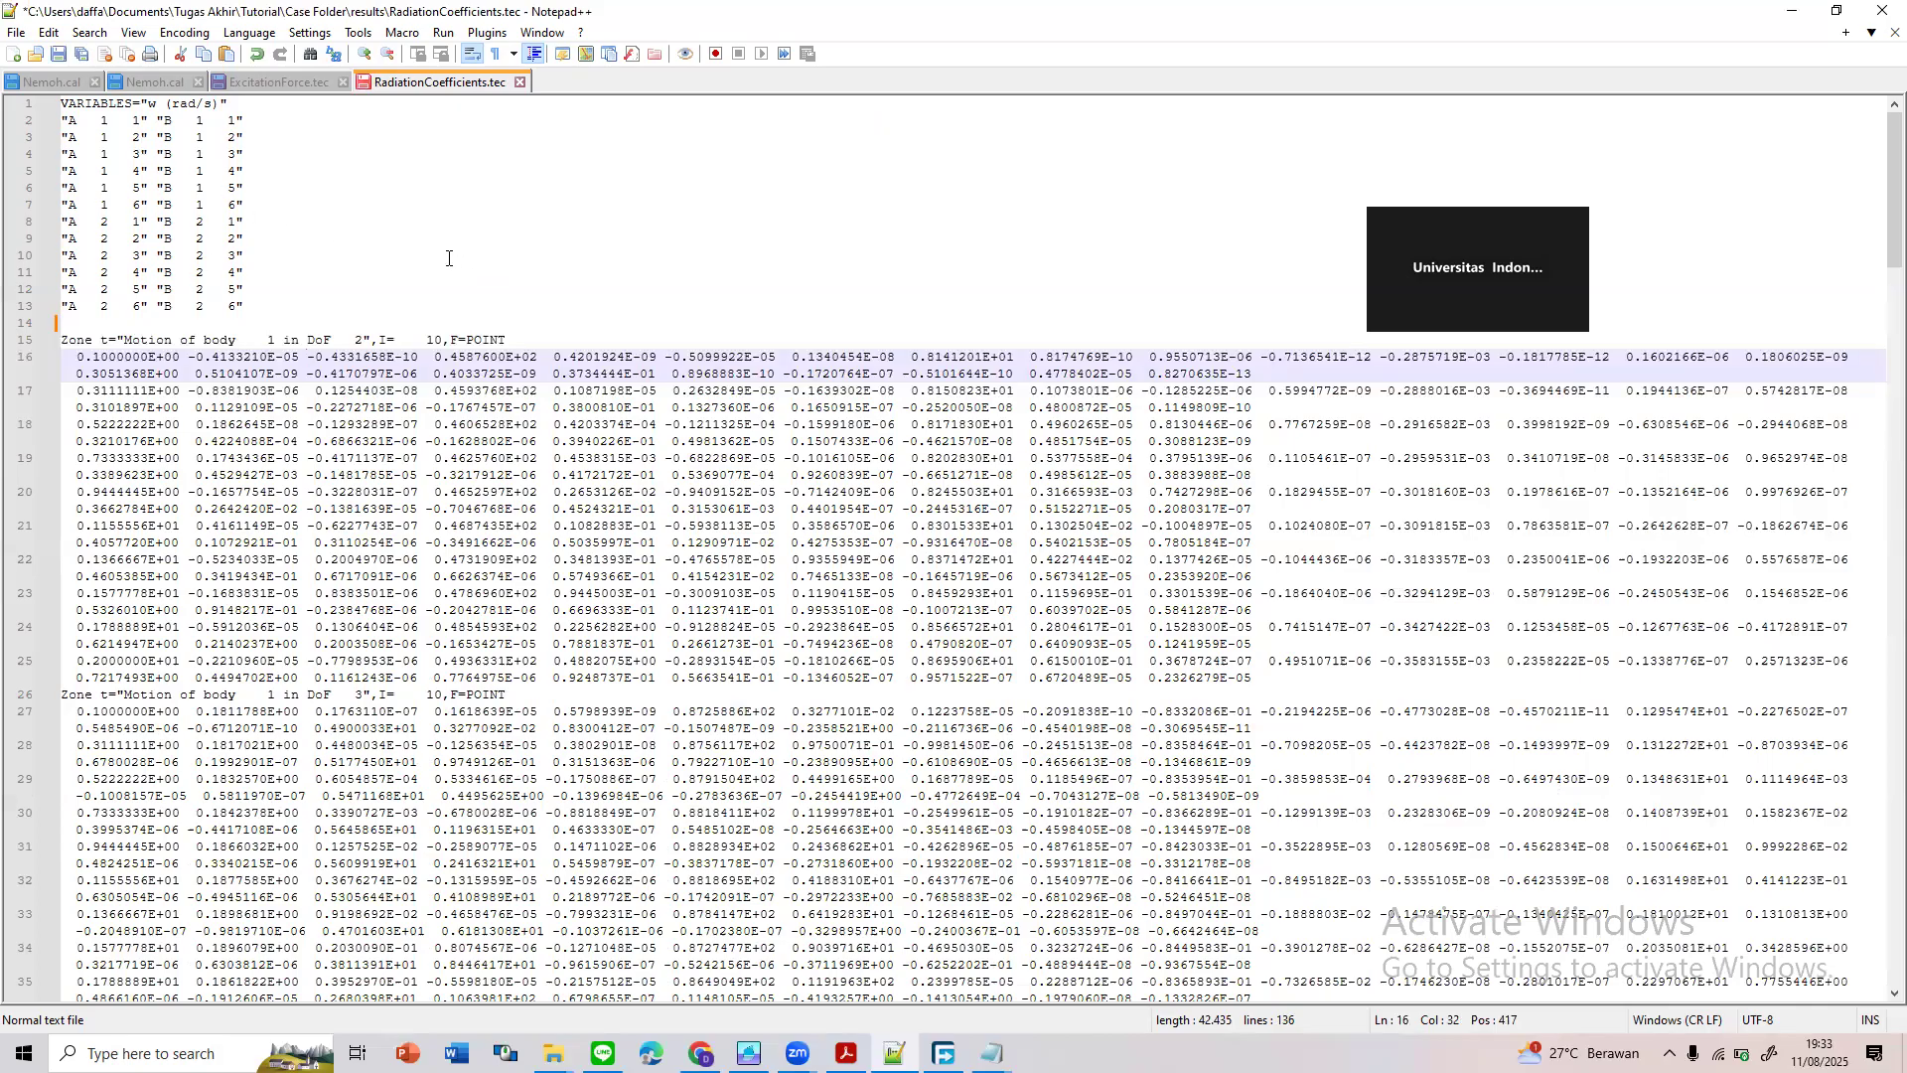
pyautogui.click(180, 172)
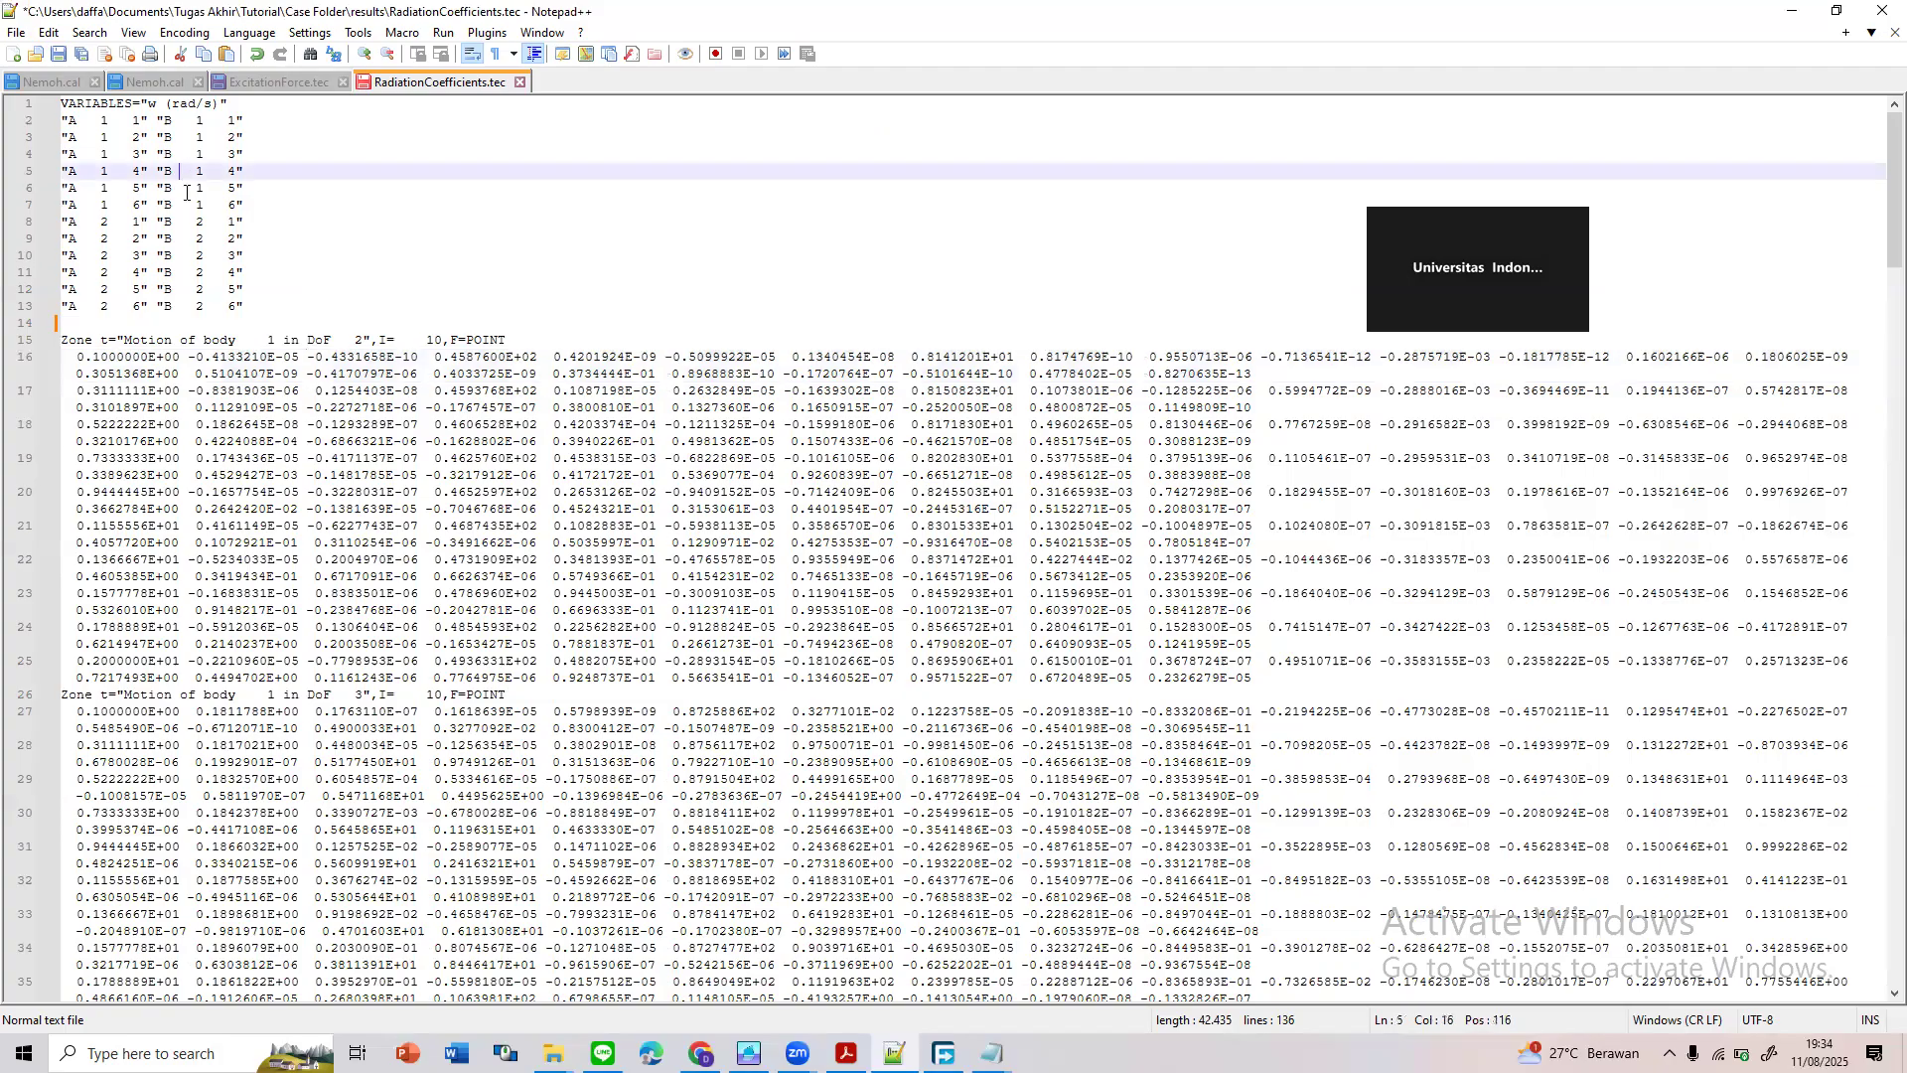
# Append copies of the variable names A 1 2, B 1 2, A 1 3 and B 1 3 to the A 1 1 line
pyautogui.moveTo(246, 136); pyautogui.dragTo(69, 135)
pyautogui.click(297, 124)
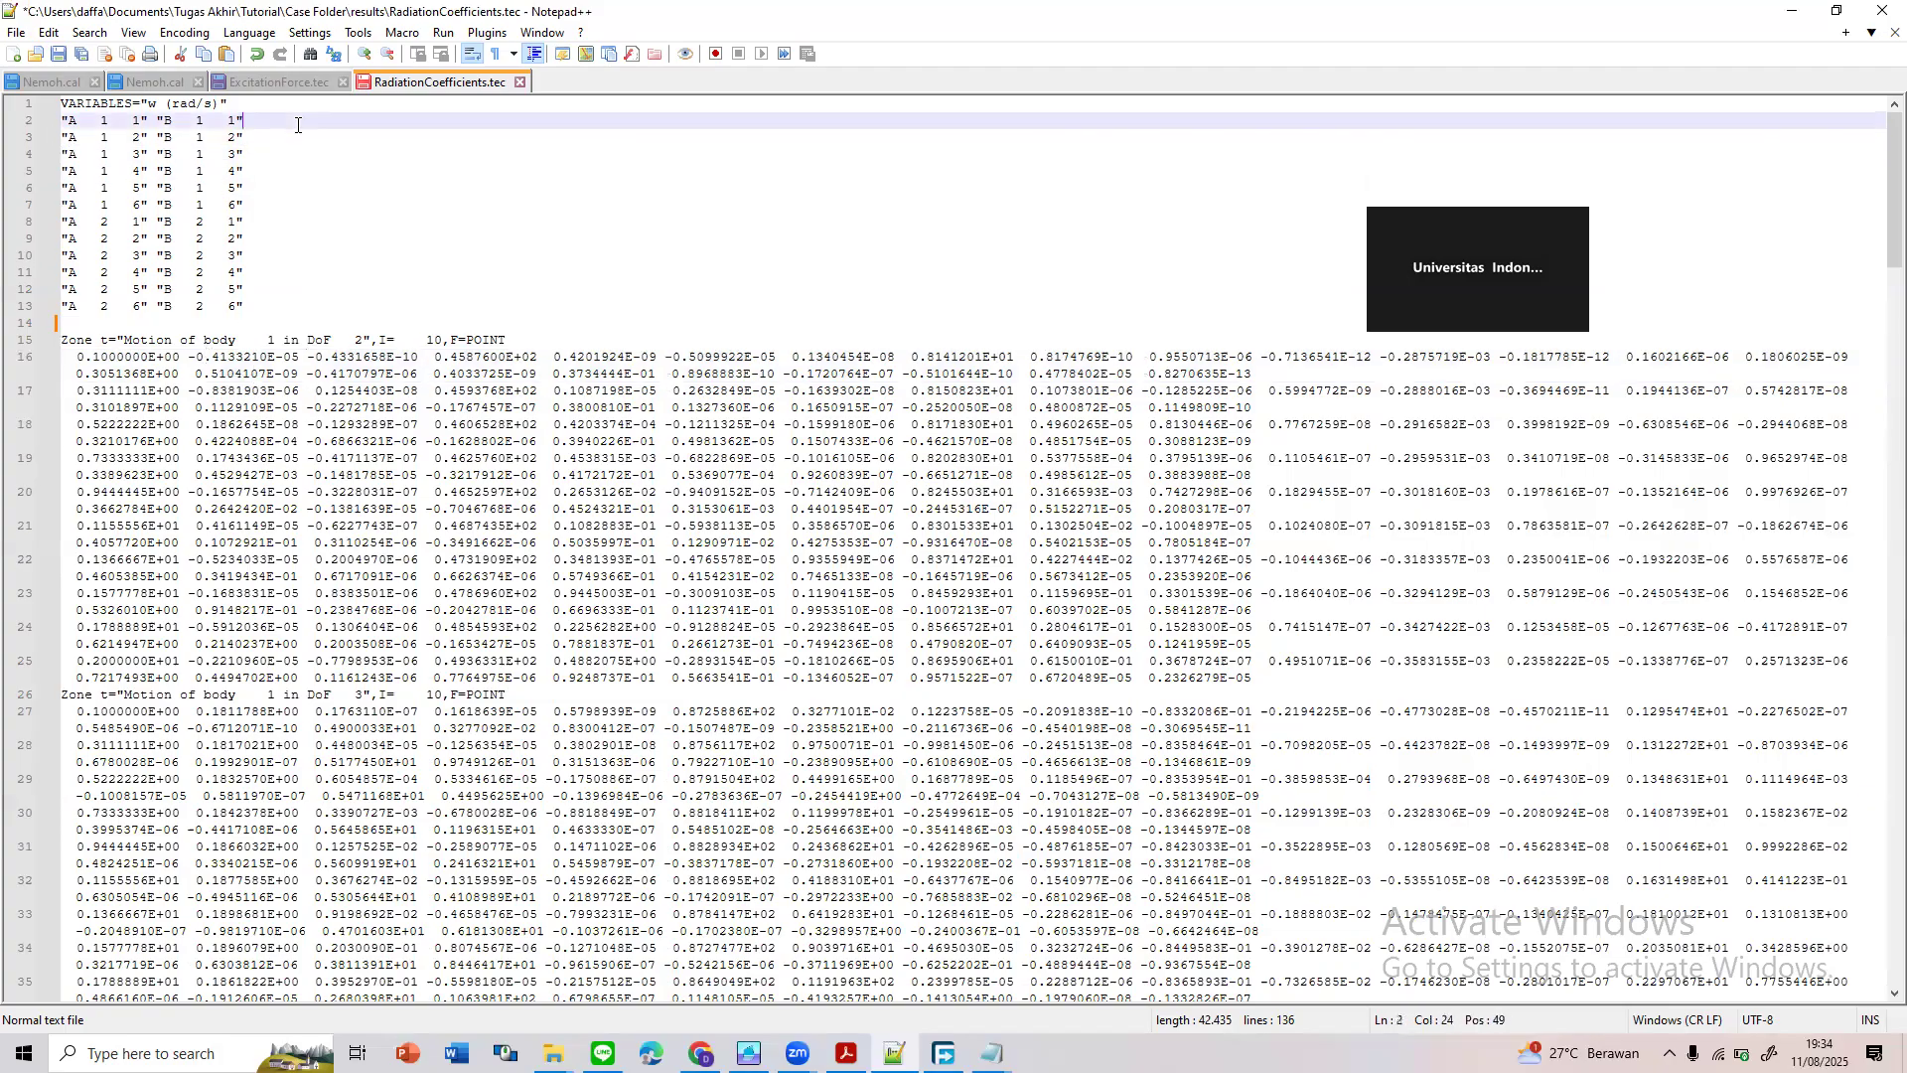
pyautogui.write('"A   1   2"  "B   1   2"')
pyautogui.moveTo(250, 155); pyautogui.dragTo(31, 160)
pyautogui.click(545, 121)
pyautogui.write('"A   1   3" "B   1   3"')
pyautogui.click(503, 219)
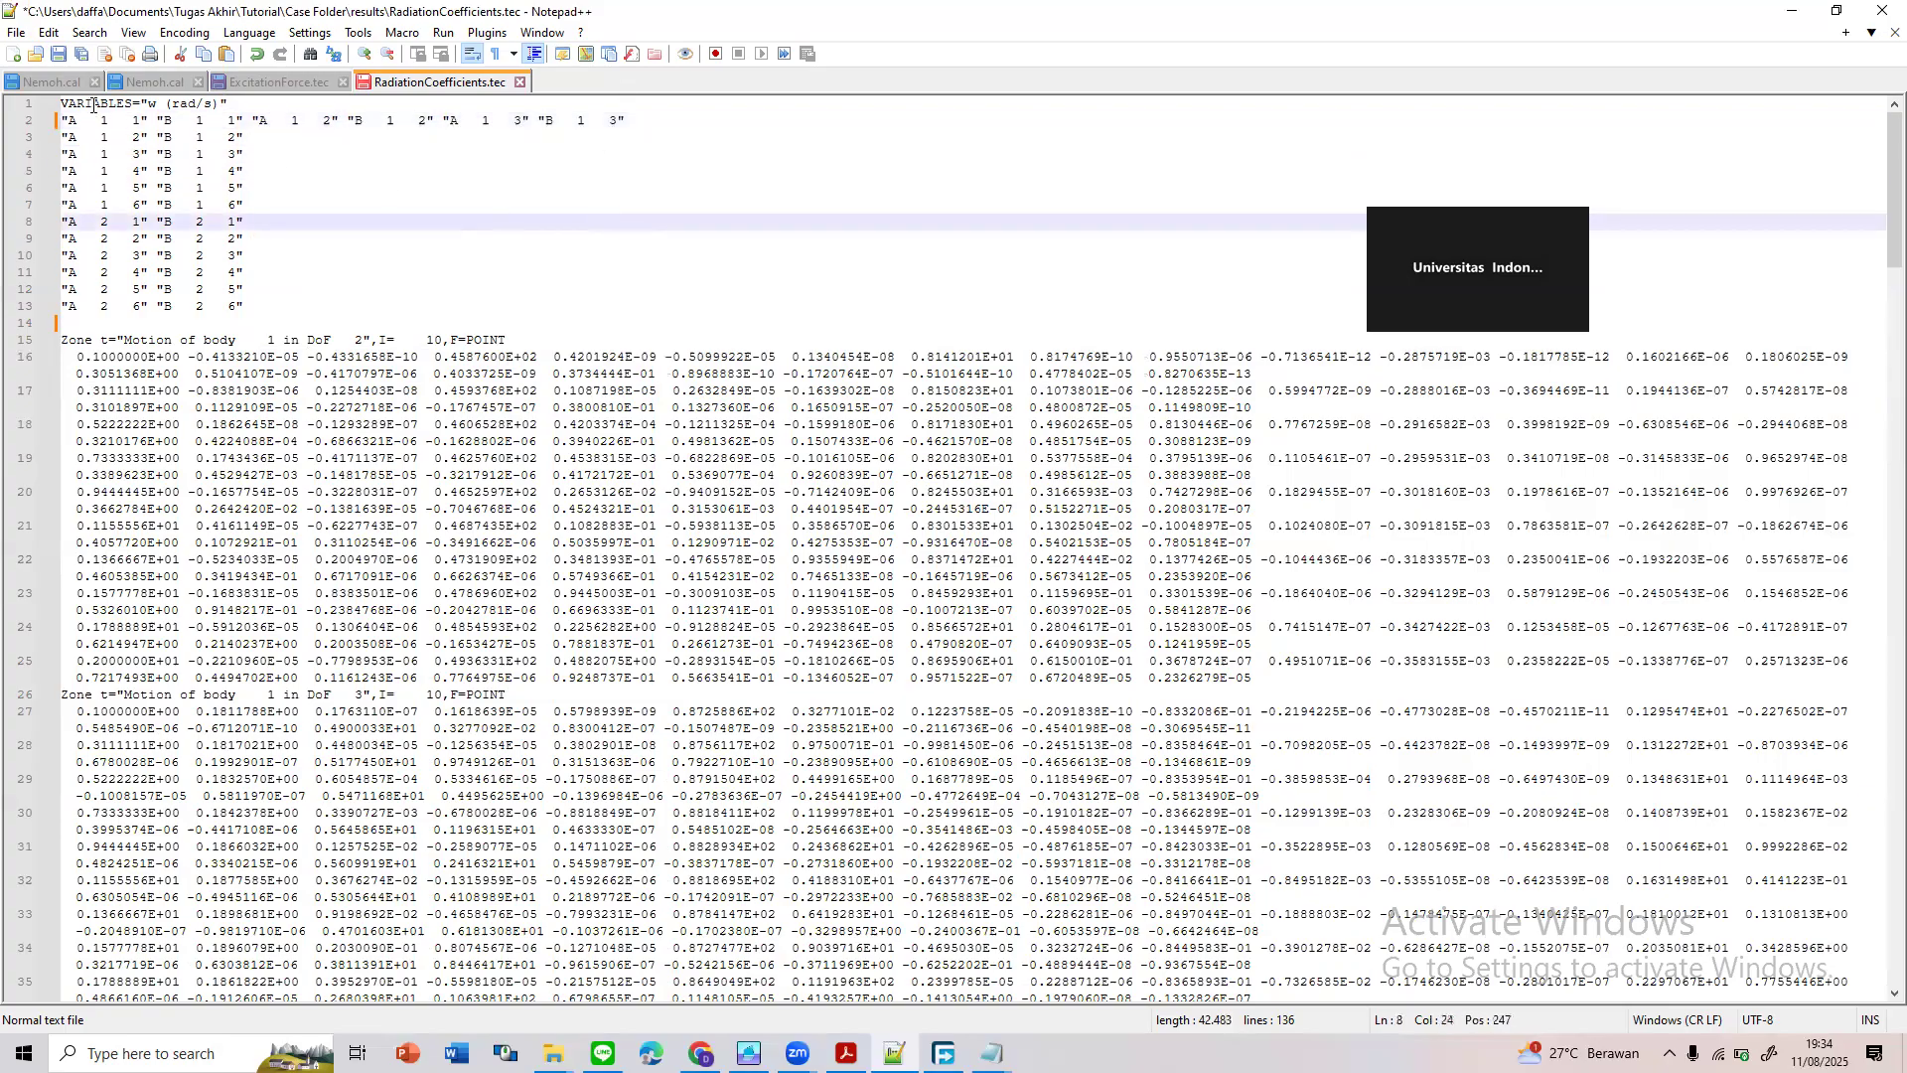
# Match the joined A and B variable names to the successive columns in the DoF 2 zone's first row
pyautogui.moveTo(45, 129); pyautogui.dragTo(654, 129)
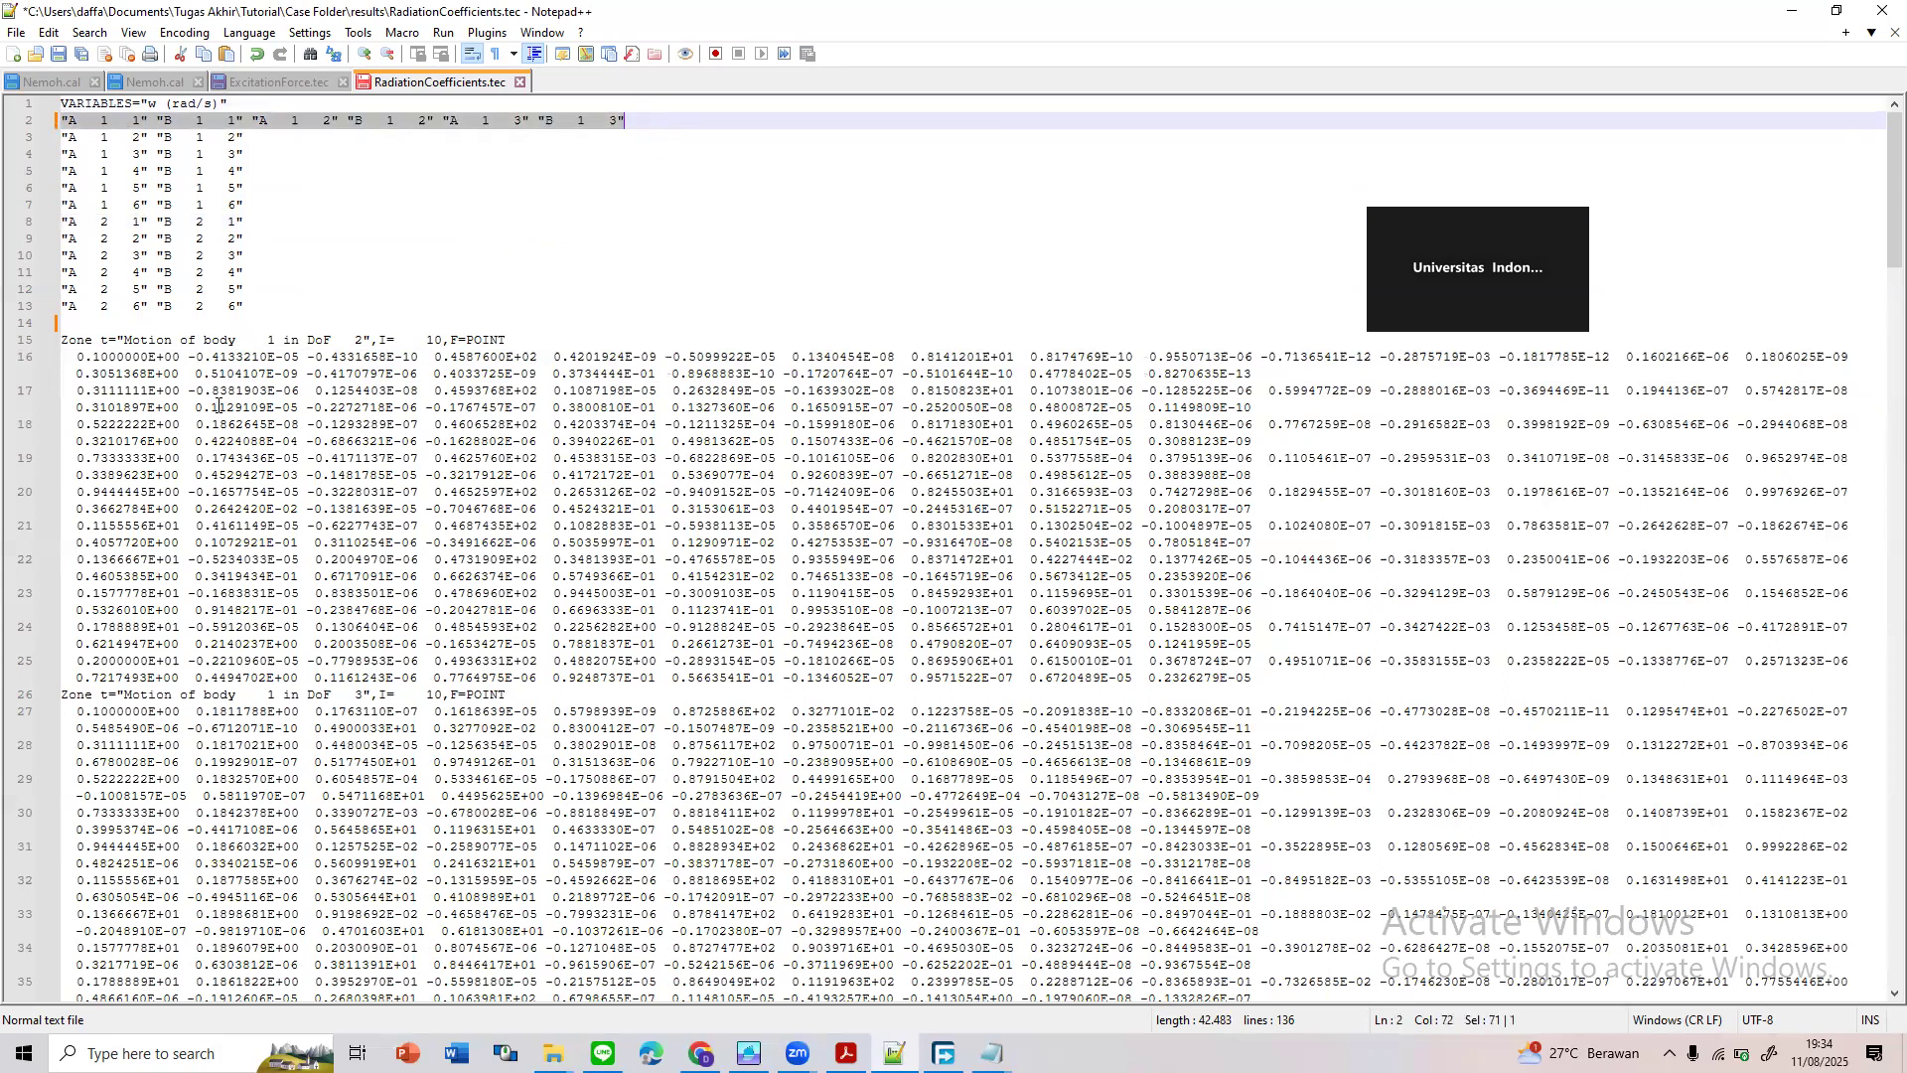
pyautogui.click(260, 272)
pyautogui.click(250, 355)
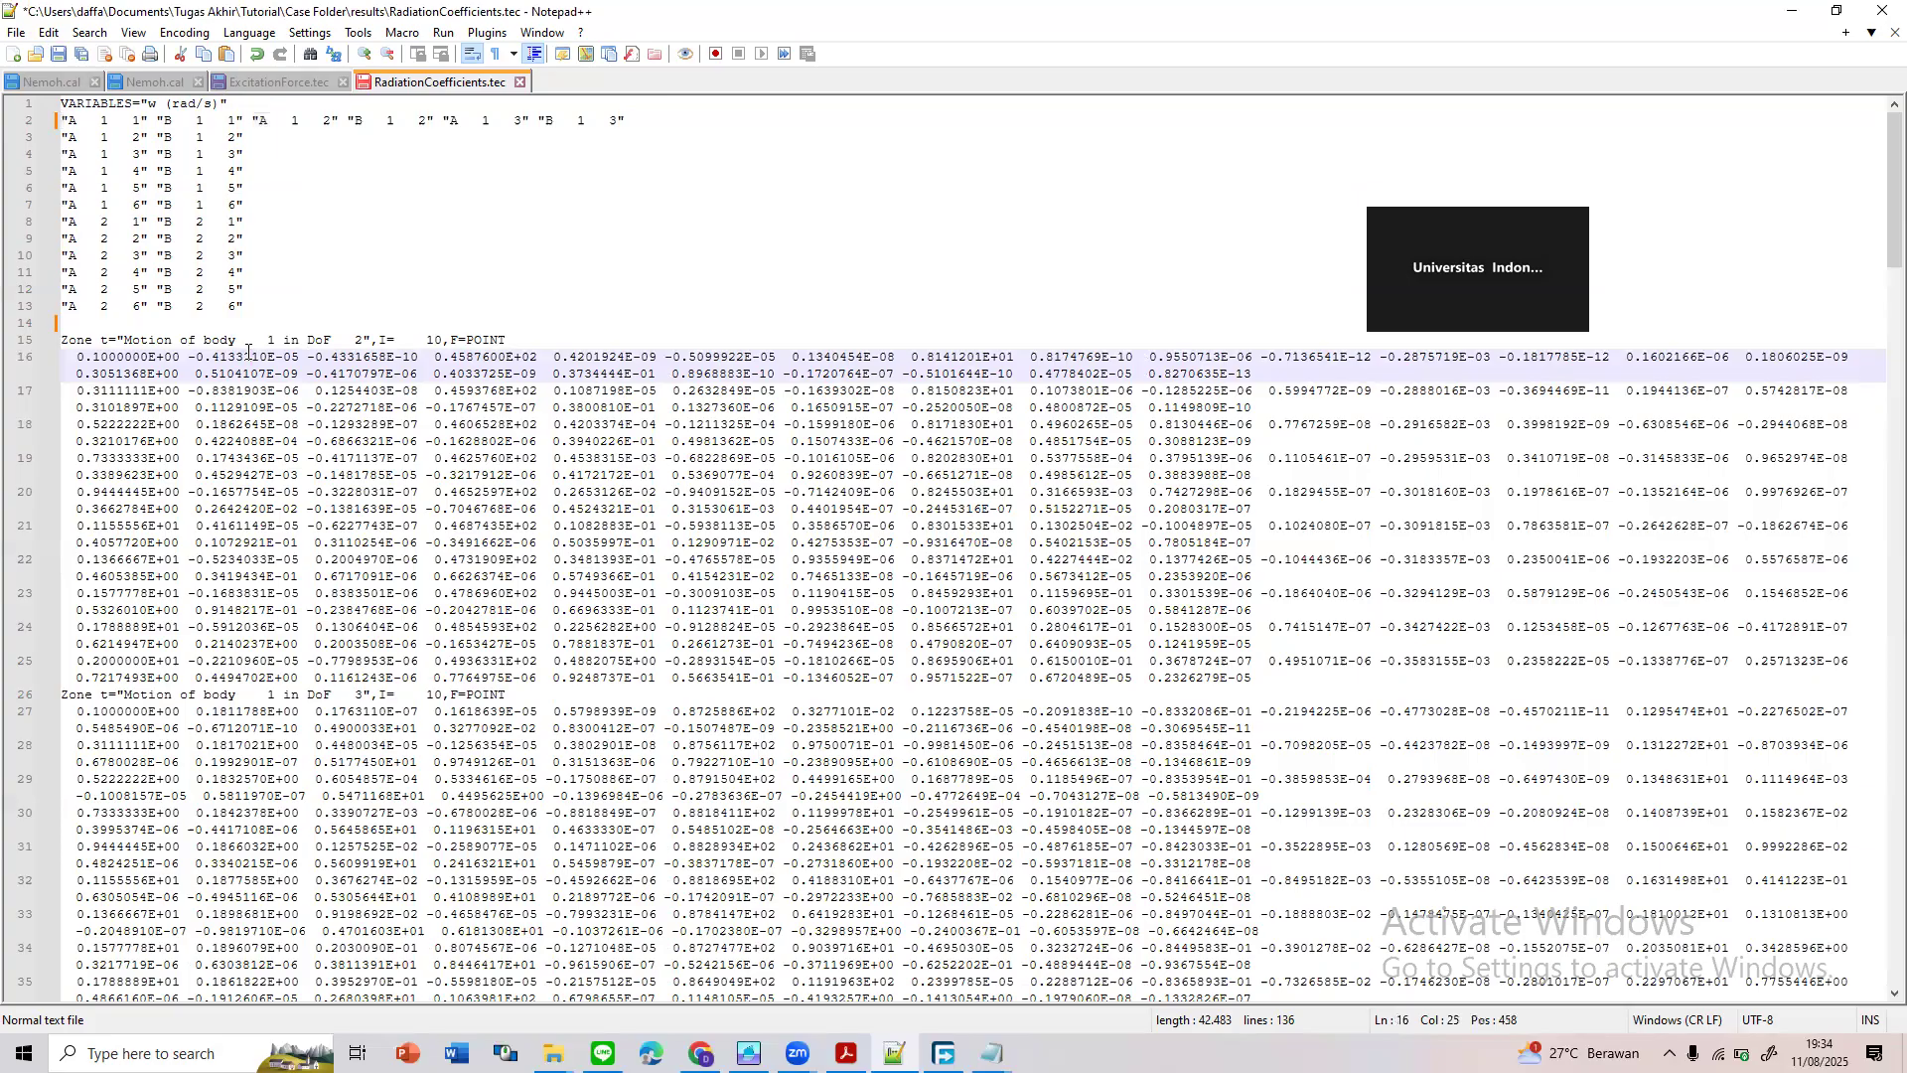
pyautogui.click(396, 357)
pyautogui.click(503, 357)
pyautogui.click(323, 120)
pyautogui.click(521, 363)
pyautogui.click(573, 353)
pyautogui.click(294, 80)
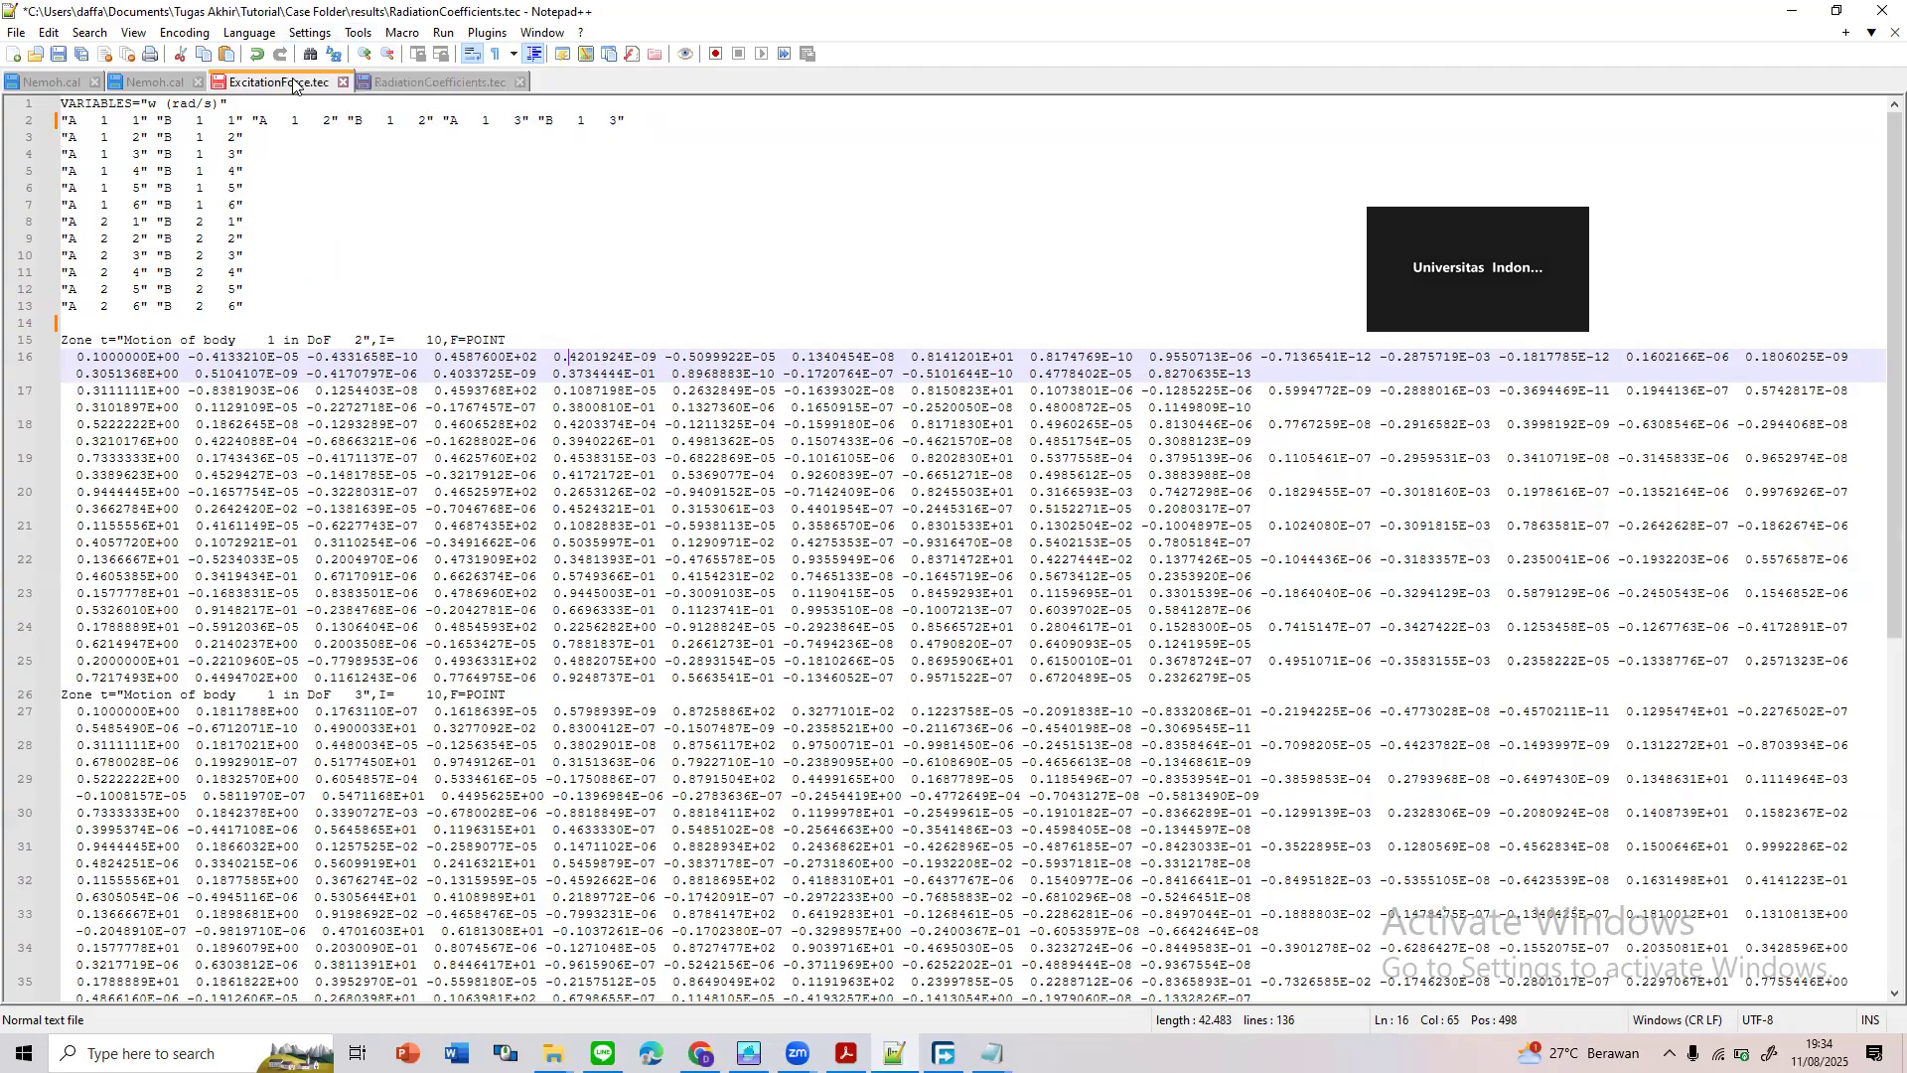
pyautogui.hotkey('ctrl', 'Tab')
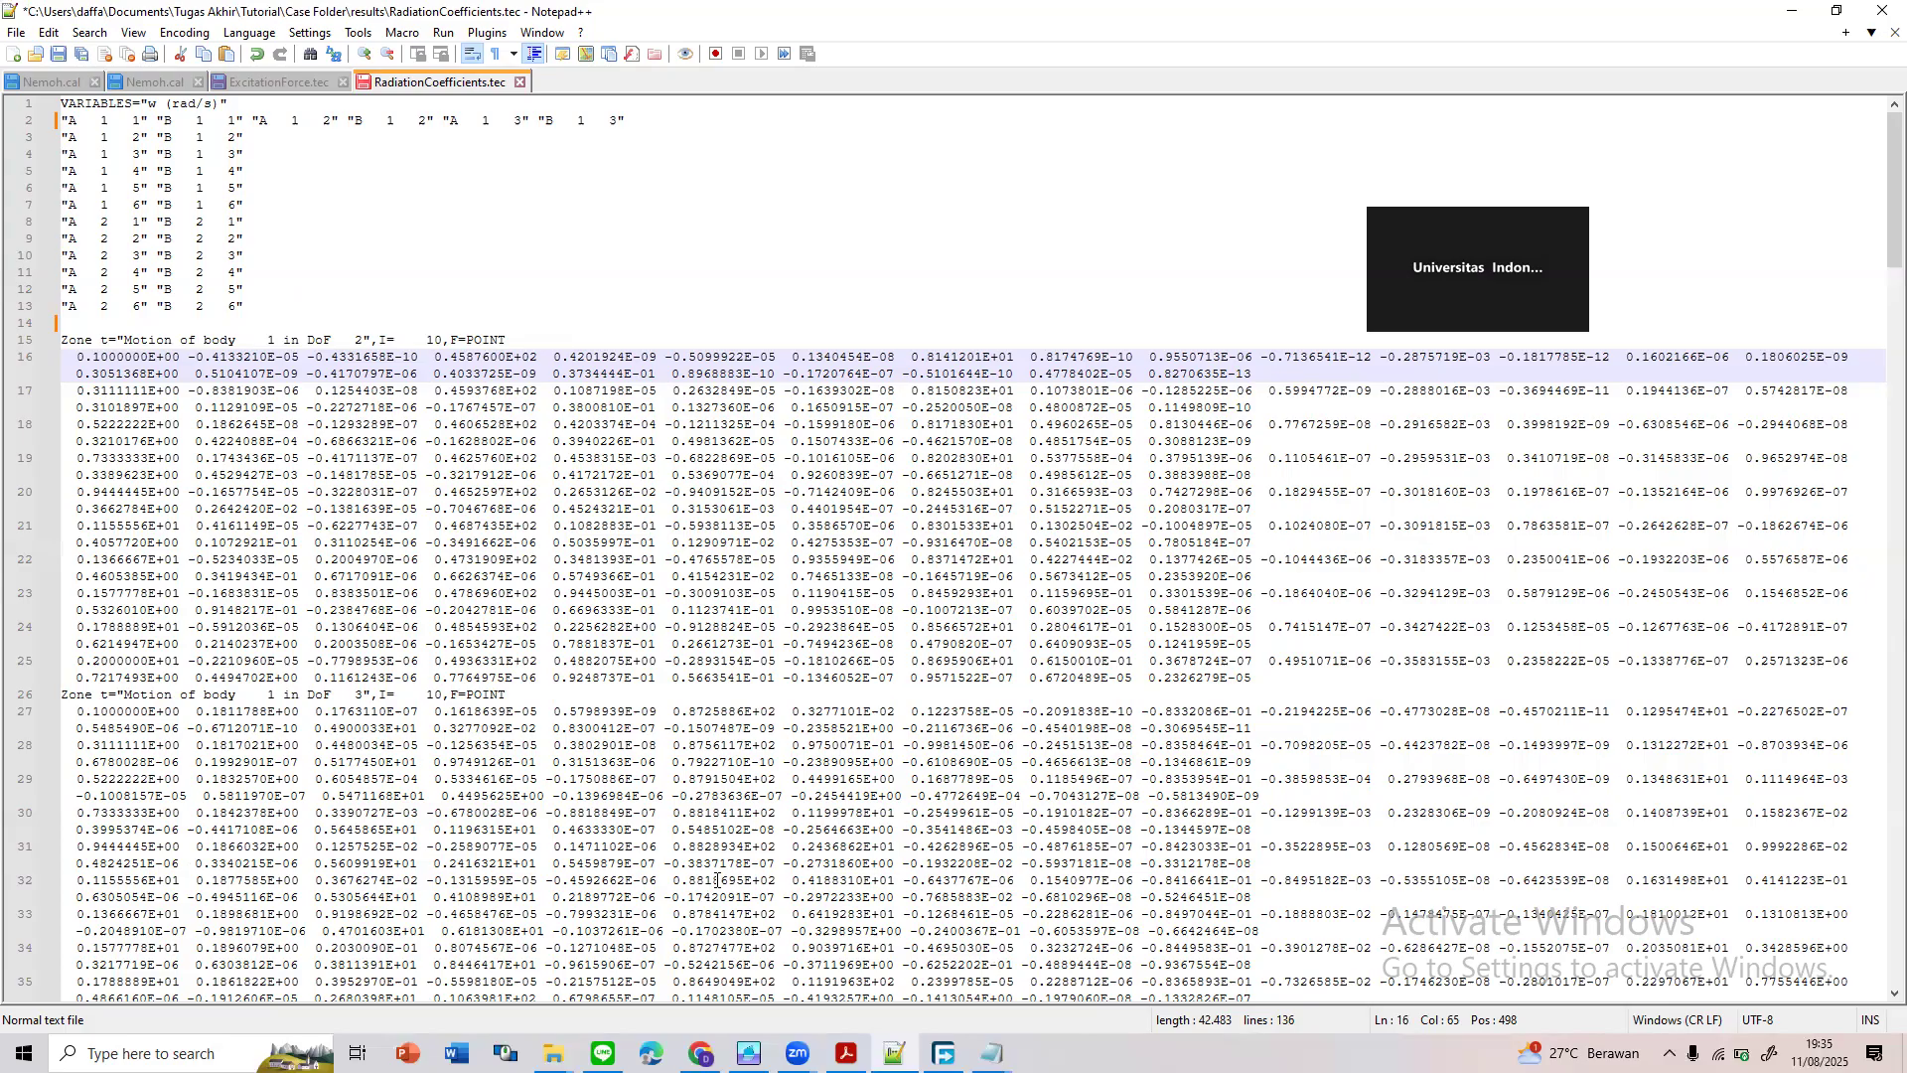
# Go back to the Tutorial folder in File Explorer and rename "New folder" as "Single Body"
pyautogui.click(554, 1053)
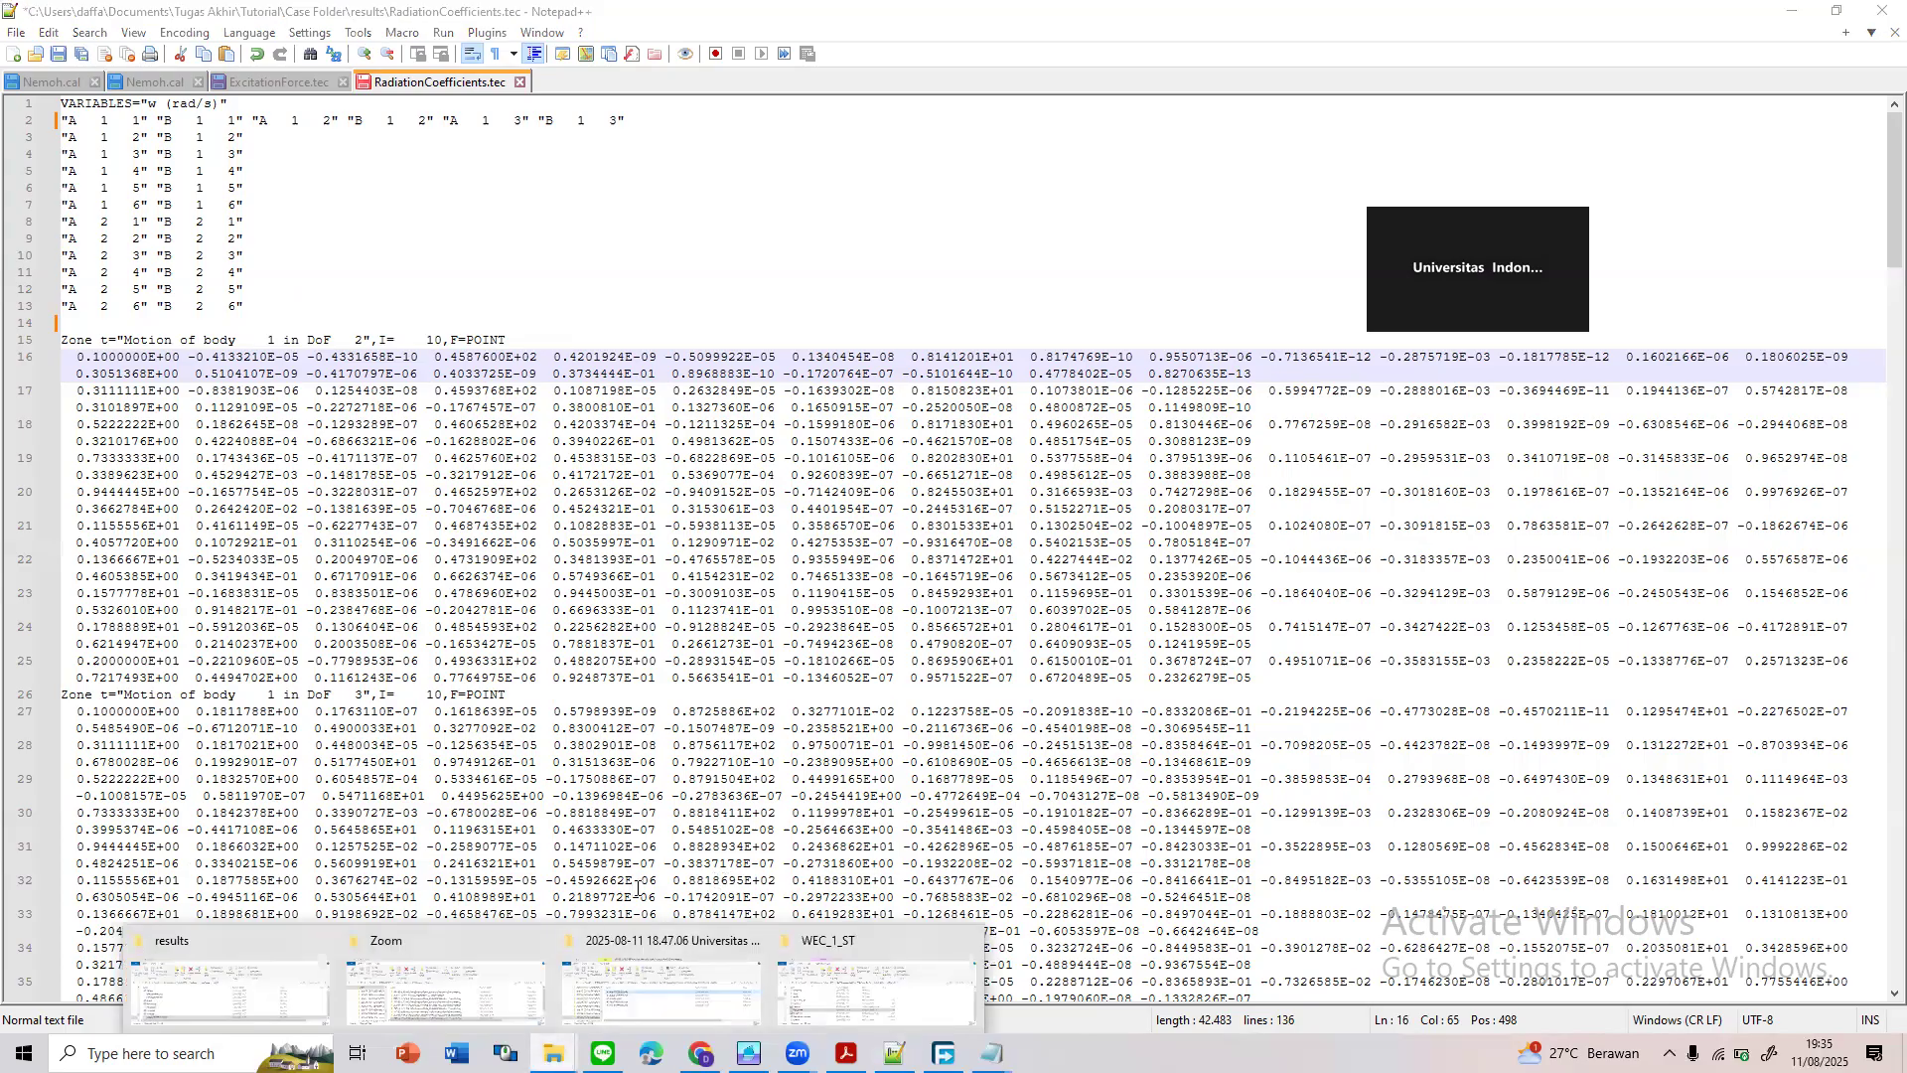
pyautogui.click(238, 986)
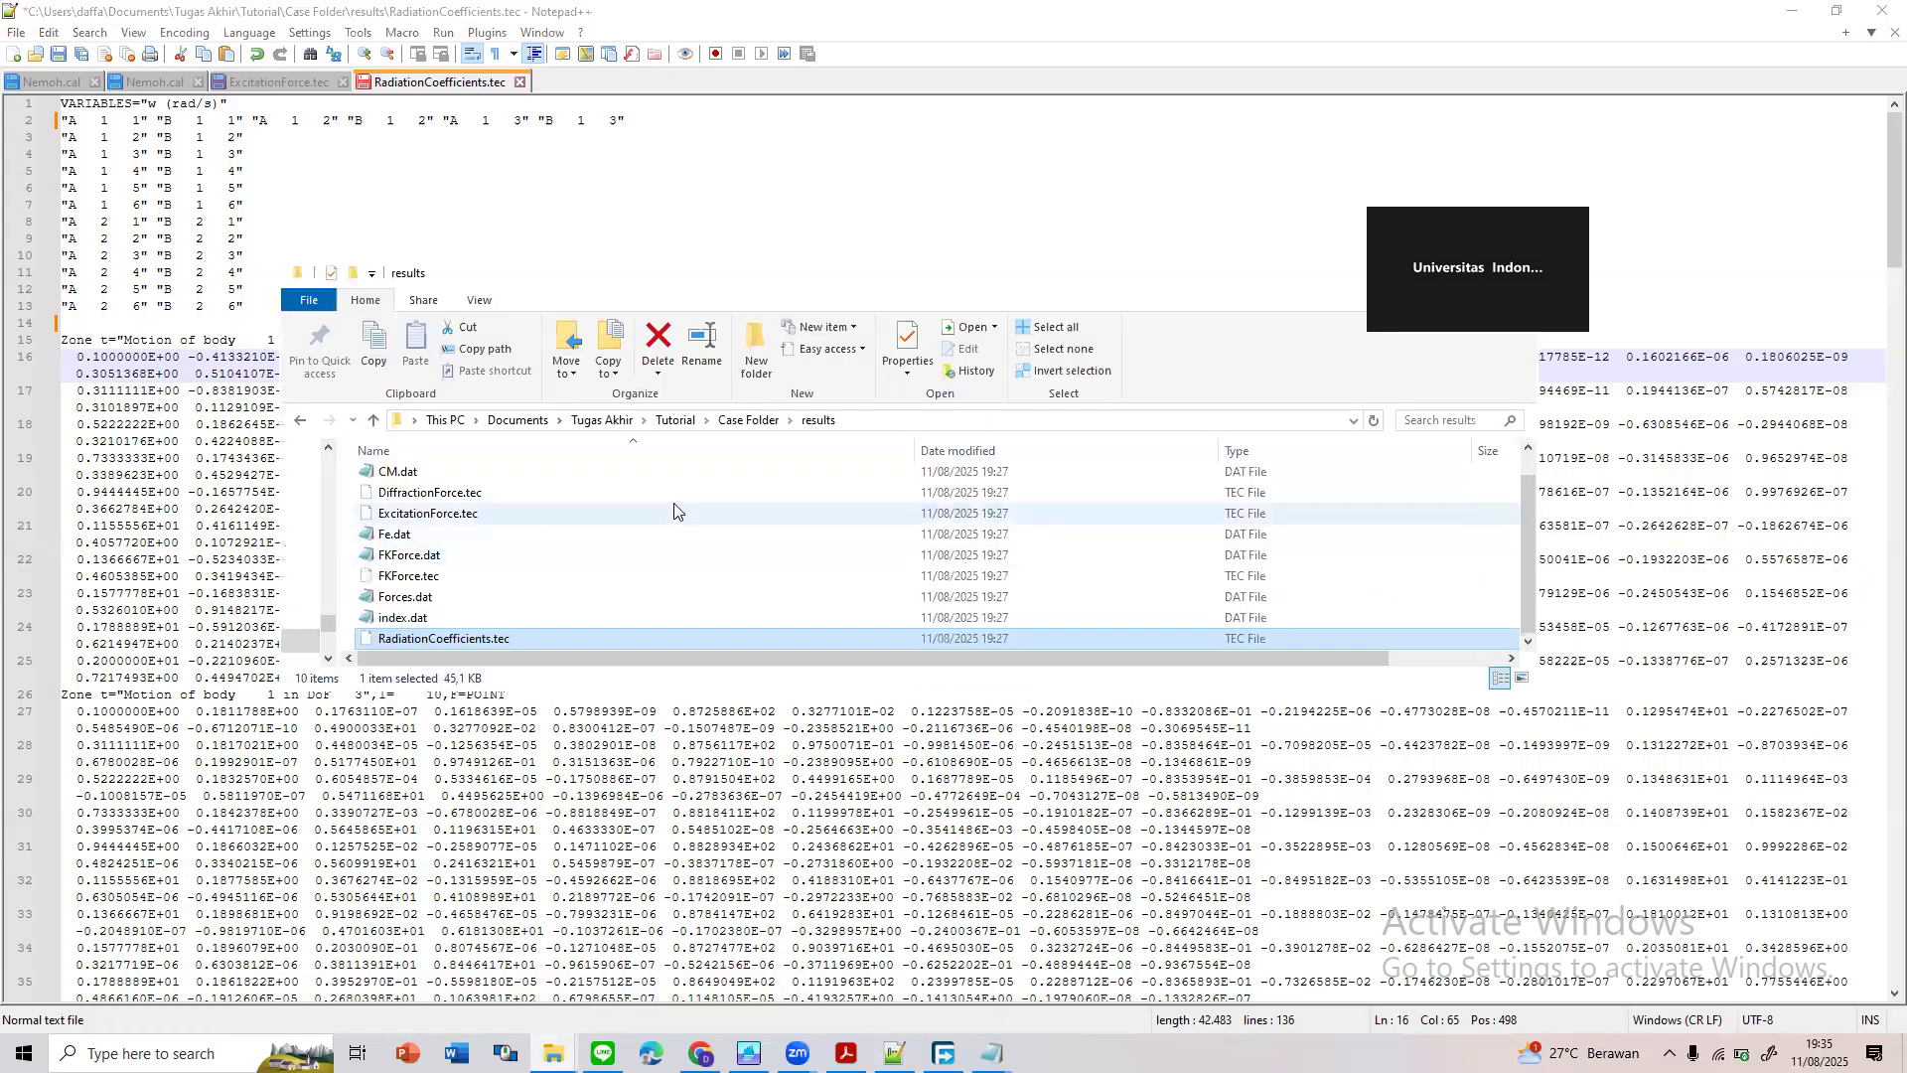
pyautogui.click(736, 422)
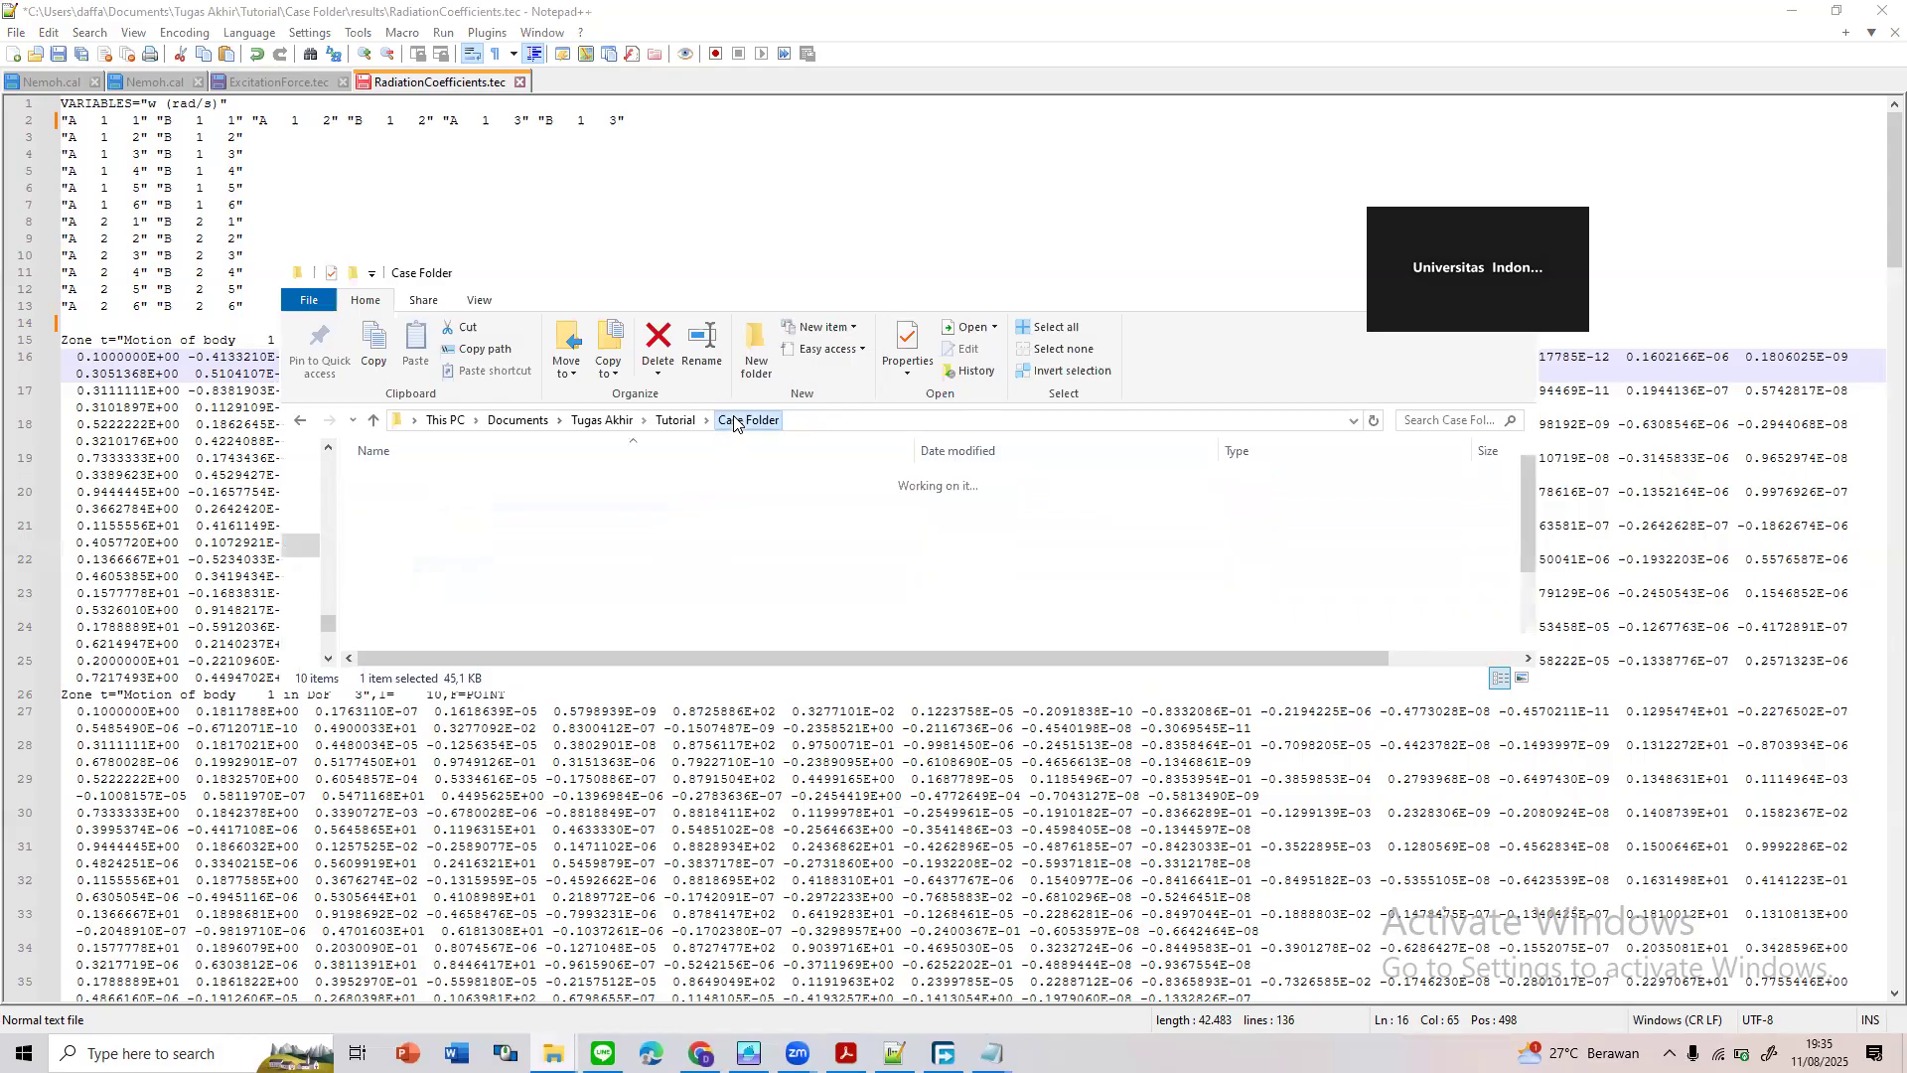
pyautogui.click(679, 421)
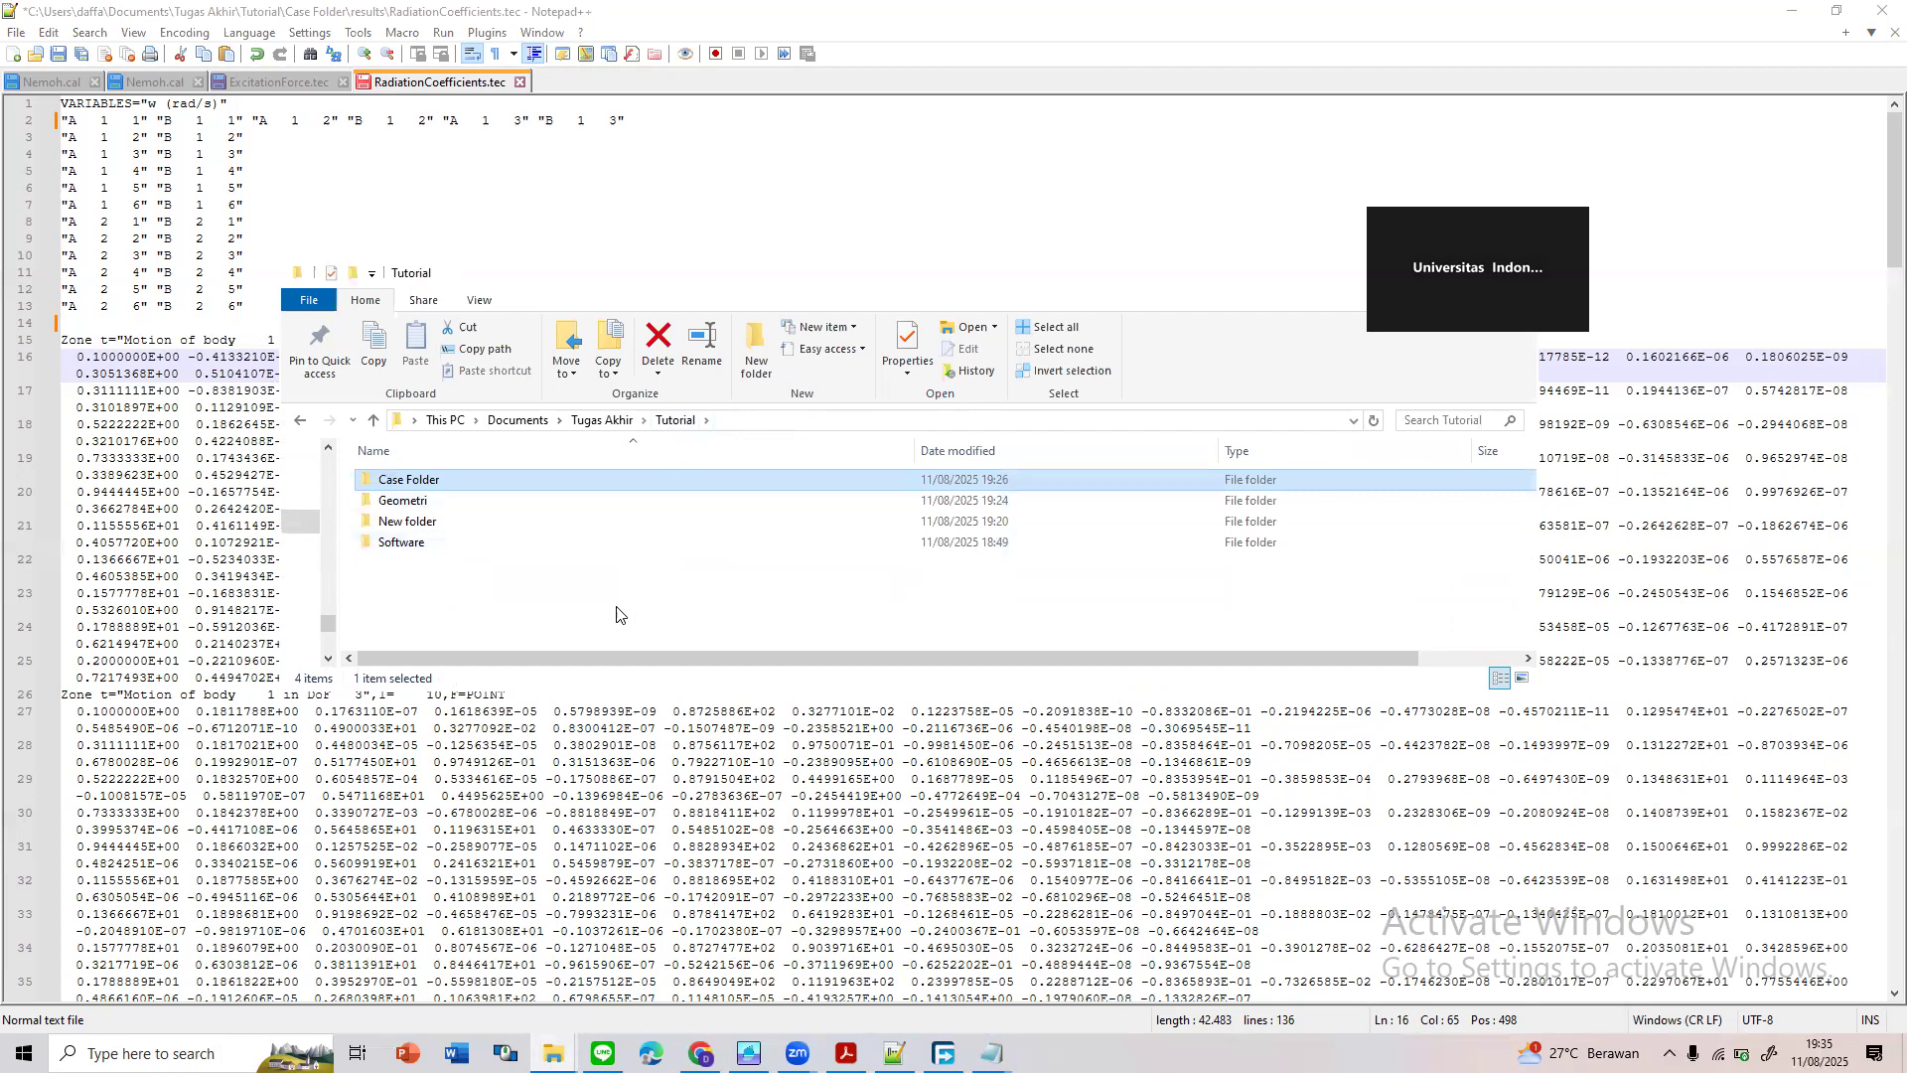
pyautogui.rightClick(541, 522)
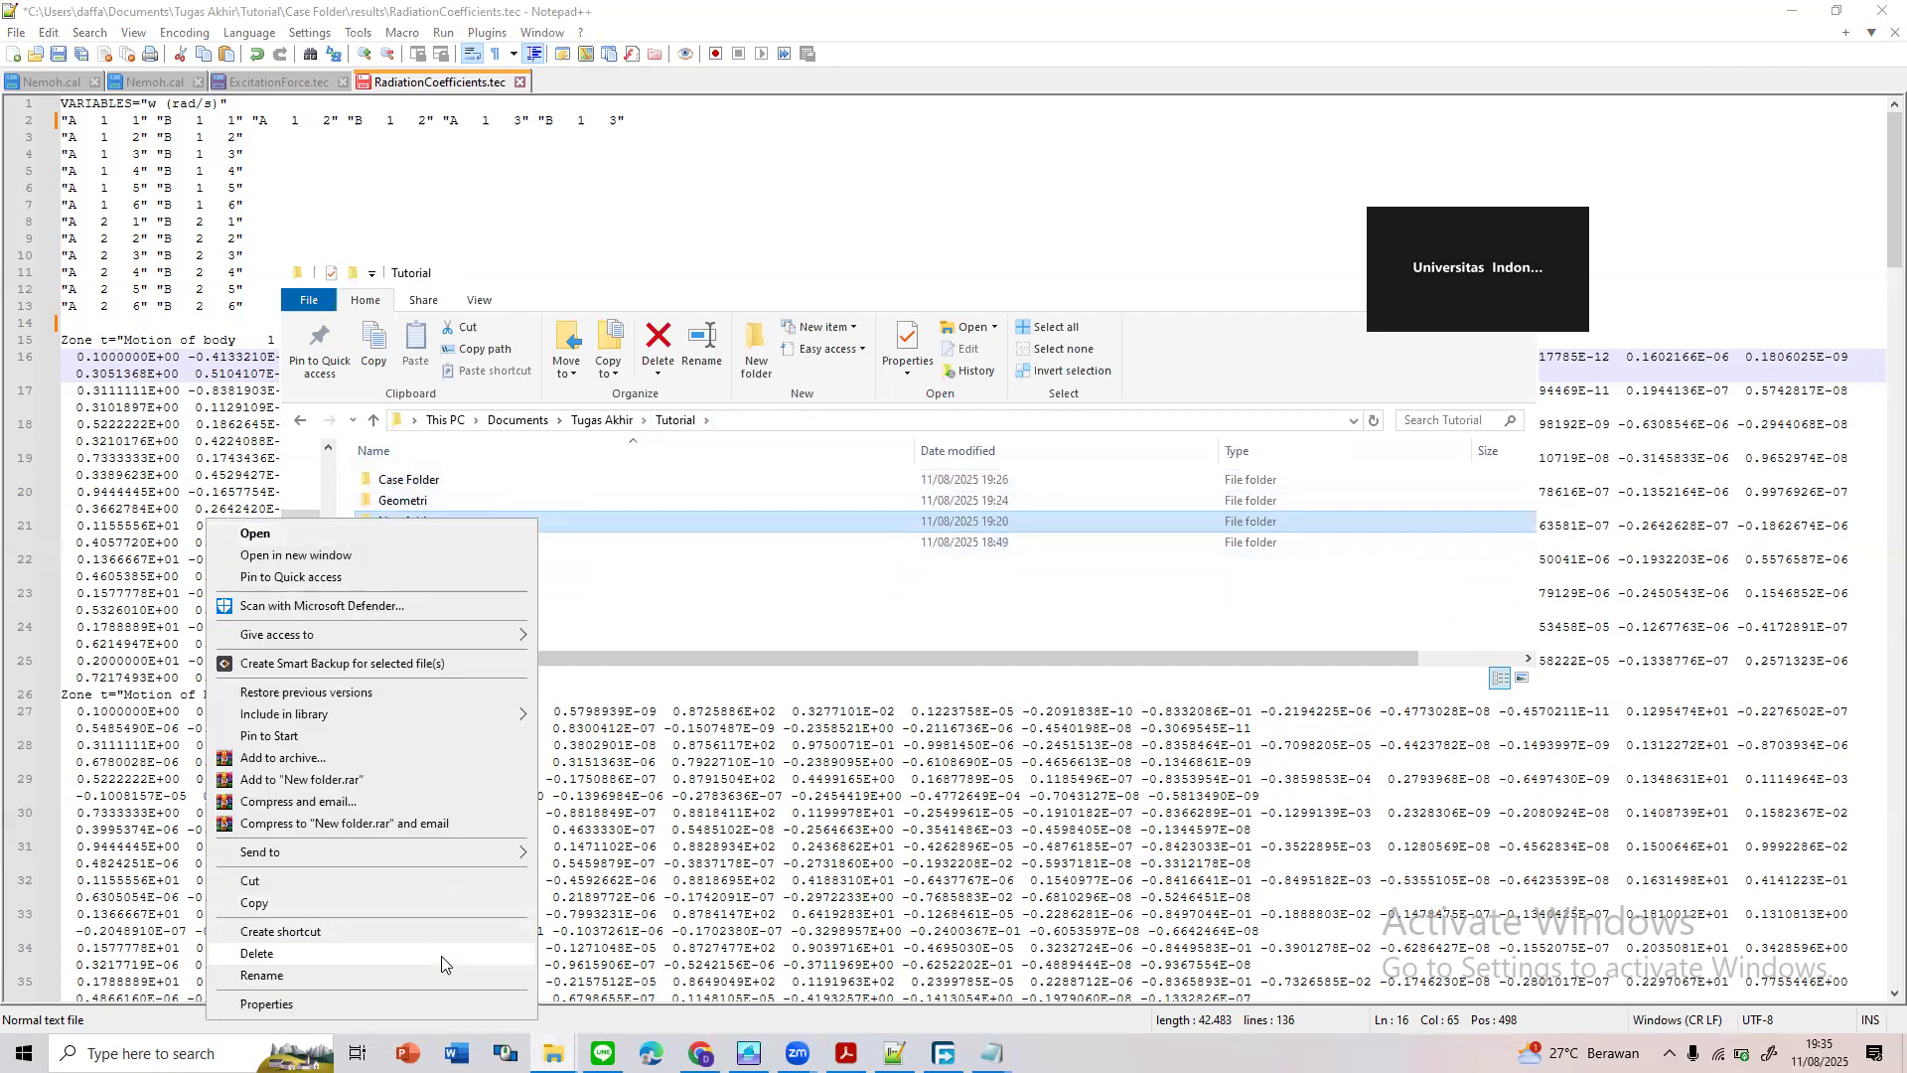
pyautogui.click(442, 970)
pyautogui.press('BackSpace')
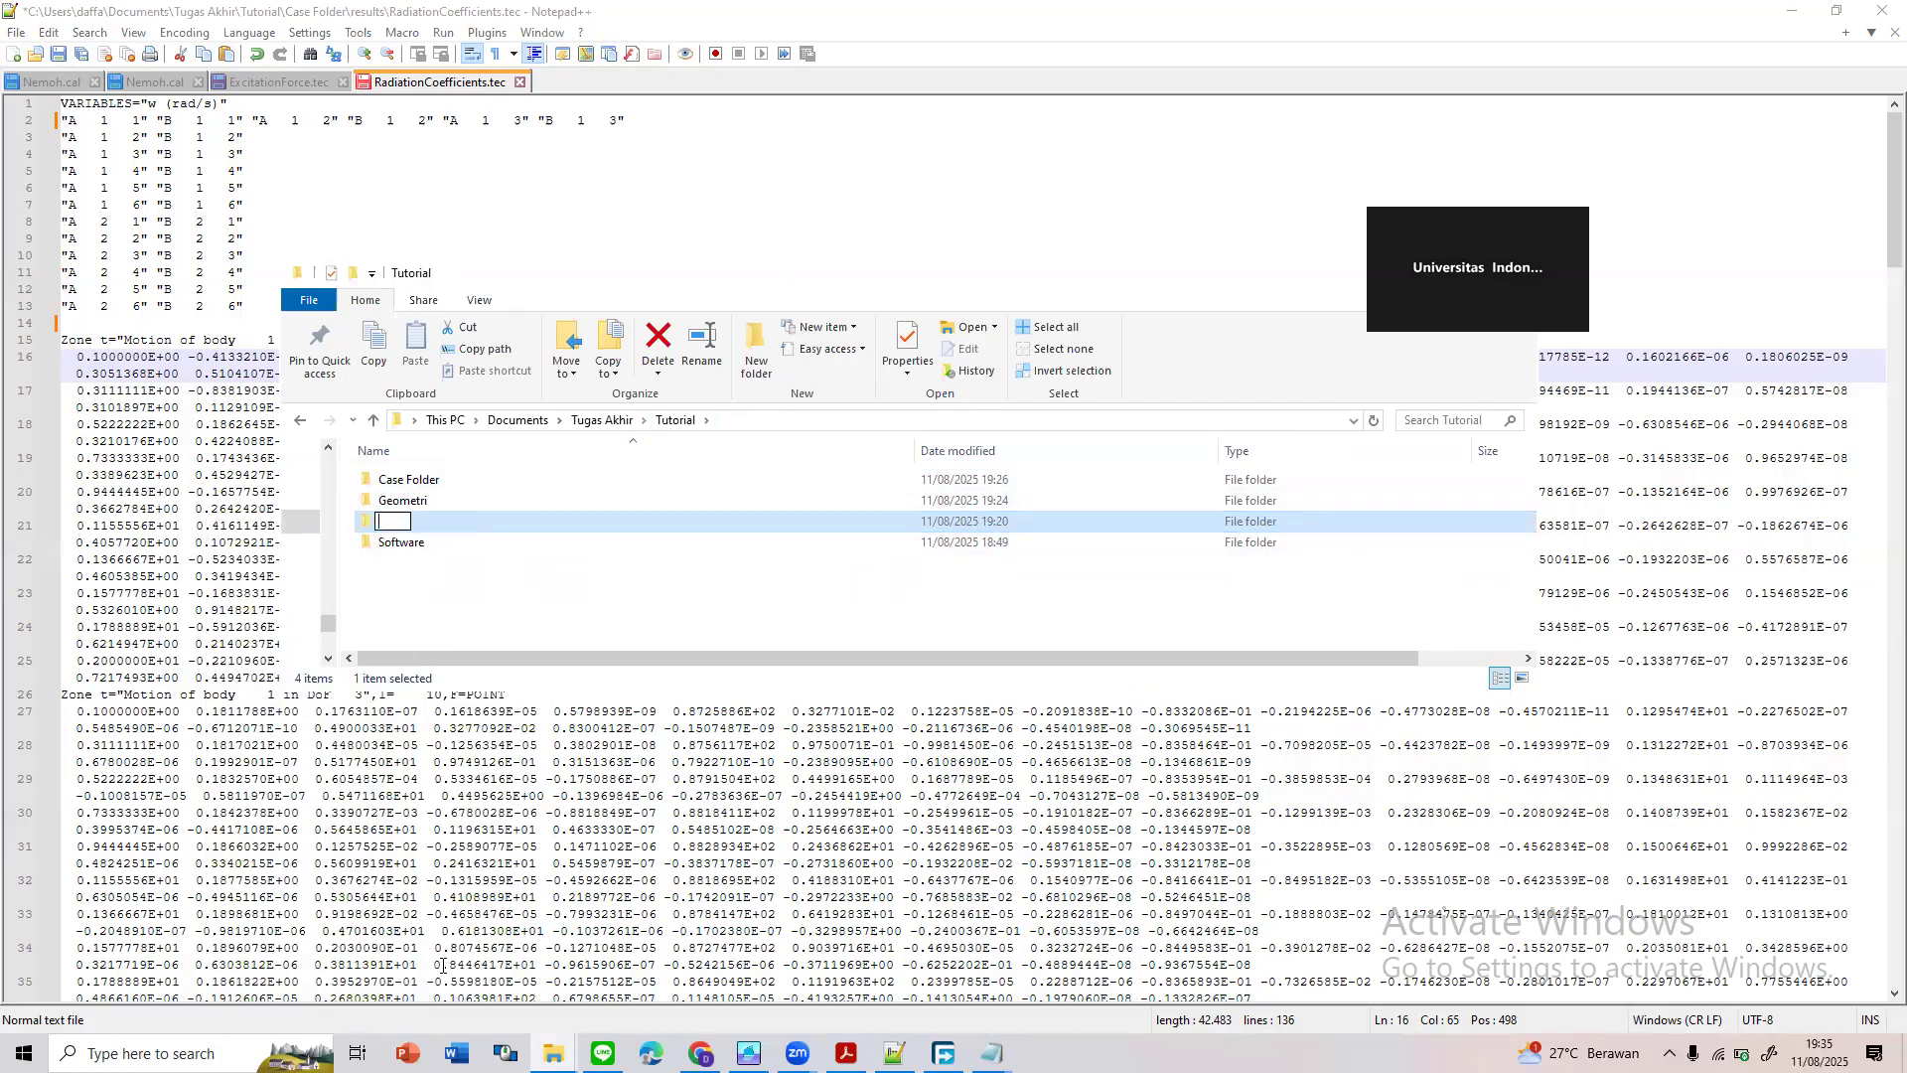
pyautogui.write('Single Body')
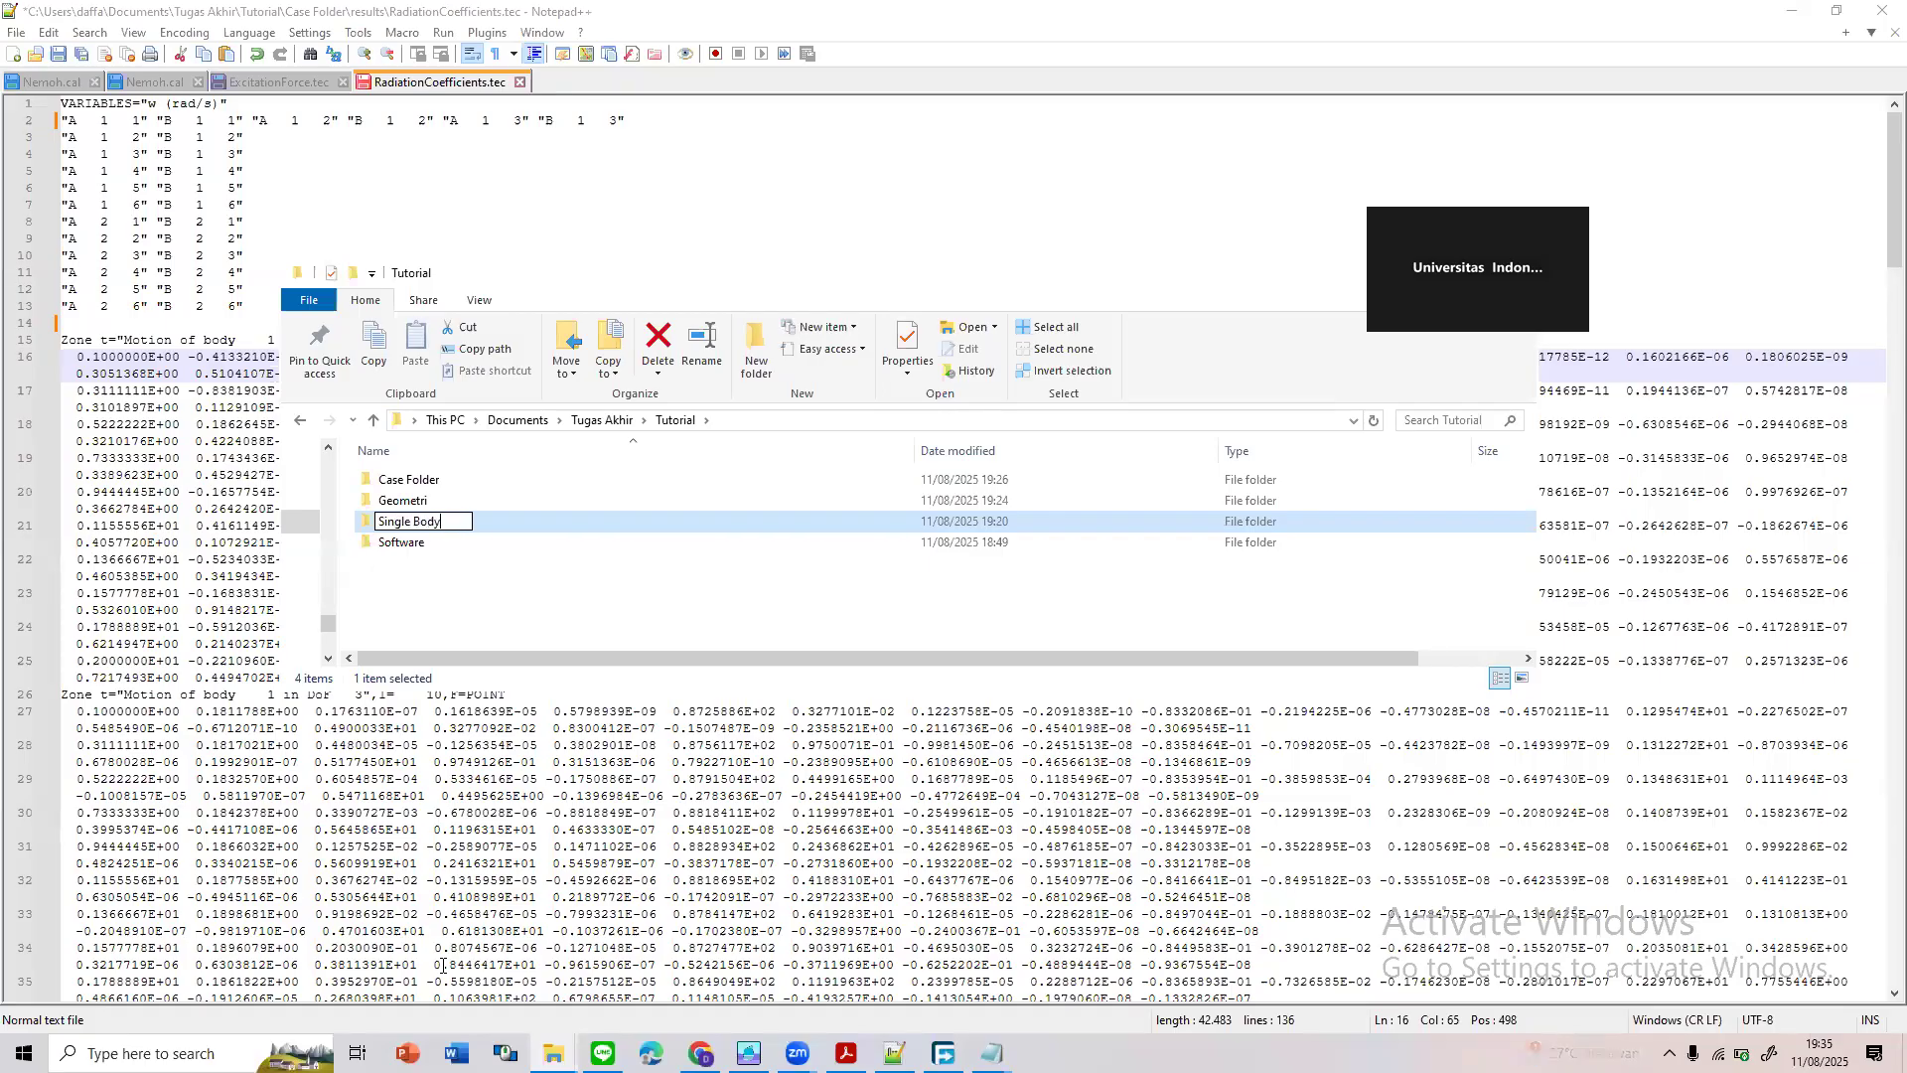
pyautogui.press('Return')
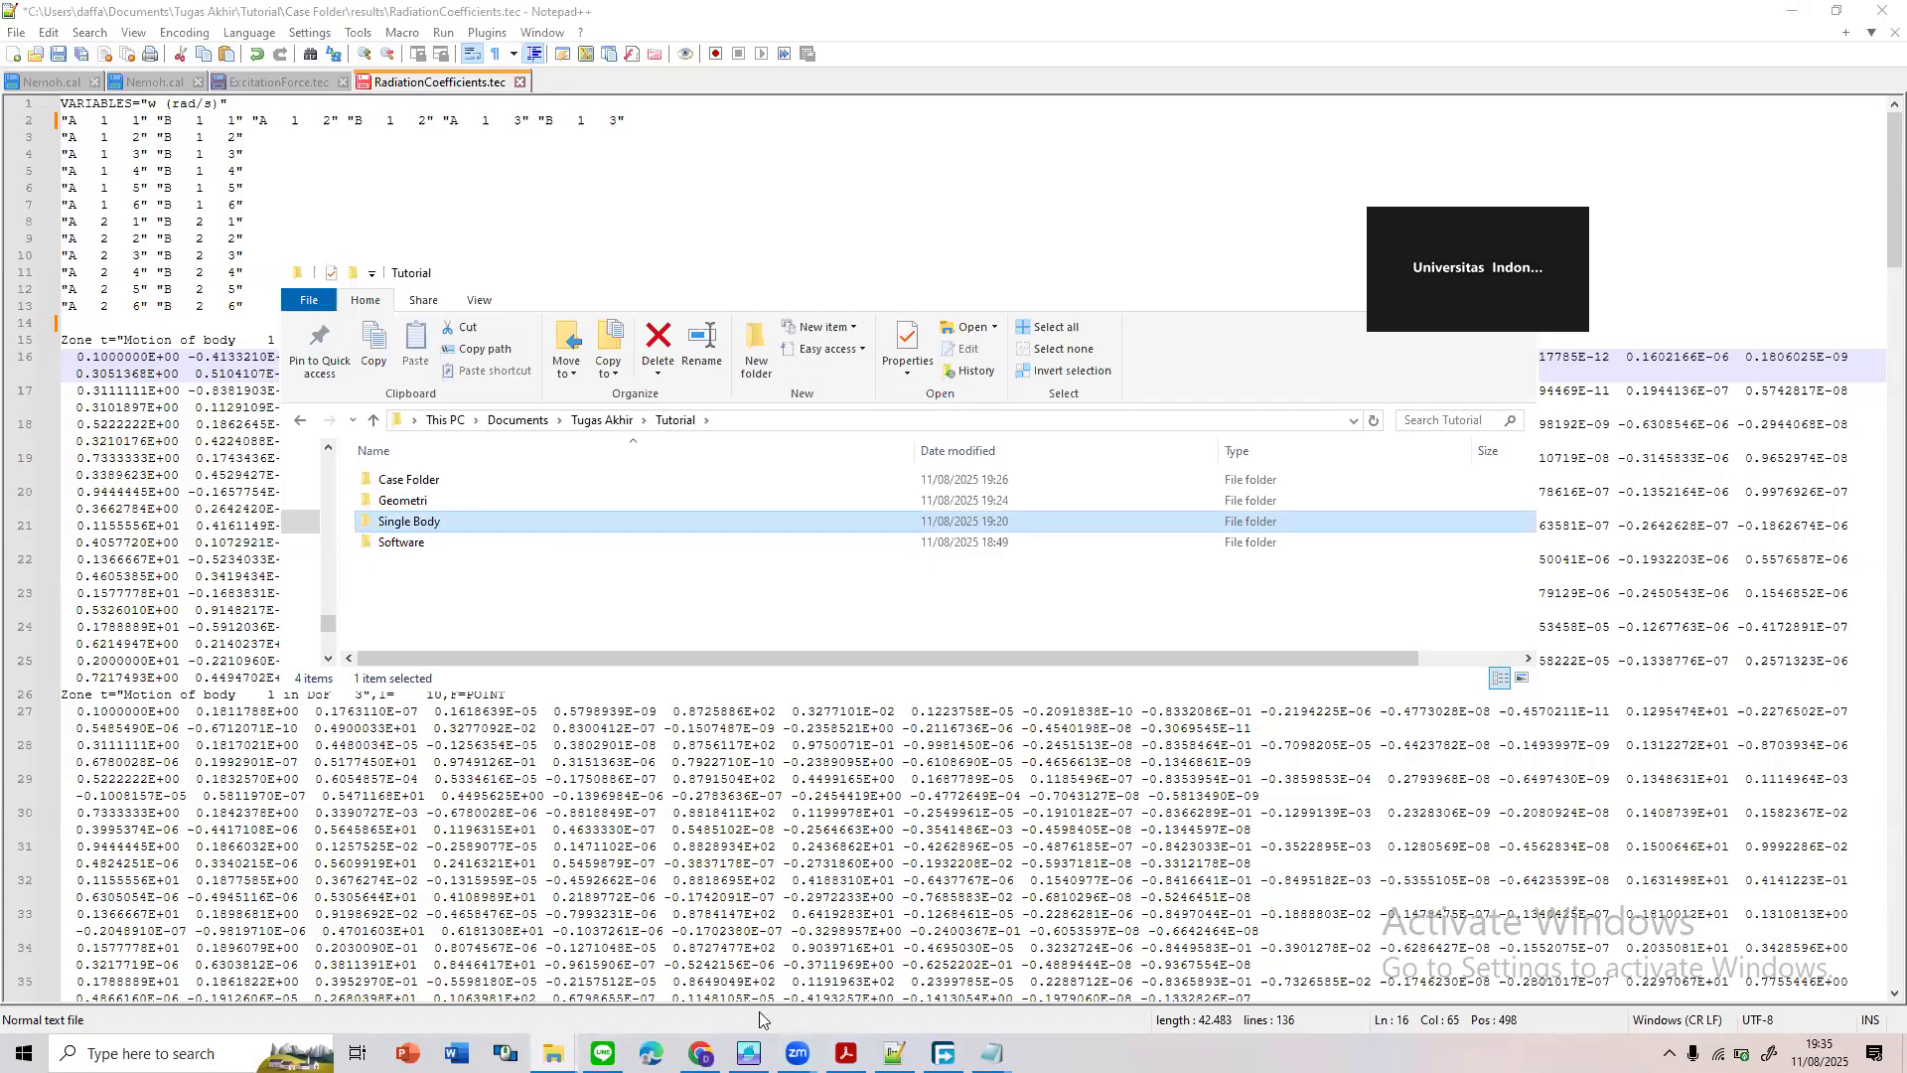
# Switch to BEMRosetta and save the one-body Nemoh v3 case into the Tutorial\Single Body folder, allowing its existing contents to be deleted
pyautogui.click(749, 1053)
pyautogui.click(103, 99)
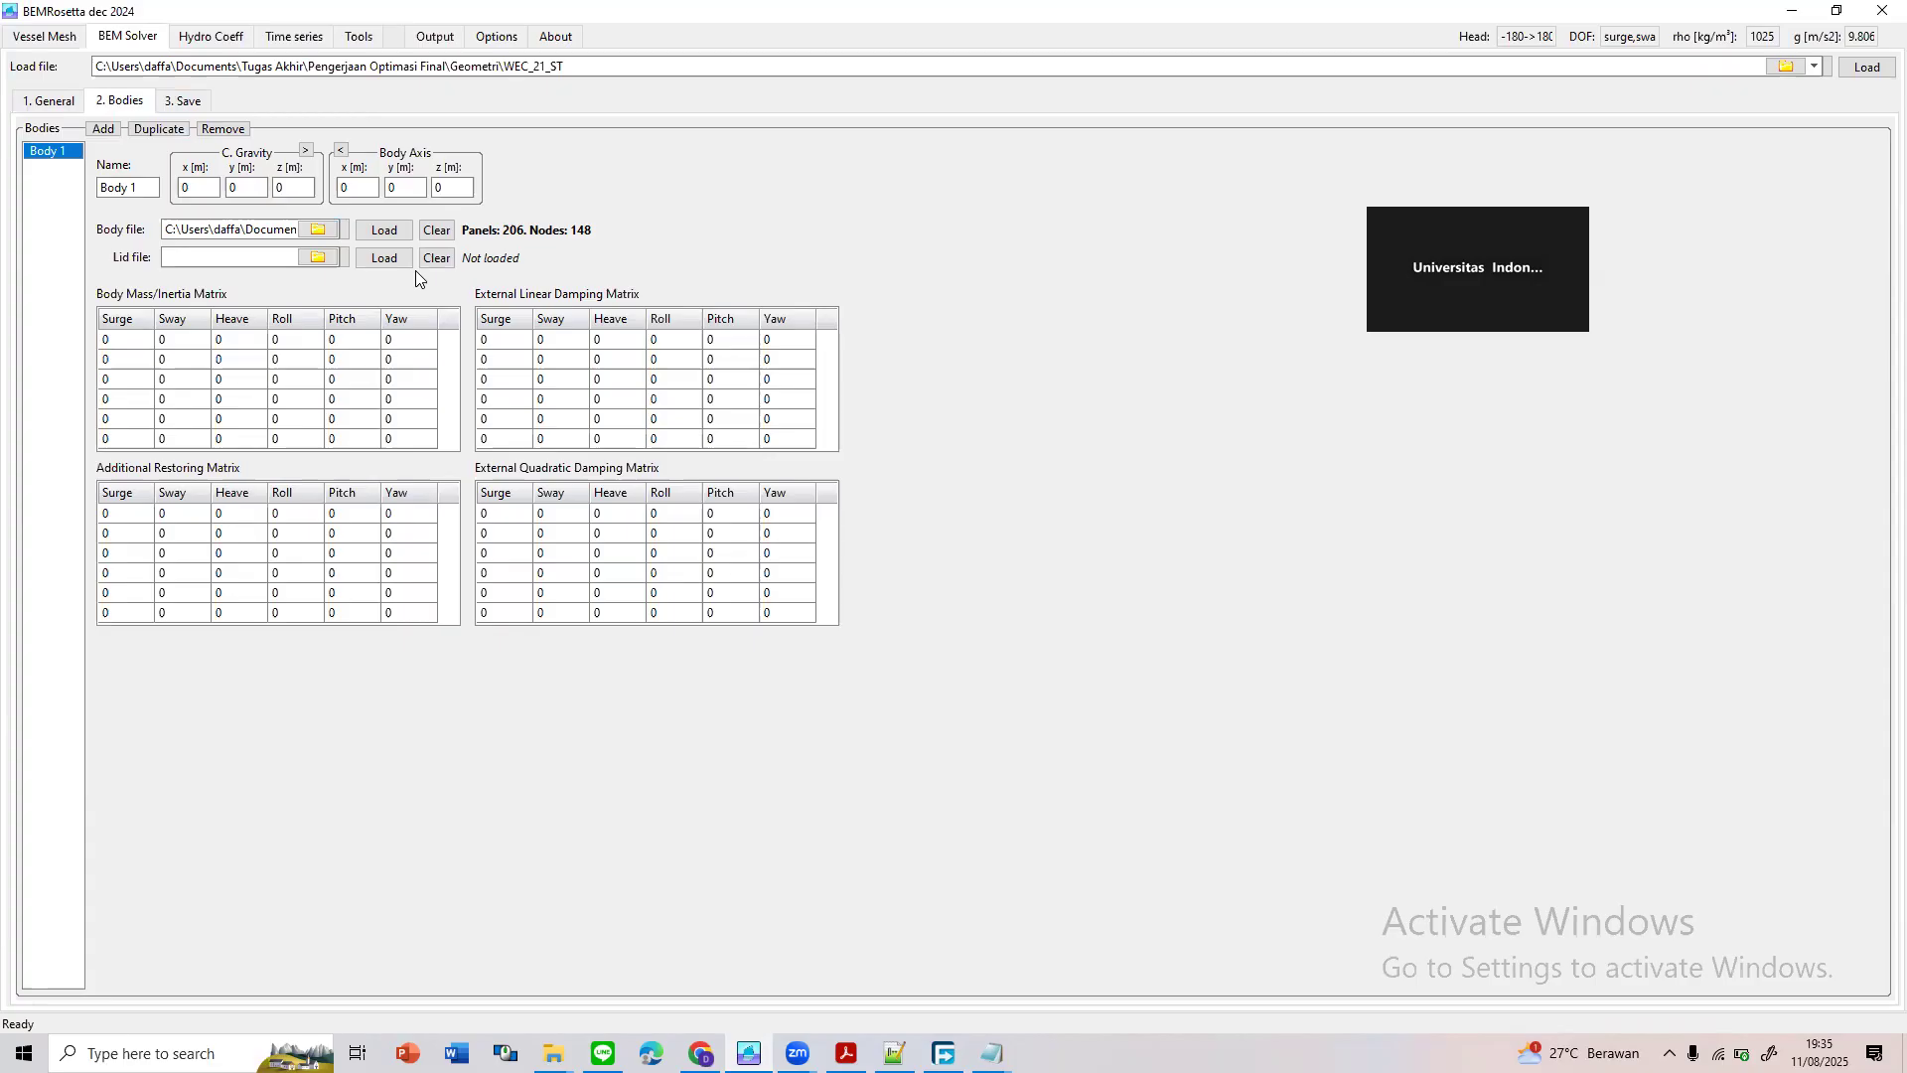
pyautogui.click(173, 103)
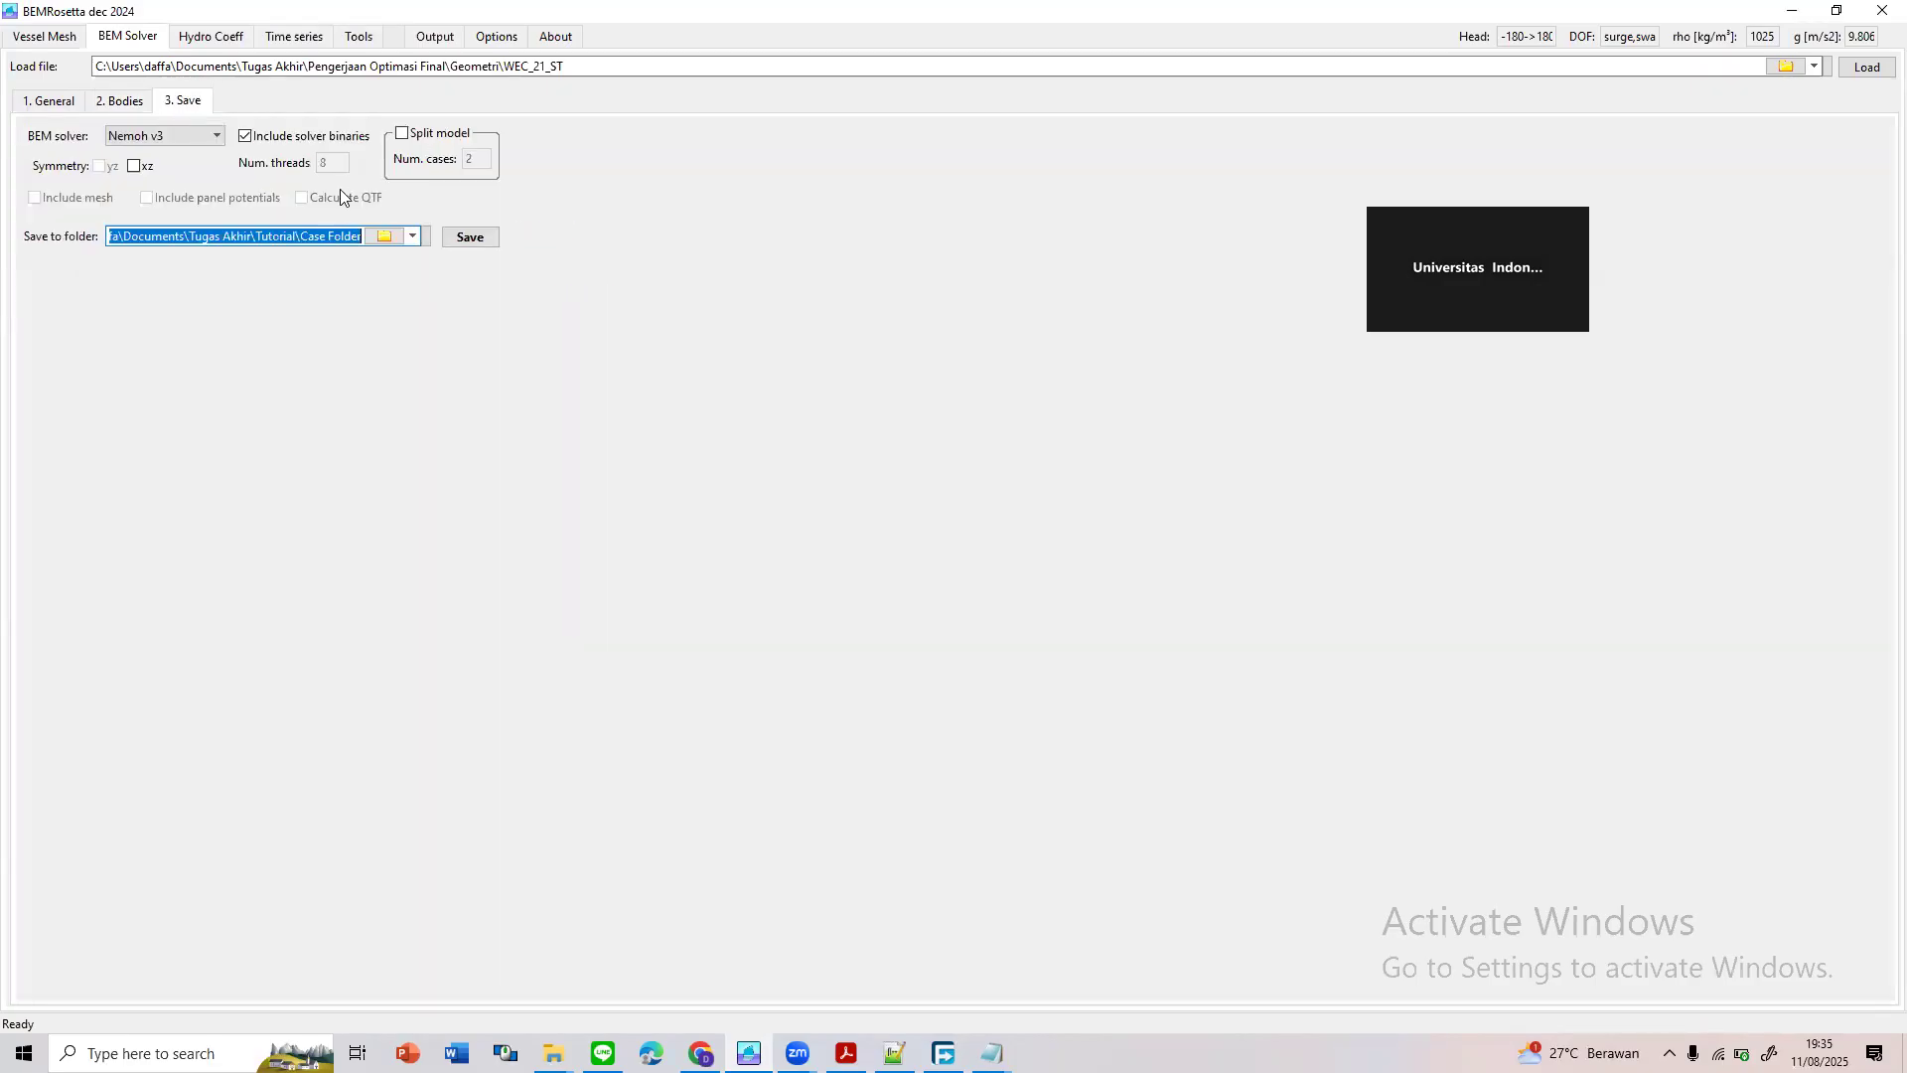
pyautogui.click(373, 237)
pyautogui.click(861, 326)
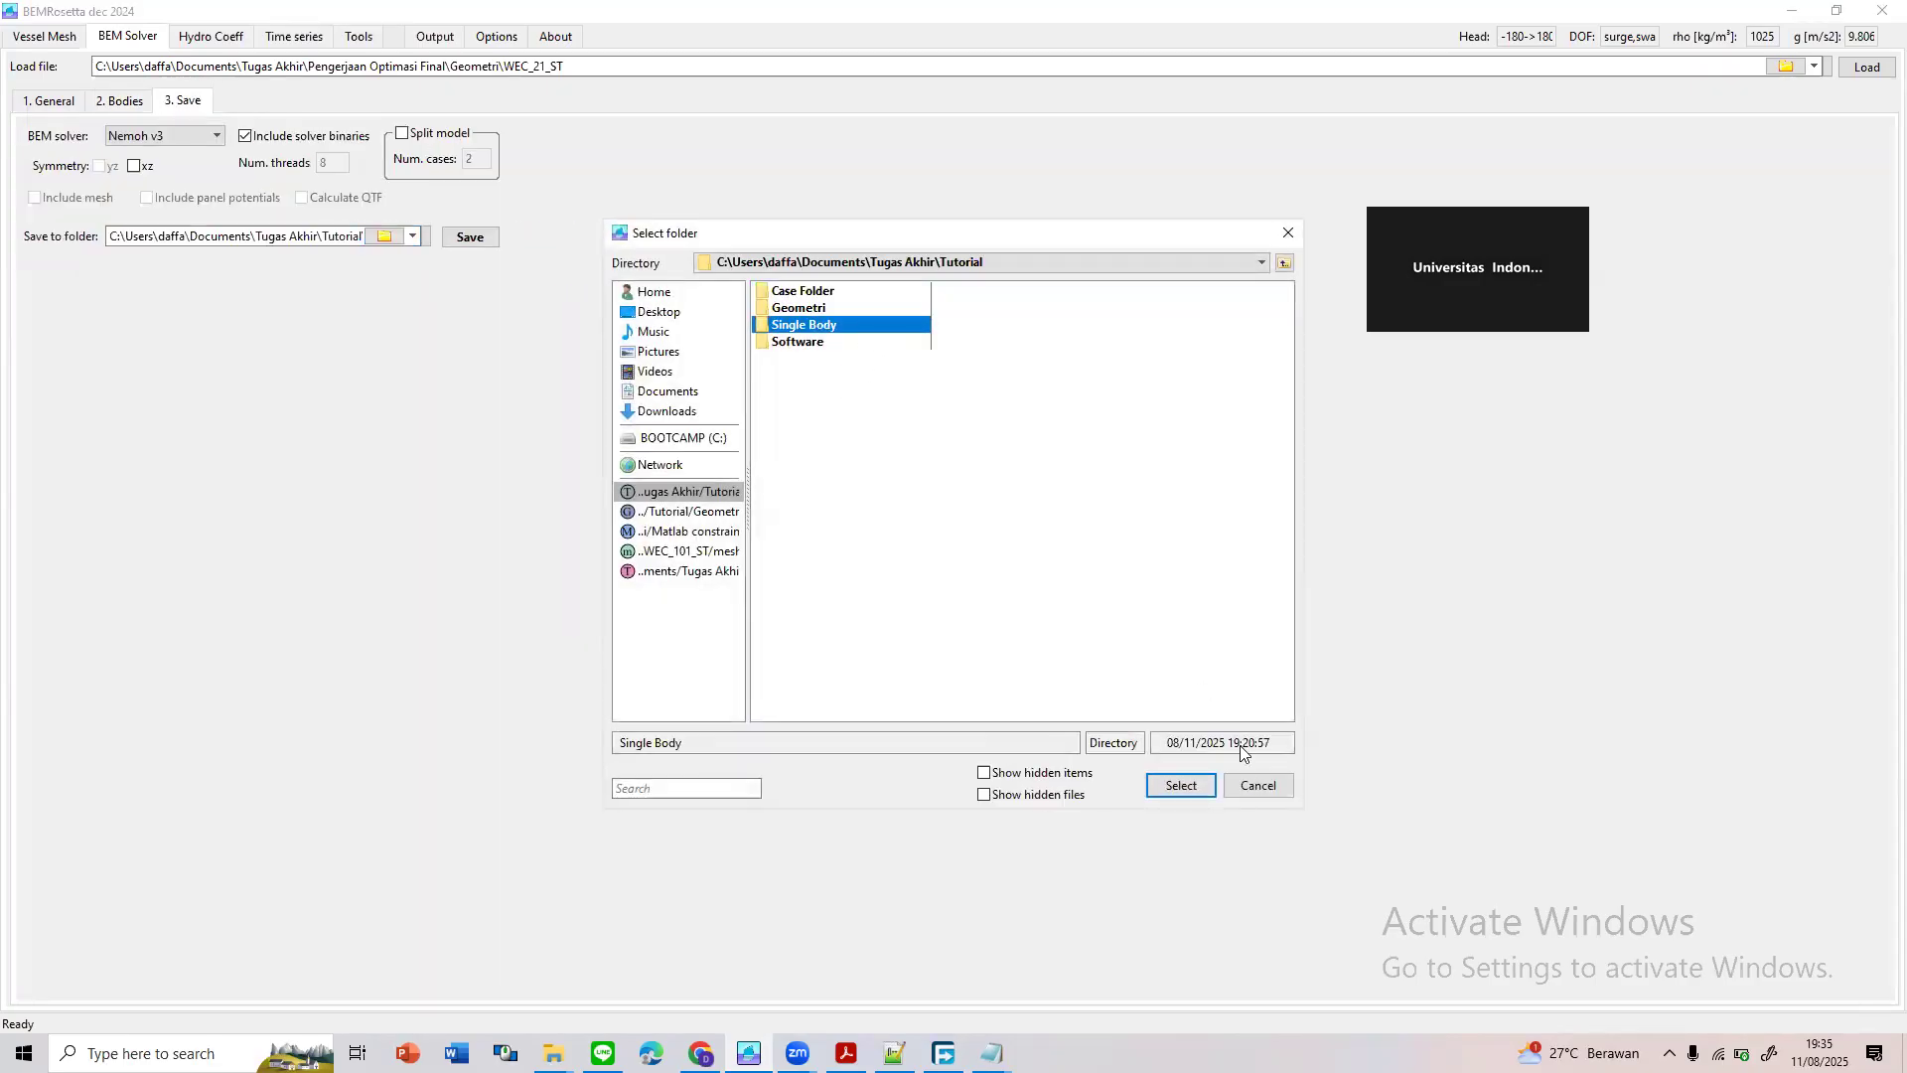
pyautogui.click(1206, 785)
pyautogui.click(466, 238)
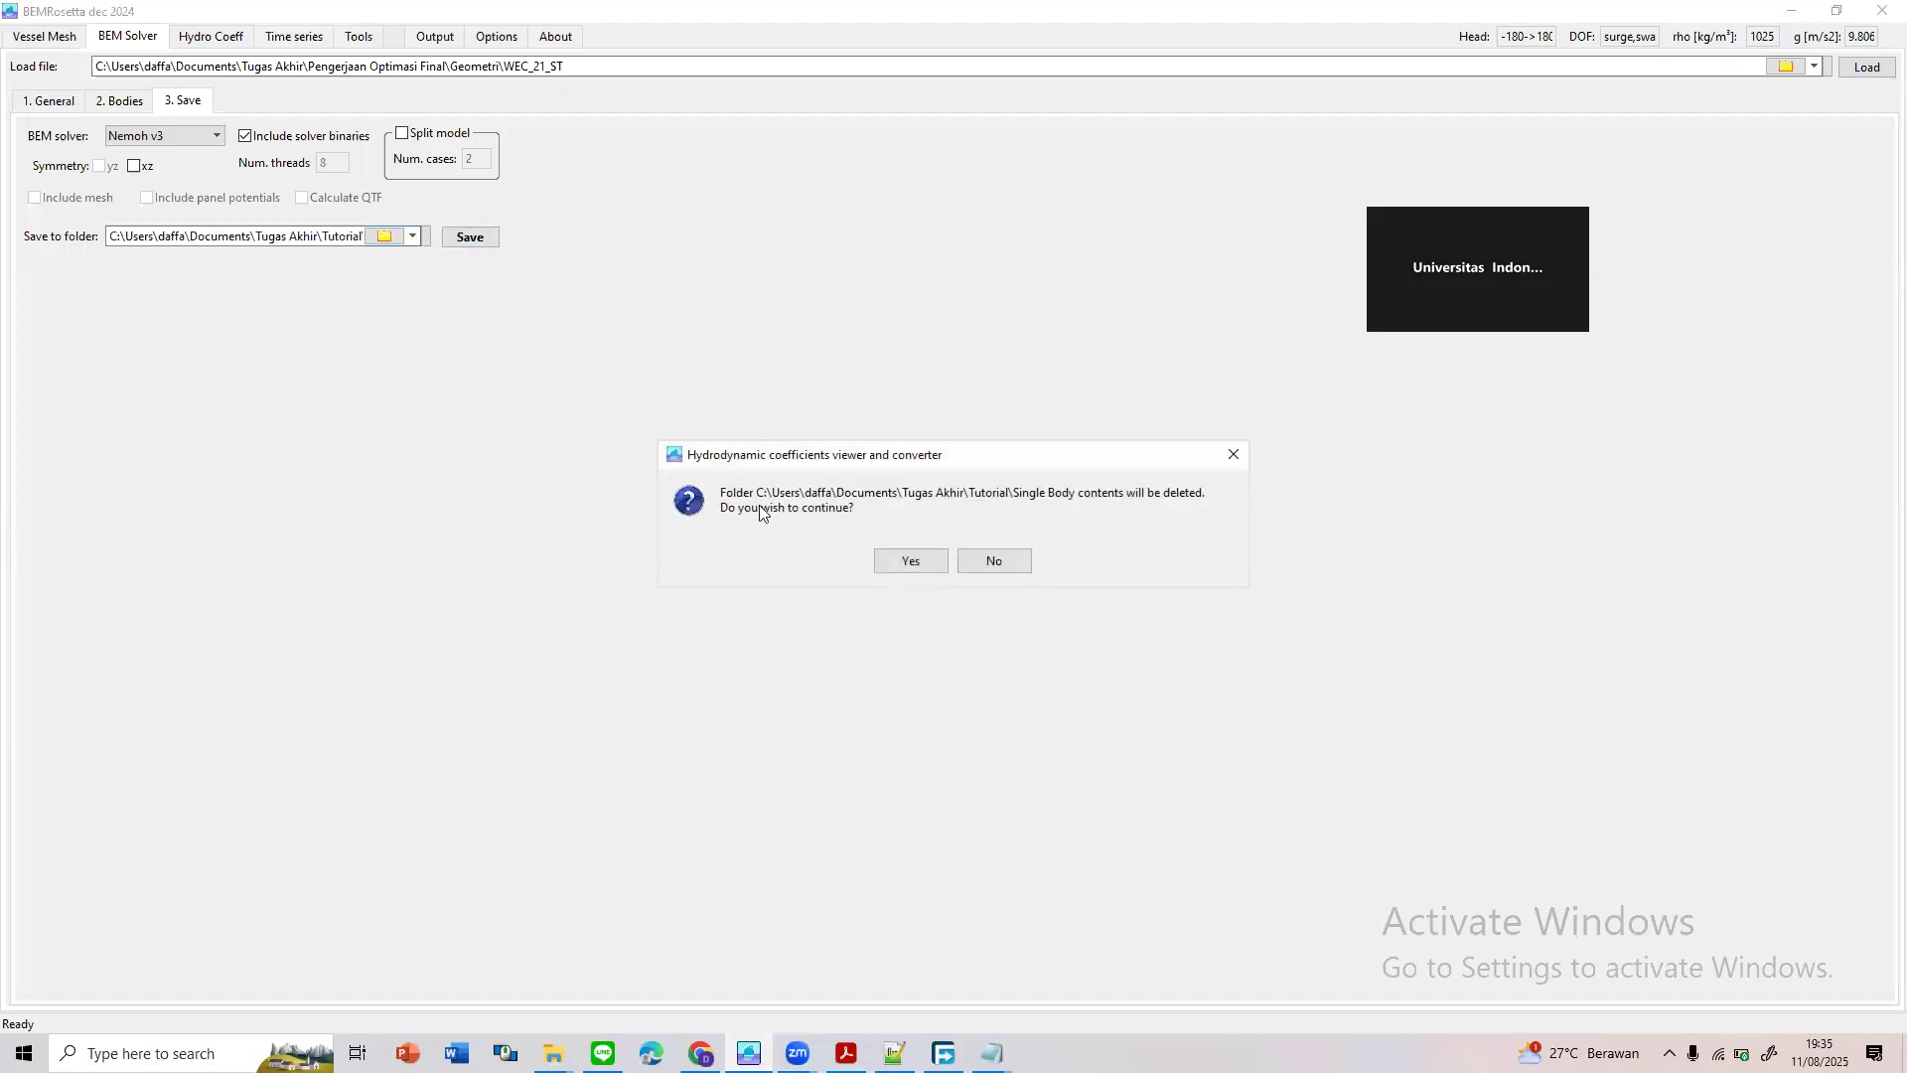
pyautogui.click(902, 556)
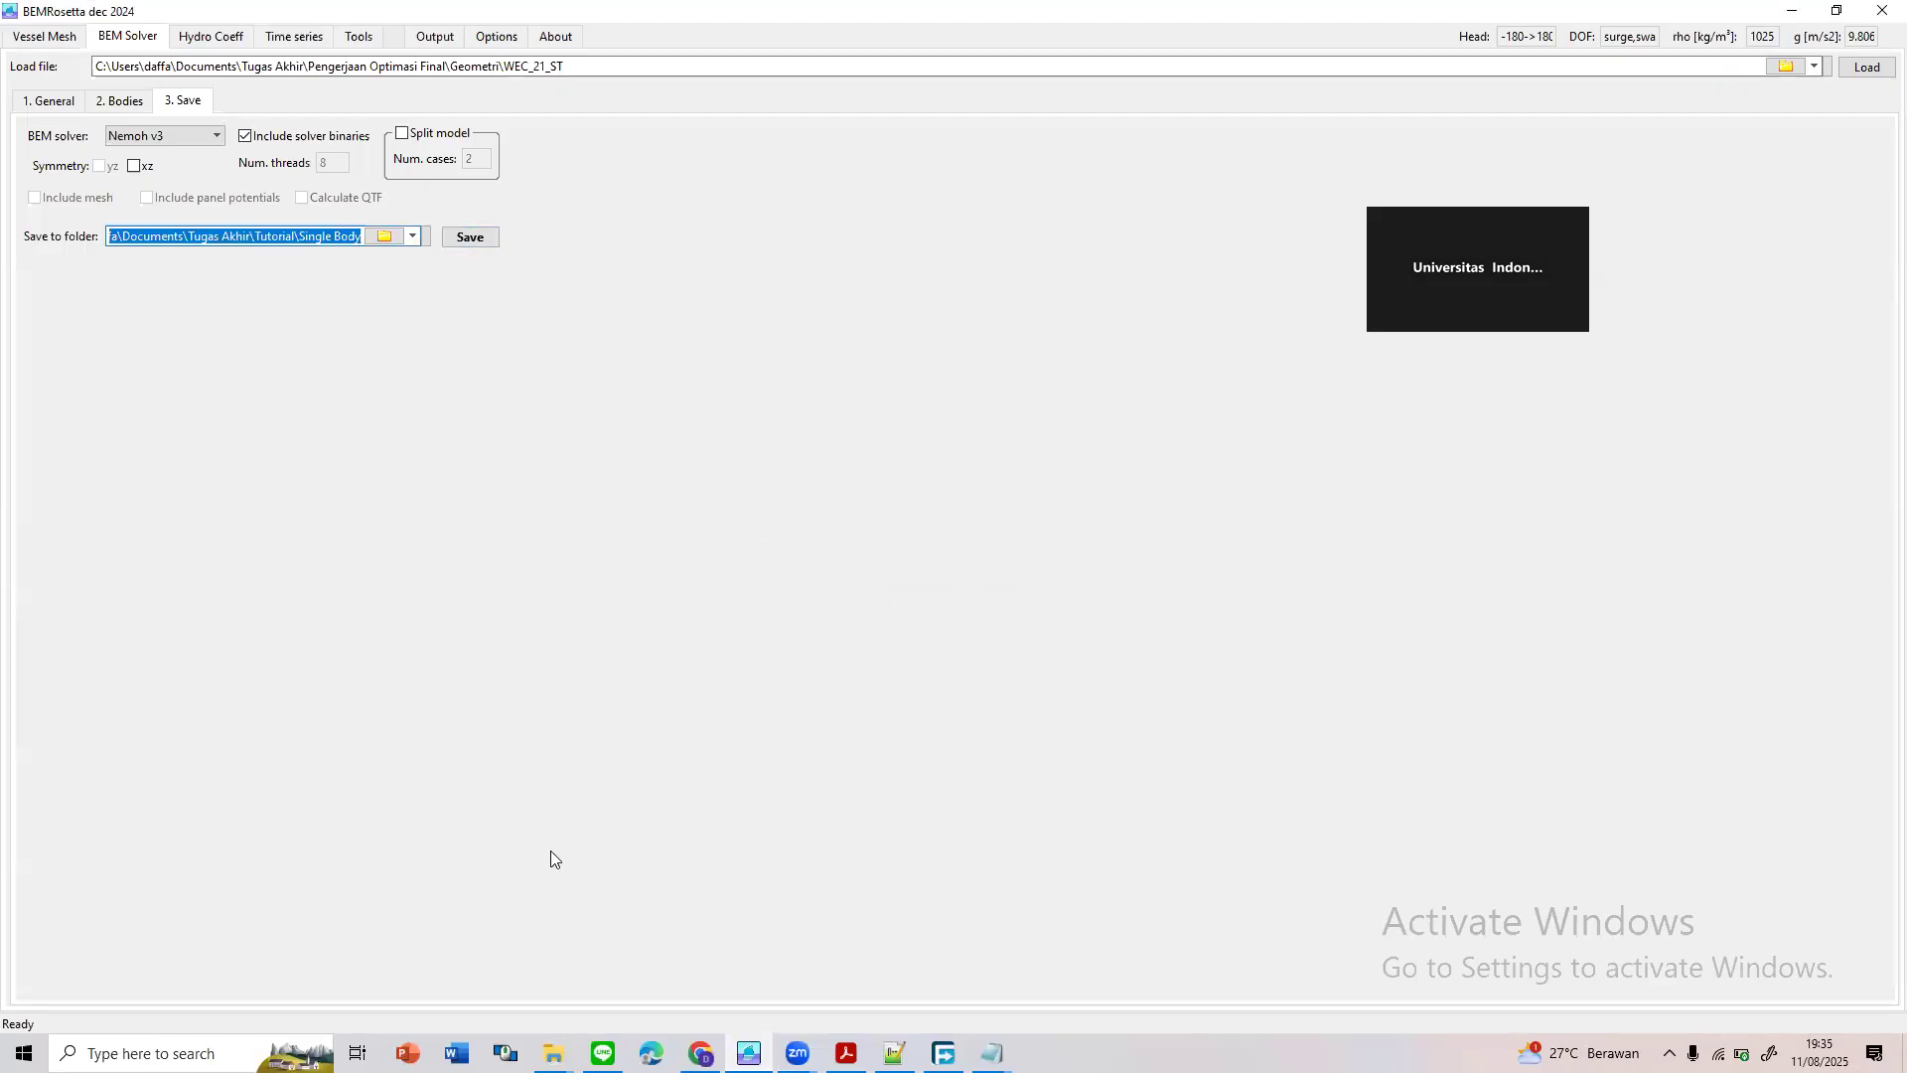
# Open the Single Body folder in File Explorer and run Nemoh.bat to solve the case
pyautogui.click(553, 1053)
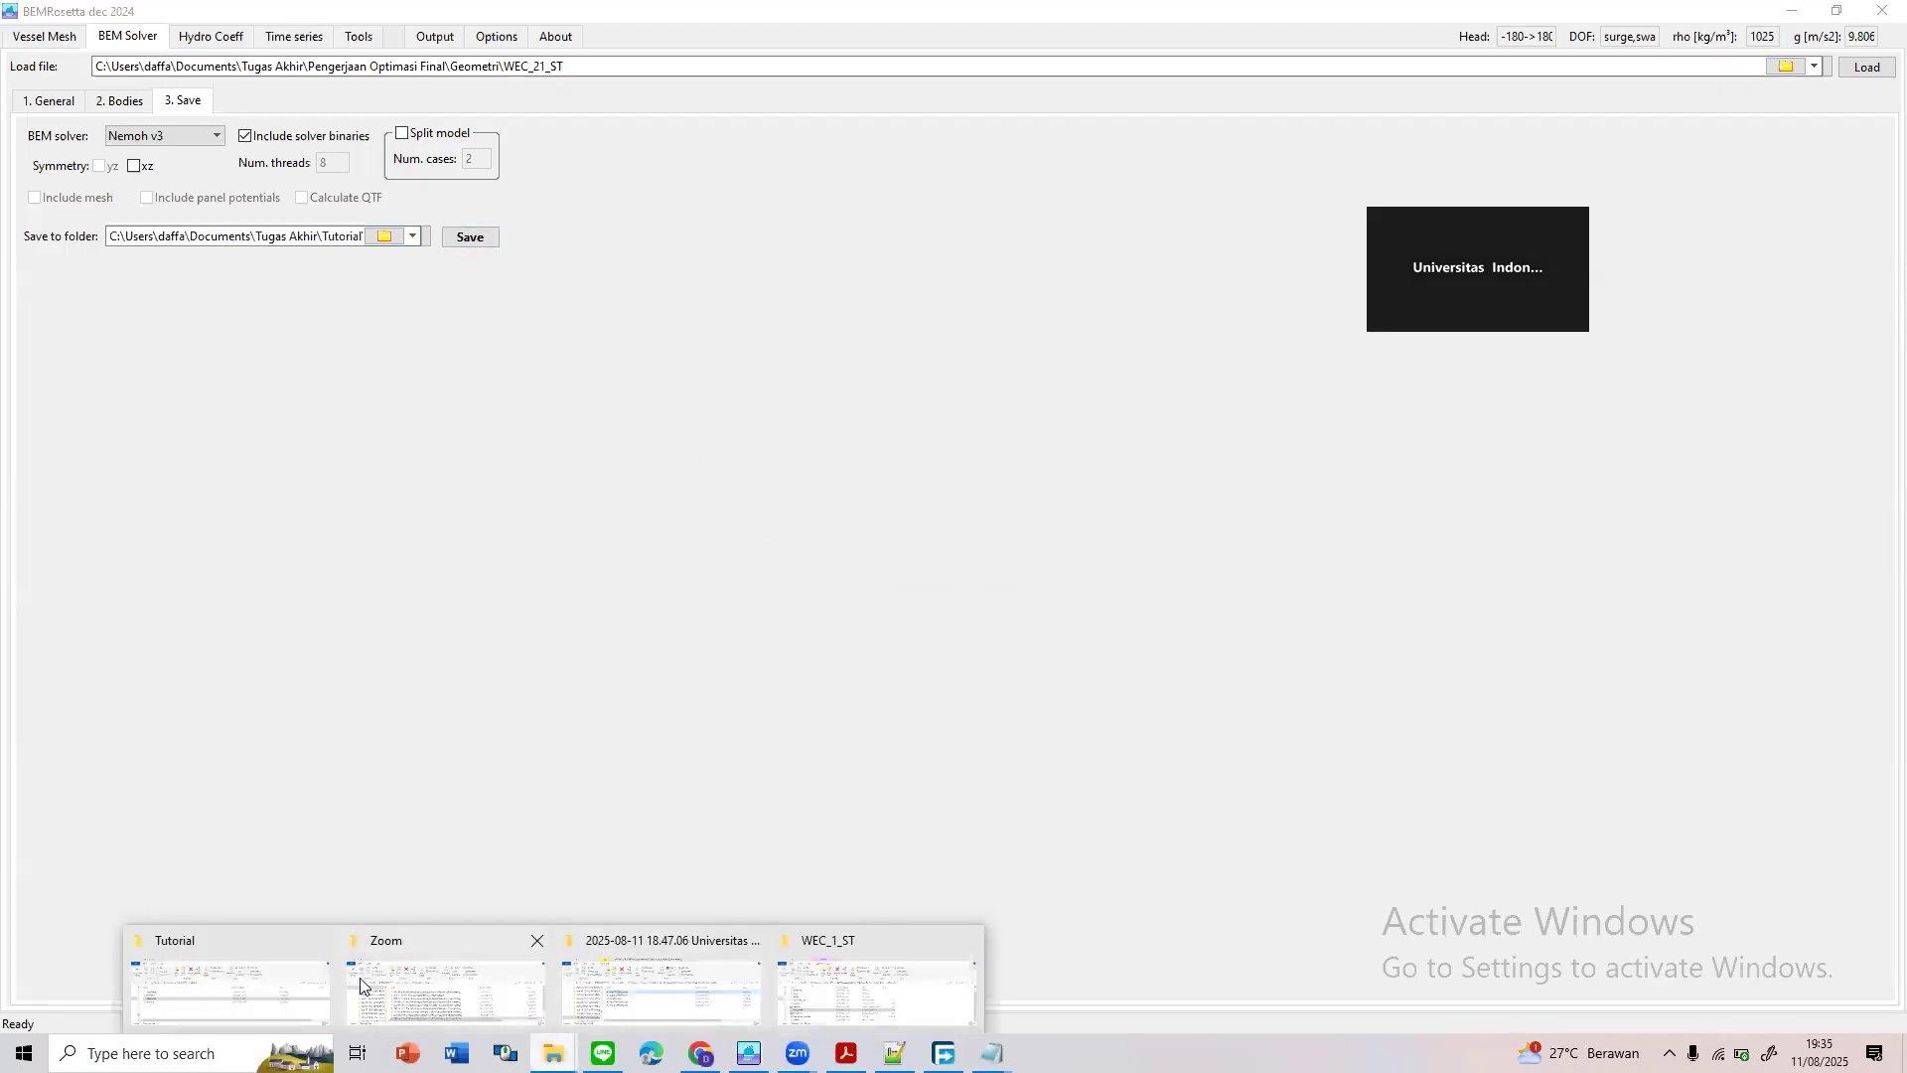
pyautogui.click(210, 1003)
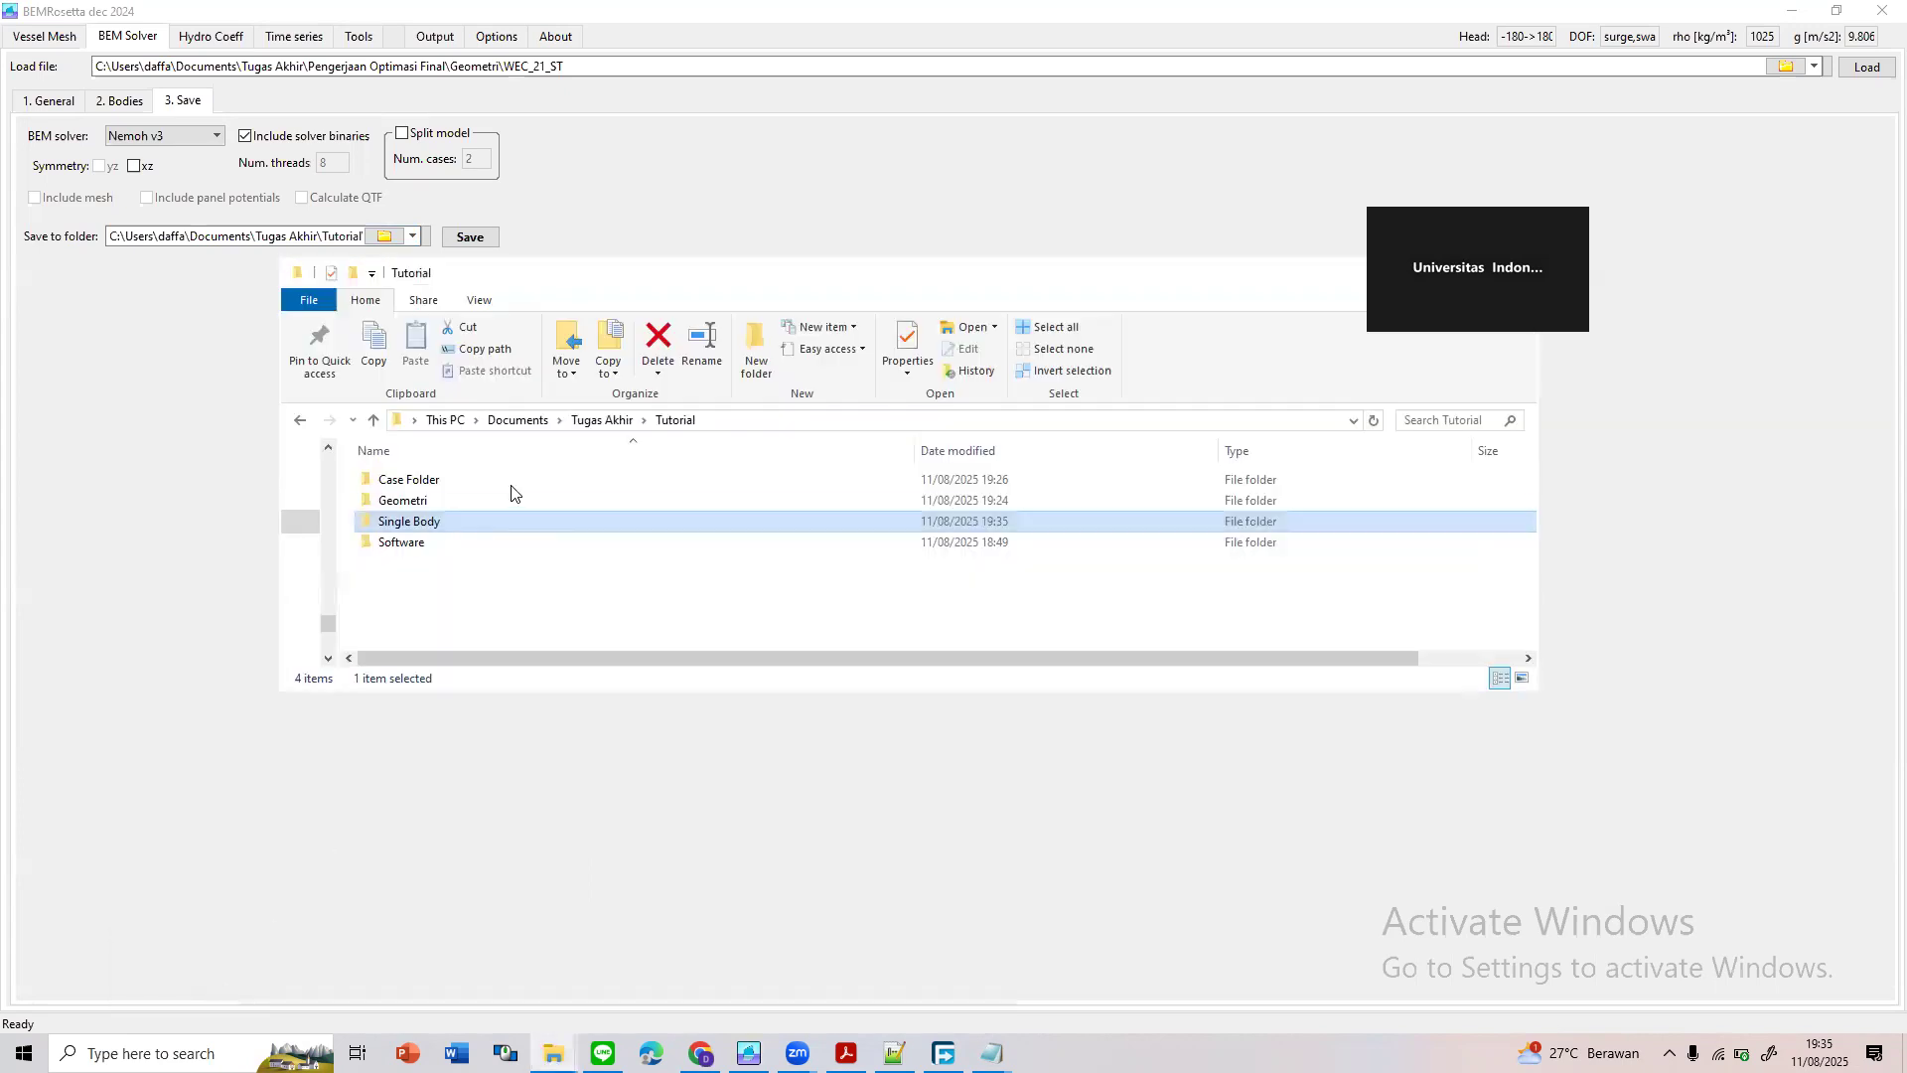
pyautogui.doubleClick(552, 519)
pyautogui.doubleClick(514, 606)
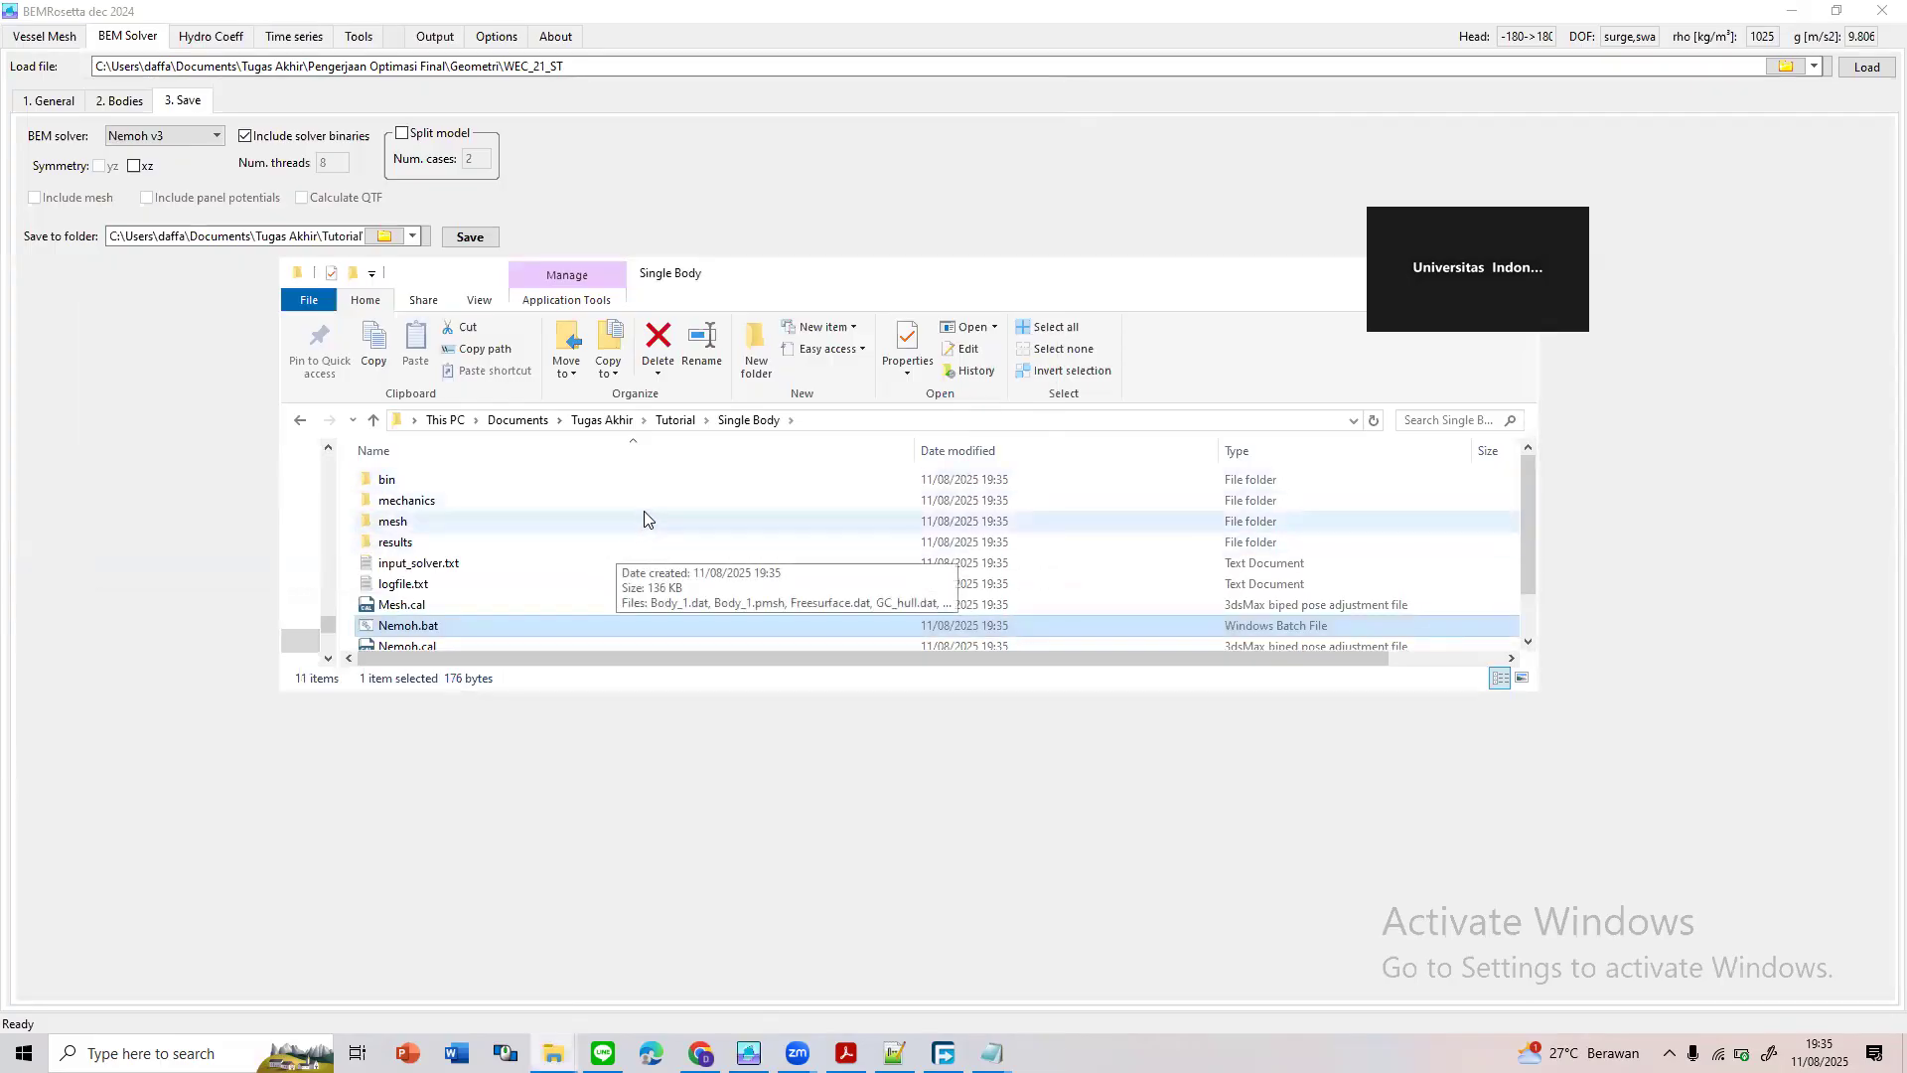
# Open Kh.dat from the mechanics folder in Notepad, examine its stiffness matrix and move its window clear of the file list
pyautogui.doubleClick(647, 502)
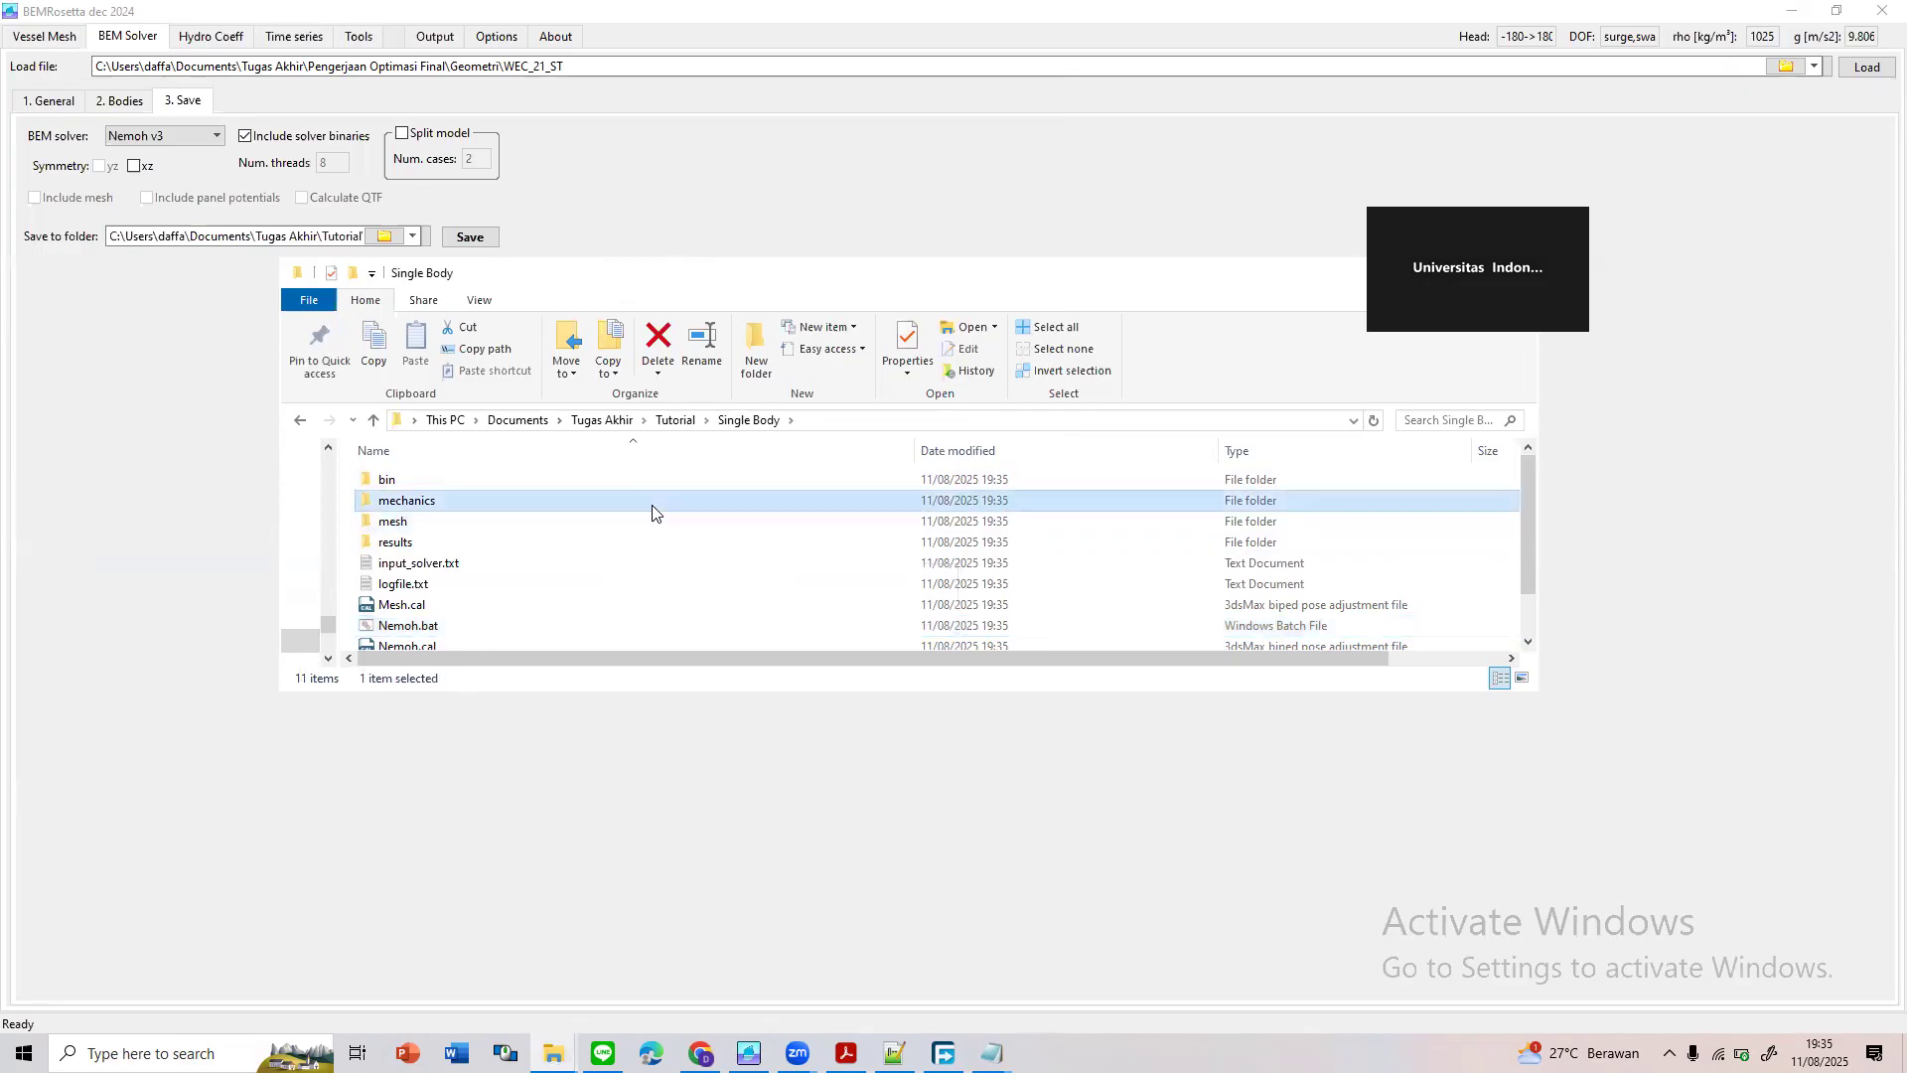
pyautogui.rightClick(608, 524)
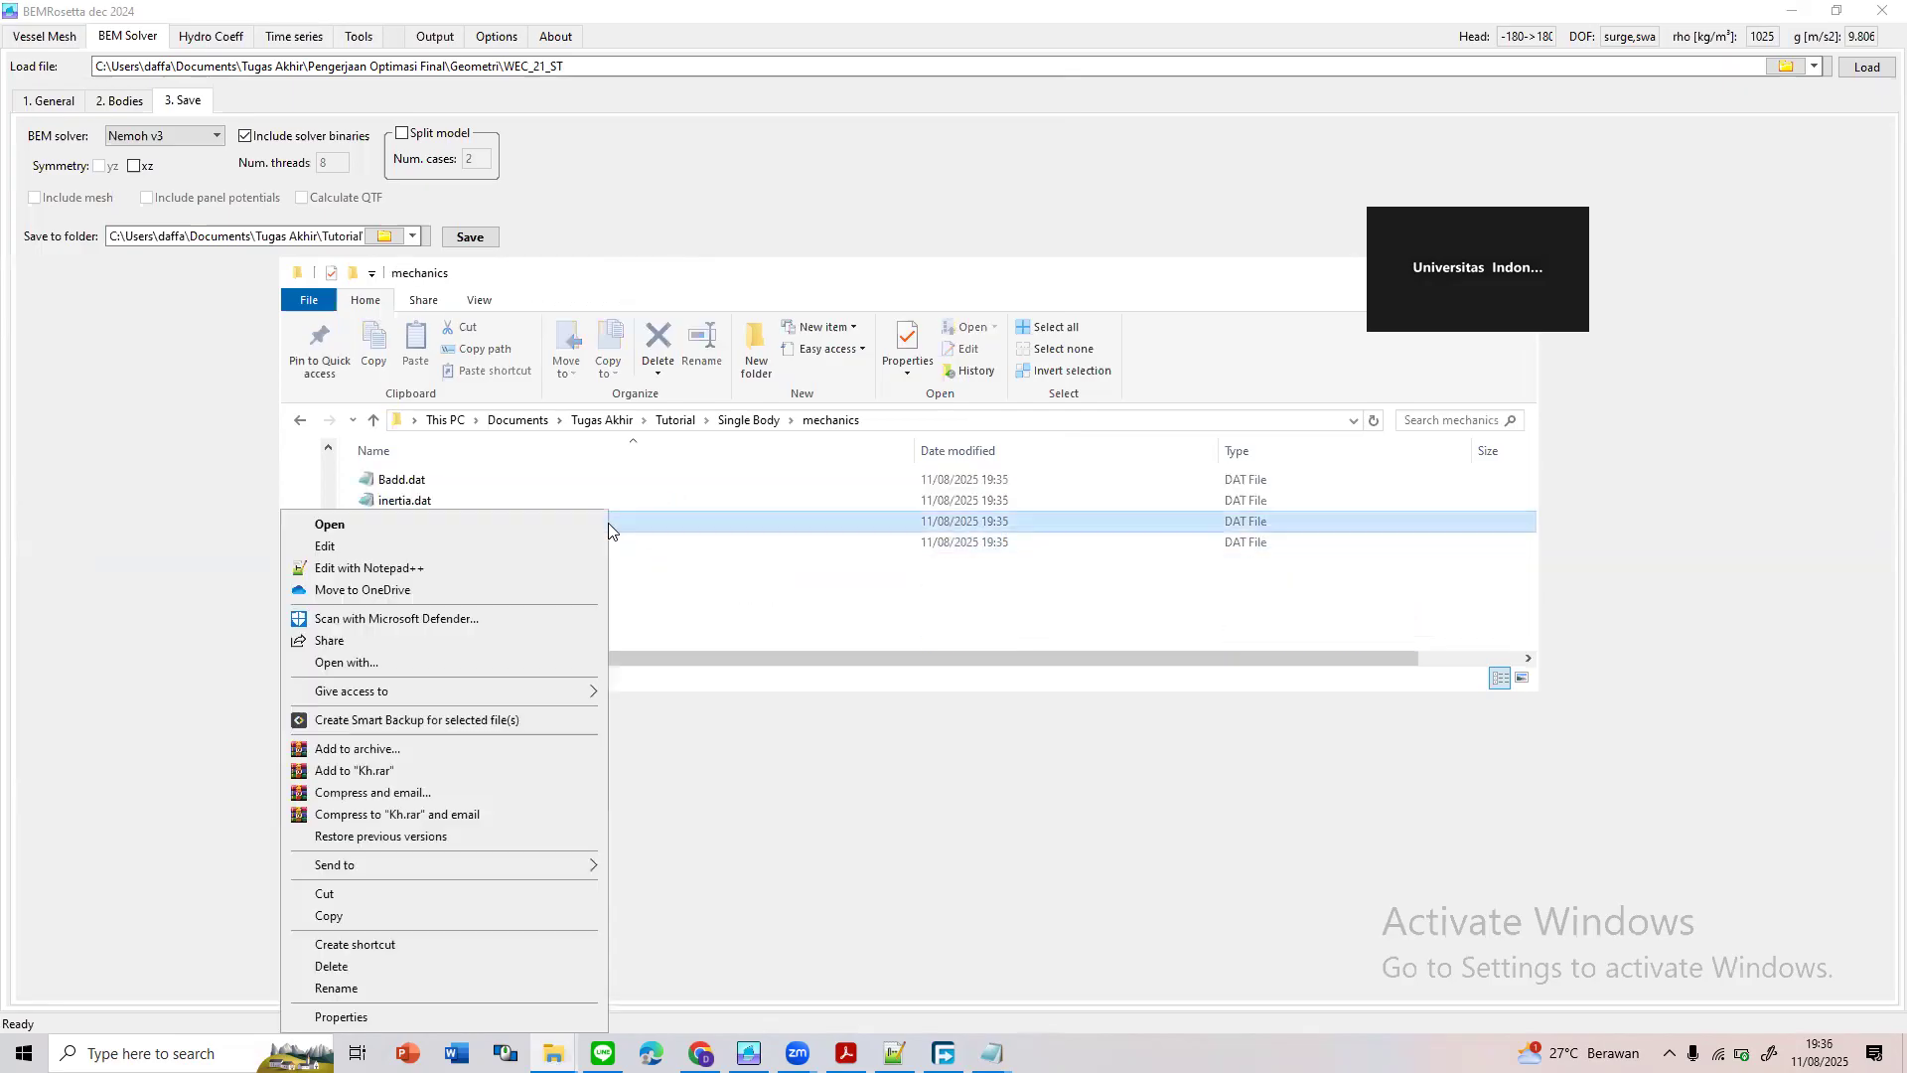
pyautogui.click(431, 542)
pyautogui.moveTo(959, 435); pyautogui.dragTo(265, 338)
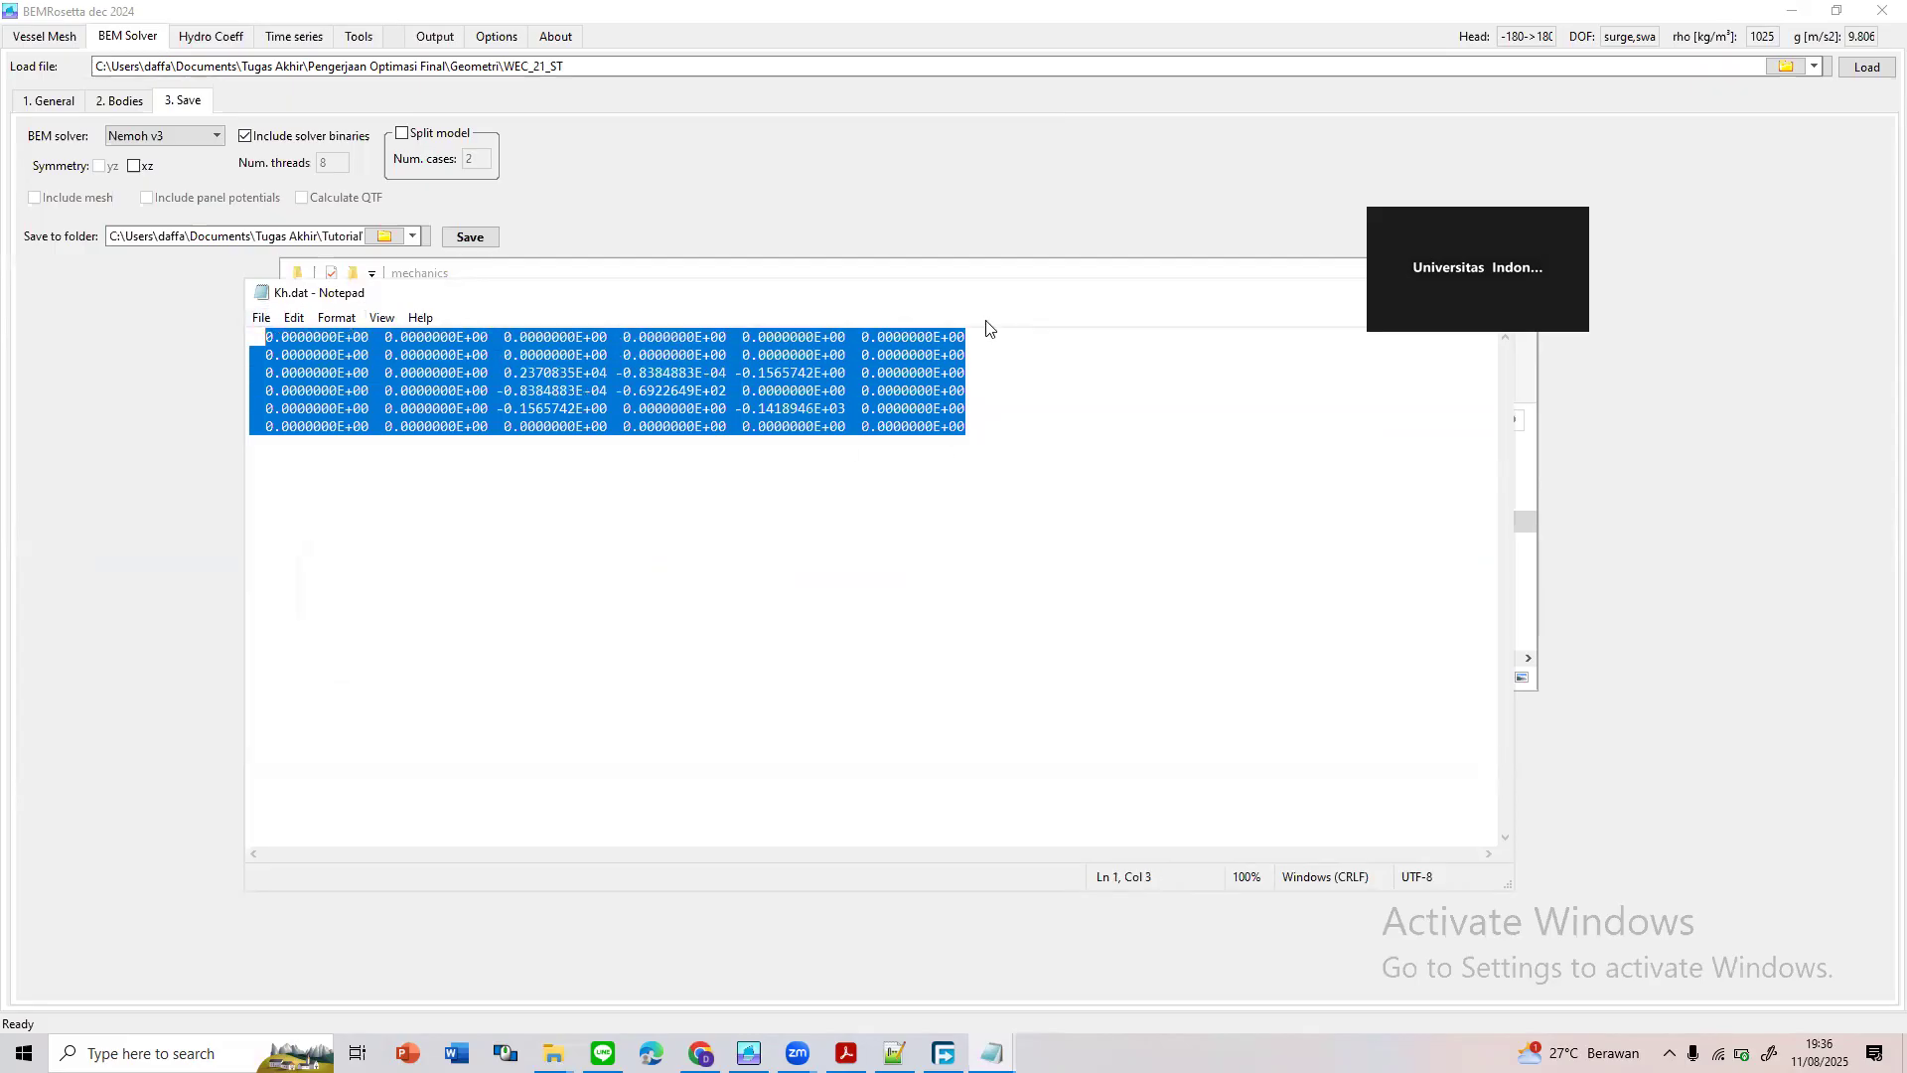
pyautogui.moveTo(1023, 301); pyautogui.dragTo(994, 637)
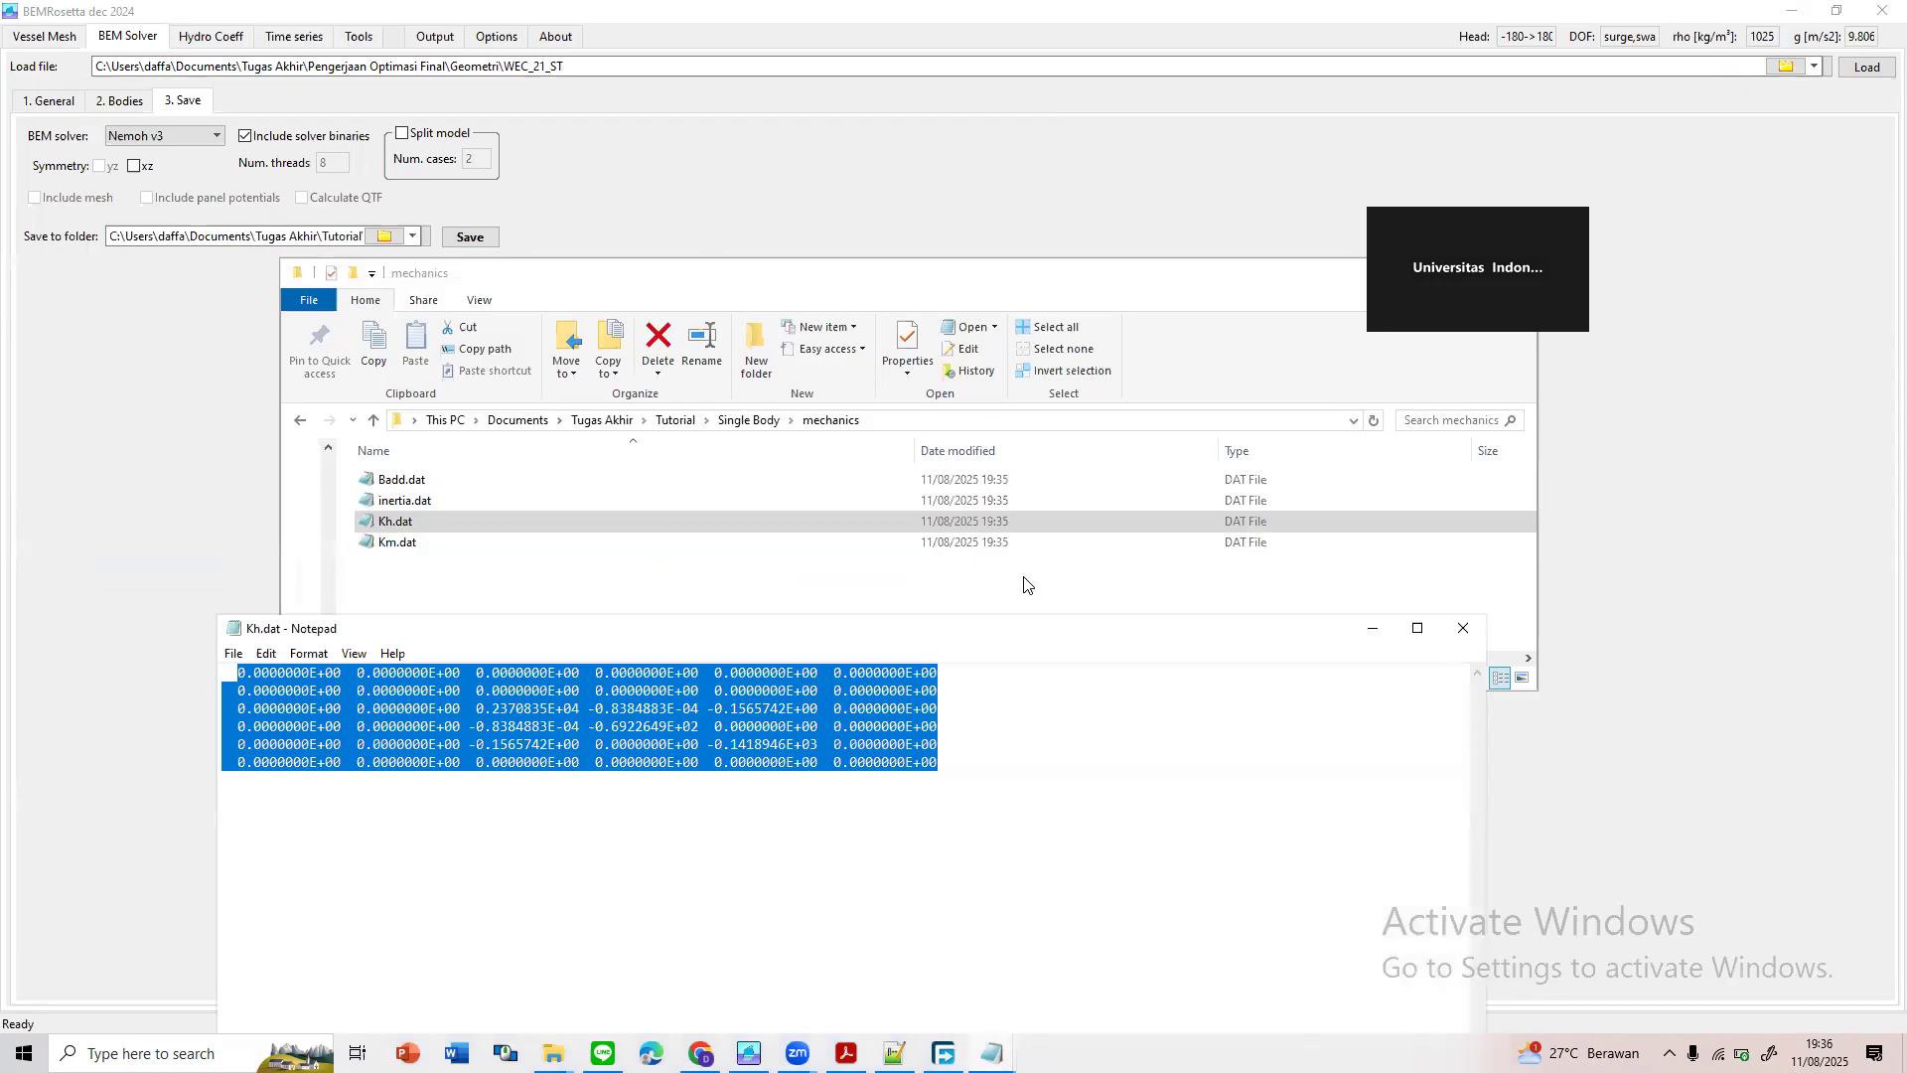
pyautogui.click(1022, 578)
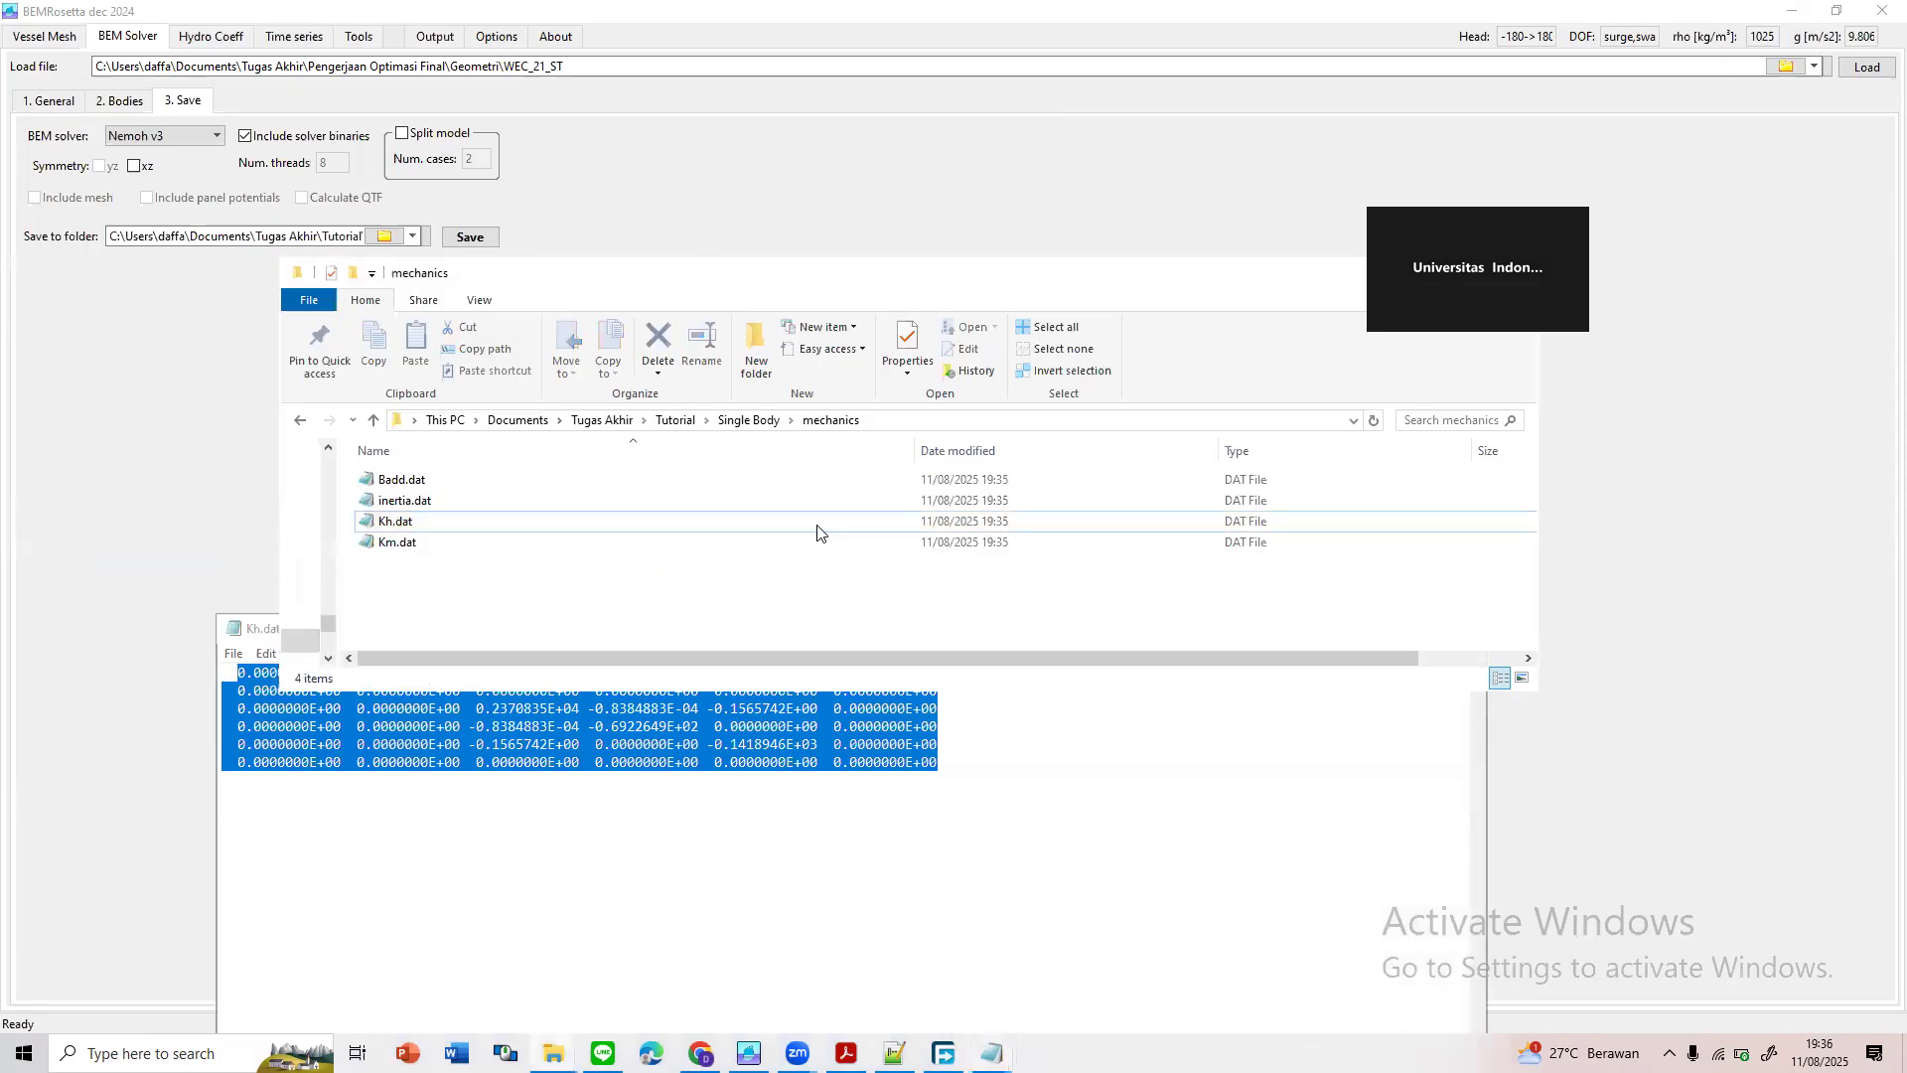
# Open KH.dat from the Single Body mesh folder in Notepad and compare its matrix with the mechanics Kh.dat, then return to BEMRosetta
pyautogui.click(757, 421)
pyautogui.click(480, 526)
pyautogui.doubleClick(480, 525)
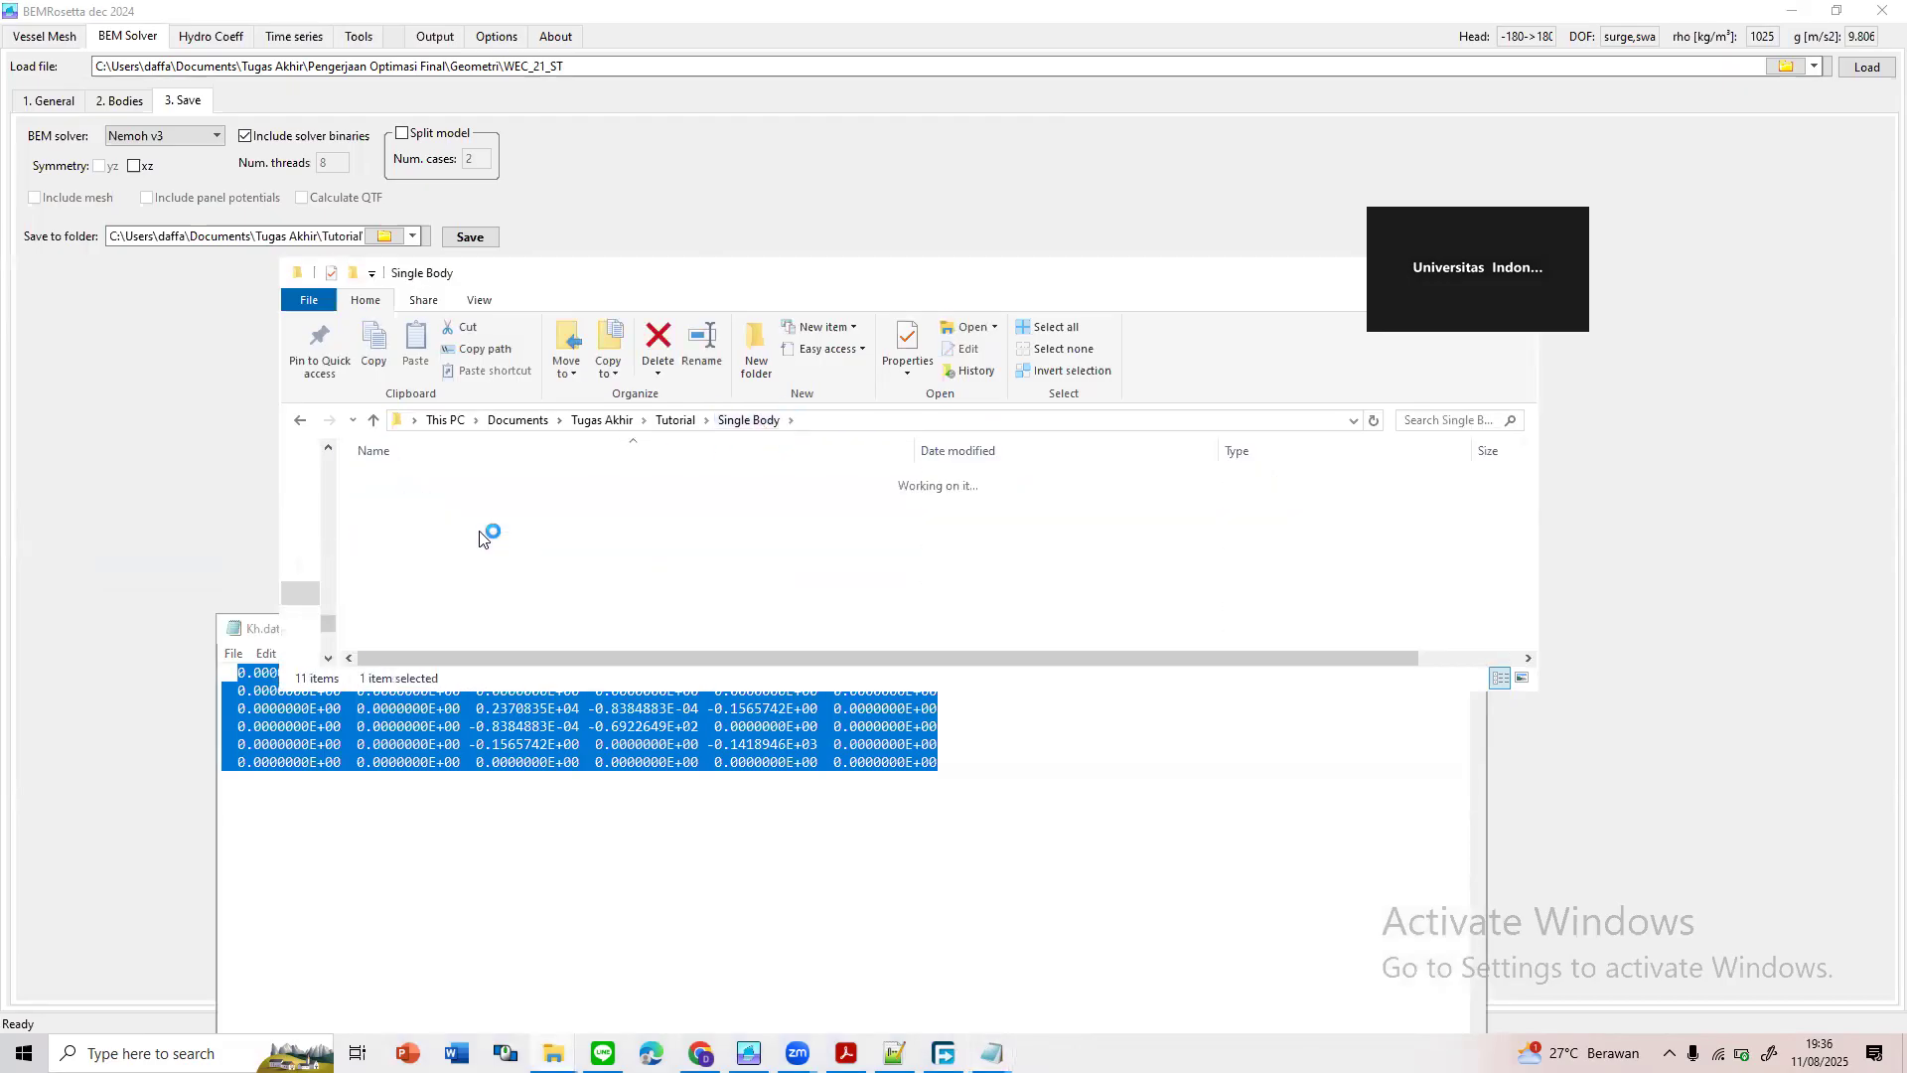
pyautogui.scroll(-2, 486, 517)
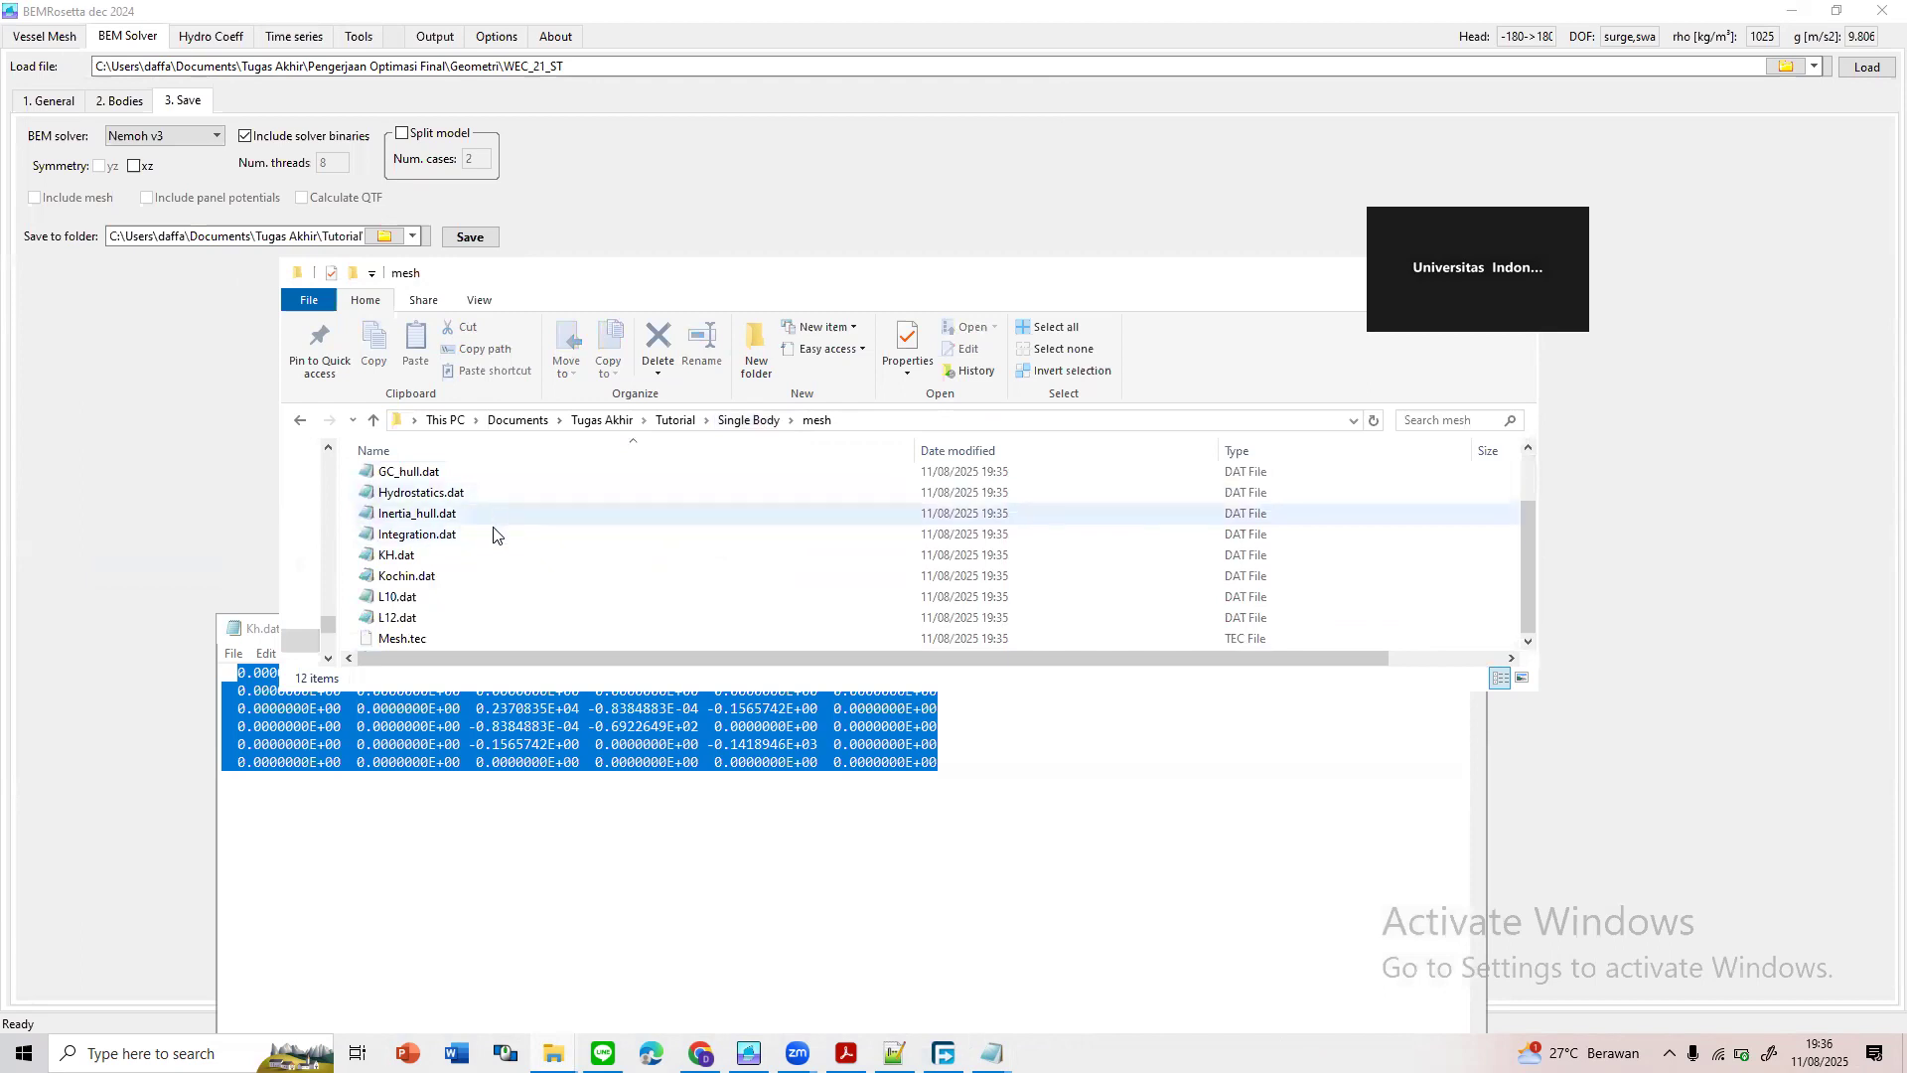
pyautogui.rightClick(489, 554)
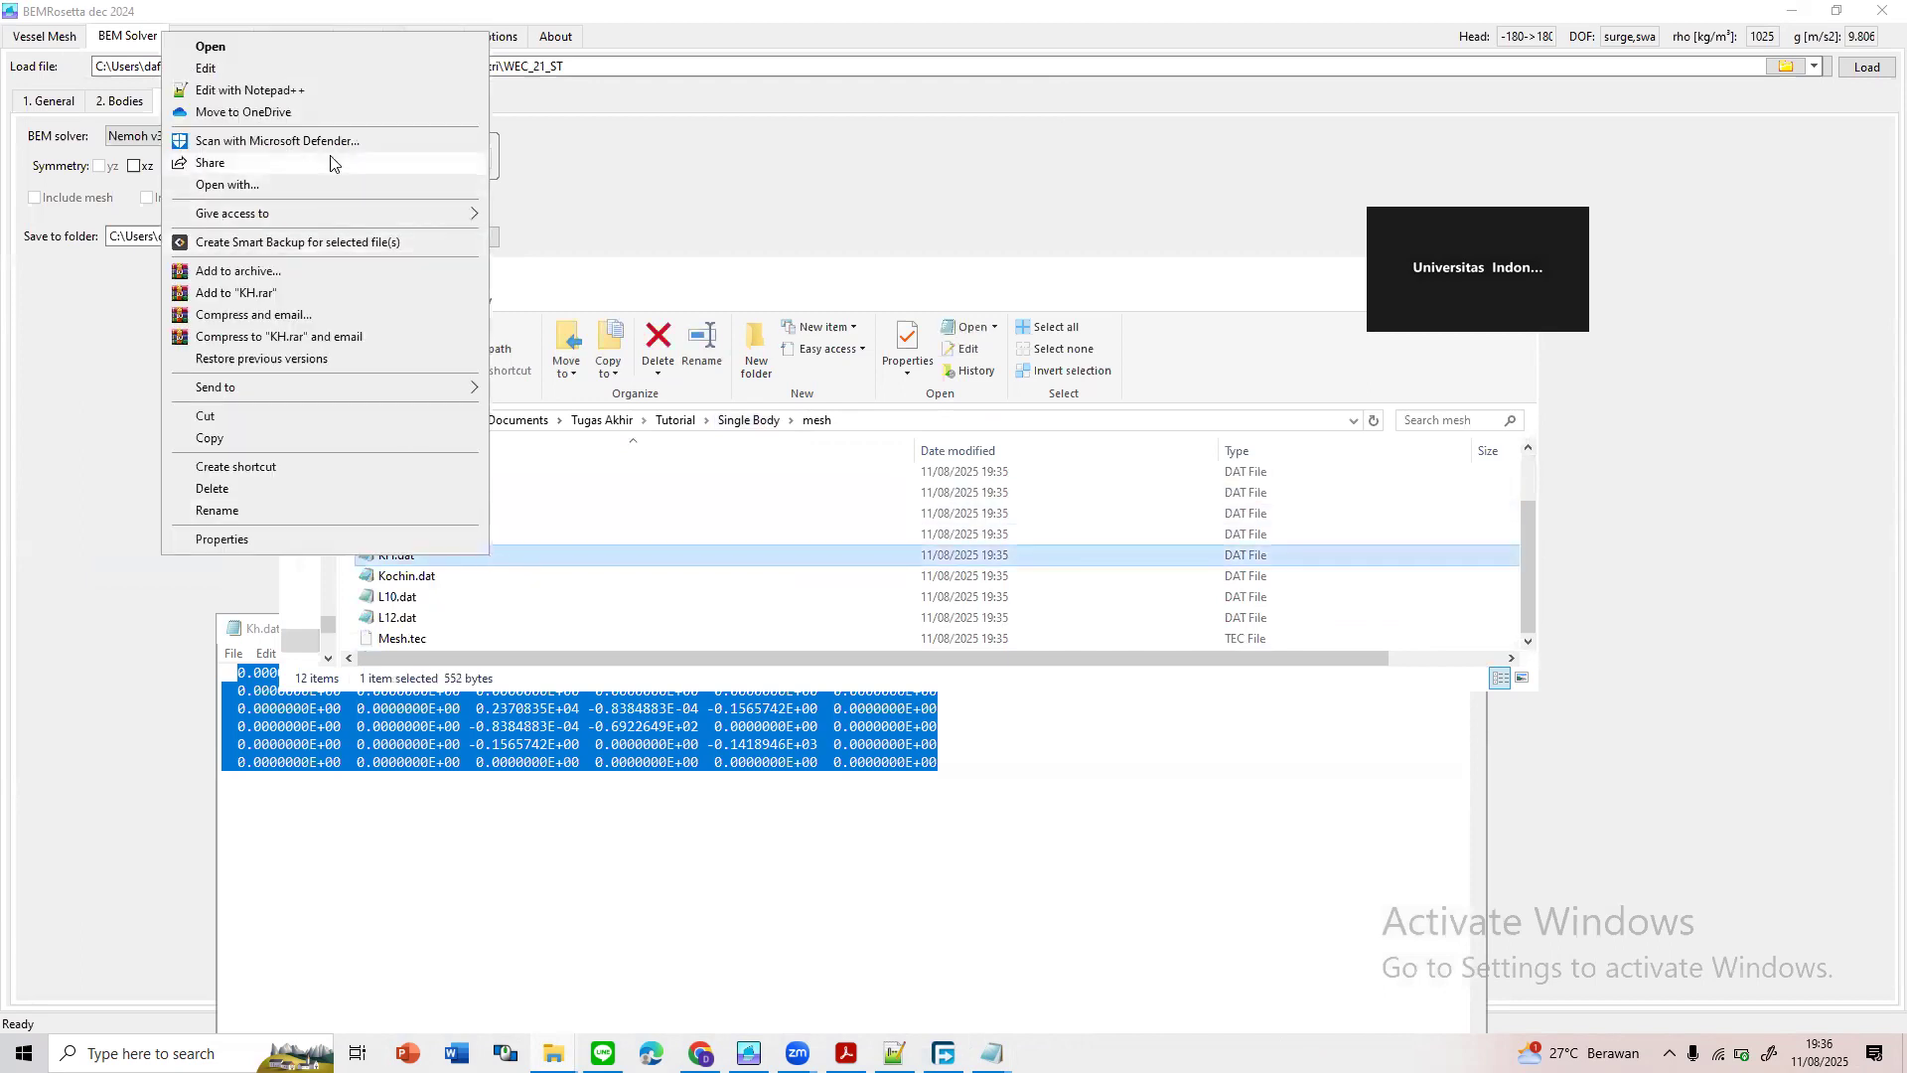
pyautogui.click(341, 67)
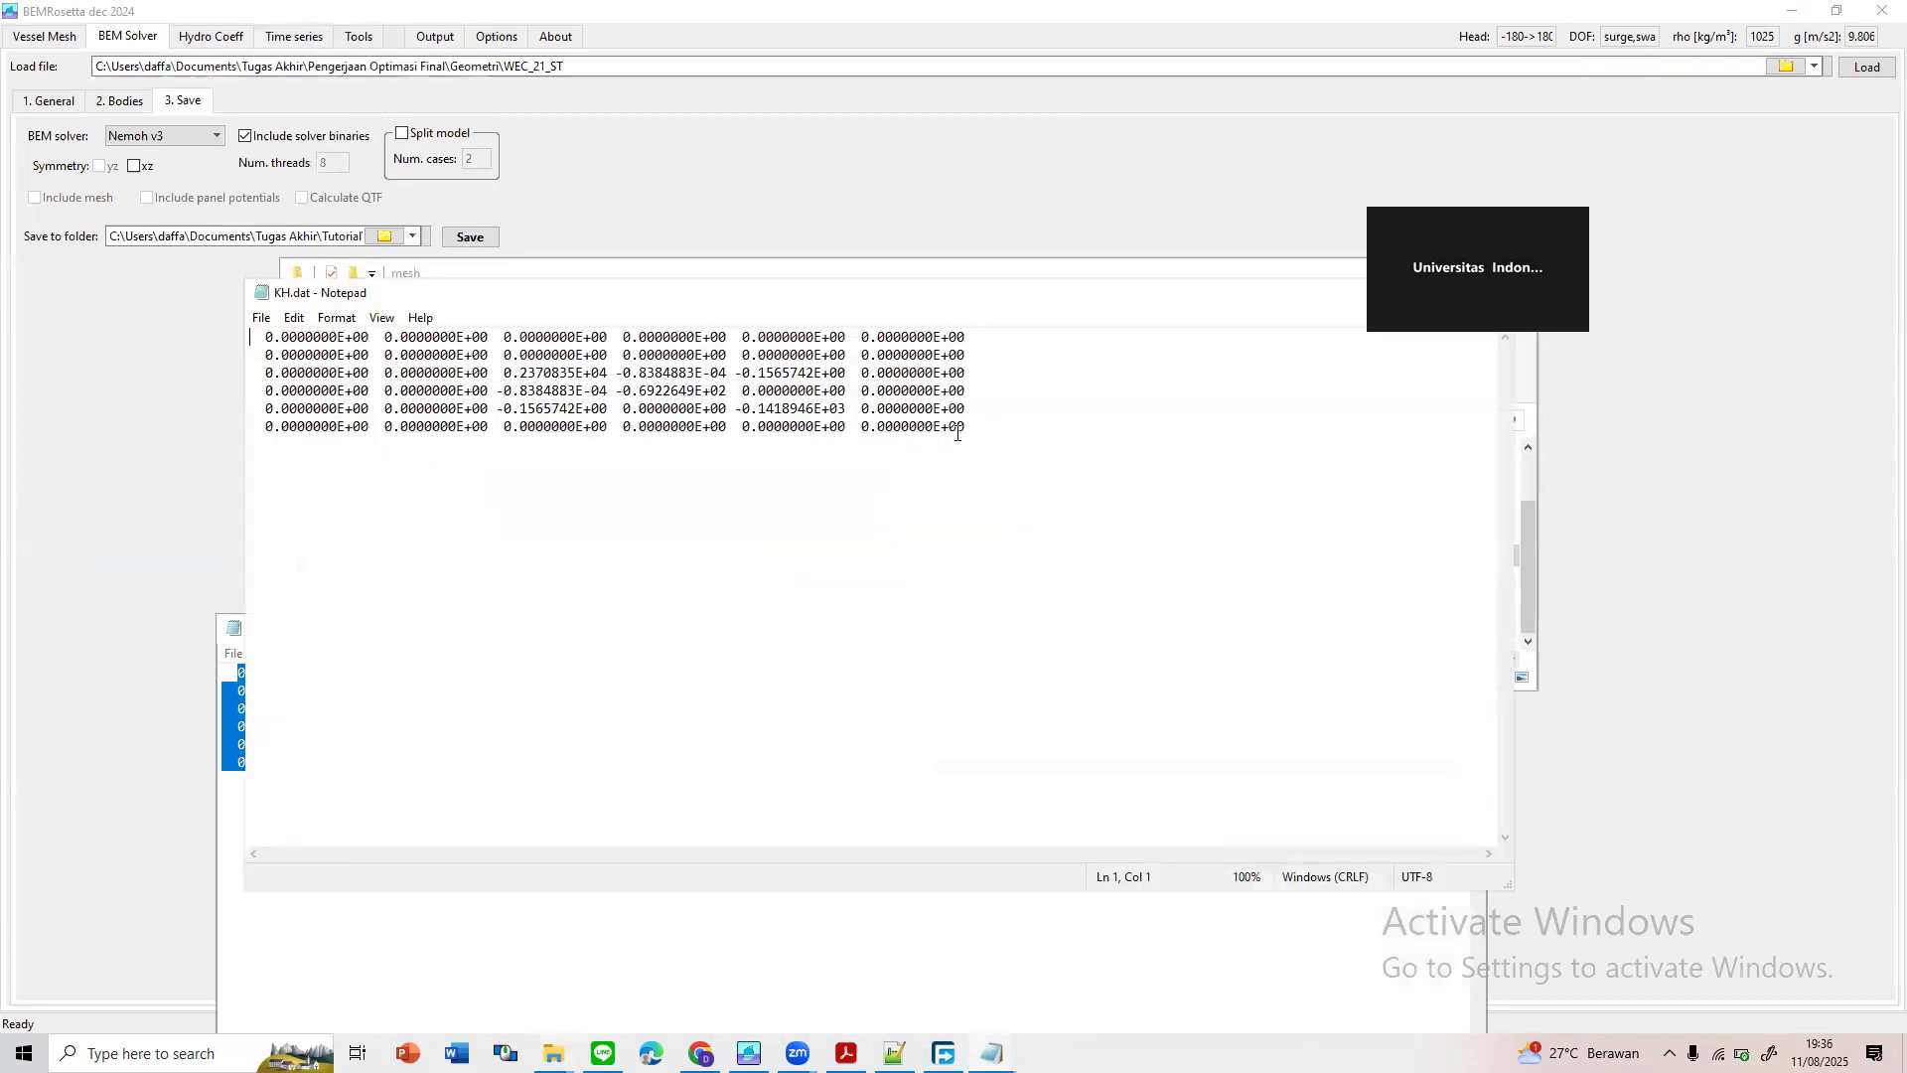
pyautogui.hotkey('ctrl', 'a')
pyautogui.moveTo(520, 217); pyautogui.dragTo(434, 12)
pyautogui.click(977, 885)
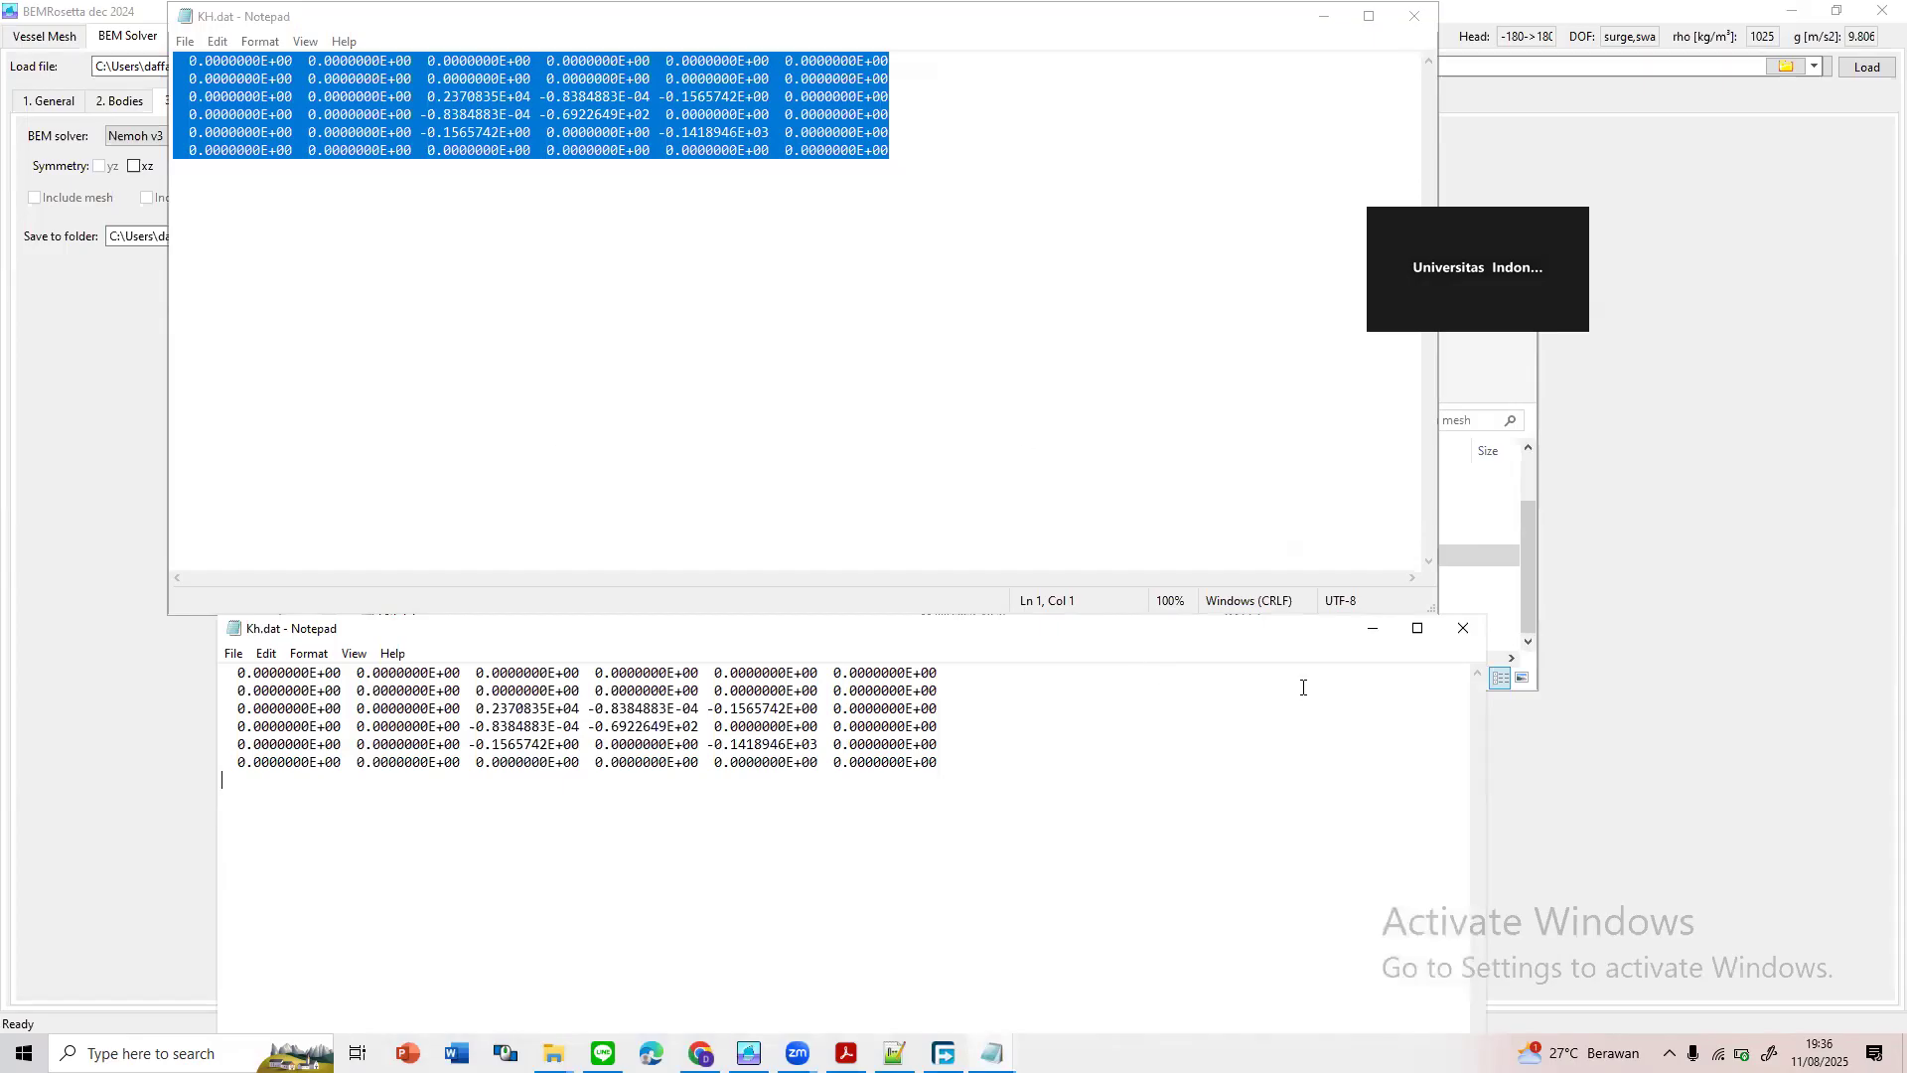
pyautogui.click(1692, 507)
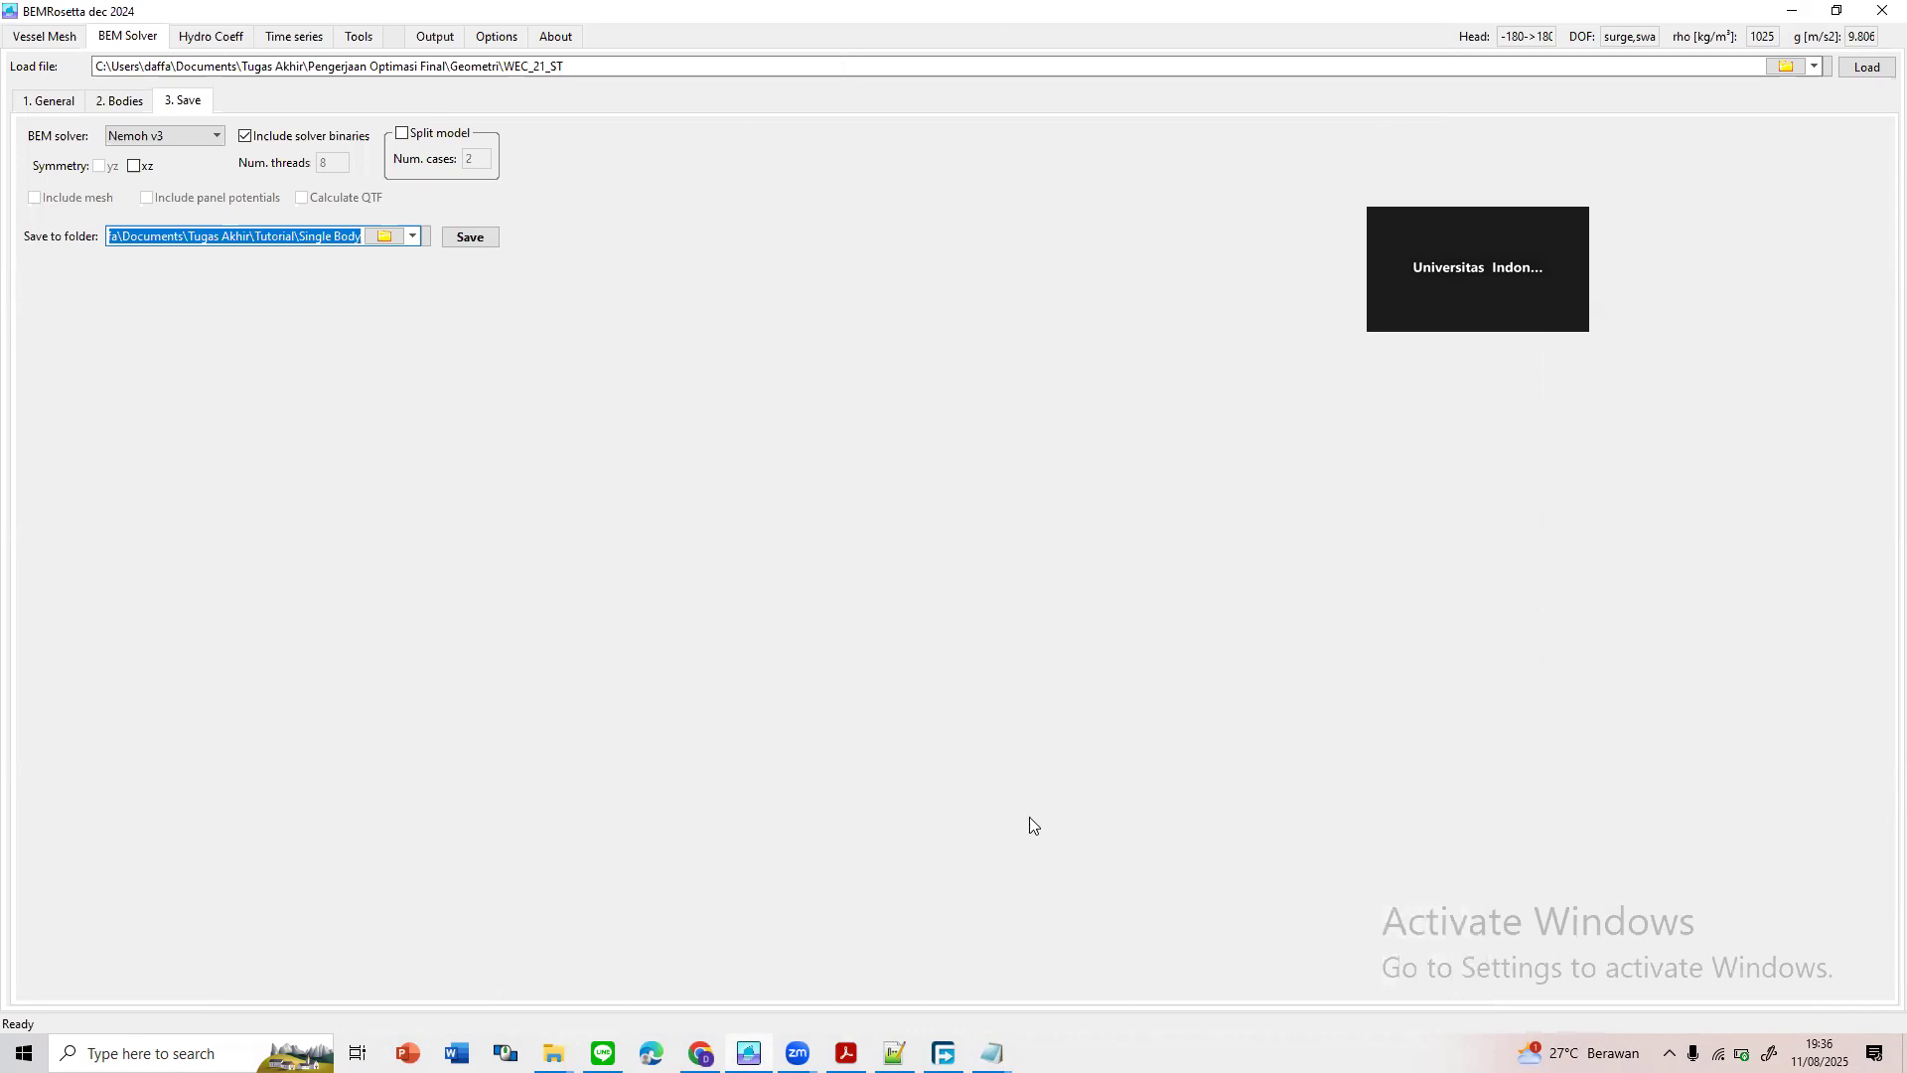
pyautogui.click(1388, 826)
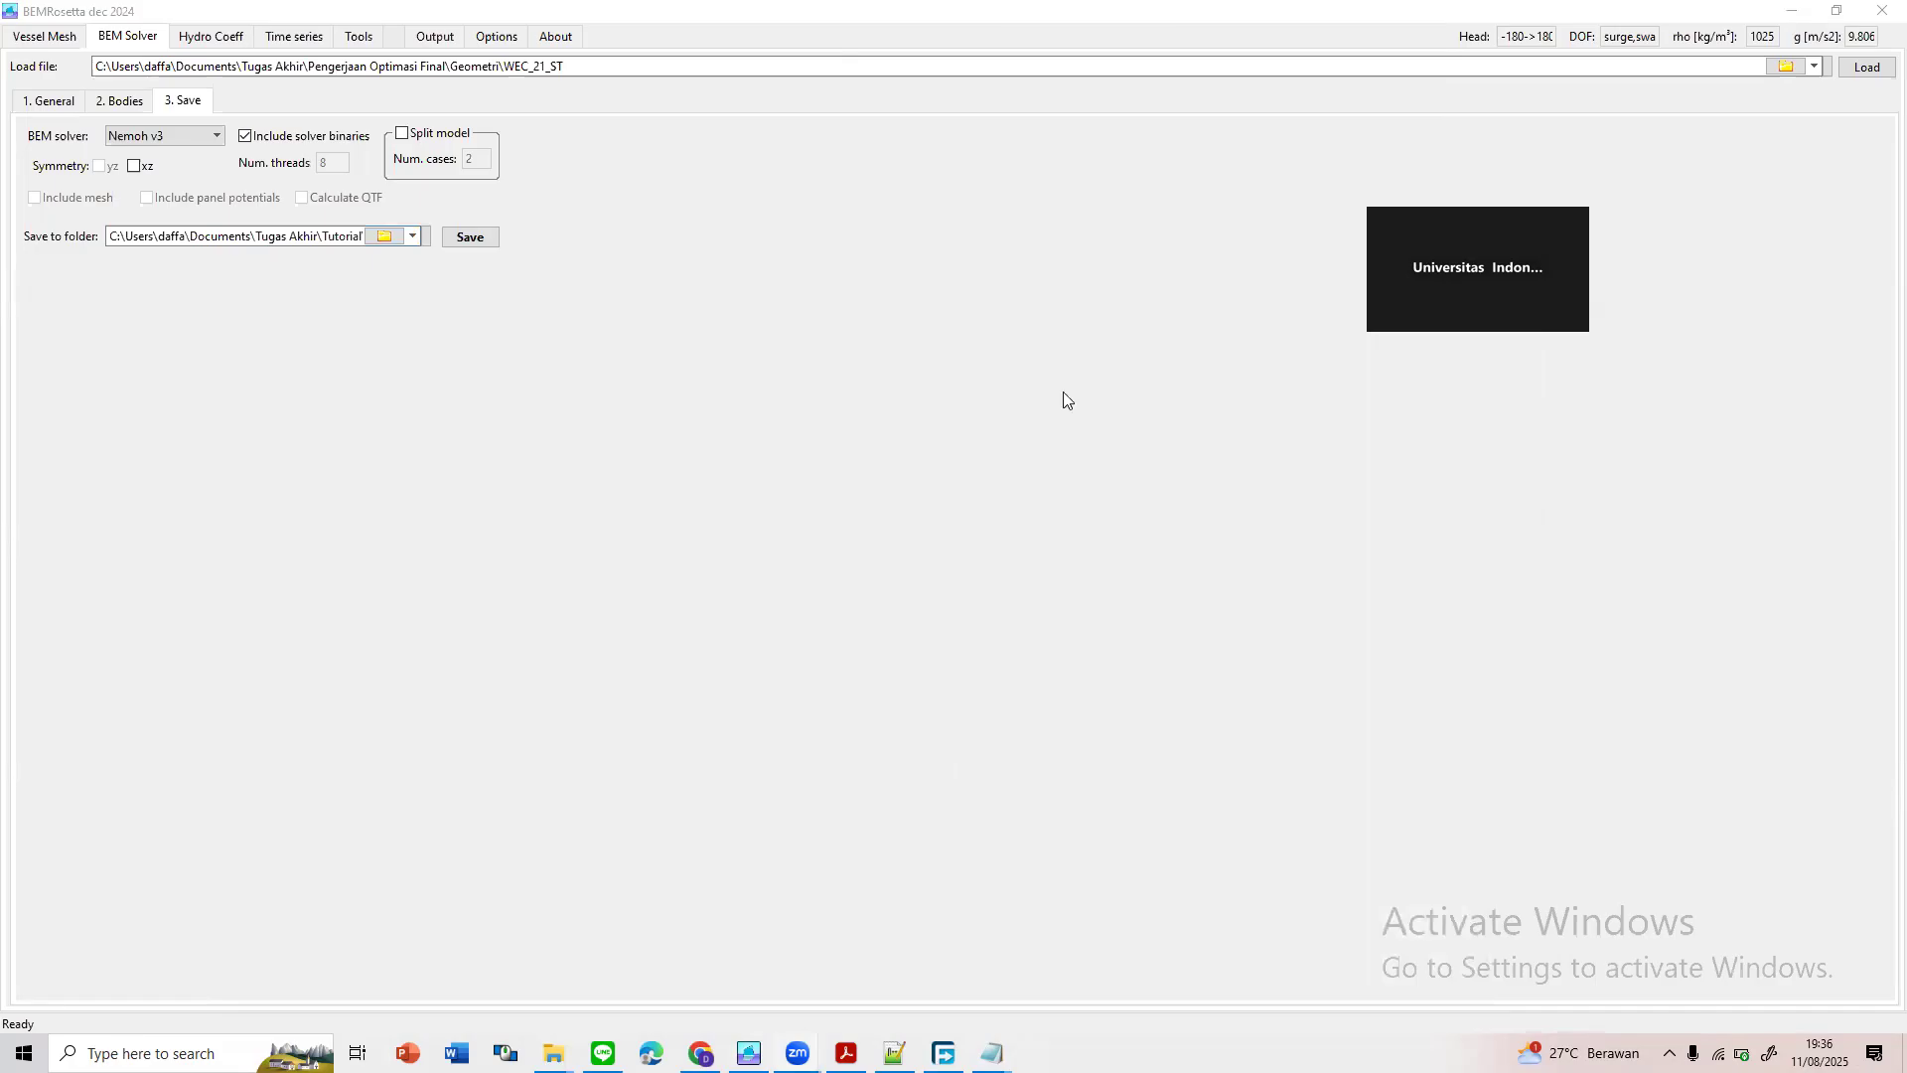